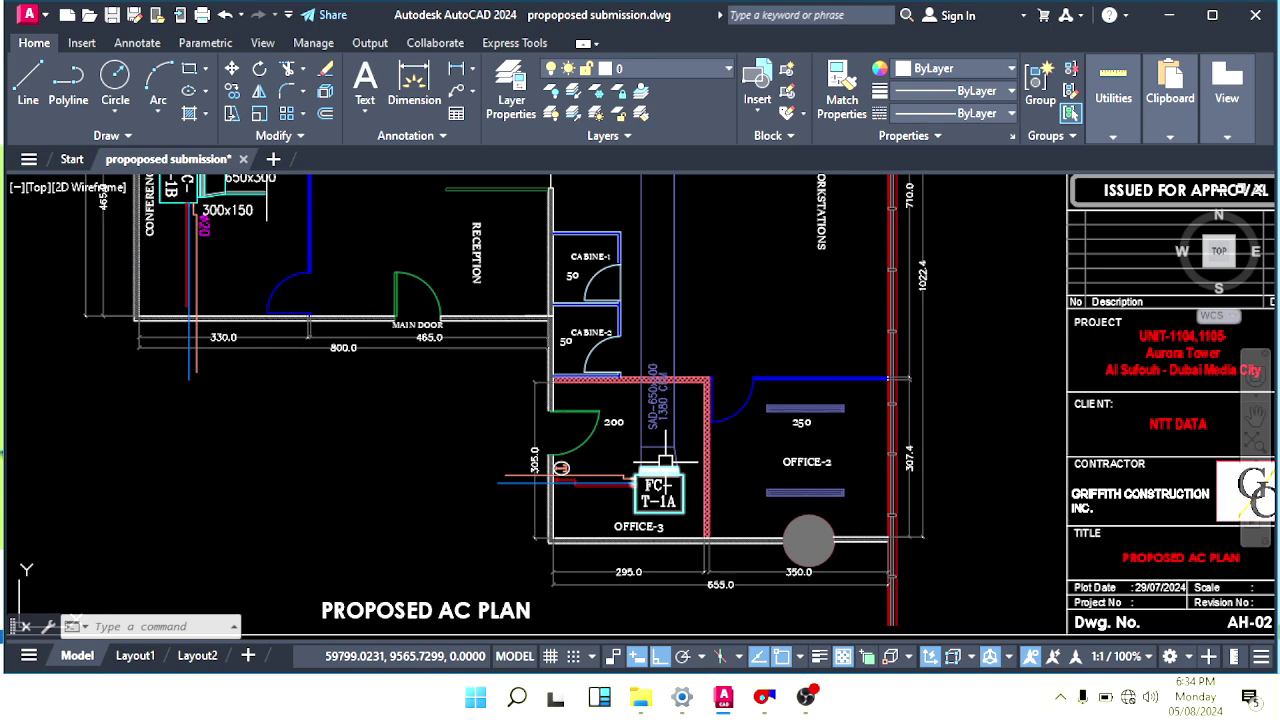
Examine the Office-2 and Office-3 layout with its two linear diffusers in the proposed AC plan.
scroll(665, 440, up, 3)
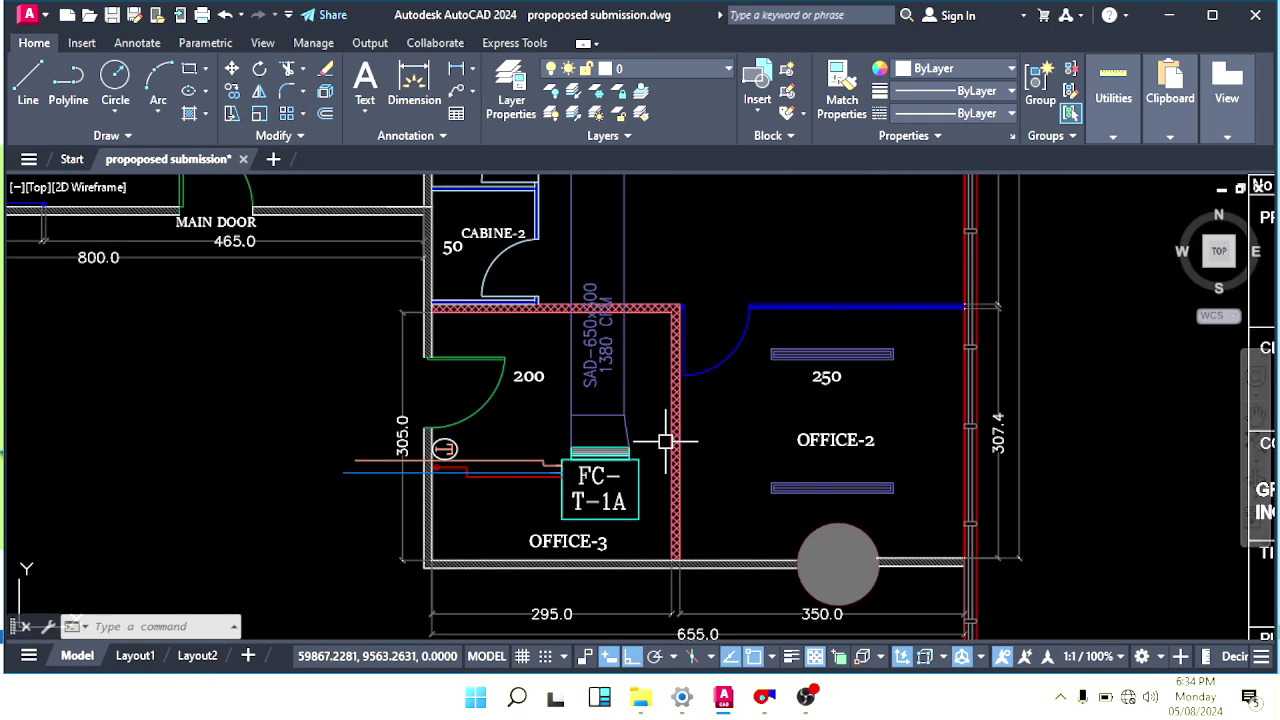
middle_drag(784, 432, 701, 421)
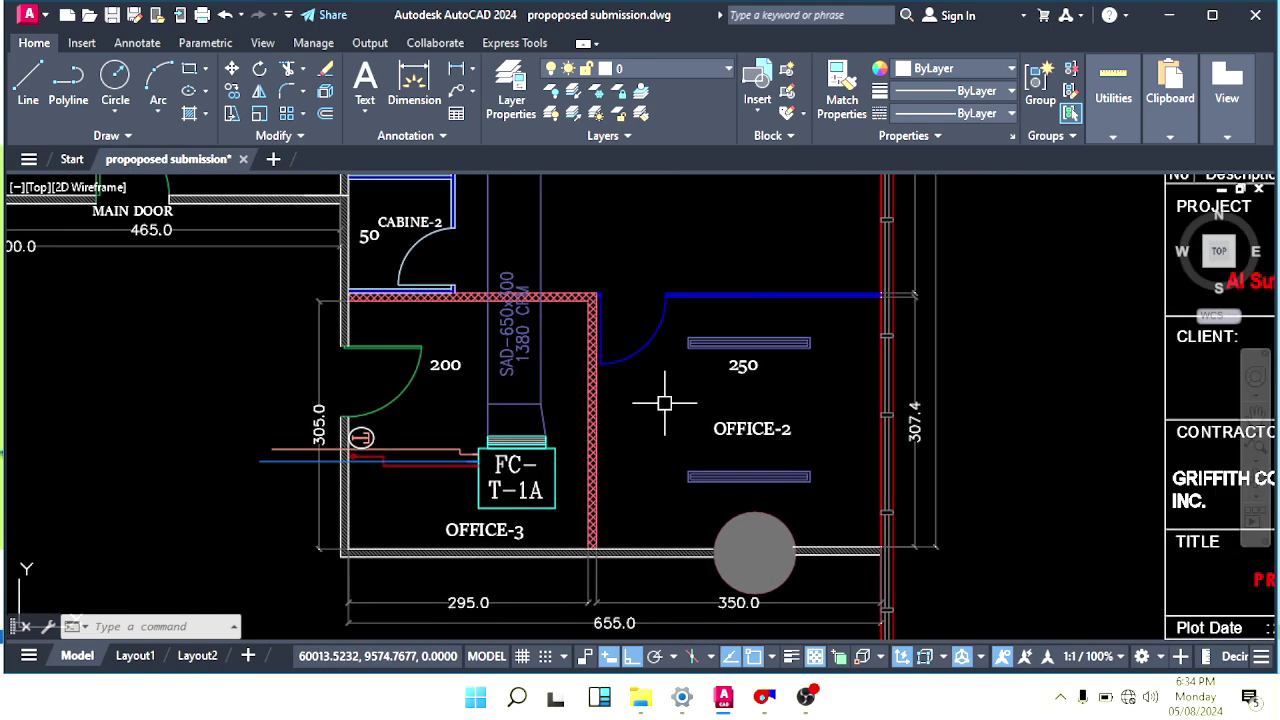
middle_drag(616, 387, 652, 399)
scroll(721, 454, up, 2)
middle_drag(688, 441, 782, 448)
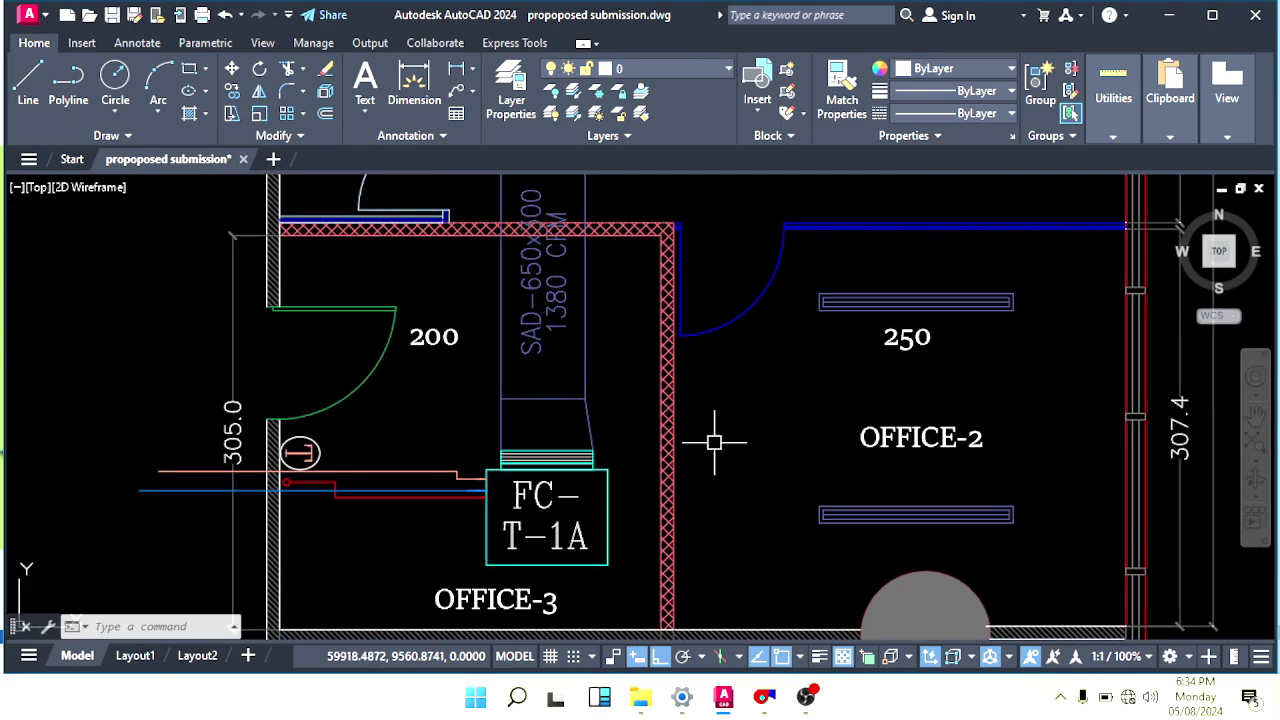
scroll(671, 413, down, 4)
scroll(636, 436, up, 3)
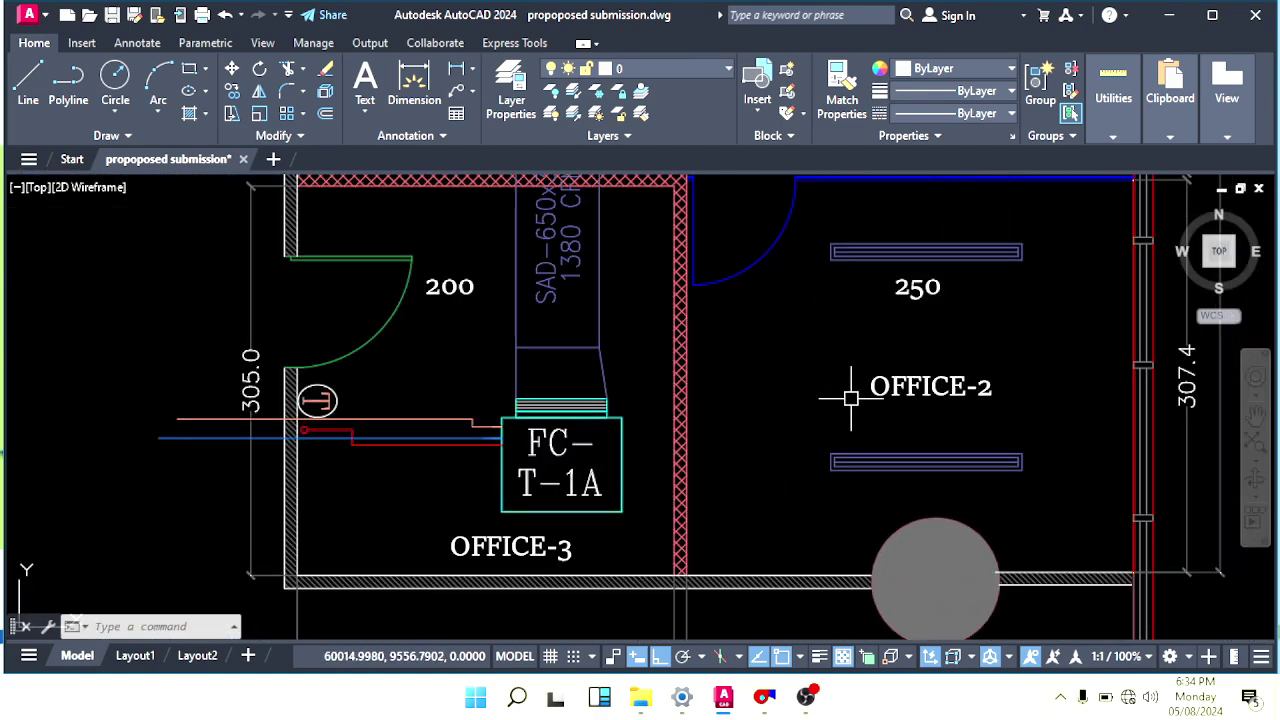
scroll(674, 406, down, 1)
scroll(729, 460, down, 2)
scroll(594, 392, down, 2)
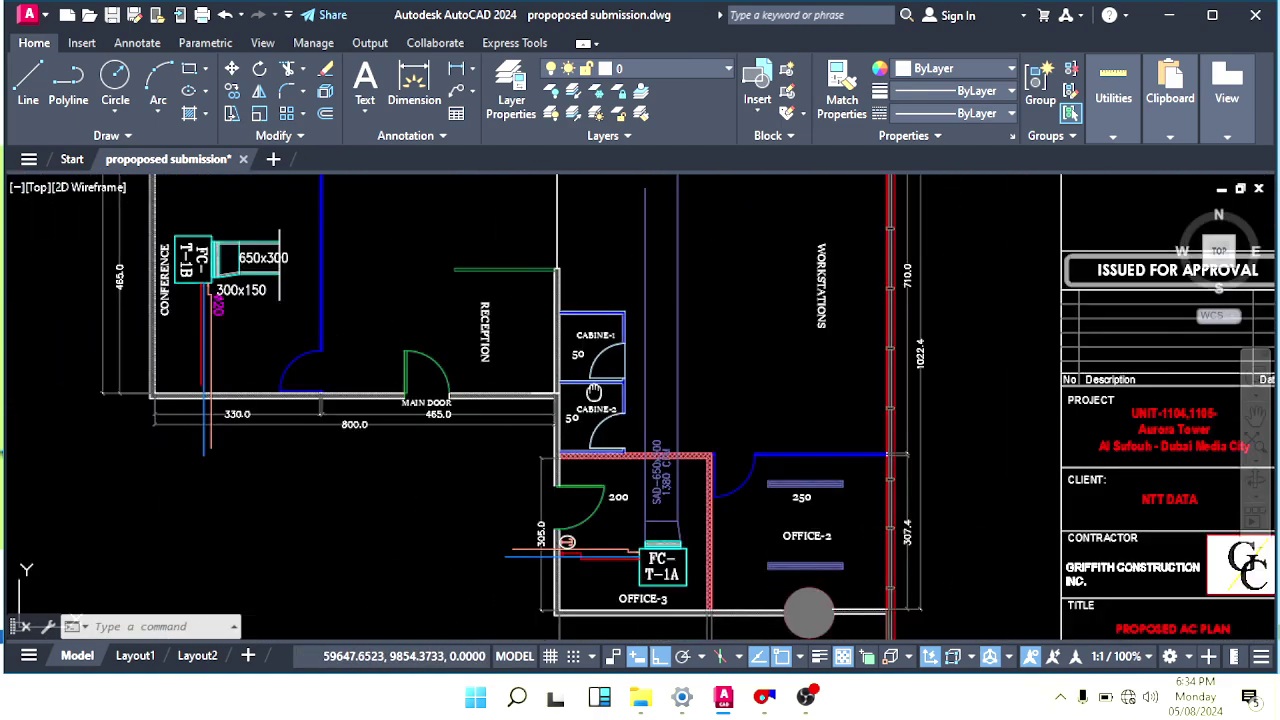
middle_drag(594, 392, 674, 470)
mouse_move(858, 484)
middle_down()
mouse_move(840, 486)
mouse_move(704, 348)
middle_up()
scroll(720, 467, up, 2)
middle_drag(720, 467, 797, 460)
scroll(787, 444, up, 2)
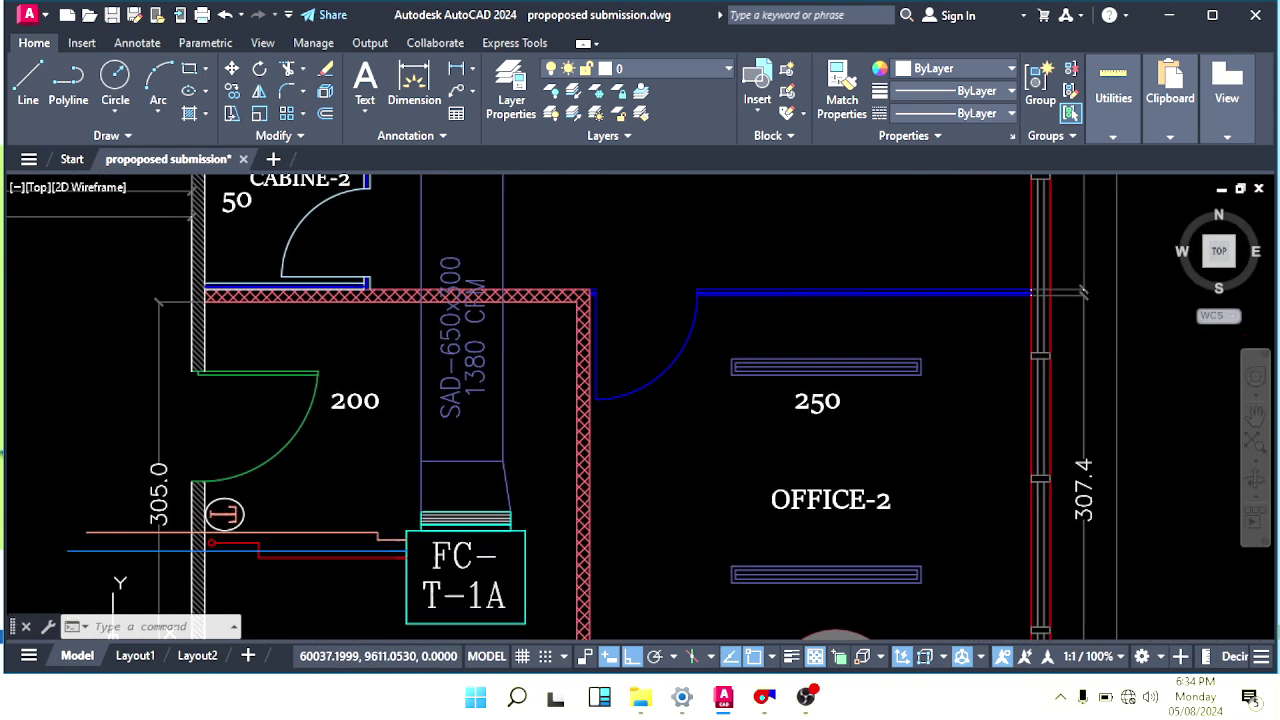
Rotate the upper horizontal linear diffuser of Office-2 by a quarter turn so it stands vertically.
key(Escape)
key(Escape)
click(757, 329)
click(725, 402)
middle_drag(685, 455, 703, 493)
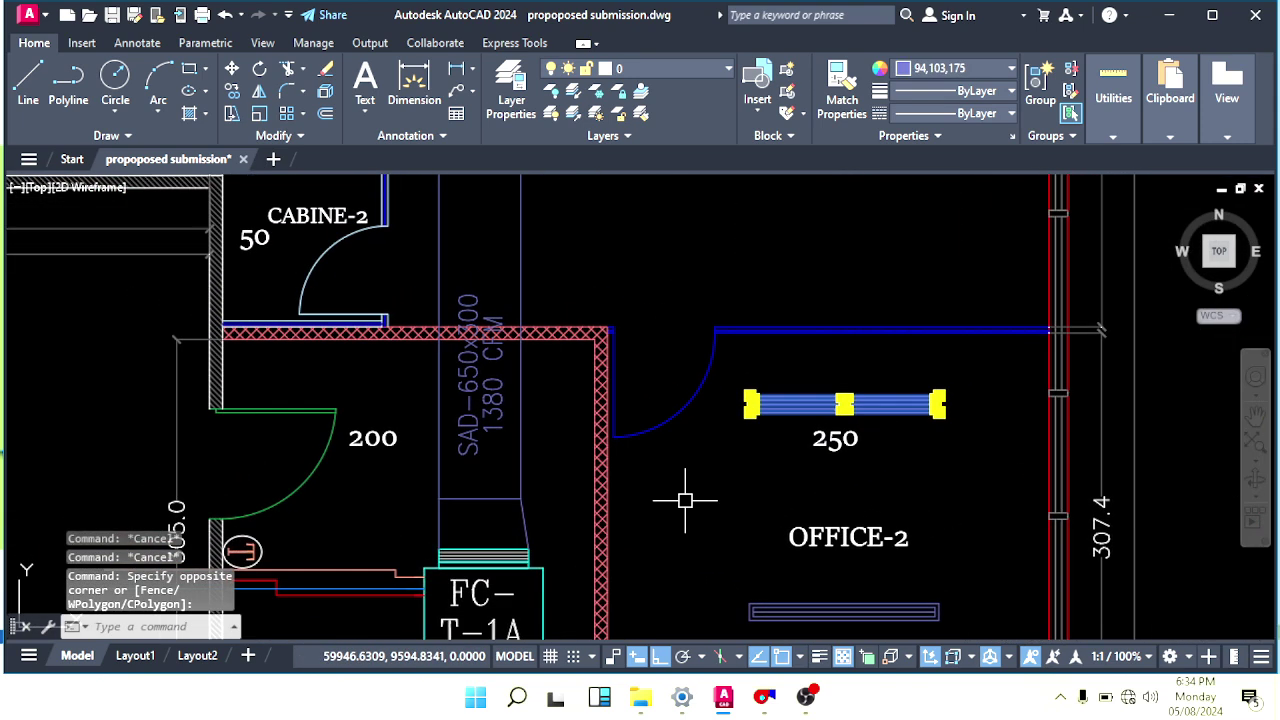
key(Return)
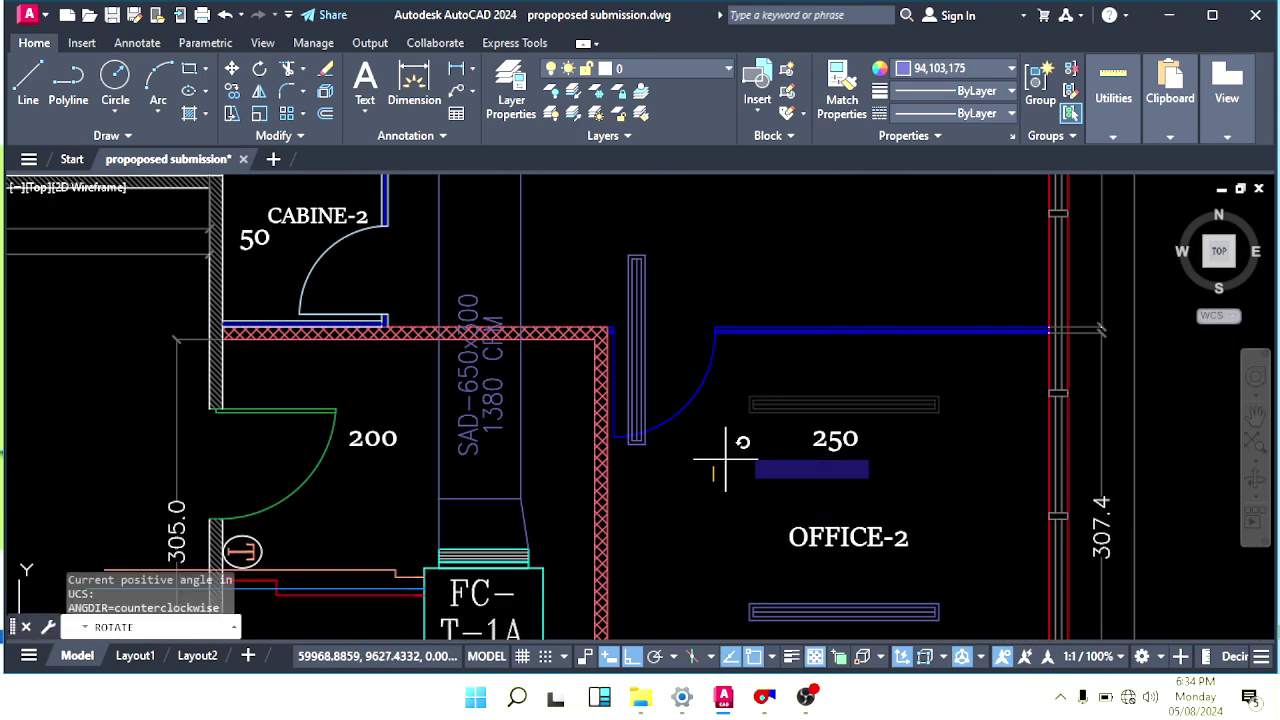
click(713, 481)
click(716, 263)
key(Escape)
middle_drag(683, 300, 723, 383)
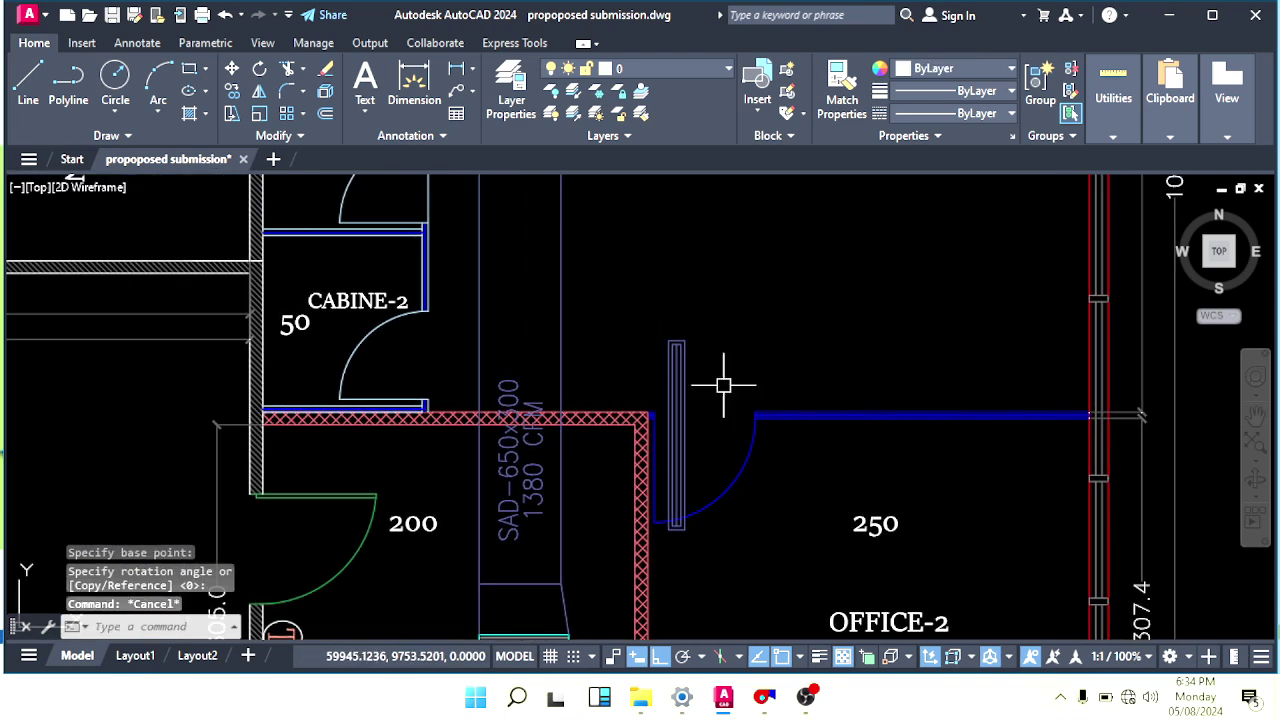
Move the vertical diffuser straight down into Office-2, just below the door swing.
click(723, 384)
click(620, 366)
middle_drag(695, 433, 669, 332)
text(m)
key(Return)
click(729, 430)
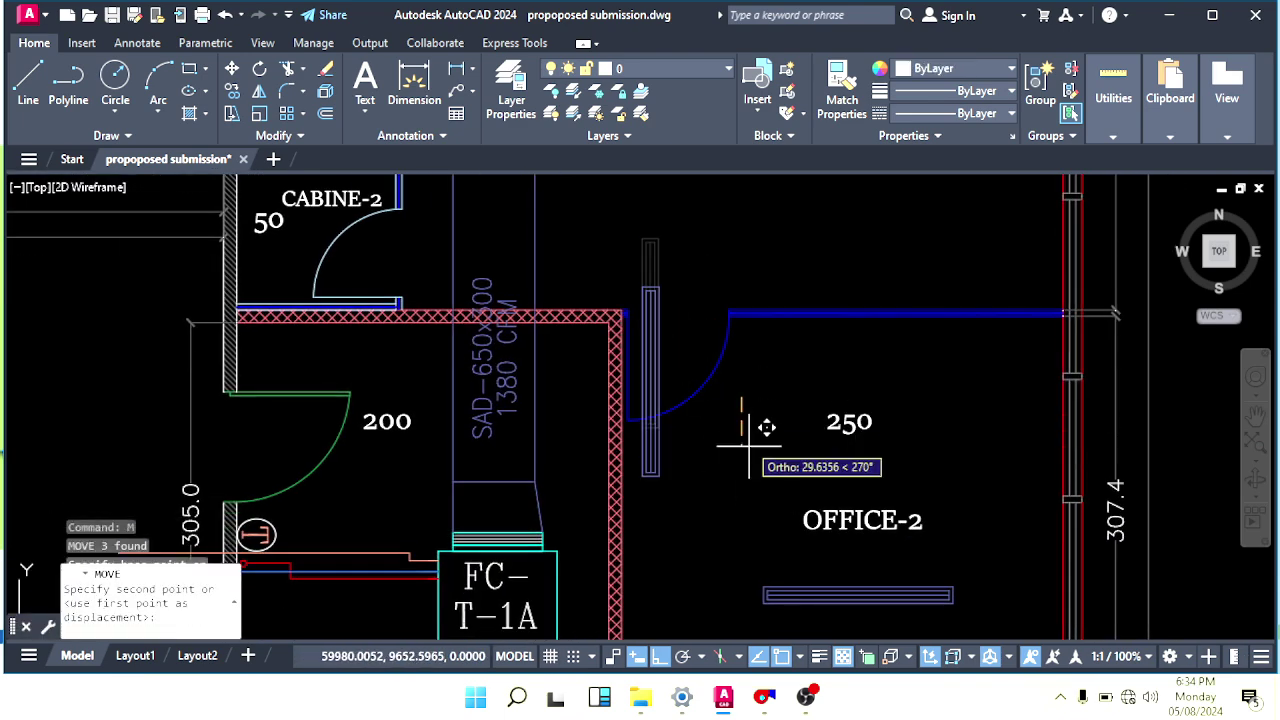
click(735, 577)
key(Escape)
mouse_move(716, 538)
middle_down()
mouse_move(686, 443)
mouse_move(699, 421)
middle_up()
scroll(643, 400, up, 5)
scroll(708, 428, down, 5)
key(Escape)
key(Escape)
scroll(684, 420, down, 15)
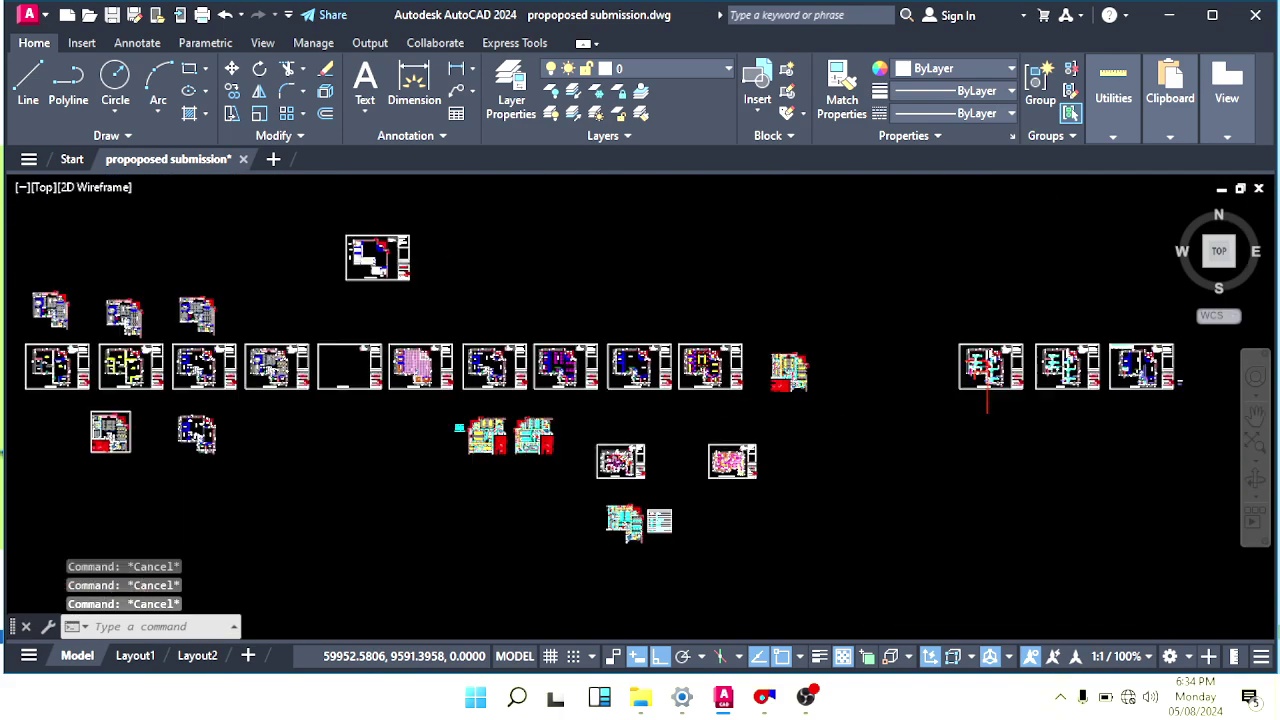
key(ctrl+z)
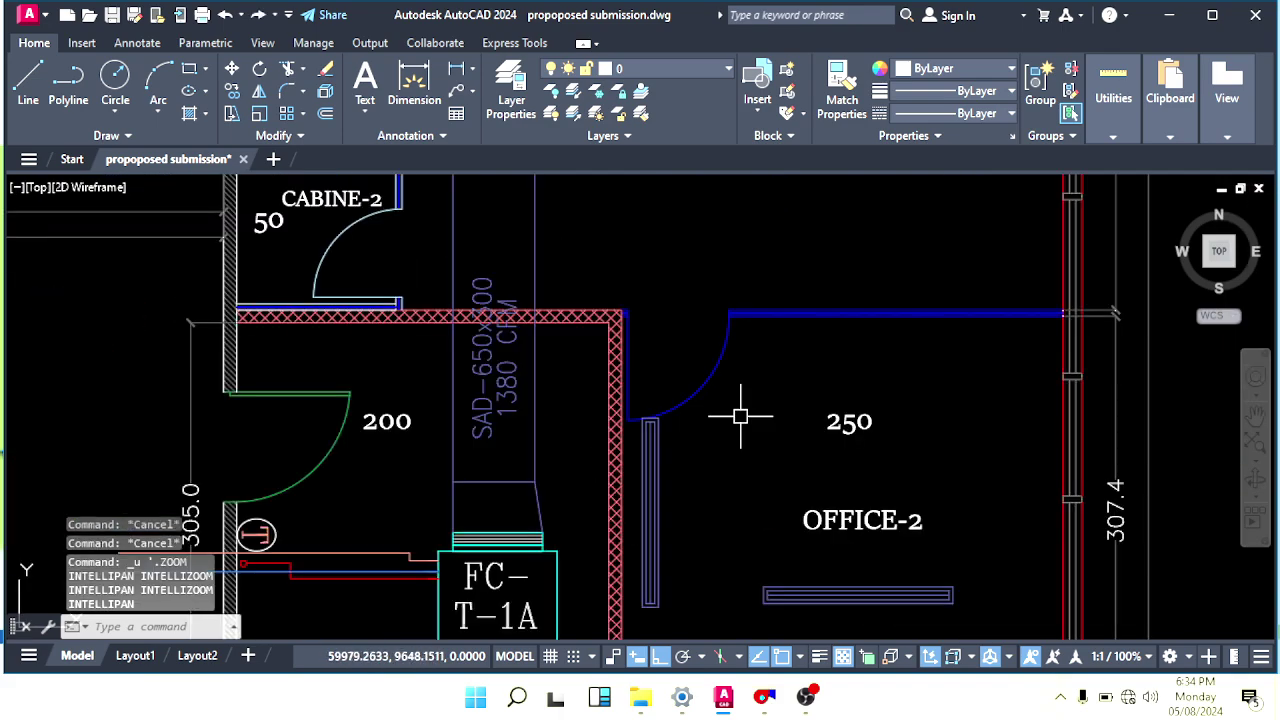
key(Escape)
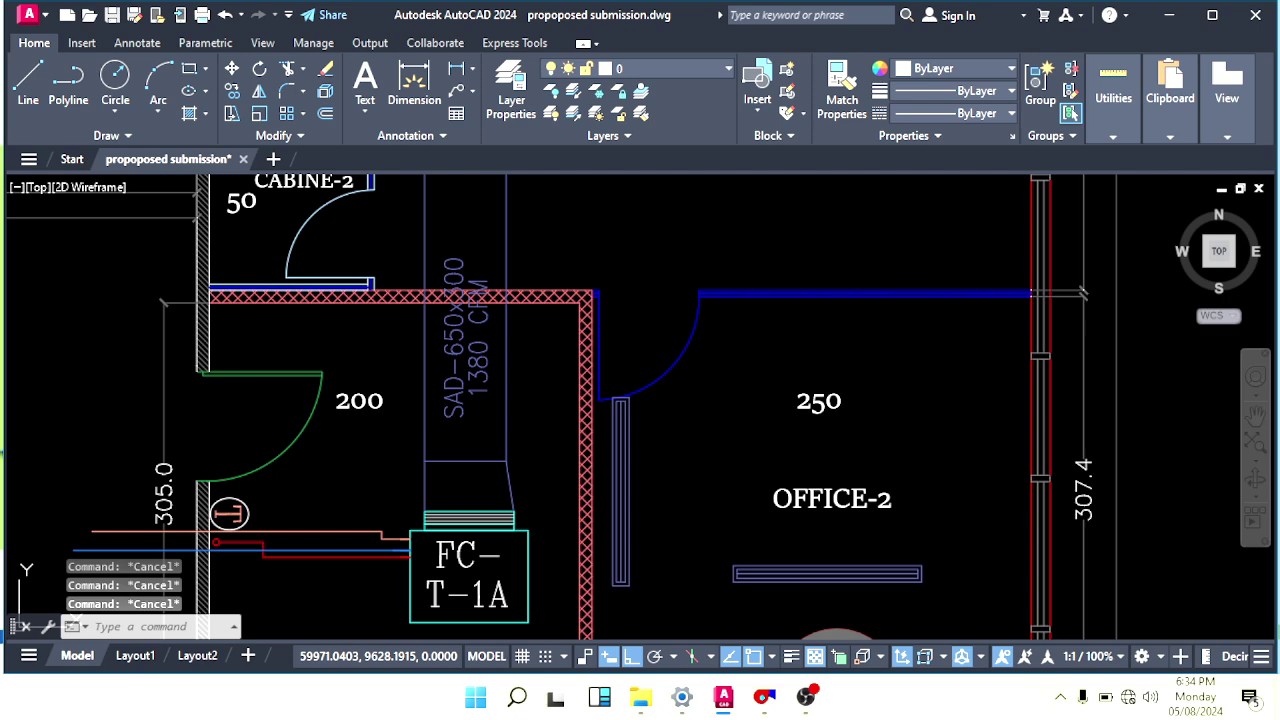
Turn off pointer input in the dynamic input section of the drafting settings.
text(se)
key(Return)
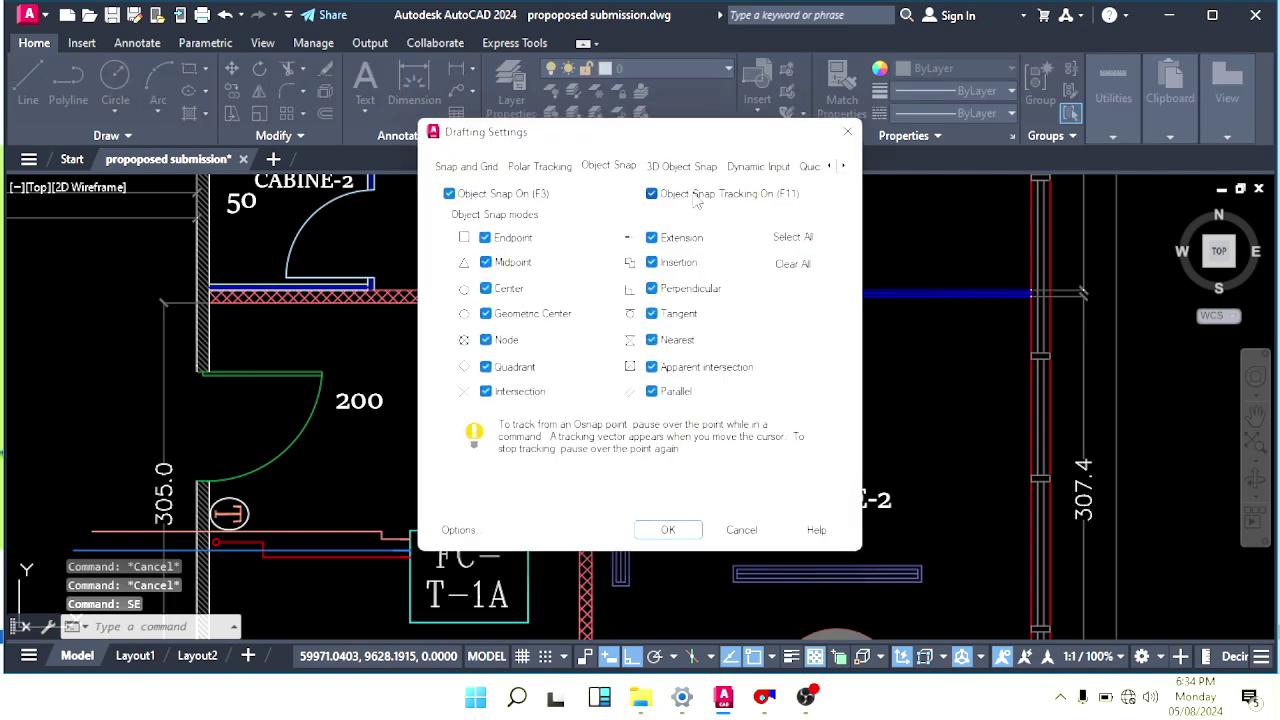
click(752, 166)
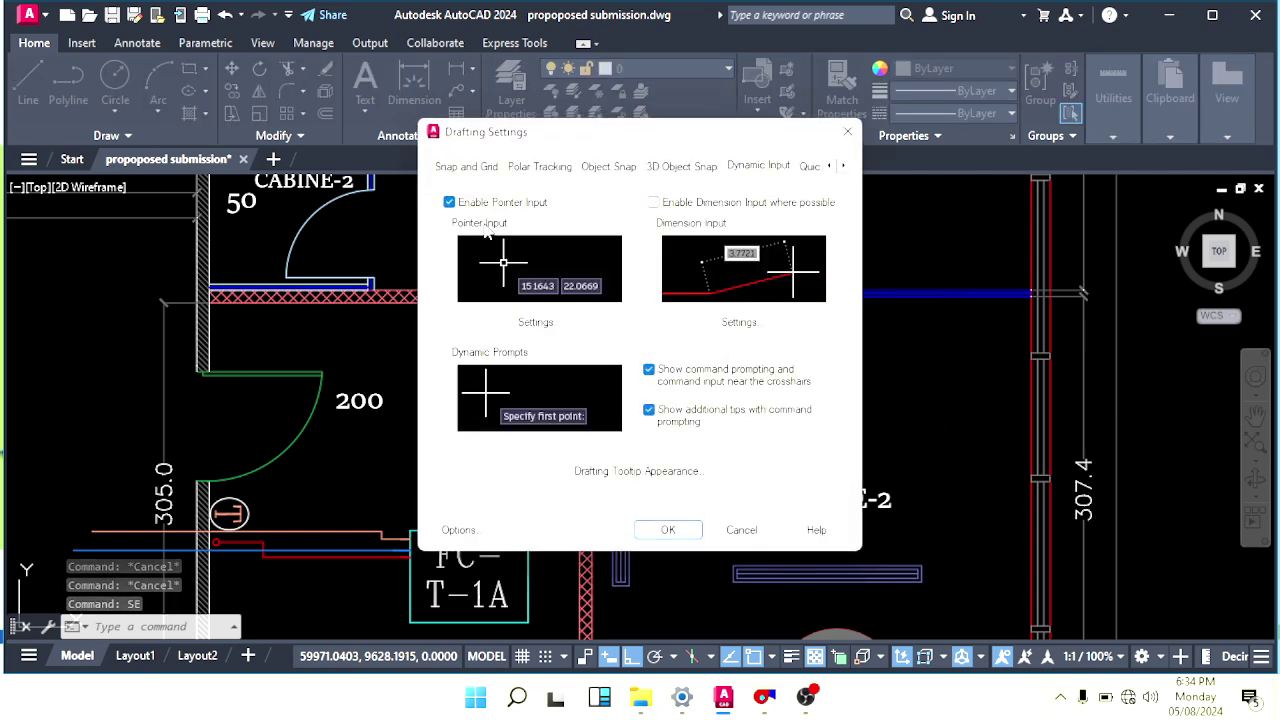
click(697, 537)
scroll(656, 383, up, 4)
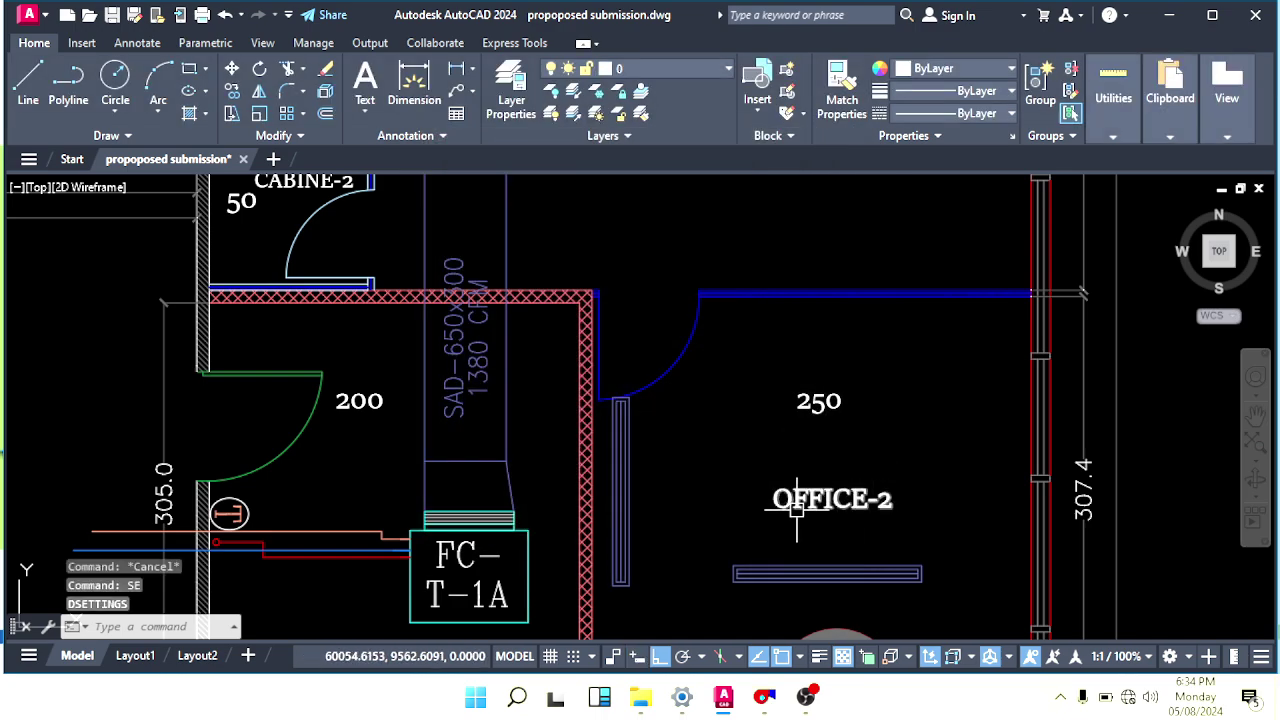
Move the vertical diffuser horizontally into Office-2, leaving a gap from the hatched partition wall.
click(656, 385)
click(587, 456)
scroll(590, 460, down, 2)
mouse_move(616, 495)
middle_down()
mouse_move(606, 489)
mouse_move(626, 475)
middle_up()
text(m)
key(Return)
scroll(637, 516, up, 4)
click(624, 548)
scroll(754, 531, down, 4)
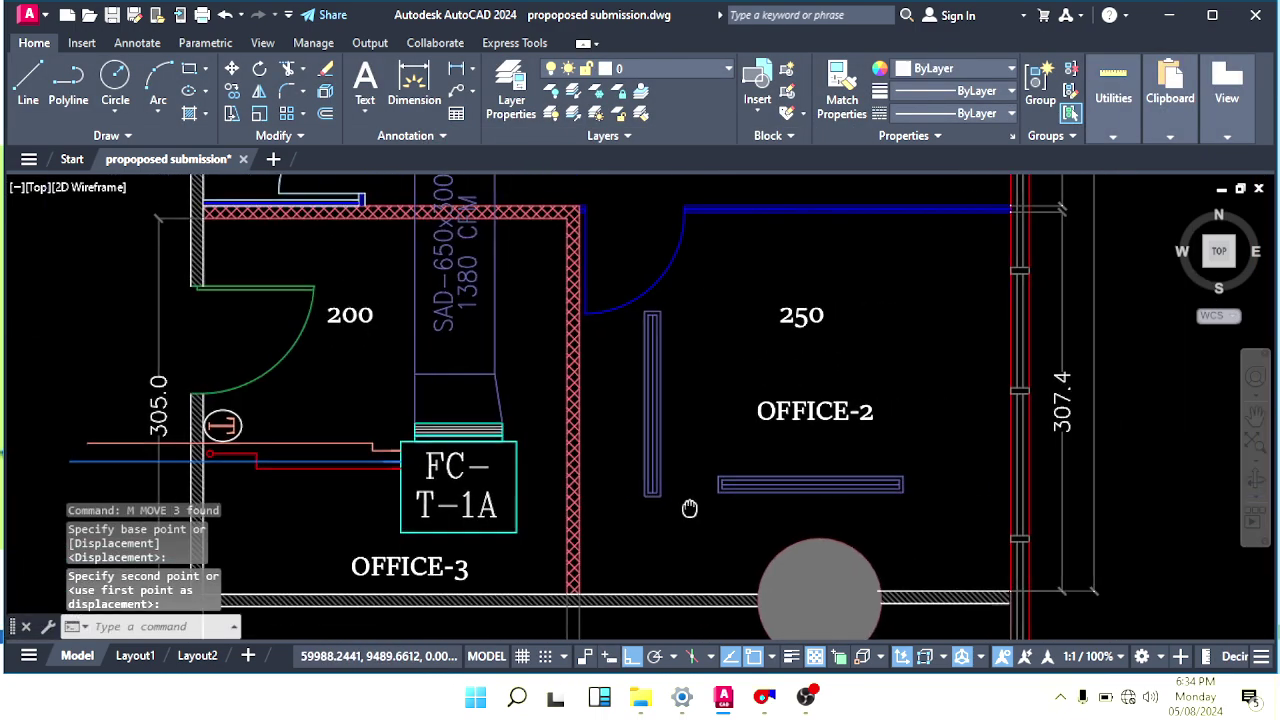
middle_drag(829, 453, 811, 457)
key(Escape)
key(Escape)
Move the remaining horizontal diffuser out of Office-2 into the empty area left of the floor plan.
click(811, 457)
click(759, 516)
middle_drag(788, 535, 800, 507)
key(m)
key(Return)
click(806, 507)
scroll(750, 517, down, 3)
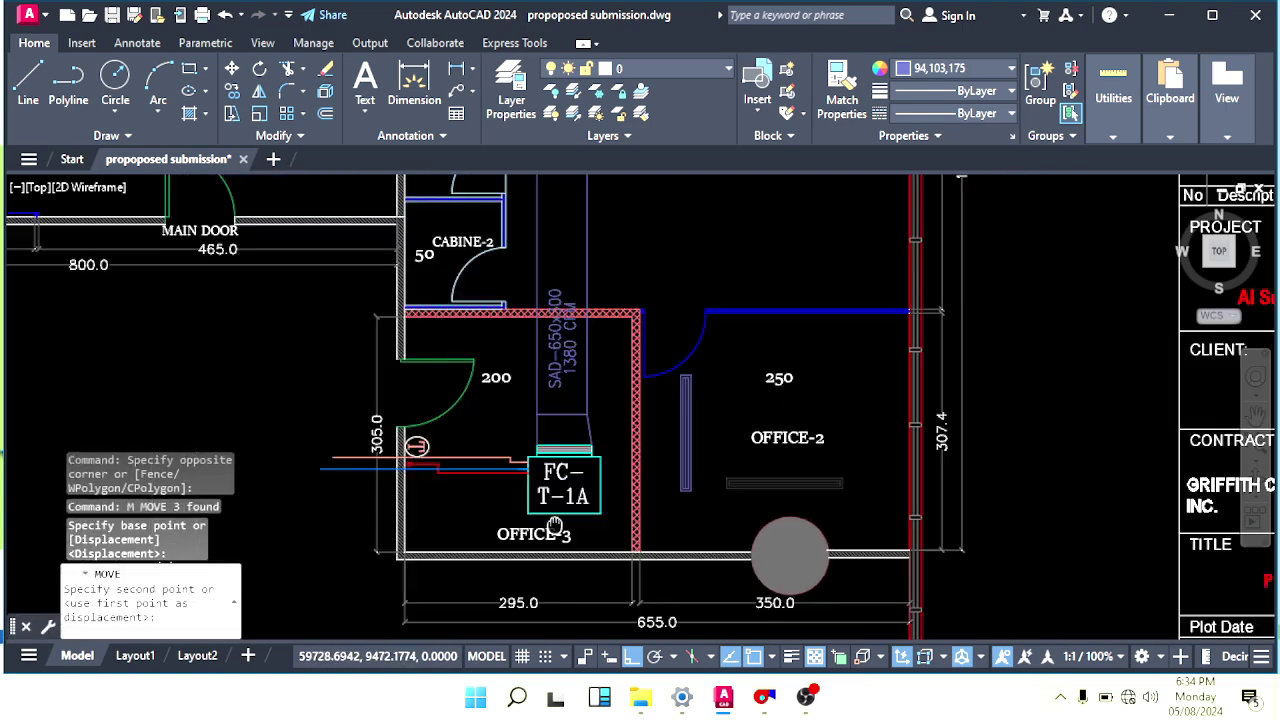
middle_drag(557, 527, 986, 524)
click(367, 520)
key(Escape)
Copy the vertical diffuser horizontally about 225 units to the opposite side of Office-2, near the outer wall.
middle_drag(878, 492, 285, 566)
scroll(594, 543, up, 4)
middle_drag(594, 543, 772, 460)
click(633, 402)
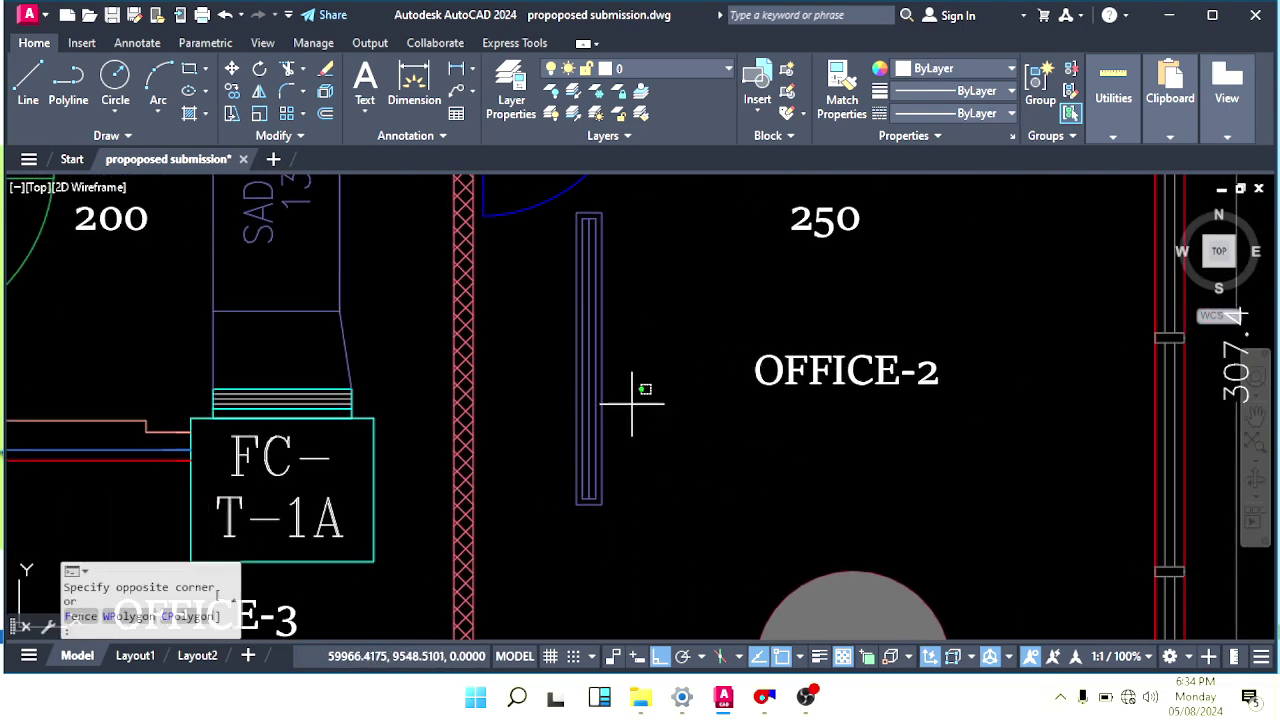
click(586, 445)
scroll(617, 508, down, 2)
middle_drag(612, 518, 533, 514)
text(co)
key(Return)
click(577, 531)
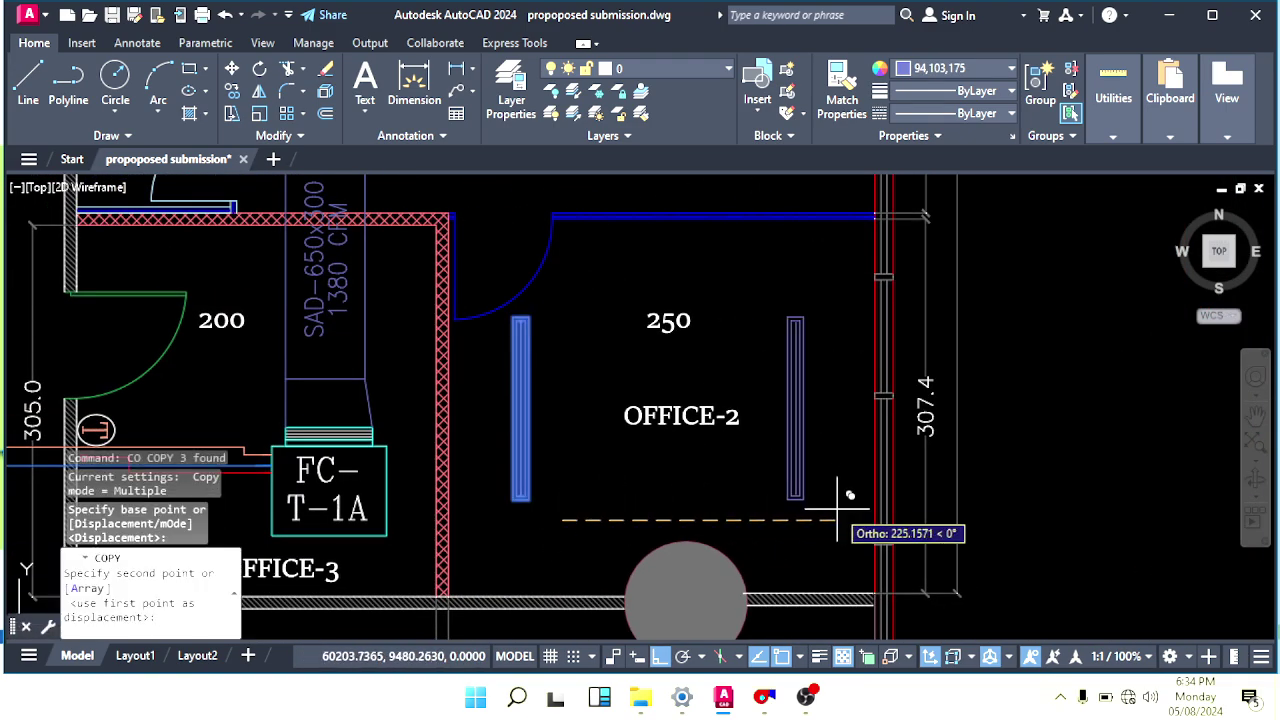
middle_drag(626, 486, 659, 437)
key(Escape)
scroll(718, 503, down, 2)
scroll(683, 468, up, 2)
mouse_move(736, 423)
middle_down()
mouse_move(716, 473)
mouse_move(726, 423)
mouse_move(840, 412)
middle_up()
click(795, 384)
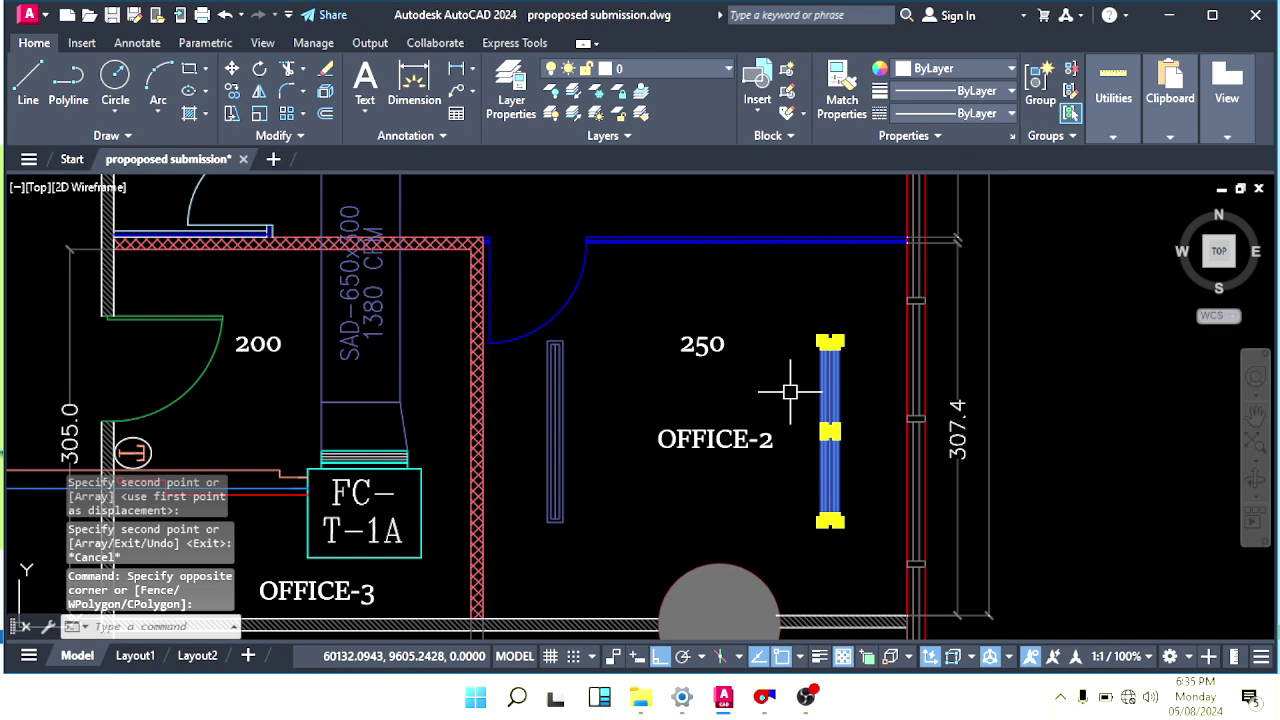
click(930, 68)
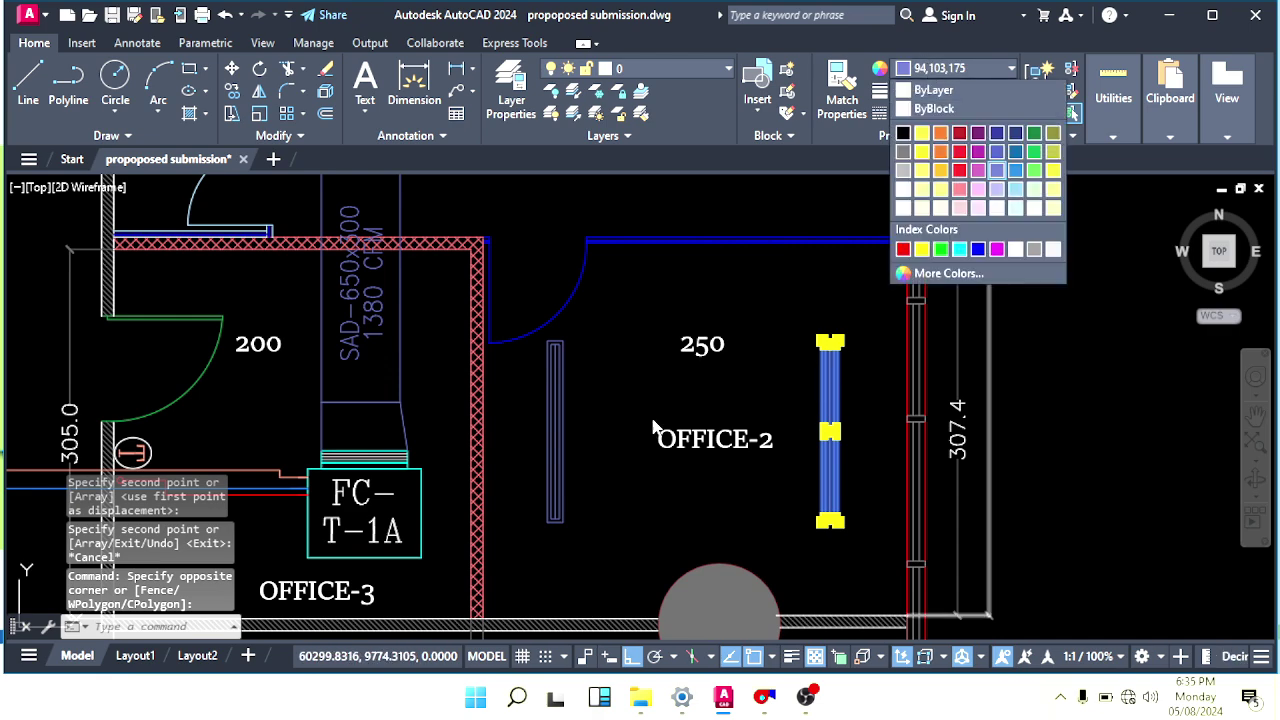
key(Escape)
key(Escape)
Change the colour of the vertical diffuser beside the hatched wall in Office-2 to red.
click(586, 375)
click(537, 440)
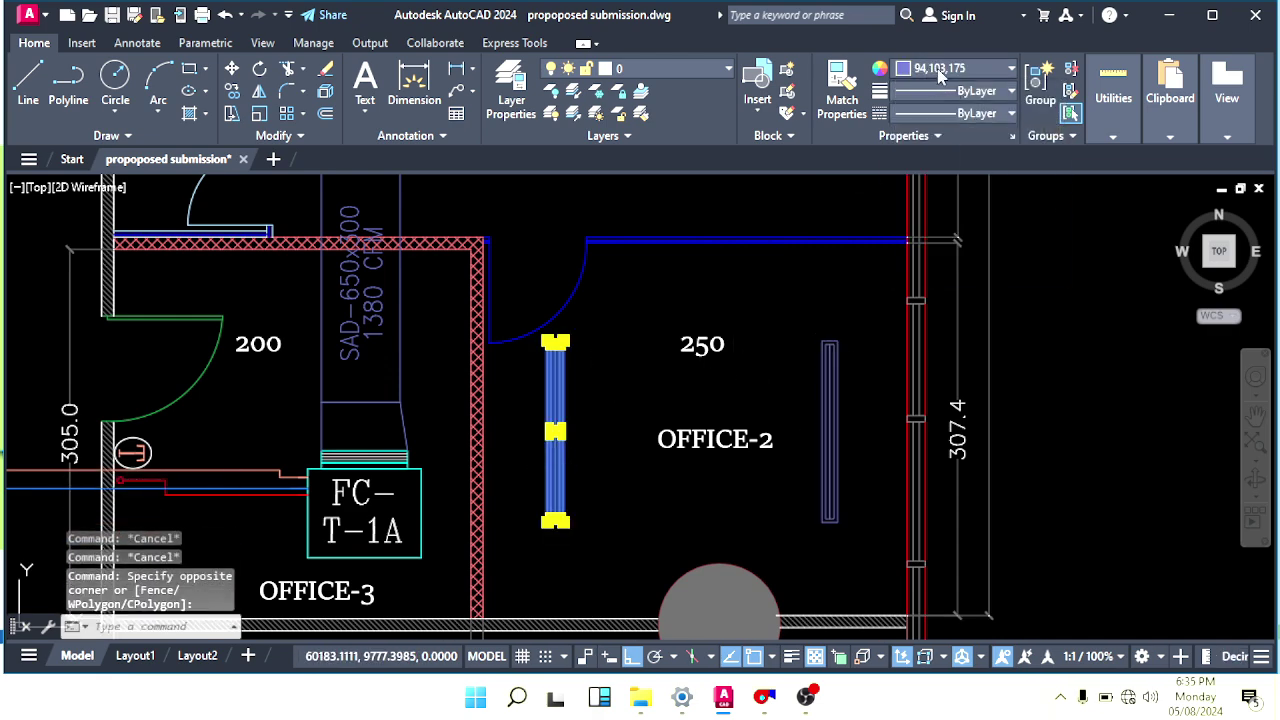
click(940, 69)
click(903, 249)
key(Escape)
key(Escape)
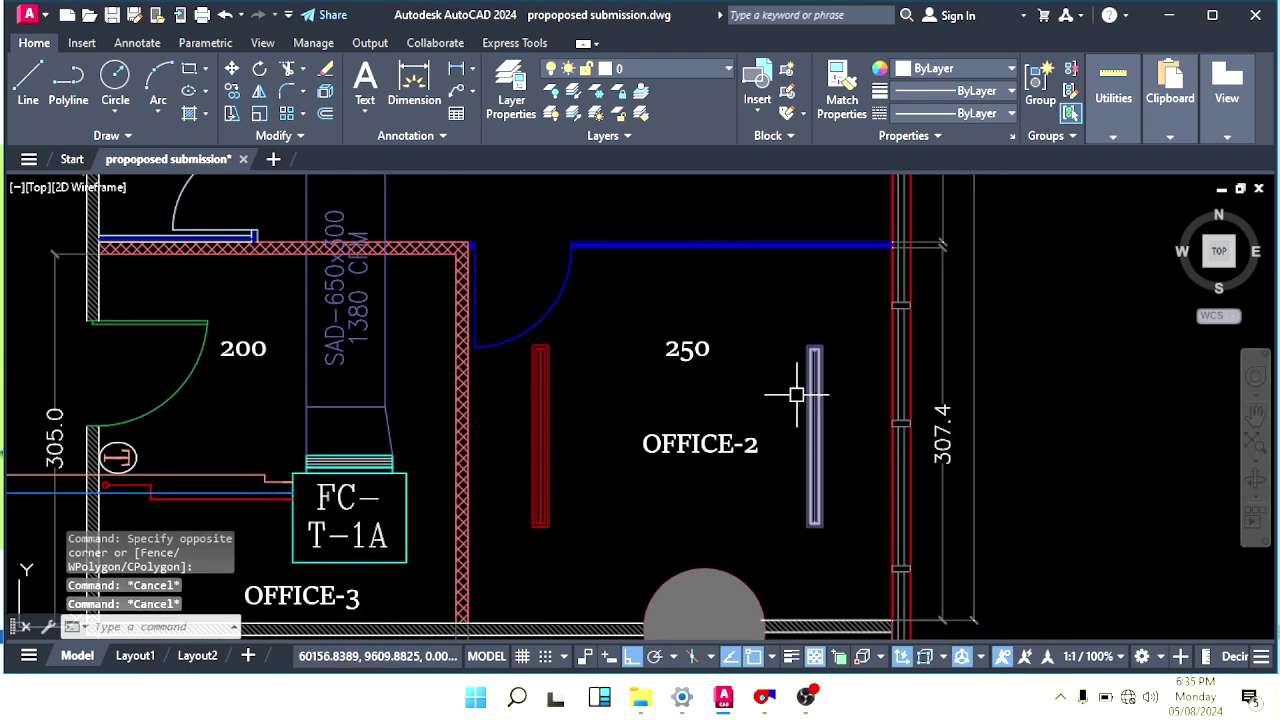
Move the 250 airflow label in Office-2 straight up, farther above the room name.
middle_drag(797, 395, 790, 431)
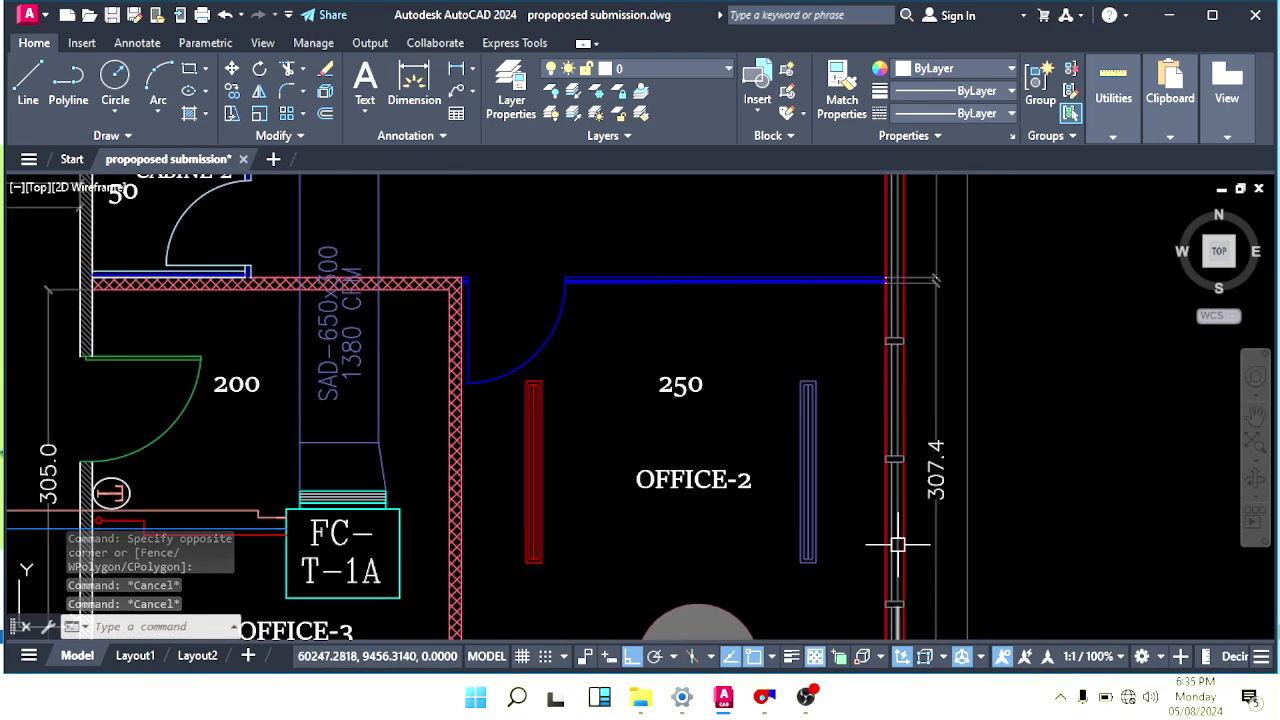
middle_drag(845, 375, 857, 357)
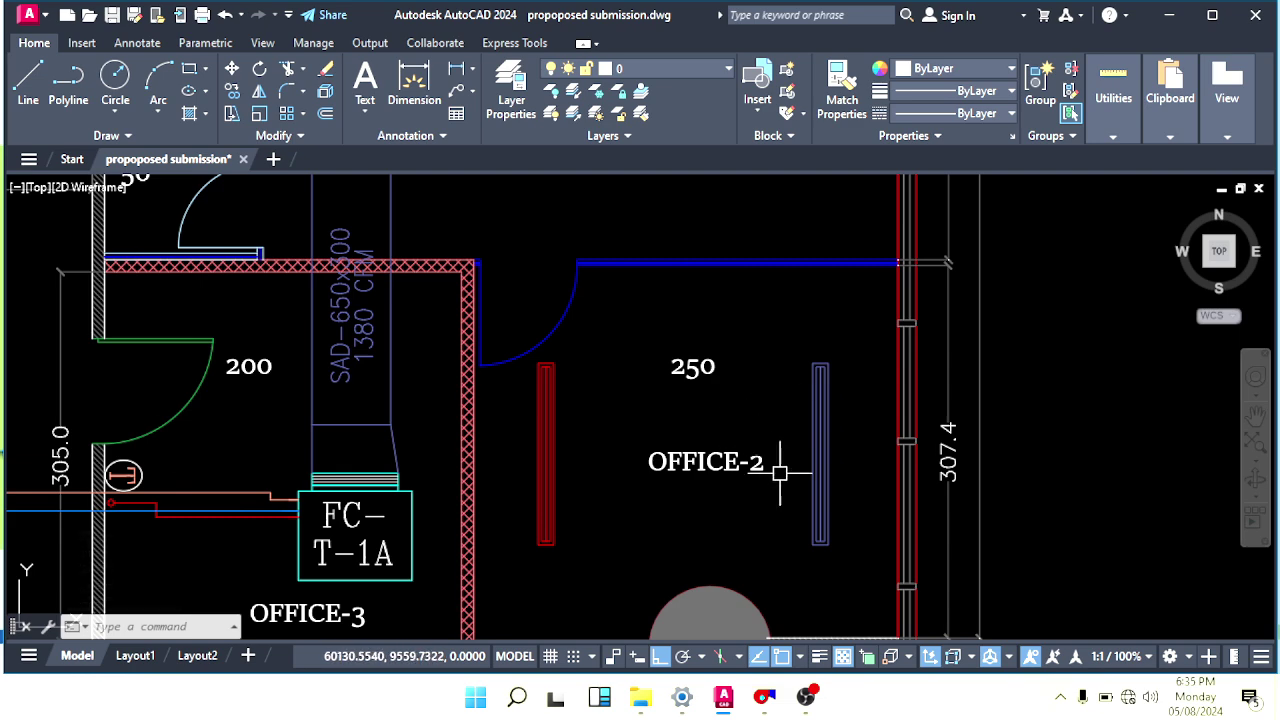
middle_drag(712, 400, 771, 434)
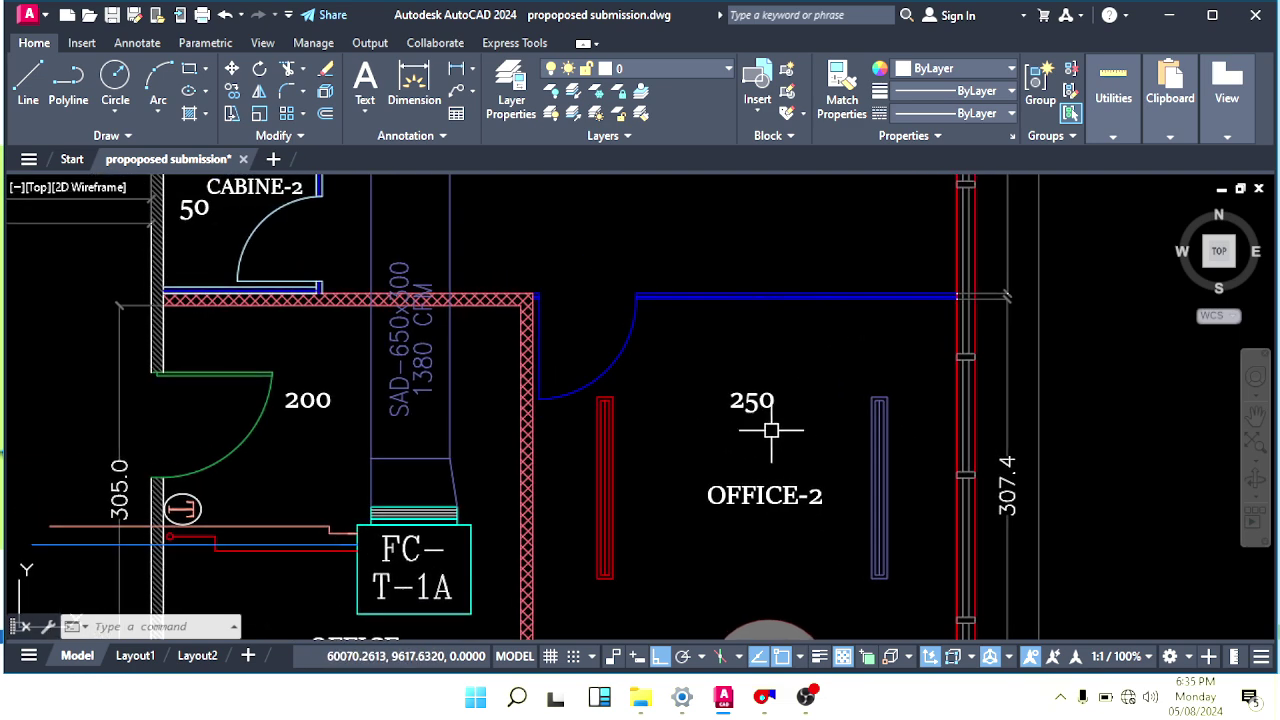
click(770, 432)
click(735, 366)
text(m)
key(space)
click(808, 431)
click(799, 386)
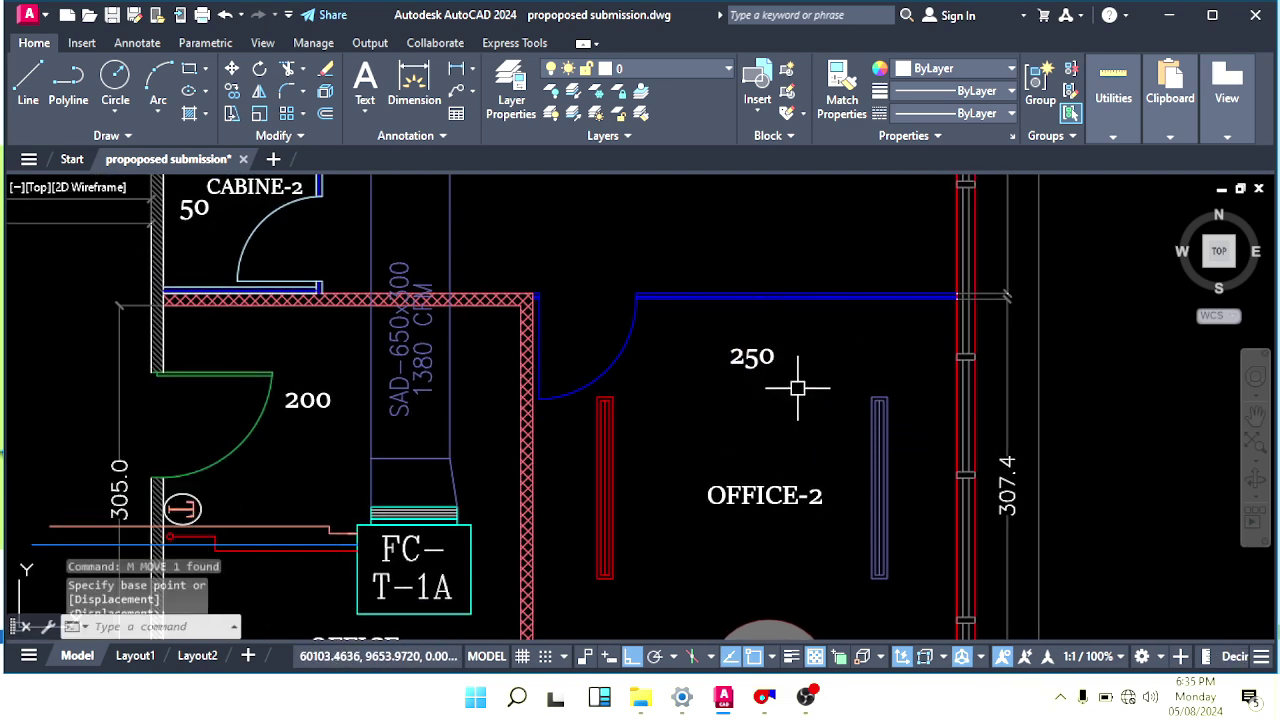
key(Escape)
key(Escape)
key(Escape)
Draw a vertical line through the height of Office-2, between the red diffuser and the room name.
mouse_move(625, 446)
middle_down()
mouse_move(697, 430)
mouse_move(625, 432)
middle_up()
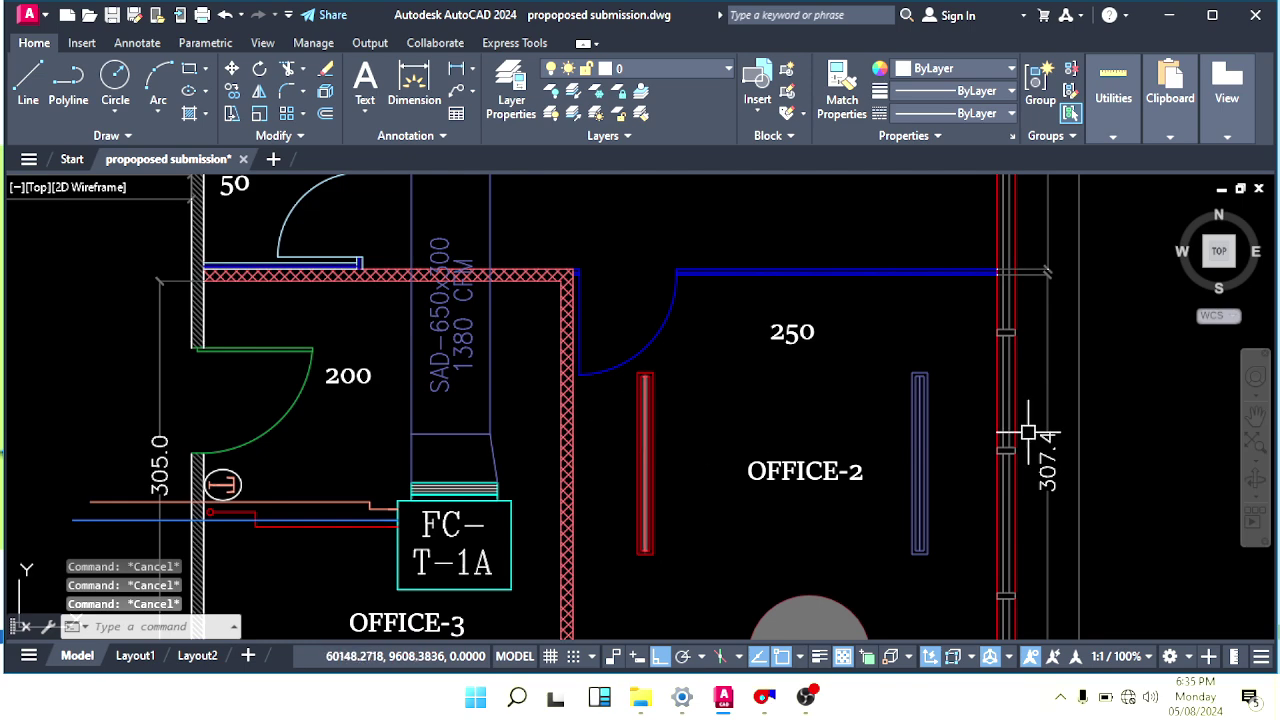
middle_drag(741, 452, 784, 418)
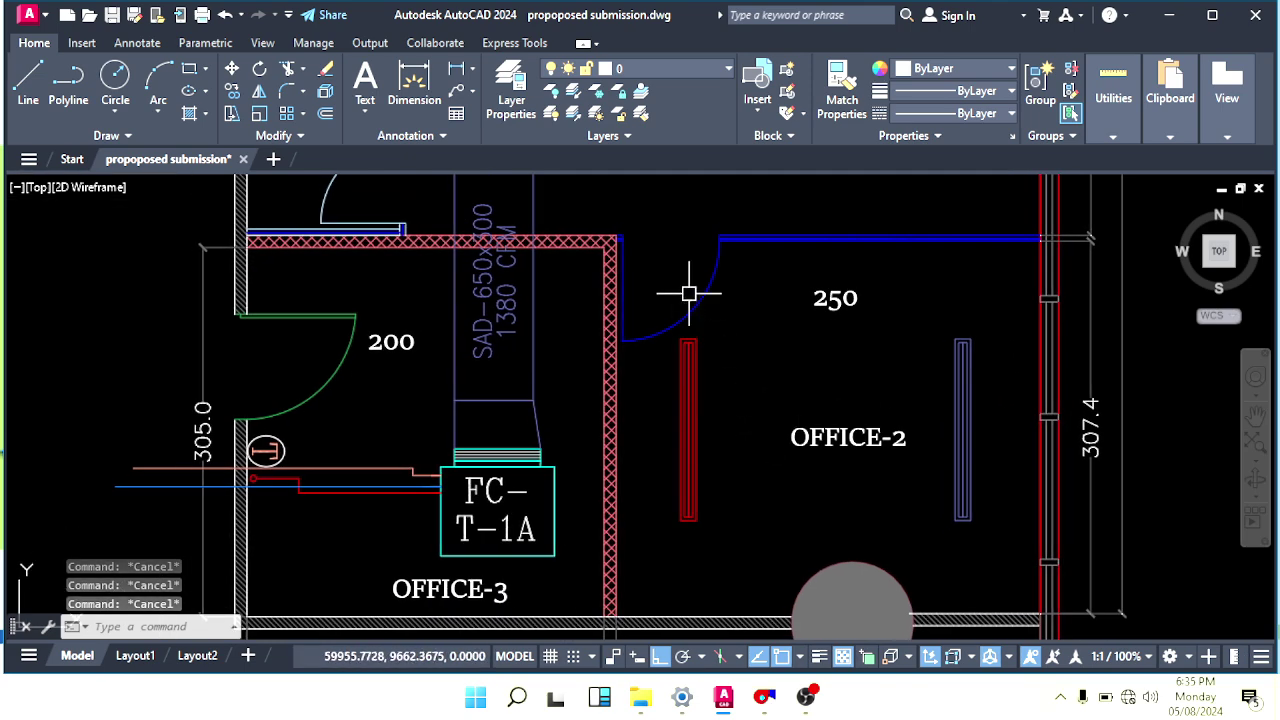
middle_drag(698, 553, 680, 523)
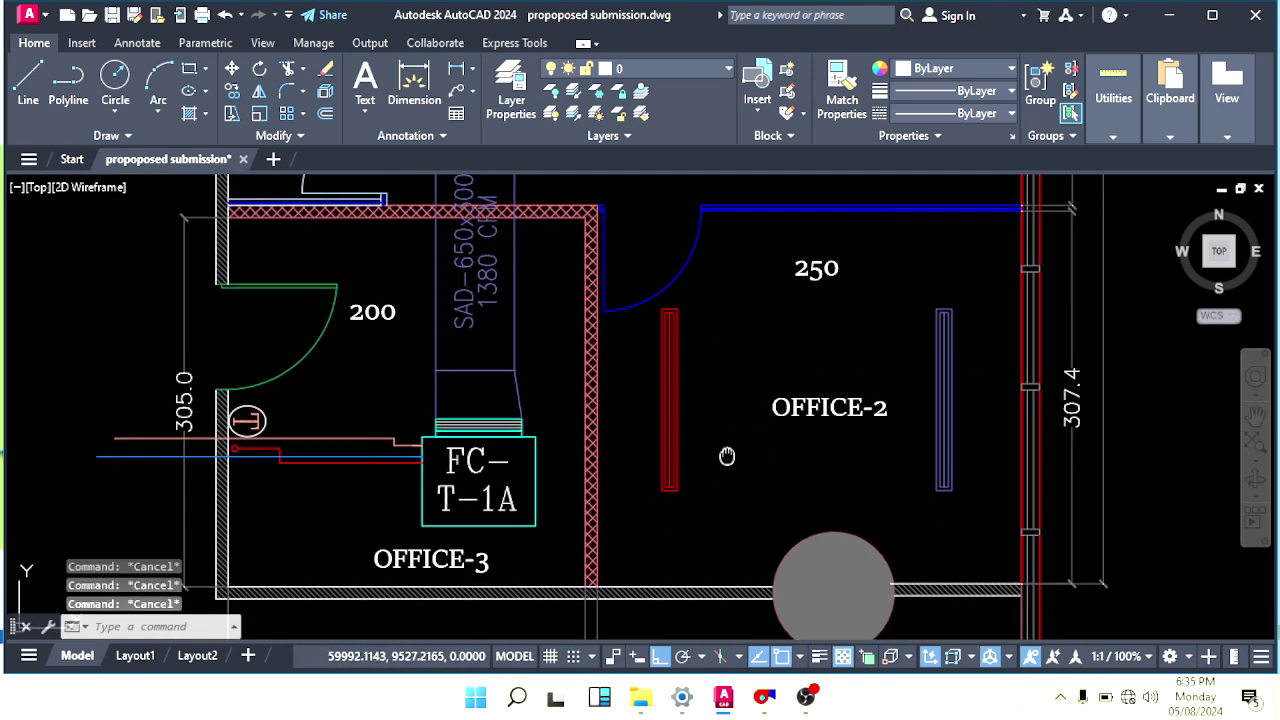
middle_drag(729, 451, 728, 480)
text(L)
key(Return)
scroll(700, 280, up, 6)
middle_drag(757, 251, 693, 200)
click(741, 263)
scroll(728, 310, down, 5)
middle_drag(688, 601, 690, 476)
middle_drag(690, 385, 686, 571)
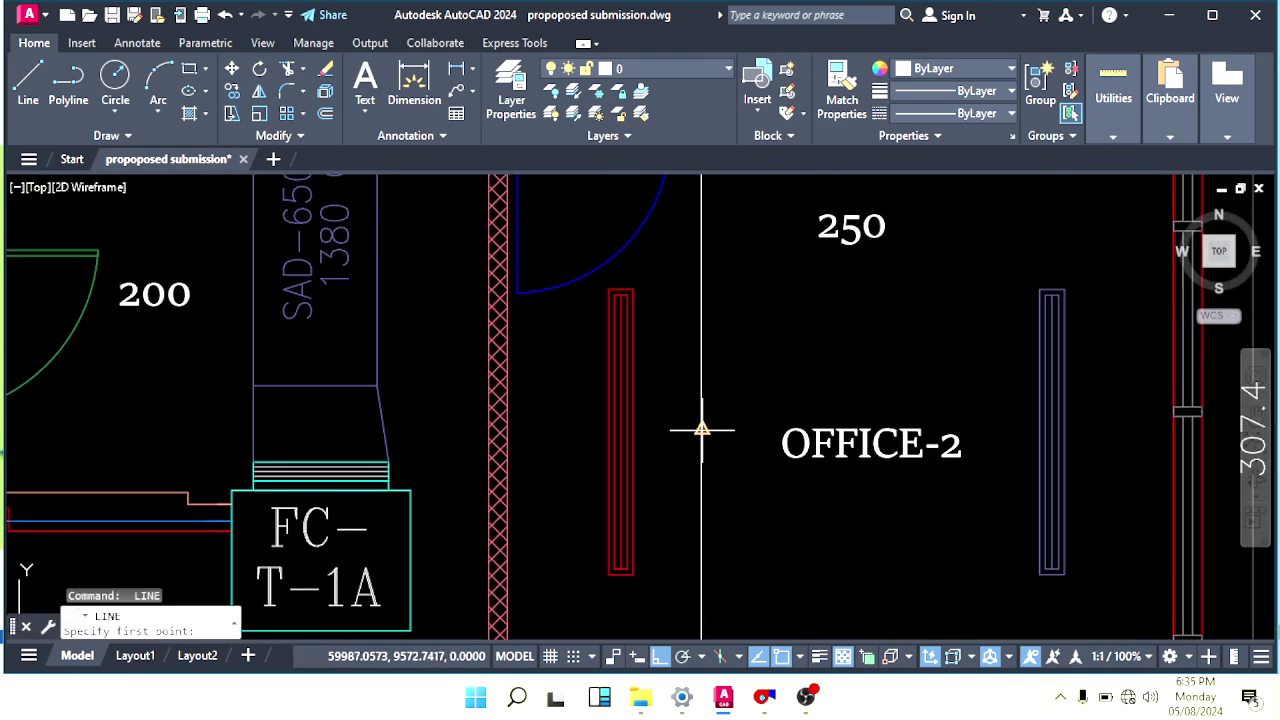
Draw a horizontal line from the vertical line's midpoint across Office-2, past the second diffuser.
middle_drag(1147, 421, 909, 460)
click(909, 460)
key(Escape)
middle_drag(716, 414, 878, 385)
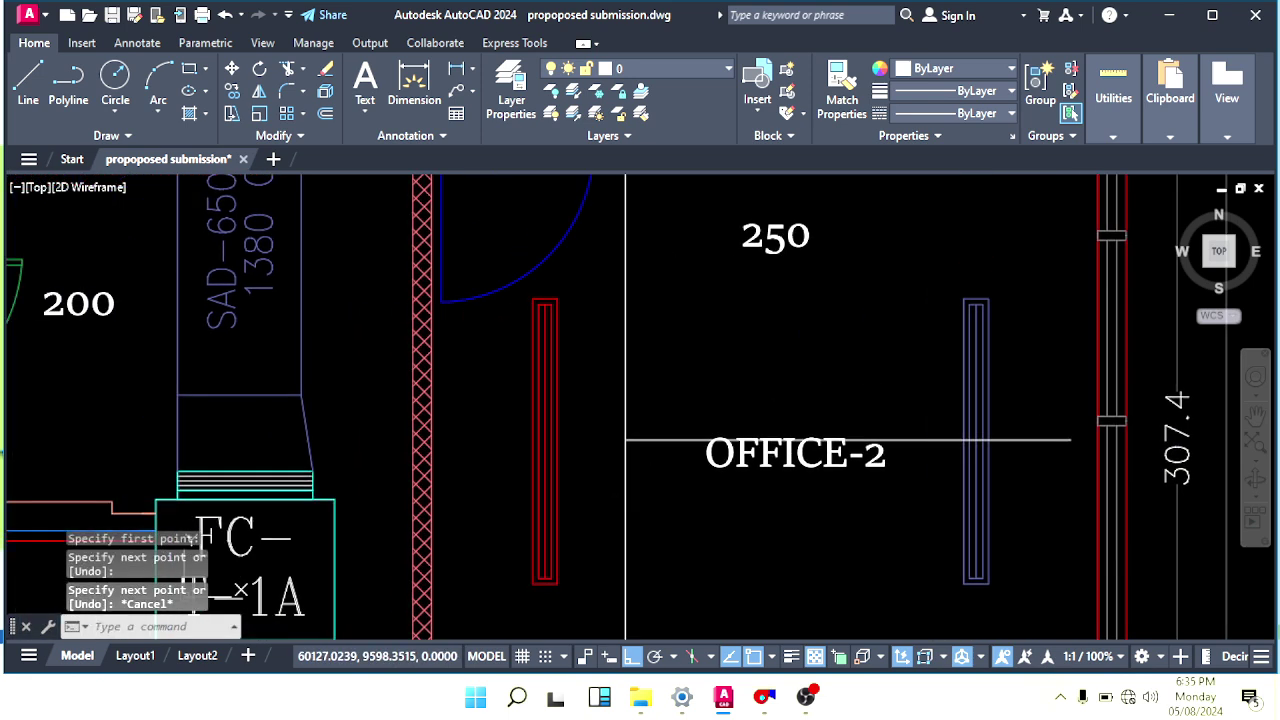
Stretch the horizontal line's left end past the red diffuser, close to the hatched wall.
click(662, 421)
click(634, 440)
click(626, 440)
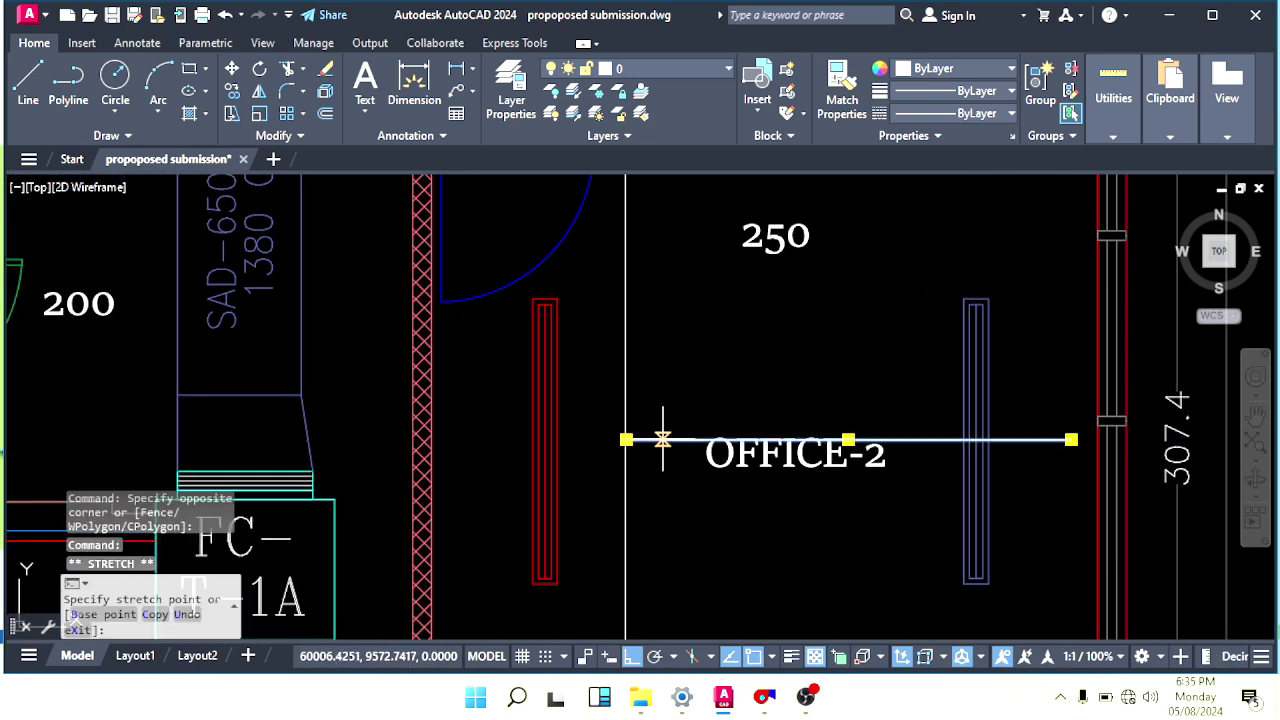
click(448, 490)
key(Escape)
key(Escape)
Move both Office-2 diffusers together vertically so their midpoints lie on the horizontal construction line.
click(585, 374)
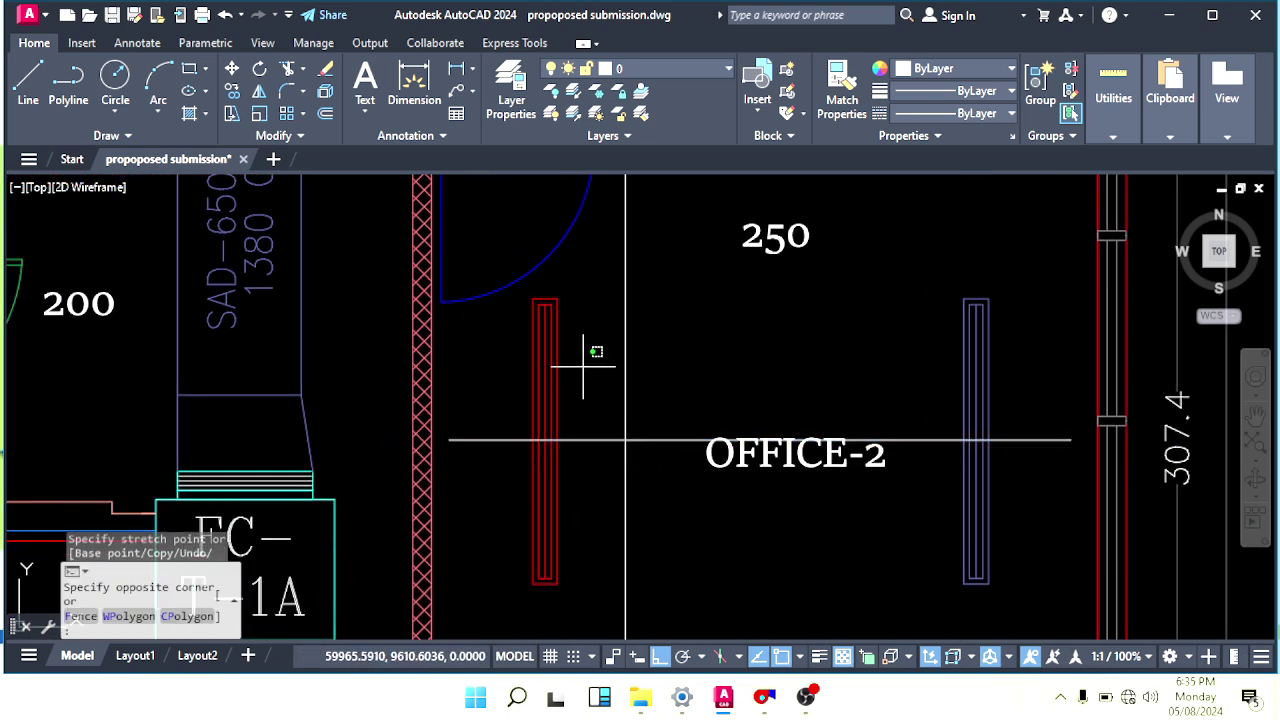
click(543, 380)
mouse_move(907, 384)
middle_down()
mouse_move(715, 380)
mouse_move(715, 403)
middle_up()
click(848, 364)
click(702, 408)
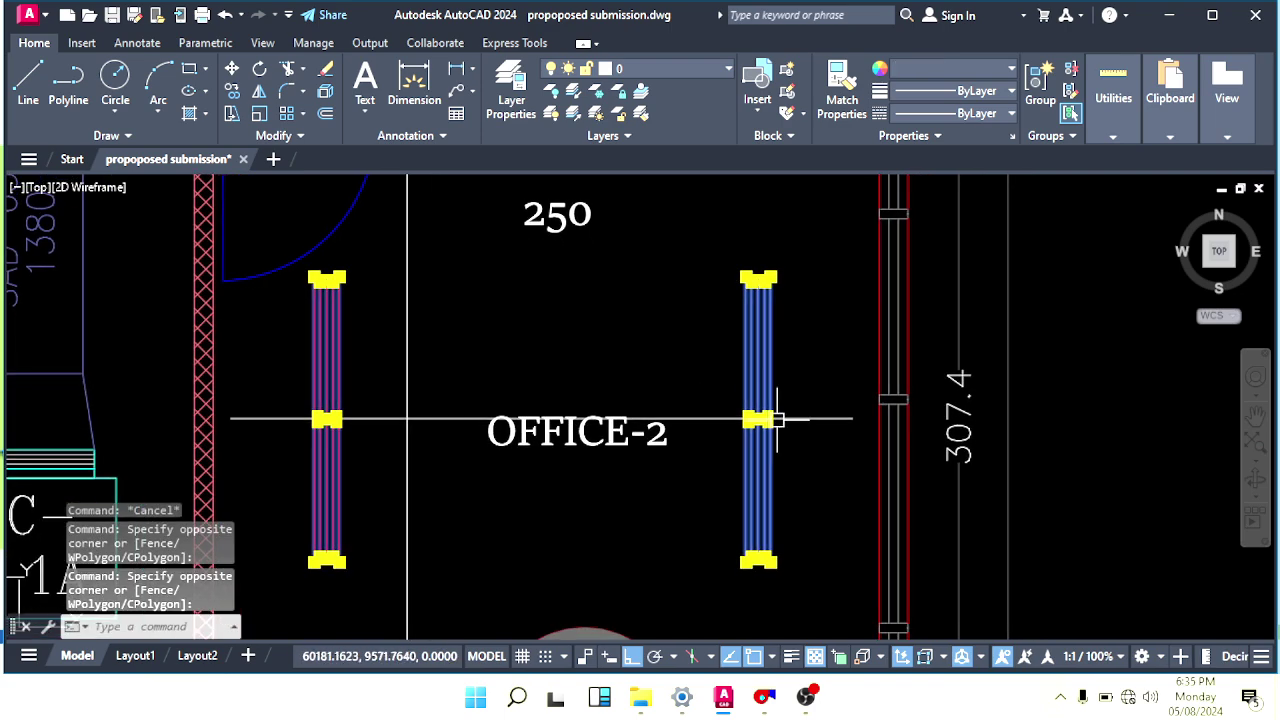
text(m)
key(space)
scroll(775, 425, up, 6)
scroll(706, 415, up, 5)
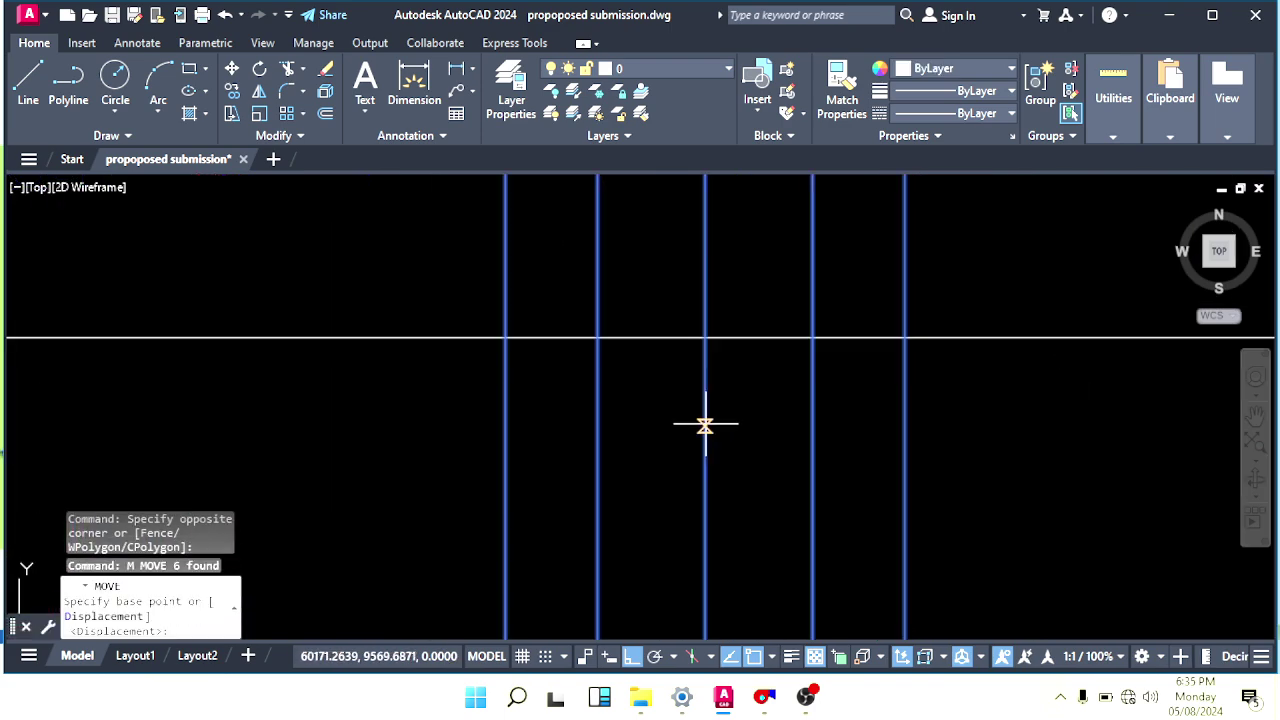
click(705, 358)
click(704, 339)
scroll(704, 395, down, 12)
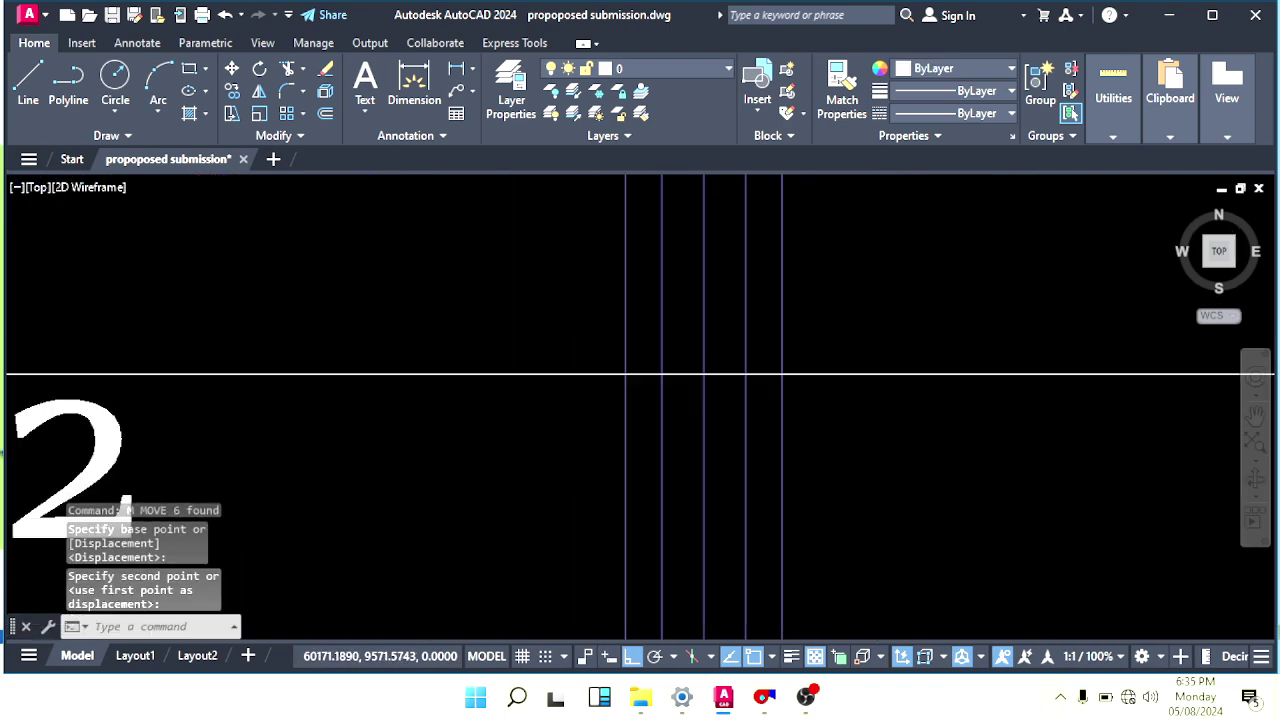
Erase the vertical and horizontal construction lines crossing in Office-2.
middle_drag(728, 385, 697, 397)
scroll(548, 437, up, 2)
middle_drag(548, 437, 722, 431)
scroll(785, 396, up, 2)
key(Escape)
middle_drag(785, 396, 672, 452)
key(Escape)
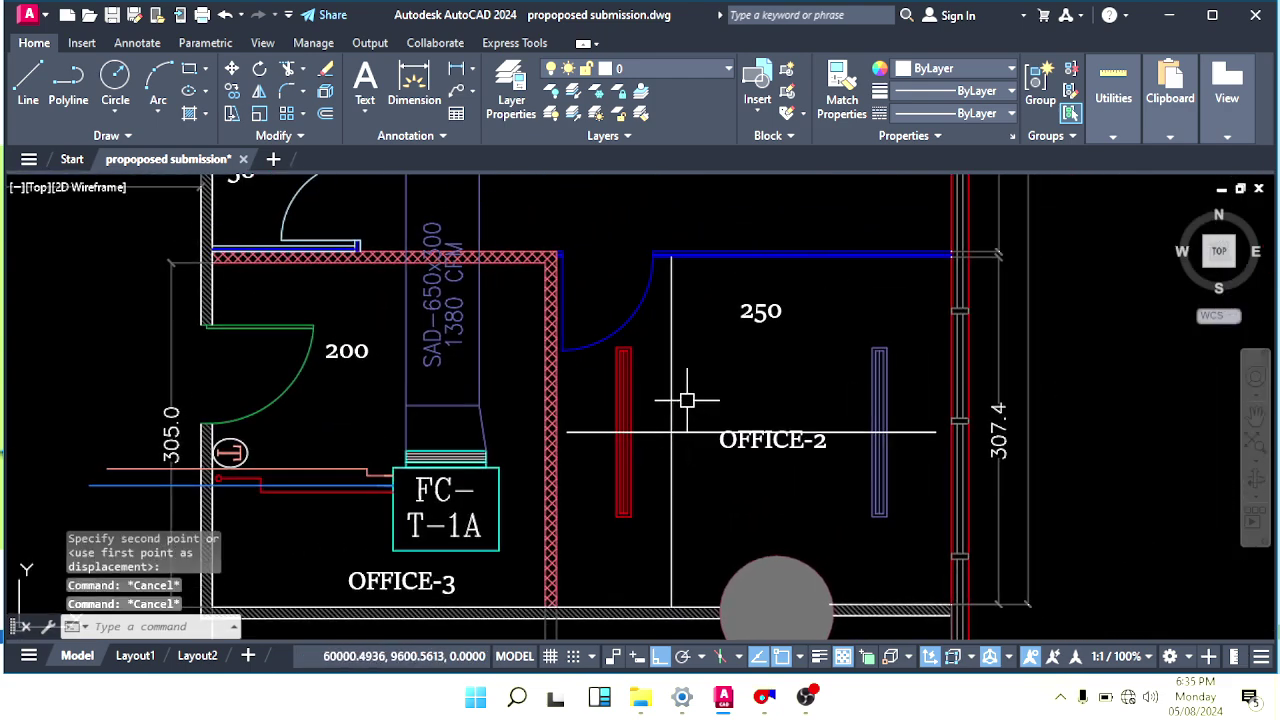
click(688, 401)
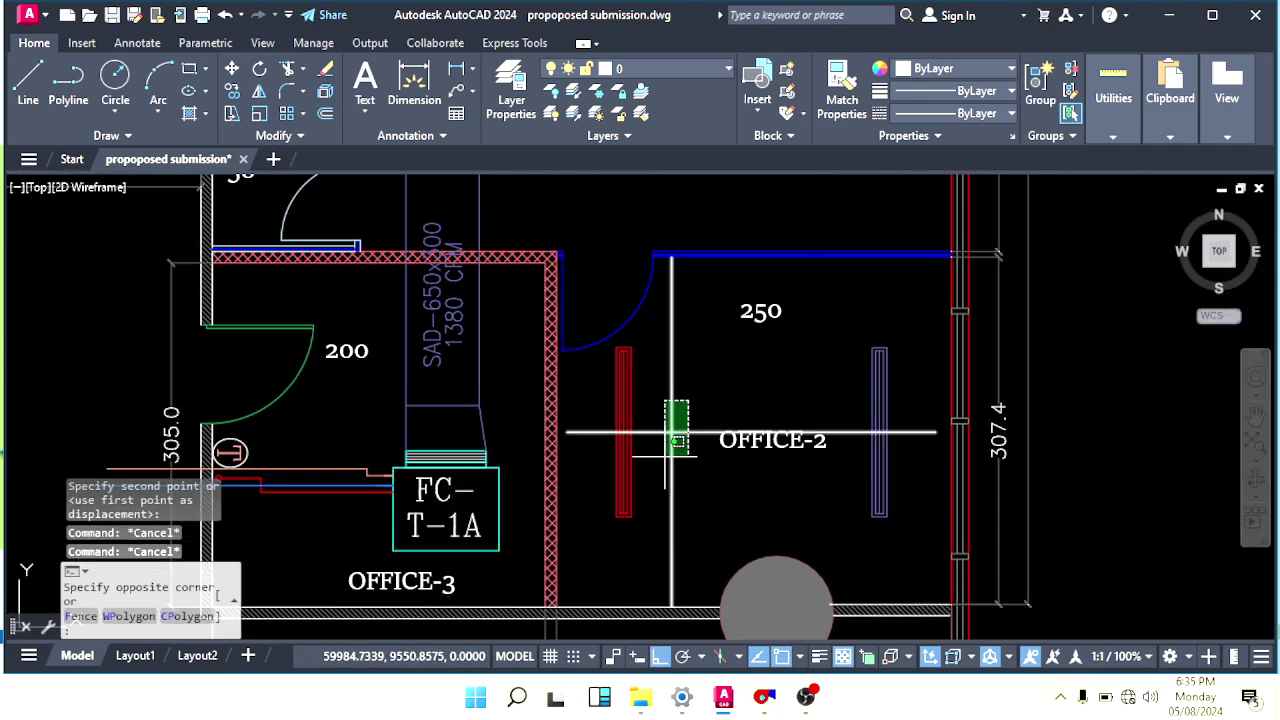
click(665, 455)
text(E)
key(Return)
scroll(740, 555, up, 2)
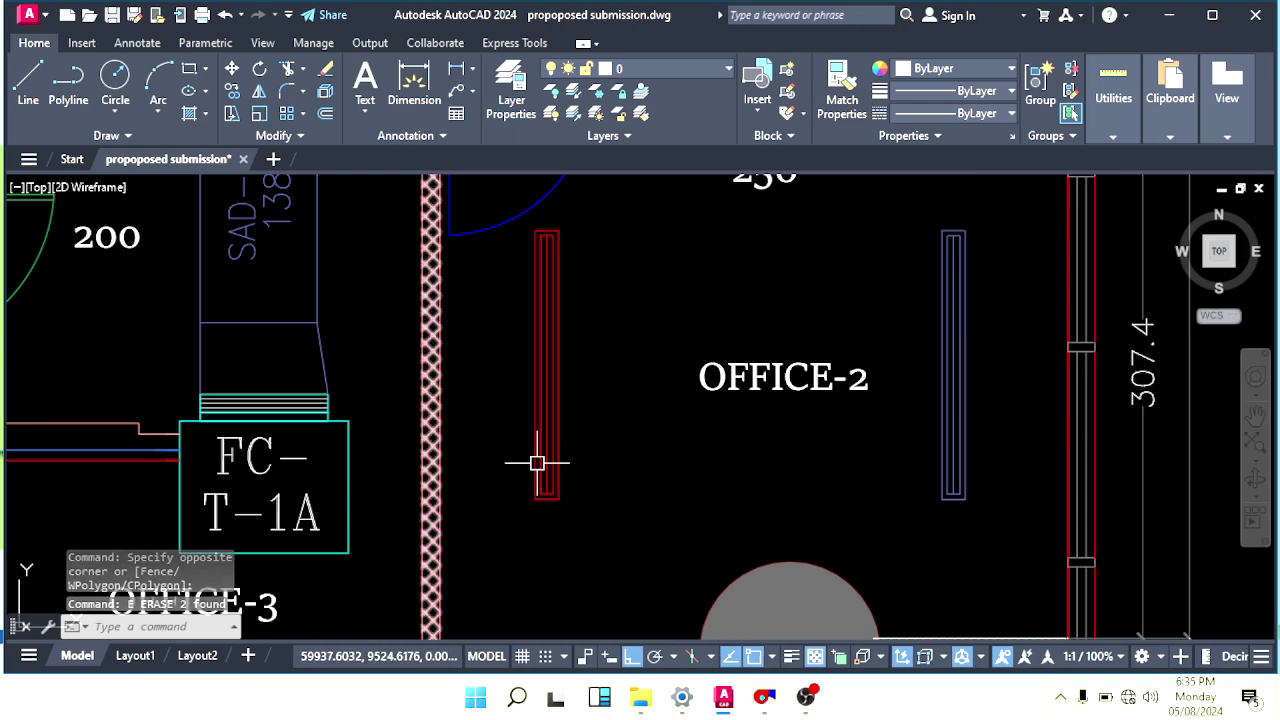
Move the red diffuser in Office-2 slightly away from the hatched wall, toward the room name.
middle_drag(530, 487, 543, 491)
click(602, 455)
click(513, 536)
middle_drag(605, 561, 591, 559)
text(M)
key(Return)
click(578, 552)
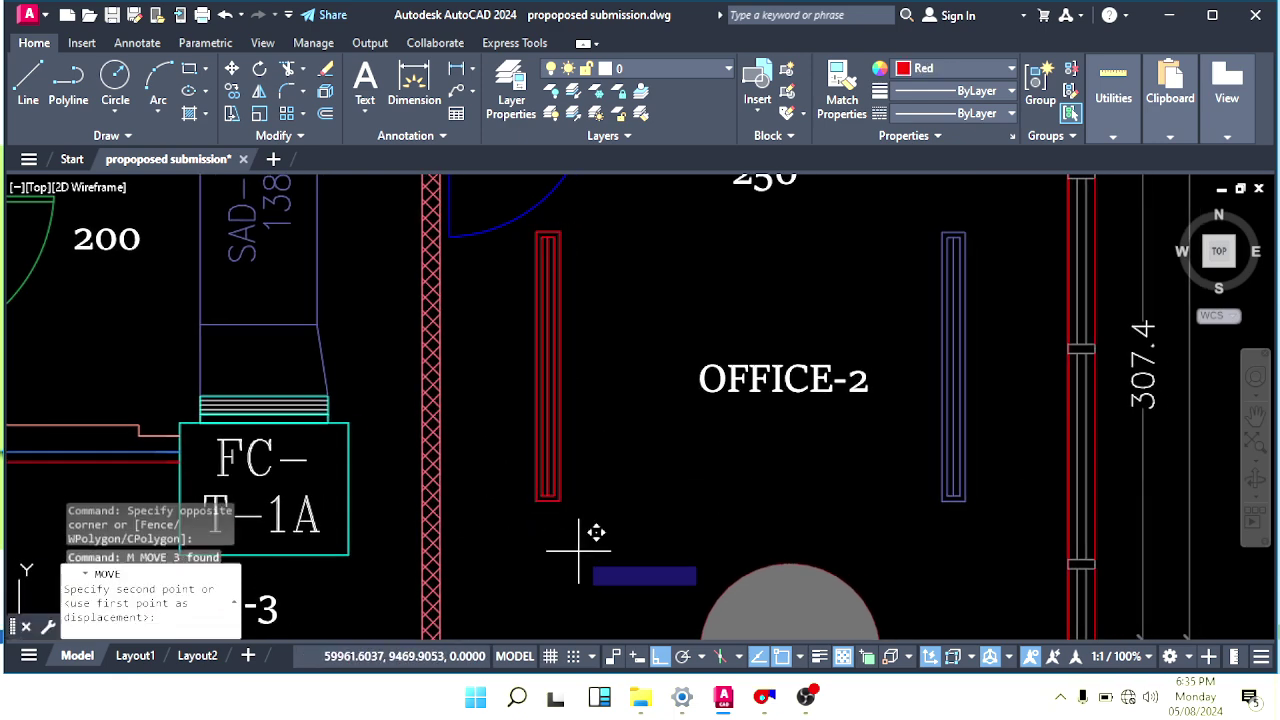
click(589, 551)
key(Escape)
scroll(660, 480, down, 2)
key(Escape)
mouse_move(662, 481)
middle_down()
mouse_move(626, 473)
mouse_move(759, 470)
mouse_move(737, 471)
middle_up()
key(Escape)
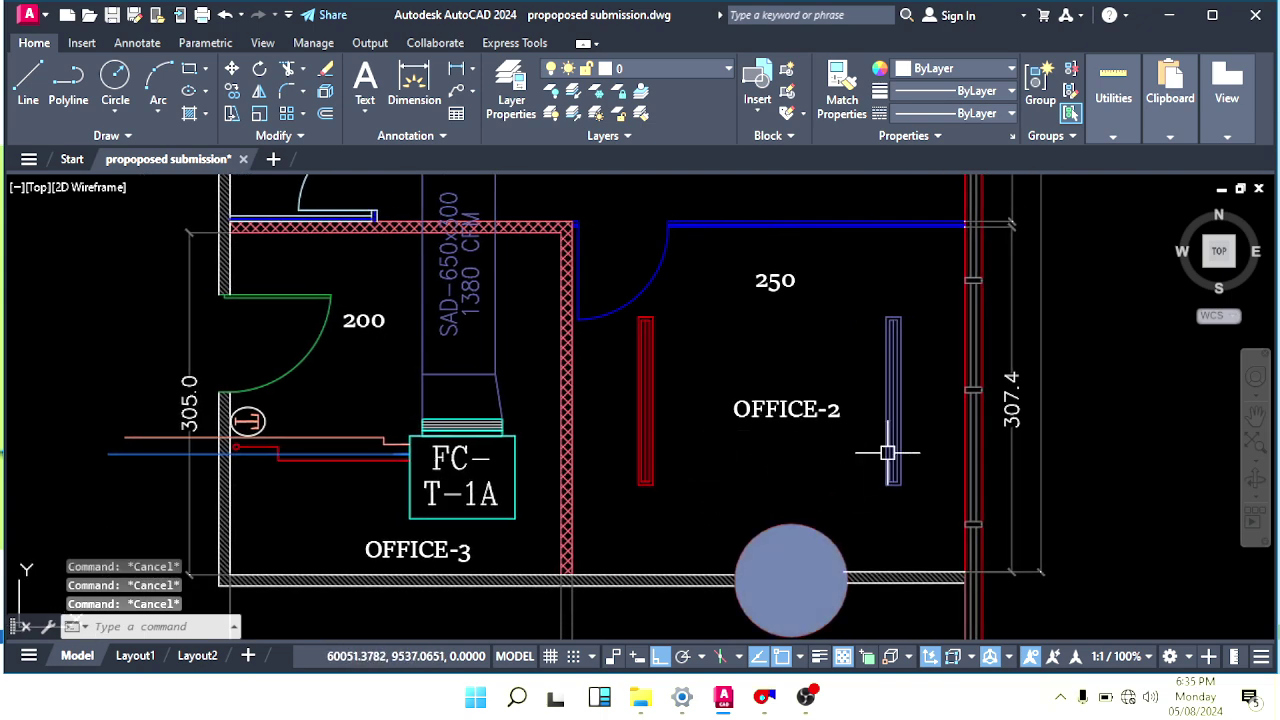
Switch to DuctSizer, look up the duct size for 250 cfm at 0.05 in.WC/100 ft head loss, and return to the AutoCAD drawing.
mouse_move(538, 452)
middle_down()
mouse_move(609, 480)
mouse_move(543, 490)
middle_up()
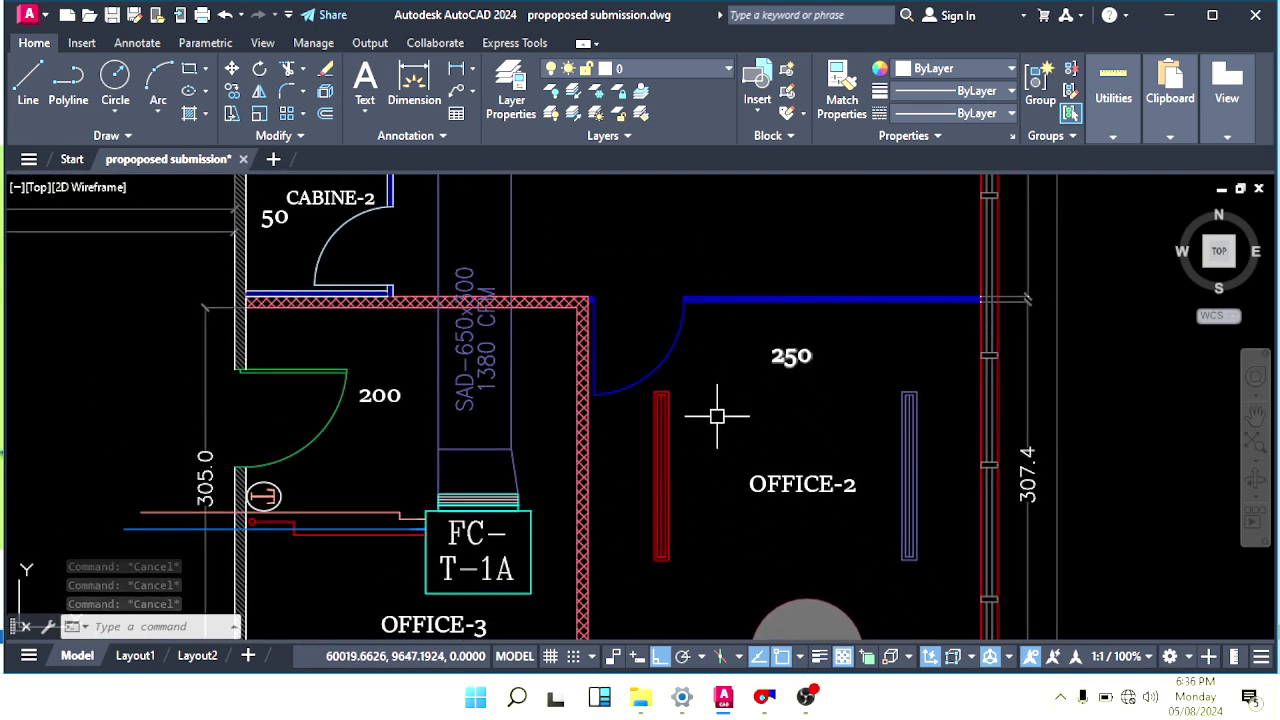
mouse_move(680, 421)
middle_down()
mouse_move(740, 437)
mouse_move(706, 434)
middle_up()
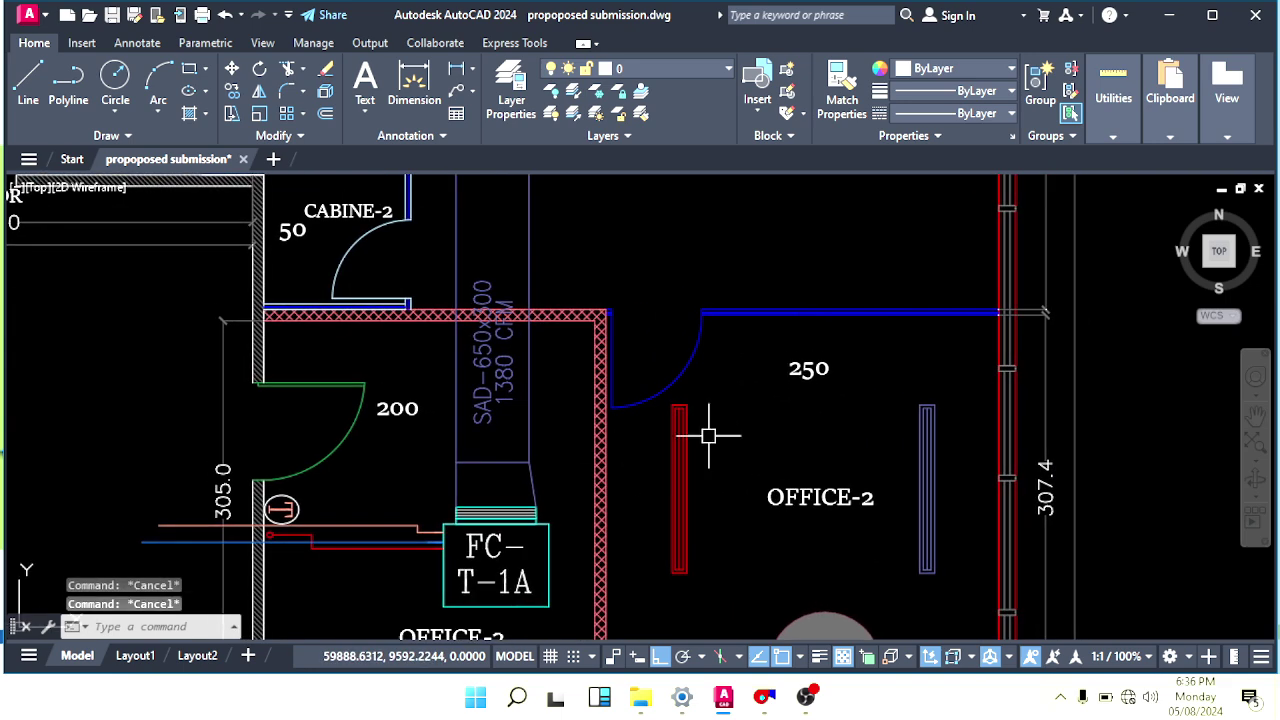
mouse_move(823, 400)
middle_down()
mouse_move(730, 420)
mouse_move(737, 409)
middle_up()
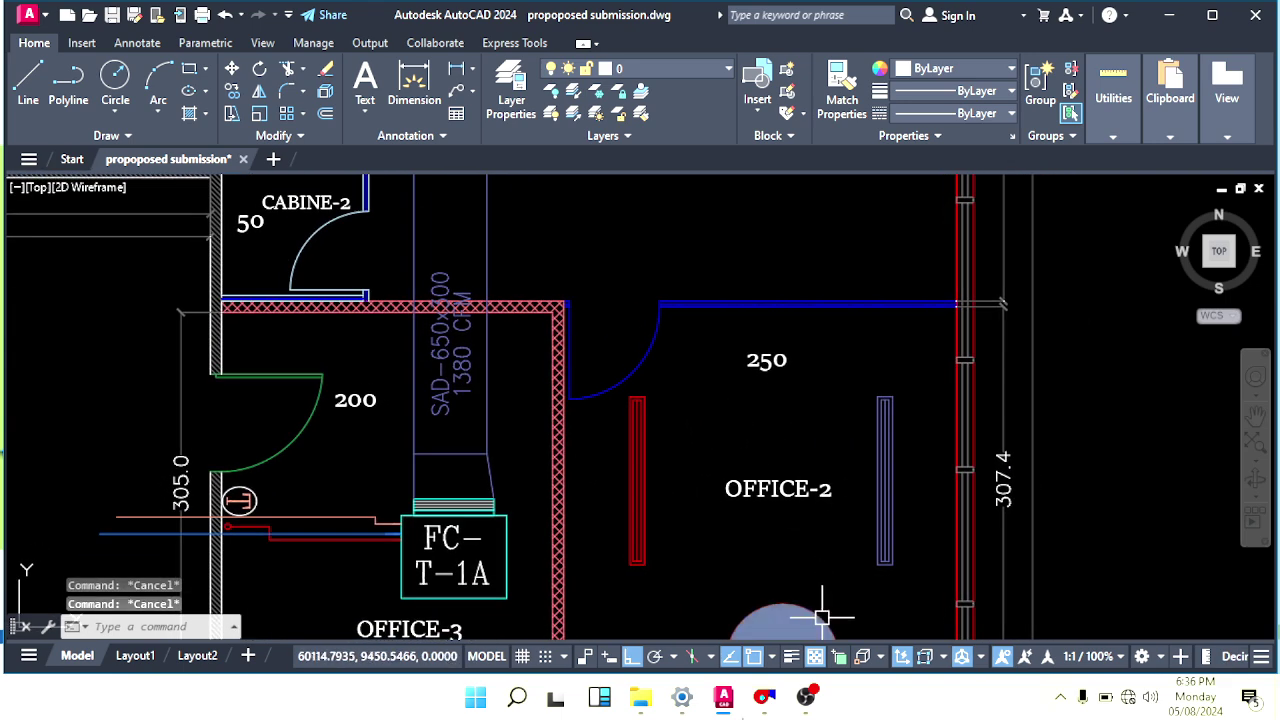
click(764, 700)
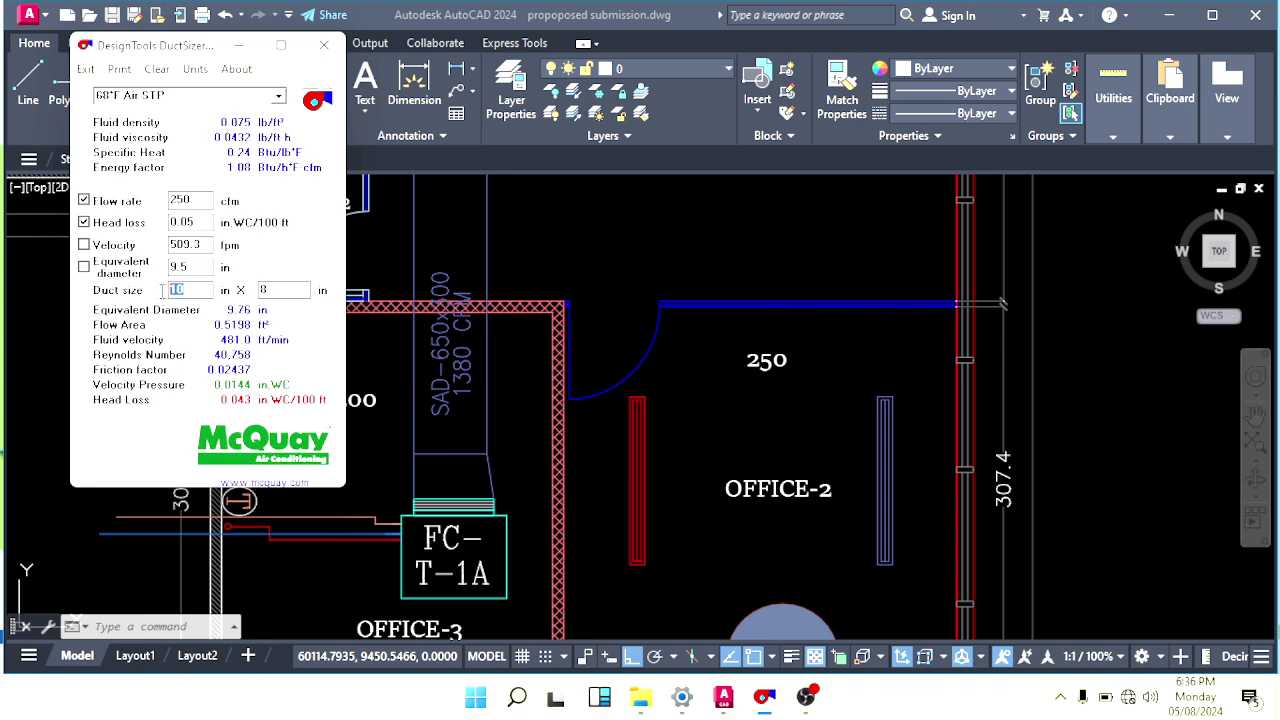
click(651, 474)
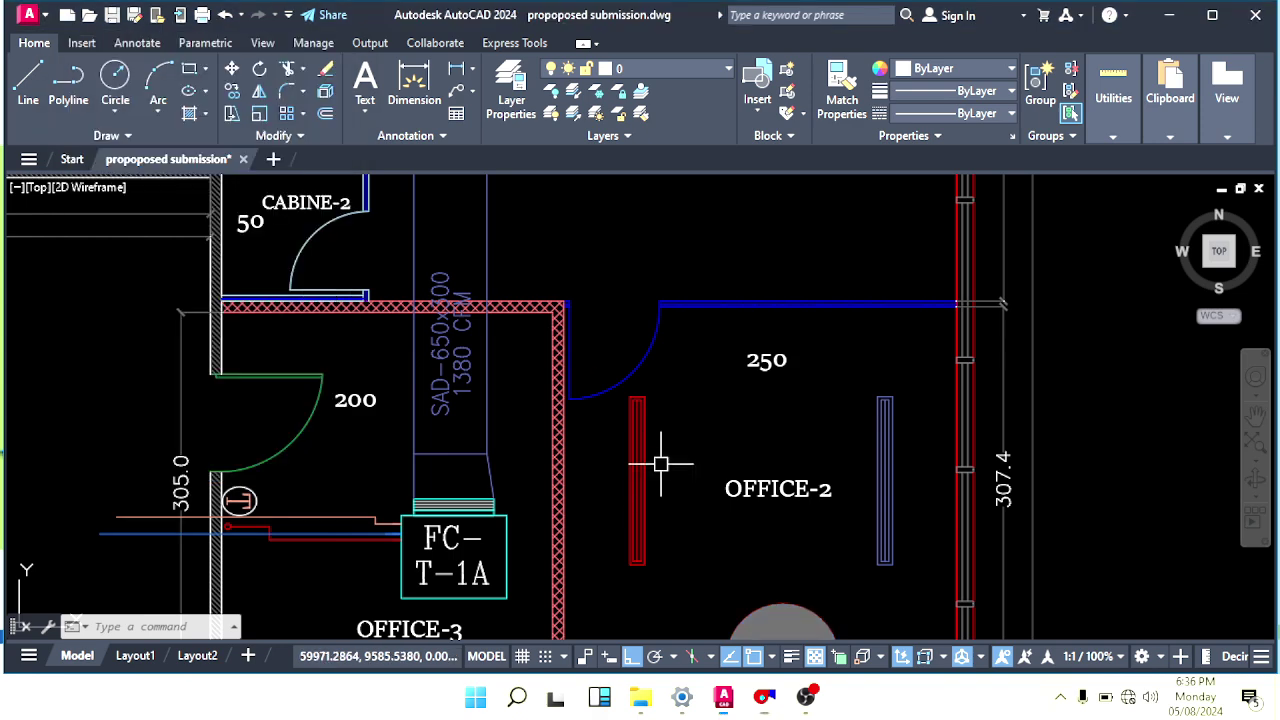
Draw a horizontal line from the SAD-650x300 duct's right edge across the hatched wall into Office-2.
mouse_move(499, 453)
middle_down()
mouse_move(571, 471)
mouse_move(484, 453)
mouse_move(624, 502)
middle_up()
scroll(692, 476, up, 2)
key(Escape)
key(Escape)
text(l)
key(Return)
scroll(458, 425, up, 2)
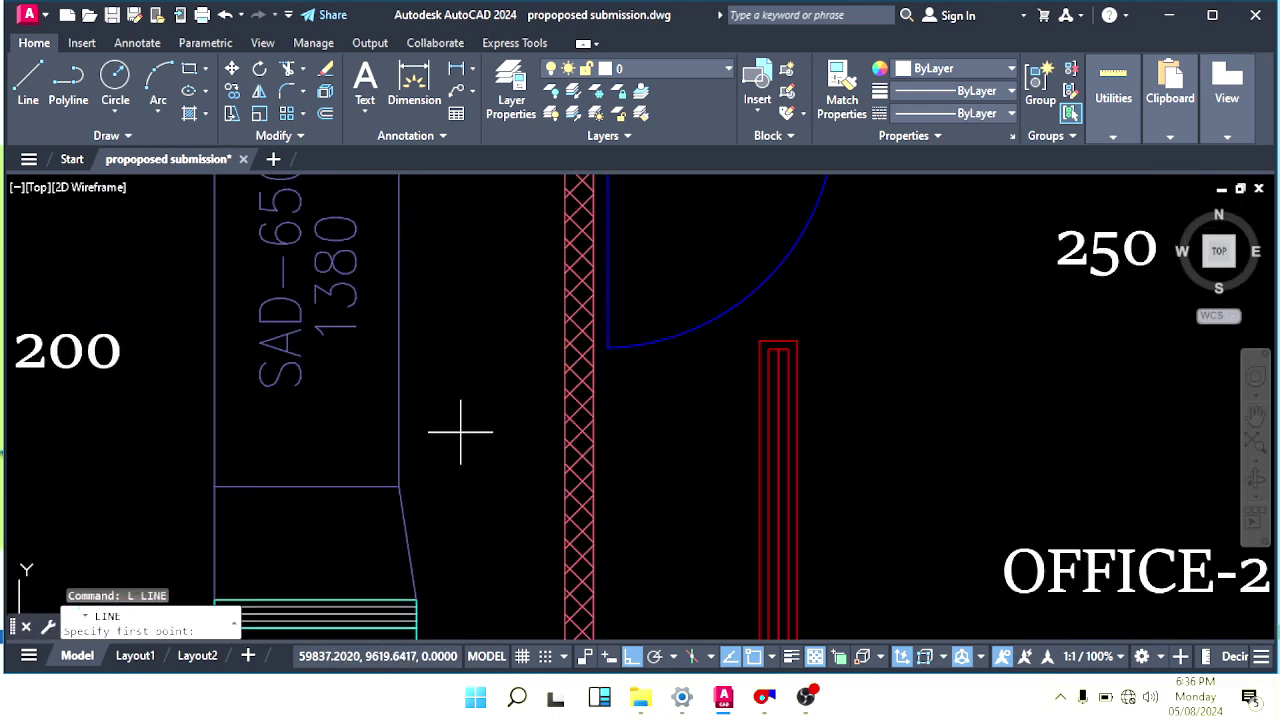
scroll(414, 337, down, 2)
middle_drag(414, 337, 460, 485)
click(452, 436)
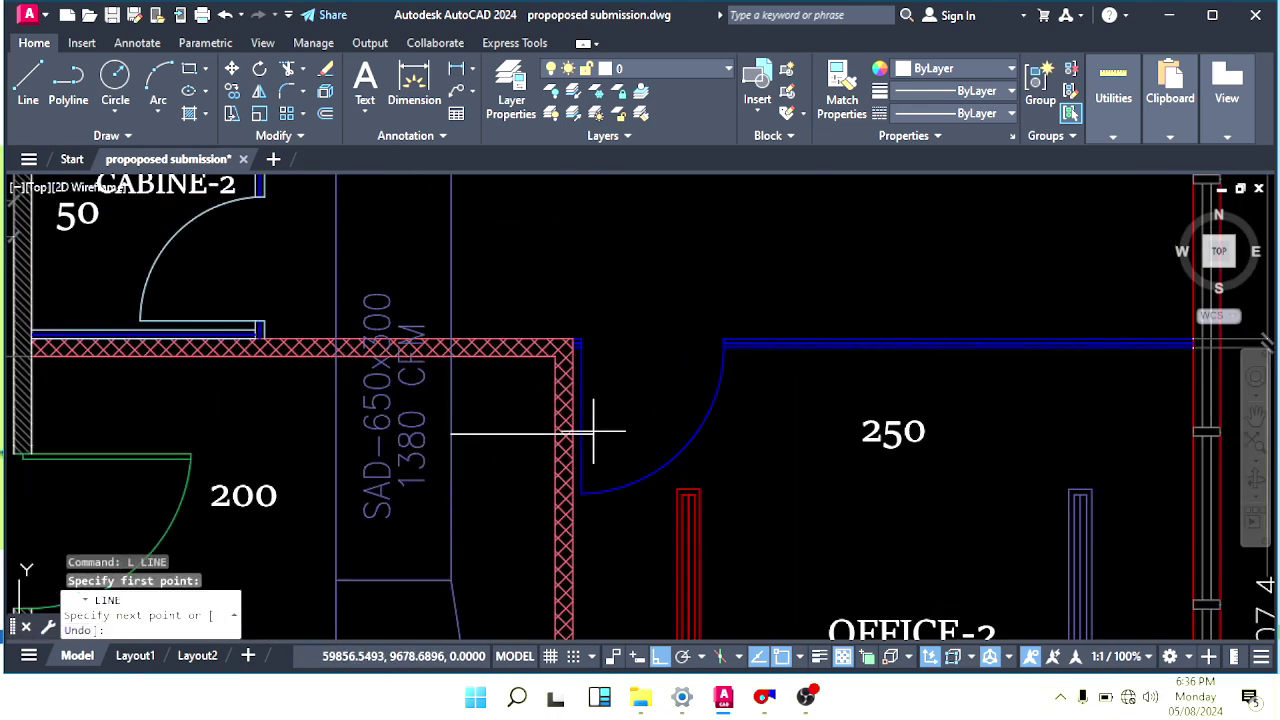
middle_drag(860, 446, 751, 417)
click(808, 418)
key(Escape)
key(Escape)
Erase the horizontal line just drawn from the supply duct.
middle_drag(509, 428, 627, 425)
mouse_move(462, 485)
middle_down()
mouse_move(533, 444)
mouse_move(538, 494)
middle_up()
key(Escape)
click(600, 349)
click(564, 422)
text(e)
key(Return)
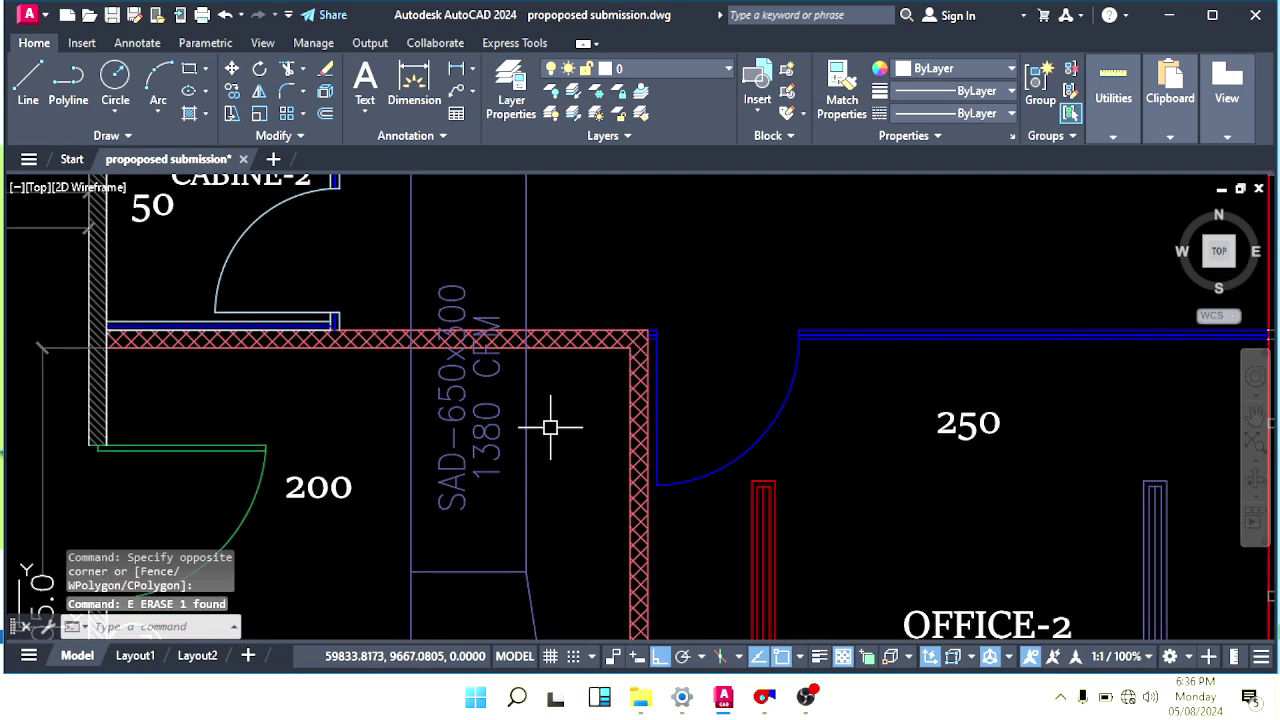
key(Escape)
Draw a horizontal line from the SAD-650x300 duct's right edge into Office-2, above the 250 label and ending just short of the purple diffuser.
mouse_move(539, 407)
middle_down()
mouse_move(560, 406)
mouse_move(526, 409)
mouse_move(531, 420)
middle_up()
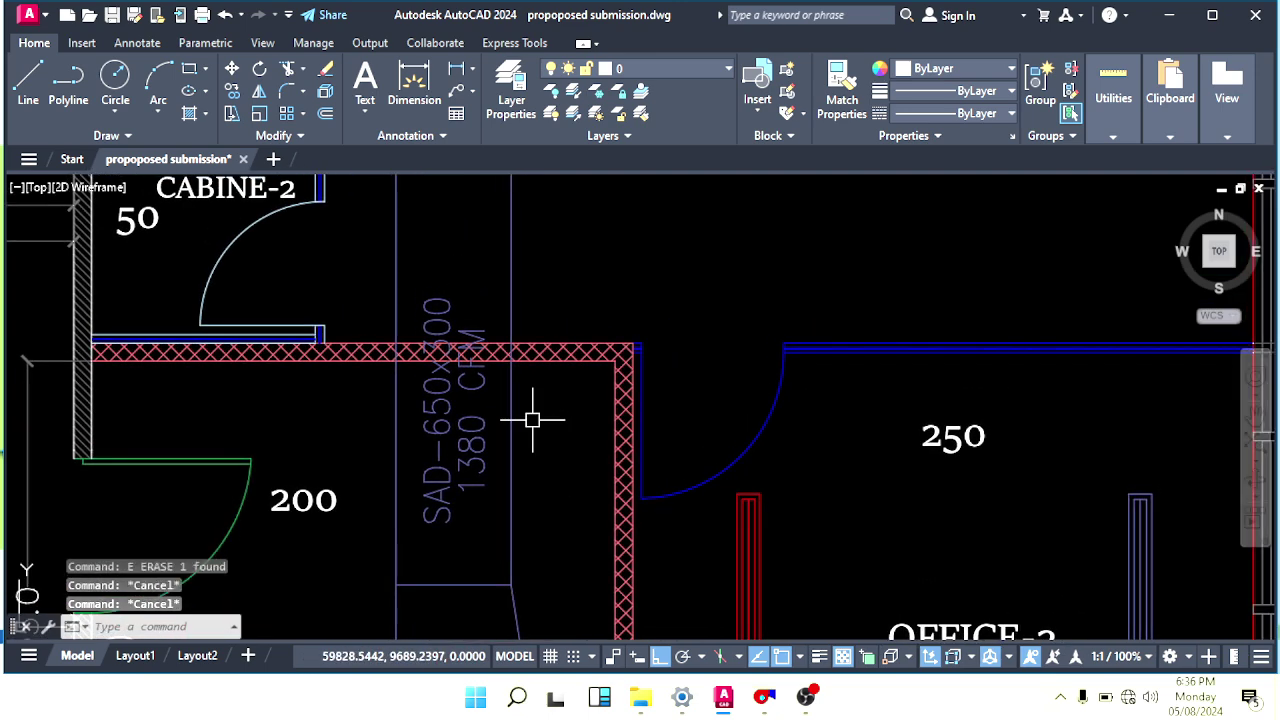
text(l)
key(Return)
scroll(500, 394, up, 2)
click(500, 394)
scroll(860, 420, down, 2)
middle_drag(1140, 423, 623, 437)
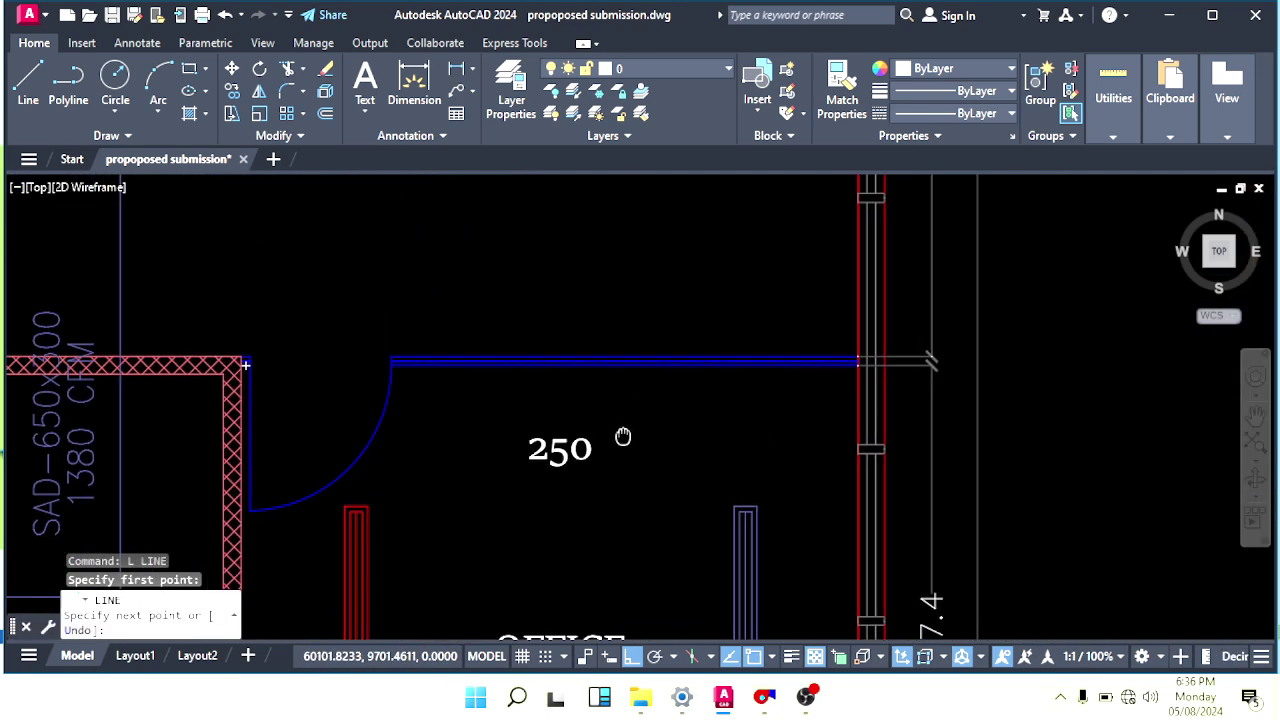
click(707, 426)
key(Escape)
key(Escape)
Offset the horizontal branch line downward by 25 to form the branch duct's second edge.
scroll(480, 416, down, 2)
middle_drag(480, 416, 790, 396)
scroll(581, 427, up, 2)
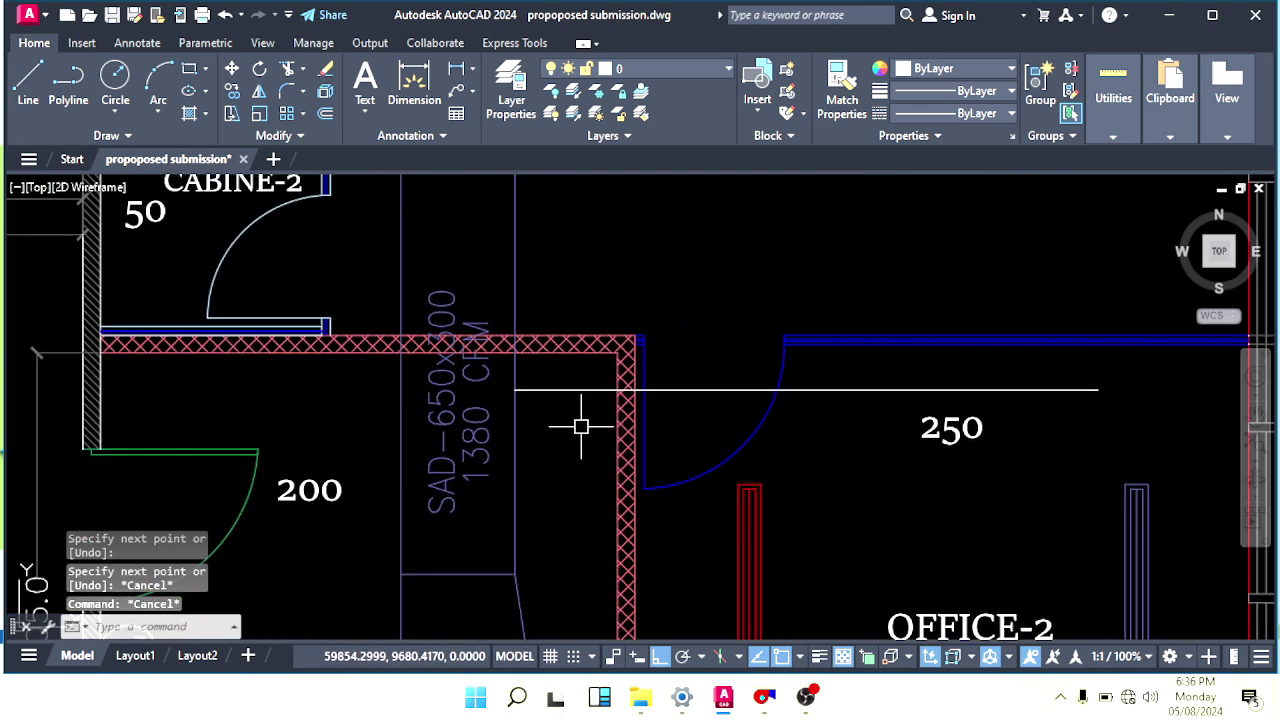
text(o)
key(Return)
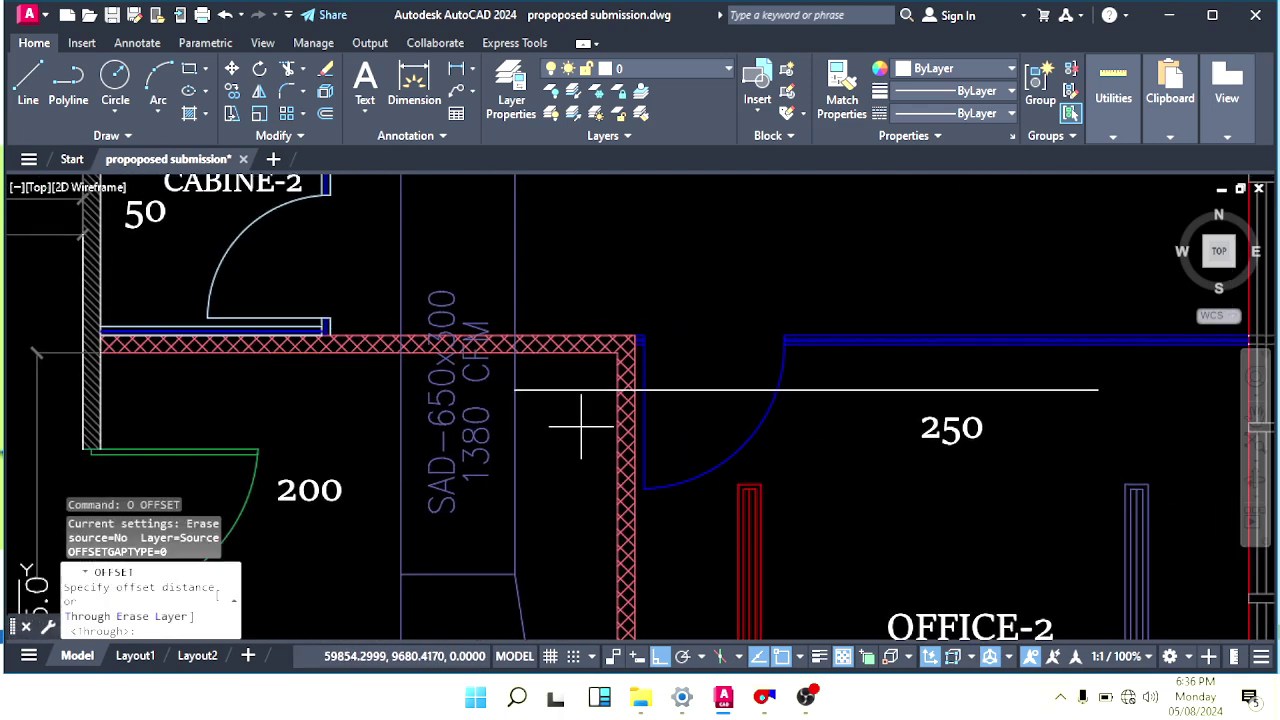
key(Return)
scroll(581, 427, up, 2)
click(543, 366)
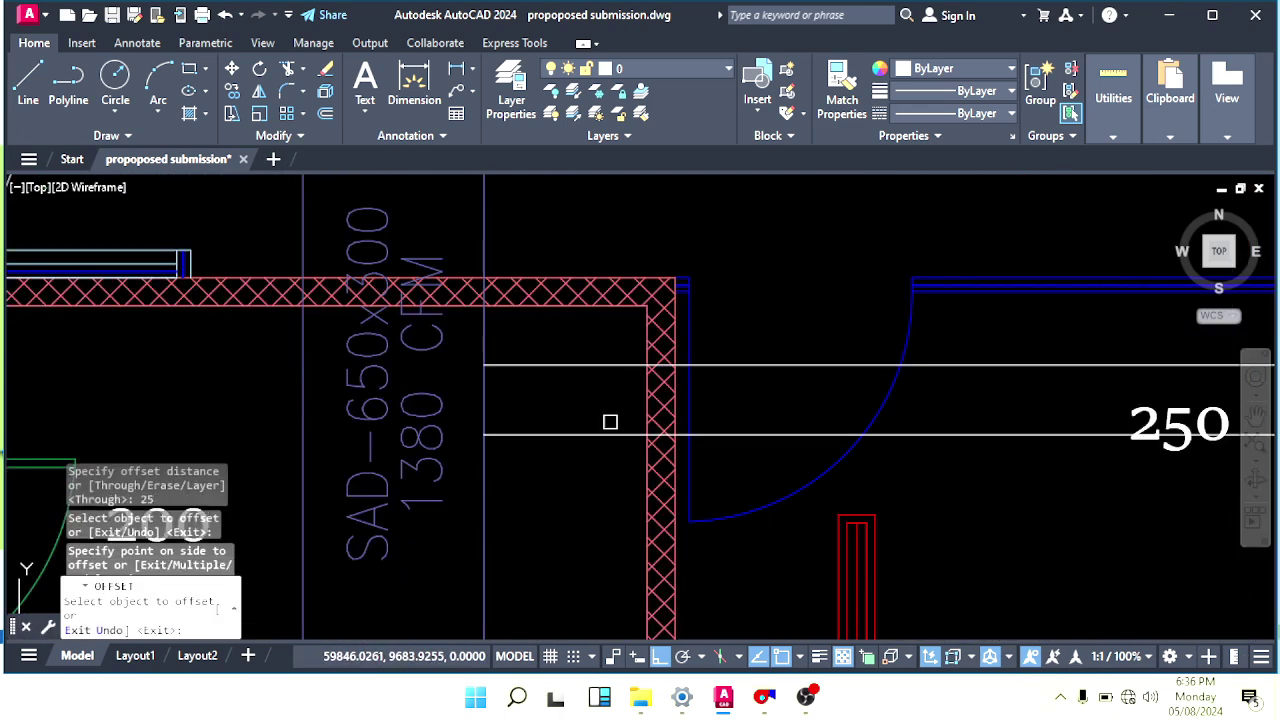
click(609, 423)
key(Escape)
key(Escape)
scroll(610, 394, down, 4)
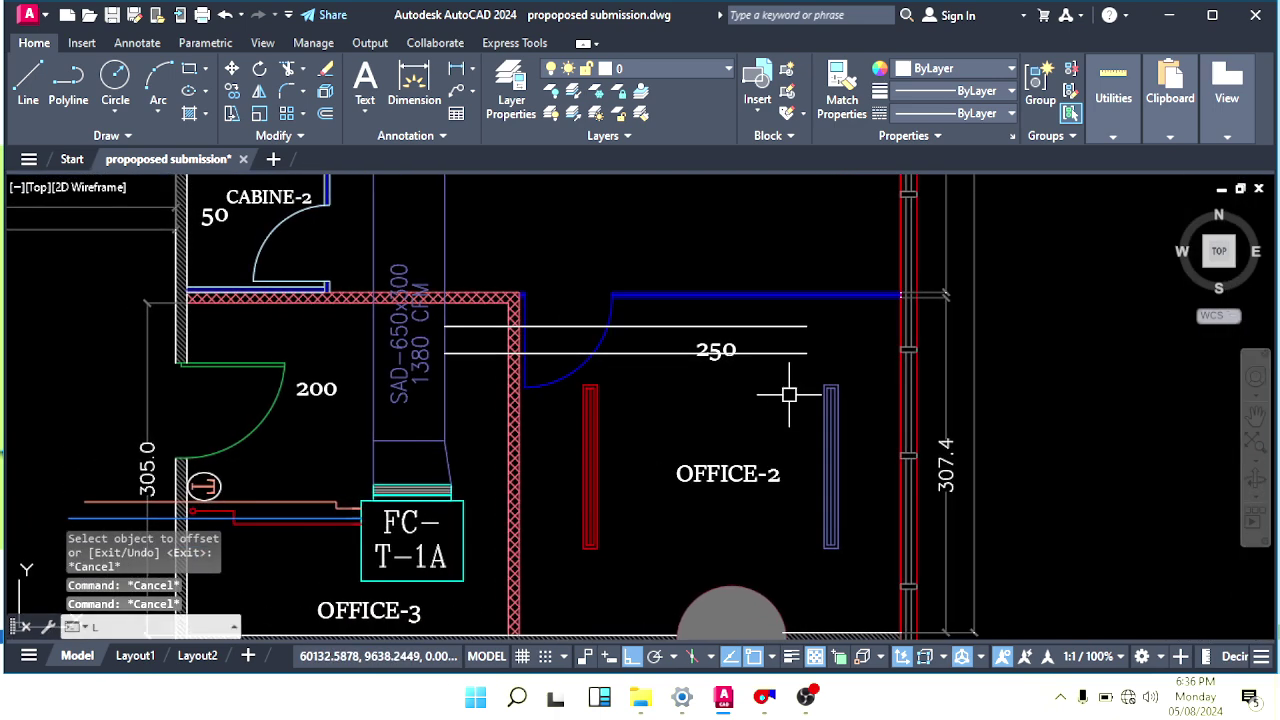
Draw a vertical line from the right end of the lower branch line down past the purple diffuser's lower end.
text(l)
key(Return)
scroll(786, 386, up, 4)
click(804, 340)
scroll(796, 462, down, 2)
middle_drag(795, 585, 763, 353)
click(762, 519)
key(Escape)
key(Escape)
Move the vertical line left, farther from the purple diffuser.
middle_drag(745, 234, 781, 451)
click(812, 430)
click(797, 434)
text(m)
key(Return)
click(789, 481)
click(759, 479)
key(Escape)
Draw a 40-unit horizontal reference line leftward from the purple diffuser's left edge.
text(l)
key(Return)
scroll(802, 437, up, 5)
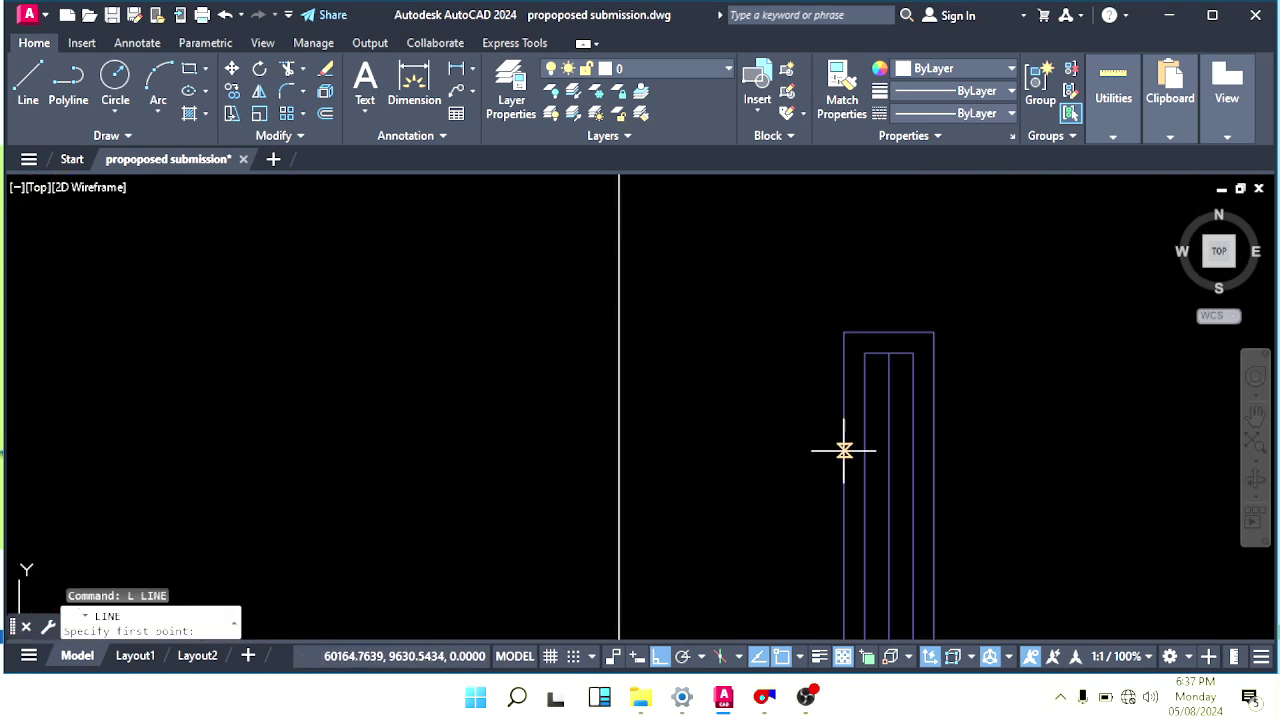
click(844, 451)
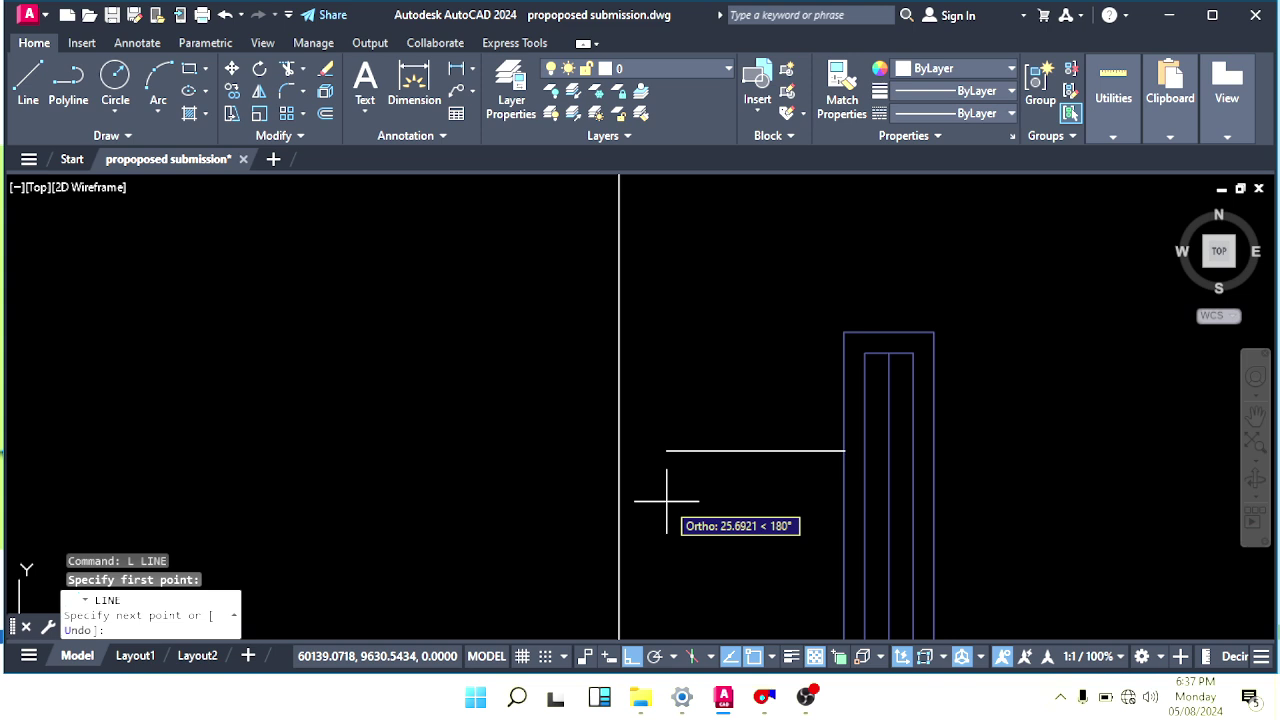
text(0)
key(Return)
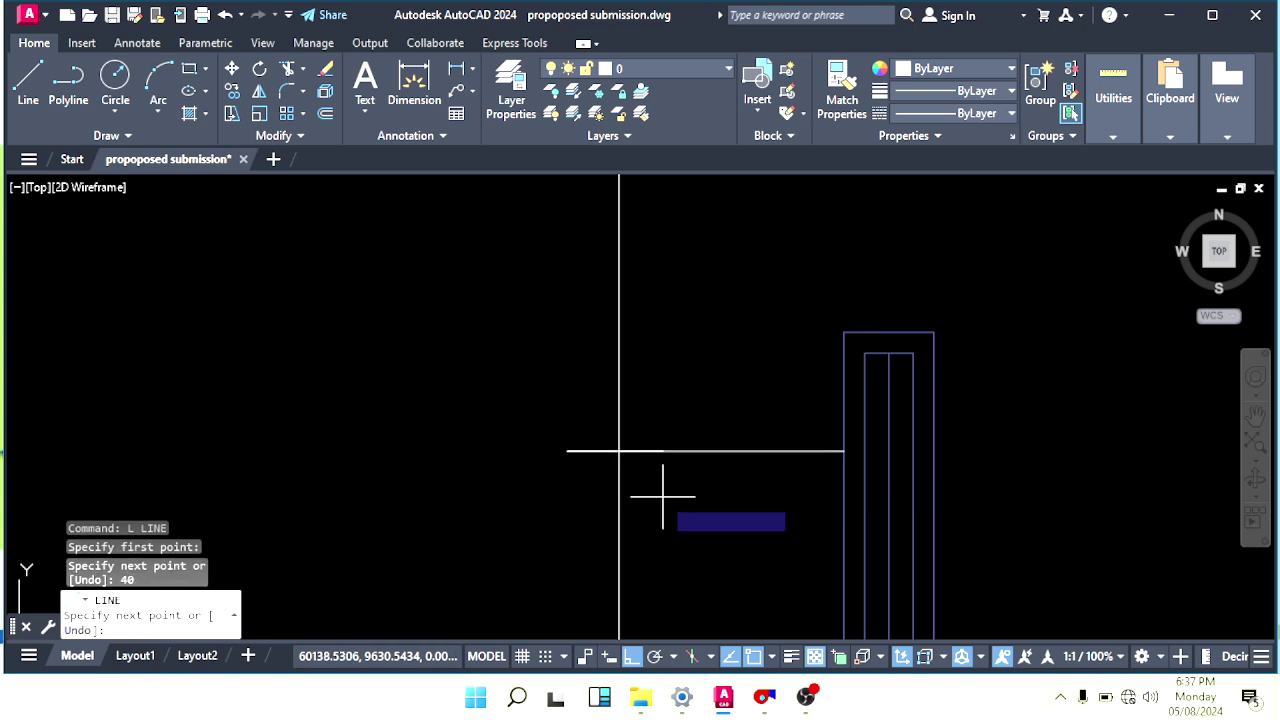
key(Escape)
key(Escape)
Move the vertical line left onto the free end of the 40-unit reference line.
scroll(670, 500, down, 1)
click(697, 442)
click(646, 443)
middle_drag(659, 503, 723, 480)
text(m)
key(Return)
scroll(729, 510, up, 1)
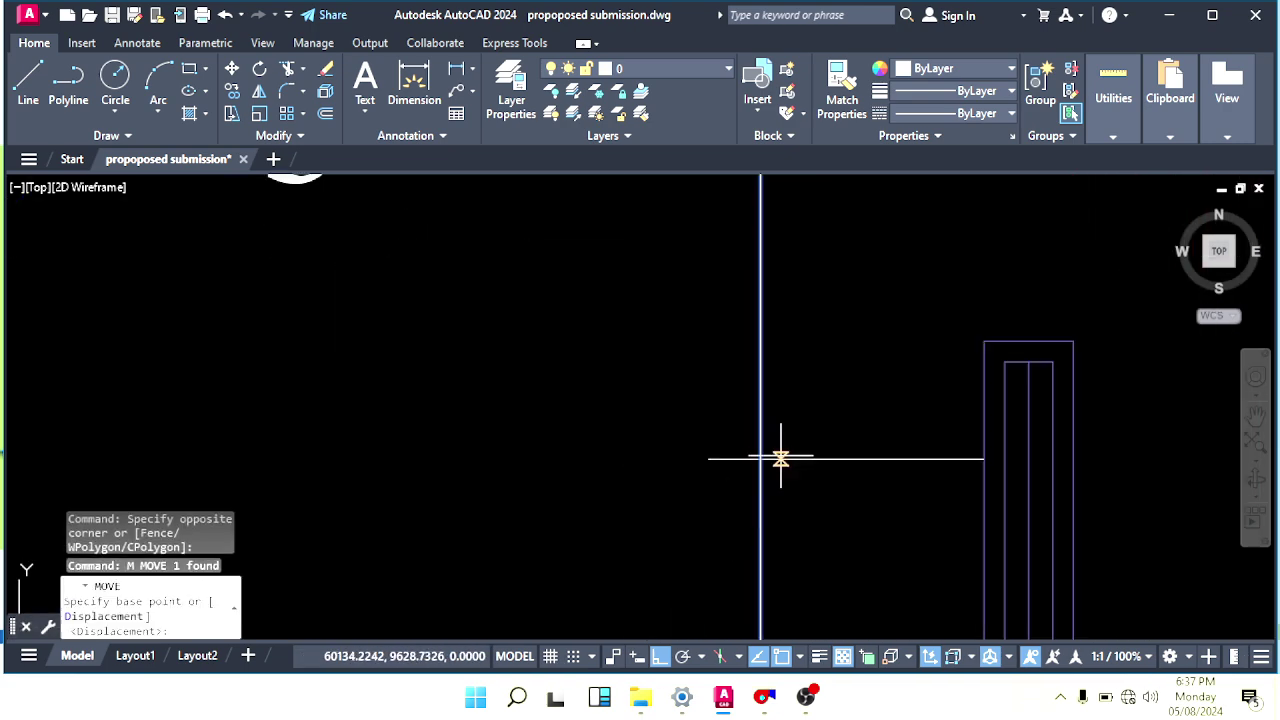
click(760, 459)
click(716, 462)
key(Escape)
key(Escape)
scroll(742, 433, down, 4)
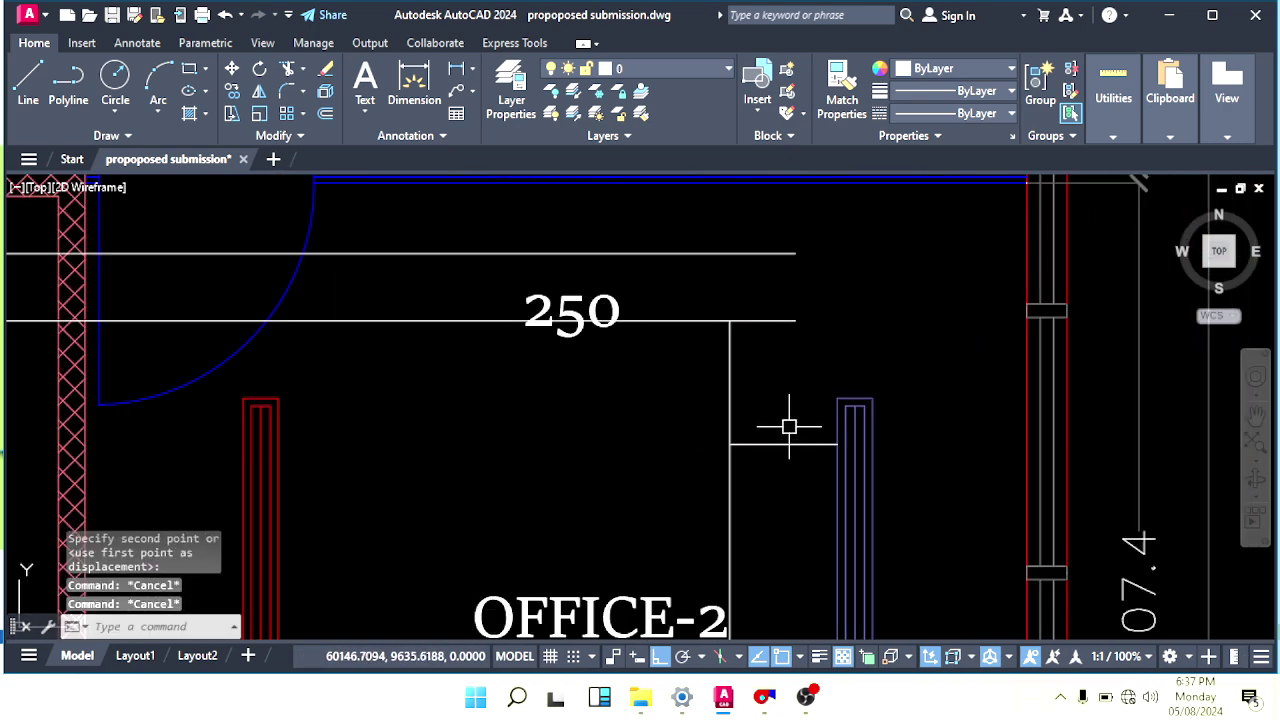
Erase the short reference line between the vertical line and the purple diffuser.
click(789, 429)
click(774, 457)
key(e)
key(Return)
Move the OFFICE-2 label straight down, to just above the grey circle.
middle_drag(683, 505, 760, 434)
click(634, 596)
scroll(643, 506, down, 4)
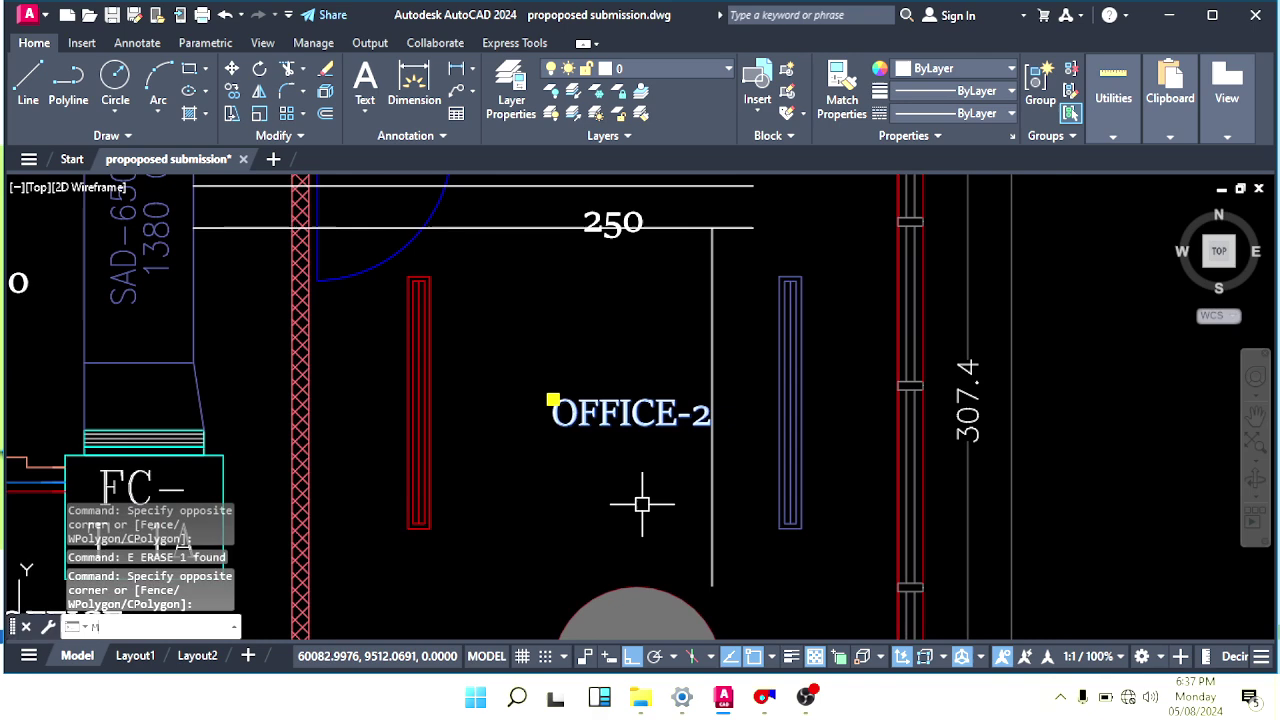
text(m)
key(Return)
click(800, 460)
scroll(760, 455, up, 5)
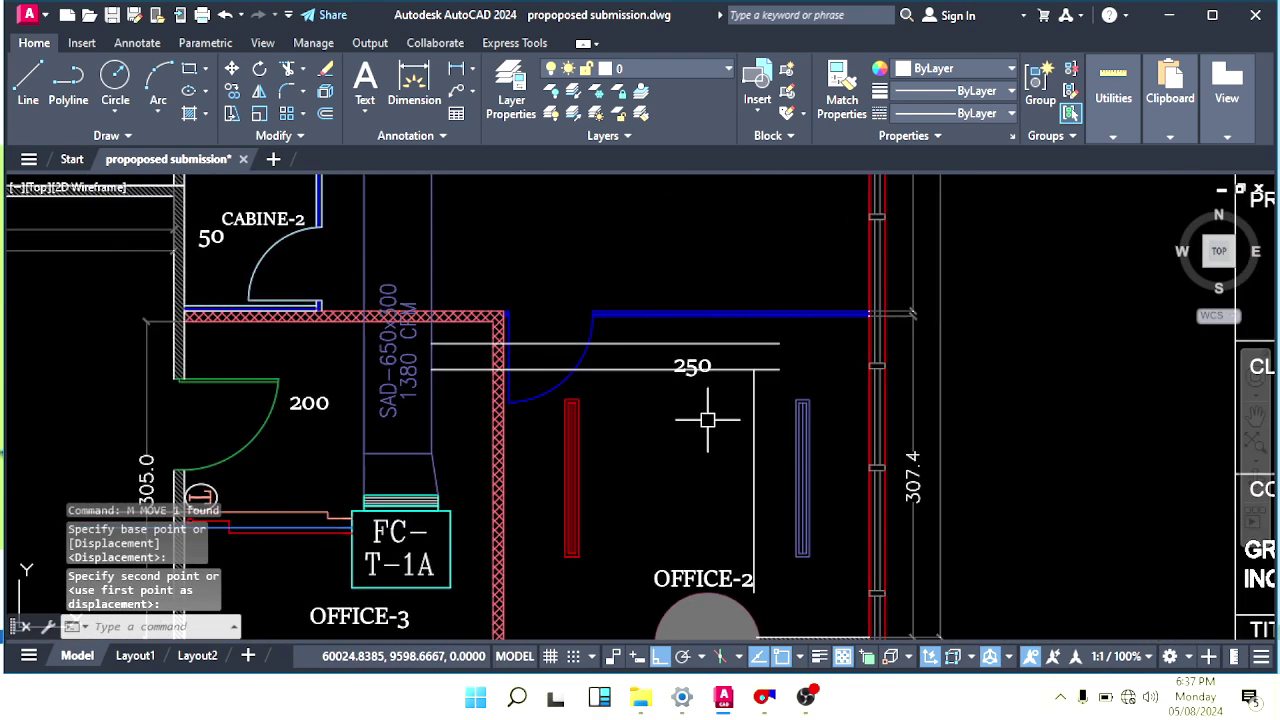
key(Escape)
text(o)
key(Return)
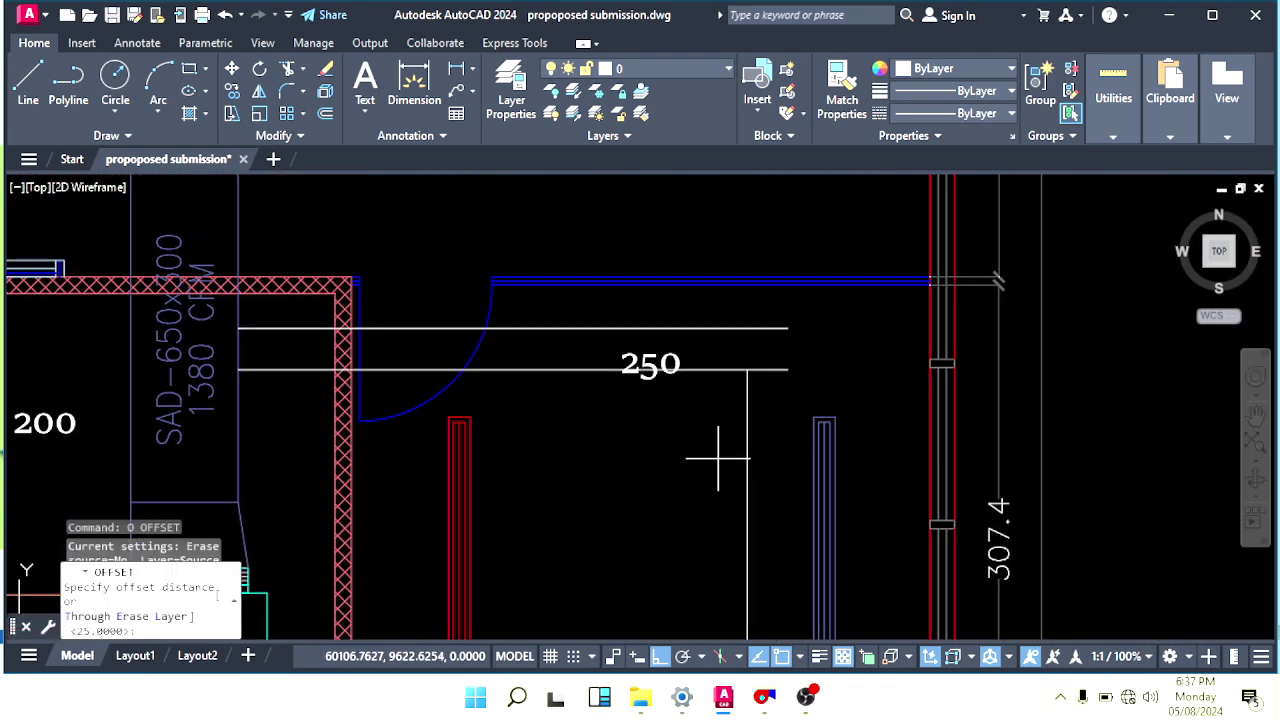
middle_drag(746, 437, 752, 409)
key(Escape)
key(Escape)
click(720, 465)
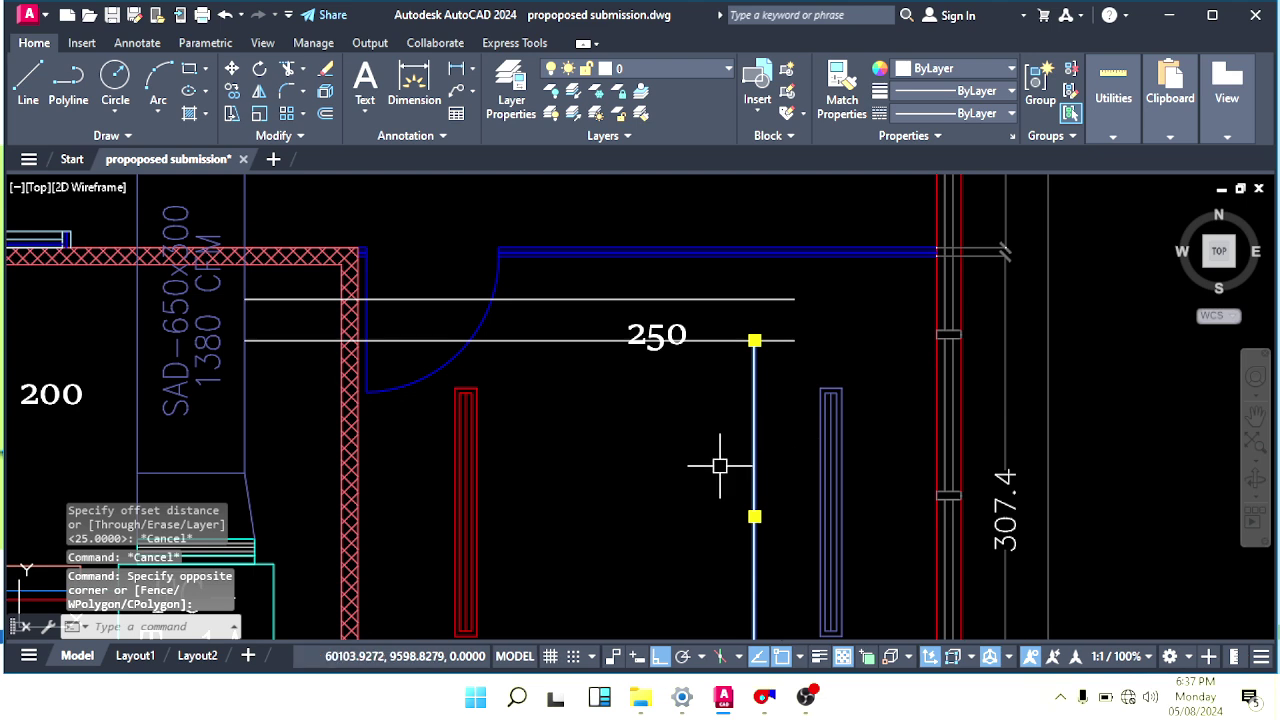
key(Escape)
Offset the vertical line 25 to the left to form the second edge of the vertical duct run.
text(o)
key(Return)
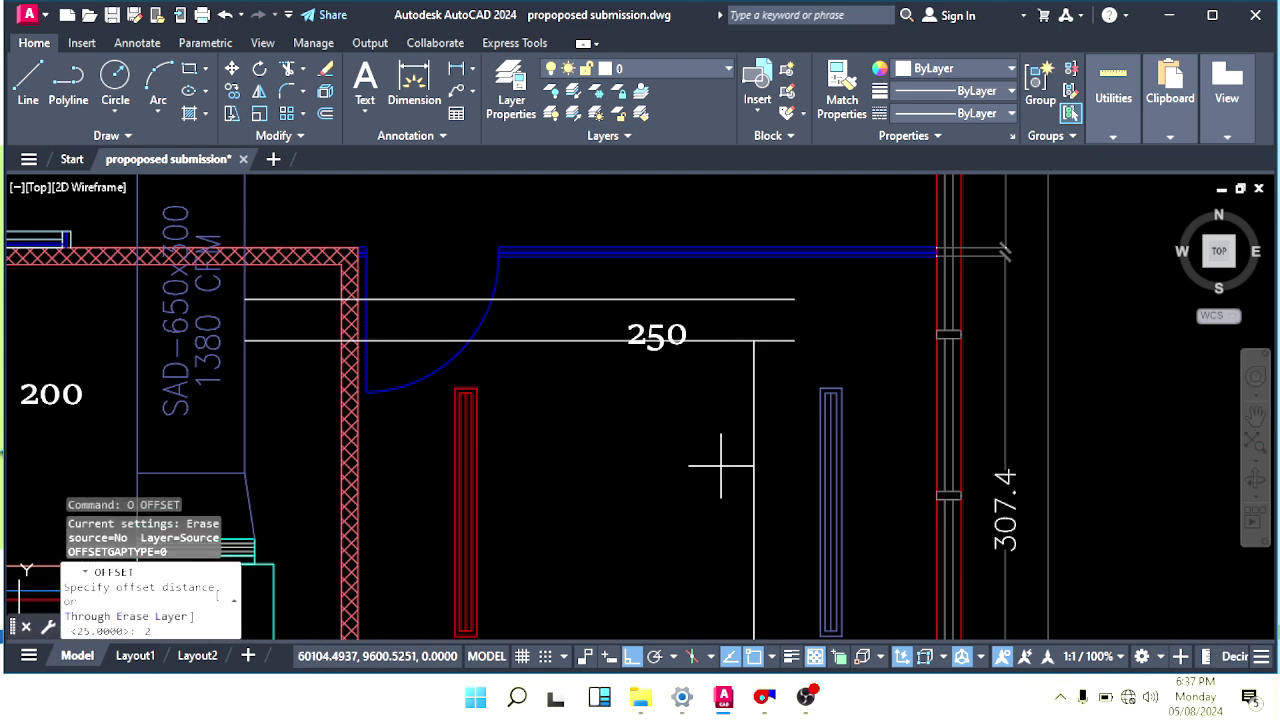
key(Return)
click(754, 451)
click(677, 463)
middle_drag(705, 397, 700, 437)
key(Escape)
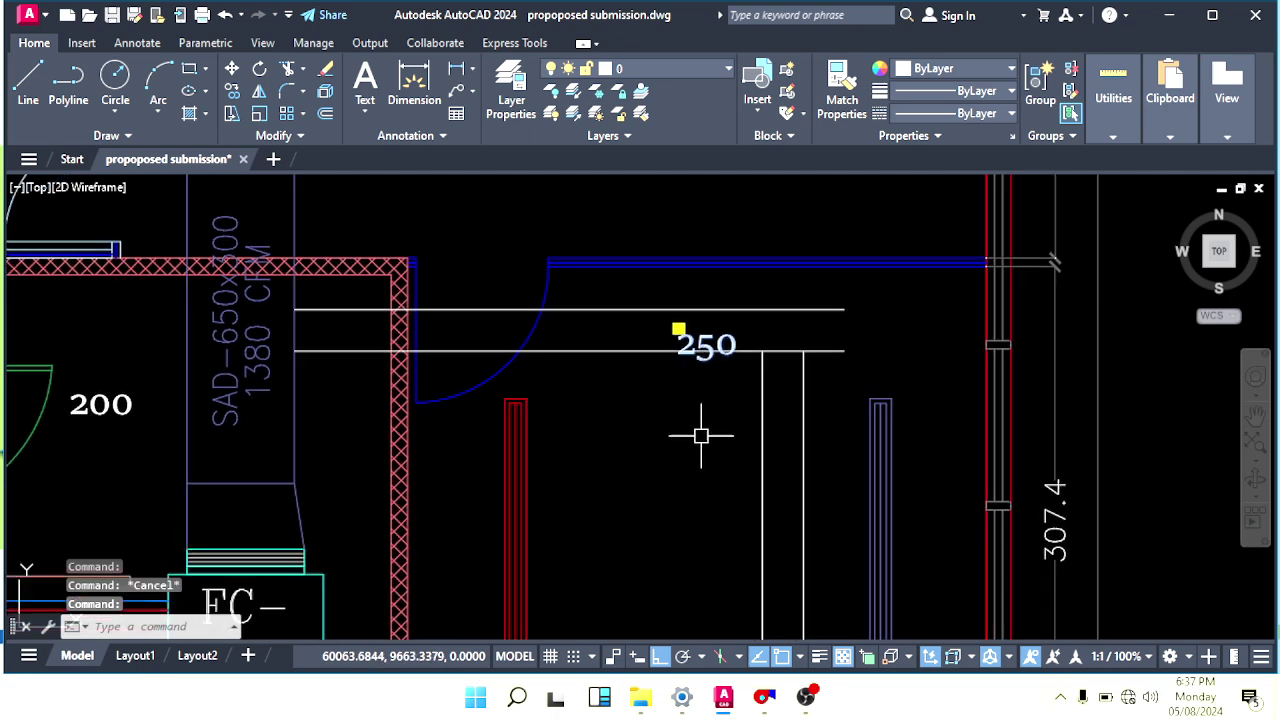
Move the 250 label straight down, then left, to sit between the red diffuser and the vertical duct run.
text(m)
key(Return)
click(697, 400)
click(692, 519)
click(711, 526)
click(689, 462)
text(m)
key(Return)
click(696, 533)
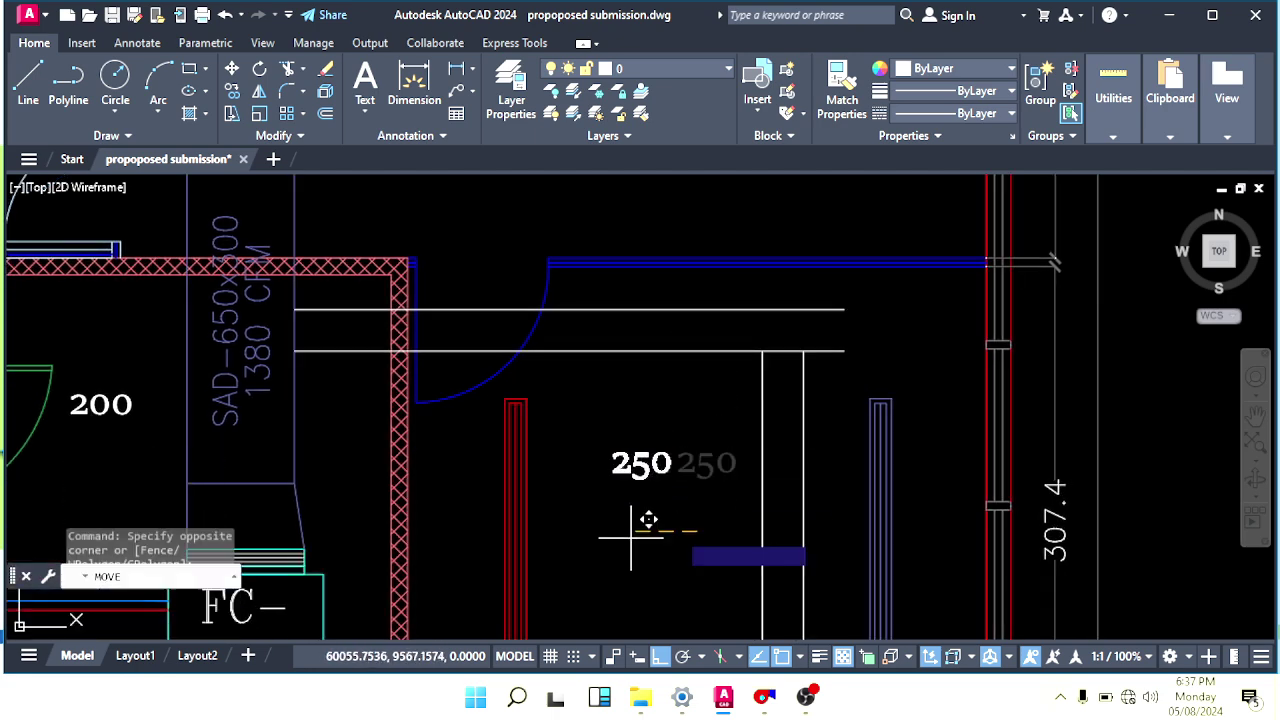
click(608, 534)
key(Escape)
middle_drag(694, 503, 651, 559)
key(Escape)
scroll(730, 417, up, 2)
scroll(748, 375, up, 2)
middle_drag(735, 427, 769, 449)
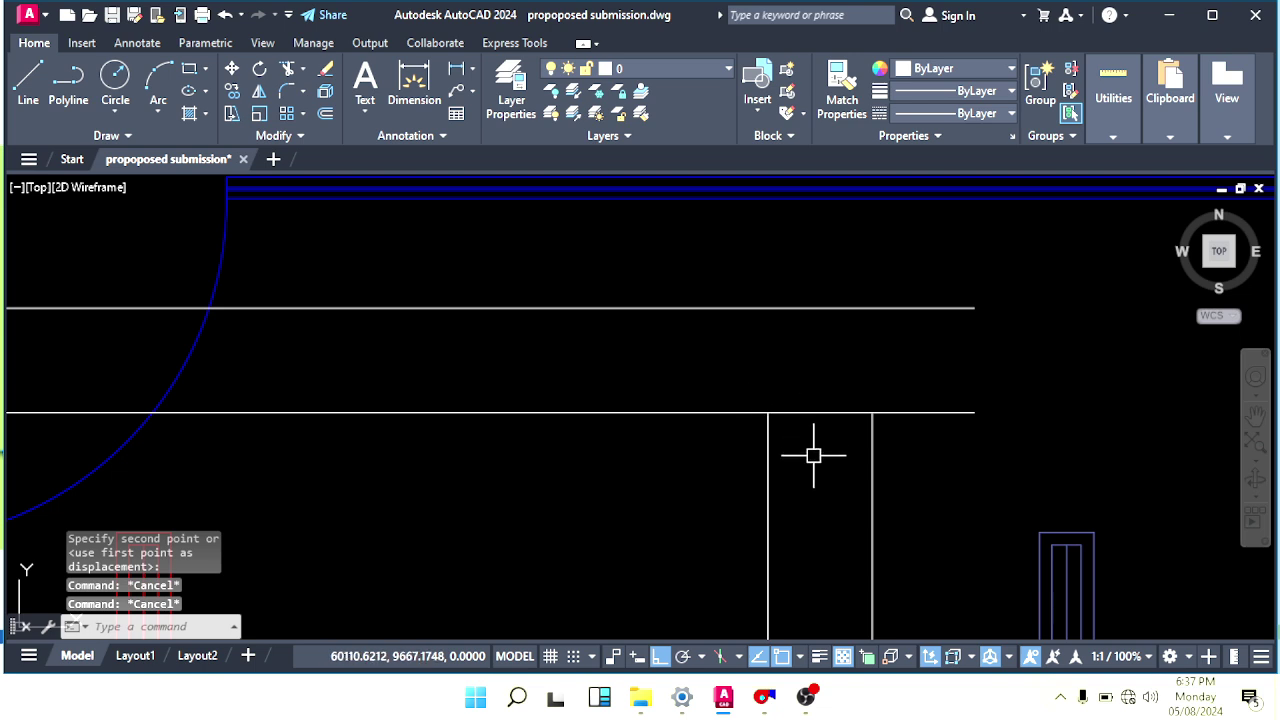
middle_drag(828, 418, 796, 393)
middle_drag(674, 326, 748, 375)
key(Escape)
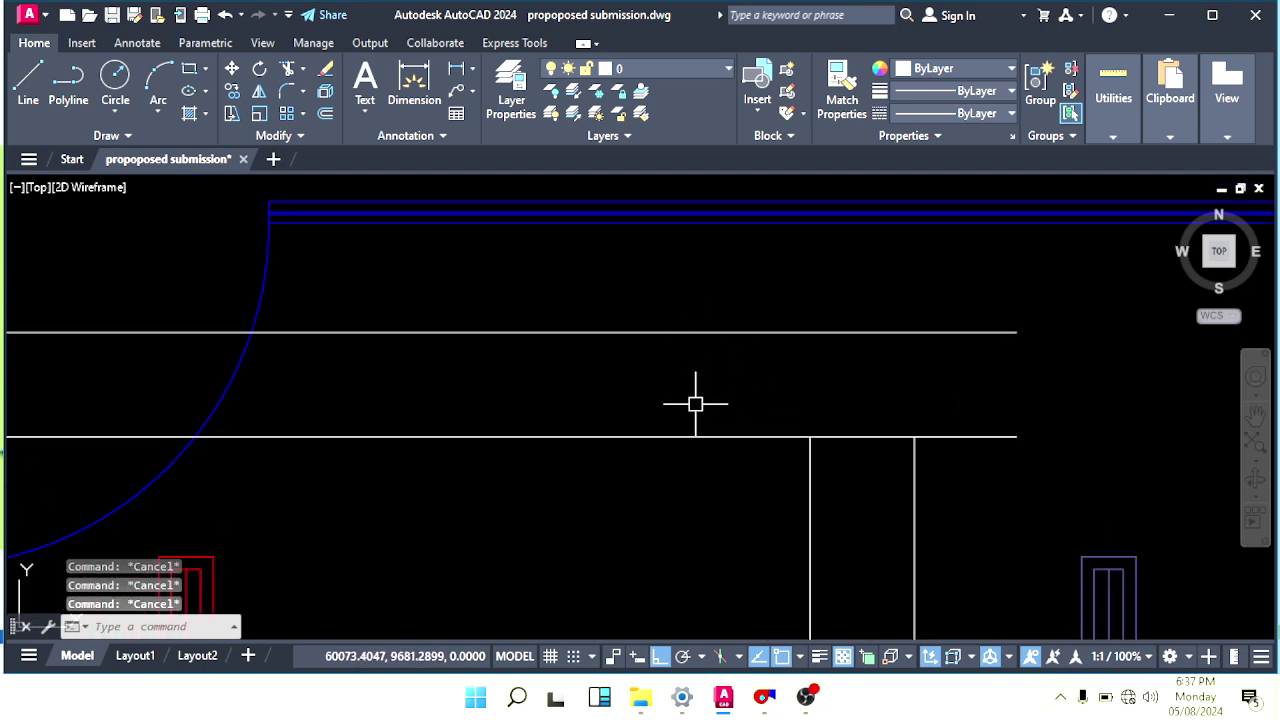
middle_drag(772, 435, 728, 410)
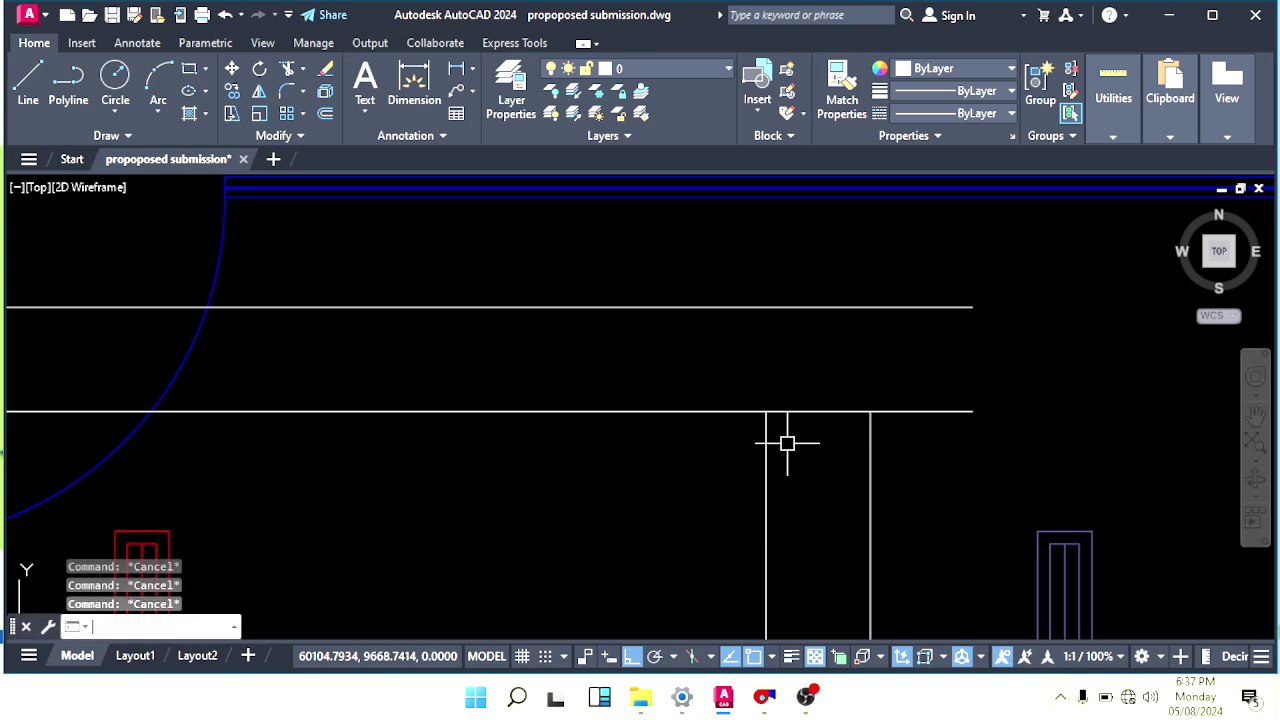
text(f)
key(Return)
text(r)
key(Return)
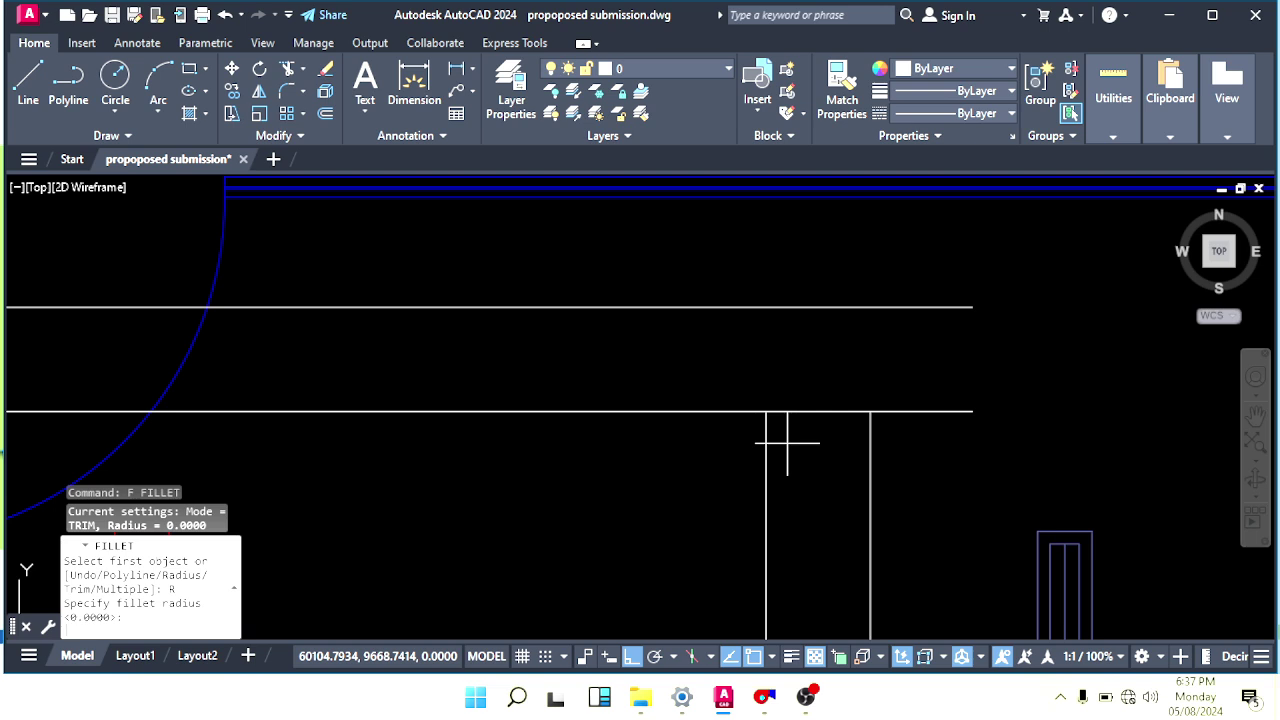
key(Escape)
key(Escape)
key(Escape)
key(Escape)
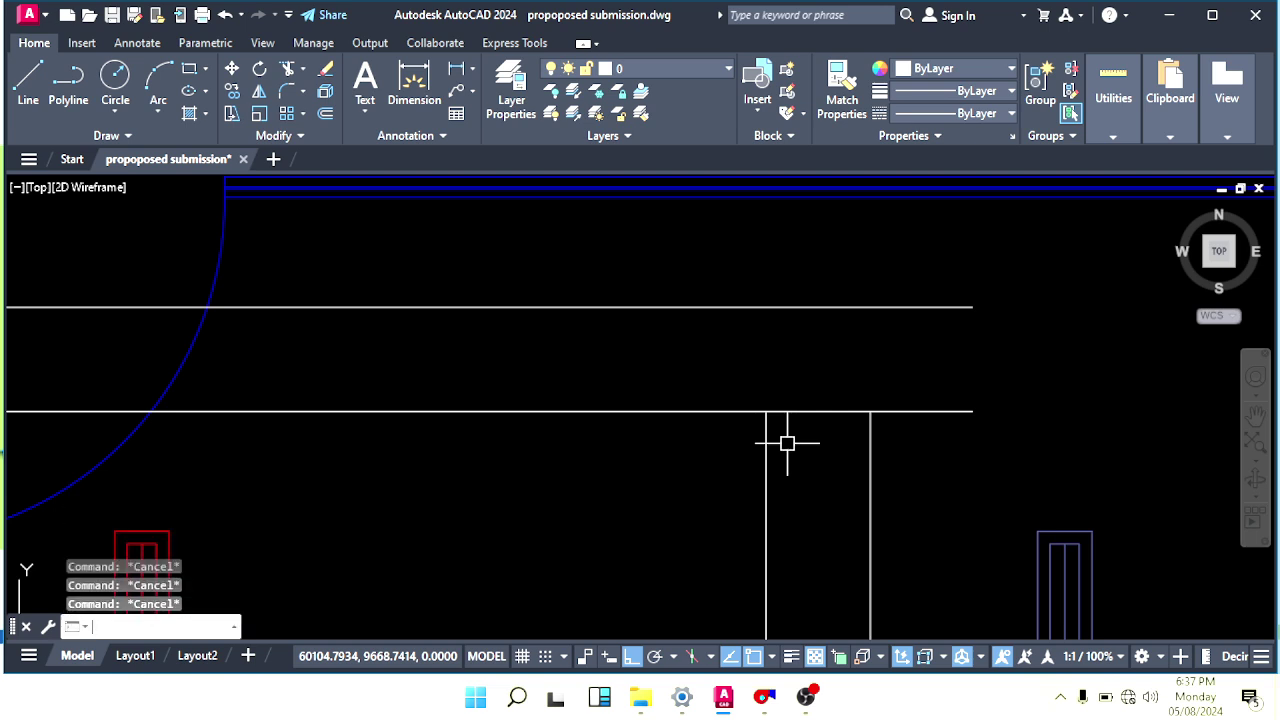
Fillet the inner corner of the horizontal and vertical duct edges with a radius of 6.
key(Return)
text(r)
key(Return)
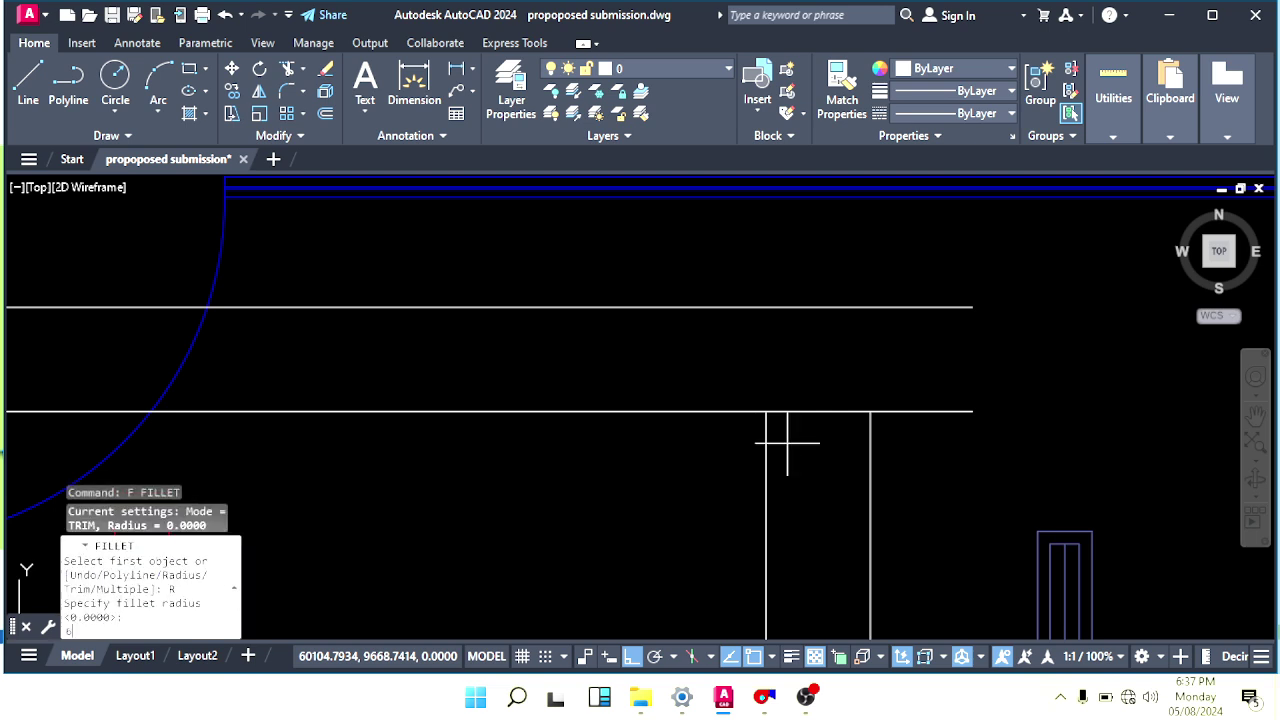
text(6)
key(Return)
click(768, 458)
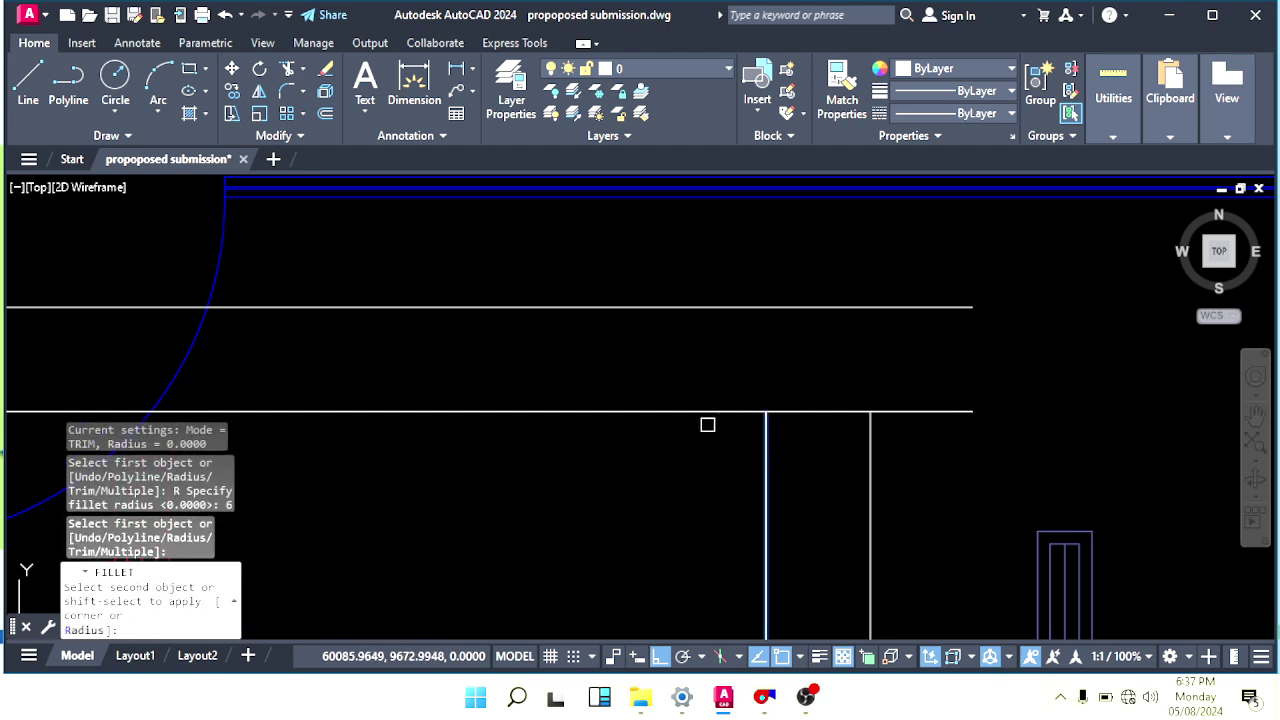
click(695, 412)
key(Escape)
mouse_move(778, 438)
middle_down()
mouse_move(776, 484)
mouse_move(775, 453)
middle_up()
key(Escape)
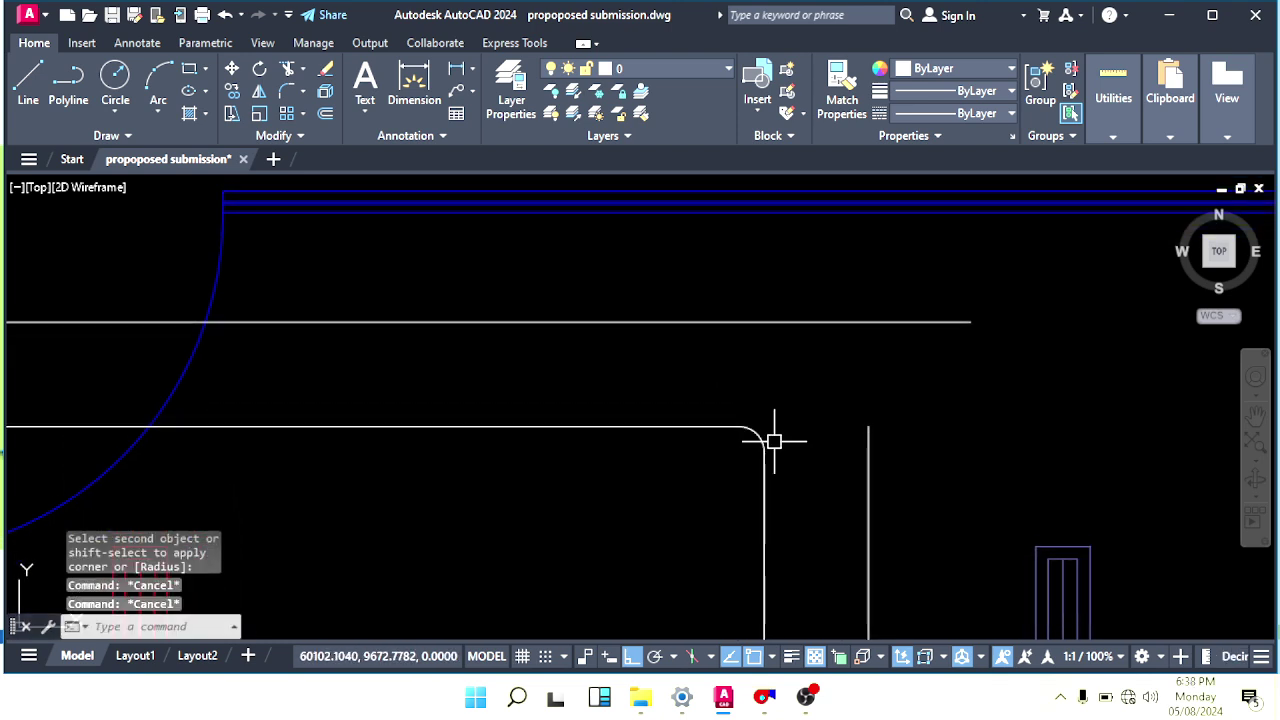
Offset the inner corner arc 25 outward to form the outer curve of the duct bend.
text(o)
key(Return)
key(Return)
scroll(775, 440, up, 2)
click(758, 432)
click(842, 336)
key(Escape)
key(Escape)
middle_drag(850, 345, 834, 402)
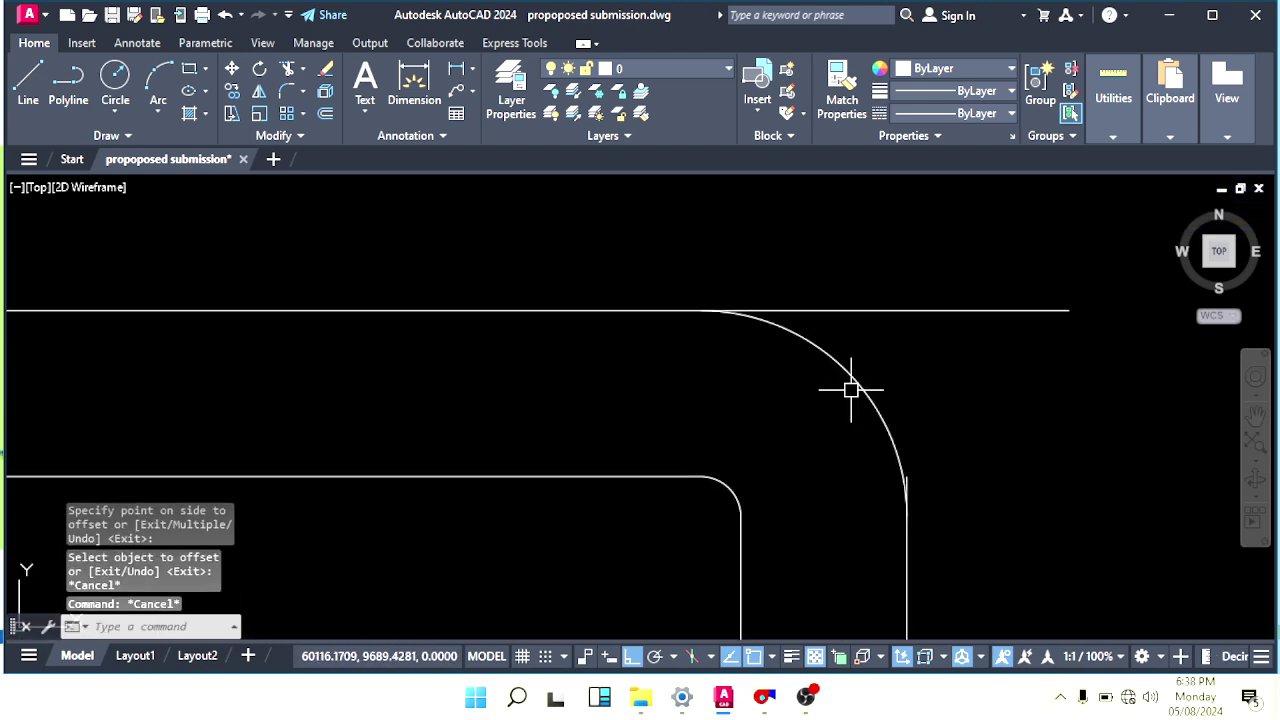
Trim the ends of the outer duct edges that project past the outer curve of the bend.
text(tr)
key(Return)
drag(843, 283, 909, 354)
scroll(934, 490, up, 4)
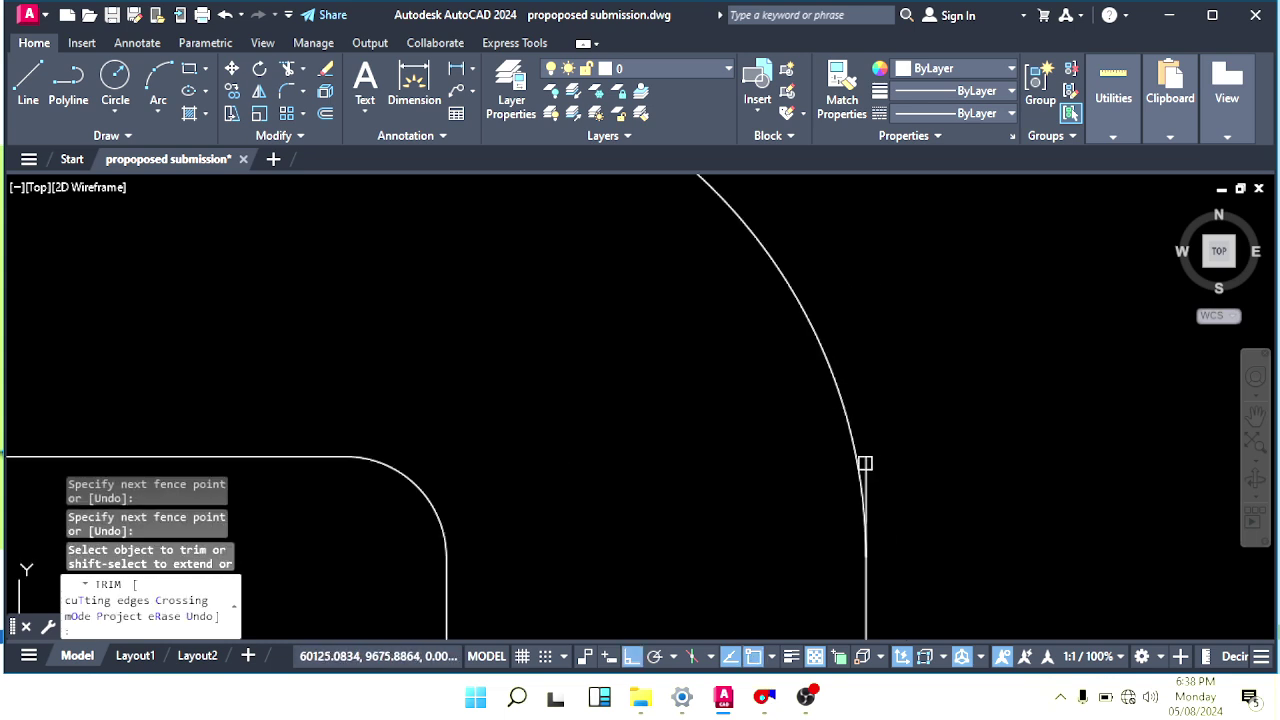
key(Escape)
key(Escape)
scroll(709, 509, down, 3)
Draw a line across the duct at each end of the bend, joining the inner and outer arc endpoints.
text(l)
key(Return)
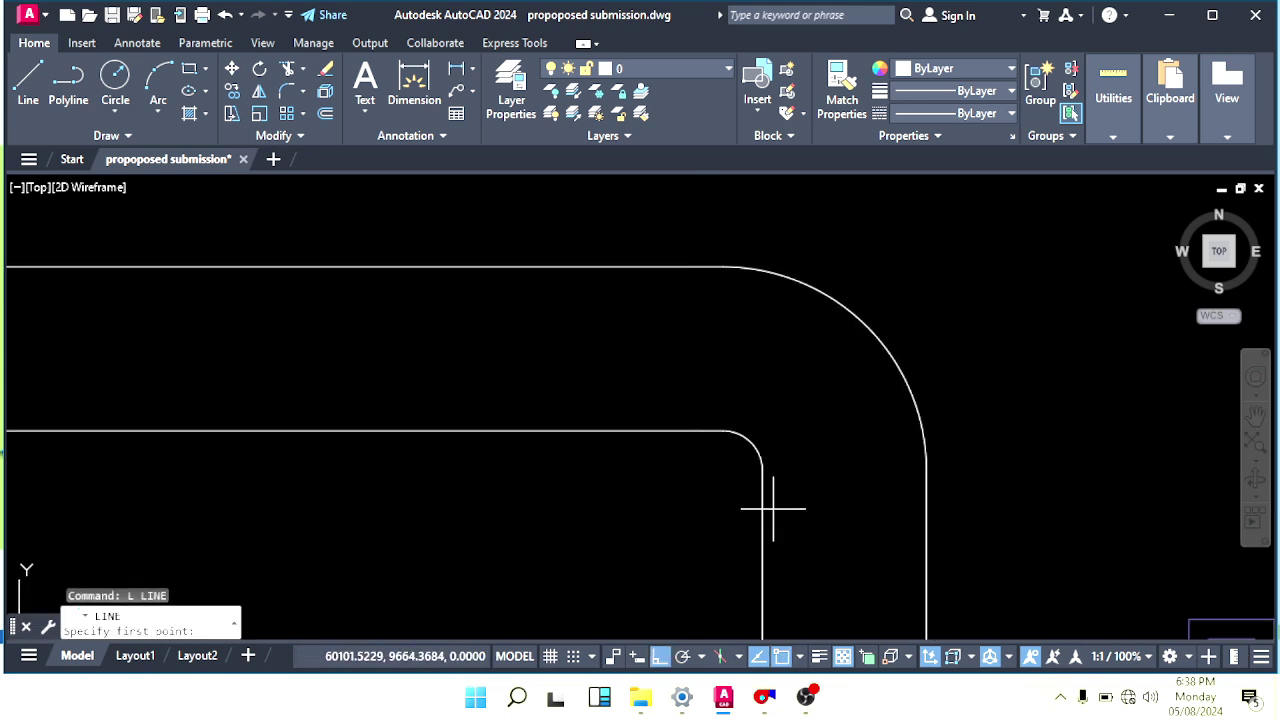
click(762, 469)
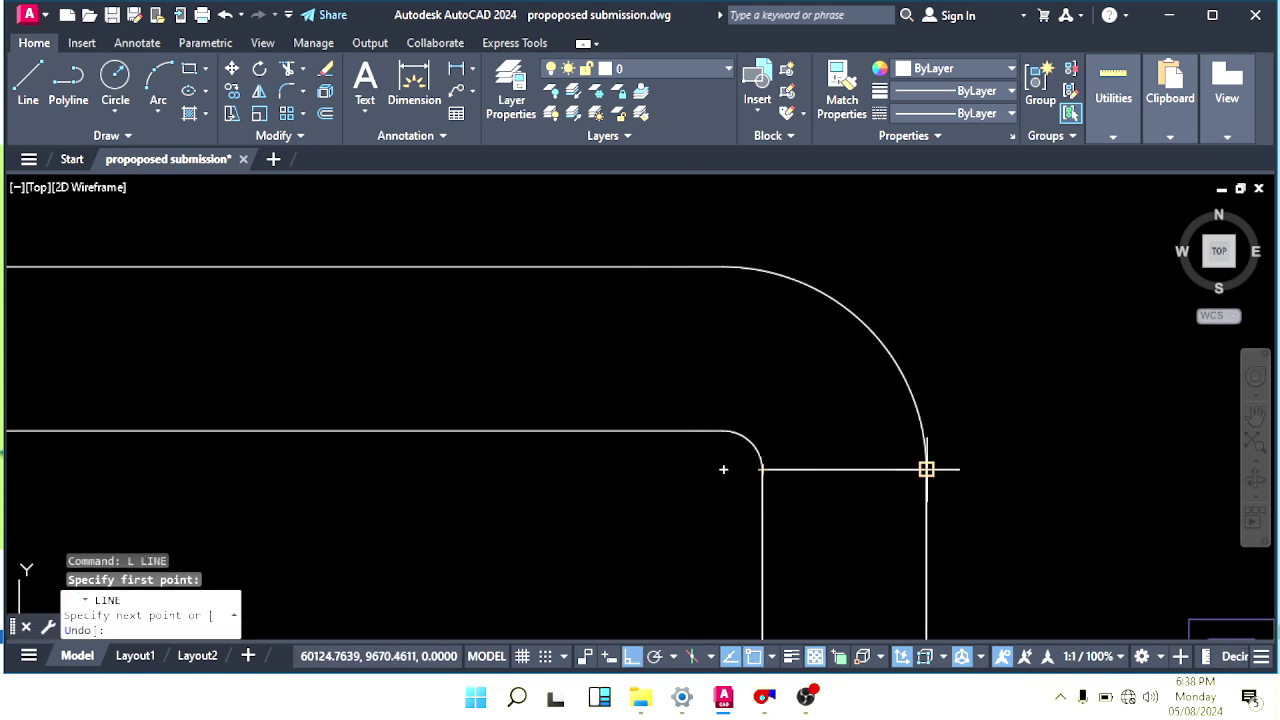
click(926, 469)
key(Return)
key(Return)
middle_drag(722, 405, 777, 443)
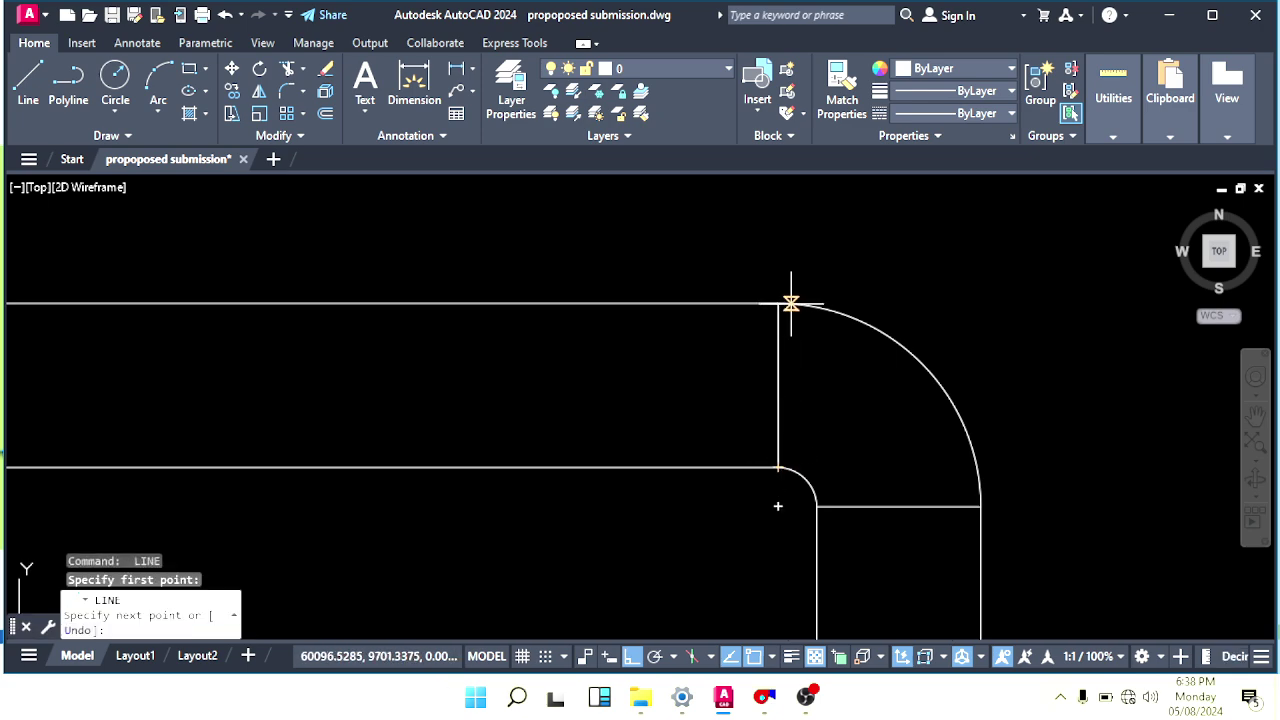
key(Escape)
key(Escape)
key(Escape)
scroll(775, 394, down, 5)
scroll(709, 411, down, 2)
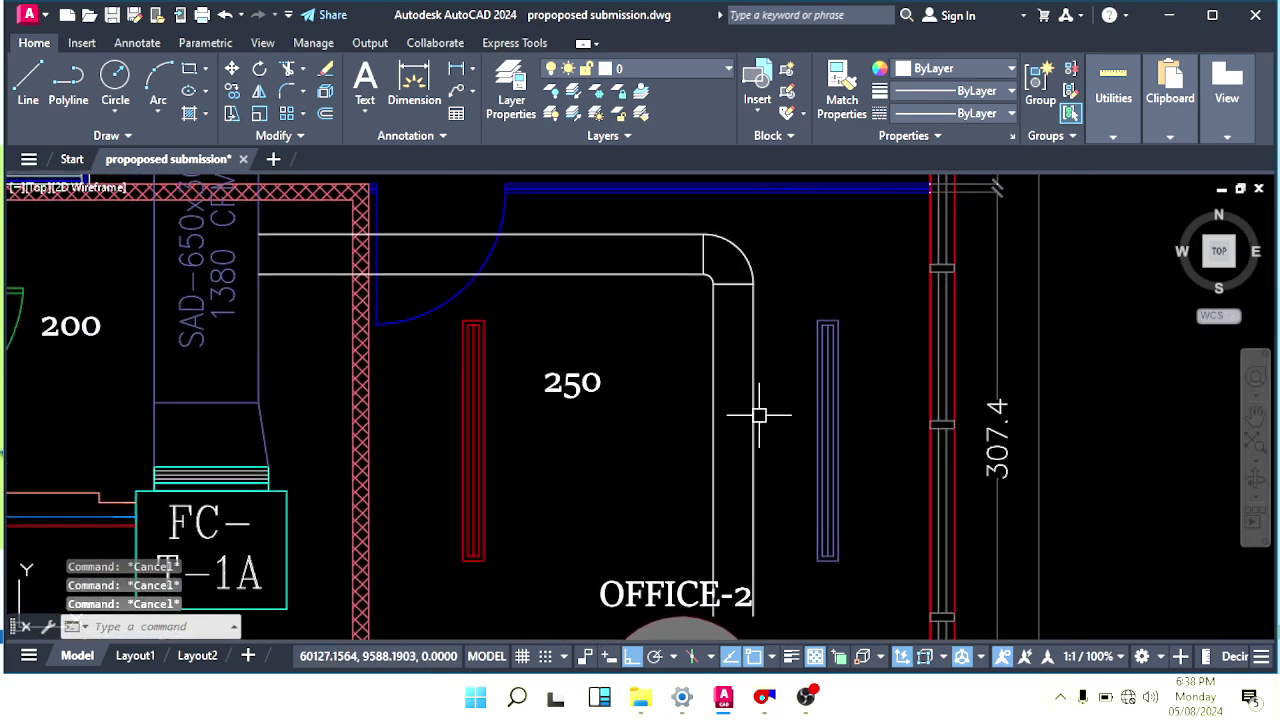
Draw a horizontal branch line from the vertical duct's outer edge to the near side of the purple diffuser.
scroll(741, 365, up, 4)
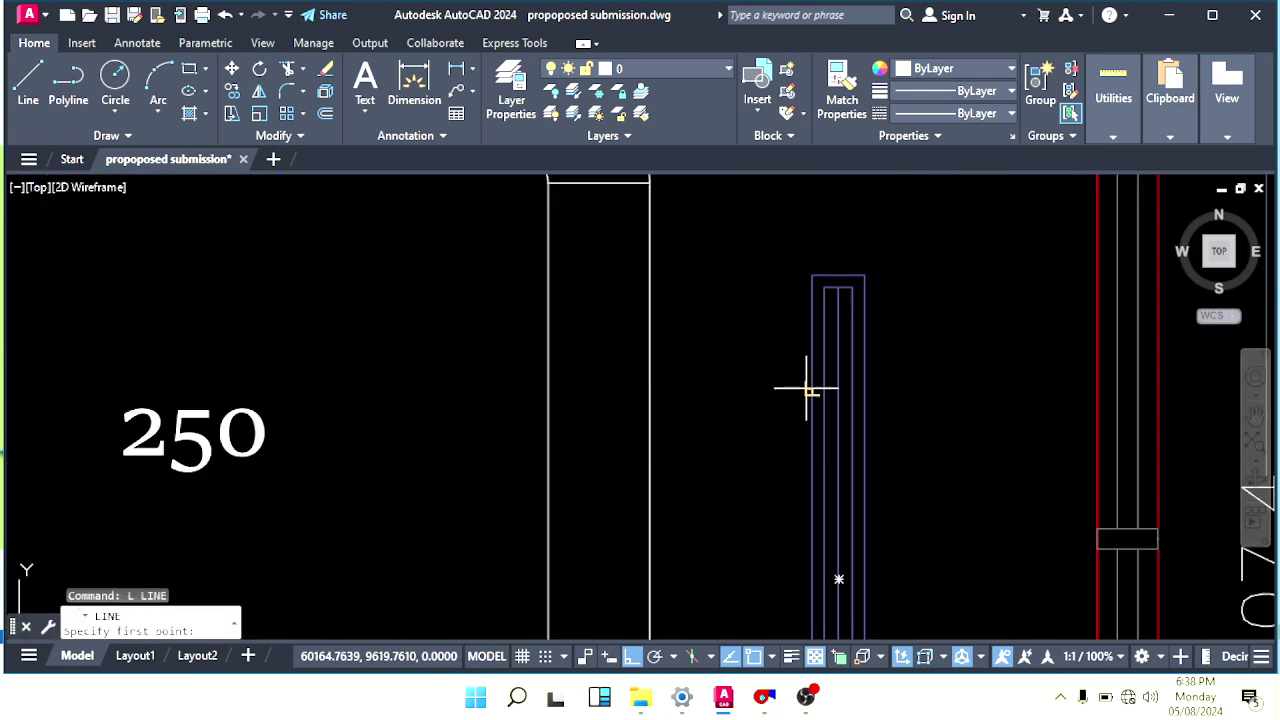
key(Escape)
scroll(640, 395, down, 3)
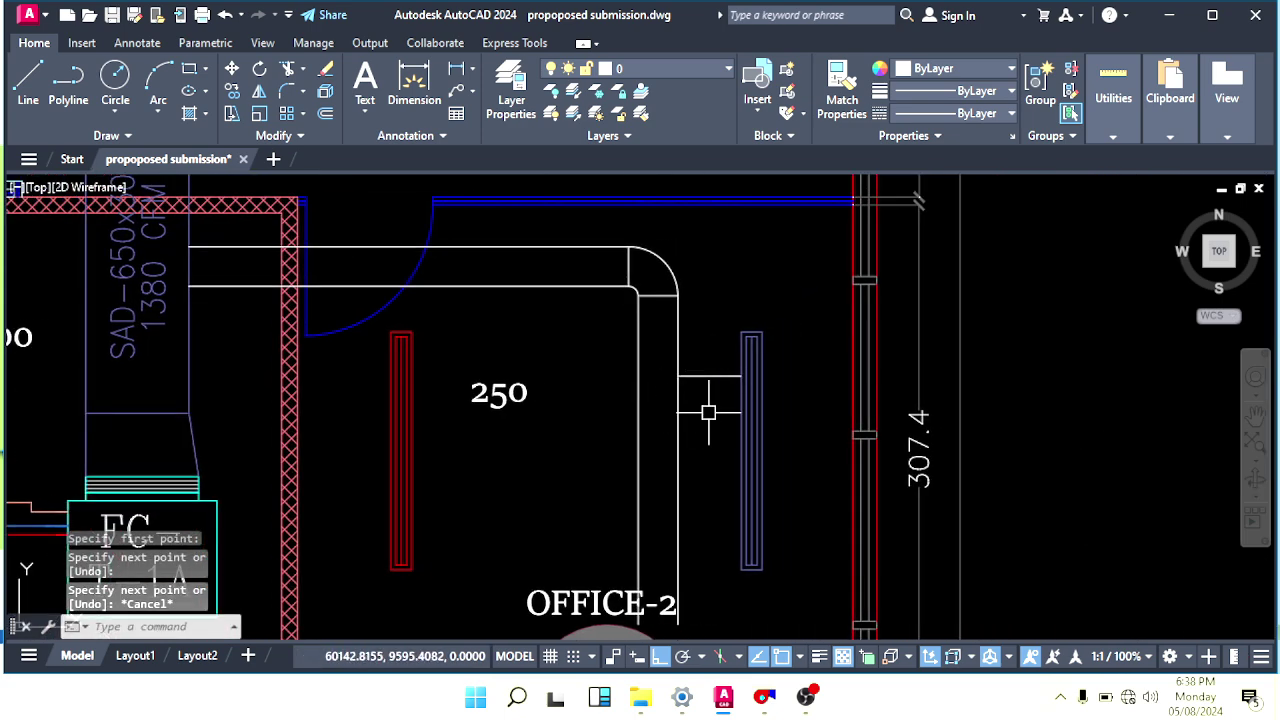
scroll(708, 382, up, 2)
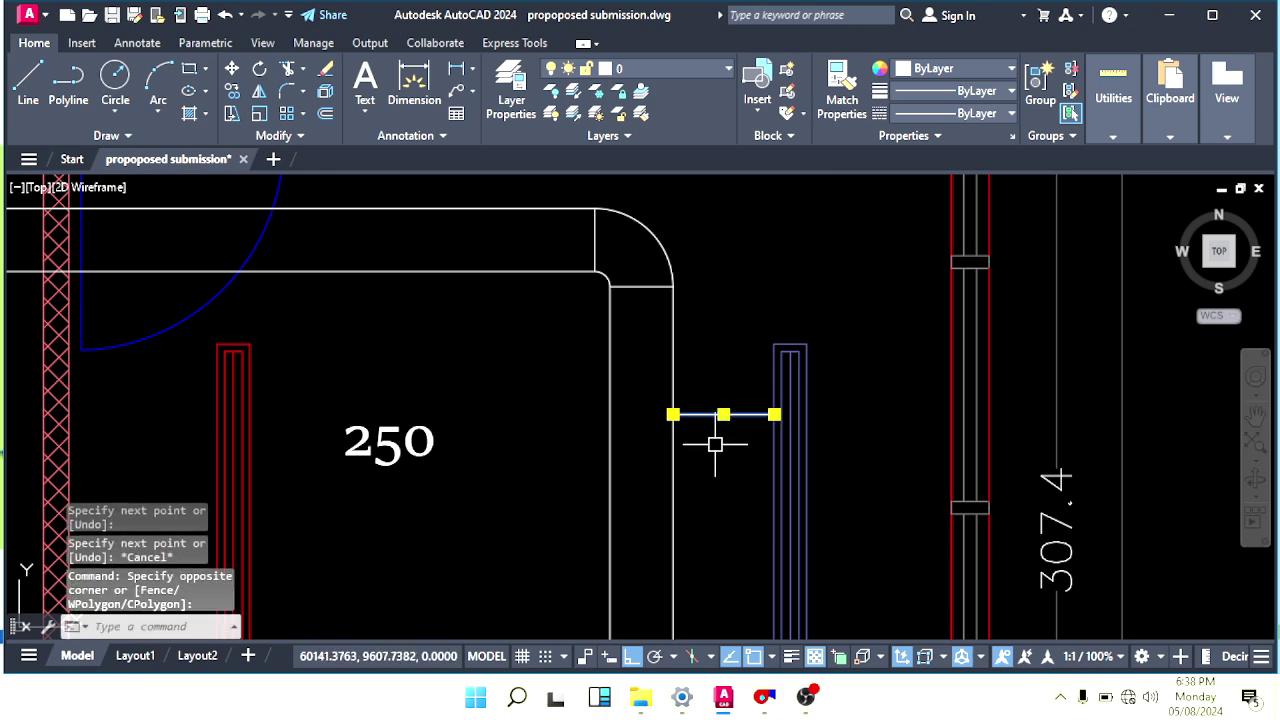
key(Escape)
key(Escape)
scroll(713, 456, down, 2)
mouse_move(713, 456)
middle_down()
mouse_move(695, 417)
mouse_move(716, 428)
mouse_move(716, 457)
middle_up()
scroll(703, 415, up, 2)
click(709, 358)
click(694, 394)
key(Escape)
key(Escape)
click(748, 397)
click(737, 422)
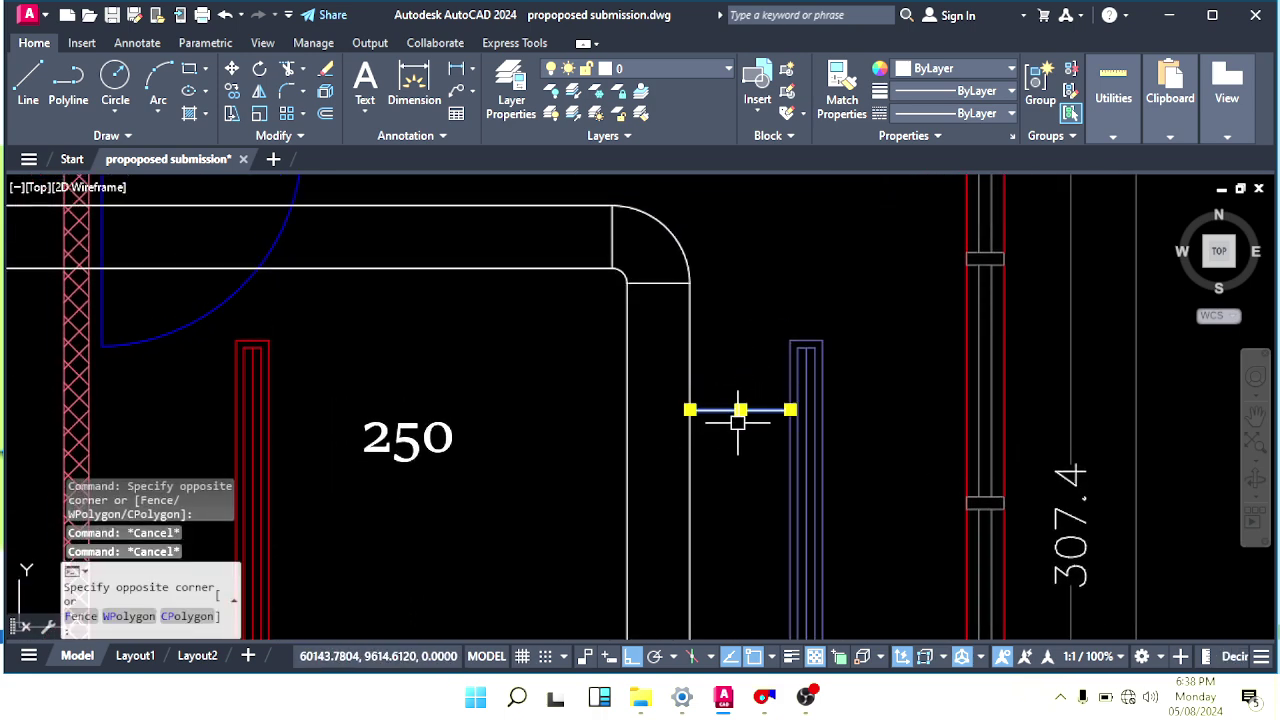
key(Escape)
drag(748, 386, 726, 434)
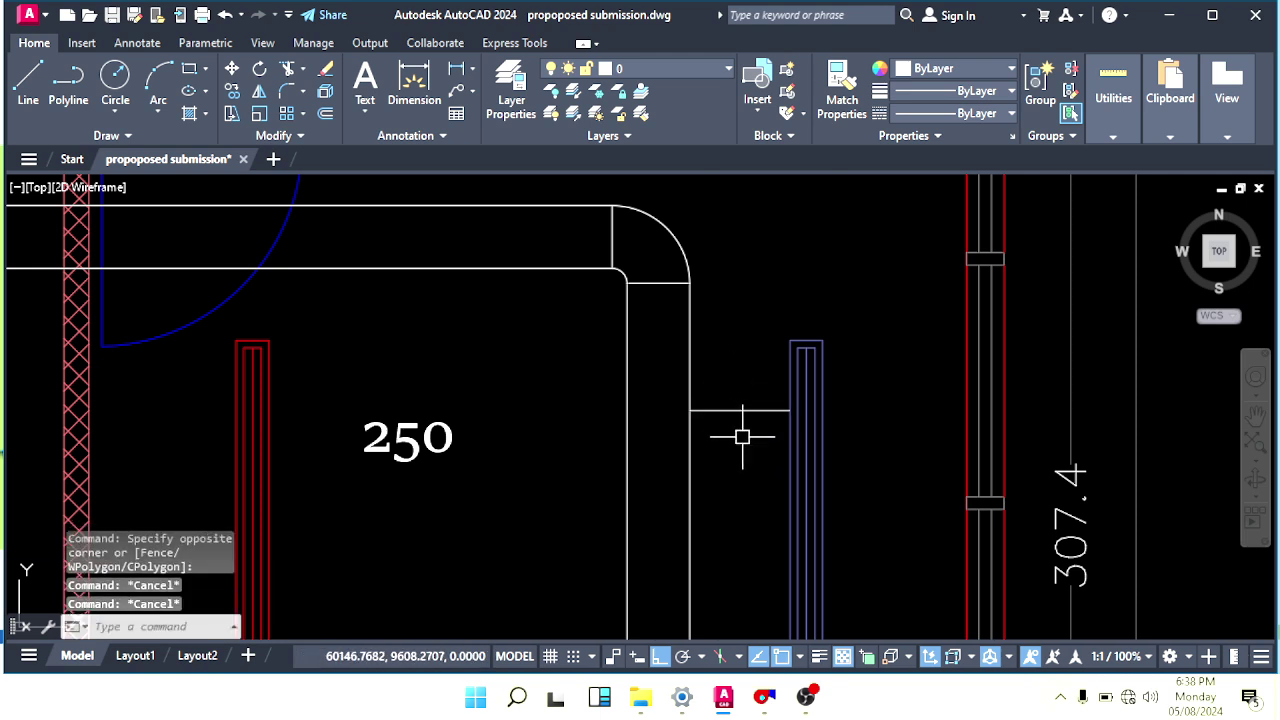
key(Escape)
Try to offset the branch line 100 downward.
key(Return)
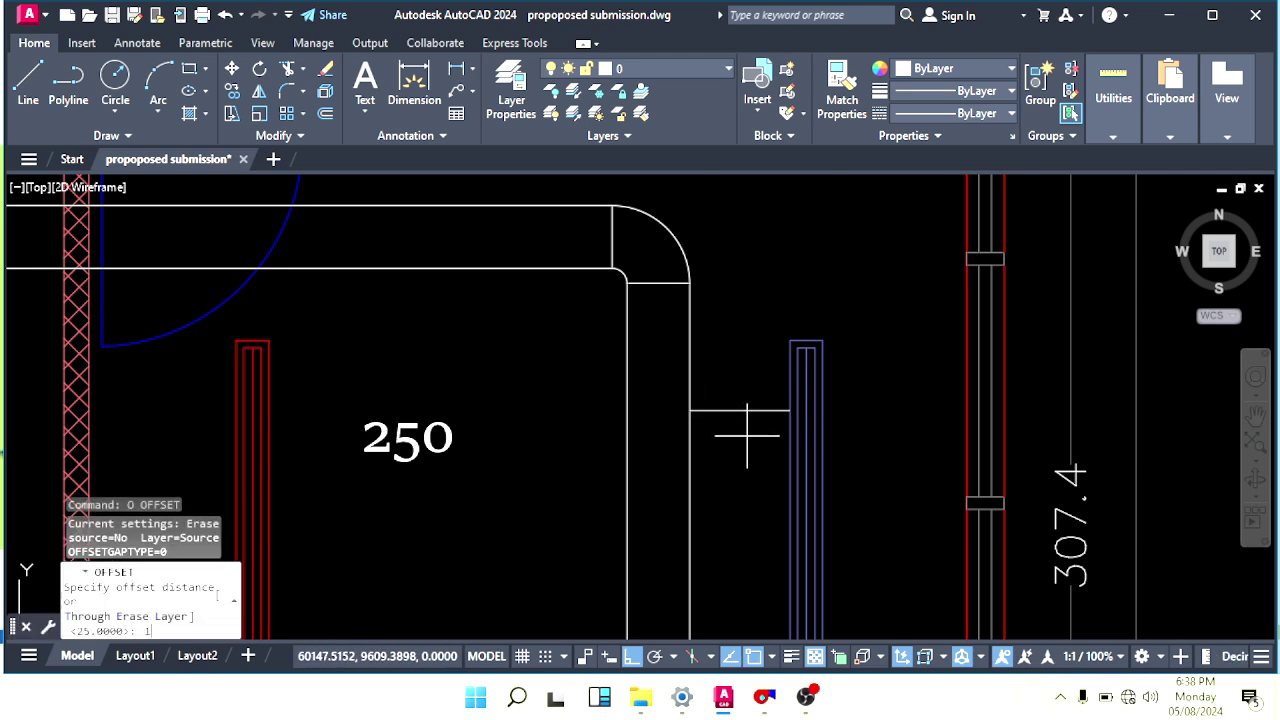
text(100)
key(Return)
click(743, 410)
click(737, 470)
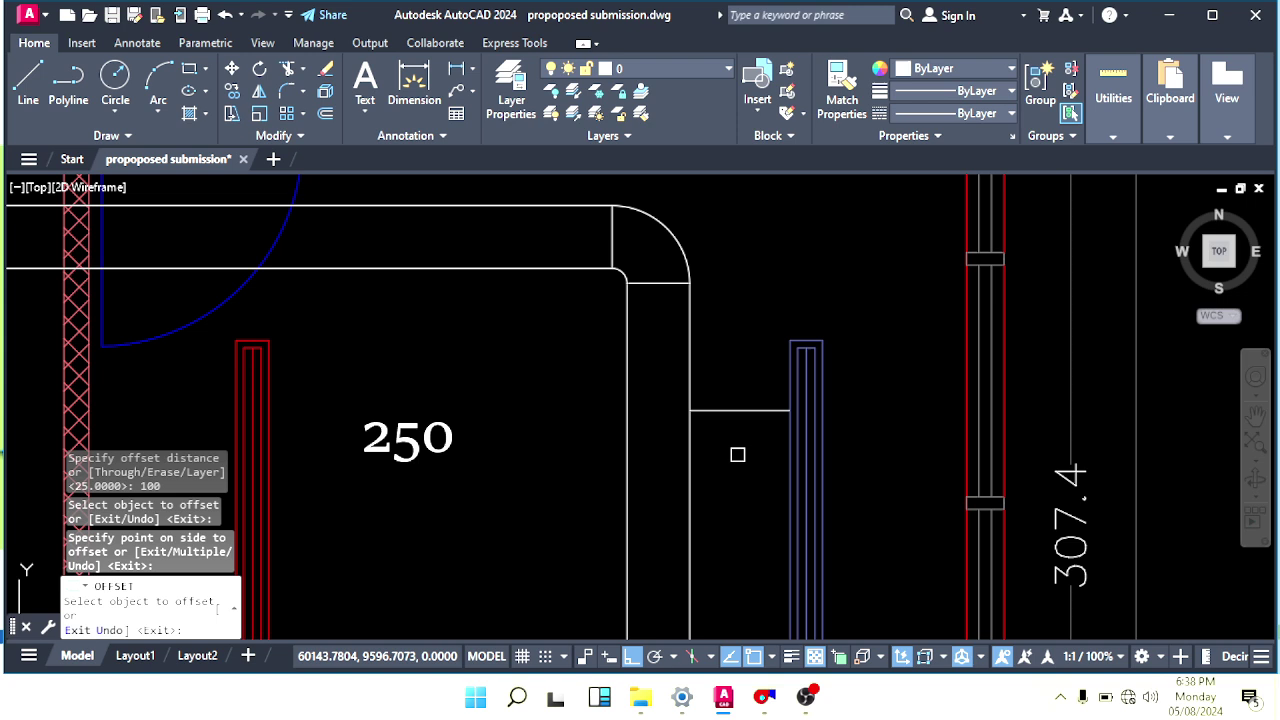
key(Escape)
key(Escape)
key(Escape)
Offset the branch line 10 downward to form the second edge of the branch to the purple diffuser.
text(o)
key(Return)
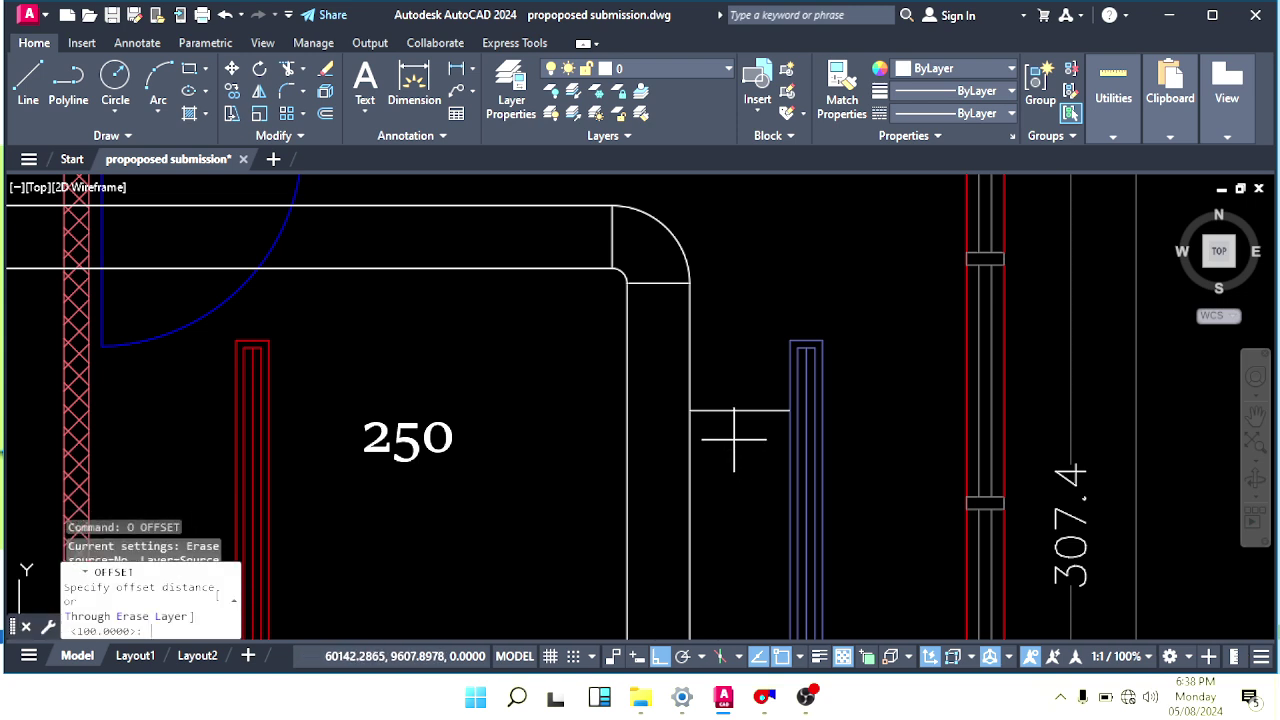
key(Return)
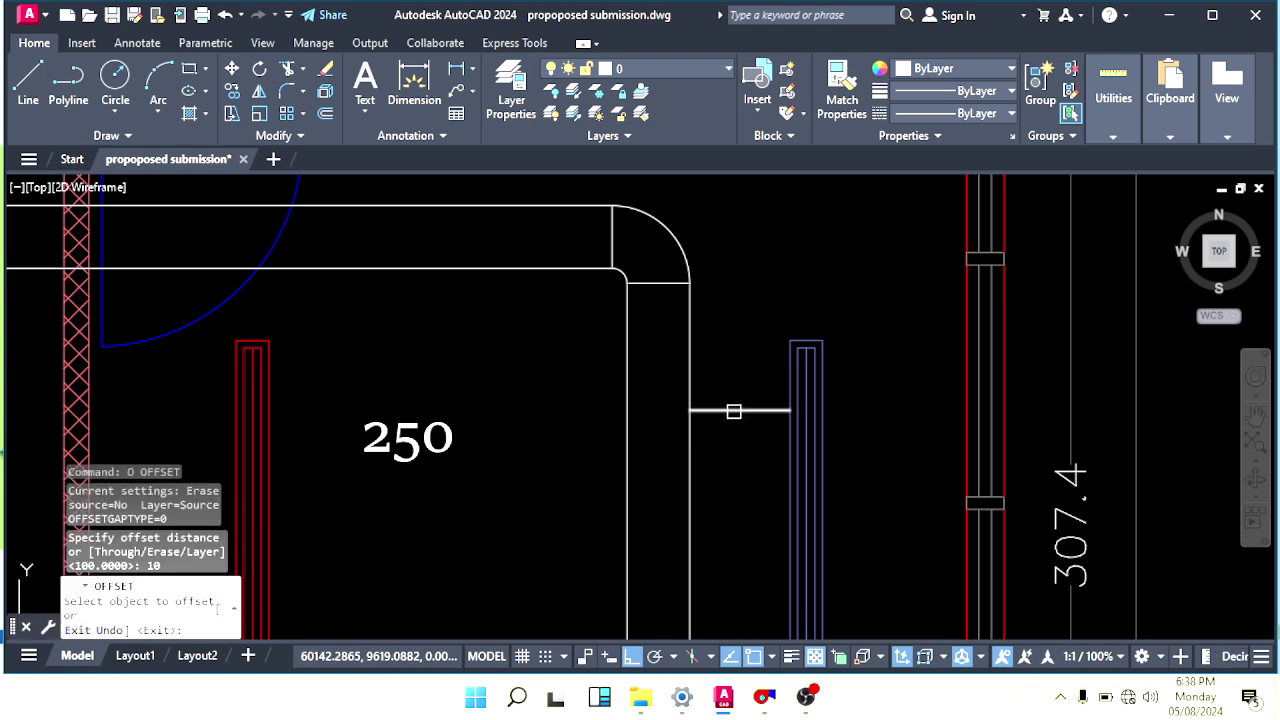
click(737, 411)
click(737, 463)
key(Escape)
key(Escape)
key(Escape)
scroll(731, 423, up, 2)
mouse_move(726, 417)
middle_down()
mouse_move(742, 463)
mouse_move(728, 451)
middle_up()
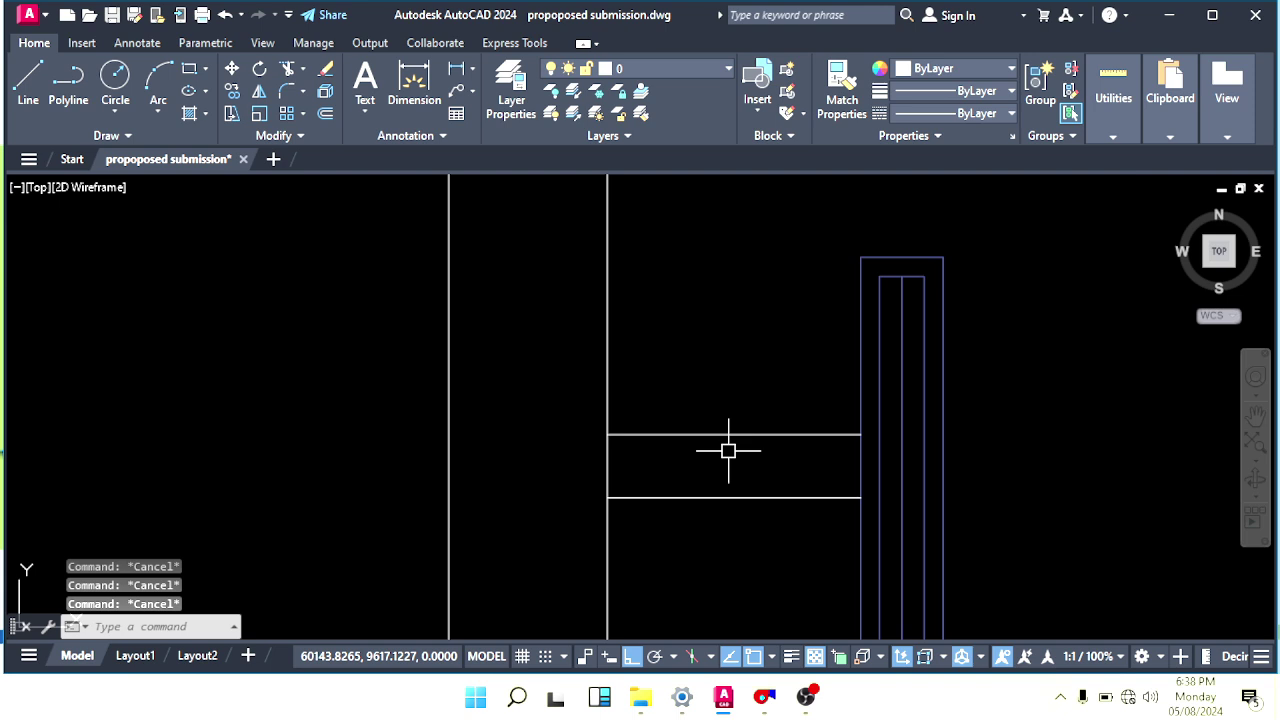
Draw a narrow upright ellipse spanning the two branch lines near the purple diffuser.
key(Return)
scroll(805, 438, up, 2)
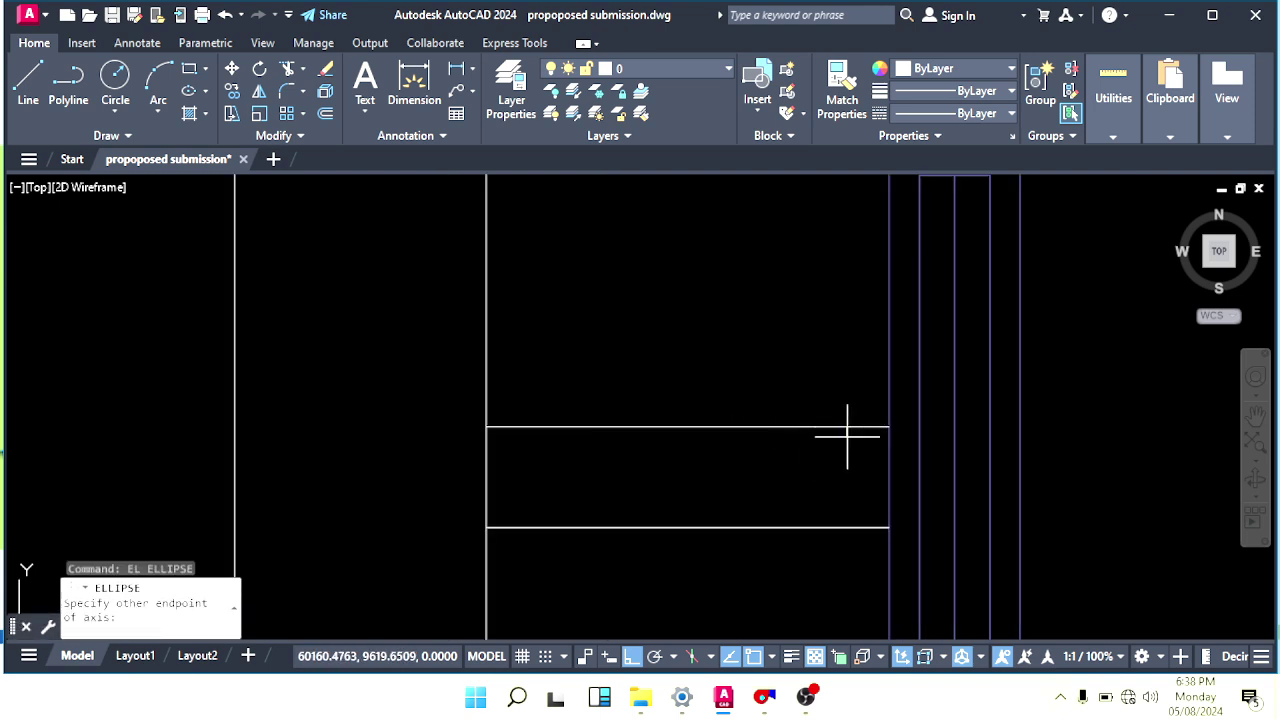
click(844, 531)
click(844, 498)
key(Escape)
key(Escape)
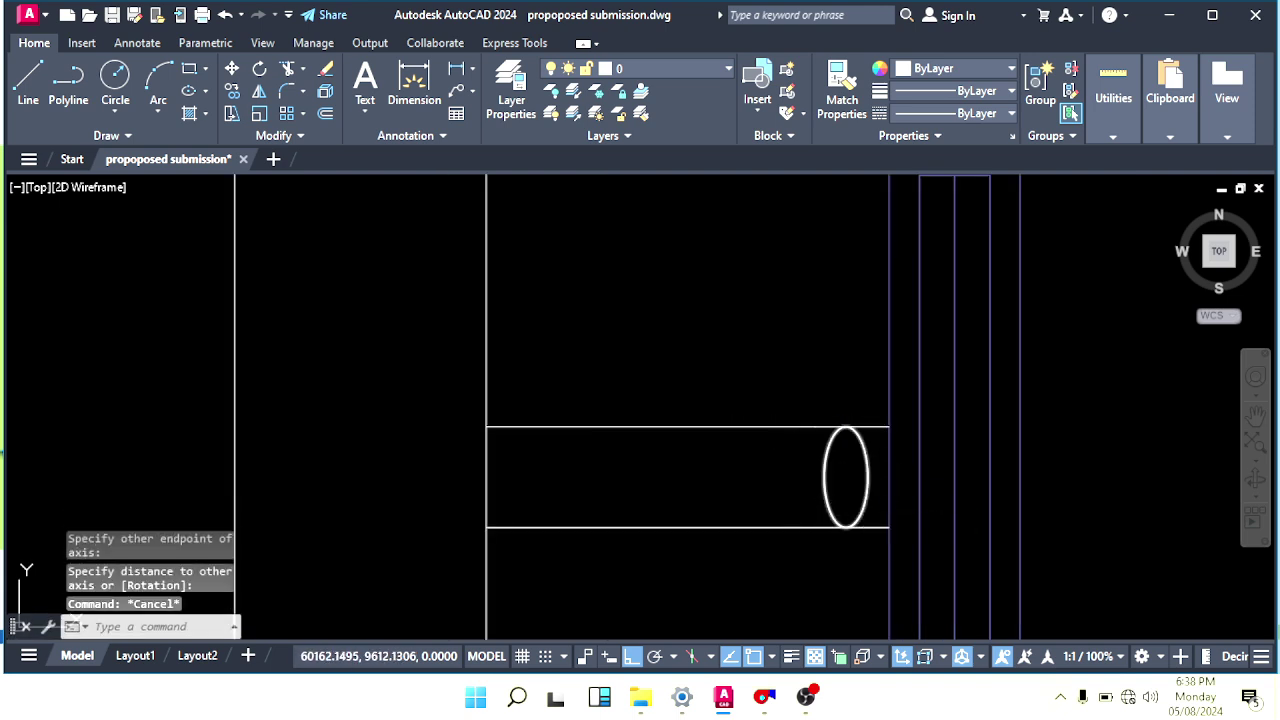
Move the ellipse slightly right along the branch, closer to the purple diffuser.
click(865, 482)
scroll(809, 515, up, 2)
middle_drag(809, 515, 773, 491)
text(M)
key(Return)
click(734, 497)
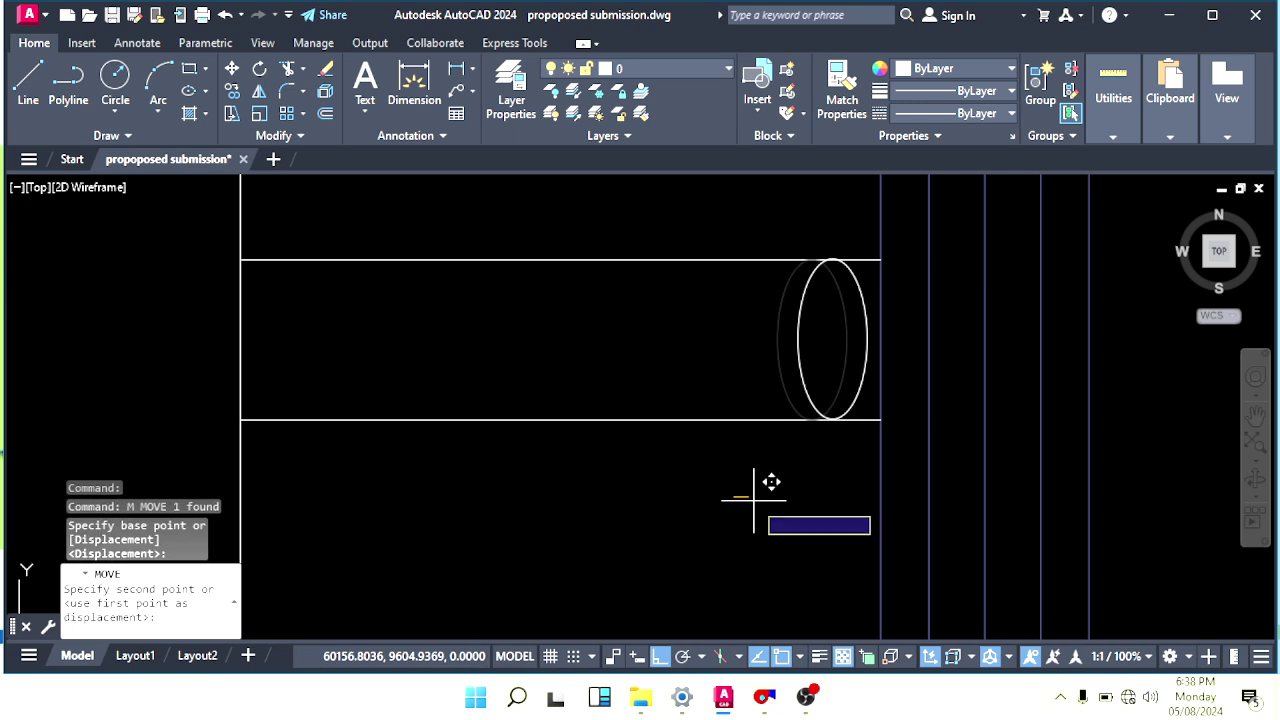
click(754, 500)
key(Escape)
key(Escape)
Copy the ellipse twice to the left, spacing each copy half an ellipse width from the previous one.
click(861, 385)
middle_drag(774, 414, 796, 467)
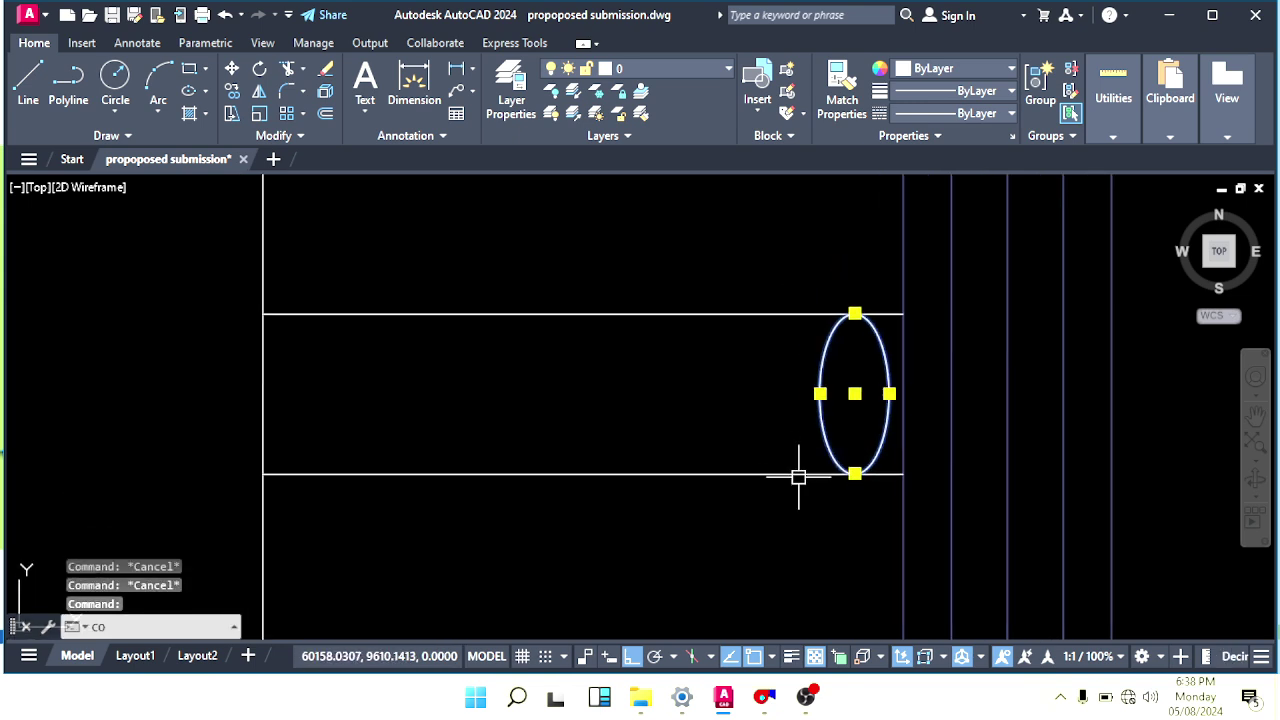
key(Return)
click(889, 393)
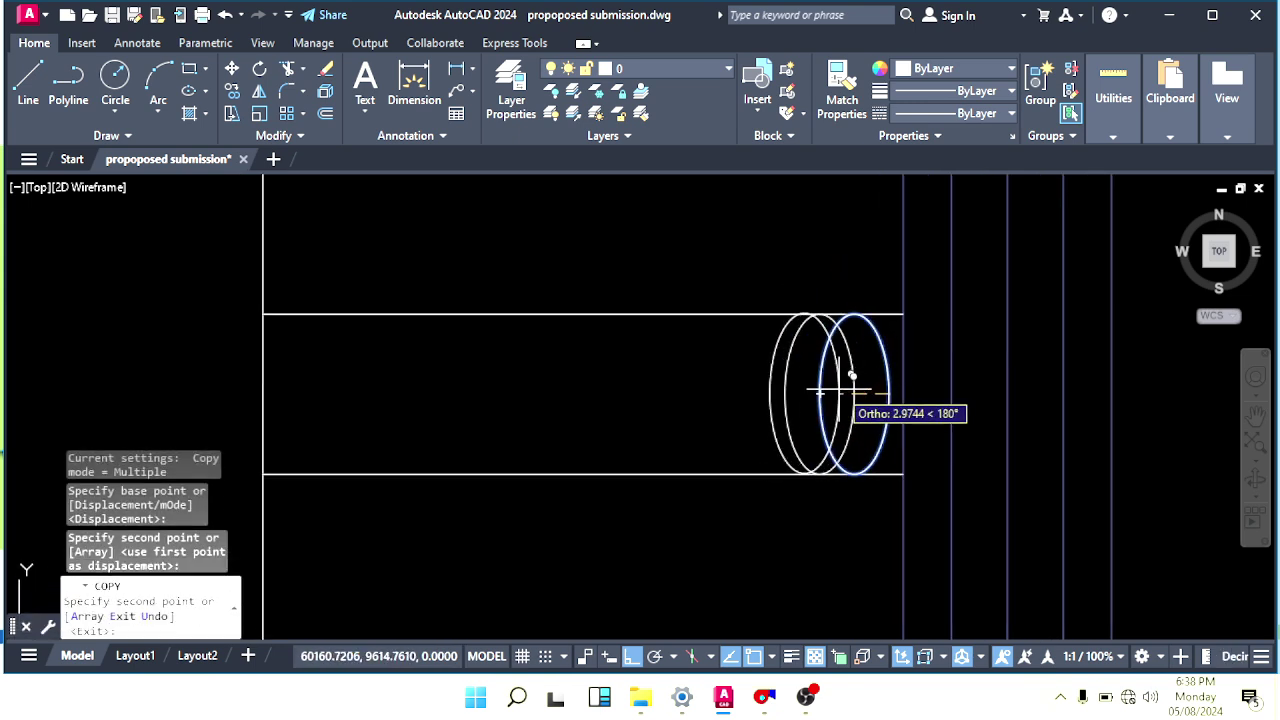
click(820, 393)
key(Escape)
key(Escape)
Mirror the three ellipses about a vertical line through the leftmost ellipse's centre, keeping the originals.
scroll(861, 391, up, 2)
click(879, 381)
click(741, 430)
middle_drag(741, 436, 751, 399)
text(MI MI)
key(Return)
click(750, 358)
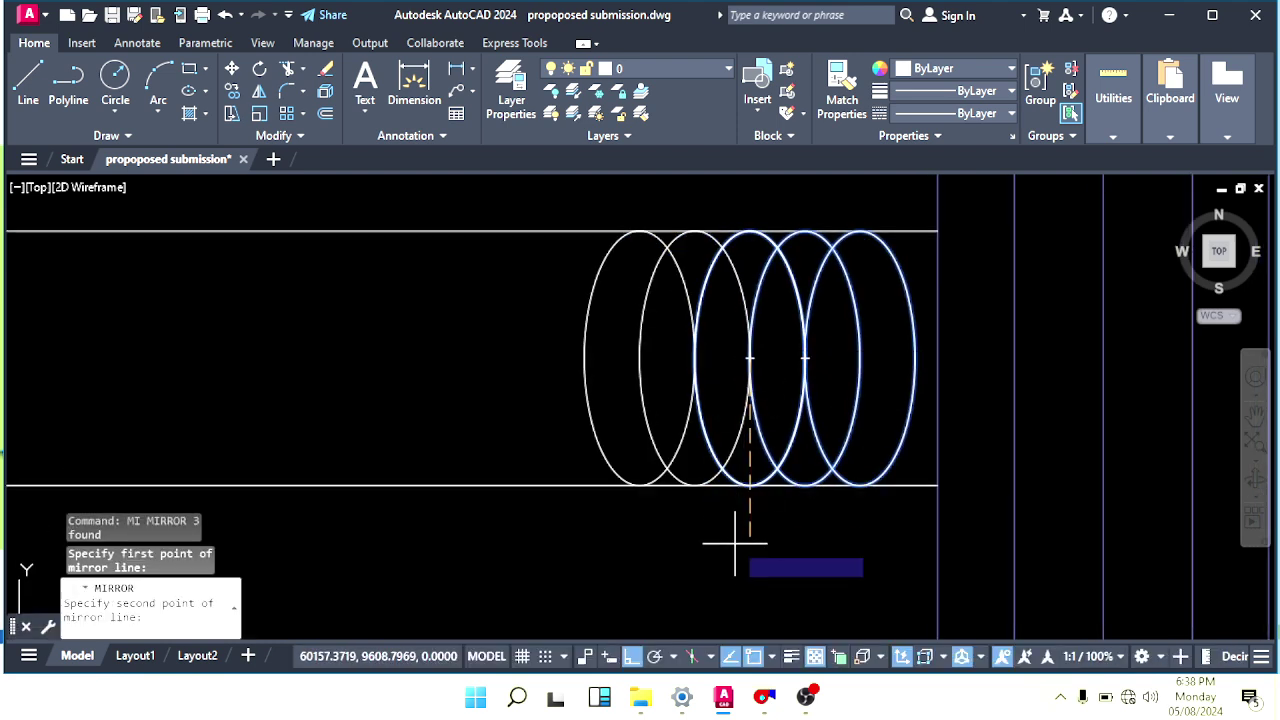
click(736, 547)
key(Return)
Mirror the whole set of ellipses about the vertical axis of its leftmost ellipse, keeping the originals.
click(877, 354)
click(532, 390)
middle_drag(551, 390, 638, 408)
key(Return)
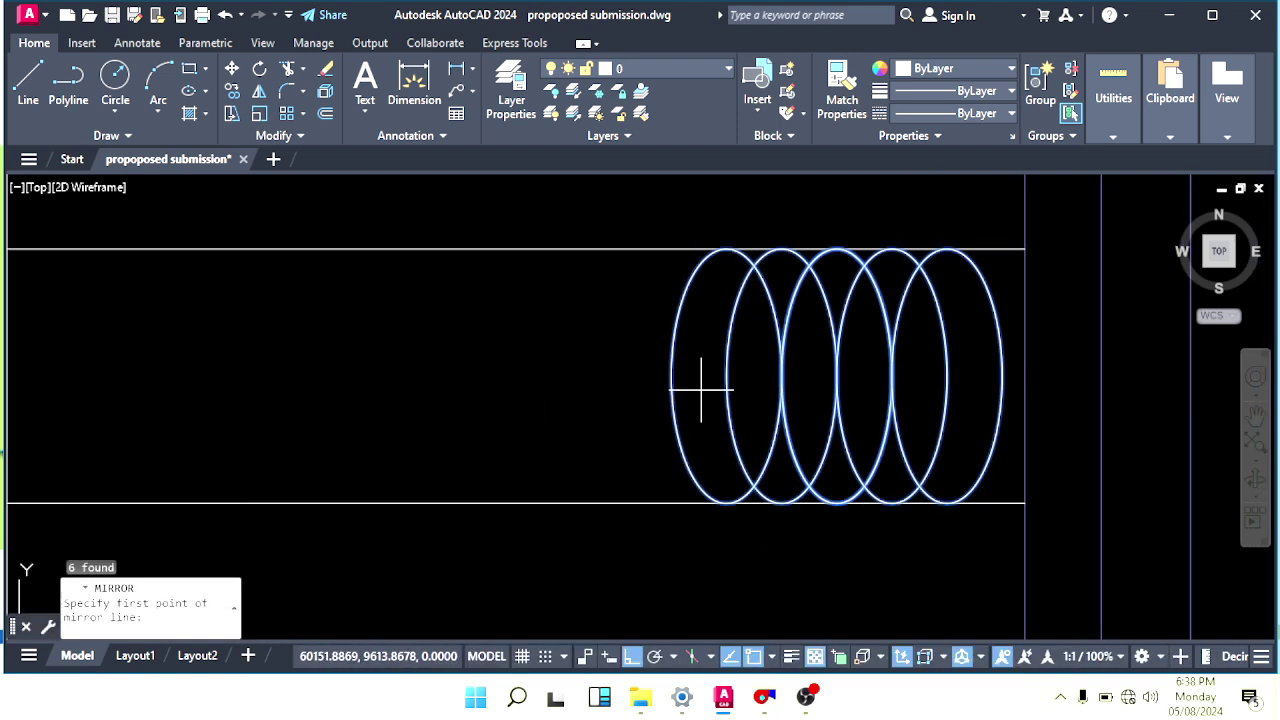
click(726, 376)
click(629, 480)
key(Return)
scroll(848, 391, down, 2)
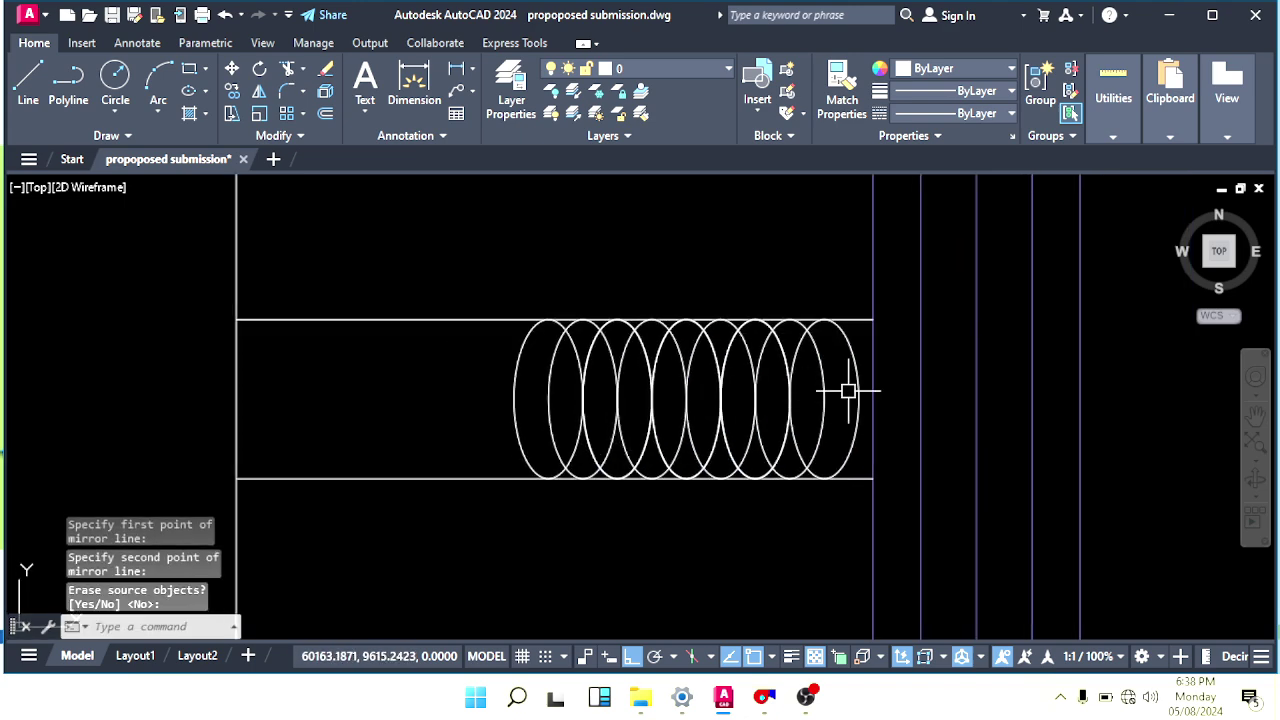
Mirror the overlapping ellipses leftward, keeping the originals, to fill the branch up to the vertical duct.
click(837, 397)
click(571, 420)
scroll(573, 393, up, 2)
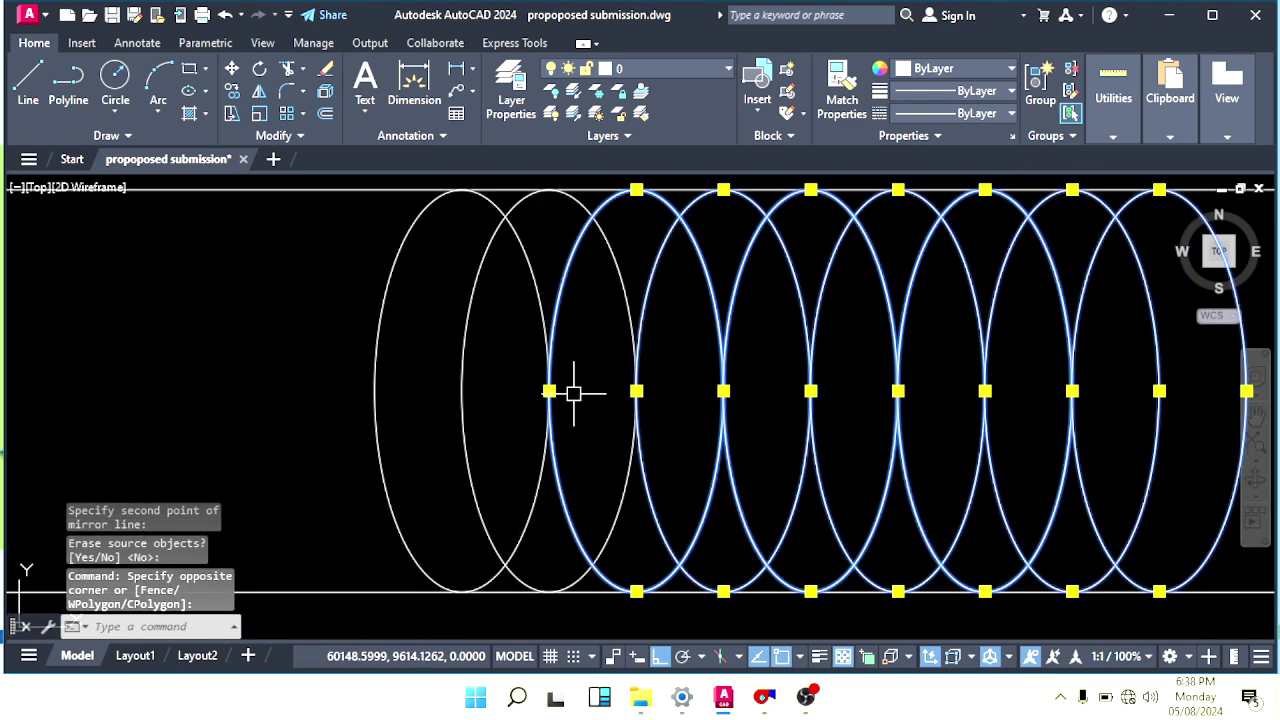
click(638, 247)
click(591, 283)
middle_drag(547, 444, 607, 406)
key(Return)
scroll(545, 325, down, 2)
click(553, 497)
key(Return)
key(Escape)
key(Escape)
Change the colour of the flexible connection's ellipses and its two edge lines to colour 8.
scroll(662, 400, down, 1)
scroll(640, 425, down, 2)
scroll(607, 405, up, 4)
click(856, 251)
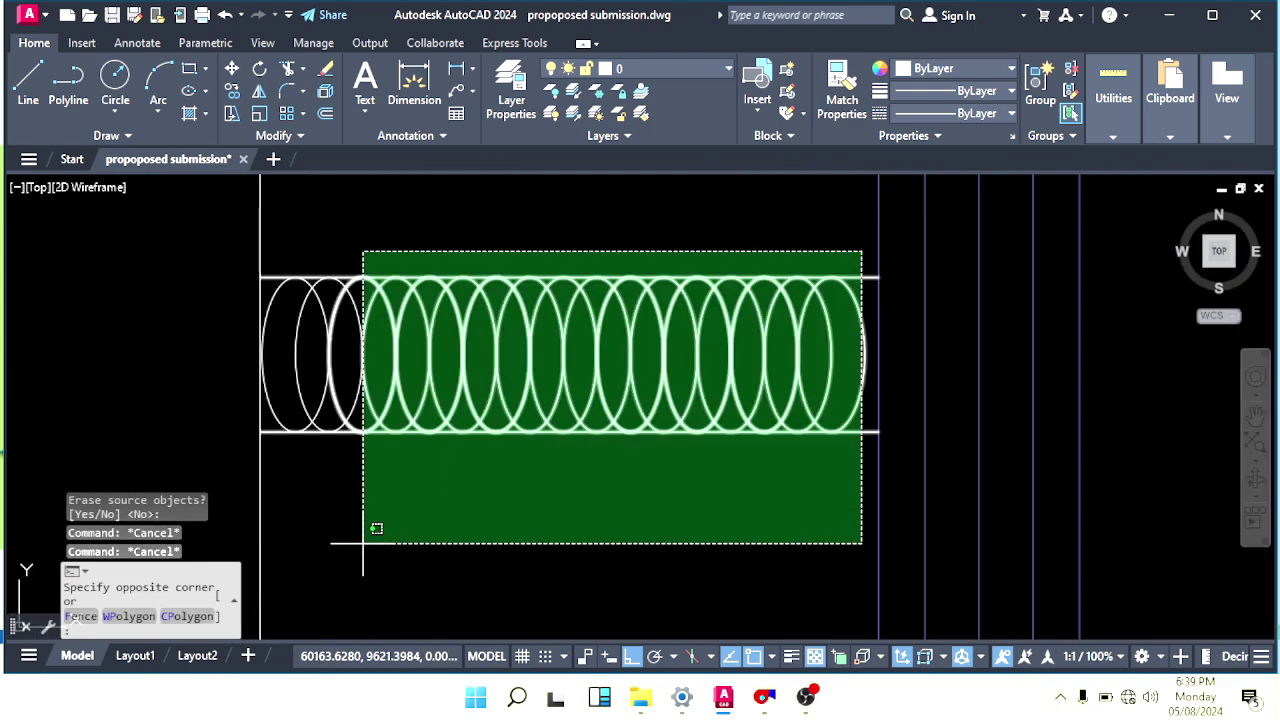
click(280, 471)
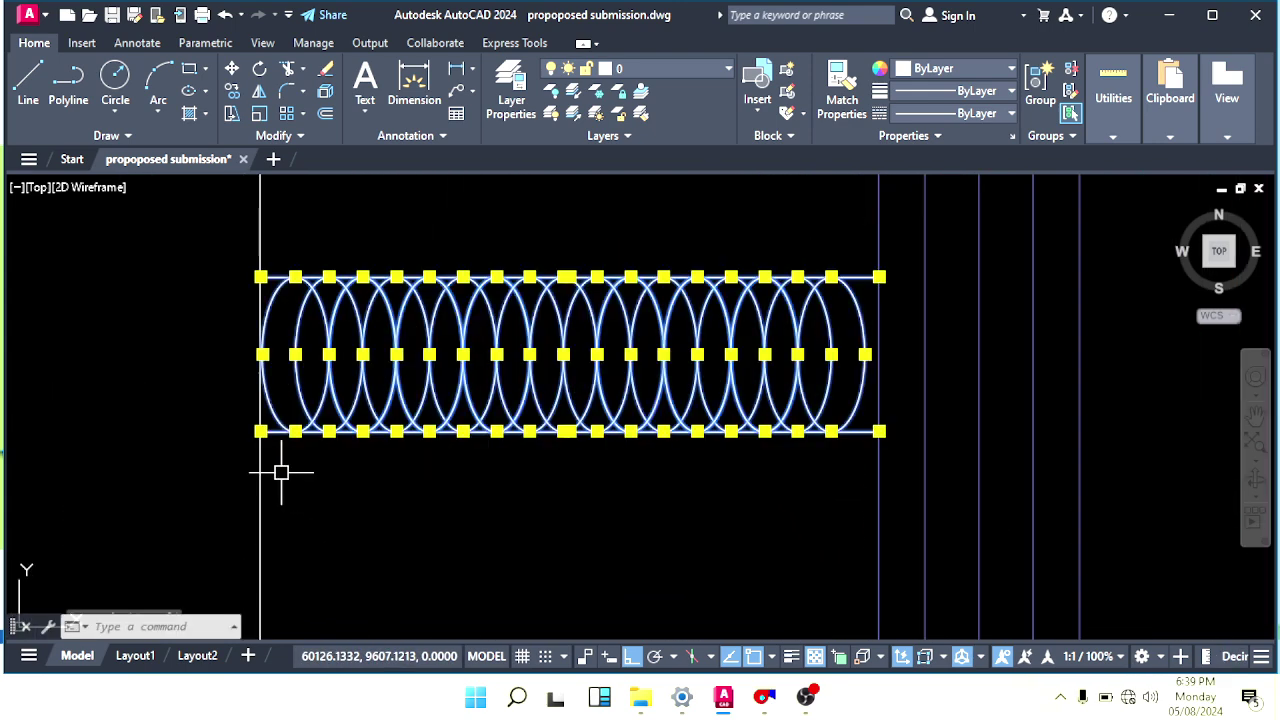
click(922, 70)
click(1034, 248)
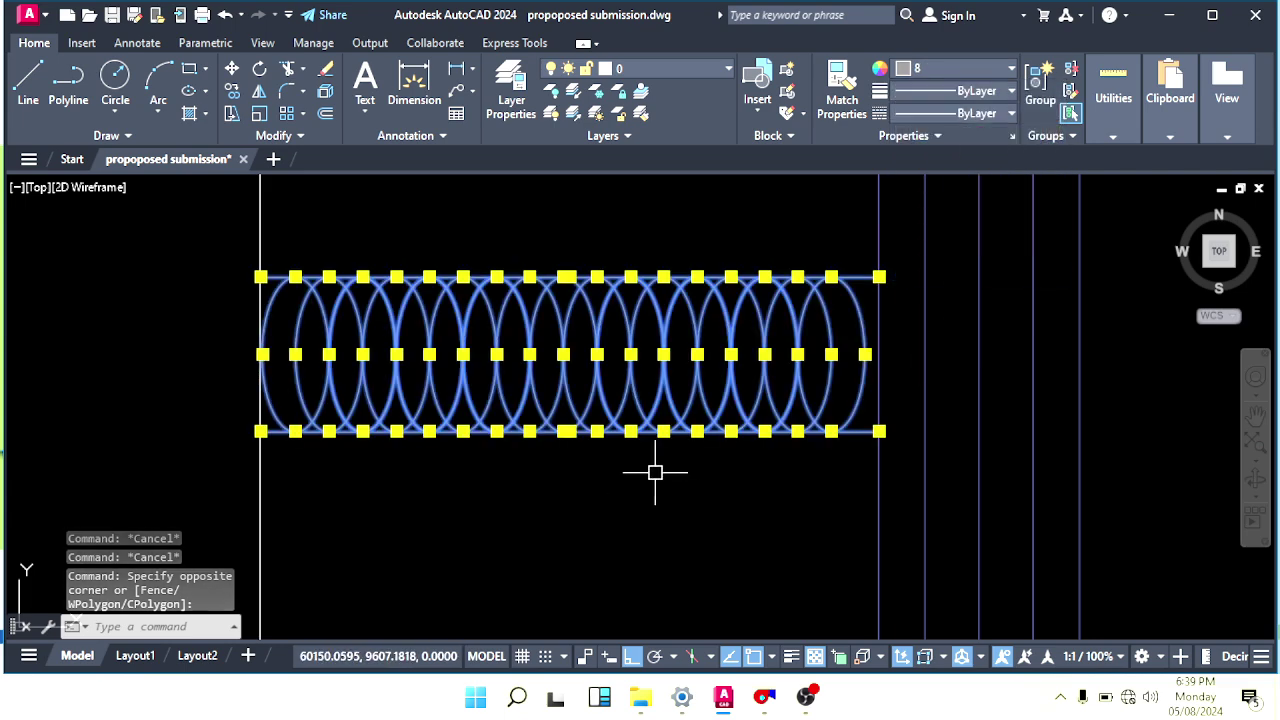
scroll(674, 406, down, 4)
key(Escape)
key(Escape)
scroll(643, 377, up, 3)
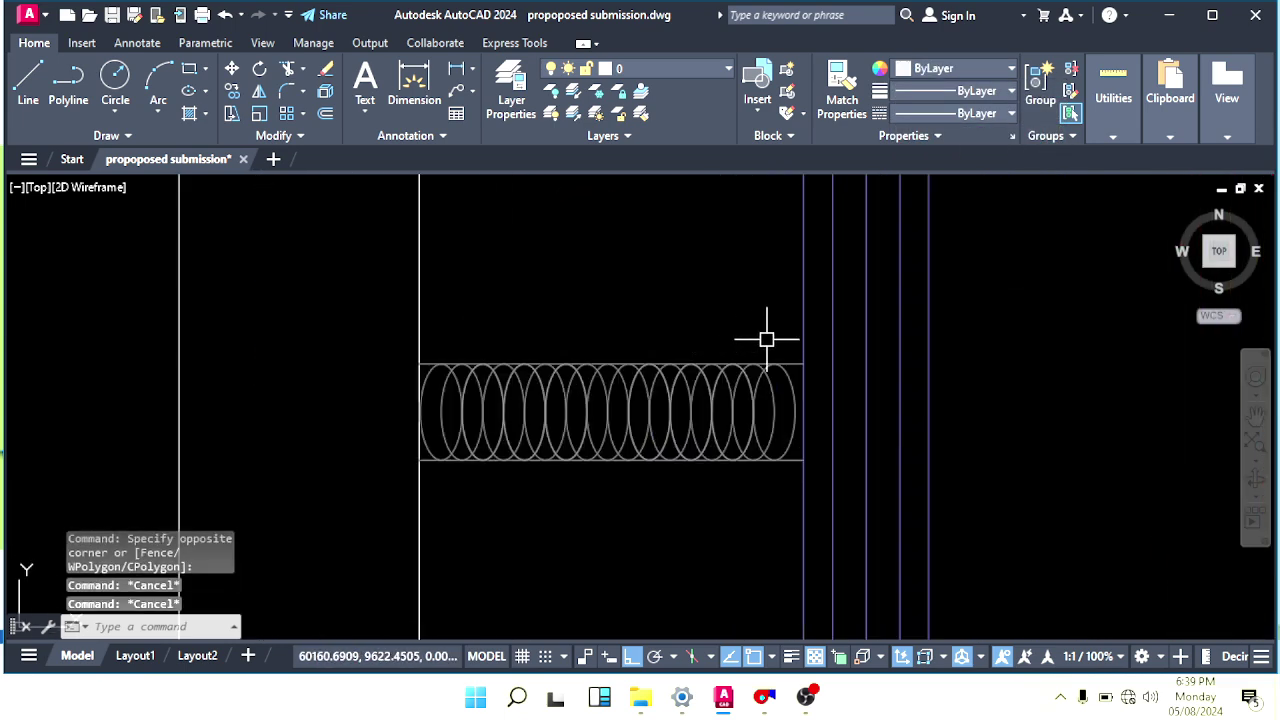
Define the flexible connection's ellipses and edge lines as a block named FL.
click(766, 339)
click(429, 471)
scroll(540, 486, down, 3)
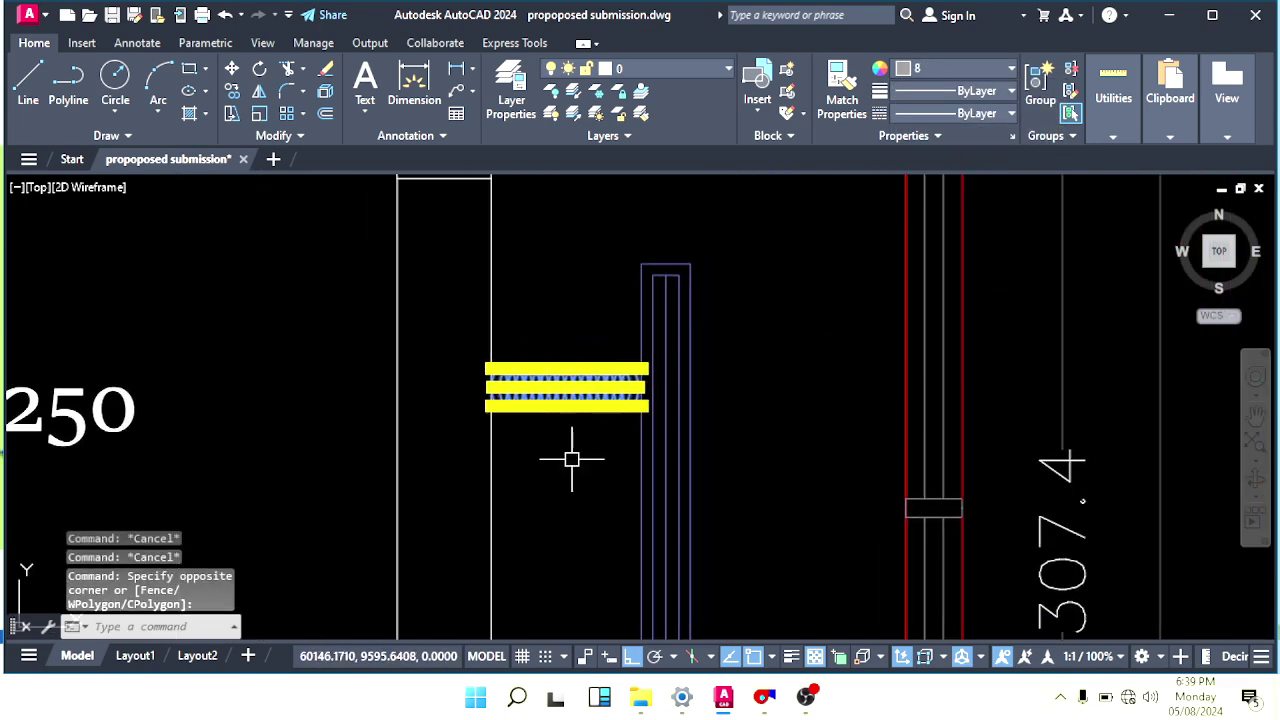
text(b)
key(Return)
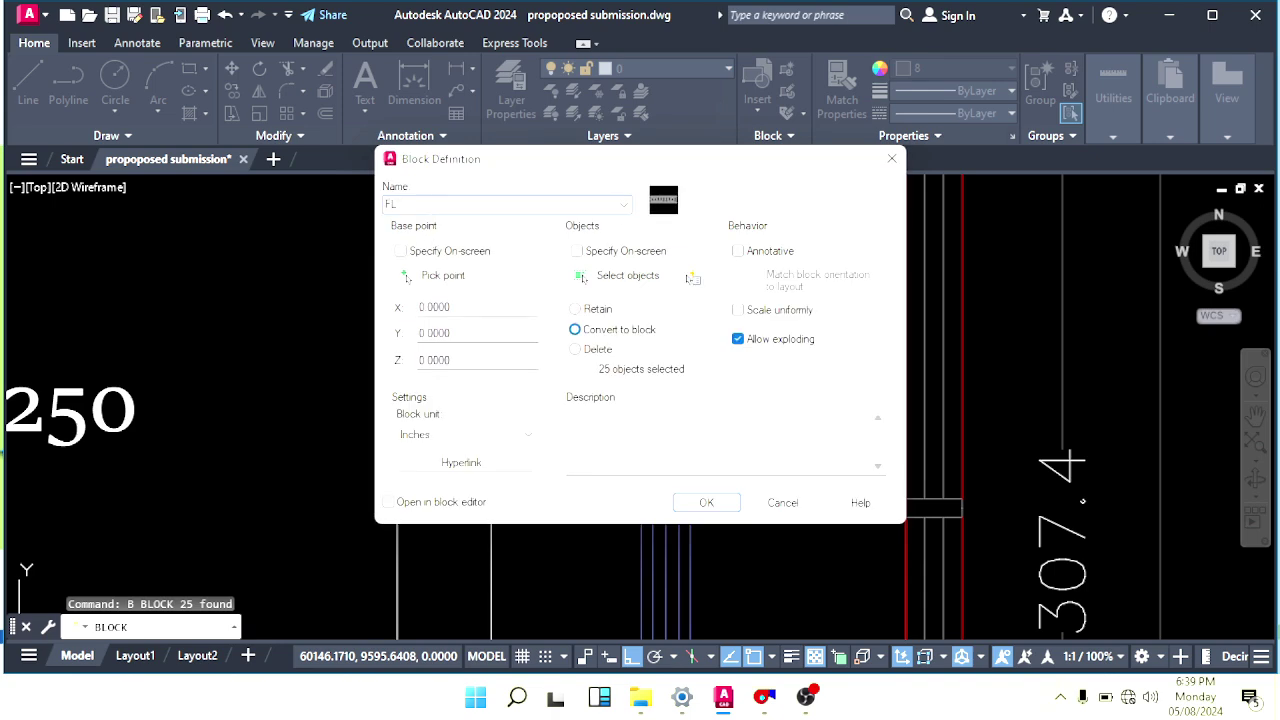
click(704, 503)
scroll(577, 427, down, 4)
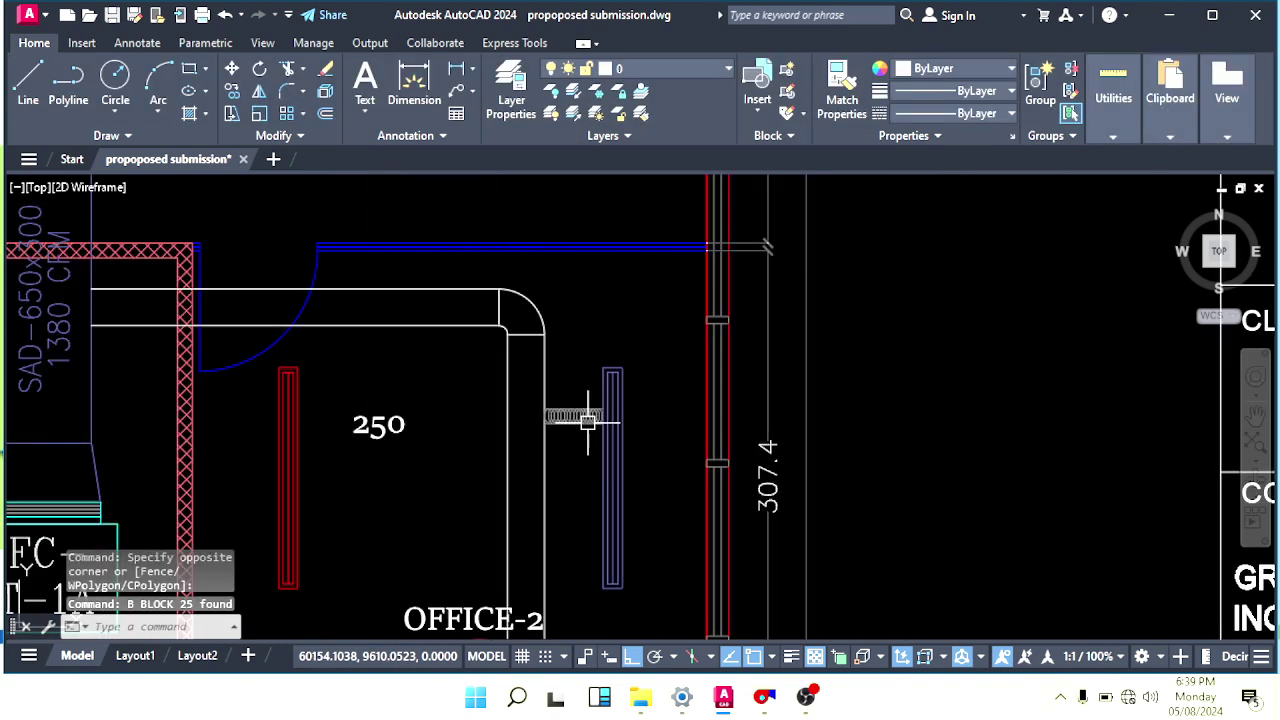
Copy the FL block straight down between the vertical duct and the linear diffuser.
key(Escape)
key(Escape)
click(574, 421)
middle_drag(575, 423, 596, 389)
text(co)
key(Return)
scroll(674, 418, up, 2)
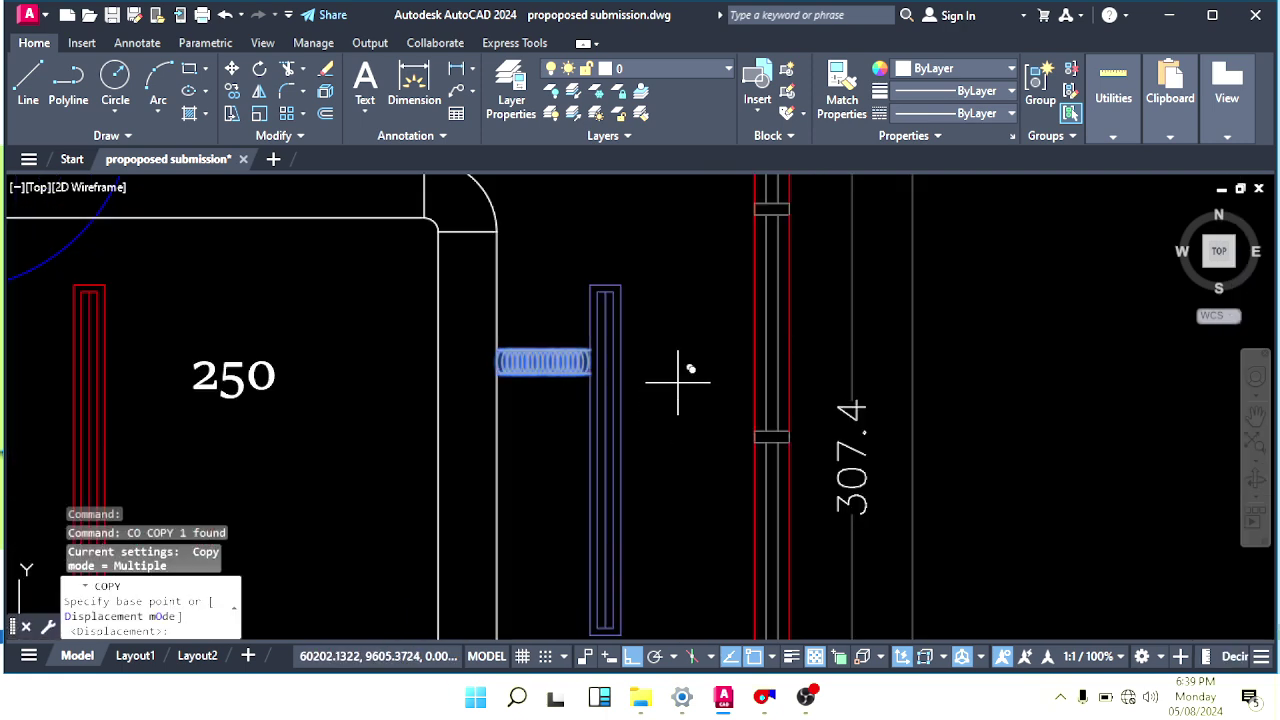
click(680, 378)
click(686, 488)
key(Escape)
Mirror the upper flexible connection about a horizontal line through the lower copy's middle, keeping the original.
click(538, 360)
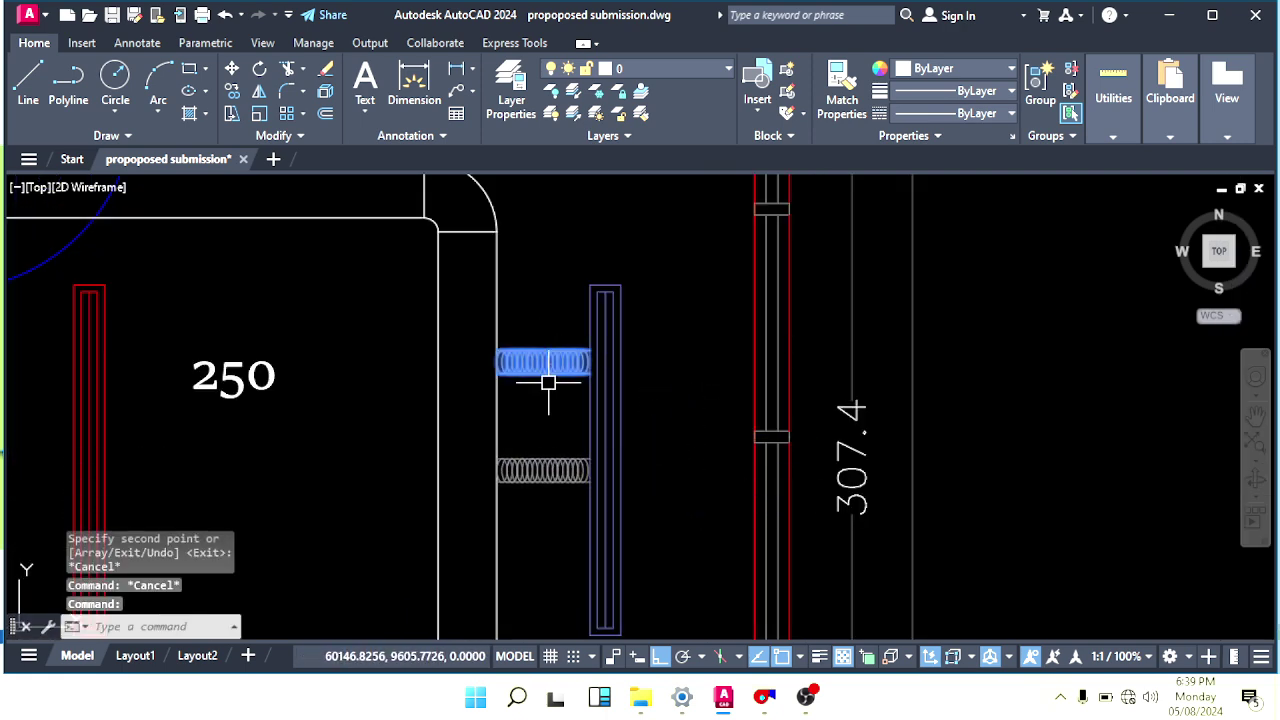
text(MI)
key(Return)
scroll(612, 485, up, 4)
click(552, 446)
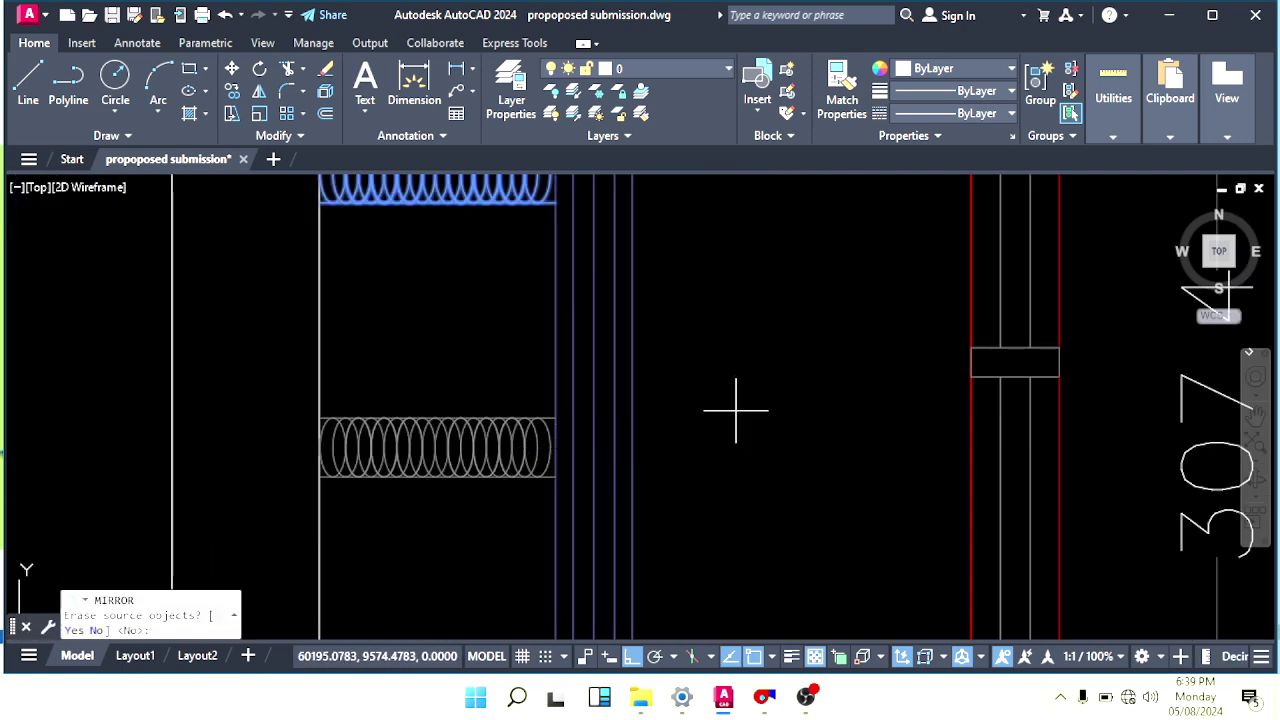
click(737, 409)
scroll(662, 327, down, 4)
middle_drag(48, 545, 94, 573)
key(Return)
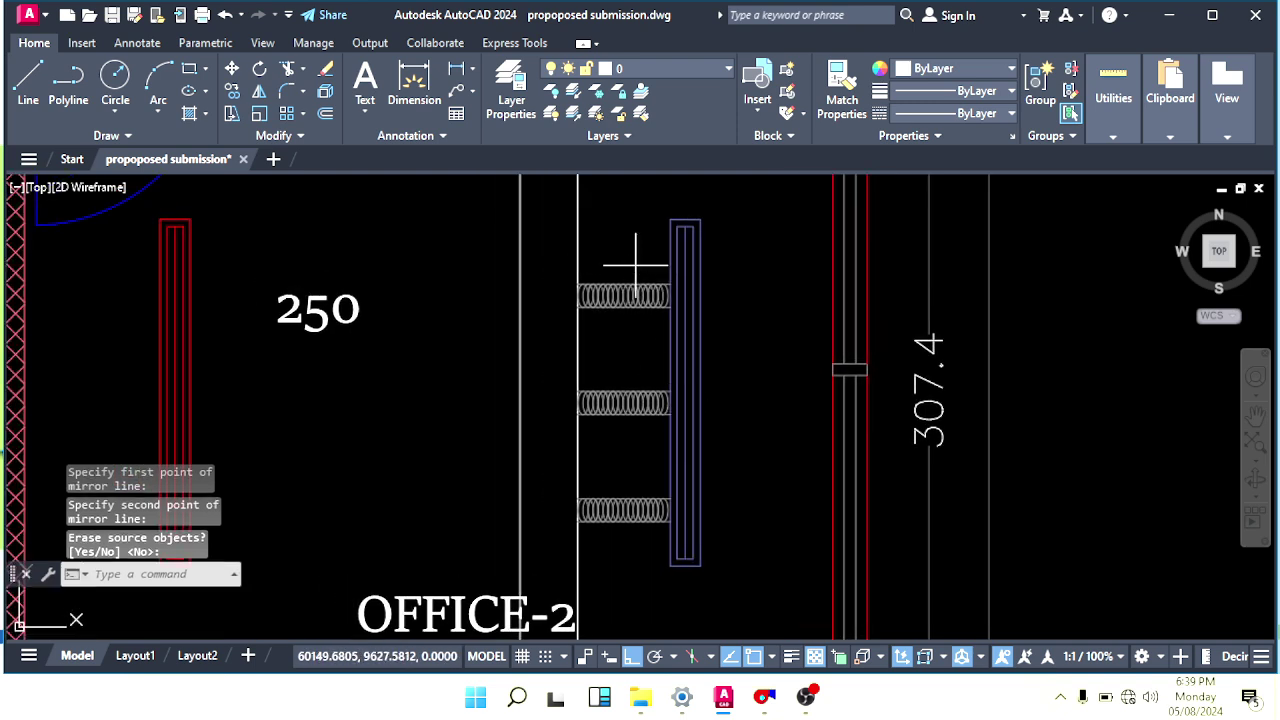
Move the three flexible connections up together by about 7 units along the linear diffuser.
click(629, 271)
click(623, 514)
text(M)
key(Return)
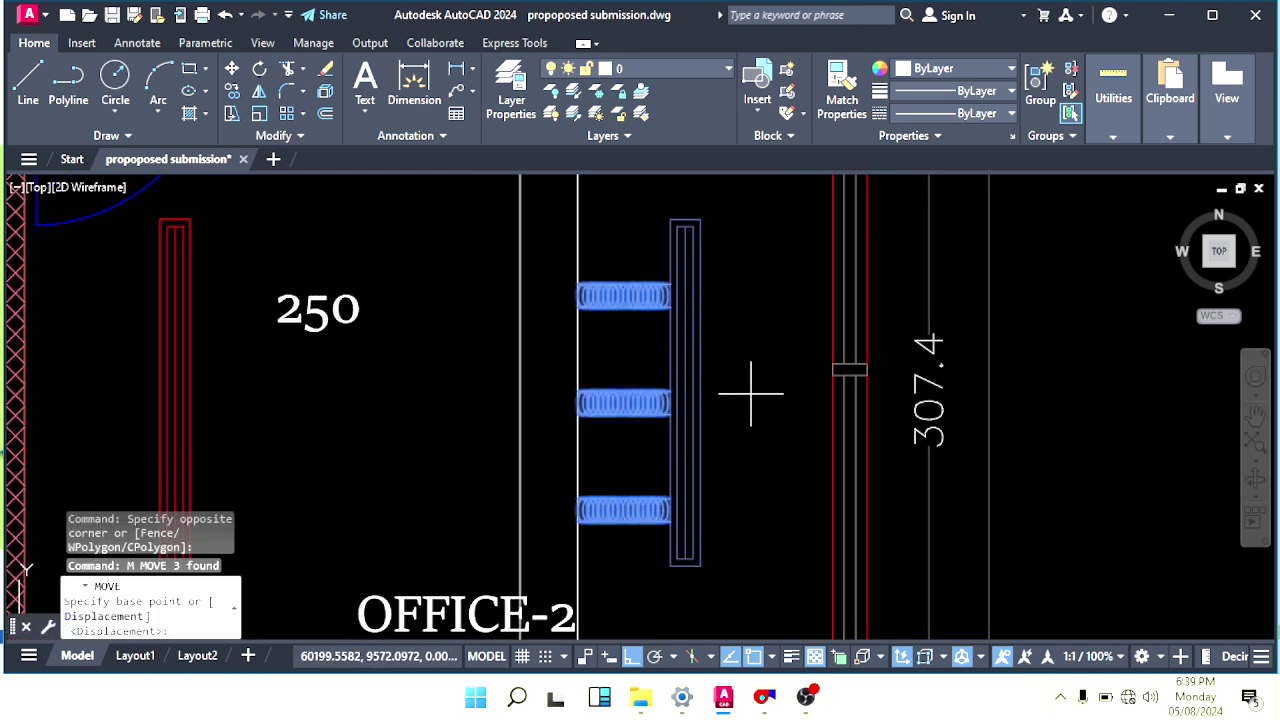
click(752, 398)
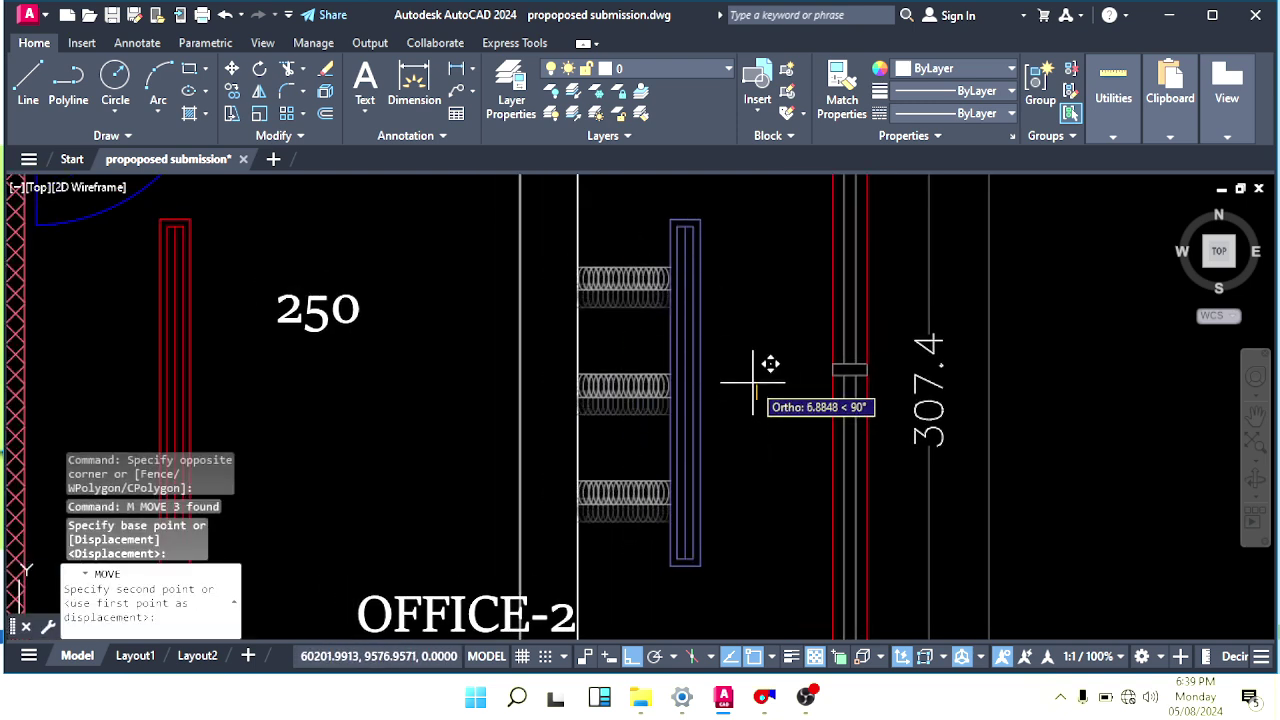
key(Escape)
scroll(757, 428, down, 3)
scroll(757, 428, up, 3)
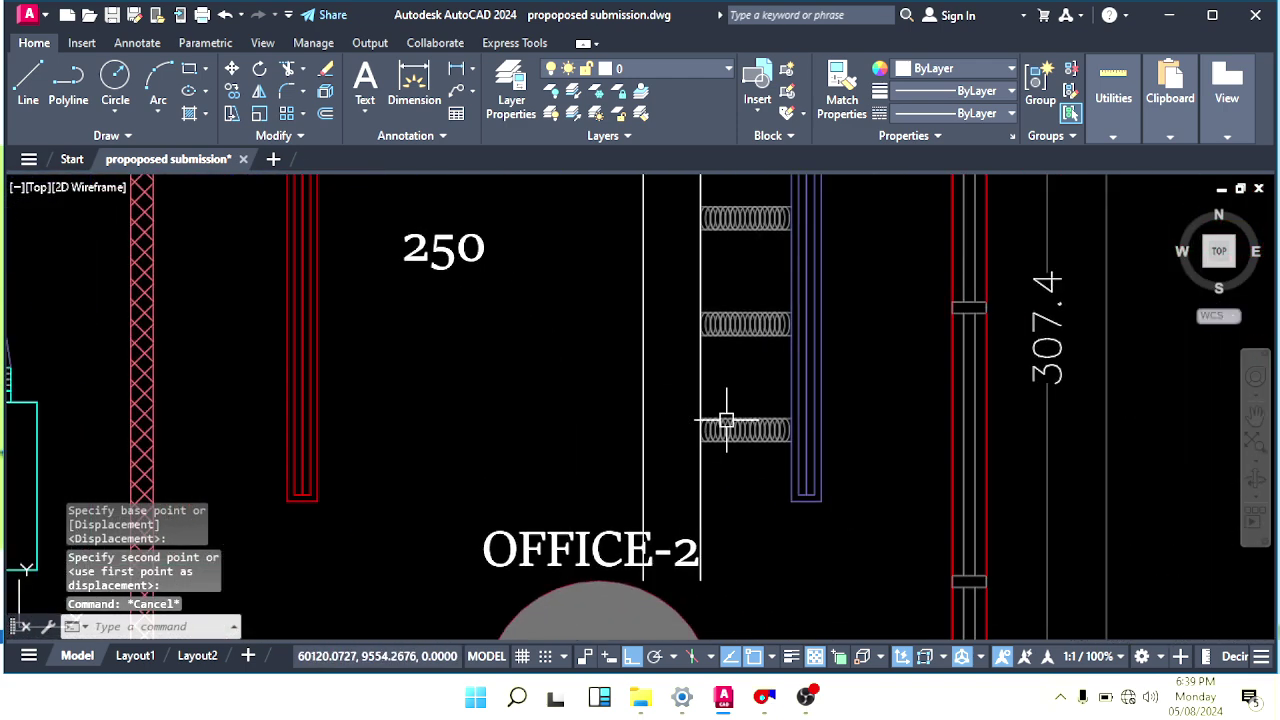
Draw a horizontal end line across the vertical duct just below the lowest flexible connection.
key(Escape)
text(L)
key(Return)
scroll(731, 470, up, 3)
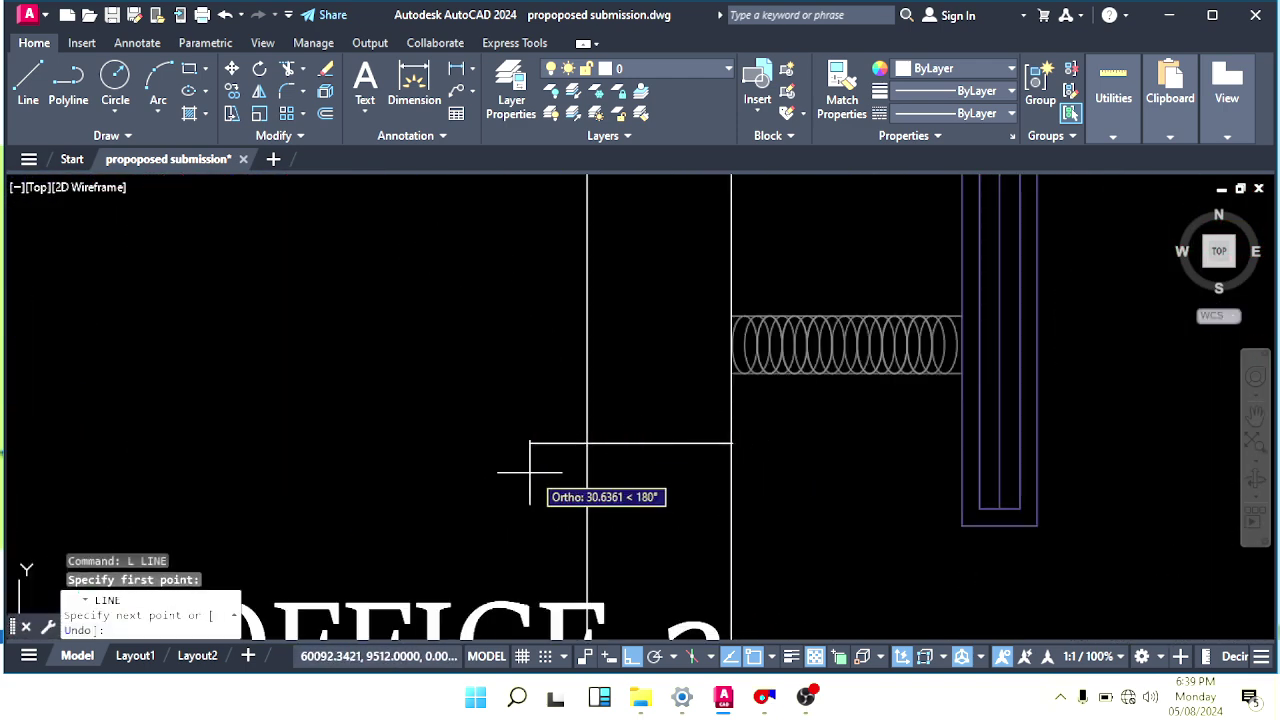
click(526, 472)
key(Escape)
key(Escape)
middle_drag(677, 453, 615, 433)
Trim the duct sides below the end line and the line's overhang, and erase the leftover segment over the OFFICE-2 label.
text(TR)
key(Return)
click(700, 474)
click(612, 494)
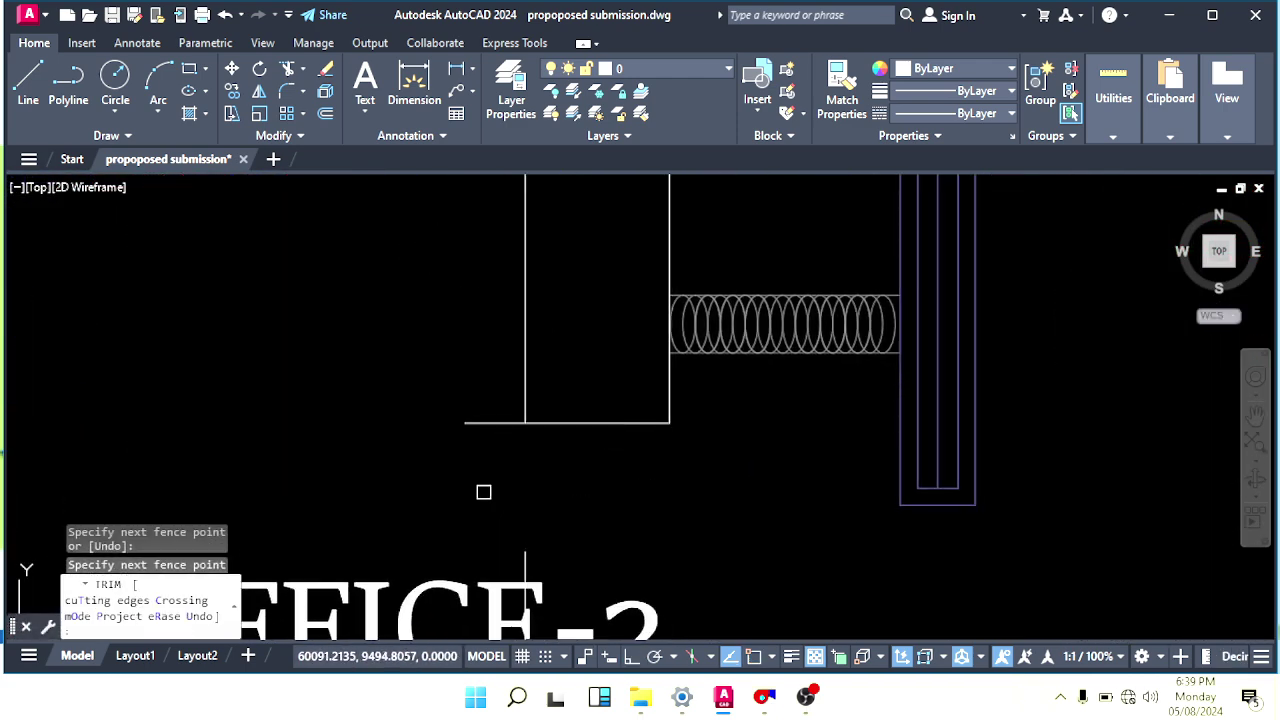
click(489, 393)
middle_drag(527, 542, 554, 470)
key(Escape)
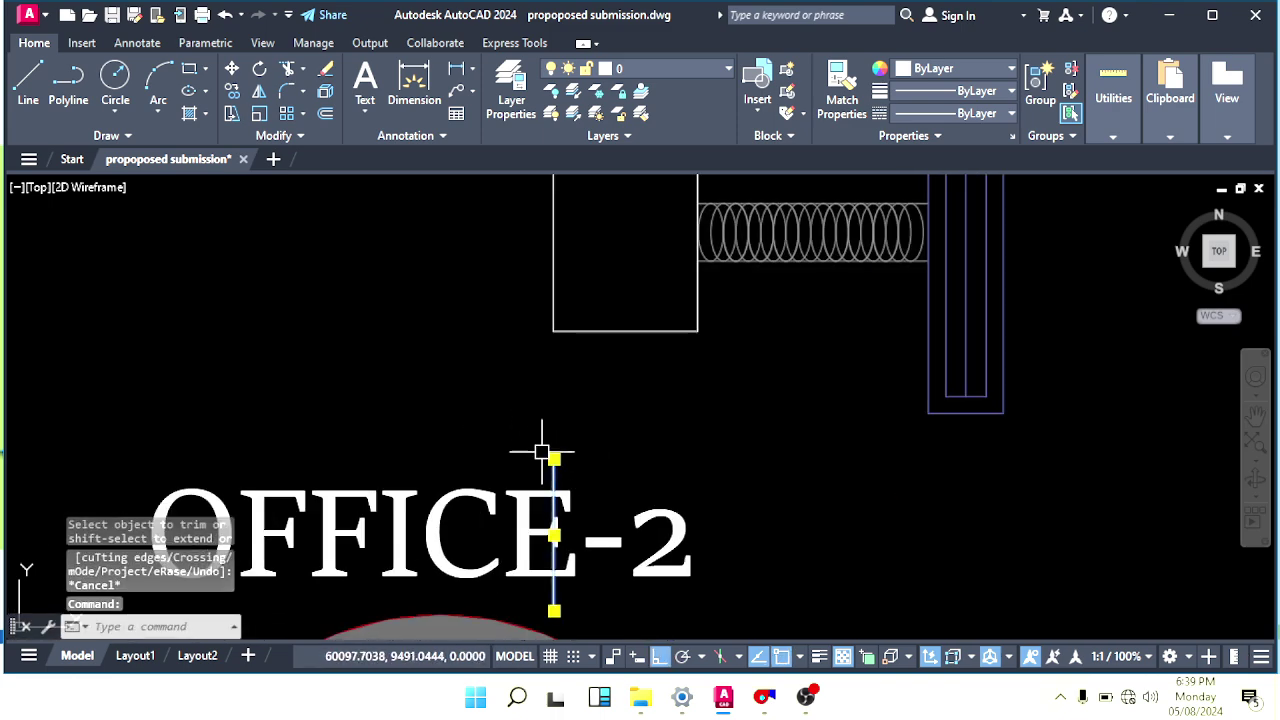
text(E)
key(Return)
scroll(514, 443, down, 5)
Copy the SAD-650x300 and 1380 CFM labels from the supply duct onto the branch duct.
scroll(560, 460, up, 4)
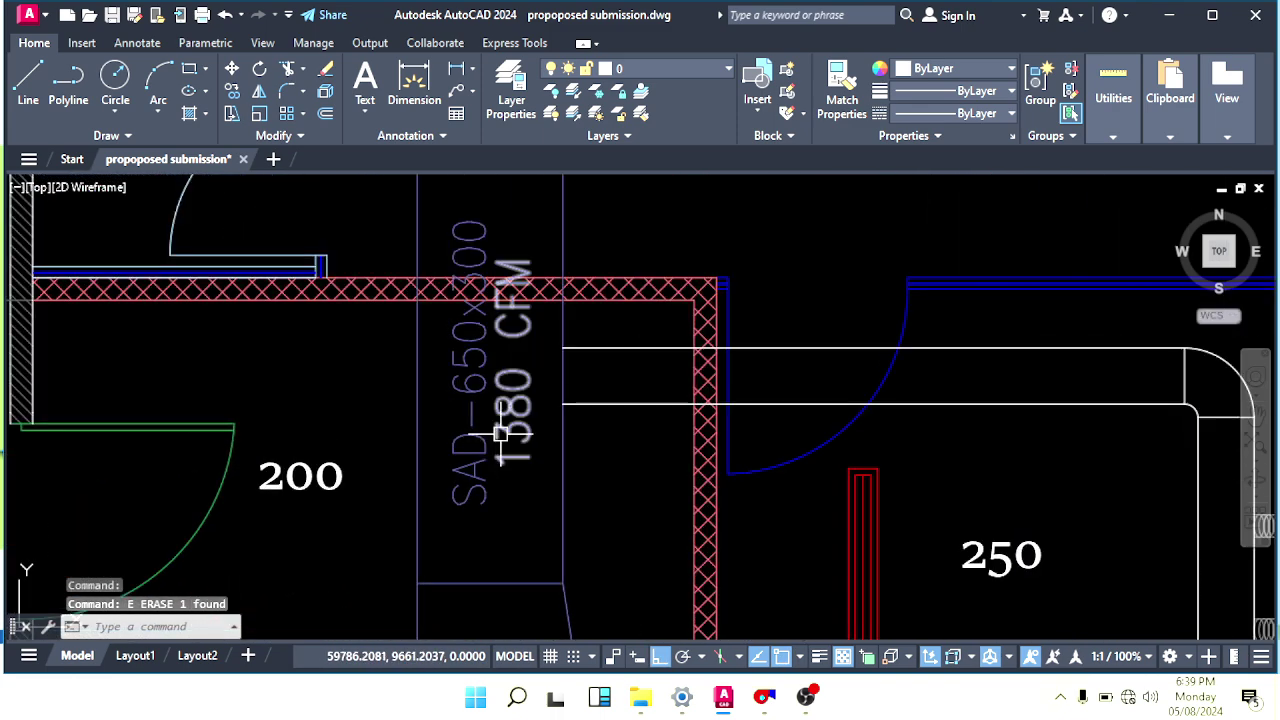
middle_drag(490, 453, 432, 467)
text(co)
key(Return)
click(437, 488)
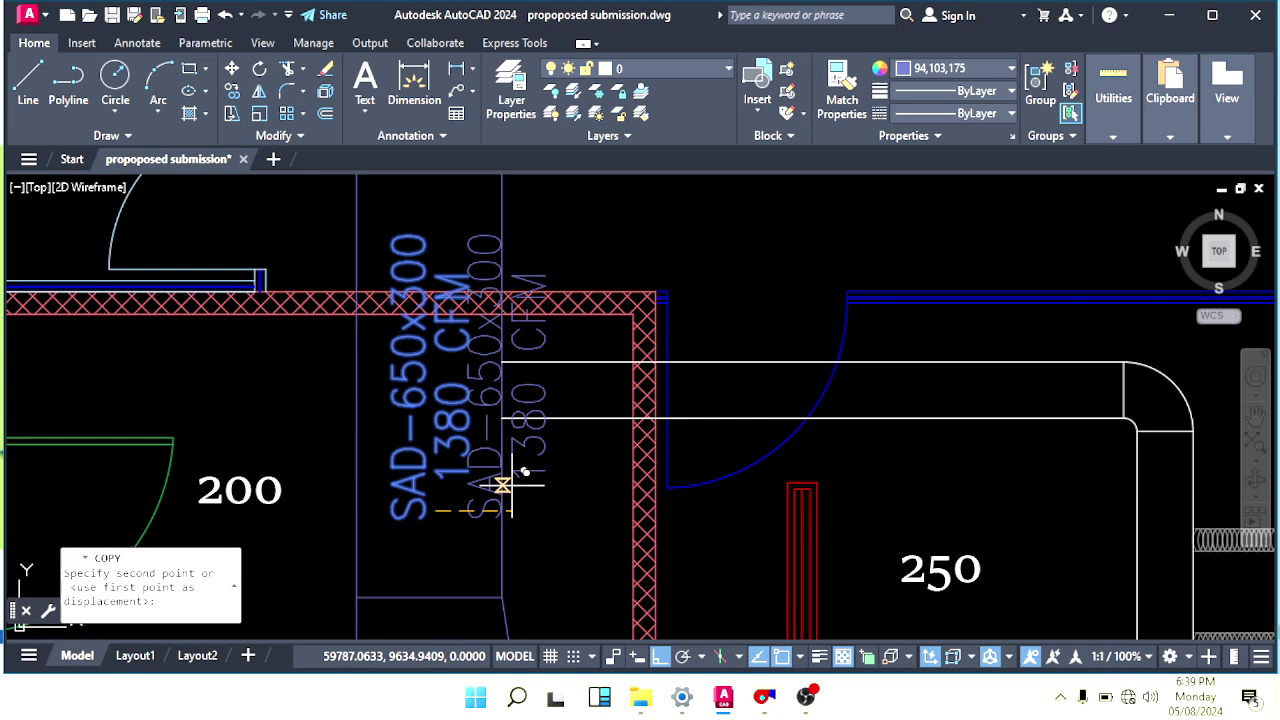
scroll(900, 500, up, 2)
key(Escape)
key(Escape)
Rotate the copied duct labels so they read horizontally along the branch duct.
click(922, 385)
click(803, 420)
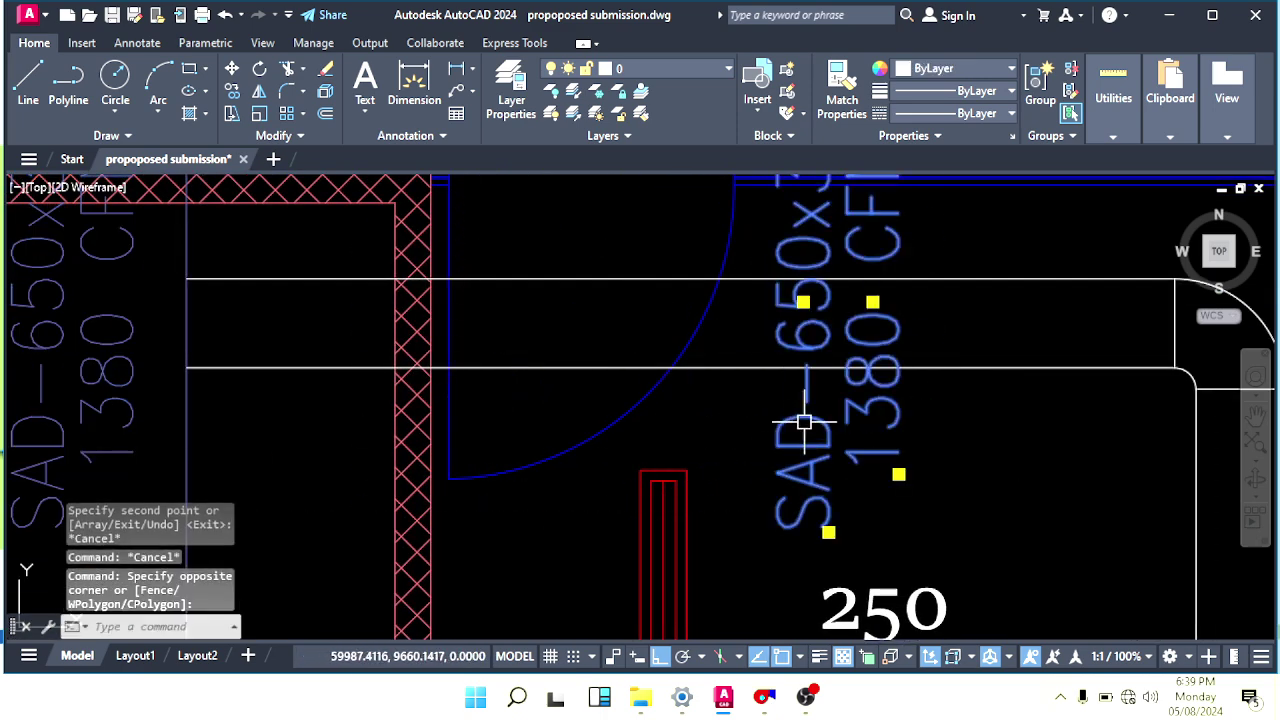
middle_drag(803, 420, 691, 433)
text(ro)
key(Return)
click(803, 420)
click(829, 509)
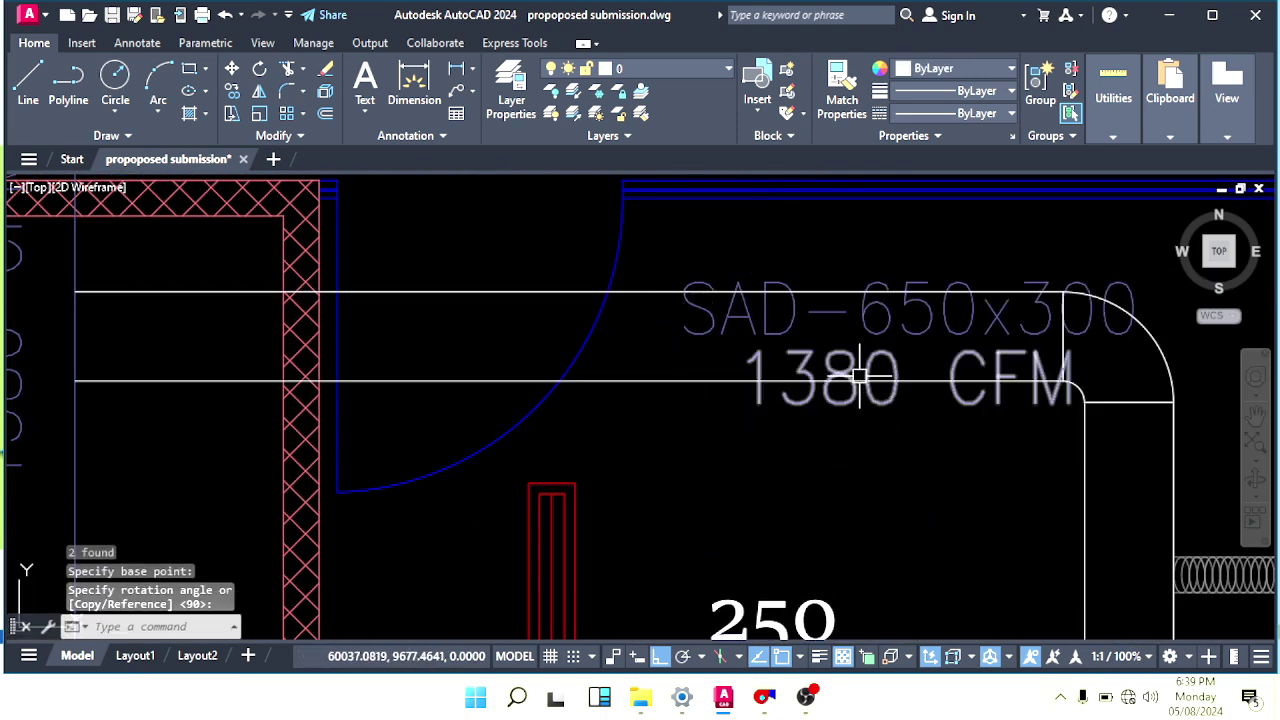
Scale the copied duct labels by a factor of 0.6 from the left end of the size text.
click(780, 346)
middle_drag(748, 322, 778, 382)
text(sc)
key(Return)
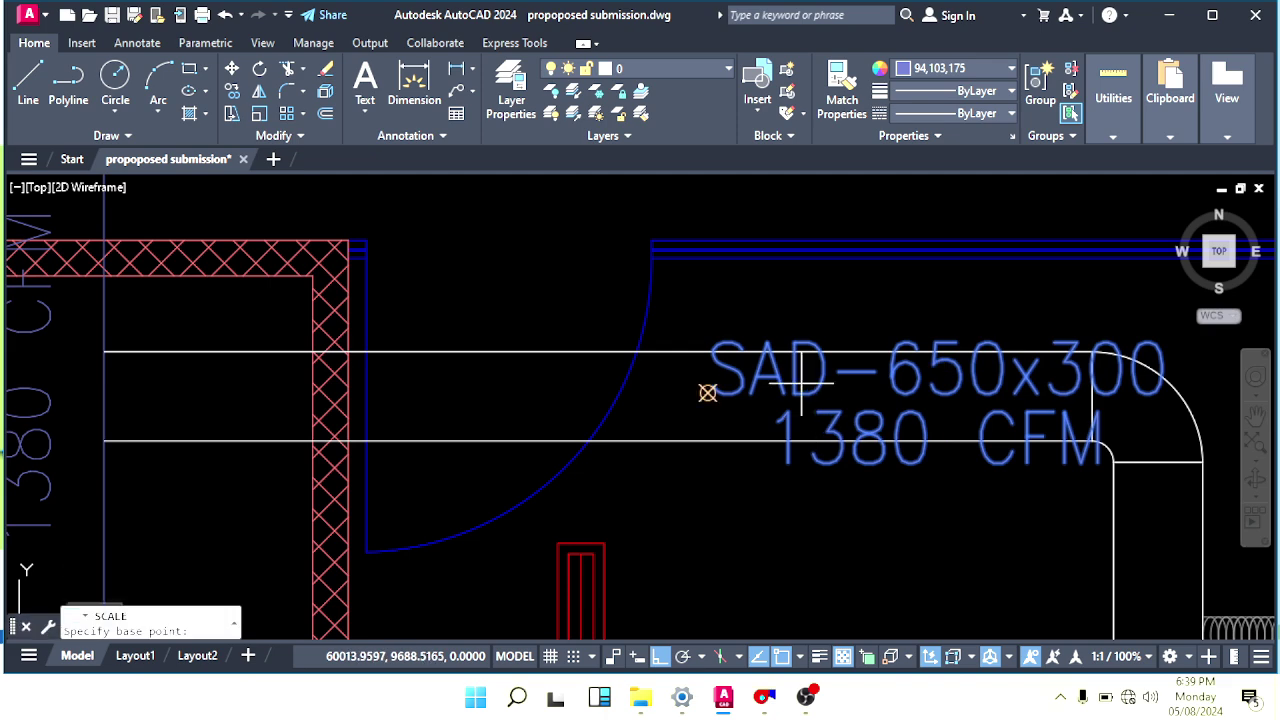
click(708, 392)
text(.6)
key(Return)
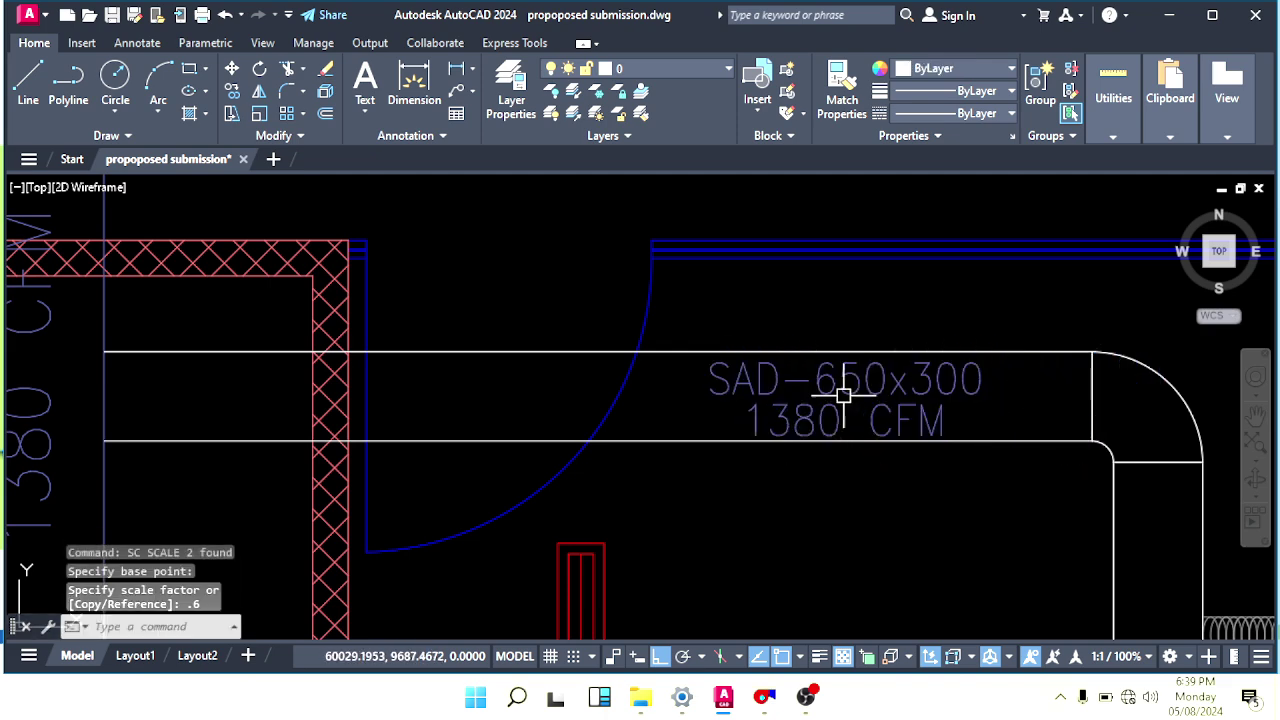
Move the two scaled labels horizontally to the left within the branch duct.
click(755, 363)
click(767, 421)
scroll(718, 449, up, 2)
click(686, 391)
middle_drag(720, 415, 717, 389)
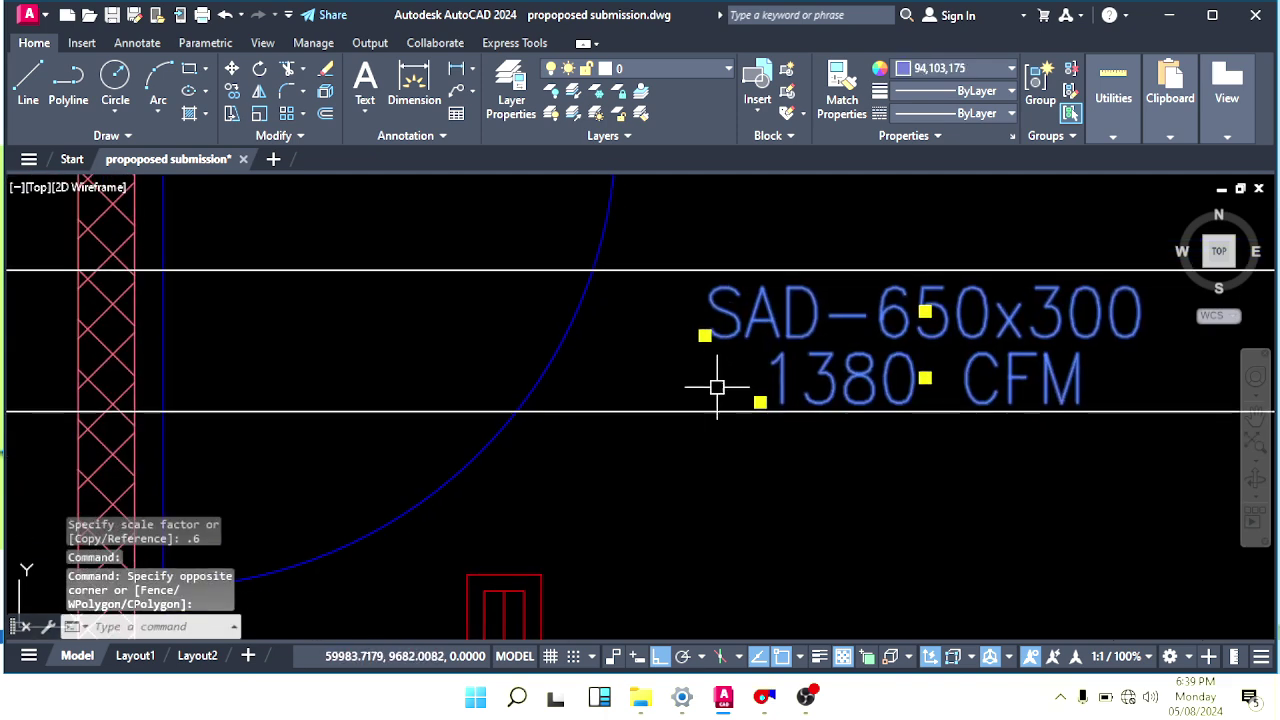
text(m)
key(Return)
click(936, 505)
click(649, 510)
key(Escape)
Change the branch duct's size label to SAD-250x200.
middle_drag(646, 511, 748, 561)
click(713, 358)
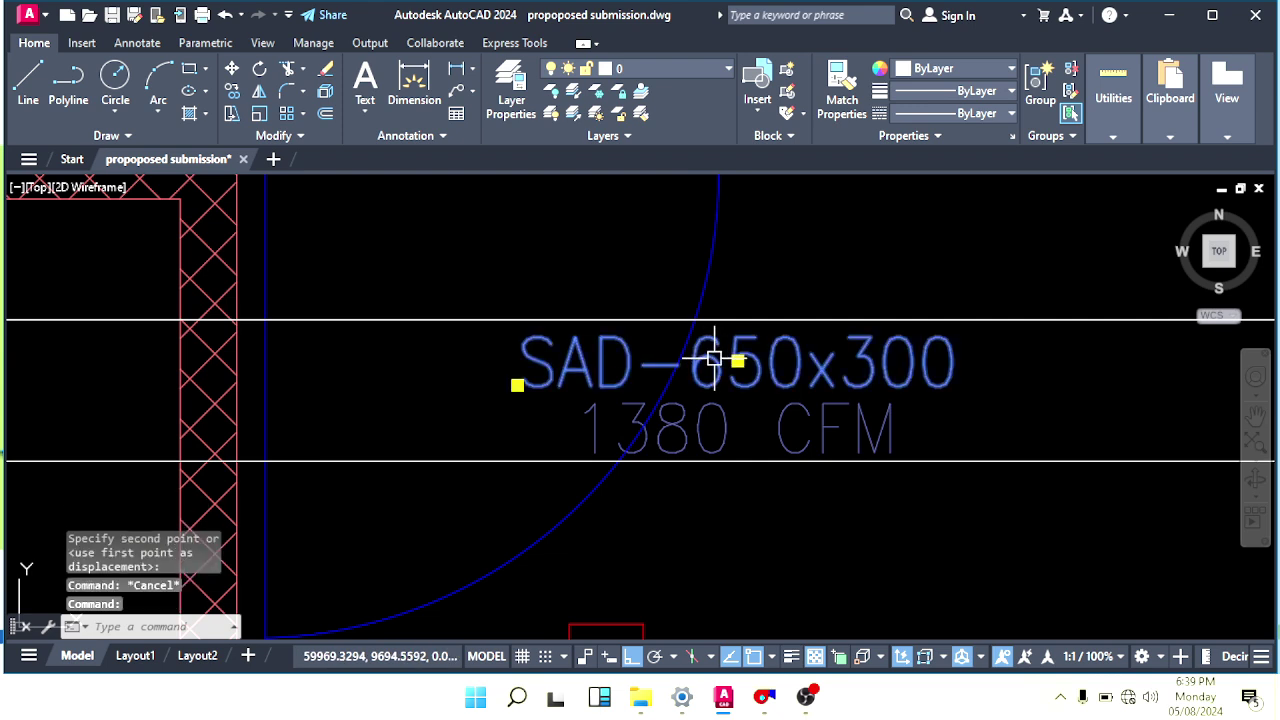
double_click(727, 375)
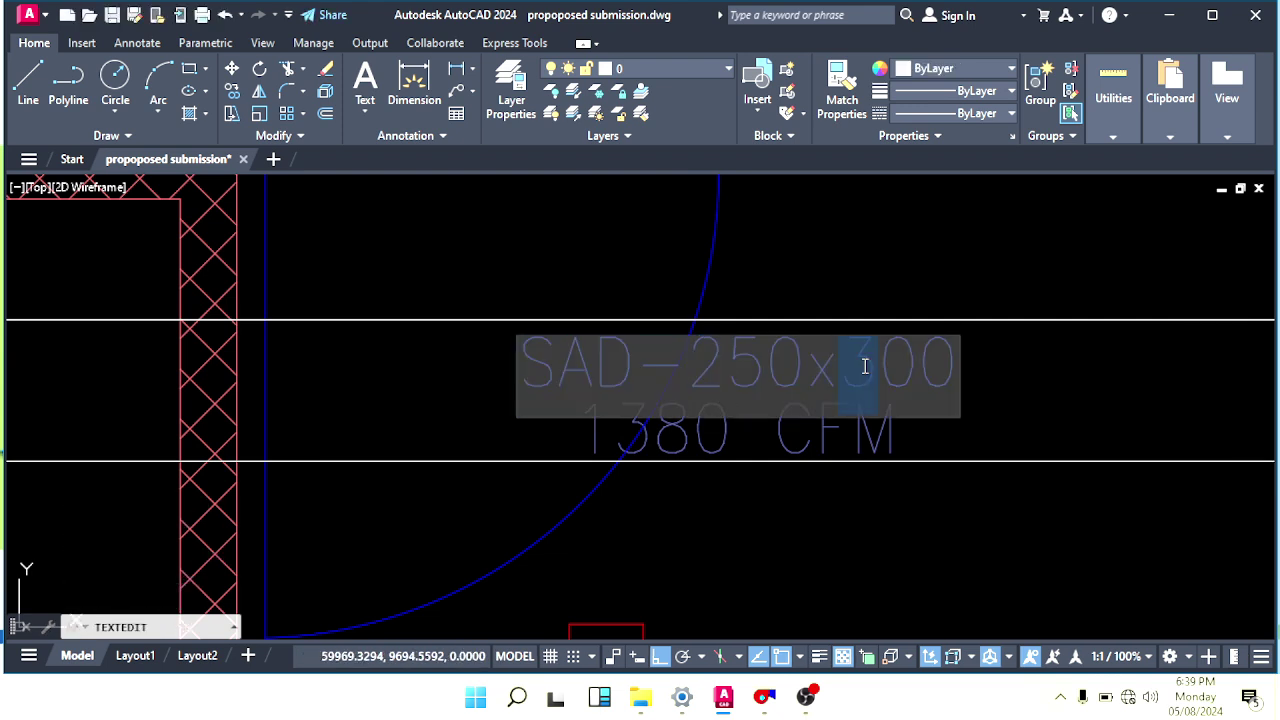
text(200)
click(983, 403)
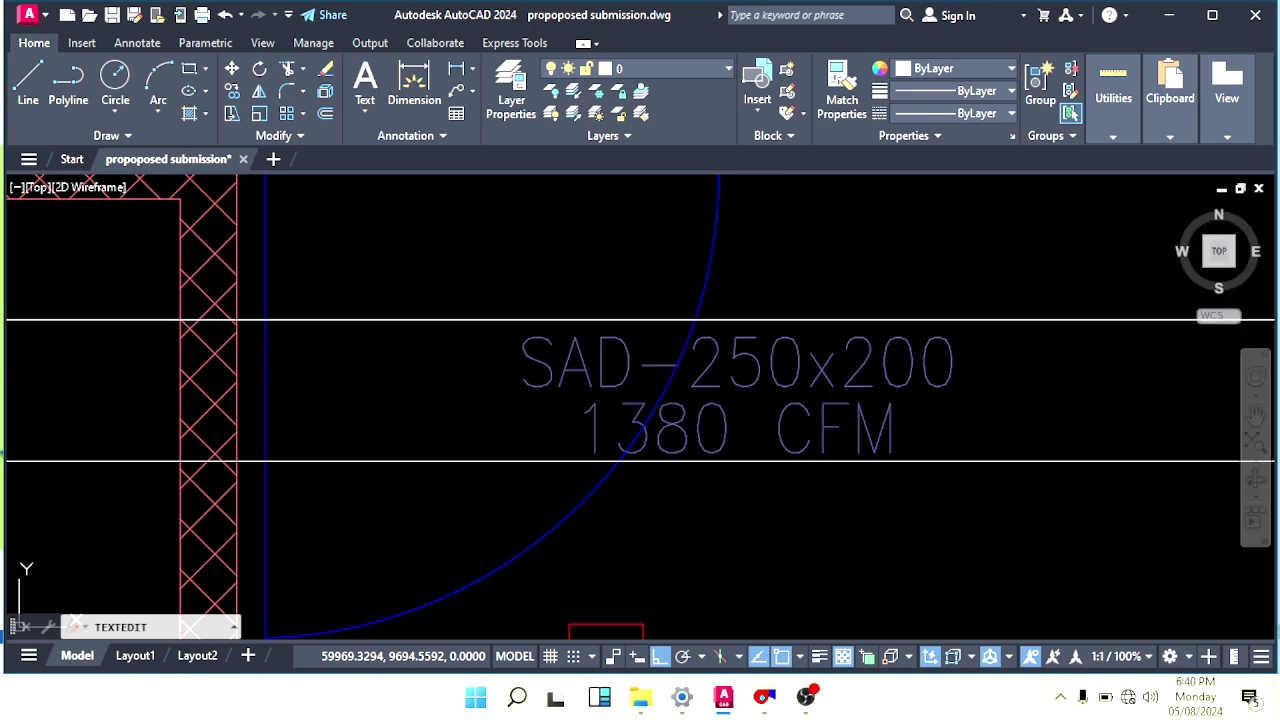
Change the branch duct's airflow label to 250 CFM.
click(742, 449)
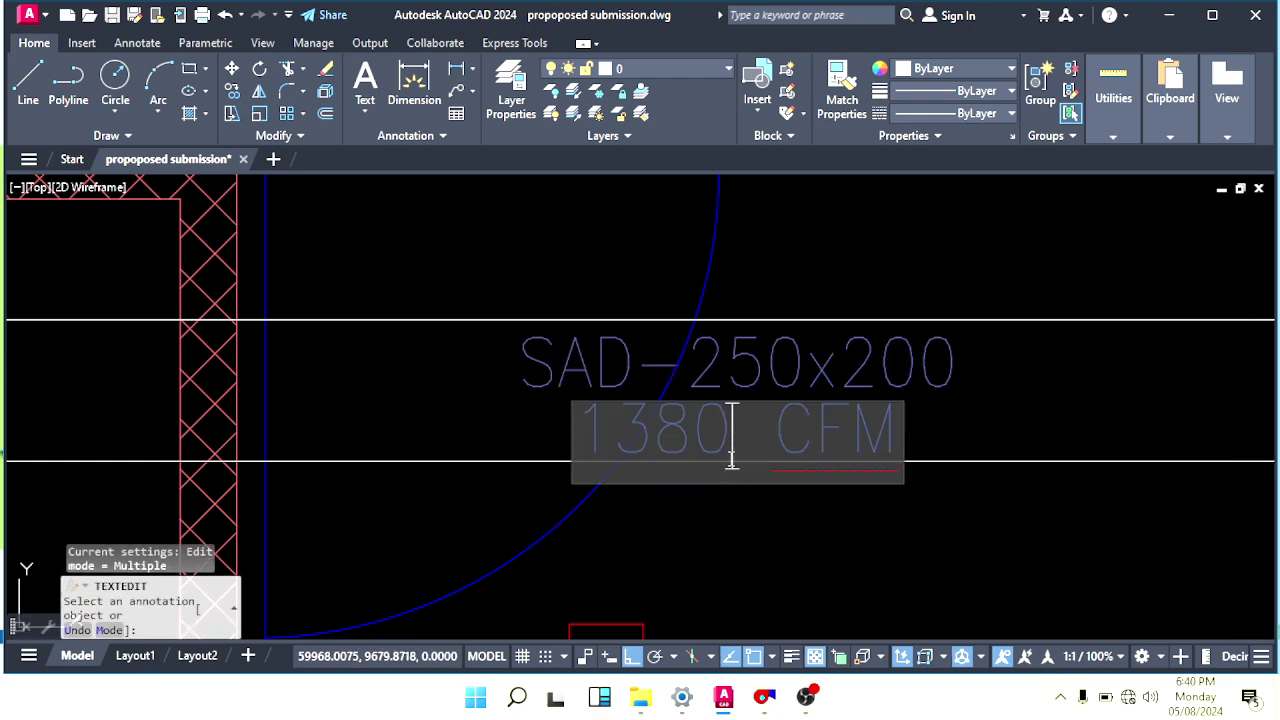
text(250)
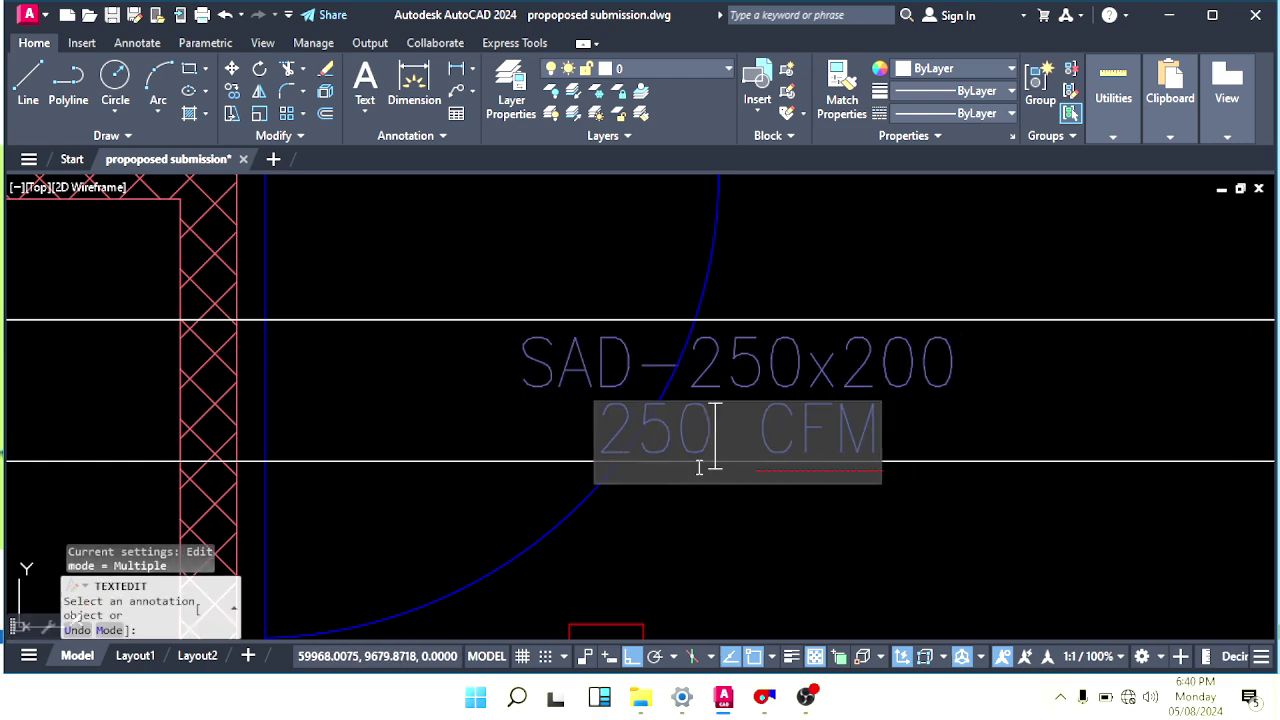
key(Return)
key(Escape)
Offset the supply duct's right edge by 15 toward the branch duct.
scroll(732, 503, down, 4)
middle_drag(732, 503, 675, 458)
middle_drag(471, 434, 700, 442)
scroll(586, 423, up, 2)
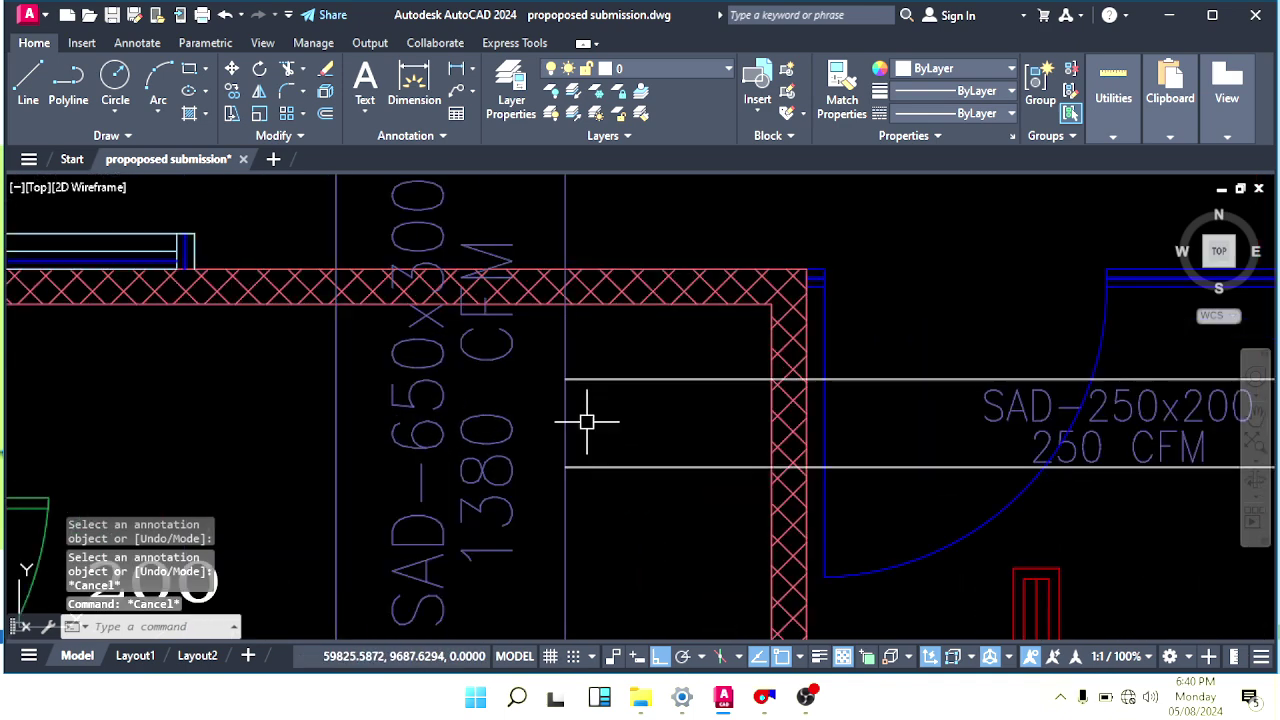
middle_drag(586, 423, 640, 473)
key(Escape)
key(Escape)
text(o)
key(Return)
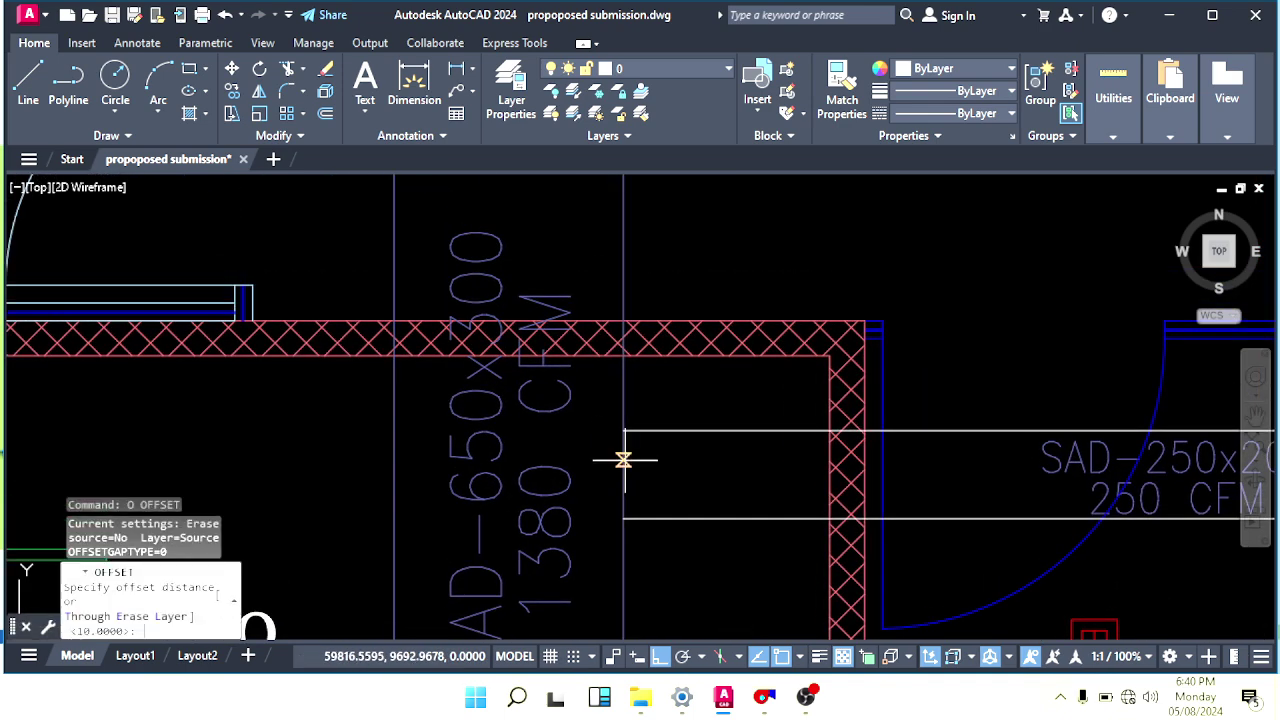
text(15)
key(Return)
click(625, 457)
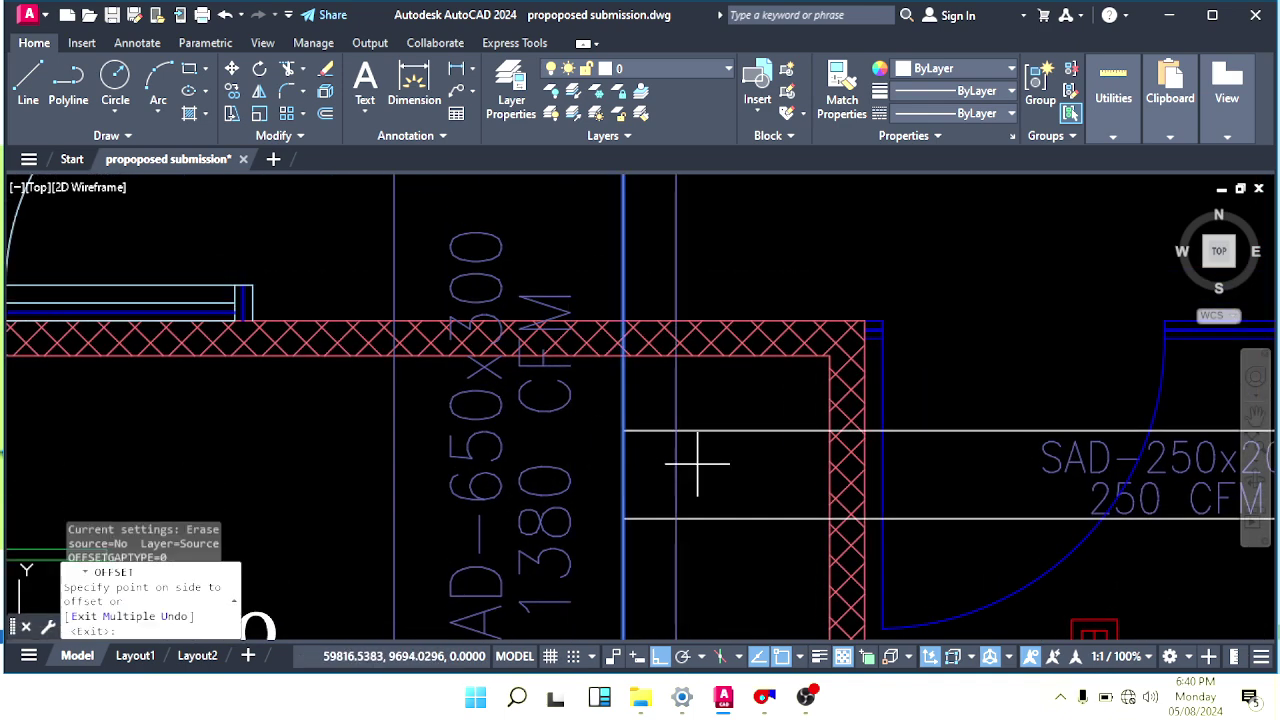
click(697, 461)
key(Escape)
Draw a diagonal line from the branch's lower edge at the offset line down to the supply duct's right edge.
middle_drag(658, 487, 669, 426)
key(Escape)
text(l)
key(Return)
scroll(659, 458, up, 4)
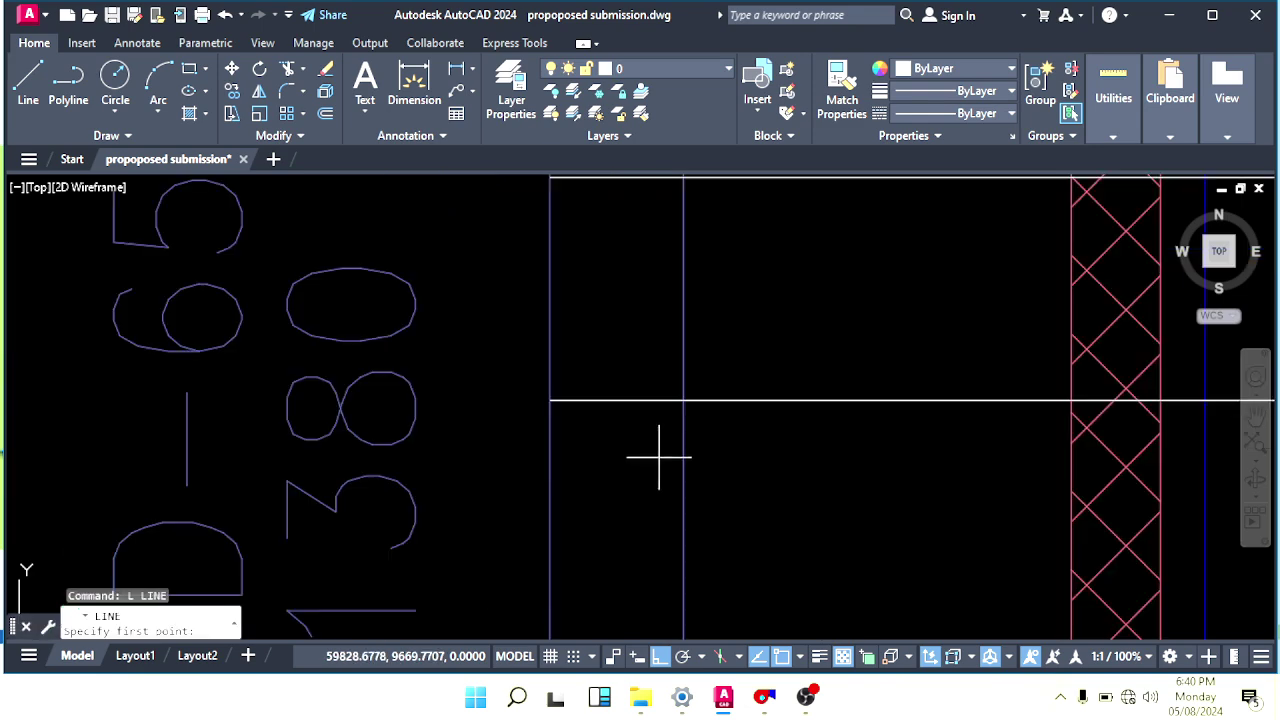
click(683, 400)
click(550, 485)
key(Escape)
Trim the branch duct's lower edge inside the takeoff and the offset line's parts below and above the branch.
middle_drag(609, 409, 620, 473)
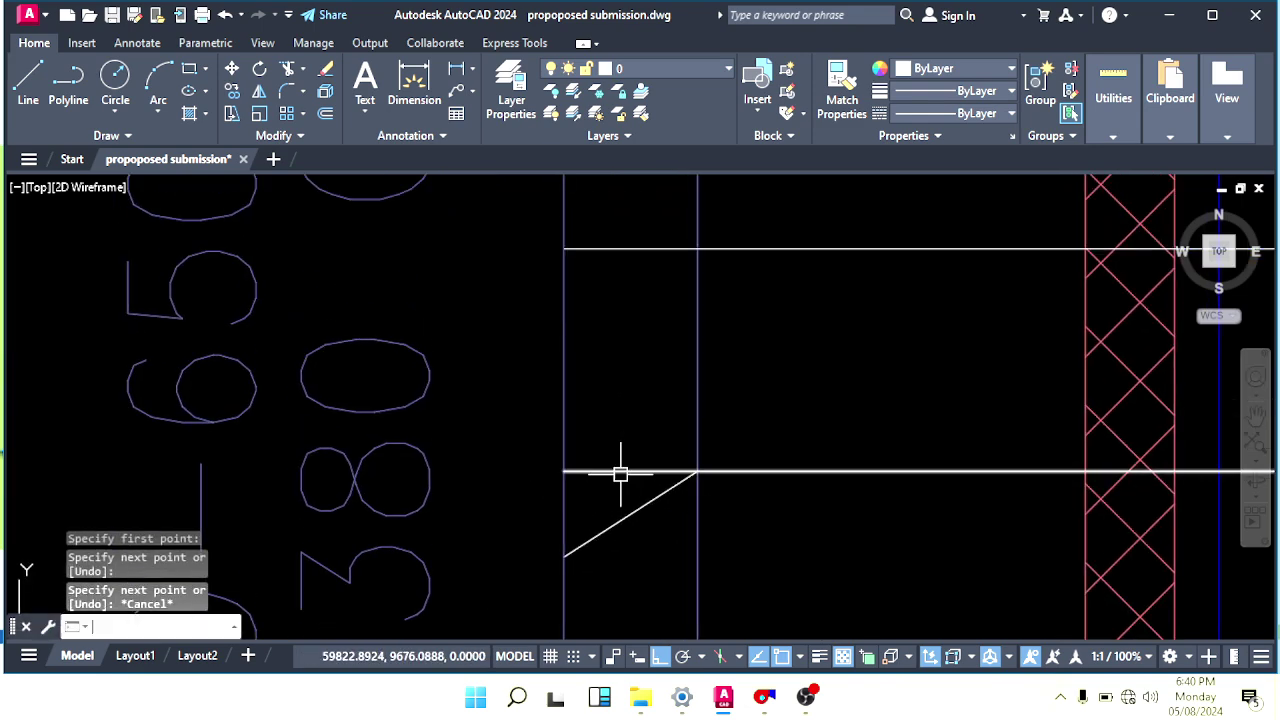
text(tr)
key(Return)
click(628, 470)
click(672, 580)
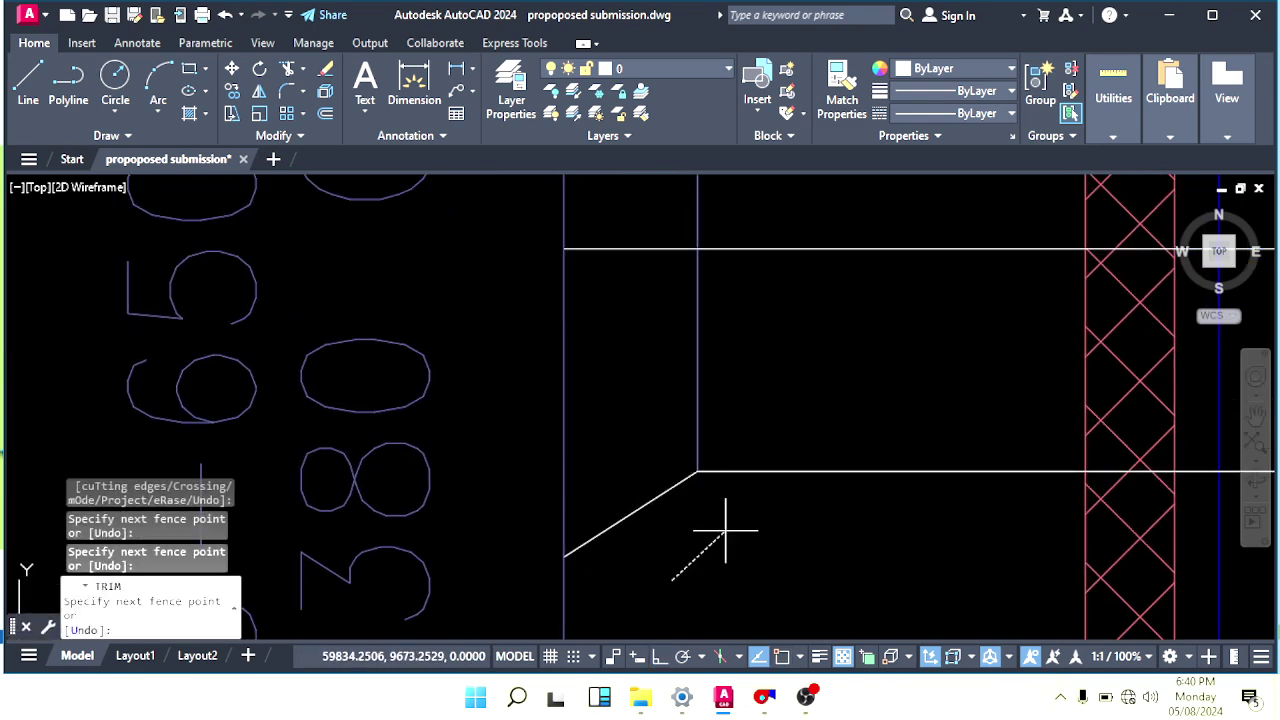
click(727, 529)
middle_drag(727, 304, 754, 469)
click(764, 333)
click(704, 358)
key(Escape)
Erase the leftover piece of the offset line above the branch duct.
scroll(718, 314, down, 4)
middle_drag(718, 314, 718, 421)
scroll(718, 390, up, 2)
click(742, 287)
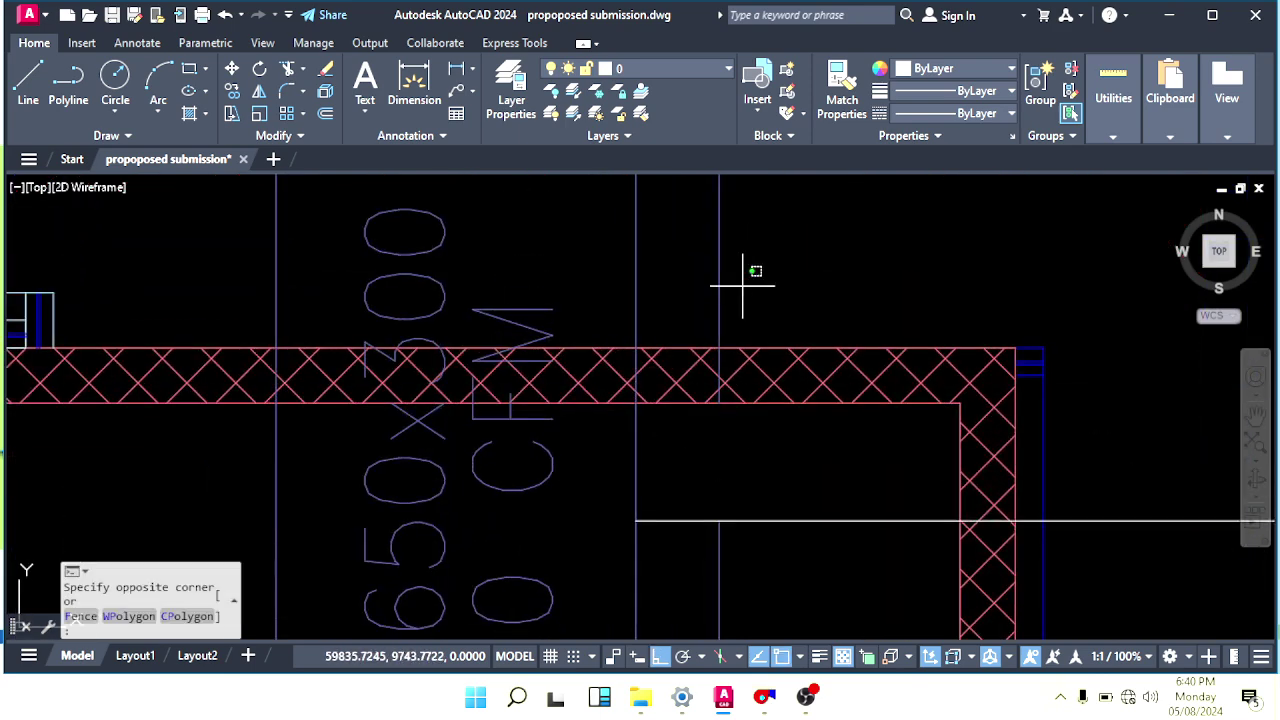
scroll(650, 295, down, 4)
Match the supply duct edge's properties onto the takeoff, the horizontal branch duct lines and the elbow.
text(MA)
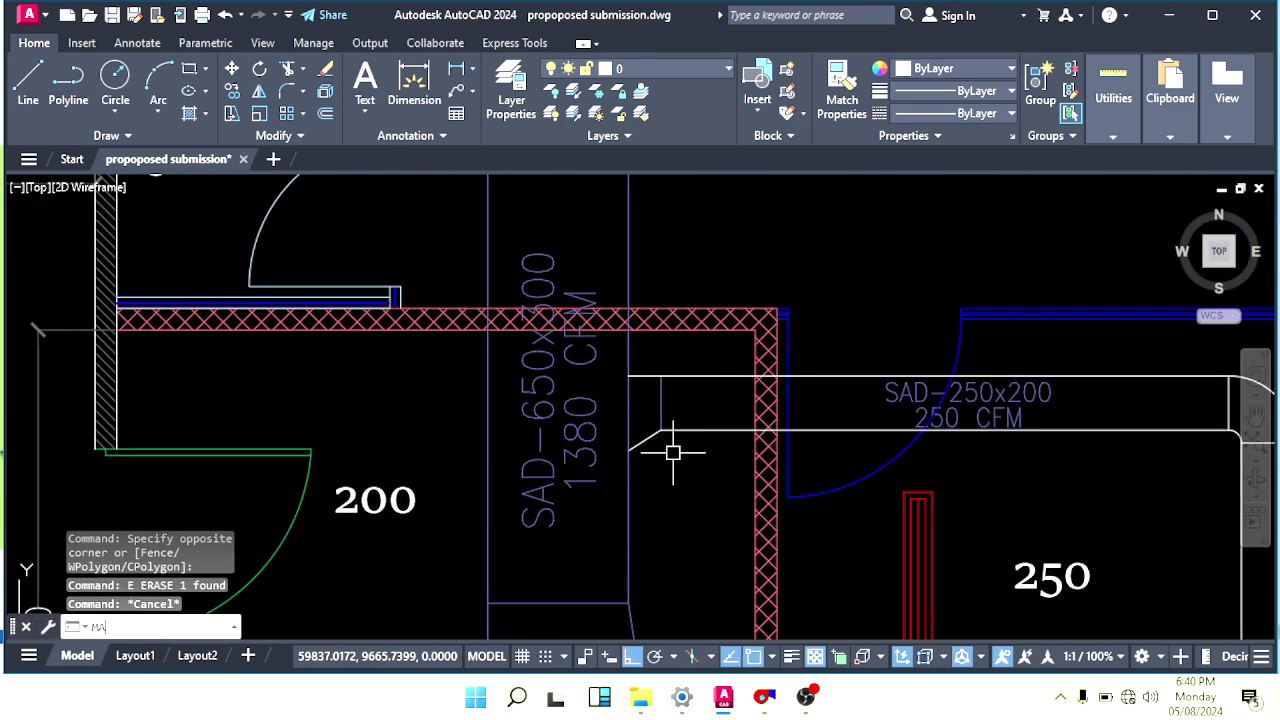
click(628, 499)
middle_drag(660, 465, 660, 503)
click(697, 497)
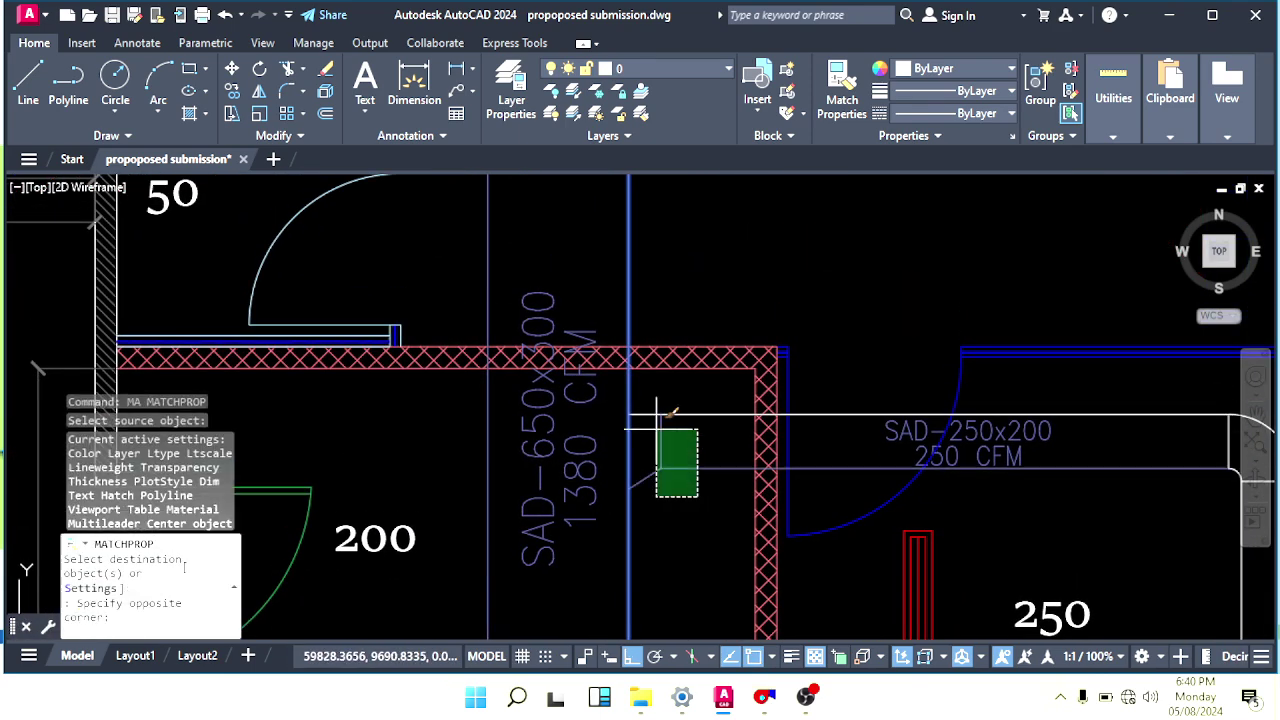
click(660, 420)
scroll(700, 422, down, 2)
middle_drag(1057, 451, 728, 418)
scroll(800, 390, up, 2)
click(756, 338)
click(604, 480)
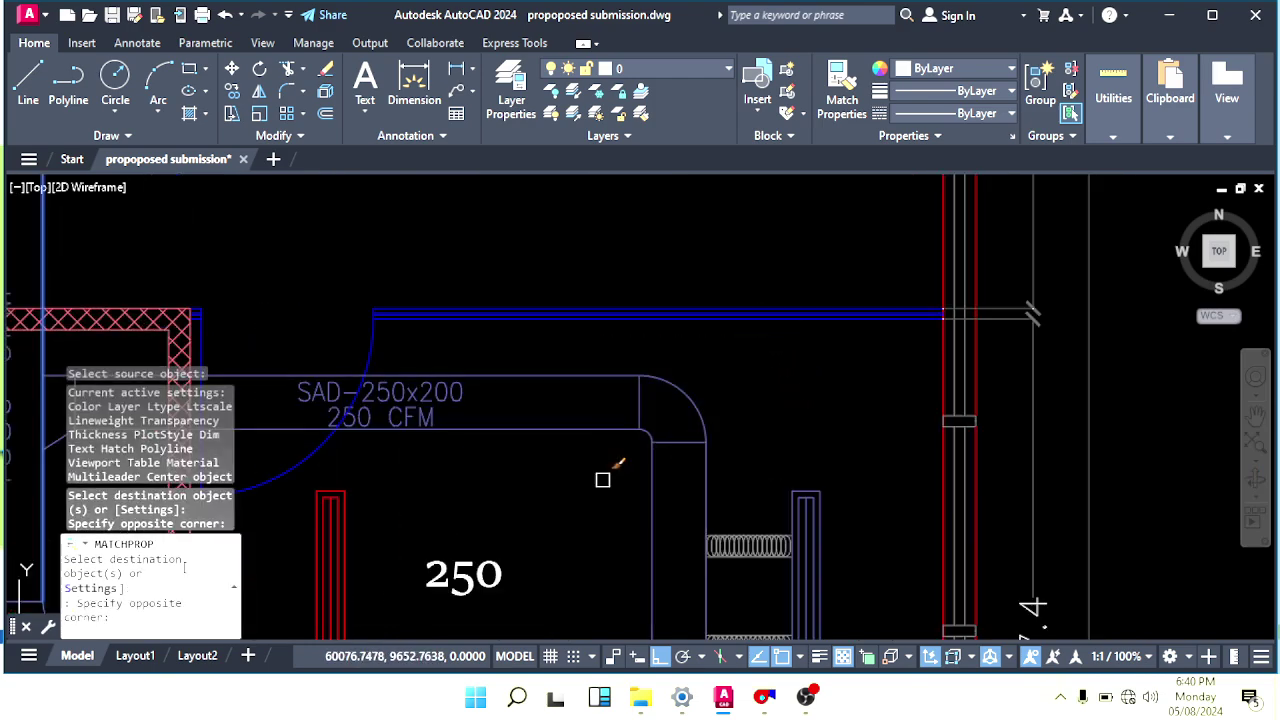
Match the supply duct edge's properties onto the lower end of the vertical branch duct.
scroll(648, 540, down, 2)
middle_drag(649, 545, 695, 290)
scroll(715, 460, up, 4)
click(732, 461)
click(686, 372)
key(Escape)
Copy the SAD-250x200 and 250 CFM labels from the horizontal branch duct to the space below it.
scroll(594, 328, down, 4)
middle_drag(594, 328, 758, 629)
scroll(648, 437, up, 2)
scroll(645, 440, up, 2)
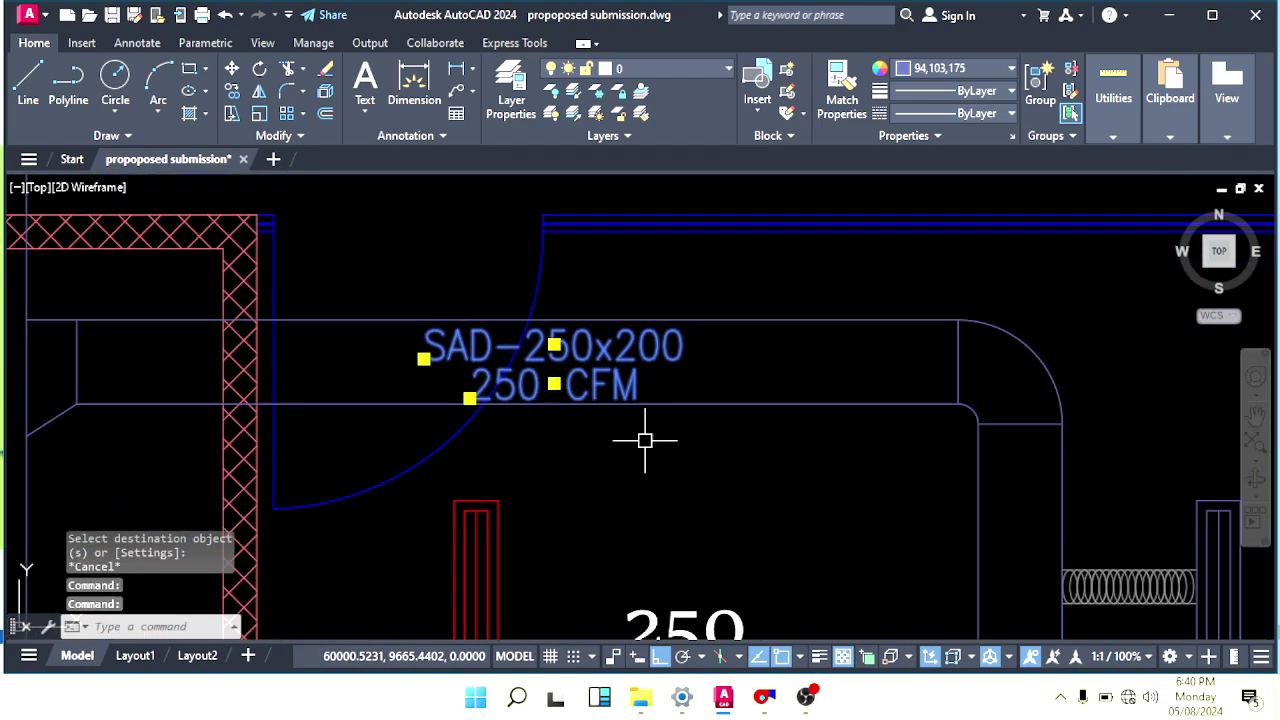
key(Return)
click(731, 448)
middle_drag(731, 482, 754, 392)
click(848, 534)
key(Escape)
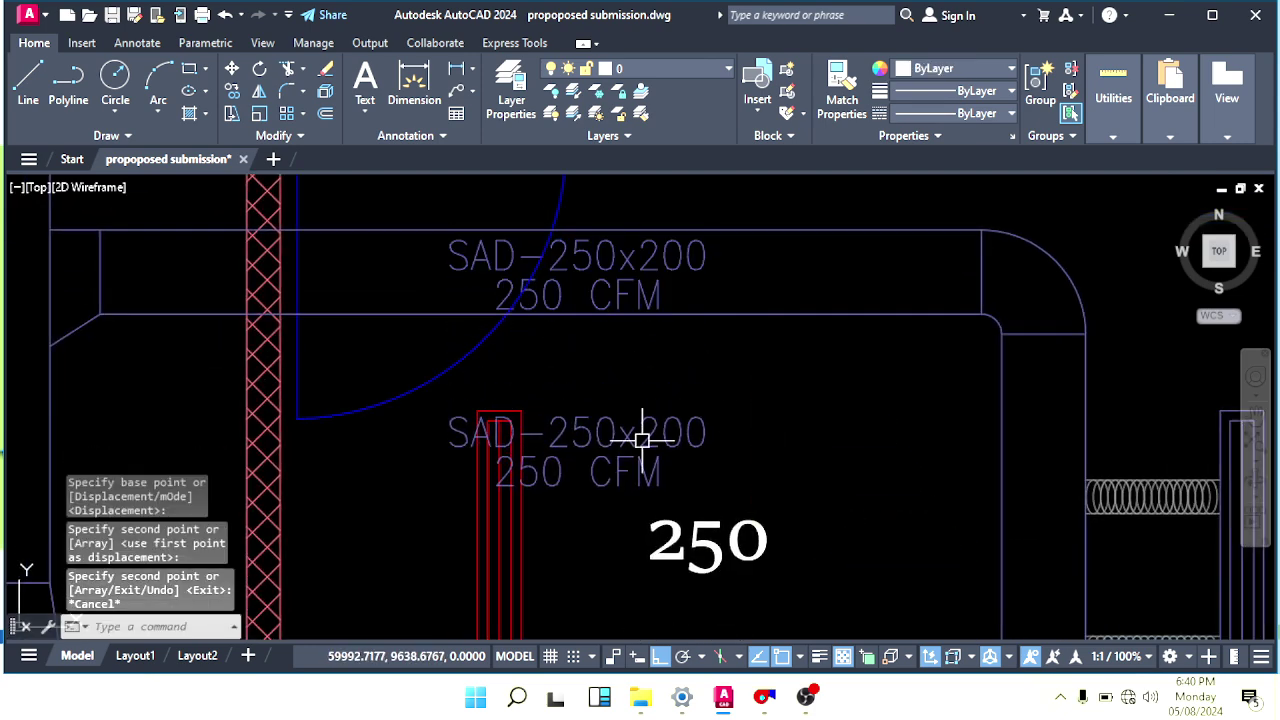
Rotate the copied size and airflow labels 270° so they read downward.
key(Escape)
click(641, 405)
click(598, 511)
middle_drag(598, 511, 642, 467)
text(RO)
key(Return)
click(645, 478)
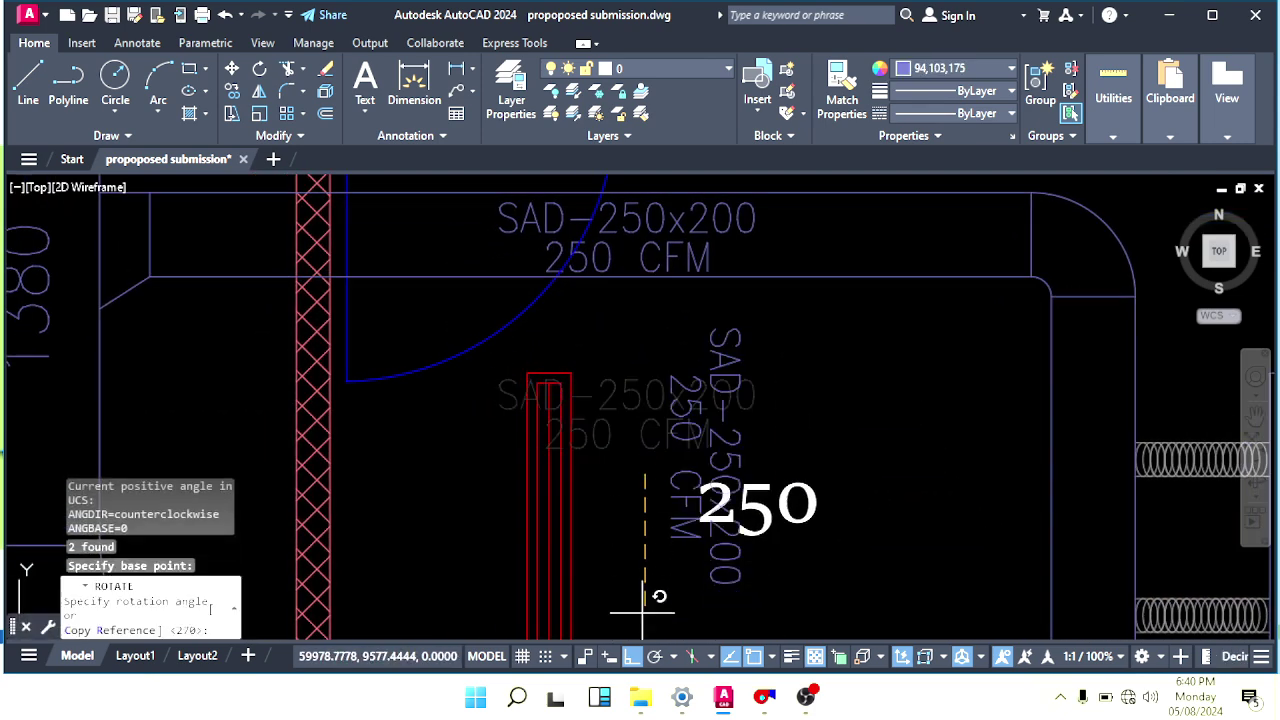
Move the rotated labels horizontally into the vertical branch duct.
click(698, 410)
middle_drag(704, 413, 544, 459)
text(m)
key(Return)
click(667, 393)
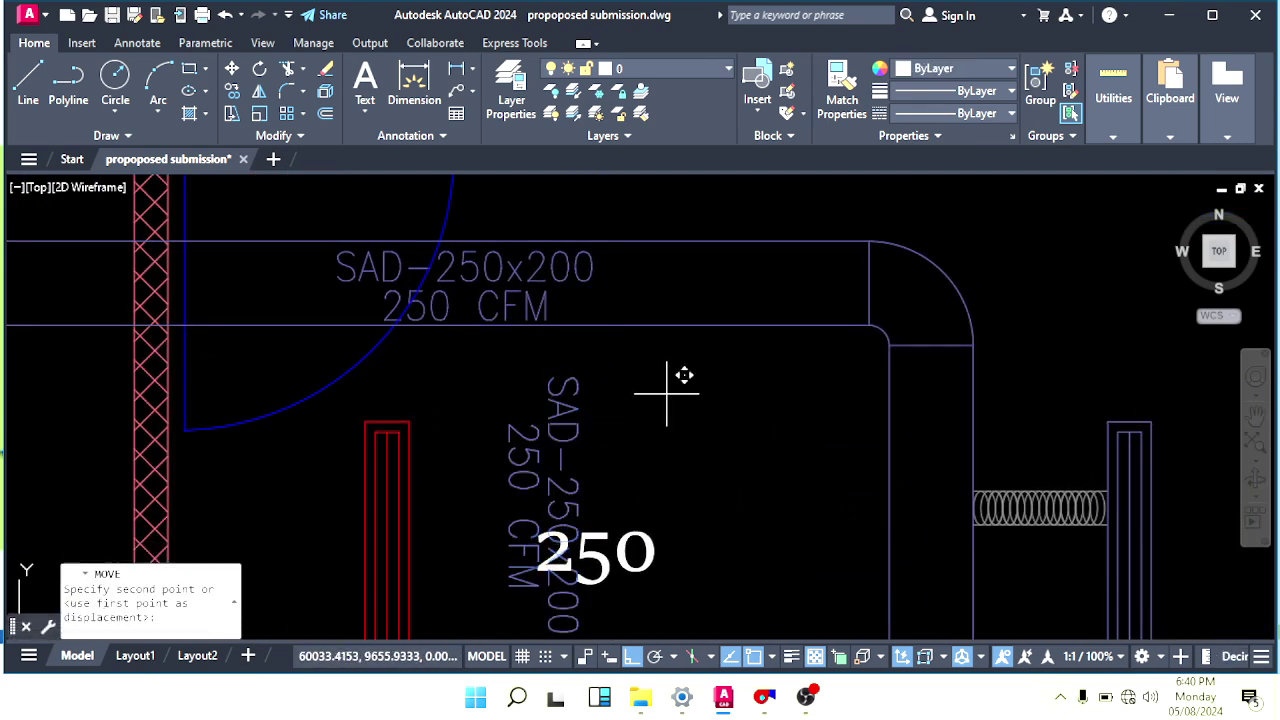
middle_drag(985, 345, 591, 422)
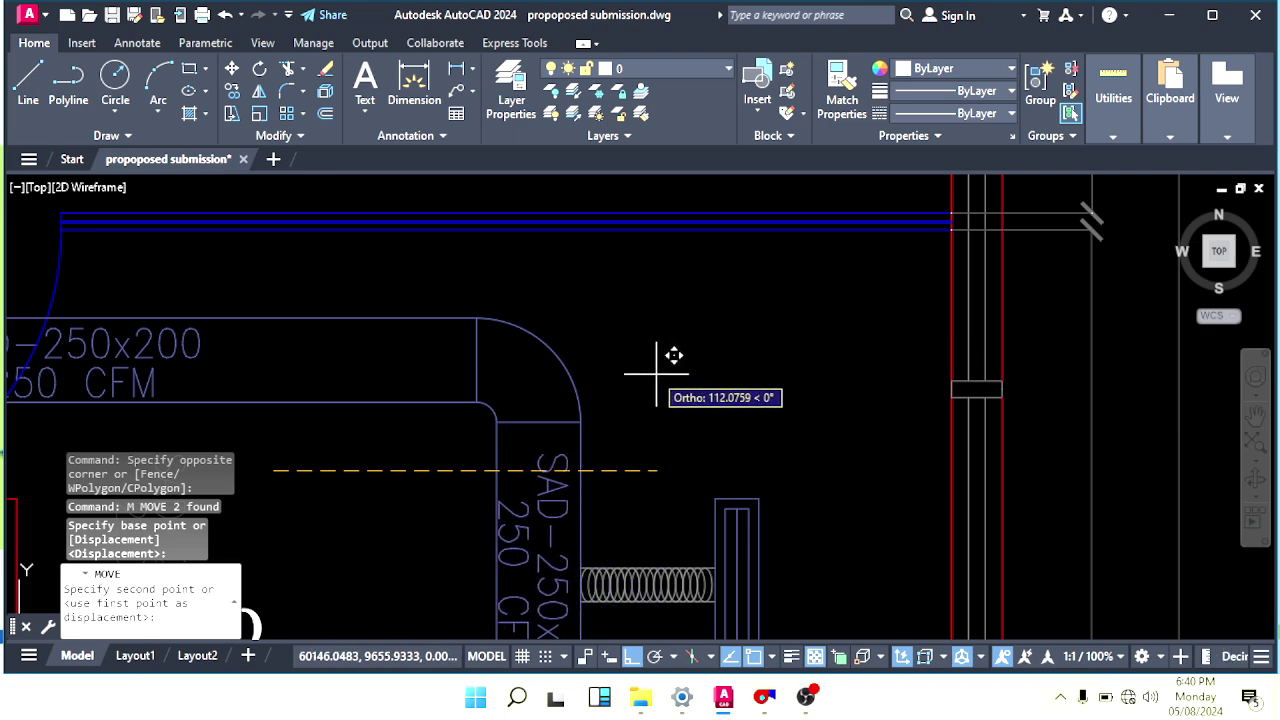
key(Escape)
middle_drag(548, 506, 618, 413)
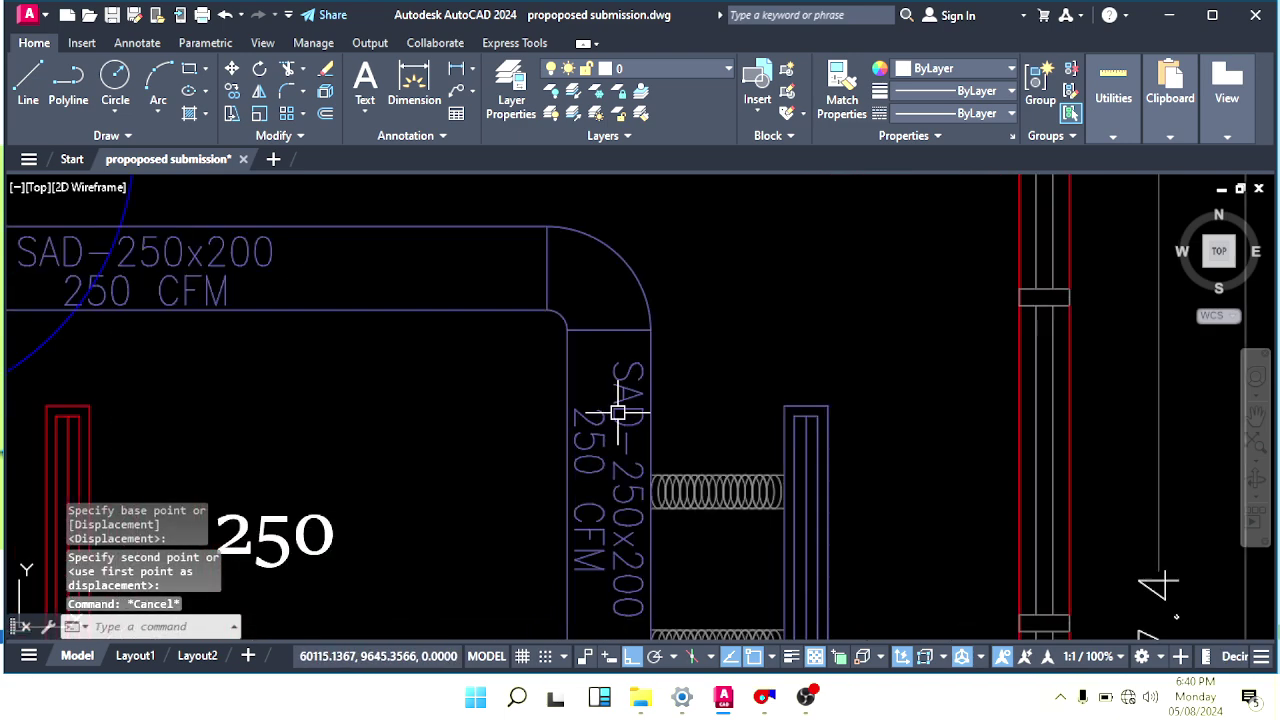
Move the rotated labels farther down inside the vertical branch duct, away from the elbow.
click(592, 449)
scroll(612, 458, down, 2)
text(m)
key(Return)
mouse_move(612, 481)
middle_down()
mouse_move(625, 359)
mouse_move(756, 390)
mouse_move(714, 402)
middle_up()
click(795, 328)
click(793, 390)
key(Escape)
key(Escape)
Copy the horizontal duct's SAD-250x200 label straight down into the open space above the OFFICE-2 name.
scroll(756, 390, down, 4)
scroll(704, 426, up, 3)
scroll(675, 485, down, 2)
scroll(719, 376, up, 4)
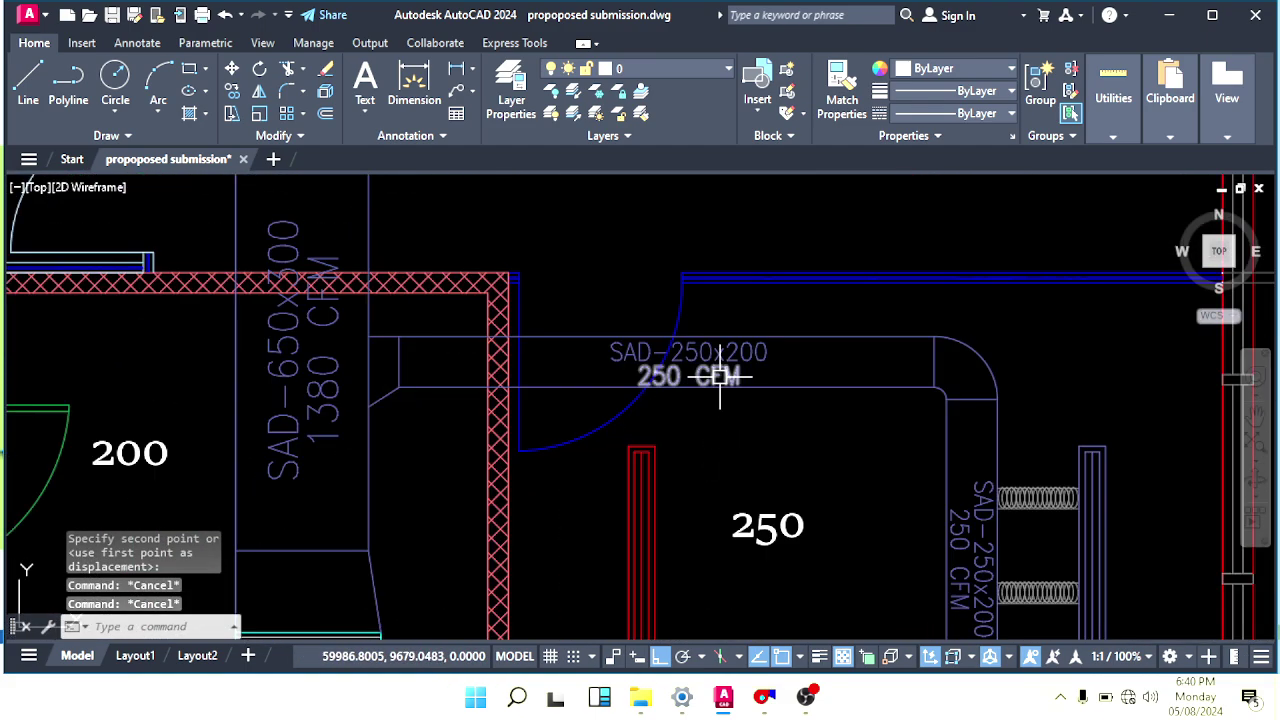
middle_drag(702, 353, 676, 338)
text(c)
click(662, 360)
middle_drag(720, 513, 688, 360)
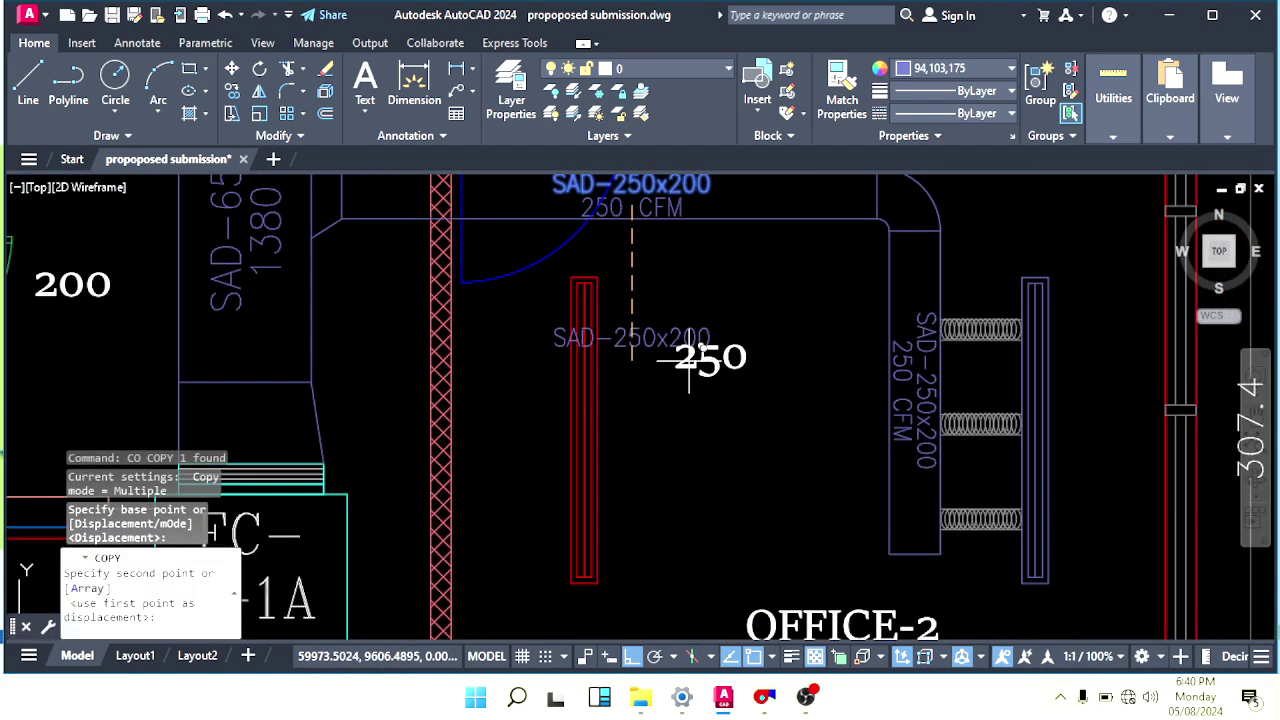
scroll(773, 545, up, 2)
click(631, 657)
key(Escape)
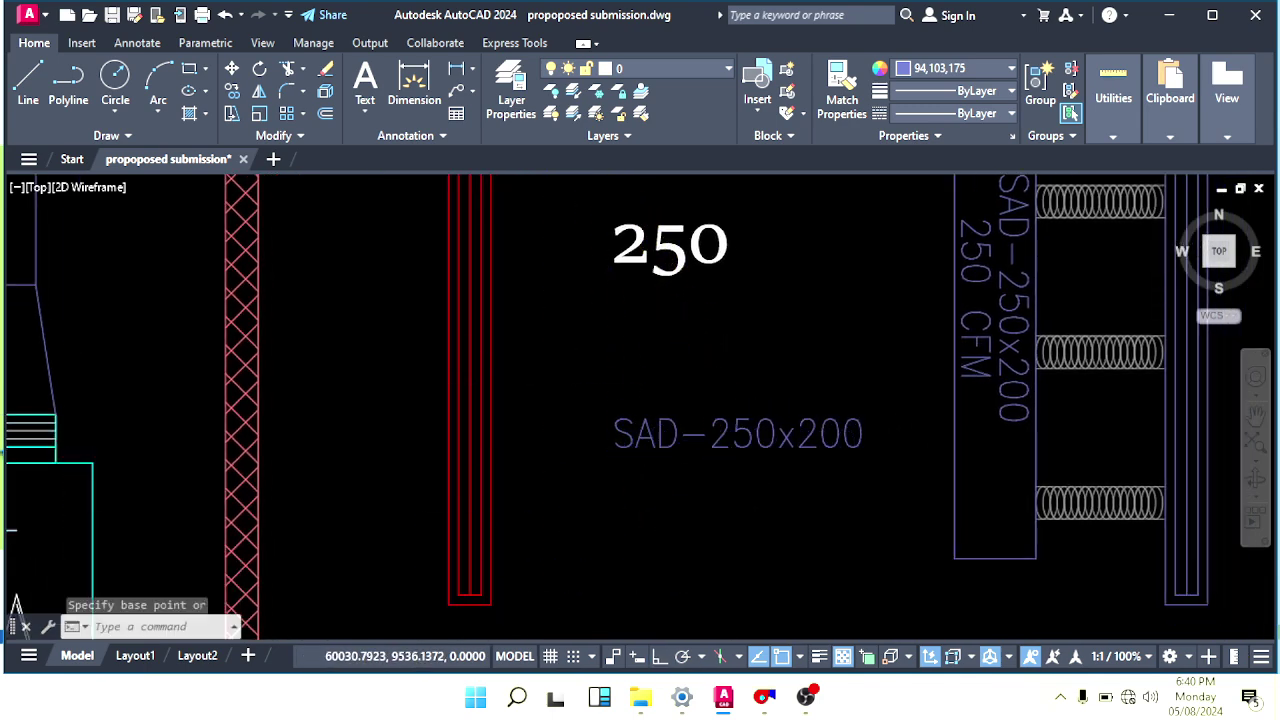
Change the copied label's text to 1nos-SLD/RLD.
scroll(690, 465, down, 2)
double_click(718, 456)
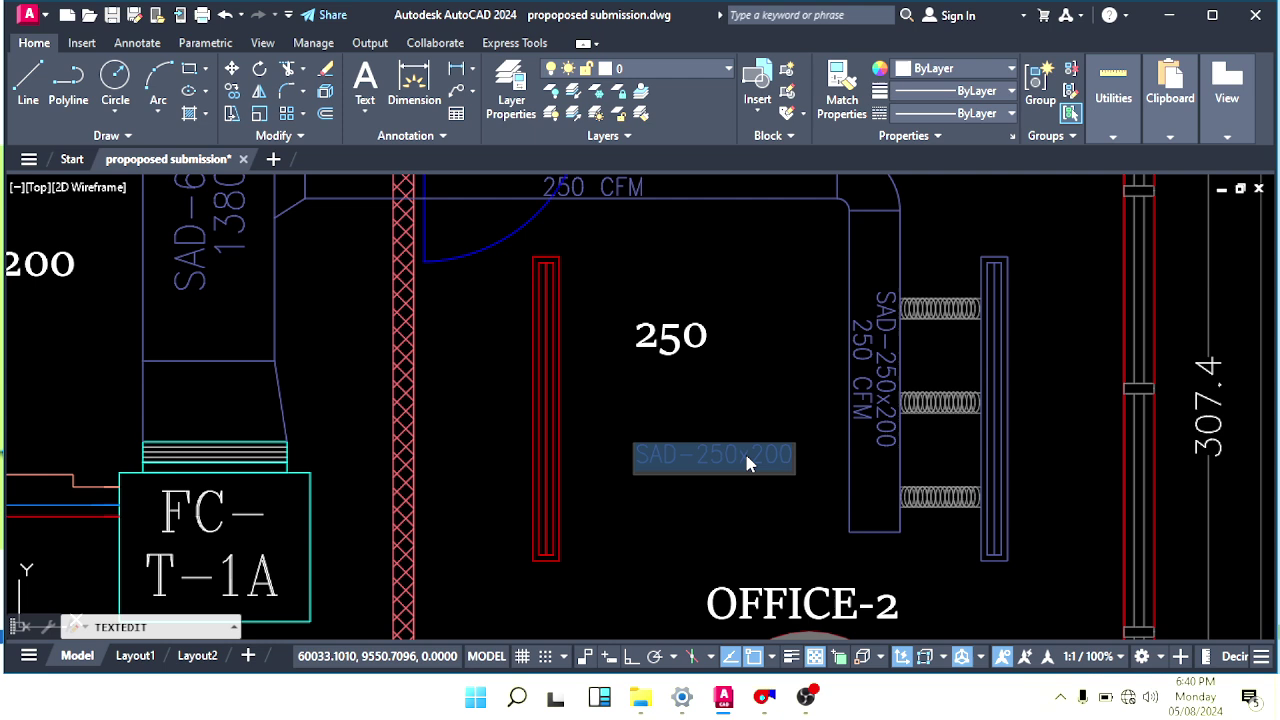
text(1)
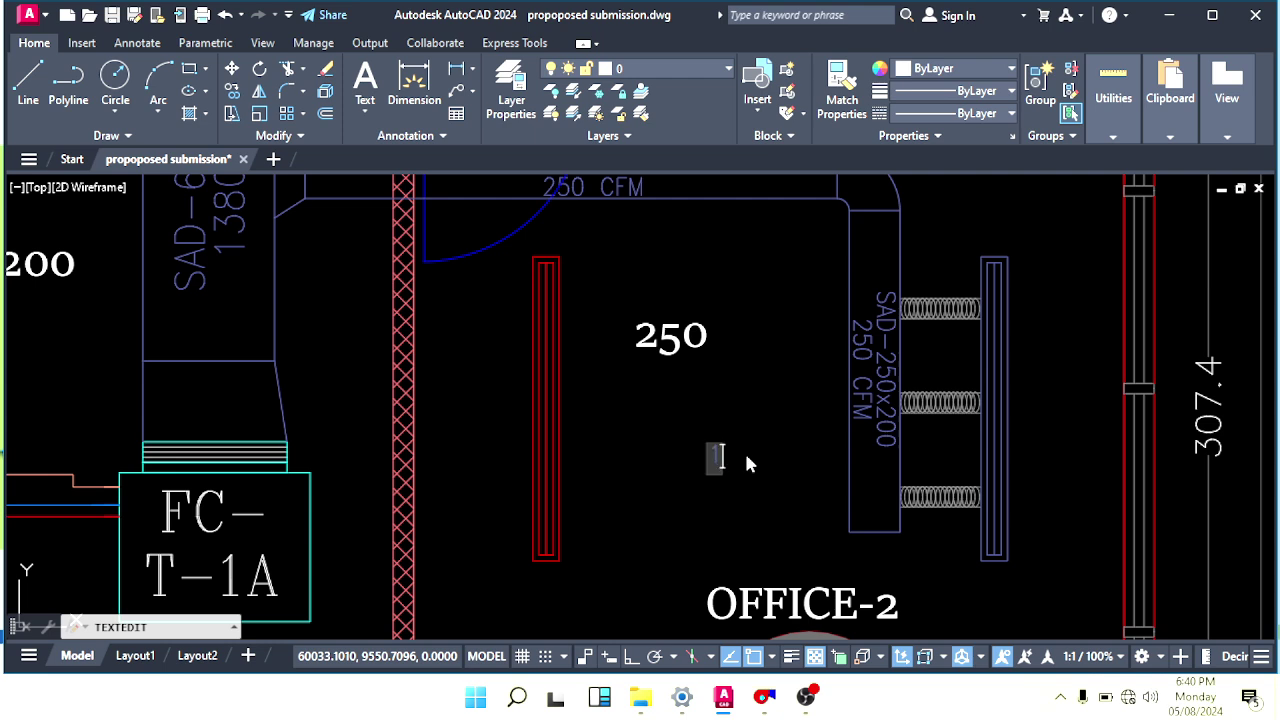
text(nos)
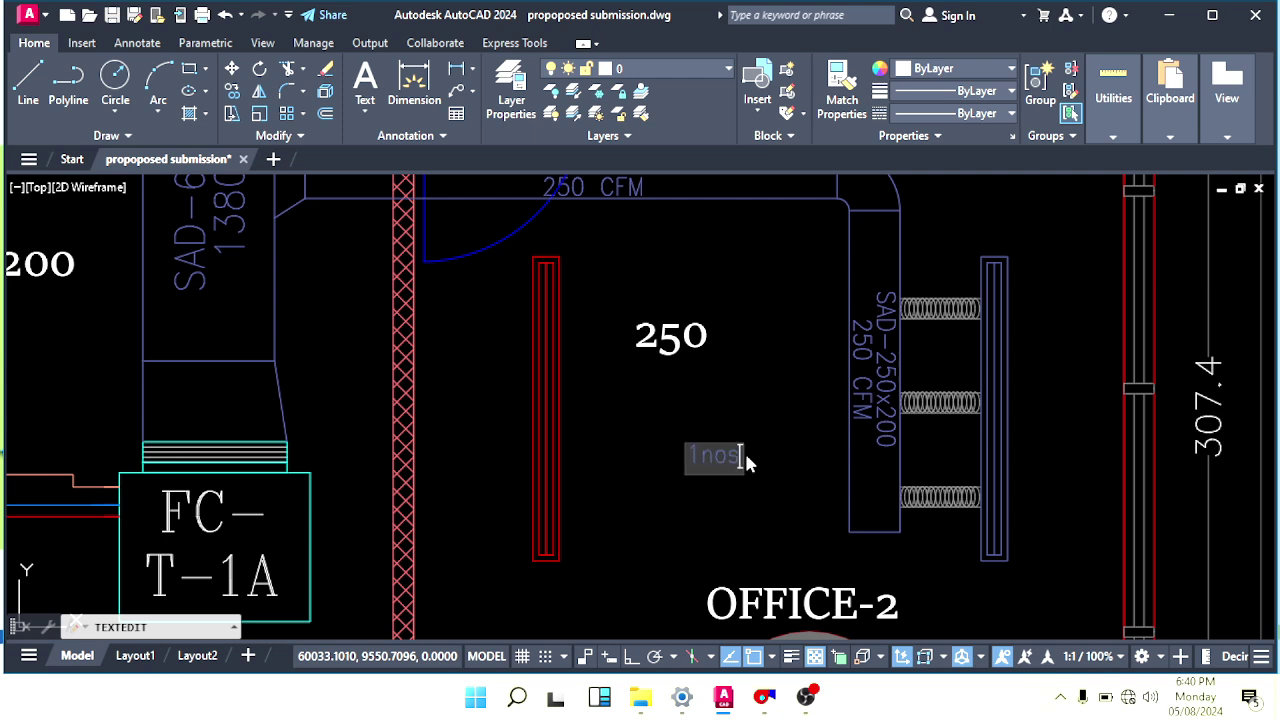
text(-SLD/RLD)
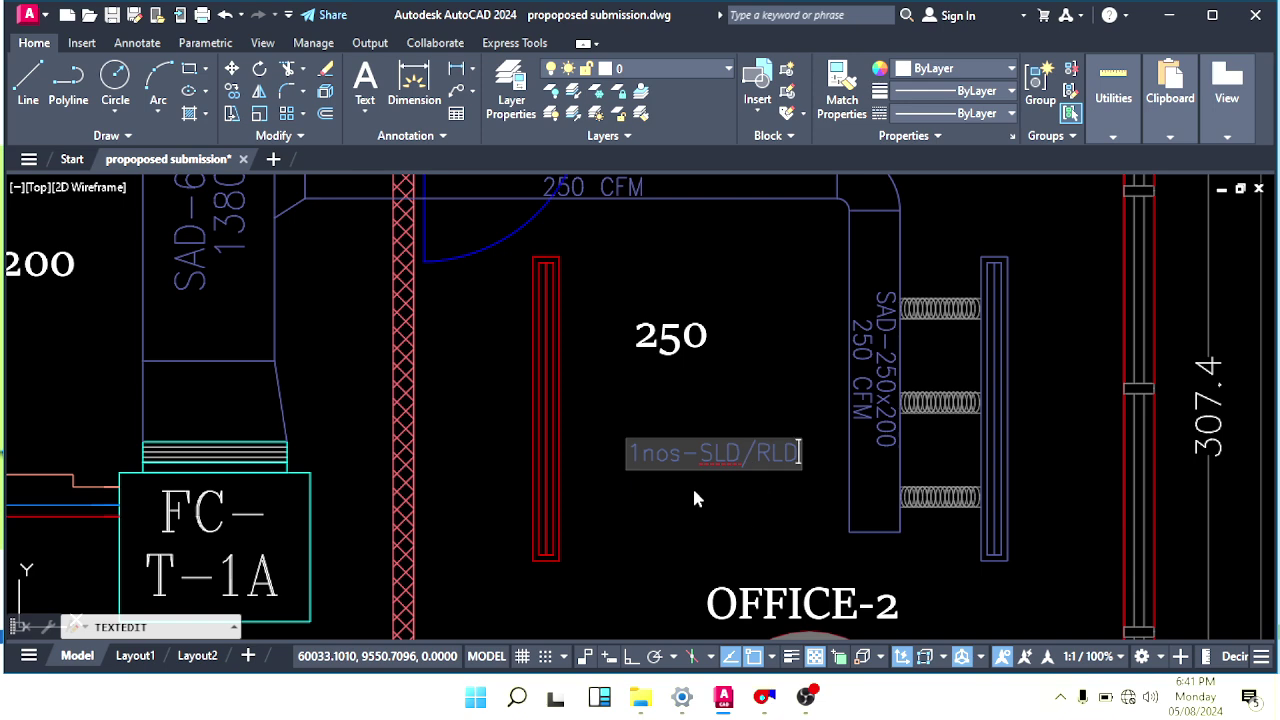
key(Escape)
key(Escape)
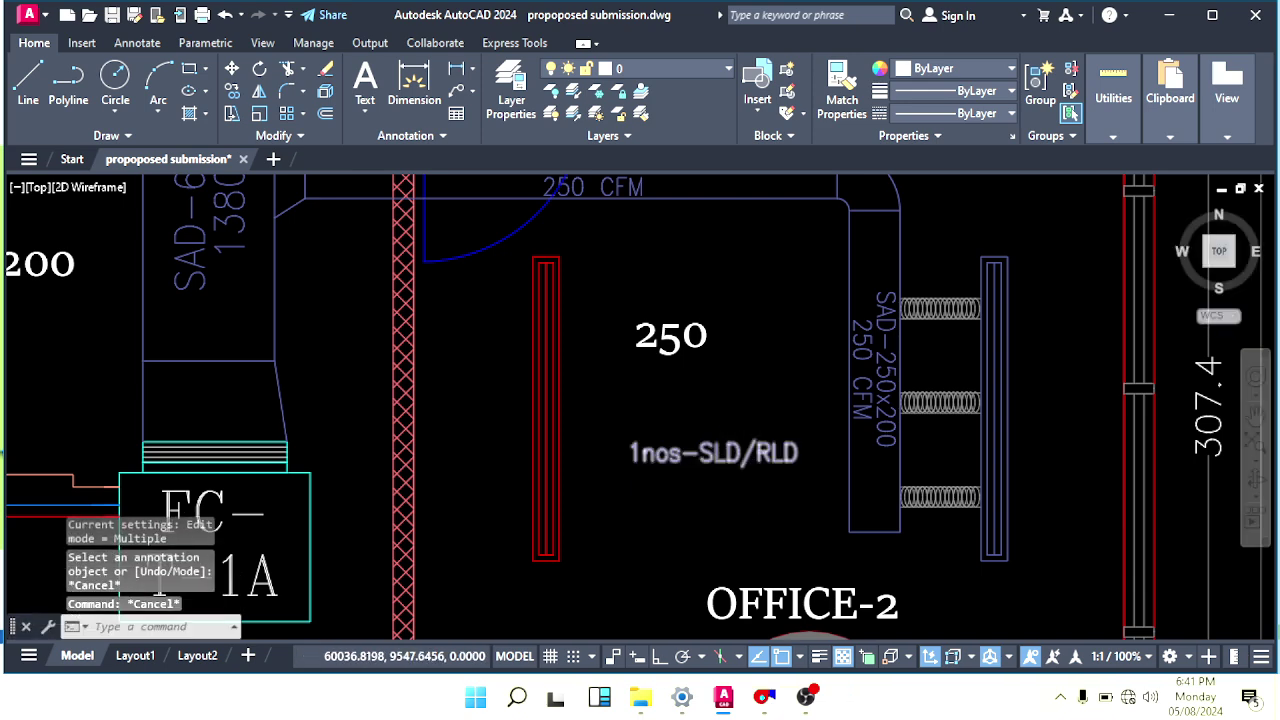
Change the diffuser label's text to 1nos-SSLD/RLD.
scroll(714, 451, up, 5)
scroll(675, 430, down, 5)
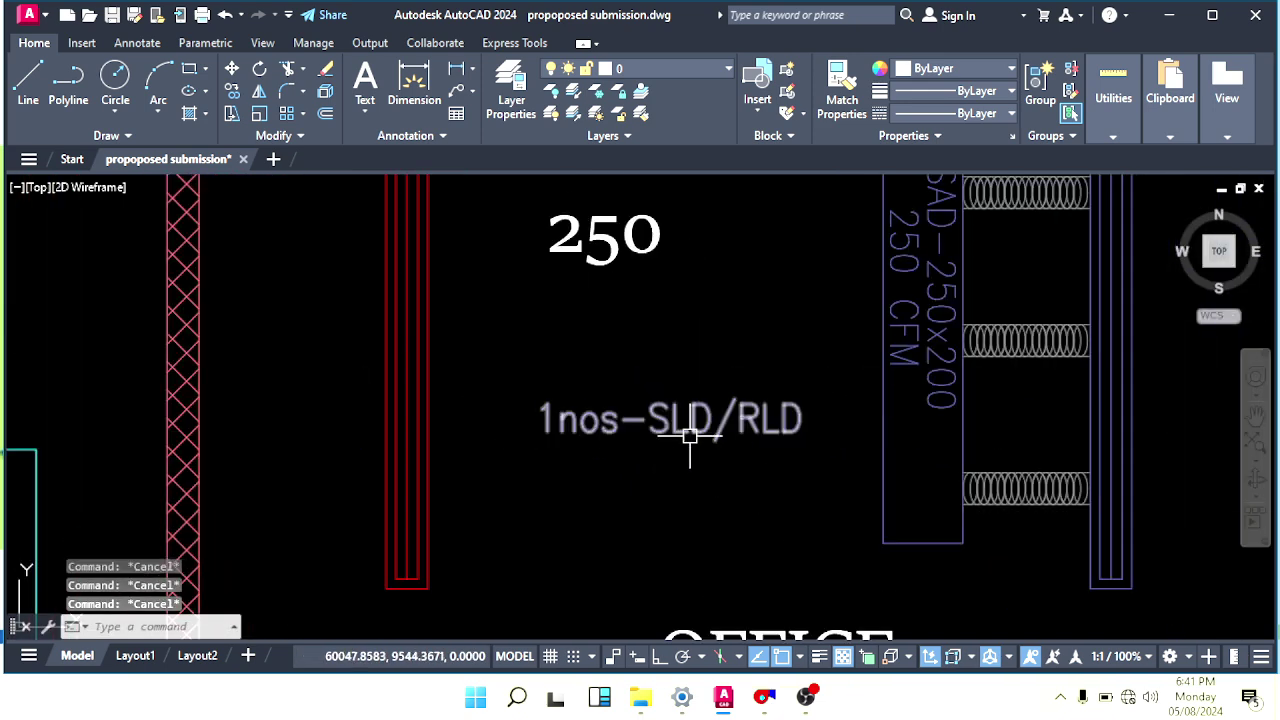
click(669, 417)
scroll(669, 417, up, 5)
key(Escape)
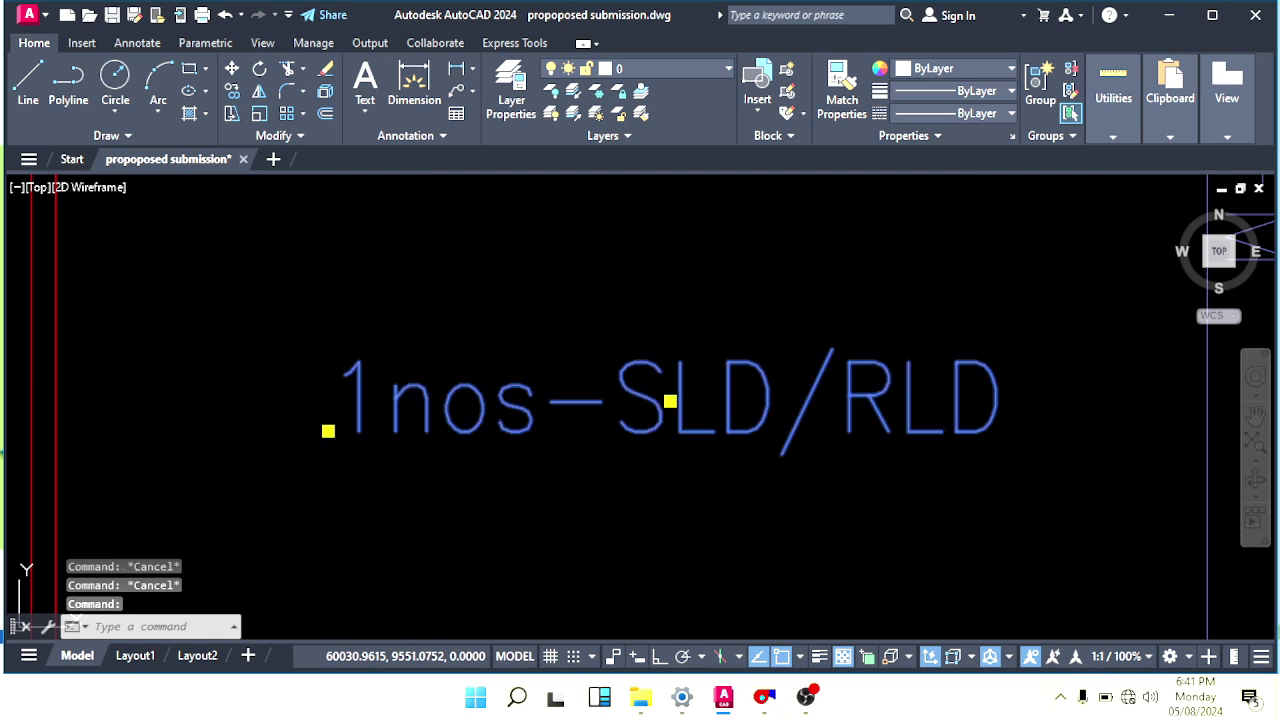
double_click(665, 410)
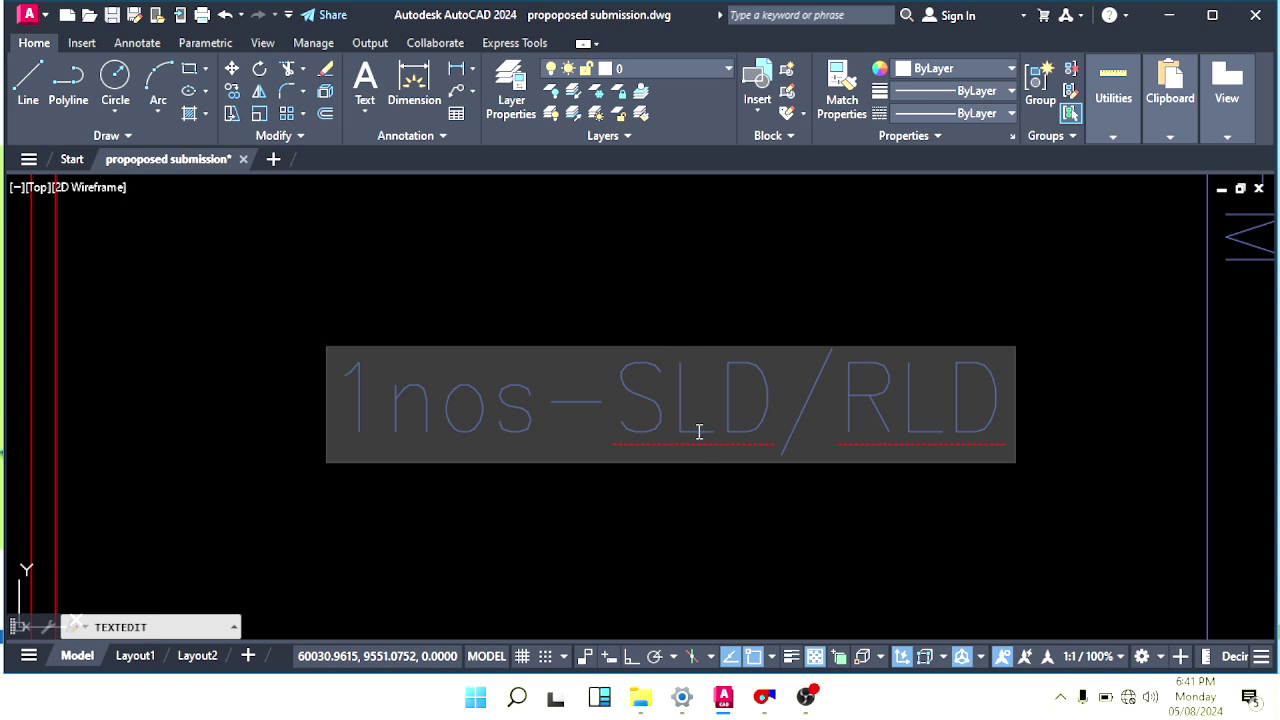
text(S)
click(751, 520)
key(Escape)
scroll(683, 451, down, 2)
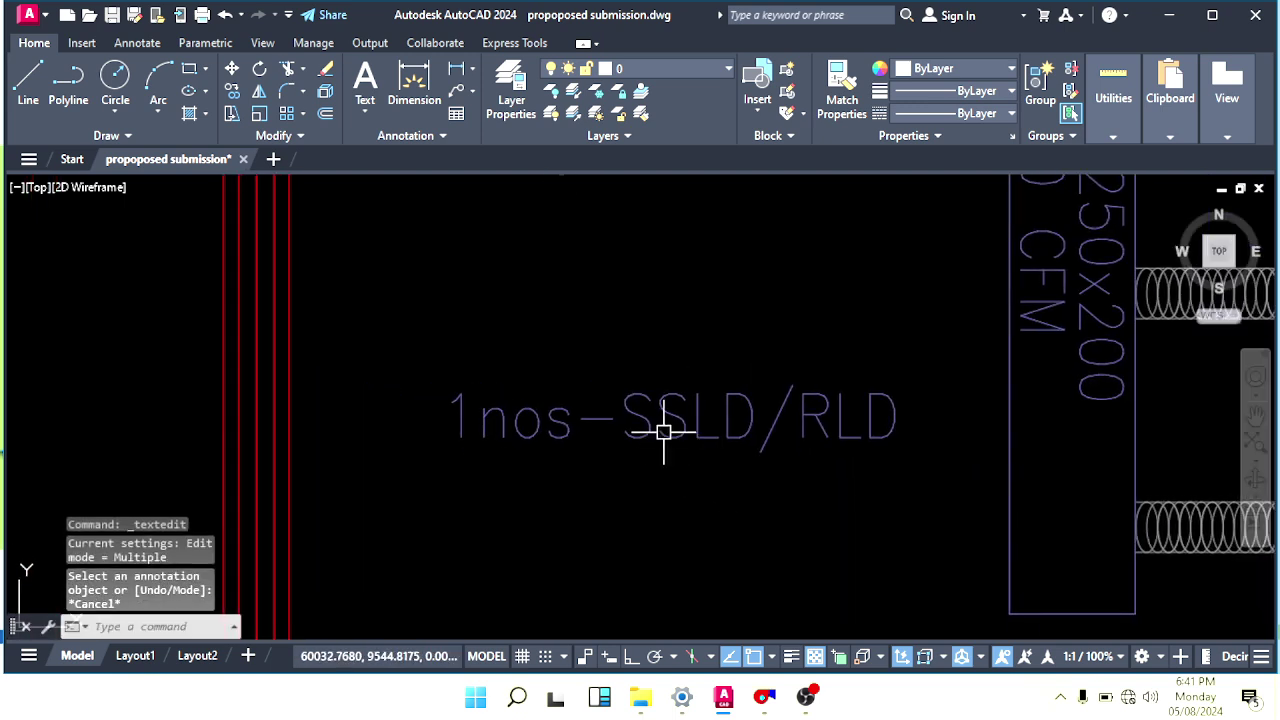
Remove the extra S from the diffuser label so it reads 1nos-SLD/RLD.
click(660, 403)
double_click(680, 418)
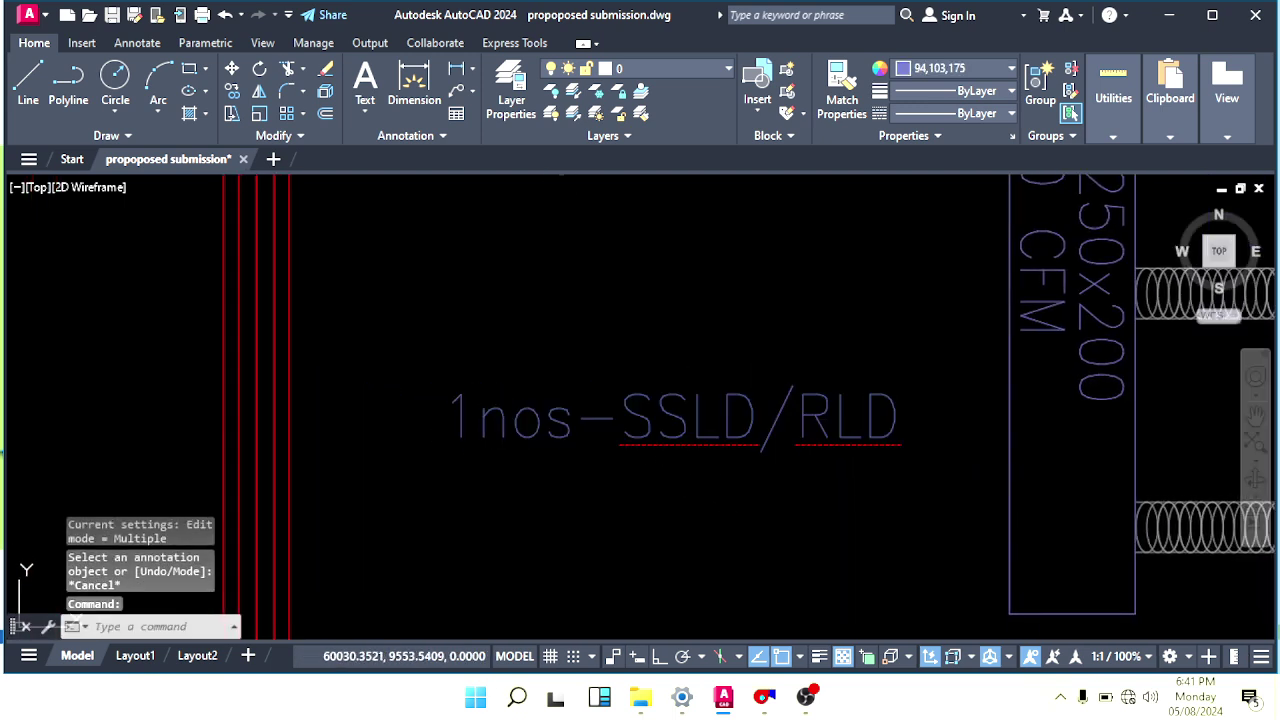
key(BackSpace)
click(688, 505)
key(Escape)
Copy the 1nos-SLD/RLD label directly below itself as a second text line.
scroll(688, 505, down, 2)
key(Escape)
click(671, 420)
middle_drag(686, 500, 646, 425)
text(co)
key(Return)
click(820, 424)
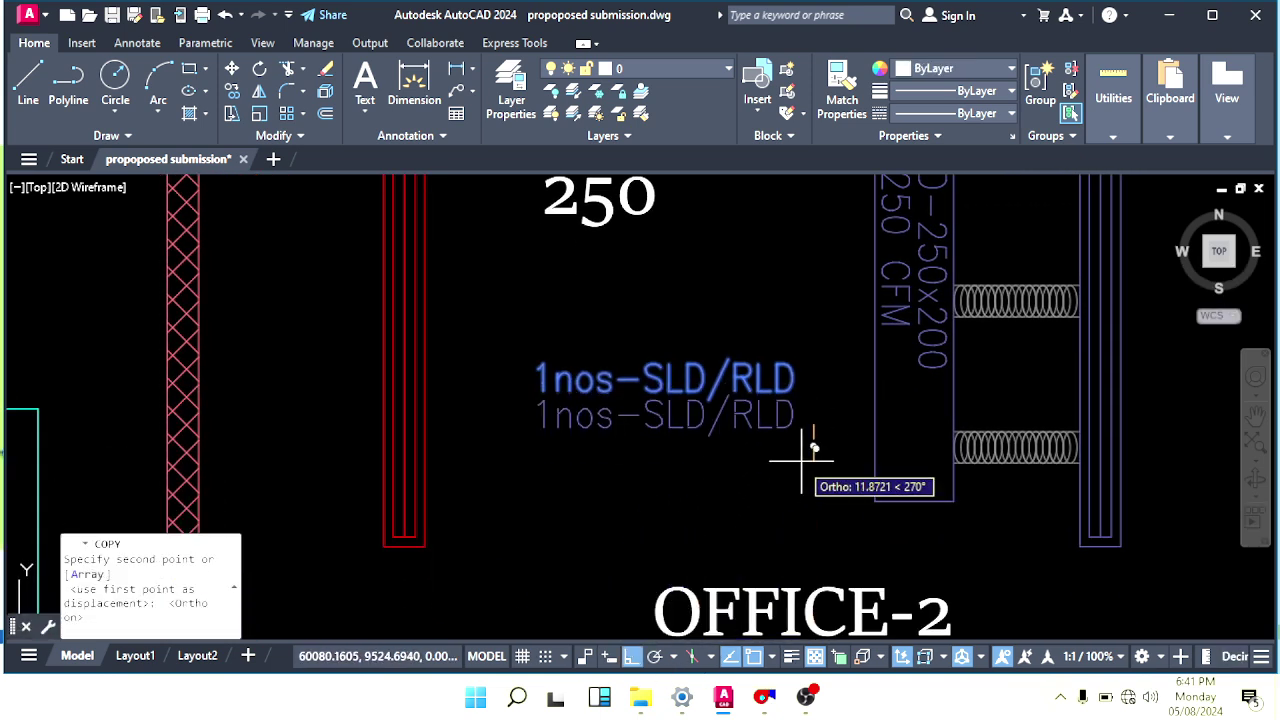
click(800, 470)
key(Escape)
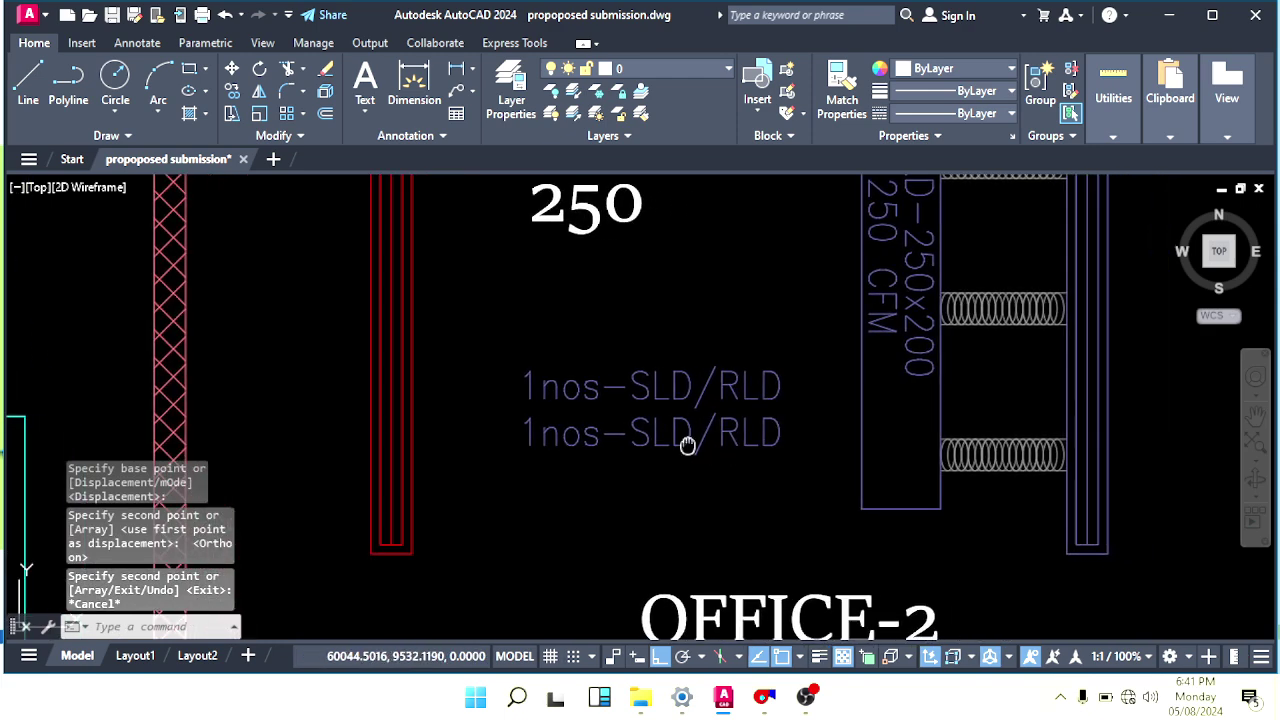
Change the second line of the diffuser label to 250 CFM.
middle_drag(687, 446, 657, 429)
click(657, 429)
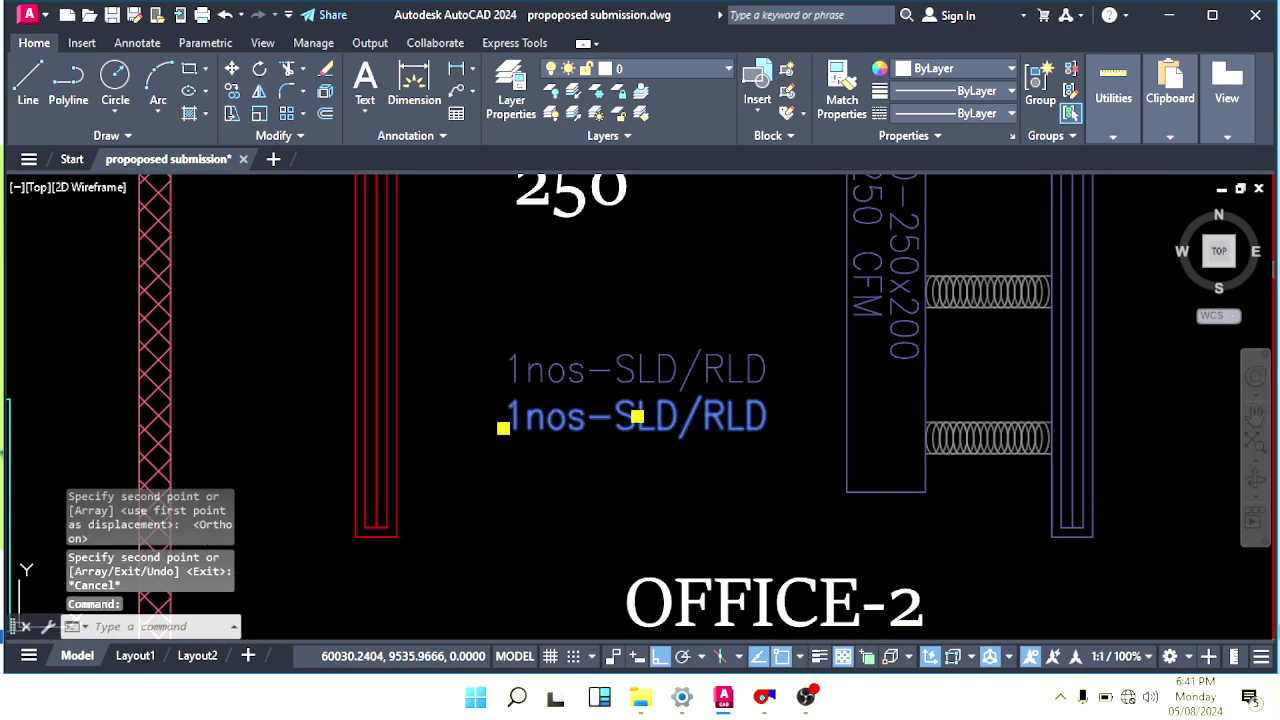
double_click(700, 440)
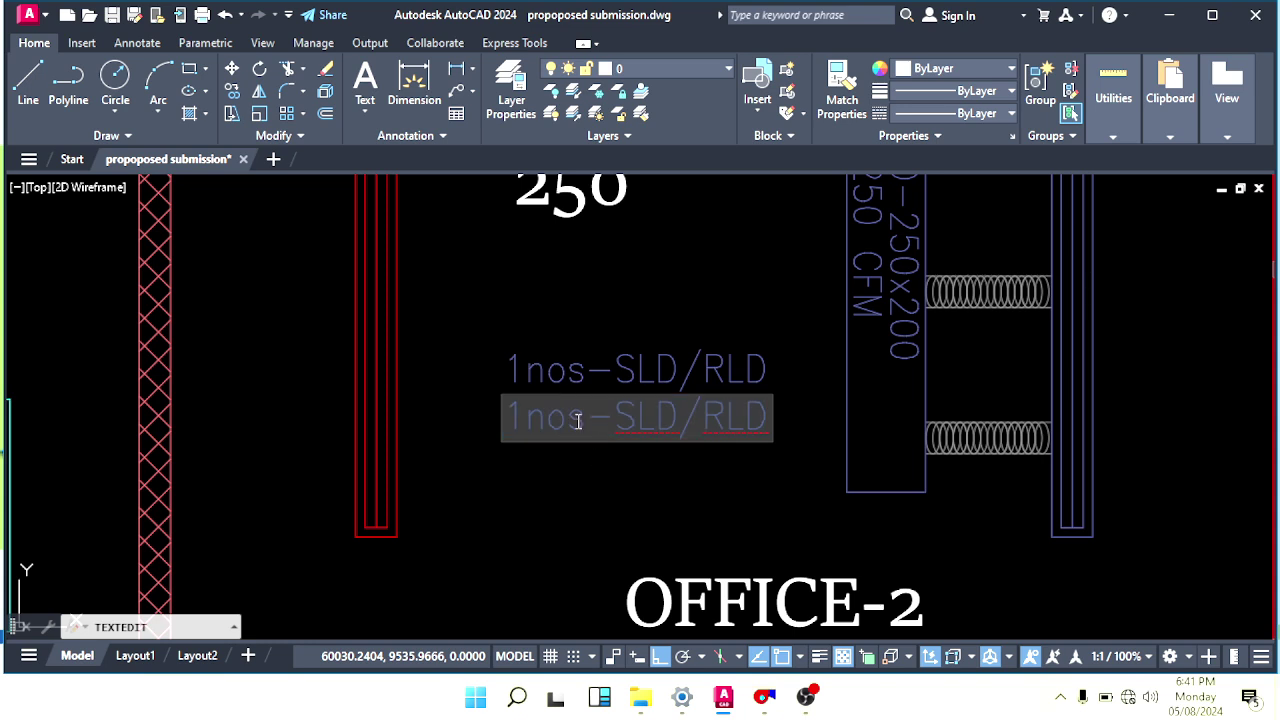
key(ctrl+a)
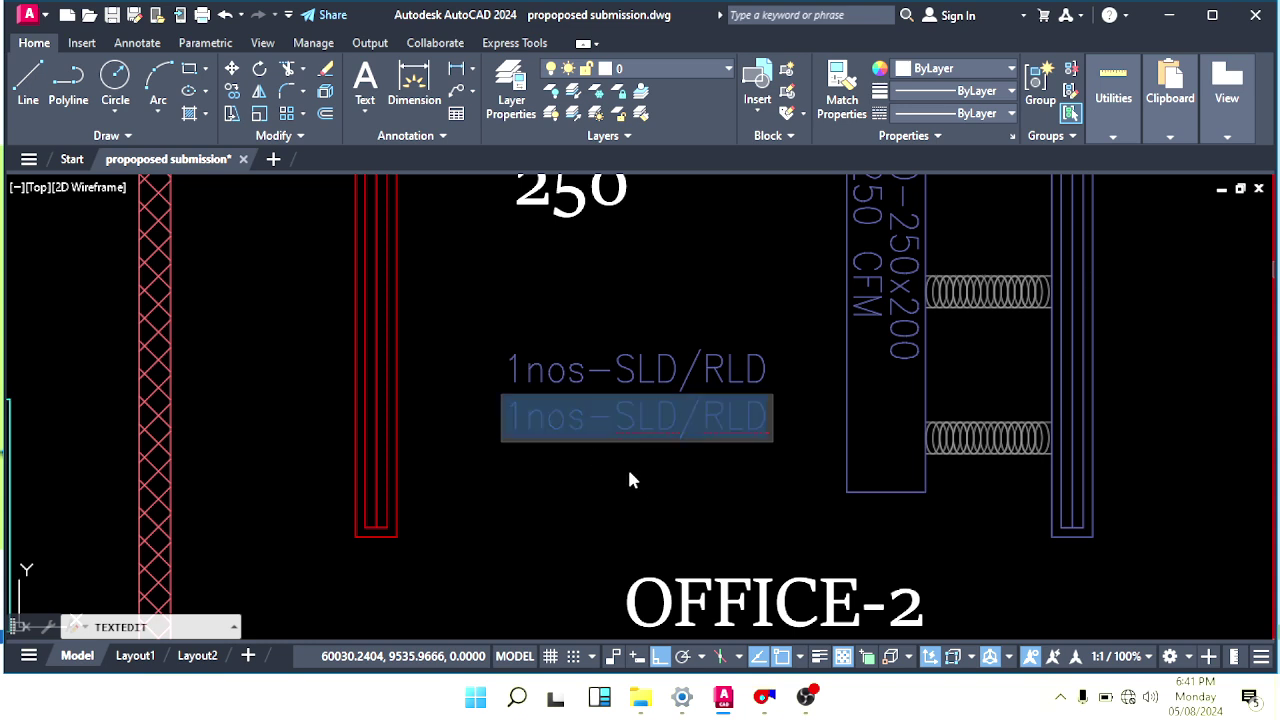
text(250)
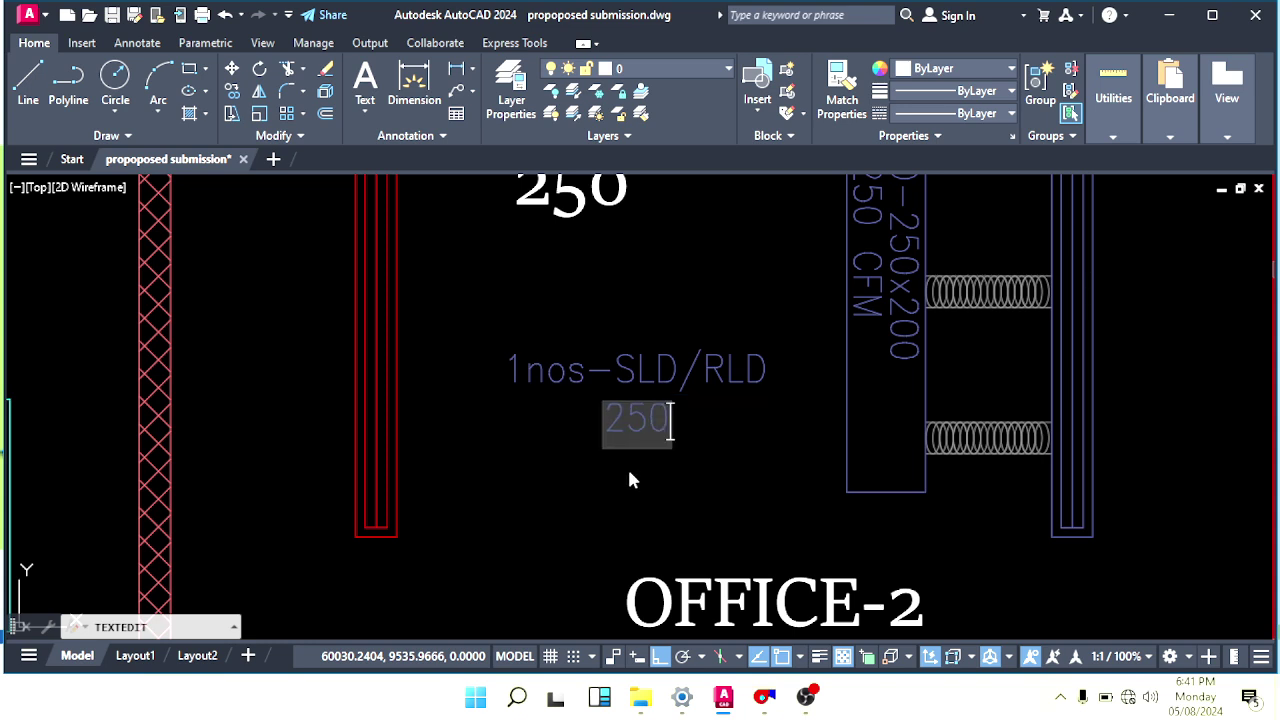
text( CFM)
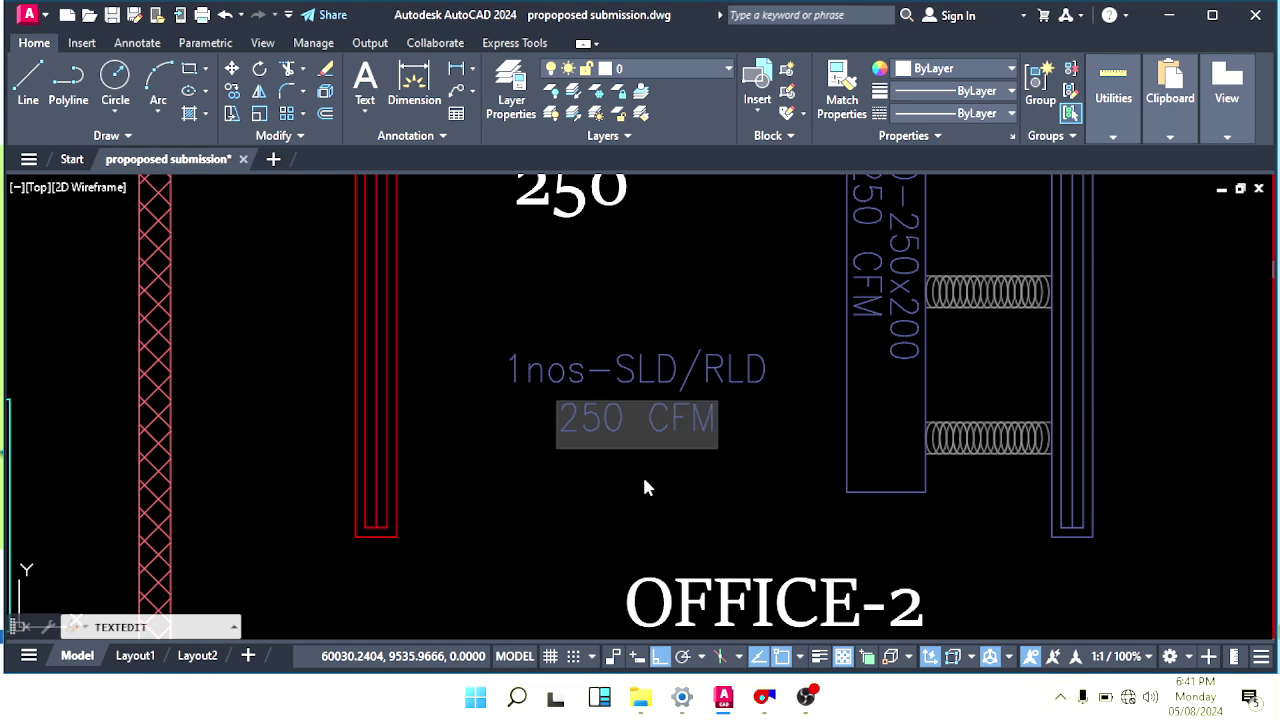
key(Return)
Copy the diffuser label's 250 CFM line directly below itself as a third text line.
click(609, 426)
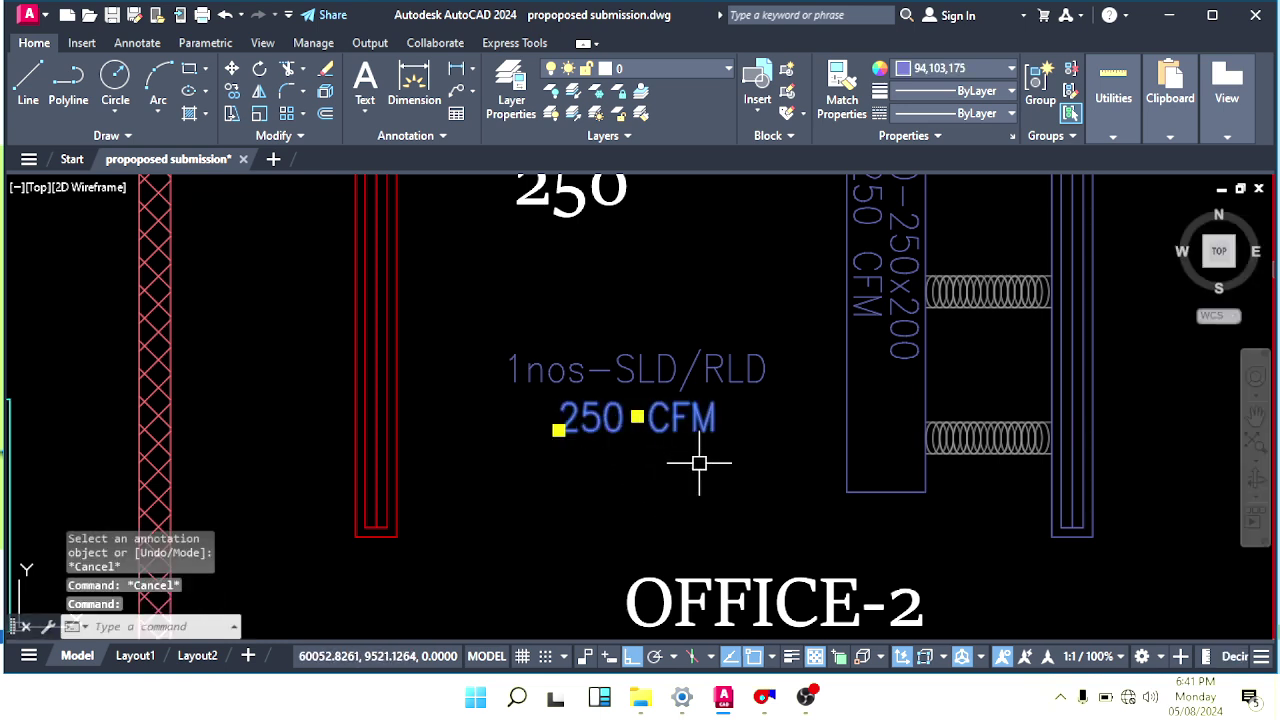
text(co)
key(Return)
click(766, 423)
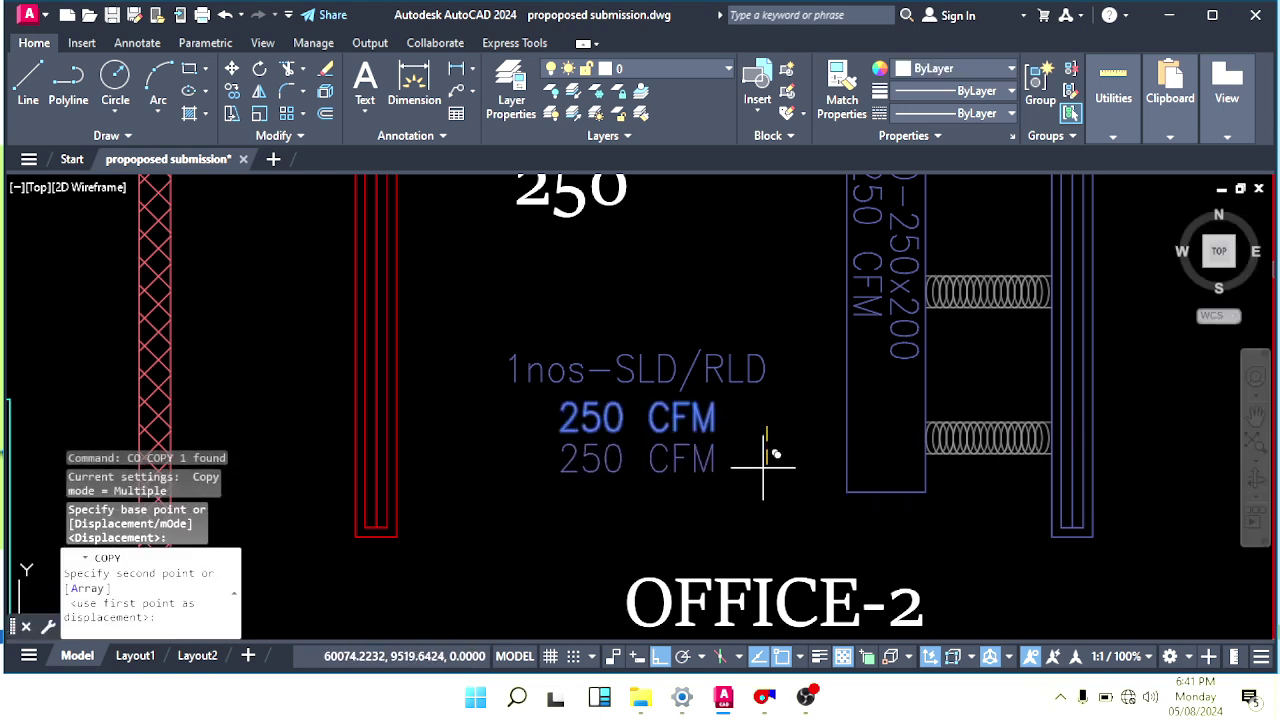
click(766, 460)
key(Escape)
Change the third line of the Office-2 diffuser label to 2#SLOTS.
double_click(601, 463)
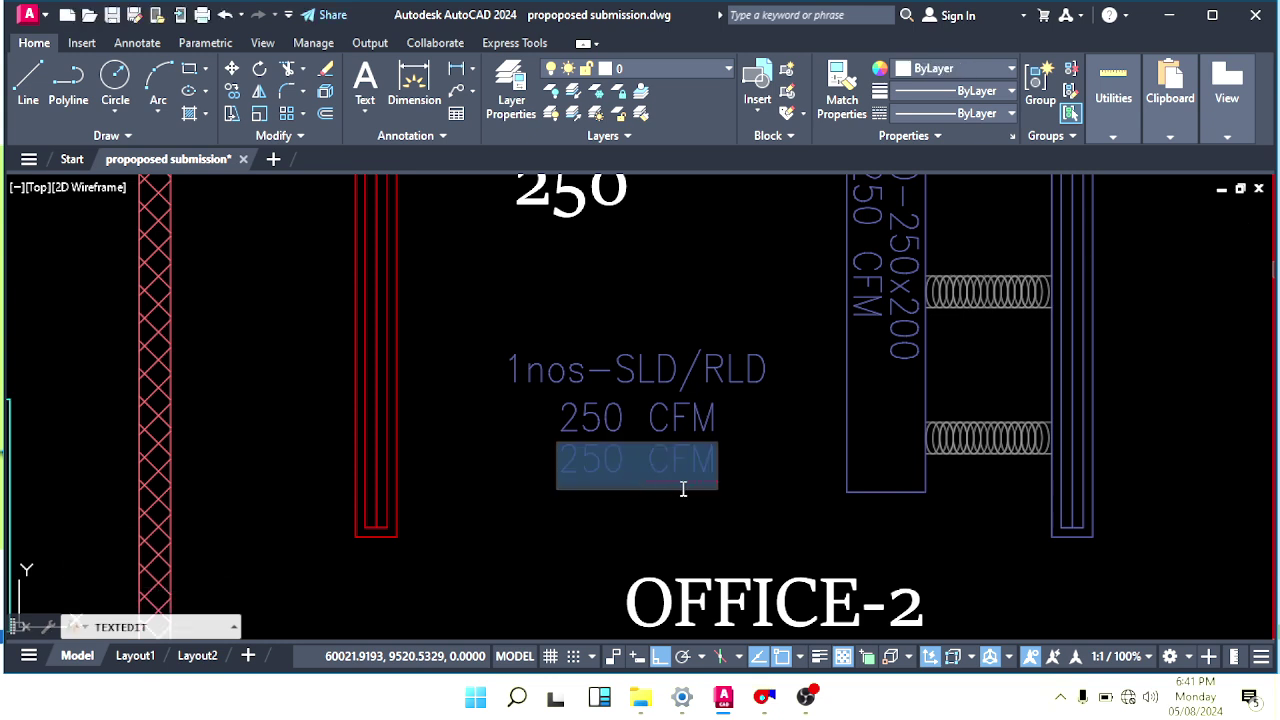
text(2#)
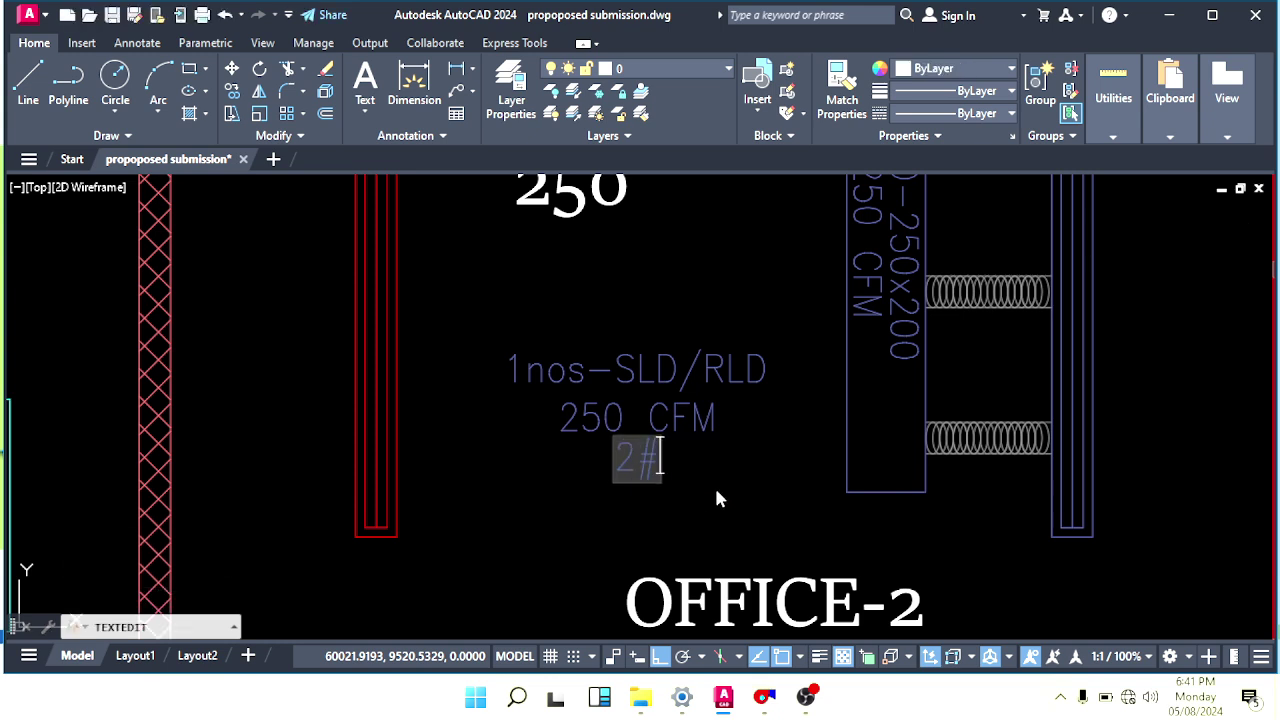
text(SLOTS)
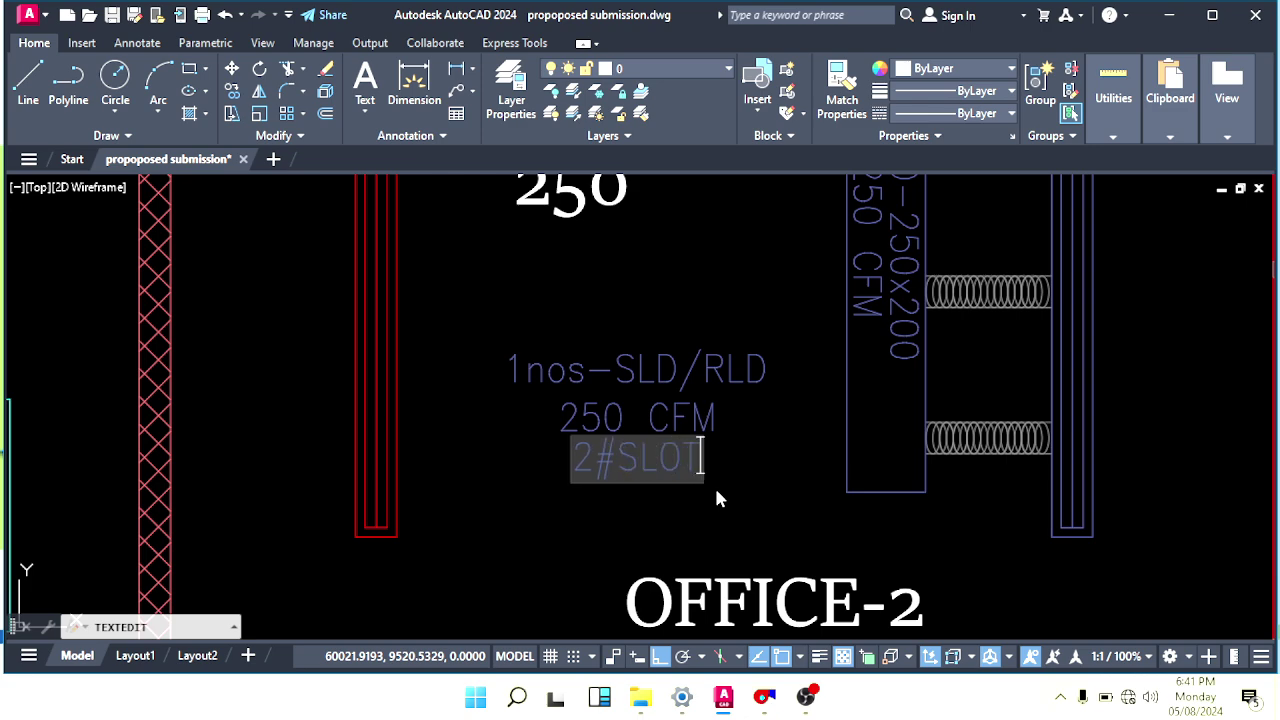
click(762, 572)
scroll(775, 493, down, 2)
key(Escape)
key(Escape)
scroll(1040, 458, up, 4)
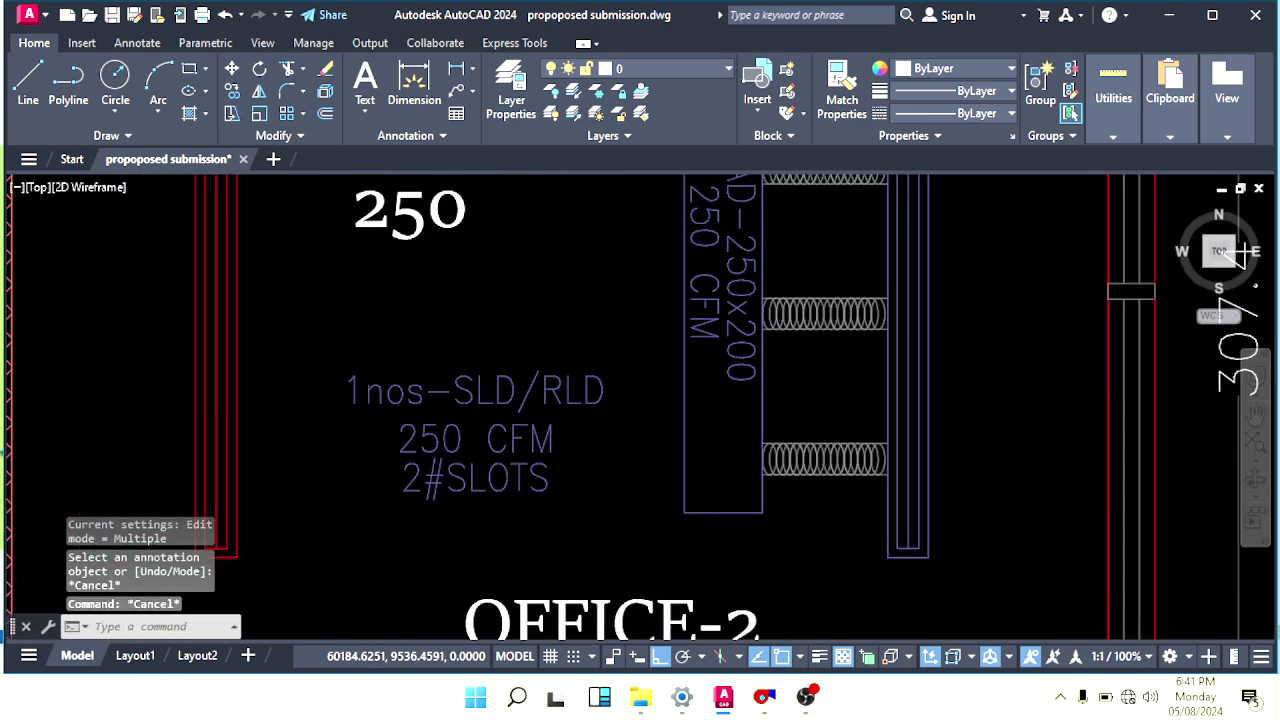
Draw a rectangle enclosing the three-line SLD/RLD diffuser label in Office-2.
scroll(455, 425, down, 2)
middle_drag(258, 420, 678, 420)
key(Escape)
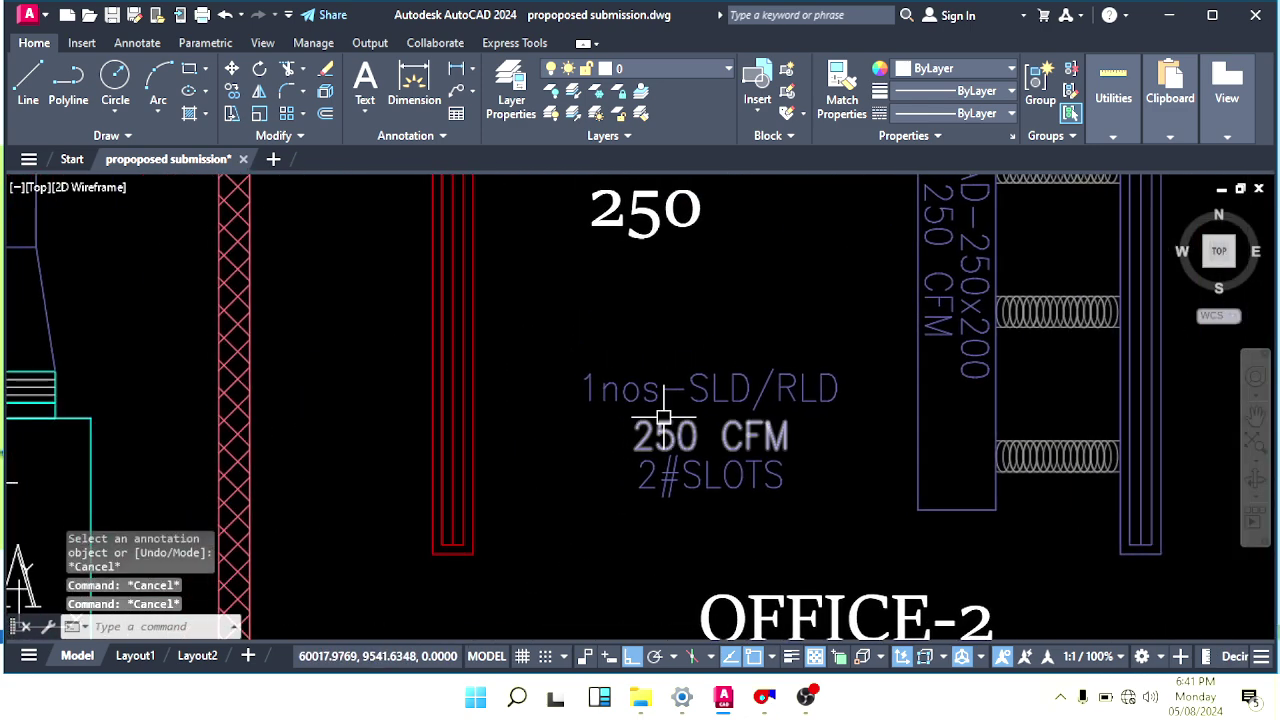
text(rec)
key(Return)
scroll(582, 385, up, 2)
click(570, 349)
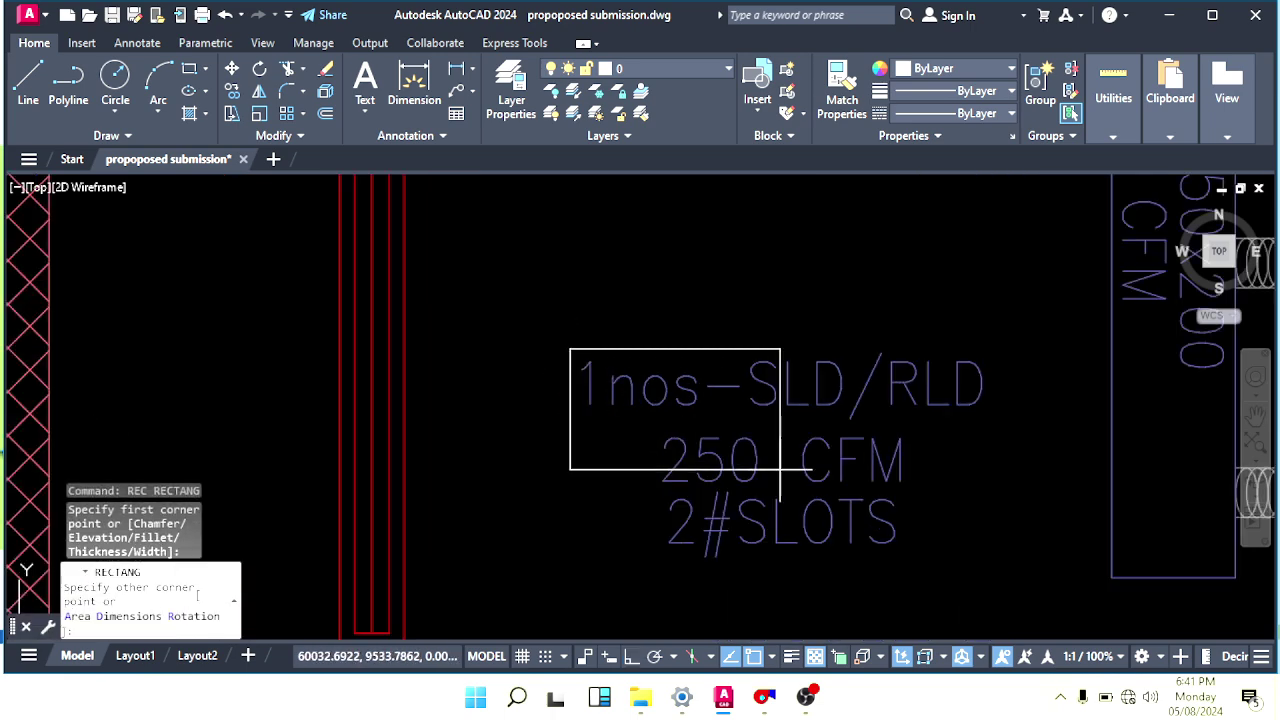
middle_drag(788, 478, 671, 375)
key(Escape)
key(Escape)
key(Escape)
scroll(771, 449, down, 3)
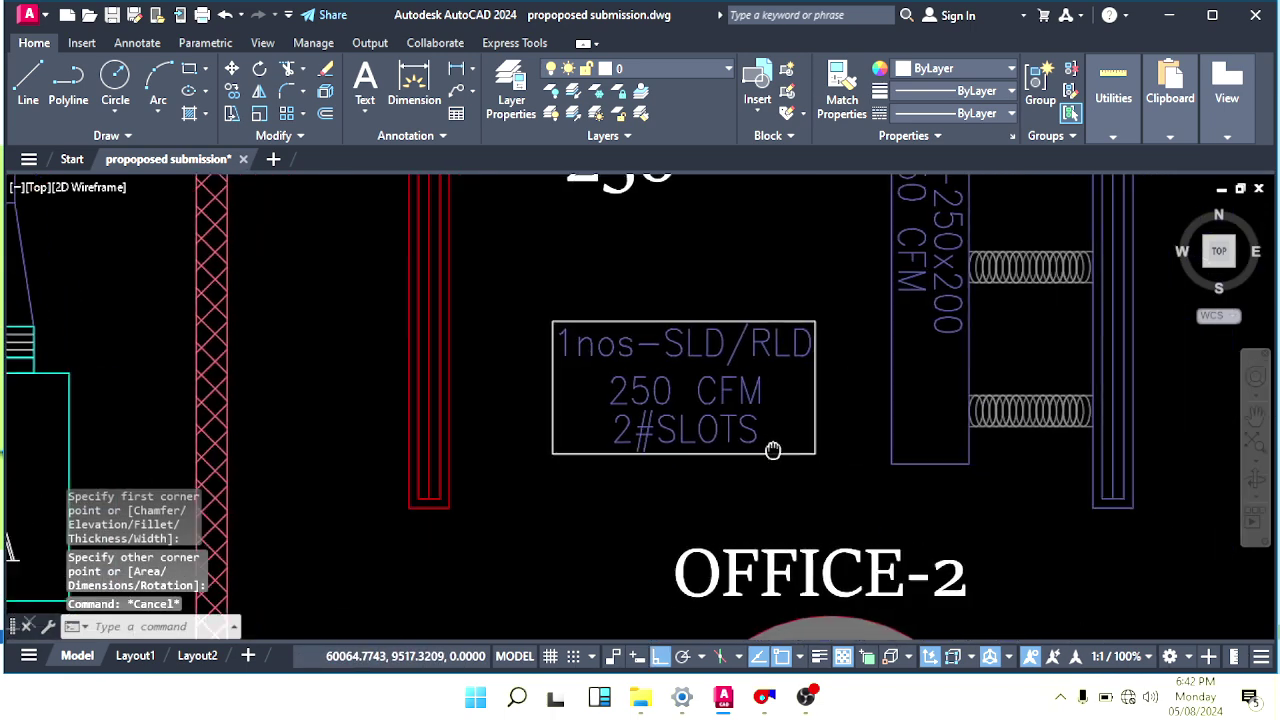
Set the color of the rectangle around the diffuser label to Yellow.
scroll(815, 440, up, 1)
click(828, 447)
click(796, 430)
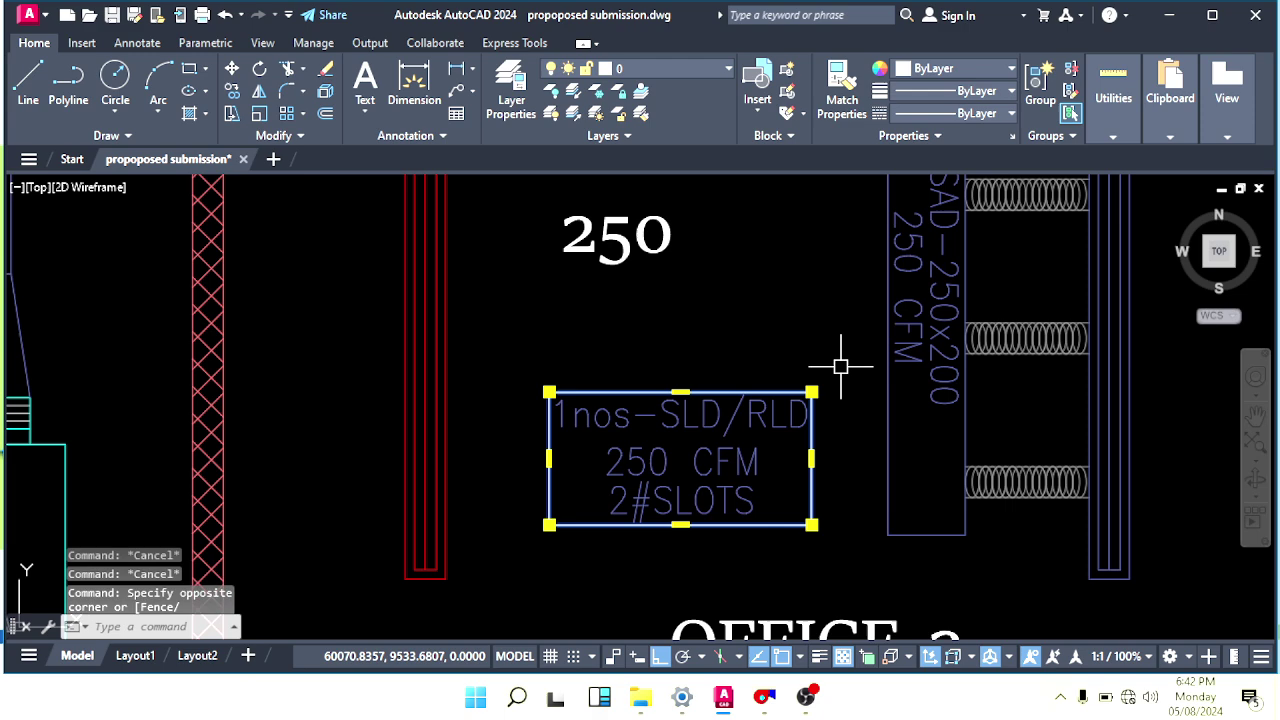
click(939, 68)
click(921, 251)
key(Escape)
Copy the boxed diffuser label with Ortho off into Office-3, in the corner just above the green door.
scroll(694, 430, down, 2)
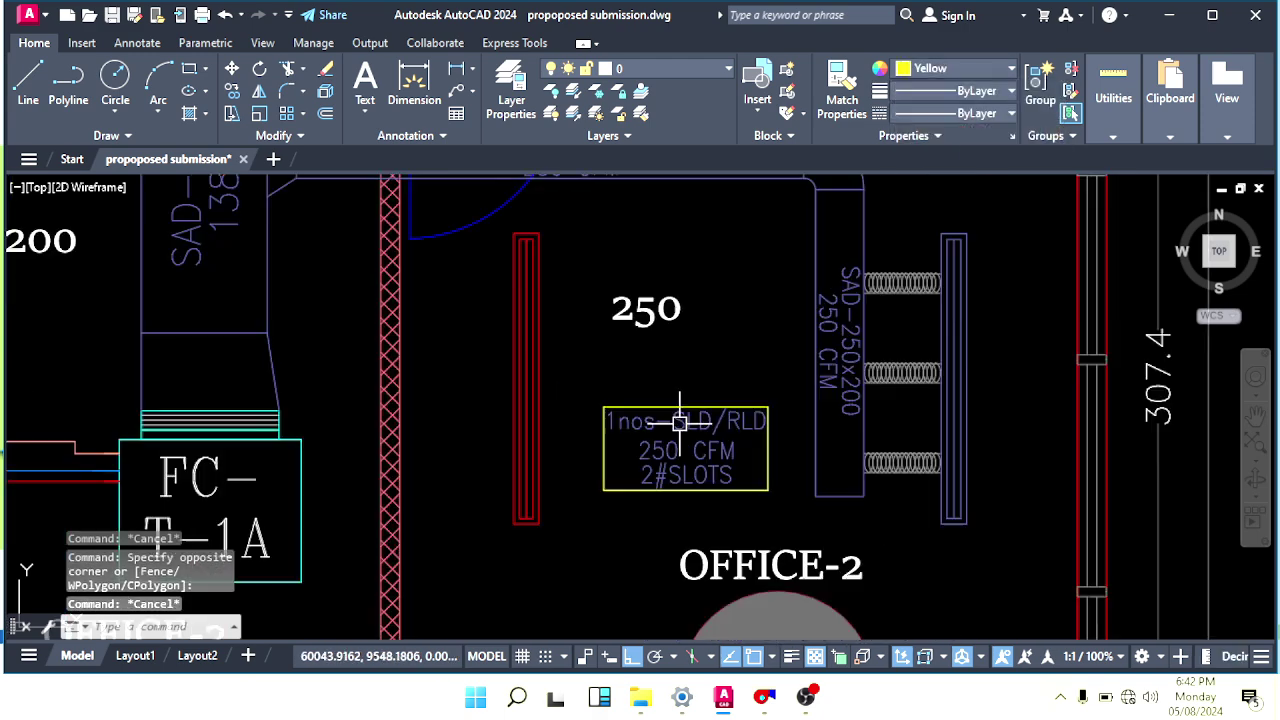
middle_drag(680, 426, 764, 418)
click(806, 363)
click(738, 454)
middle_drag(743, 482, 801, 478)
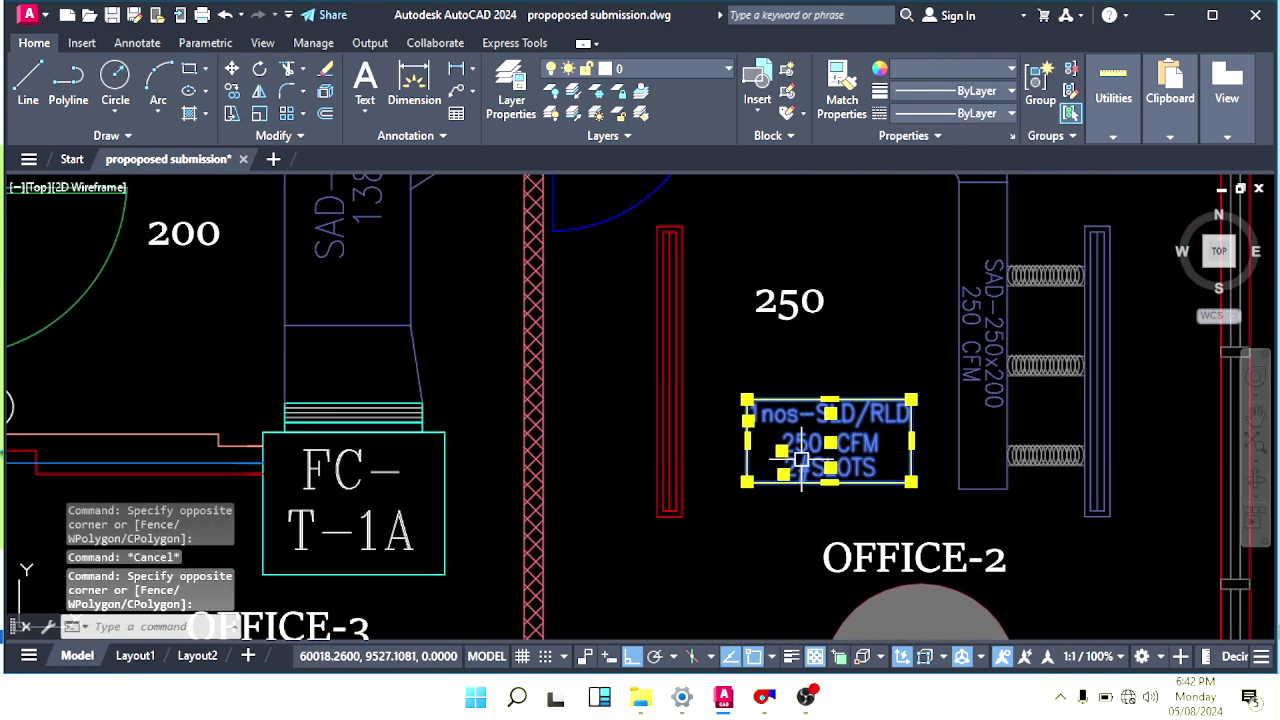
text(o)
key(Return)
click(829, 443)
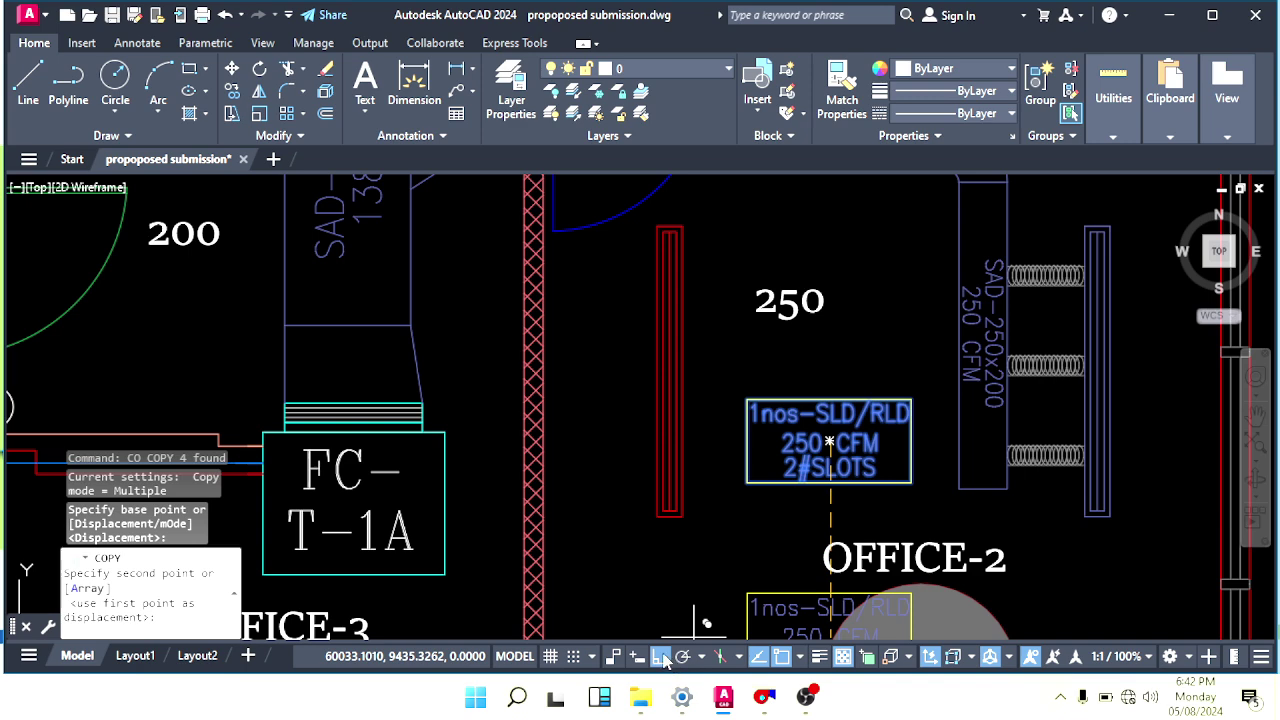
click(663, 657)
scroll(385, 434, down, 2)
mouse_move(200, 386)
middle_down()
mouse_move(617, 466)
mouse_move(659, 500)
middle_up()
scroll(643, 378, up, 4)
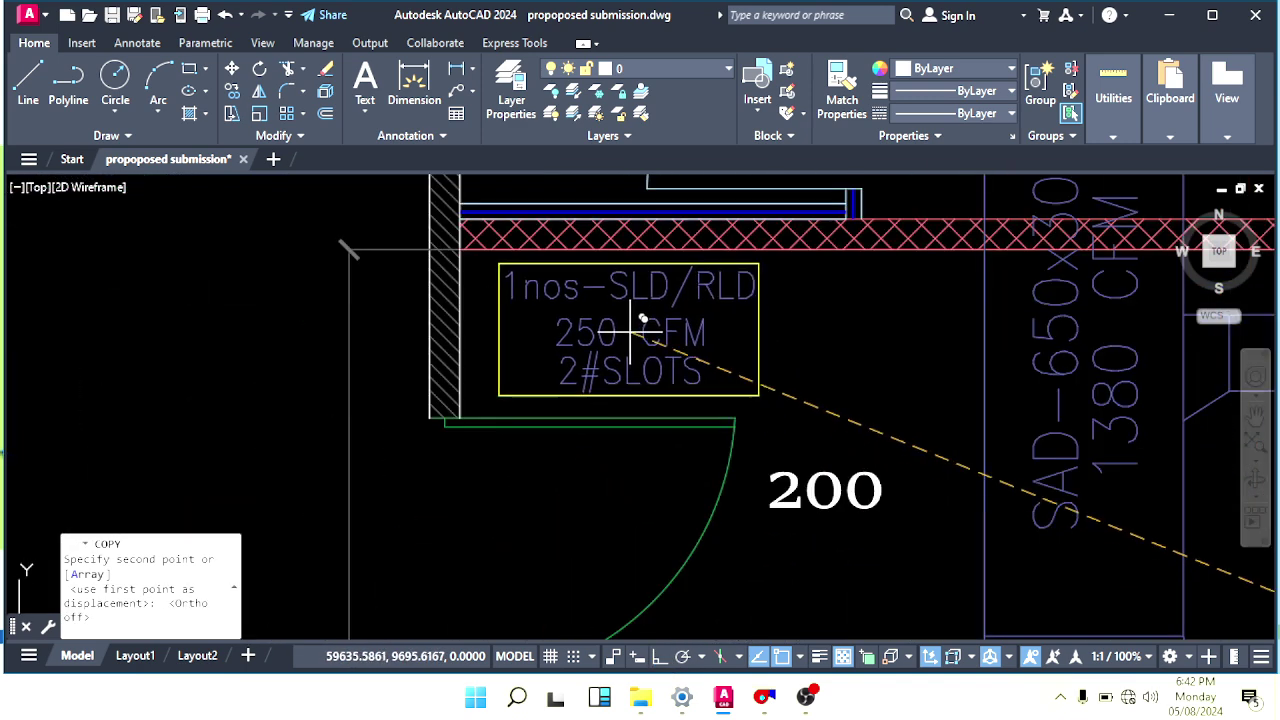
key(Escape)
Change the airflow line of the Office-3 diffuser label to 200 CFM.
scroll(590, 380, up, 2)
click(545, 302)
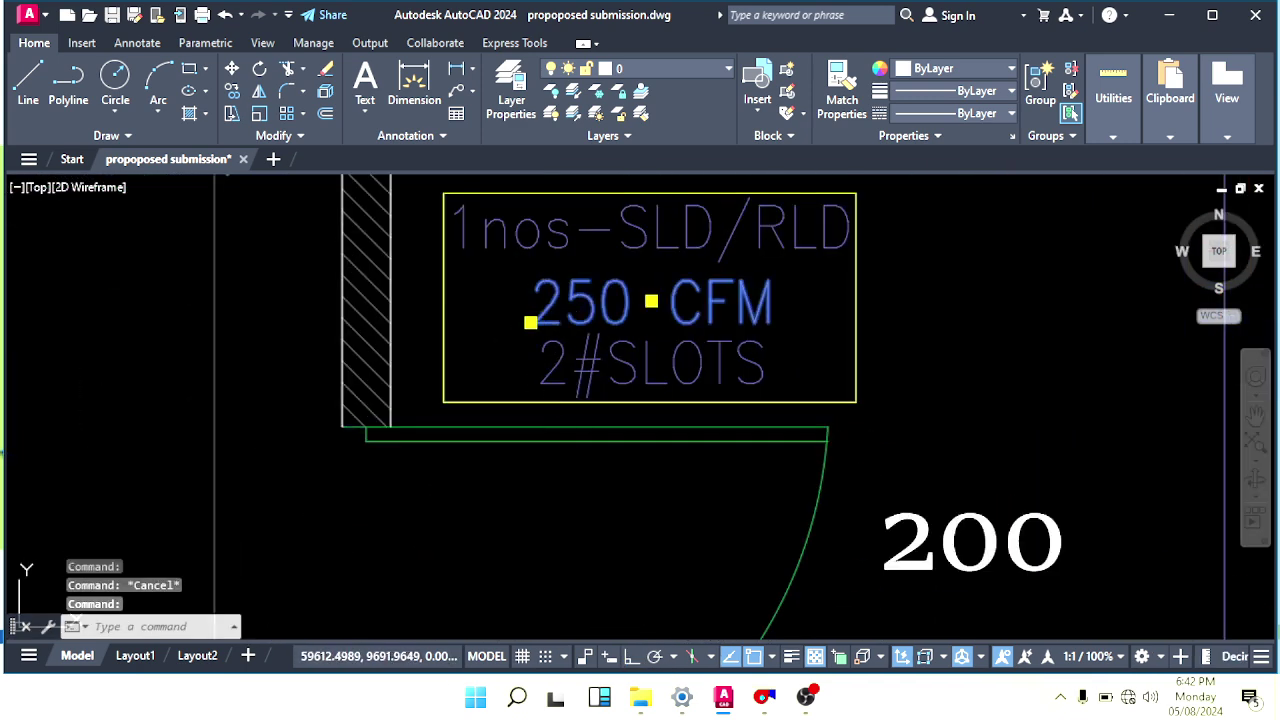
double_click(568, 312)
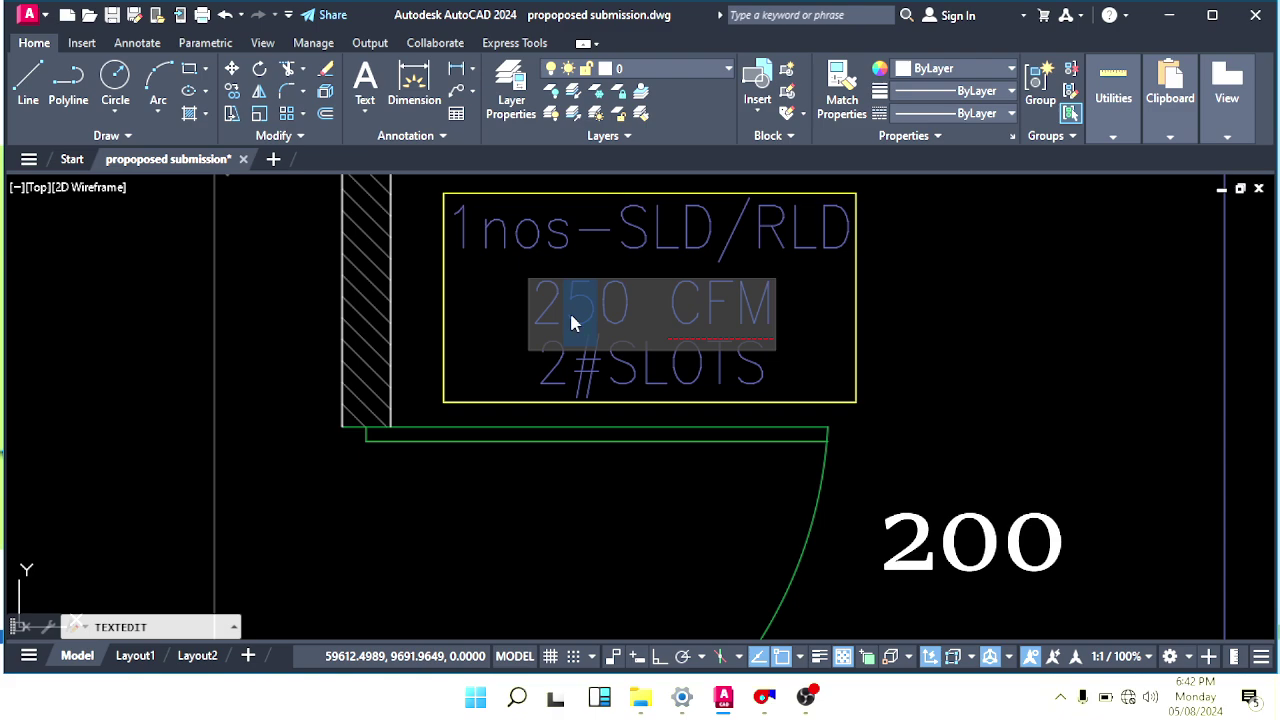
text(0)
click(940, 305)
key(Escape)
scroll(670, 393, down, 4)
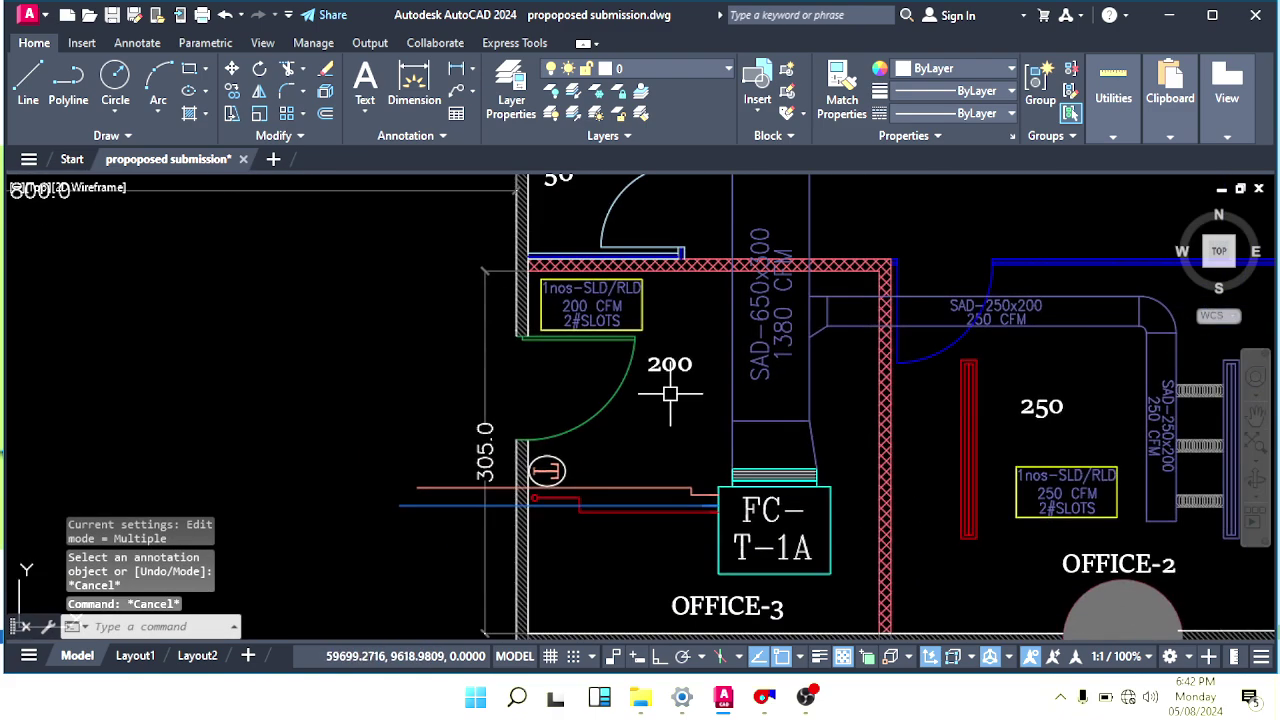
Copy the blue supply linear diffuser from Office-2 horizontally with Ortho on into Office-3, across the door swing.
scroll(610, 424, down, 2)
middle_drag(596, 420, 614, 438)
scroll(657, 445, up, 2)
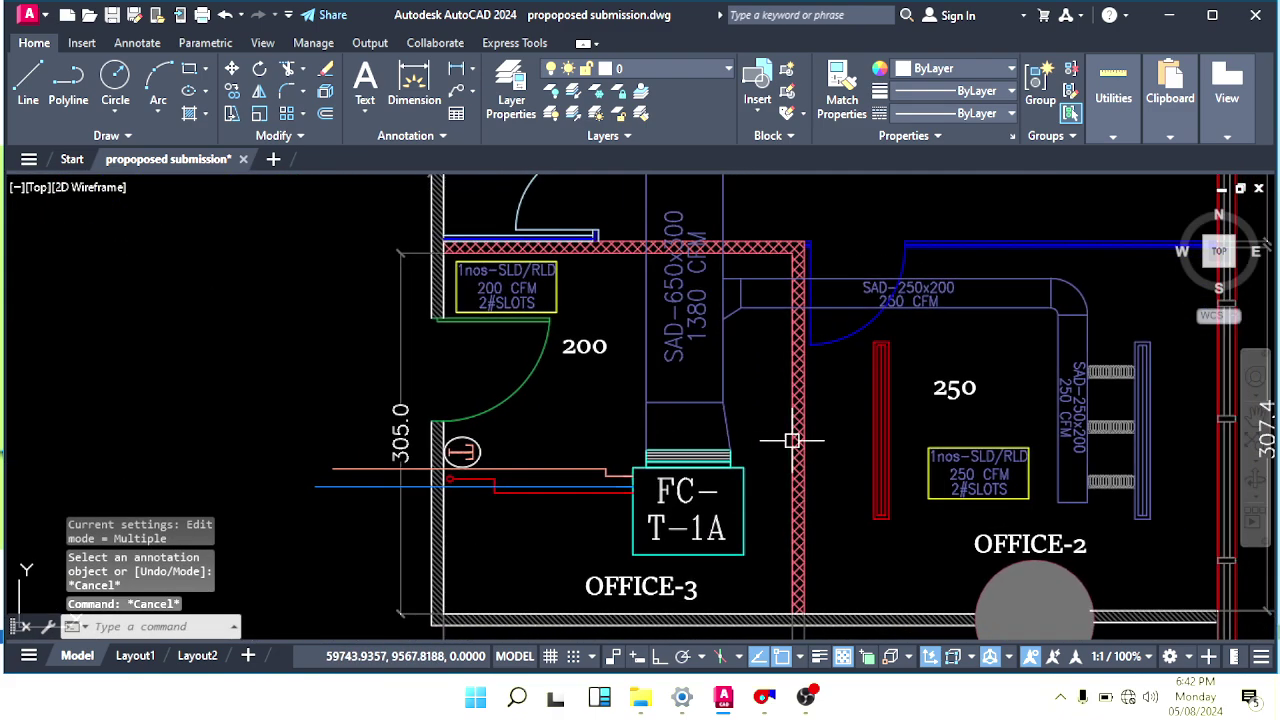
middle_drag(976, 432, 748, 440)
scroll(727, 410, up, 2)
scroll(700, 417, down, 2)
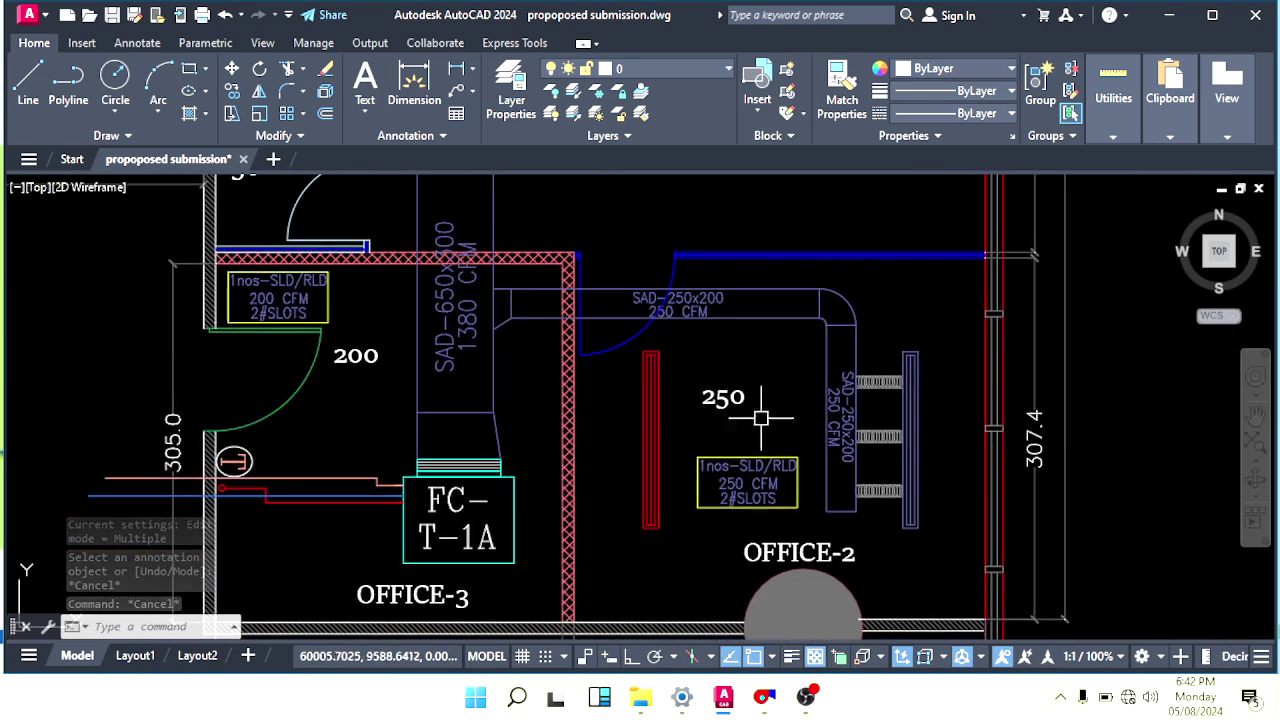
scroll(905, 378, up, 2)
click(955, 300)
click(890, 338)
middle_drag(472, 409, 573, 379)
text(co)
key(space)
click(830, 410)
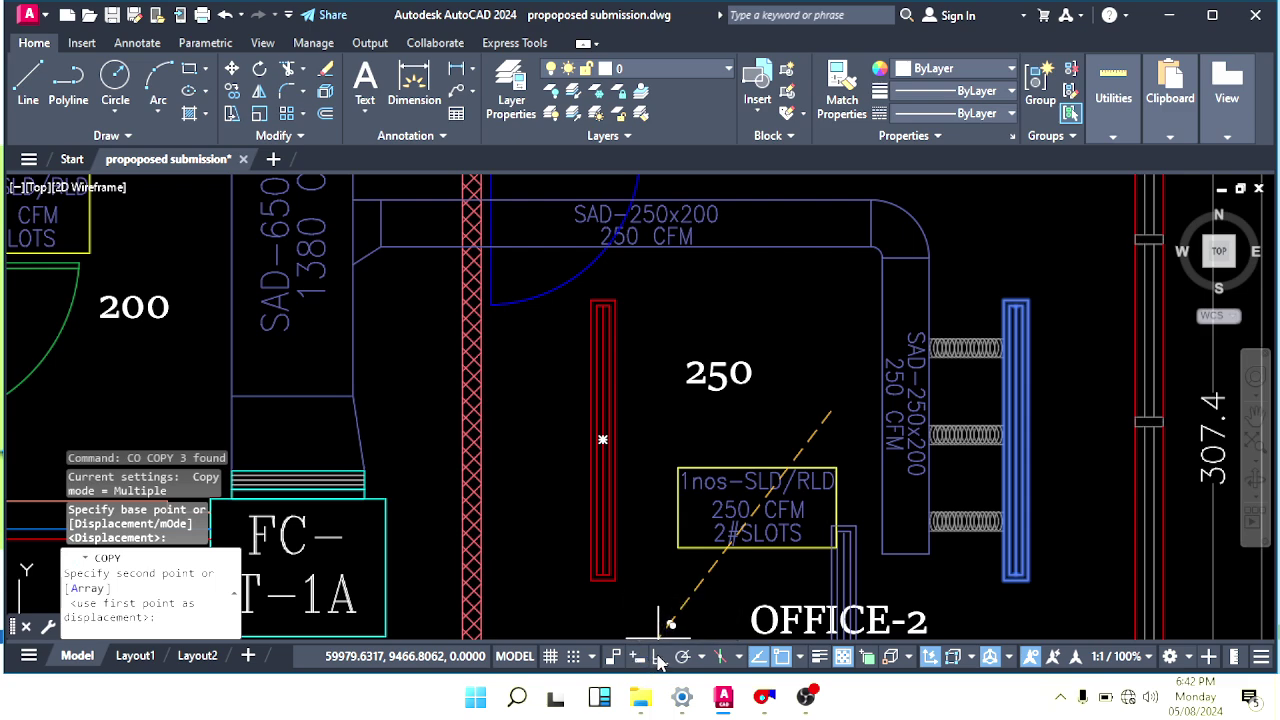
click(660, 656)
scroll(219, 351, down, 2)
middle_drag(64, 335, 463, 398)
scroll(463, 398, up, 3)
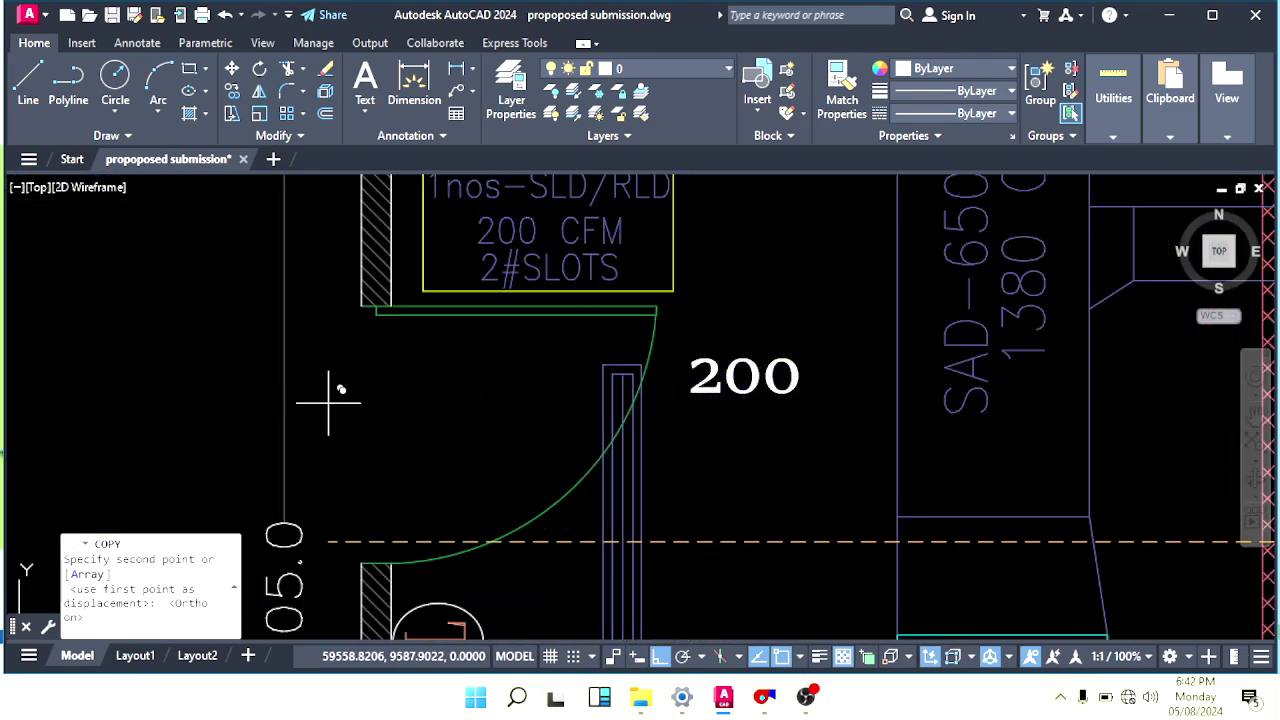
click(329, 403)
key(Escape)
key(Escape)
middle_drag(537, 418, 491, 349)
scroll(519, 342, down, 3)
middle_drag(559, 396, 525, 344)
scroll(553, 362, up, 2)
click(559, 341)
click(482, 341)
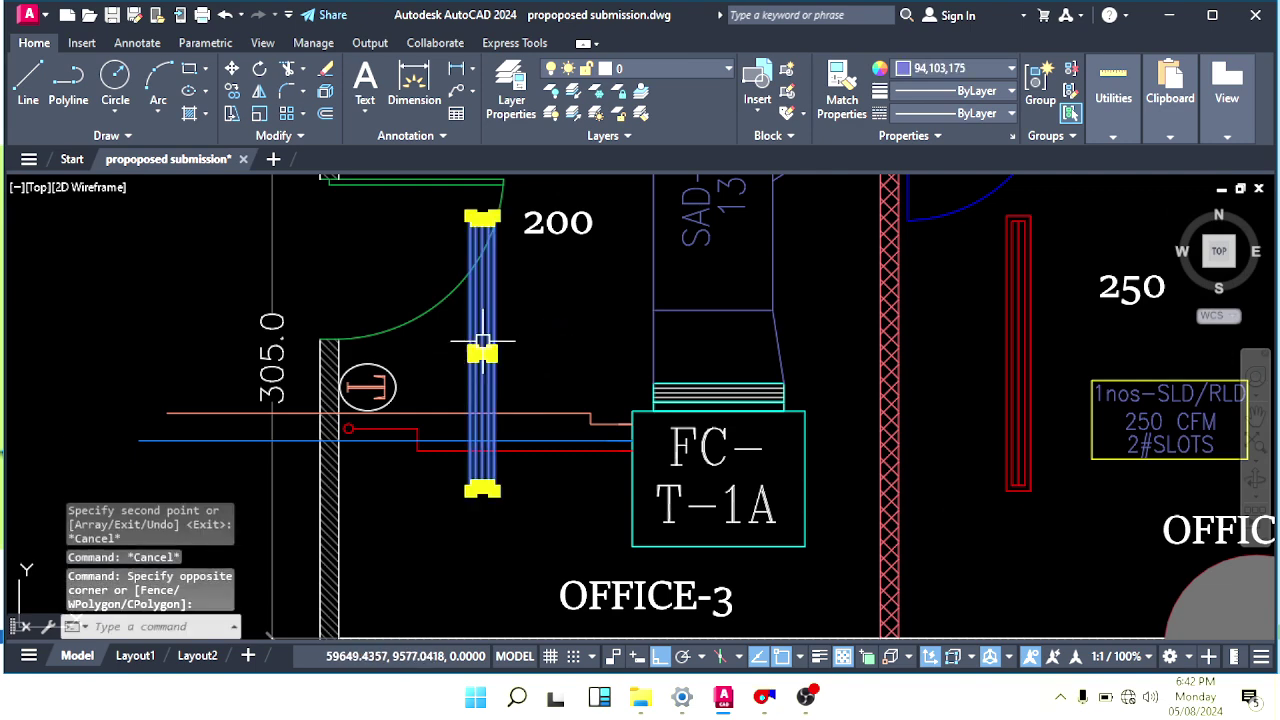
scroll(455, 350, down, 2)
key(Escape)
Copy the red return linear diffuser from Office-2 horizontally into Office-3, overlapping the FC-T-1A unit.
click(798, 349)
click(738, 360)
middle_drag(732, 366, 690, 343)
text(co)
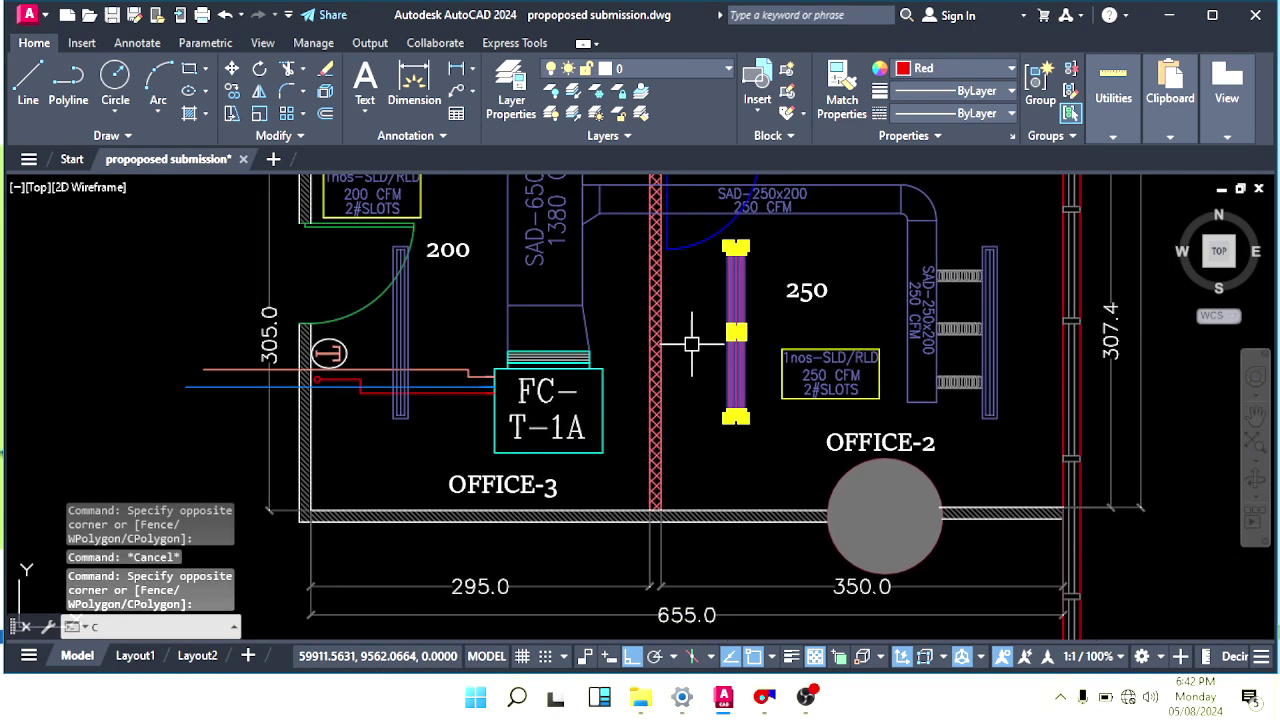
key(Return)
middle_drag(711, 421, 705, 319)
click(820, 563)
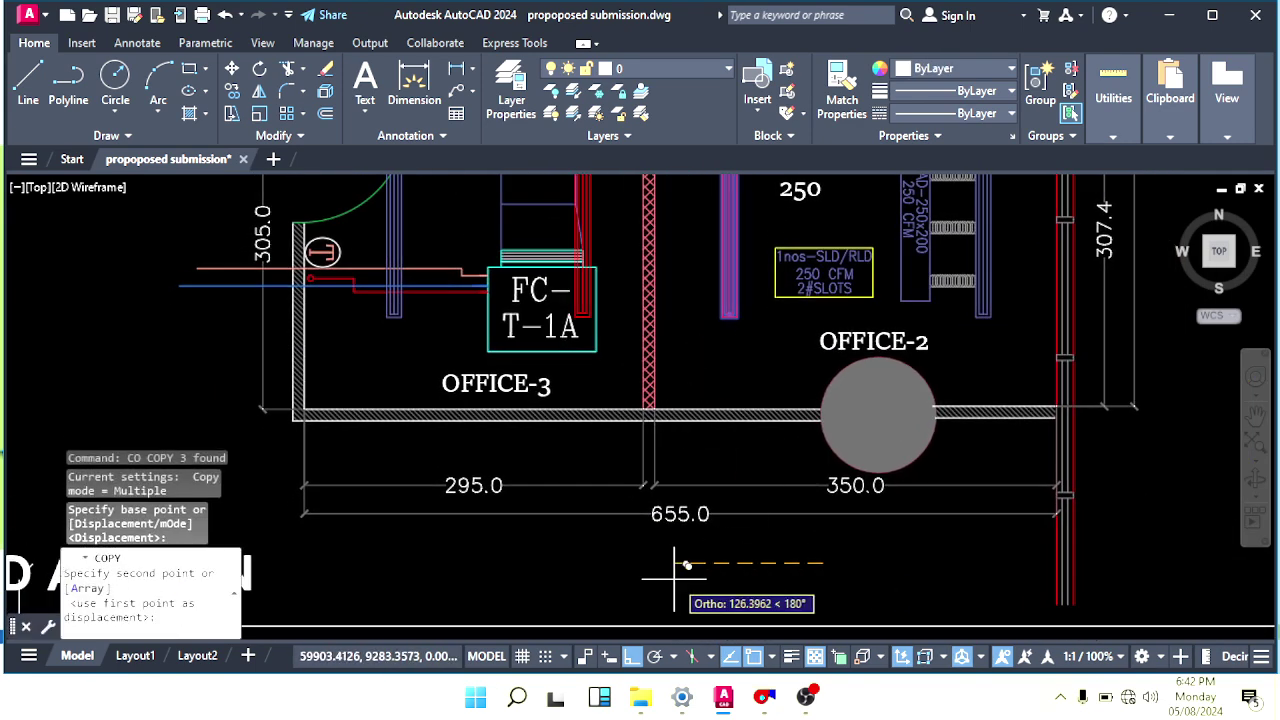
key(Escape)
scroll(553, 390, down, 2)
middle_drag(553, 390, 660, 561)
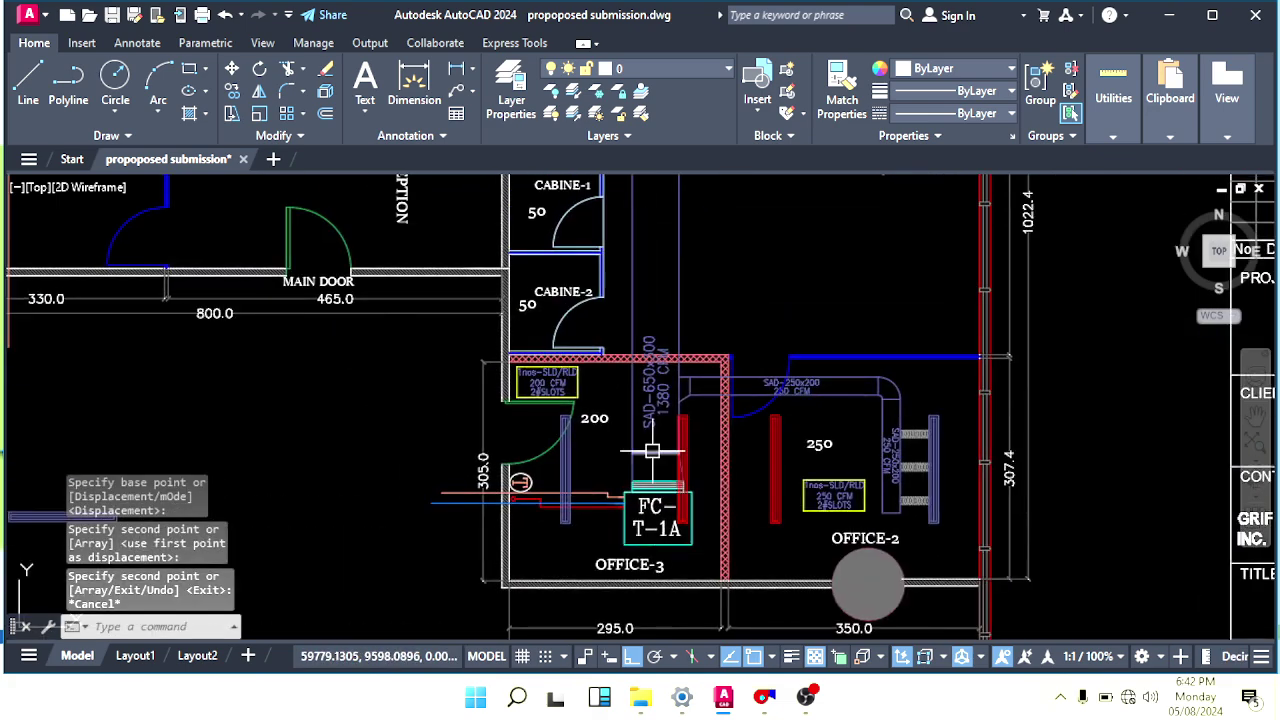
scroll(599, 471, up, 4)
click(580, 414)
click(535, 445)
key(Escape)
key(Escape)
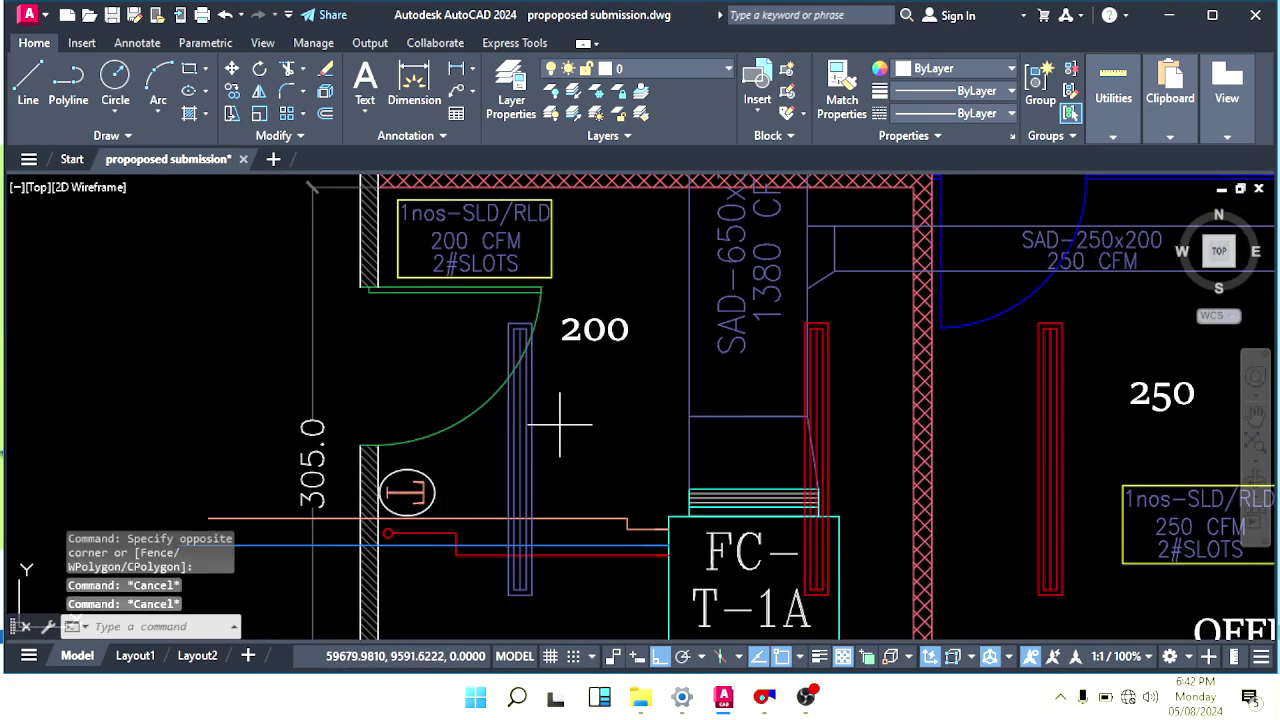
Move the blue linear diffuser in Office-3 slightly closer to the door wall.
click(563, 423)
click(500, 457)
scroll(505, 400, down, 3)
middle_drag(508, 400, 531, 405)
scroll(531, 405, up, 2)
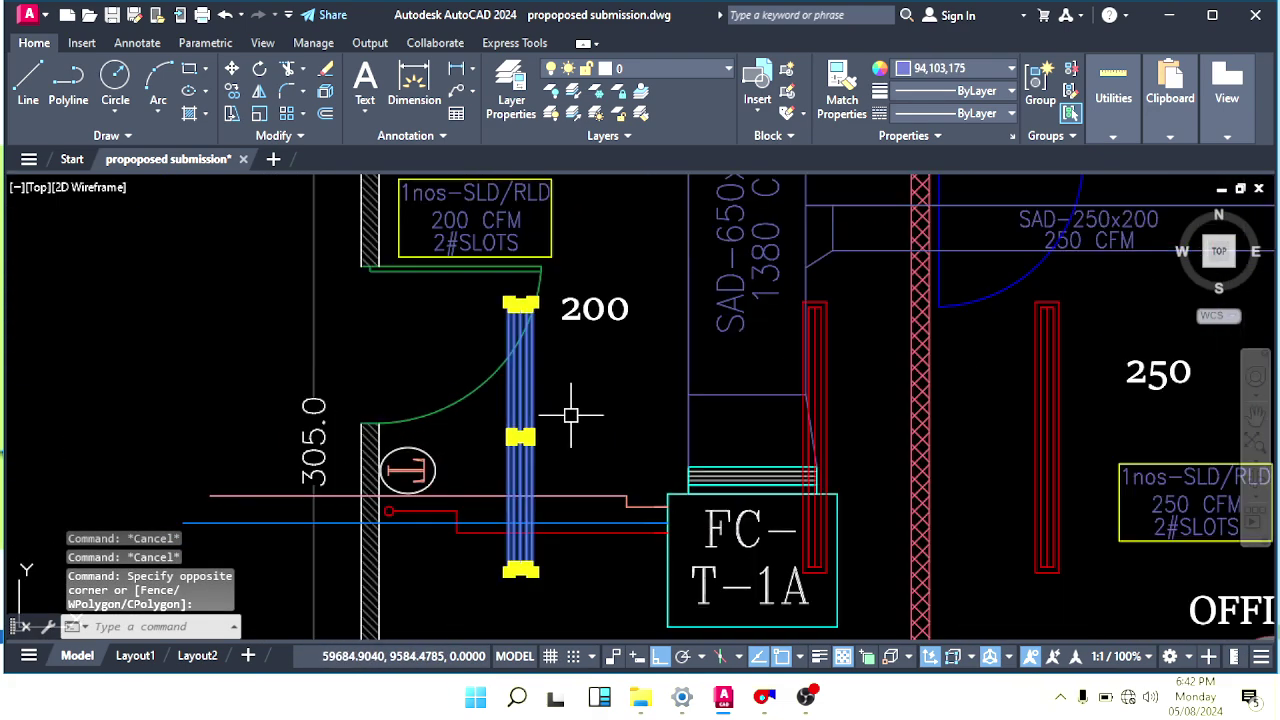
text(m)
key(Return)
click(608, 420)
click(588, 429)
key(Escape)
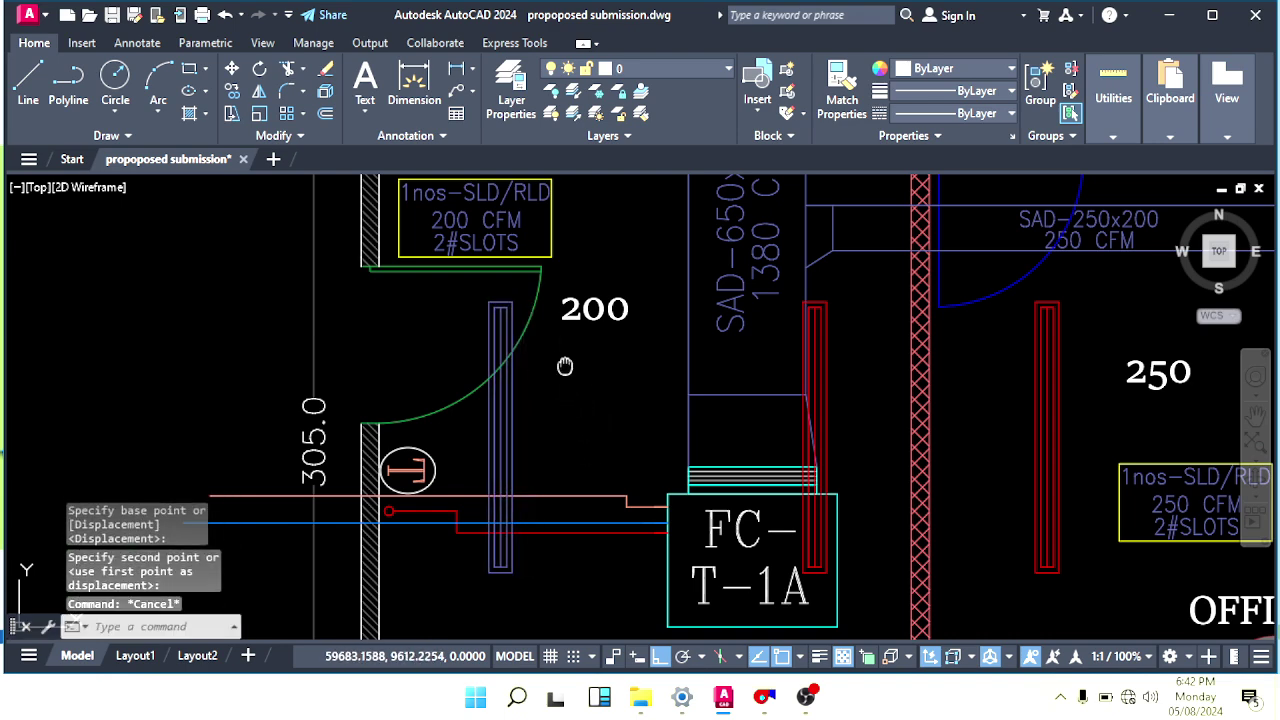
middle_drag(566, 366, 608, 377)
click(606, 416)
text(m)
key(Return)
click(600, 366)
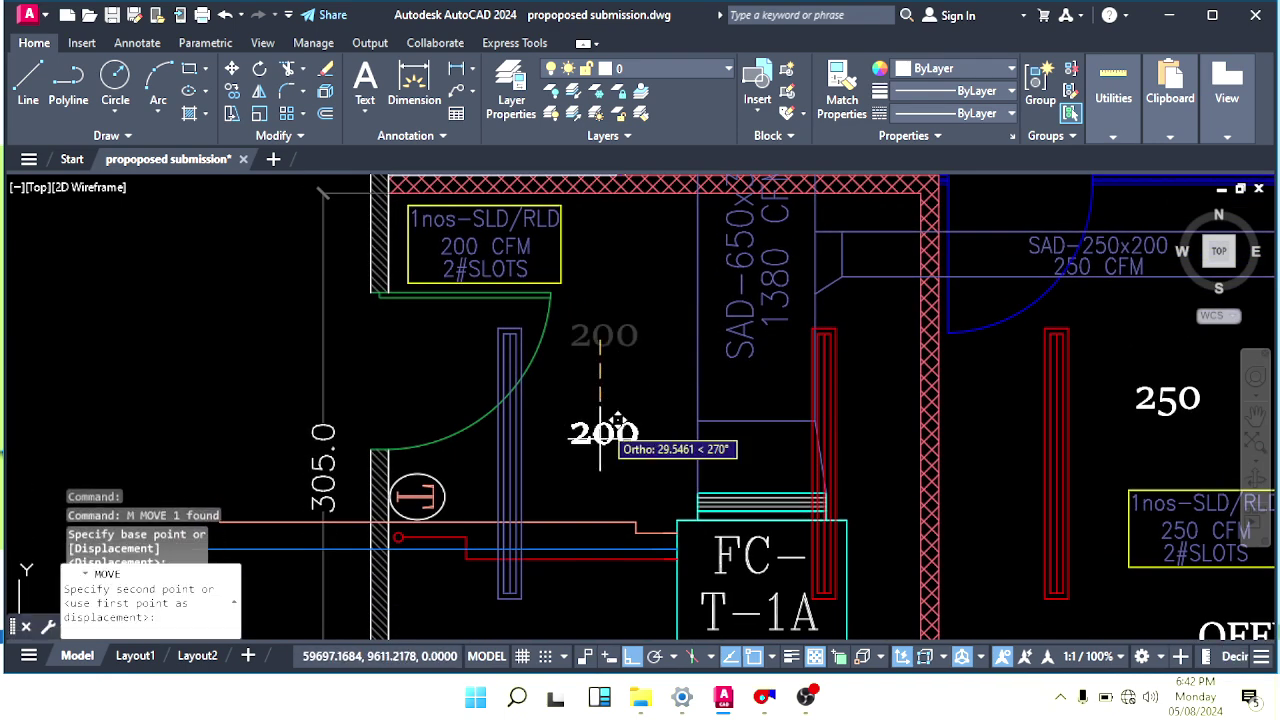
key(Escape)
Erase the white 250 airflow text above the boxed label in Office-2.
scroll(698, 373, down, 5)
scroll(857, 377, up, 3)
click(796, 388)
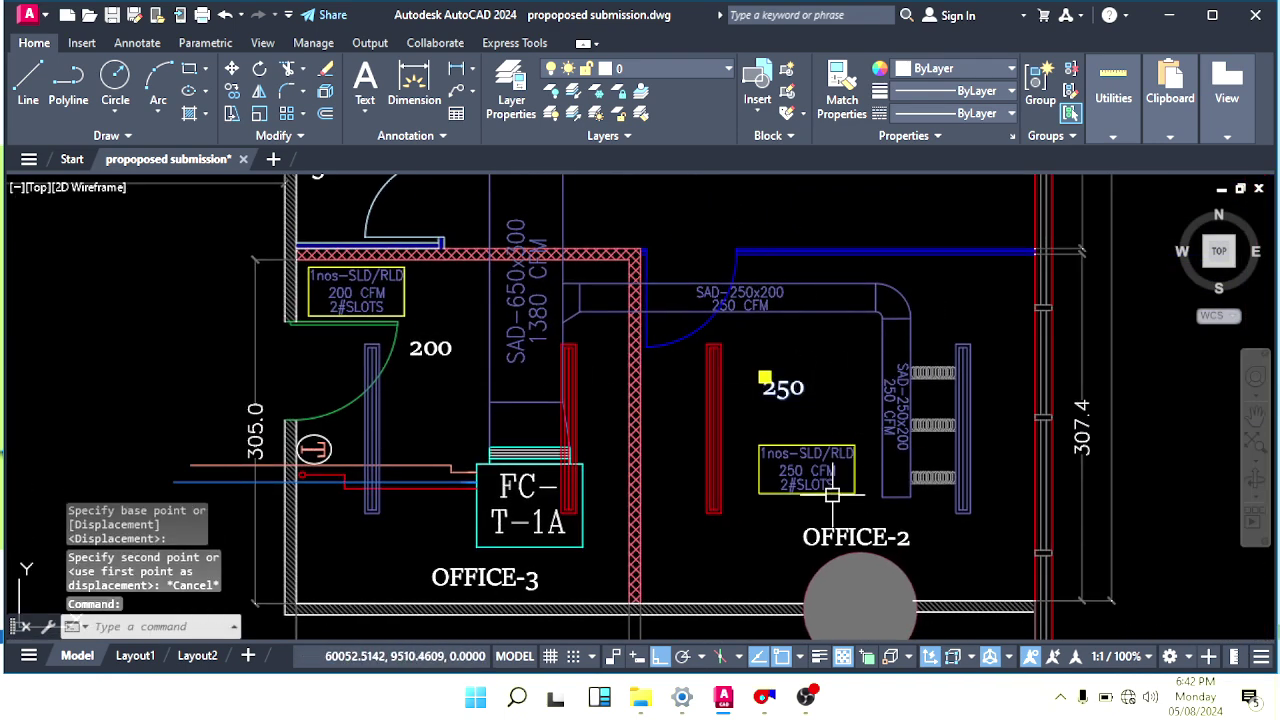
text(e)
key(Return)
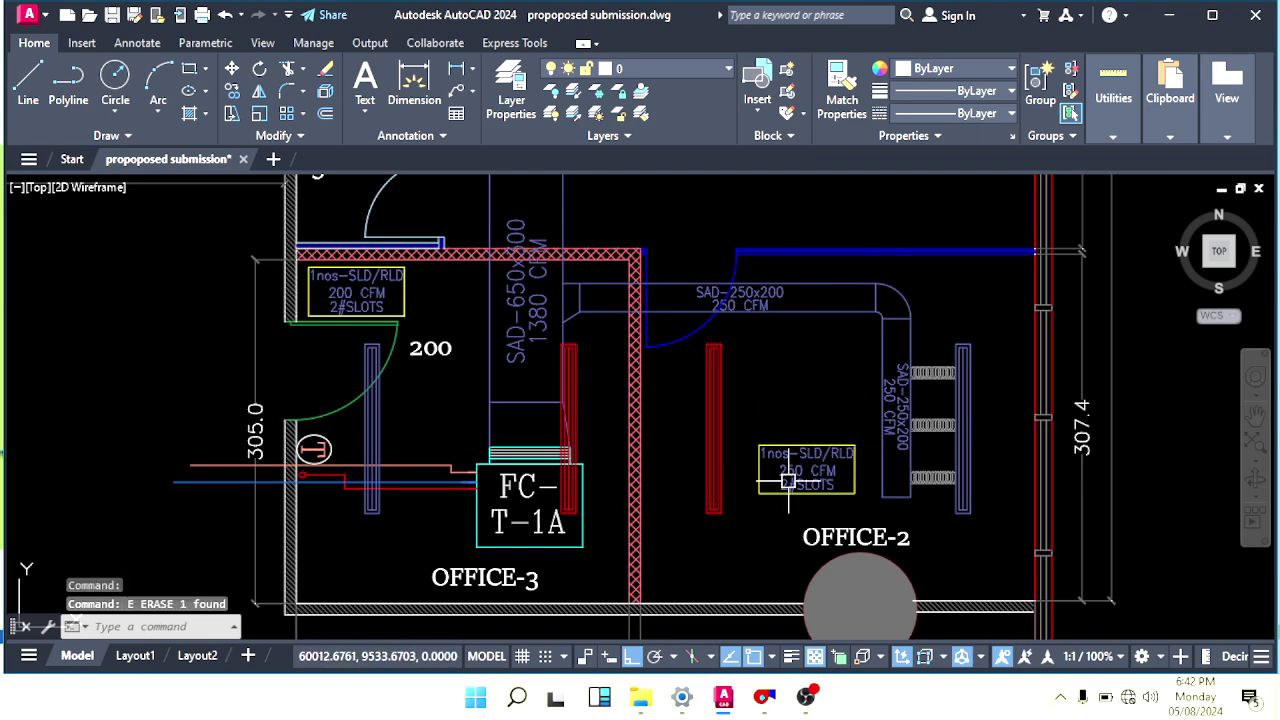
scroll(578, 418, up, 2)
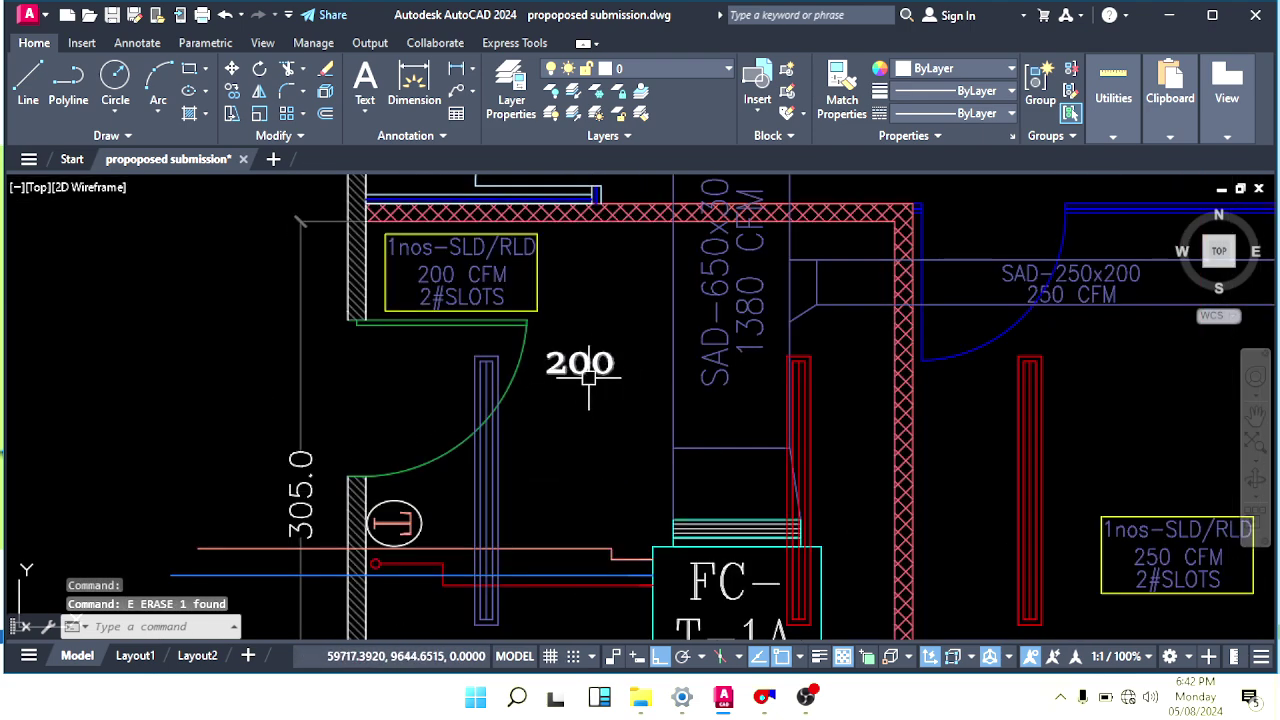
scroll(587, 401, down, 3)
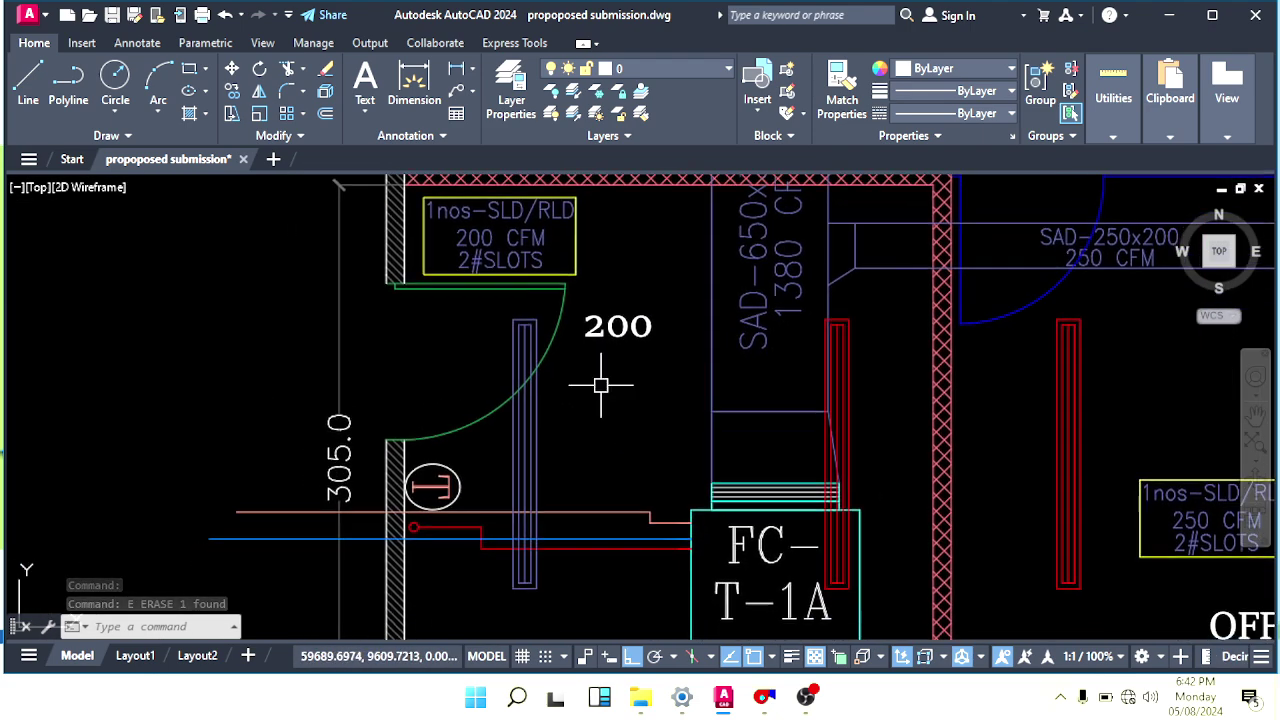
mouse_move(578, 408)
middle_down()
mouse_move(666, 406)
mouse_move(620, 413)
middle_up()
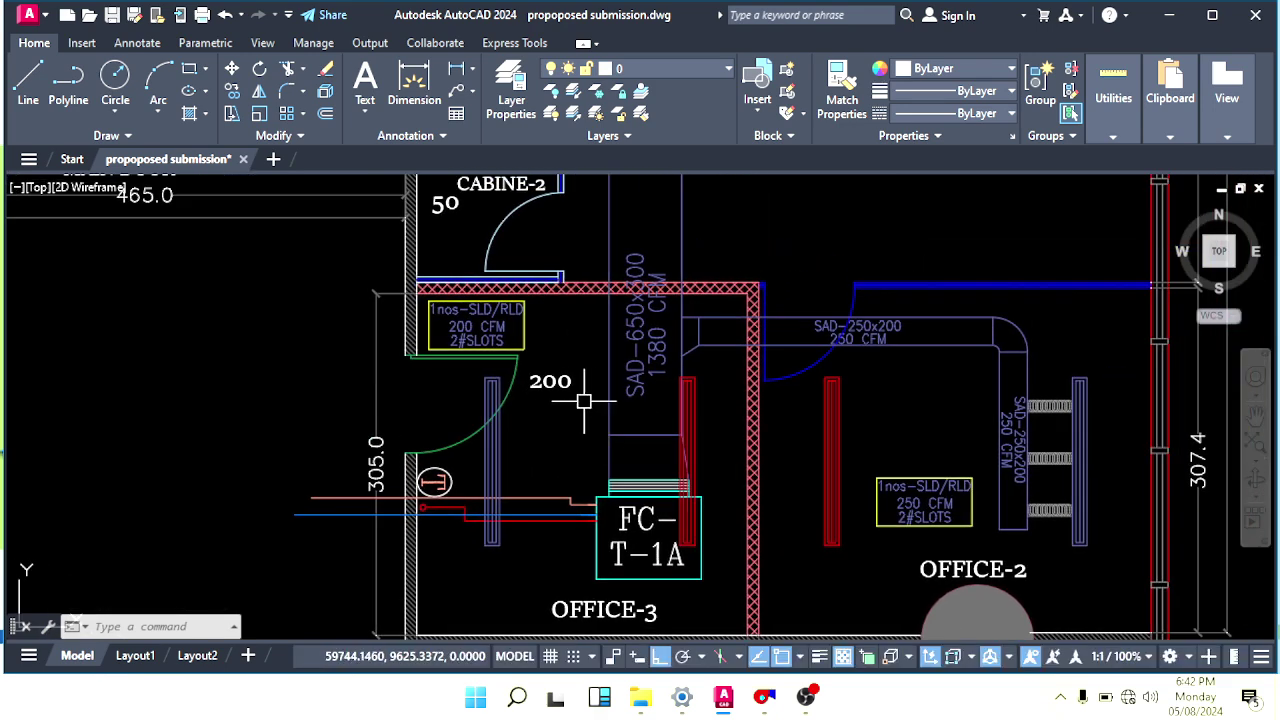
scroll(584, 400, up, 2)
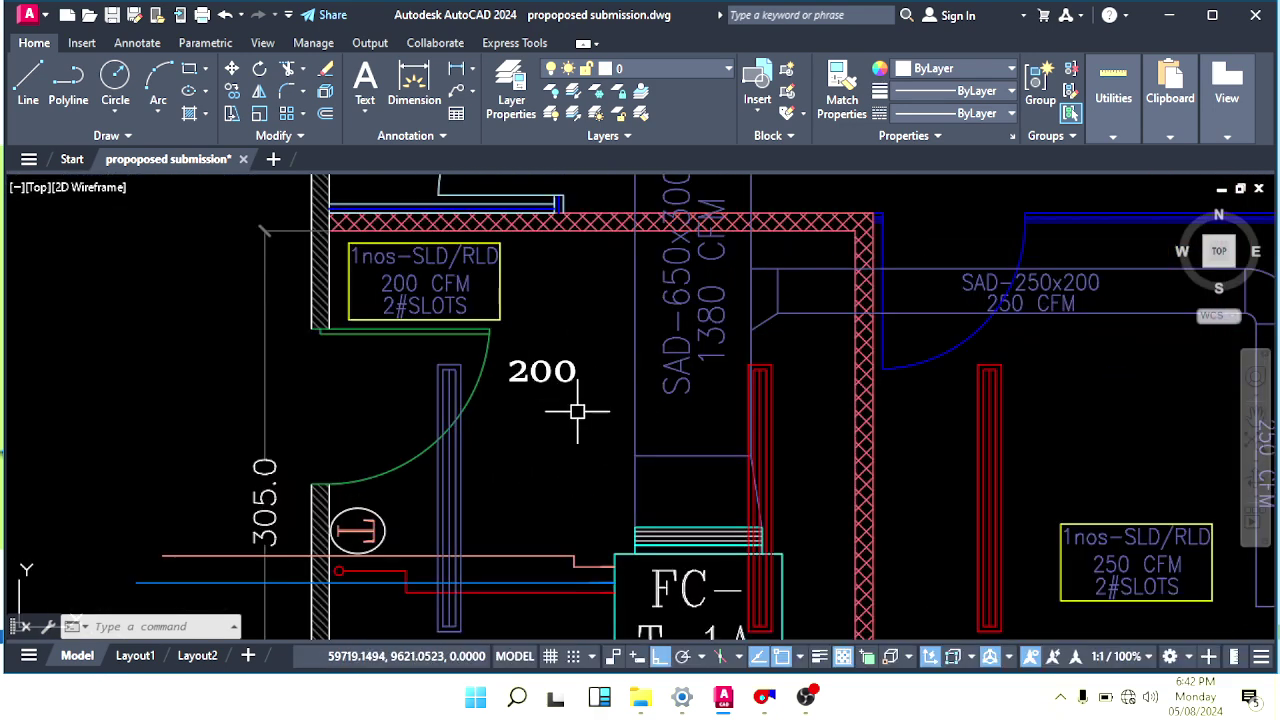
Switch to DesignTools DuctSizer and check the duct size for 200 cfm at 0.05 in.WC/100 ft head loss, then return to AutoCAD.
click(765, 706)
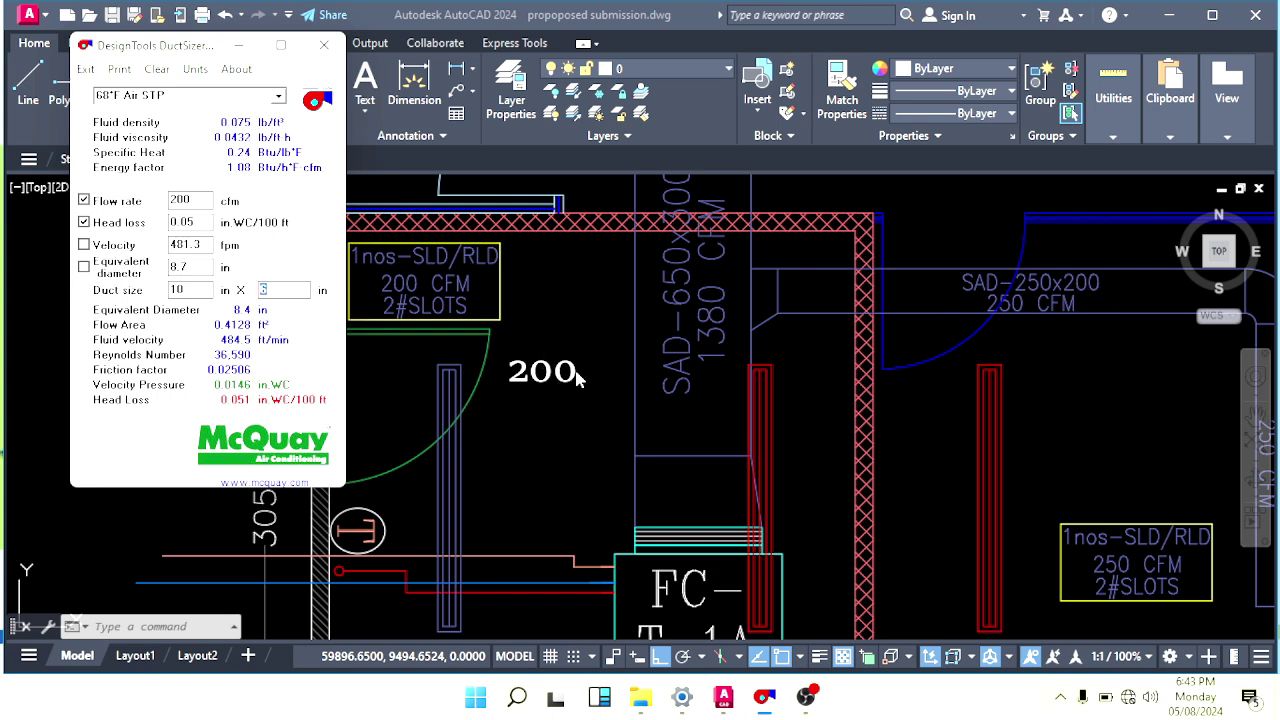
click(557, 432)
scroll(552, 397, down, 2)
key(Escape)
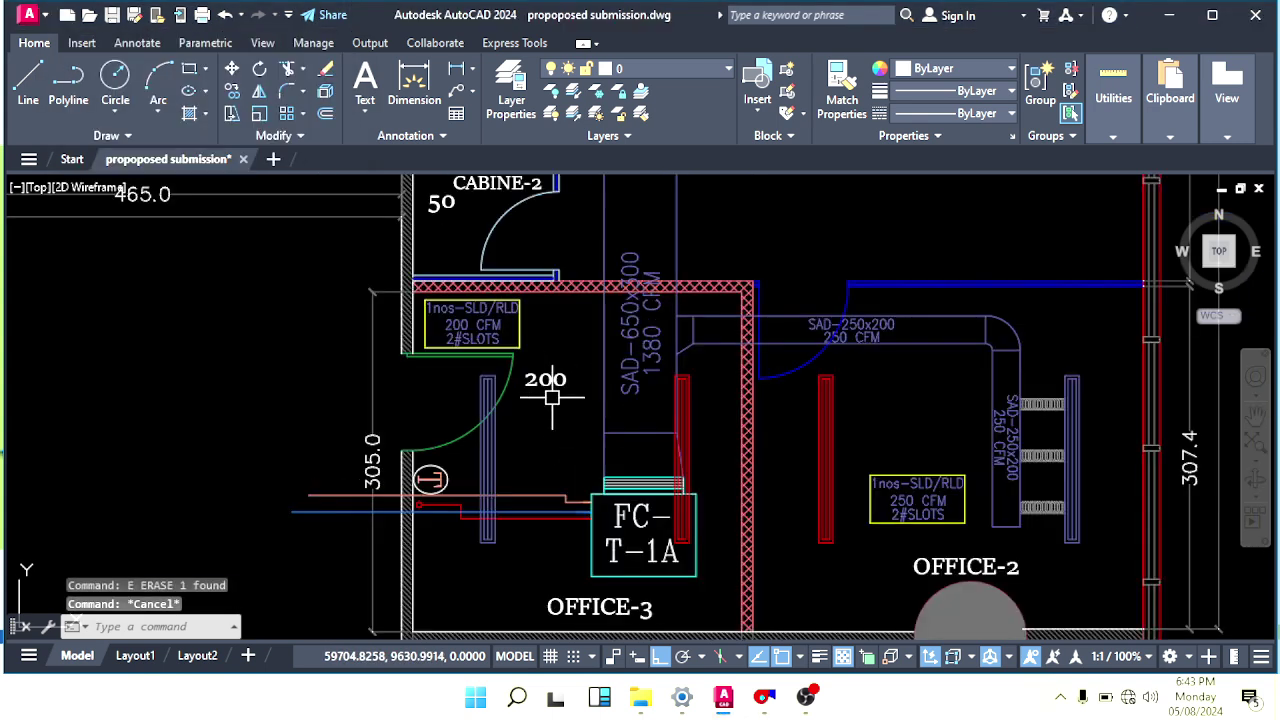
Erase the white 200 airflow text beside the door swing in Office-3.
key(Escape)
mouse_move(553, 394)
middle_down()
mouse_move(497, 380)
mouse_move(527, 364)
middle_up()
click(508, 367)
text(e)
key(Return)
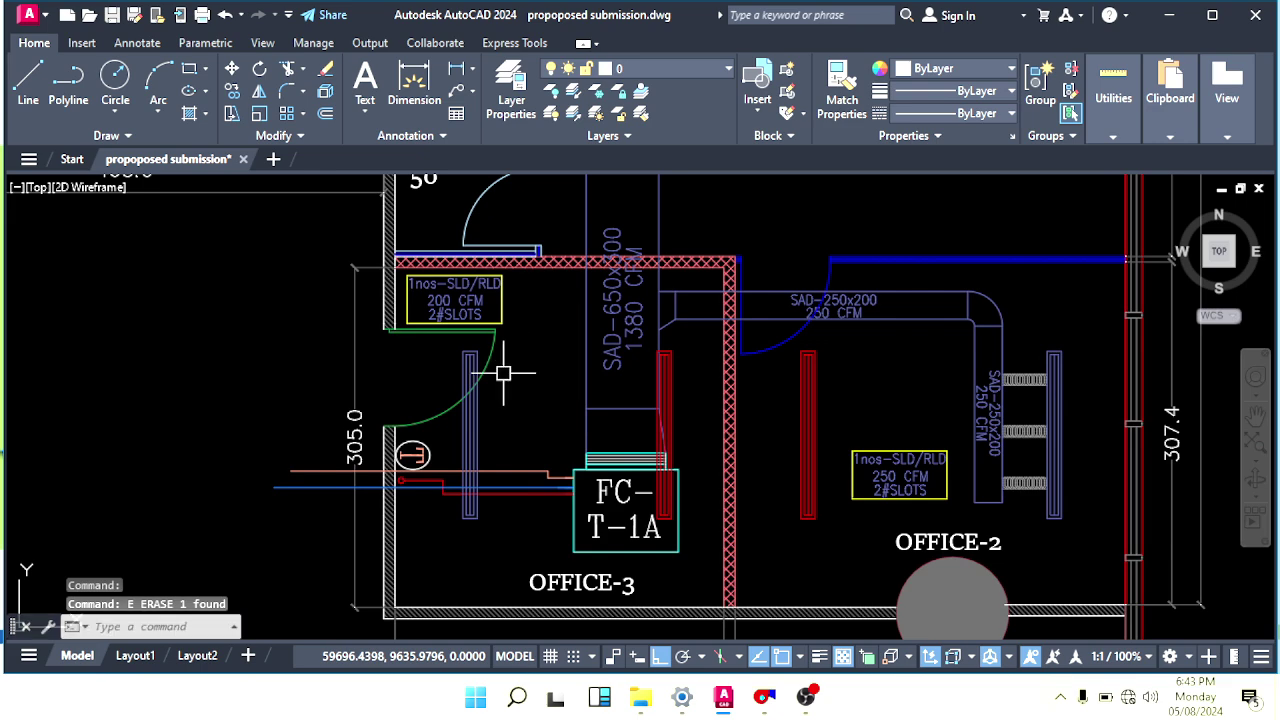
scroll(540, 360, down, 2)
key(Escape)
key(Escape)
Mirror Office-2's SAD-250x200 branch duct, elbow and horizontal label about the main duct's vertical centreline, keeping the originals.
scroll(600, 310, up, 4)
click(598, 260)
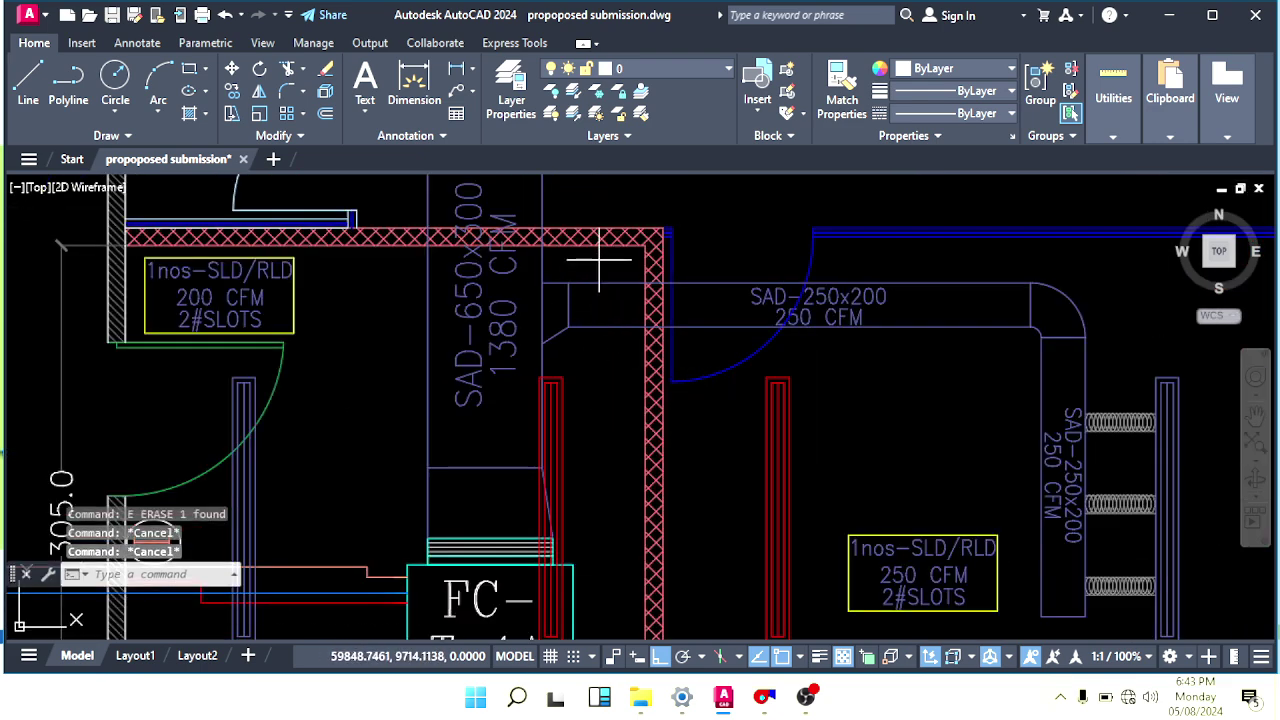
click(552, 340)
middle_drag(662, 321, 514, 326)
click(773, 285)
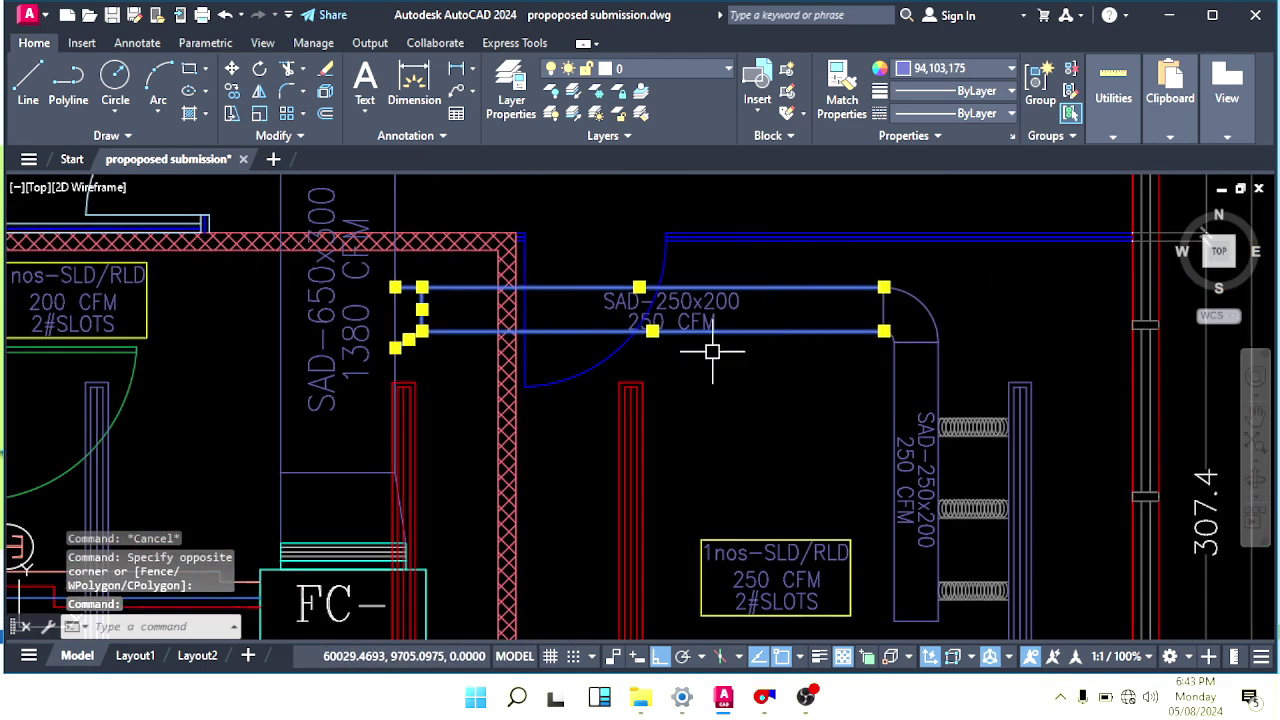
click(704, 356)
click(693, 279)
click(946, 288)
click(850, 378)
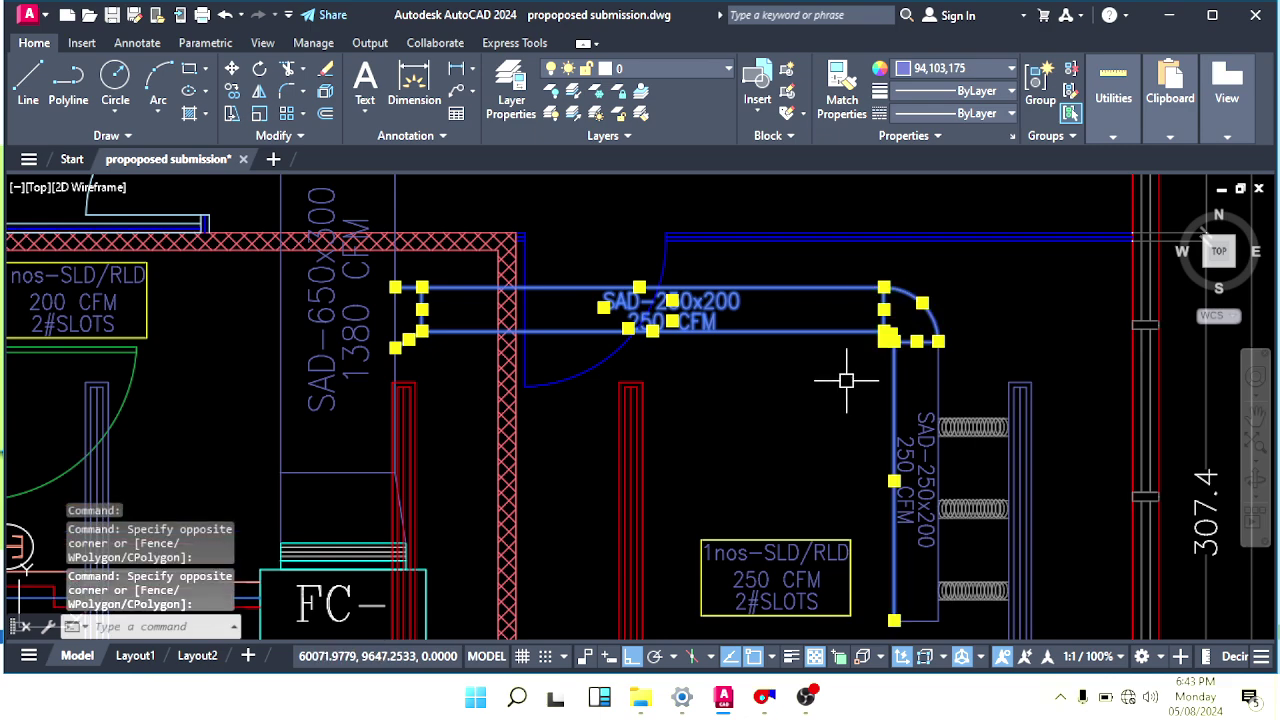
click(955, 352)
click(925, 366)
scroll(420, 410, down, 2)
middle_drag(420, 410, 660, 406)
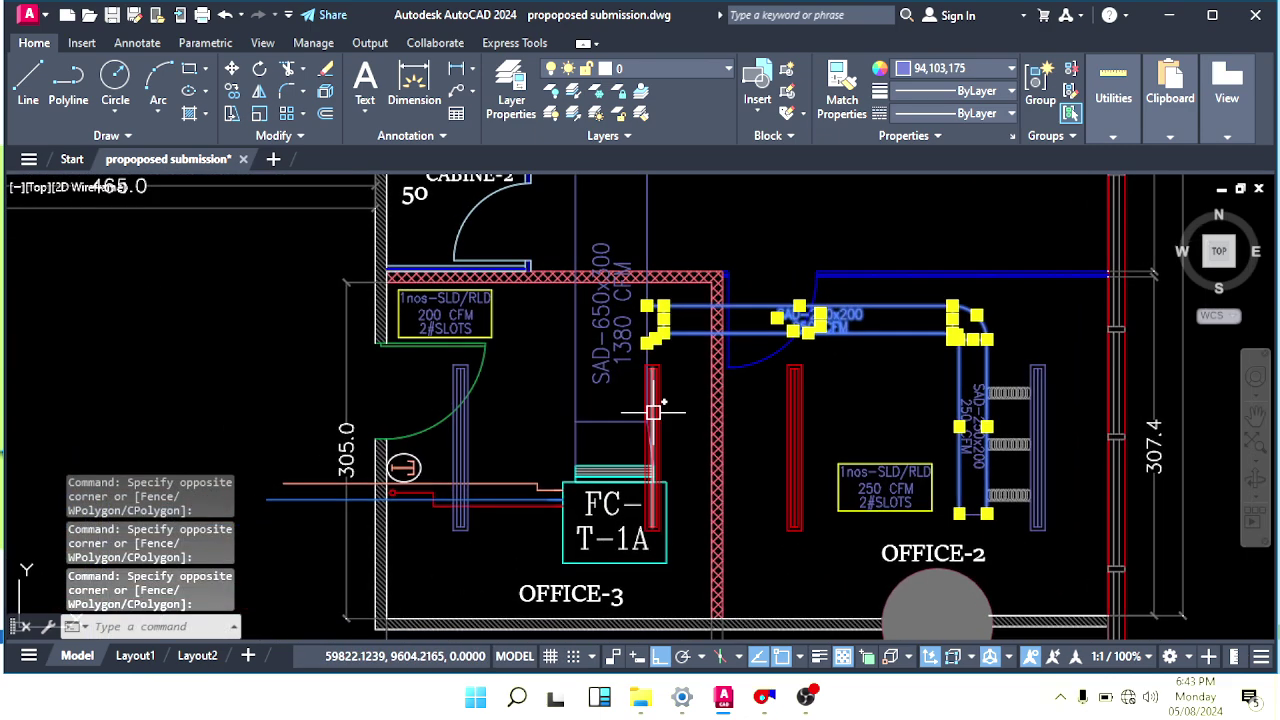
text(mi)
key(Return)
scroll(592, 405, up, 4)
click(624, 403)
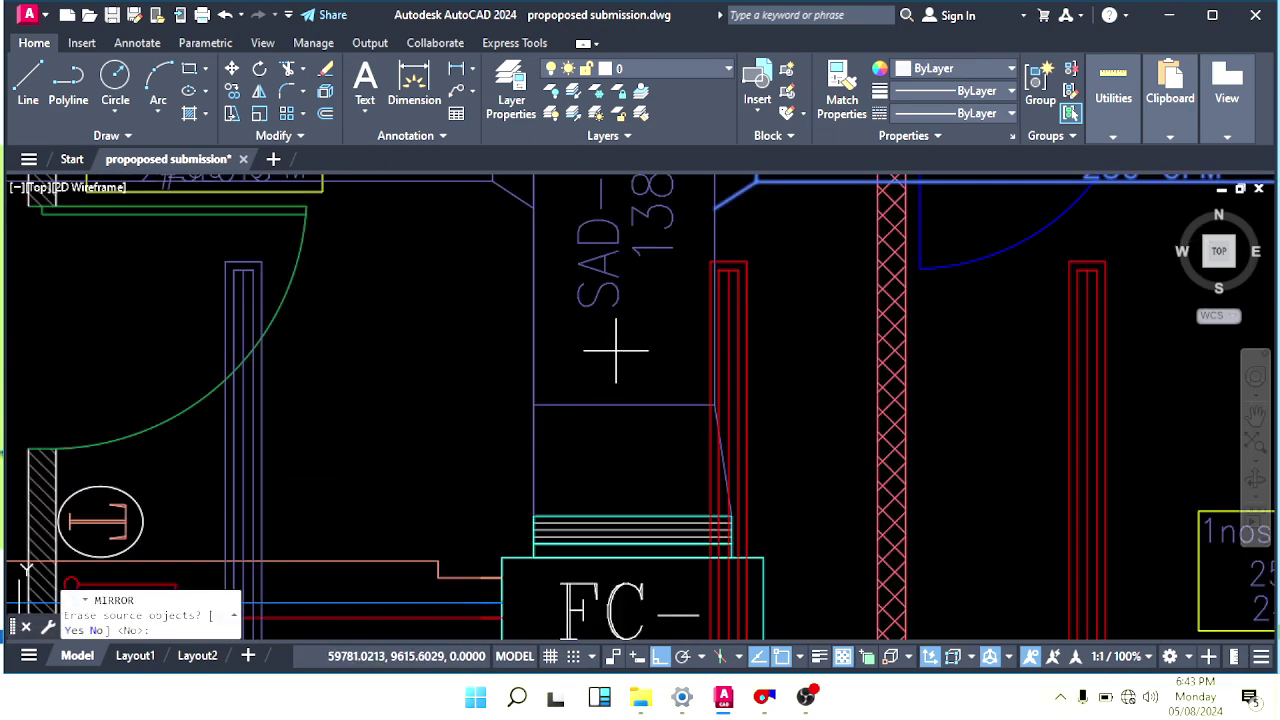
click(608, 357)
key(Return)
Move the mirrored branch's elbow and vertical duct horizontally into Office-3, between the blue diffuser and the main duct.
scroll(608, 457, down, 3)
middle_drag(476, 406, 532, 388)
scroll(532, 388, up, 2)
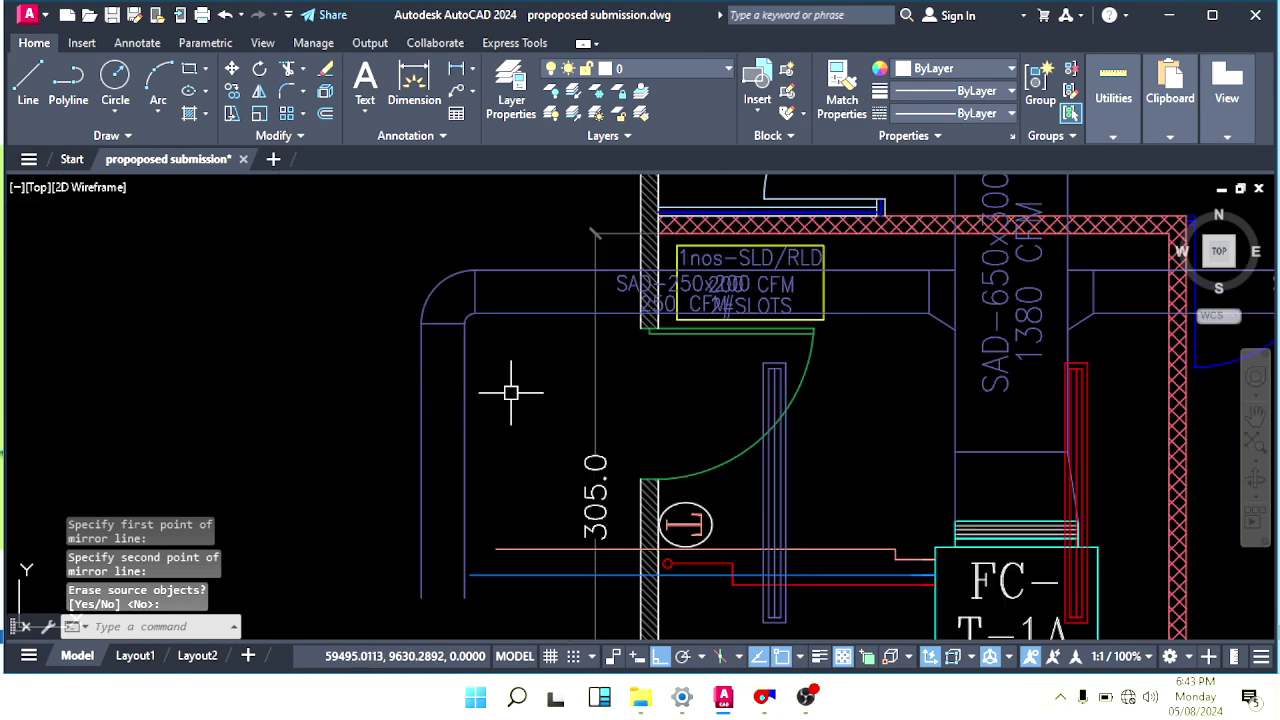
click(514, 386)
click(371, 434)
scroll(440, 320, up, 3)
click(463, 298)
click(385, 453)
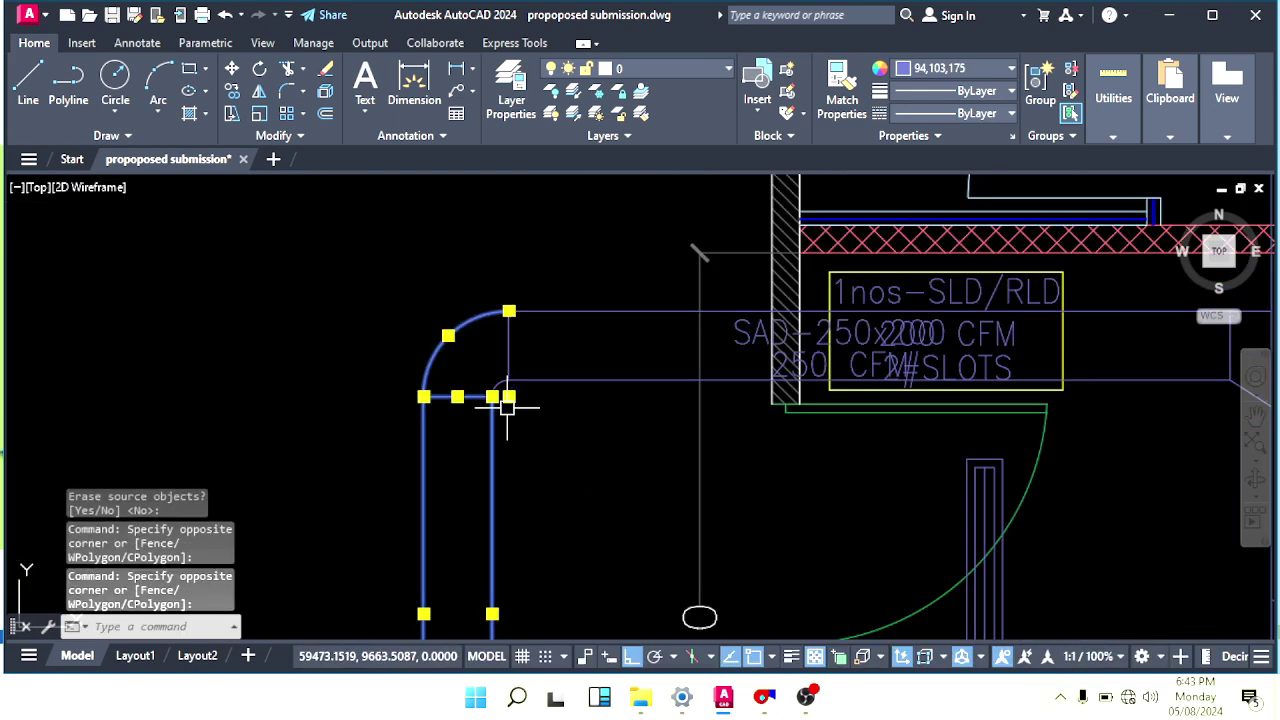
click(505, 399)
click(442, 446)
scroll(442, 446, down, 3)
middle_drag(554, 520, 466, 460)
text(m)
key(Return)
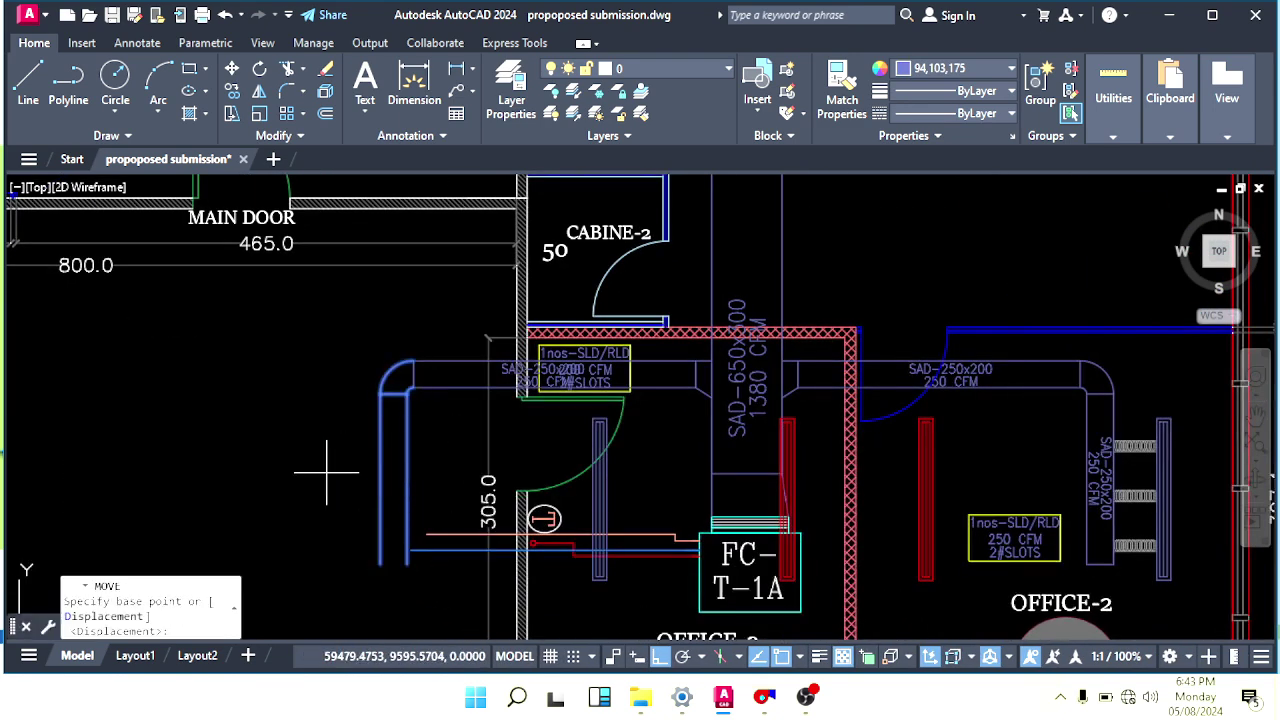
click(412, 396)
scroll(507, 449, up, 2)
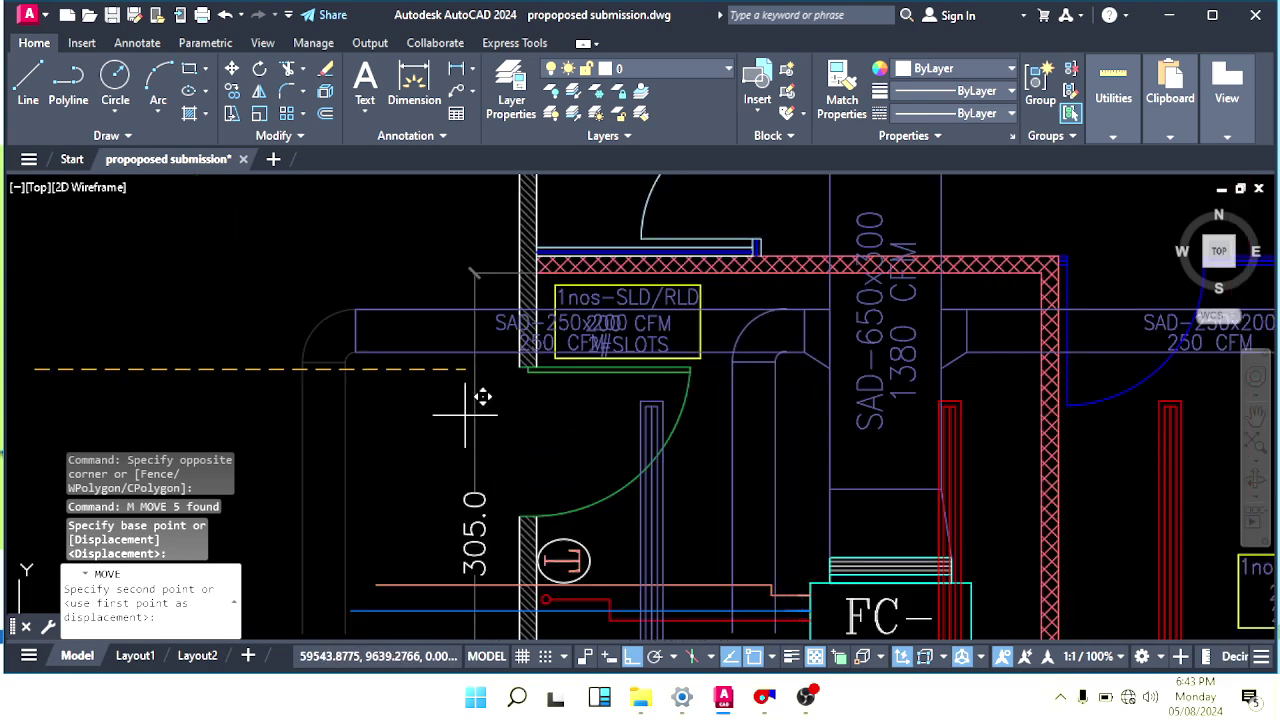
key(Escape)
key(Escape)
scroll(590, 360, down, 2)
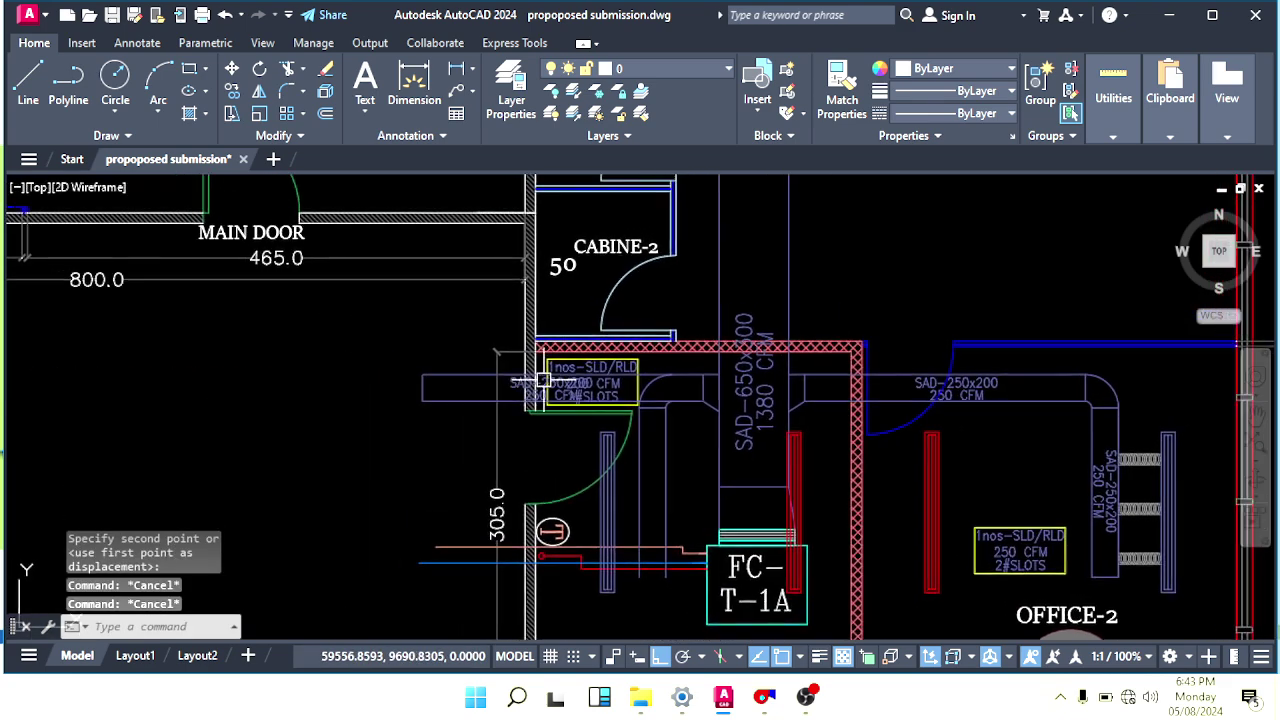
Trim the mirrored branch's horizontal duct lines back to the relocated elbow in Office-3.
key(Escape)
scroll(590, 360, up, 5)
text(tr)
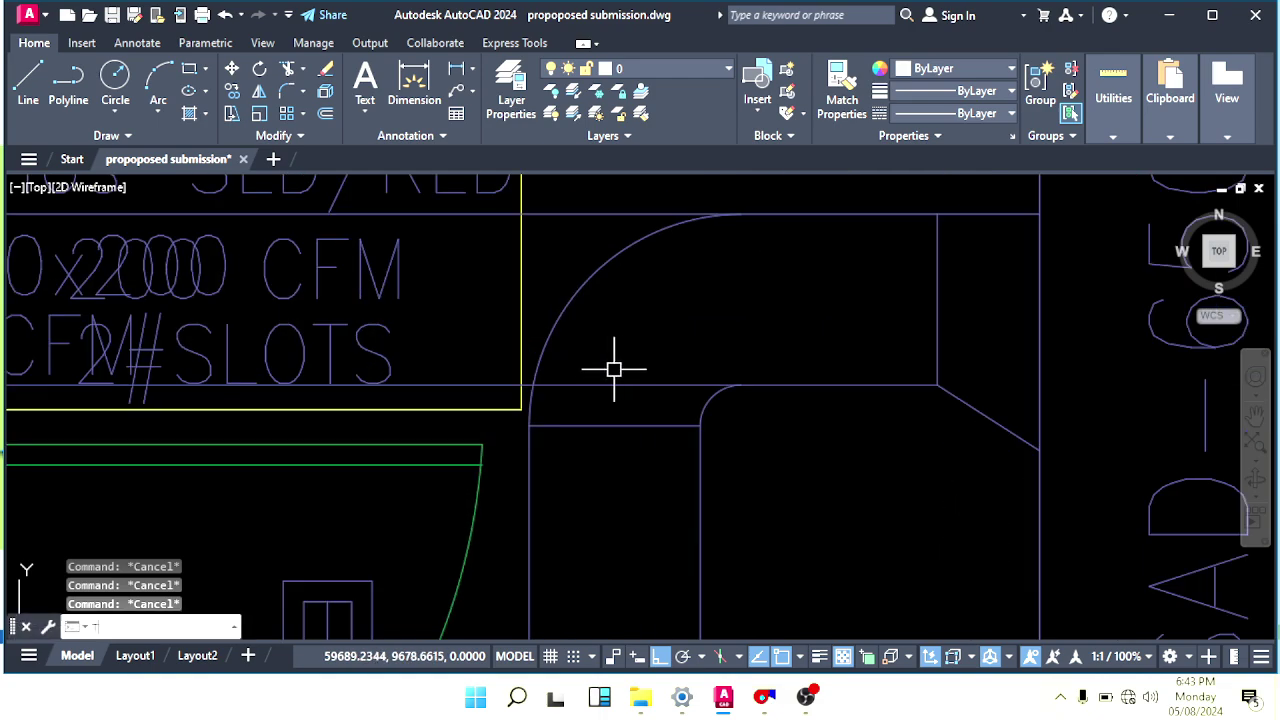
key(Return)
middle_drag(644, 289, 671, 383)
click(654, 311)
key(Escape)
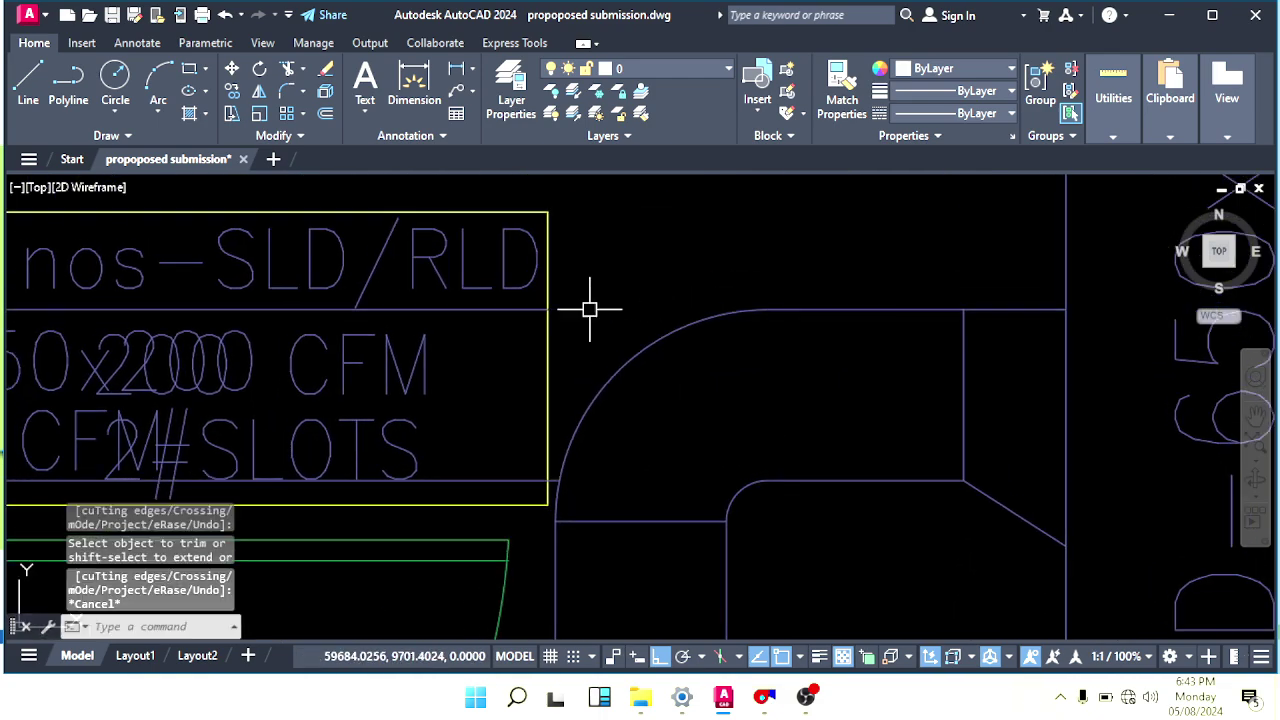
key(Escape)
Erase the two leftover horizontal duct lines running outside Office-3 through its wall.
scroll(591, 309, down, 4)
mouse_move(208, 360)
middle_down()
mouse_move(514, 371)
mouse_move(562, 393)
mouse_move(575, 455)
middle_up()
click(477, 319)
click(391, 429)
text(e)
key(Return)
Copy the uppermost flexible duct from Office-2 with Ortho off onto the outer edge of Office-3's vertical branch duct.
scroll(491, 277, down, 3)
scroll(563, 435, up, 2)
middle_drag(740, 401, 563, 403)
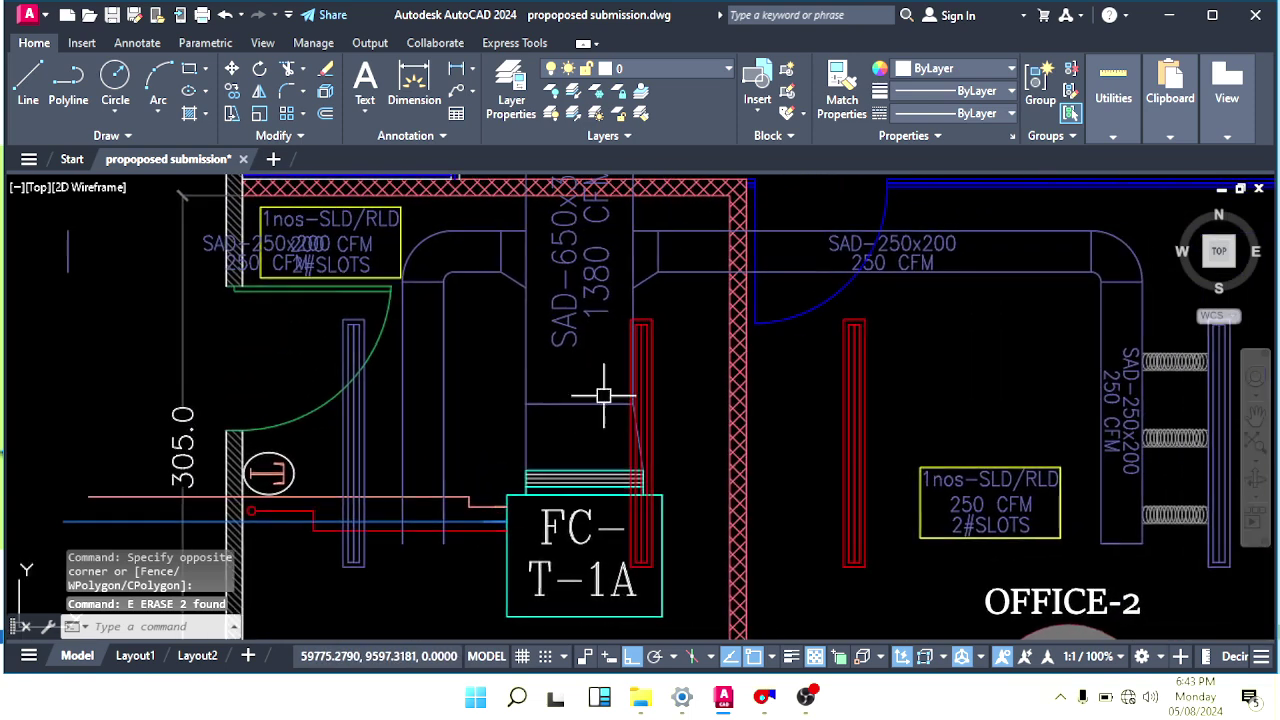
middle_drag(779, 386, 667, 380)
middle_drag(870, 350, 709, 381)
scroll(982, 348, up, 2)
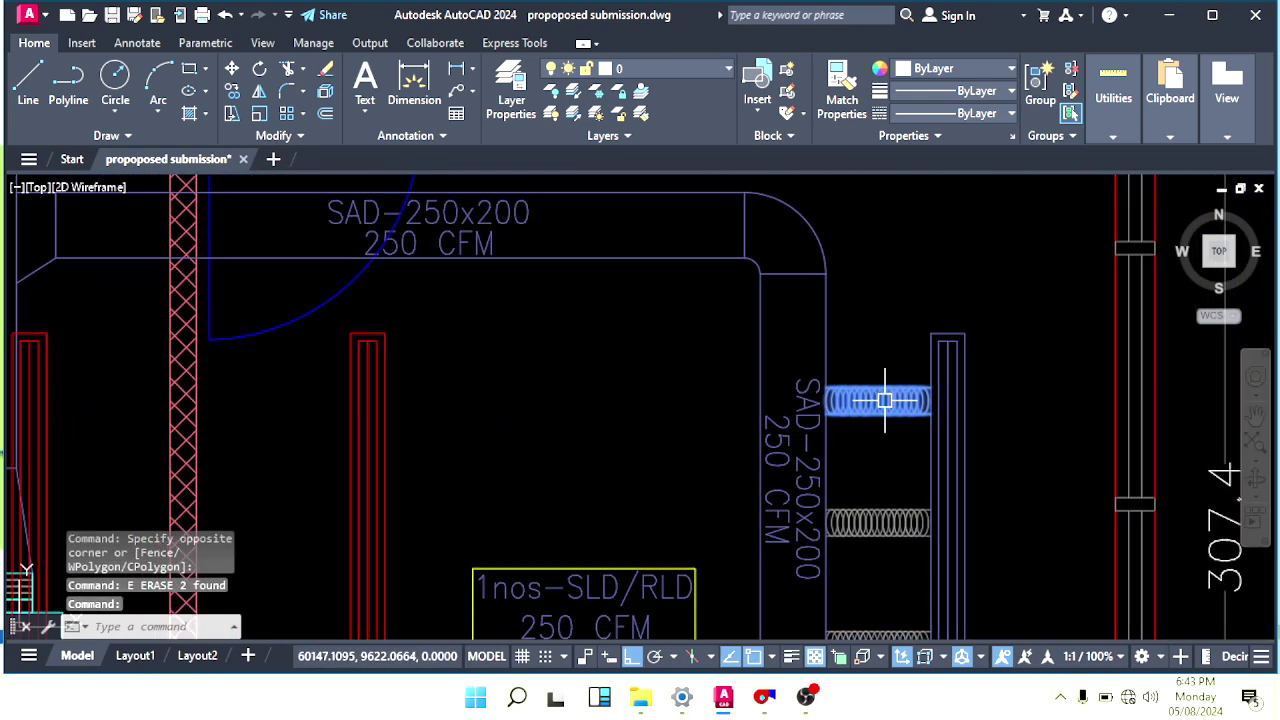
text(co)
key(Return)
scroll(930, 392, up, 3)
click(934, 389)
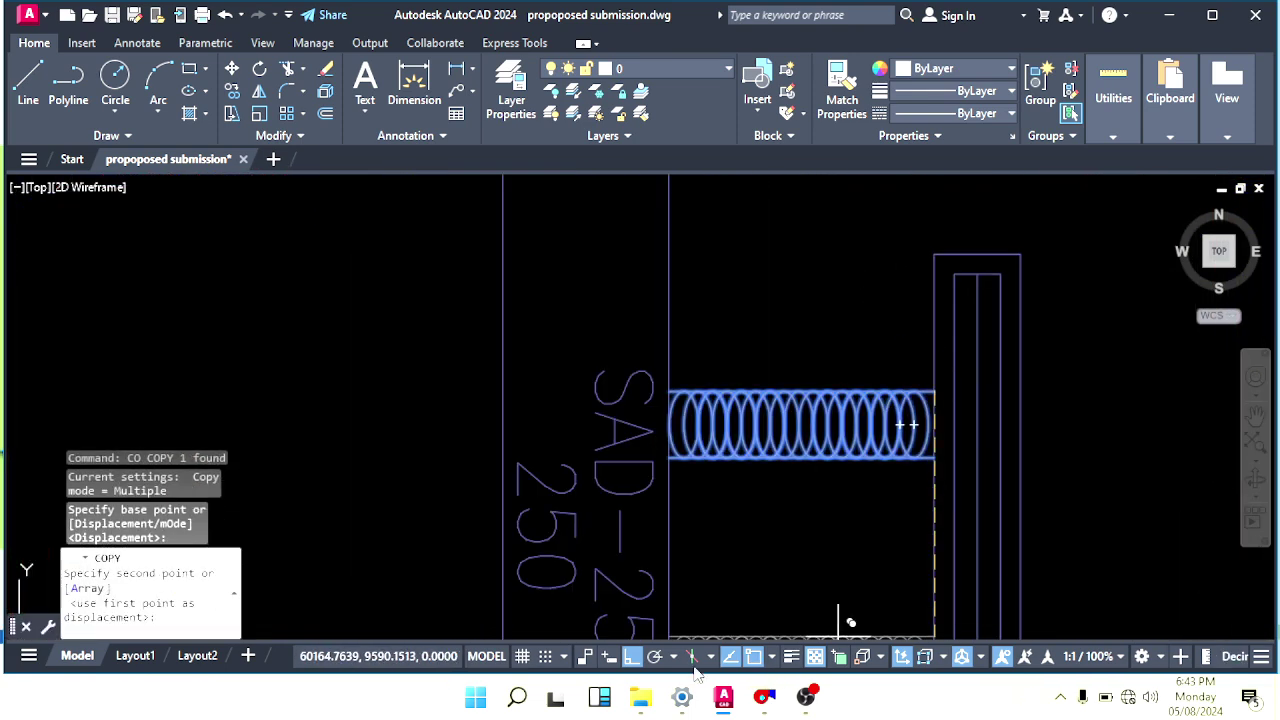
key(F8)
scroll(440, 465, down, 4)
middle_drag(200, 465, 630, 445)
scroll(400, 443, down, 2)
middle_drag(285, 440, 591, 436)
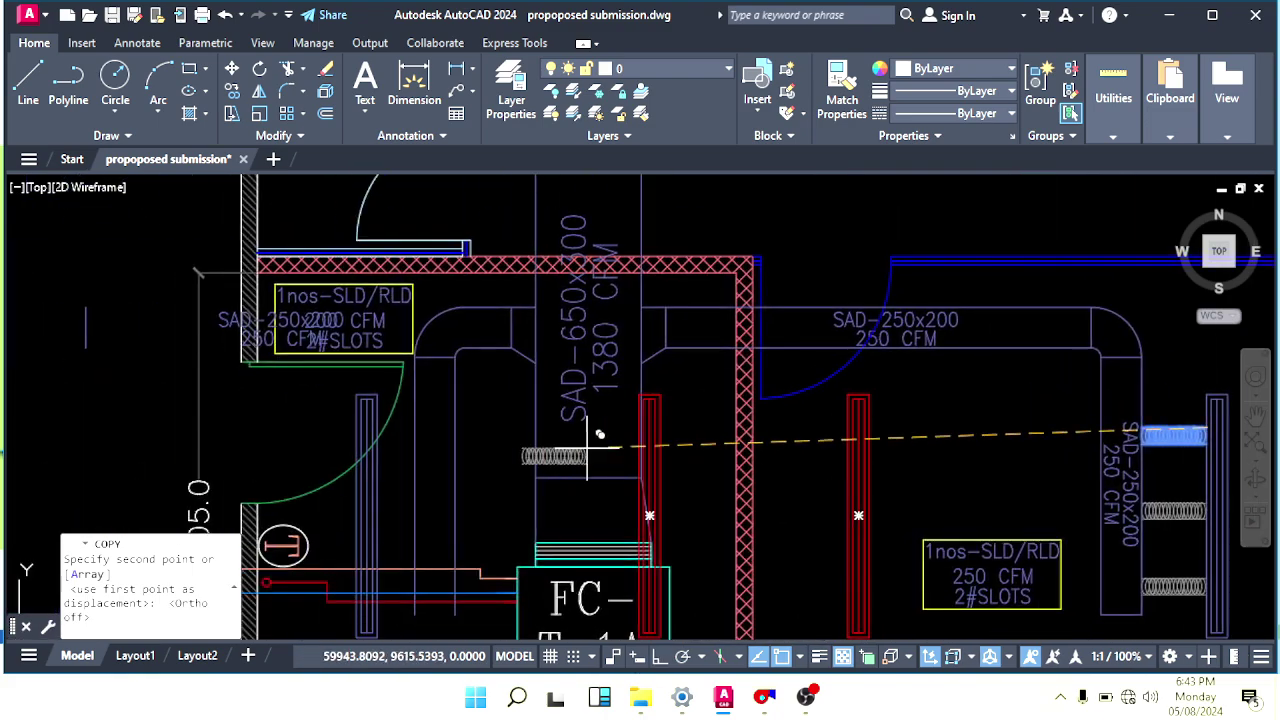
middle_drag(345, 440, 580, 430)
scroll(580, 424, up, 3)
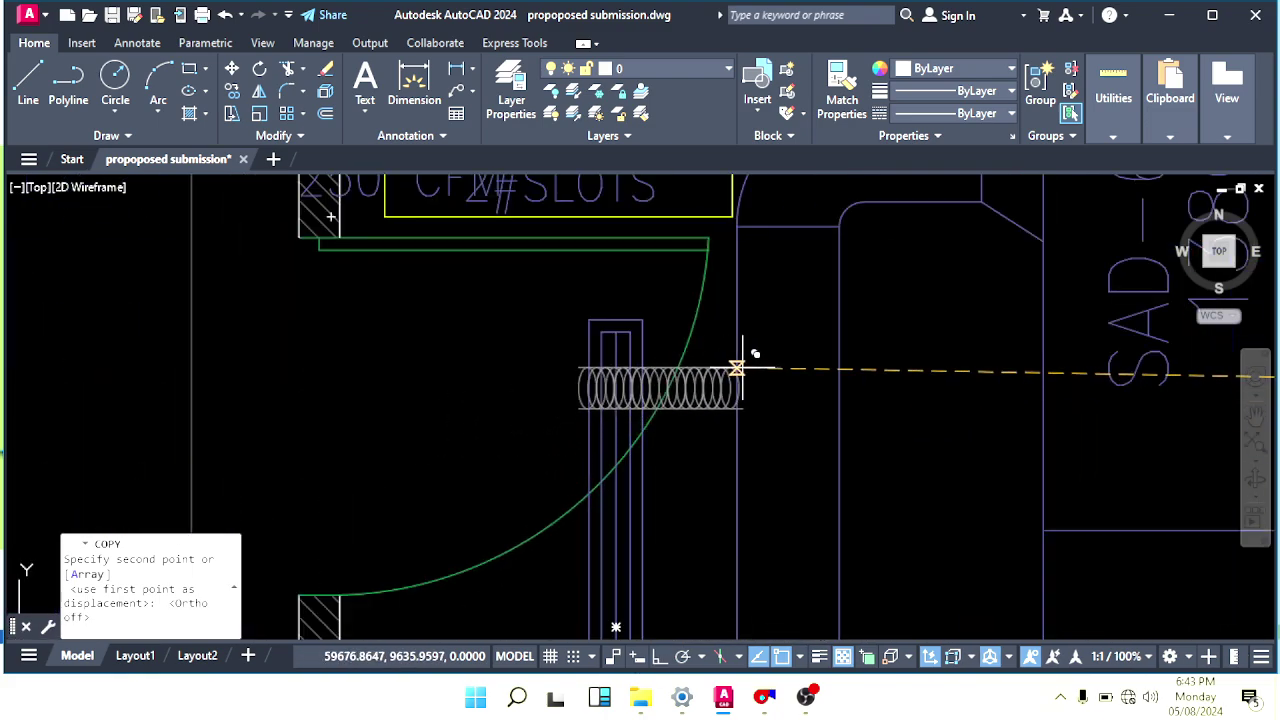
click(737, 368)
scroll(737, 368, down, 4)
key(Escape)
Move Office-3's blue linear diffuser horizontally with Ortho on, farther from the vertical branch duct and closer to the door wall.
scroll(649, 414, up, 4)
click(657, 417)
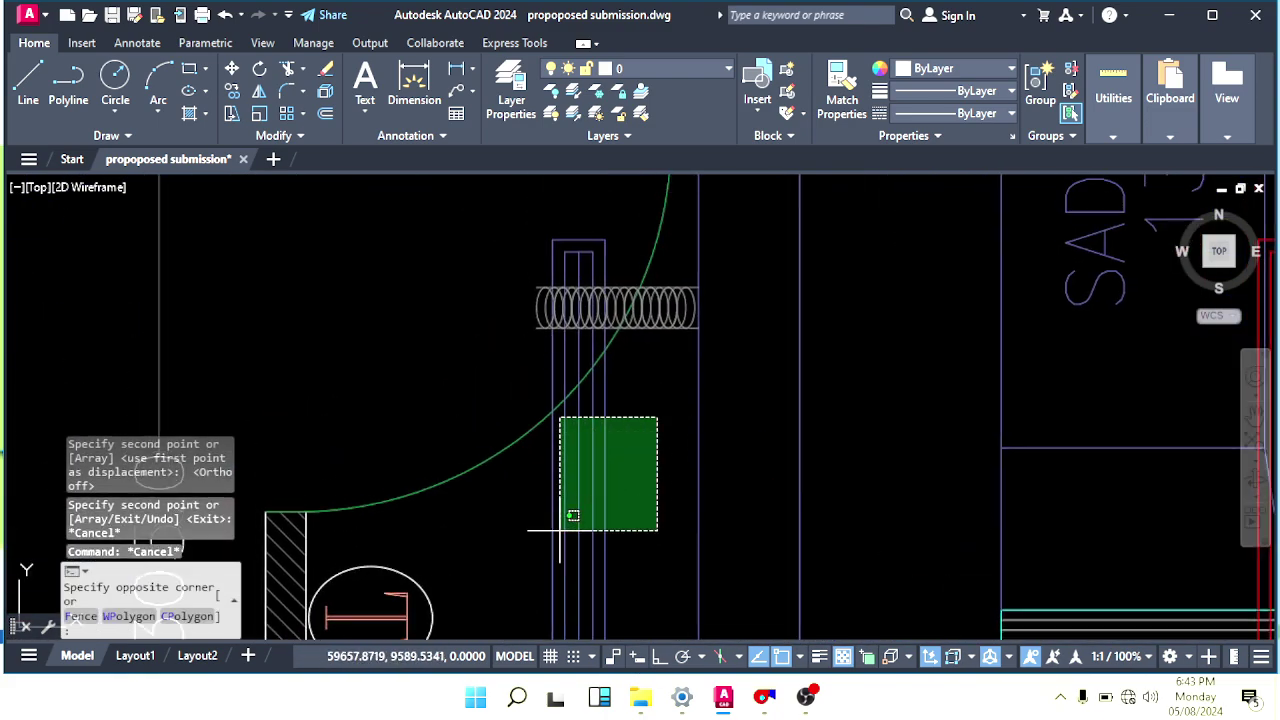
click(539, 529)
key(Escape)
key(Escape)
click(640, 503)
click(528, 546)
middle_drag(441, 394, 580, 498)
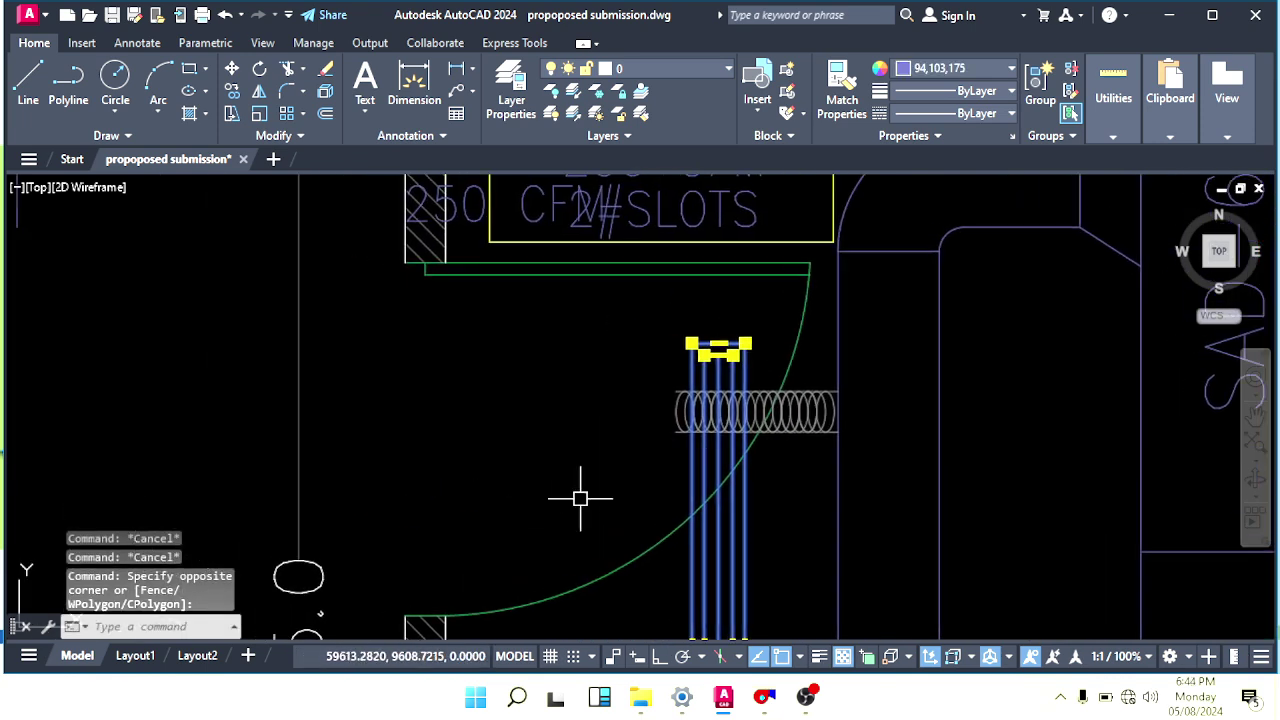
text(m)
key(Return)
click(594, 477)
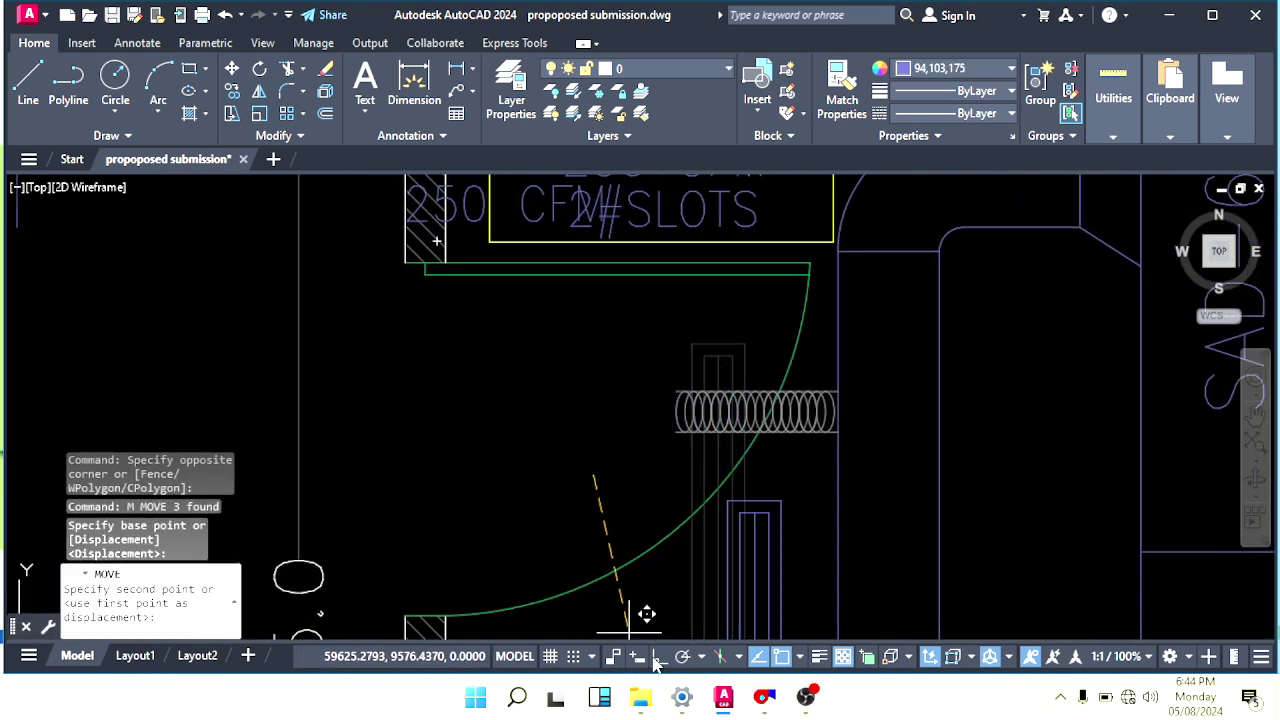
click(654, 661)
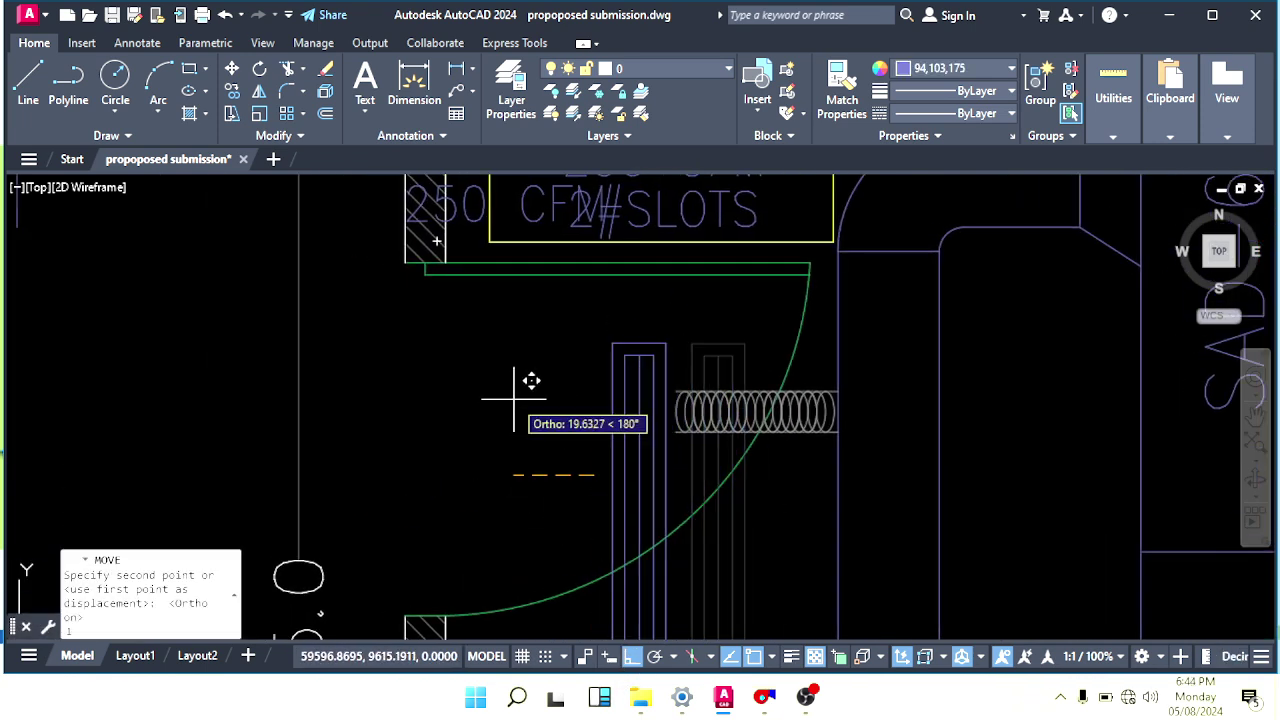
key(Escape)
key(Escape)
key(Escape)
Explode the copied flexible duct in Office-3.
scroll(600, 380, up, 3)
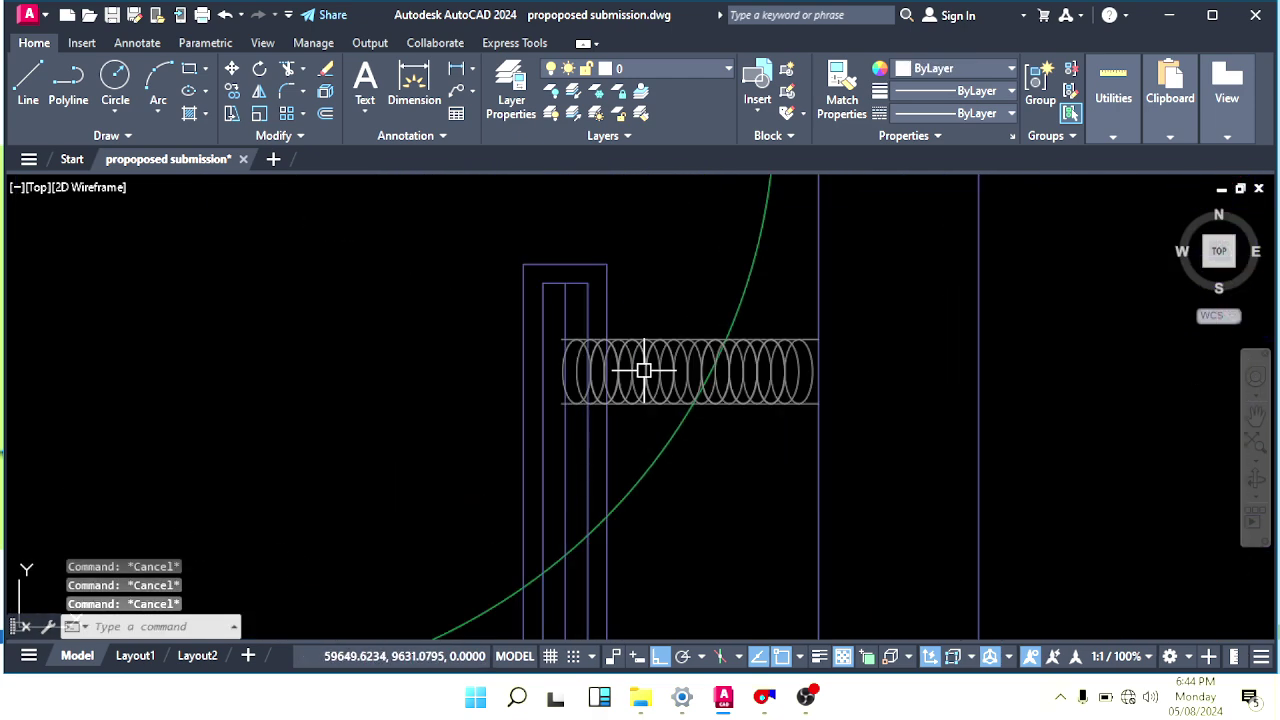
click(644, 371)
text(x)
key(Return)
Erase the two end coils of the exploded flexible duct that overlap the blue diffuser.
scroll(623, 366, up, 3)
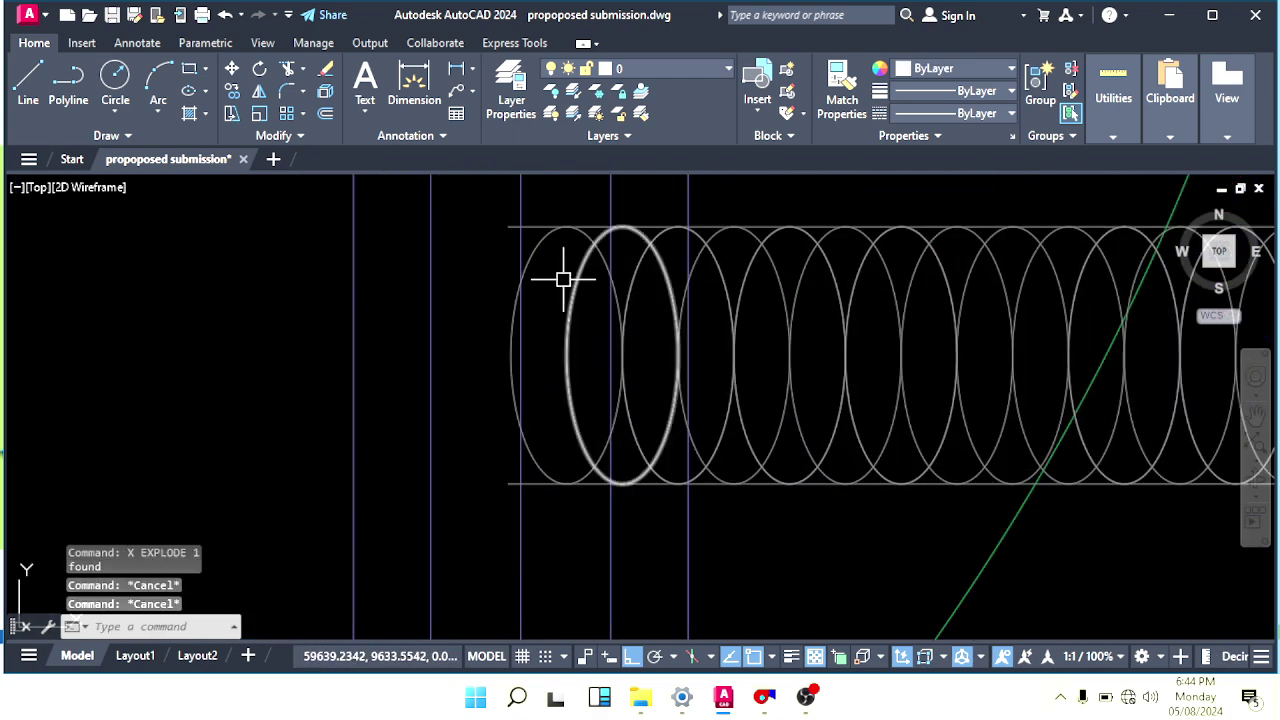
click(529, 245)
text(e)
key(Return)
click(569, 299)
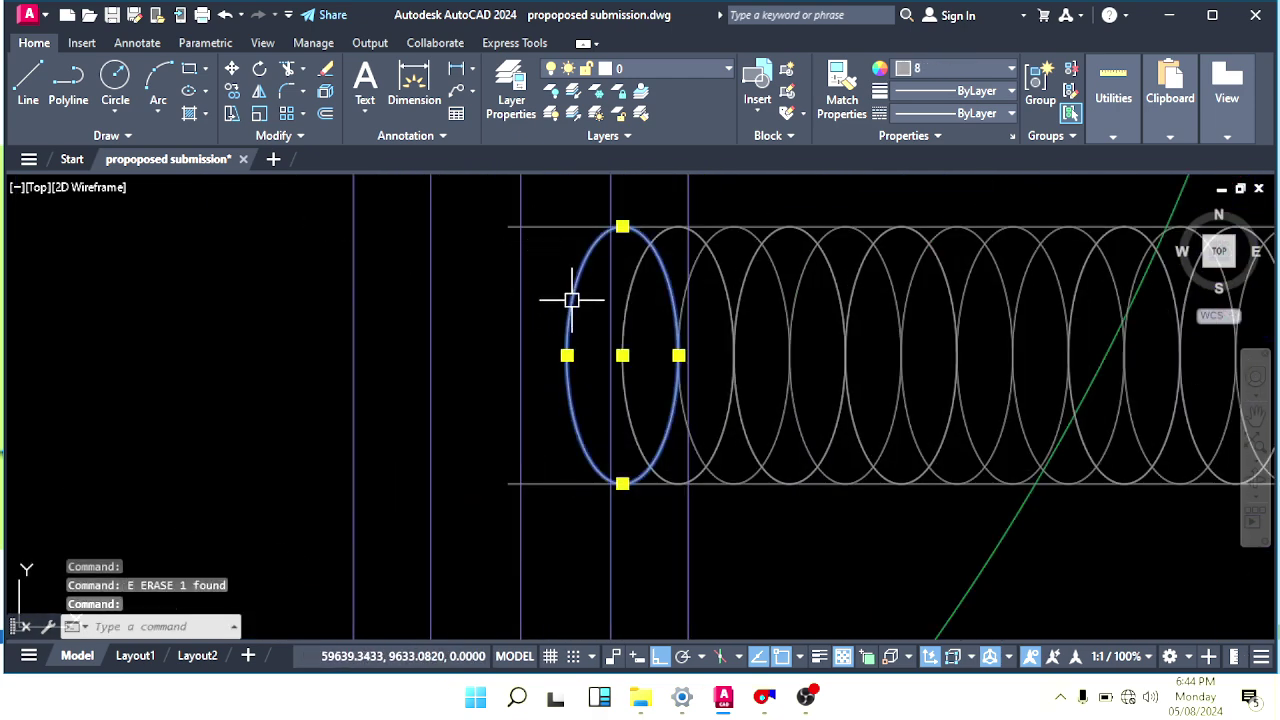
key(Delete)
click(631, 305)
scroll(631, 305, down, 2)
key(Escape)
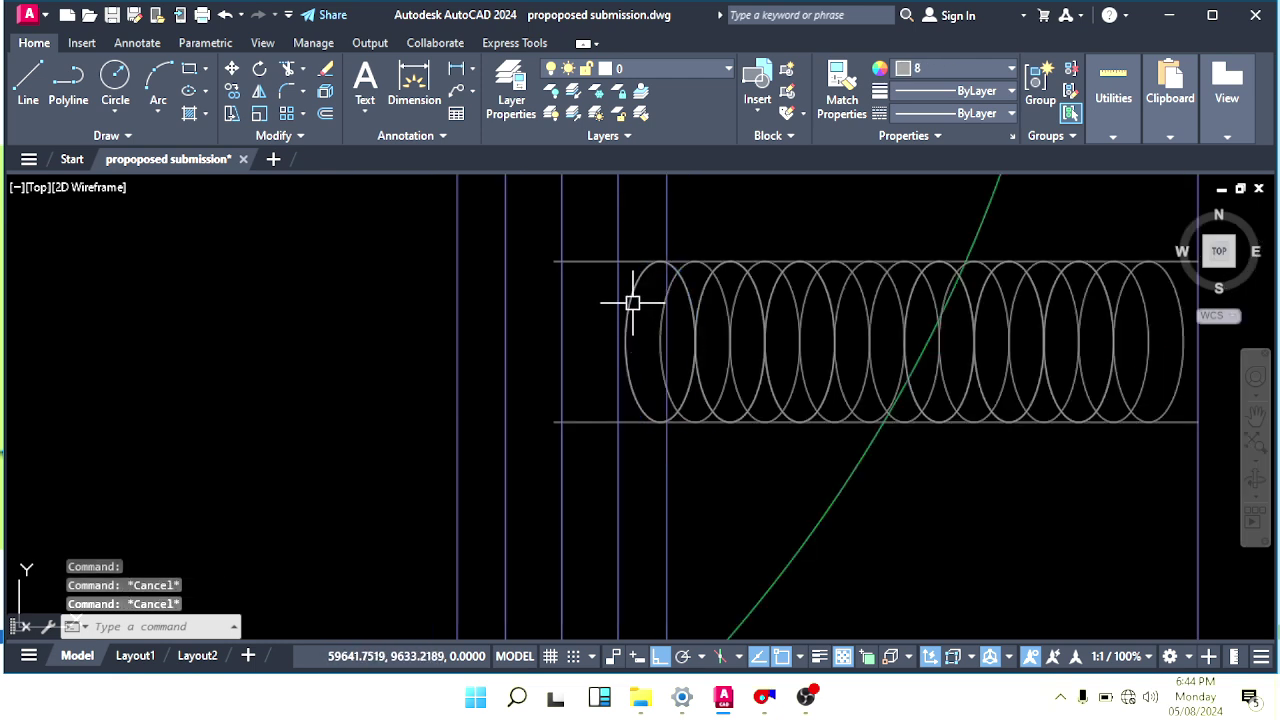
click(629, 298)
key(Escape)
Trim the flexible duct's end coil and edge lines near the blue diffuser's edge and erase the two leftover line pieces.
text(TR)
key(space)
scroll(646, 270, up, 2)
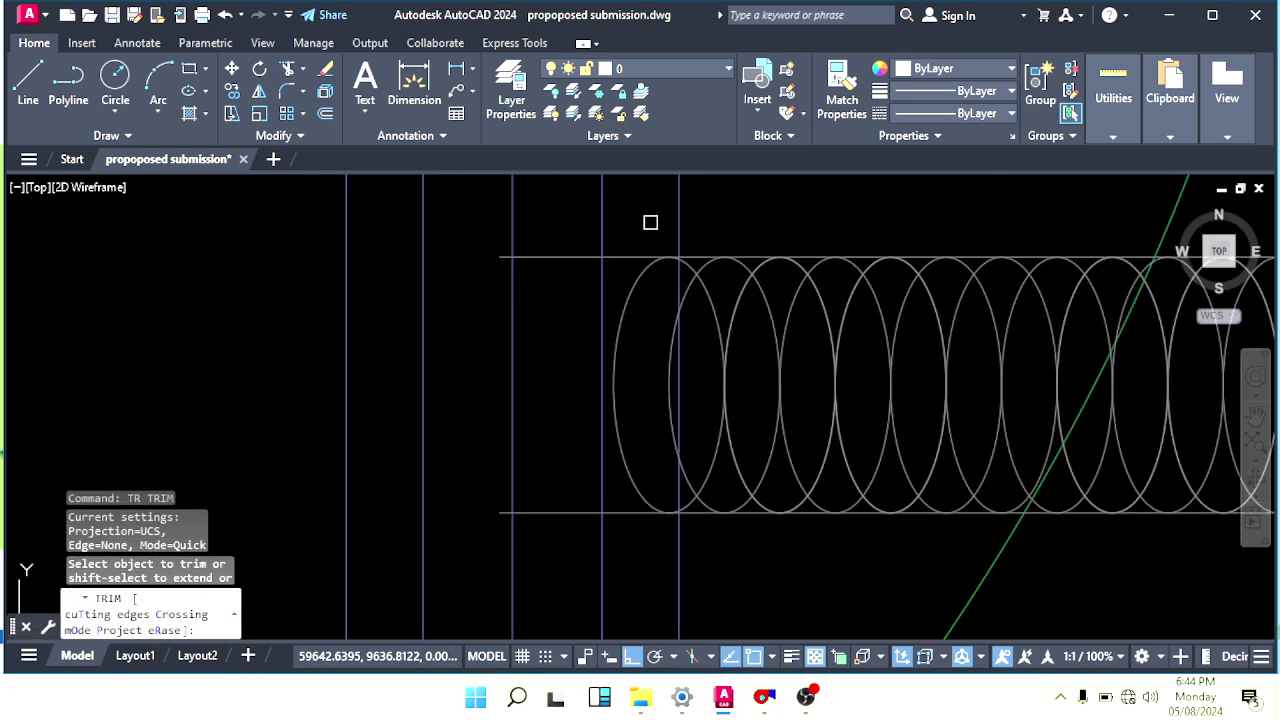
click(651, 223)
click(649, 539)
key(Escape)
click(563, 533)
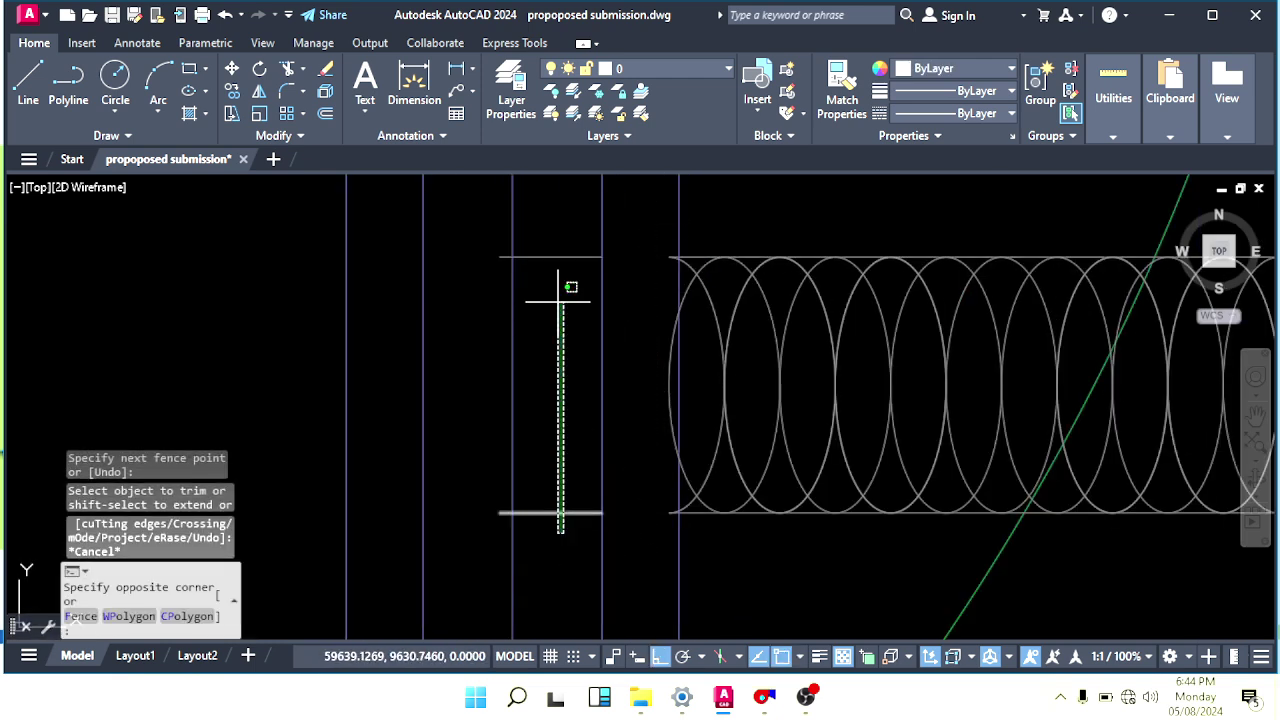
click(538, 243)
text(E)
key(space)
Measure the horizontal gap between Office-3's blue diffuser and the vertical branch duct with a linear dimension.
scroll(615, 480, down, 2)
mouse_move(640, 530)
middle_down()
mouse_move(622, 486)
mouse_move(487, 389)
middle_up()
key(Escape)
text(DLI)
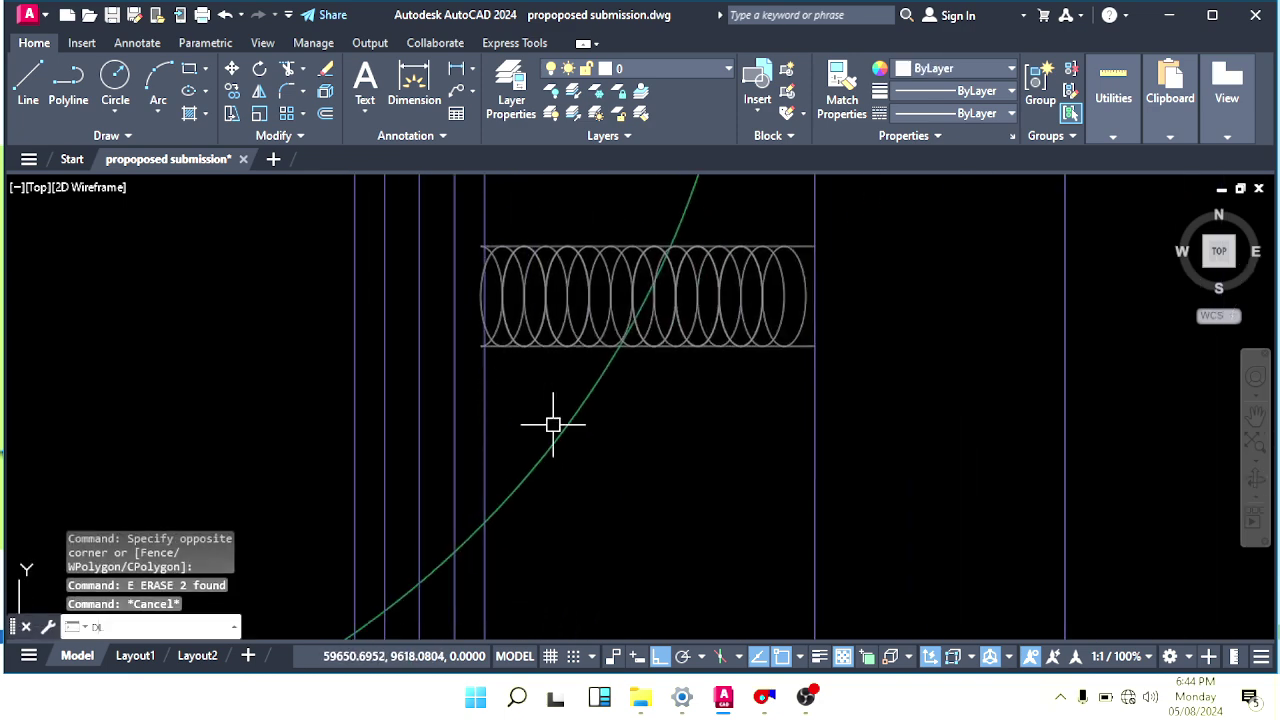
key(Return)
click(484, 408)
click(816, 408)
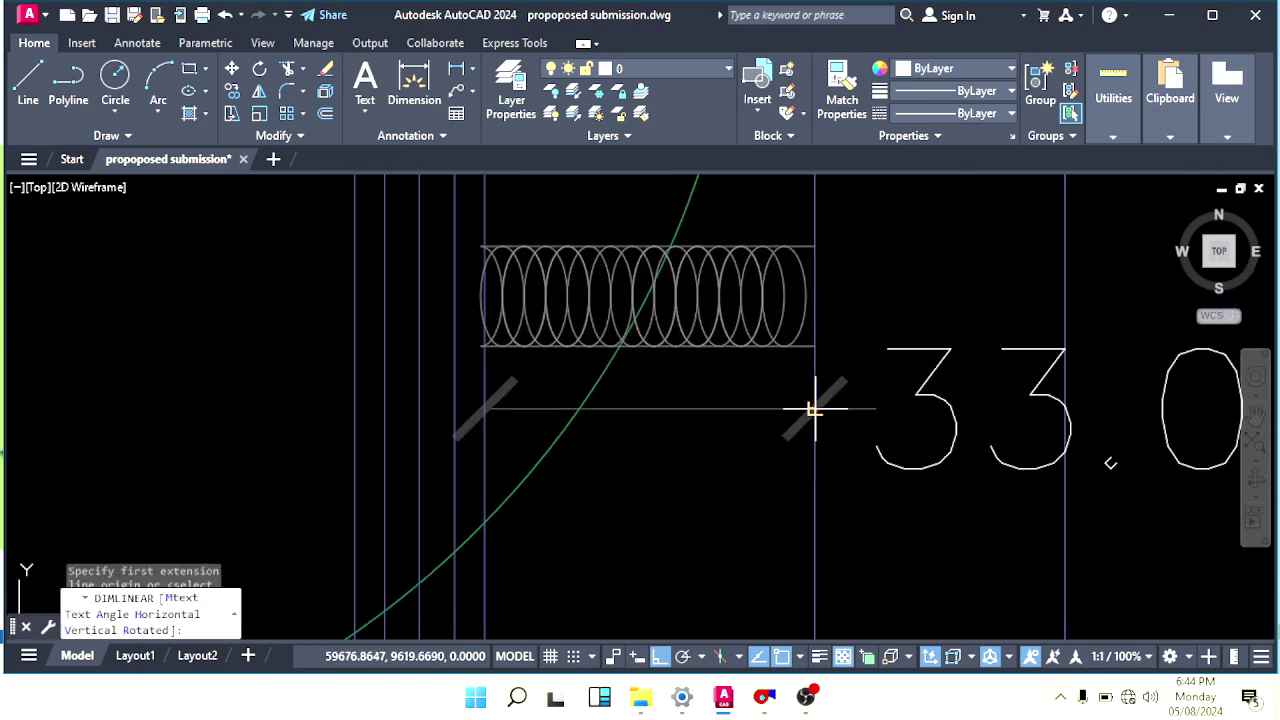
scroll(786, 420, down, 3)
middle_drag(800, 374, 731, 384)
key(Escape)
key(Escape)
scroll(714, 463, down, 2)
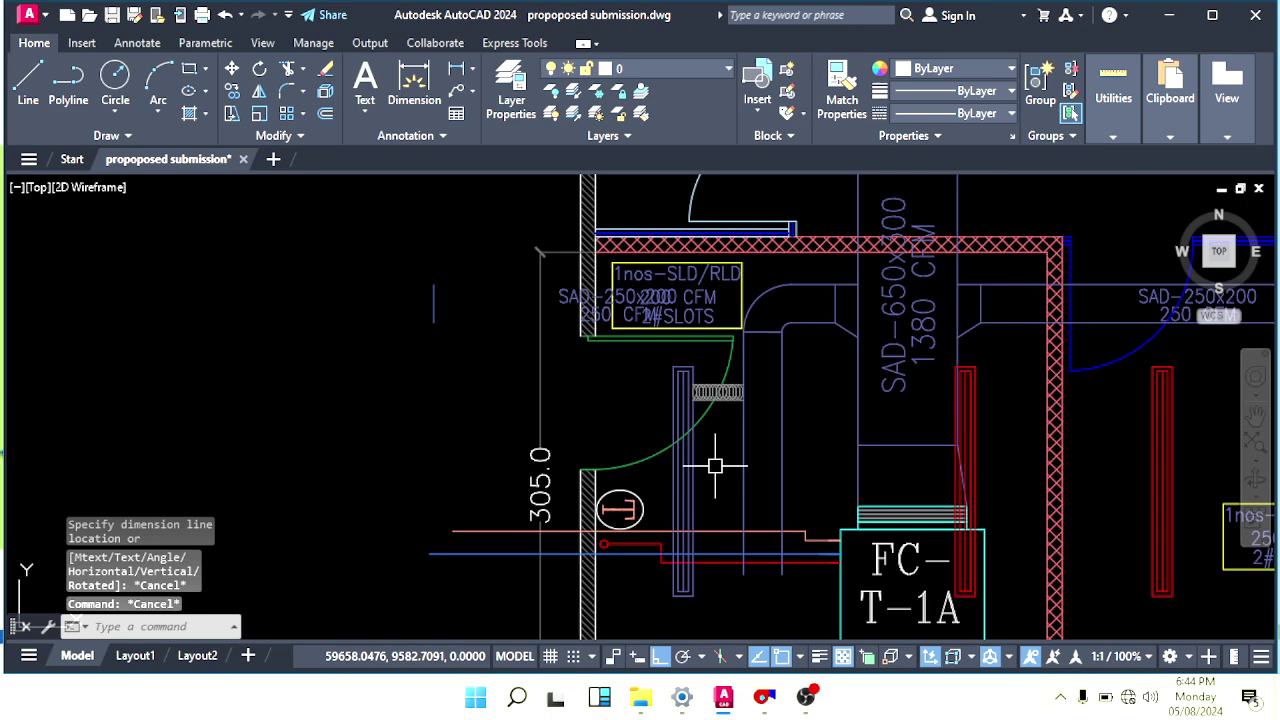
Combine the trimmed flexible duct's coils and edge lines in Office-3 into one block, leaving out the neighbouring diffuser and duct lines.
scroll(686, 417, up, 4)
click(706, 333)
key(Escape)
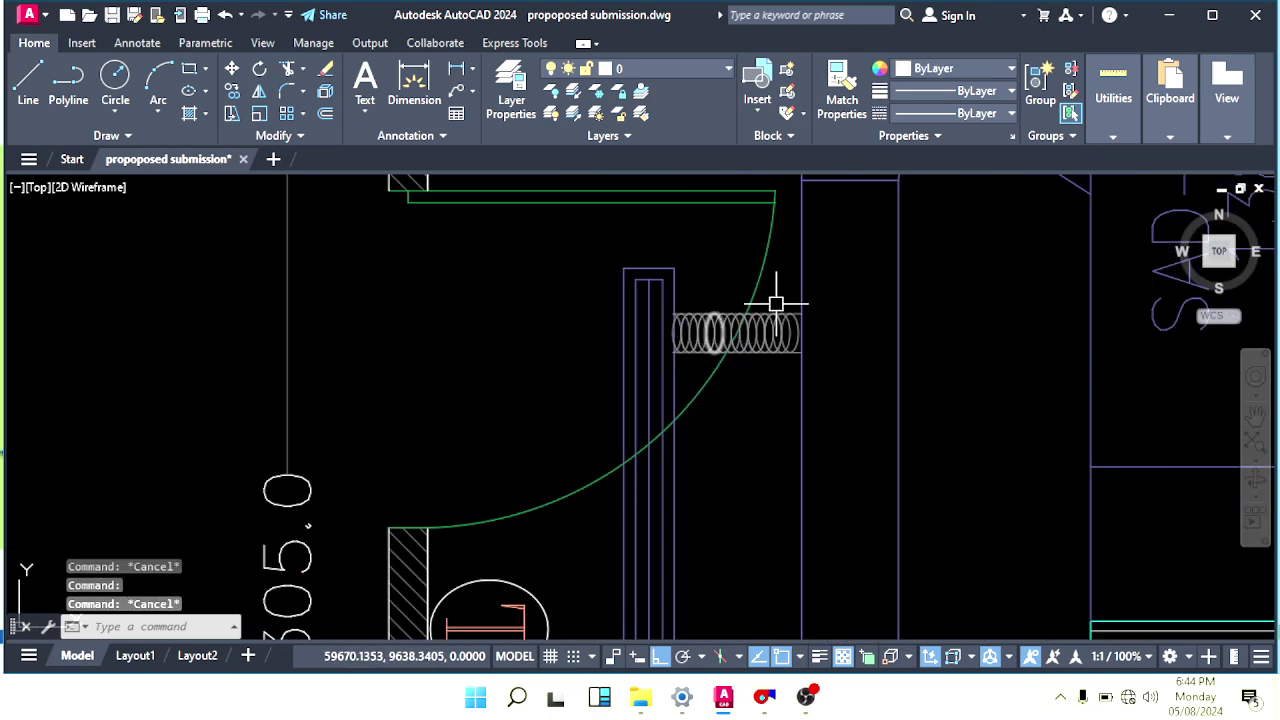
scroll(782, 305, up, 4)
click(812, 308)
key(Escape)
click(814, 314)
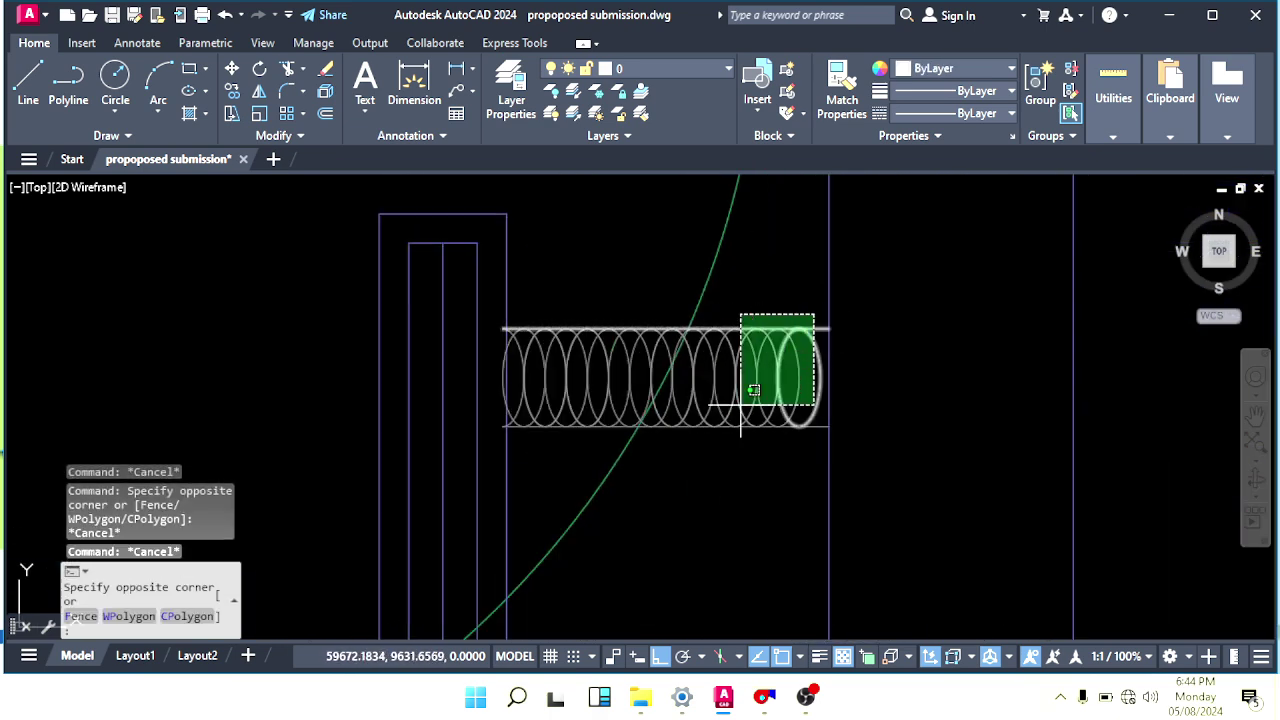
click(488, 452)
middle_drag(530, 499, 598, 448)
shift+click(618, 455)
shift+click(432, 513)
scroll(546, 466, down, 4)
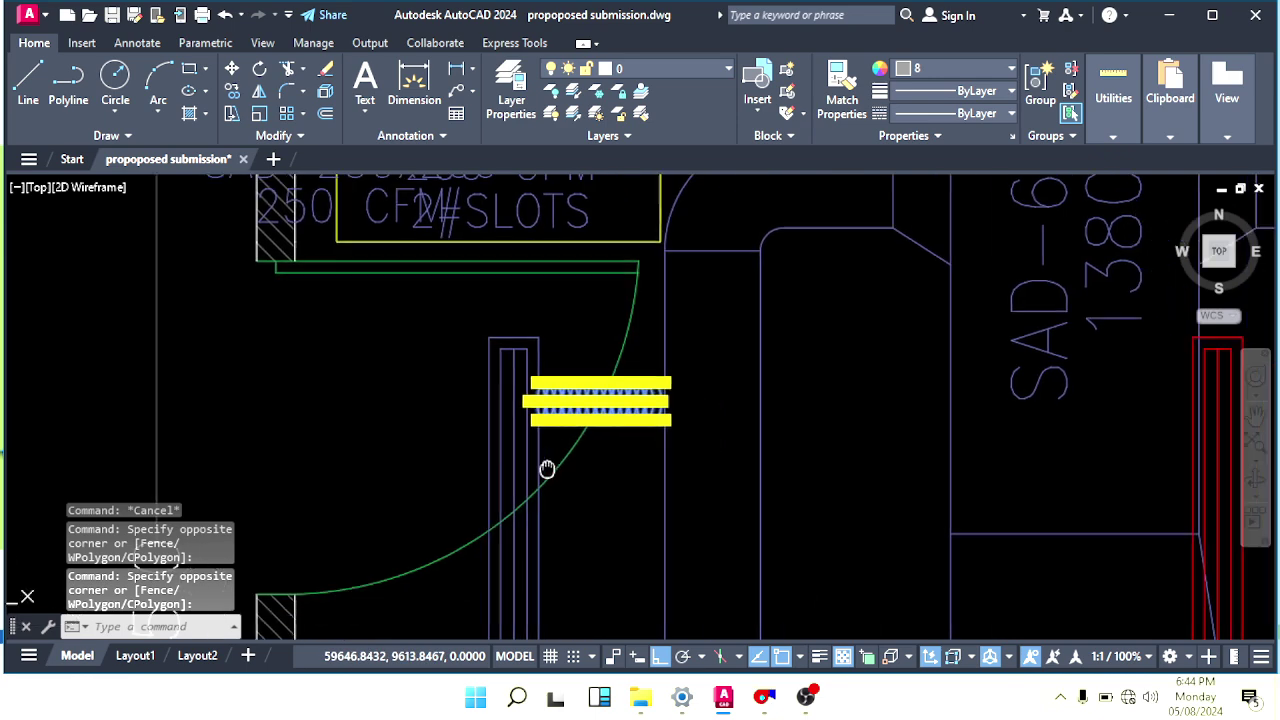
middle_drag(571, 494, 631, 465)
text(b)
key(Return)
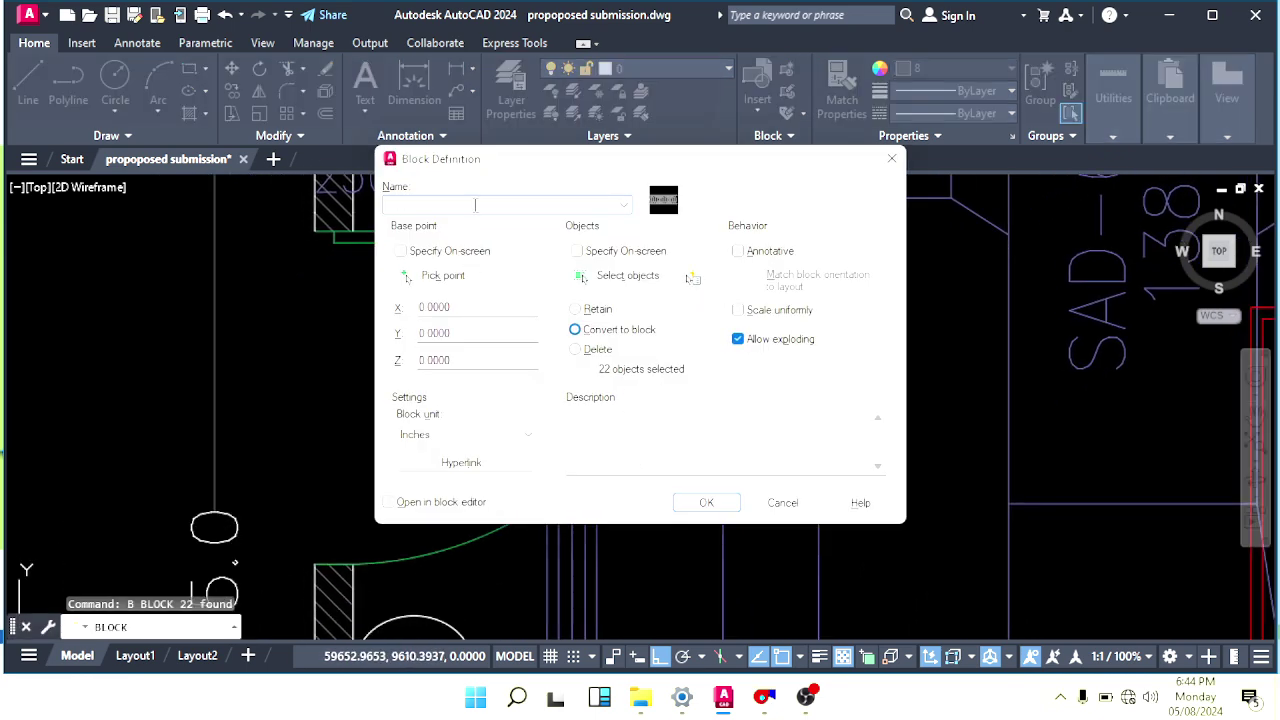
click(684, 502)
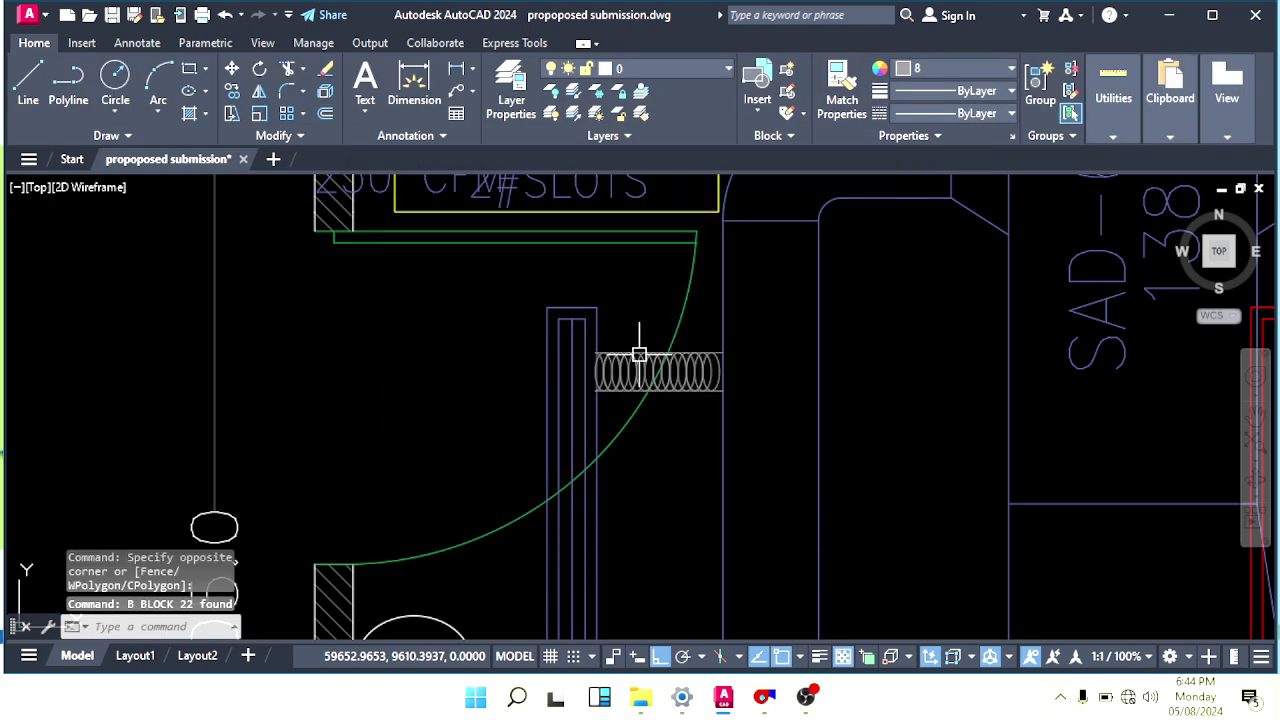
Move the flexible duct block straight down along Office-3's blue diffuser to slightly below the diffuser's upper end.
key(Escape)
click(607, 363)
scroll(604, 364, down, 2)
middle_drag(604, 364, 596, 285)
text(m)
key(Return)
click(778, 264)
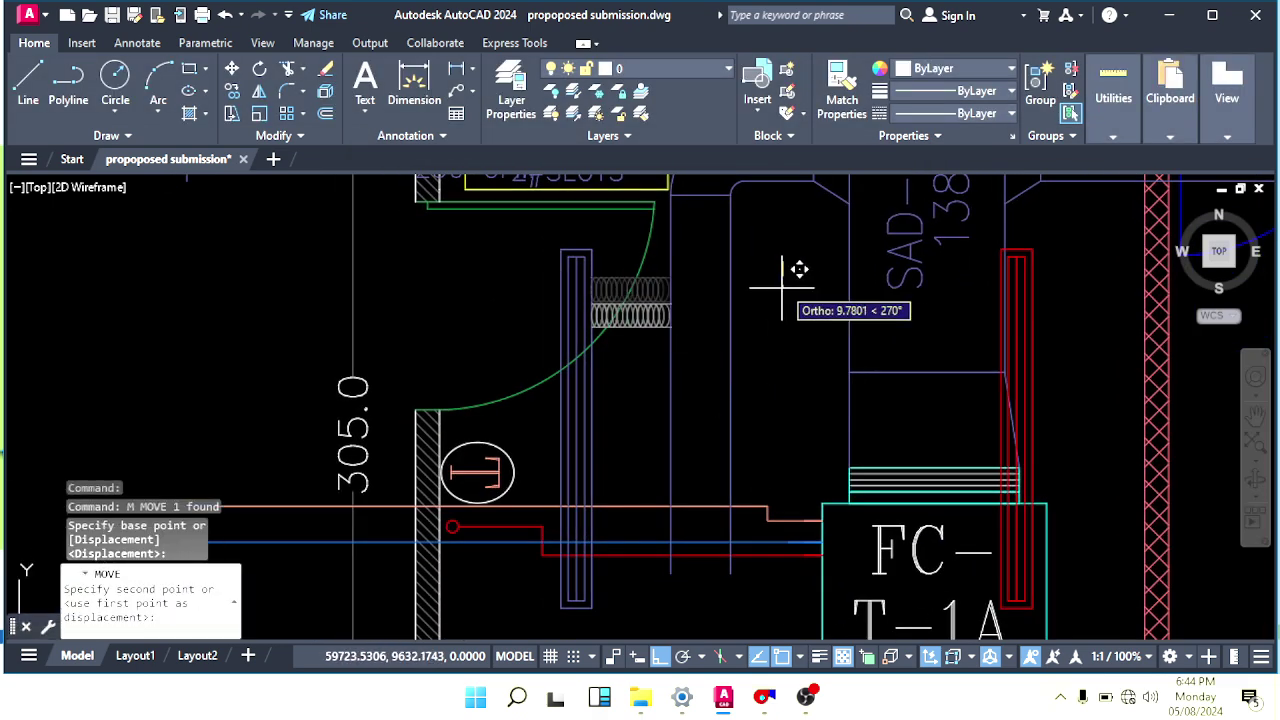
click(780, 322)
key(Escape)
key(Escape)
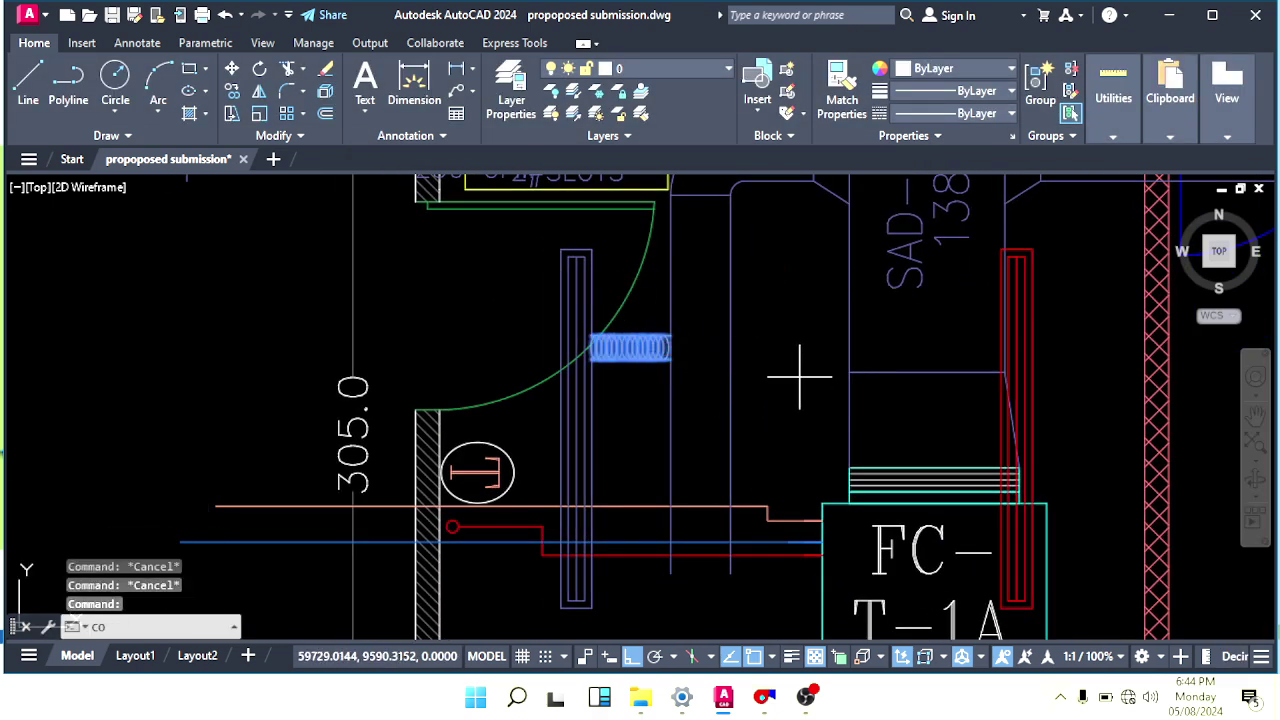
Copy the flexible duct block about 54 units straight down between the blue diffuser and the vertical branch duct.
text(co)
key(Return)
click(783, 290)
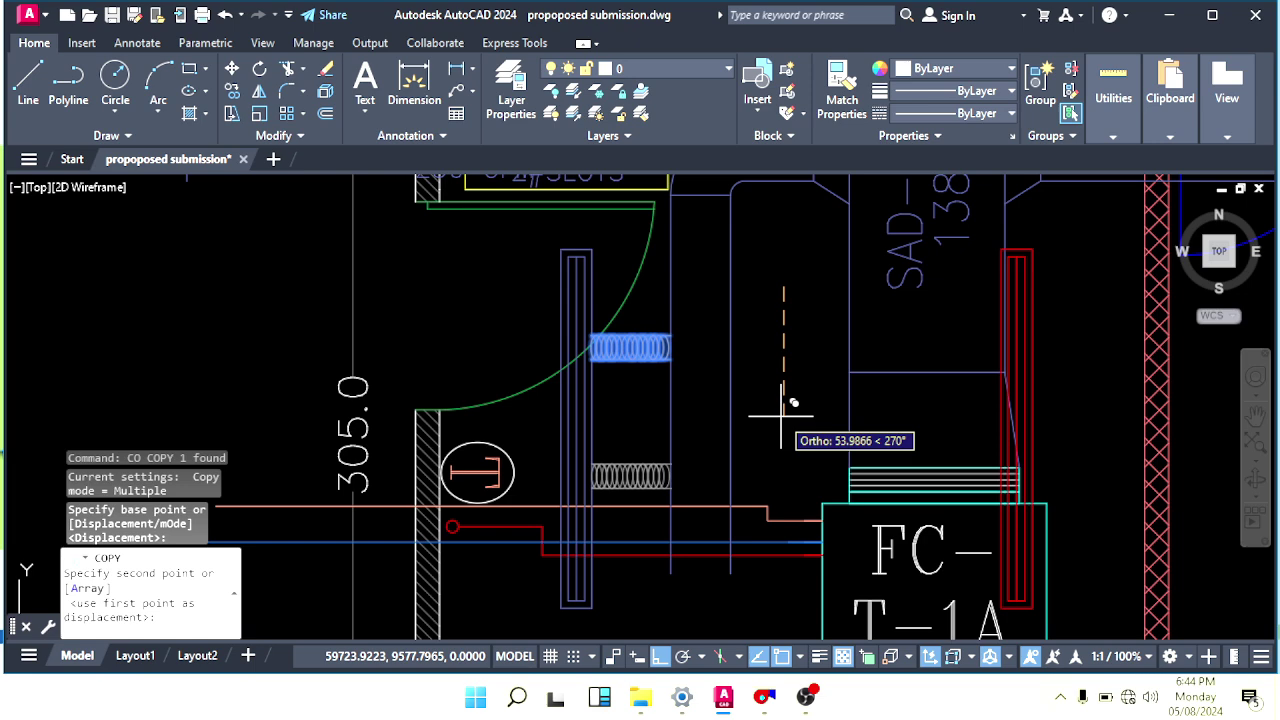
click(781, 416)
key(Escape)
key(Escape)
Move the upper flexible duct block slightly down, closer to the lower one.
click(657, 355)
scroll(708, 370, up, 2)
text(m)
key(Return)
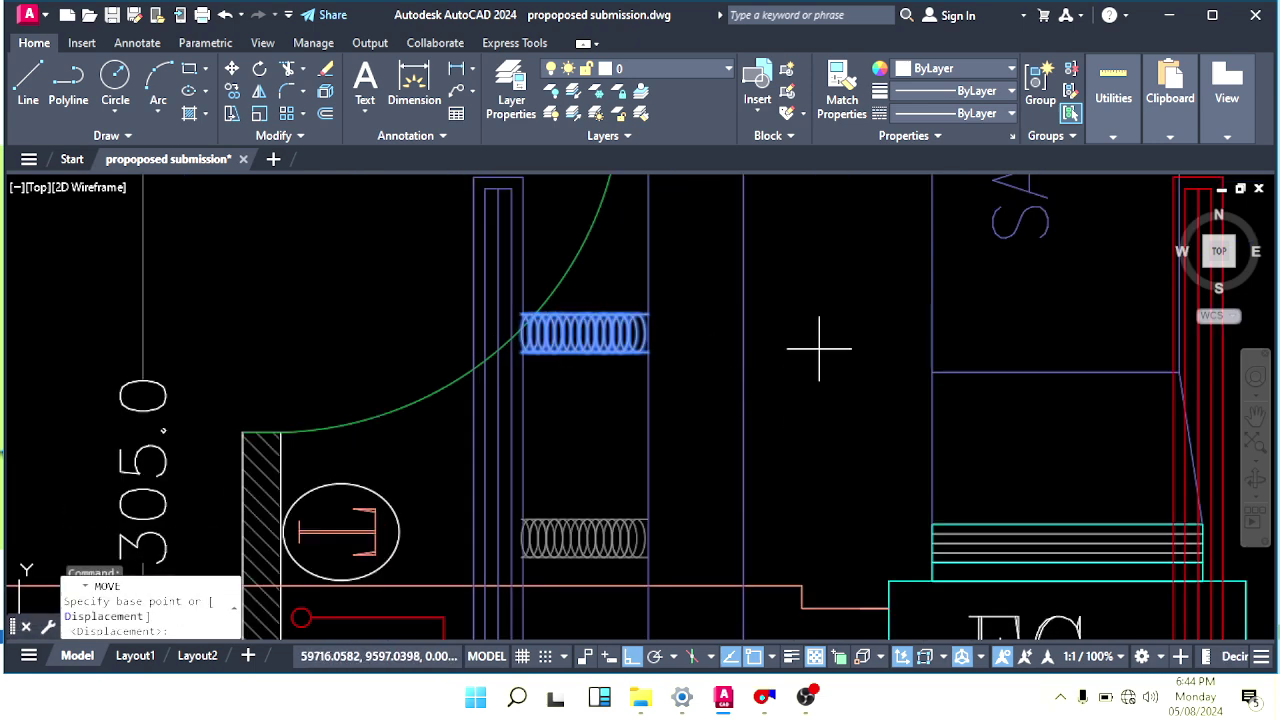
click(825, 344)
key(Escape)
scroll(705, 388, down, 2)
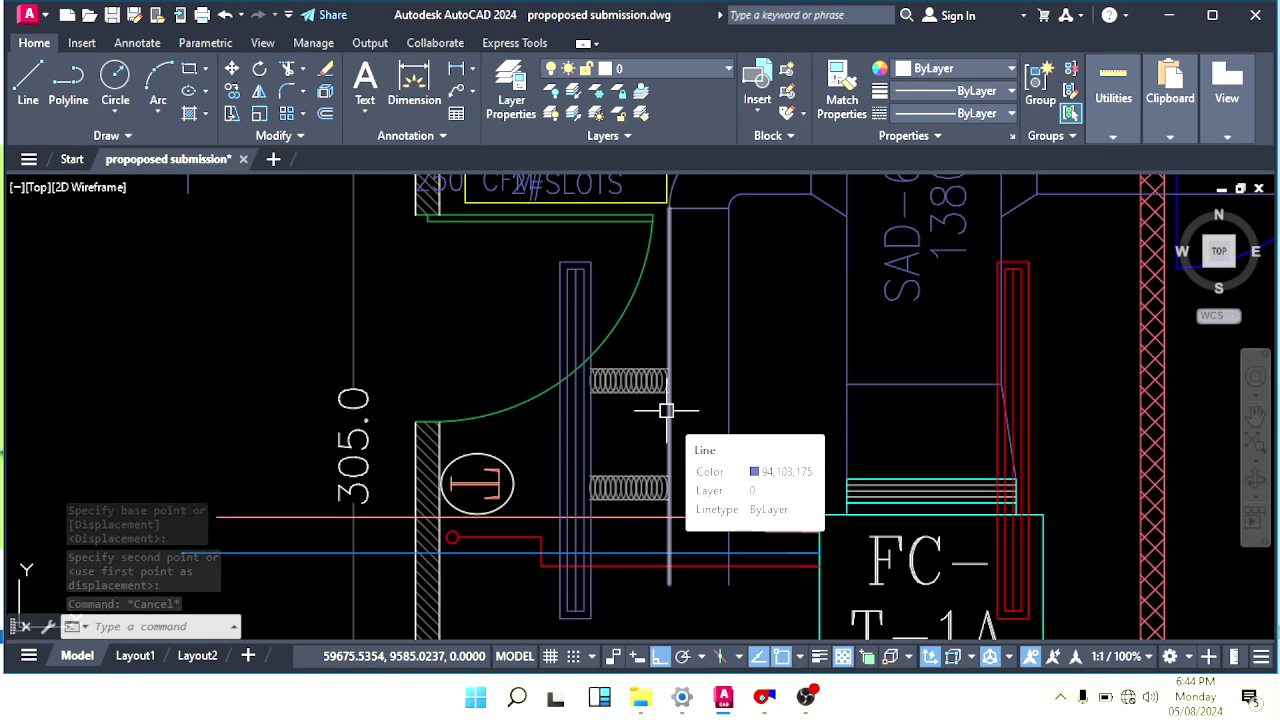
Draw a horizontal line across Office-3's vertical branch duct just below the lower flexible duct.
scroll(666, 410, down, 3)
scroll(666, 420, up, 4)
key(Escape)
key(Escape)
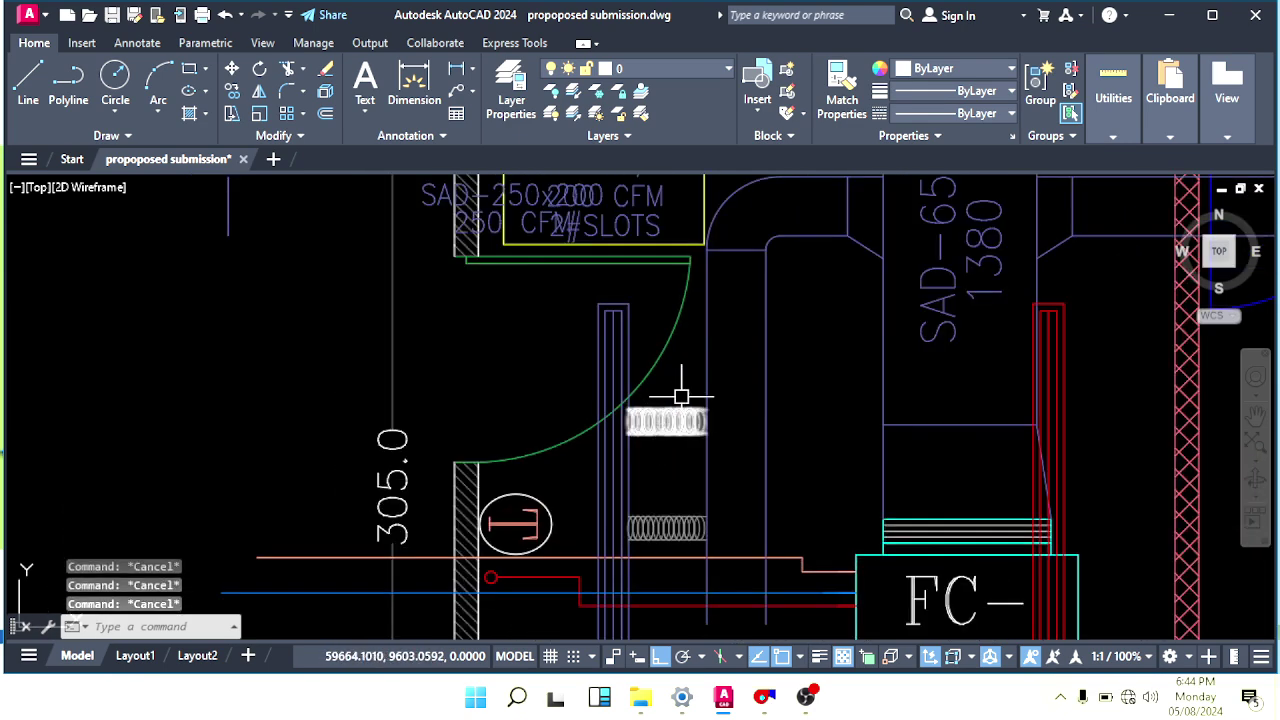
scroll(681, 396, down, 6)
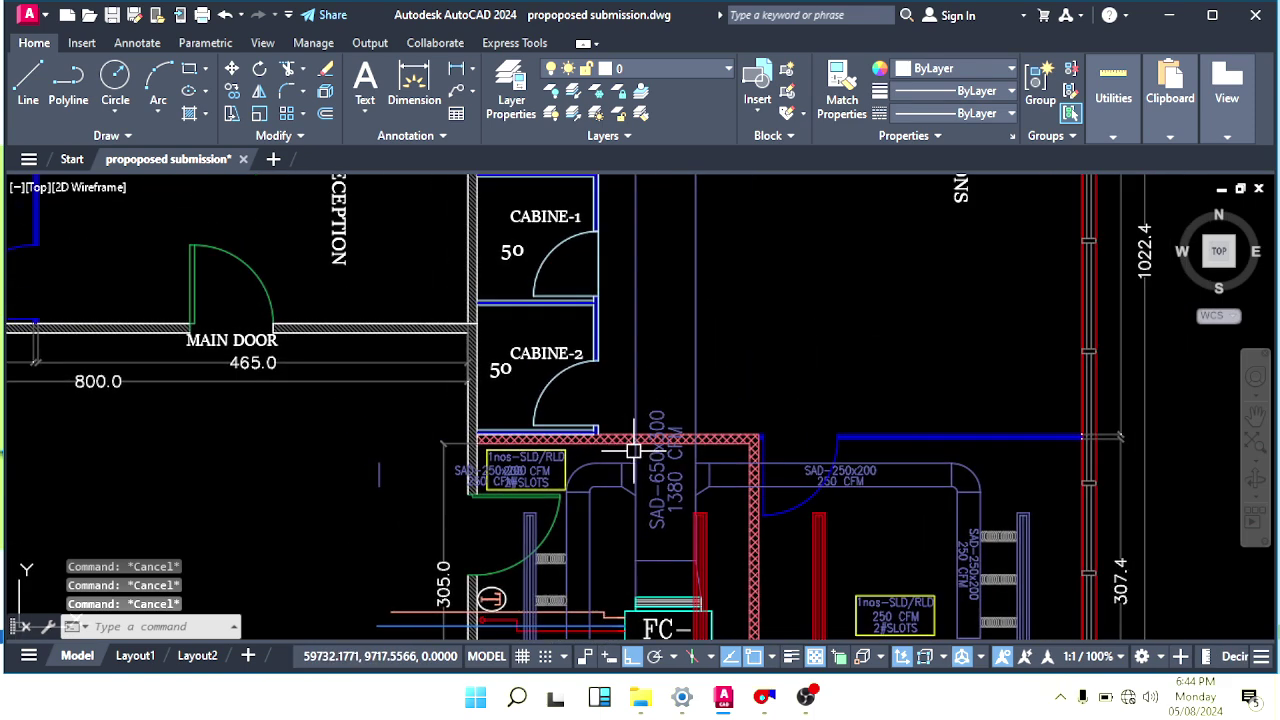
scroll(600, 430, up, 6)
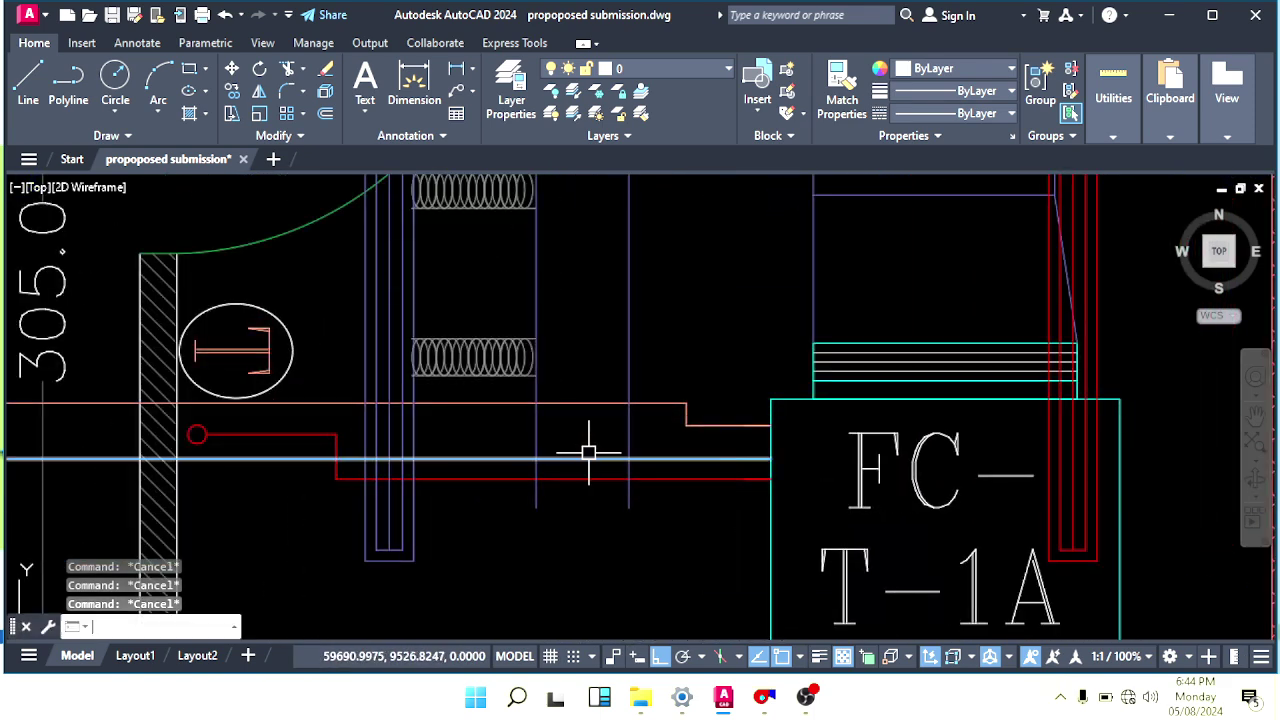
key(l)
key(Return)
scroll(530, 370, up, 4)
click(560, 378)
click(935, 376)
key(Escape)
scroll(980, 378, up, 2)
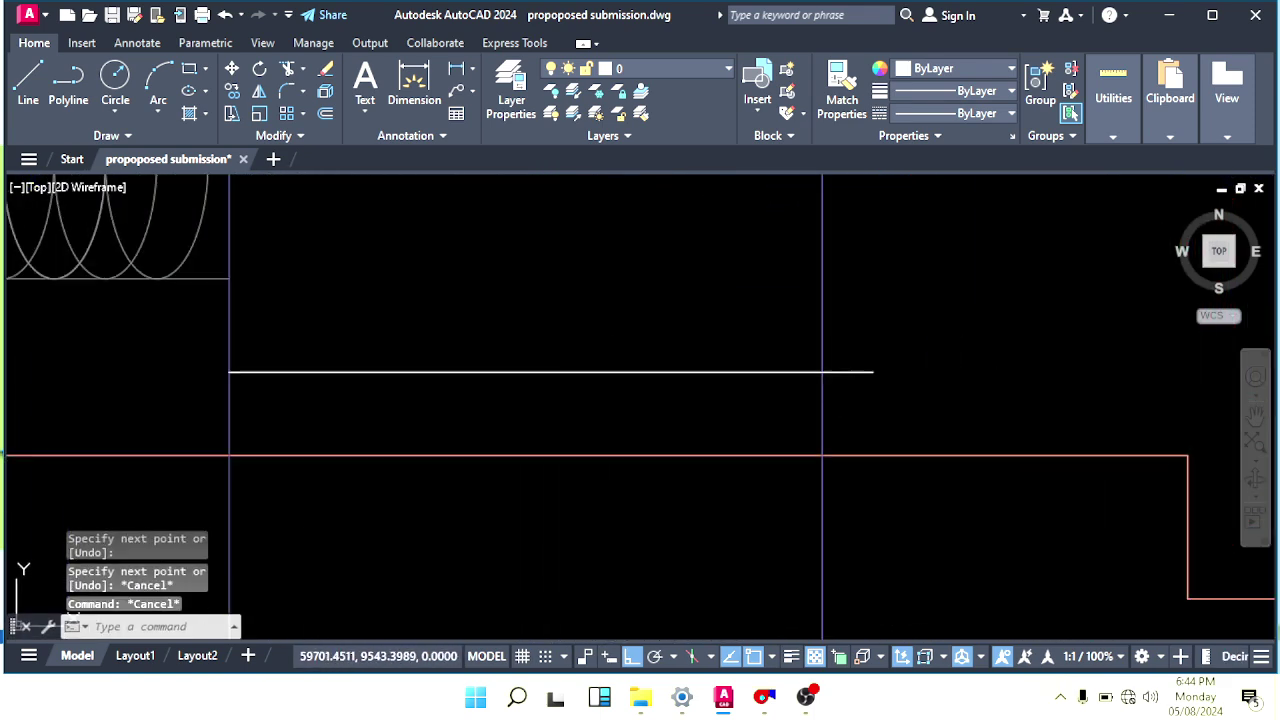
Trim the closing line's overhang and the branch duct's side lines at that line, and erase the two leftover duct line pieces below.
text(tr)
key(Return)
click(858, 407)
middle_drag(557, 395, 845, 398)
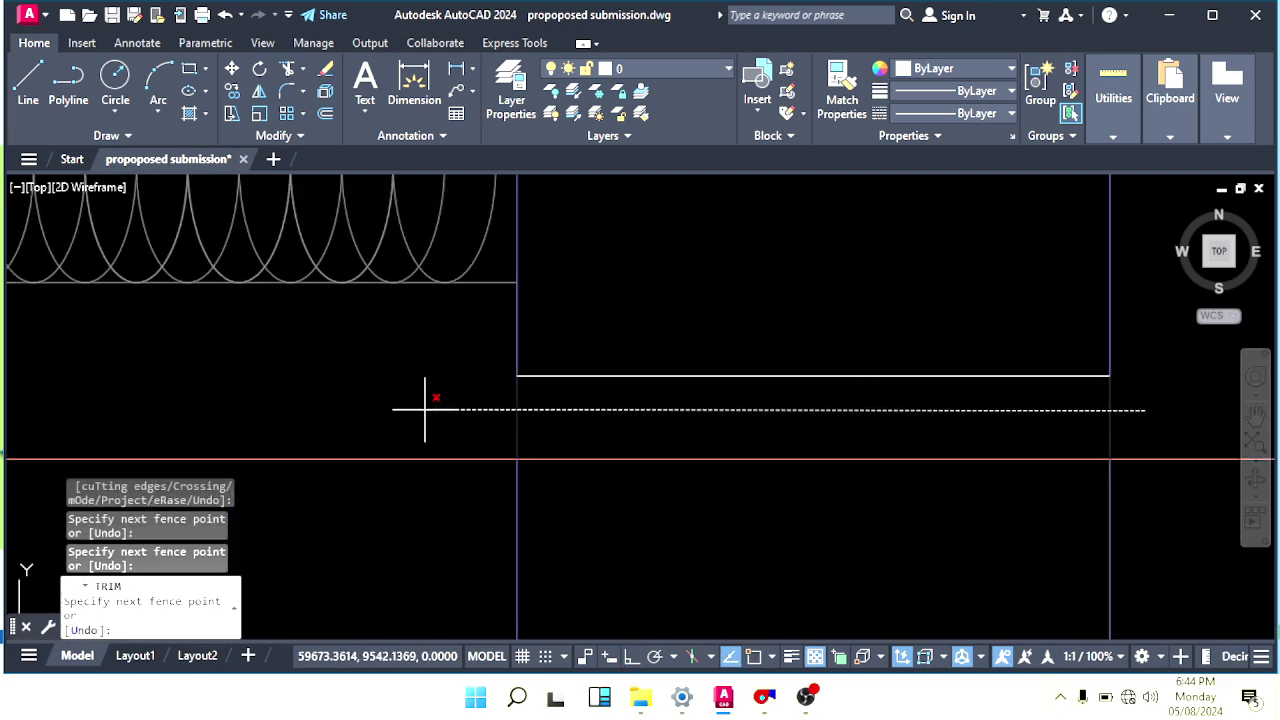
click(423, 408)
key(Escape)
key(Escape)
scroll(660, 464, down, 4)
middle_drag(643, 457, 580, 371)
click(835, 451)
click(450, 453)
text(e)
key(Return)
scroll(675, 315, down, 2)
middle_drag(675, 315, 687, 460)
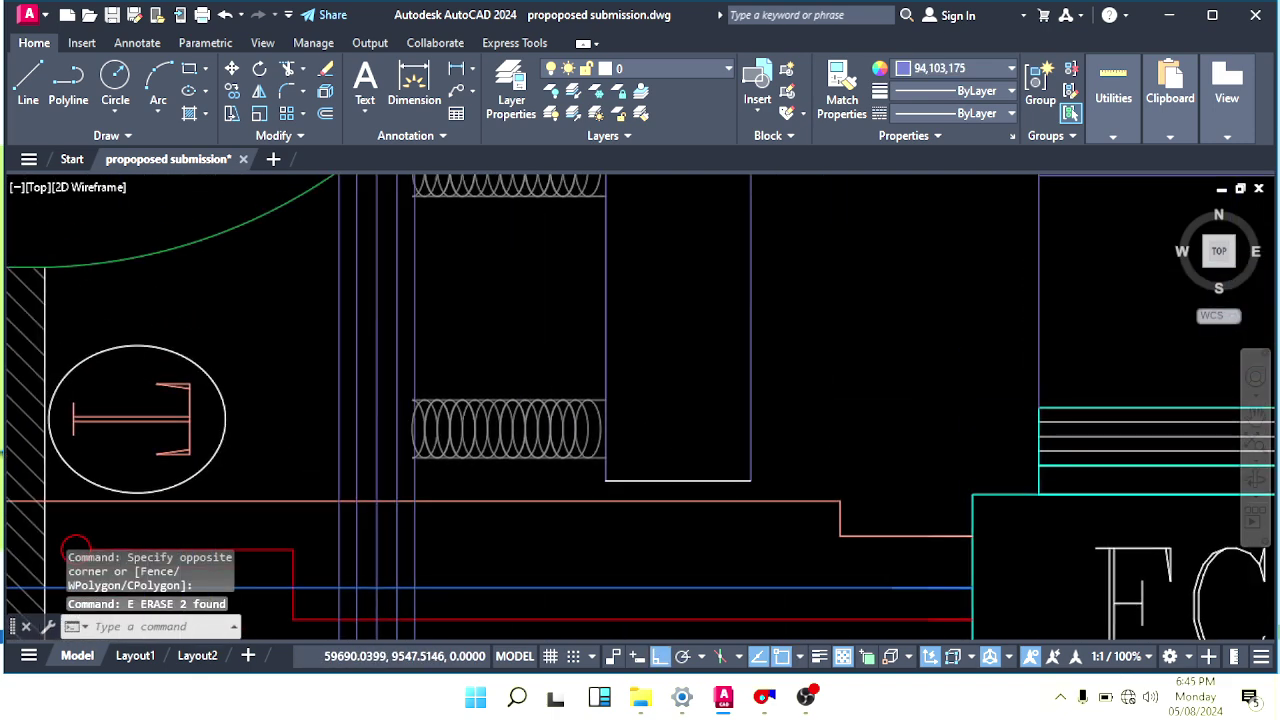
Match the white closing line's properties to the side line of Office-3's vertical branch duct.
key(Escape)
text(mzz)
key(Return)
key(Escape)
key(Escape)
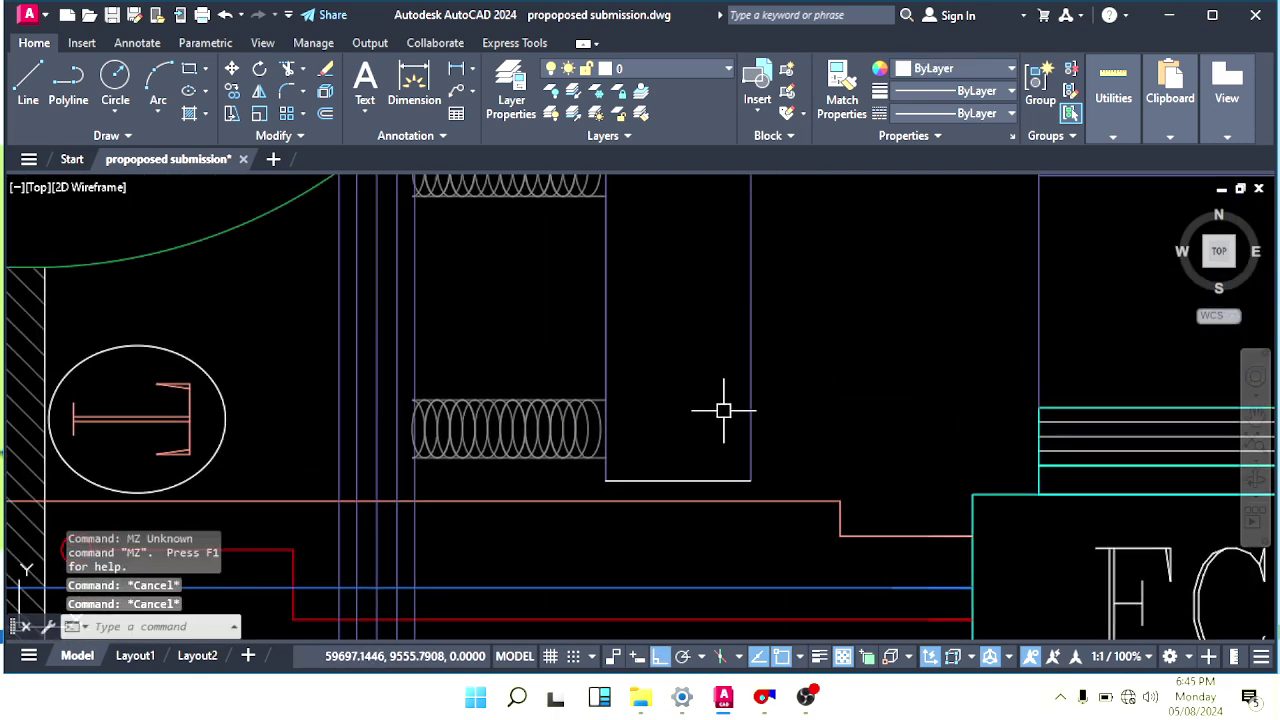
text(ma)
key(Return)
click(749, 412)
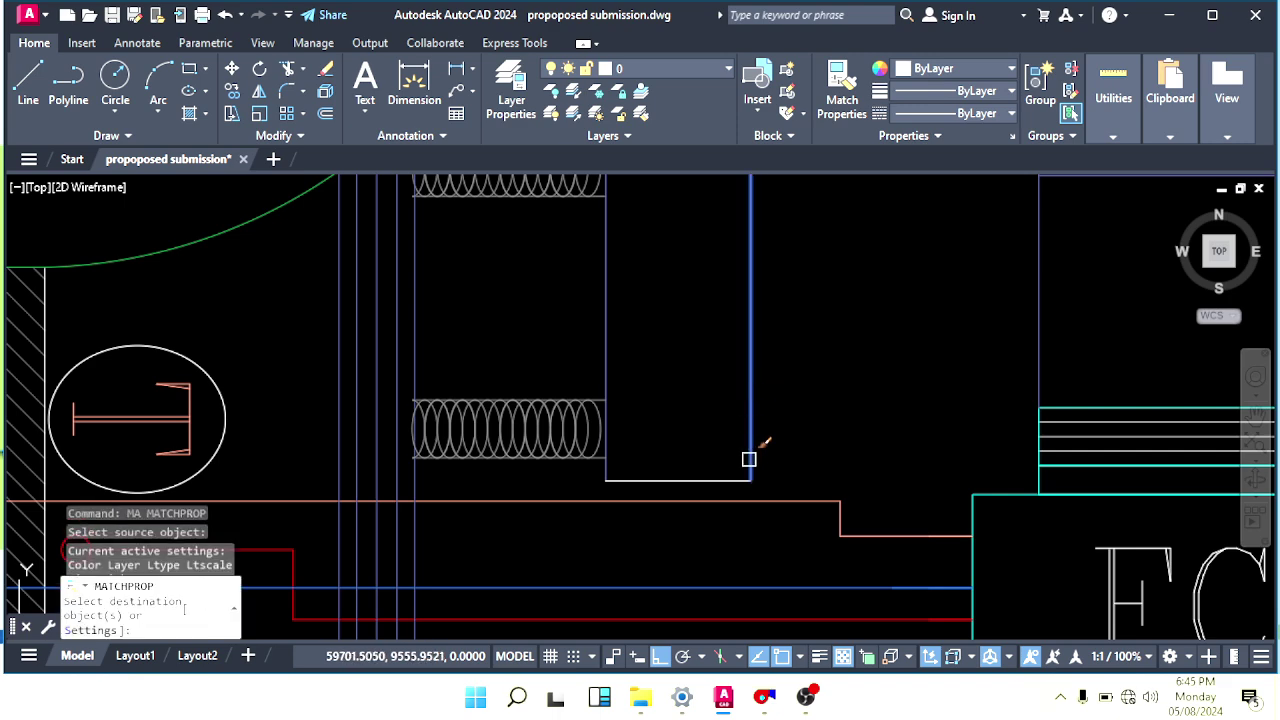
click(730, 483)
key(Escape)
key(Escape)
Copy the SAD-250x200 and 250 CFM labels from Office-2's vertical branch duct horizontally onto Office-3's vertical branch duct.
scroll(766, 427, down, 8)
middle_drag(907, 420, 817, 425)
scroll(879, 429, up, 4)
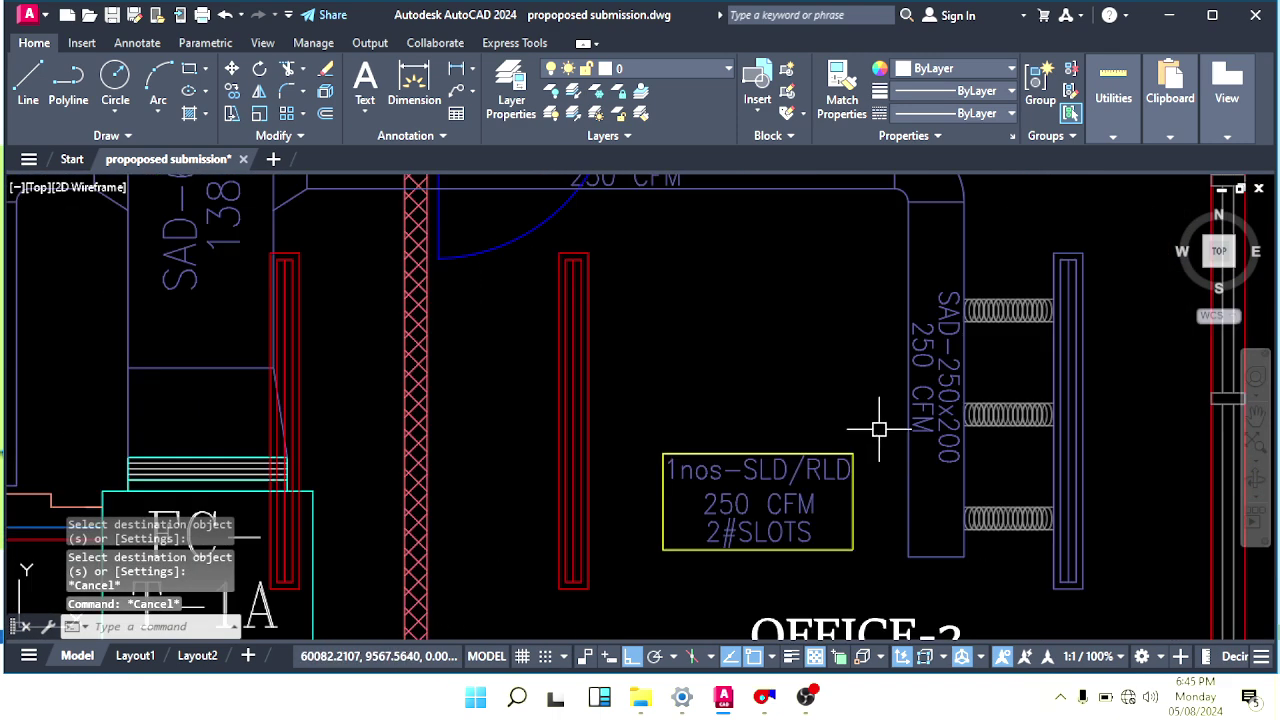
click(912, 376)
click(948, 284)
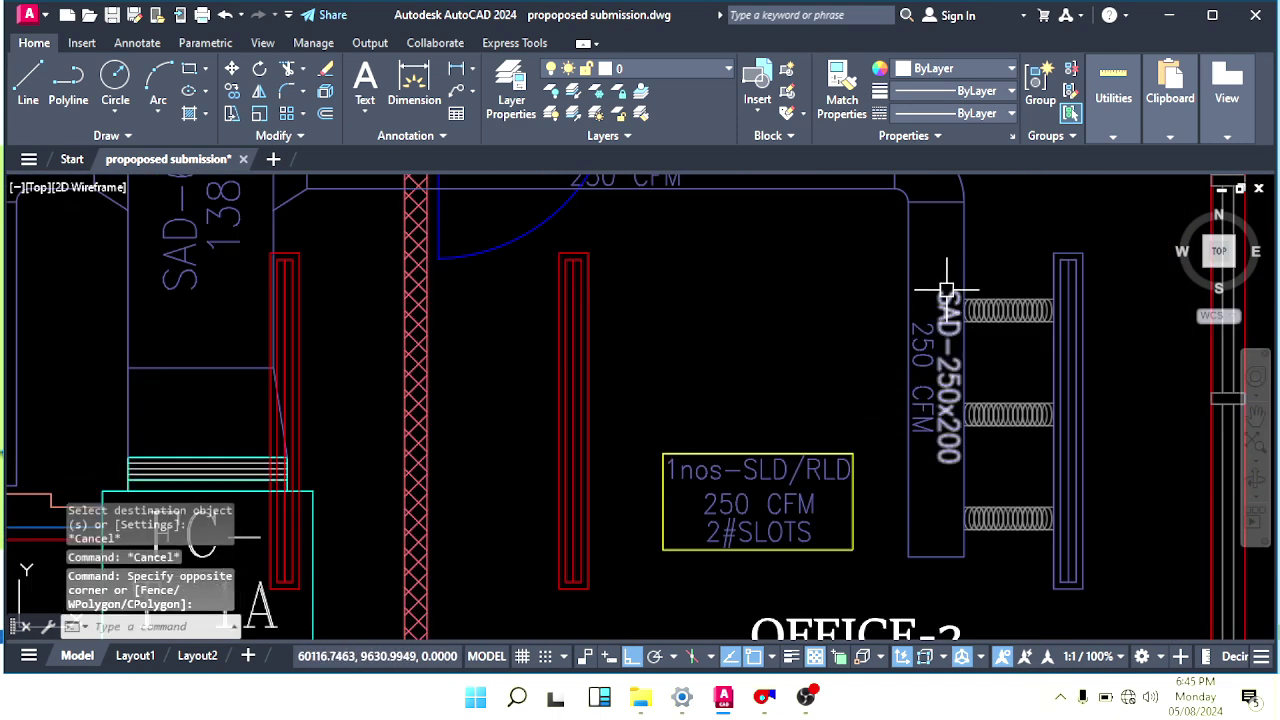
click(944, 273)
click(922, 332)
middle_drag(885, 352, 923, 367)
text(co)
key(space)
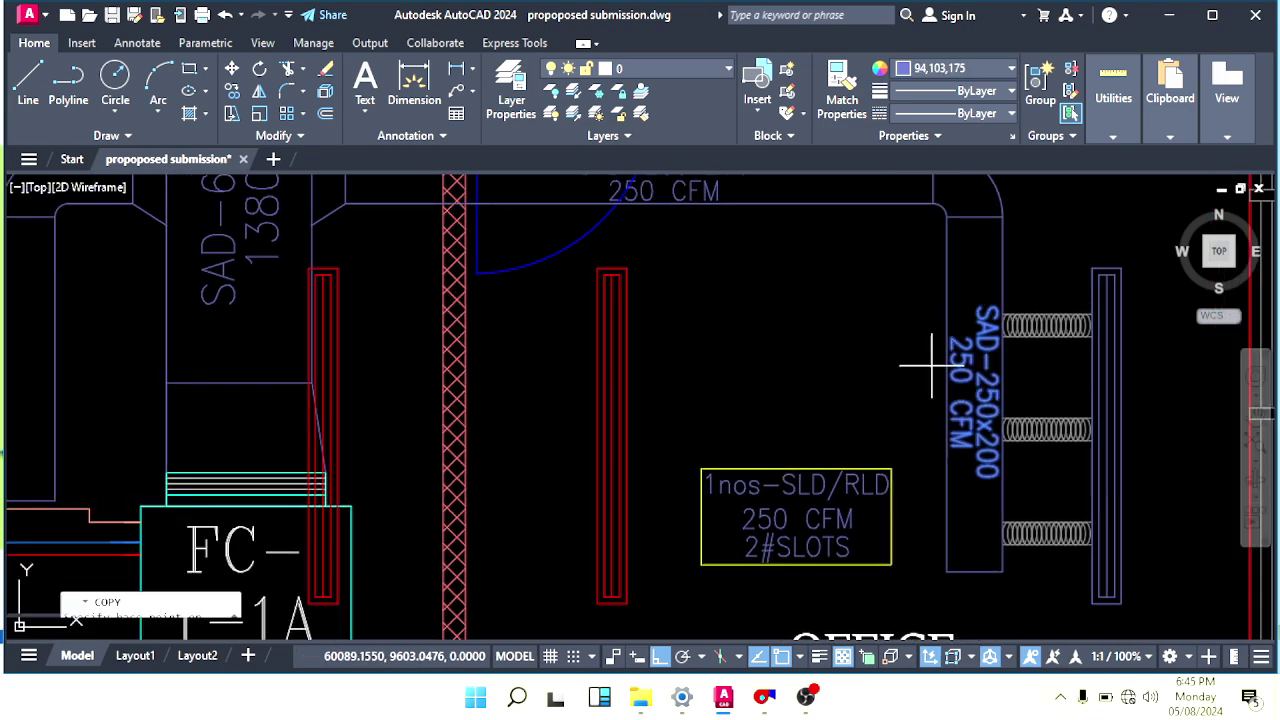
click(1004, 270)
middle_drag(323, 436, 662, 578)
scroll(376, 394, up, 2)
middle_drag(376, 394, 606, 369)
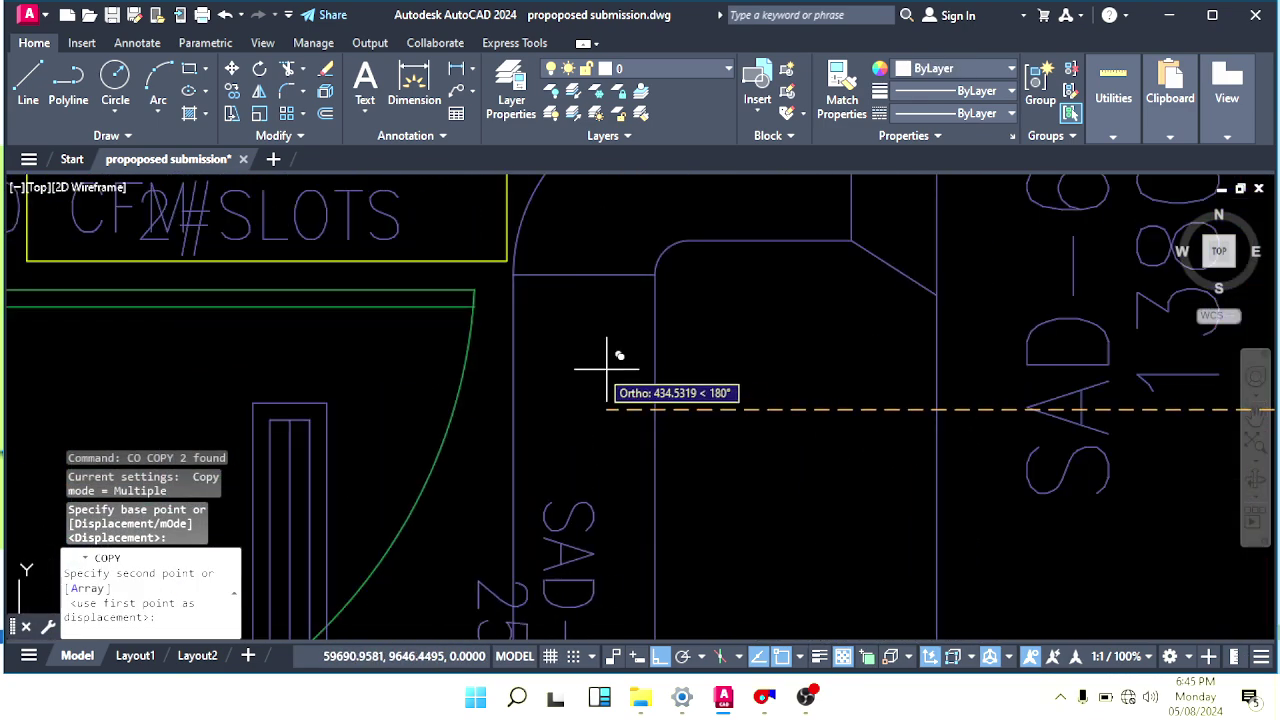
click(653, 411)
key(Escape)
scroll(634, 426, down, 1)
middle_drag(603, 520, 600, 351)
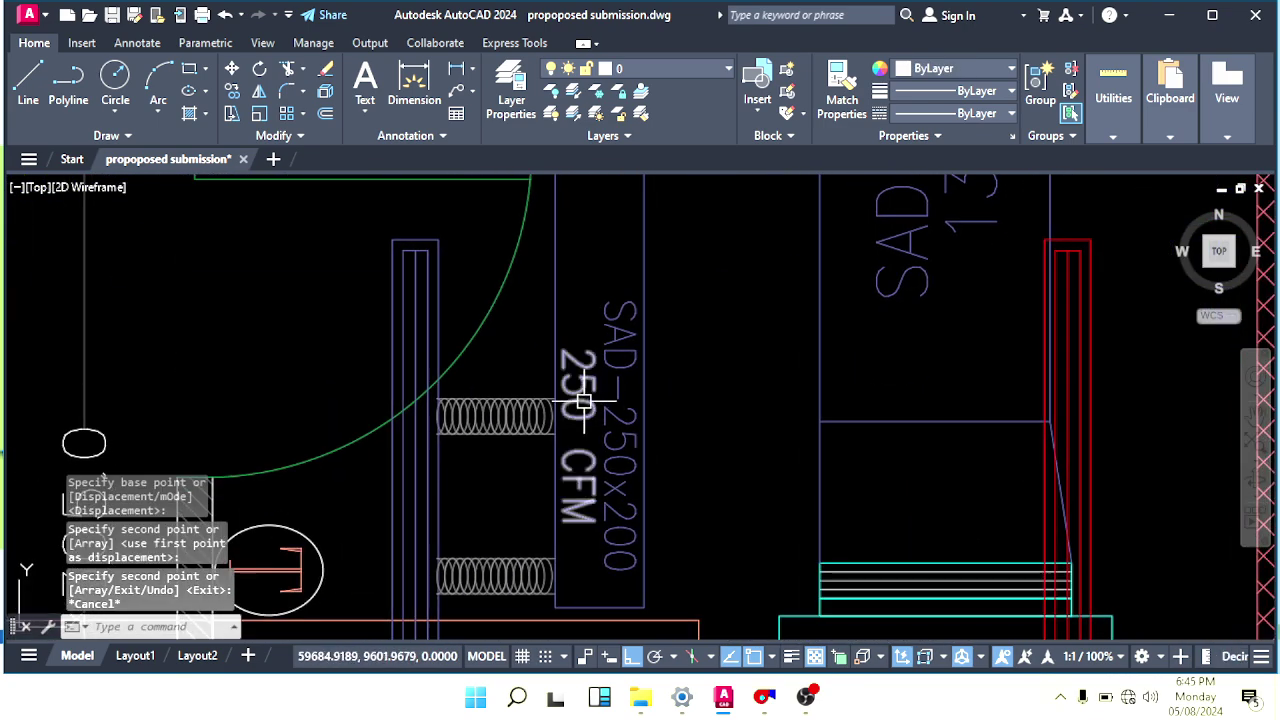
Change the copied labels on Office-3's vertical branch duct to 200 CFM and SAD-250x150.
double_click(586, 401)
double_click(620, 390)
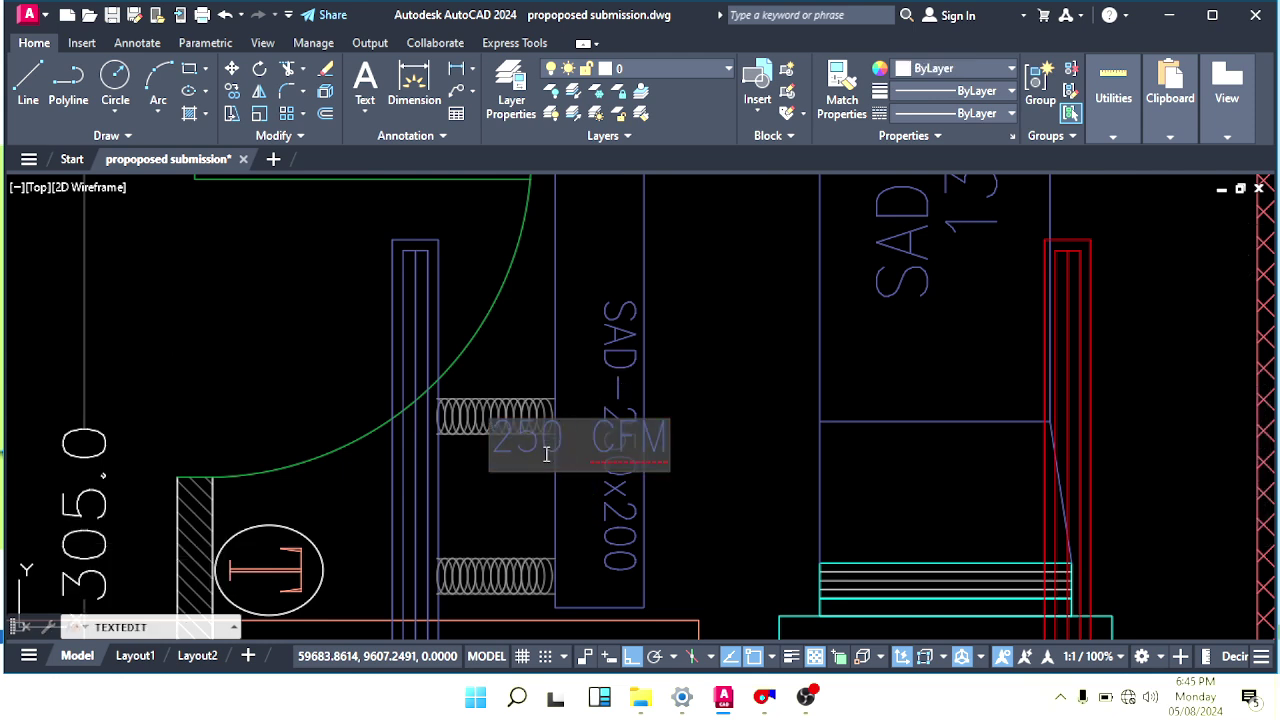
text(0)
click(689, 514)
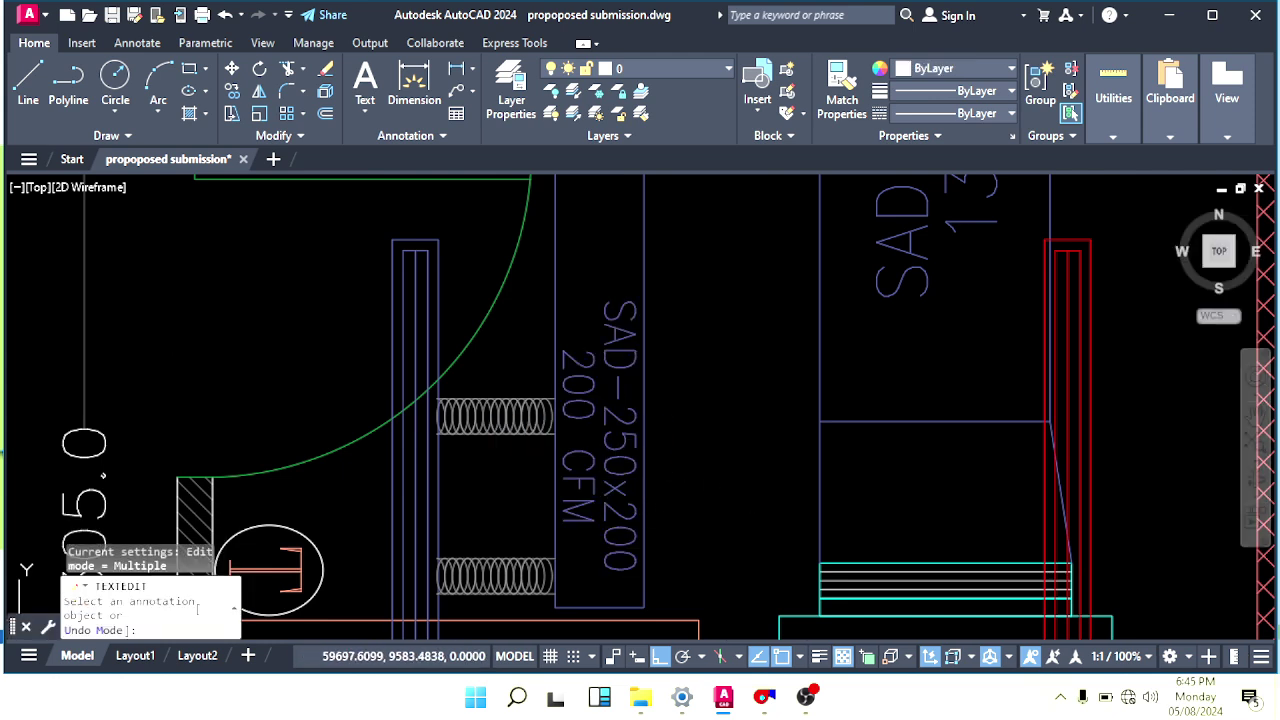
click(620, 435)
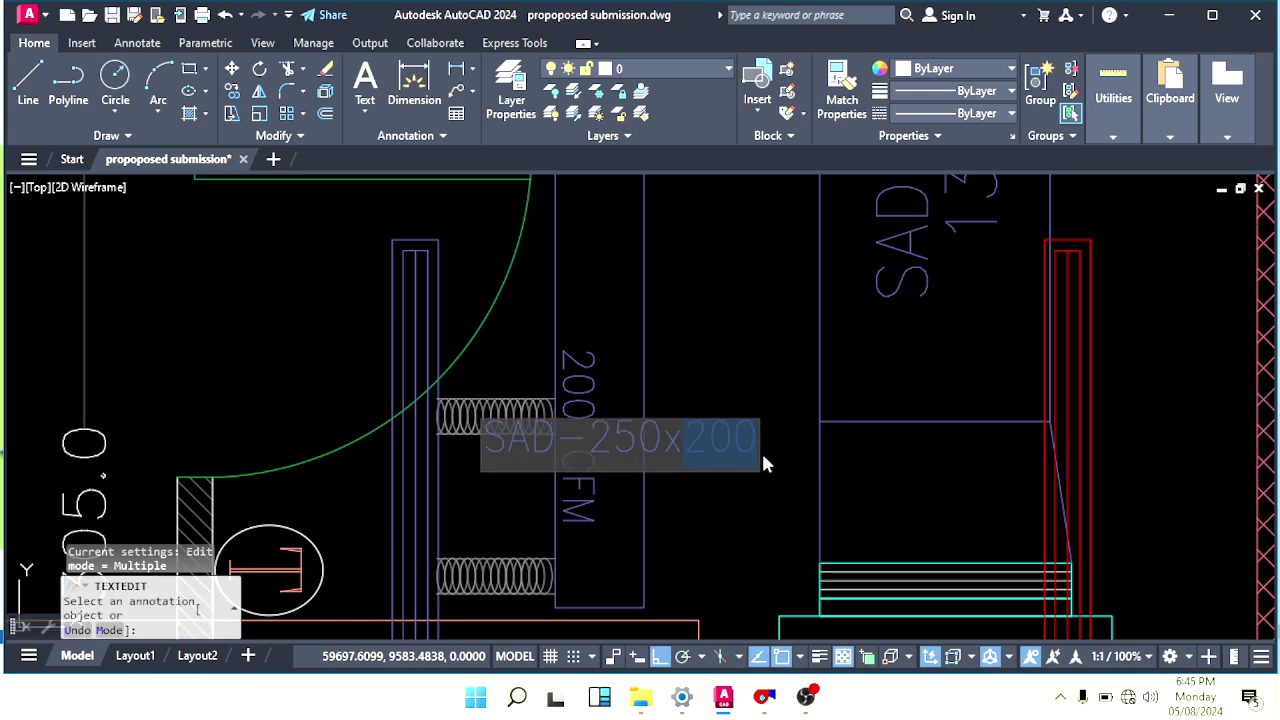
text(150)
key(Return)
key(Return)
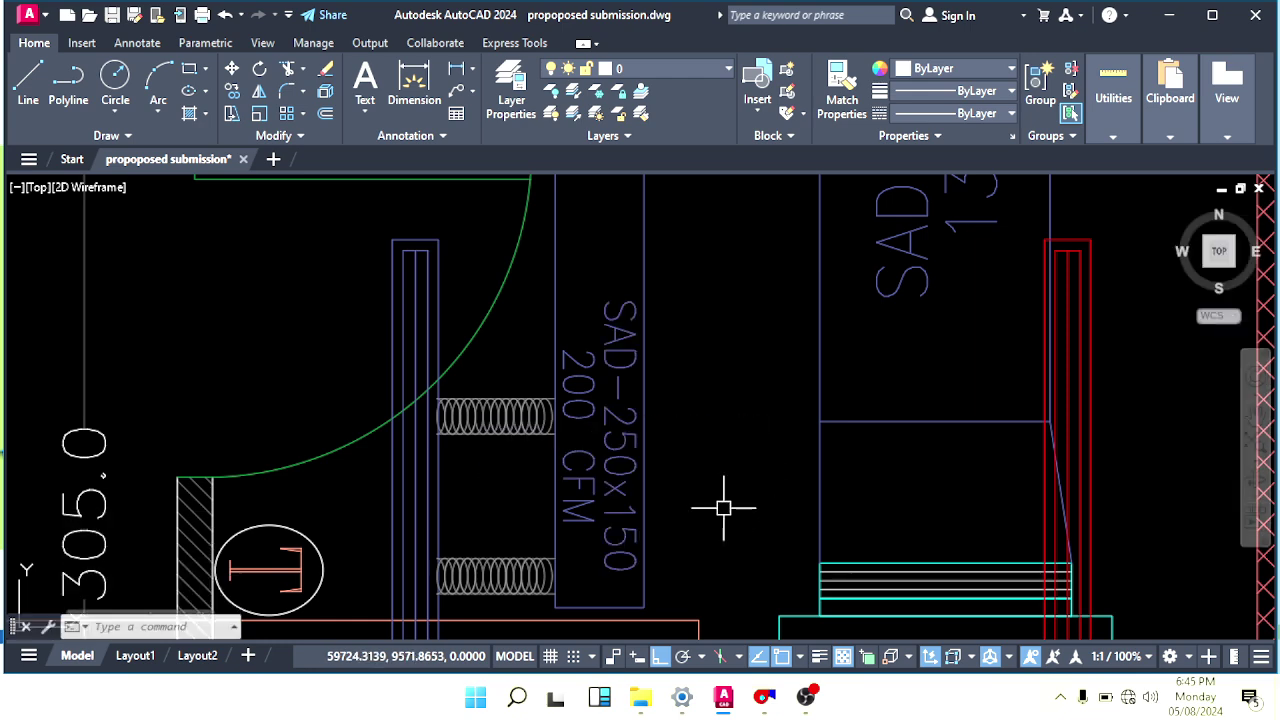
Erase the stray short vertical line outside the wall beside Office-3.
scroll(640, 470, down, 7)
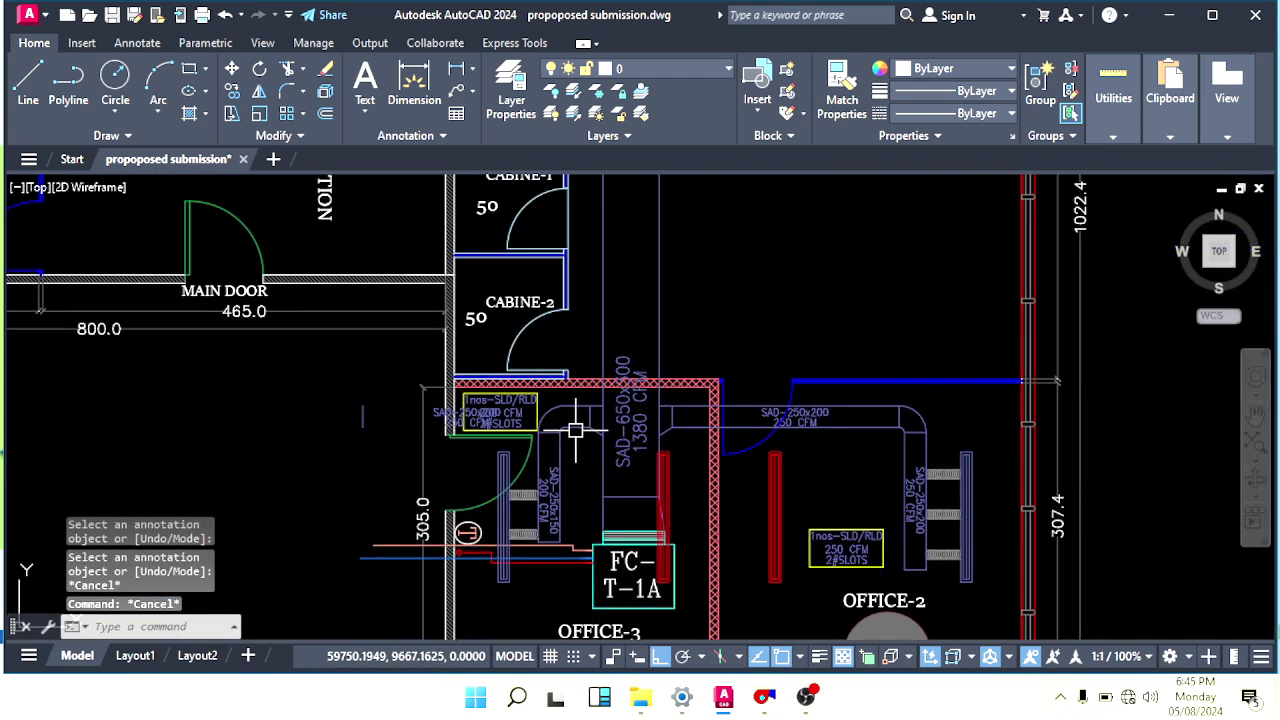
scroll(575, 430, up, 2)
middle_drag(557, 420, 774, 415)
click(448, 358)
click(393, 438)
text(e)
key(space)
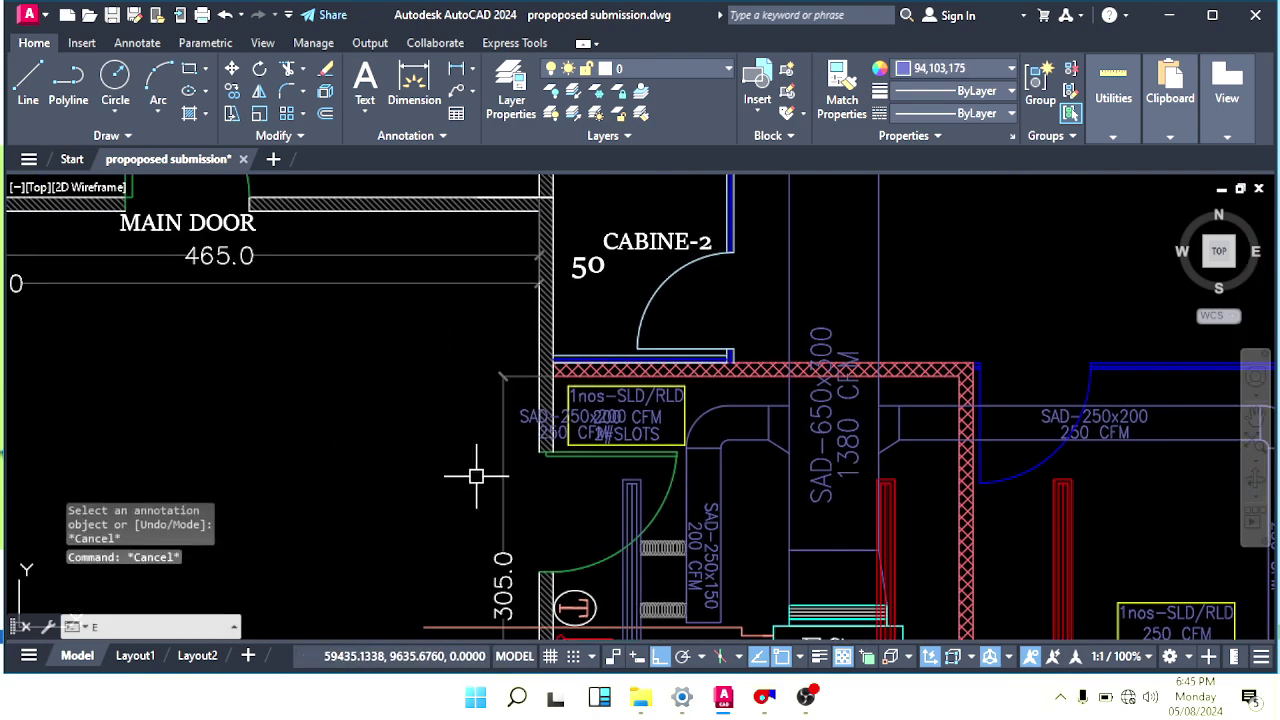
Draw a horizontal line across the SAD-650x300 main duct just above Office-3's hatched wall, beside CABINE-2.
scroll(302, 347, down, 2)
scroll(650, 400, up, 2)
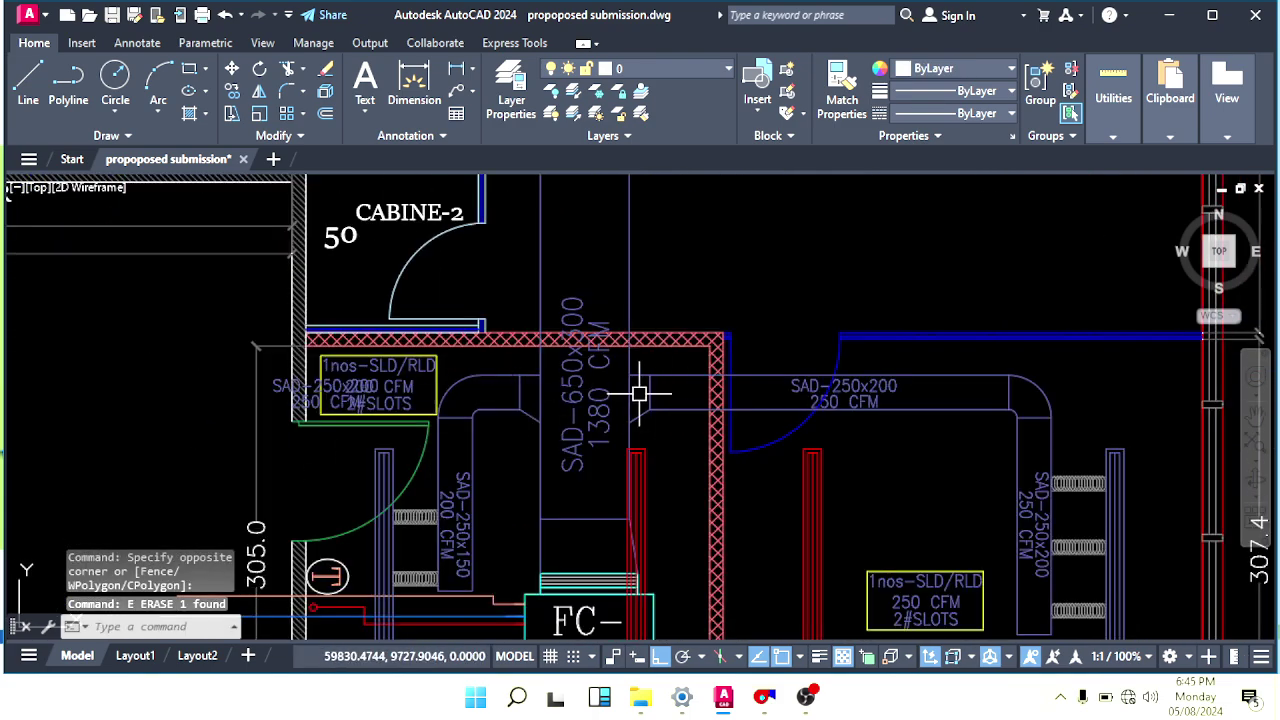
middle_drag(640, 393, 661, 446)
mouse_move(631, 383)
middle_down()
mouse_move(629, 429)
mouse_move(594, 394)
mouse_move(623, 403)
middle_up()
key(Escape)
scroll(610, 420, up, 4)
text(l)
key(space)
click(533, 451)
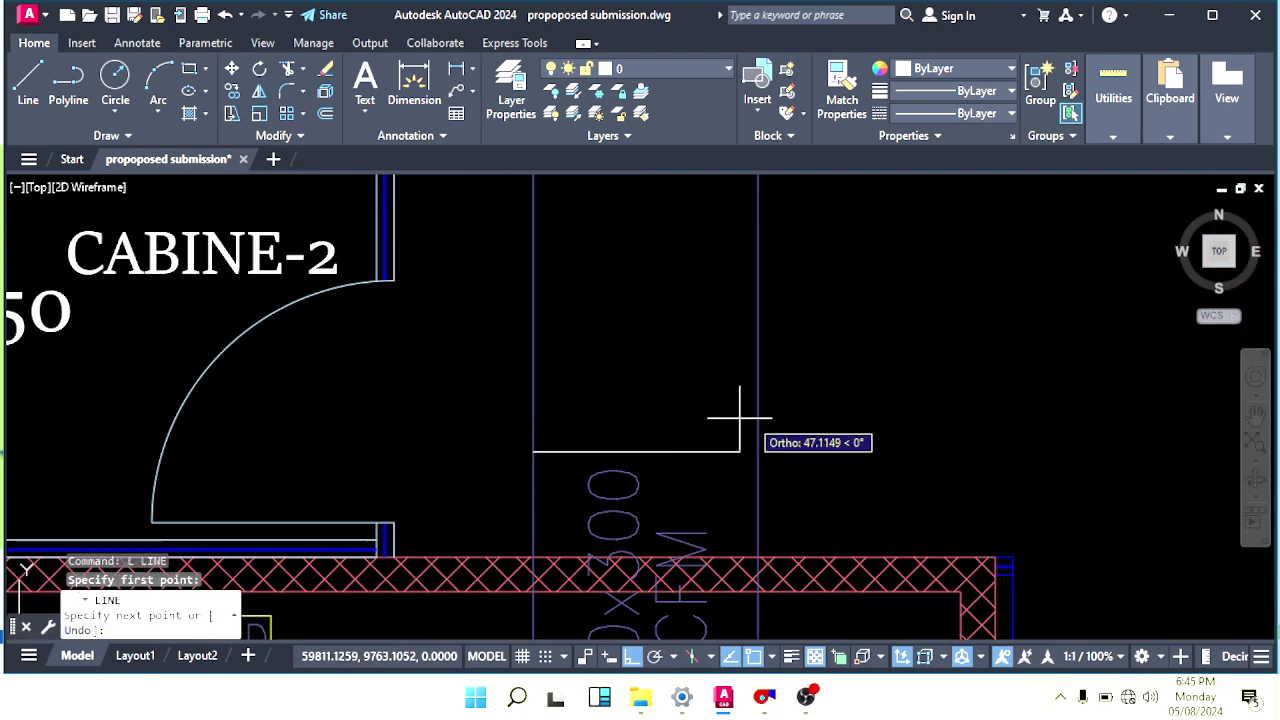
click(757, 446)
key(Escape)
key(Escape)
Examine the main duct's run through the workstation area and the airflow values of CABINE-1 and CABINE-2.
scroll(700, 420, down, 4)
scroll(595, 514, down, 2)
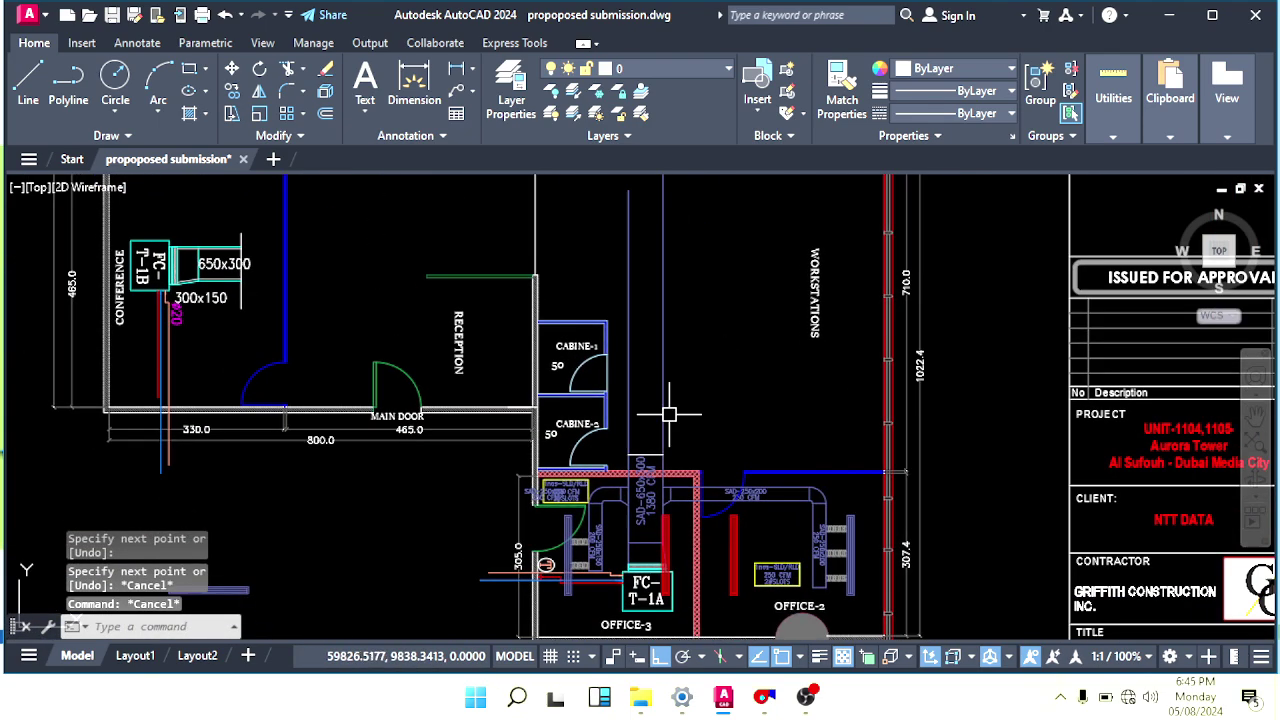
scroll(640, 420, down, 3)
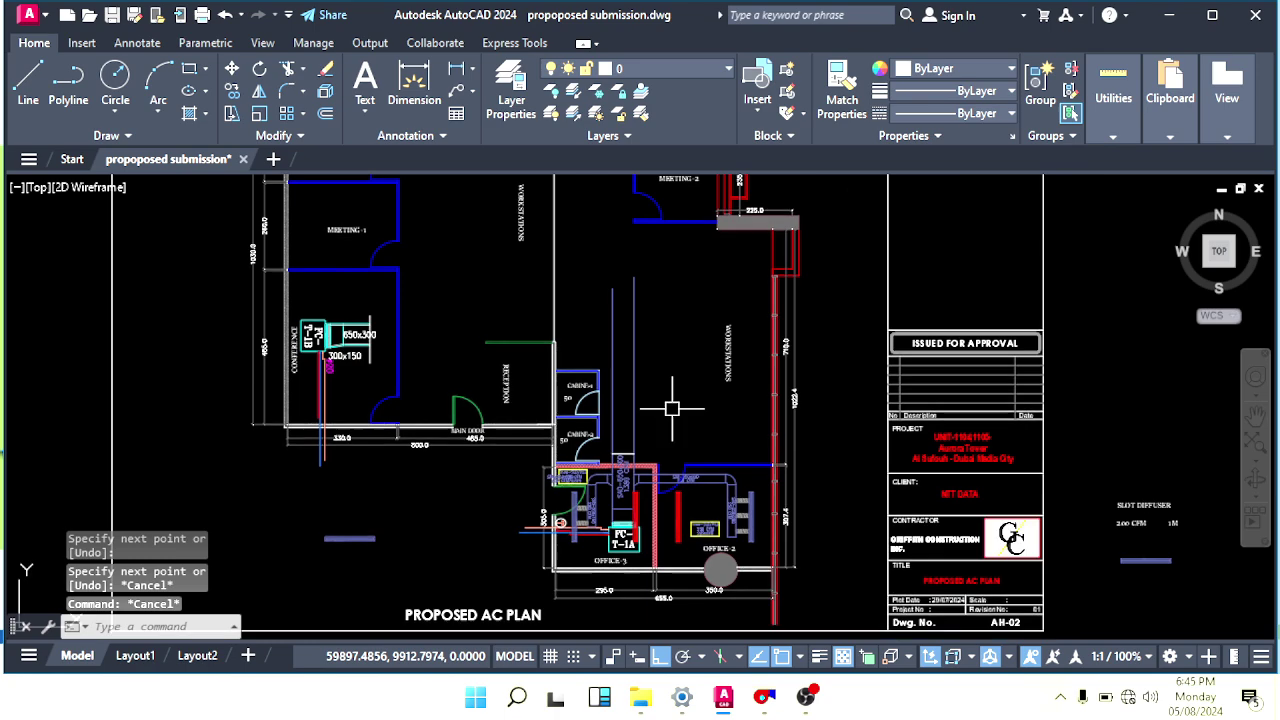
scroll(647, 415, up, 5)
mouse_move(627, 357)
middle_down()
mouse_move(651, 397)
mouse_move(617, 333)
mouse_move(683, 411)
mouse_move(645, 351)
mouse_move(630, 461)
middle_up()
scroll(668, 346, up, 2)
middle_drag(563, 246, 577, 320)
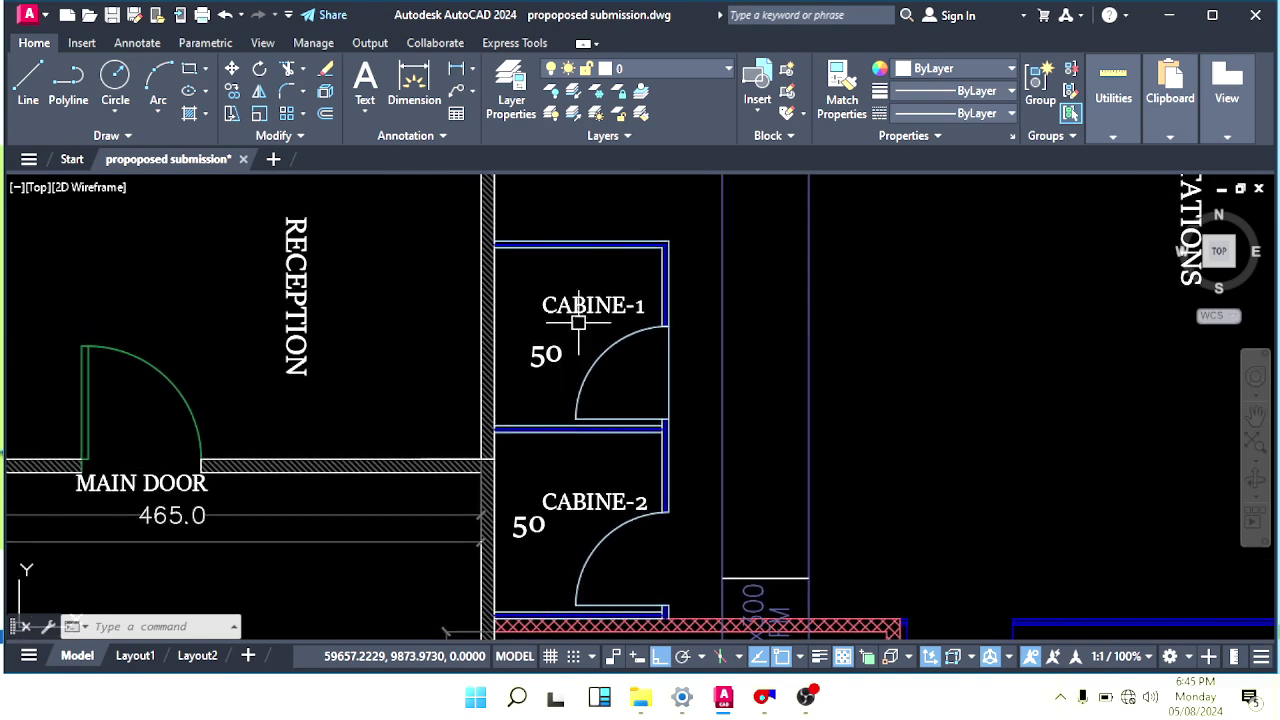
middle_drag(578, 378, 543, 352)
mouse_move(615, 406)
middle_down()
mouse_move(570, 322)
mouse_move(606, 325)
middle_up()
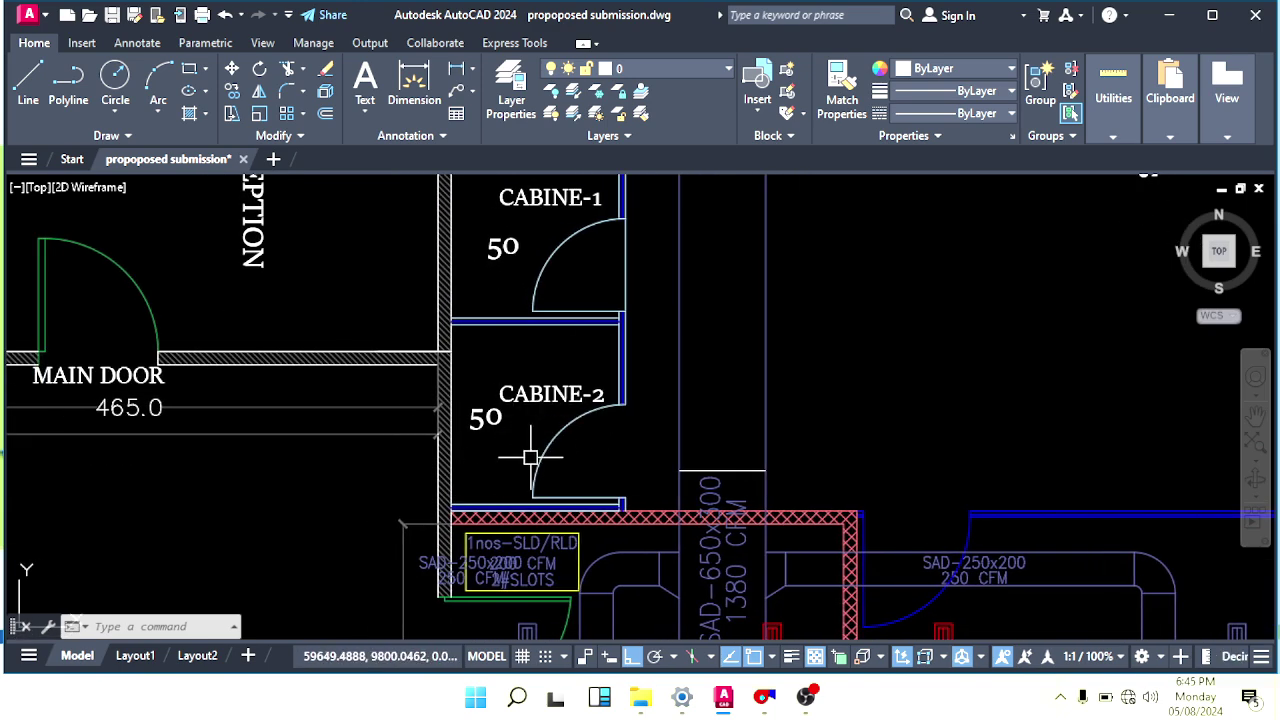
Move the CABINE-2 label up close to the cabin's upper wall and slightly to the left, above its airflow value.
mouse_move(561, 442)
middle_down()
mouse_move(534, 429)
mouse_move(562, 437)
middle_up()
scroll(635, 451, down, 2)
mouse_move(637, 451)
middle_down()
mouse_move(574, 437)
mouse_move(616, 441)
mouse_move(543, 364)
mouse_move(569, 394)
mouse_move(673, 424)
middle_up()
key(Escape)
scroll(635, 425, up, 4)
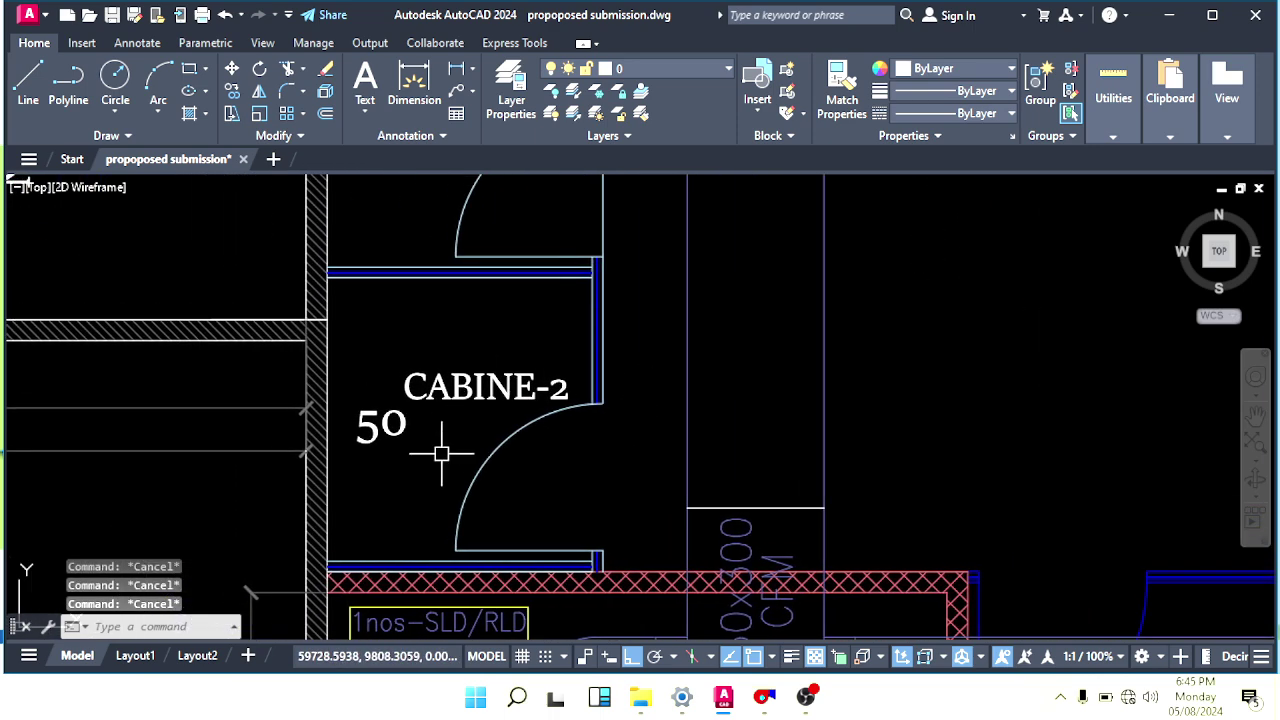
click(480, 391)
middle_drag(589, 373, 620, 414)
text(m)
key(space)
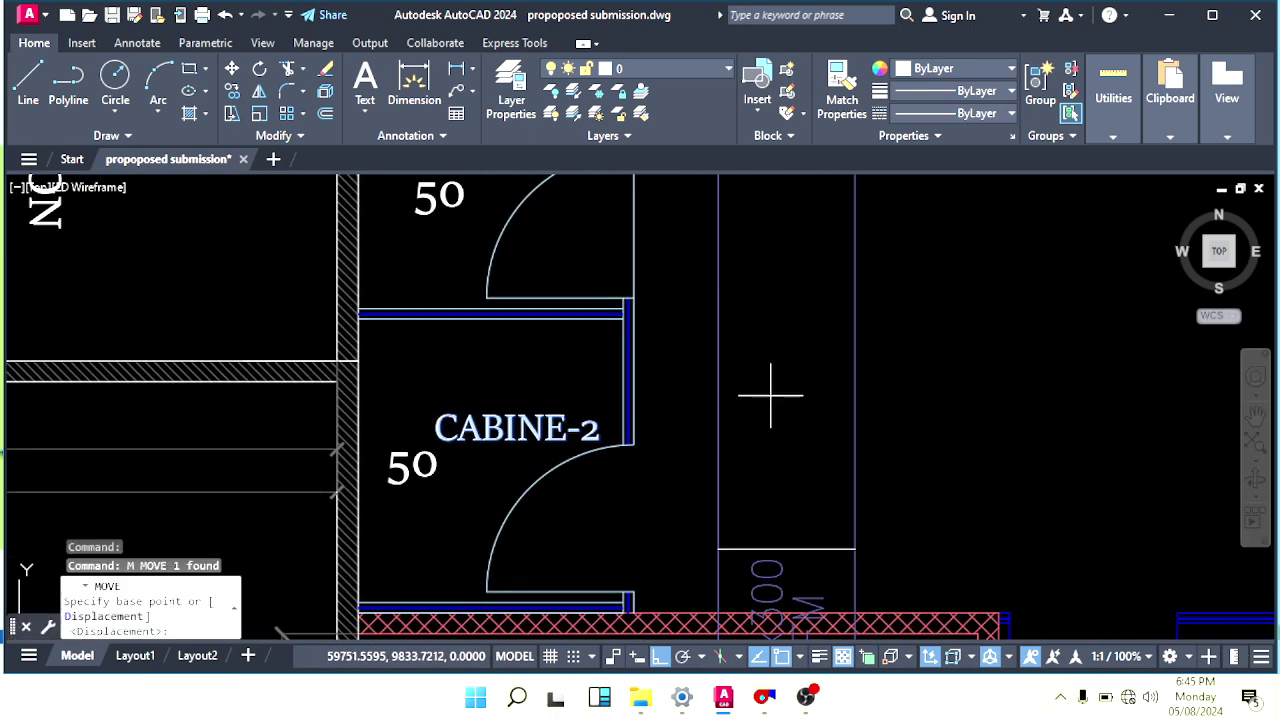
click(757, 416)
click(757, 352)
click(470, 362)
text(m)
key(Return)
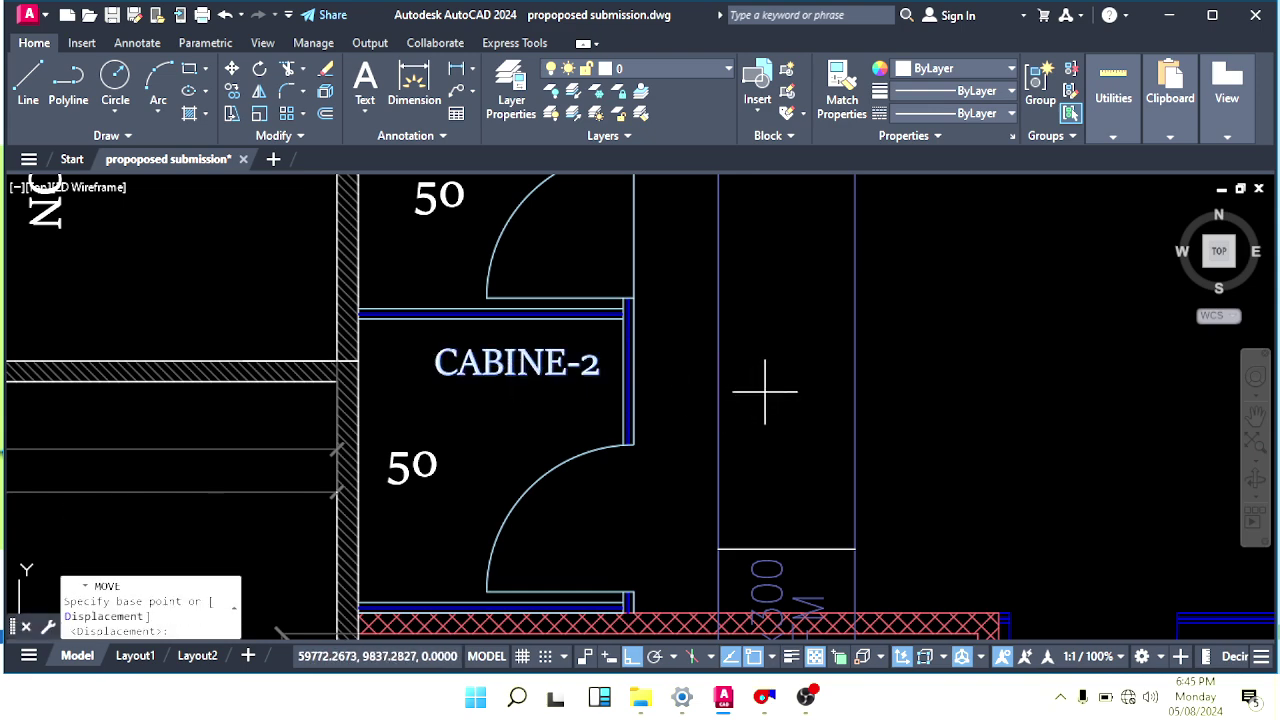
click(803, 388)
key(Escape)
scroll(591, 380, down, 2)
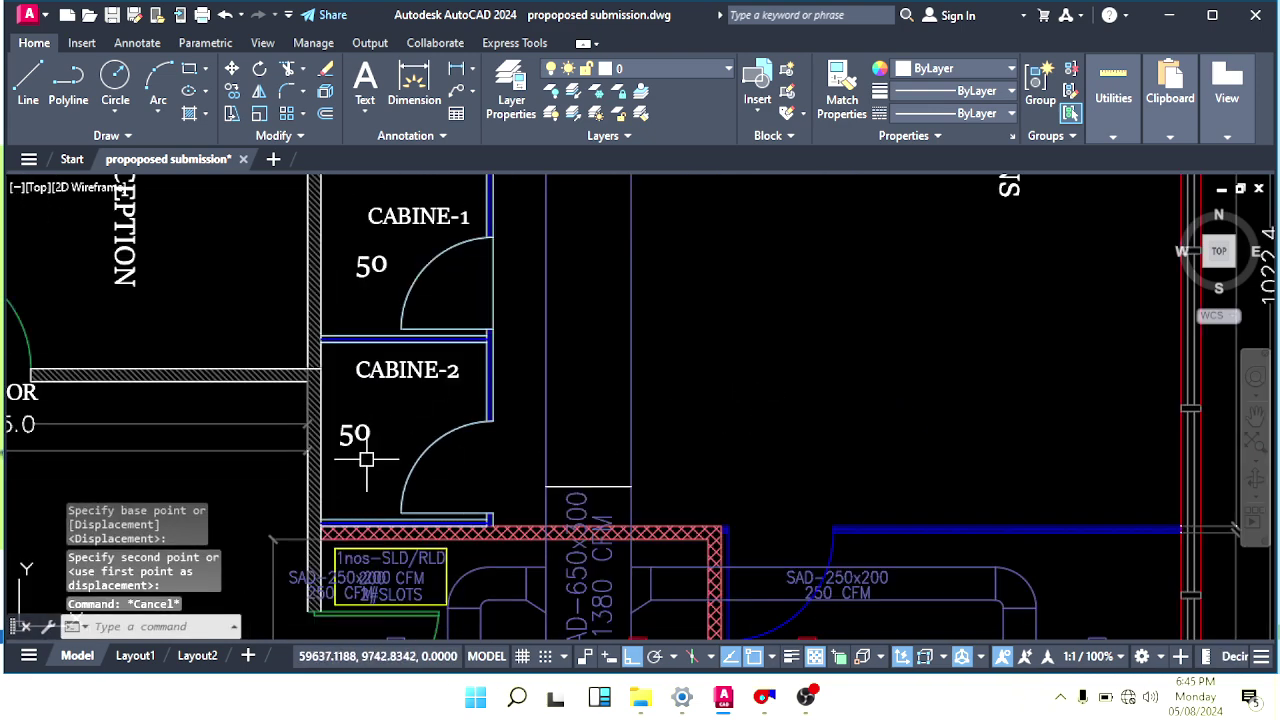
Move the CABINE-1 label up beneath the cabin's upper wall and slightly to the left, above its airflow value.
middle_drag(357, 443, 435, 452)
middle_drag(470, 397, 514, 449)
scroll(553, 281, up, 2)
click(549, 281)
middle_drag(546, 276, 574, 414)
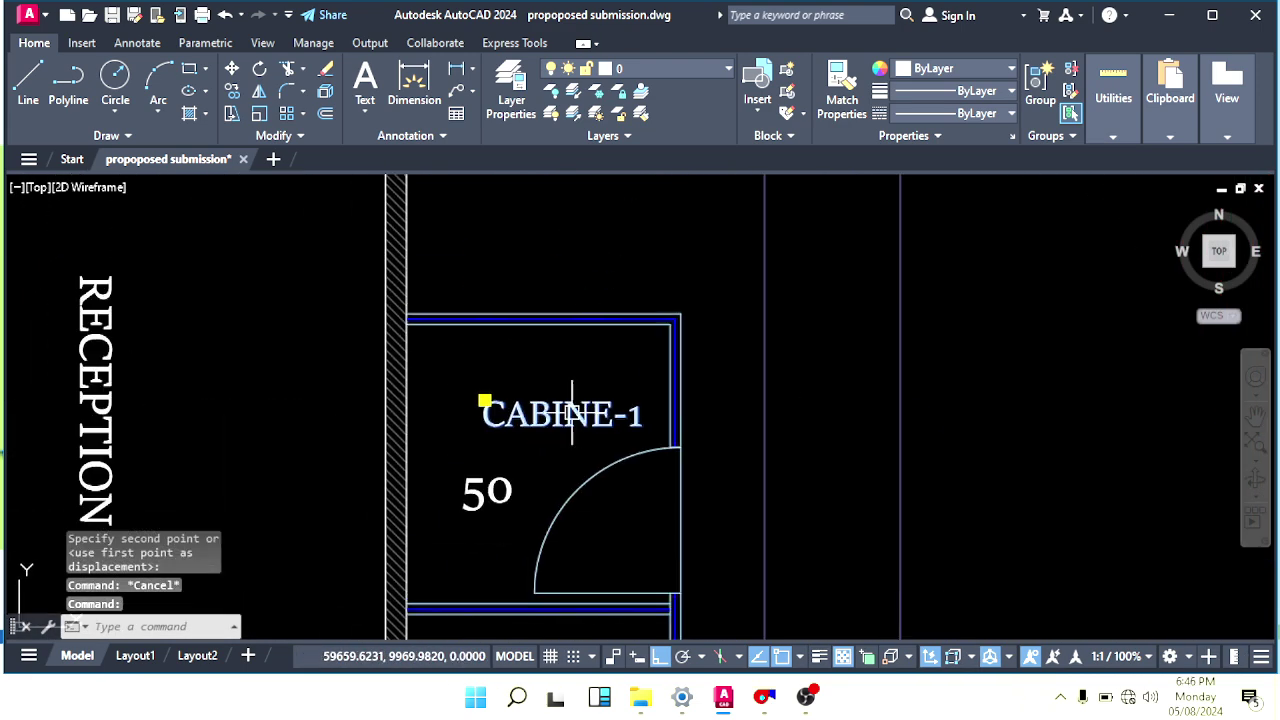
text(m)
key(space)
click(829, 364)
click(838, 296)
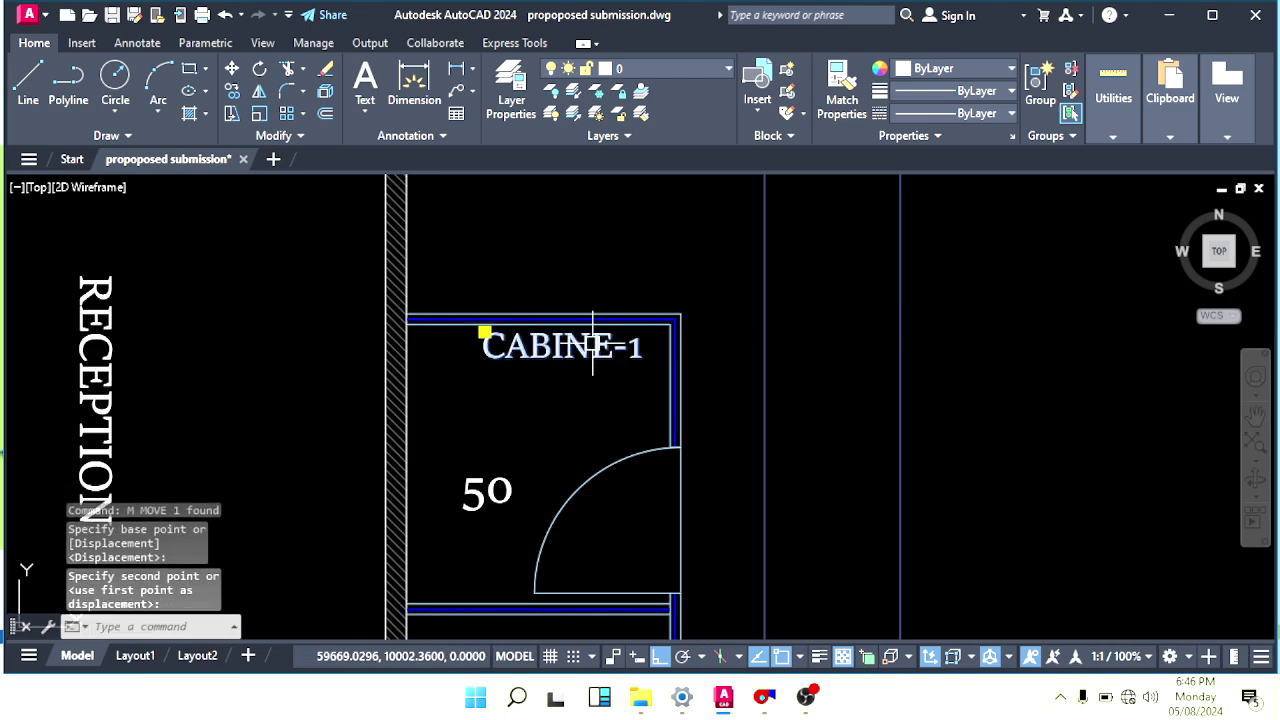
key(Return)
click(1030, 305)
key(Escape)
middle_drag(668, 411, 634, 320)
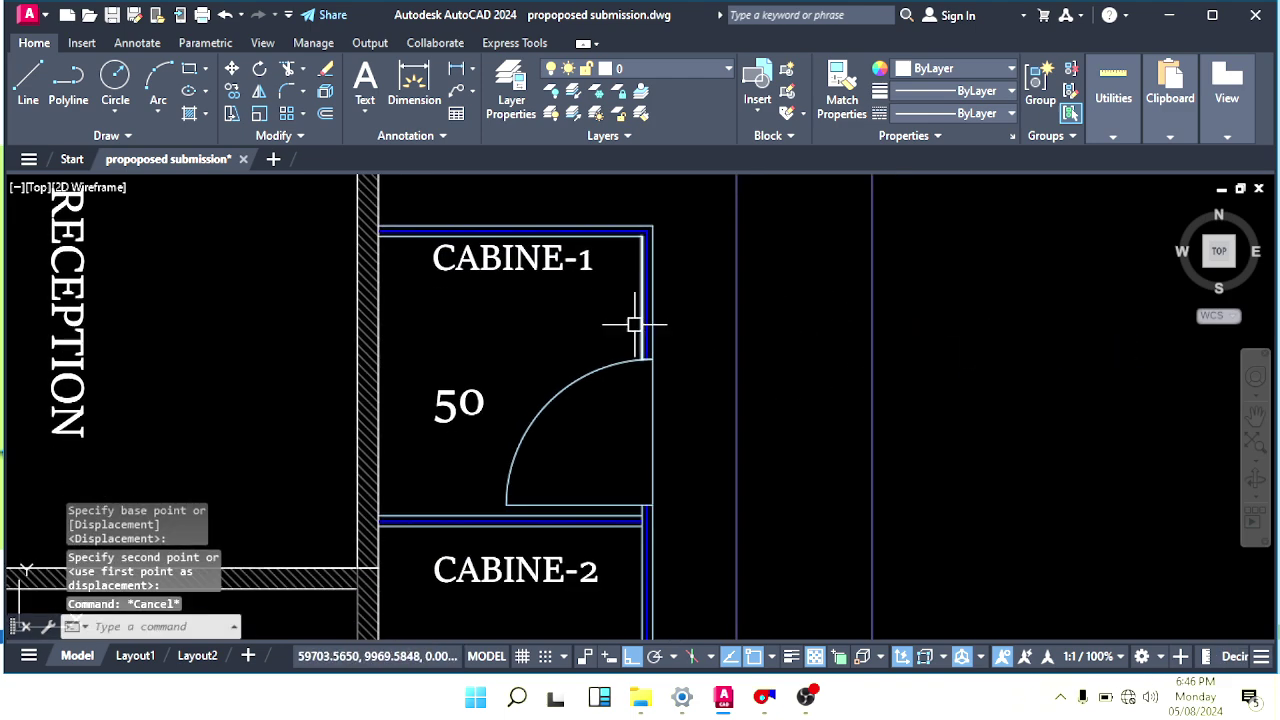
Examine the airflow labels on the main duct and on the Office-2 and Office-3 branch ducts.
scroll(634, 320, down, 2)
middle_drag(635, 452, 627, 411)
scroll(586, 466, up, 2)
middle_drag(586, 466, 600, 338)
mouse_move(659, 456)
middle_down()
mouse_move(614, 406)
mouse_move(623, 453)
mouse_move(585, 429)
middle_up()
middle_drag(648, 492, 596, 344)
mouse_move(670, 517)
middle_down()
mouse_move(634, 457)
mouse_move(594, 443)
middle_up()
middle_drag(1030, 496, 860, 455)
scroll(860, 455, down, 2)
middle_drag(872, 479, 761, 394)
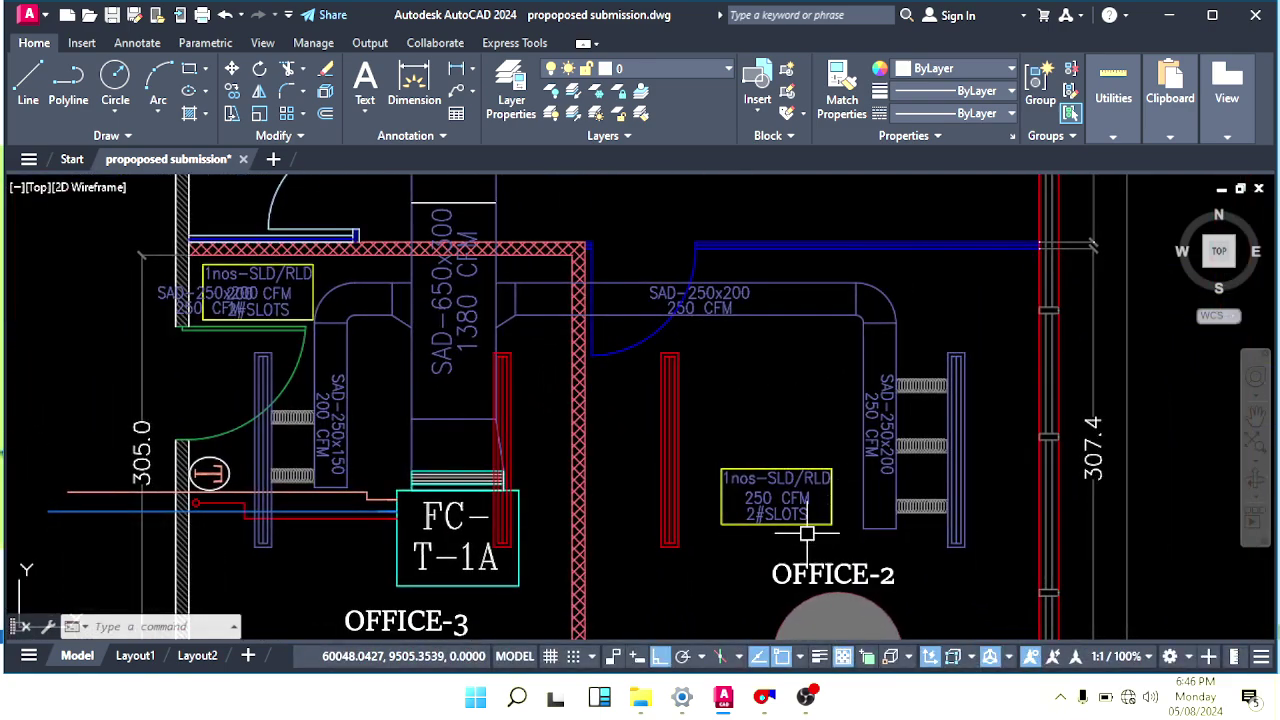
middle_drag(562, 502, 684, 495)
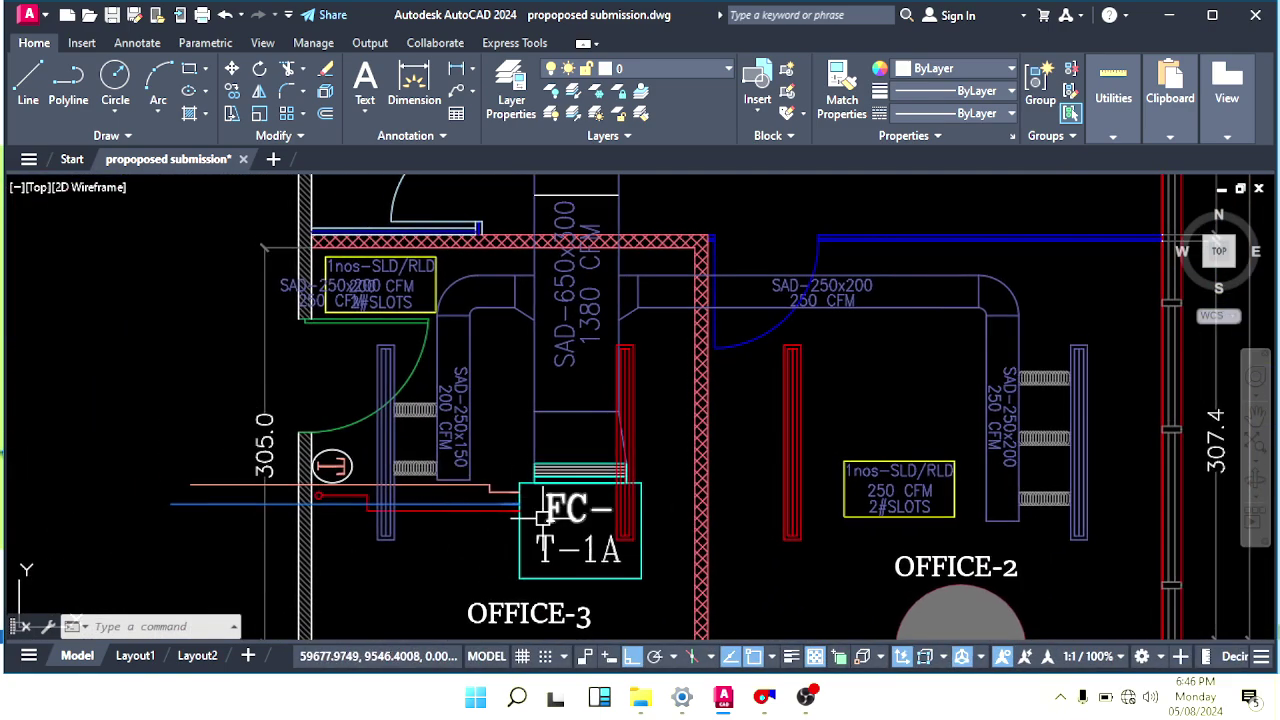
middle_drag(642, 400, 660, 468)
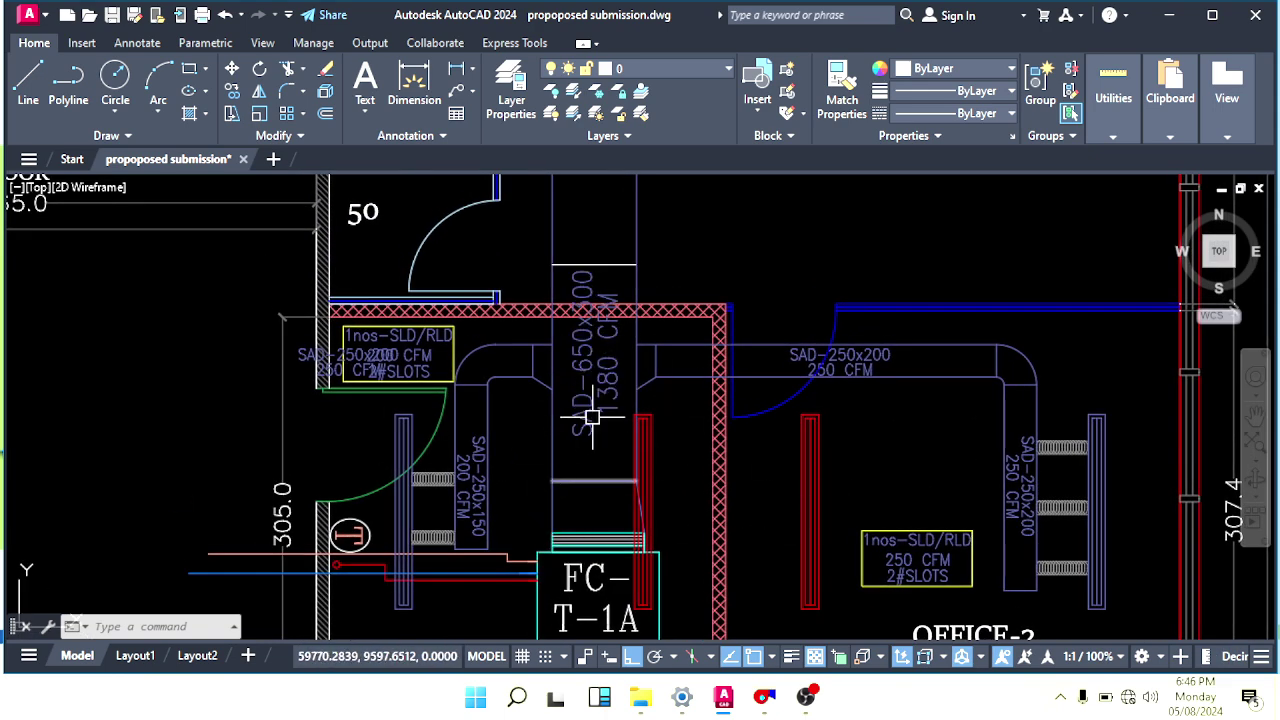
scroll(592, 418, up, 2)
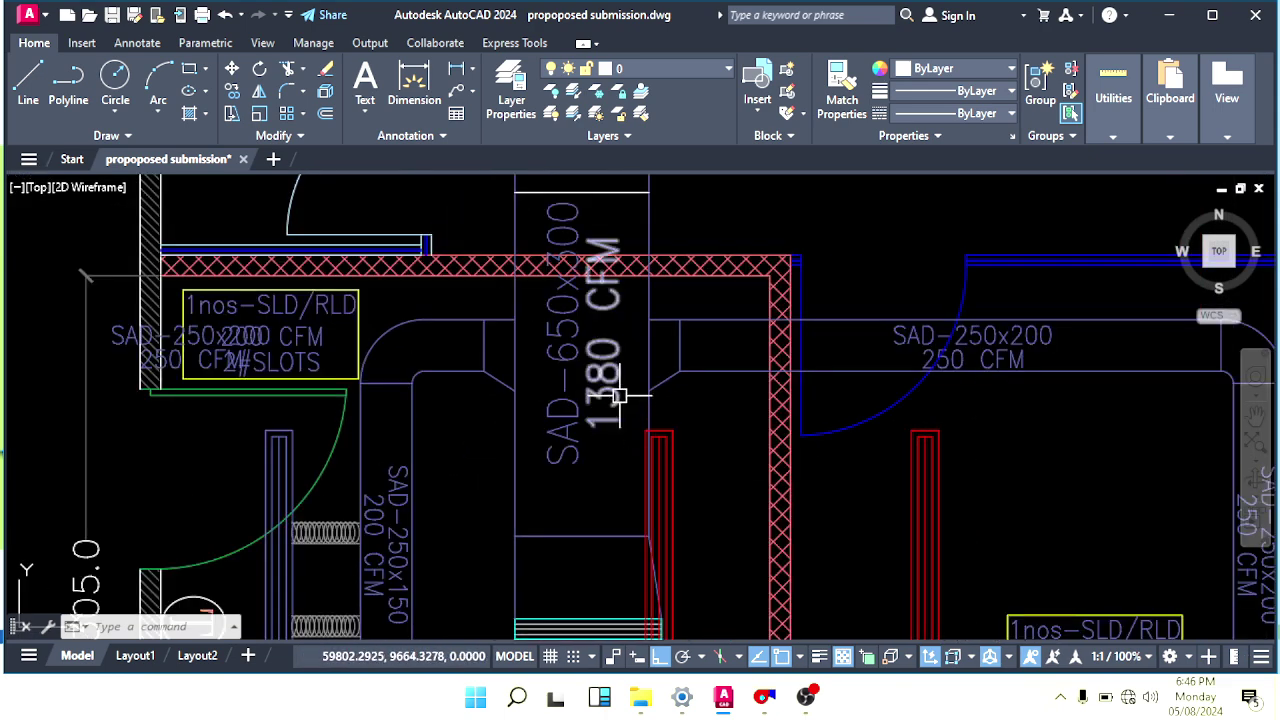
middle_drag(613, 375, 613, 385)
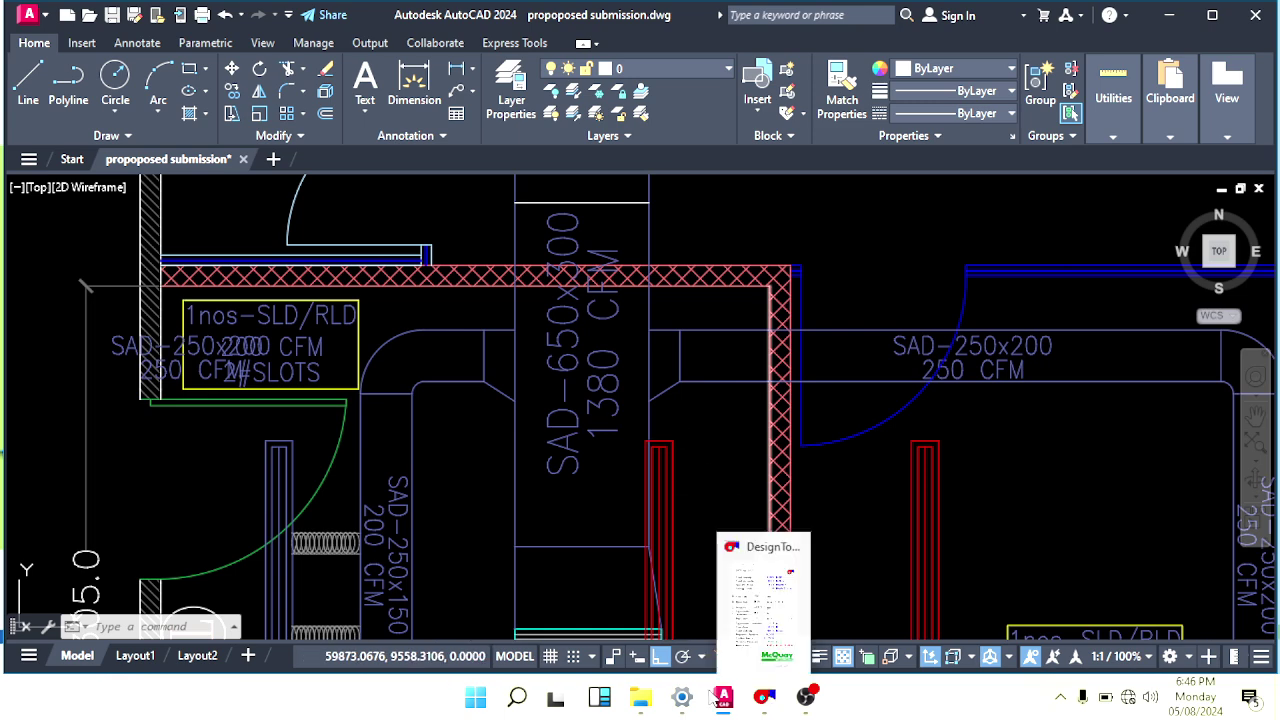
Open Calculator and subtract the two offices' 450 CFM from the main duct's 1380 CFM.
click(476, 698)
text(c)
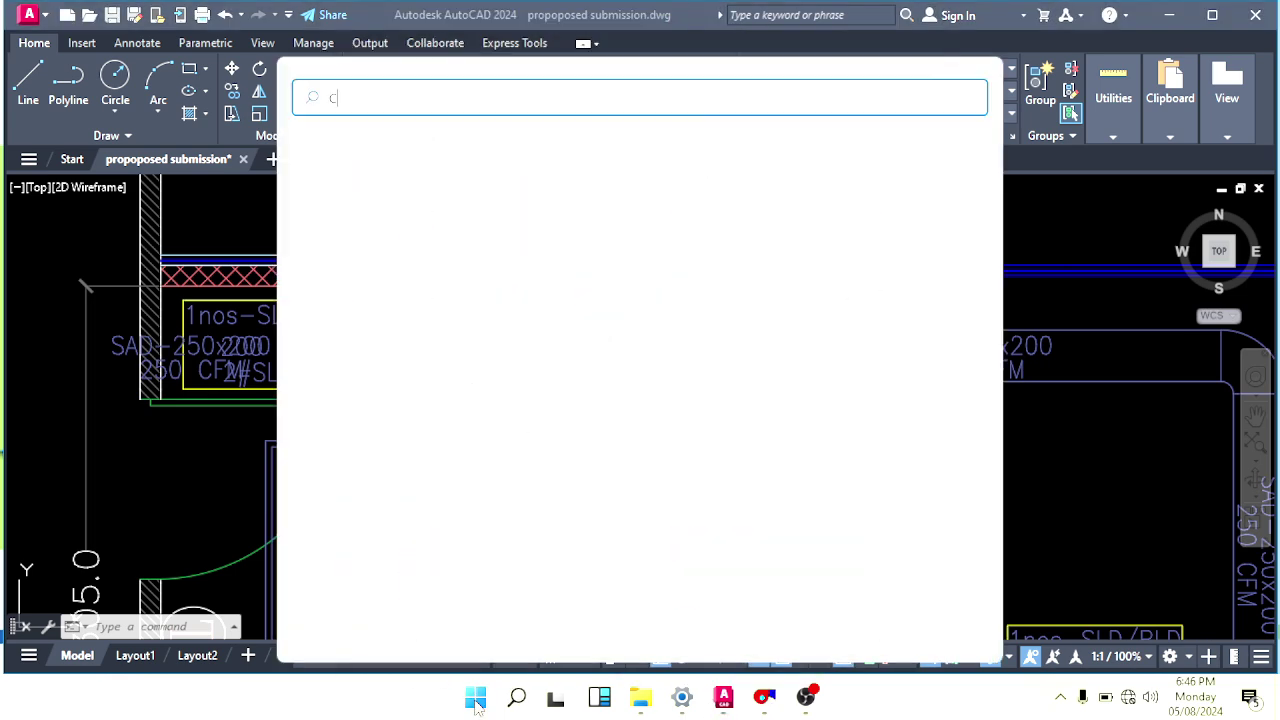
key(Return)
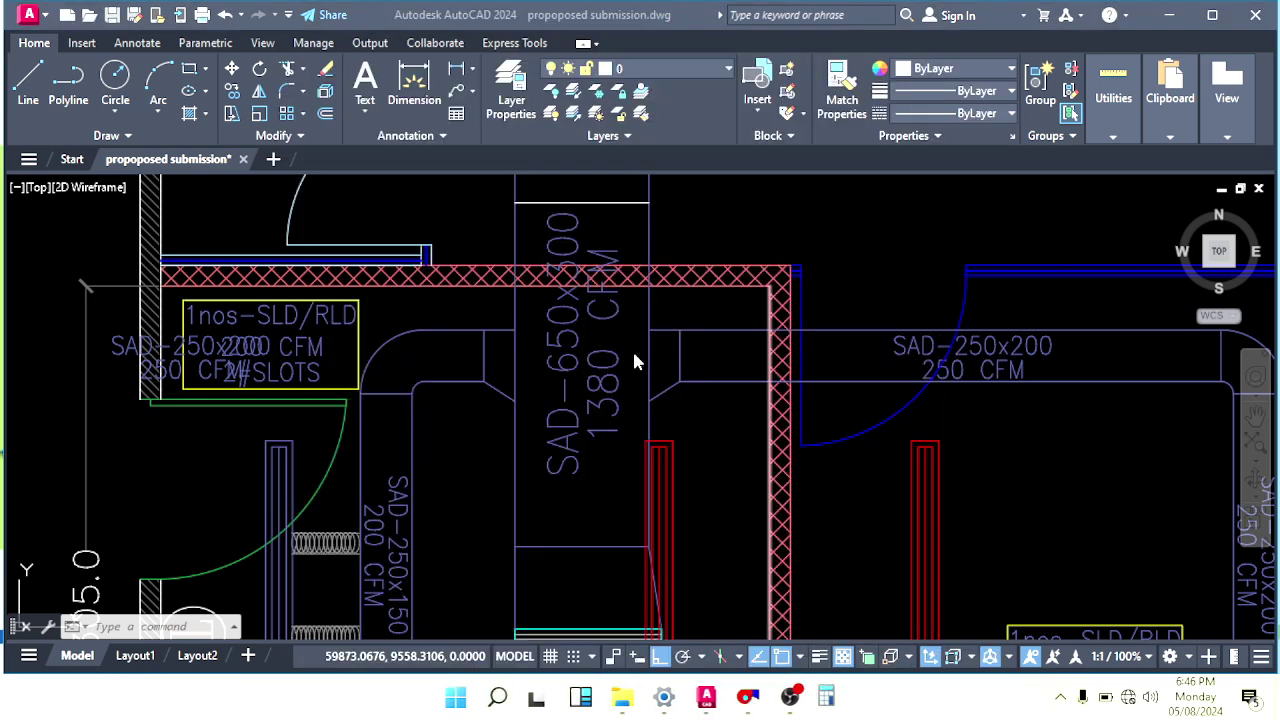
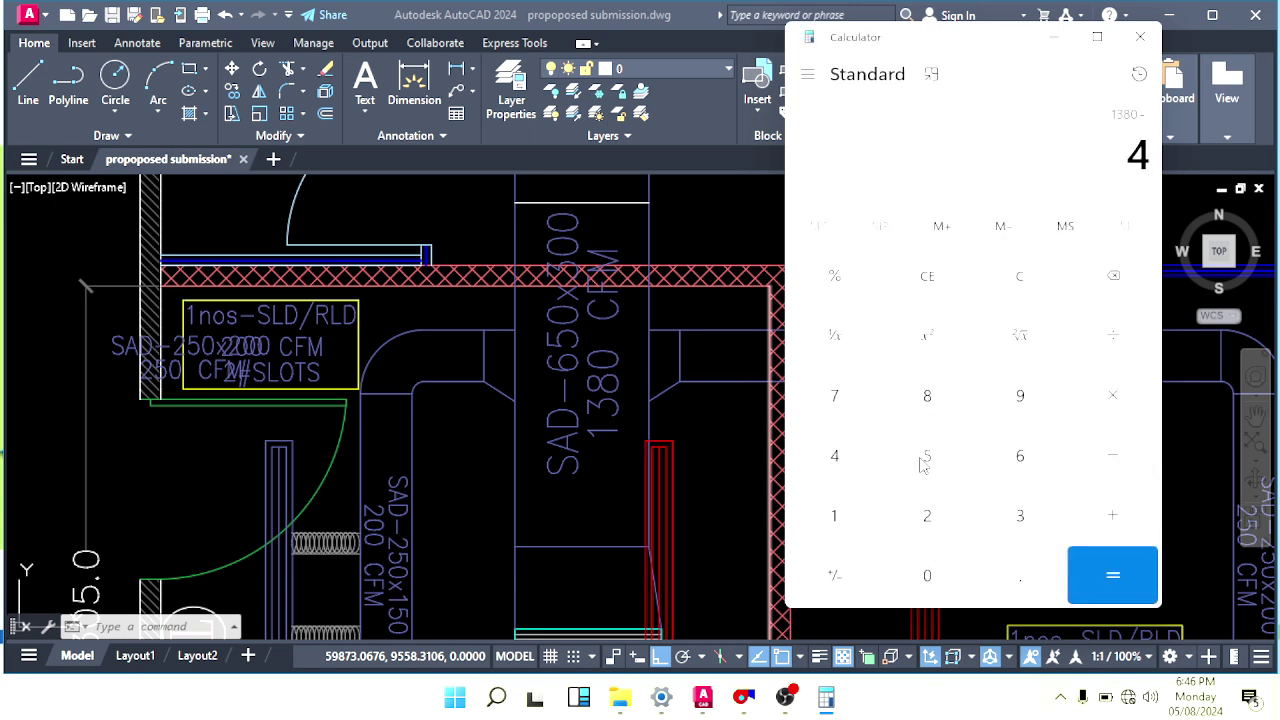
click(926, 580)
click(1111, 578)
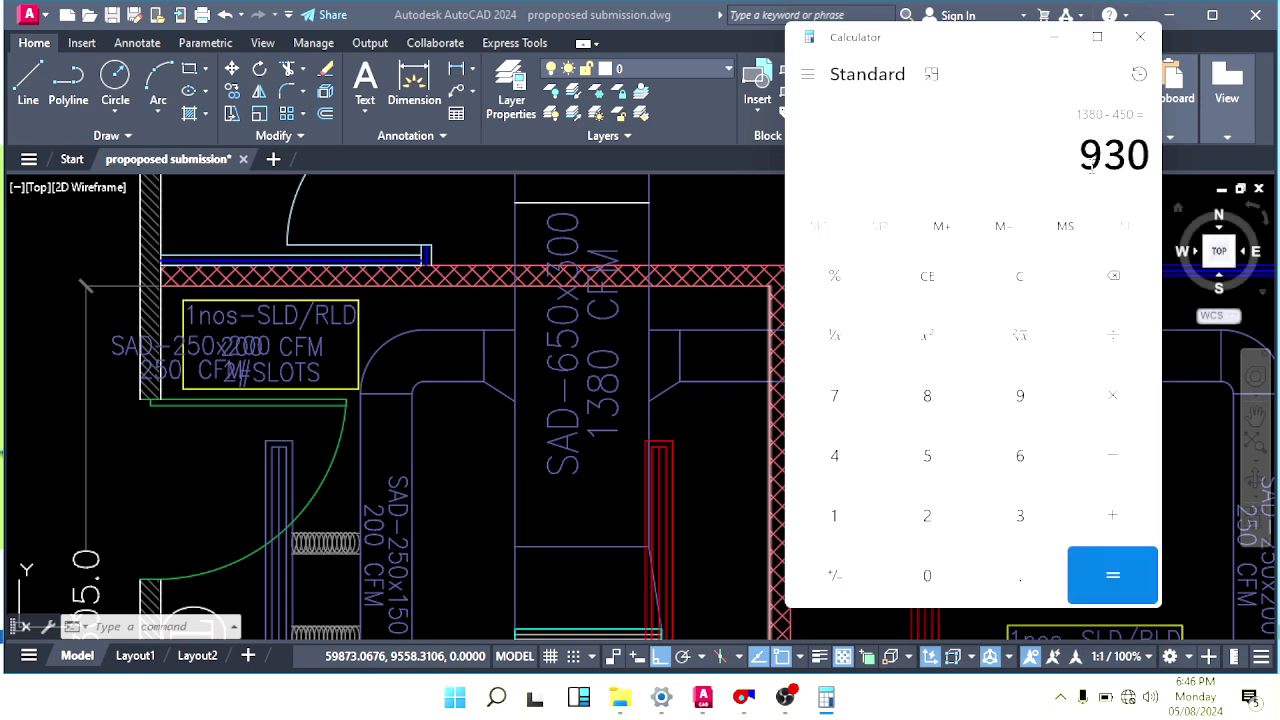
click(752, 448)
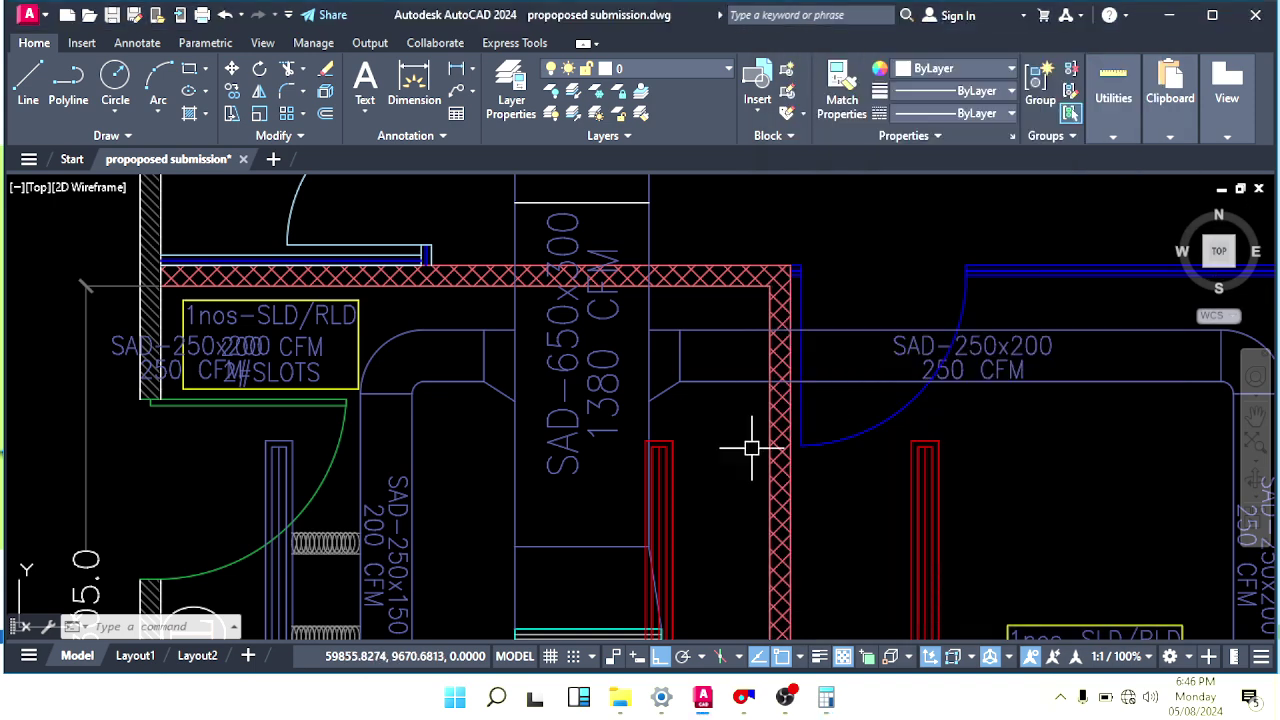
Size the duct in DuctSizer for 930 cfm at 10 in deep, and multiply the 21 in width by 2.54 in Calculator.
click(742, 702)
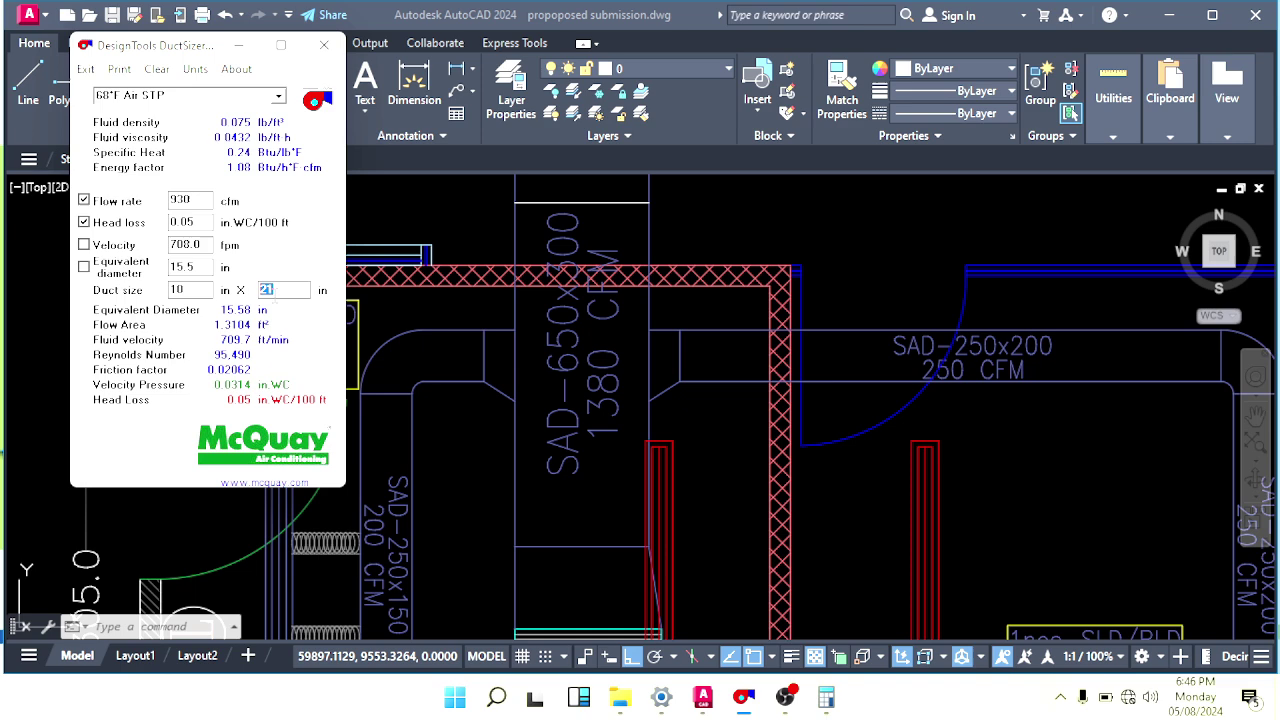
click(836, 705)
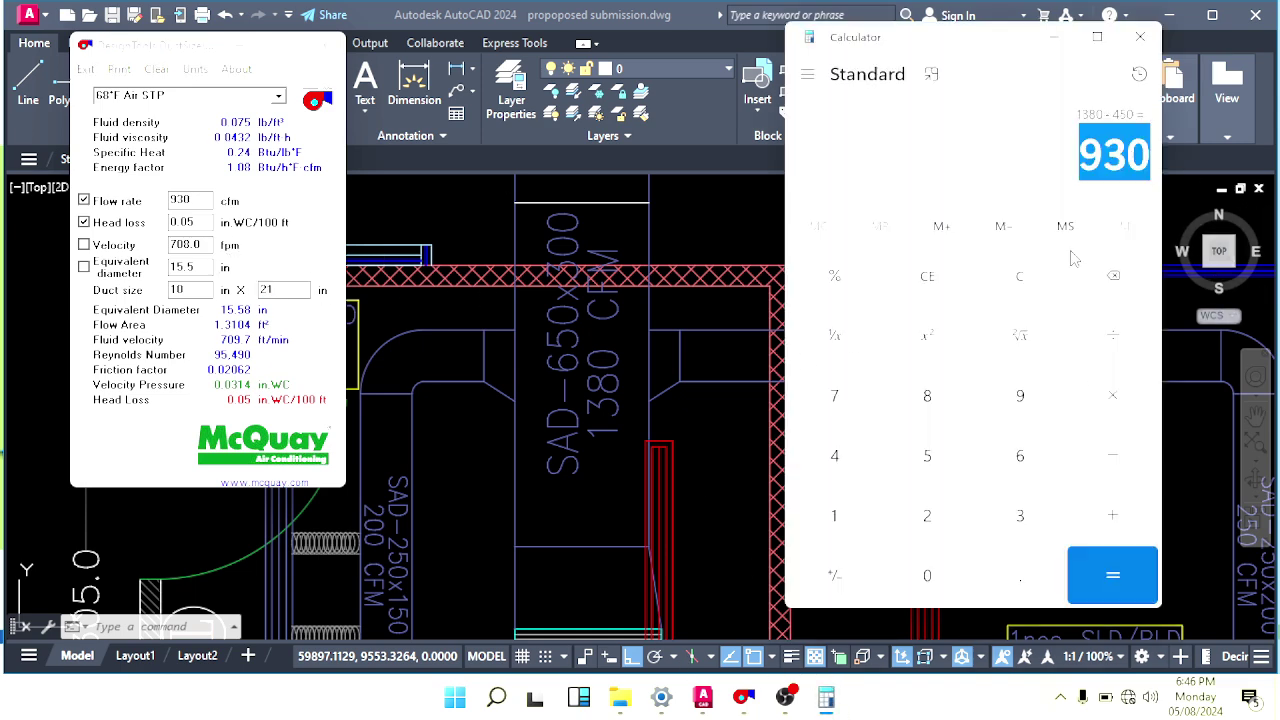
click(995, 289)
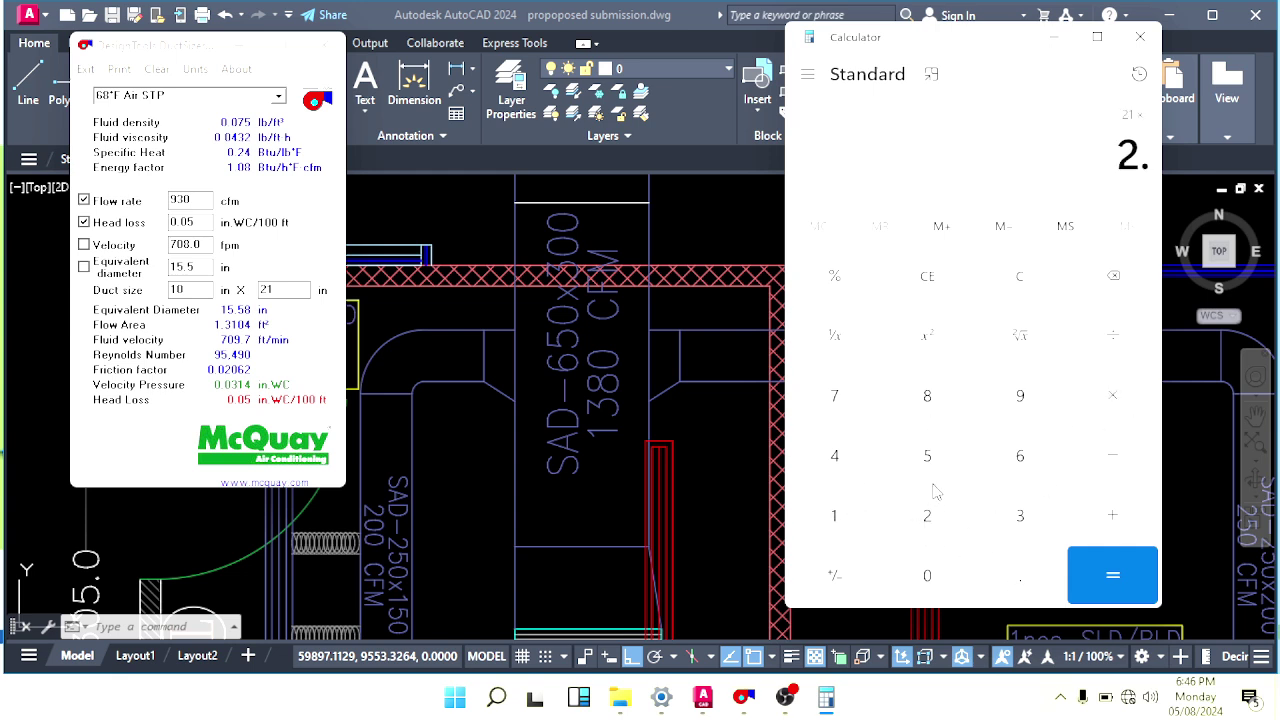
click(858, 457)
click(1082, 567)
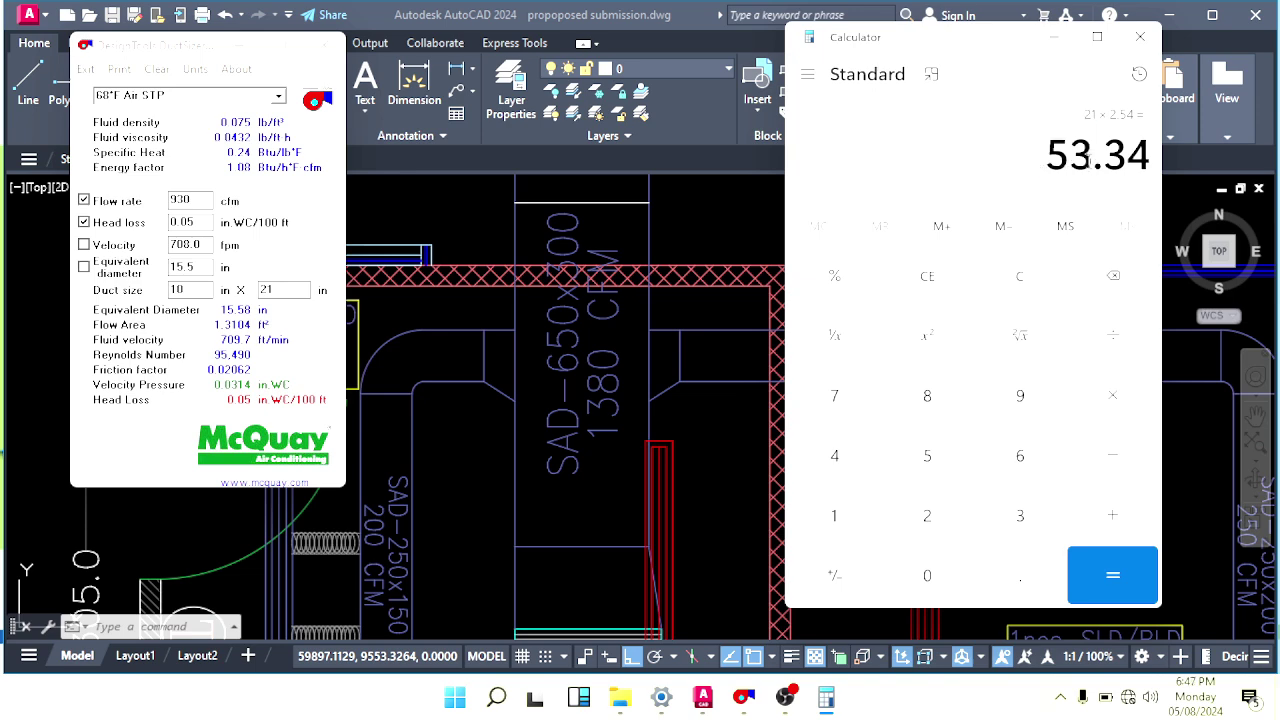
click(726, 493)
scroll(654, 357, down, 2)
middle_drag(612, 265, 691, 411)
scroll(692, 405, up, 2)
key(Escape)
key(Escape)
key(Escape)
middle_drag(679, 356, 687, 369)
text(o)
key(Return)
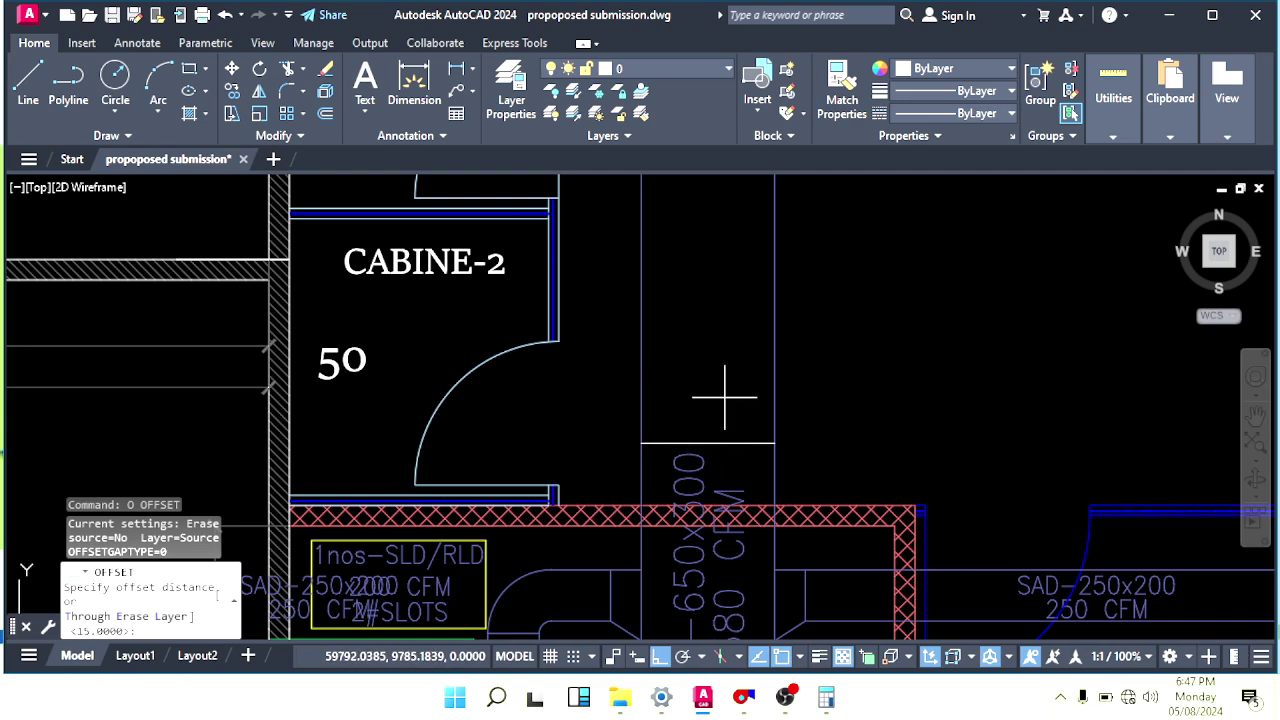
key(Escape)
key(Escape)
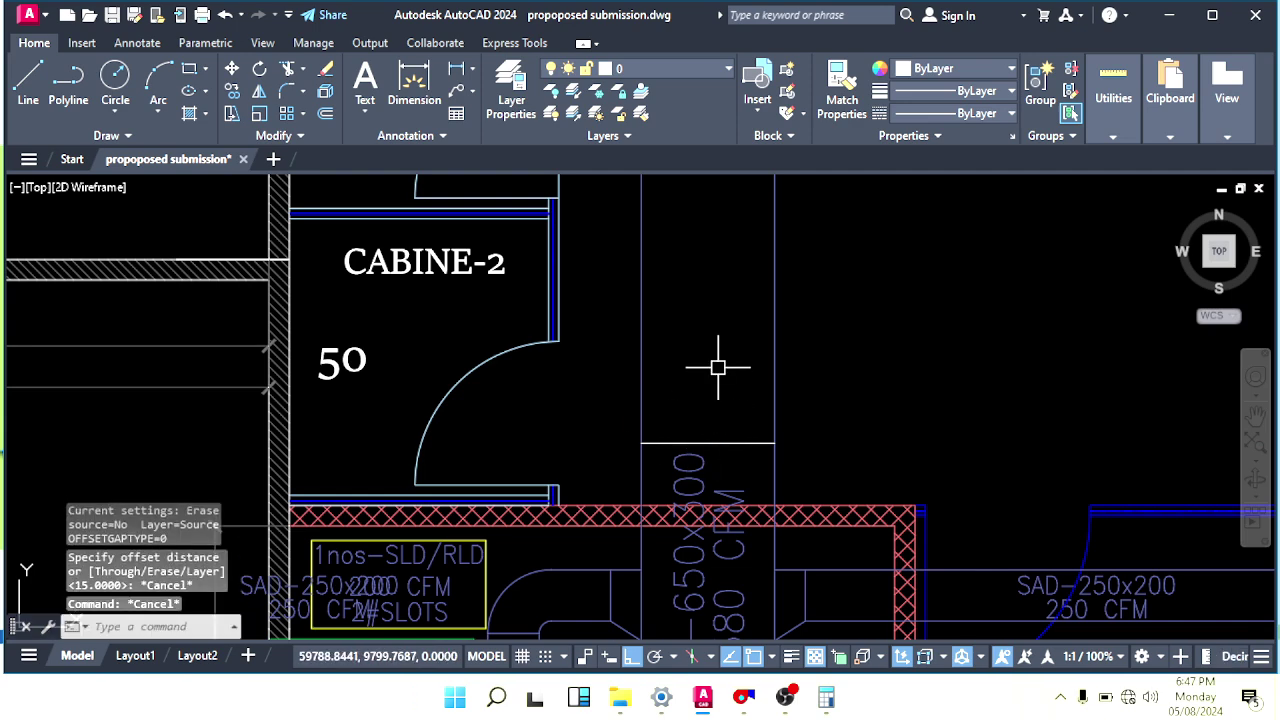
Offset the horizontal line across the main duct upward by 35, beside CABINE-2's door.
text(o)
key(Return)
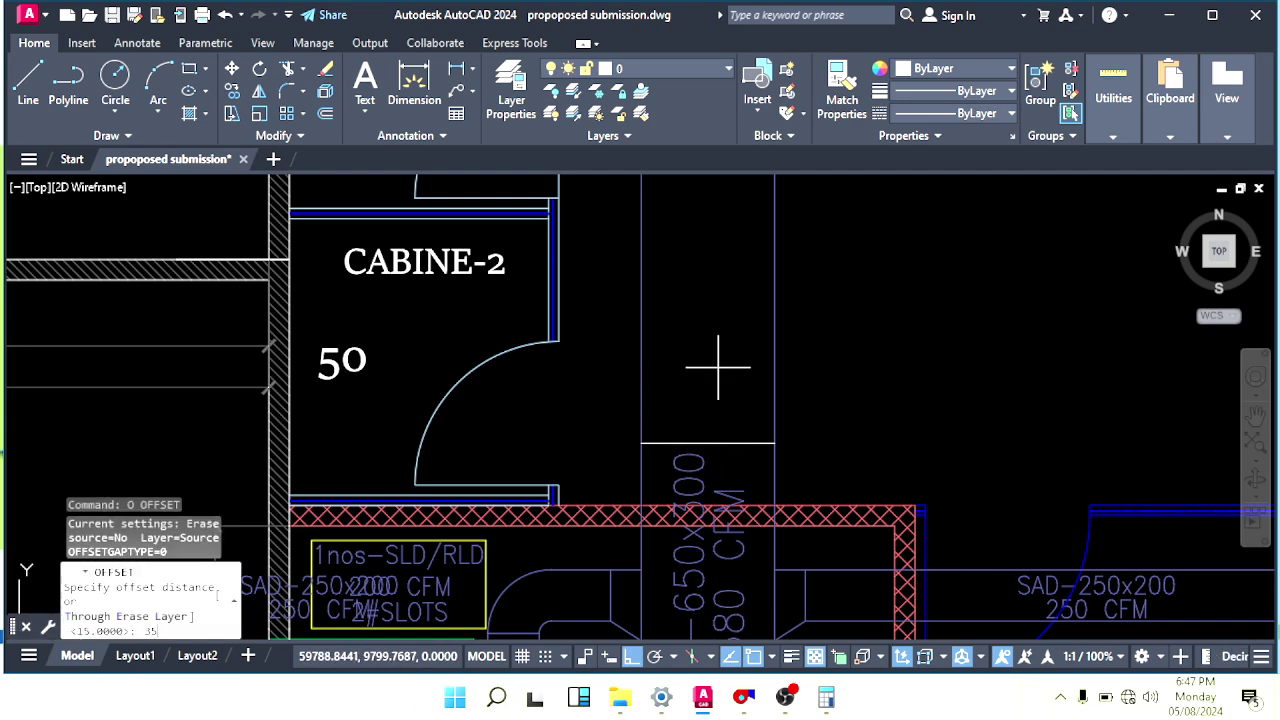
text(35)
key(Return)
click(754, 443)
click(732, 372)
key(Escape)
key(Escape)
mouse_move(716, 383)
middle_down()
mouse_move(751, 393)
mouse_move(677, 387)
mouse_move(648, 345)
mouse_move(706, 395)
middle_up()
key(Escape)
Draw a horizontal line somewhat shorter than the main duct's width in the empty area beside the duct.
scroll(679, 386, down, 2)
scroll(677, 380, up, 2)
text(l)
key(Return)
scroll(660, 400, up, 1)
scroll(676, 378, down, 1)
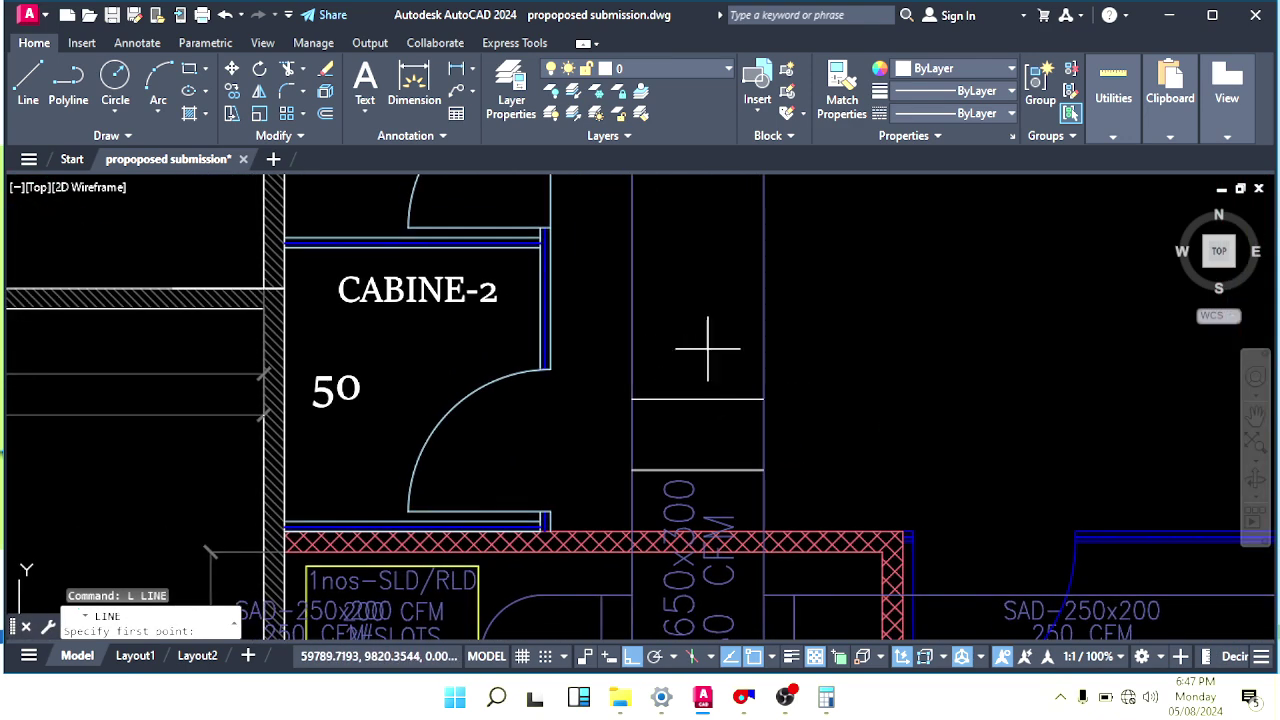
scroll(690, 343, down, 2)
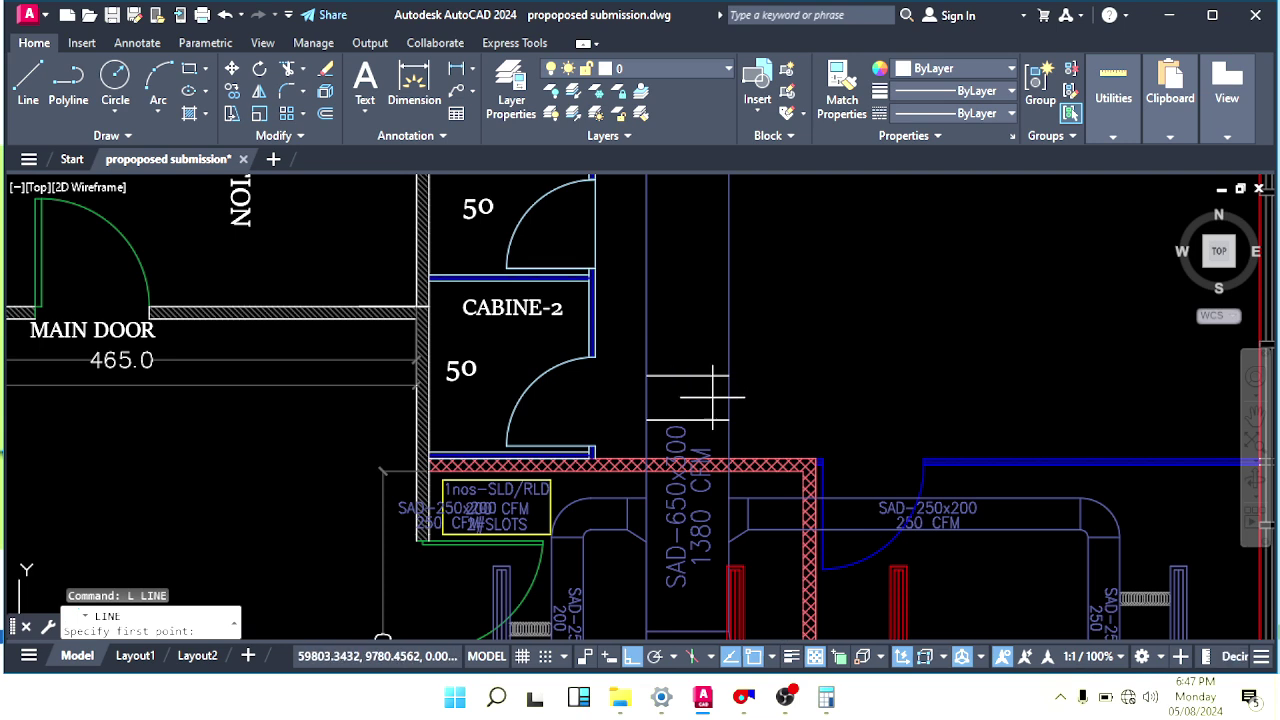
scroll(780, 360, up, 2)
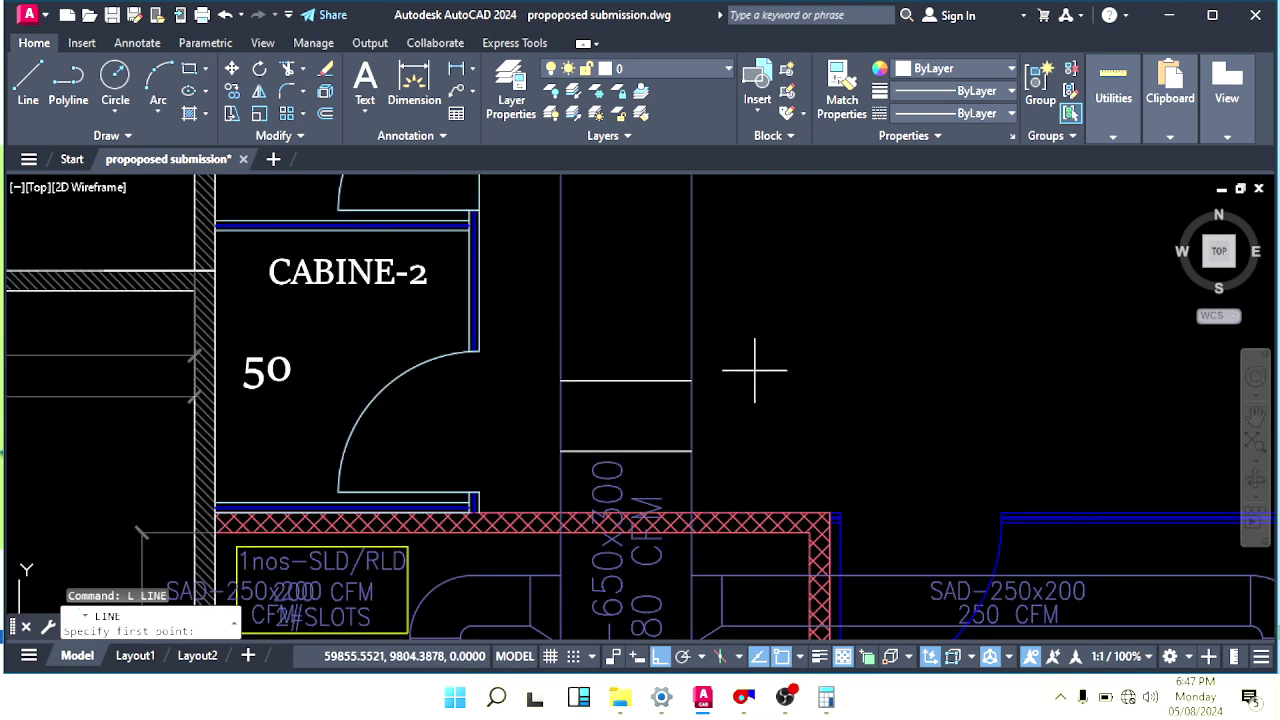
click(736, 373)
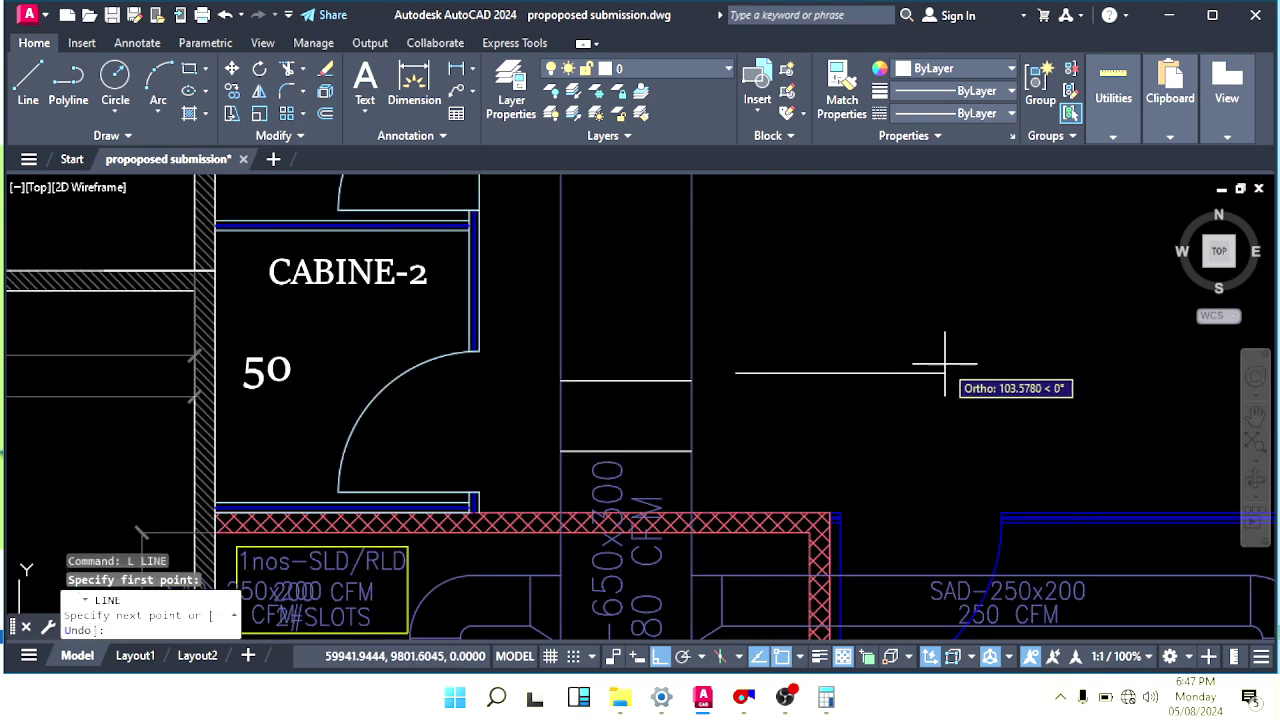
key(Return)
key(Return)
key(Escape)
key(Escape)
Move the short line by its midpoint onto the midpoint of the offset line across the main duct.
click(860, 367)
click(774, 419)
middle_drag(774, 419, 888, 418)
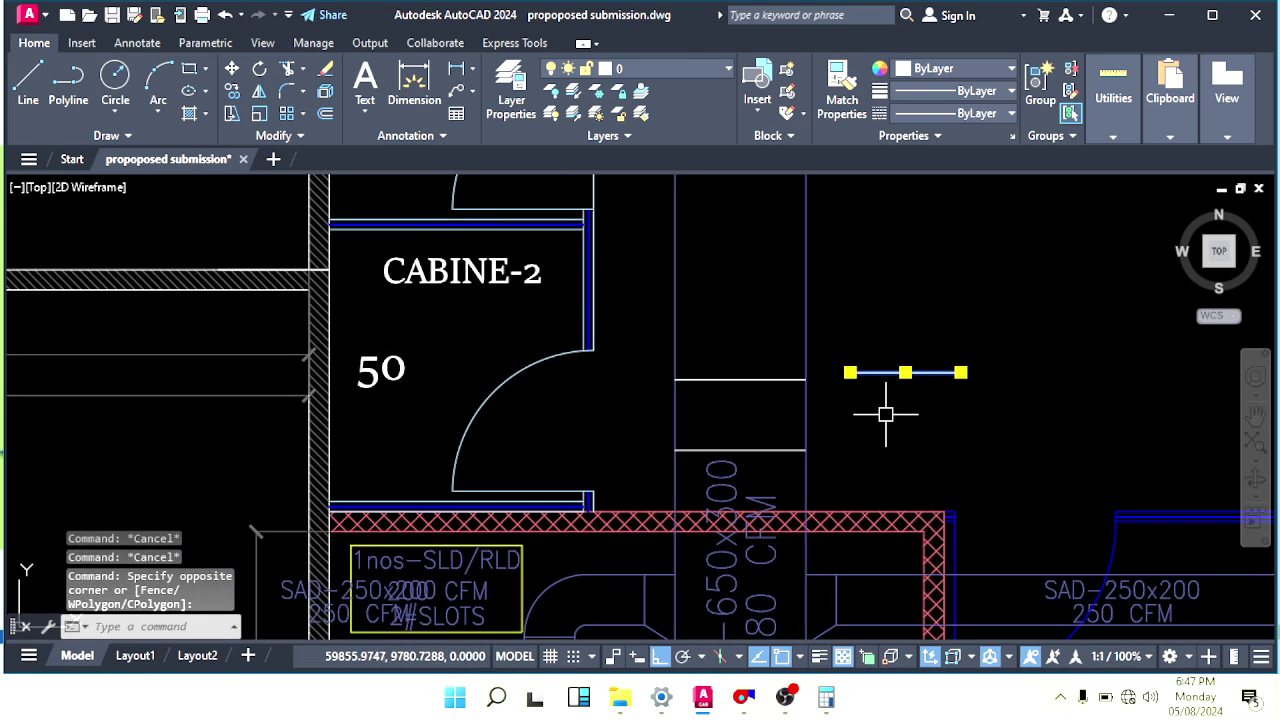
text(m)
key(Return)
click(904, 371)
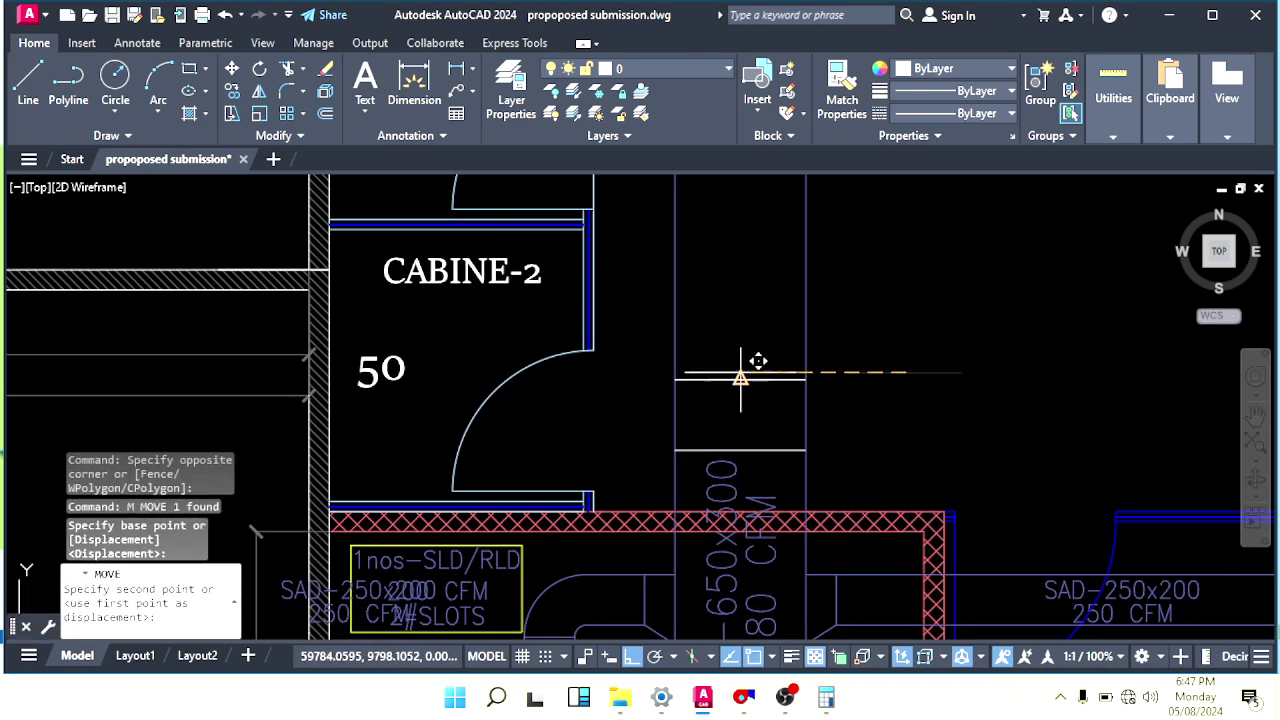
key(Escape)
key(Escape)
Erase the full-width offset line, keeping the shorter centred line in the main duct.
scroll(931, 371, up, 5)
click(931, 380)
text(e)
key(Return)
scroll(920, 443, down, 4)
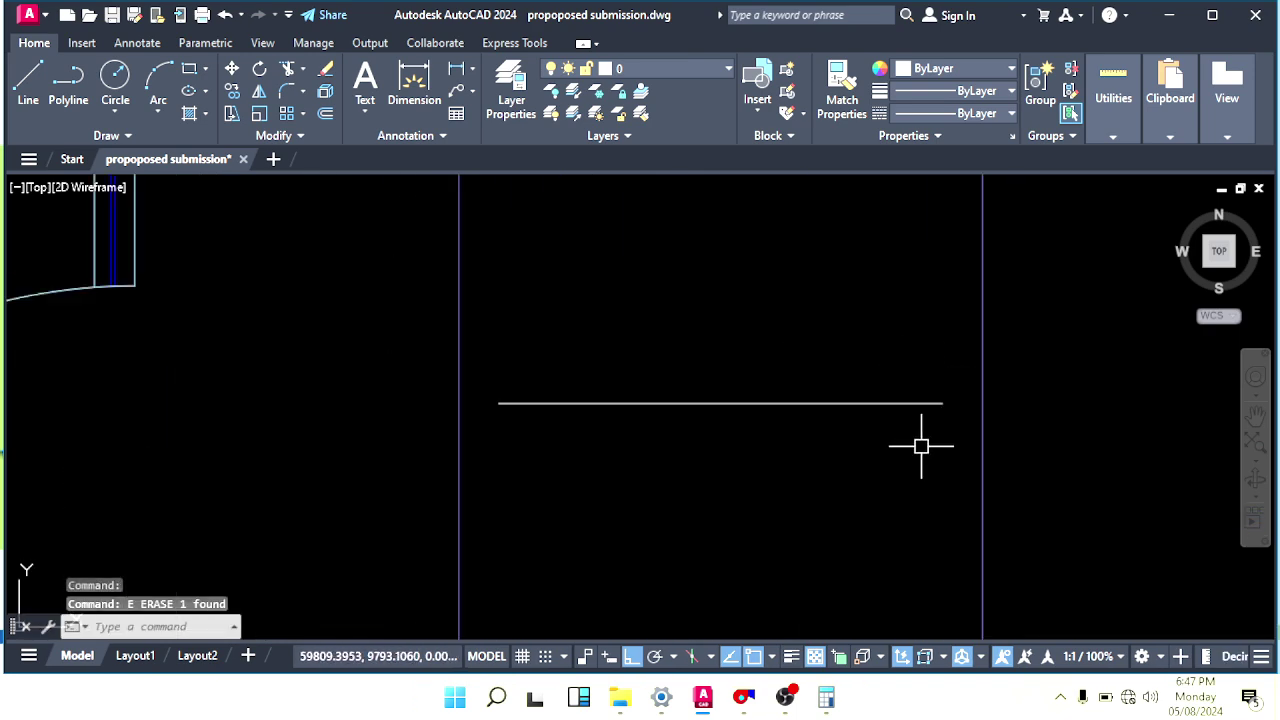
Draw two slanted lines joining the ends of the full-width line to the ends of the short line, forming the duct reducer.
middle_drag(857, 445, 887, 450)
key(Escape)
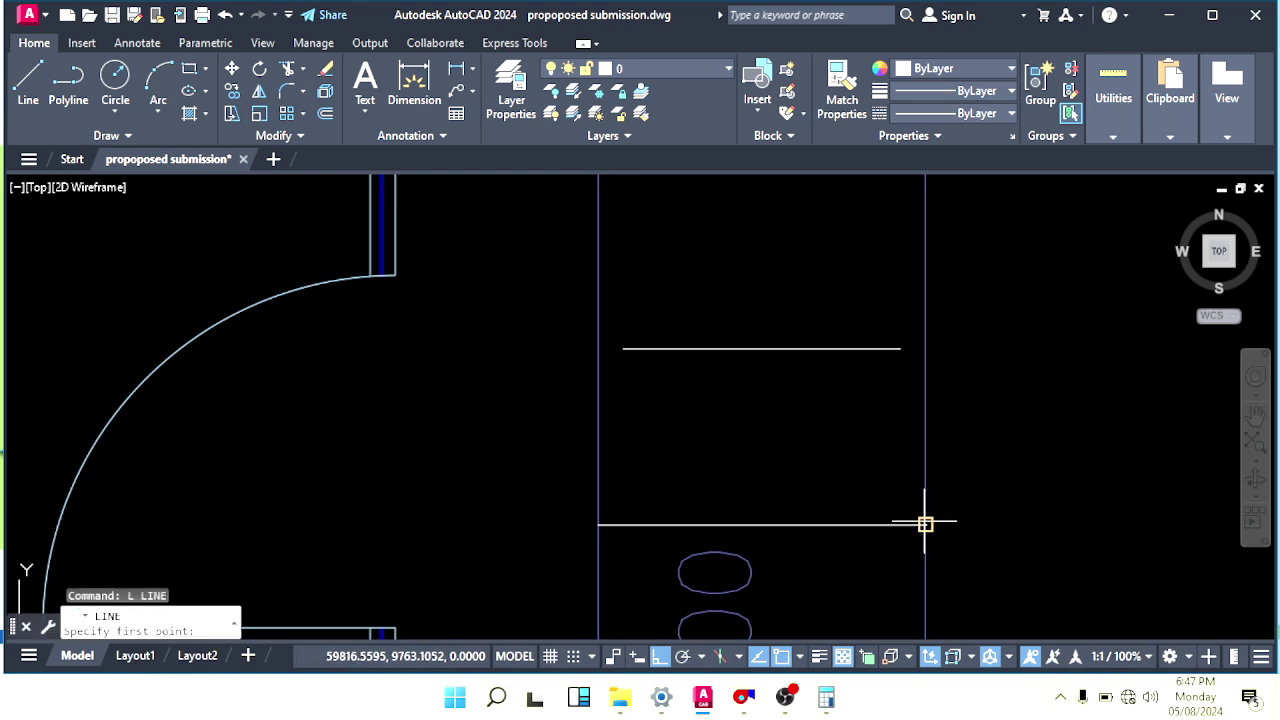
click(925, 523)
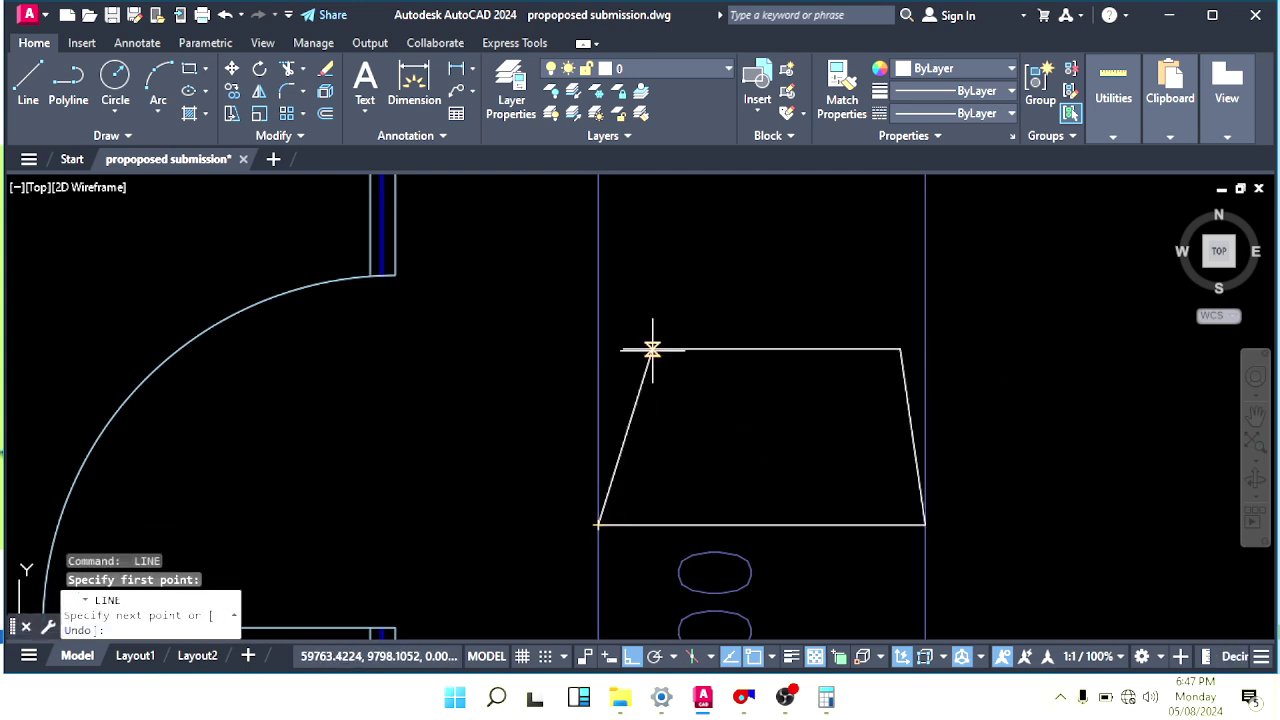
click(598, 338)
click(623, 349)
key(Escape)
scroll(697, 442, down, 4)
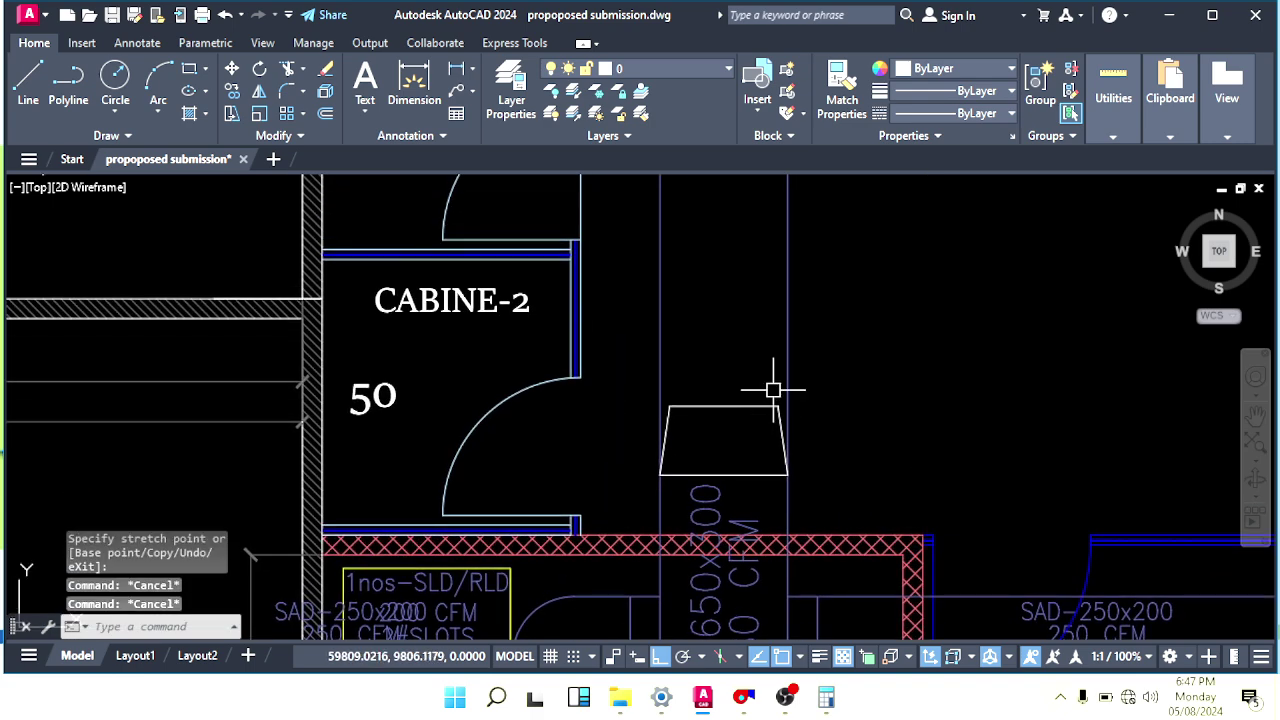
Trim away the main duct's original side lines beyond the narrow end of the reducer.
text(tr)
key(Return)
click(640, 385)
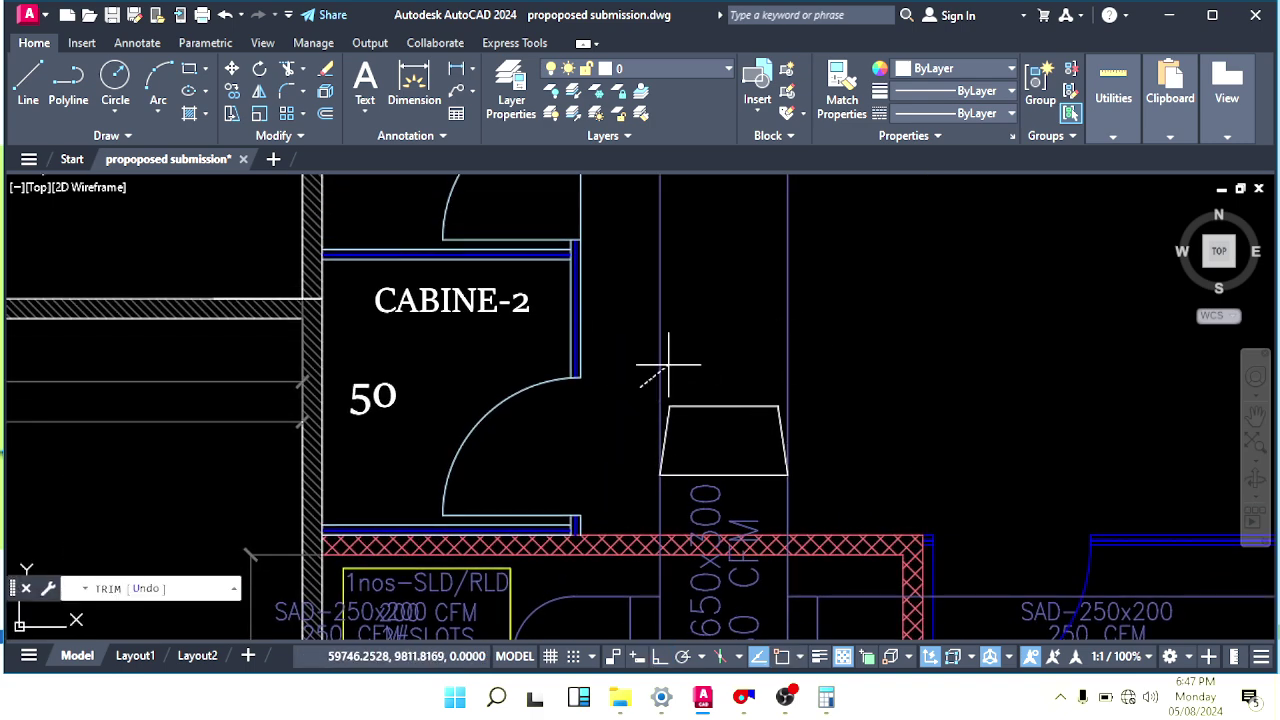
key(Escape)
scroll(840, 323, down, 5)
scroll(800, 320, up, 5)
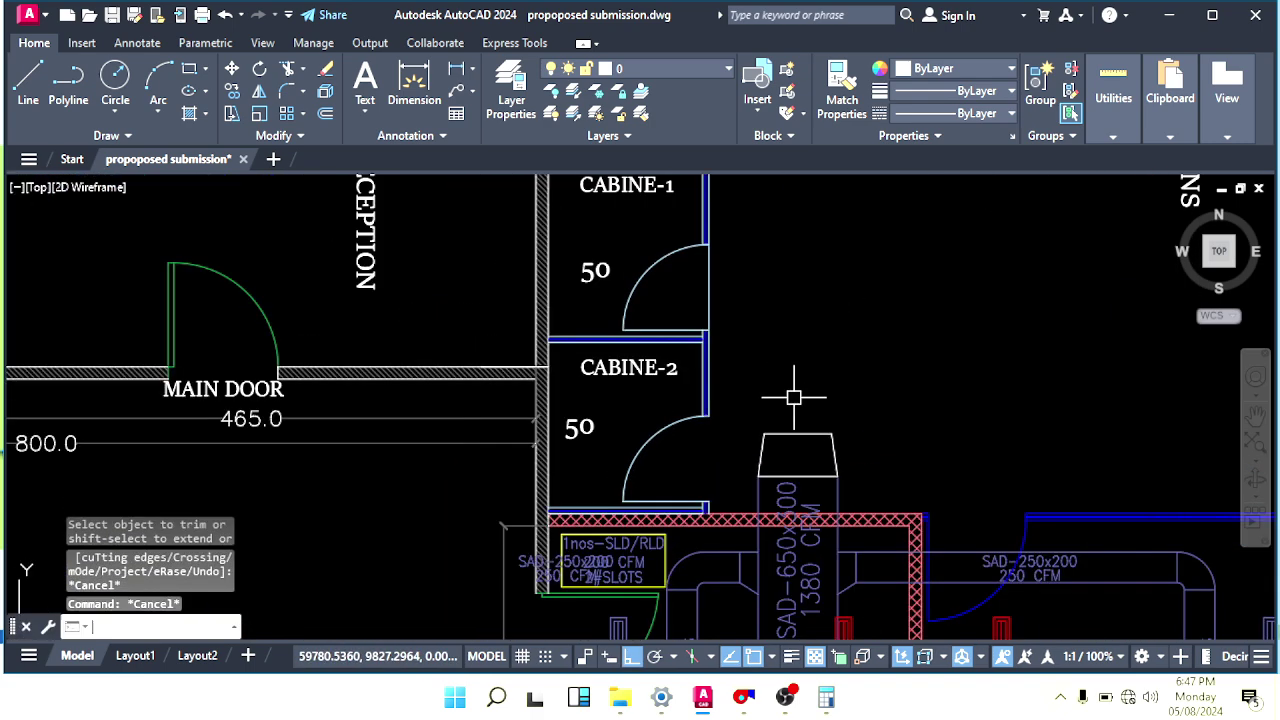
Draw two parallel vertical lines from the corners of the reducer's narrow end, continuing the reduced duct past the cabins.
text(l)
key(Return)
click(758, 453)
click(769, 206)
key(Return)
key(Return)
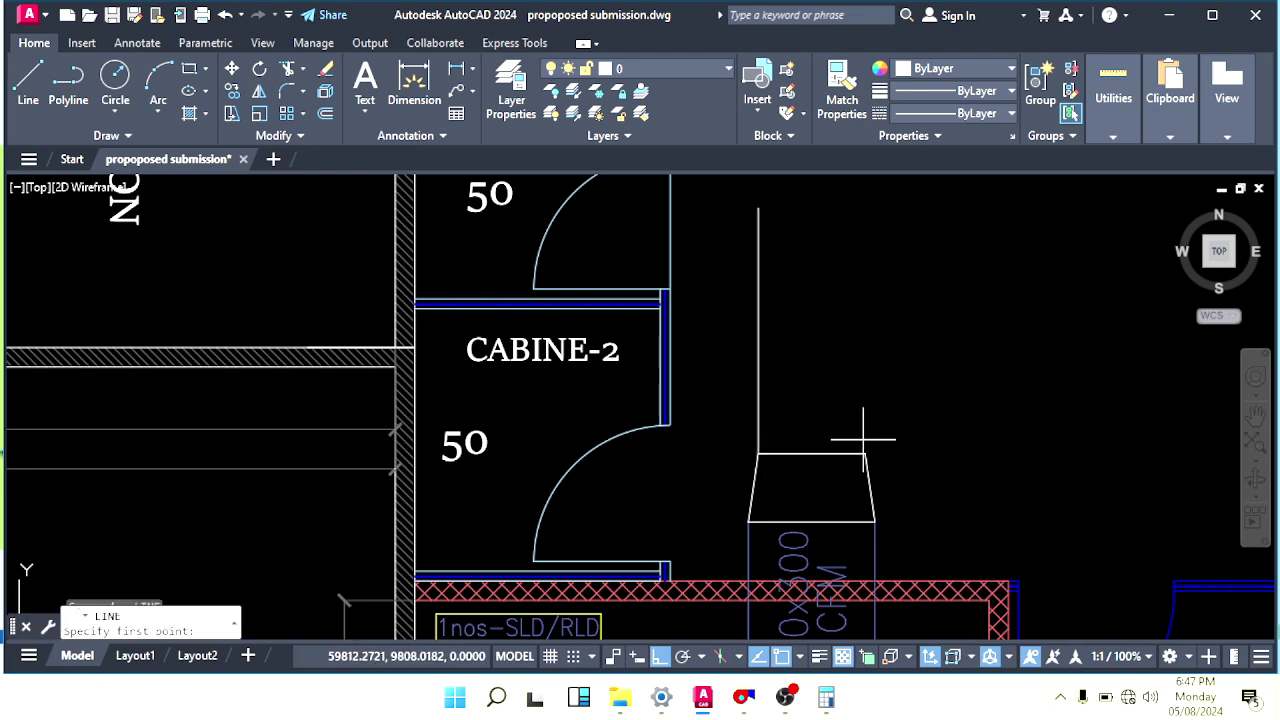
click(865, 453)
click(868, 222)
key(Escape)
scroll(768, 388, down, 2)
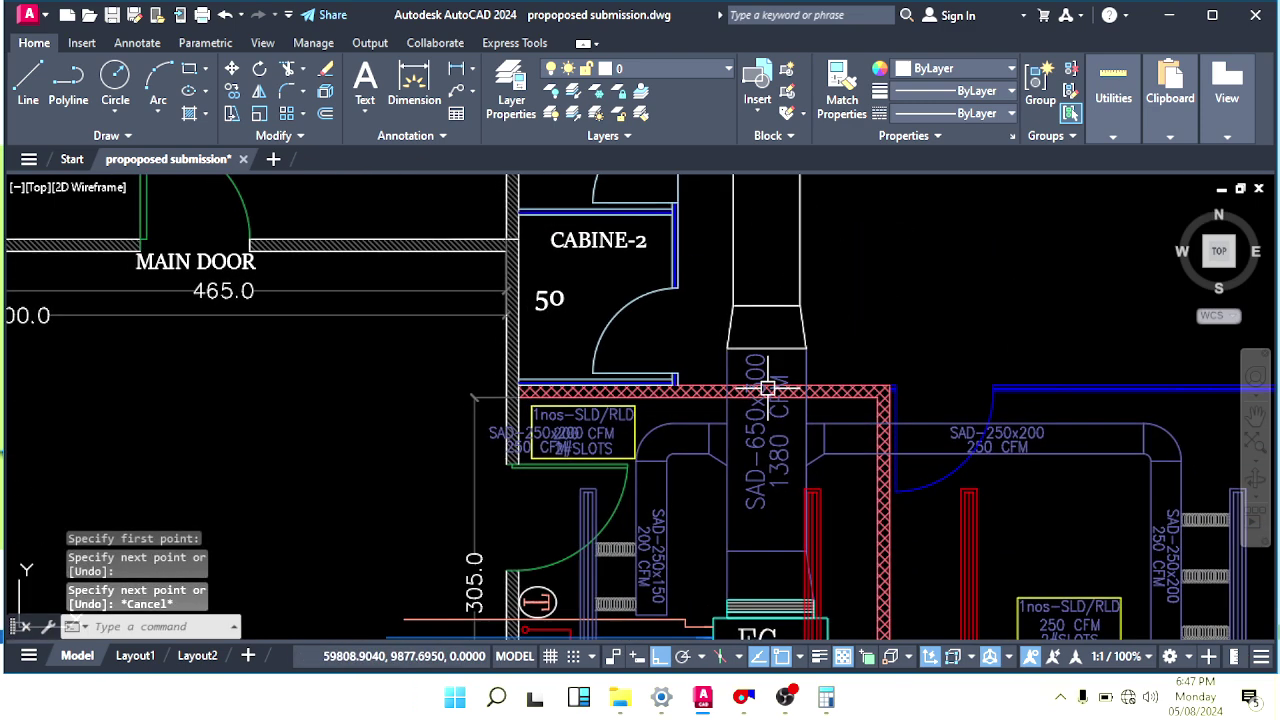
Copy the SAD-650x300 and 1380 CFM labels straight up from the main duct into the reduced duct section.
click(781, 462)
middle_drag(793, 391, 783, 481)
text(co)
key(Return)
click(882, 431)
middle_drag(849, 237, 852, 320)
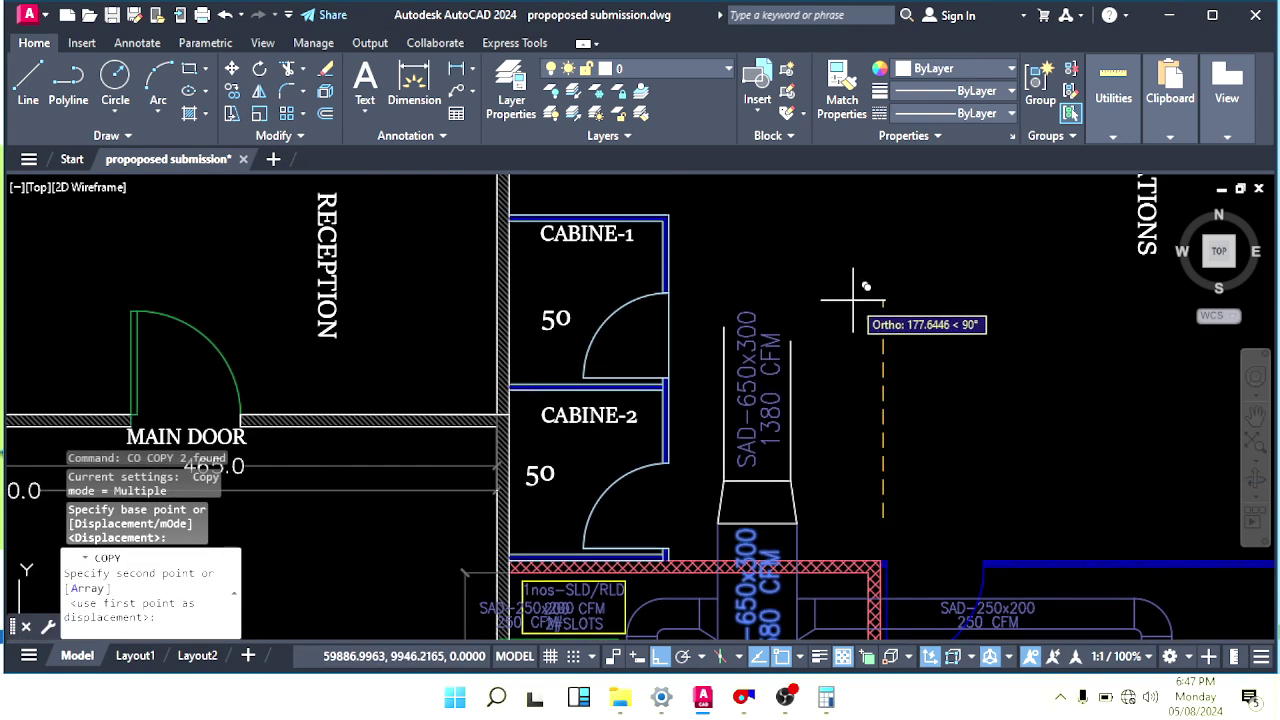
click(853, 300)
key(Escape)
key(Escape)
Change the copied duct size label in the reduced section to SAD-550x300.
scroll(760, 398, up, 2)
double_click(735, 384)
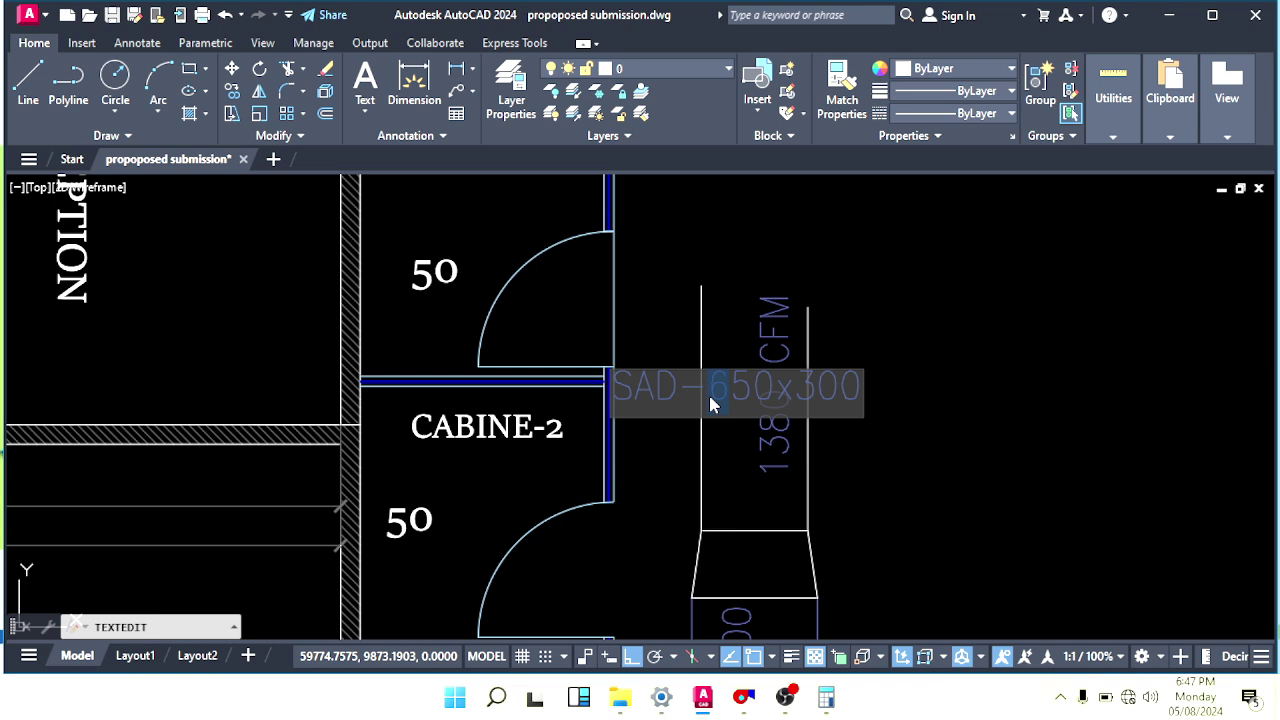
key(Return)
key(Escape)
key(Escape)
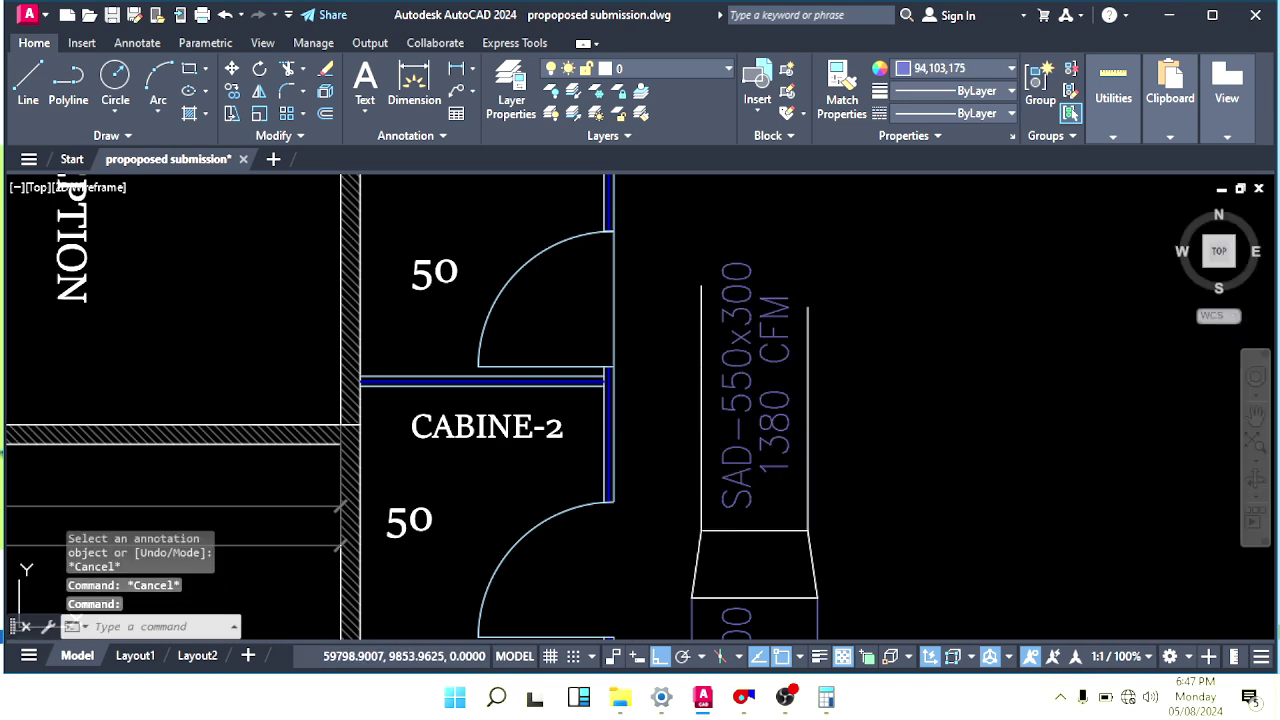
Check the flow rate in the DuctSizer and change the copied airflow label to 930 CFM.
double_click(785, 431)
click(741, 706)
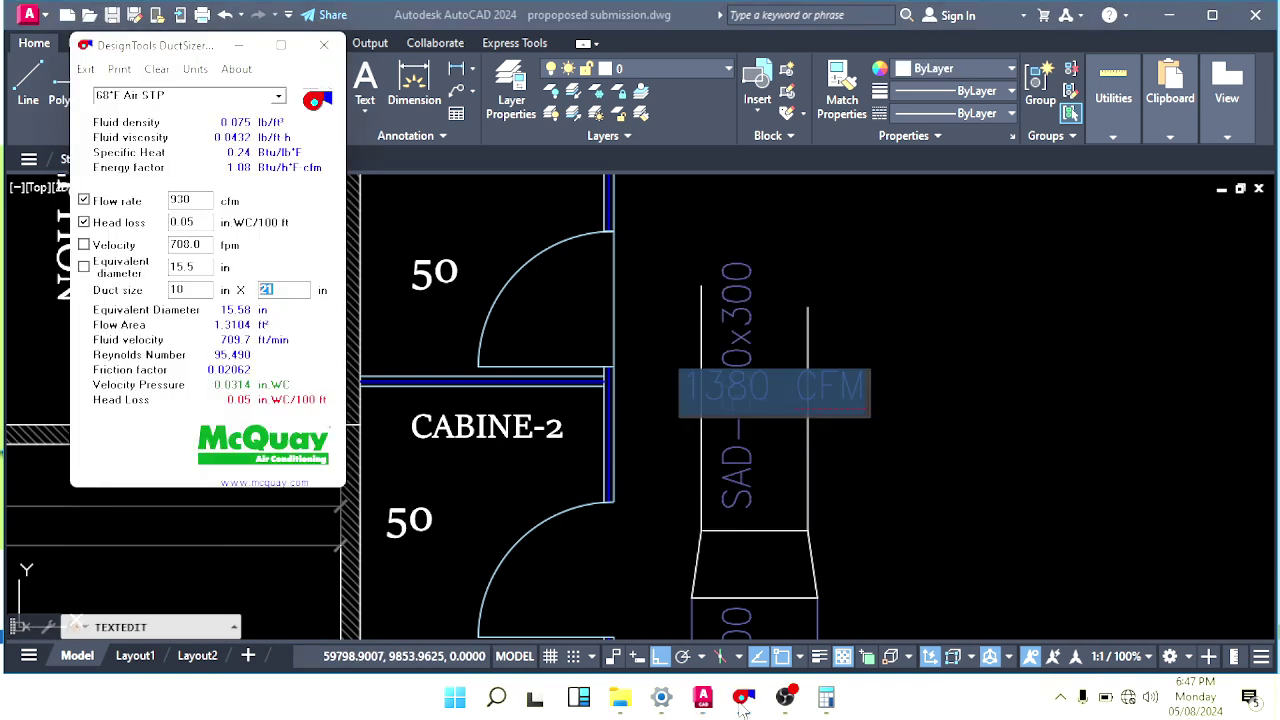
click(741, 706)
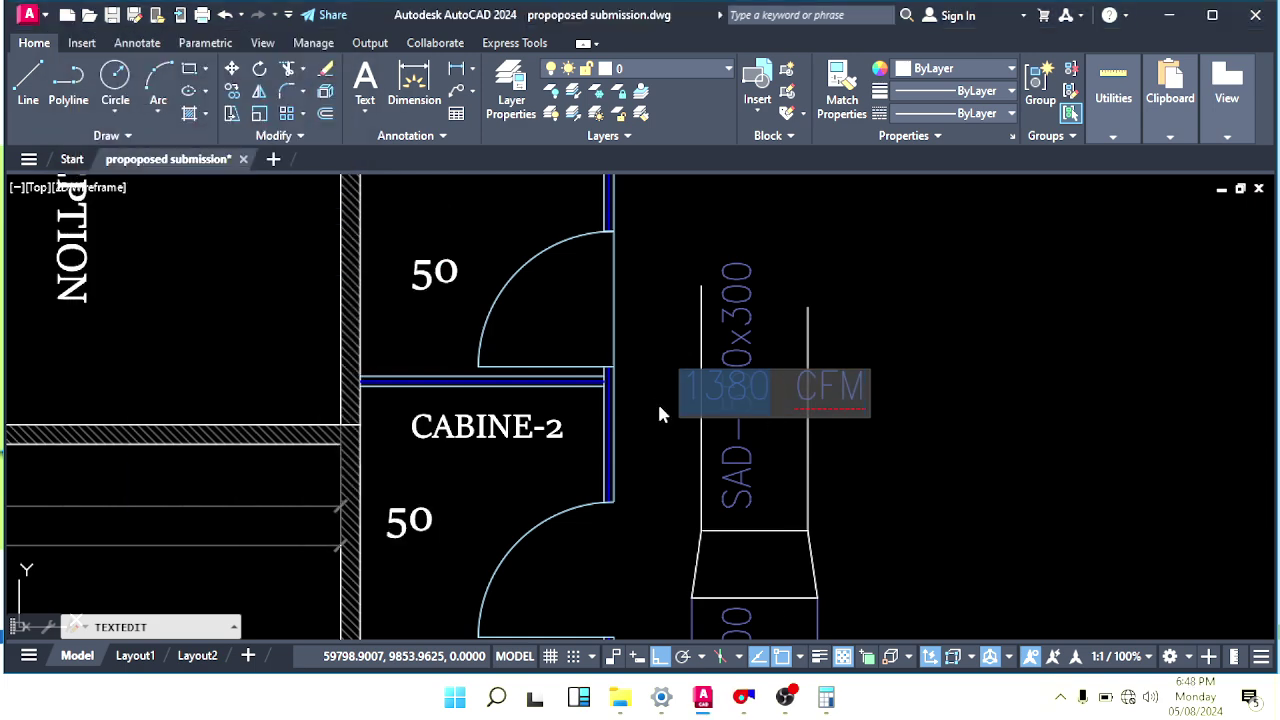
text(930)
click(910, 402)
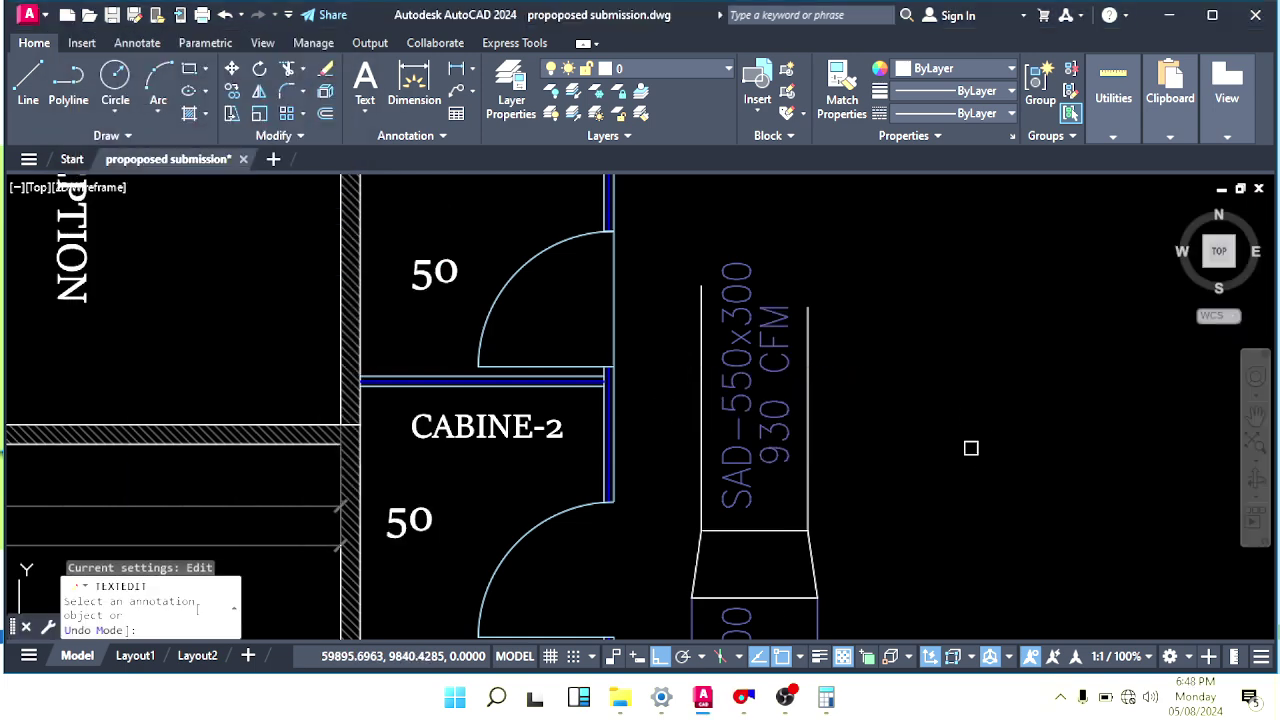
key(Escape)
Stretch both side lines of the reduced duct further up, to beyond Cabine-1.
scroll(830, 415, down, 5)
click(826, 395)
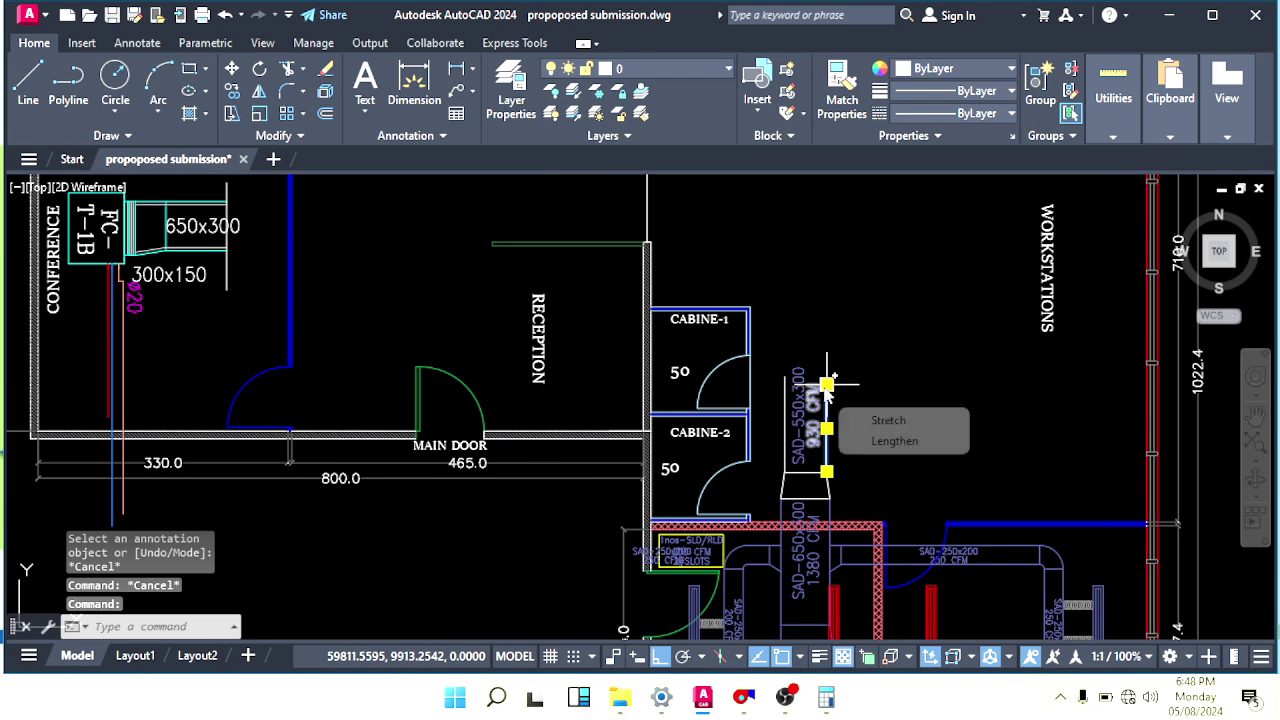
click(826, 380)
click(826, 228)
key(Escape)
key(Escape)
click(787, 398)
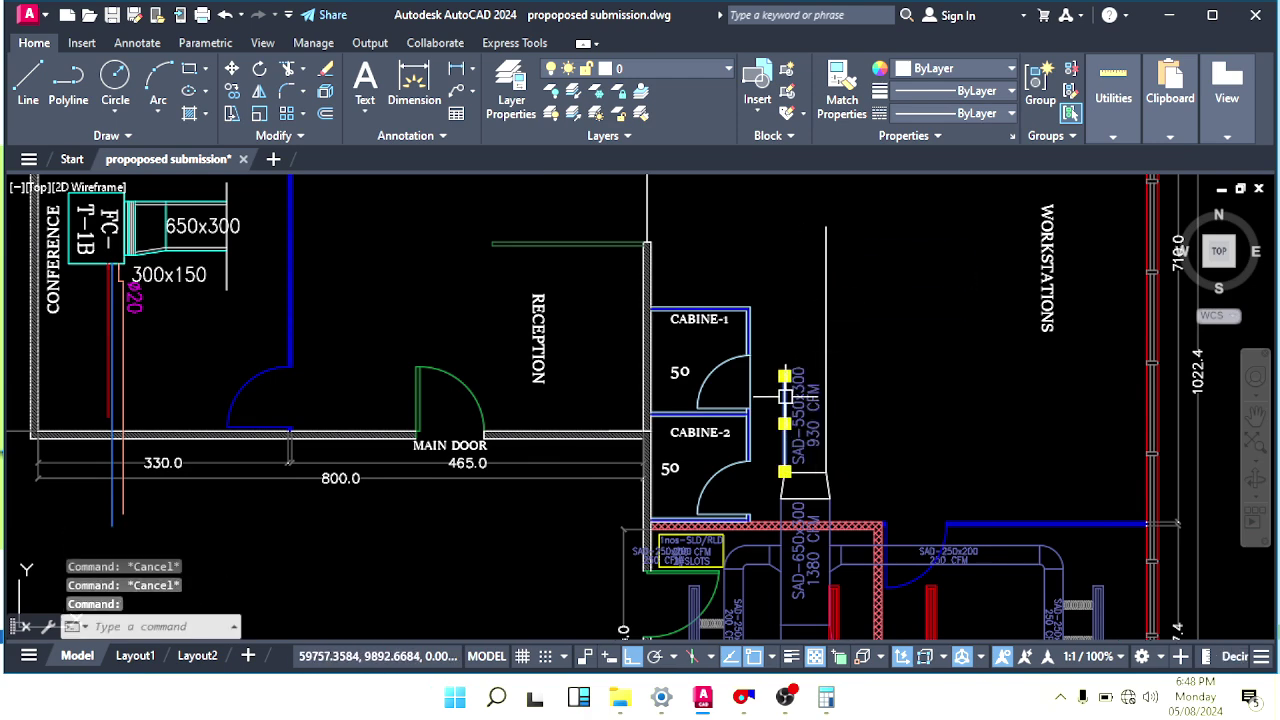
click(785, 376)
click(785, 216)
key(Escape)
middle_drag(797, 332, 805, 370)
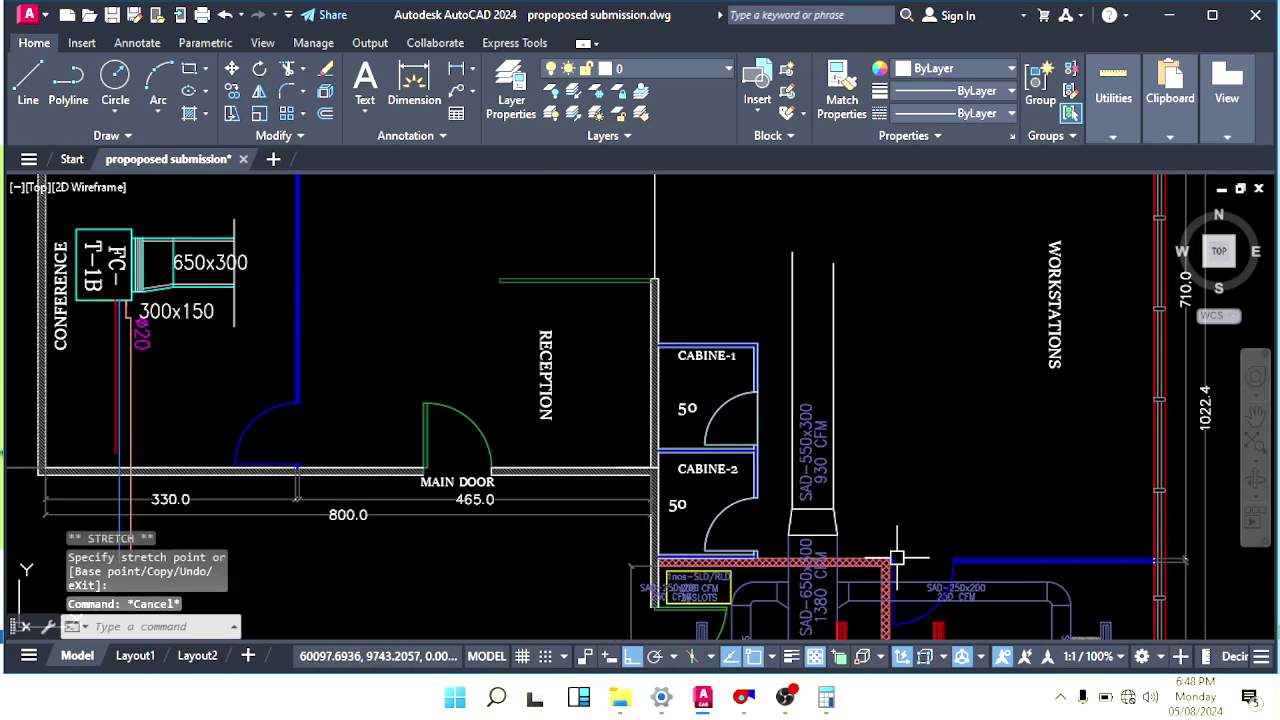
Erase the stray SAD-250x200 and 250 CFM labels overlapping the slot diffuser tag below Cabine-2.
middle_drag(770, 437, 716, 376)
scroll(717, 375, down, 2)
scroll(690, 397, up, 6)
middle_drag(680, 320, 757, 431)
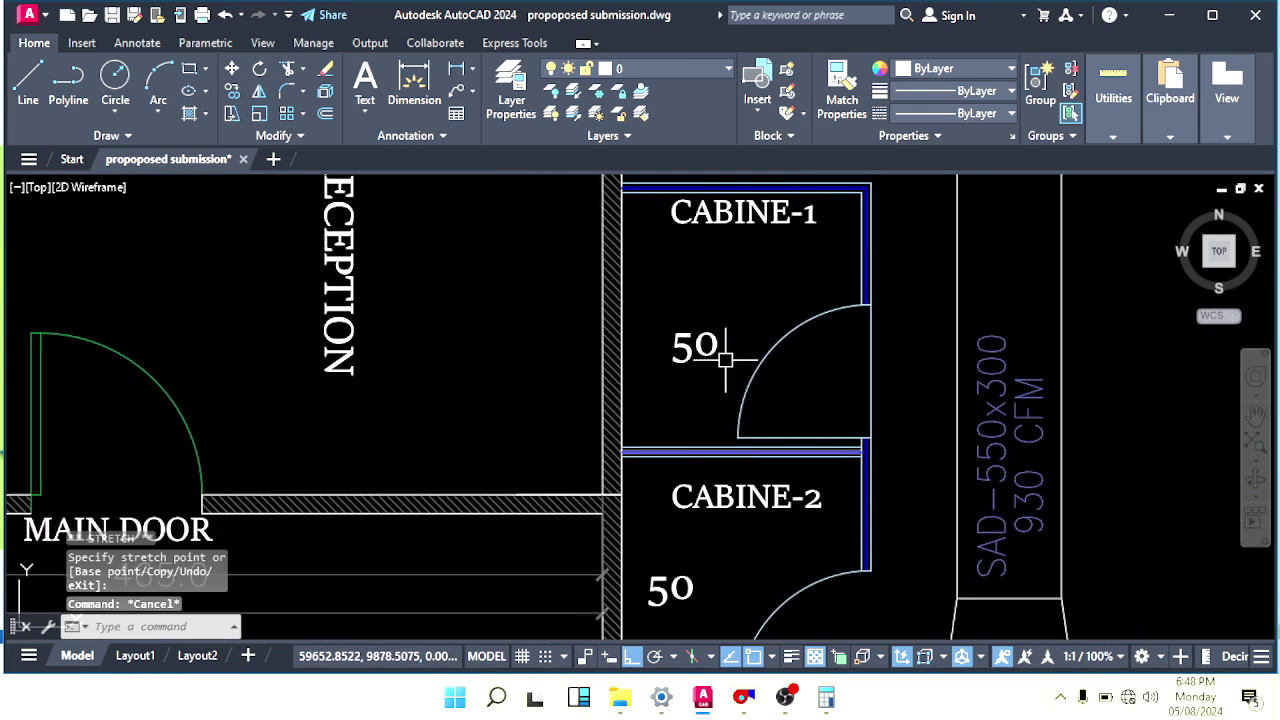
scroll(765, 388, down, 2)
mouse_move(748, 503)
middle_down()
mouse_move(717, 446)
mouse_move(753, 446)
mouse_move(700, 428)
mouse_move(709, 403)
middle_up()
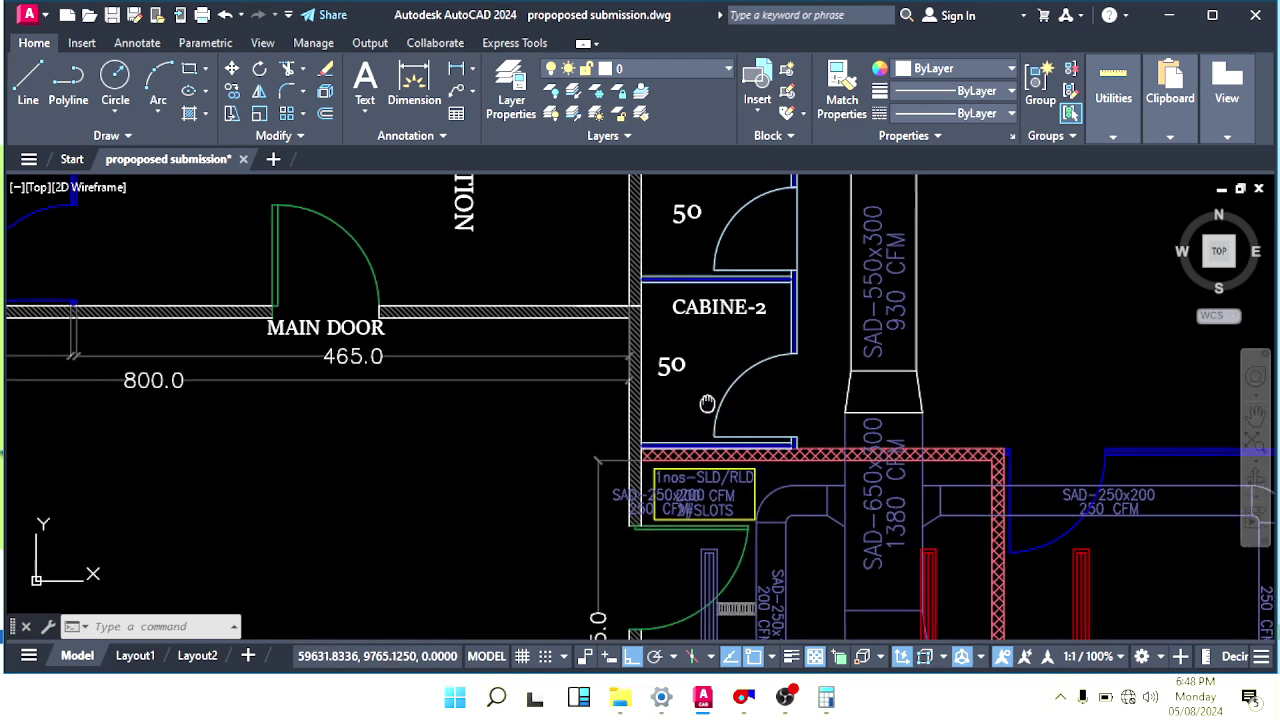
scroll(630, 502, up, 5)
click(629, 490)
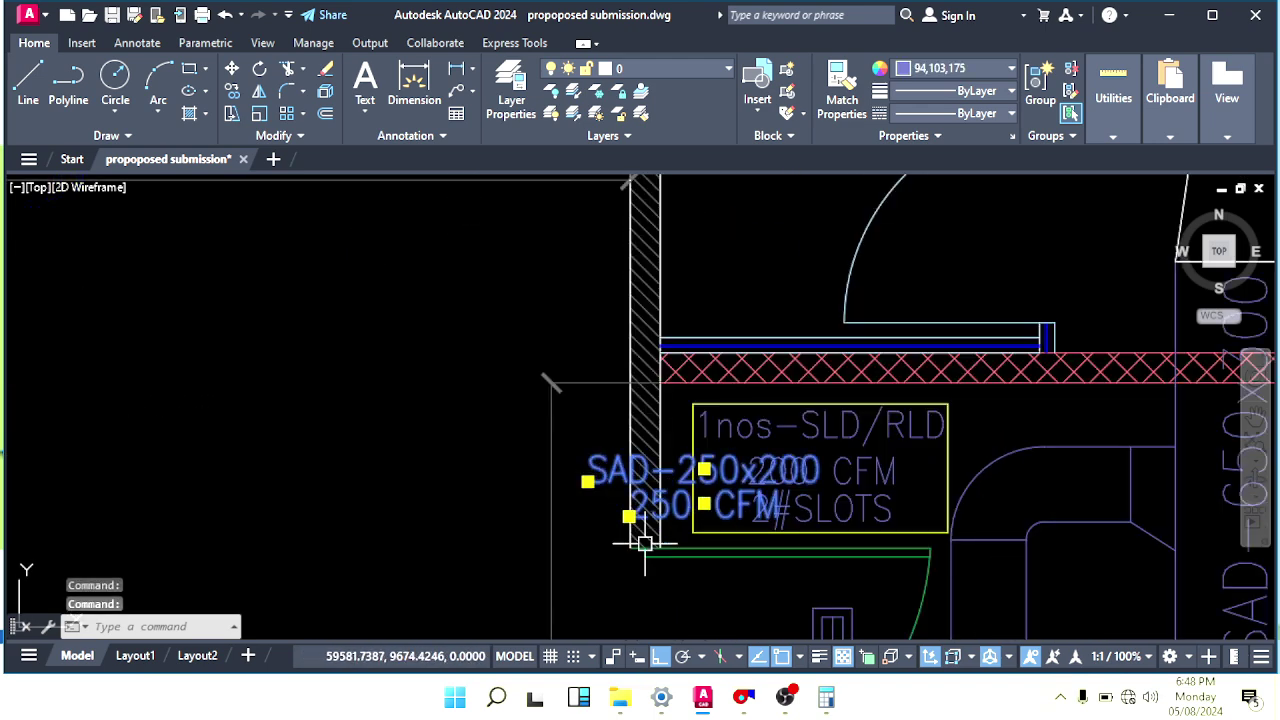
text(E)
key(Return)
Look over the office duct layout and the neighbouring sheets in the drawing.
scroll(700, 355, down, 4)
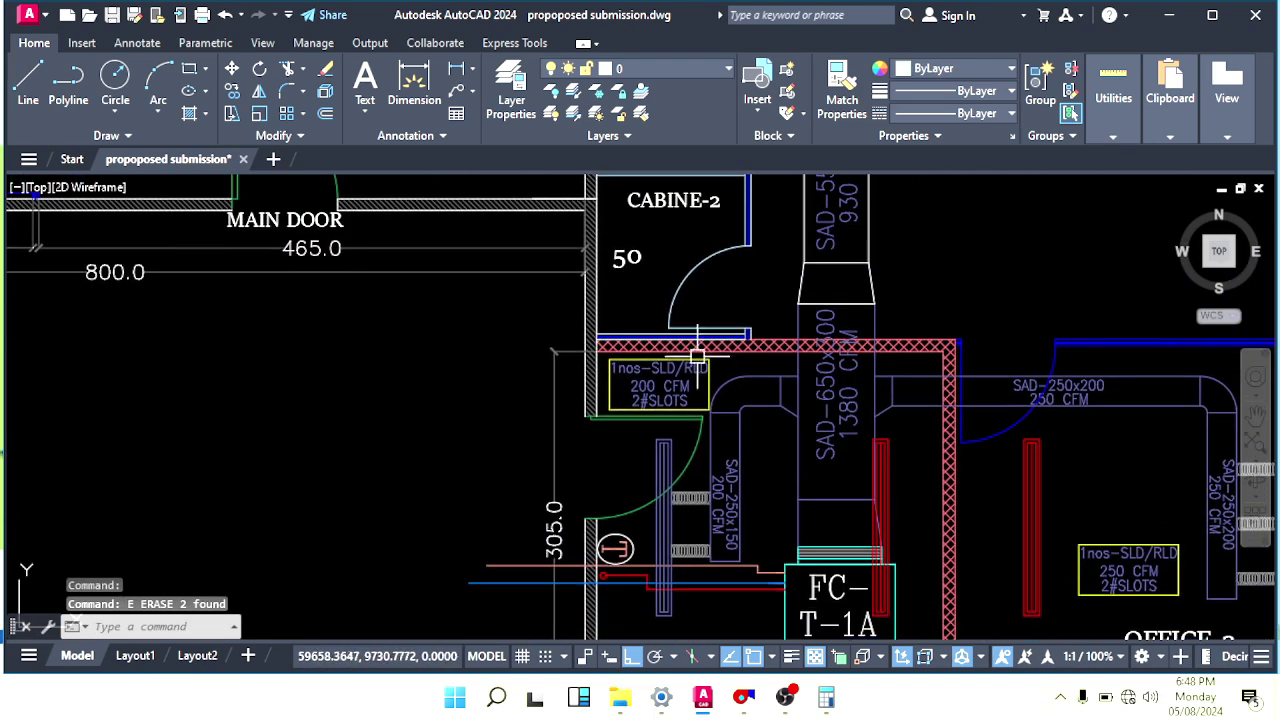
mouse_move(691, 337)
middle_down()
mouse_move(657, 297)
mouse_move(700, 390)
mouse_move(678, 354)
middle_up()
middle_drag(677, 510, 683, 441)
scroll(684, 438, down, 2)
middle_drag(691, 421, 777, 433)
scroll(723, 419, down, 4)
scroll(777, 432, down, 6)
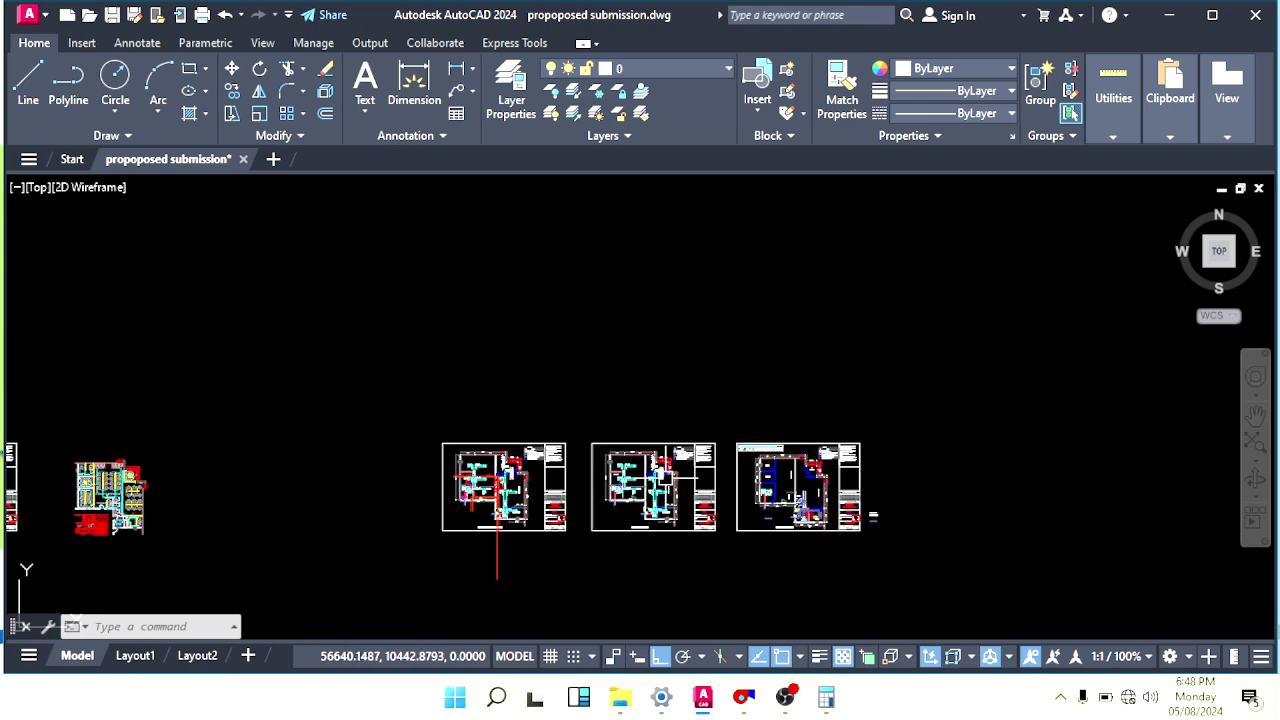
scroll(775, 470, up, 8)
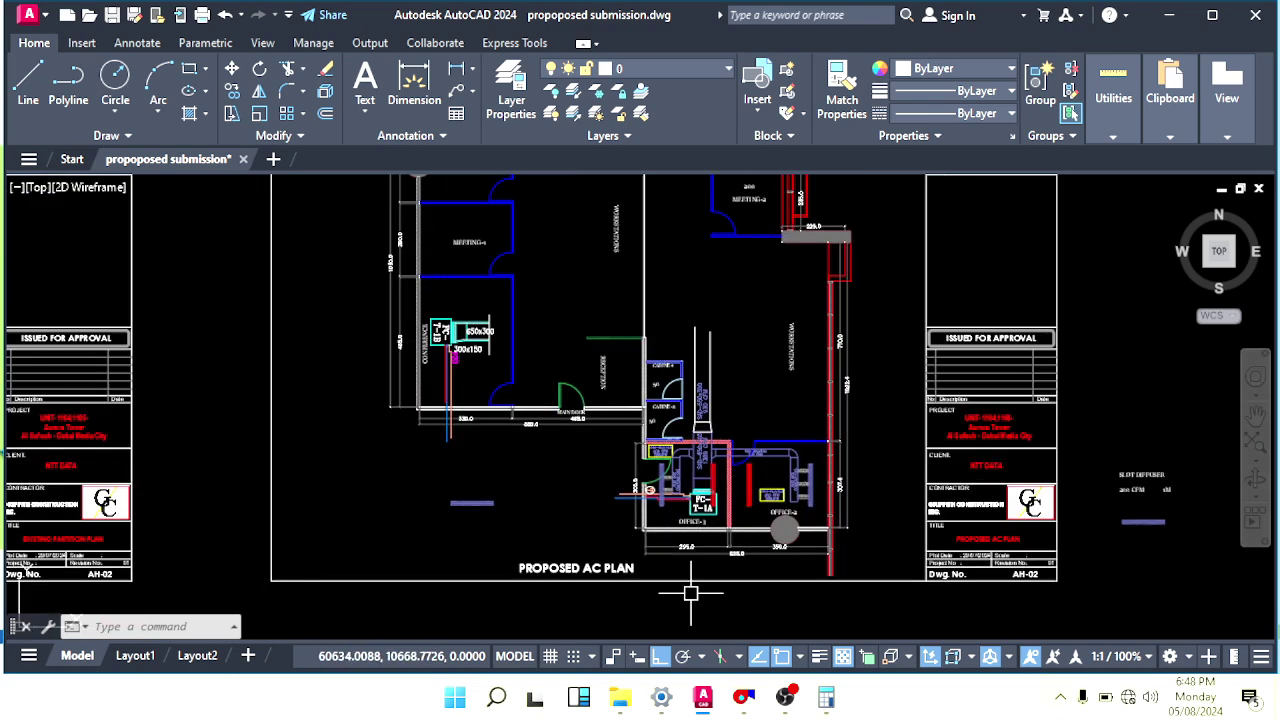
Switch to File Explorer, search the Downloads folder for R2EM and open the drawing J042-16-R2EM-MHV-5120.
click(620, 698)
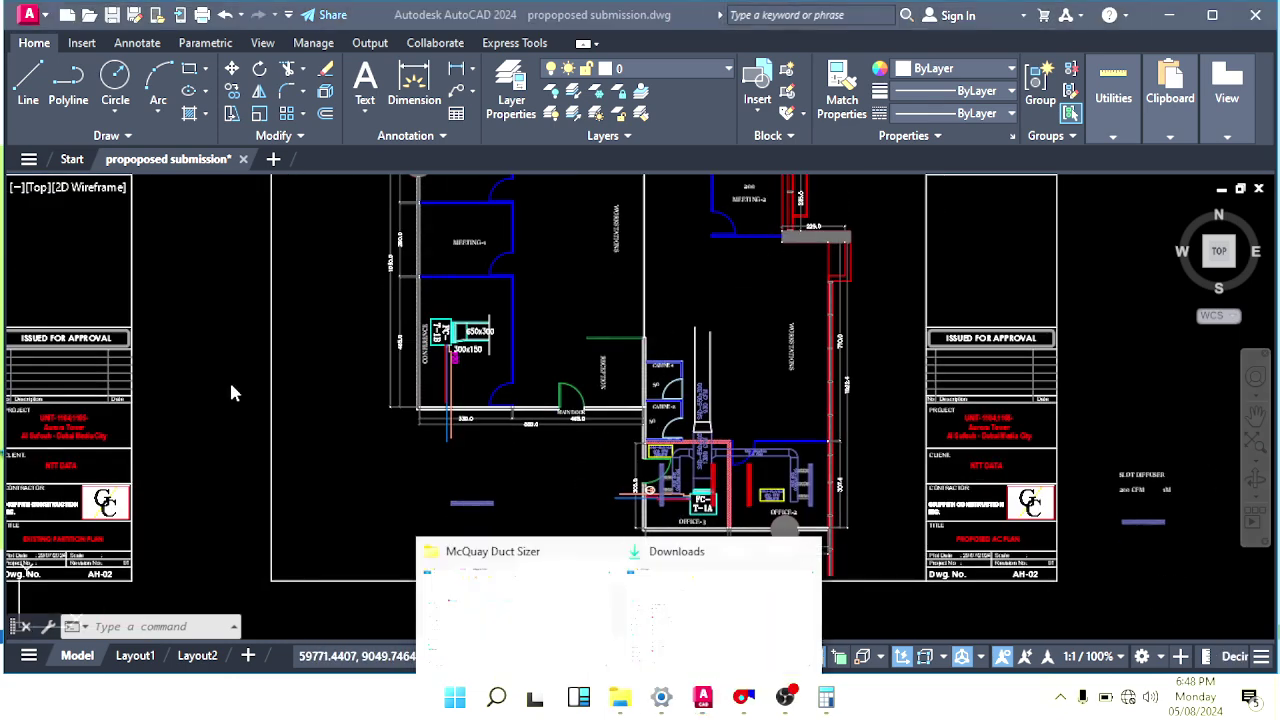
click(561, 624)
click(76, 244)
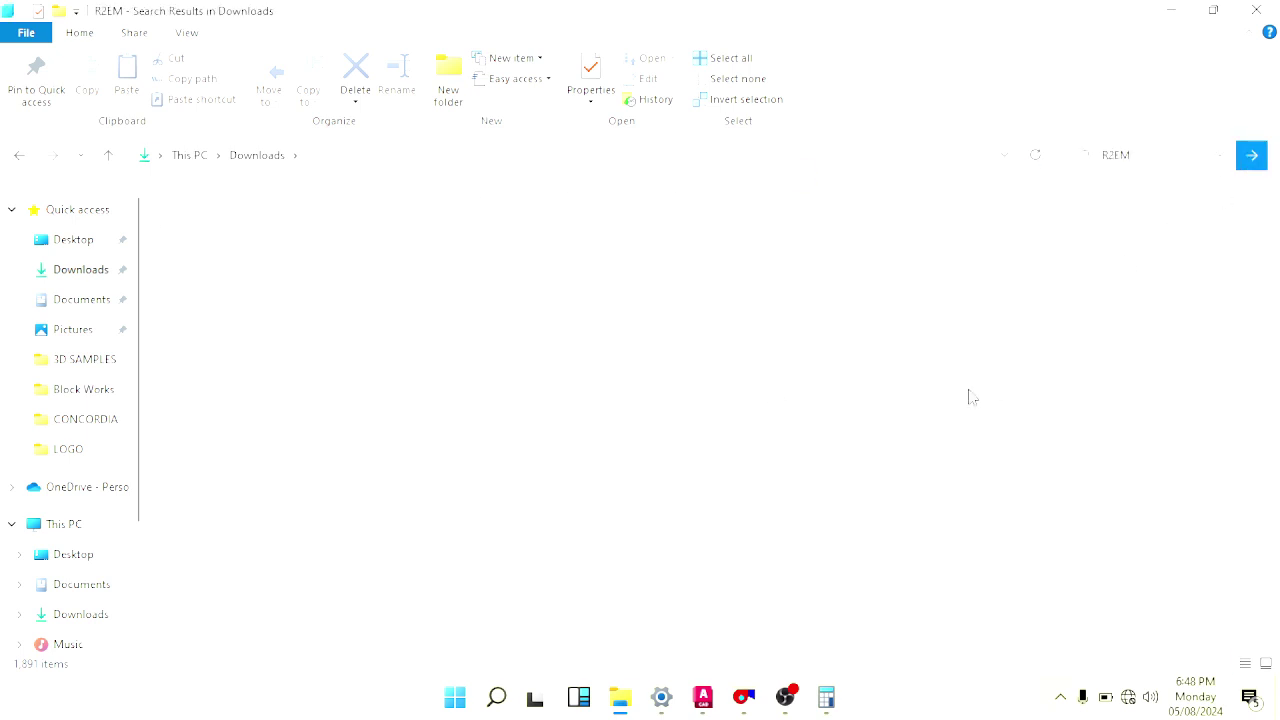
double_click(272, 260)
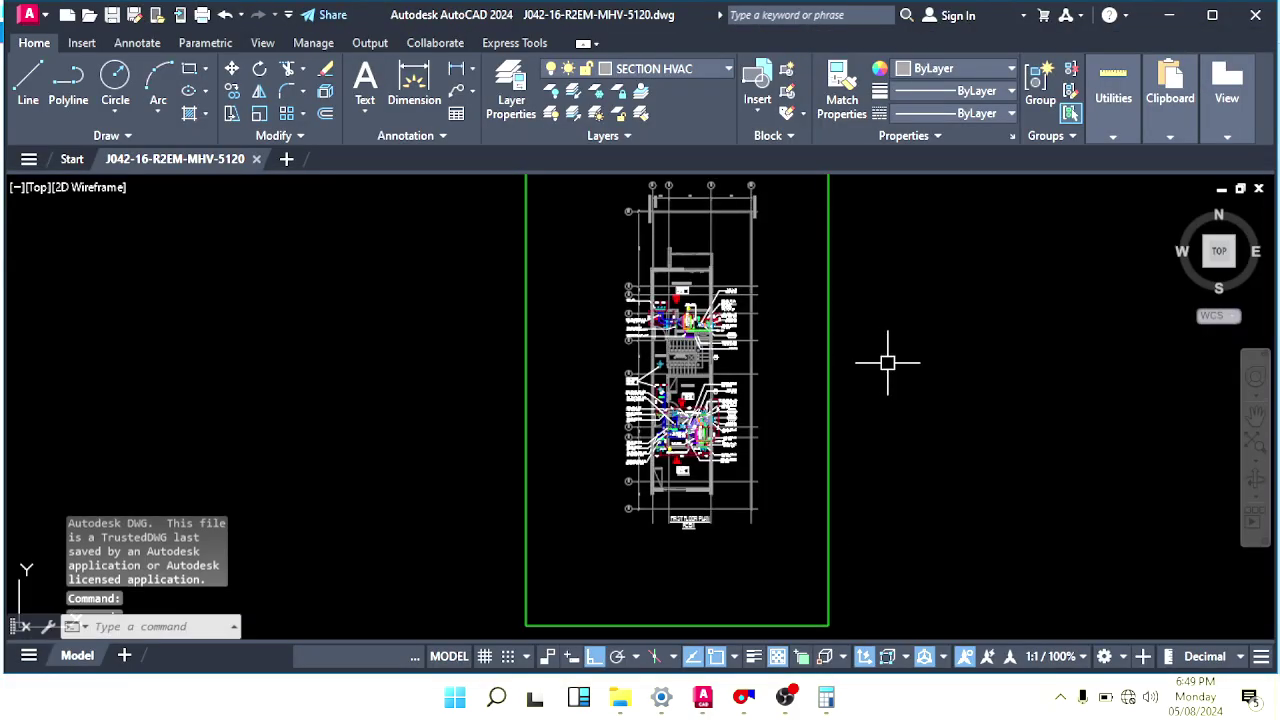
Copy the square ceiling diffuser in the corridor beside Bedroom 1, together with its duct's VCD symbol and label, to the clipboard.
scroll(654, 404, up, 5)
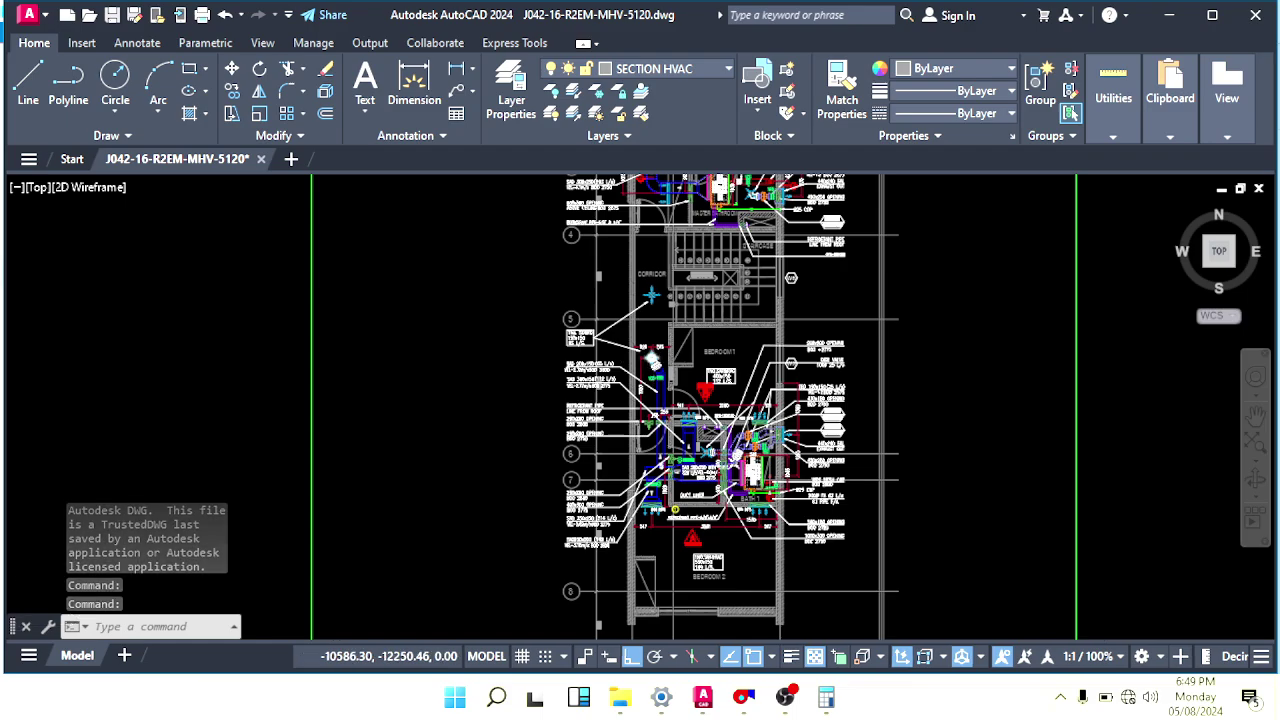
scroll(653, 357, up, 10)
scroll(690, 390, up, 3)
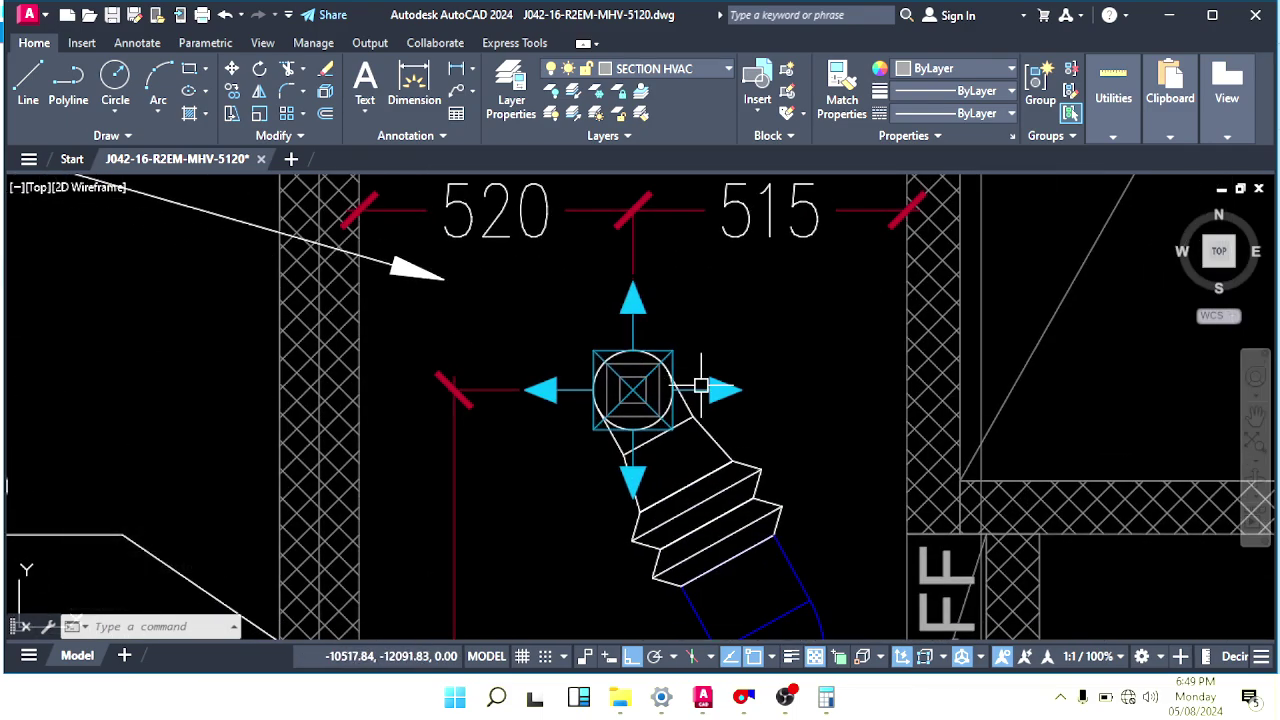
click(734, 393)
scroll(726, 383, down, 9)
middle_drag(748, 426, 686, 379)
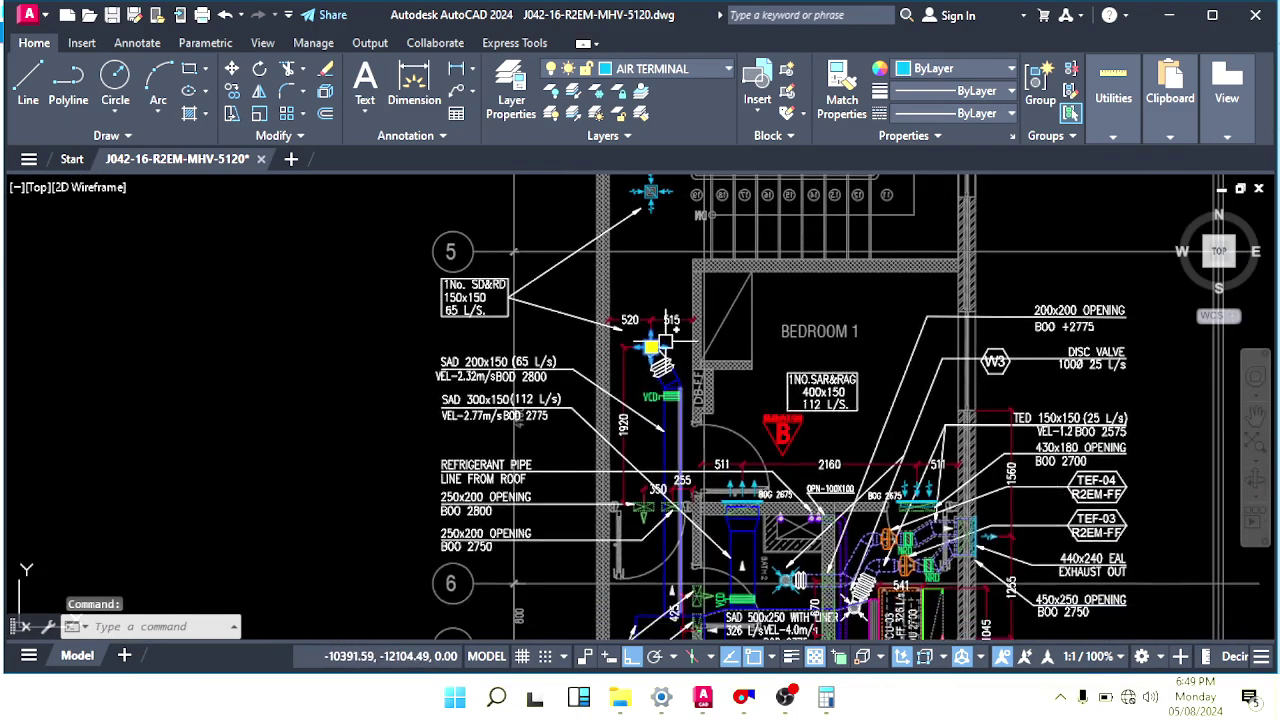
scroll(668, 341, up, 5)
scroll(640, 292, down, 3)
mouse_move(642, 300)
middle_down()
mouse_move(671, 484)
mouse_move(676, 431)
middle_up()
scroll(686, 310, down, 3)
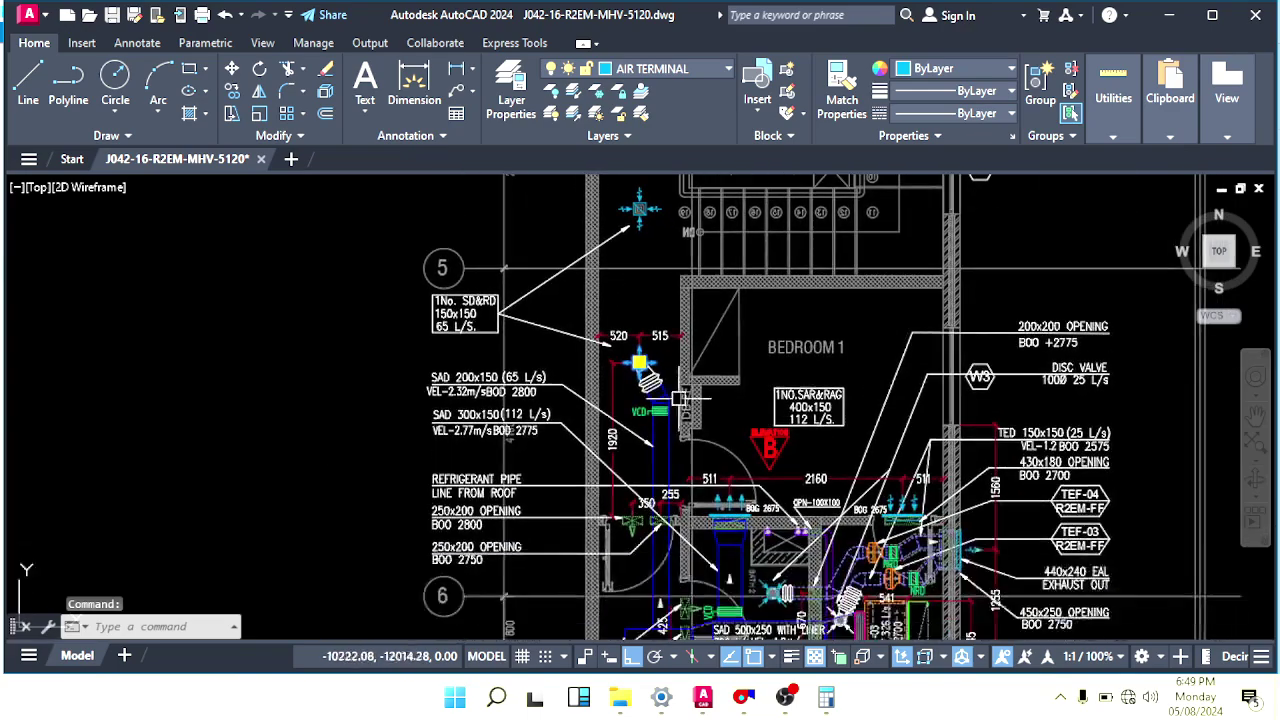
middle_drag(691, 502, 645, 380)
scroll(636, 381, up, 4)
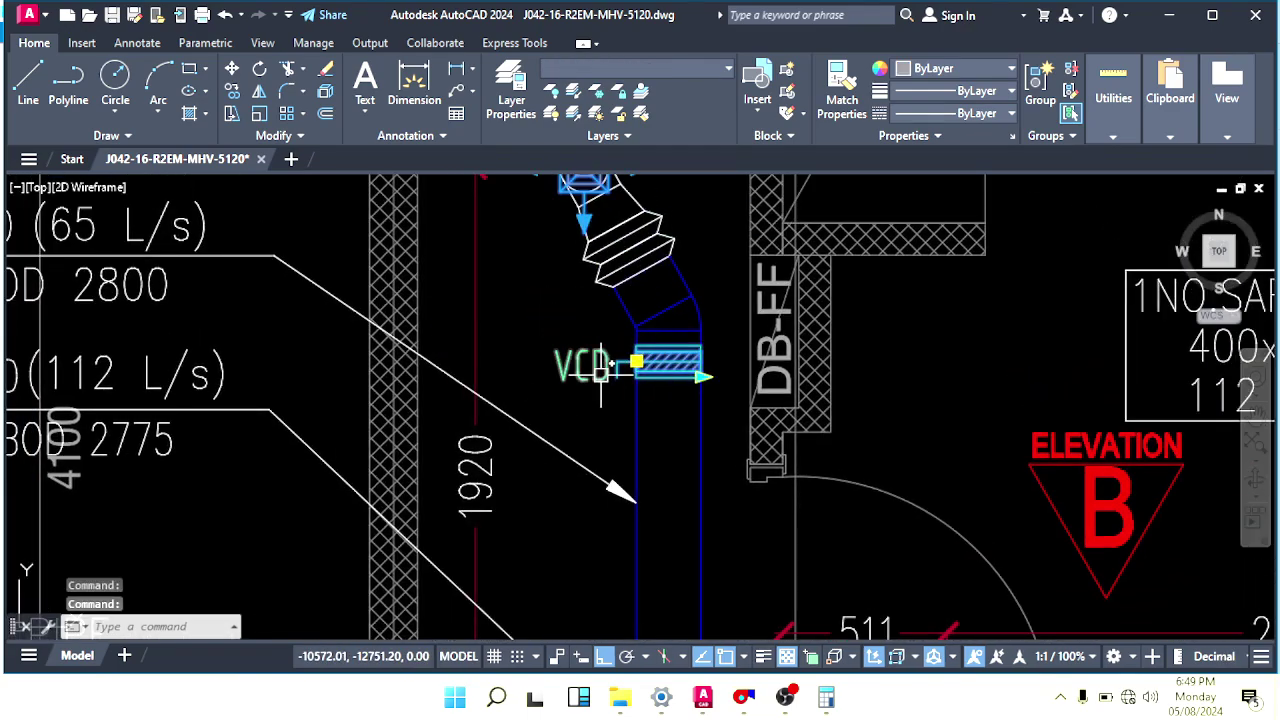
click(604, 411)
click(581, 328)
mouse_move(625, 268)
middle_down()
mouse_move(689, 430)
mouse_move(633, 407)
mouse_move(700, 366)
mouse_move(663, 309)
mouse_move(672, 338)
middle_up()
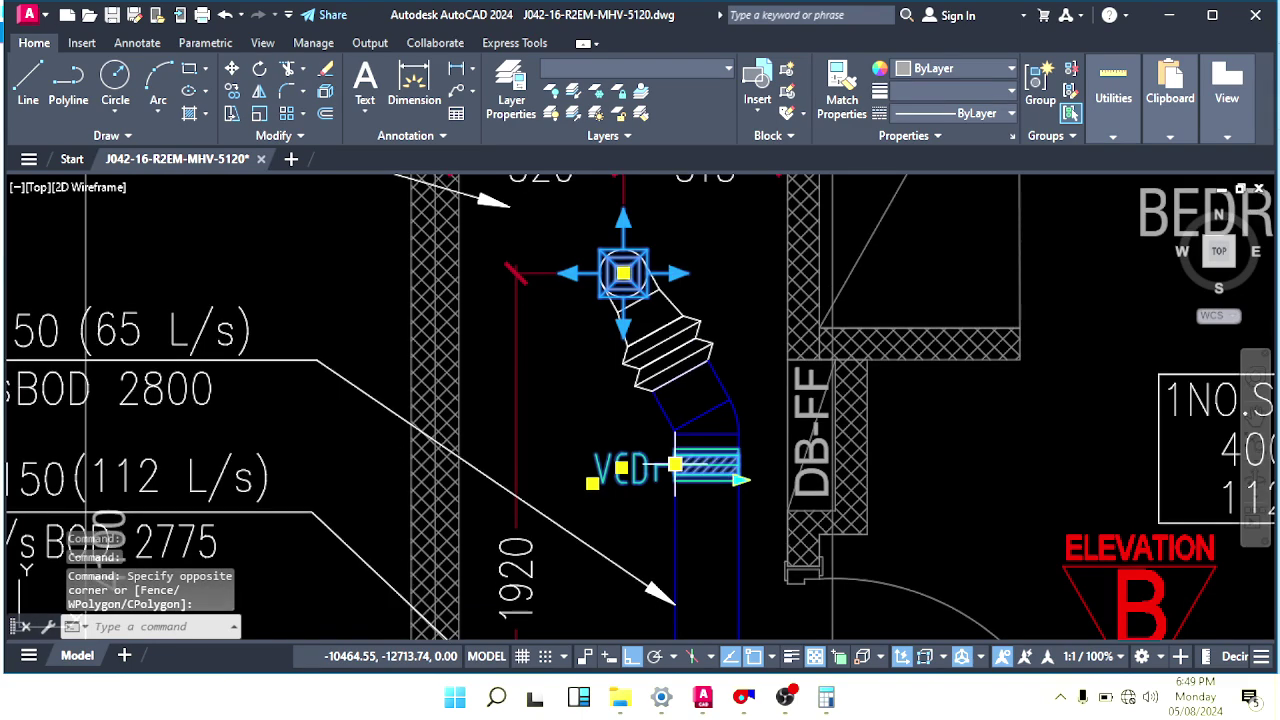
key(ctrl+c)
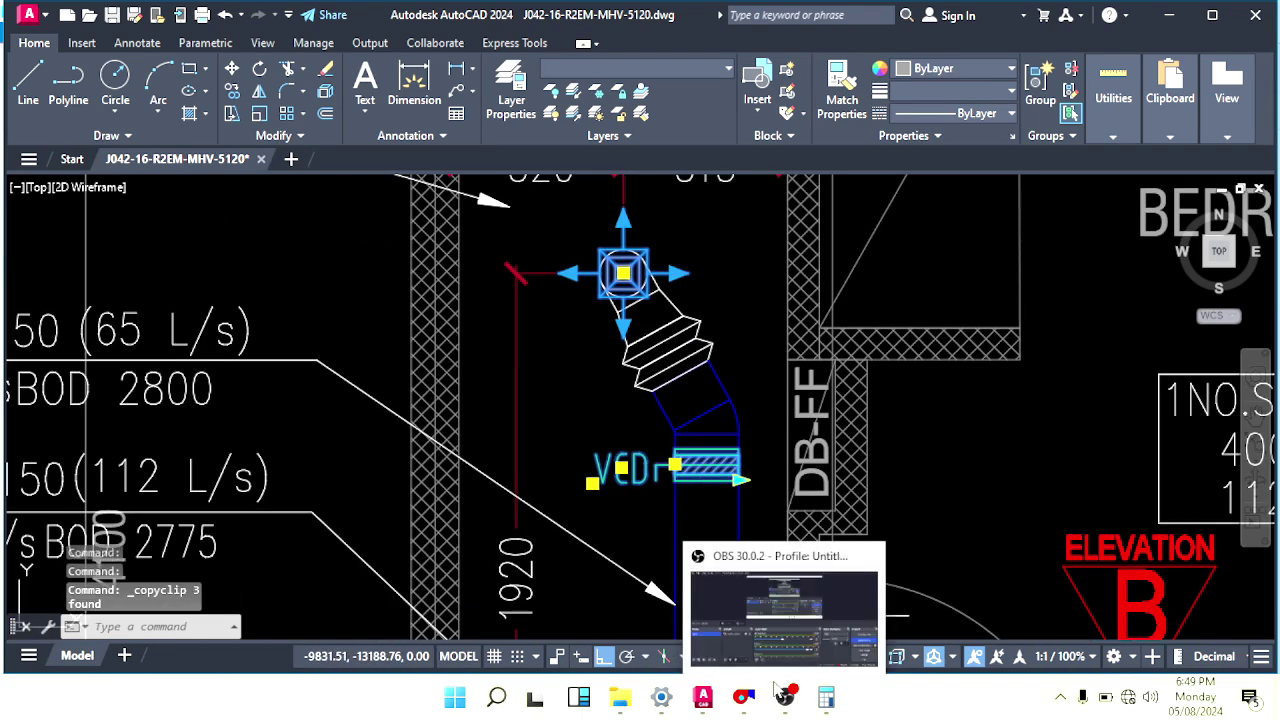
Return to the propoposed submission drawing and paste the diffuser and VCD symbols in the empty area beside the Proposed AC Plan sheet.
mouse_move(712, 697)
click(700, 627)
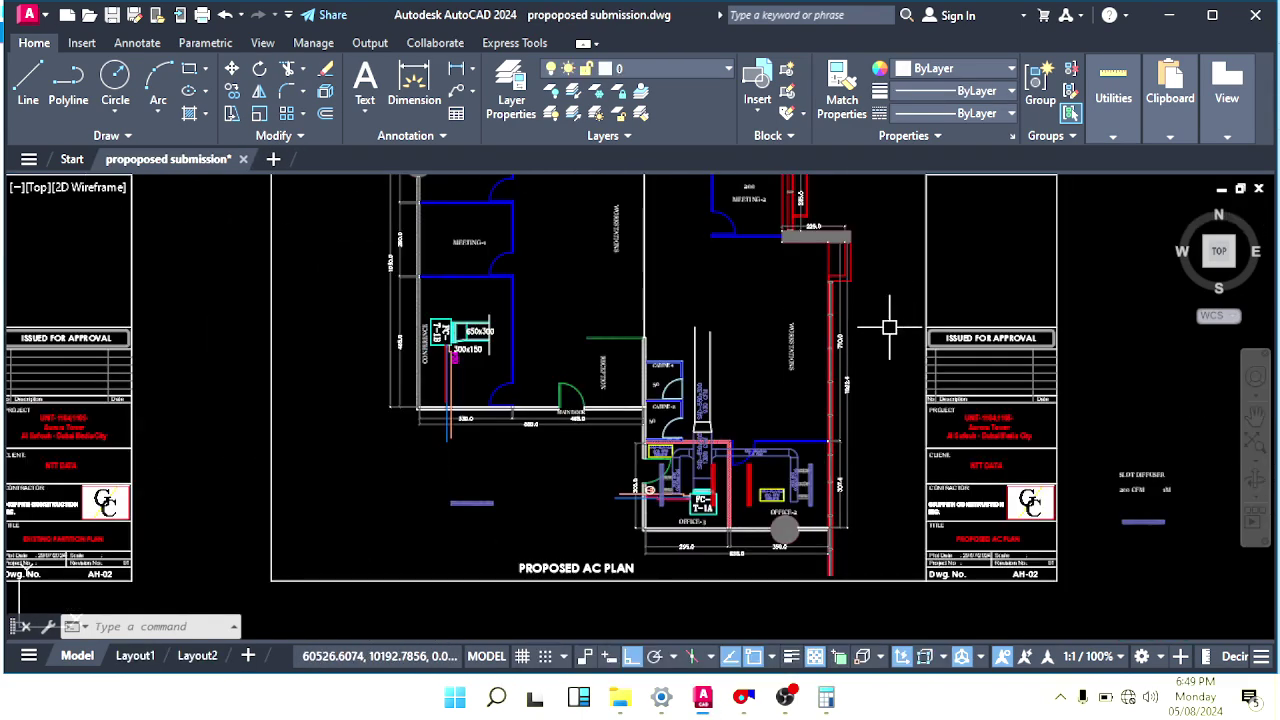
scroll(886, 337, down, 2)
scroll(660, 408, up, 4)
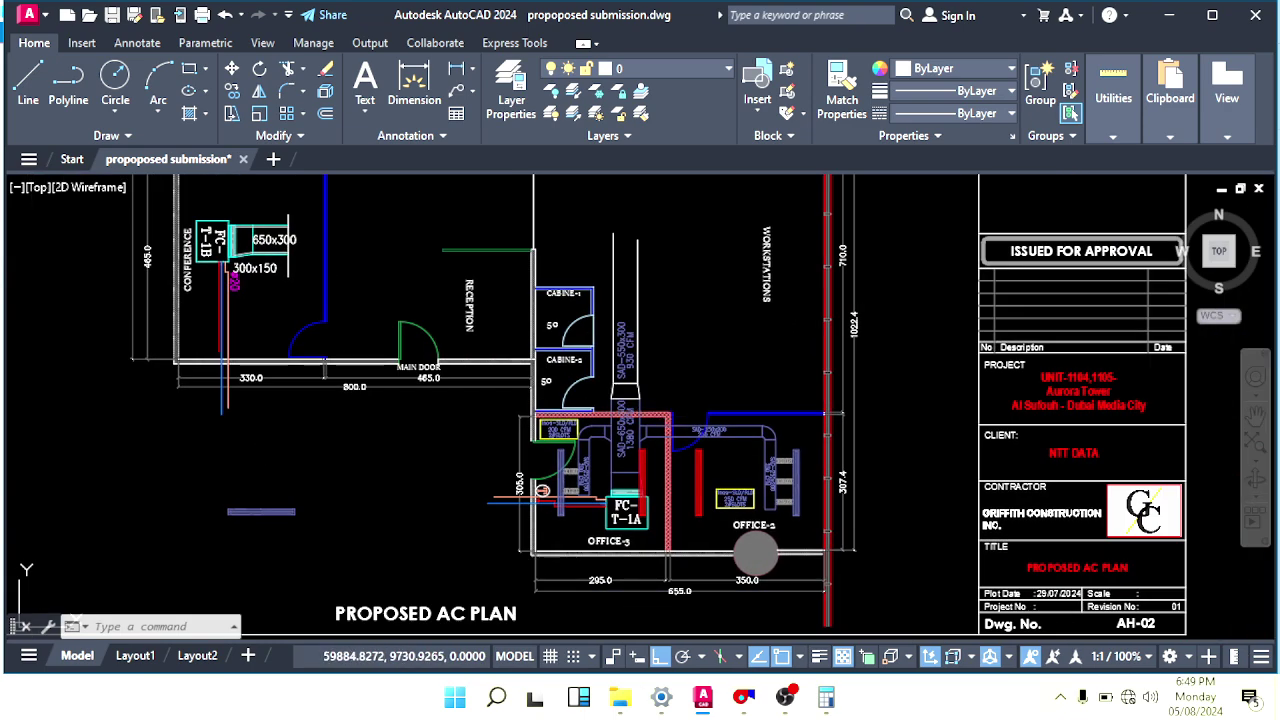
key(ctrl+v)
scroll(800, 400, down, 3)
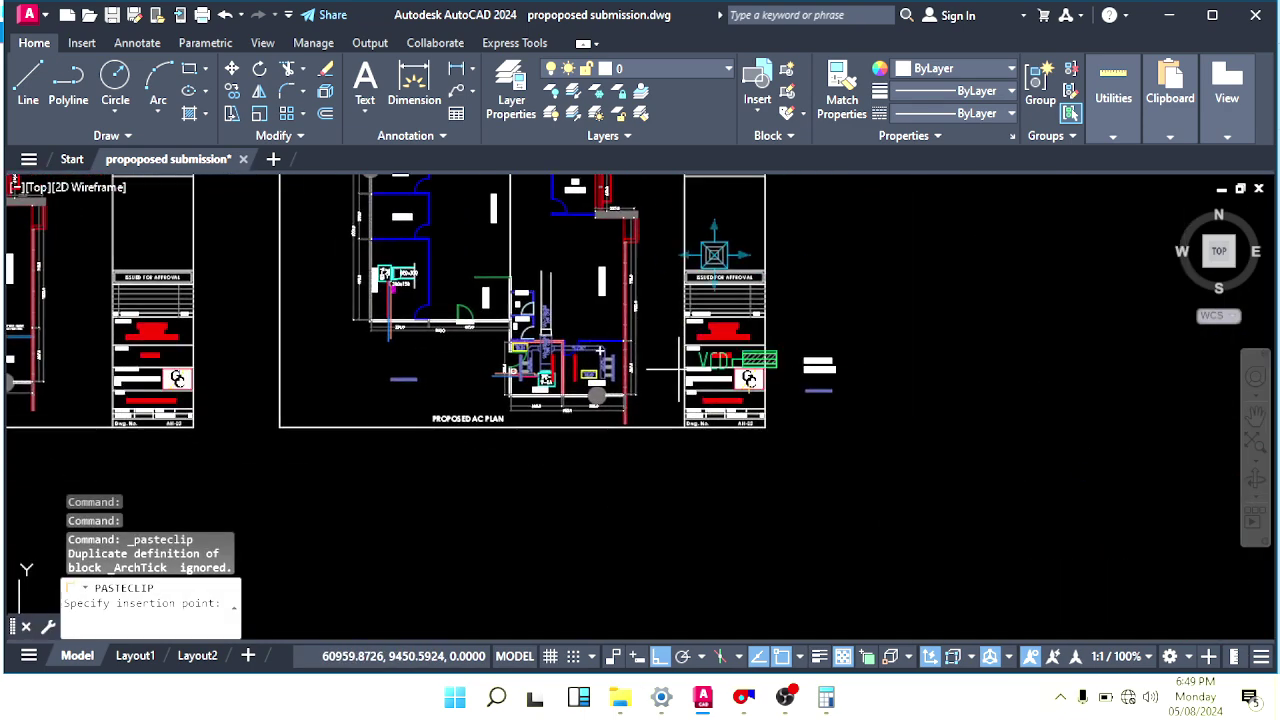
click(847, 477)
key(Escape)
key(Escape)
Scale the pasted ceiling diffuser, VCD symbol and VCD label together by a factor of 0.1.
click(995, 327)
click(830, 558)
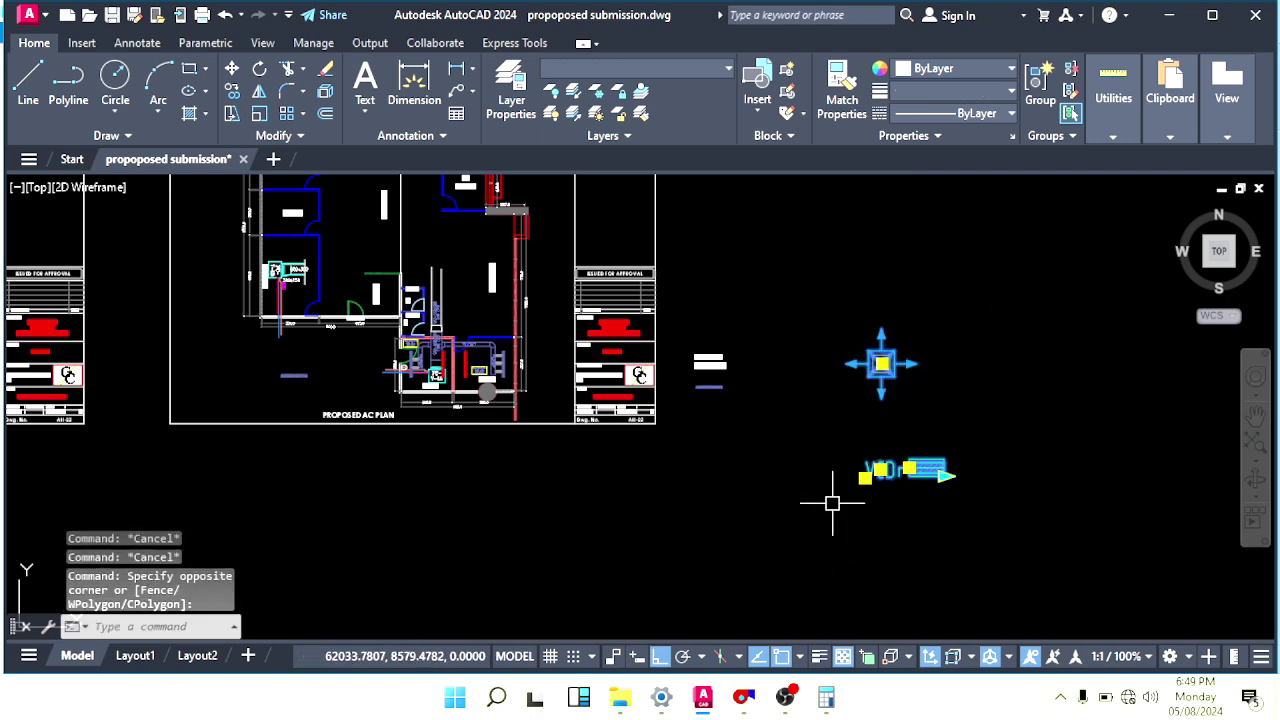
middle_drag(840, 478, 757, 477)
text(sc)
key(Return)
scroll(767, 417, up, 4)
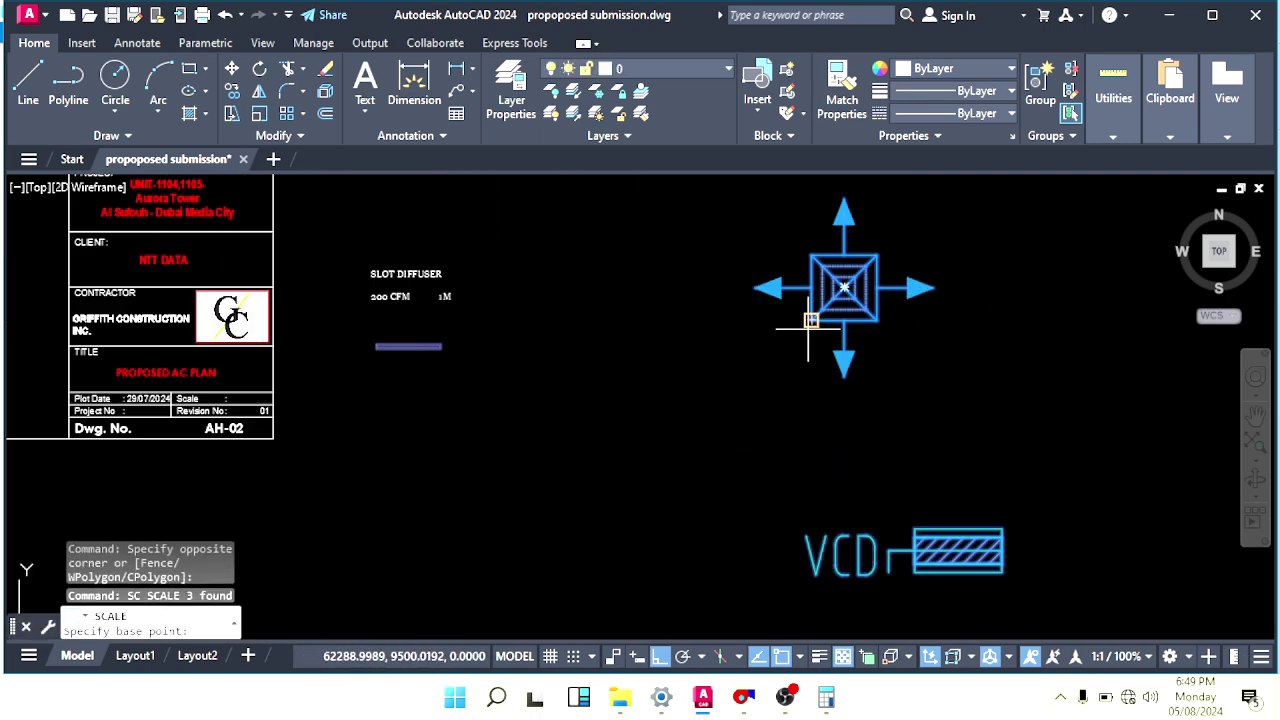
click(816, 315)
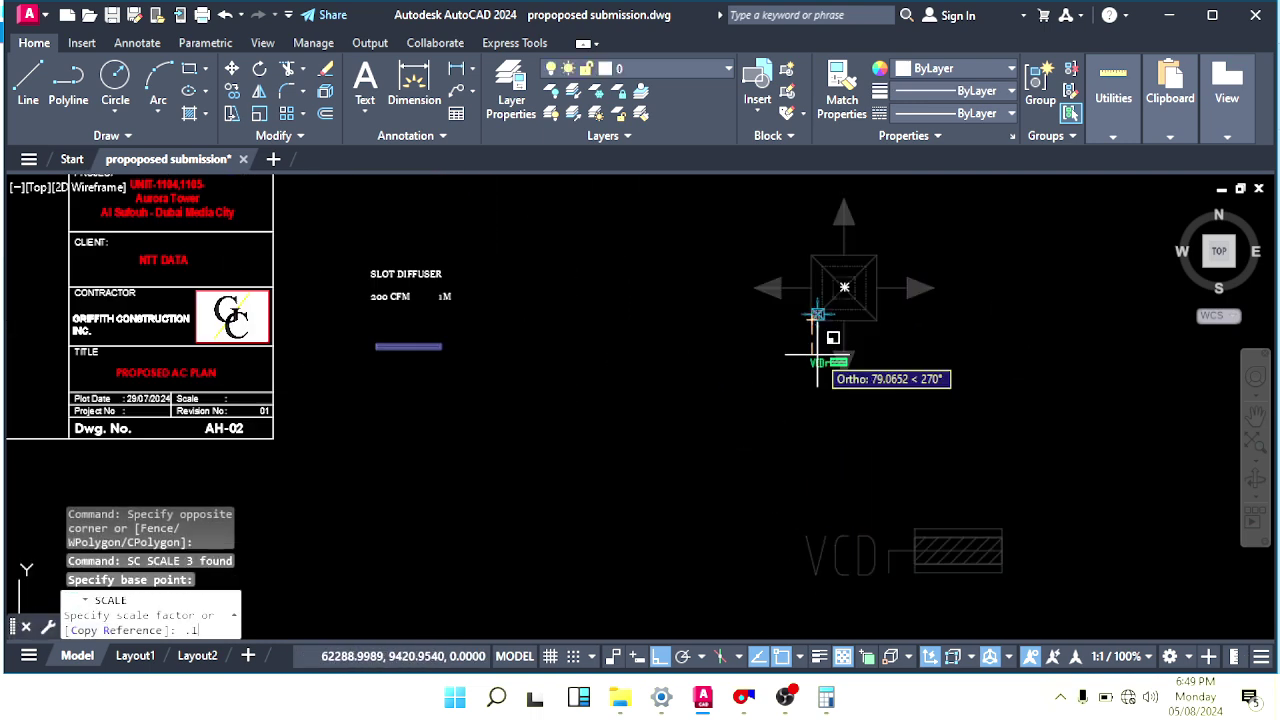
text(.1)
key(Return)
key(Escape)
key(Escape)
scroll(855, 375, up, 3)
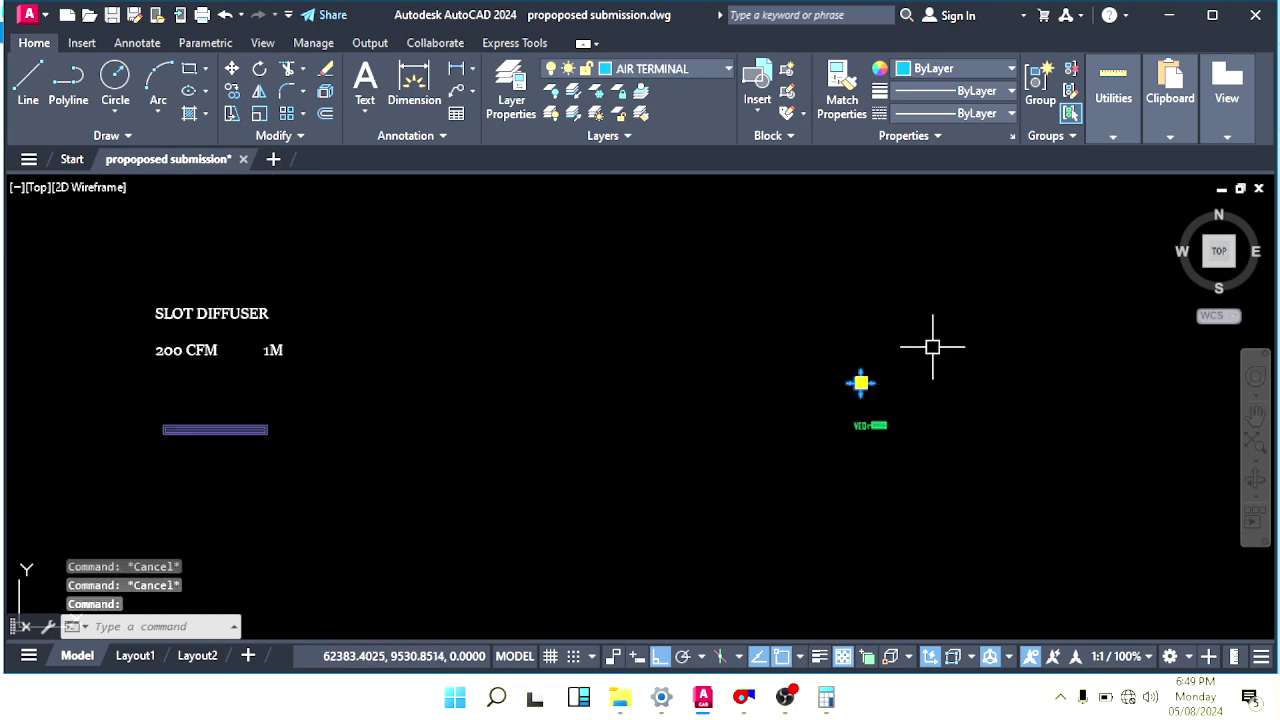
Move the scaled diffuser and VCD symbols between the Proposed AC Plan title block and the slot diffuser legend.
click(932, 347)
click(838, 448)
middle_drag(835, 408, 895, 487)
text(m)
key(Return)
click(921, 476)
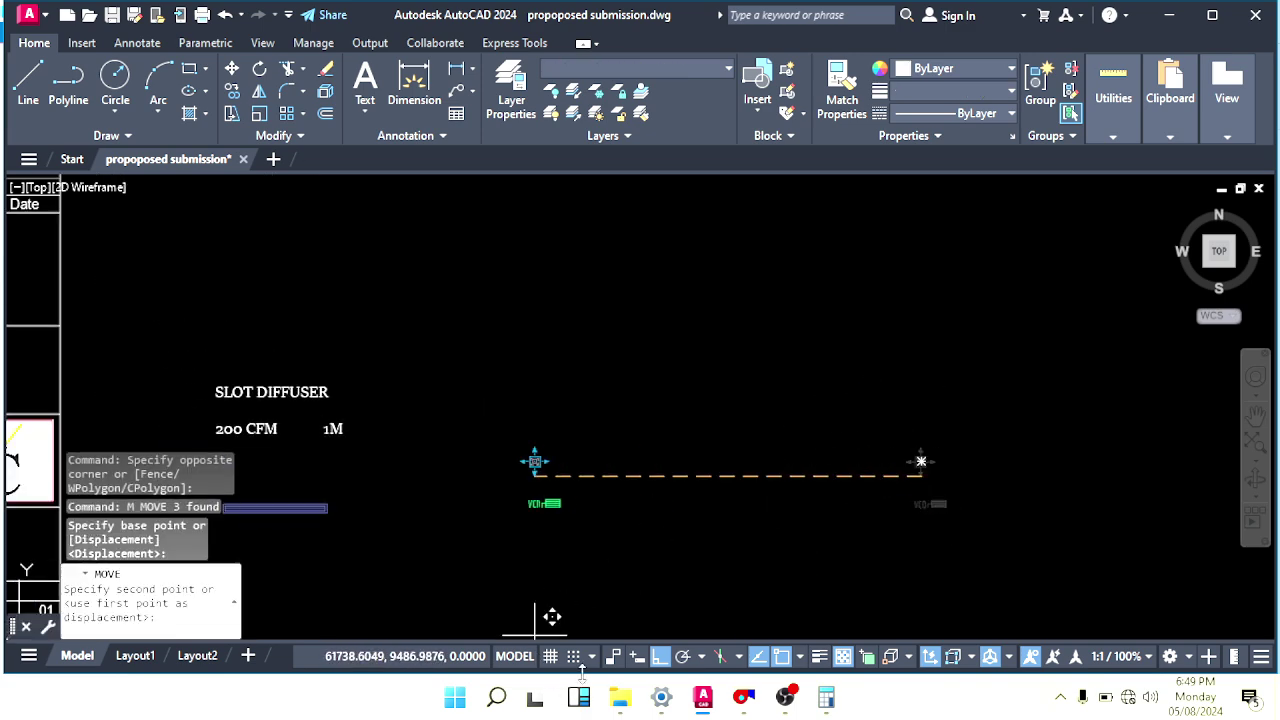
click(655, 661)
middle_drag(163, 371, 696, 458)
scroll(690, 441, down, 2)
click(665, 410)
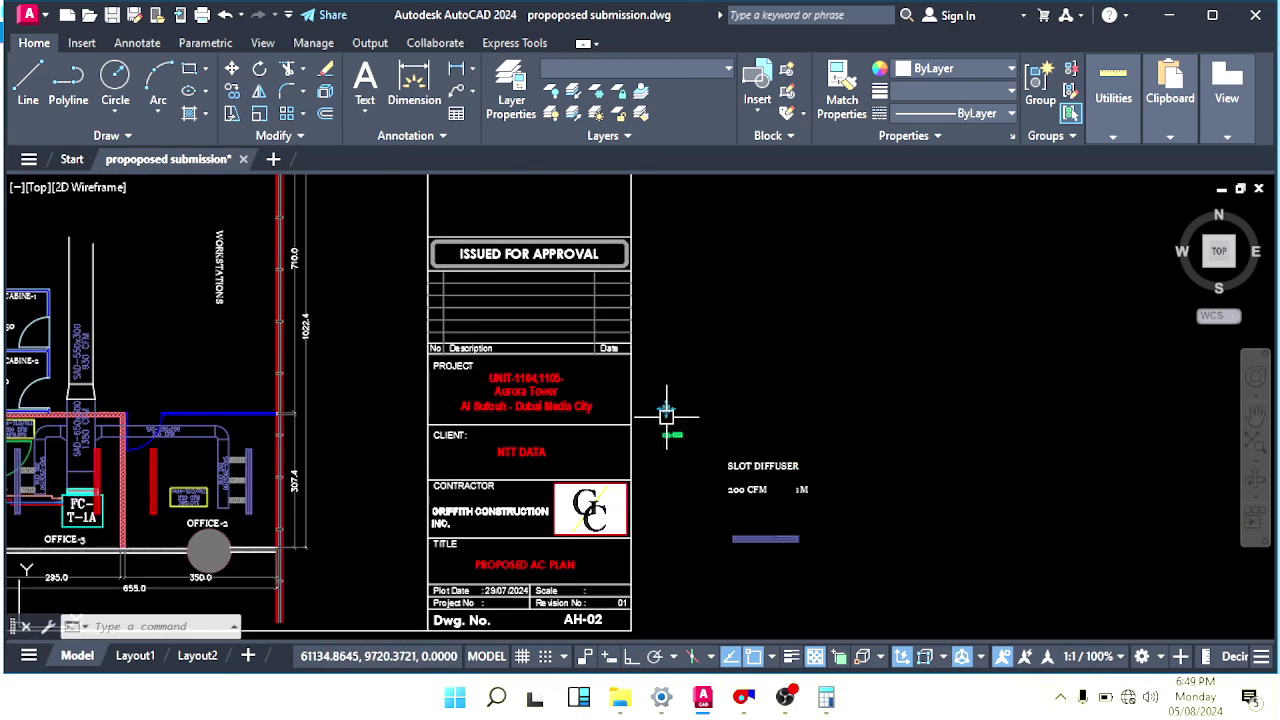
key(Escape)
key(Escape)
Move the square ceiling diffuser from beside the title block into Cabine-2, just below the room name.
scroll(669, 418, up, 4)
click(660, 391)
middle_drag(660, 391, 736, 430)
text(m)
key(Return)
click(736, 430)
scroll(249, 441, down, 2)
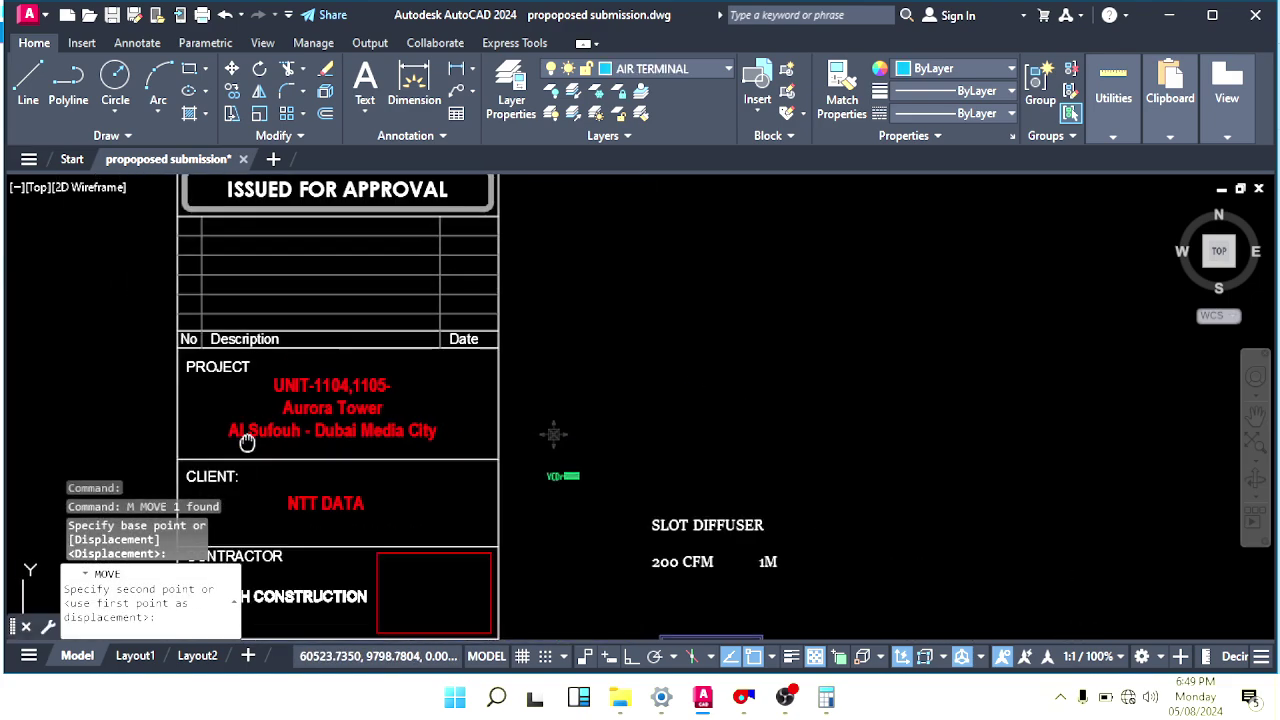
scroll(198, 350, down, 2)
middle_drag(249, 443, 686, 366)
scroll(686, 423, up, 8)
scroll(657, 393, down, 2)
scroll(655, 418, up, 2)
key(Escape)
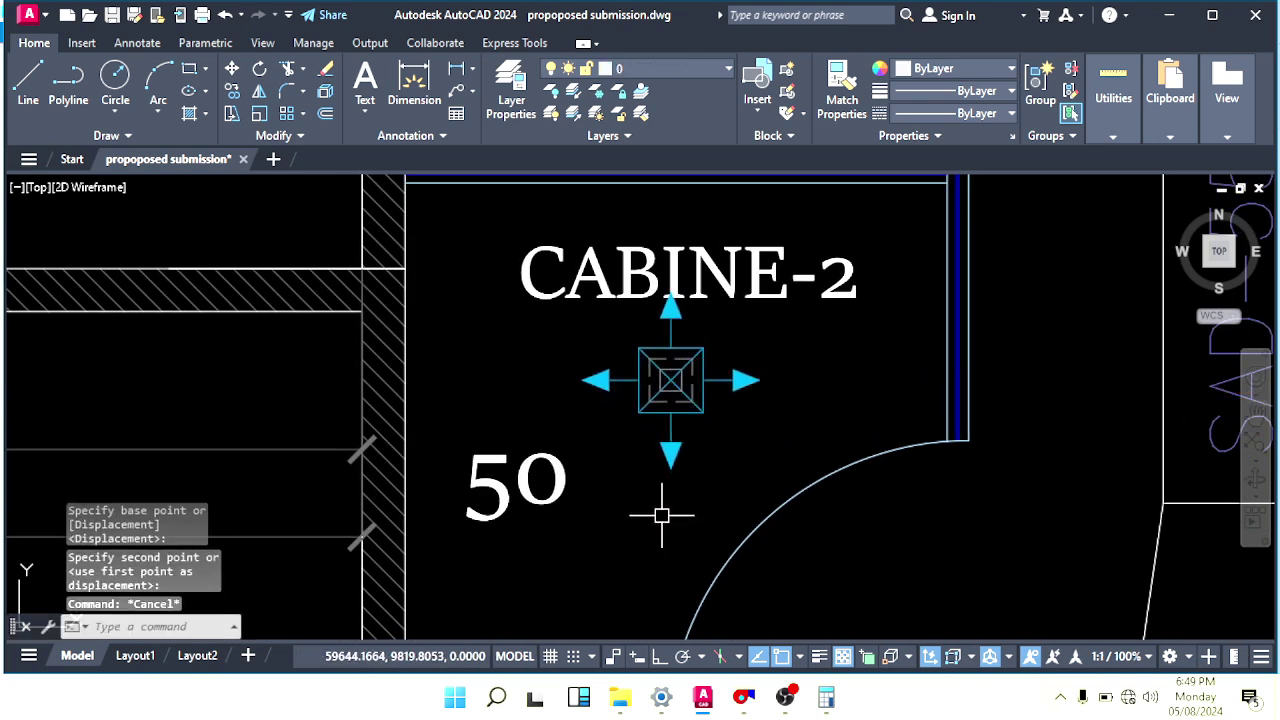
key(Escape)
scroll(646, 498, down, 2)
middle_drag(664, 420, 680, 499)
scroll(680, 499, up, 2)
key(Escape)
Measure the side length of the square diffuser in Cabine-2 with a linear dimension without placing it.
text(D)
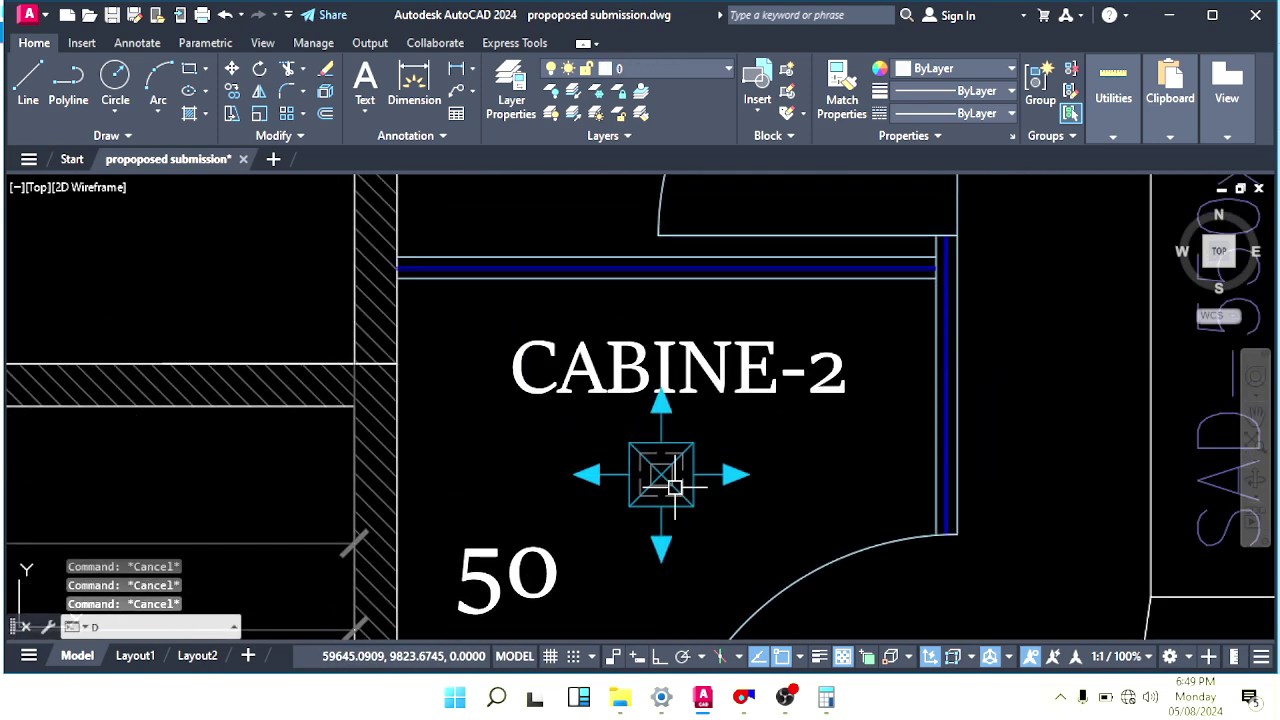
text(LI)
key(Return)
scroll(684, 468, up, 3)
click(708, 403)
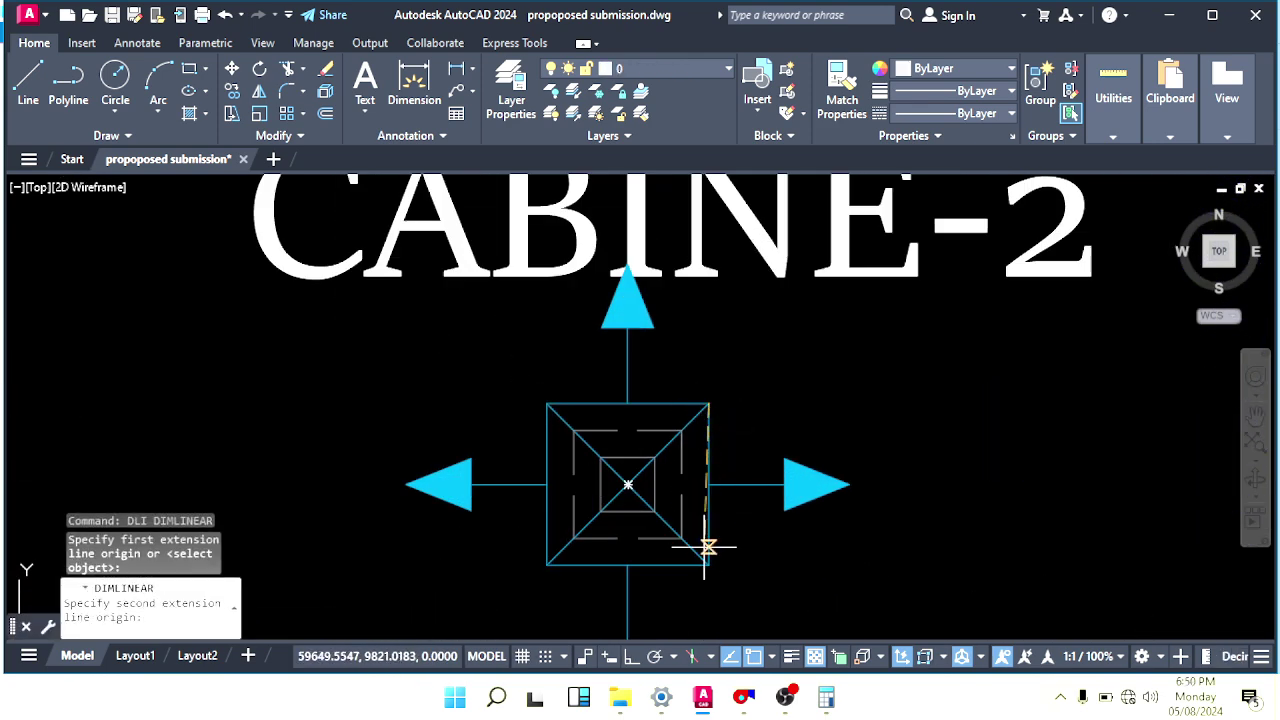
click(708, 564)
scroll(686, 400, down, 4)
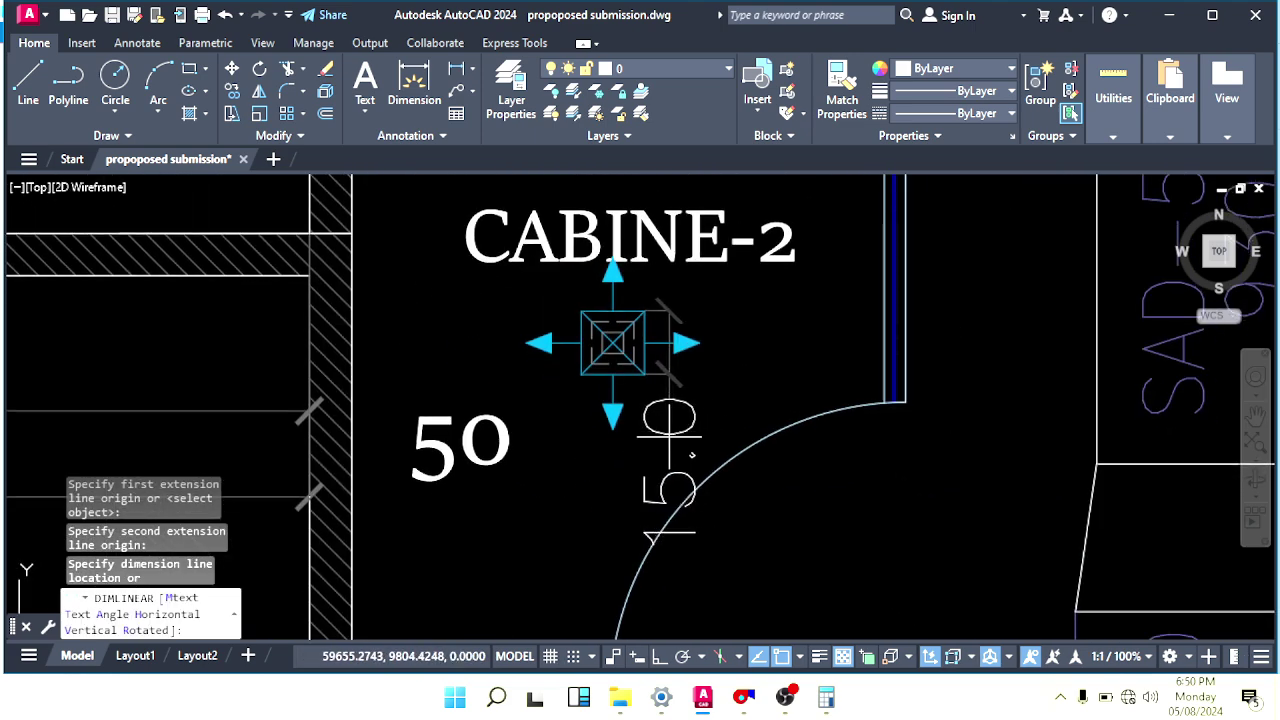
key(Escape)
key(Escape)
key(Escape)
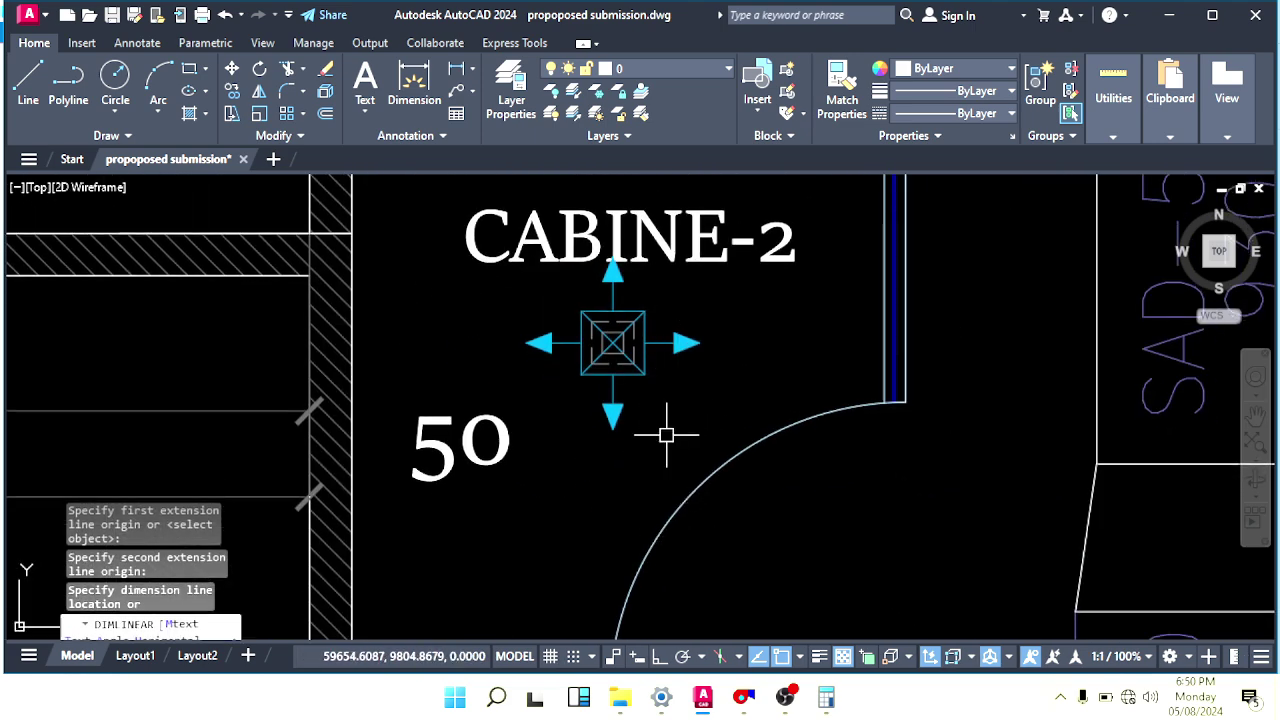
Move the diffuser in Cabine-2 sideways toward the door side, keeping it level below the room name.
middle_drag(642, 410, 580, 474)
key(Escape)
scroll(680, 405, down, 2)
middle_drag(680, 405, 573, 381)
scroll(610, 445, up, 2)
click(605, 438)
scroll(609, 437, down, 2)
text(m)
key(space)
click(722, 491)
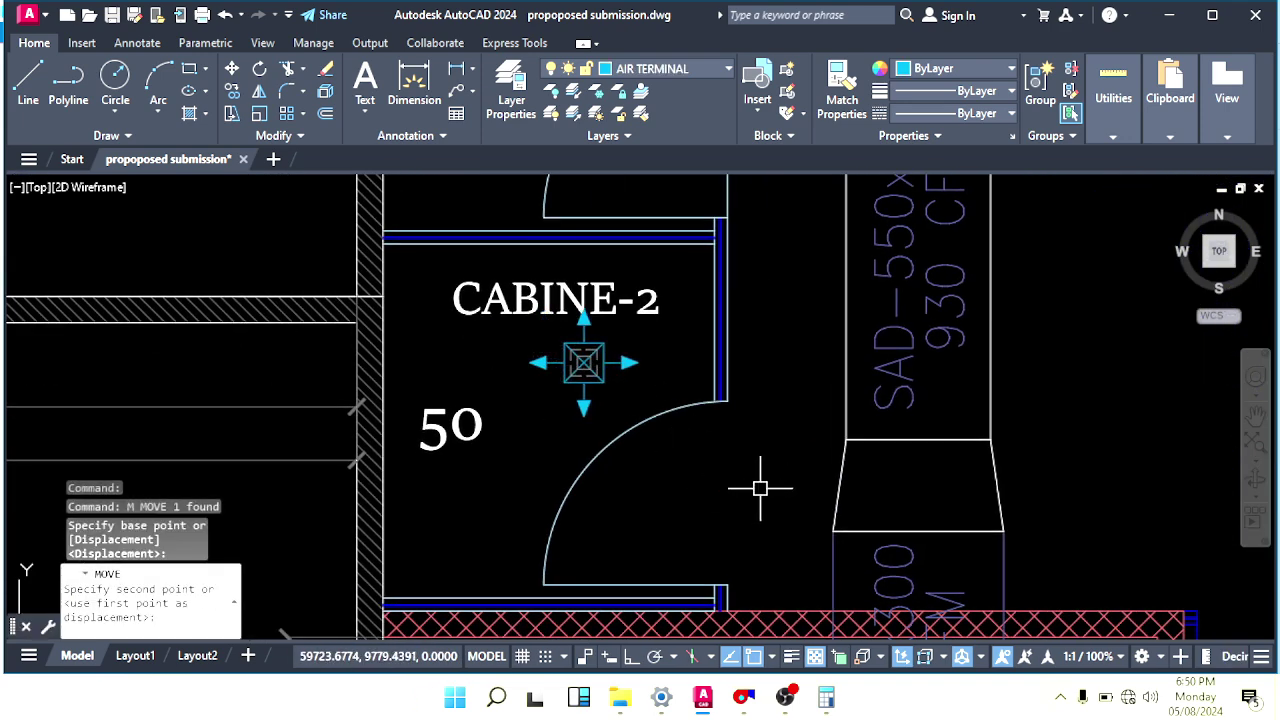
key(Escape)
key(Escape)
scroll(689, 423, up, 2)
text(l)
key(Return)
scroll(578, 433, up, 4)
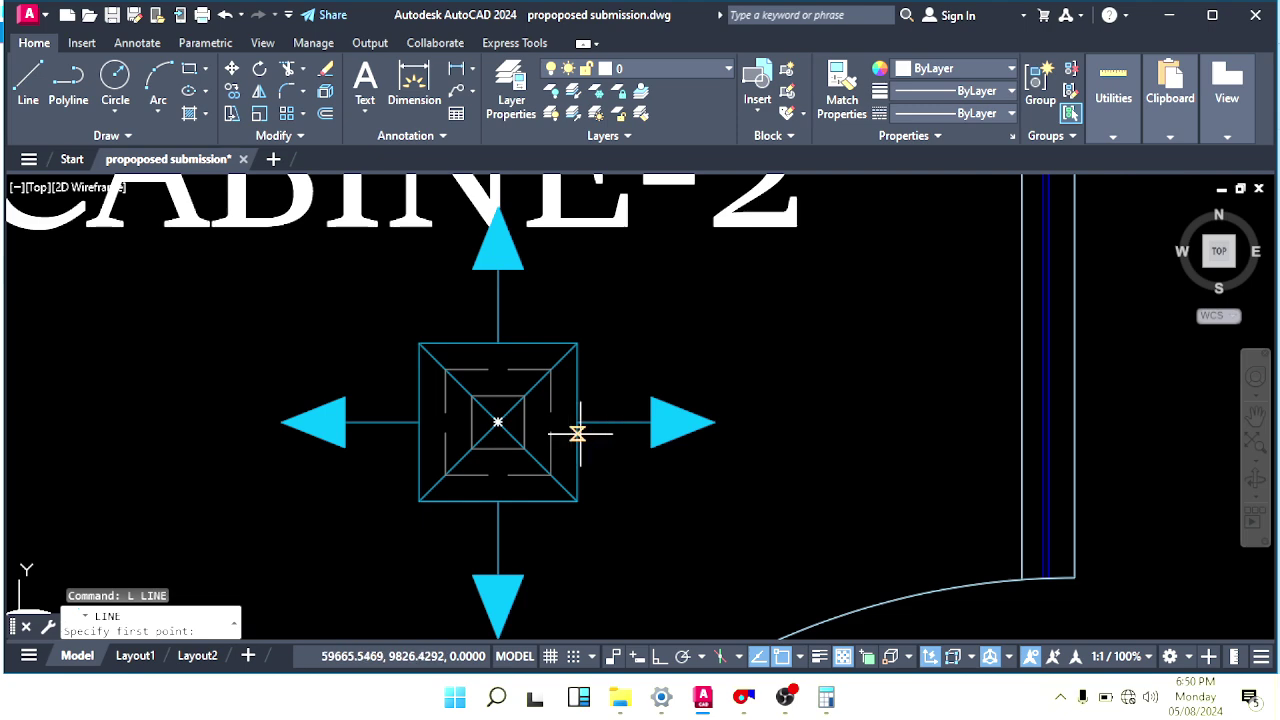
click(578, 422)
scroll(736, 388, down, 2)
scroll(690, 393, down, 1)
middle_drag(776, 397, 700, 355)
scroll(733, 383, down, 1)
key(Escape)
key(Escape)
Copy the flexible duct piece from the office slot diffuser to the Cabine-2 diffuser's edge facing the main supply duct.
middle_drag(721, 432, 674, 497)
scroll(674, 457, up, 5)
click(674, 497)
text(co)
key(Return)
scroll(627, 468, up, 5)
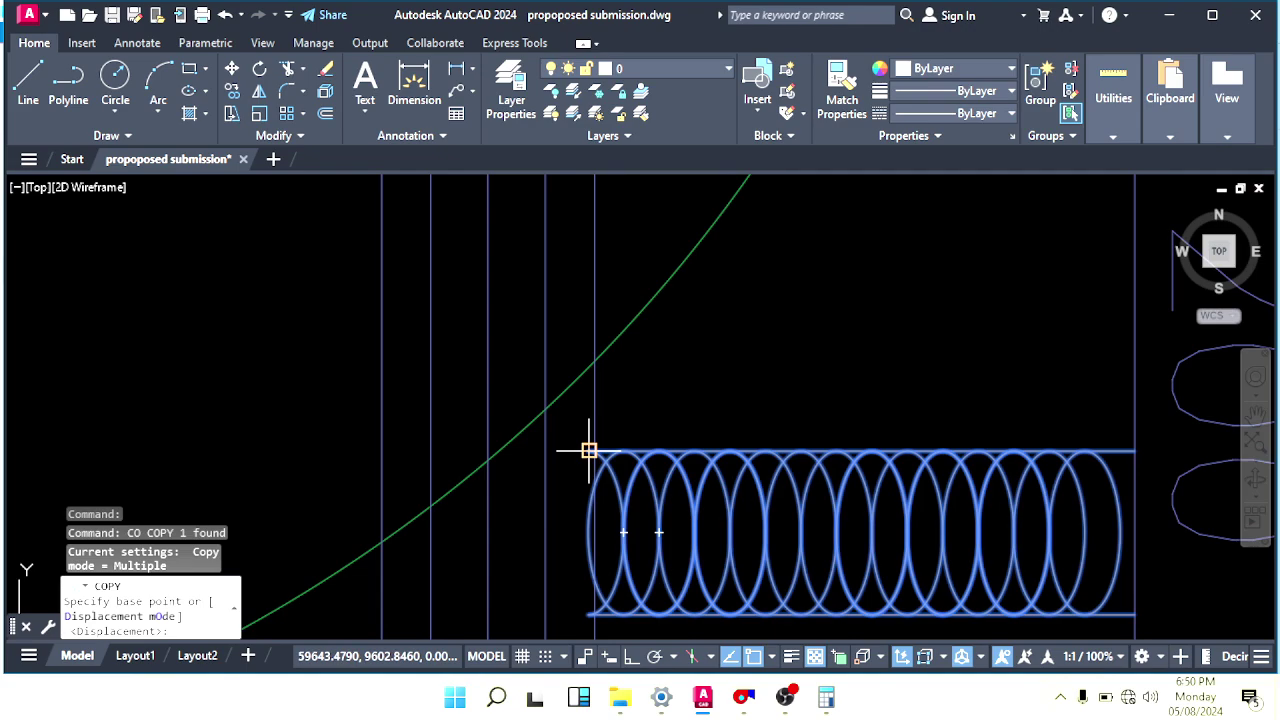
click(589, 451)
scroll(753, 371, down, 4)
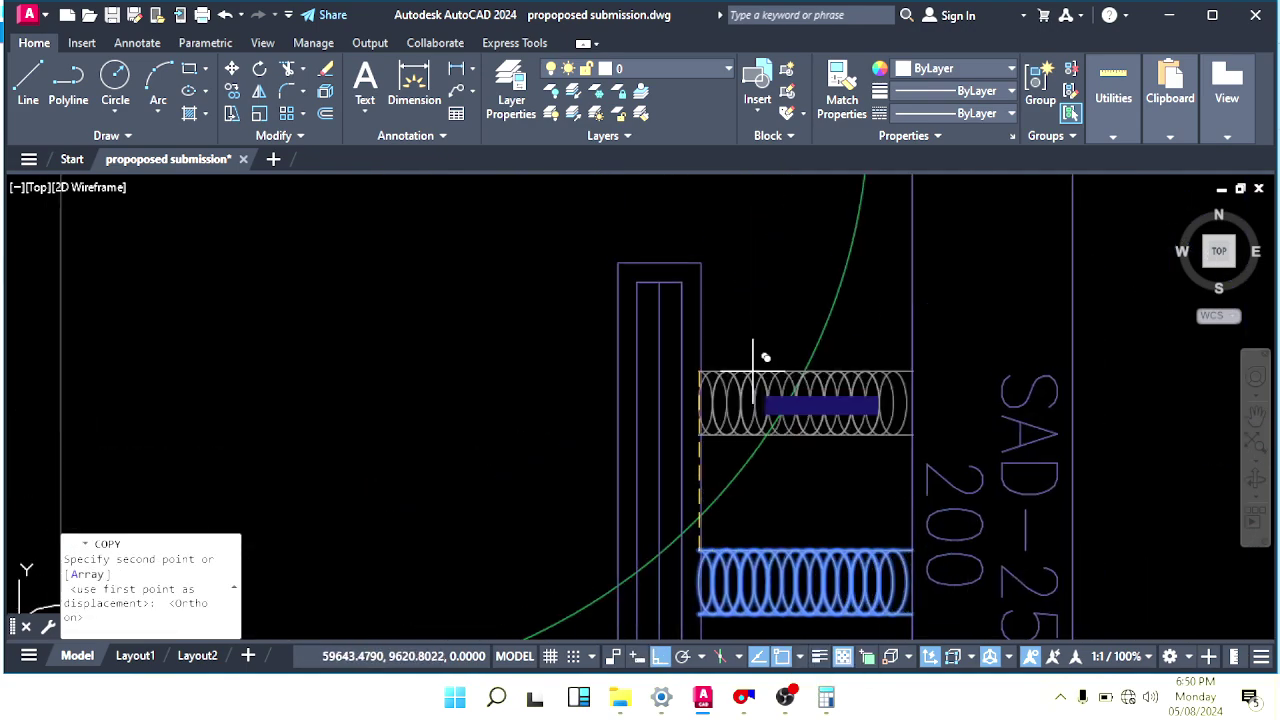
click(664, 654)
scroll(720, 275, down, 2)
middle_drag(722, 260, 718, 590)
scroll(672, 340, down, 2)
middle_drag(670, 335, 686, 630)
scroll(688, 620, down, 2)
scroll(736, 472, up, 10)
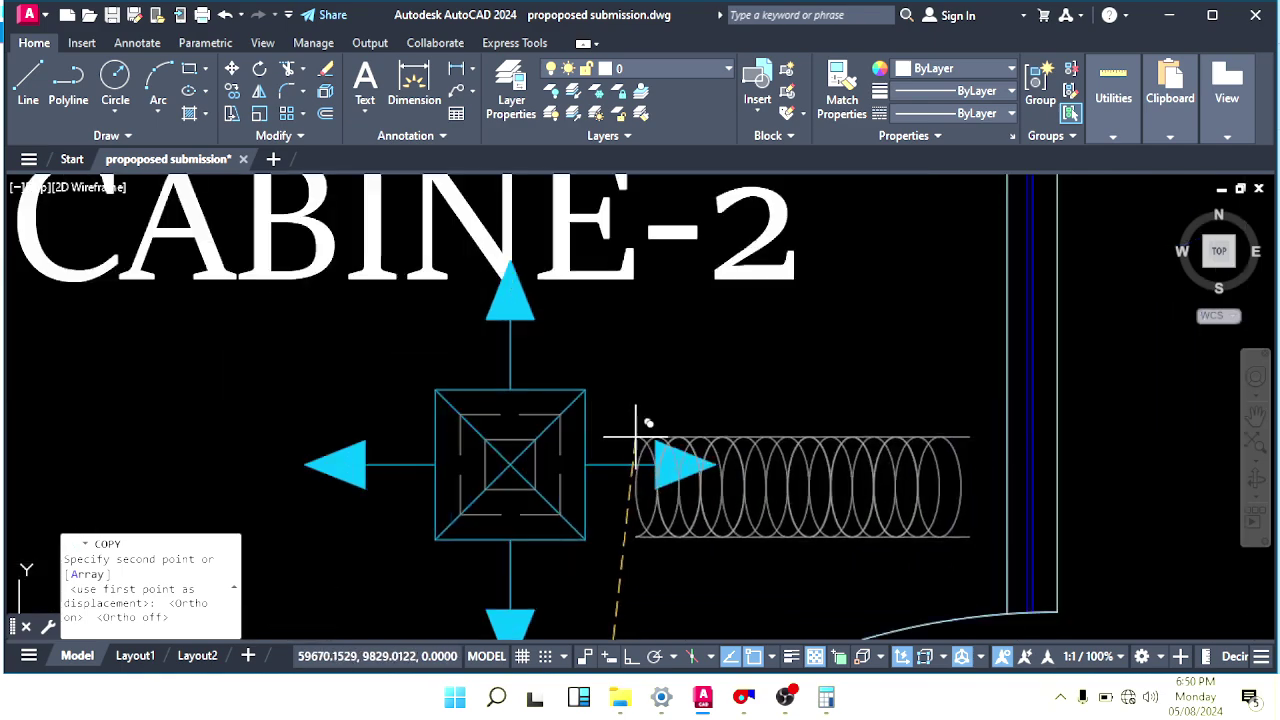
click(561, 399)
key(Escape)
scroll(809, 440, down, 6)
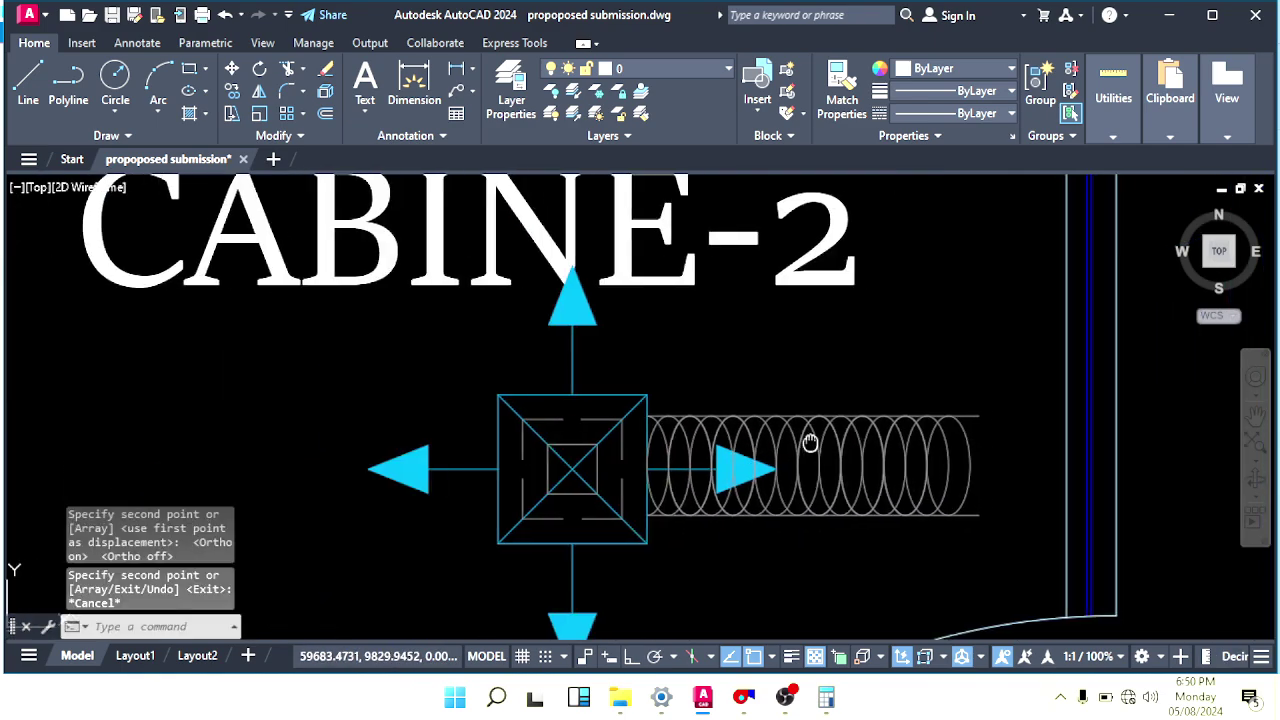
key(Escape)
Explode the copied flexible duct at the Cabine-2 diffuser into separate loops and lines.
scroll(614, 391, up, 1)
click(692, 474)
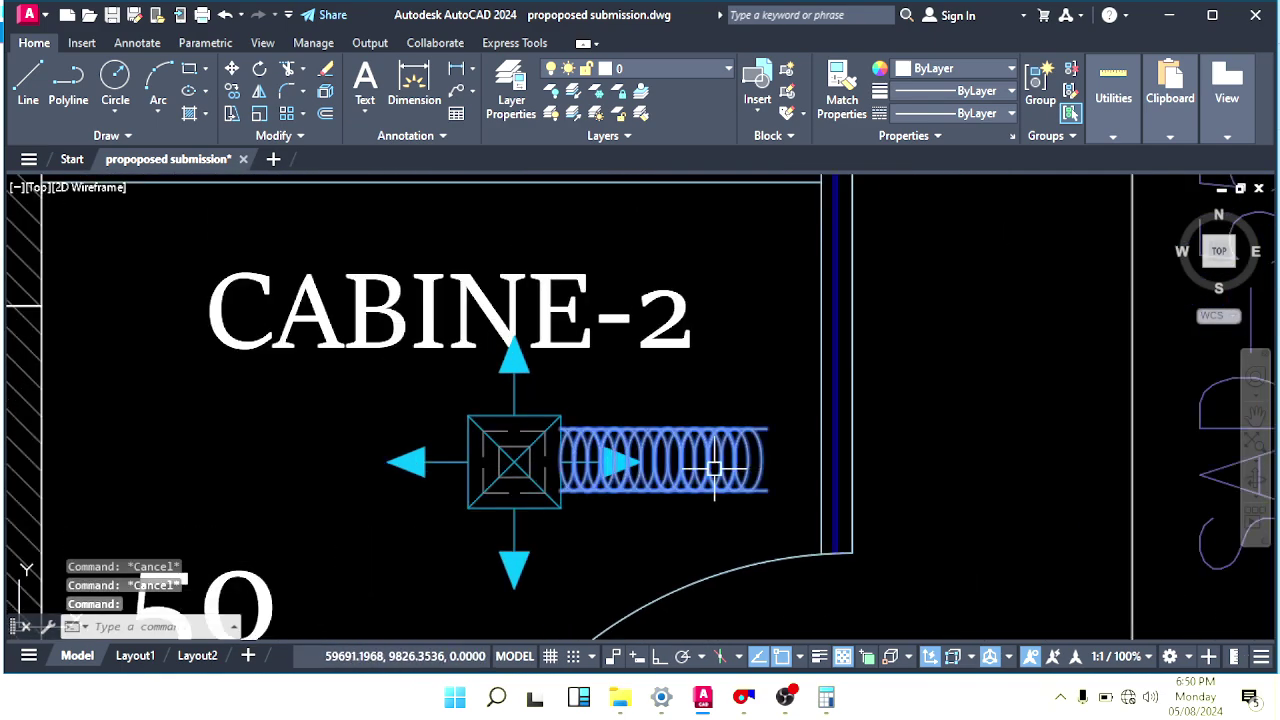
scroll(730, 472, up, 1)
text(x)
key(Return)
Mirror the exploded duct's end loops about a vertical line to extend it to the cabin wall, keeping the originals.
scroll(727, 437, up, 2)
click(766, 451)
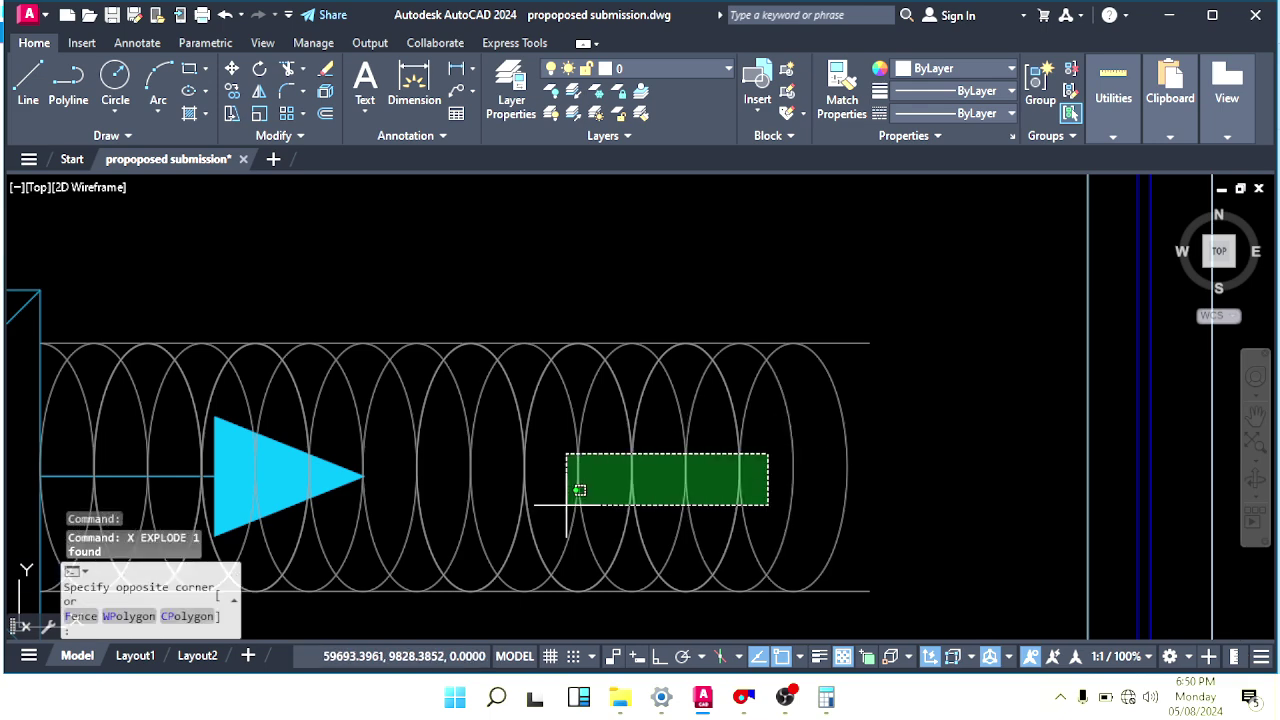
click(516, 511)
middle_drag(765, 448, 746, 258)
text(mi)
key(Return)
click(764, 390)
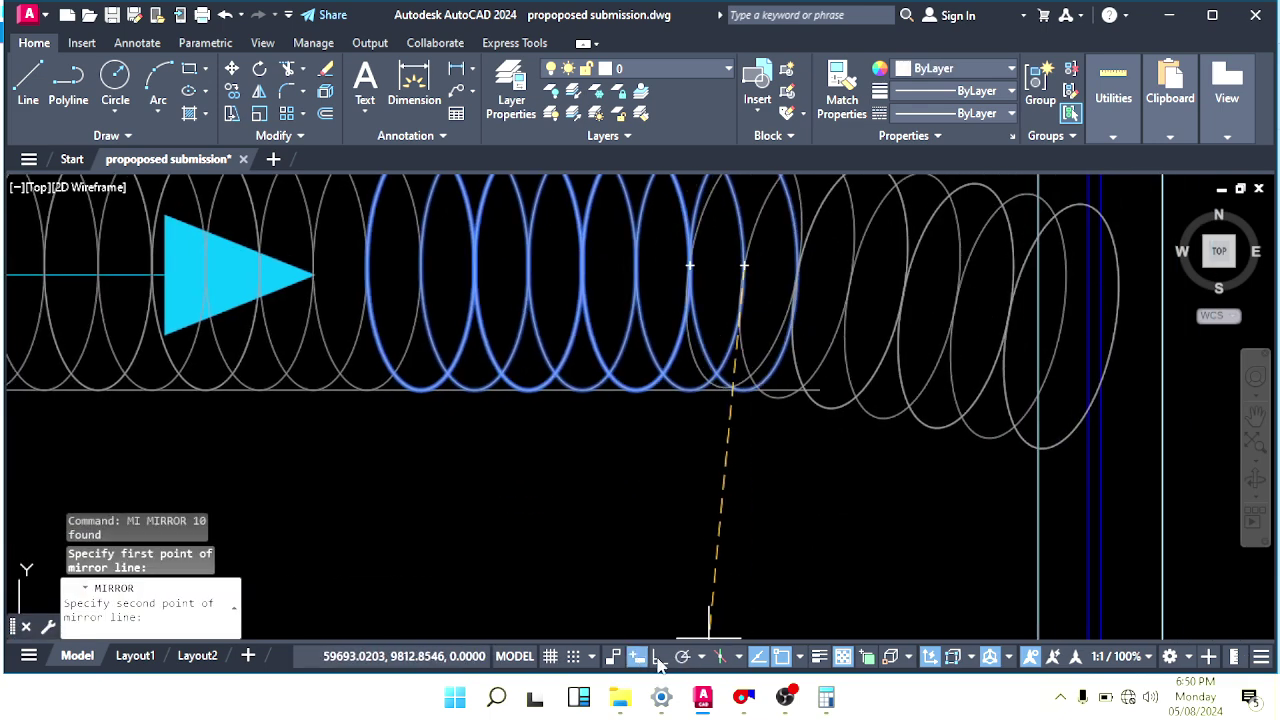
click(657, 657)
click(790, 523)
key(Return)
scroll(750, 480, down, 3)
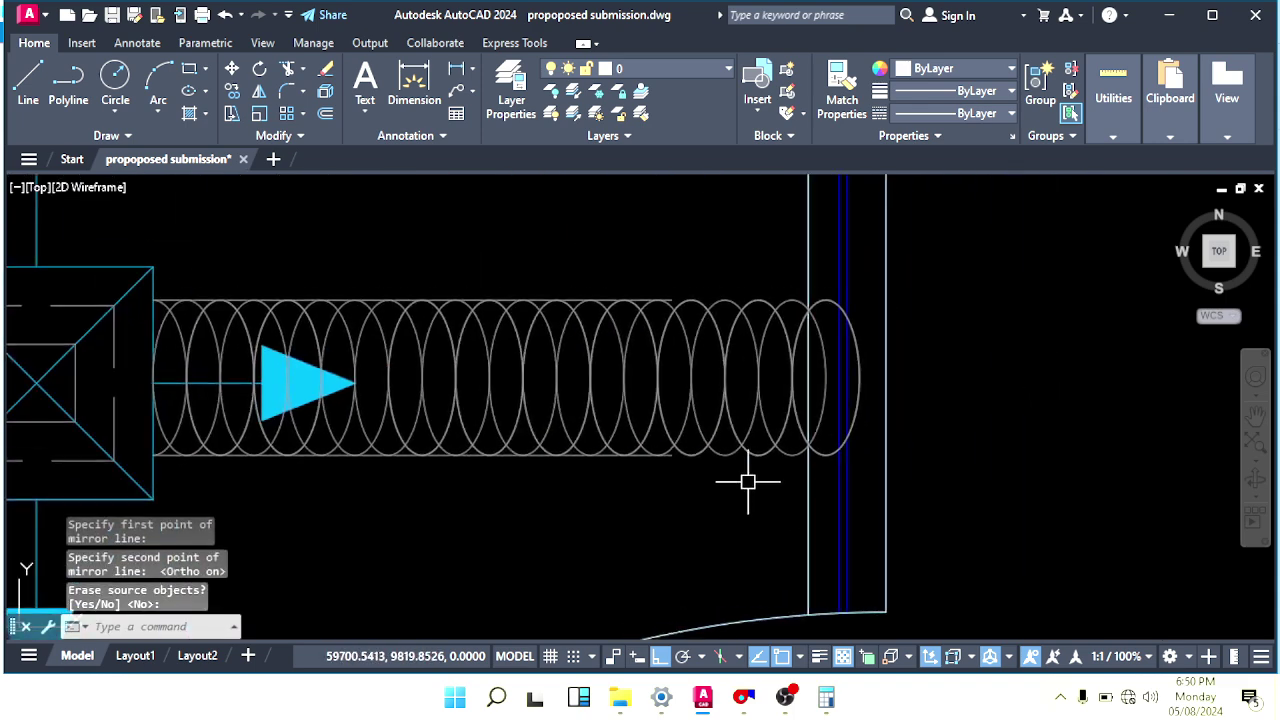
Mirror the newly added loops vertically about the run's end to carry the flexible duct through the cabin wall.
scroll(790, 370, up, 5)
click(800, 373)
click(498, 430)
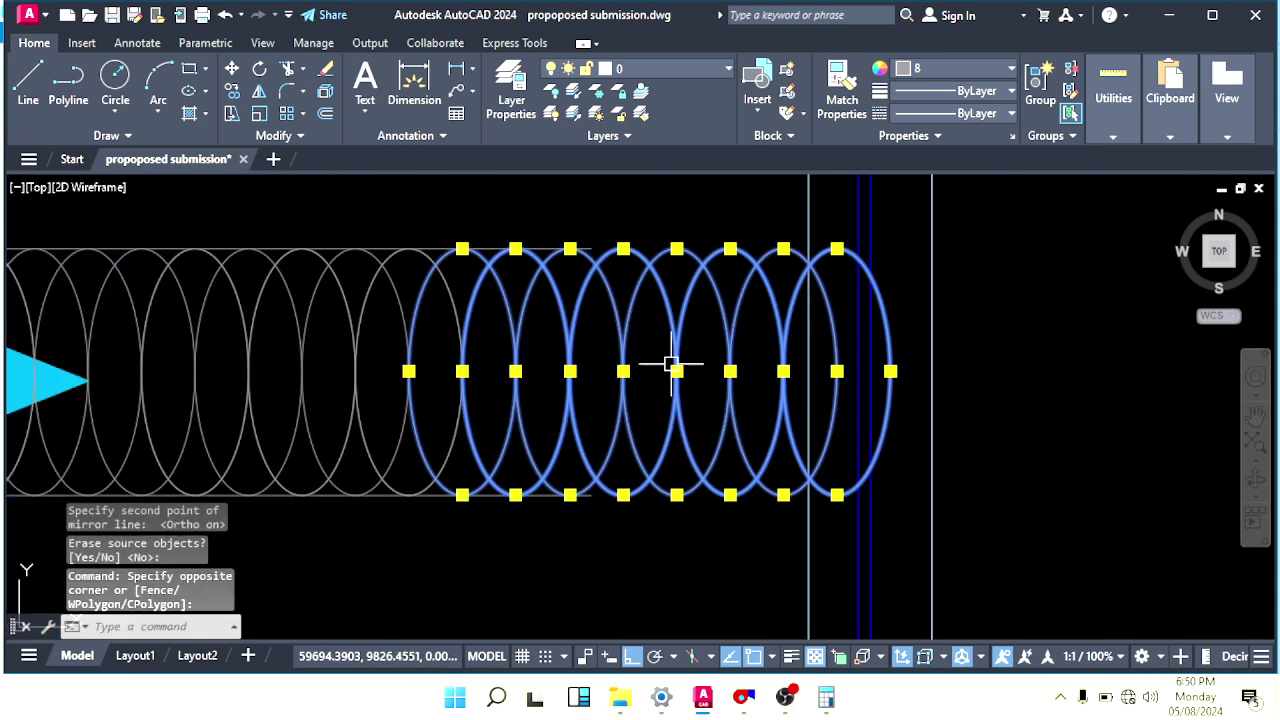
middle_drag(881, 437, 820, 386)
key(Return)
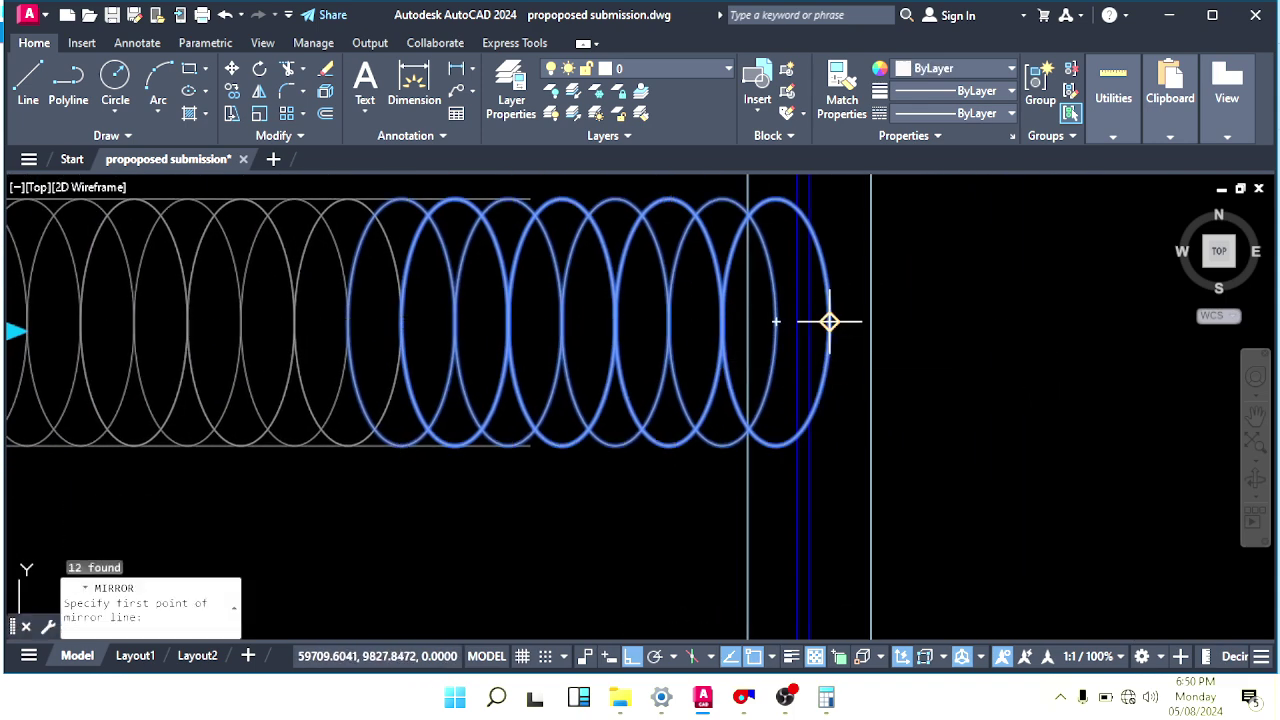
click(776, 321)
scroll(804, 512, down, 2)
middle_drag(808, 525, 763, 306)
click(861, 460)
scroll(860, 466, down, 2)
key(Return)
Mirror the longer group of loops crossing the cabin wall to bring the flexible duct close to the main duct.
middle_drag(882, 347, 823, 404)
scroll(860, 467, down, 4)
scroll(823, 403, up, 8)
click(846, 387)
middle_drag(644, 389, 865, 438)
click(498, 424)
middle_drag(854, 278, 898, 367)
click(907, 308)
shift+click(643, 341)
scroll(643, 341, down, 2)
middle_drag(742, 387, 685, 327)
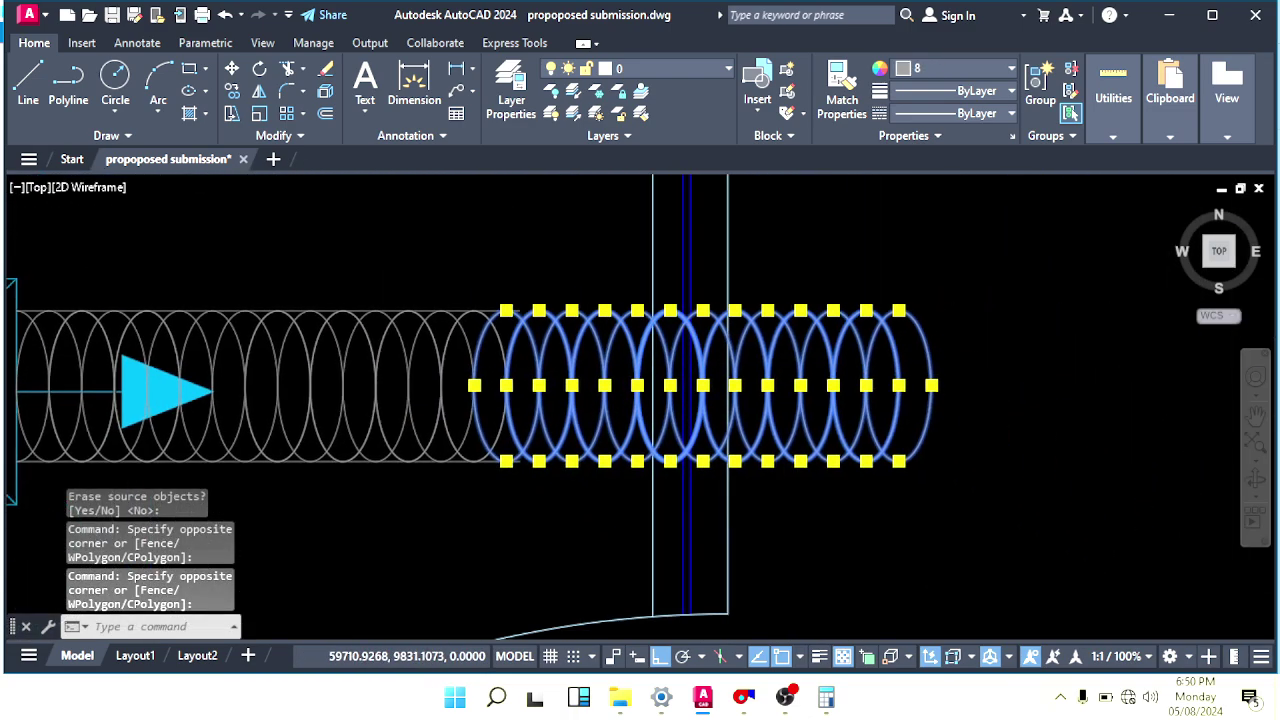
text(mi)
key(Return)
middle_drag(963, 427, 888, 377)
click(823, 334)
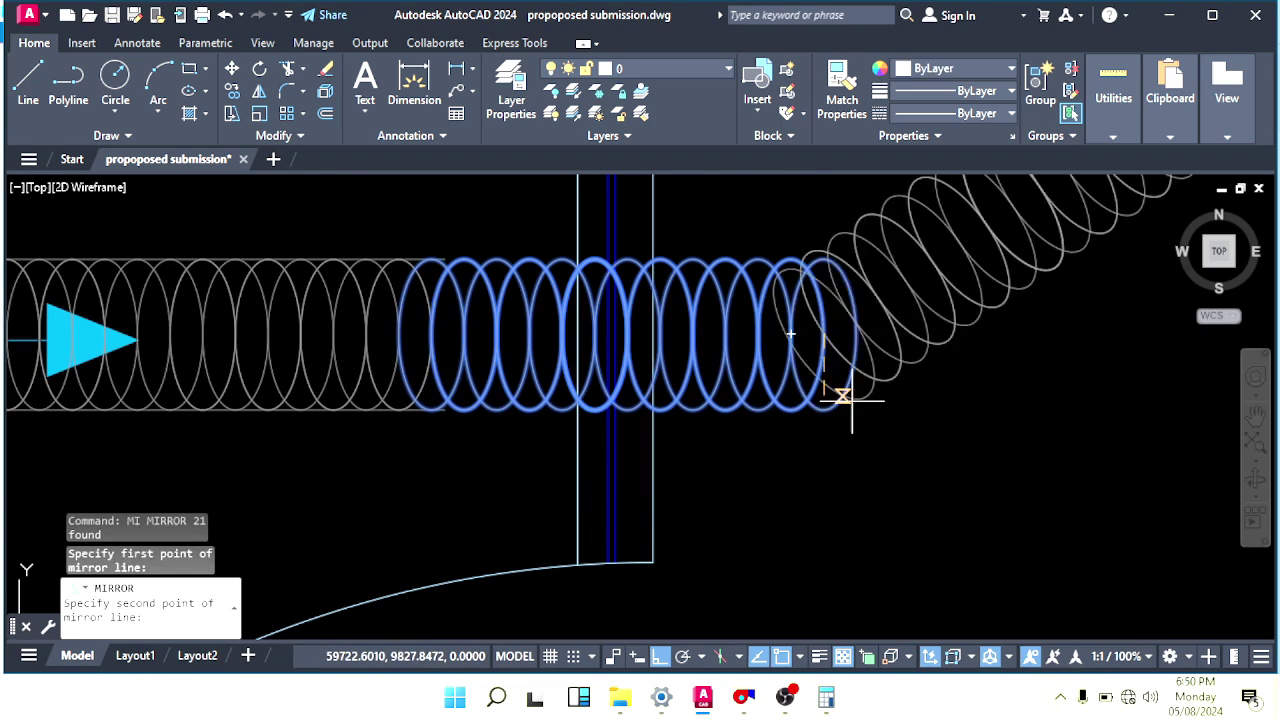
click(857, 506)
scroll(831, 438, down, 3)
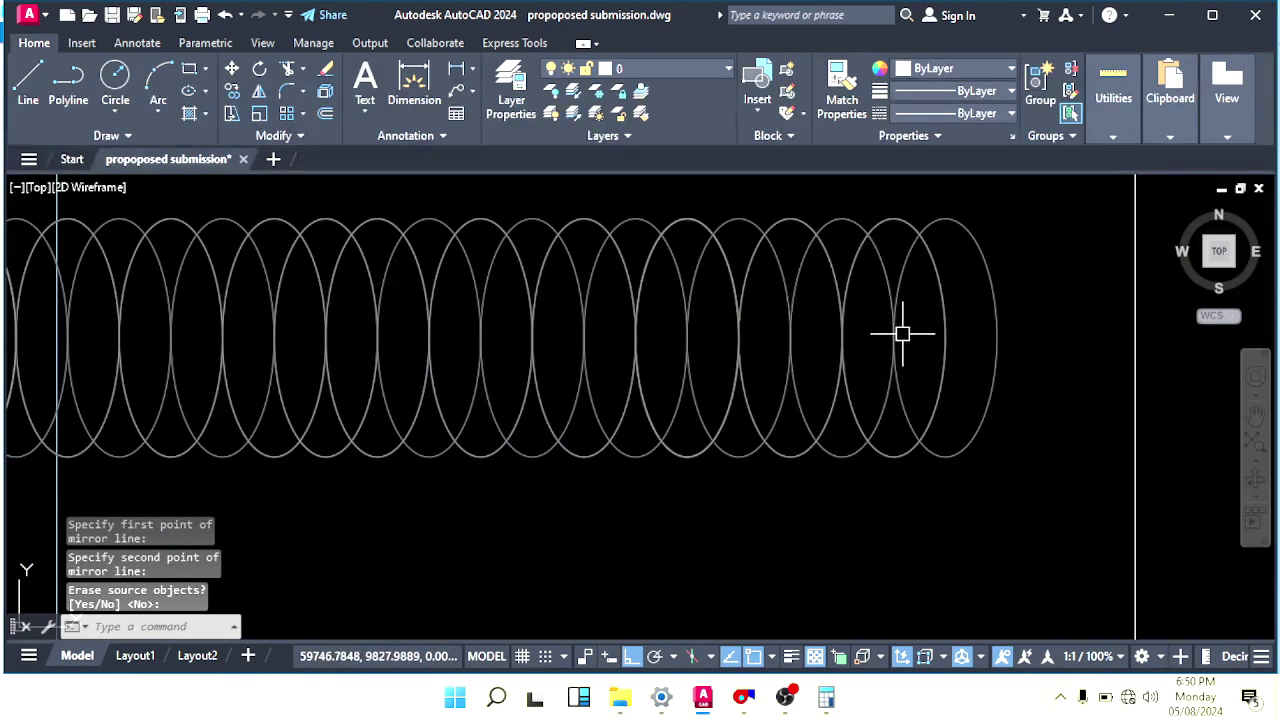
Try to mirror the end loops about the last loop's centre to reach the 550x300 main duct.
click(908, 334)
click(545, 362)
key(Return)
click(945, 338)
click(955, 443)
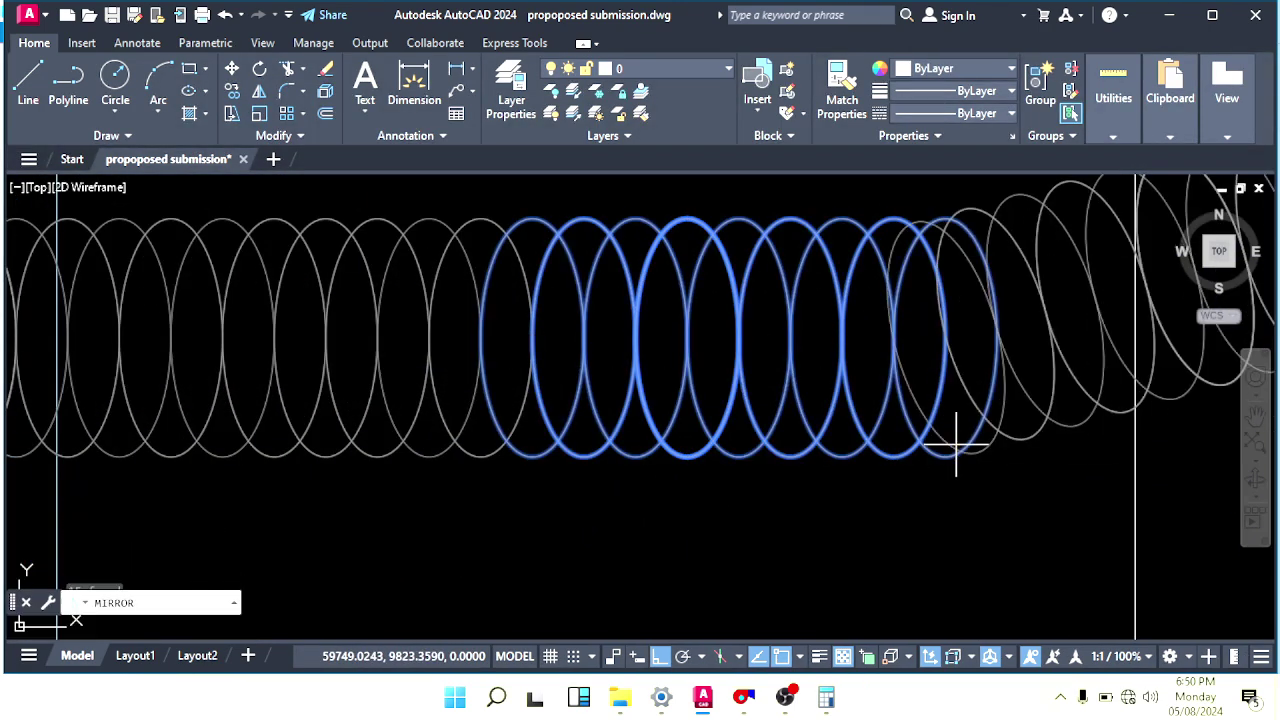
key(Return)
scroll(915, 470, down, 5)
scroll(1023, 400, up, 5)
key(Escape)
Undo the last mirroring of the flexible duct's end loops.
scroll(907, 460, down, 3)
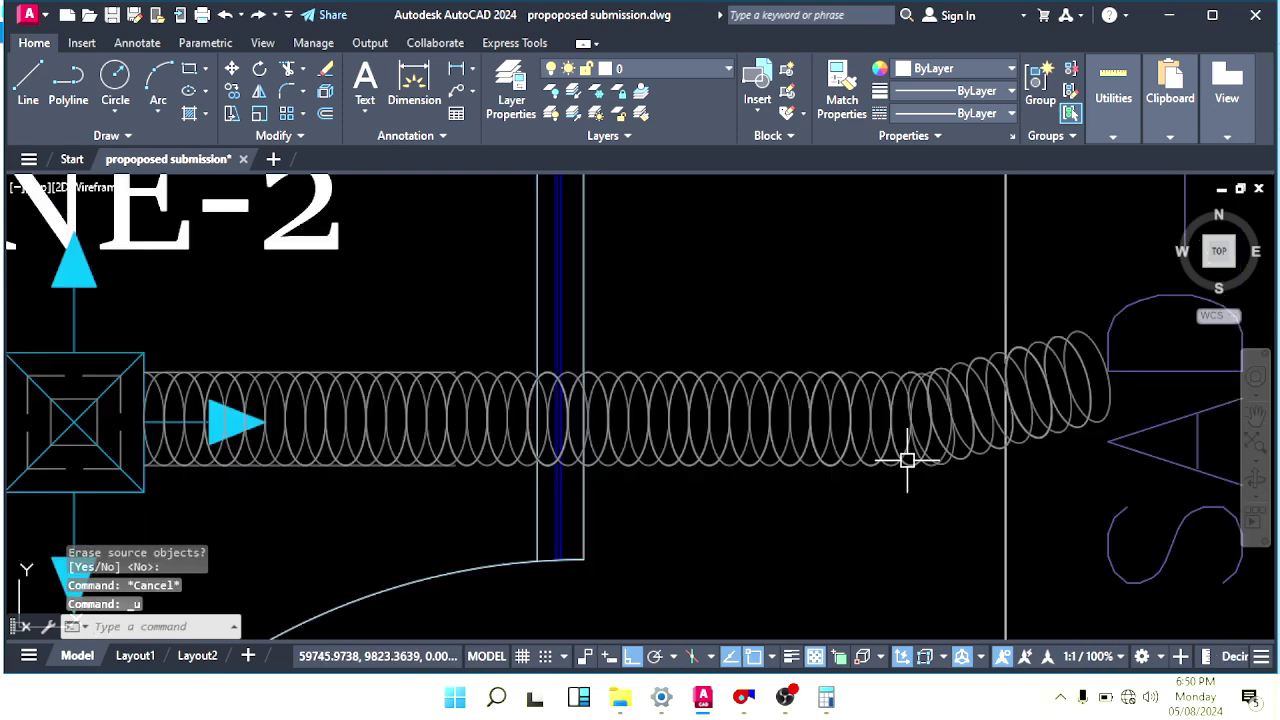
key(ctrl+z)
key(ctrl+z)
key(ctrl+z)
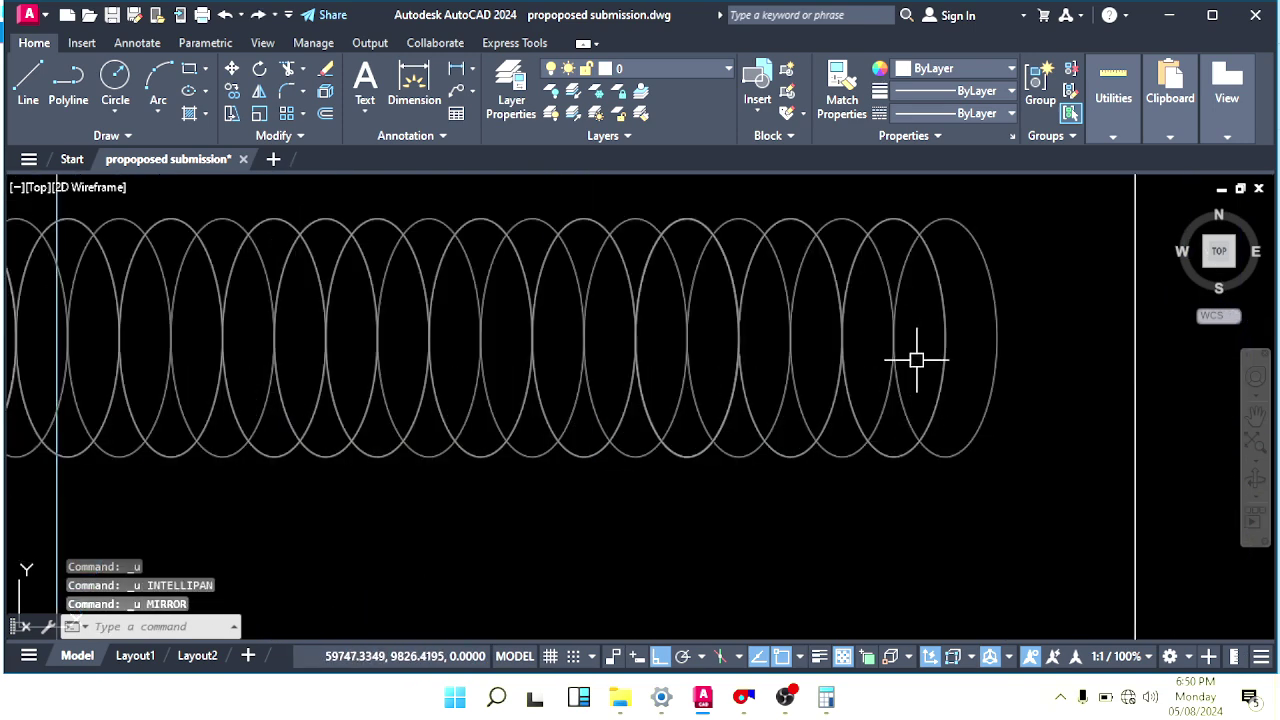
Mirror the end loops vertically about the last loop's centre to carry the flexible duct up to the 550x300 main duct.
click(919, 335)
click(717, 366)
middle_drag(894, 397, 826, 403)
text(MI)
key(Return)
key(Return)
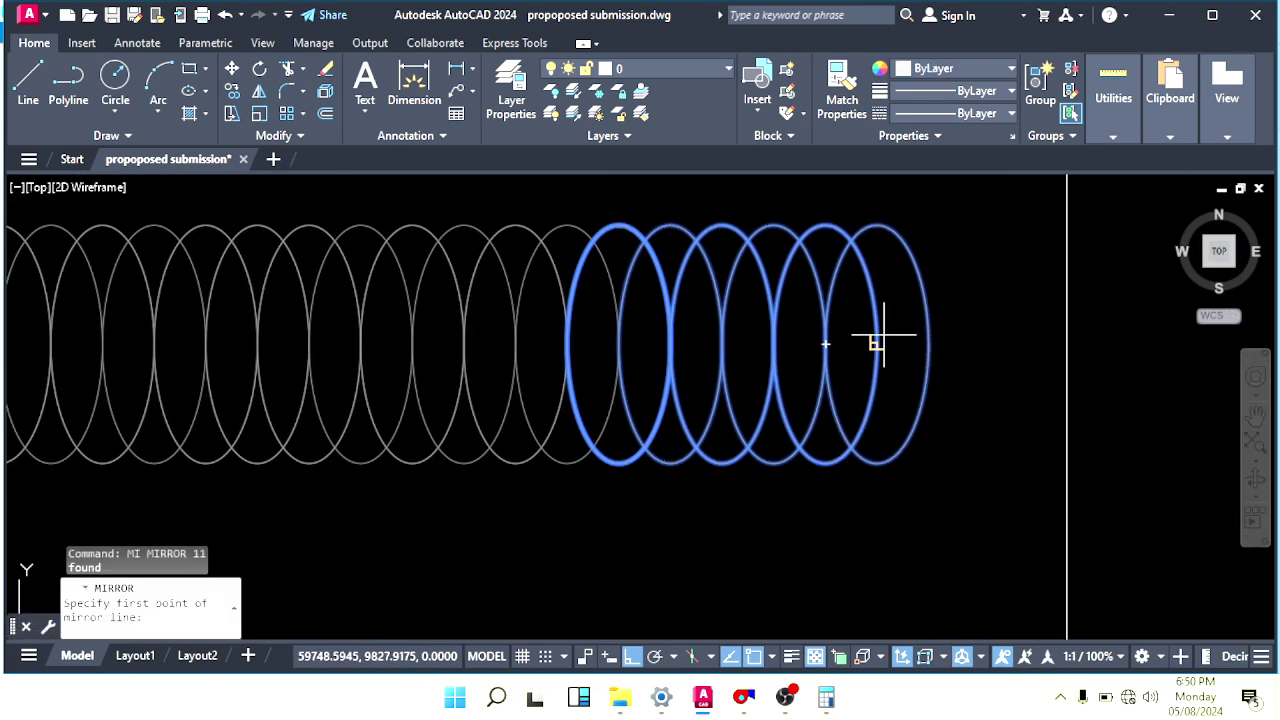
click(877, 343)
click(888, 533)
key(Return)
scroll(878, 542, down, 6)
middle_drag(876, 542, 1063, 501)
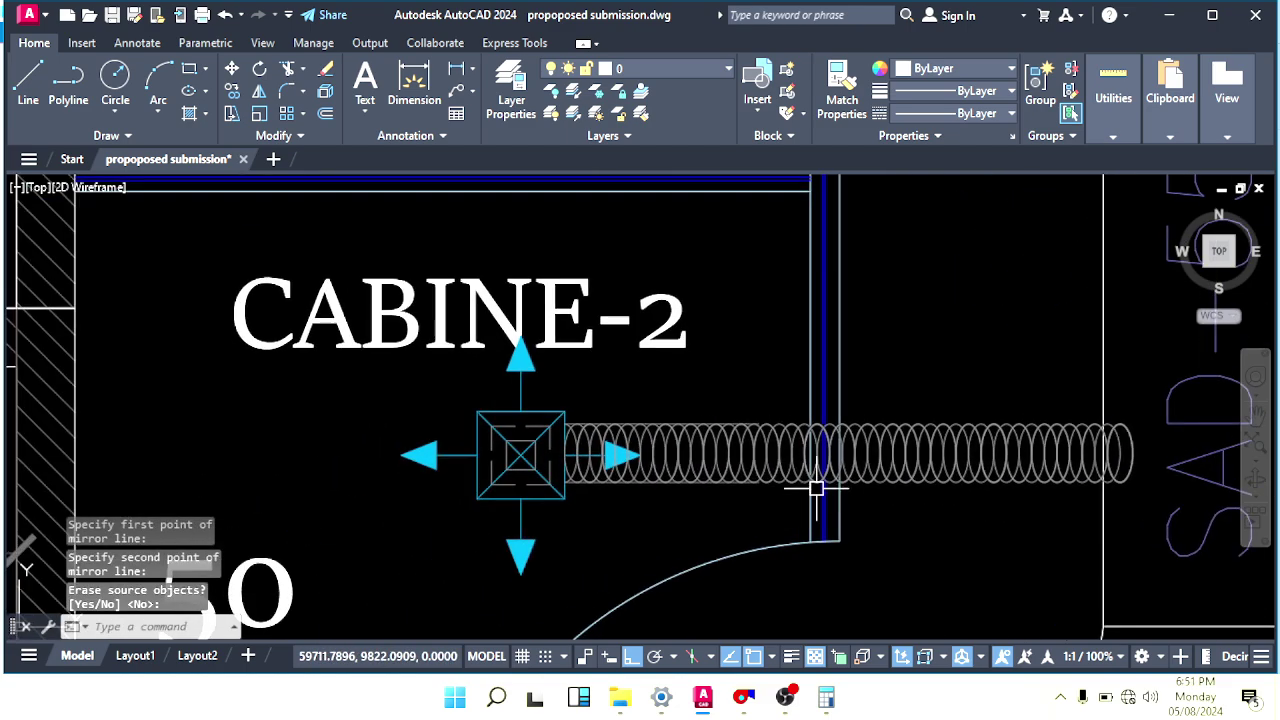
Stretch the flexible duct's lower edge line to the near side of the 550x300 main duct.
scroll(742, 492, up, 6)
scroll(680, 457, up, 2)
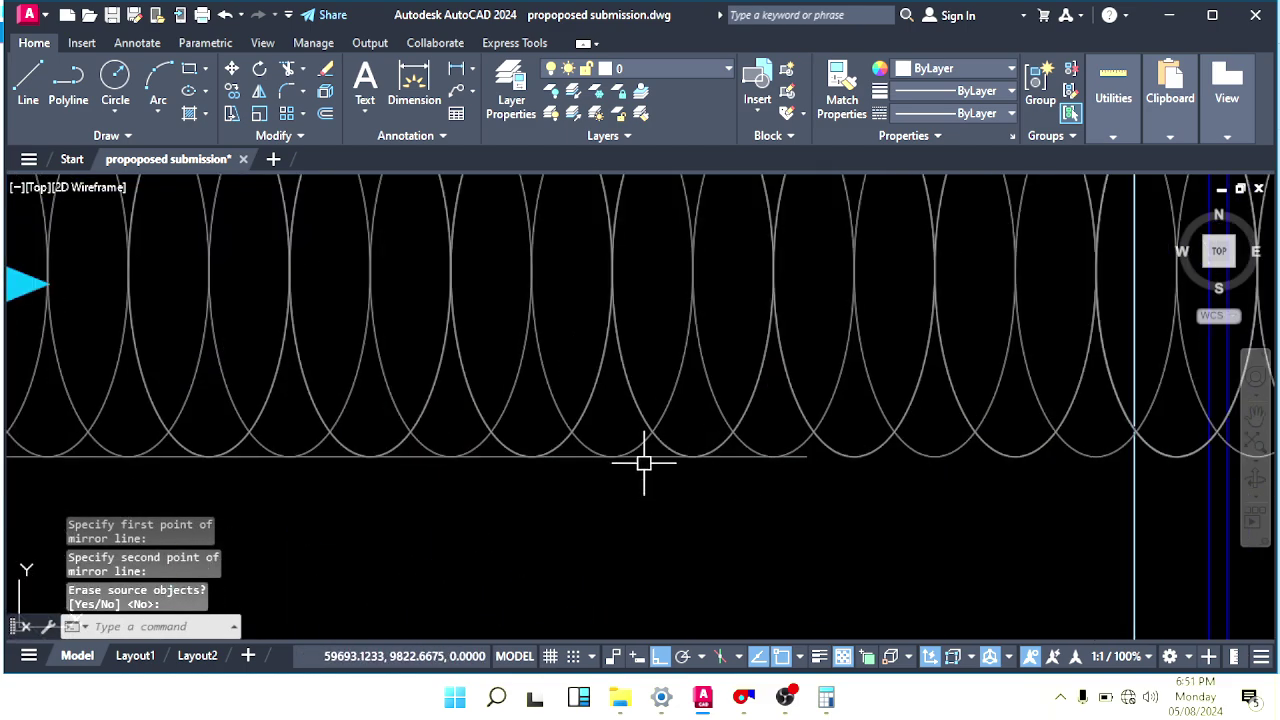
click(643, 457)
click(807, 457)
scroll(700, 480, down, 2)
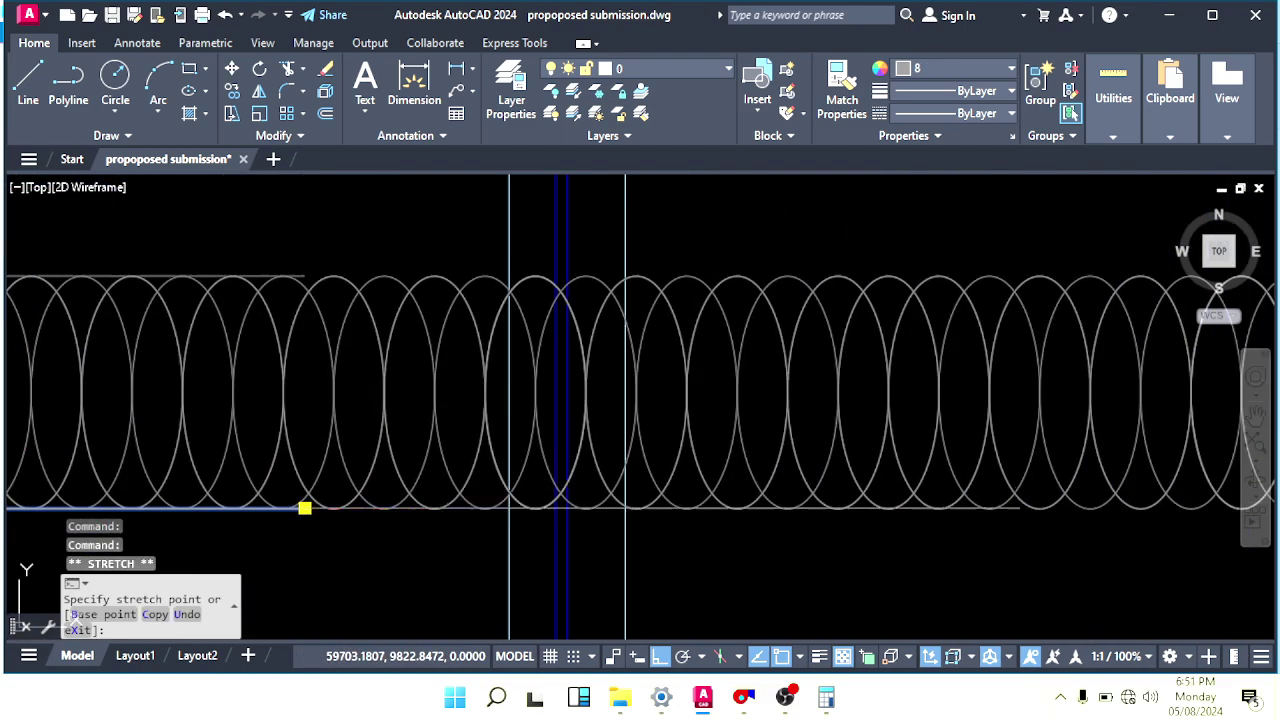
scroll(782, 499, up, 2)
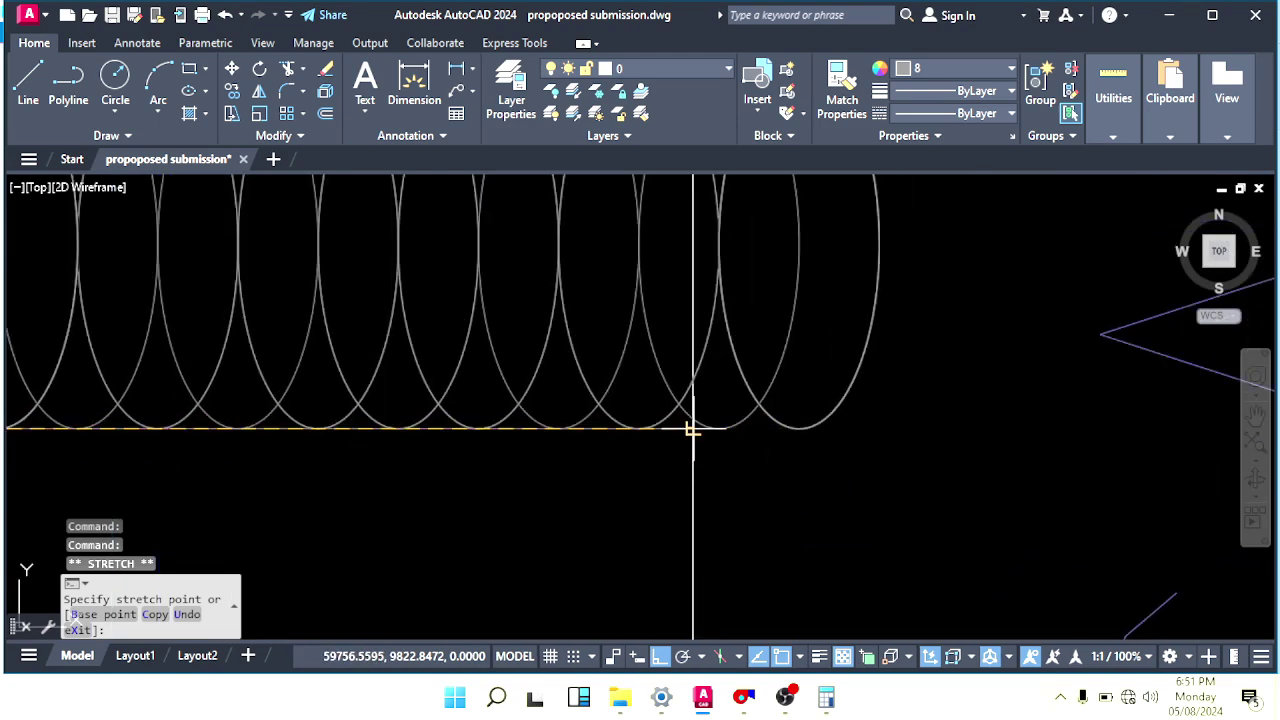
key(Escape)
Stretch the flexible duct's upper edge line to the near side of the 550x300 main duct.
scroll(509, 429, down, 3)
middle_drag(509, 429, 530, 437)
scroll(480, 443, up, 3)
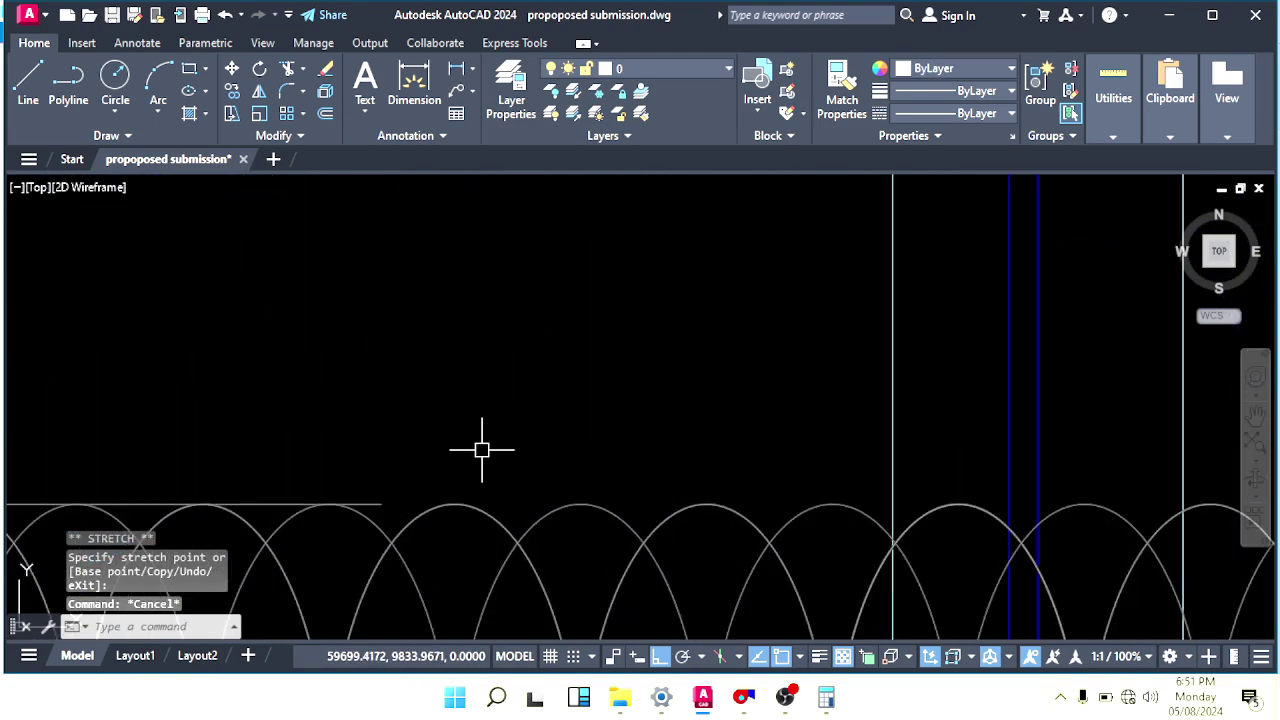
click(372, 503)
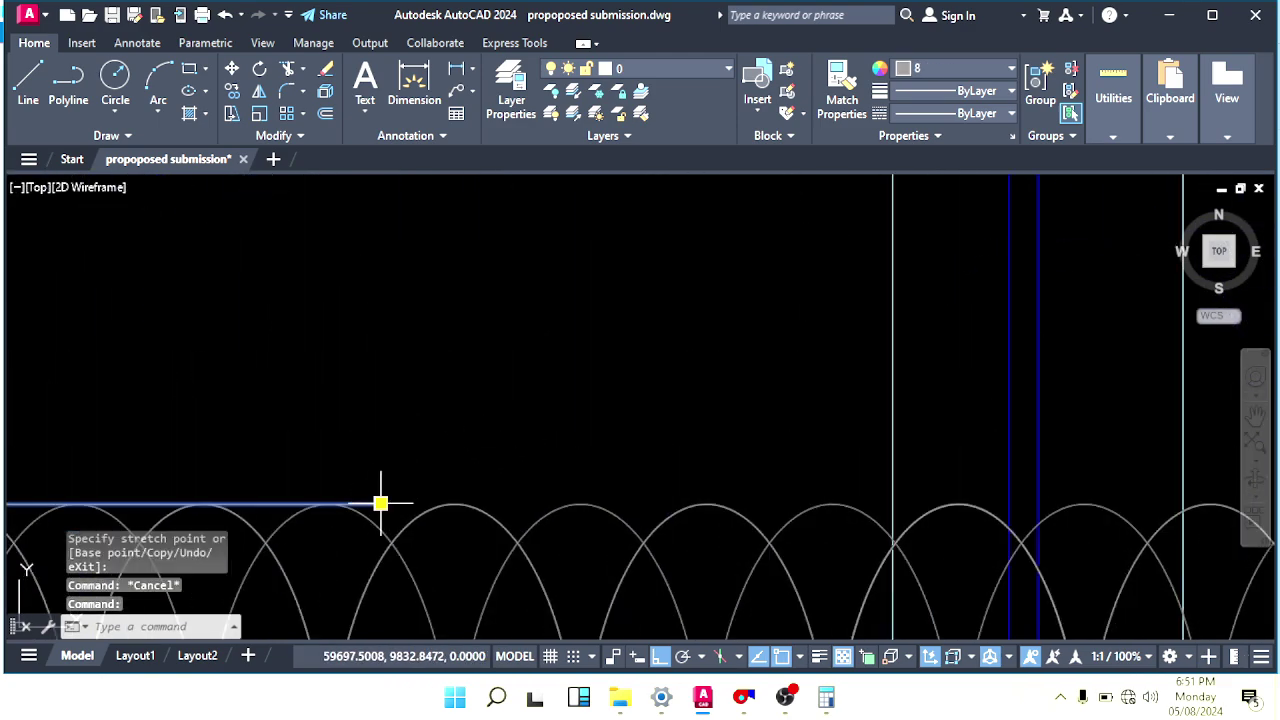
click(380, 503)
scroll(971, 491, down, 3)
scroll(694, 383, up, 3)
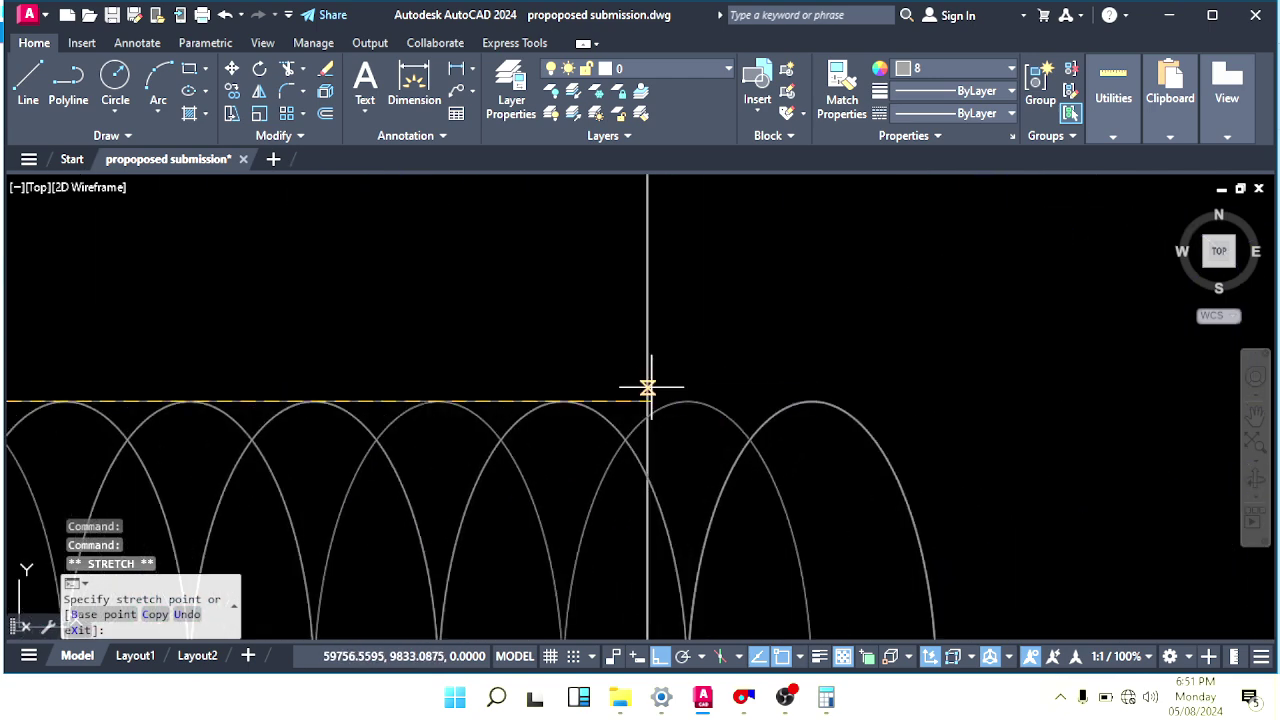
click(647, 401)
key(Escape)
key(Escape)
Erase the end loops of the flexible duct that cross the edge of the 550x300 main duct.
scroll(705, 494, down, 2)
middle_drag(705, 494, 692, 391)
click(816, 391)
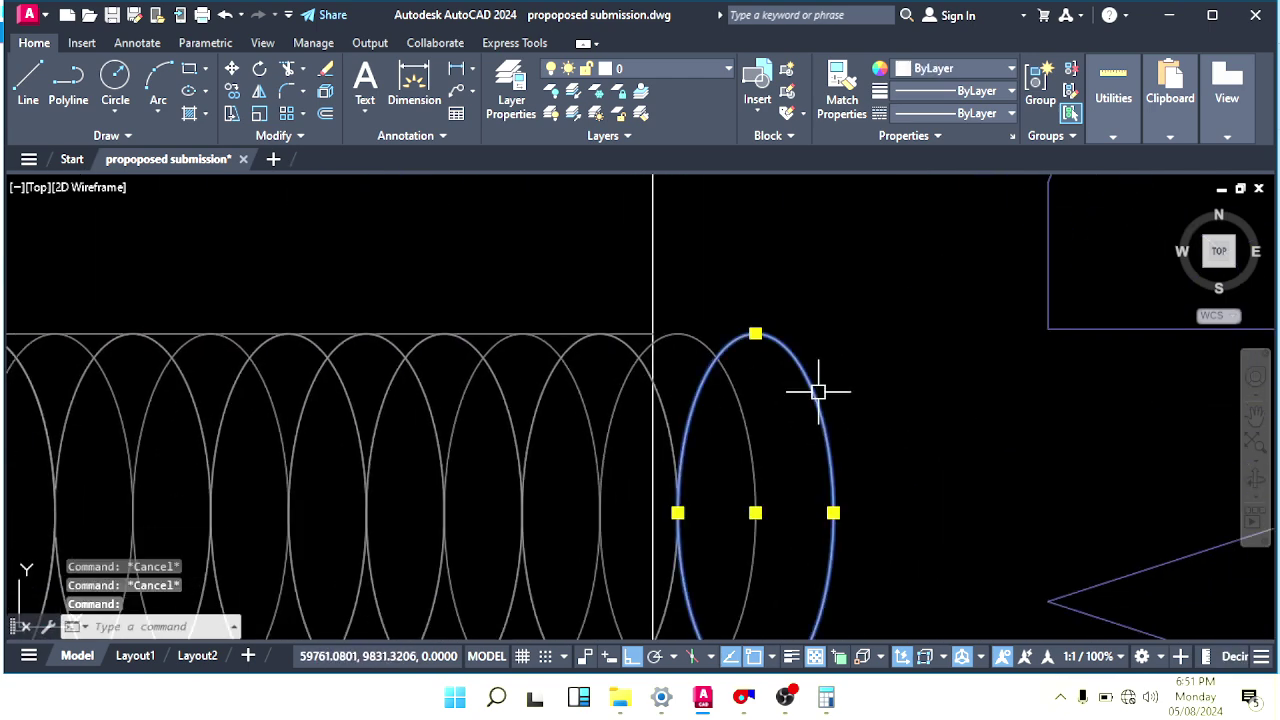
click(750, 445)
text(e)
key(Return)
scroll(774, 428, down, 3)
key(Escape)
key(Escape)
click(788, 418)
click(749, 514)
text(e)
key(Return)
key(Escape)
key(Escape)
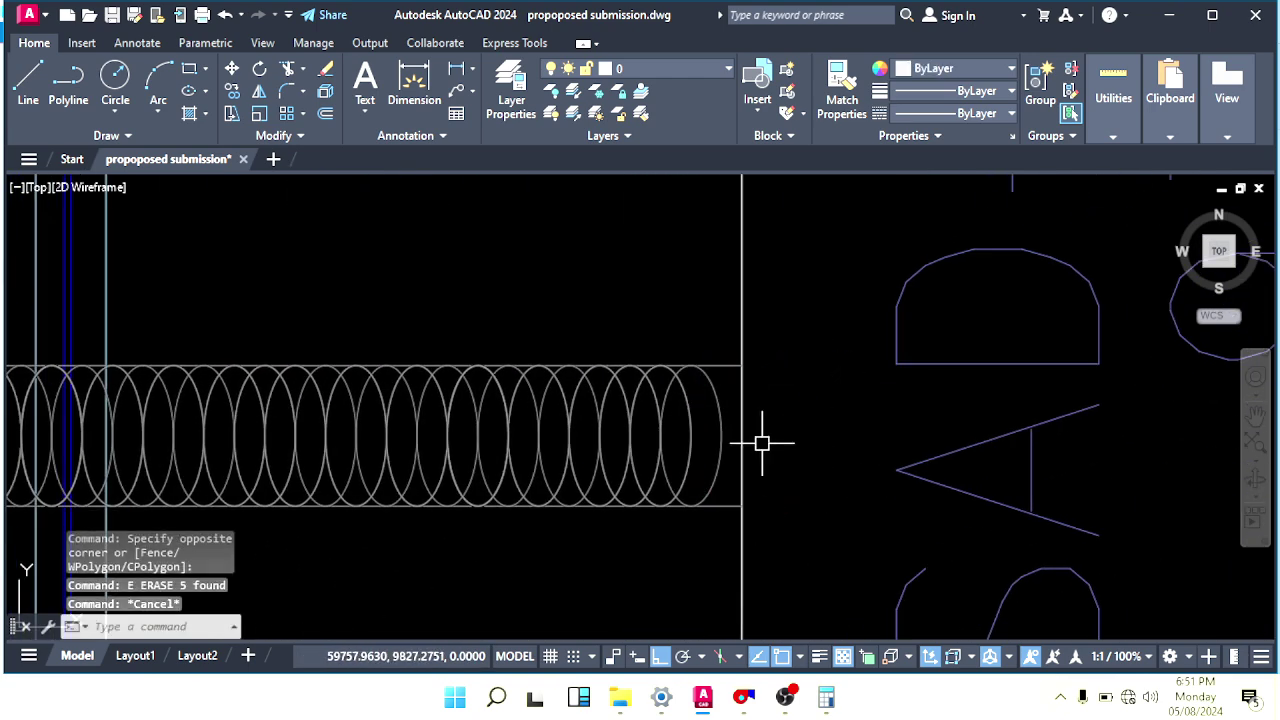
Copy the Cabine-2 diffuser with its complete flexible duct, without the cabin wall, straight up into Cabine-1.
scroll(692, 408, down, 3)
scroll(683, 403, down, 3)
scroll(708, 401, up, 3)
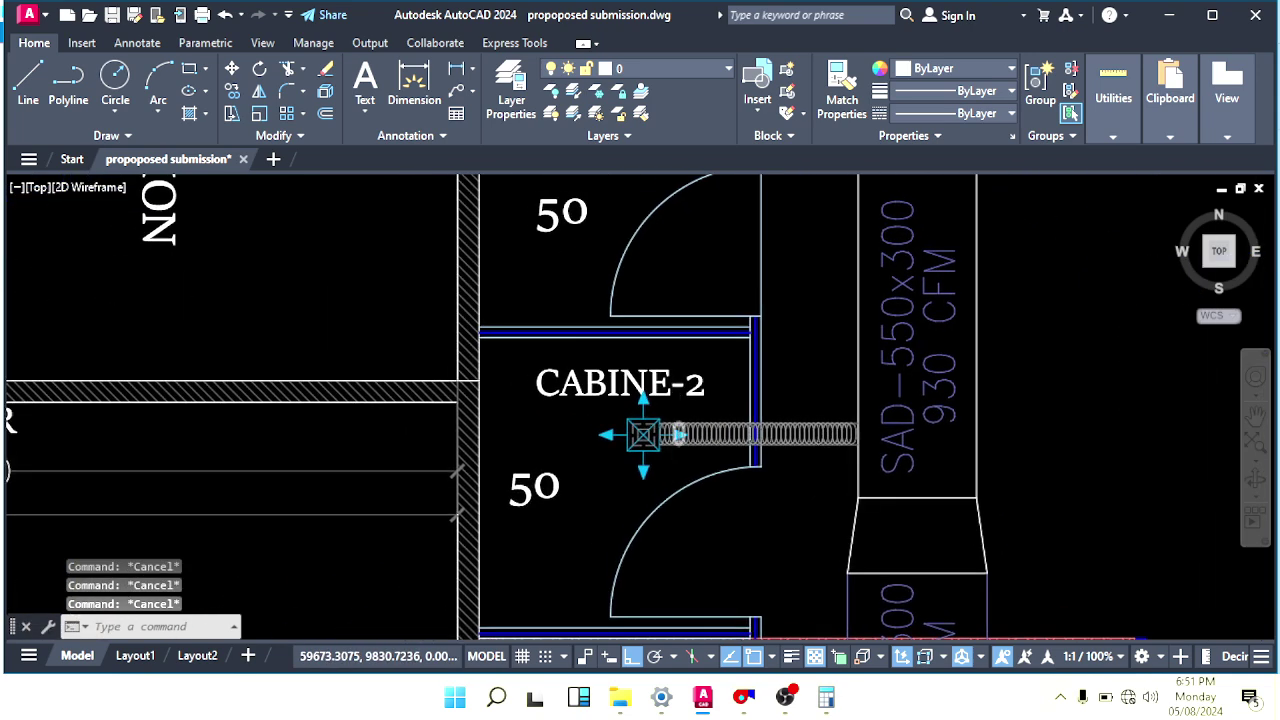
click(708, 401)
click(580, 466)
middle_drag(849, 398, 726, 380)
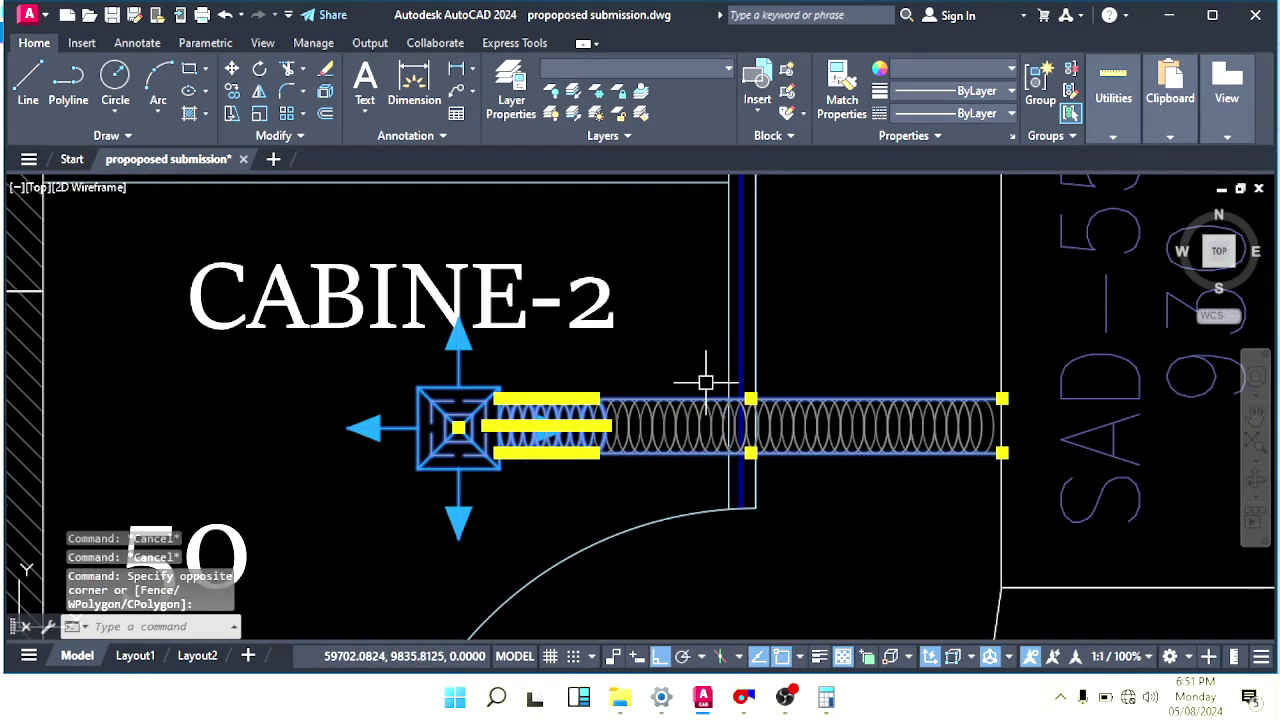
click(706, 383)
click(542, 469)
click(1017, 380)
click(660, 464)
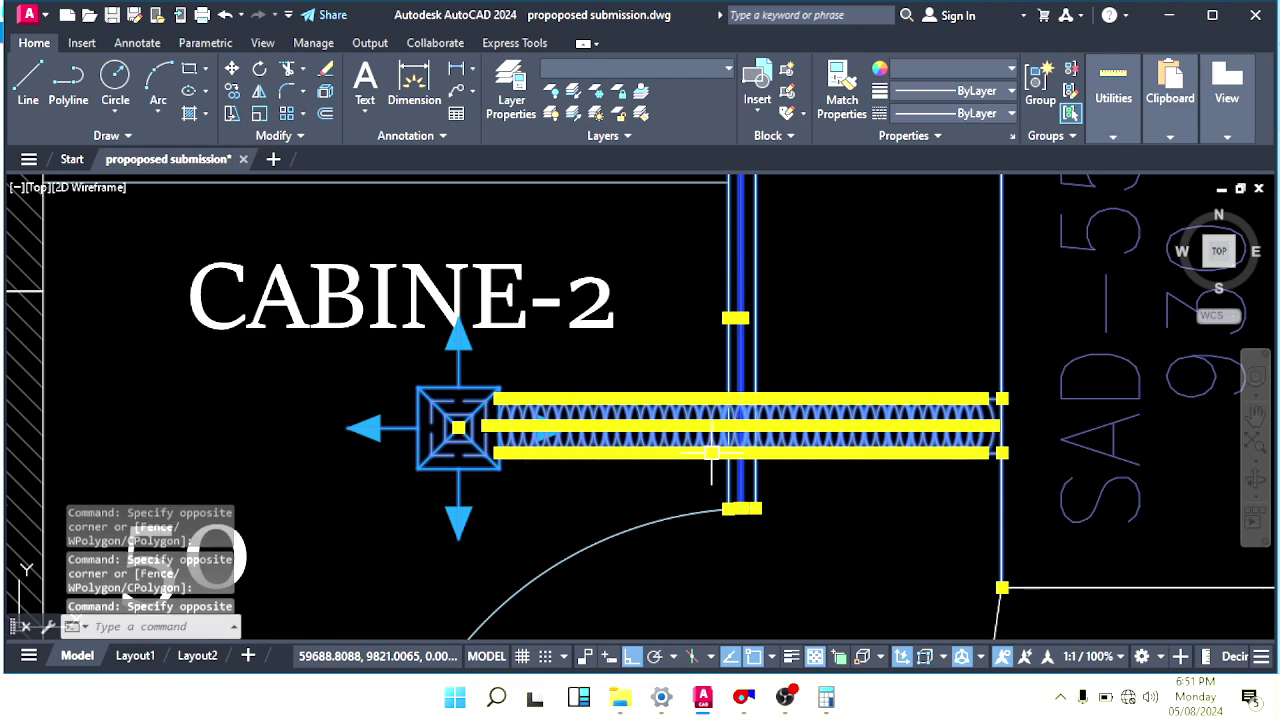
shift+click(800, 495)
shift+click(669, 544)
scroll(712, 450, down, 2)
middle_drag(720, 404, 751, 543)
scroll(751, 540, down, 2)
middle_drag(808, 512, 763, 471)
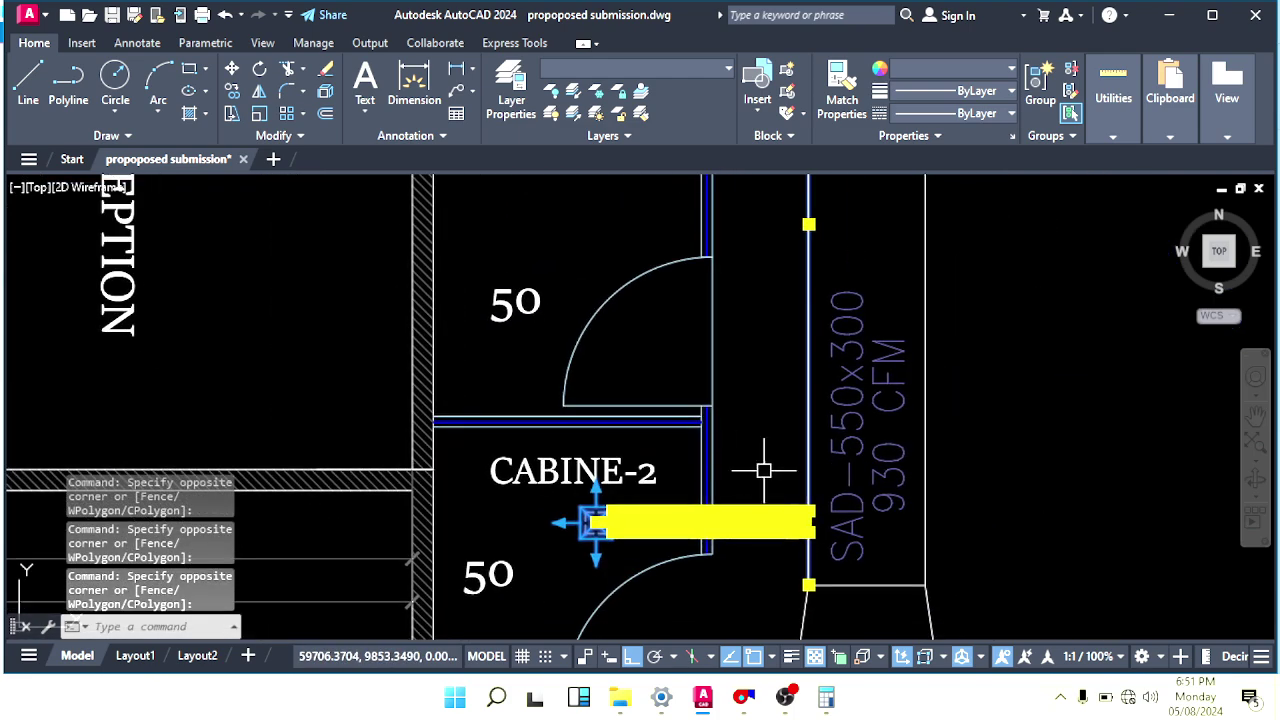
scroll(735, 533, up, 2)
scroll(766, 451, down, 2)
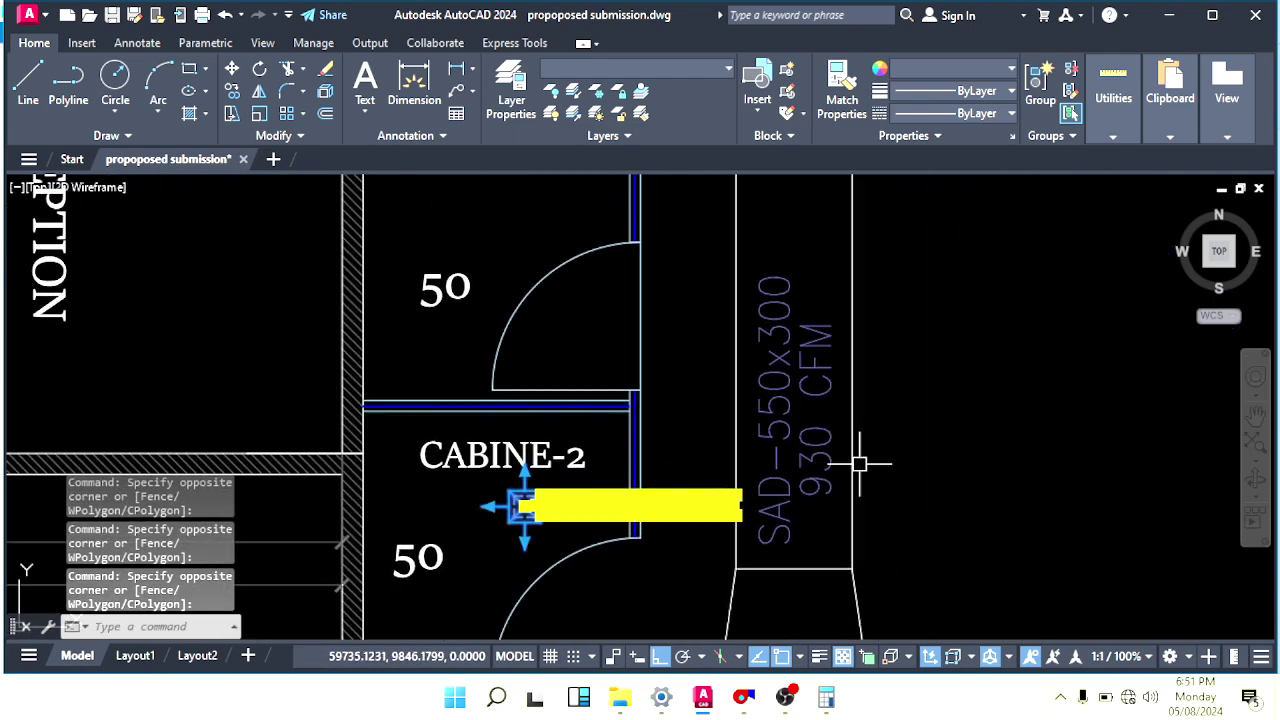
text(co)
key(space)
click(933, 506)
middle_drag(909, 401, 911, 511)
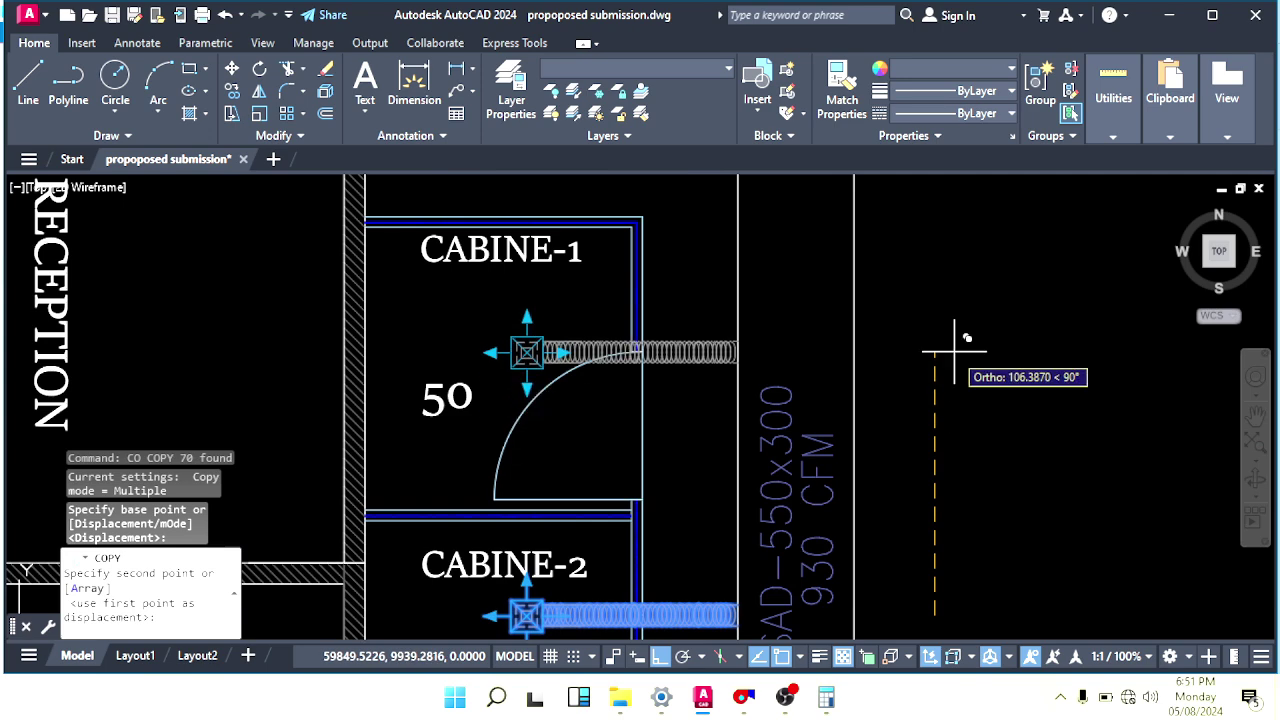
click(955, 363)
key(Escape)
Erase the "50" airflow labels in Cabine-1 and Cabine-2.
middle_drag(722, 431, 728, 380)
middle_drag(528, 491, 568, 422)
click(623, 506)
click(644, 252)
text(e)
key(Return)
scroll(657, 443, down, 2)
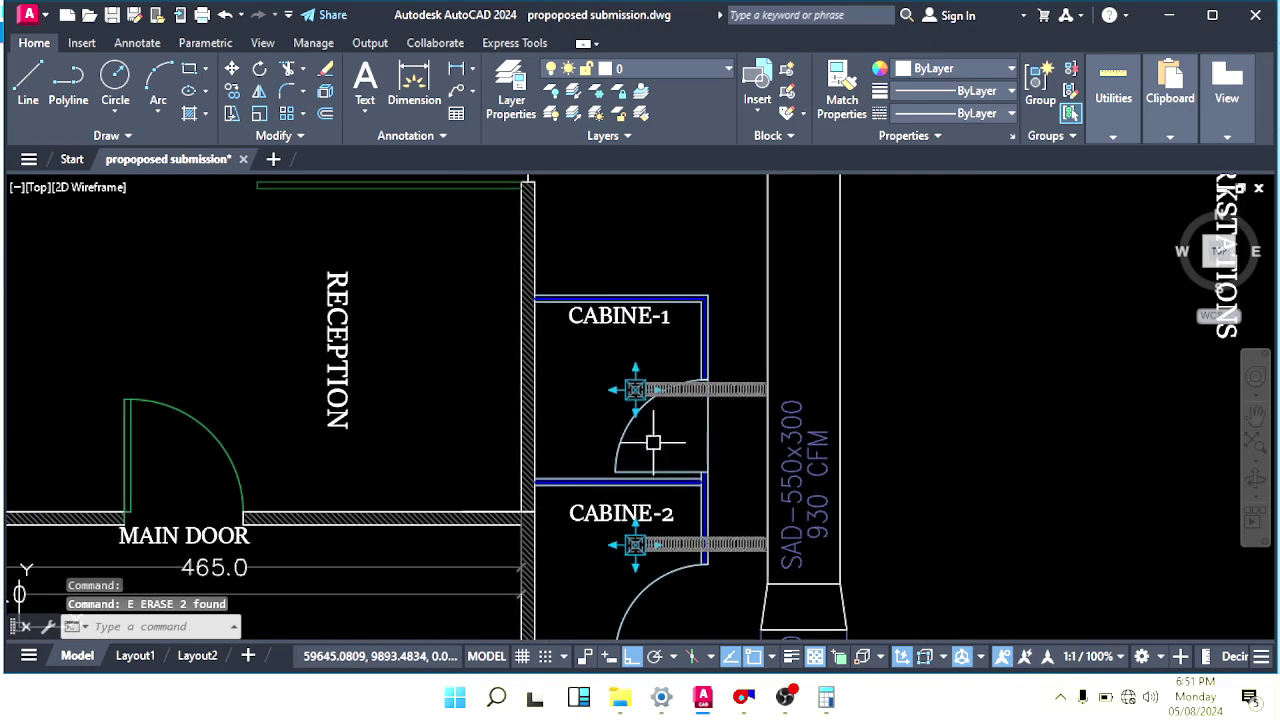
Examine the workstations area around the open end of the 550x300 main duct above the cabins.
mouse_move(689, 590)
middle_down()
mouse_move(689, 482)
mouse_move(639, 417)
mouse_move(572, 556)
middle_up()
scroll(660, 511, down, 2)
middle_drag(752, 478, 672, 423)
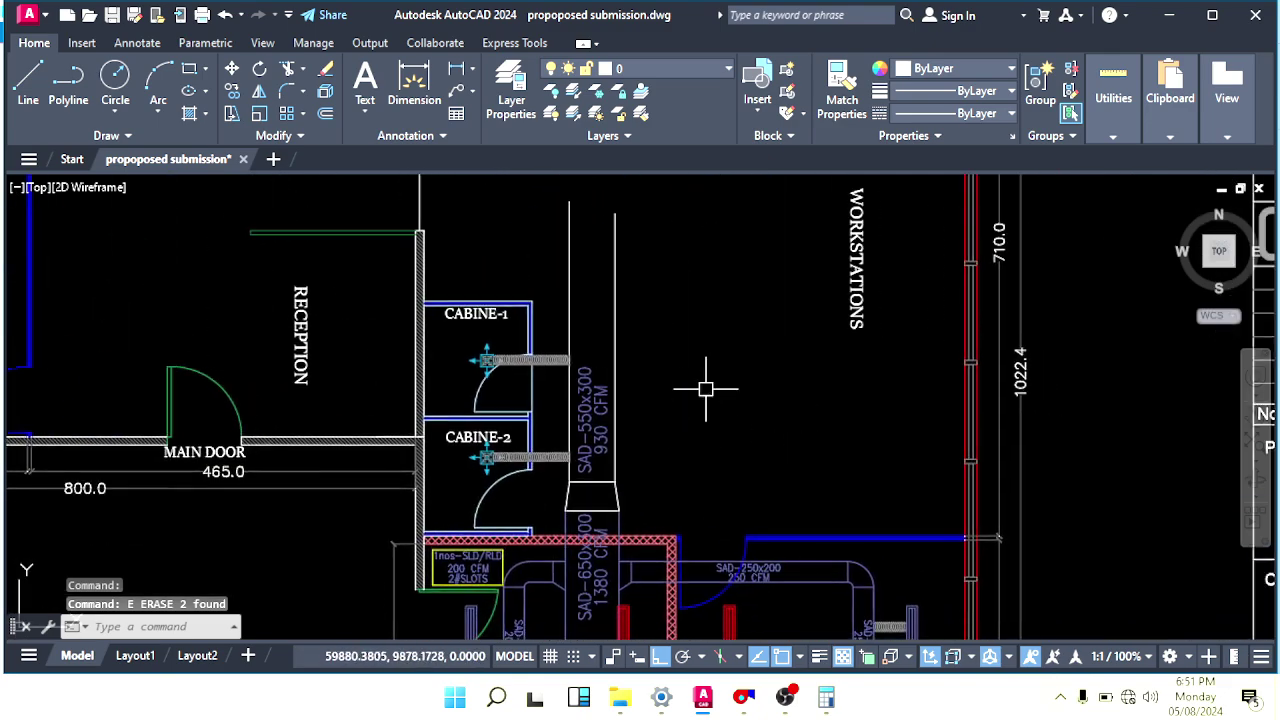
mouse_move(744, 306)
middle_down()
mouse_move(697, 388)
mouse_move(769, 475)
mouse_move(743, 411)
mouse_move(778, 465)
middle_up()
scroll(769, 471, down, 2)
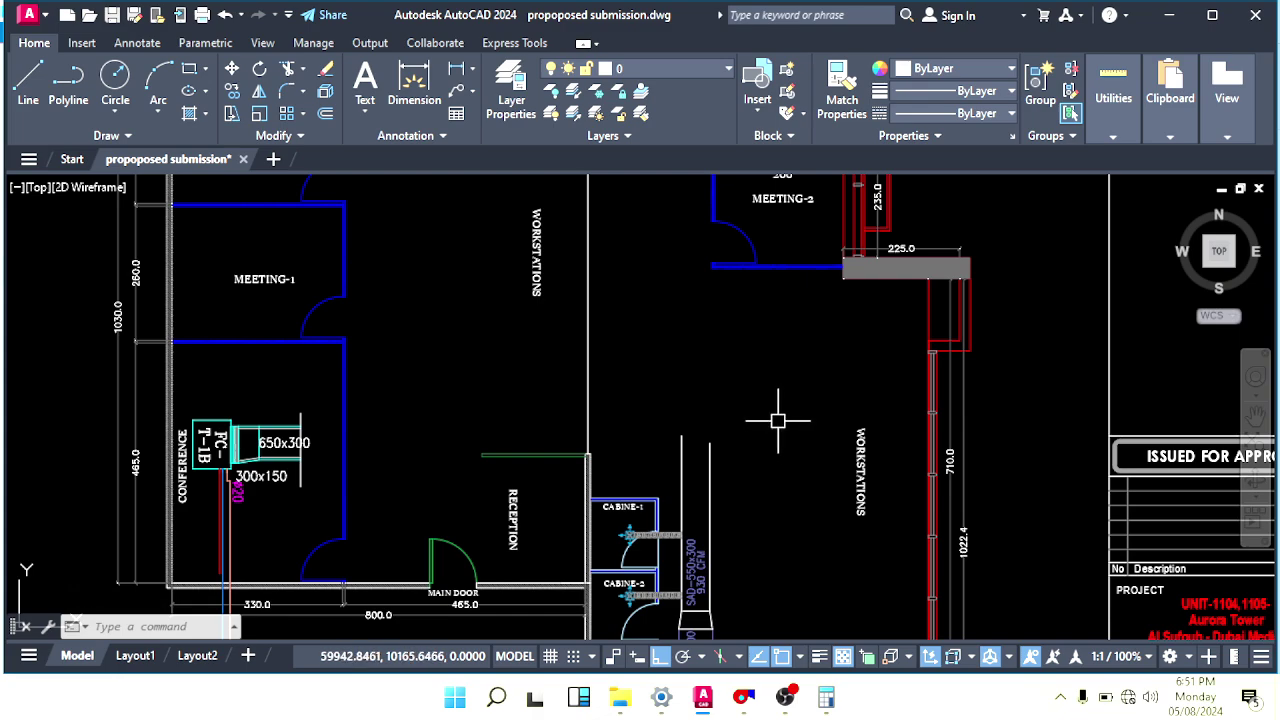
scroll(778, 420, down, 3)
scroll(739, 418, up, 2)
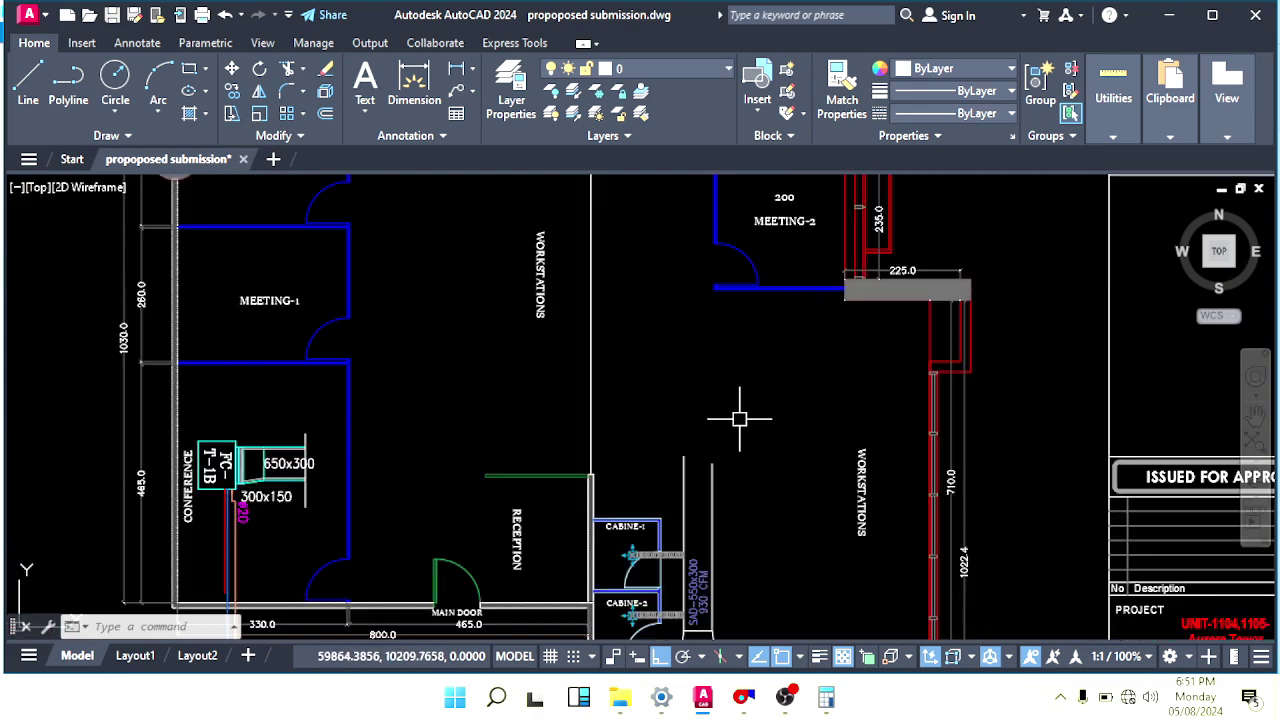
scroll(741, 423, down, 2)
scroll(726, 362, up, 2)
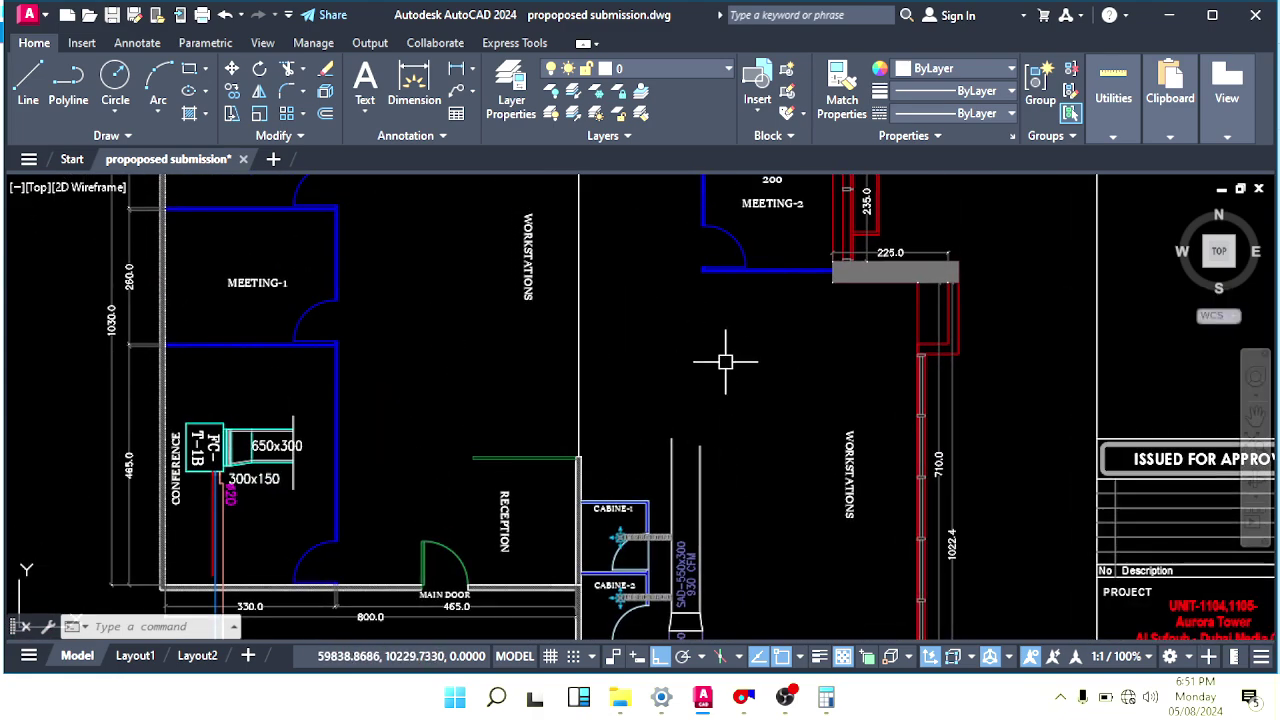
Examine the floor plan around the workstations and the vertical line dividing the open area between reception and Meeting-2.
scroll(738, 385, down, 2)
middle_drag(737, 377, 740, 406)
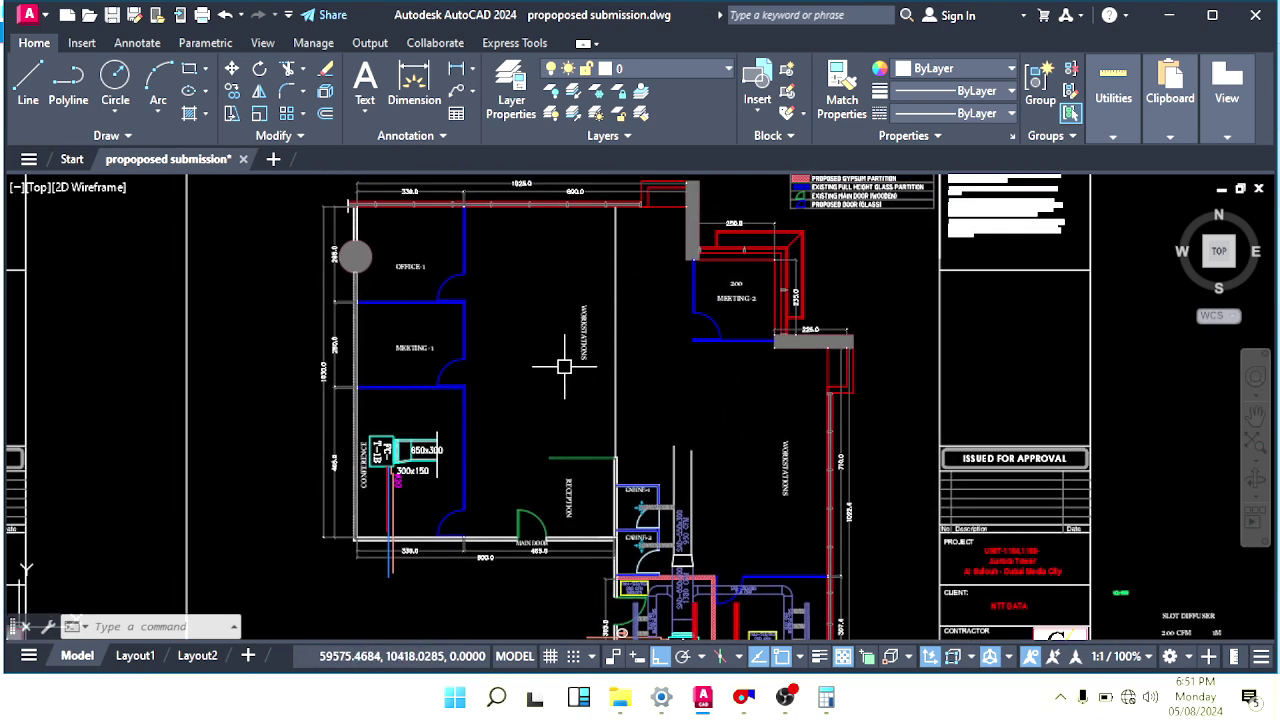
click(616, 360)
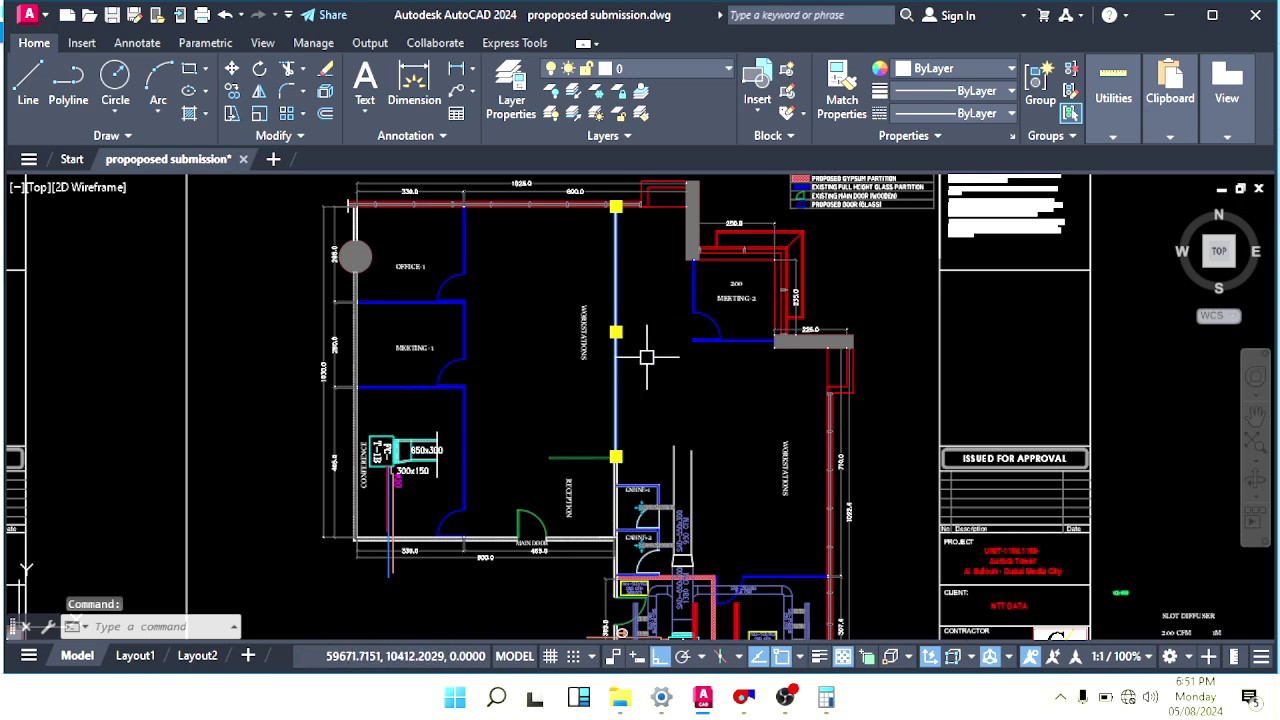
scroll(660, 380, down, 2)
scroll(700, 400, up, 2)
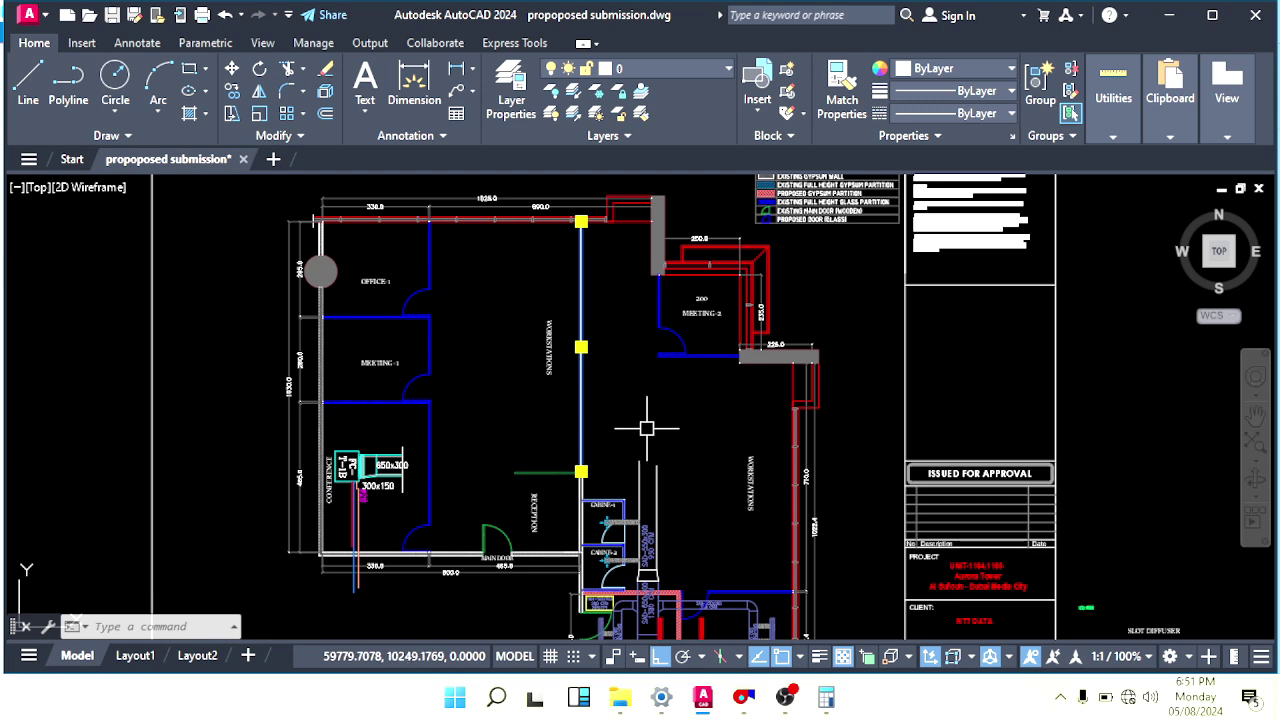
middle_drag(623, 364, 663, 410)
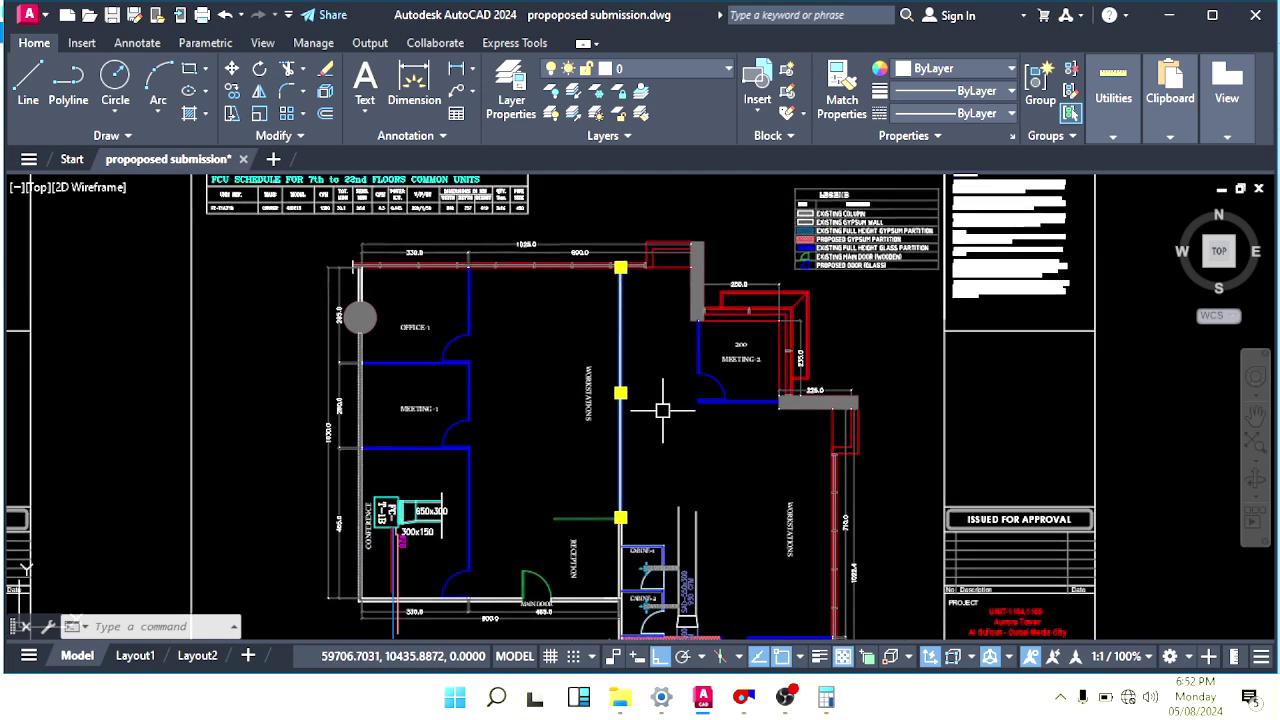
key(Escape)
key(Escape)
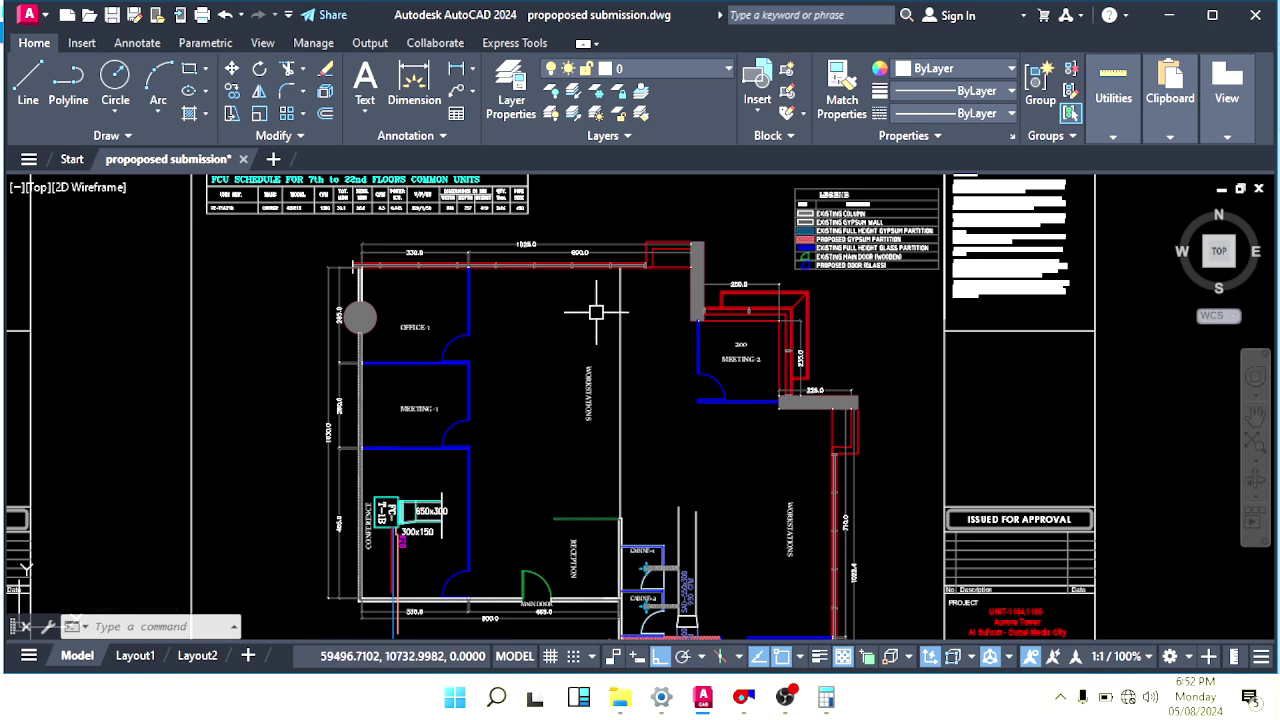
Examine the right-hand workstations area and the supply duct layout from FC-T-1A through Office-2, Office-3 and the cabins.
mouse_move(731, 506)
middle_down()
mouse_move(694, 409)
mouse_move(703, 395)
middle_up()
middle_drag(691, 450, 679, 465)
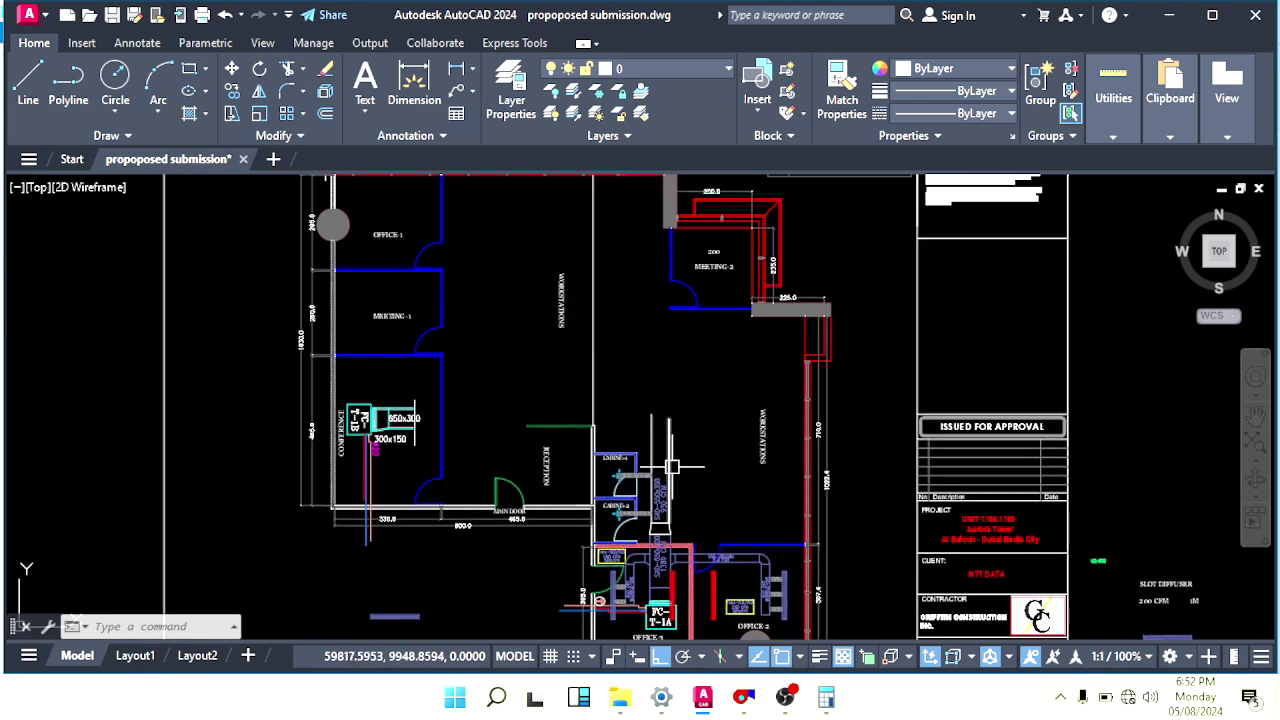
middle_drag(697, 420, 711, 487)
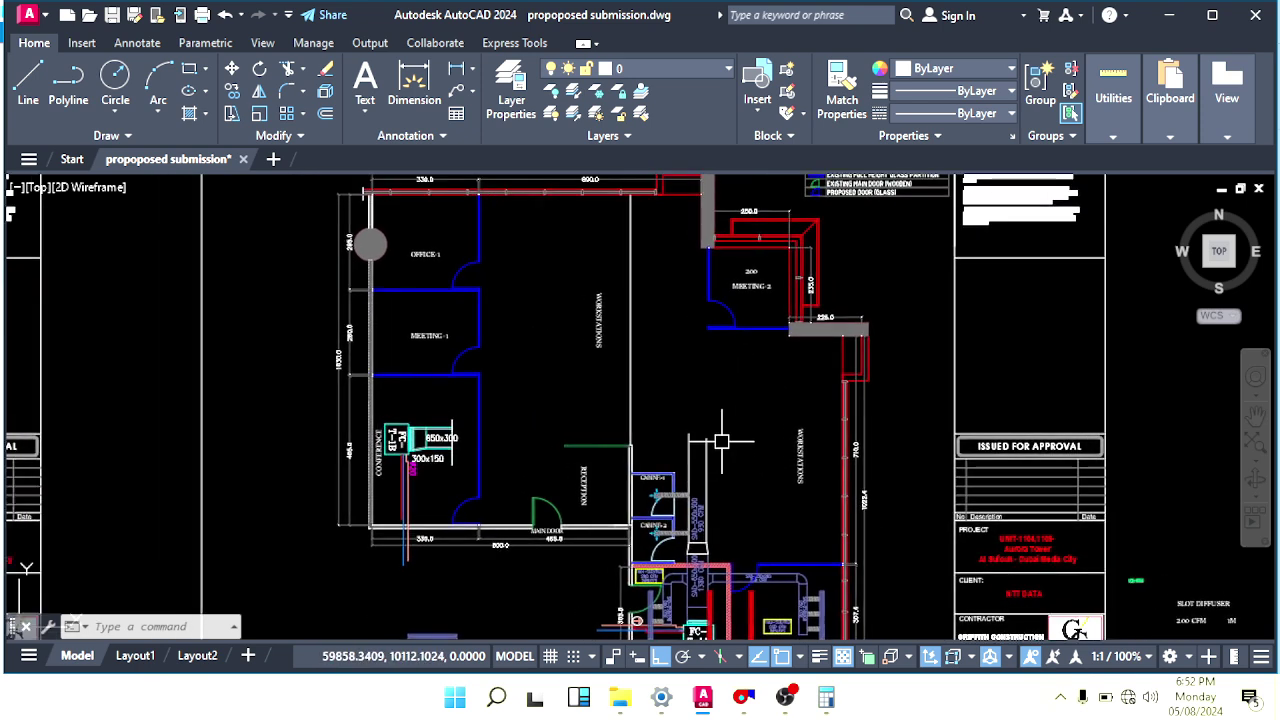
middle_drag(722, 441, 720, 380)
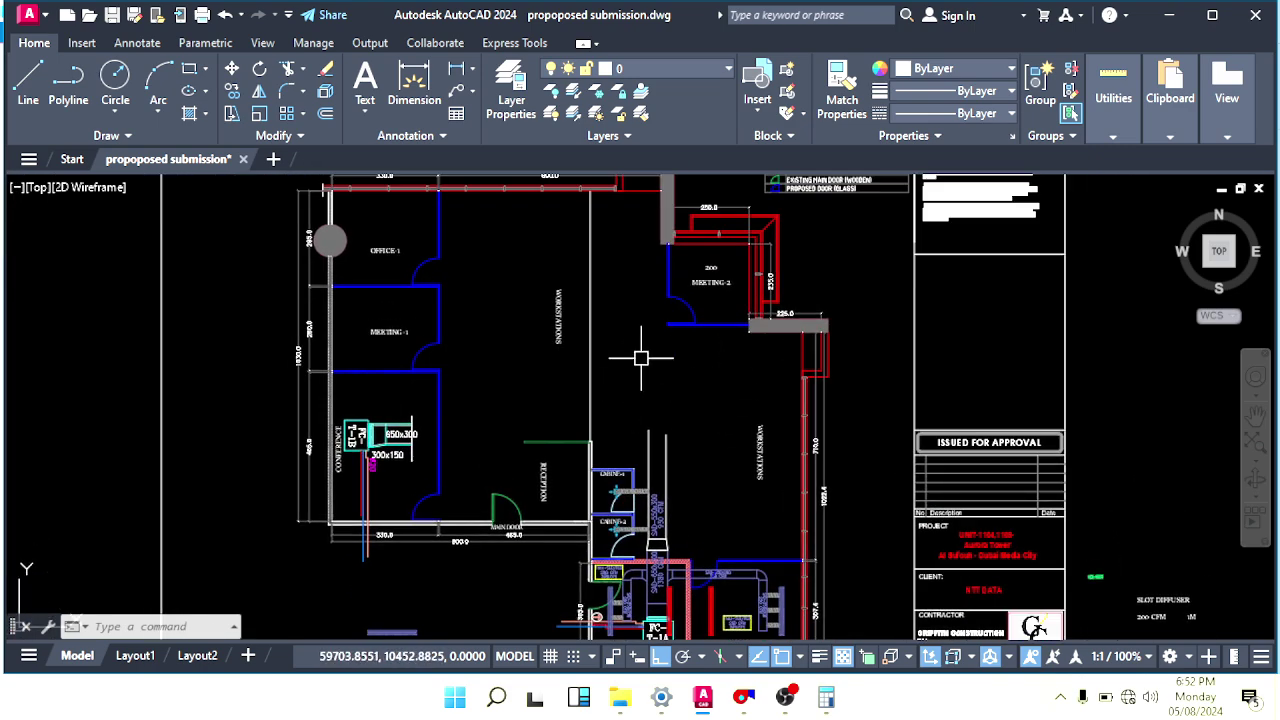
mouse_move(641, 357)
middle_down()
mouse_move(663, 403)
mouse_move(633, 364)
middle_up()
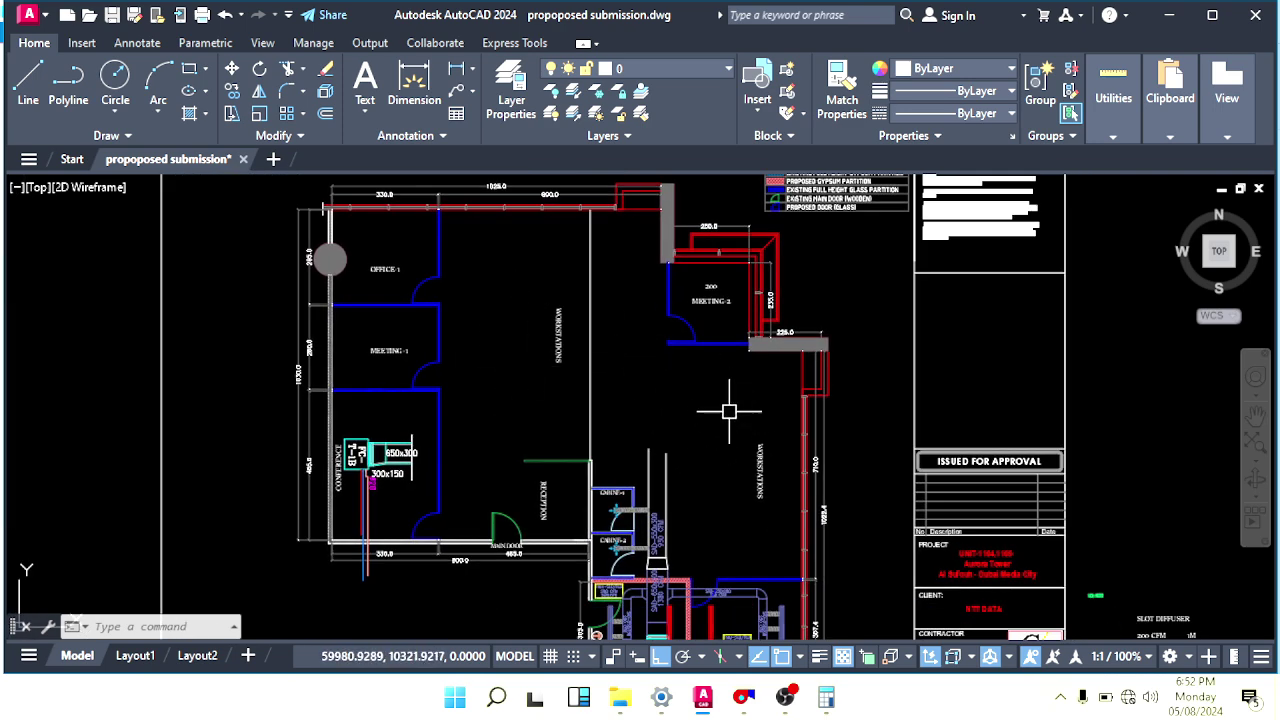
middle_drag(669, 393, 659, 342)
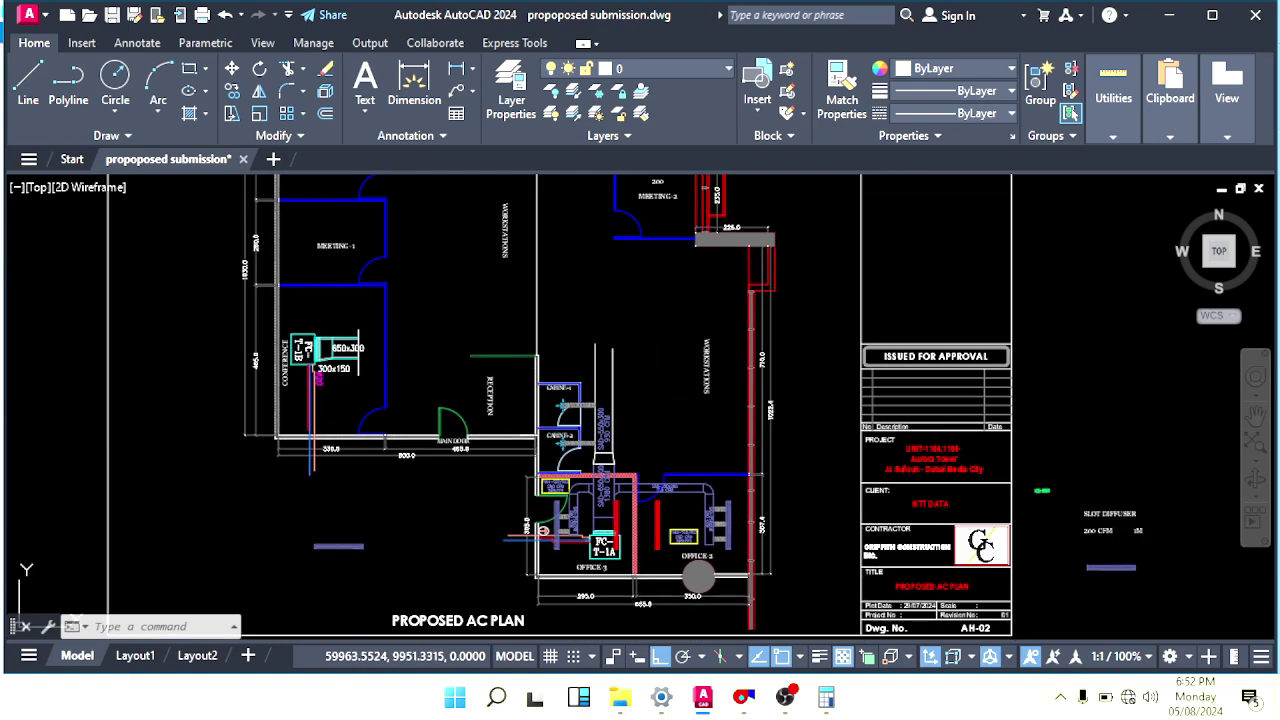
key(Escape)
scroll(640, 411, up, 4)
mouse_move(709, 400)
middle_down()
mouse_move(626, 314)
mouse_move(654, 403)
mouse_move(691, 366)
mouse_move(625, 324)
middle_up()
scroll(630, 318, down, 2)
scroll(625, 324, down, 2)
scroll(1085, 548, up, 2)
scroll(768, 458, down, 2)
middle_drag(579, 423, 734, 494)
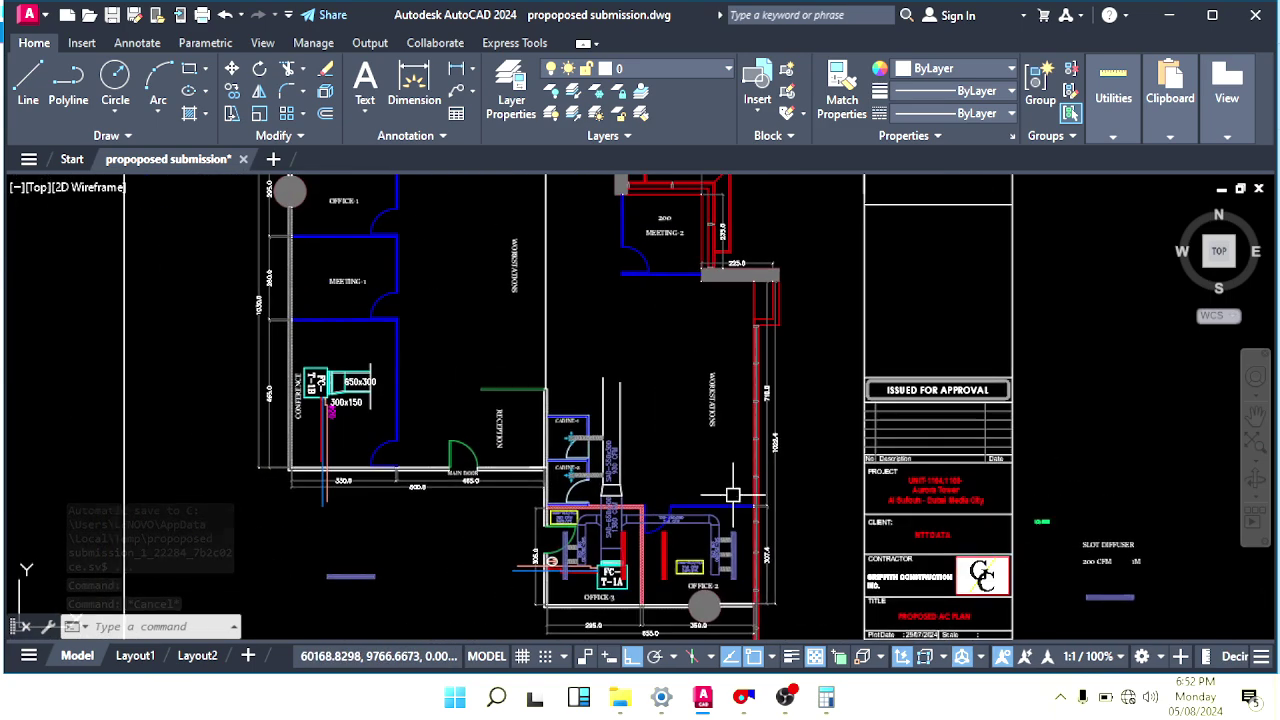
scroll(657, 397, up, 2)
scroll(631, 313, down, 2)
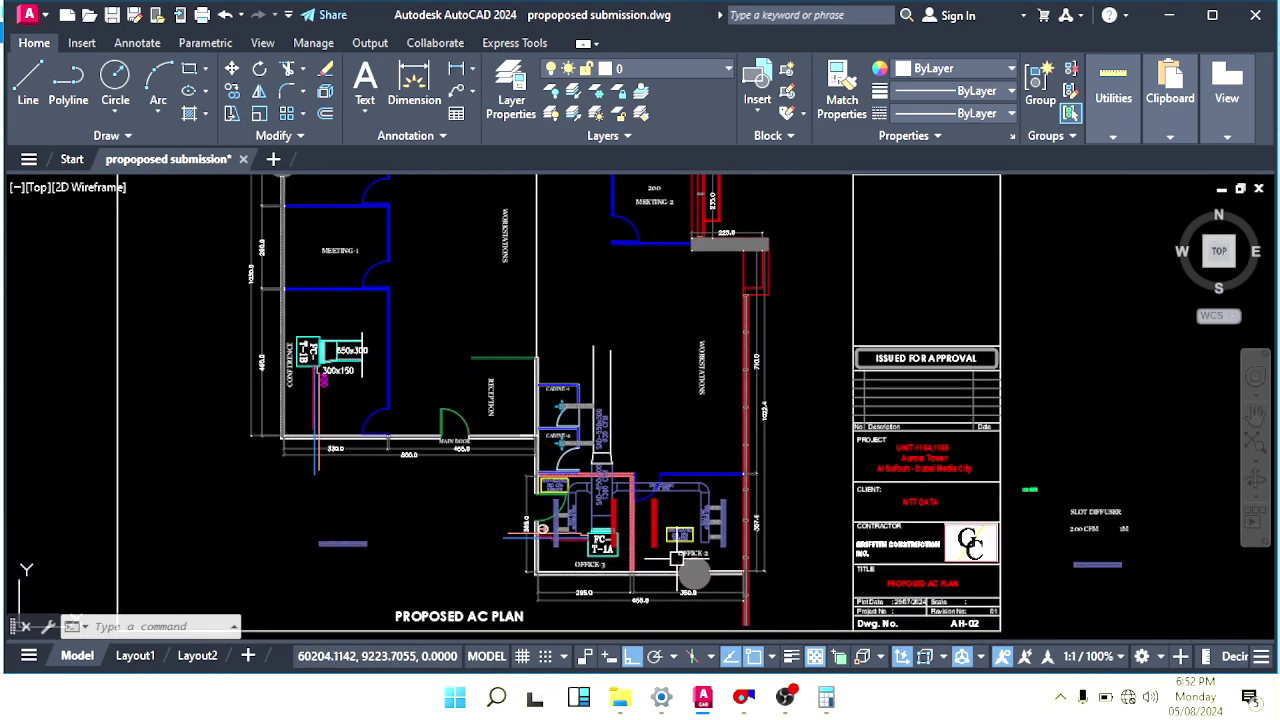
middle_drag(660, 342, 684, 400)
Switch to Calculator, work out the remaining supply airflow starting with 1380 minus 450, and return to the AutoCAD drawing.
click(829, 704)
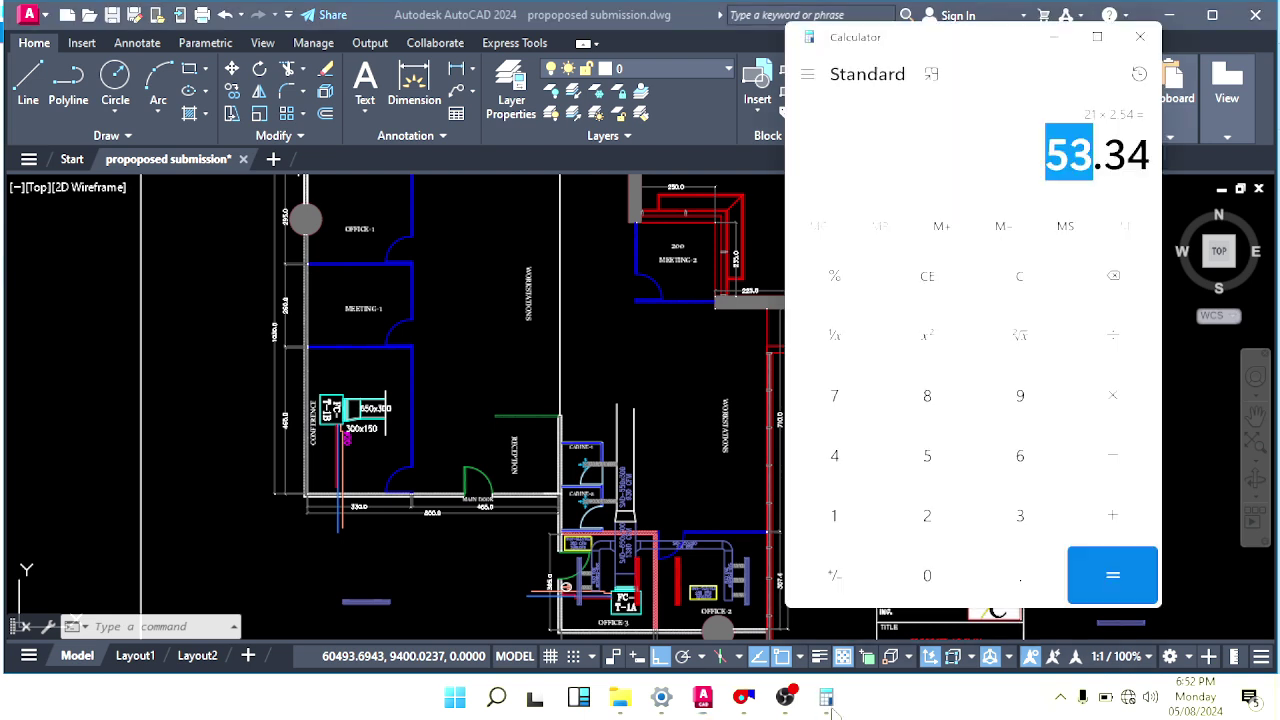
click(843, 522)
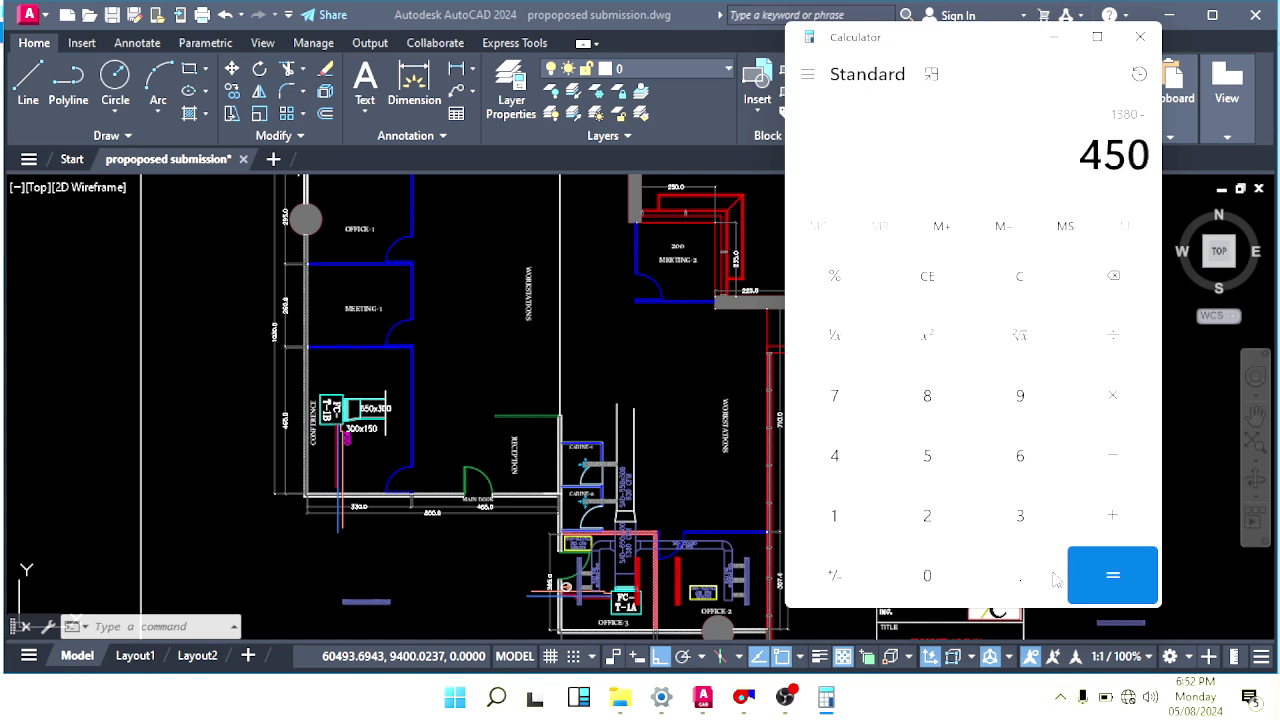
click(1100, 574)
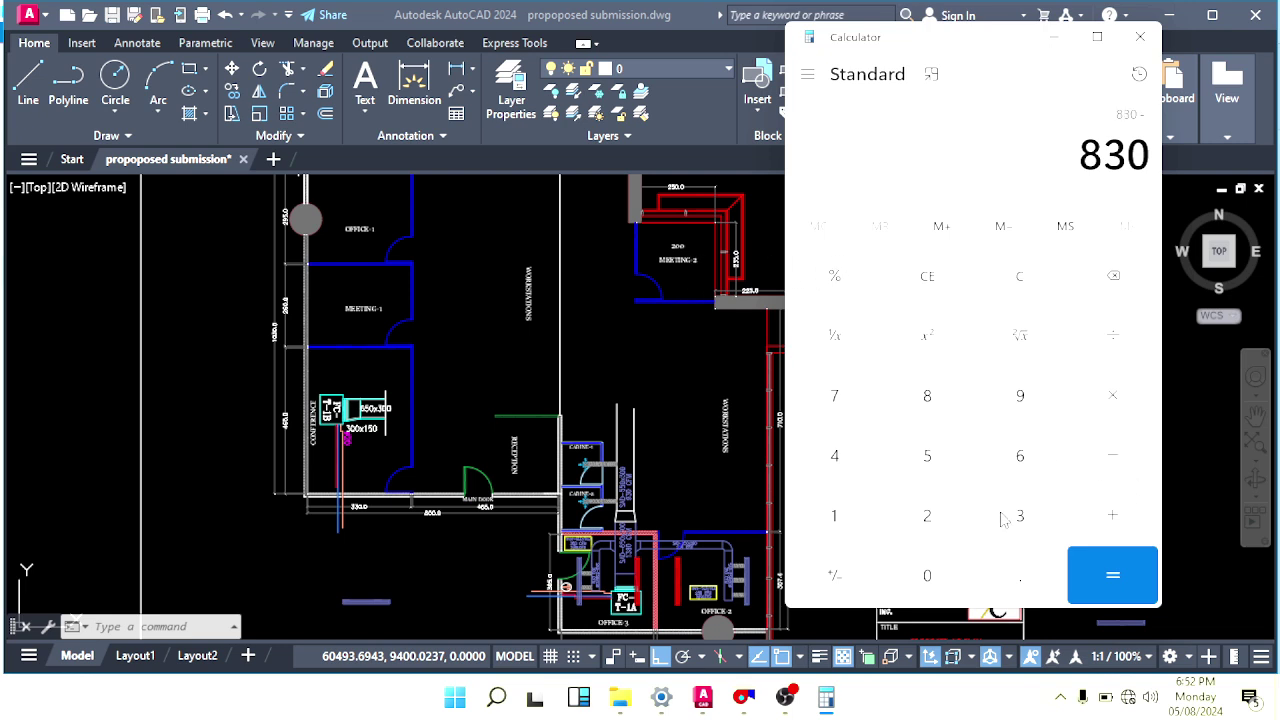
key(Return)
drag(1081, 160, 1175, 172)
click(716, 420)
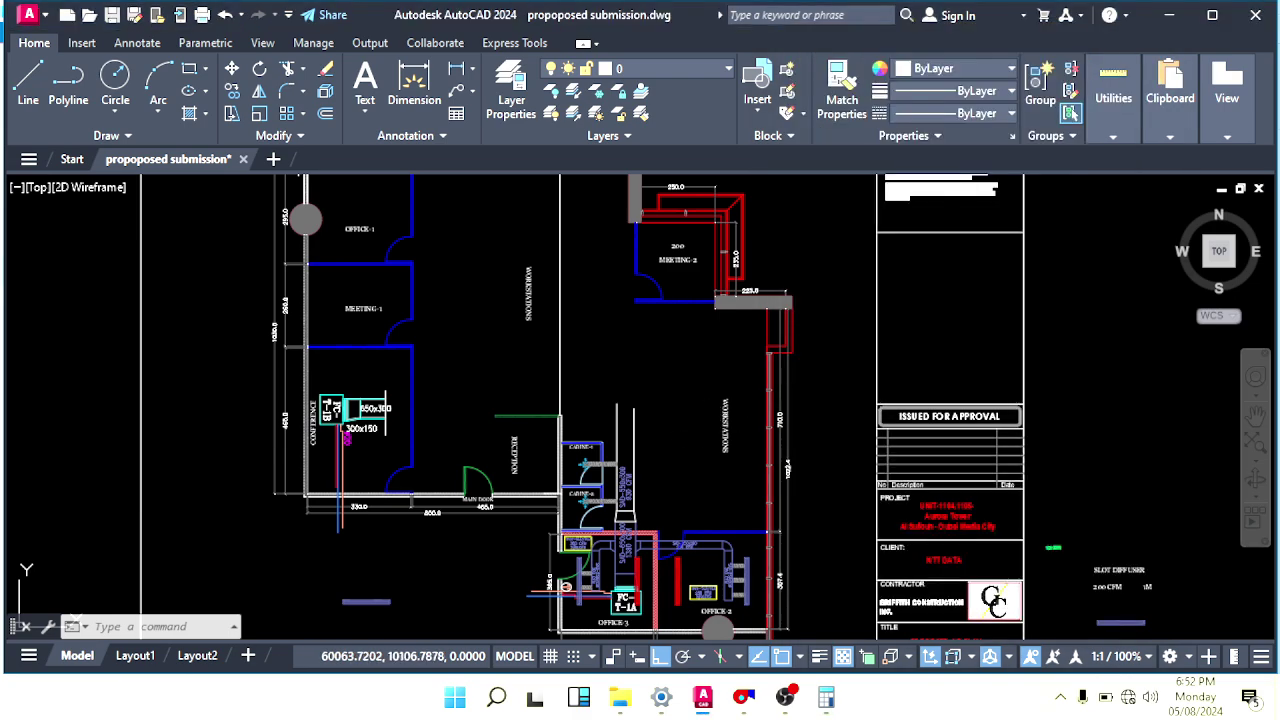
Copy the blue slot diffuser beside Office-2's window wall into the workstations area above, placing it freely with Ortho off.
key(Escape)
key(Escape)
key(Escape)
scroll(651, 404, up, 4)
scroll(704, 476, down, 4)
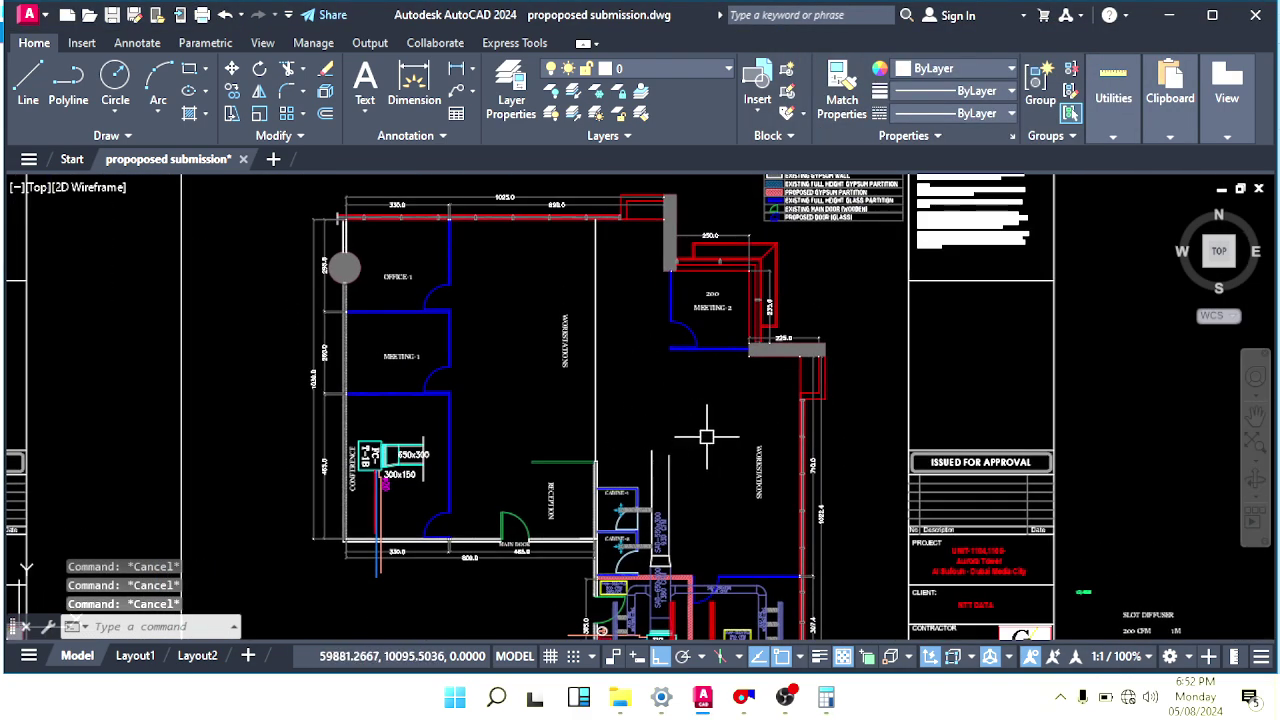
mouse_move(706, 436)
middle_down()
mouse_move(680, 363)
mouse_move(686, 400)
mouse_move(670, 378)
mouse_move(651, 380)
mouse_move(649, 363)
middle_up()
scroll(651, 460, up, 6)
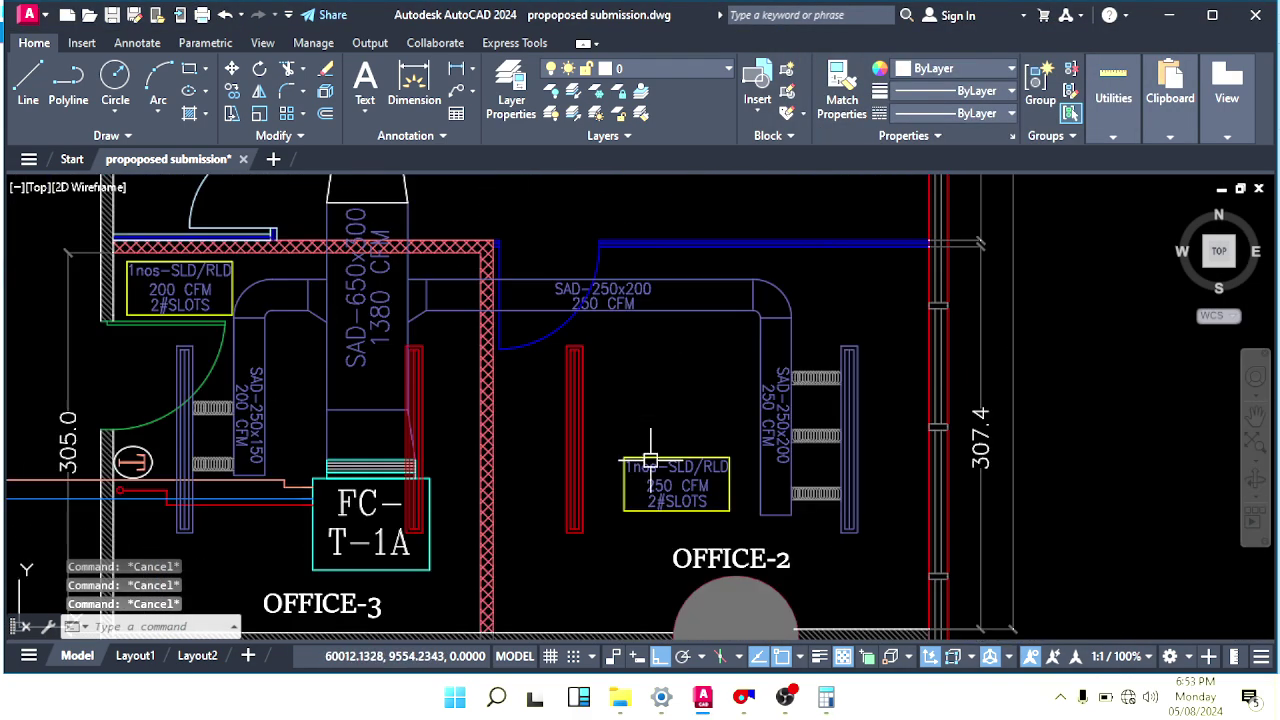
click(868, 343)
click(839, 359)
middle_drag(858, 352, 797, 377)
text(Co)
key(Return)
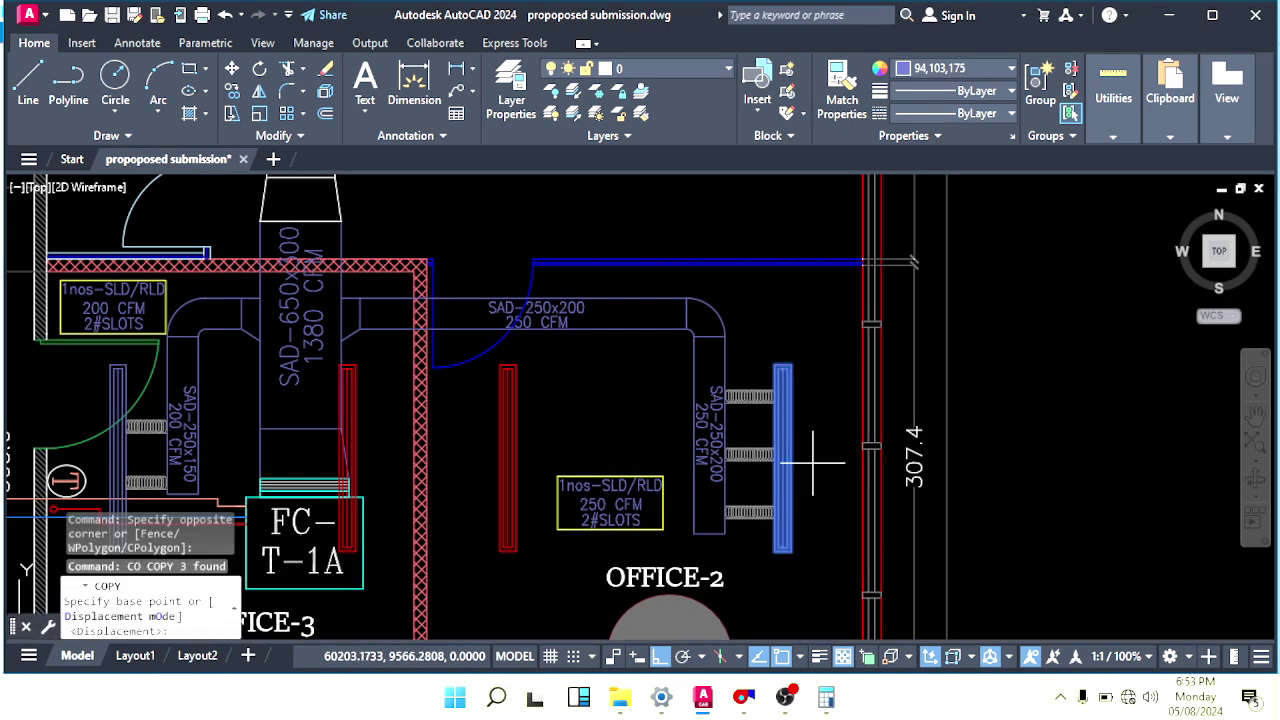
click(783, 457)
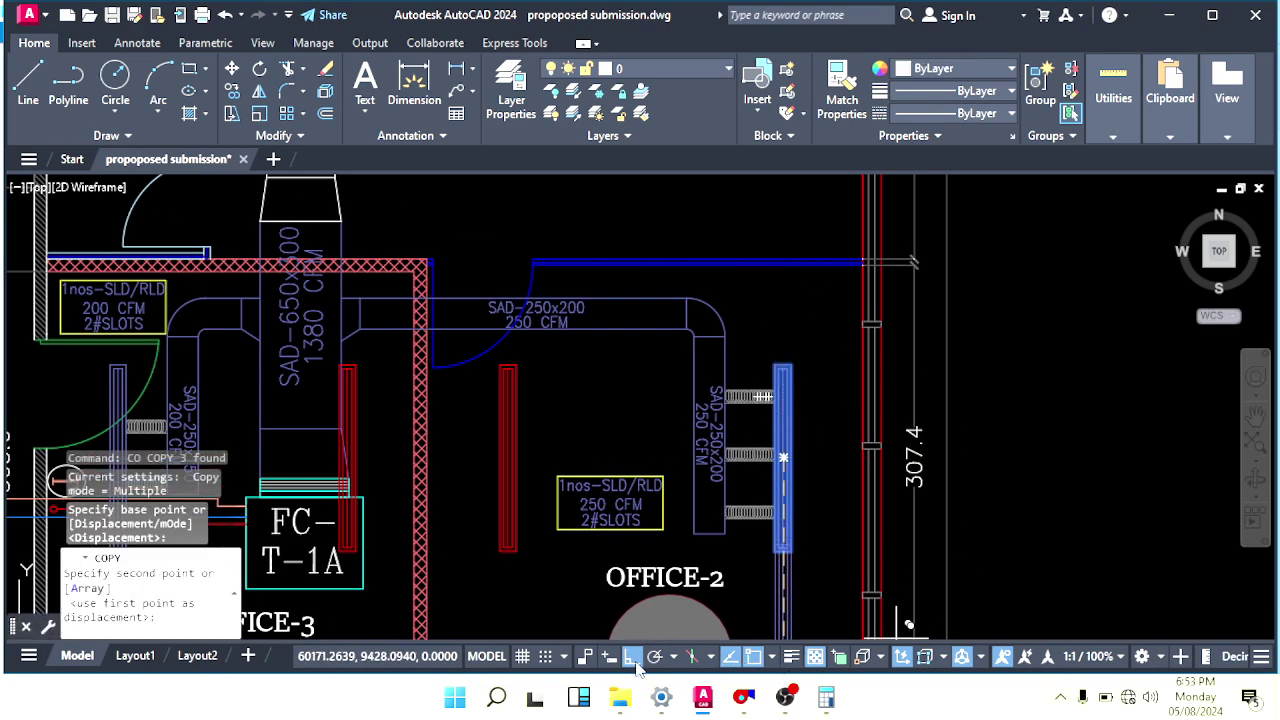
click(636, 662)
scroll(695, 340, down, 3)
middle_drag(698, 245, 790, 440)
scroll(745, 280, down, 2)
middle_drag(745, 280, 813, 519)
scroll(800, 435, up, 5)
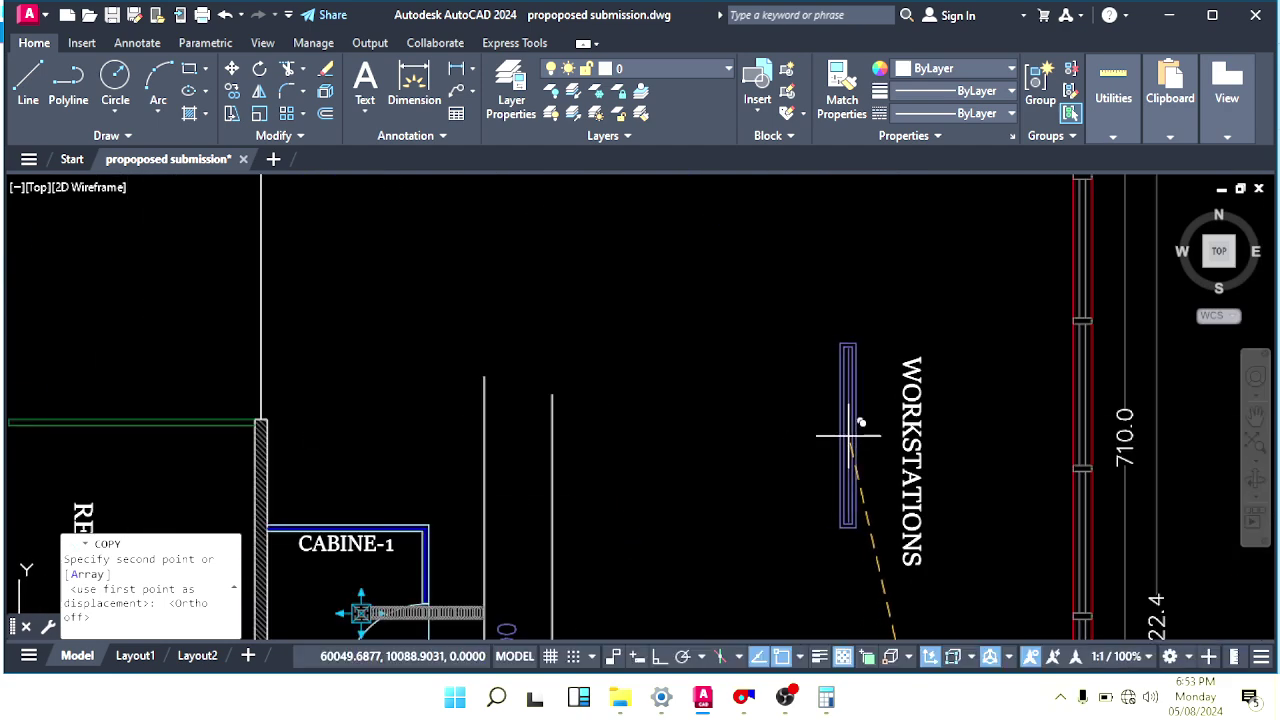
scroll(856, 433, down, 2)
scroll(851, 422, up, 2)
middle_drag(954, 433, 772, 512)
click(806, 414)
key(Escape)
Move the WORKSTATIONS label away from the copied diffuser, toward the supply duct.
scroll(807, 449, down, 2)
click(751, 396)
text(m)
key(Return)
click(760, 548)
click(692, 539)
key(Escape)
scroll(775, 500, down, 2)
middle_drag(780, 403, 755, 364)
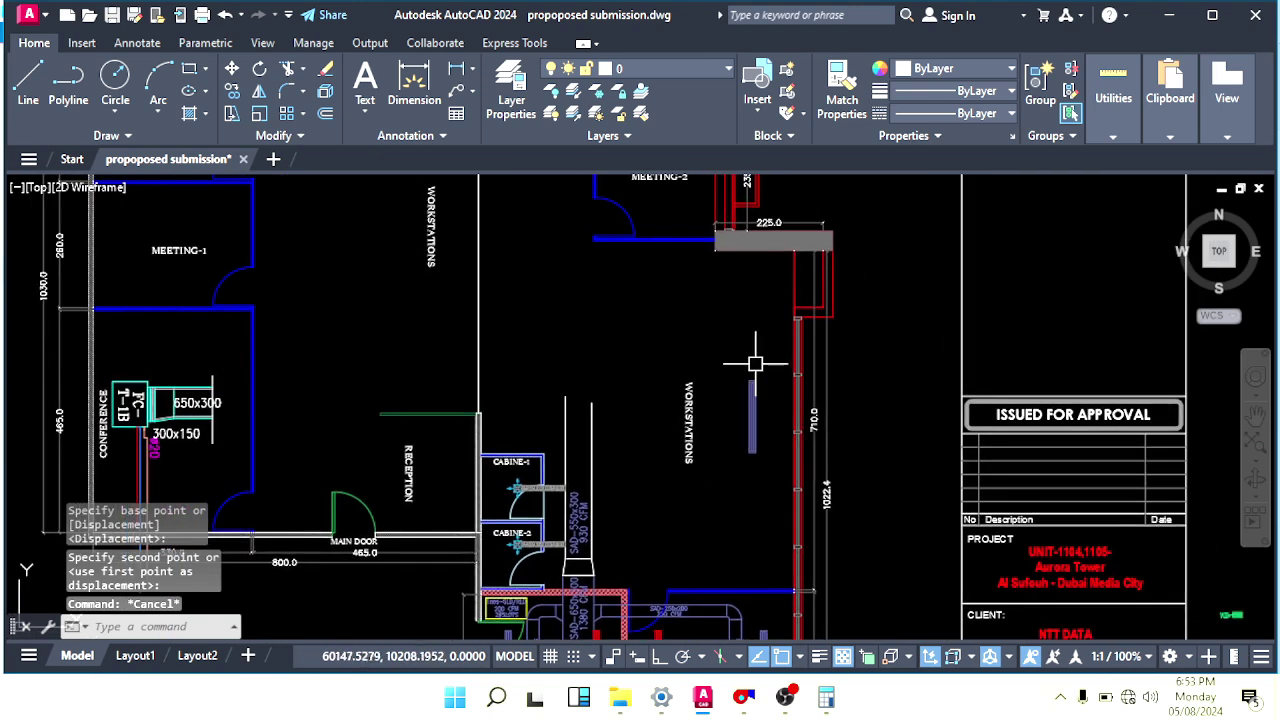
middle_drag(740, 315, 734, 349)
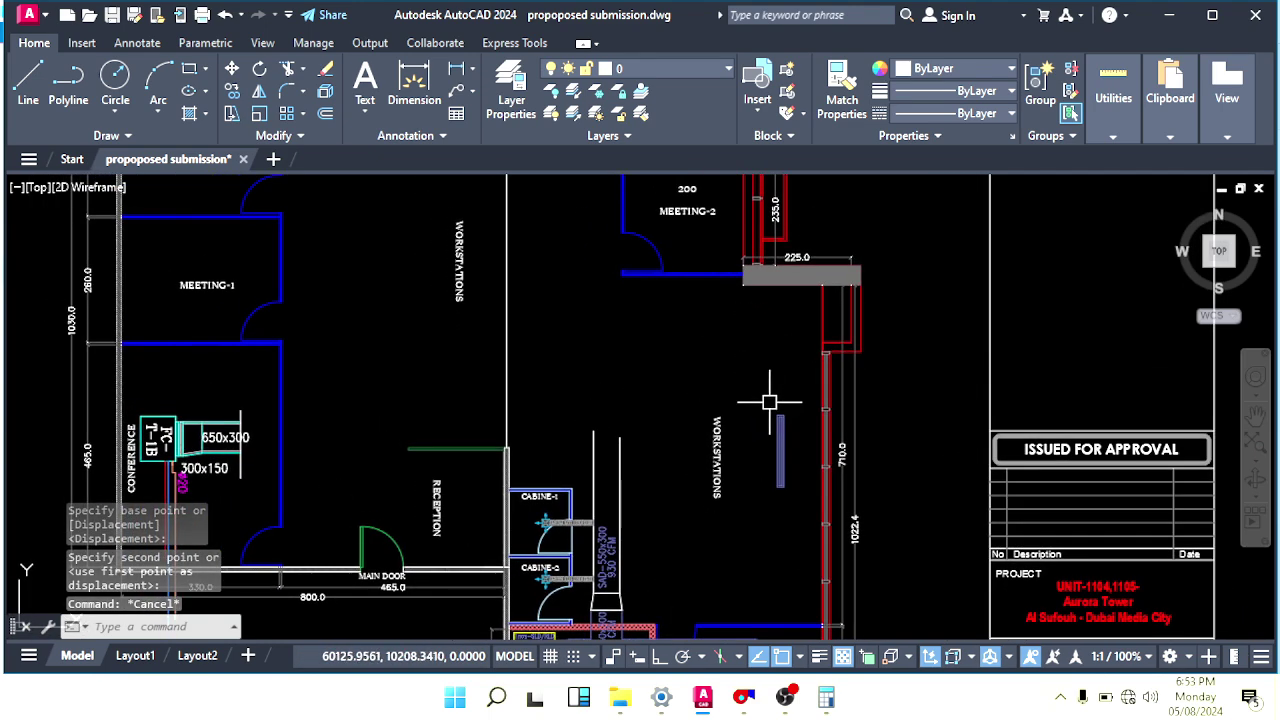
middle_drag(756, 417, 734, 377)
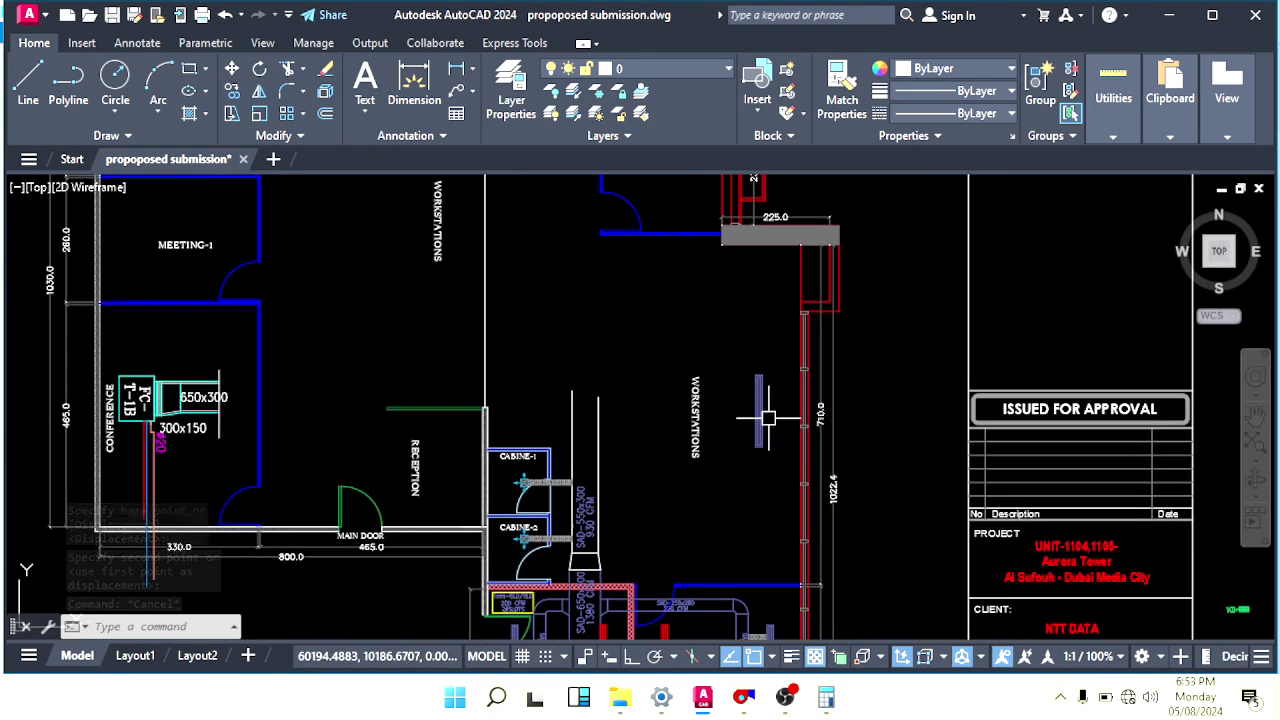
scroll(773, 354, up, 2)
click(773, 355)
click(697, 417)
key(Escape)
middle_drag(747, 317, 737, 366)
key(Escape)
key(Escape)
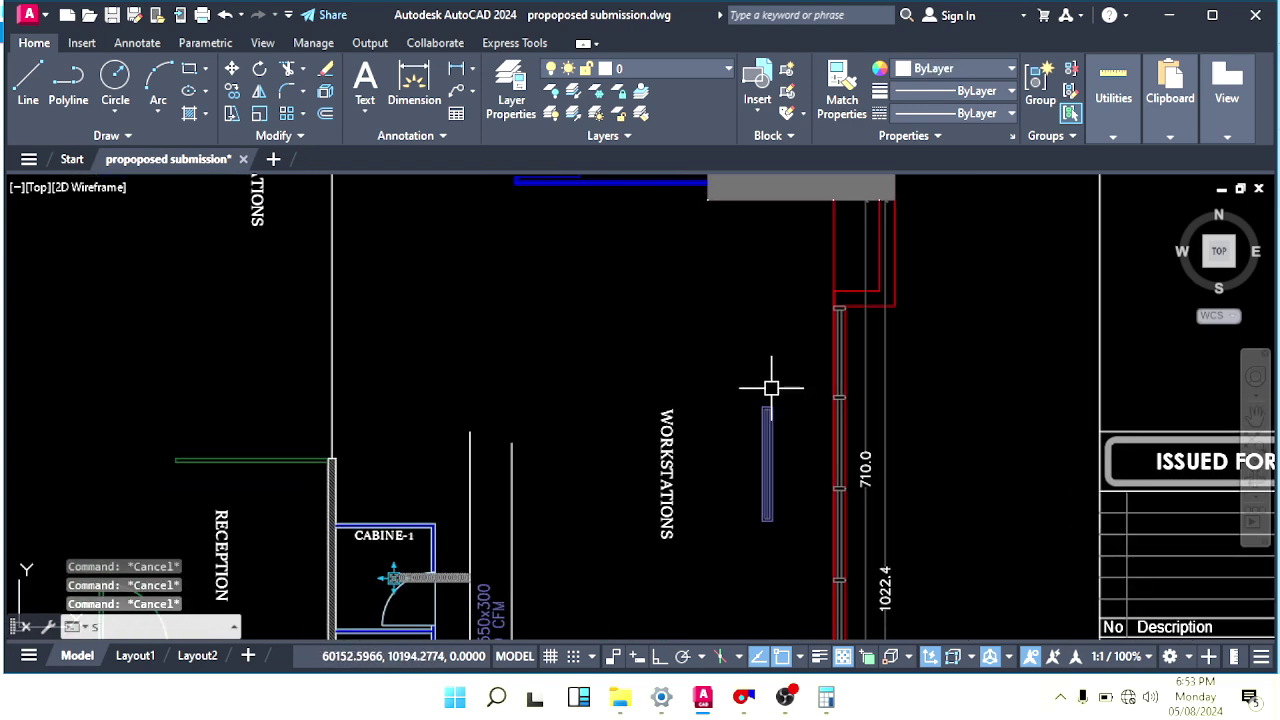
Stretch the upper end of the copied workstations diffuser straight upward by 100 with Ortho on.
text(stretch)
key(Return)
scroll(787, 388, up, 2)
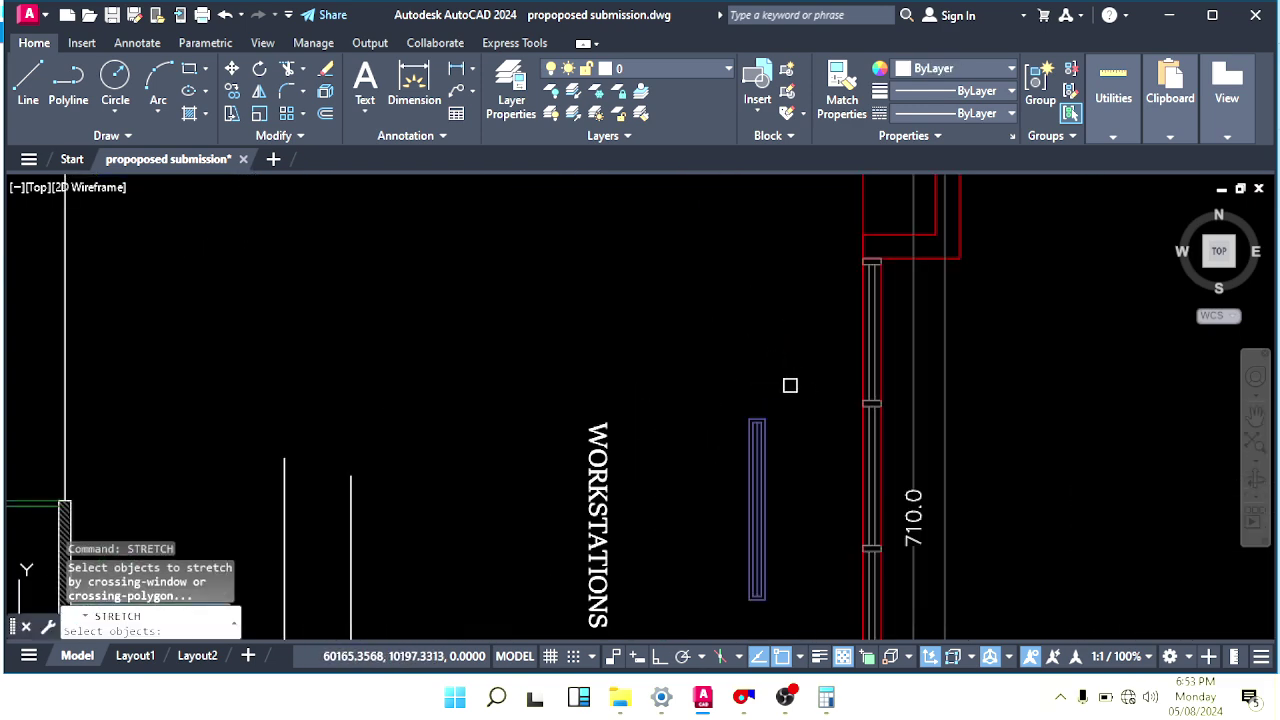
click(791, 391)
click(704, 442)
key(Return)
click(810, 437)
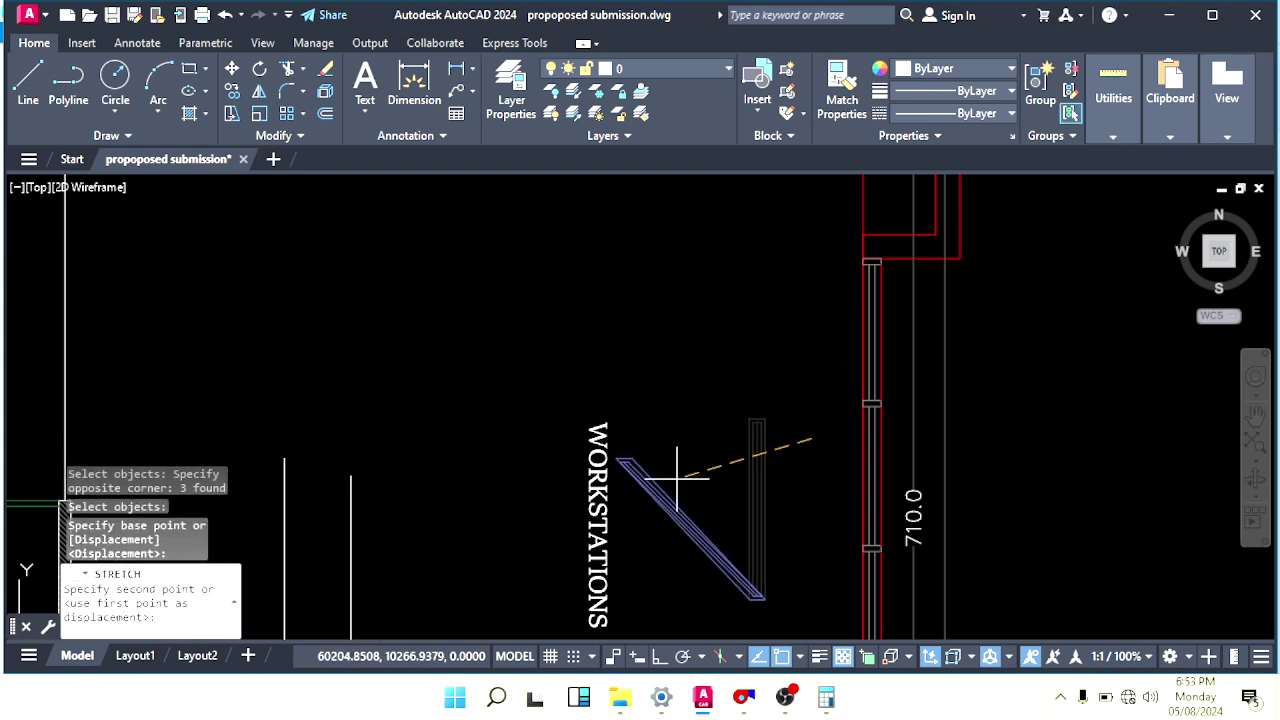
key(F8)
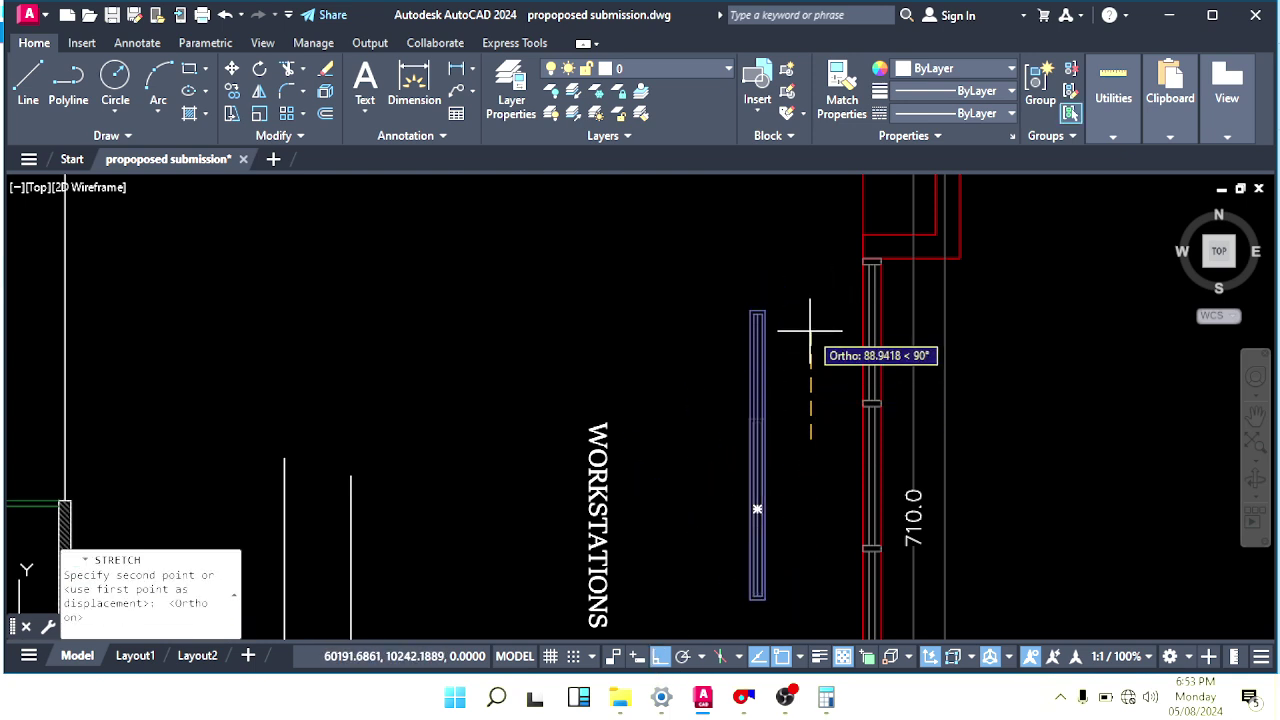
scroll(810, 330, down, 5)
scroll(810, 333, up, 4)
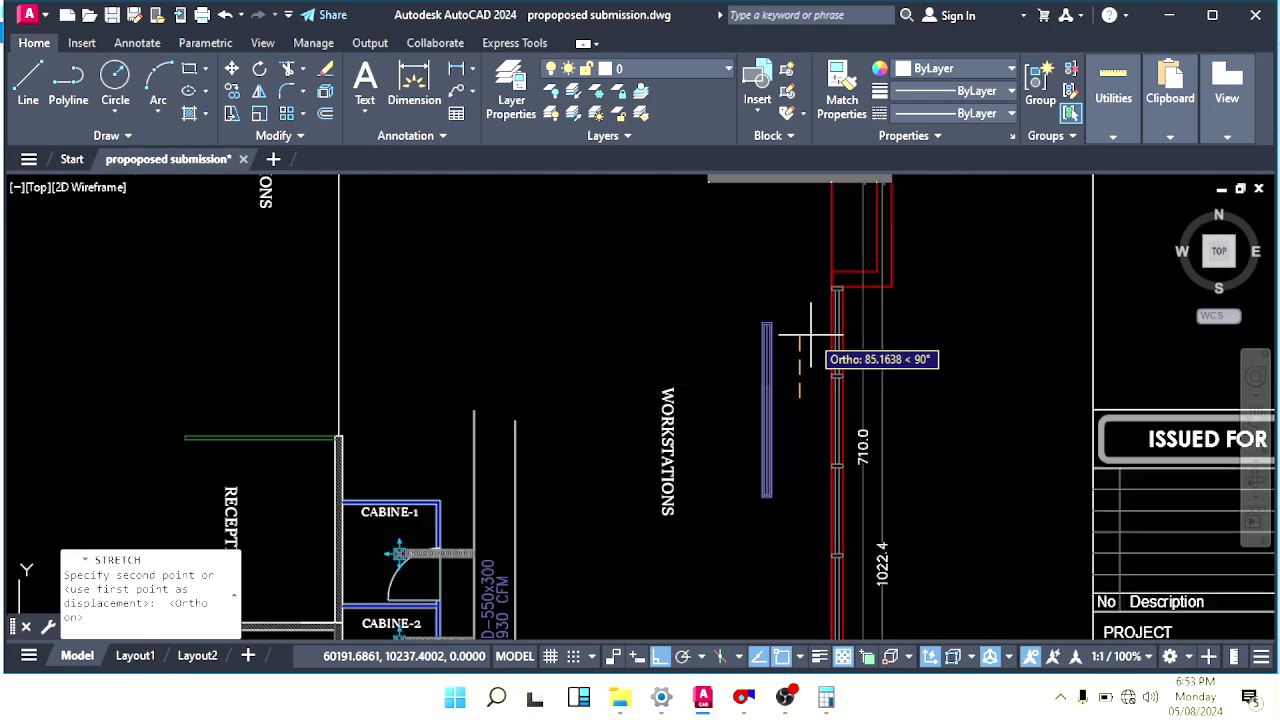
scroll(810, 335, down, 5)
scroll(805, 345, up, 4)
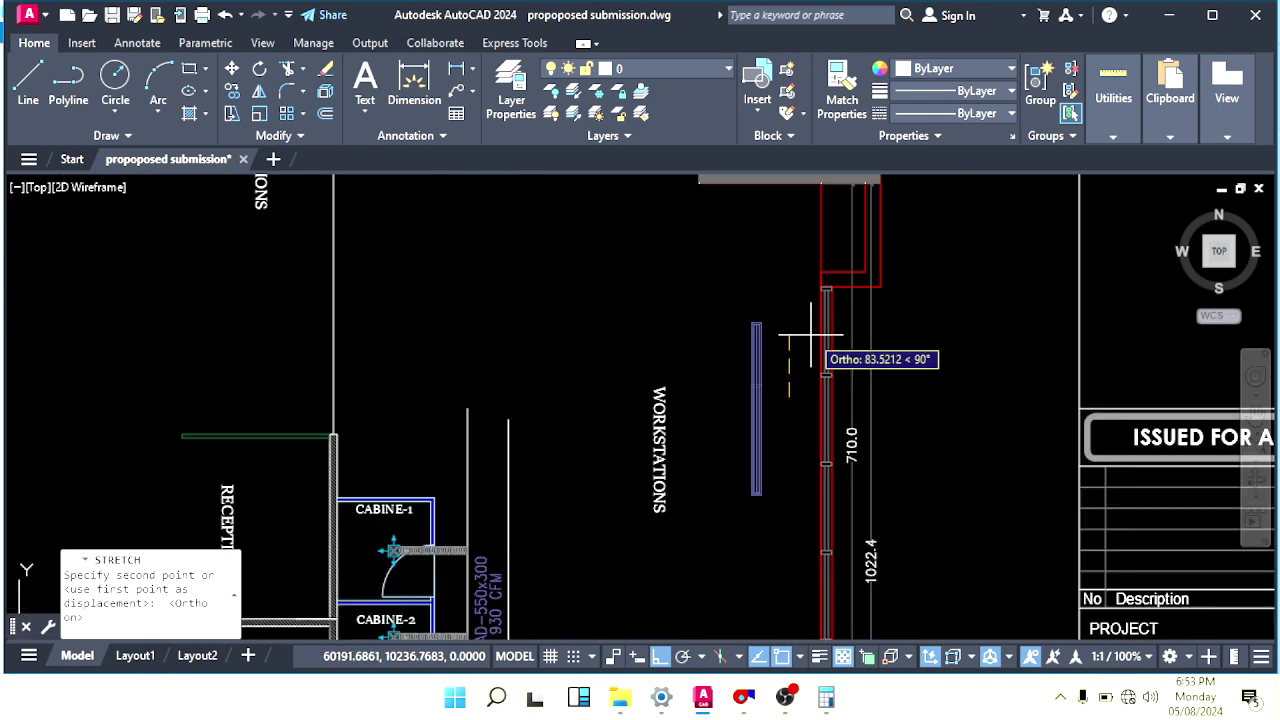
scroll(804, 355, down, 1)
scroll(802, 355, up, 2)
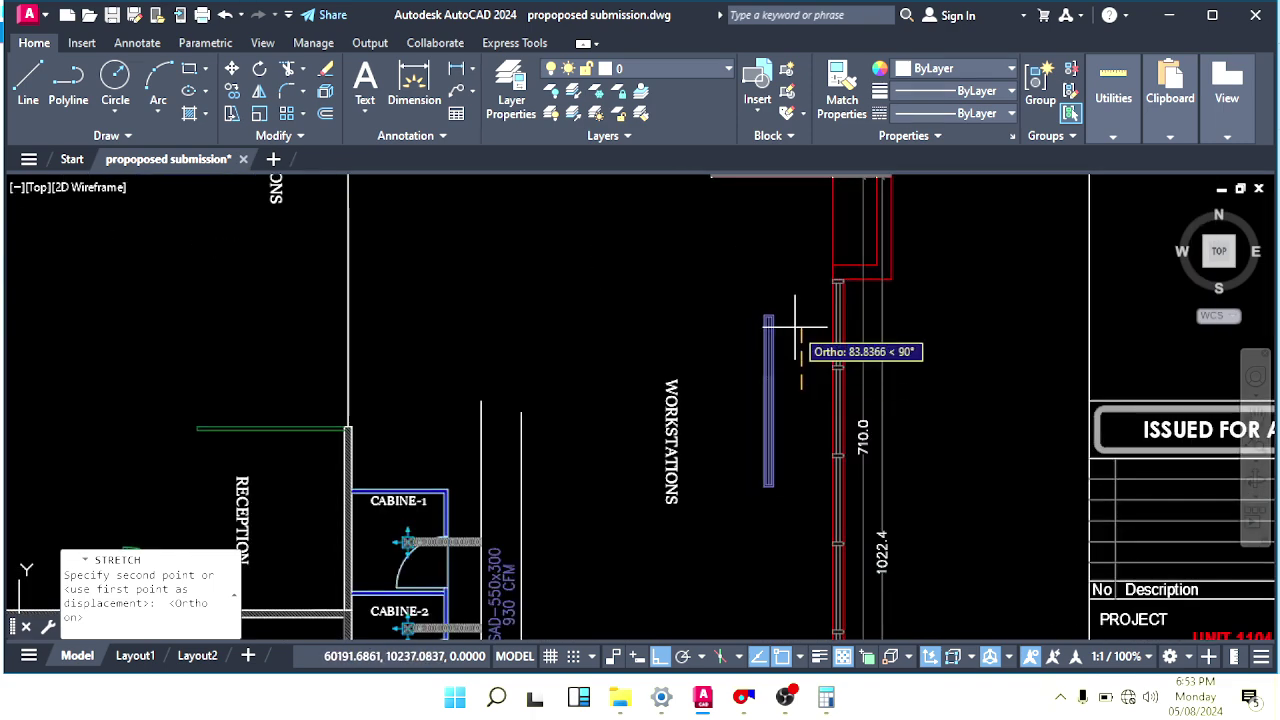
scroll(795, 327, down, 5)
scroll(795, 327, up, 5)
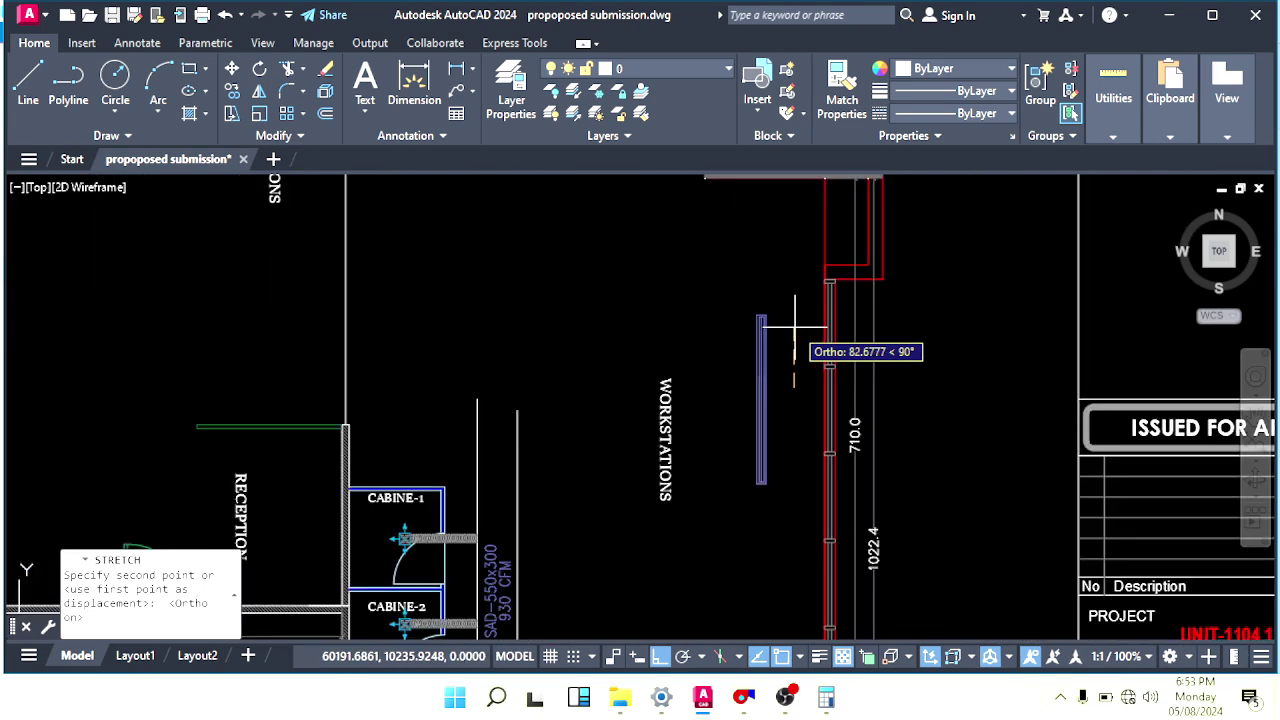
scroll(795, 327, down, 4)
scroll(797, 333, up, 6)
scroll(790, 400, down, 6)
scroll(797, 420, up, 4)
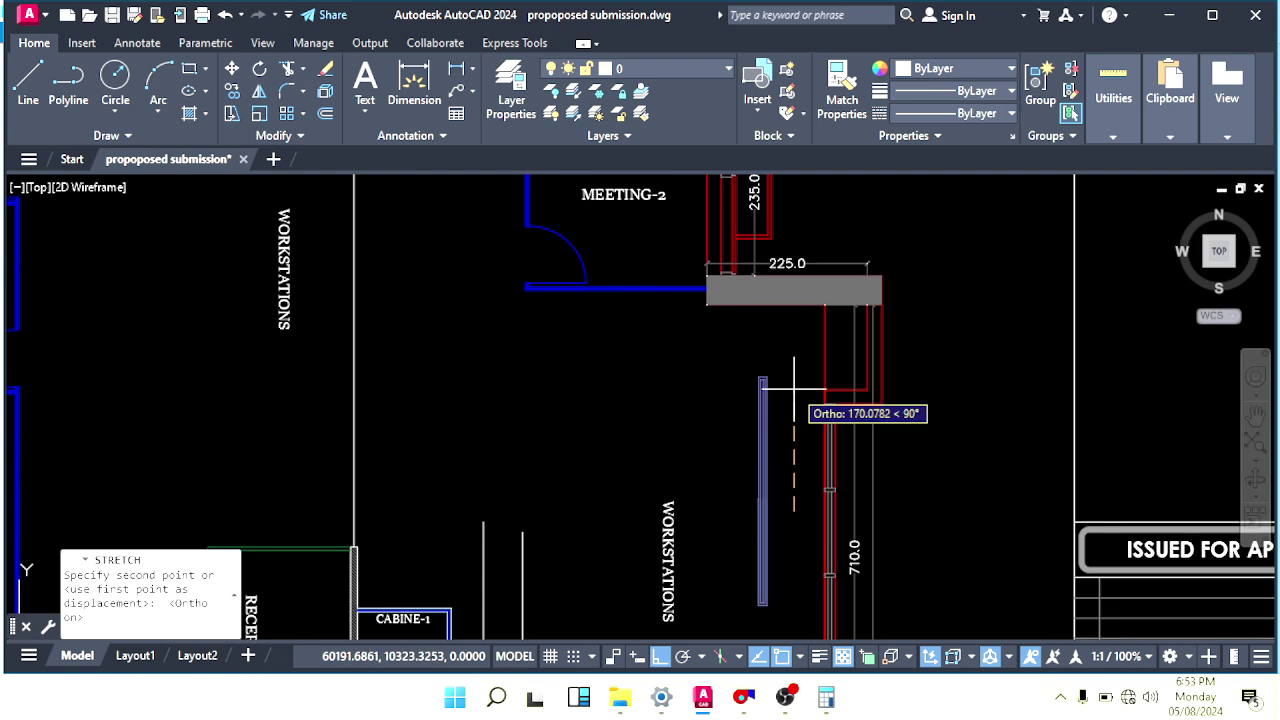
text(00)
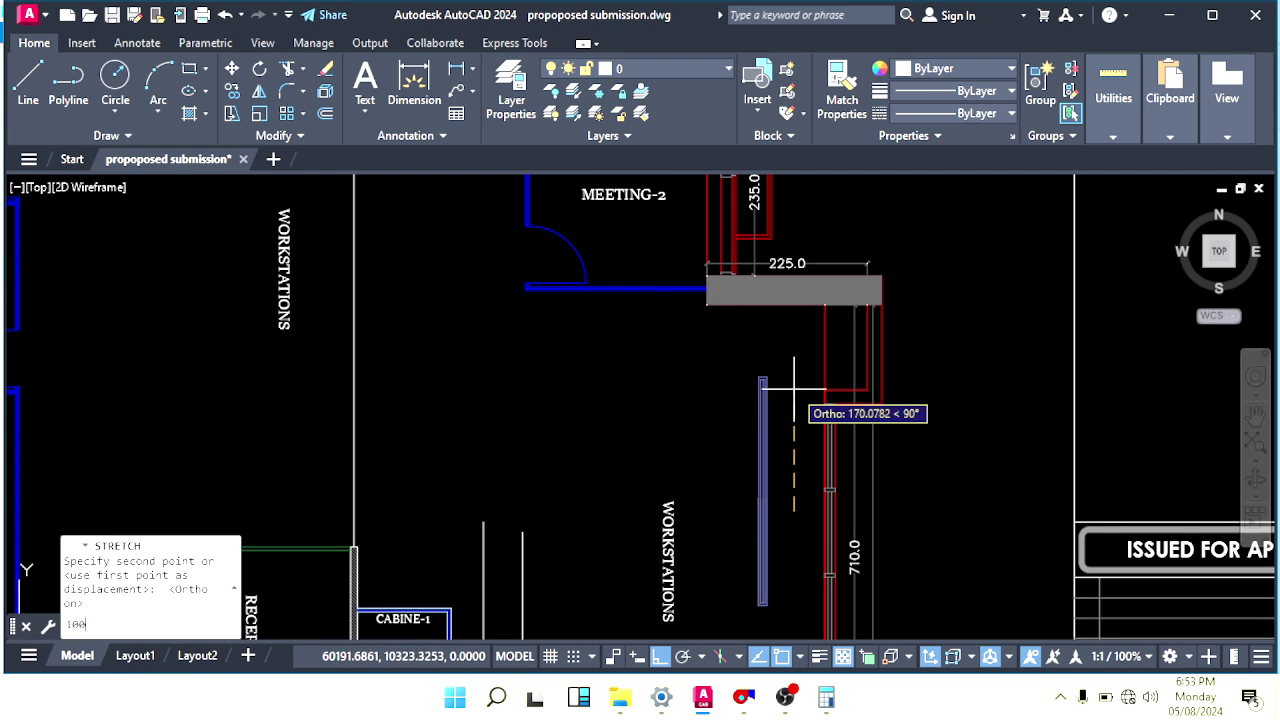
key(Return)
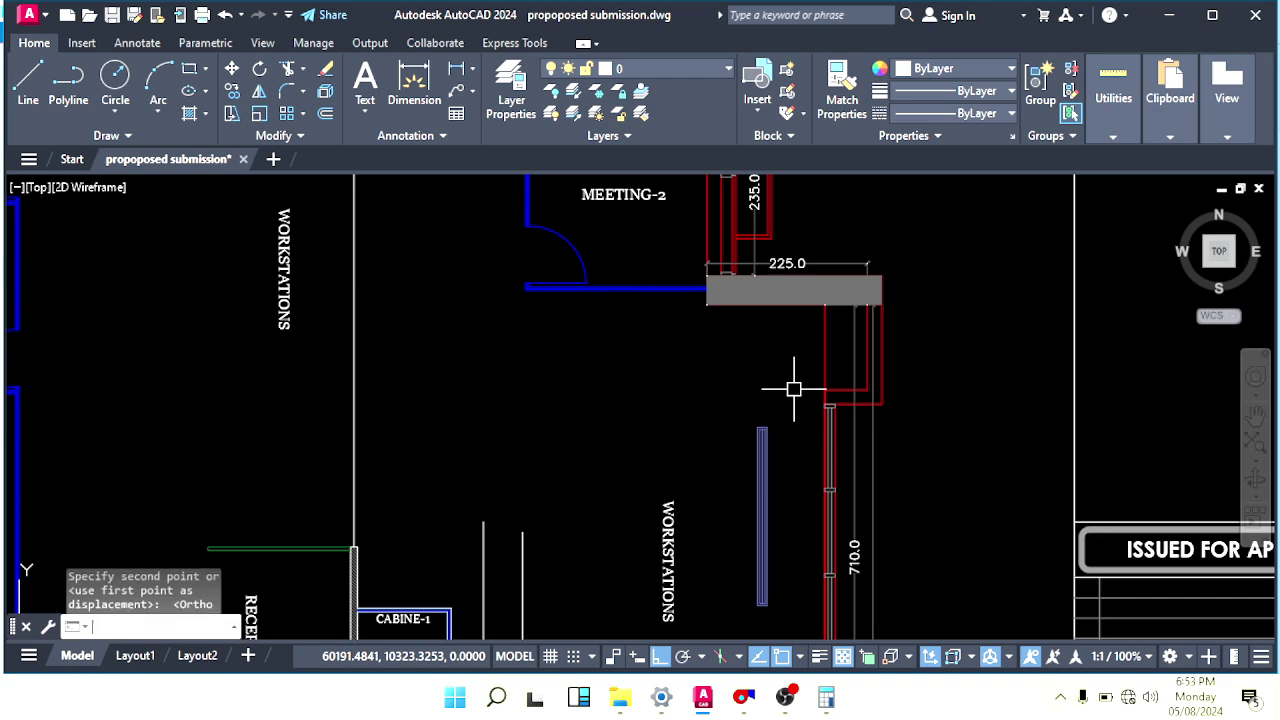
Mirror the workstations slot diffuser about a horizontal line at its lower end, keeping the original.
key(Escape)
scroll(772, 432, down, 2)
middle_drag(769, 440, 771, 358)
key(Escape)
click(788, 331)
click(730, 383)
scroll(720, 380, up, 2)
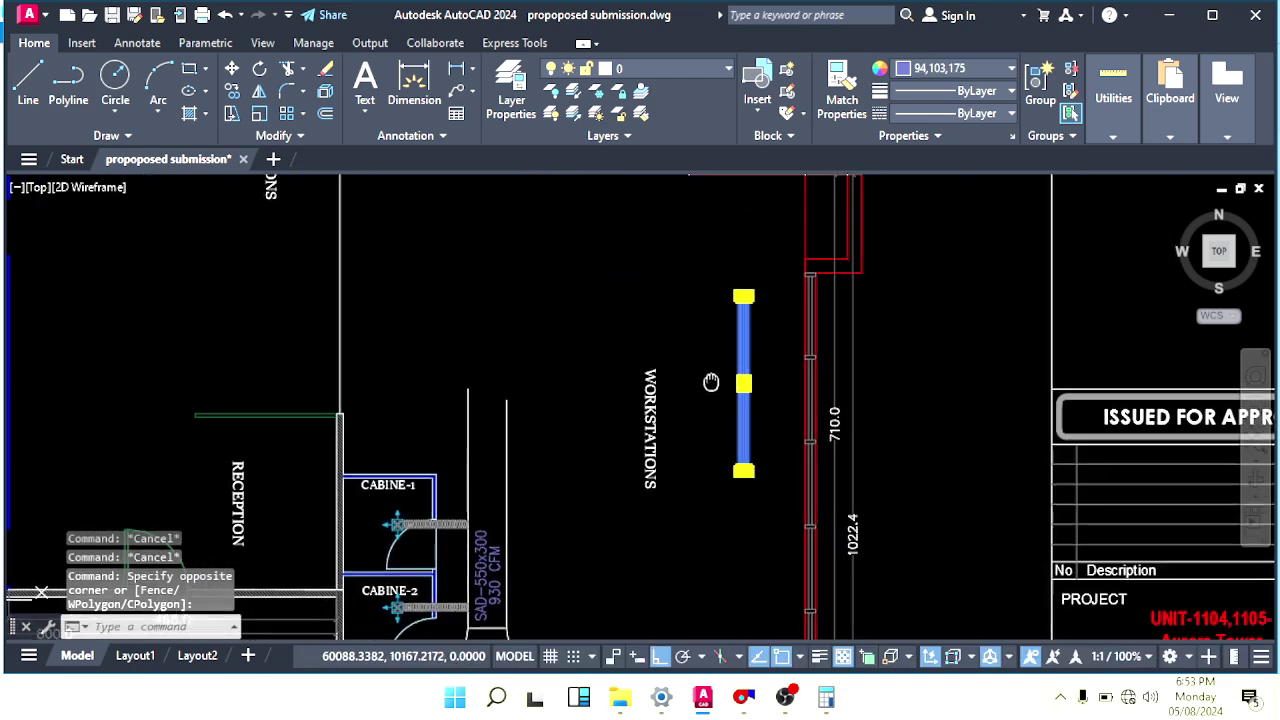
text(mi)
key(Return)
scroll(755, 450, up, 2)
click(747, 488)
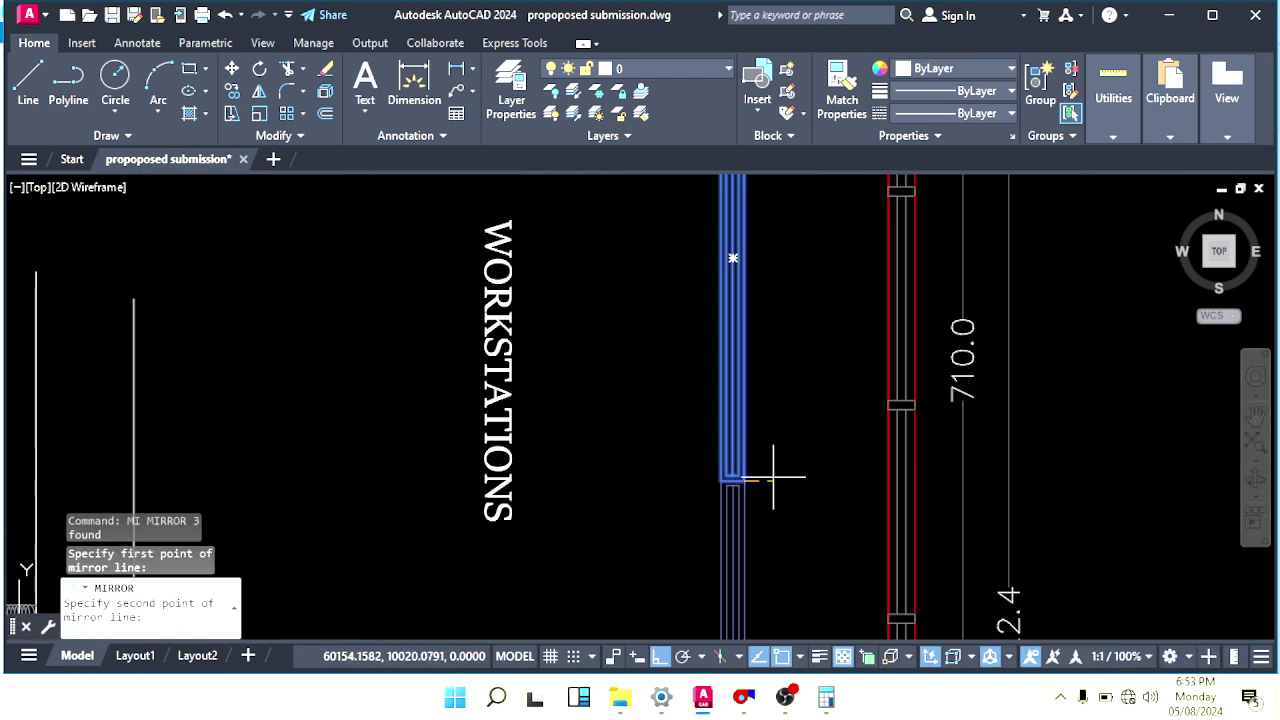
click(772, 476)
key(Return)
scroll(768, 415, down, 5)
Move both window-side workstations diffusers together straight upward, parallel to the window wall.
middle_drag(763, 392, 720, 455)
click(788, 415)
click(762, 472)
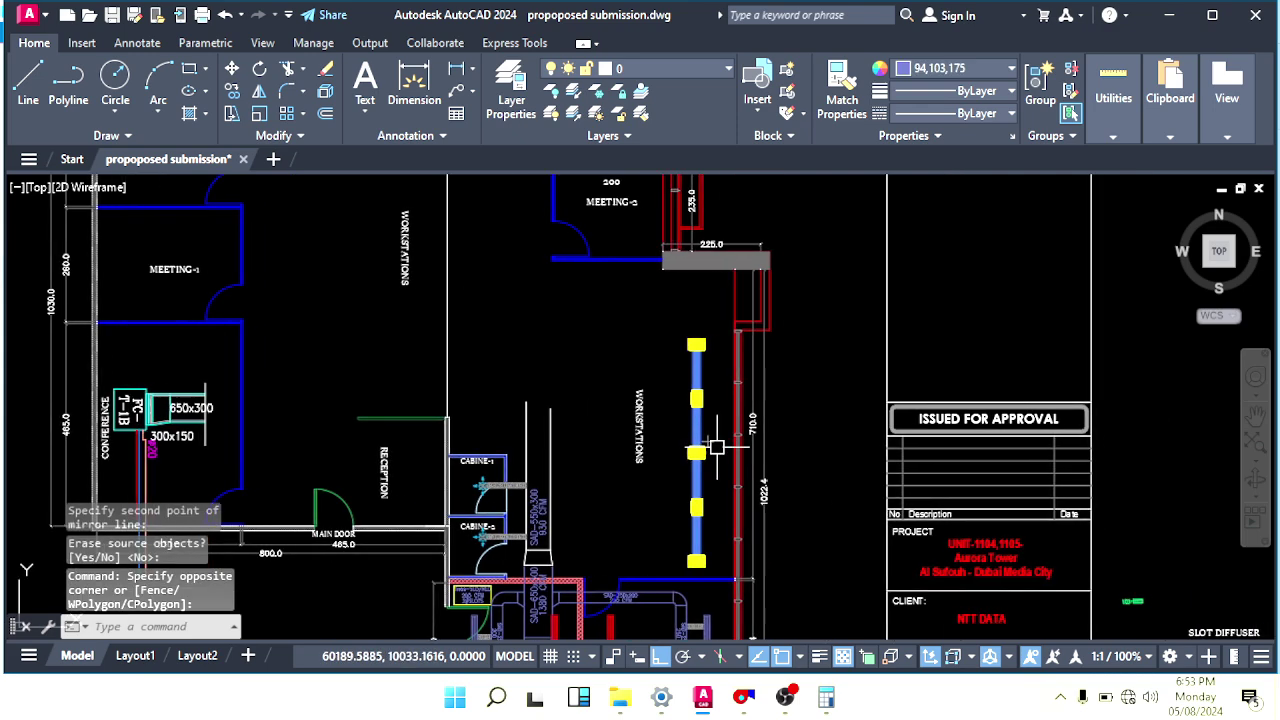
text(m)
key(Return)
click(829, 430)
key(Escape)
key(Escape)
Copy the window-side diffuser pair to the open area west of Meeting-2, above the supply duct's end, with Ortho off.
scroll(697, 390, up, 2)
middle_drag(697, 390, 748, 420)
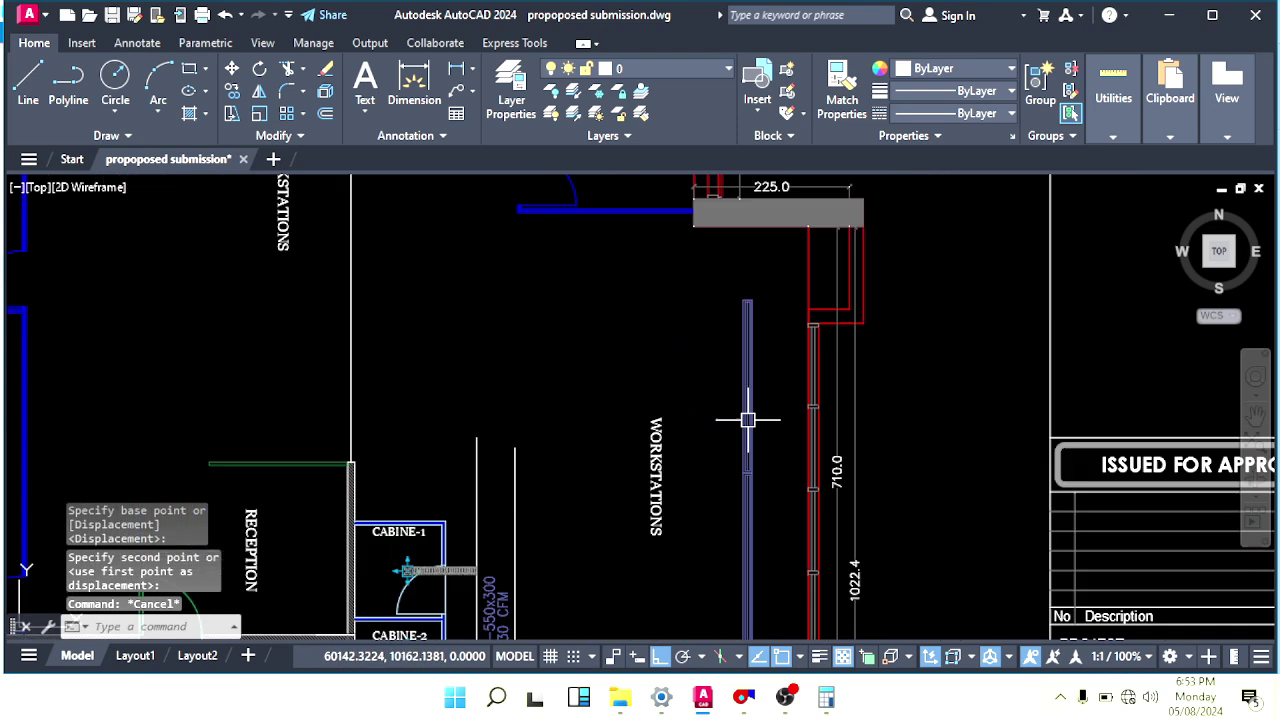
click(781, 422)
click(728, 495)
middle_drag(718, 479, 754, 483)
text(co)
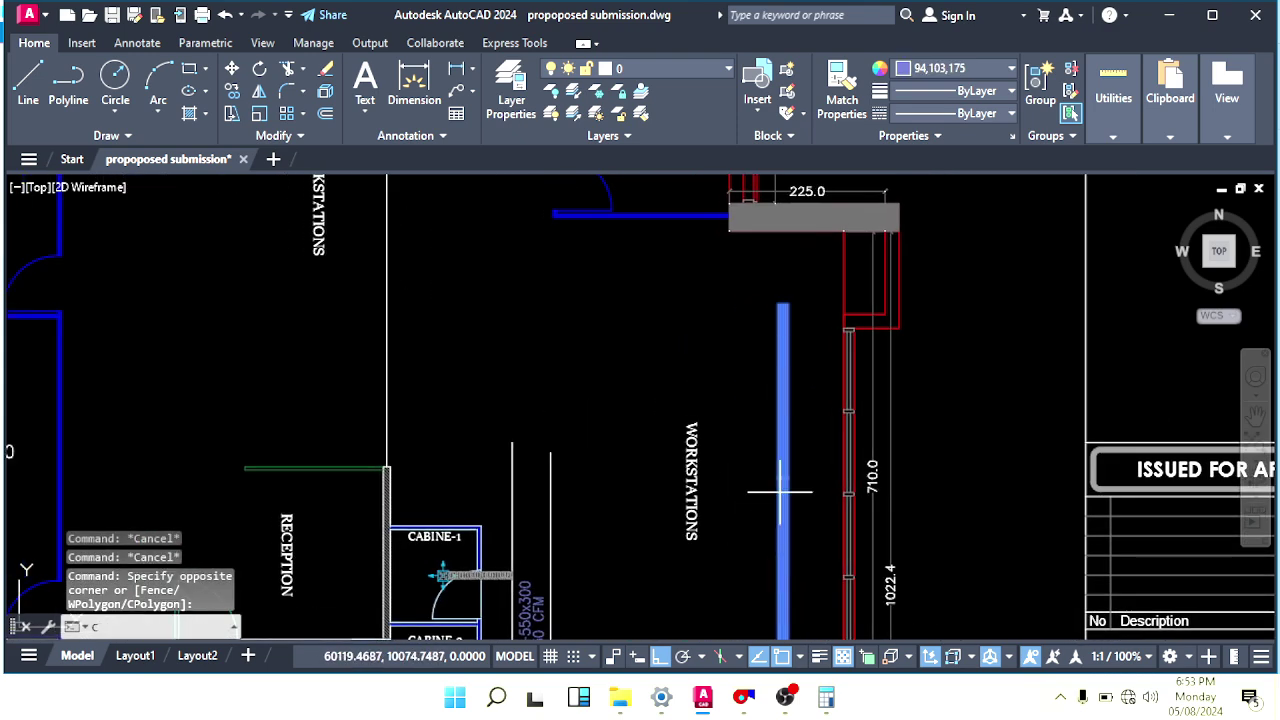
key(Return)
click(781, 478)
click(635, 658)
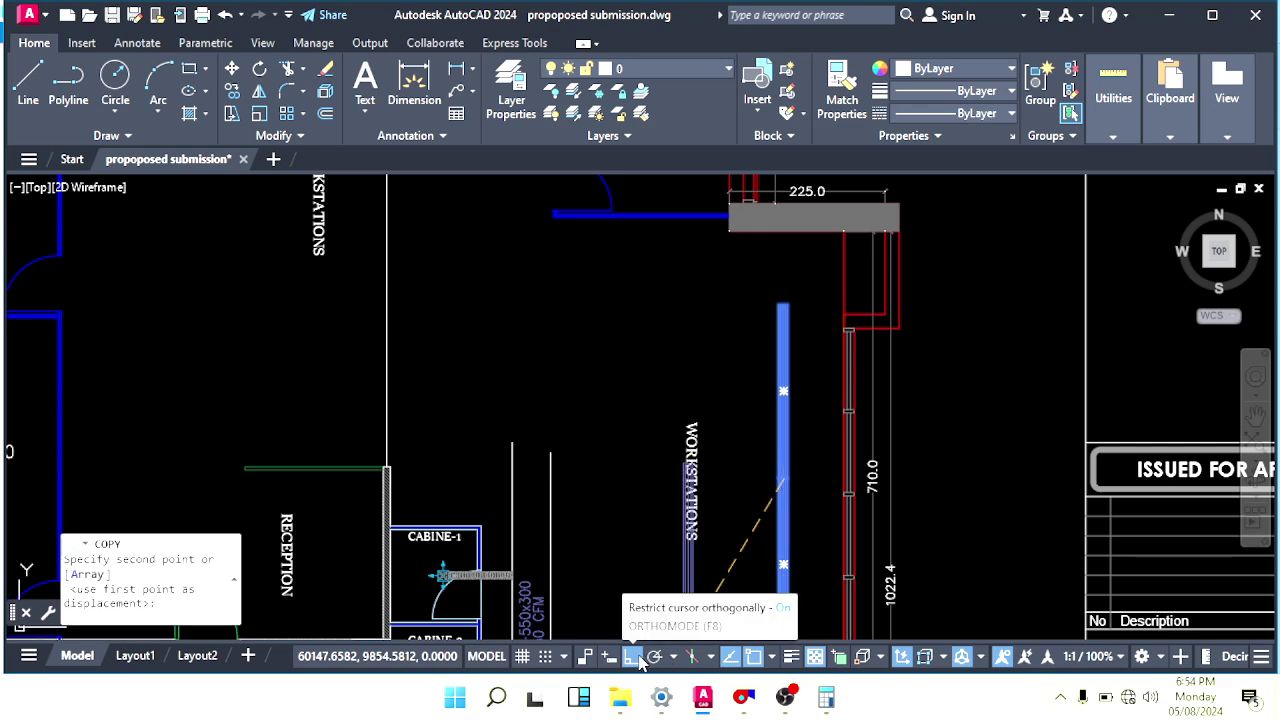
middle_drag(451, 323, 622, 466)
middle_drag(662, 407, 660, 343)
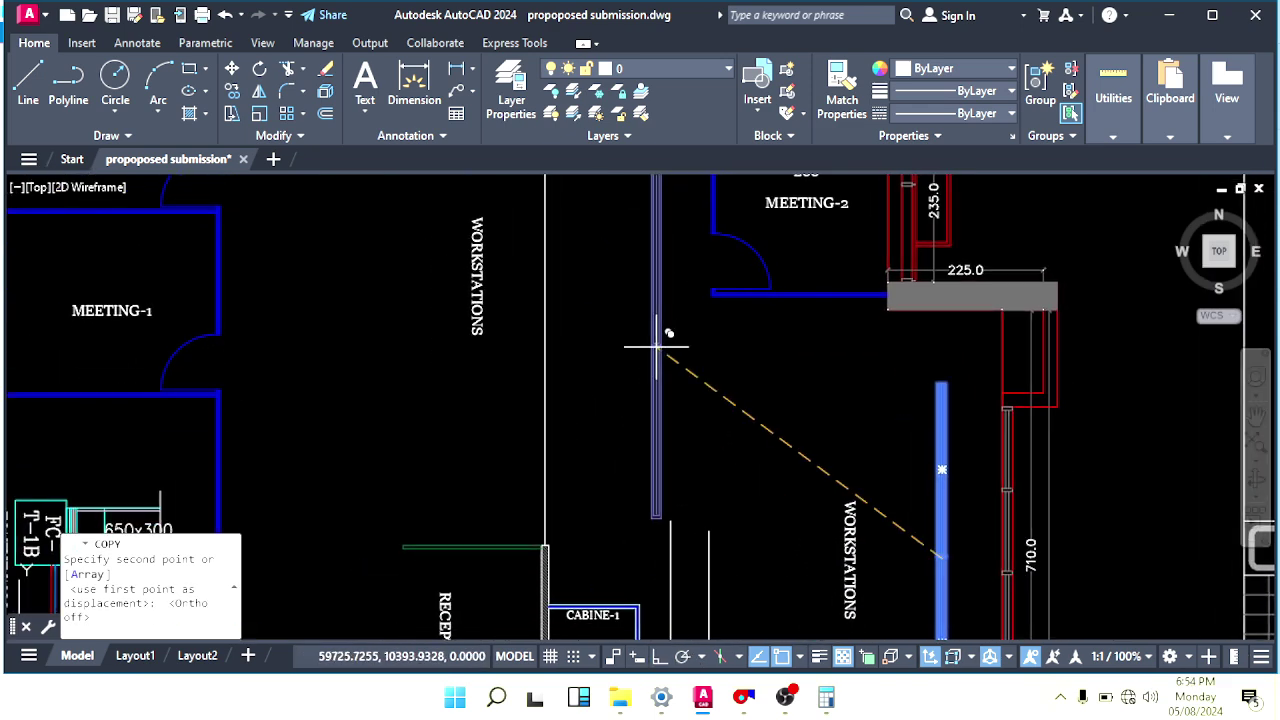
click(655, 343)
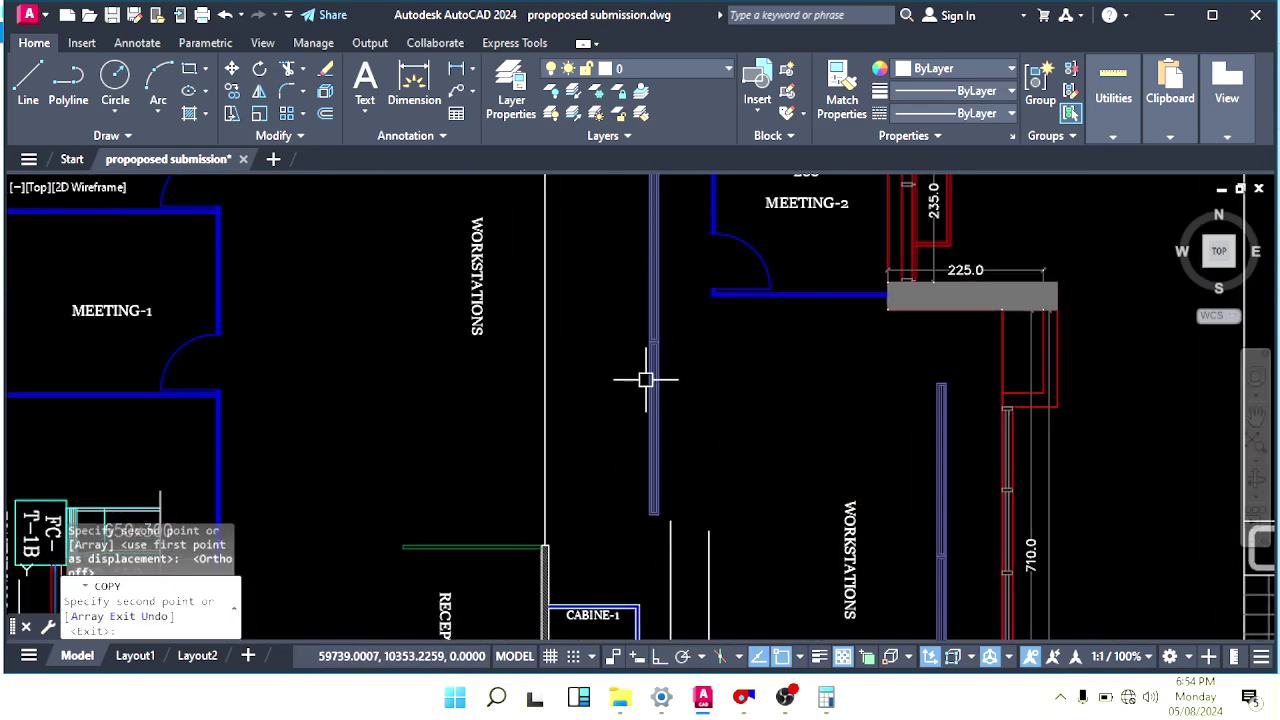
key(Escape)
key(Escape)
scroll(660, 360, down, 3)
middle_drag(673, 369, 650, 368)
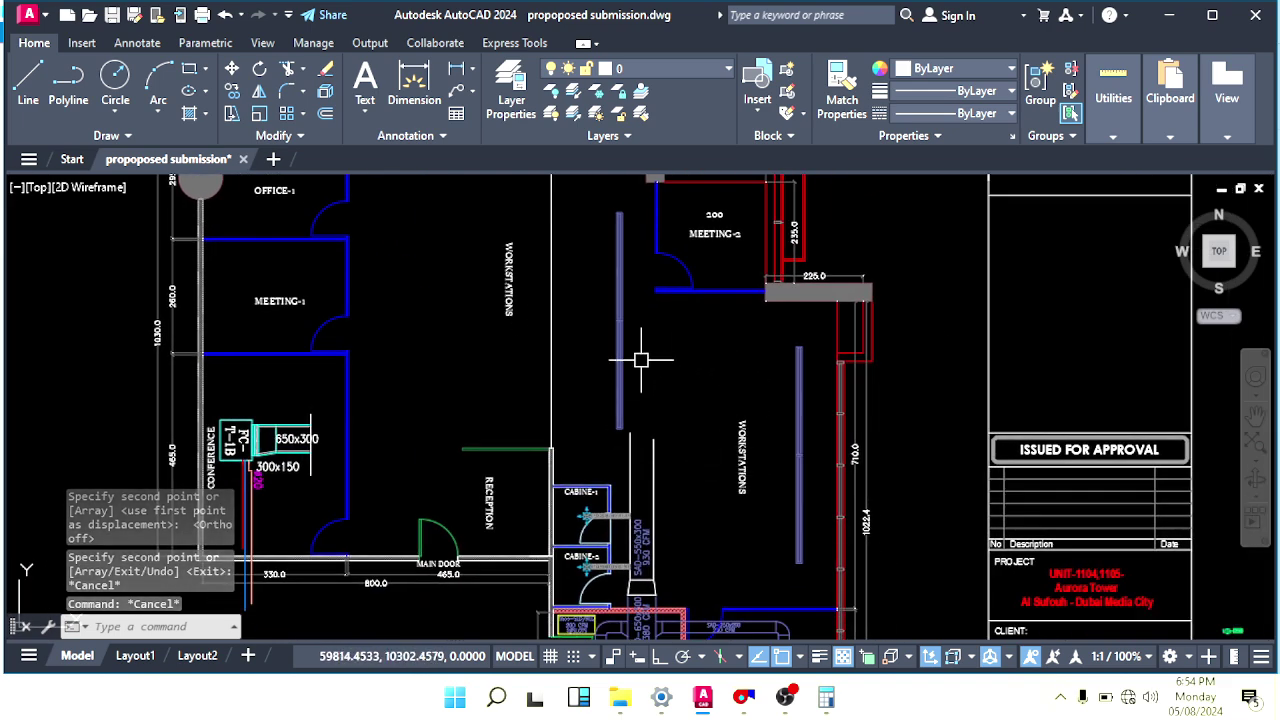
middle_drag(808, 431, 792, 422)
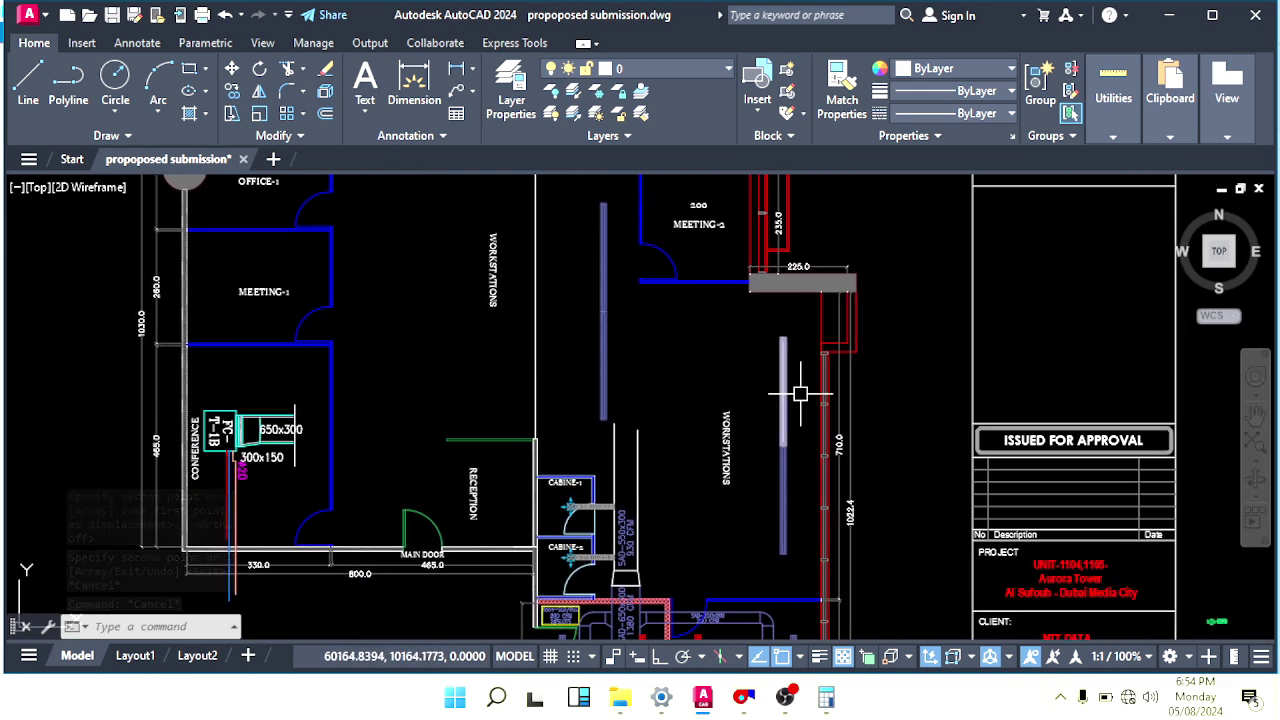
Match the properties of Office-2's red diffuser onto the lower window-side workstations diffuser.
click(784, 438)
key(Escape)
middle_drag(763, 497, 748, 423)
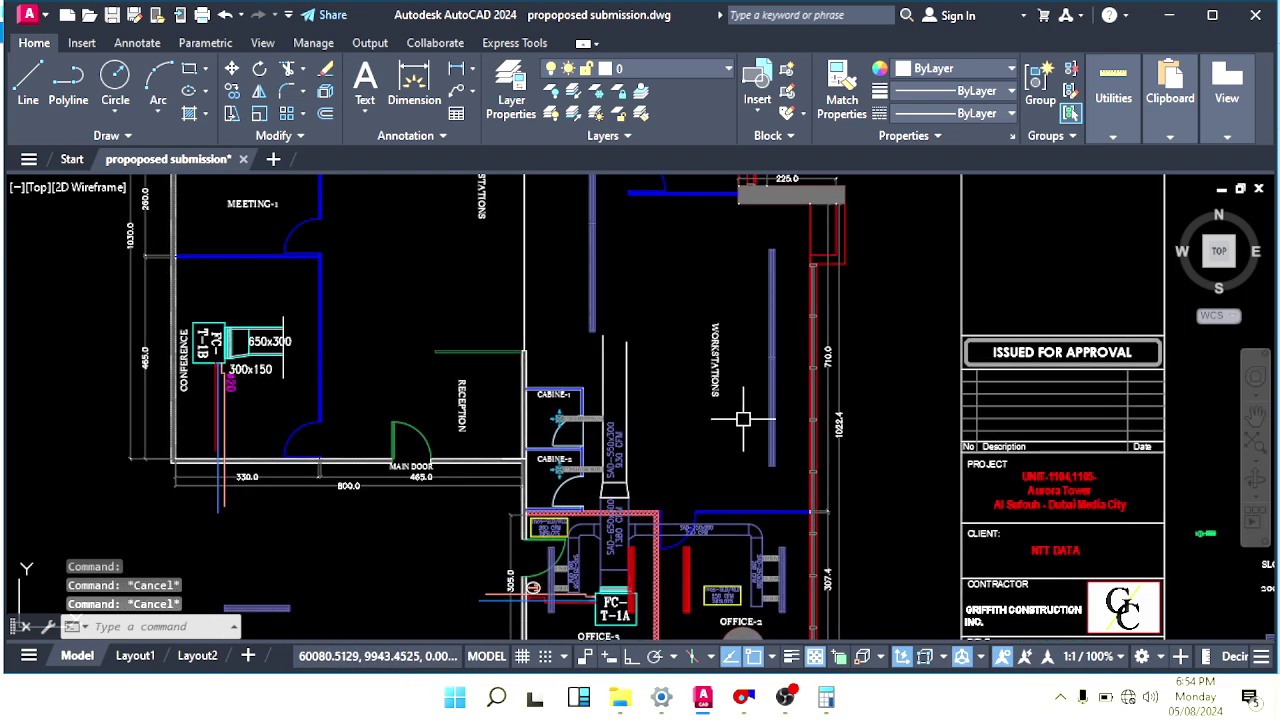
text(ma)
key(Return)
middle_drag(664, 500, 680, 429)
scroll(722, 492, up, 4)
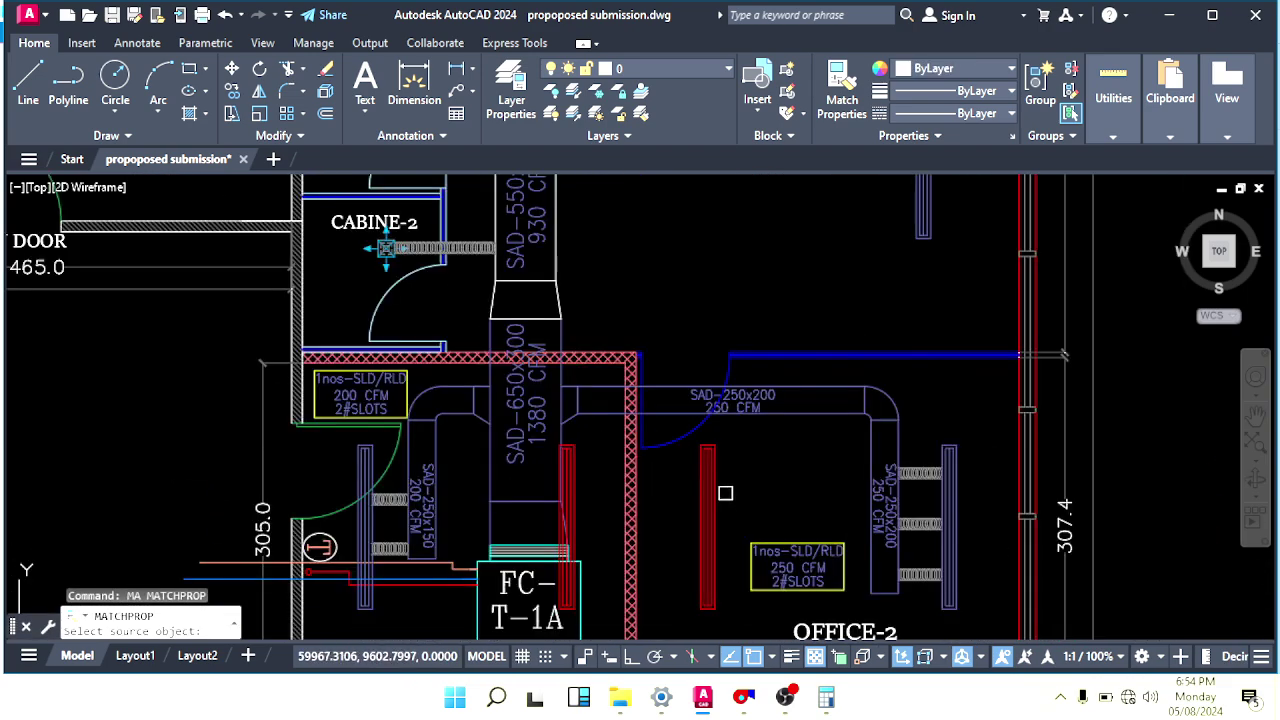
click(722, 493)
scroll(820, 272, down, 2)
middle_drag(831, 200, 740, 423)
click(863, 446)
click(783, 489)
key(Escape)
key(Escape)
scroll(772, 424, down, 2)
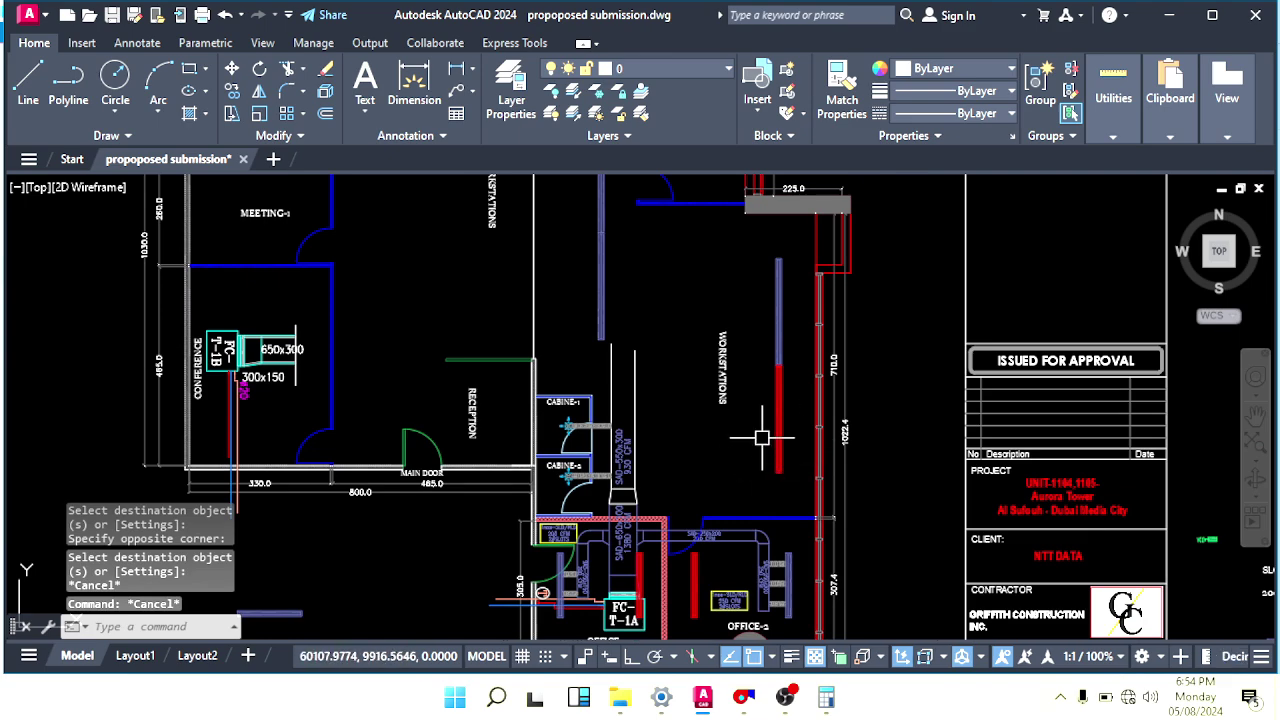
Match the red window-side diffuser's properties onto the upper diffuser of the copied pair near Meeting-2.
mouse_move(694, 341)
middle_down()
mouse_move(714, 423)
mouse_move(764, 440)
middle_up()
key(Return)
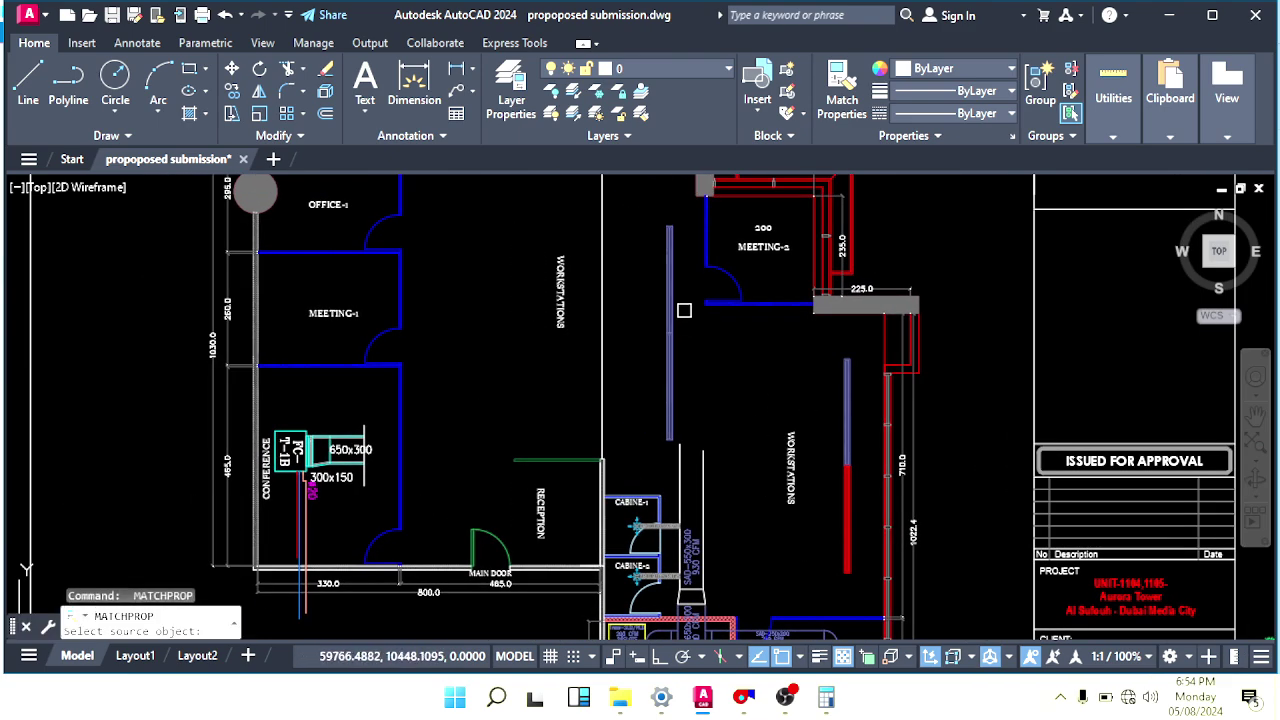
scroll(684, 310, up, 2)
scroll(709, 368, down, 2)
middle_drag(709, 368, 685, 312)
click(831, 485)
middle_drag(665, 257, 692, 320)
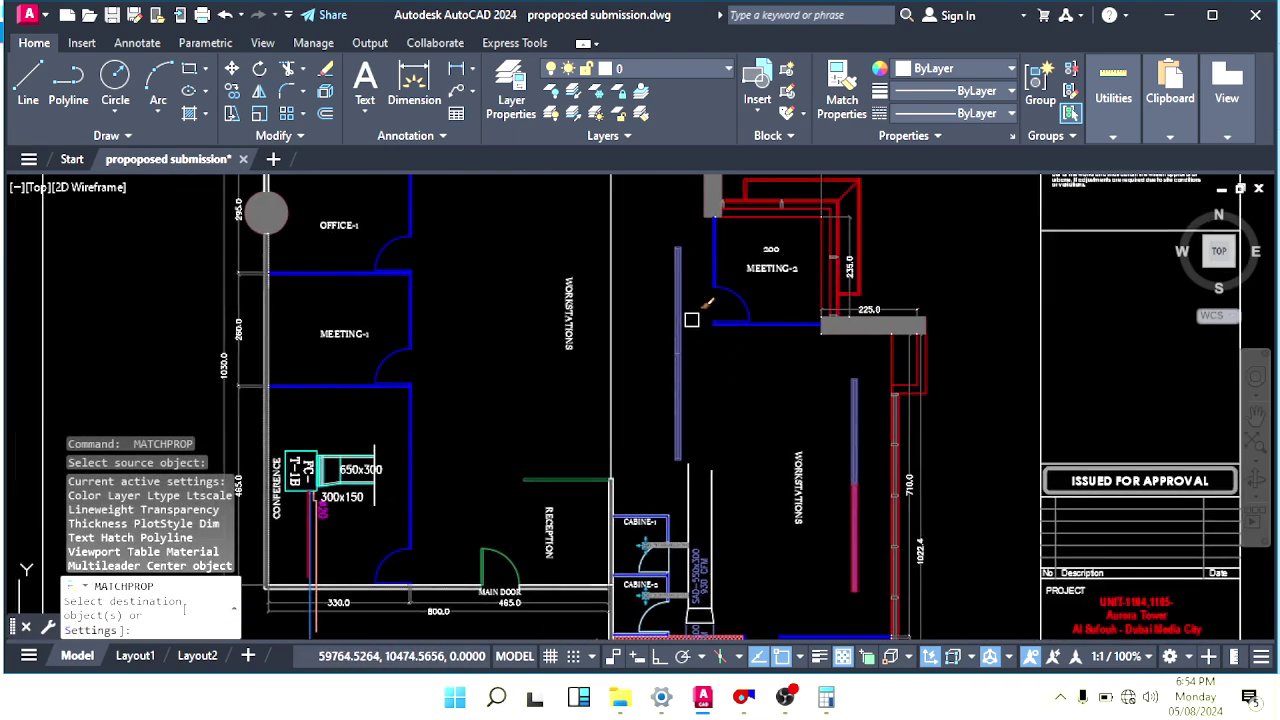
scroll(693, 318, up, 2)
click(688, 287)
click(622, 289)
key(Escape)
key(Escape)
scroll(659, 354, down, 2)
middle_drag(711, 419, 701, 334)
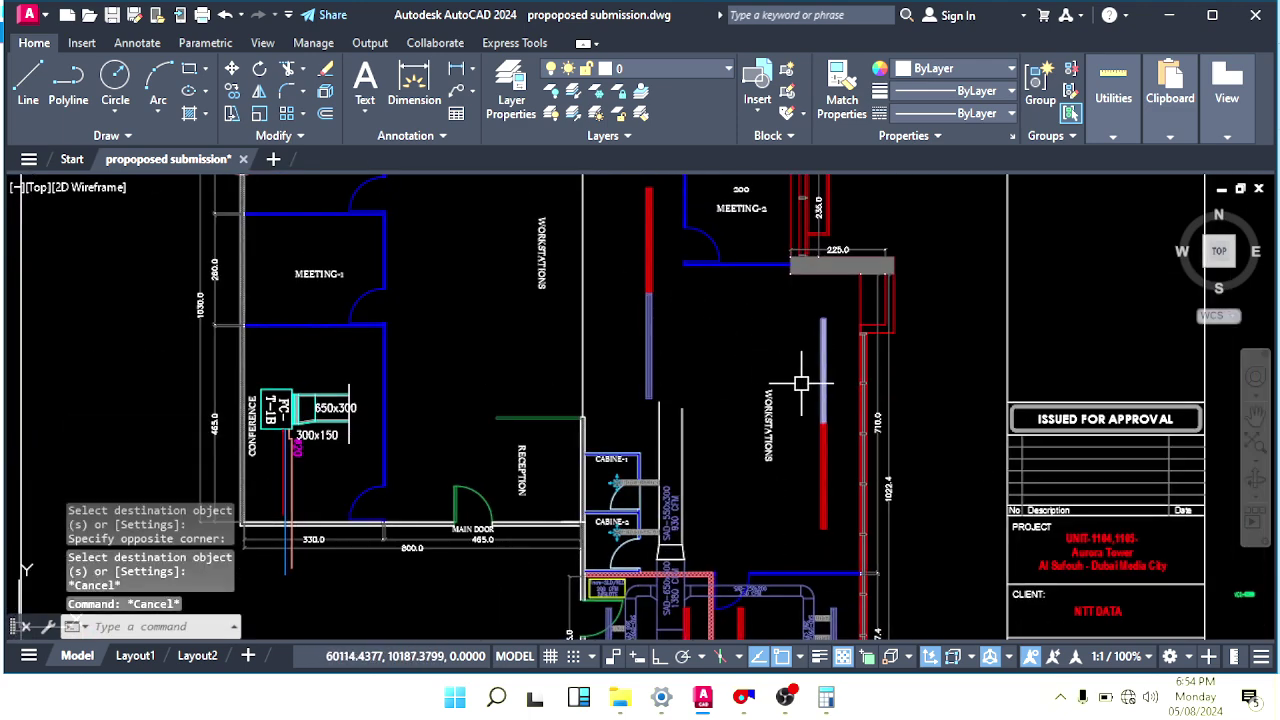
Match the blue upper window-side diffuser's properties onto the red lower one.
middle_drag(838, 378, 804, 368)
key(Escape)
key(Return)
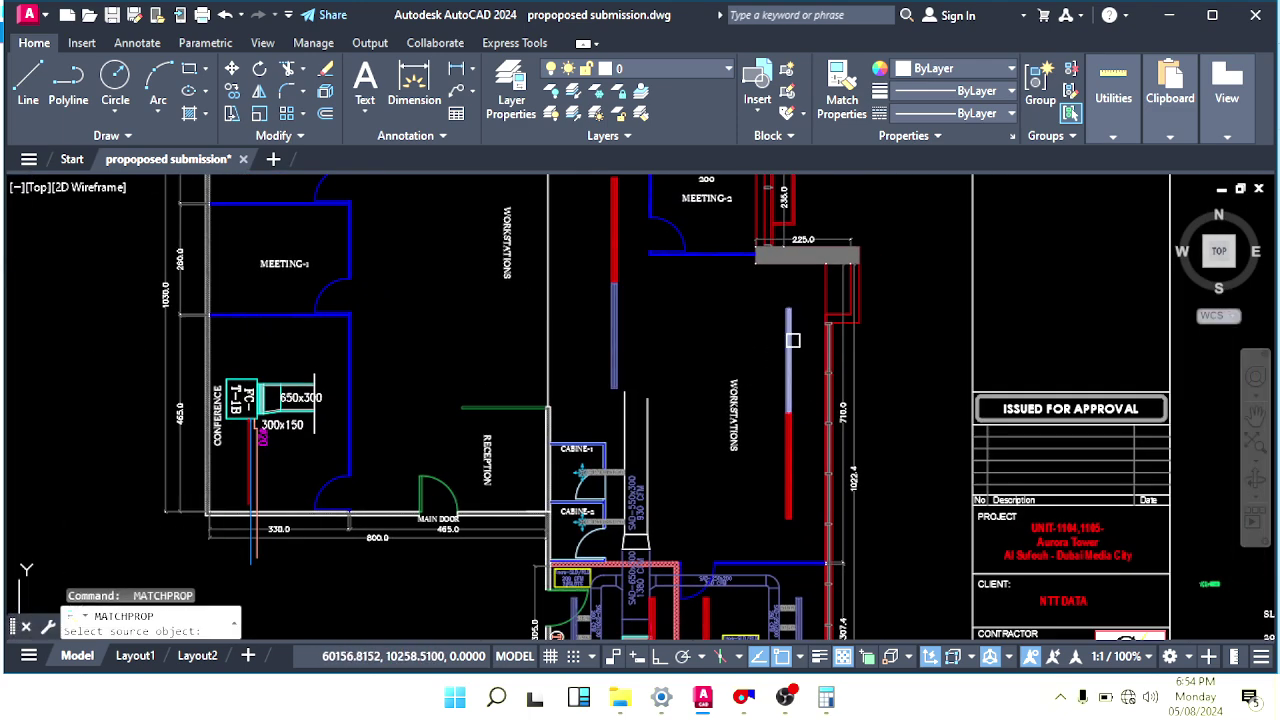
click(793, 341)
click(806, 430)
click(744, 461)
key(Return)
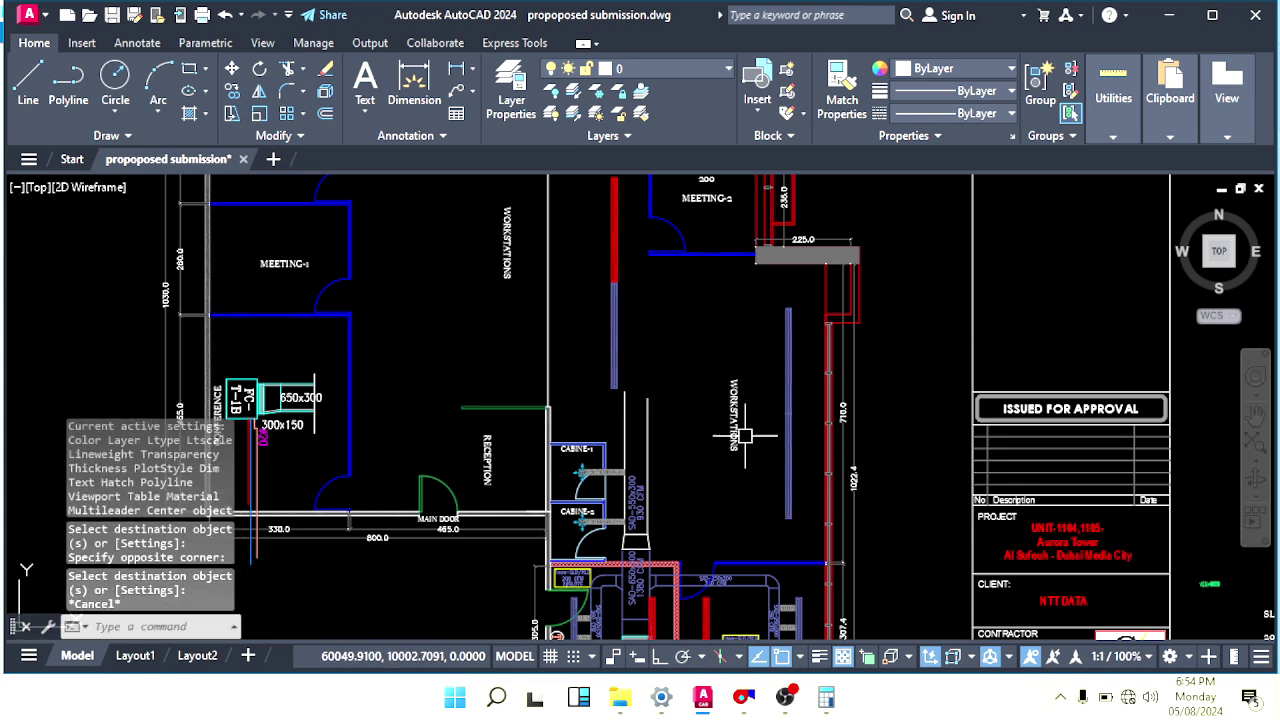
Match the red diffuser near Meeting-2 onto the lower window-side workstations diffuser.
key(Return)
click(614, 240)
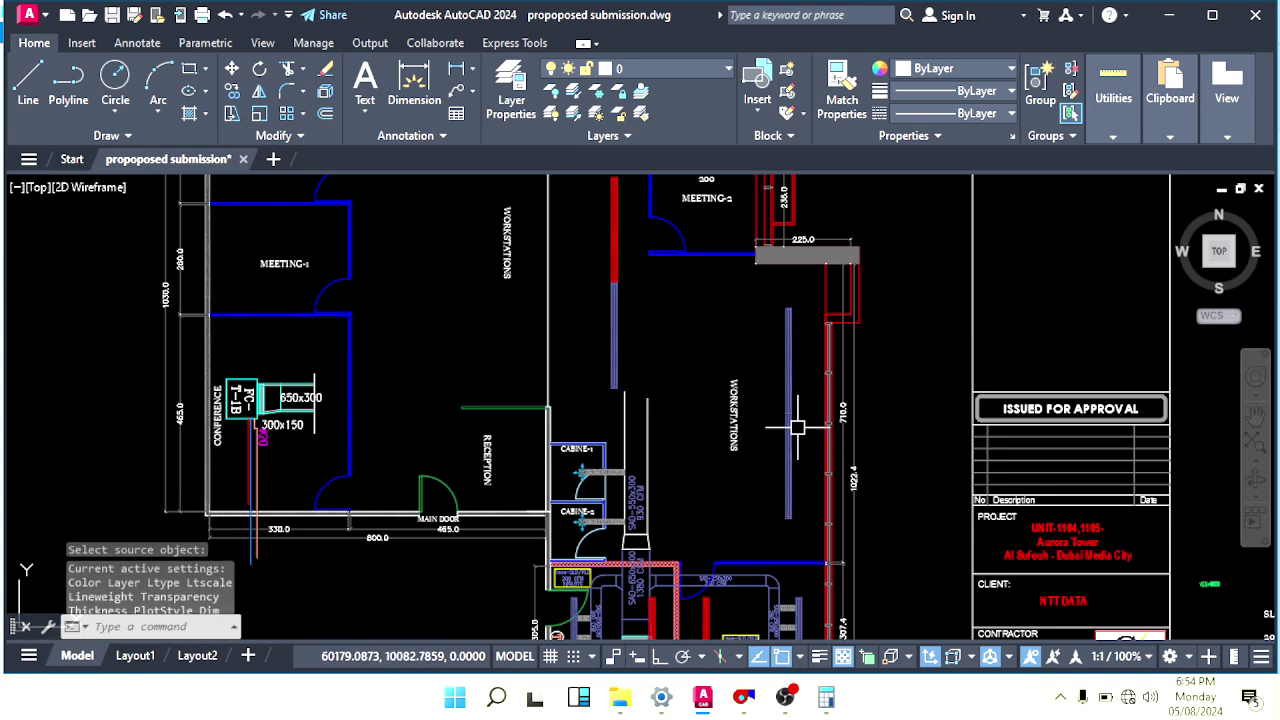
key(Escape)
key(Return)
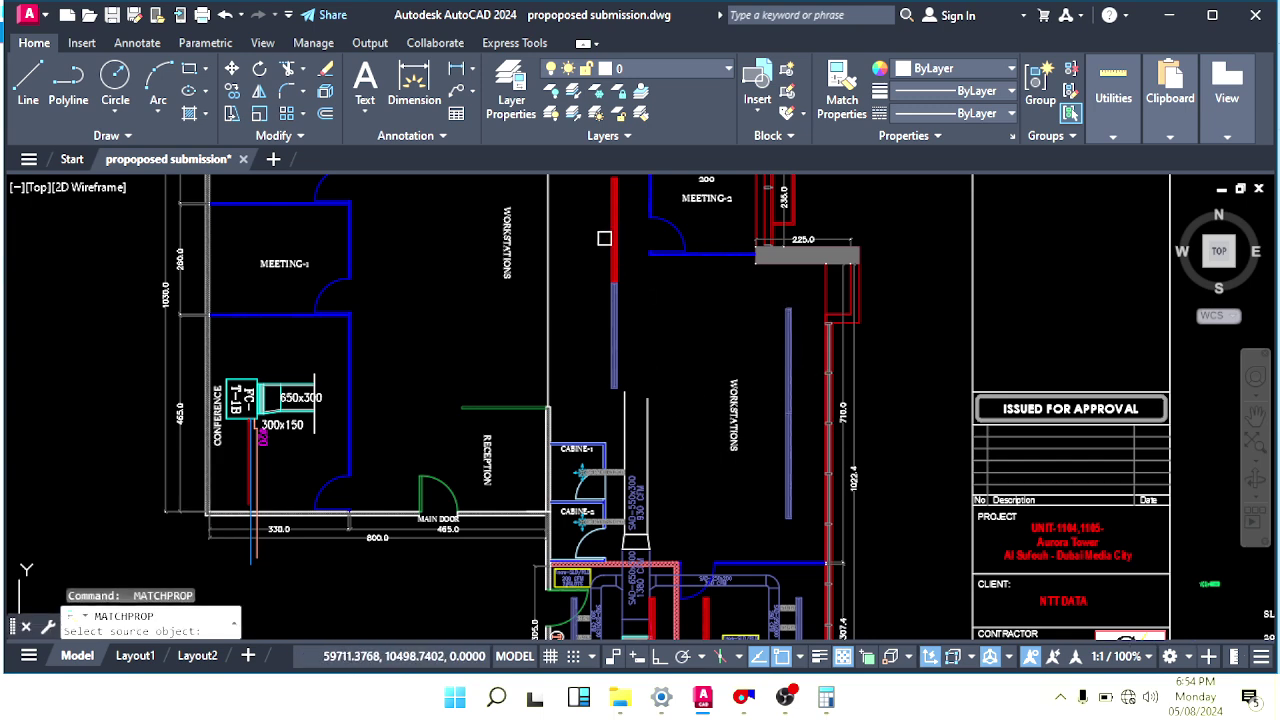
click(605, 238)
click(617, 242)
click(809, 482)
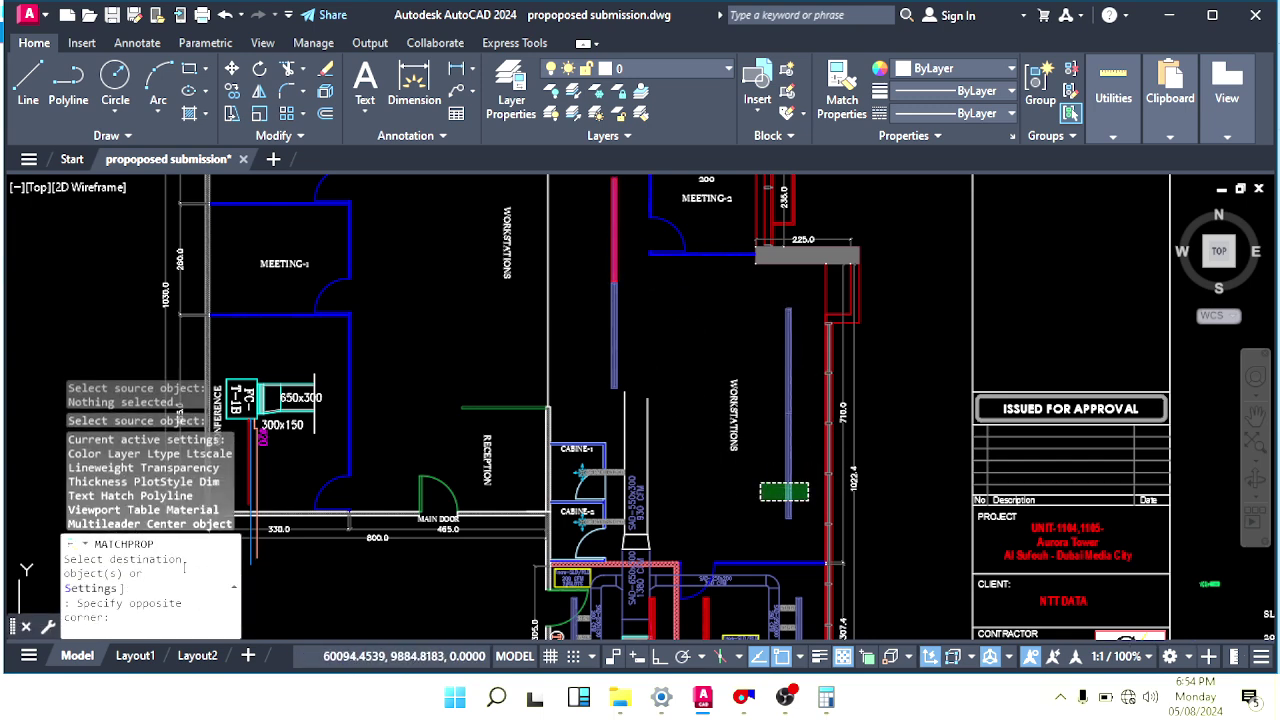
click(762, 499)
key(Escape)
key(Escape)
mouse_move(772, 446)
middle_down()
mouse_move(710, 434)
mouse_move(730, 446)
middle_up()
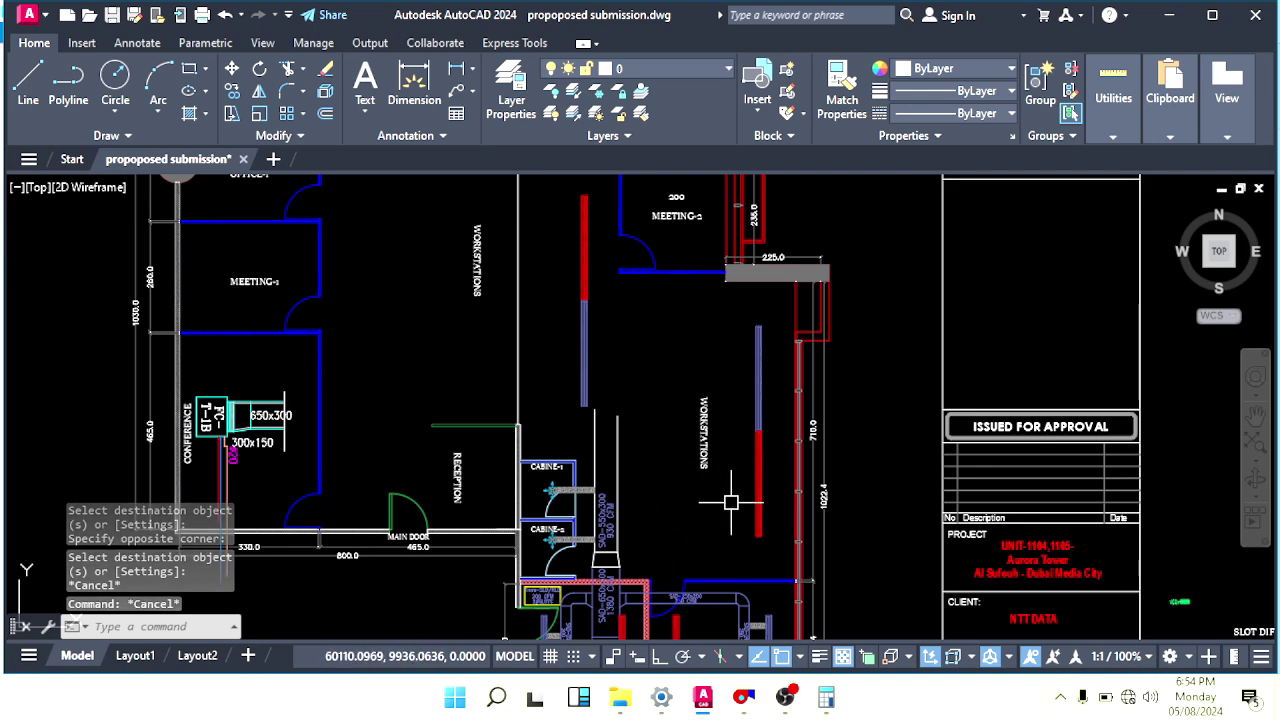
Match the lower window-side diffuser back to the blue properties of the upper one.
scroll(770, 465, up, 1)
key(Return)
click(797, 374)
scroll(815, 455, up, 1)
click(791, 470)
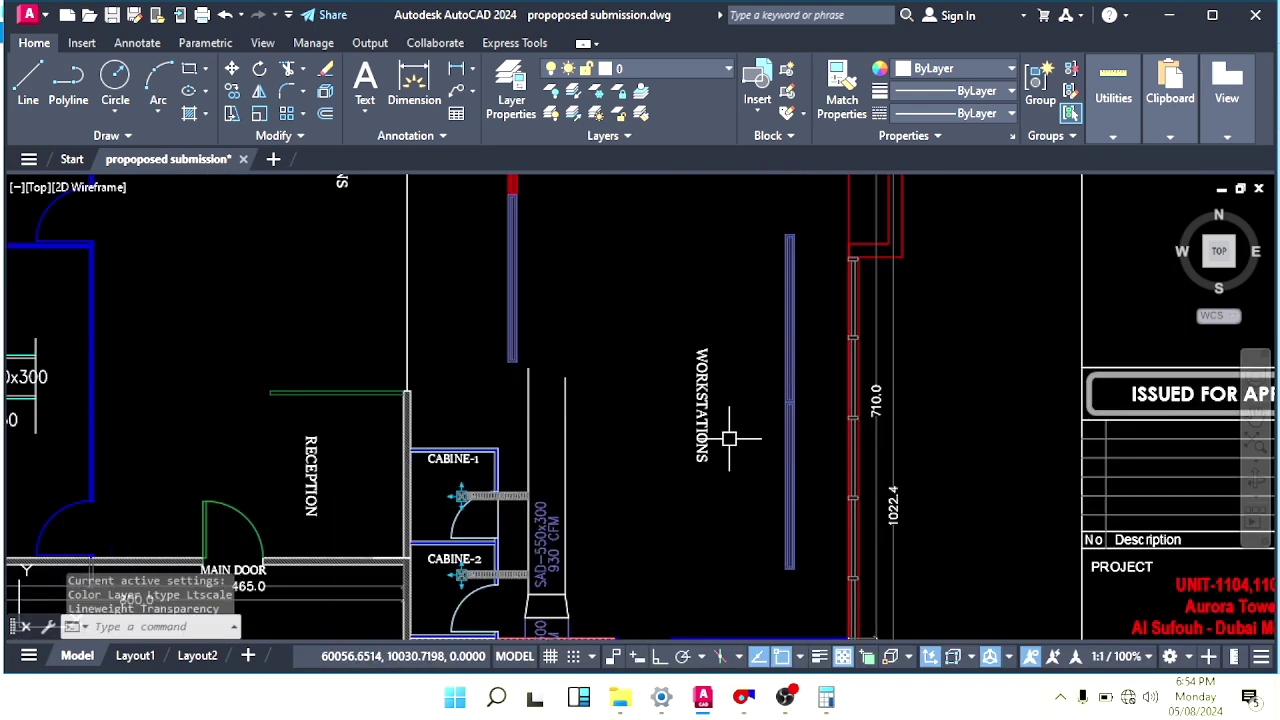
scroll(735, 440, down, 2)
key(Return)
Match the red diffuser near Meeting-2 onto the upper window-side workstations diffuser.
key(Return)
click(606, 290)
scroll(748, 402, up, 2)
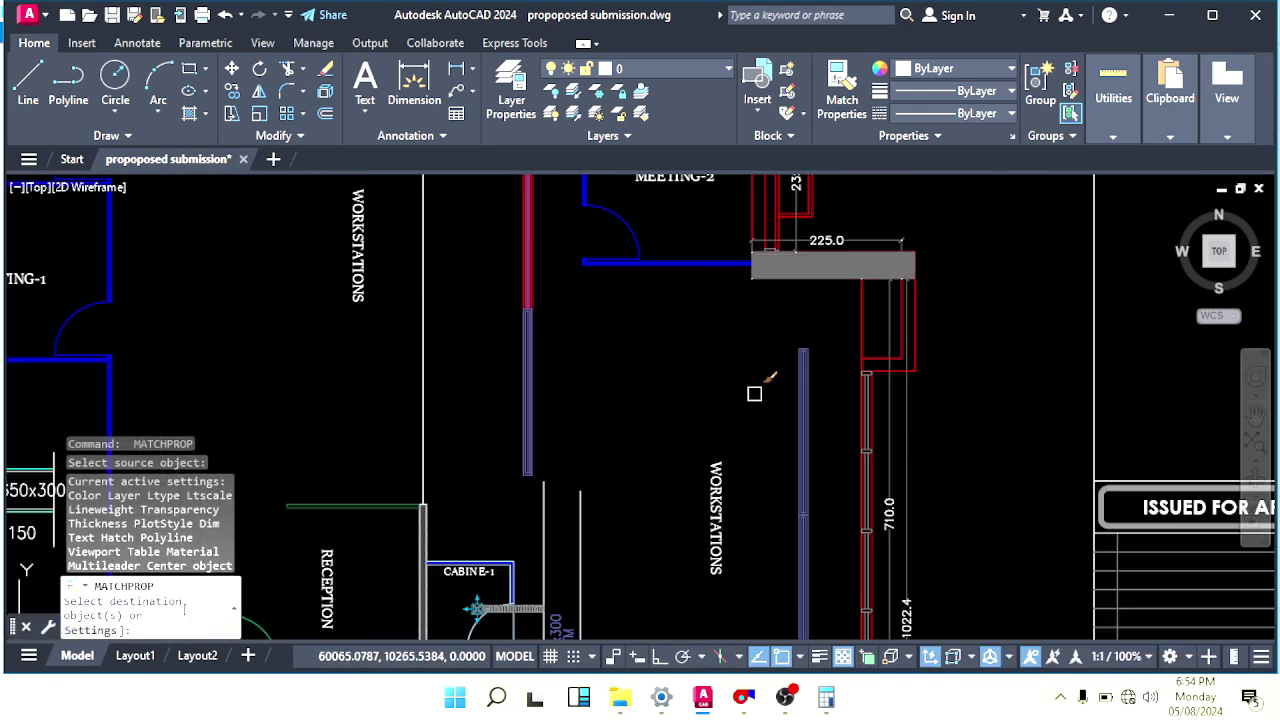
click(820, 400)
click(772, 402)
key(Escape)
Examine the arrangement of red and blue diffusers across the workstations area relative to the supply duct.
scroll(588, 381, down, 2)
mouse_move(588, 381)
middle_down()
mouse_move(676, 430)
mouse_move(675, 407)
mouse_move(641, 414)
mouse_move(697, 434)
mouse_move(715, 463)
middle_up()
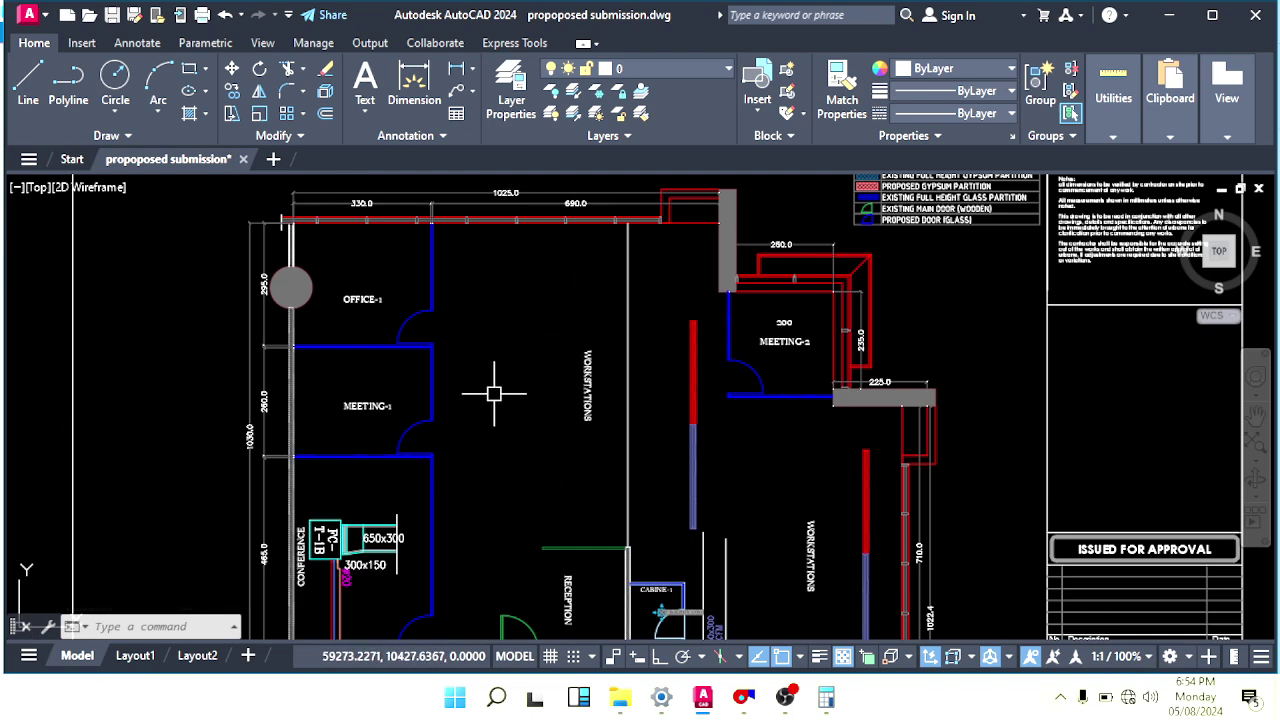
middle_drag(587, 333, 589, 349)
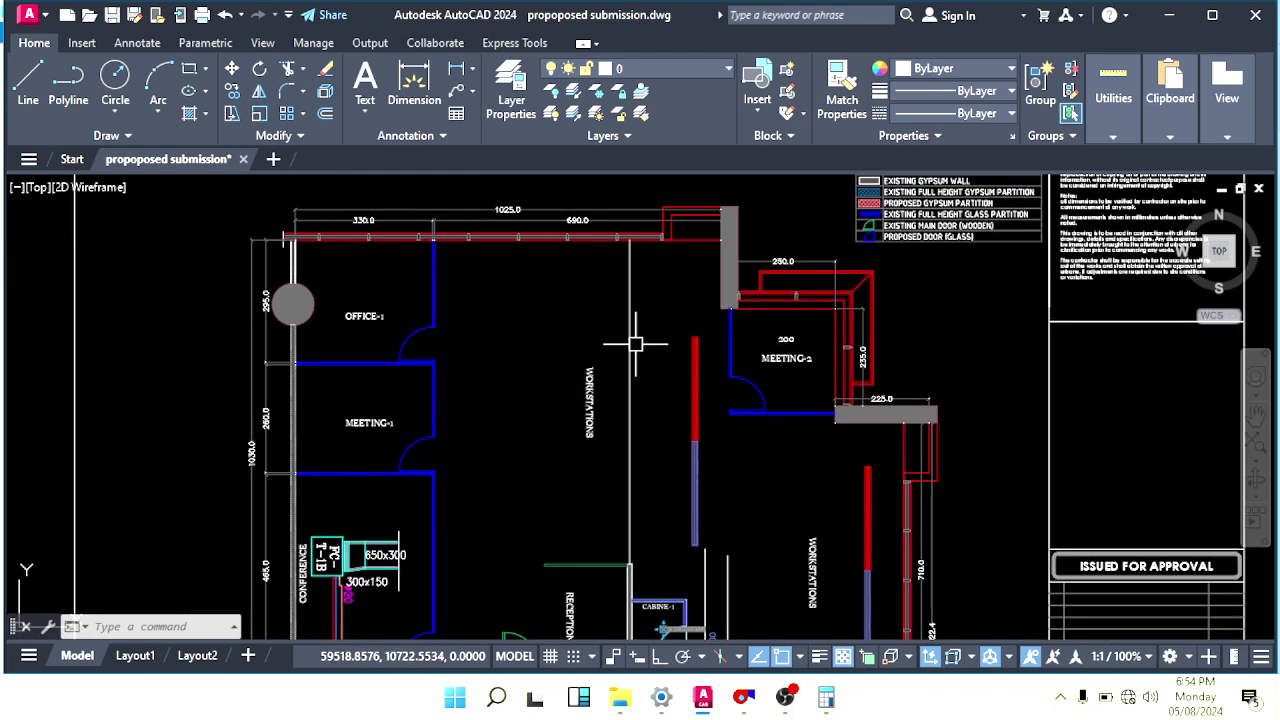
scroll(612, 286, down, 2)
mouse_move(622, 340)
middle_down()
mouse_move(634, 366)
mouse_move(598, 311)
middle_up()
scroll(677, 424, up, 4)
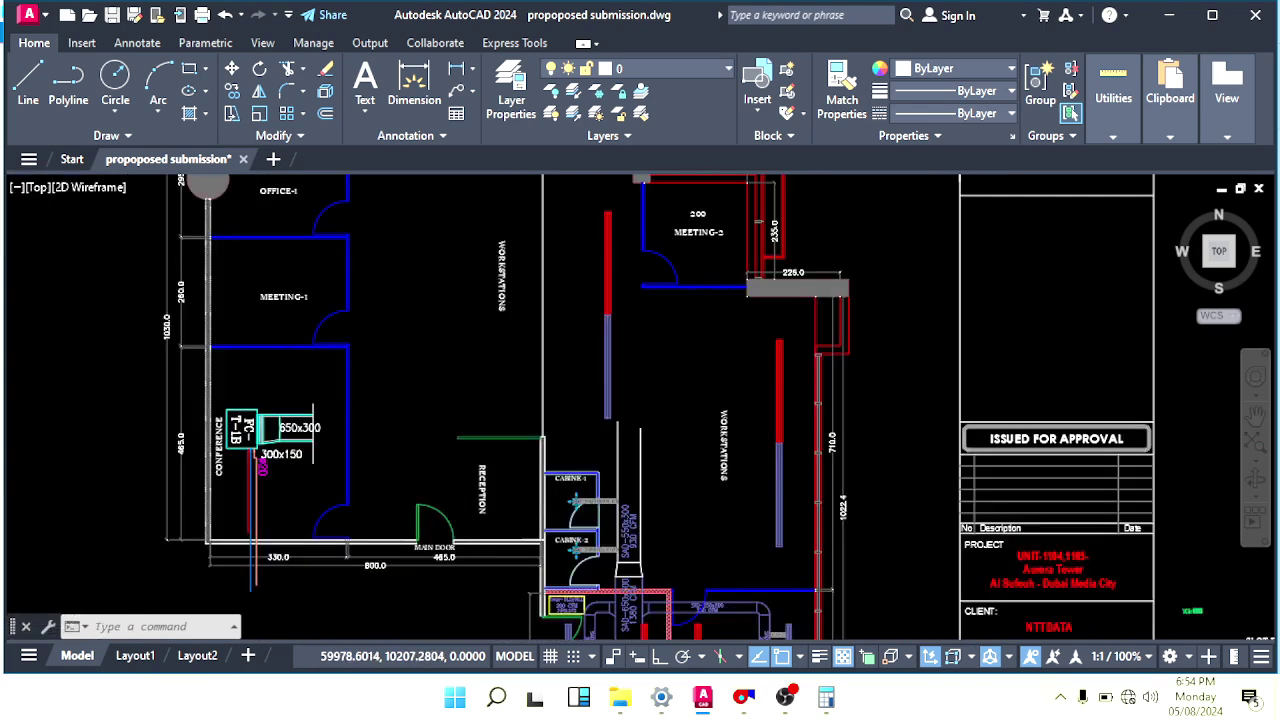
middle_drag(653, 386, 614, 350)
middle_drag(613, 472, 605, 401)
scroll(763, 446, down, 3)
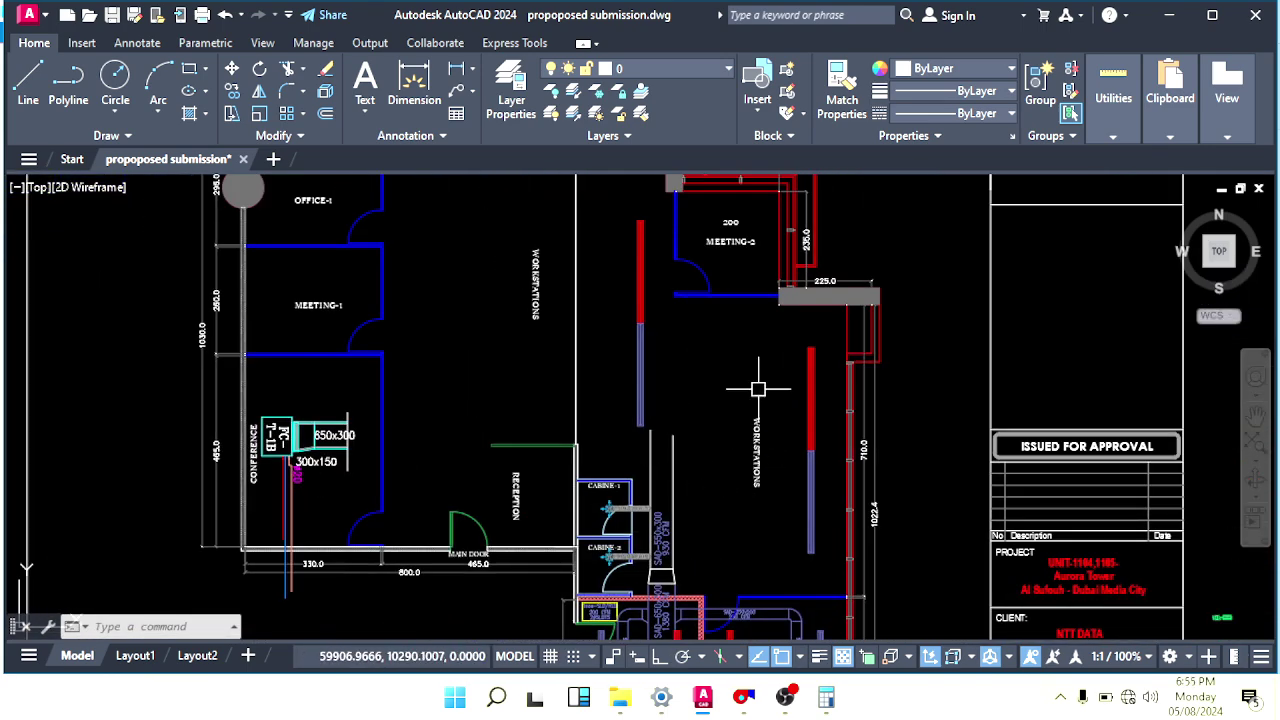
mouse_move(726, 446)
middle_down()
mouse_move(700, 420)
mouse_move(711, 424)
middle_up()
Switch to Calculator to check the supply airflow figure, and return to the AutoCAD drawing.
click(834, 696)
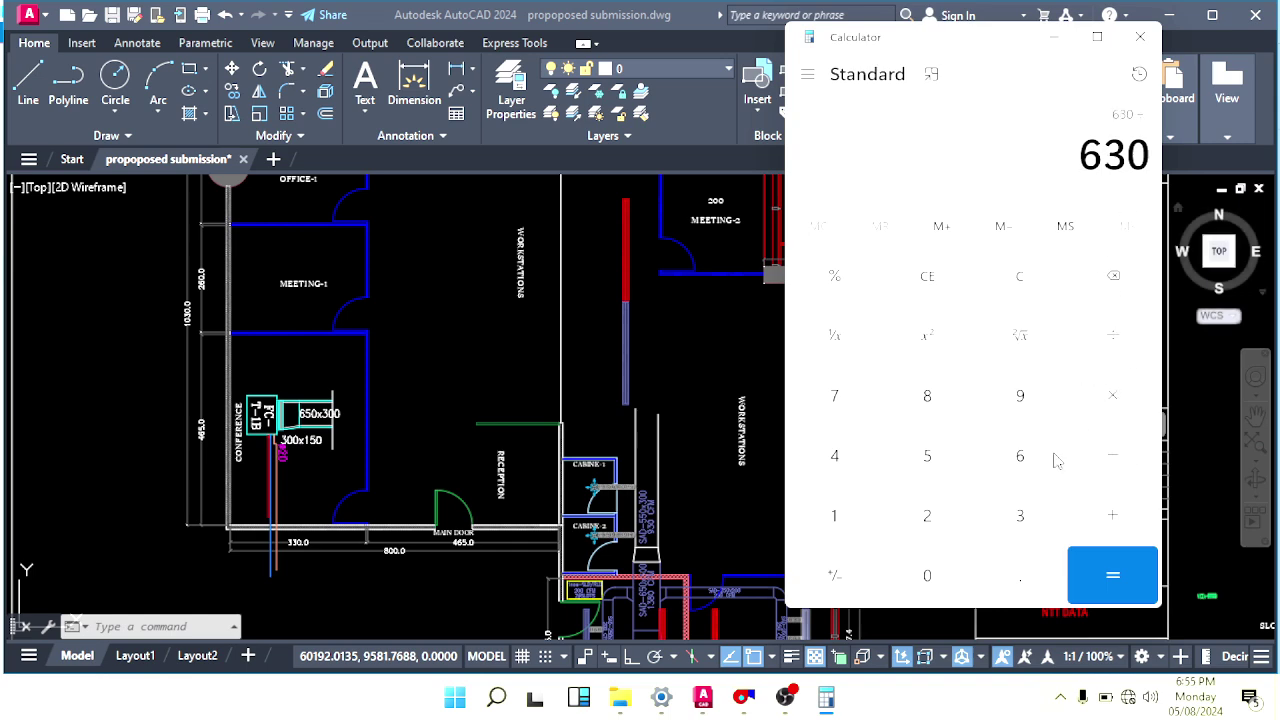
click(720, 523)
mouse_move(699, 496)
middle_down()
mouse_move(657, 446)
mouse_move(691, 457)
mouse_move(642, 433)
middle_up()
key(Escape)
key(Escape)
key(Escape)
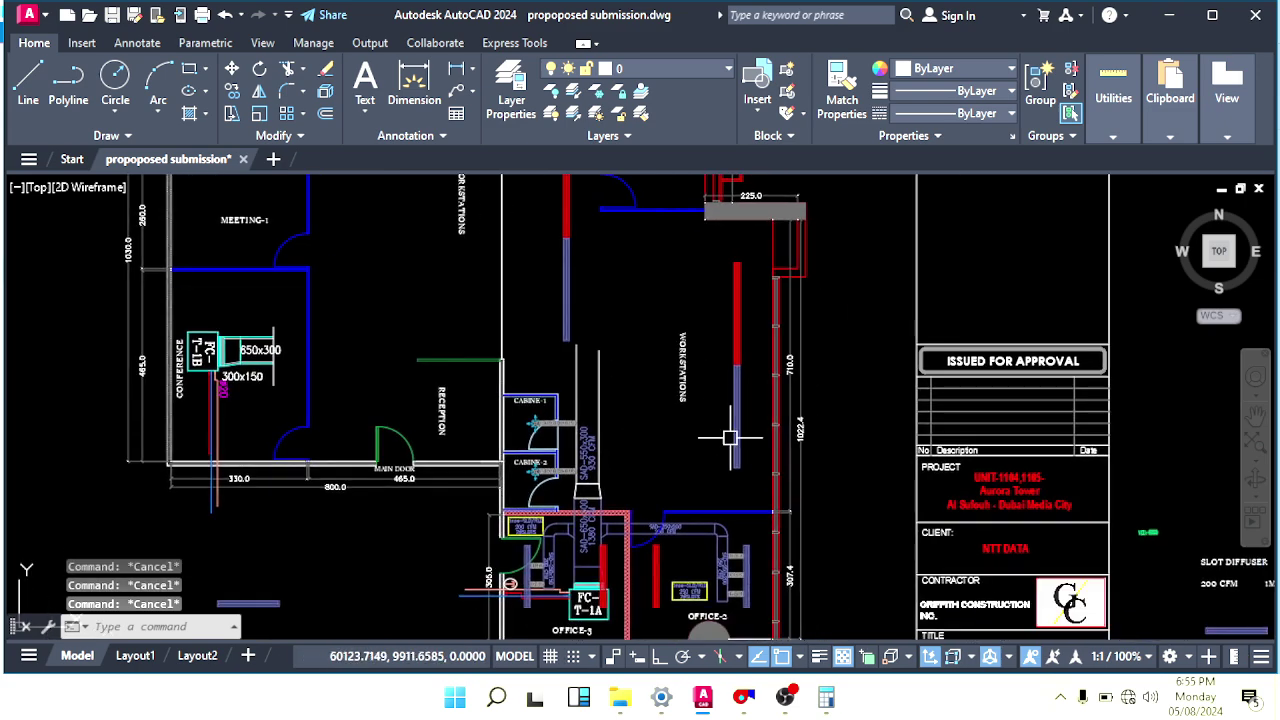
scroll(728, 420, up, 2)
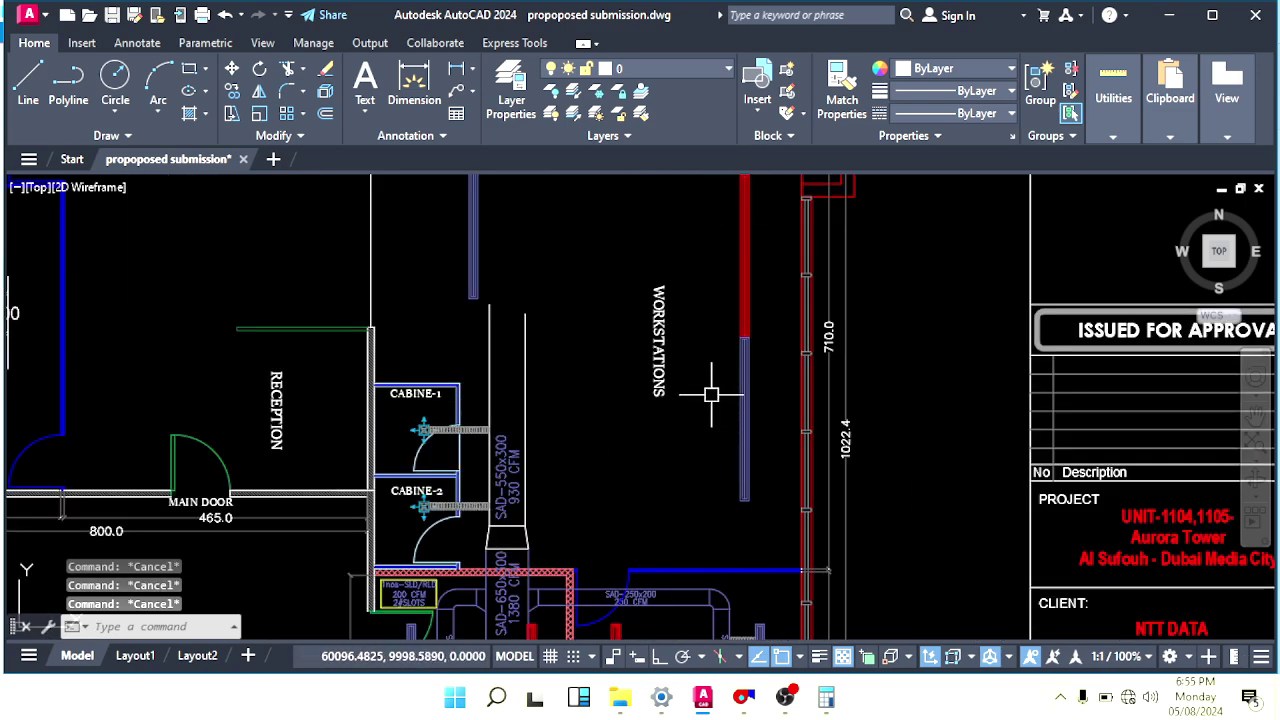
scroll(690, 440, down, 3)
scroll(664, 437, up, 5)
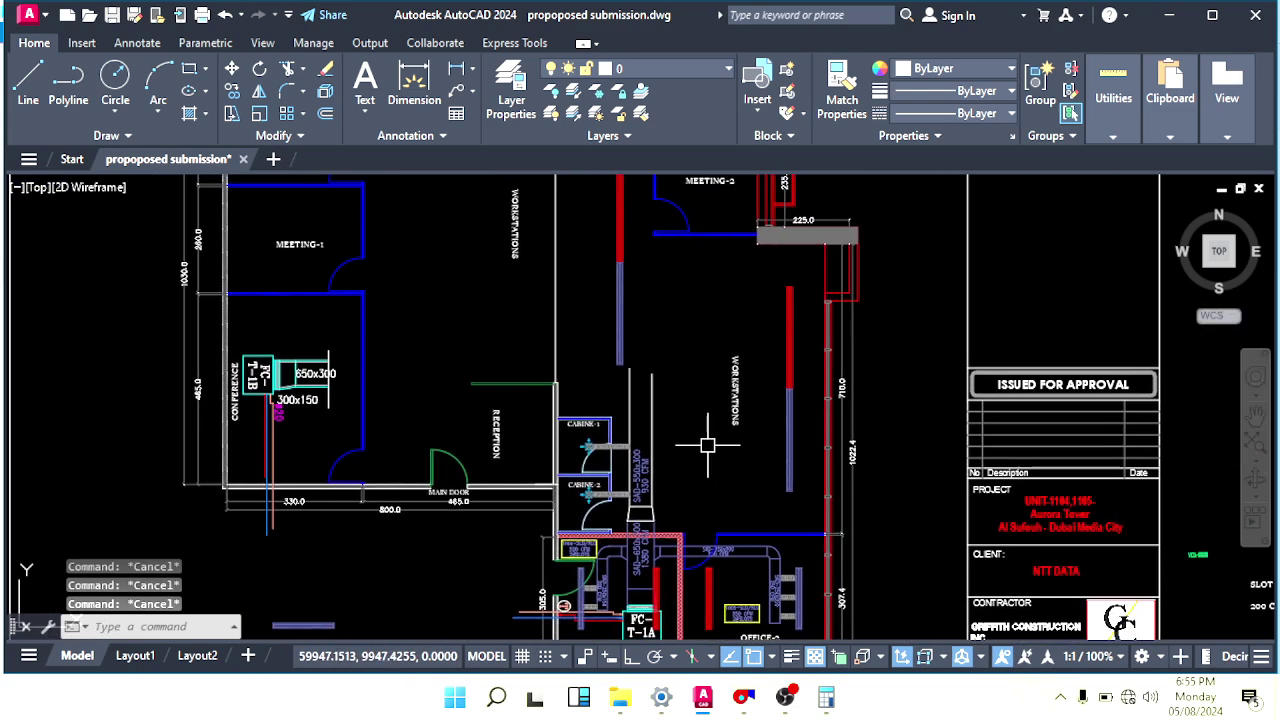
text(l)
key(Return)
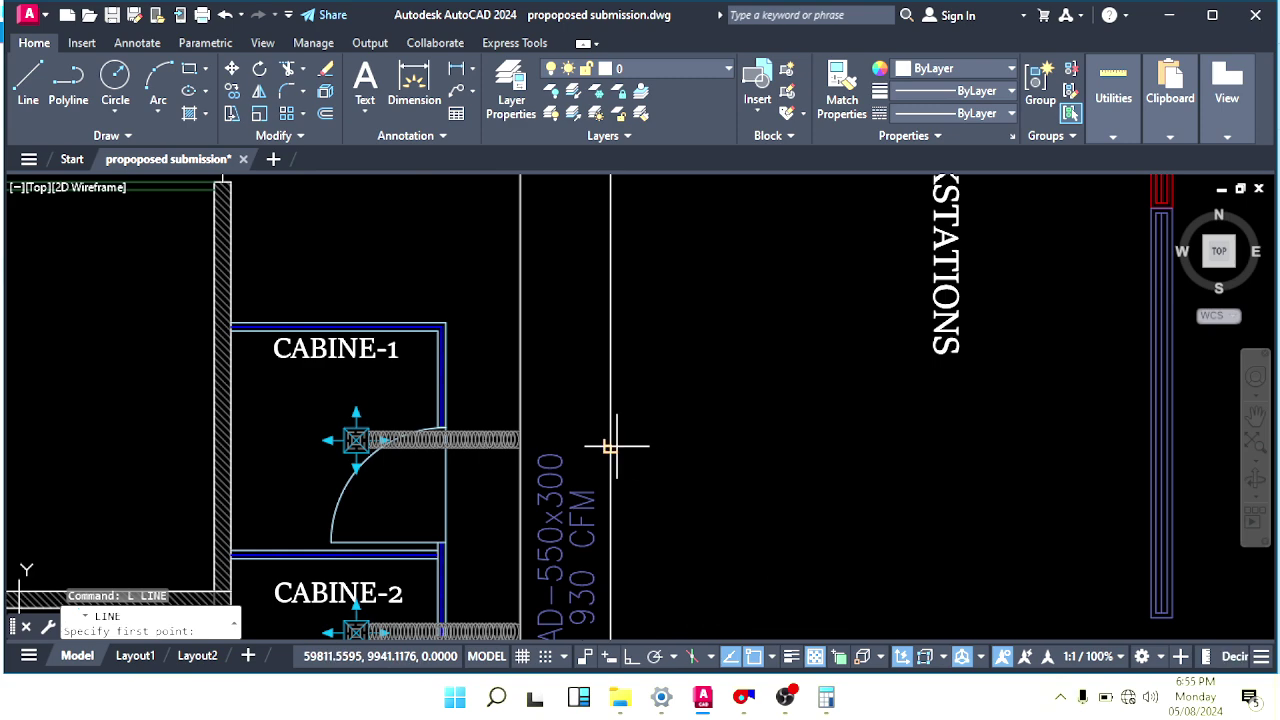
click(608, 443)
scroll(760, 430, down, 5)
key(Escape)
Draw a line from the 930 CFM duct's window-side edge horizontally toward the blue workstations diffuser, turning upward alongside it.
scroll(738, 440, up, 5)
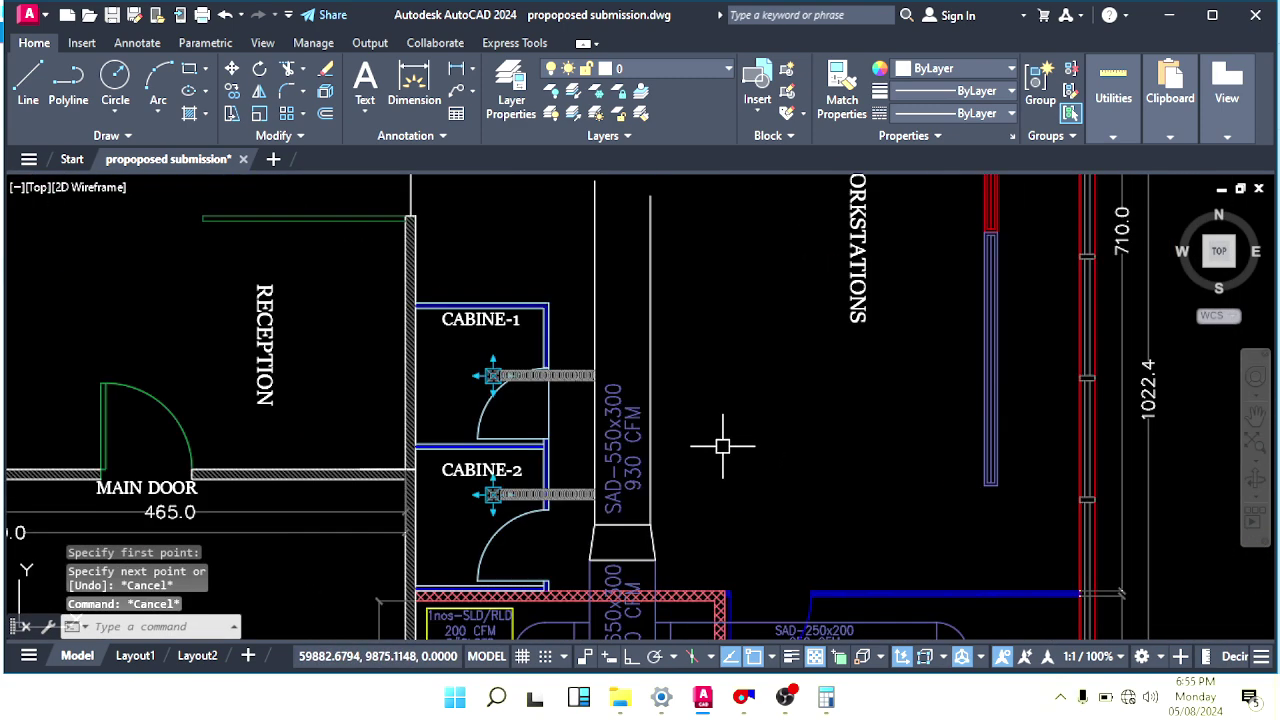
click(651, 451)
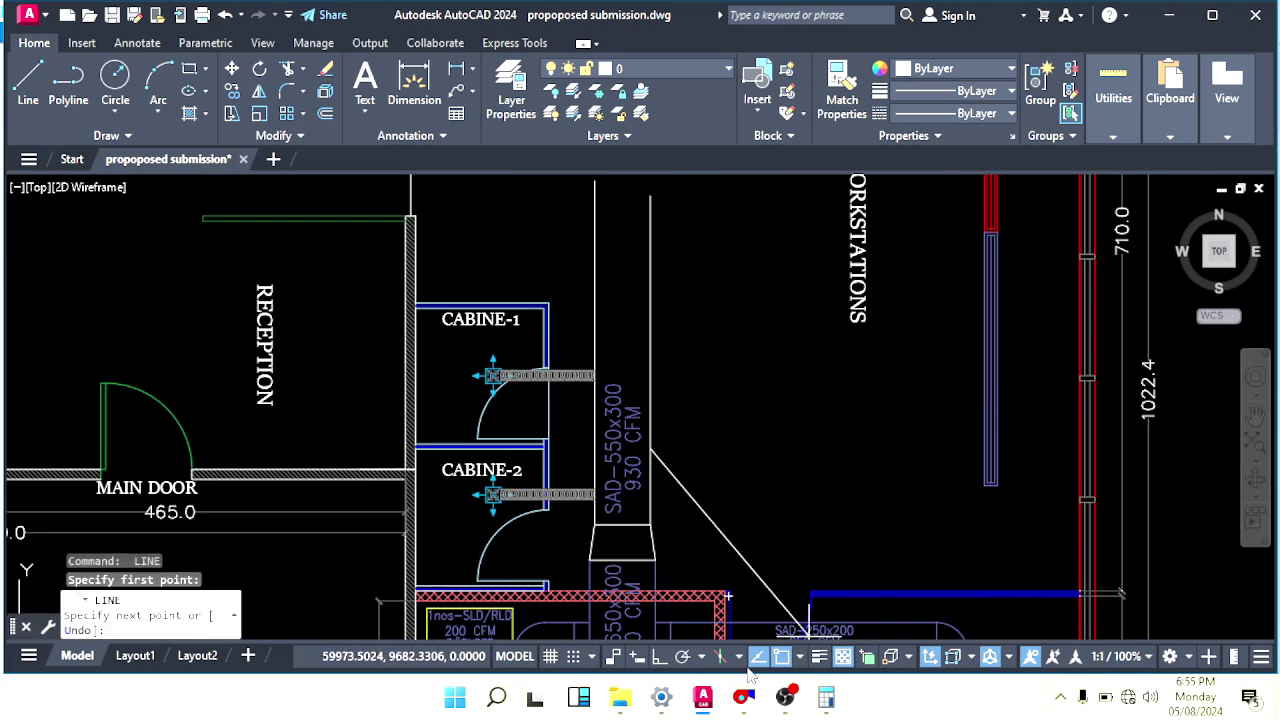
click(961, 462)
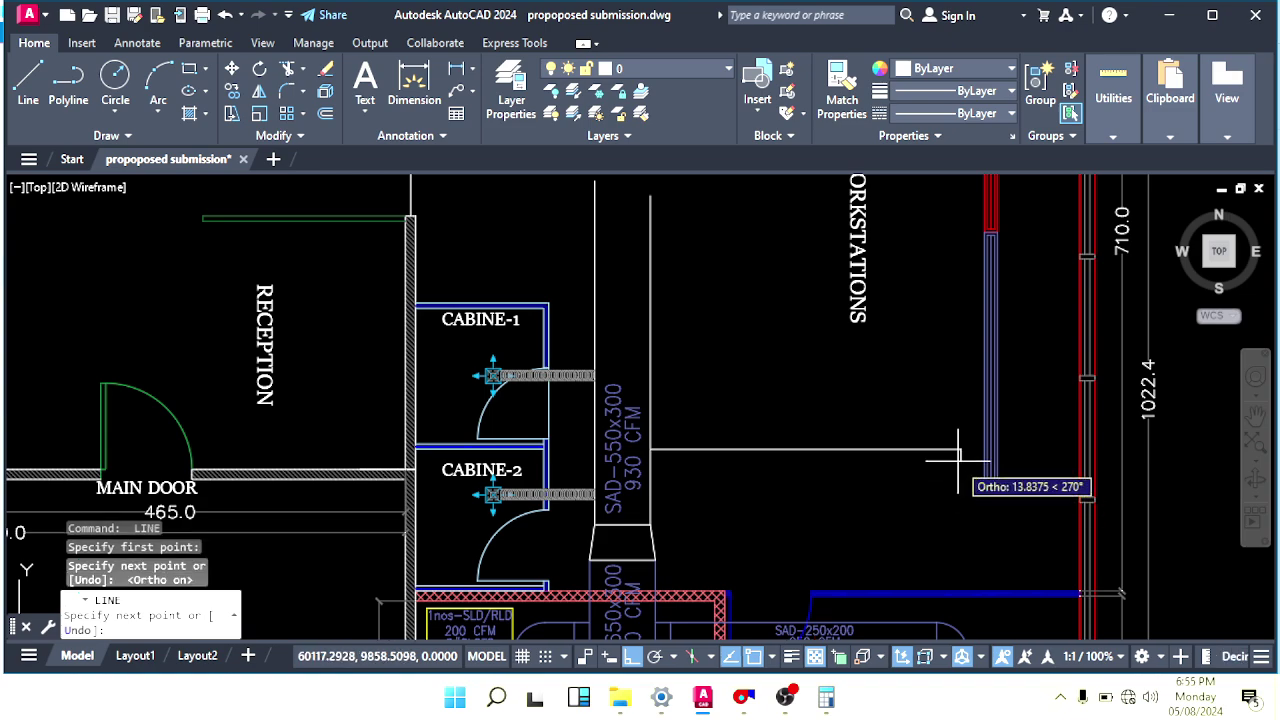
middle_drag(952, 297, 903, 202)
click(956, 311)
key(Escape)
key(Escape)
Copy the upper flexible duct beside Office-2's diffuser onto the vertical branch line near the top of the blue workstations diffuser.
scroll(936, 421, down, 2)
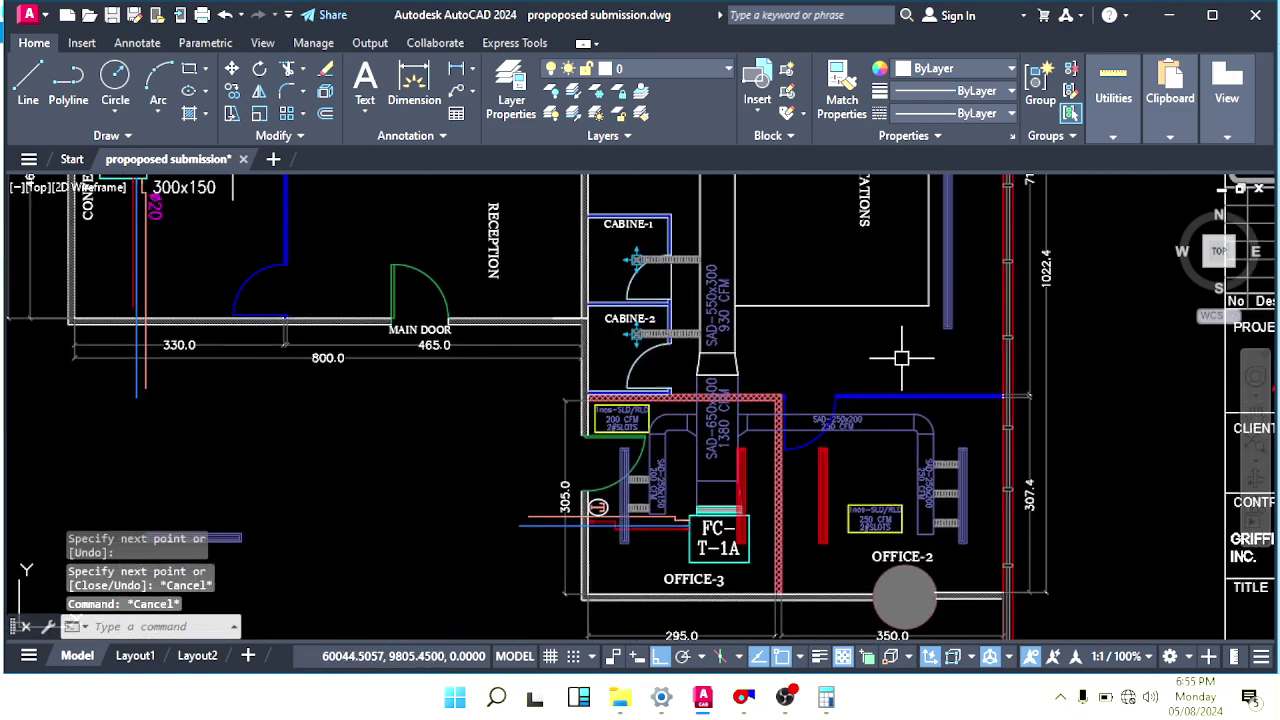
scroll(962, 477, up, 4)
click(922, 434)
middle_drag(922, 435, 908, 510)
text(co)
key(Return)
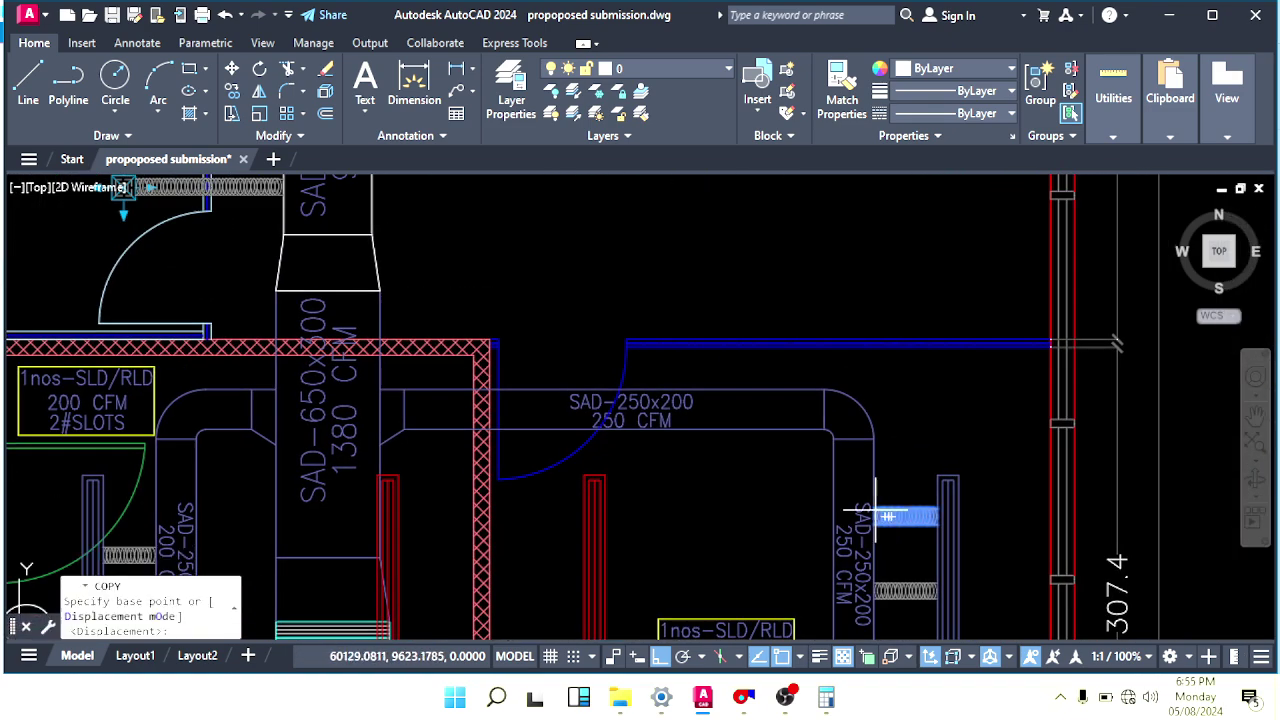
scroll(906, 512, up, 5)
click(863, 505)
scroll(863, 505, down, 2)
middle_drag(853, 403, 857, 437)
scroll(857, 437, down, 2)
middle_drag(855, 290, 872, 560)
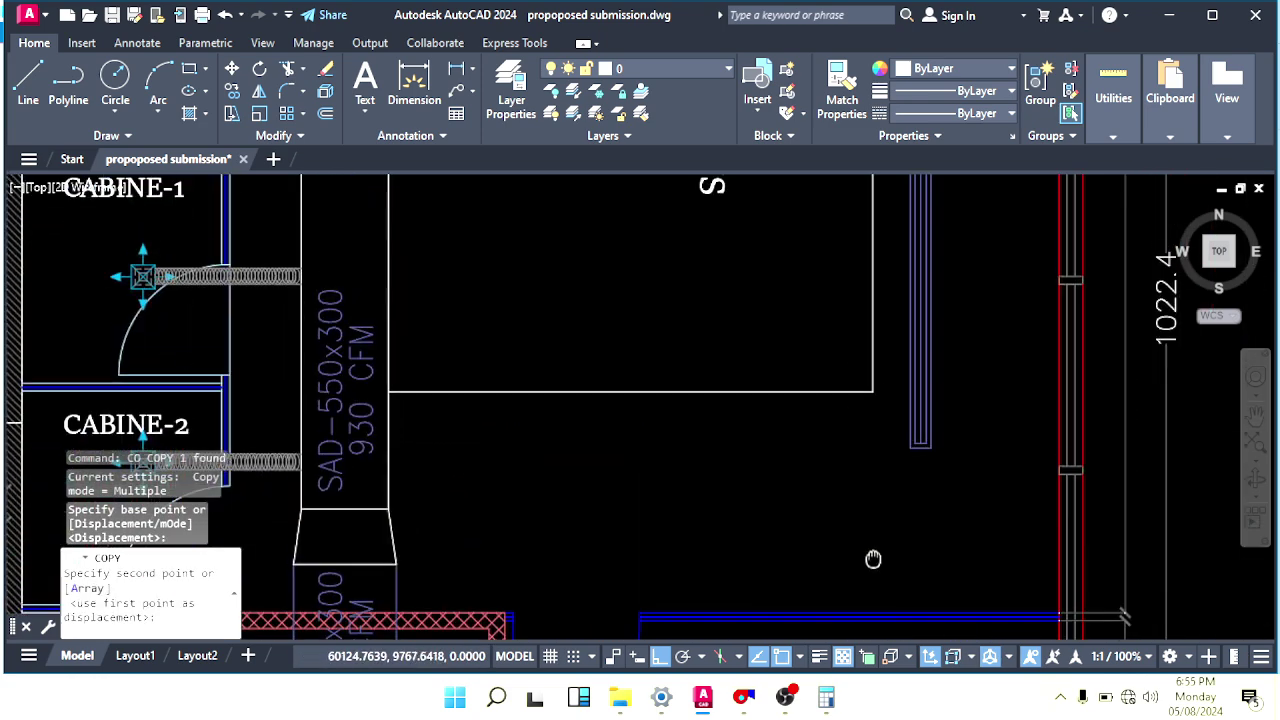
middle_drag(874, 198, 899, 546)
scroll(891, 345, up, 2)
click(897, 413)
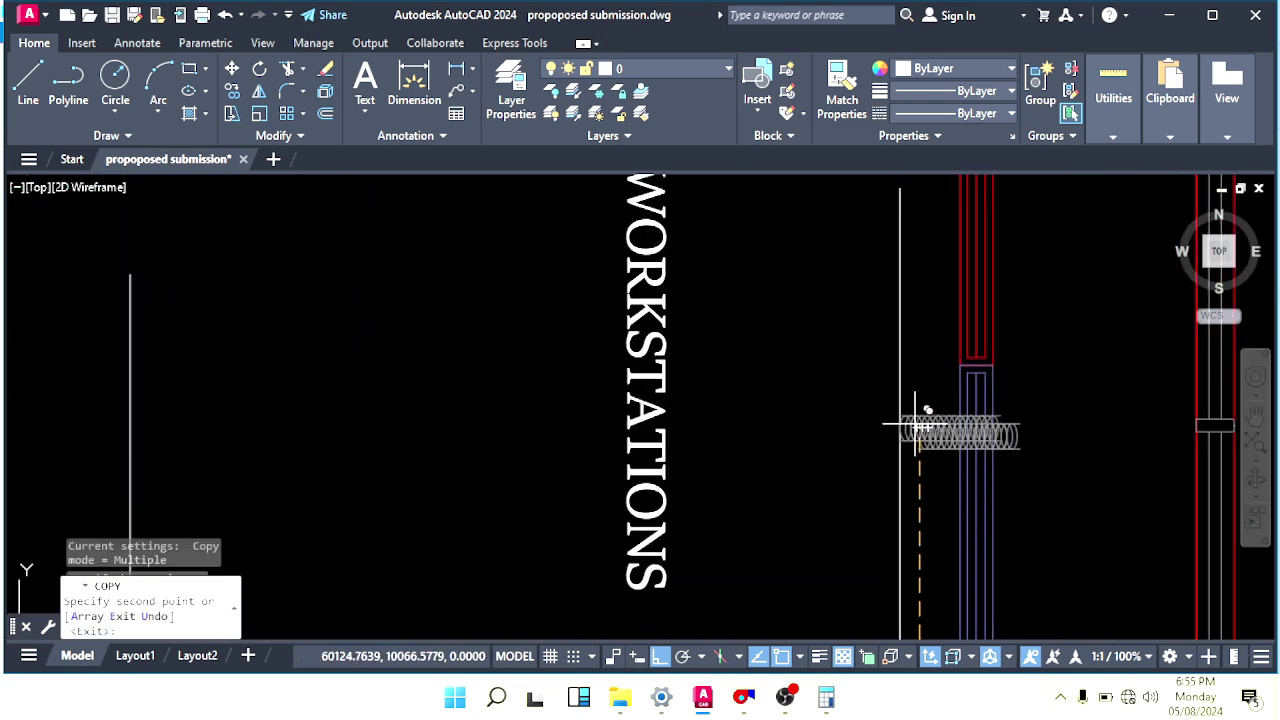
key(Escape)
key(Escape)
Move the copied flexible duct horizontally so its outer end meets the near edge of the blue workstations diffuser.
click(940, 429)
middle_drag(1010, 453, 946, 456)
scroll(953, 410, up, 6)
text(m)
key(Return)
middle_drag(917, 414, 1043, 376)
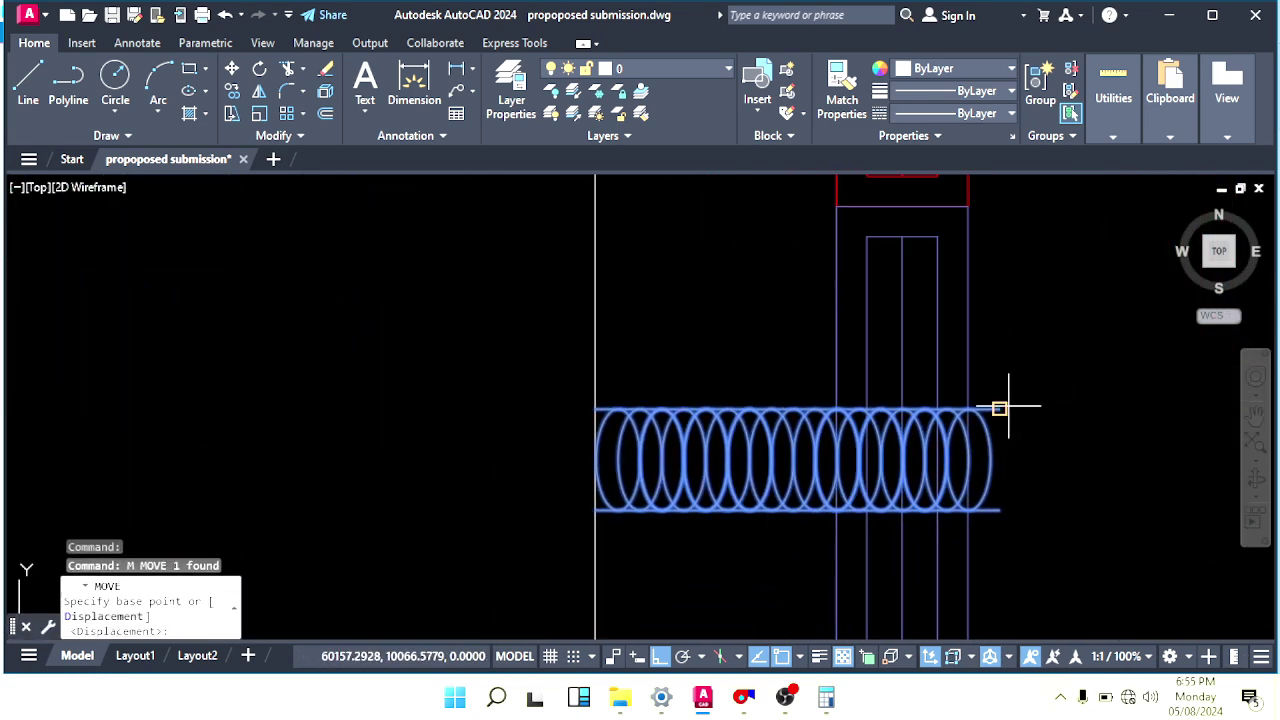
click(1000, 408)
click(837, 408)
key(Escape)
Move the vertical branch line horizontally so it meets the inner end of the flexible duct.
scroll(766, 408, down, 2)
middle_drag(763, 406, 1023, 440)
click(941, 386)
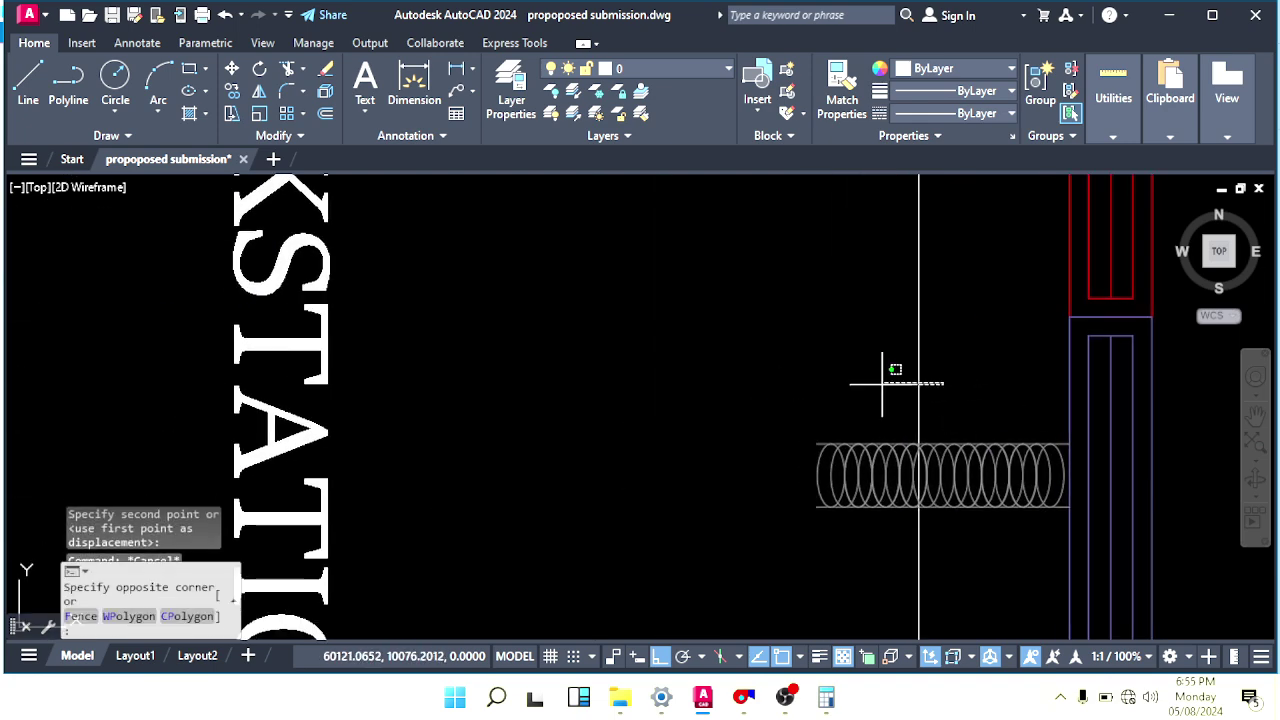
click(880, 383)
text(m)
key(Return)
middle_drag(1112, 460, 860, 385)
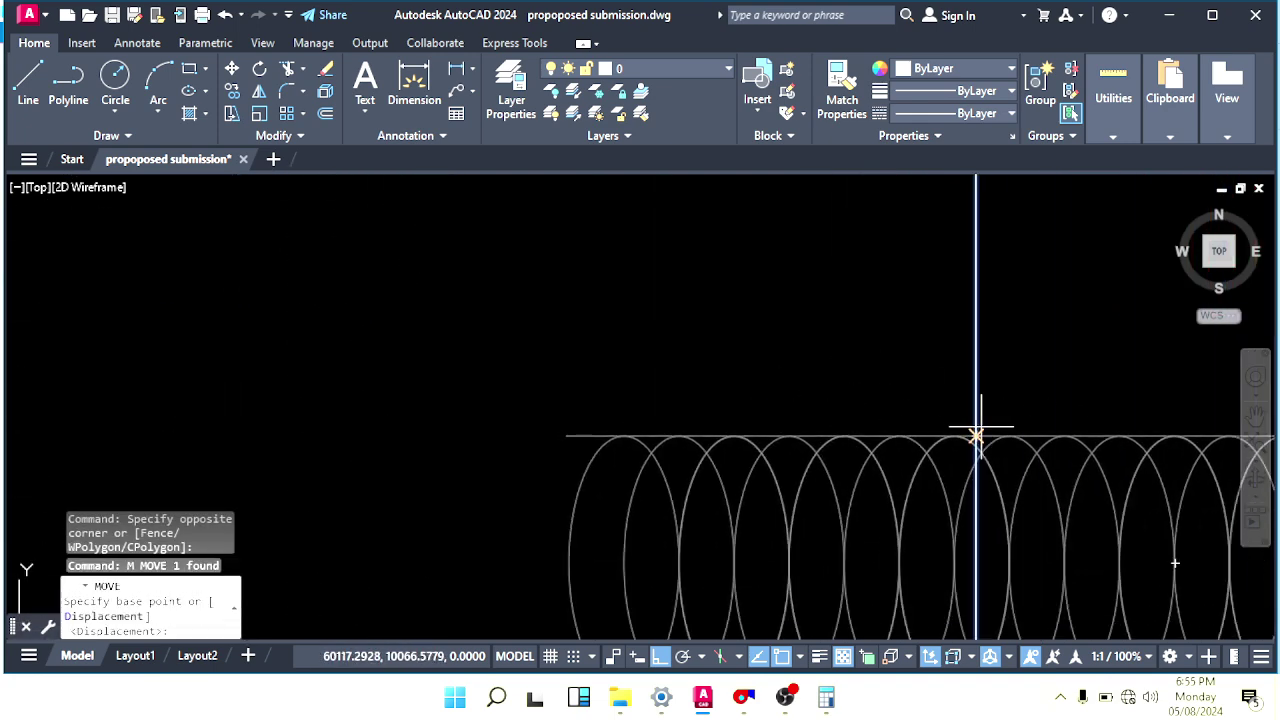
click(977, 436)
middle_drag(711, 395, 960, 422)
click(821, 457)
scroll(880, 500, down, 4)
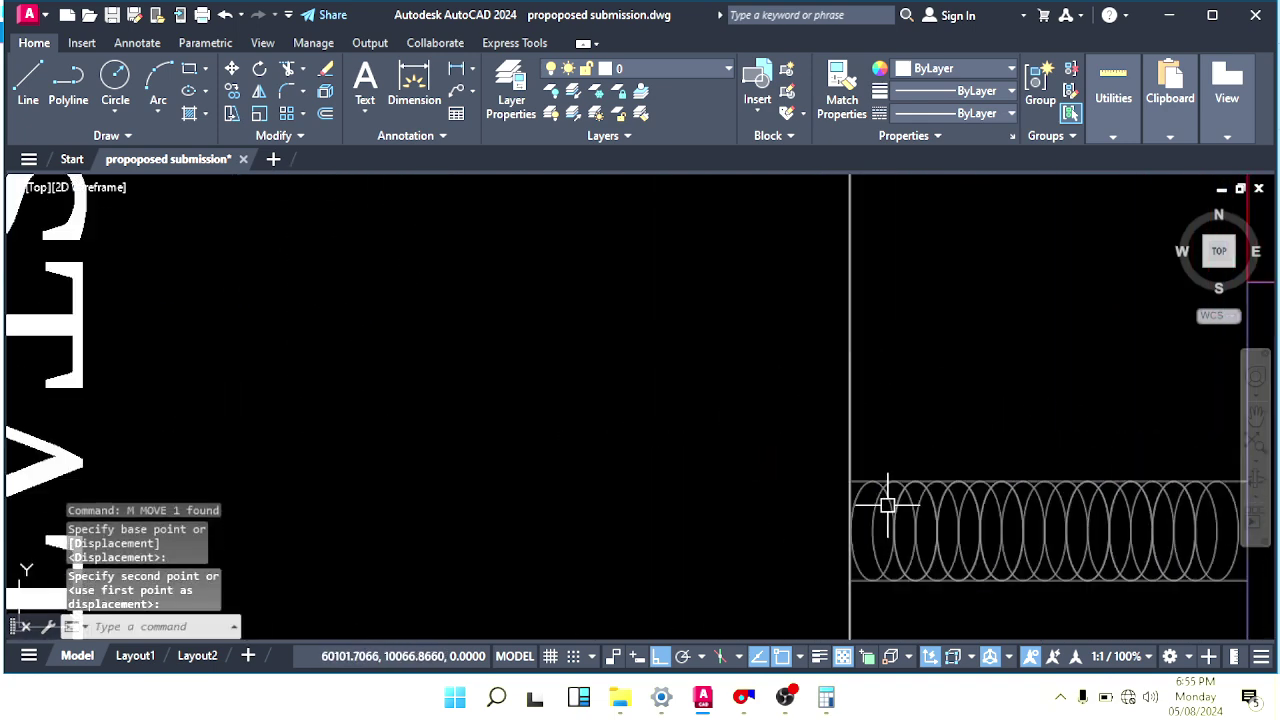
key(Escape)
key(Escape)
key(Escape)
Move the horizontal branch line slightly down, below the lower end of the vertical branch line.
middle_drag(887, 556, 792, 288)
scroll(792, 288, down, 1)
scroll(617, 449, down, 1)
middle_drag(617, 449, 650, 345)
scroll(727, 442, down, 2)
middle_drag(727, 442, 830, 416)
mouse_move(785, 461)
middle_down()
mouse_move(800, 427)
mouse_move(753, 425)
middle_up()
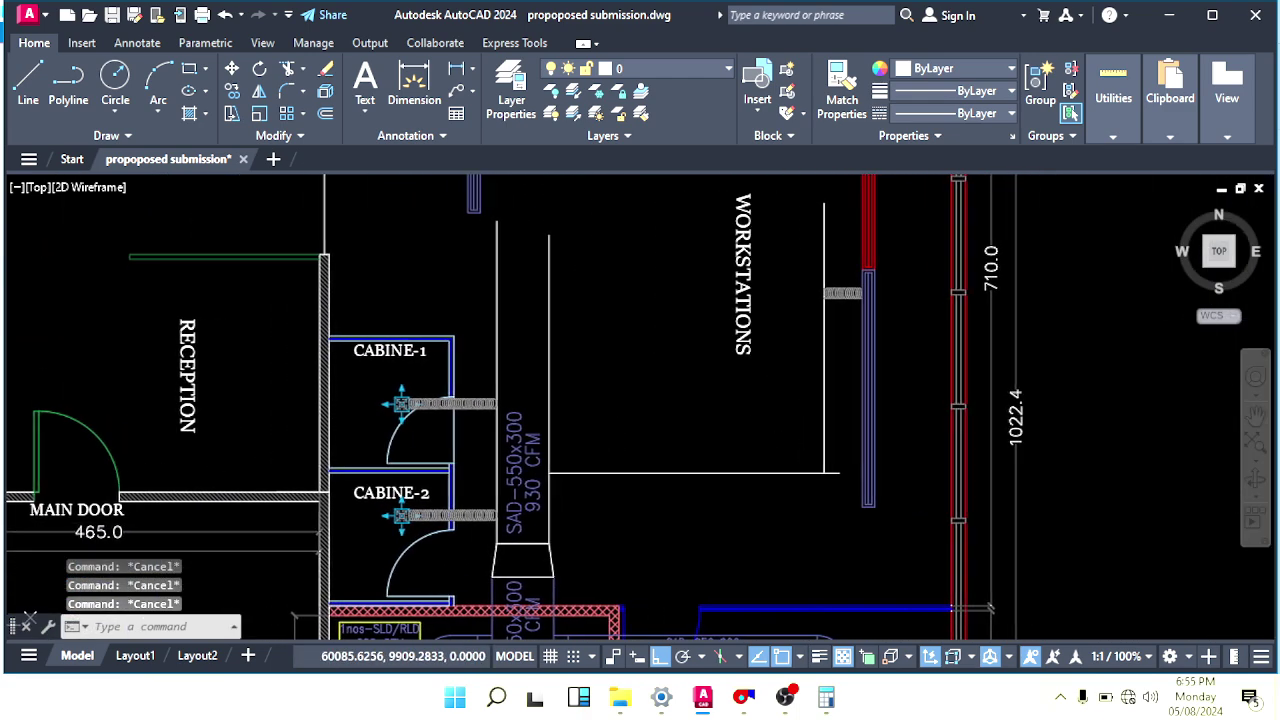
click(779, 447)
click(721, 496)
middle_drag(684, 509, 749, 463)
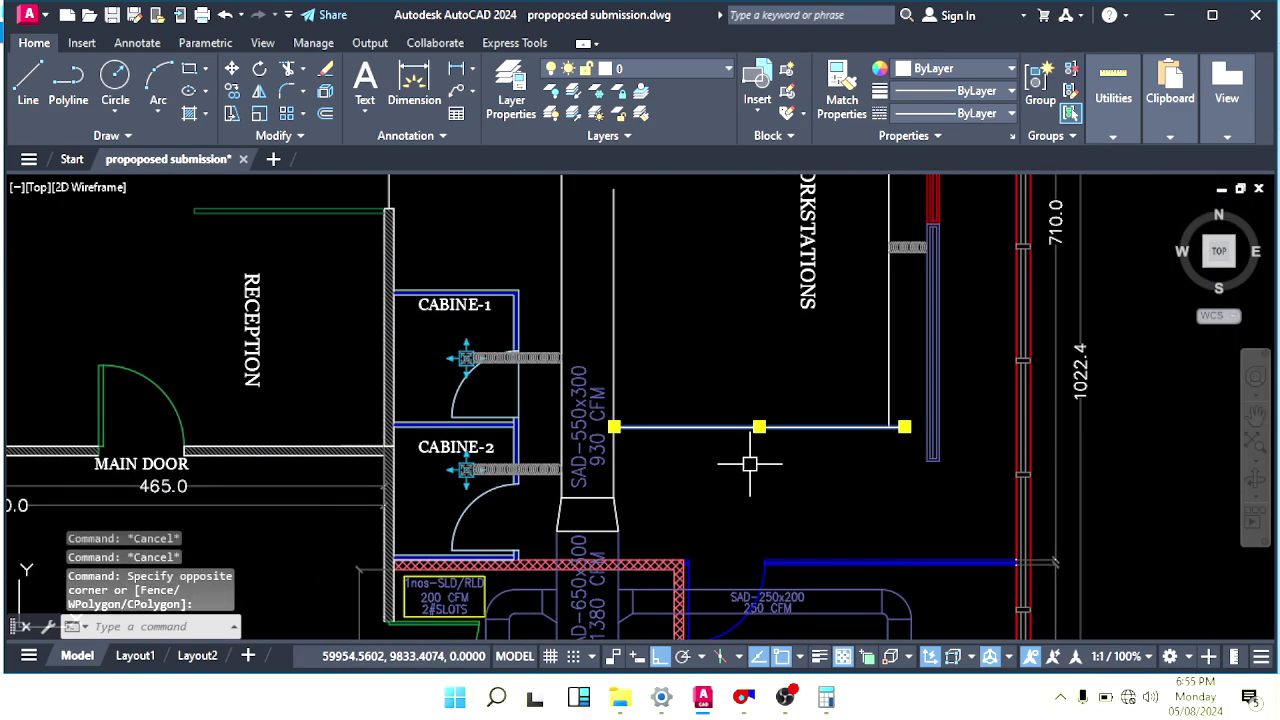
text(m)
key(Return)
click(794, 466)
key(Escape)
middle_drag(757, 400, 769, 440)
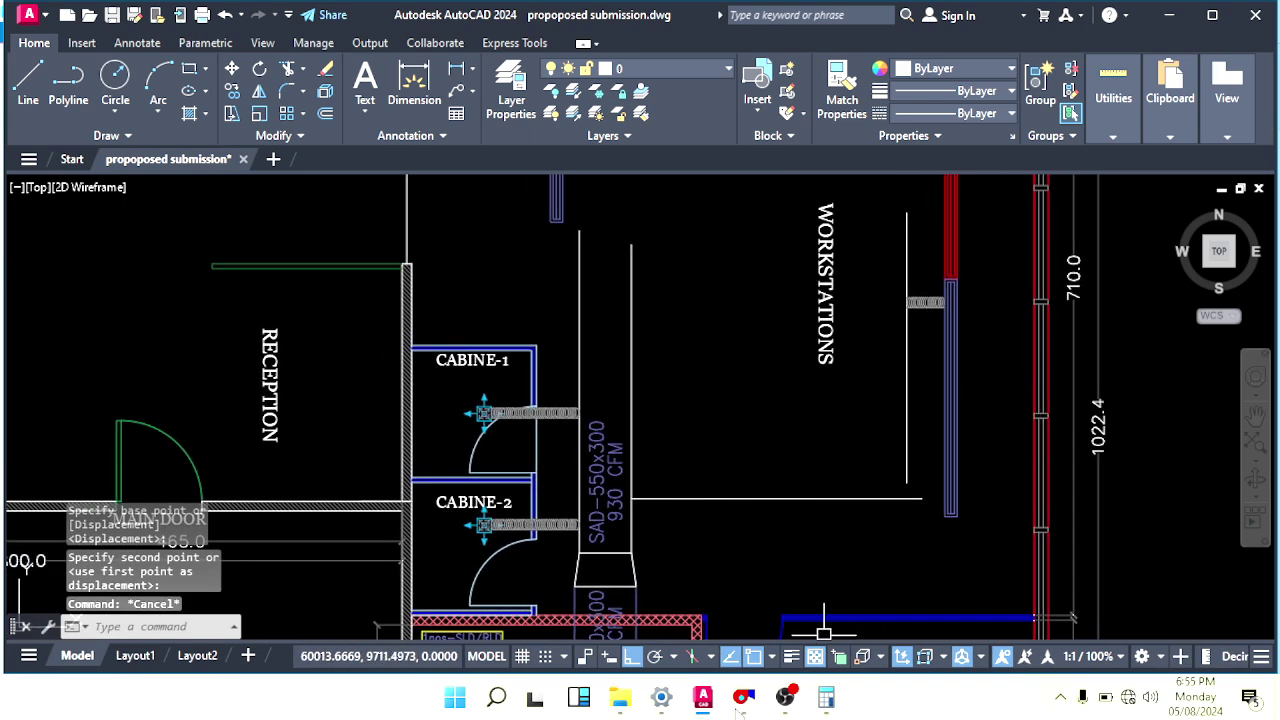
Switch to DuctSizer to size the branch for 315 cfm at 0.05 in.WC/100 ft with a 10 in side, and return to AutoCAD.
click(743, 697)
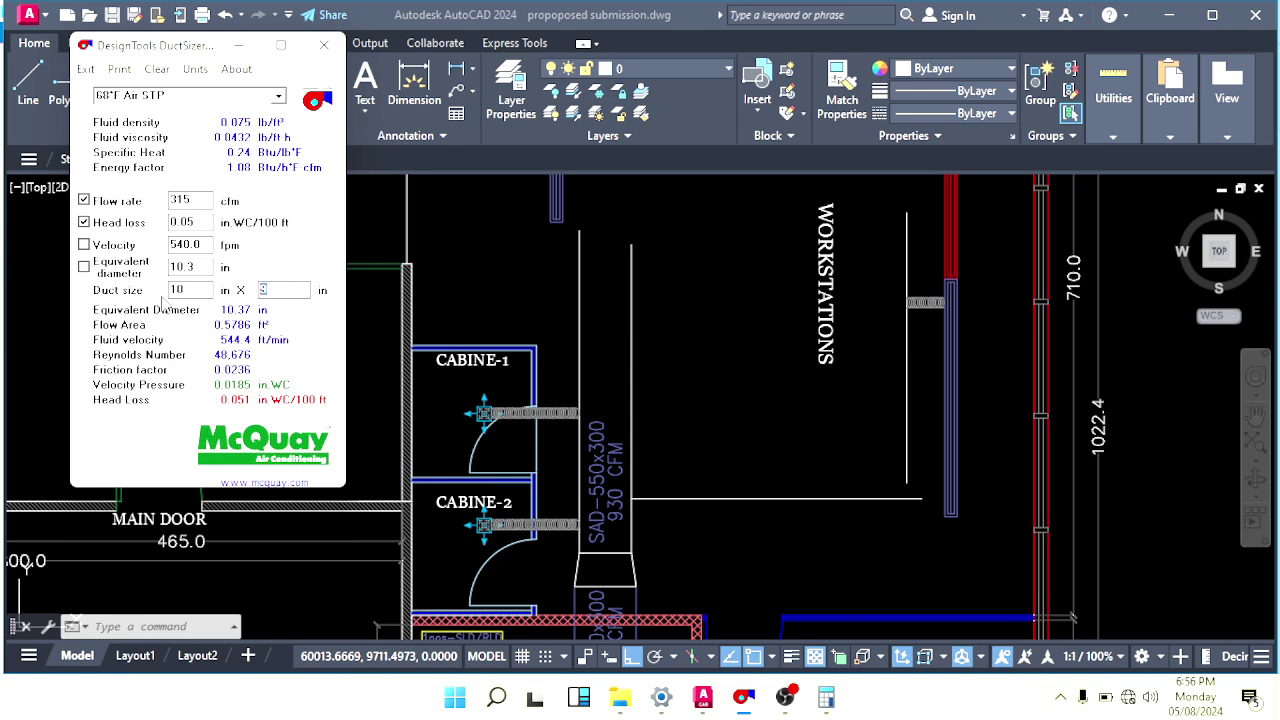
click(737, 455)
middle_drag(755, 476, 665, 442)
key(Escape)
key(Escape)
Try offsetting the horizontal branch line upward by 250, and erase the resulting line.
text(o)
key(Return)
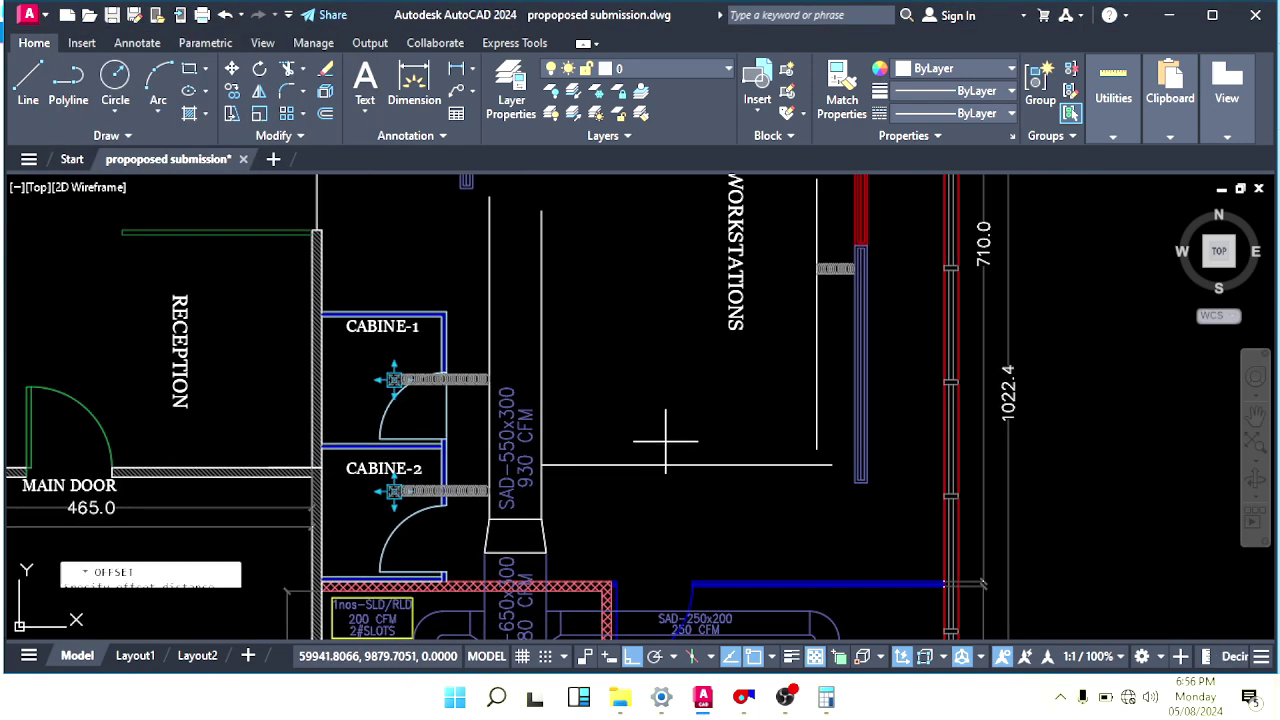
key(Return)
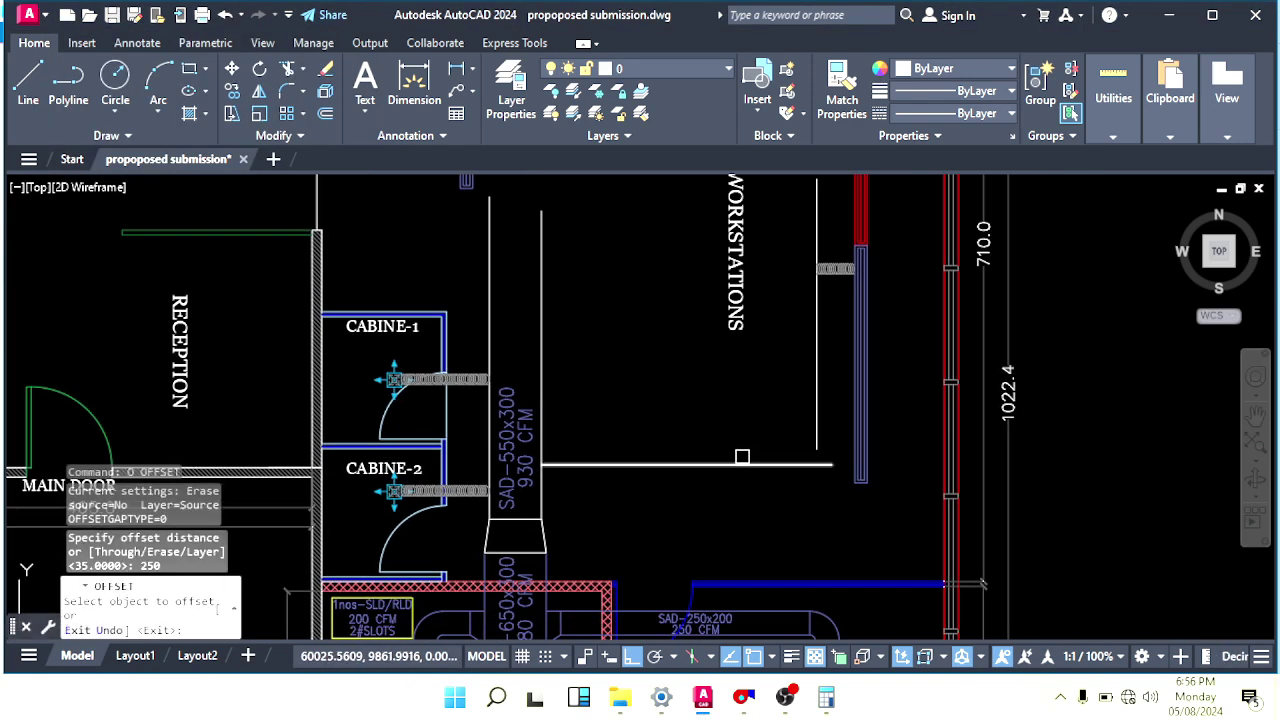
click(741, 464)
click(739, 456)
key(Escape)
click(645, 256)
click(616, 202)
text(e)
key(Return)
key(Escape)
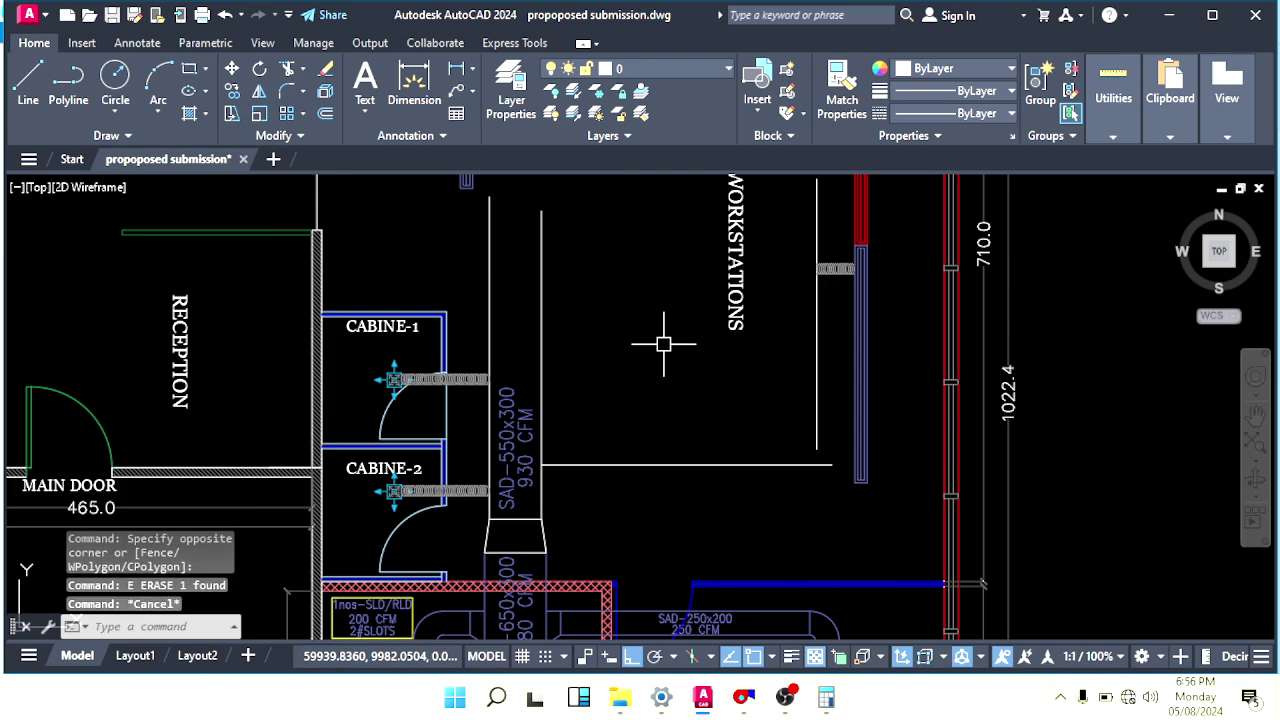
Offset the horizontal branch line upward and the vertical branch line toward the WORKSTATIONS label, both by 25.
text(o)
key(Return)
text(25)
key(Return)
click(726, 464)
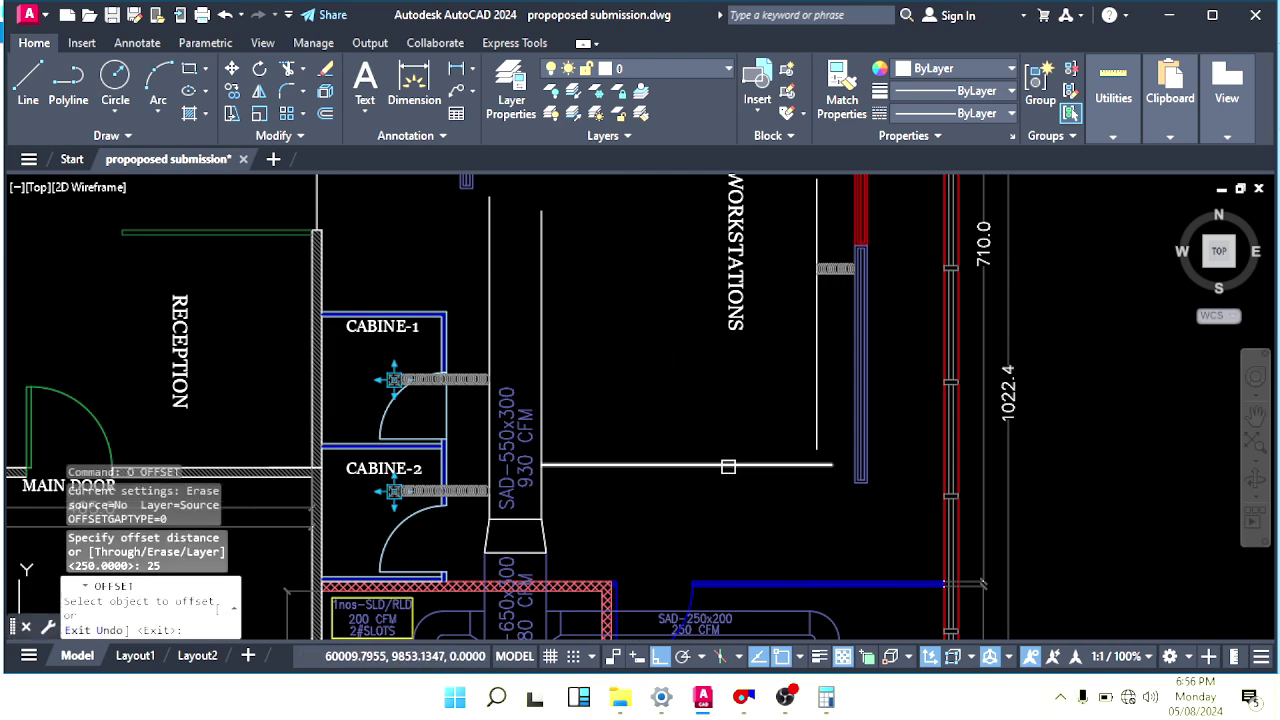
click(763, 389)
click(817, 400)
click(769, 364)
key(Escape)
key(Escape)
key(Escape)
Fillet the inner corner of the branch duct lines with a 6.3 radius.
scroll(790, 420, up, 4)
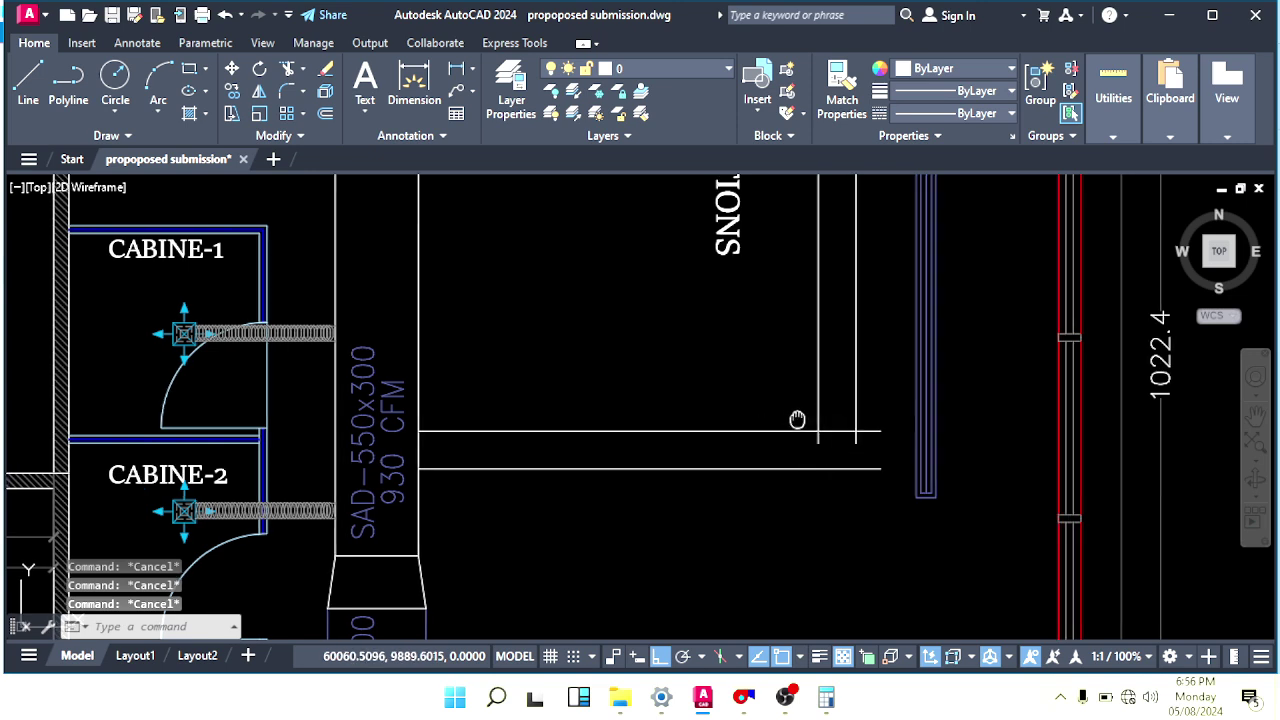
middle_drag(784, 416, 806, 427)
text(f)
key(Return)
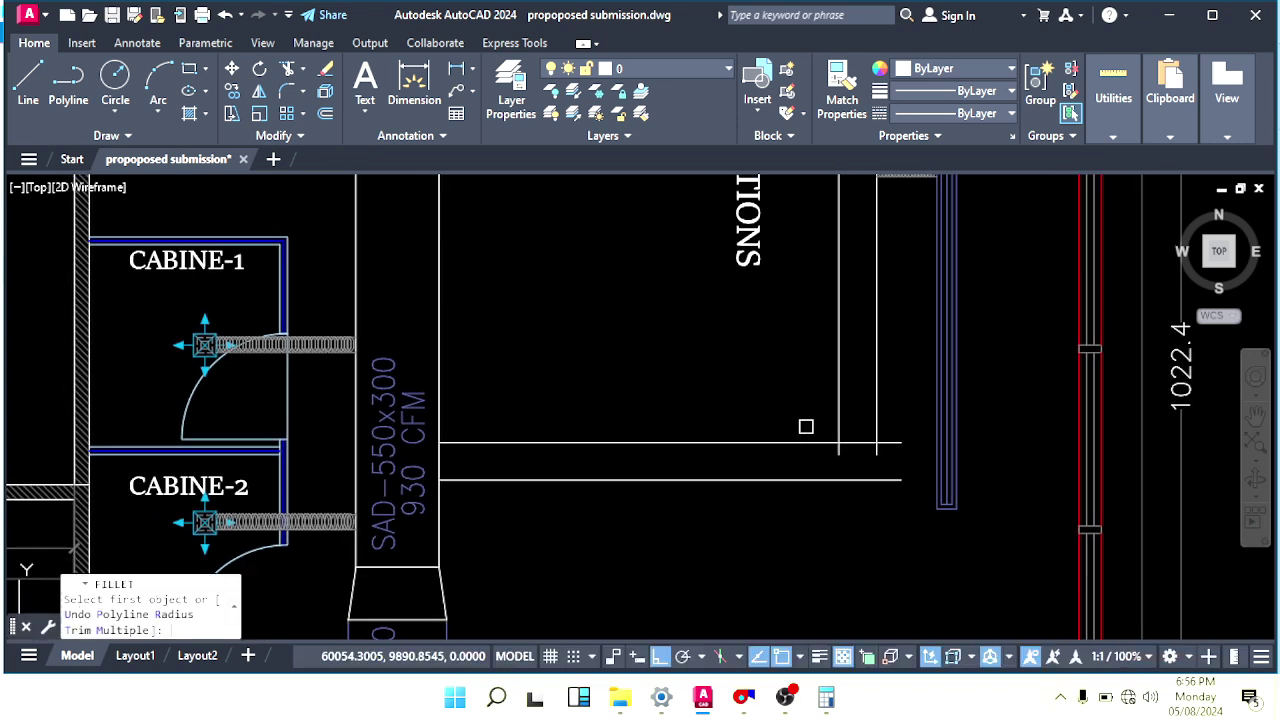
text(r)
key(Return)
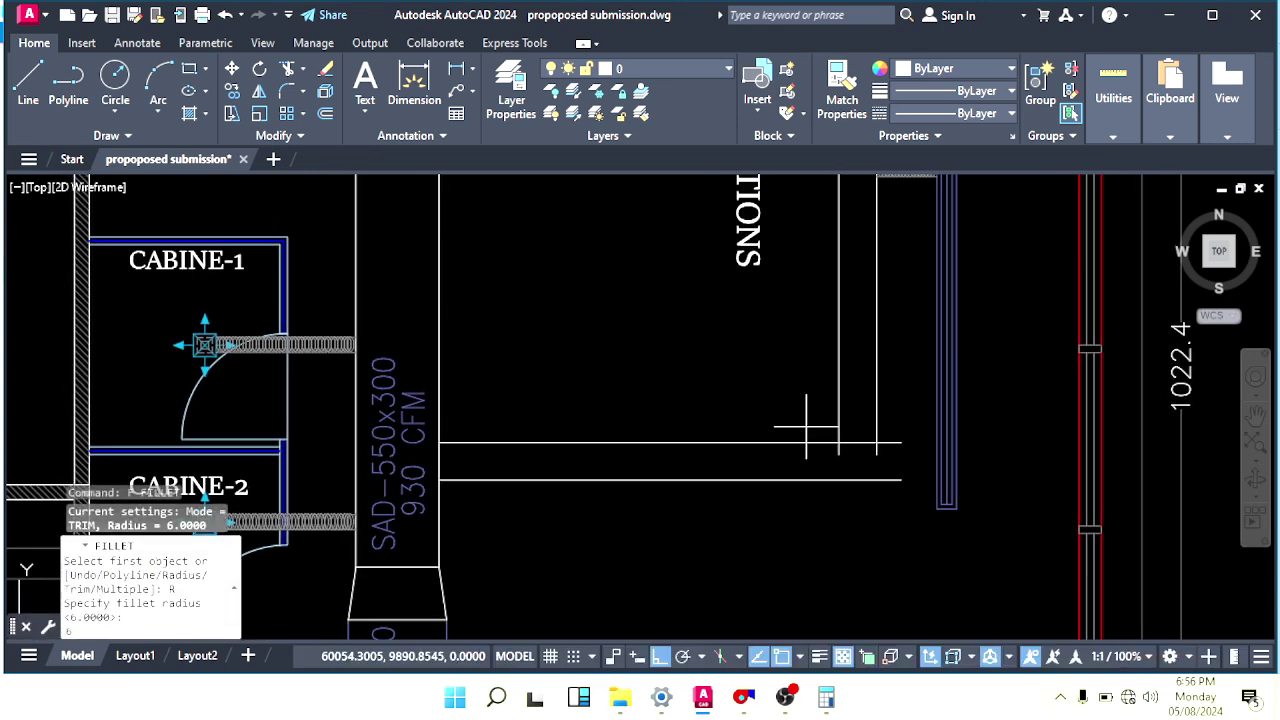
text(6.)
key(Return)
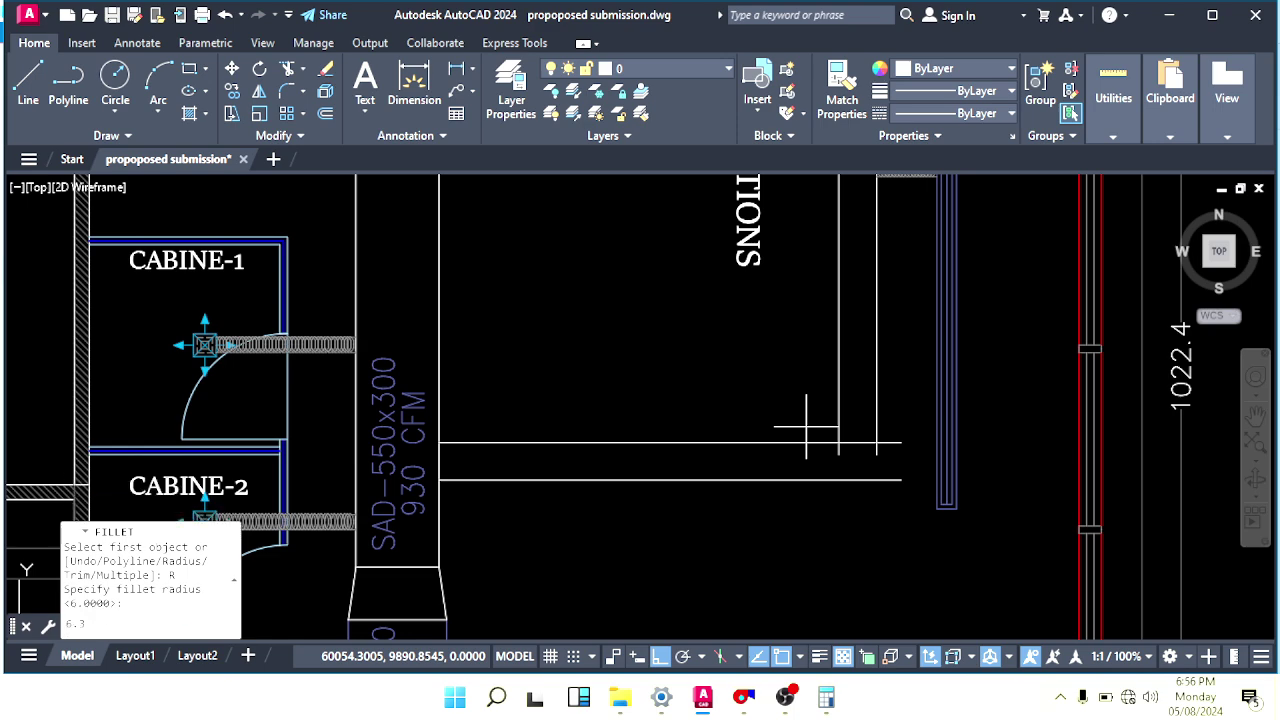
click(808, 442)
click(836, 387)
key(Escape)
key(Escape)
Offset the inner corner arc outward by 25 and trim the outer duct lines to the new elbow arc.
scroll(838, 452, up, 5)
mouse_move(838, 452)
middle_down()
mouse_move(794, 346)
mouse_move(831, 423)
middle_up()
text(o)
key(Return)
key(Return)
click(808, 378)
key(Escape)
text(tr)
key(Return)
key(Escape)
Draw lines across both ends of the elbow, joining the inner and outer arc endpoints.
text(l)
key(Return)
click(774, 403)
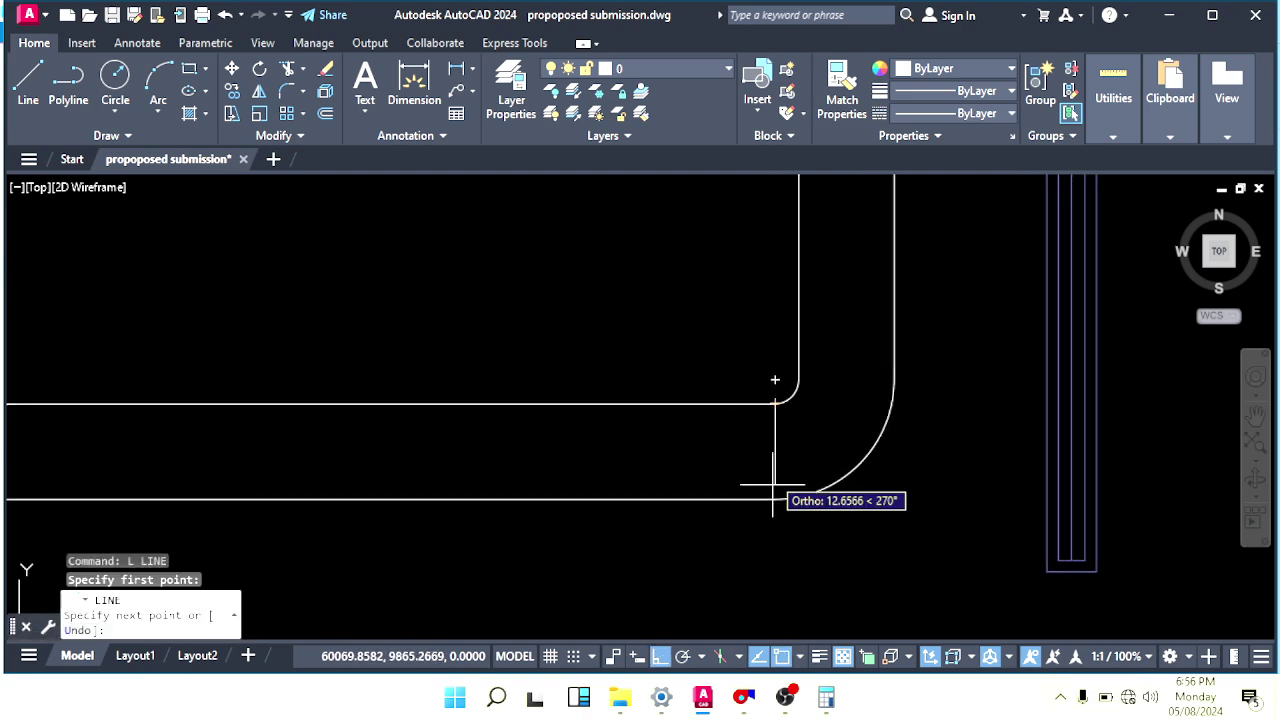
click(775, 497)
key(Return)
key(Return)
click(799, 379)
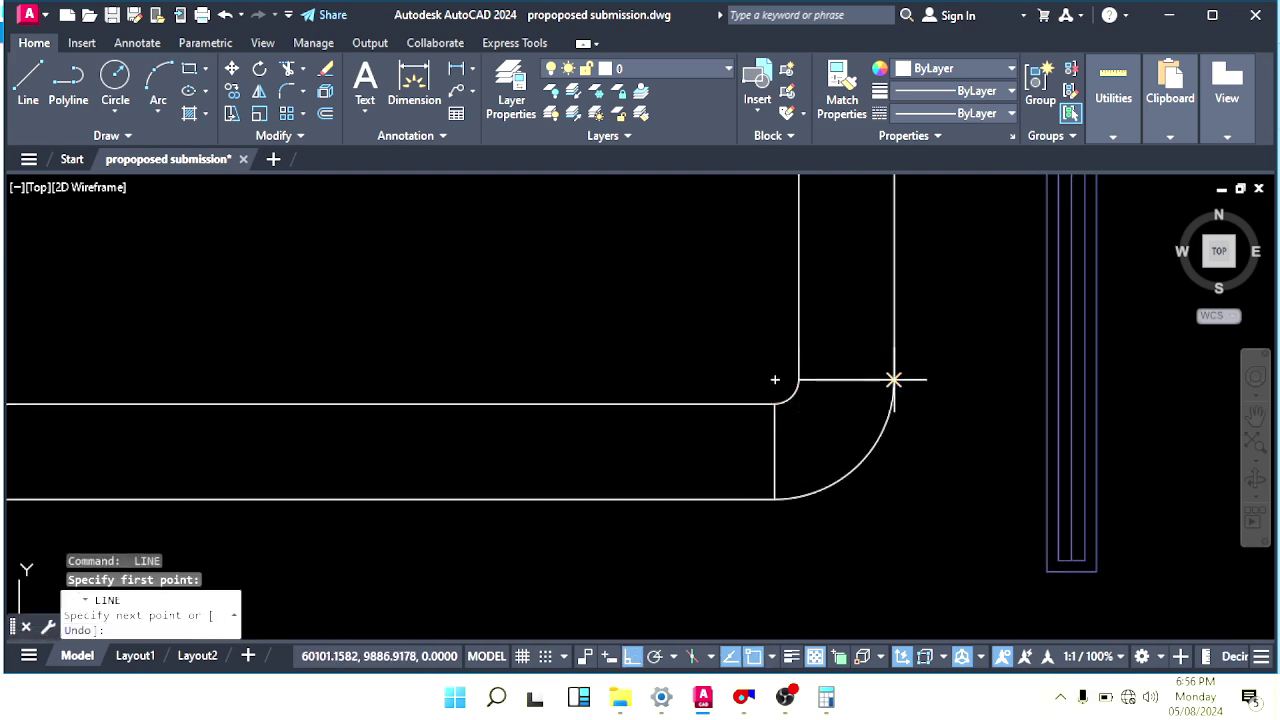
scroll(893, 379, down, 6)
key(Escape)
Copy the workstations flexible duct straight down to a second position along the blue diffuser.
scroll(856, 362, up, 3)
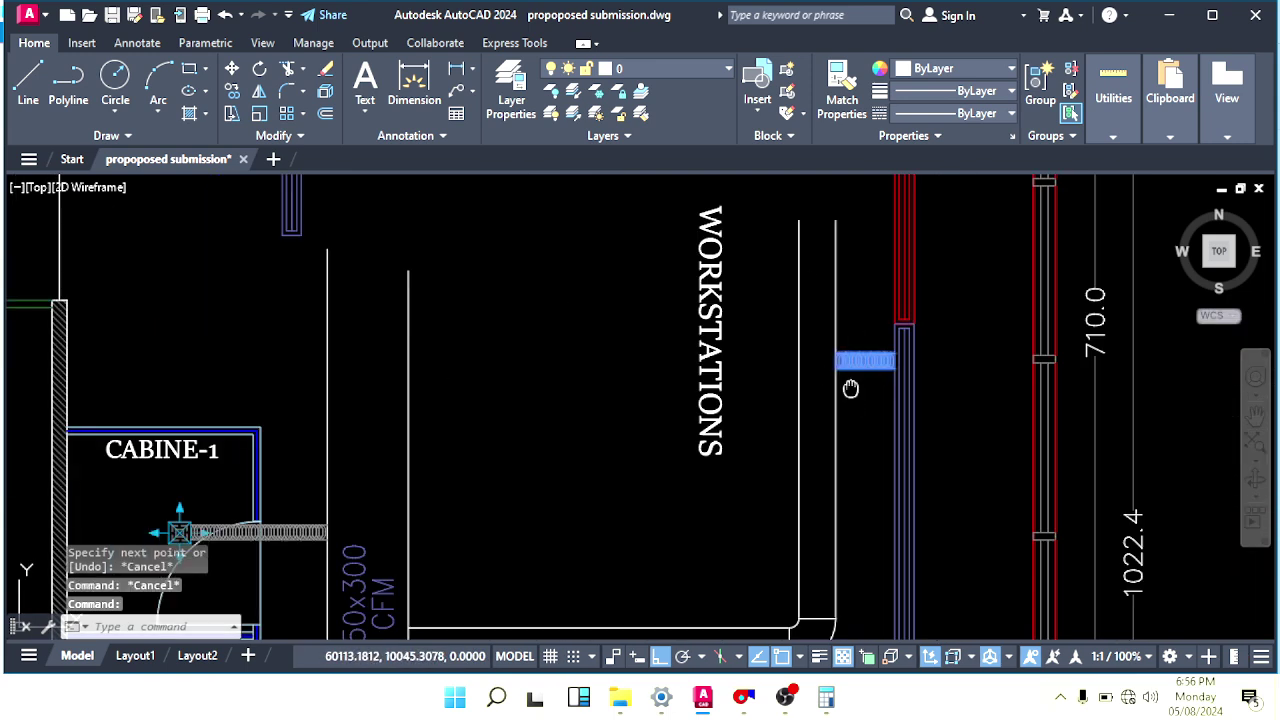
mouse_move(850, 388)
middle_down()
mouse_move(792, 330)
mouse_move(820, 309)
mouse_move(822, 281)
middle_up()
text(co)
key(space)
scroll(844, 322, up, 2)
click(840, 279)
scroll(830, 342, down, 2)
click(829, 310)
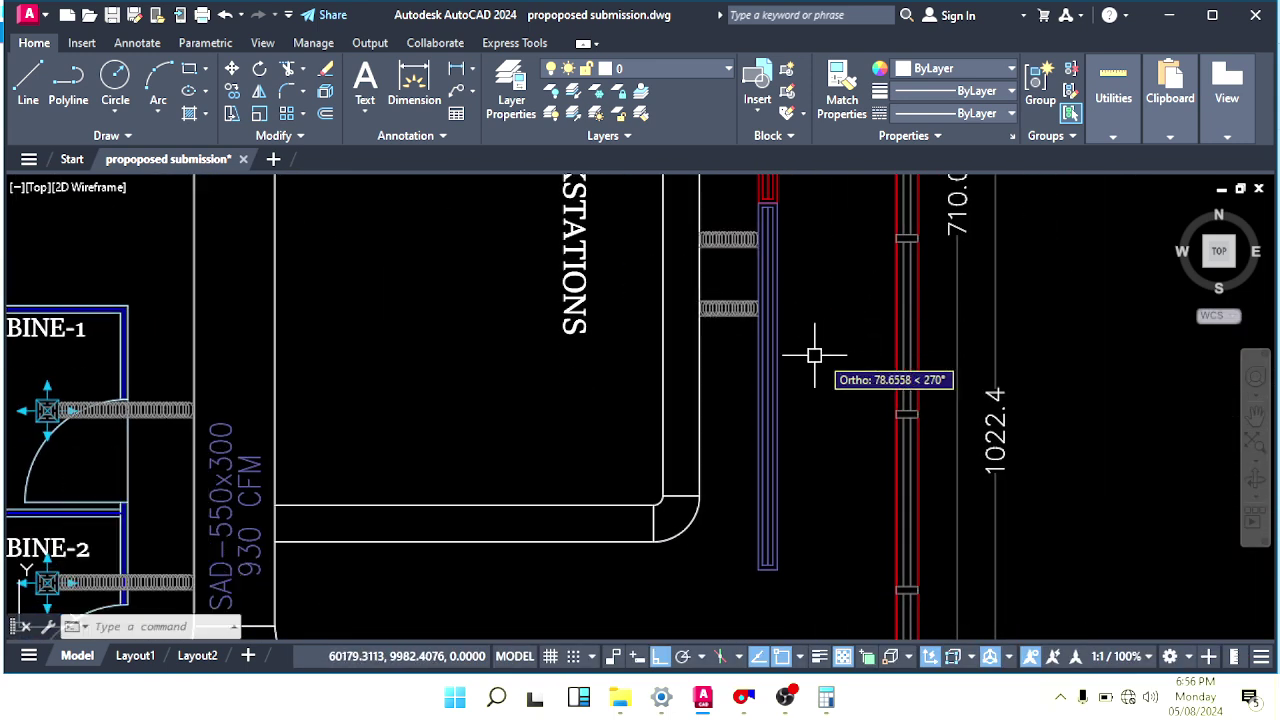
key(Escape)
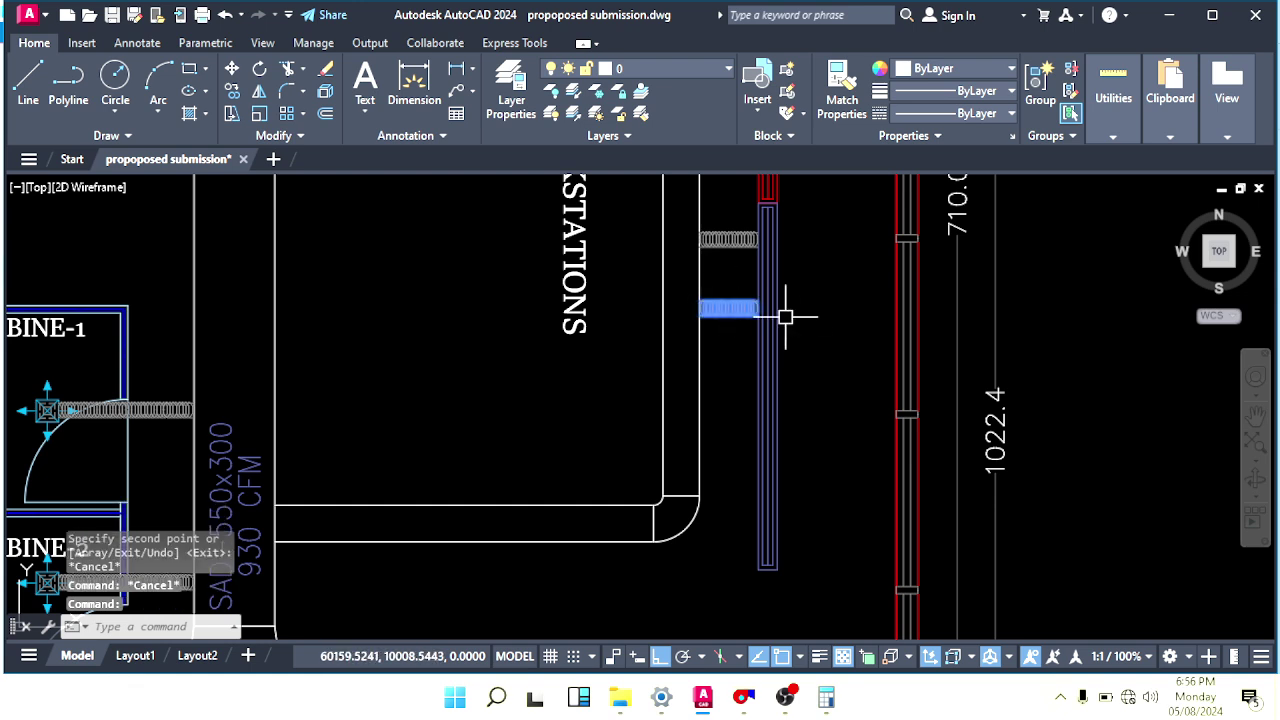
Nudge the second flexible duct slightly down, and mirror the first about its horizontal centreline, keeping the source.
text(m)
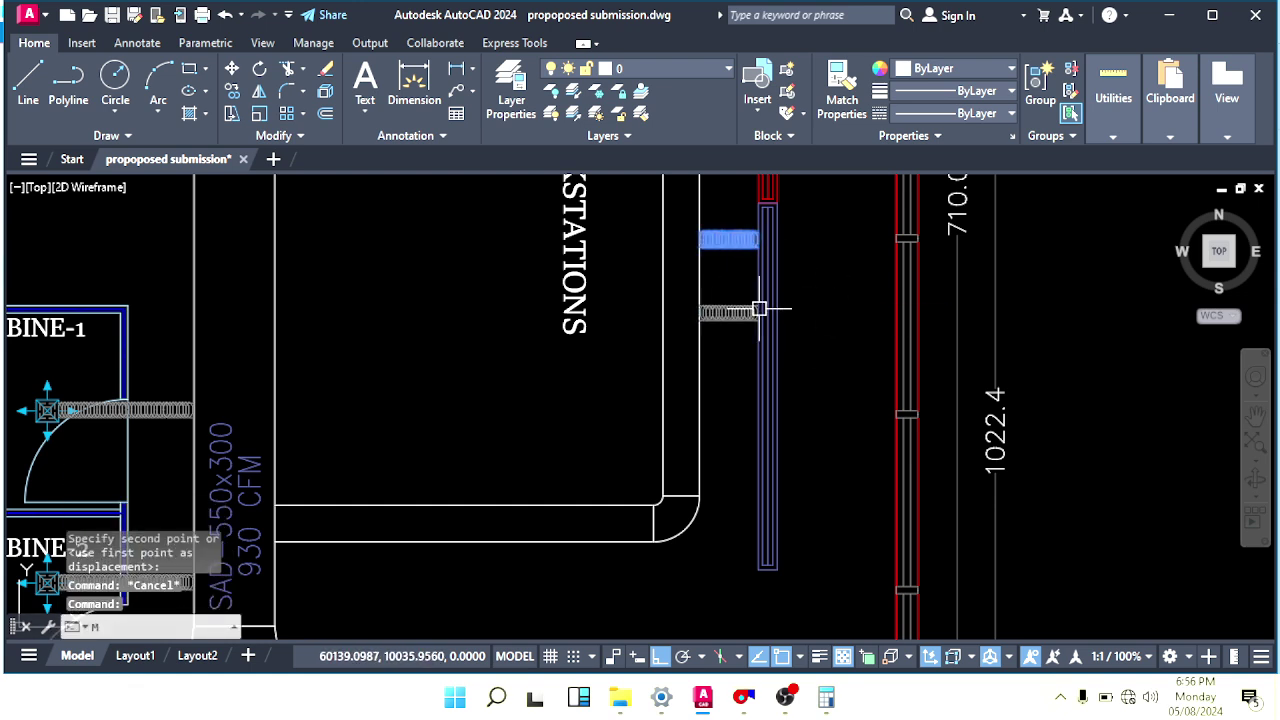
text(i)
key(space)
scroll(750, 317, up, 4)
click(691, 297)
click(951, 294)
key(space)
scroll(719, 348, down, 3)
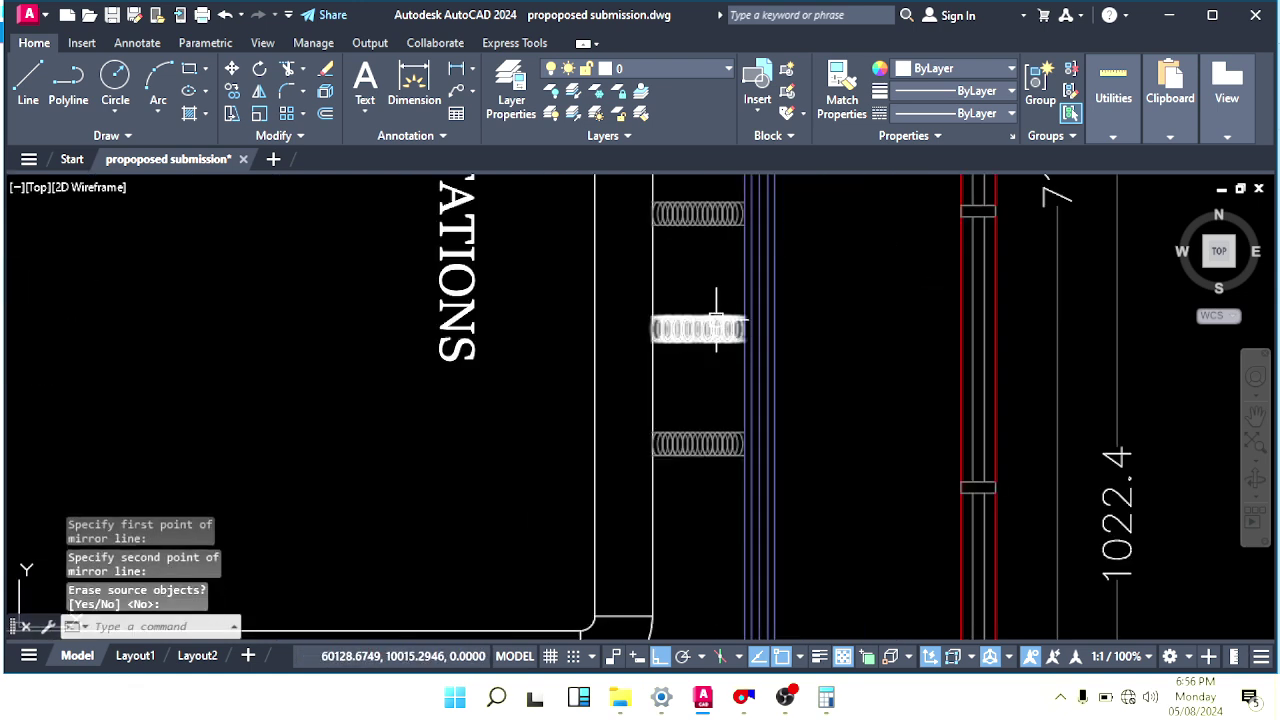
Mirror the second flexible duct about the third one's horizontal centreline to add a fourth connection, keeping the source.
click(716, 320)
middle_drag(738, 365, 746, 337)
text(mi)
key(space)
scroll(737, 422, up, 4)
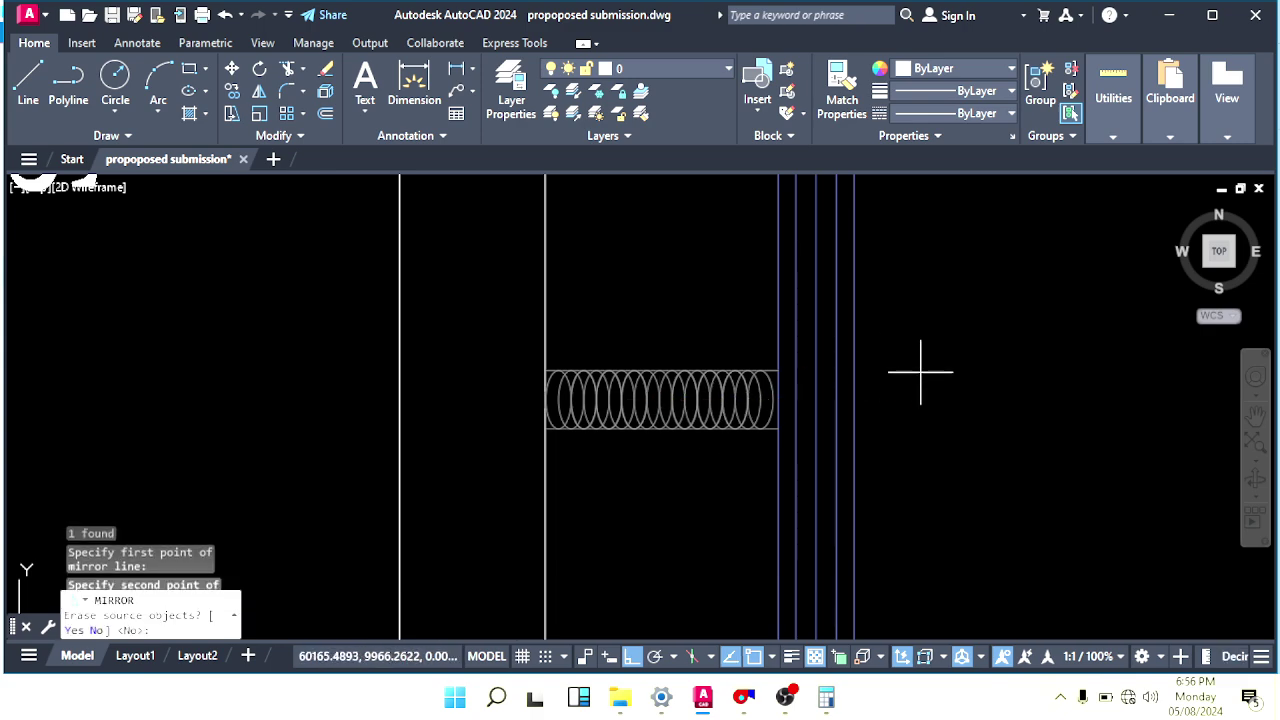
scroll(789, 343, down, 5)
key(Escape)
key(Escape)
key(Escape)
Draw an end cap line across the vertical branch duct just above the first flexible duct and trim the lines beyond it.
scroll(829, 409, up, 2)
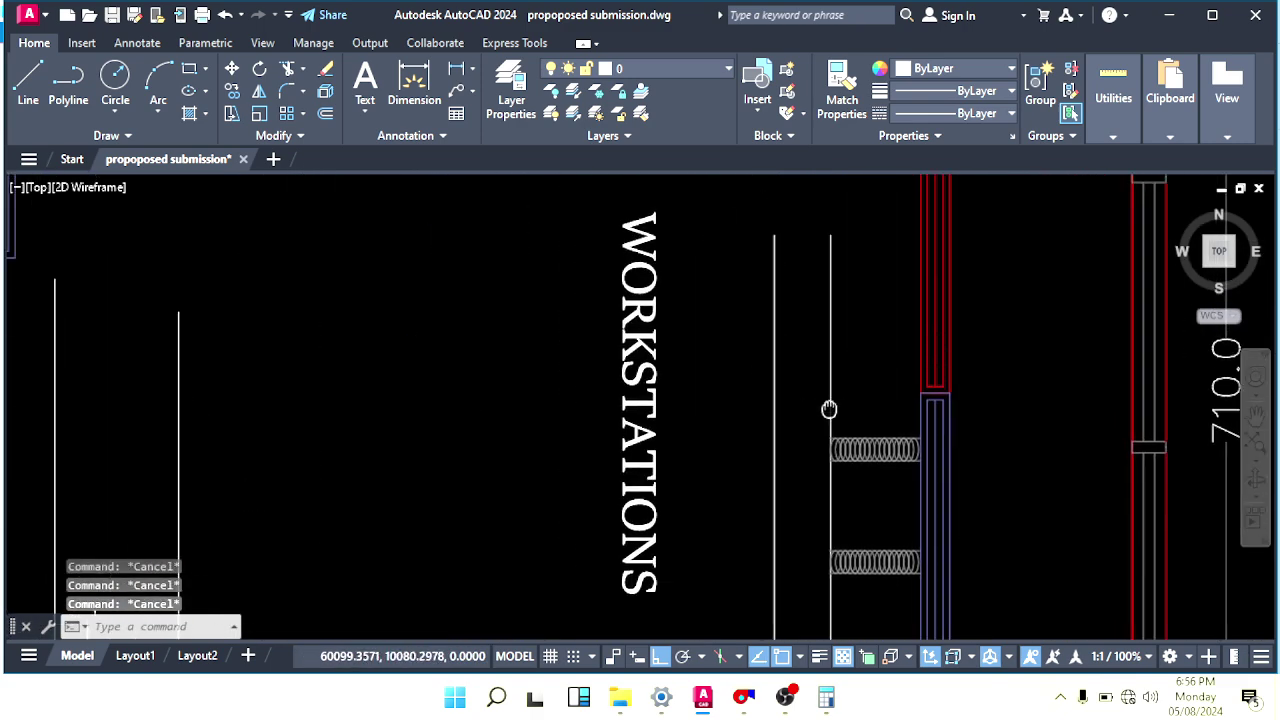
scroll(829, 409, up, 3)
text(l)
key(Return)
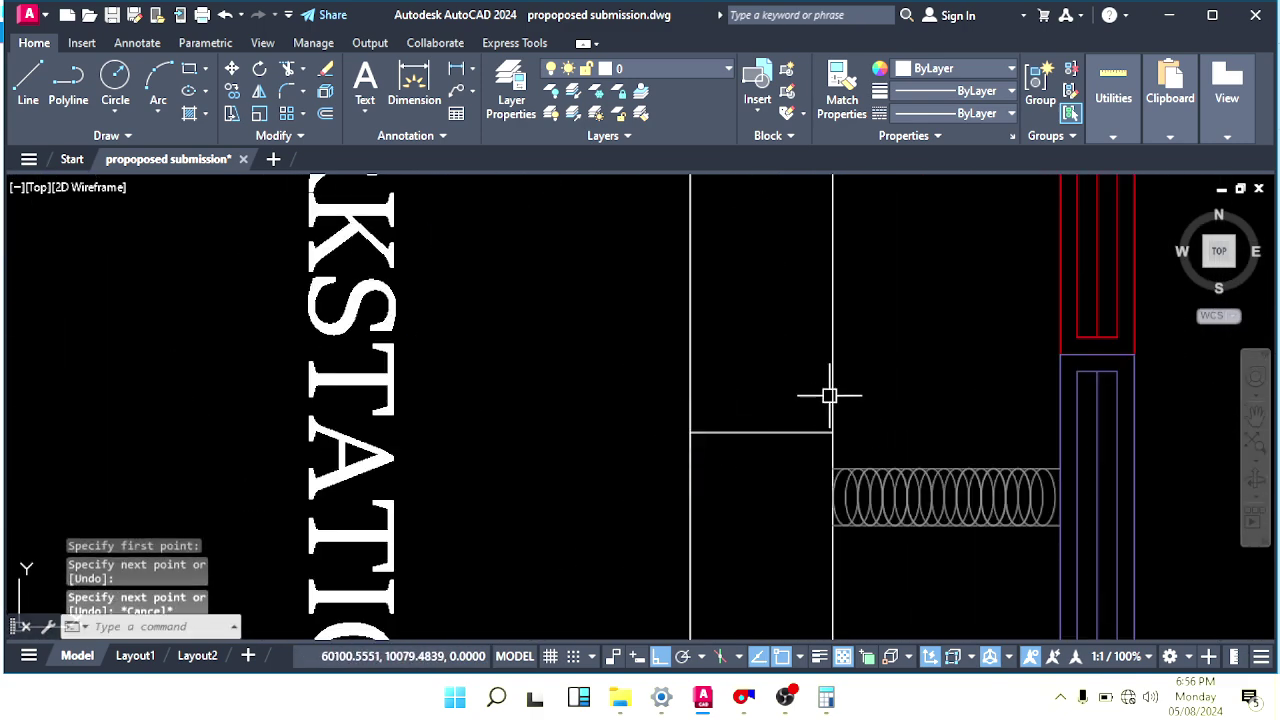
key(Escape)
middle_drag(842, 414, 793, 404)
text(tr)
key(Escape)
key(Escape)
scroll(721, 270, down, 4)
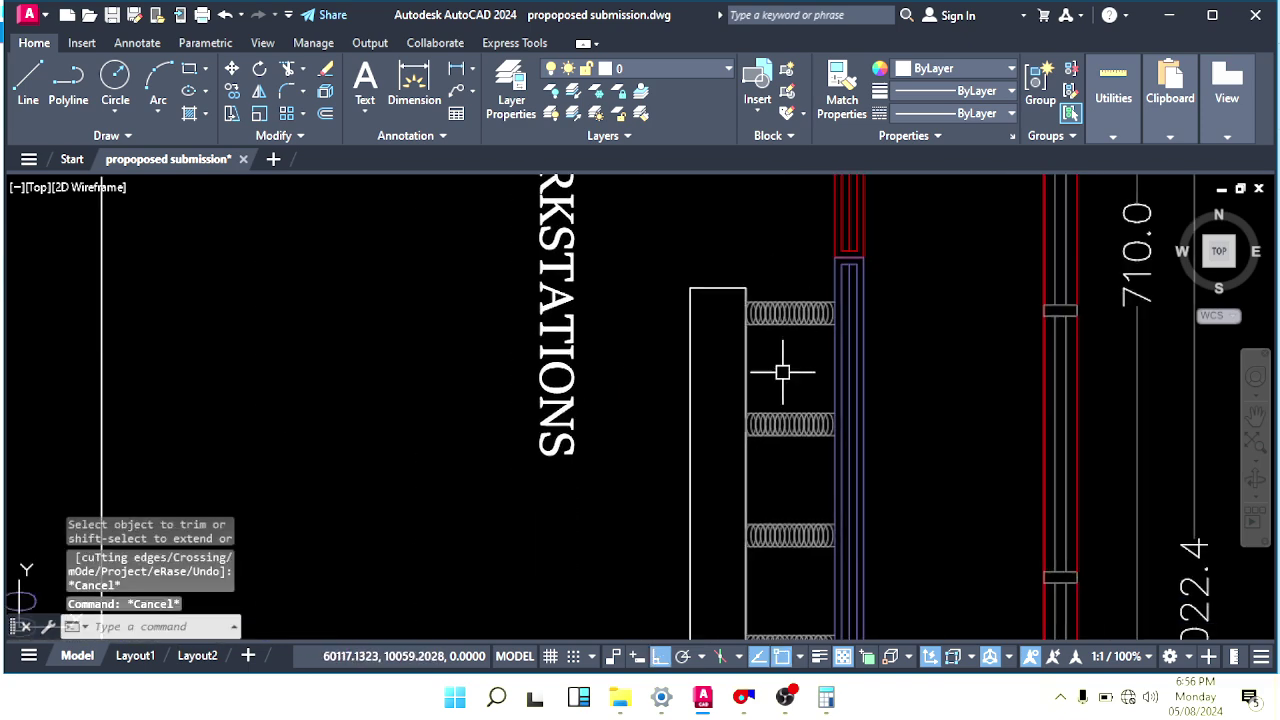
Offset the 930 CFM duct's right edge by 25 so the copy crosses the horizontal branch duct.
middle_drag(783, 452, 734, 185)
scroll(748, 330, down, 4)
scroll(589, 357, up, 5)
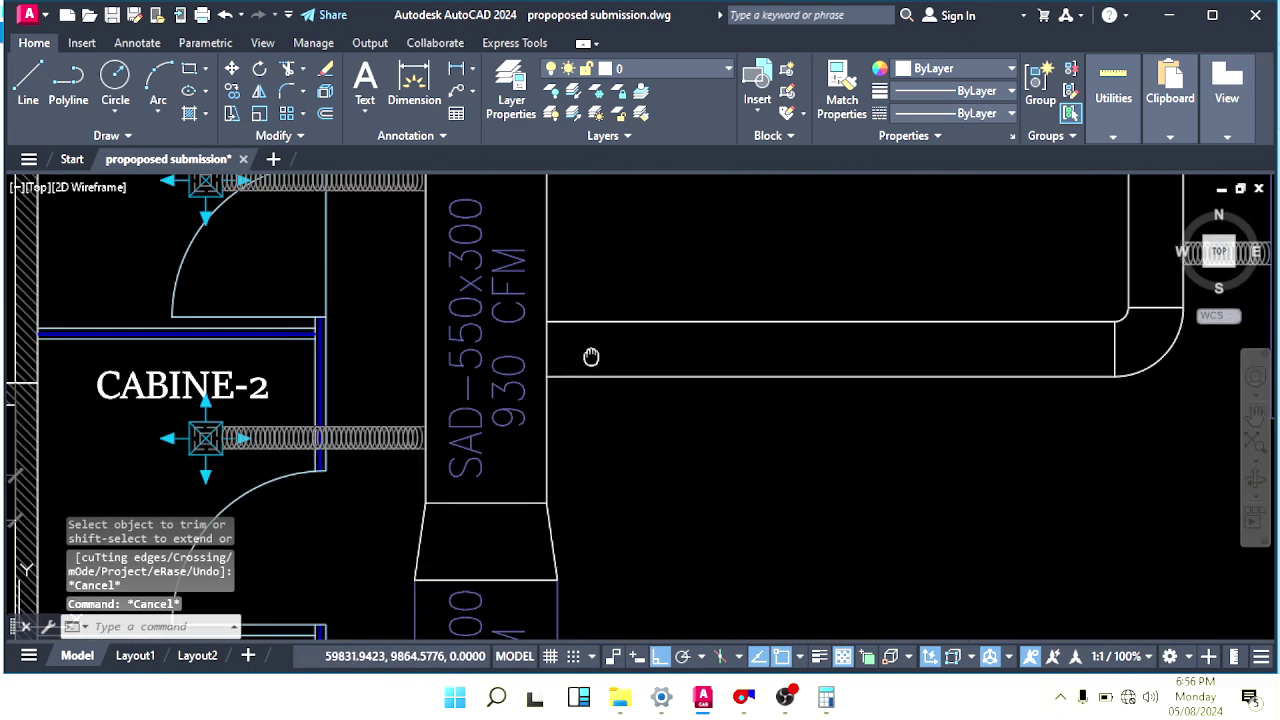
scroll(660, 409, up, 1)
text(o)
key(Return)
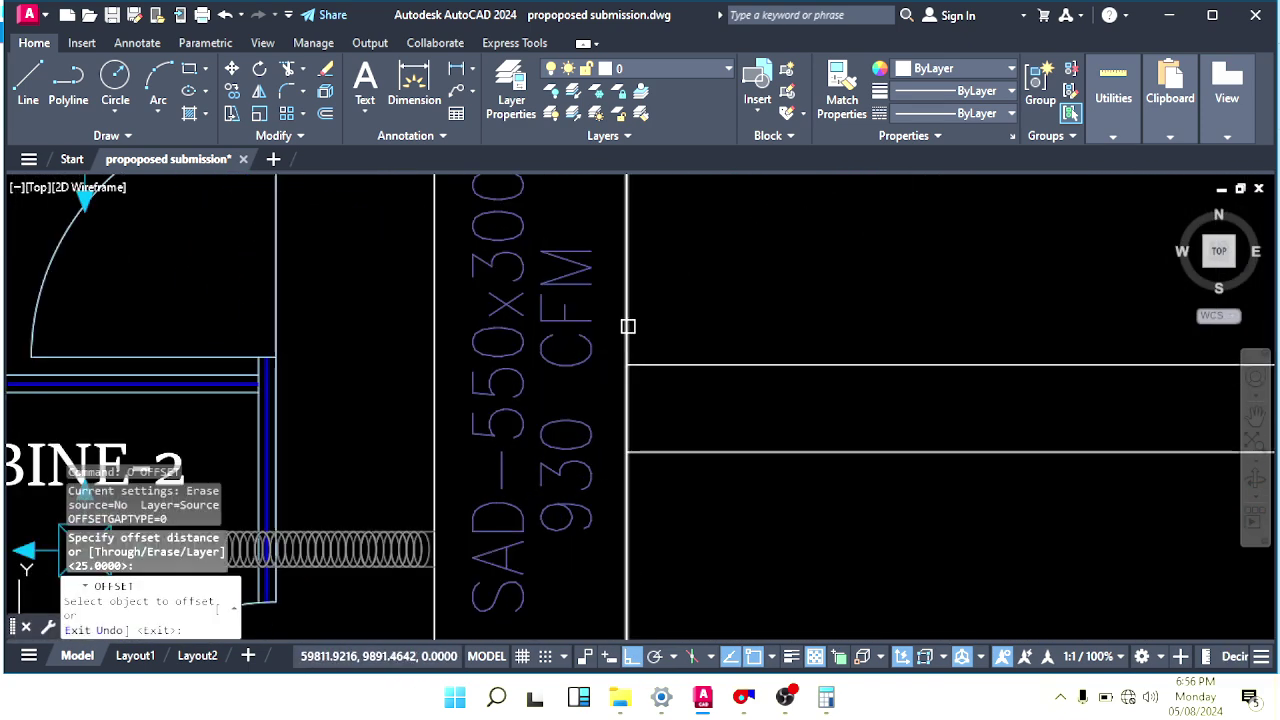
click(628, 326)
click(711, 350)
key(Escape)
Draw a sloping take-off line from the branch's lower edge to the main duct and trim the offset line outside the branch.
middle_drag(707, 489, 710, 404)
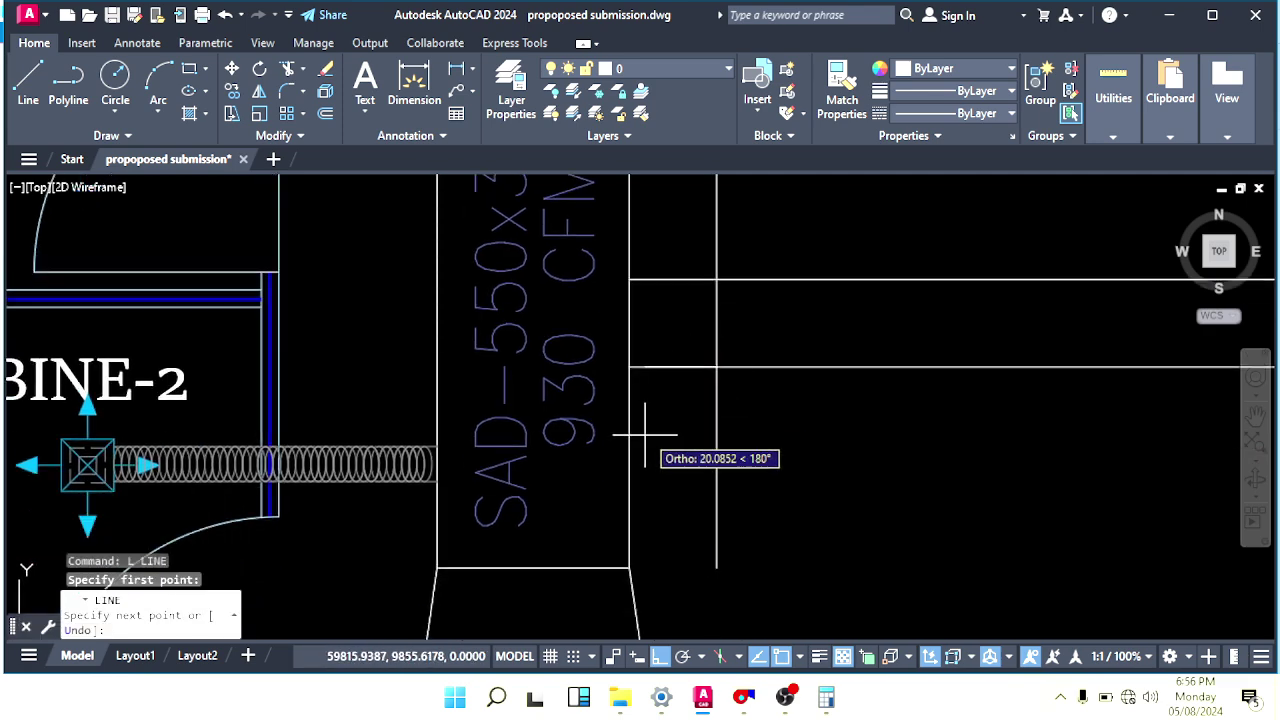
text(tr)
key(Return)
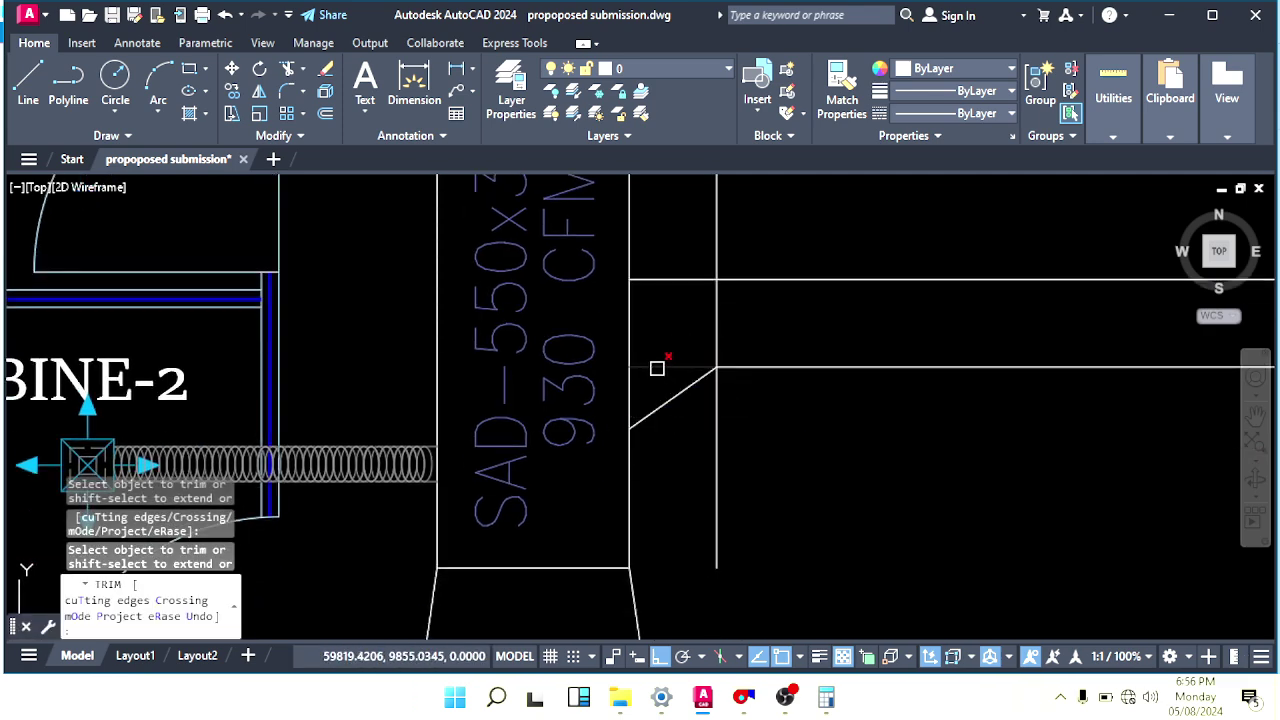
drag(744, 458, 686, 470)
middle_drag(734, 326, 740, 471)
drag(763, 306, 683, 357)
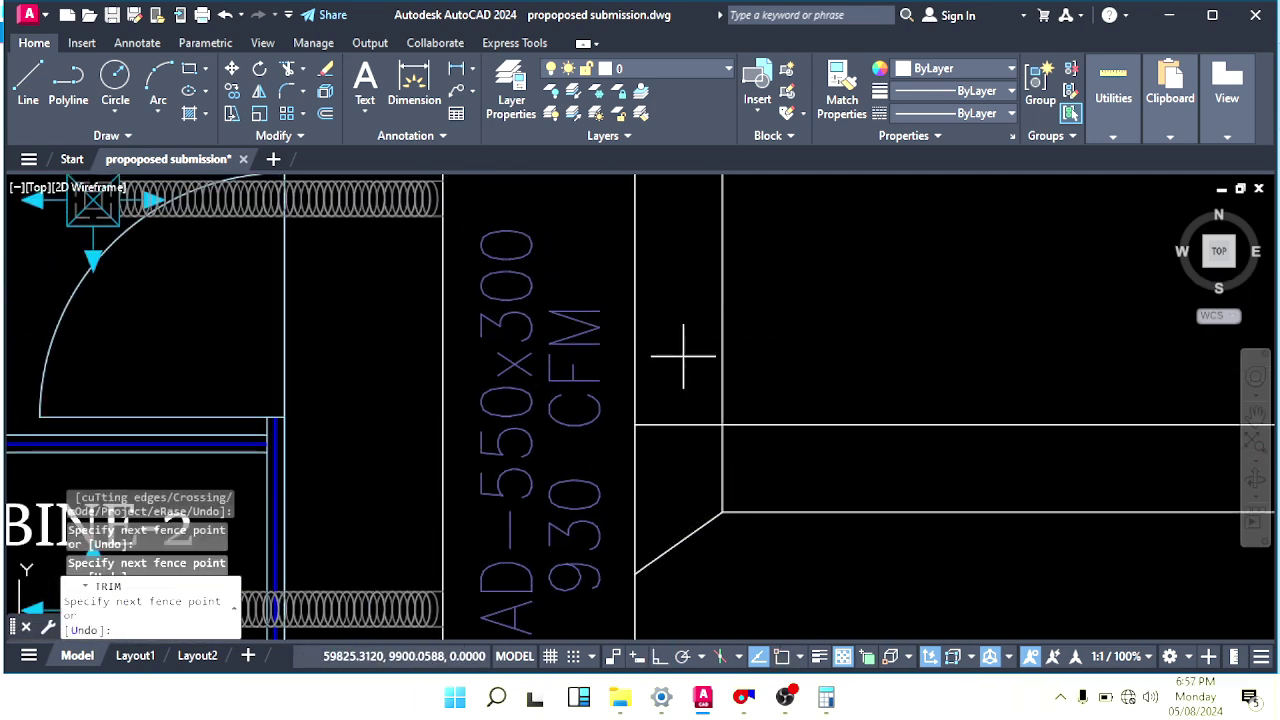
key(Escape)
key(Escape)
key(Escape)
Copy the SAD-250x200, 250 CFM label from the Office-2 duct into the workstations' horizontal branch duct.
scroll(700, 340, down, 8)
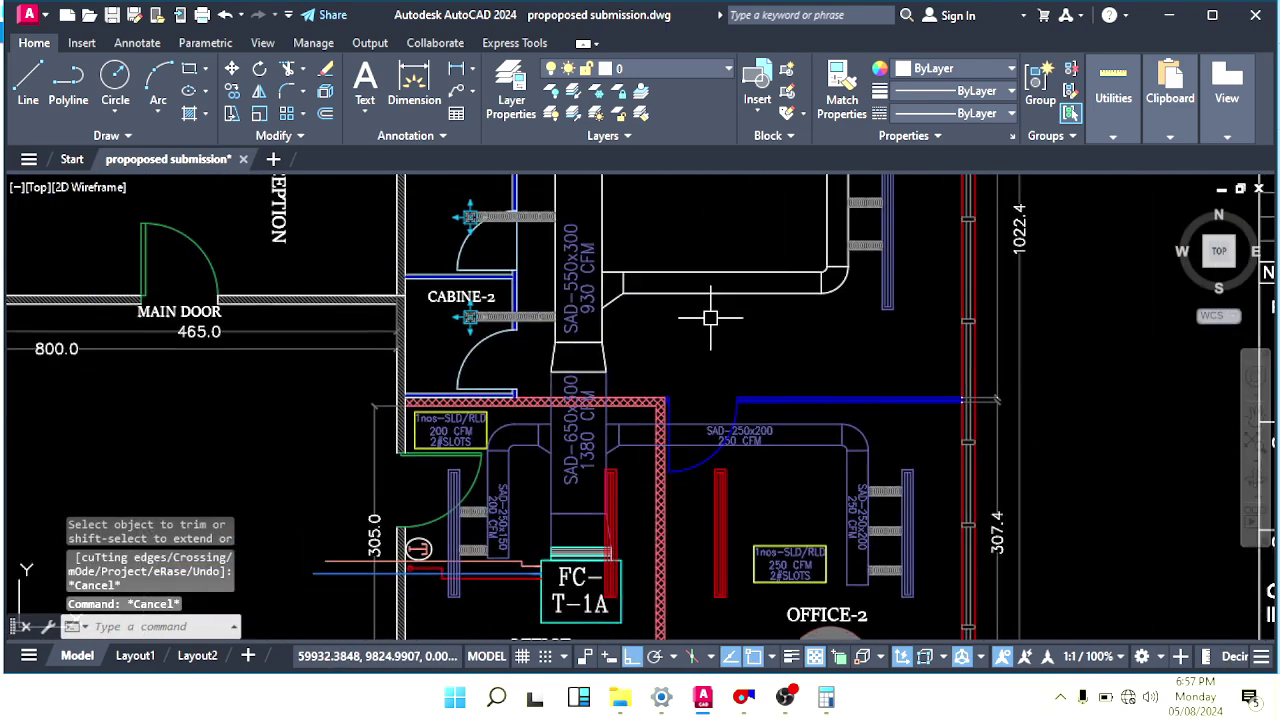
scroll(730, 380, up, 3)
scroll(744, 413, up, 4)
middle_drag(728, 353, 810, 408)
text(co)
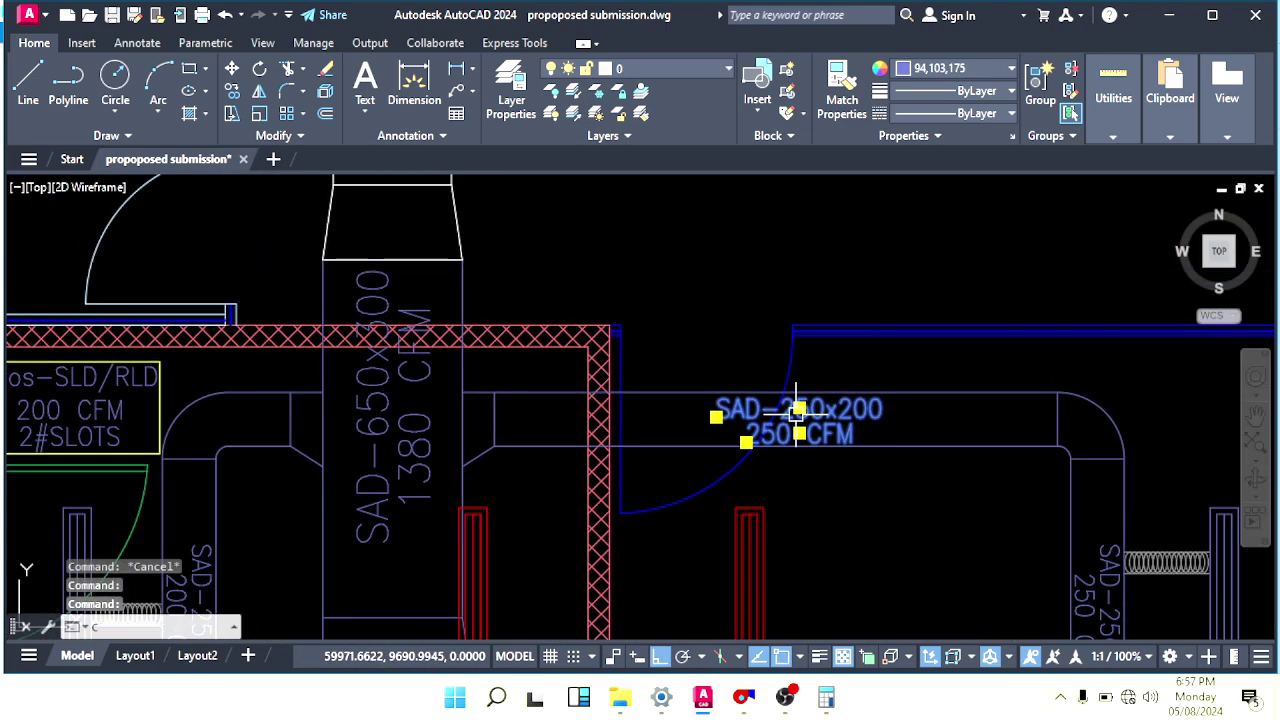
key(Return)
click(800, 434)
click(662, 657)
scroll(714, 500, down, 5)
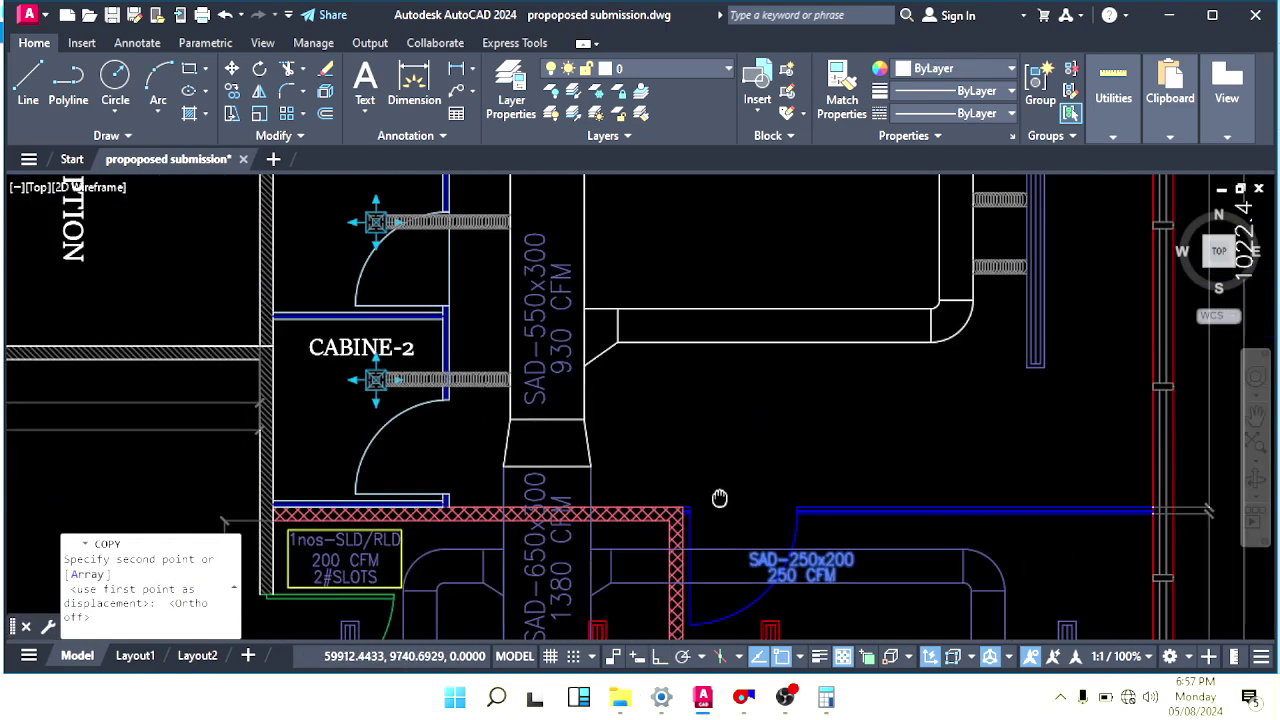
scroll(748, 420, up, 10)
click(815, 452)
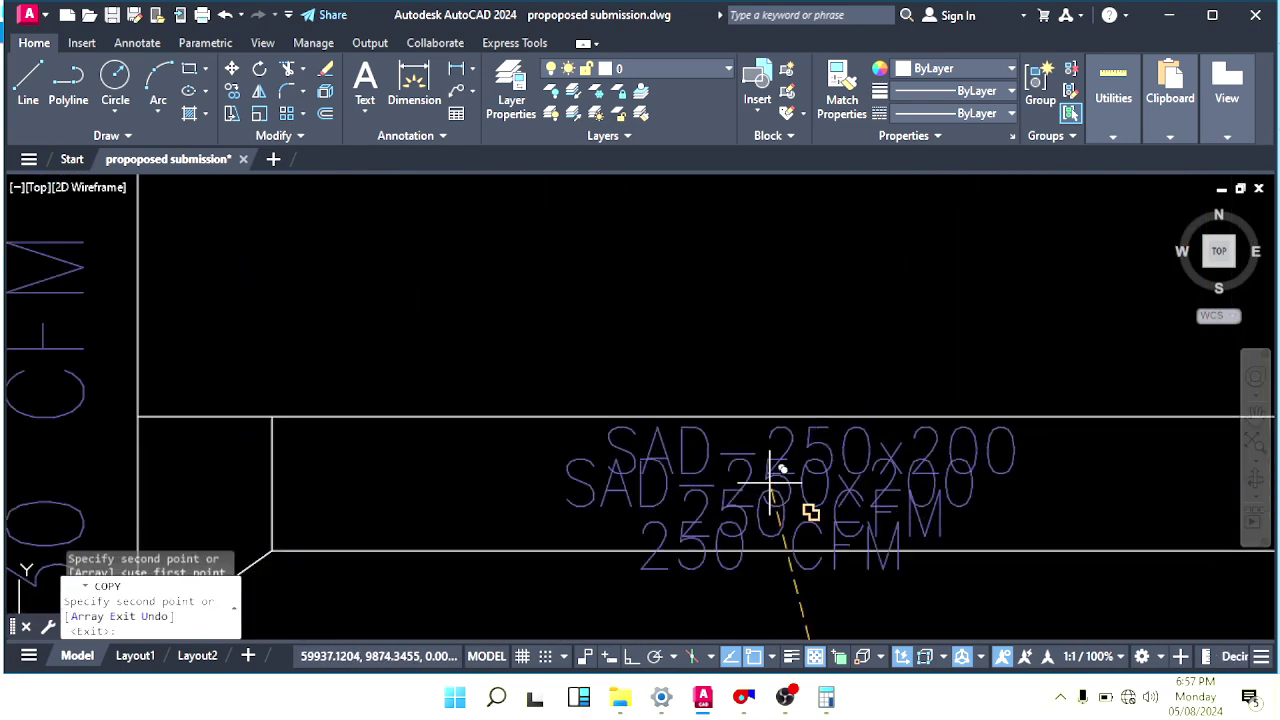
key(Escape)
Change the copied branch duct label to SAD-250x250 and 315 CFM.
scroll(771, 460, down, 2)
double_click(877, 430)
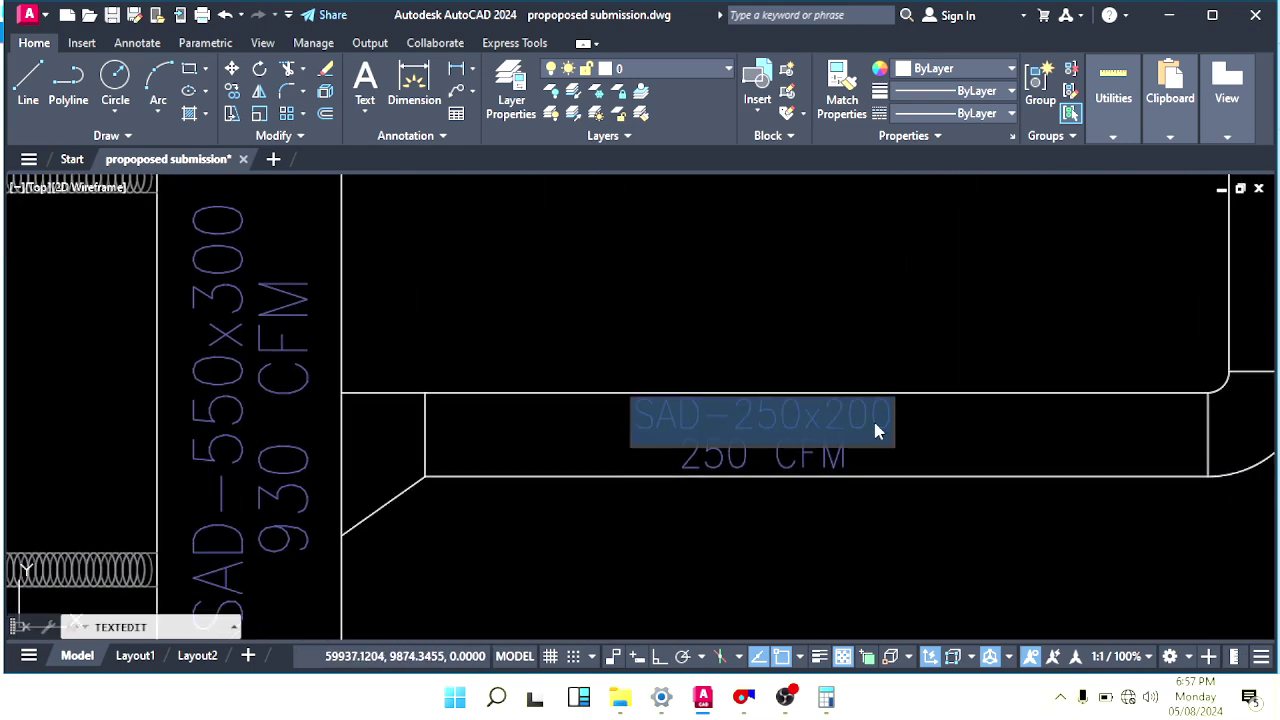
text(250)
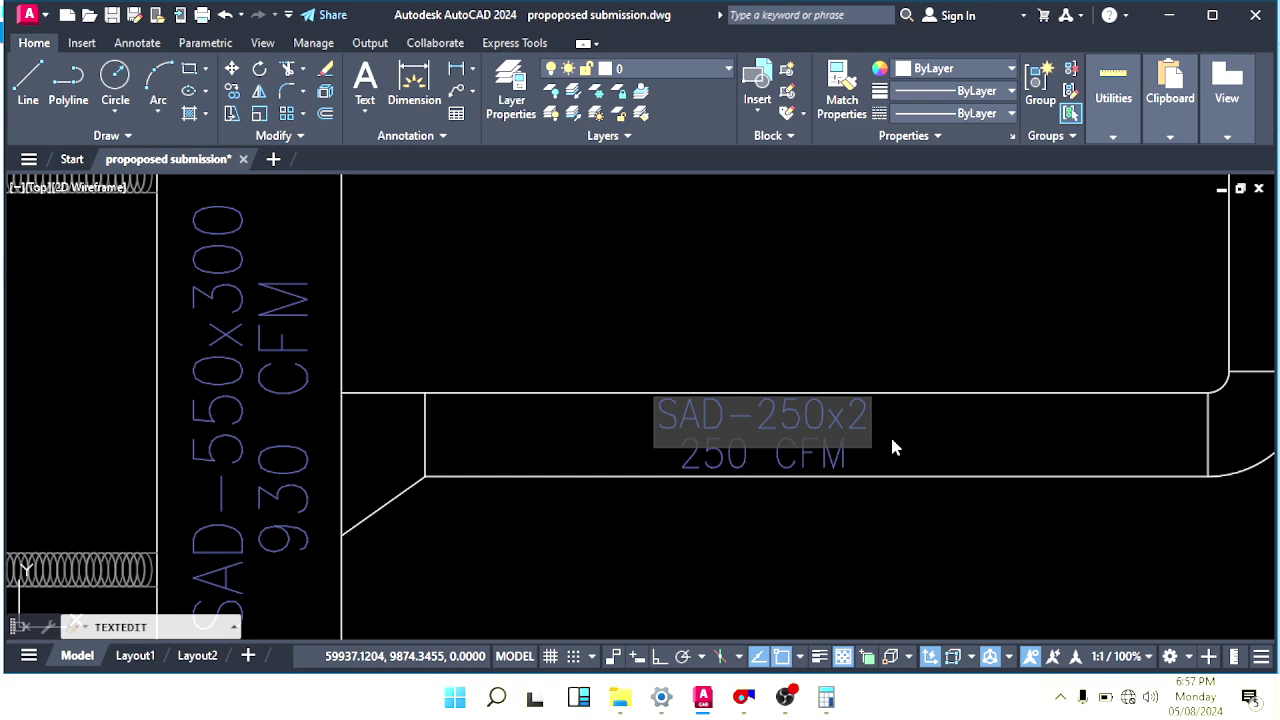
click(951, 523)
click(744, 478)
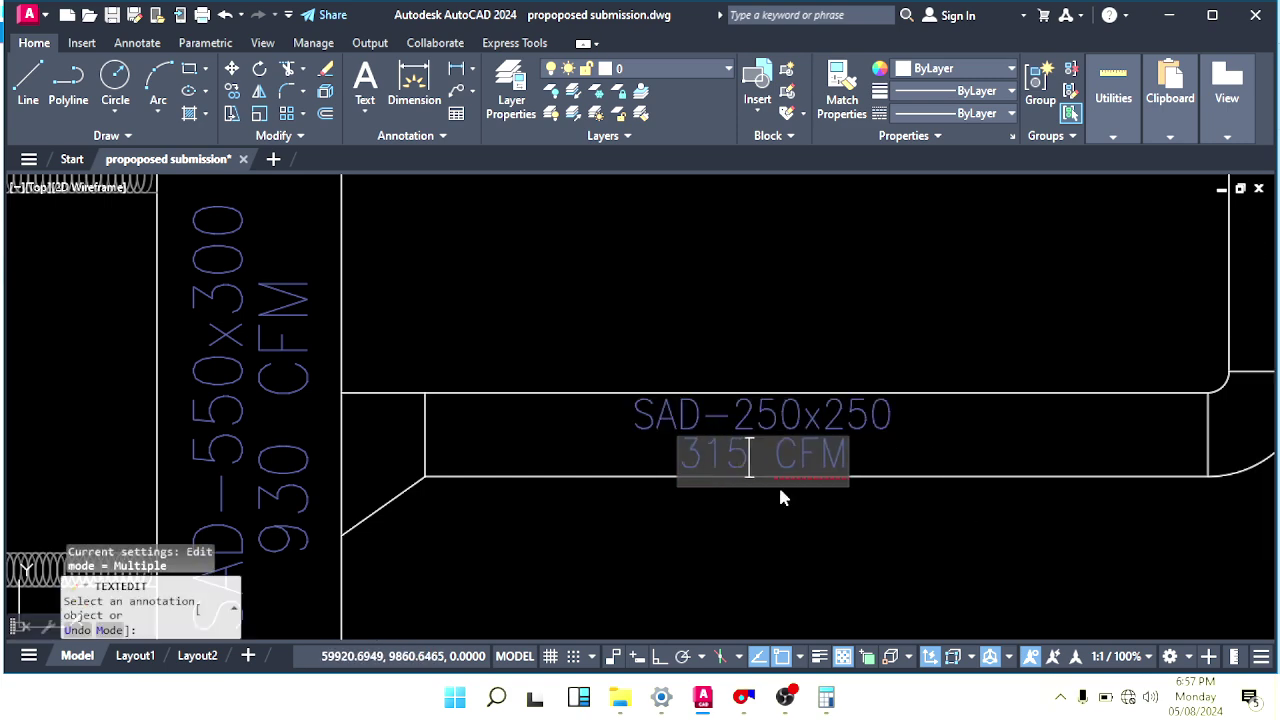
click(781, 494)
key(Escape)
key(Escape)
key(Escape)
key(Escape)
Match the properties of the SAD-250x200 duct line onto the reducer and the 550x300 main duct.
scroll(783, 509, down, 6)
mouse_move(775, 493)
middle_down()
mouse_move(754, 451)
mouse_move(766, 459)
middle_up()
middle_drag(689, 425, 740, 421)
text(MA)
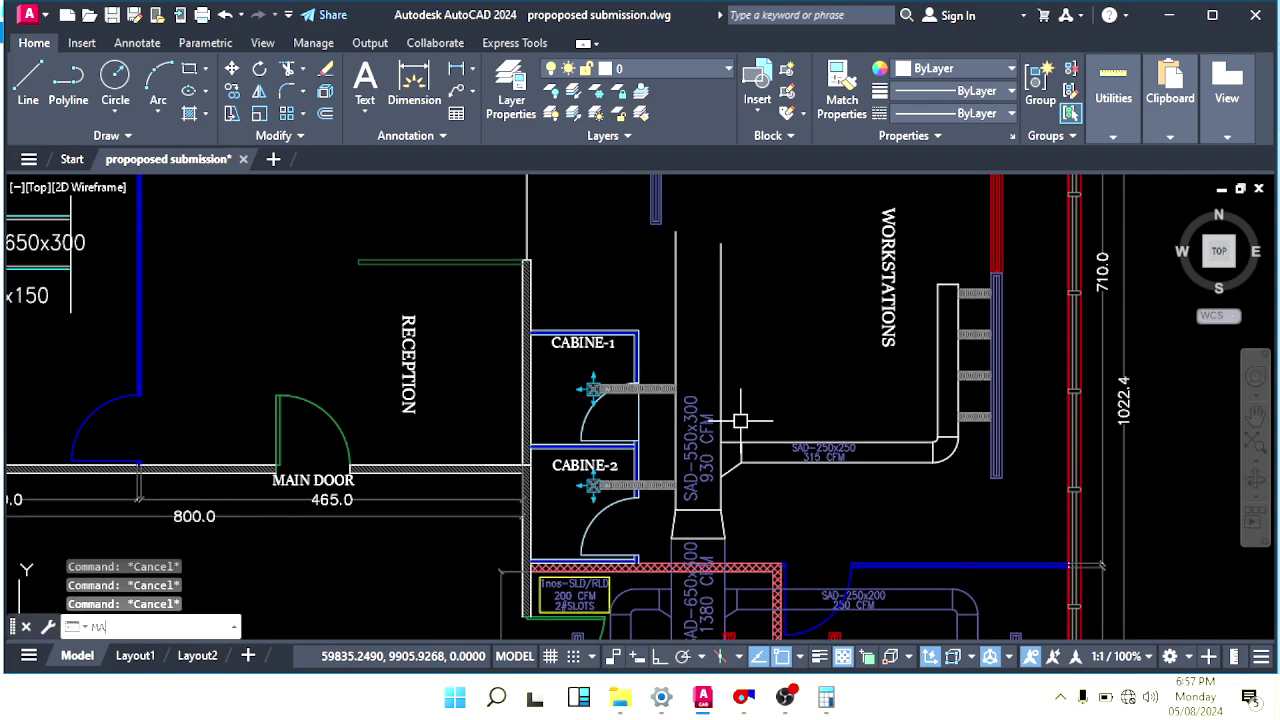
key(Return)
middle_drag(731, 480, 699, 366)
scroll(718, 480, up, 4)
click(703, 466)
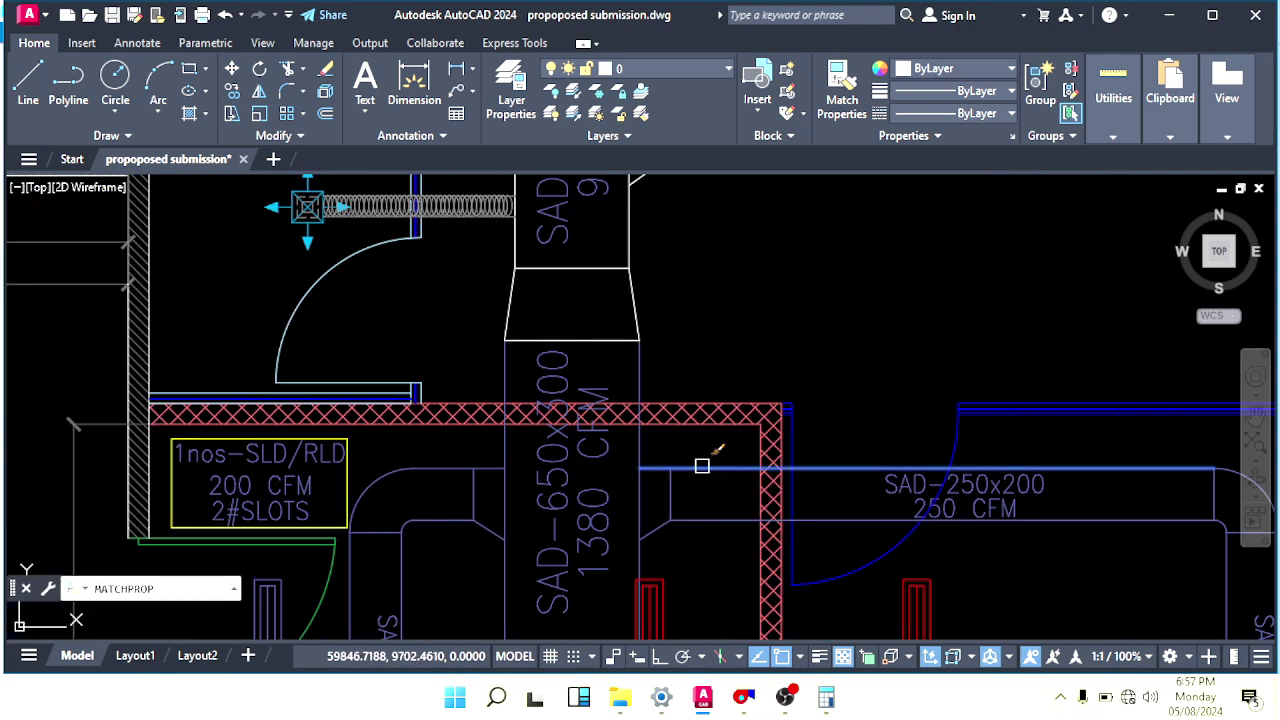
middle_drag(660, 295, 720, 426)
click(728, 412)
click(497, 441)
scroll(714, 428, up, 2)
click(754, 401)
click(670, 524)
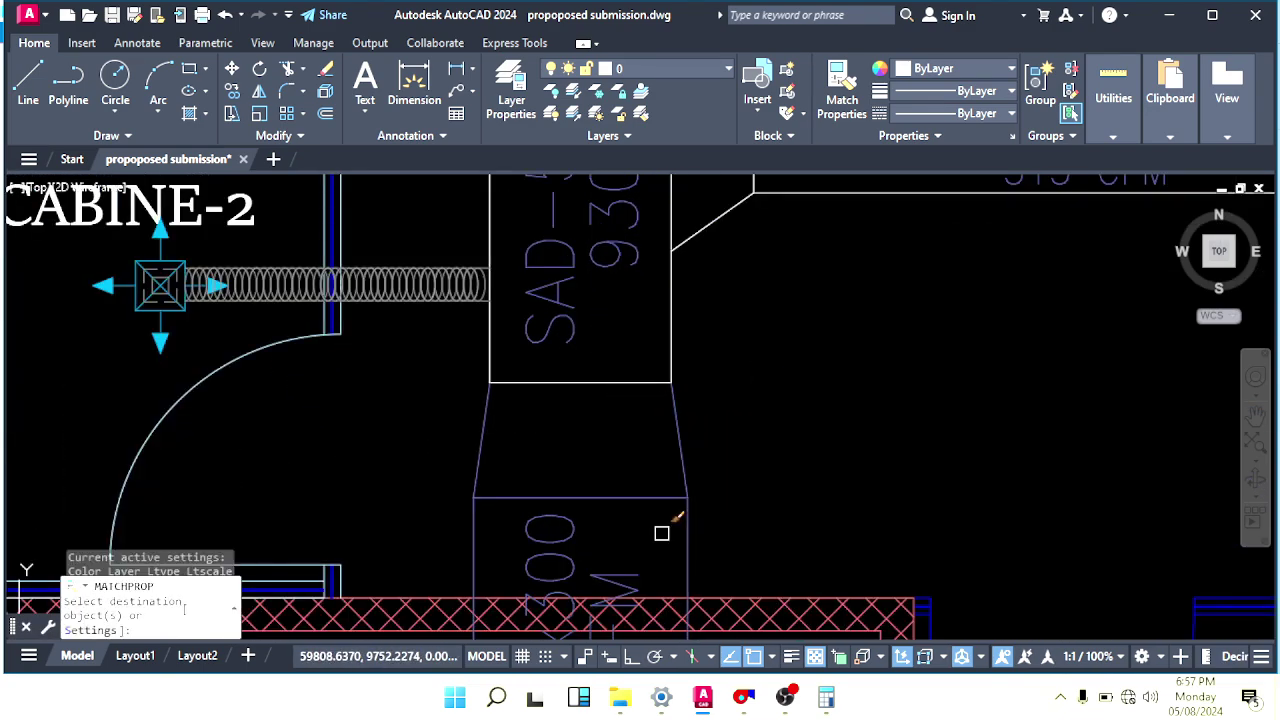
click(726, 351)
click(447, 416)
Apply the matched duct properties to the 315 CFM branch's take-off, elbow, vertical run and end cap.
scroll(680, 420, down, 2)
middle_drag(690, 325, 702, 417)
click(775, 286)
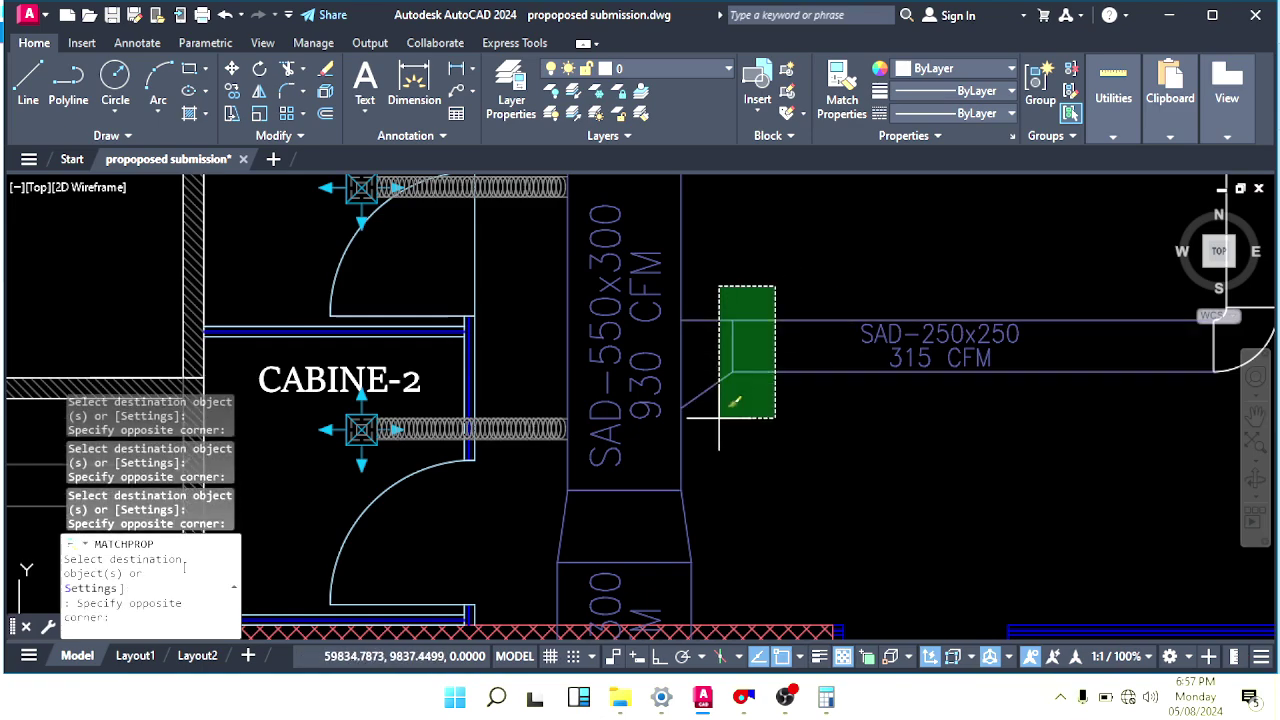
click(717, 420)
scroll(876, 406, down, 2)
middle_drag(1101, 368, 804, 410)
scroll(804, 410, up, 2)
click(862, 366)
click(738, 470)
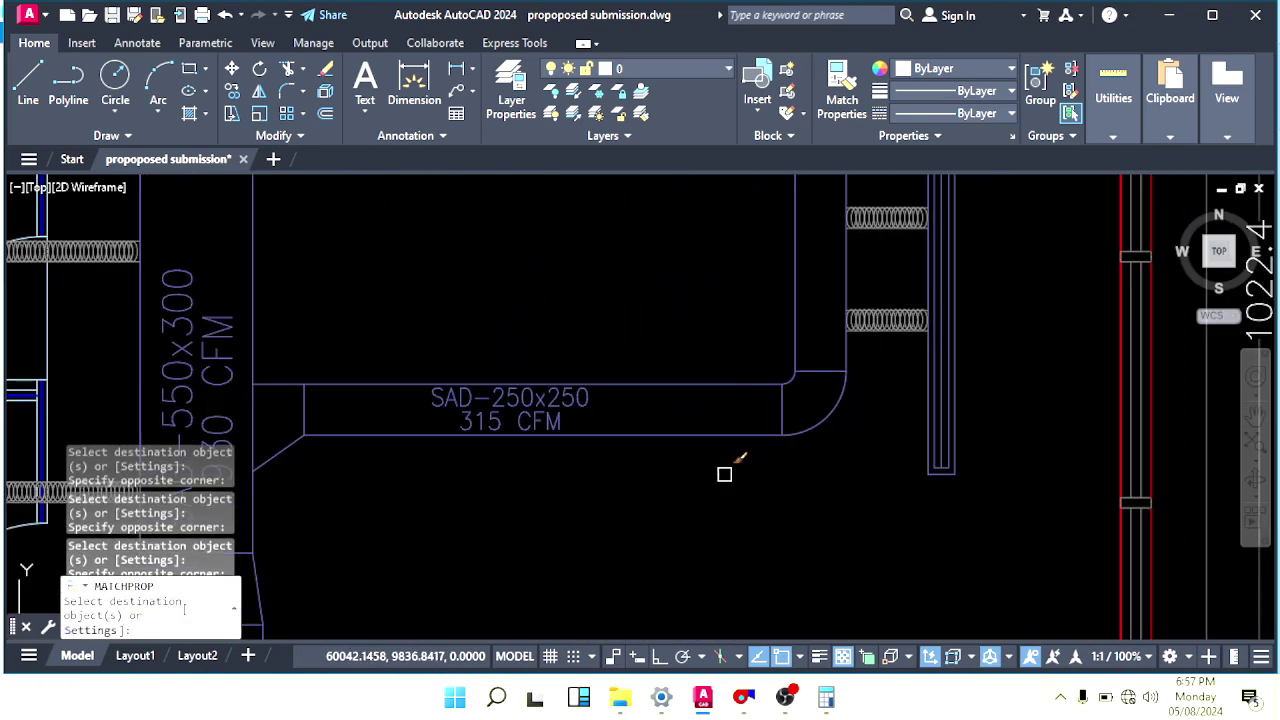
scroll(798, 430, down, 2)
scroll(807, 404, up, 4)
click(828, 358)
click(825, 354)
scroll(778, 324, down, 4)
middle_drag(775, 320, 777, 430)
middle_drag(799, 333, 800, 388)
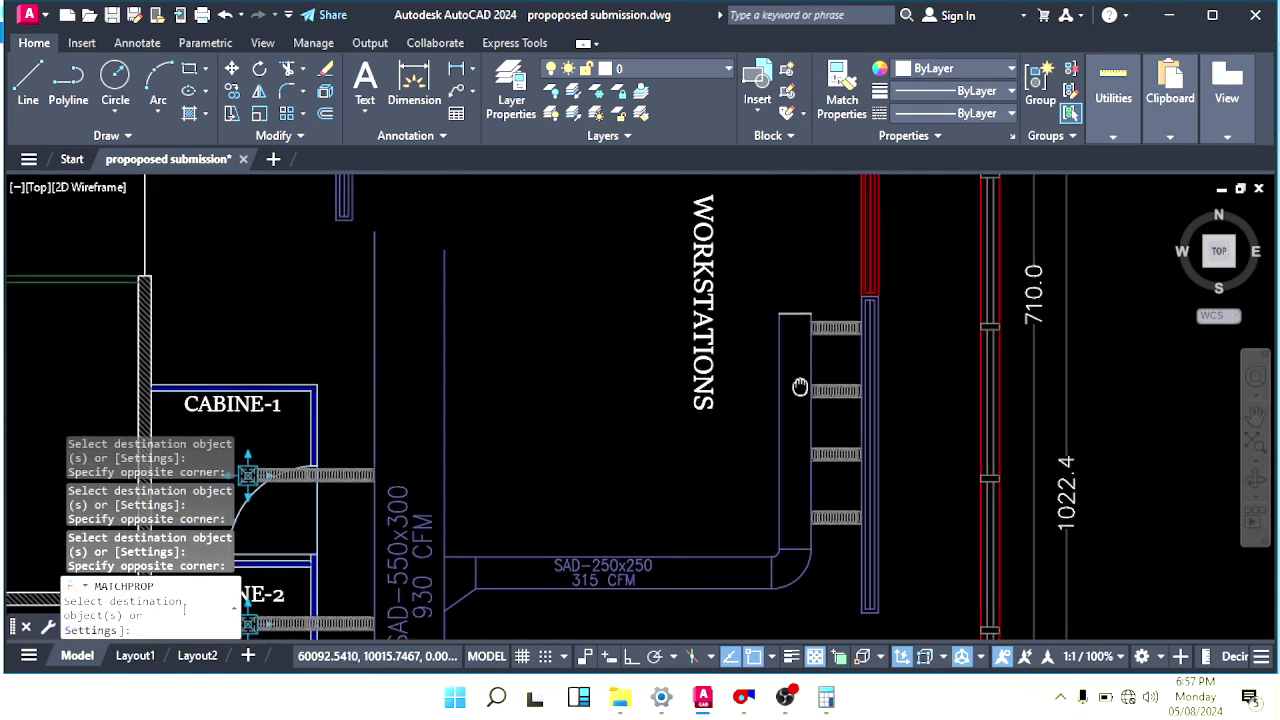
scroll(786, 300, up, 4)
key(Return)
scroll(738, 410, down, 2)
mouse_move(664, 335)
middle_down()
mouse_move(742, 344)
mouse_move(711, 485)
middle_up()
key(Escape)
key(Escape)
mouse_move(783, 429)
middle_down()
mouse_move(740, 382)
mouse_move(700, 386)
mouse_move(700, 414)
mouse_move(737, 417)
middle_up()
text(l)
key(Return)
scroll(714, 428, up, 6)
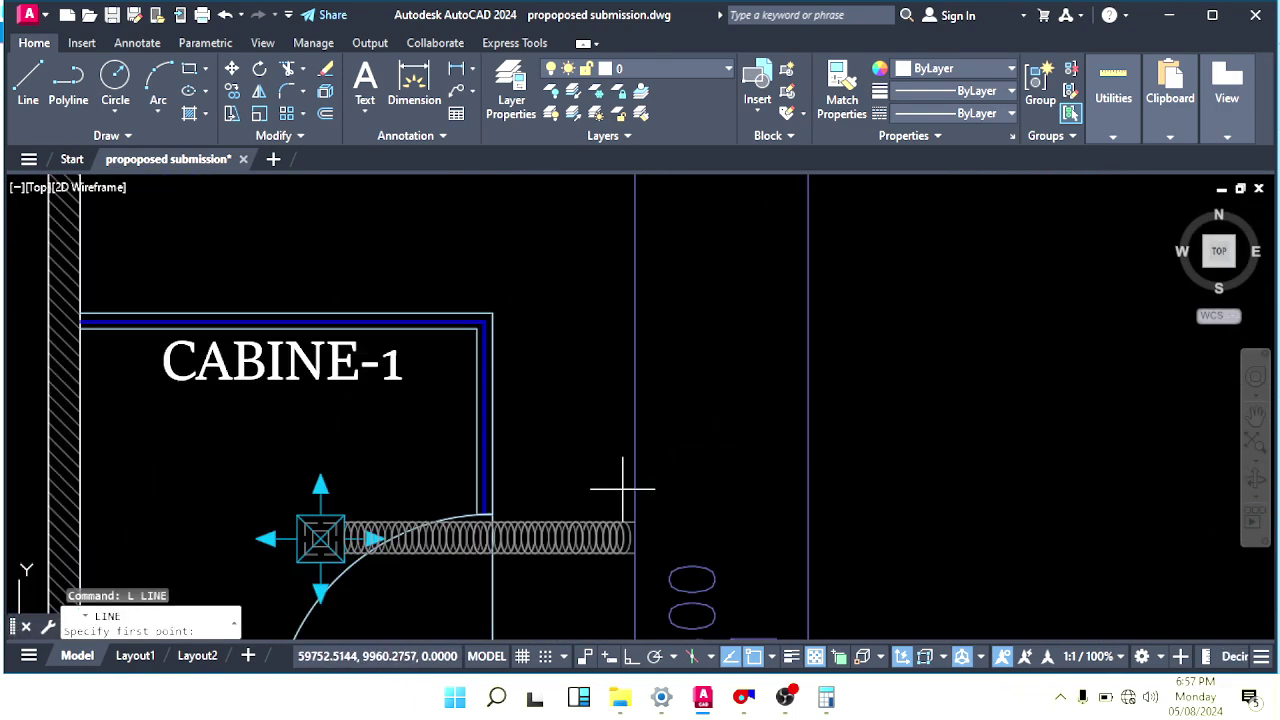
scroll(720, 420, down, 2)
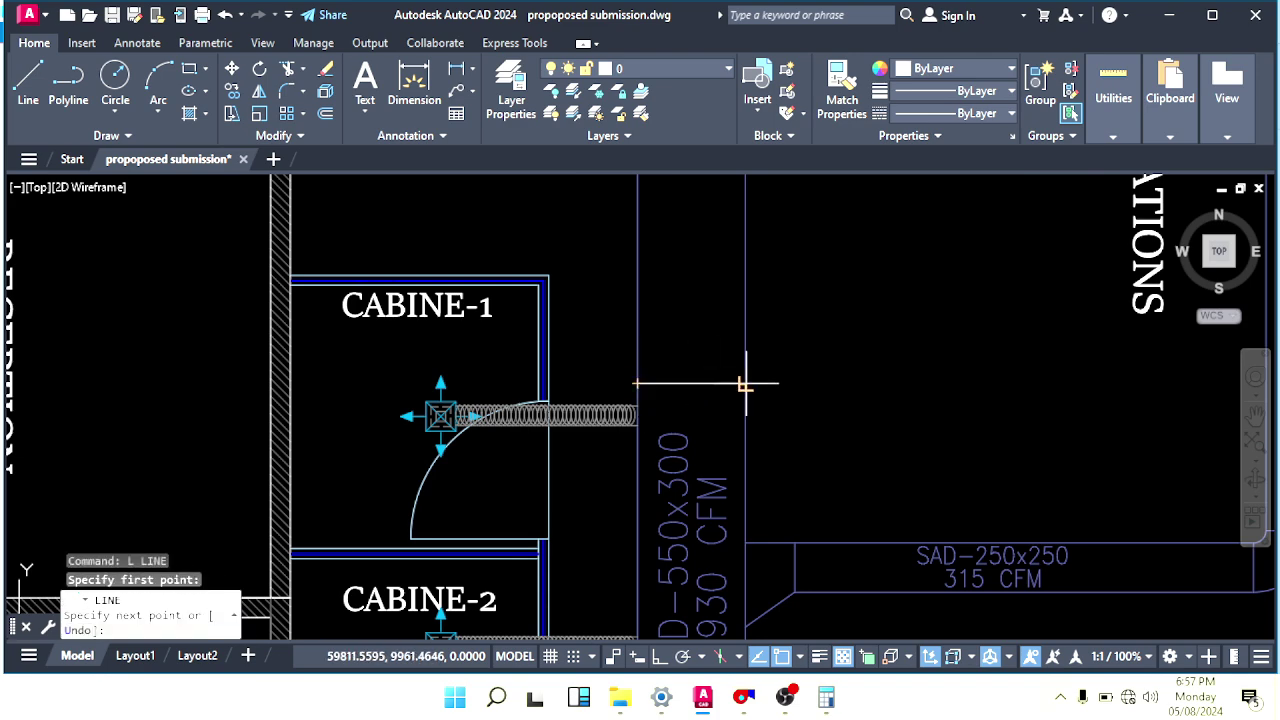
click(746, 385)
key(Escape)
scroll(748, 390, down, 2)
middle_drag(753, 399, 705, 390)
scroll(700, 382, up, 6)
click(705, 374)
click(659, 437)
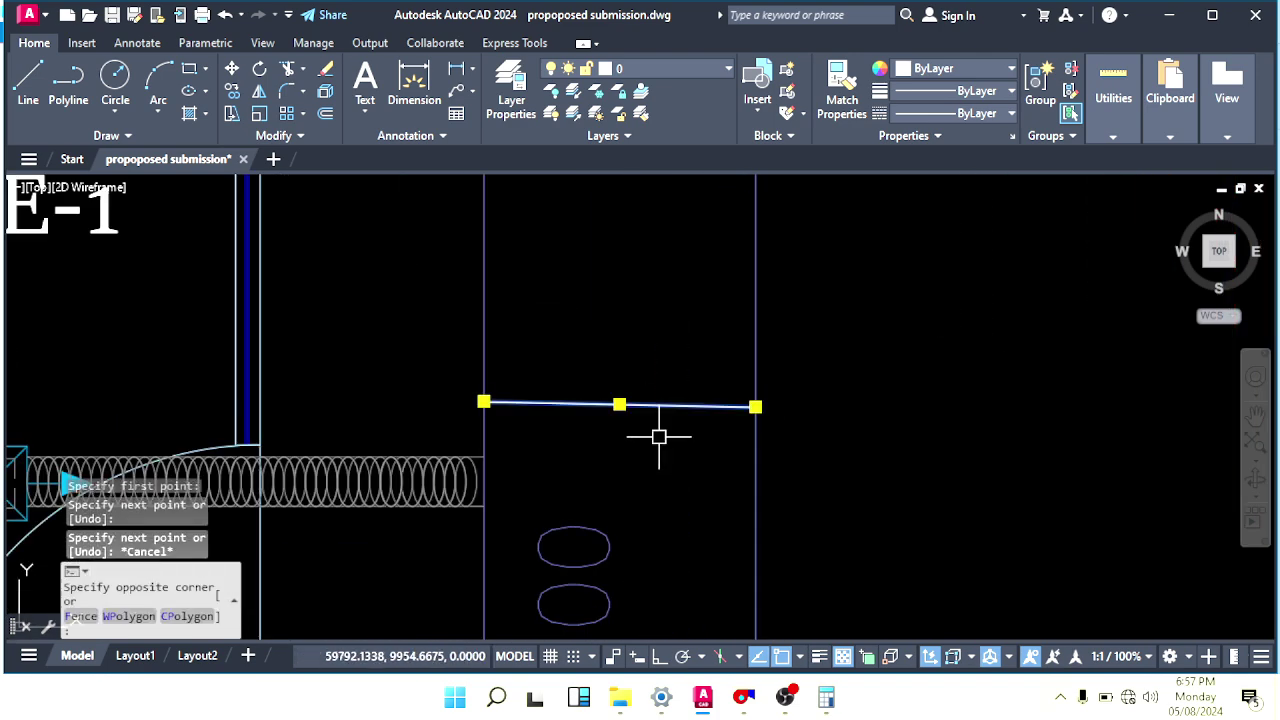
key(Delete)
Turn on Ortho and draw a horizontal line across the 930 CFM main duct just above the Cabine-1 flexible duct.
text(l)
key(Return)
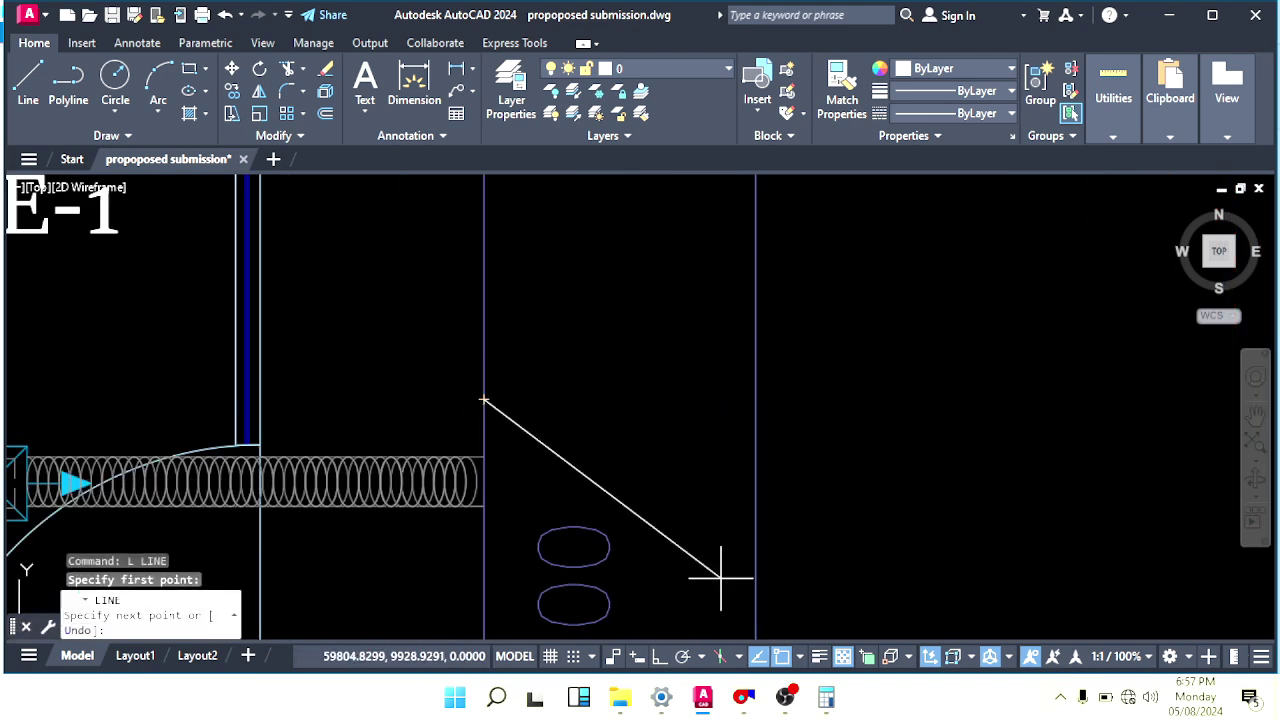
click(659, 656)
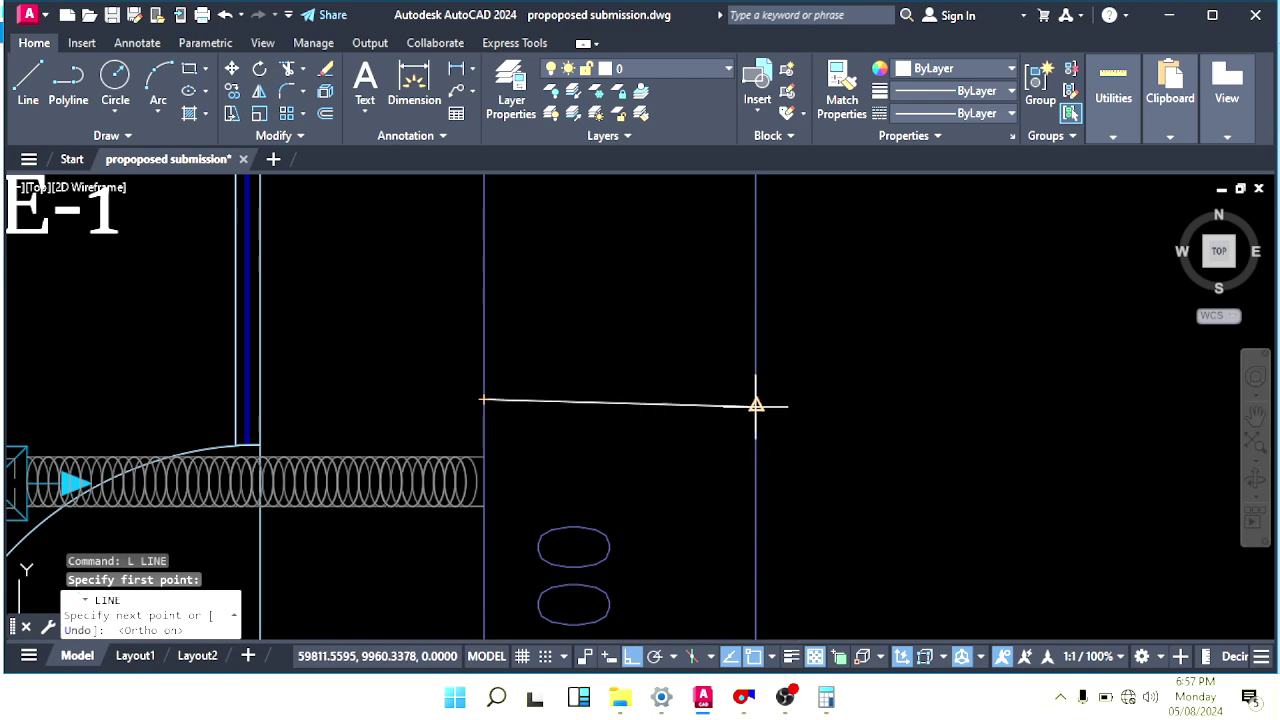
click(680, 424)
key(Delete)
text(l)
key(Return)
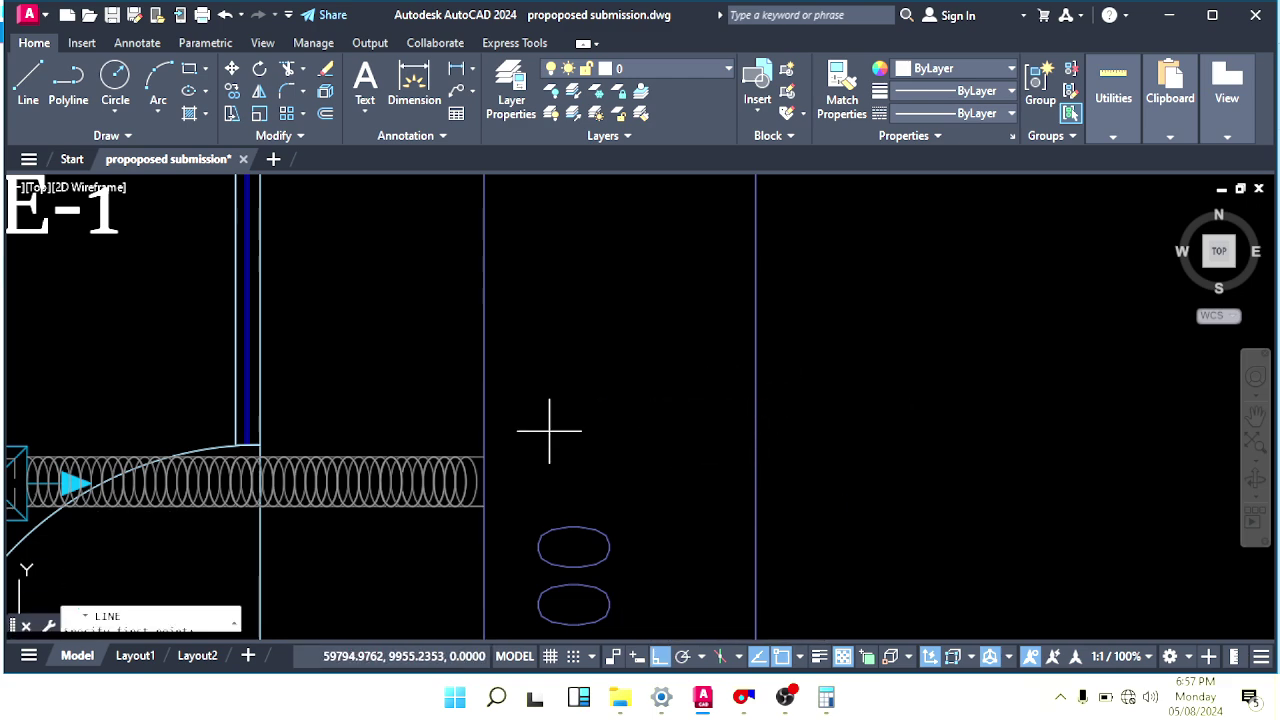
click(755, 397)
key(Escape)
Offset the horizontal line across the main duct upward by 35.
scroll(755, 397, down, 3)
text(o)
key(Return)
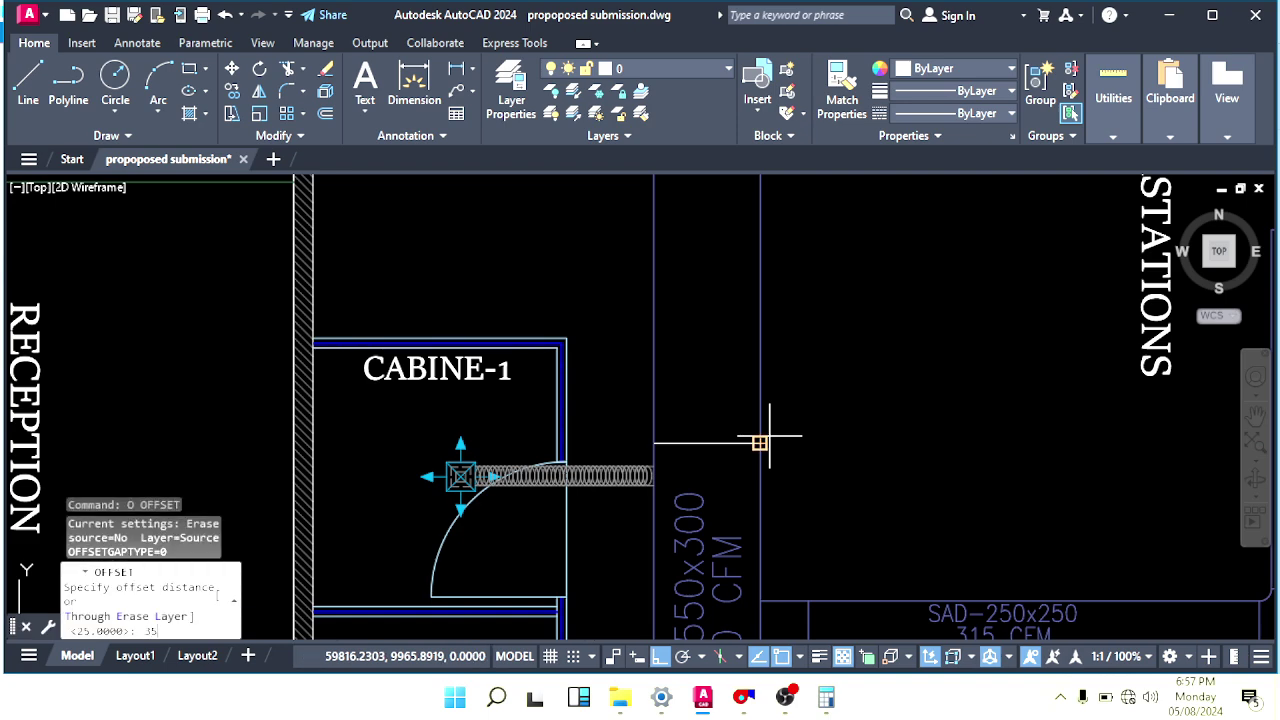
text(35)
key(Return)
click(736, 438)
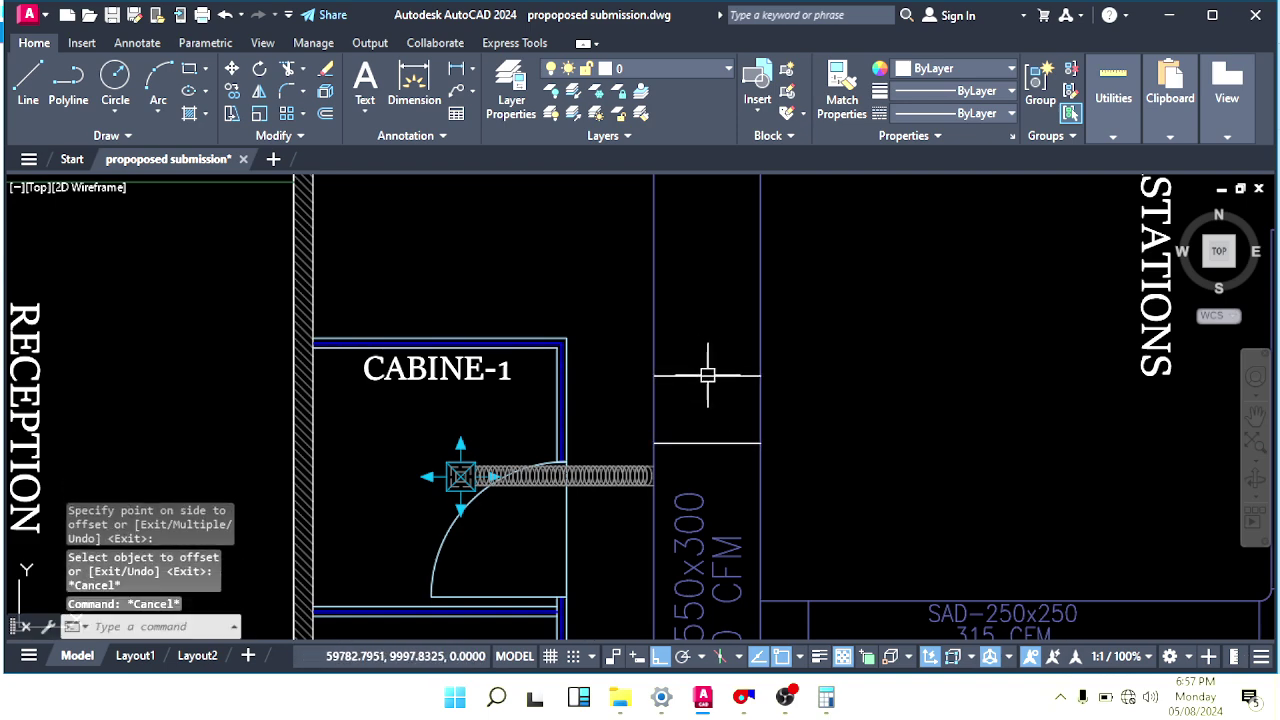
Copy the SAD-250x250, 315 CFM label straight up into the empty space above the horizontal branch.
scroll(707, 375, down, 2)
scroll(664, 399, down, 2)
middle_drag(731, 443, 709, 373)
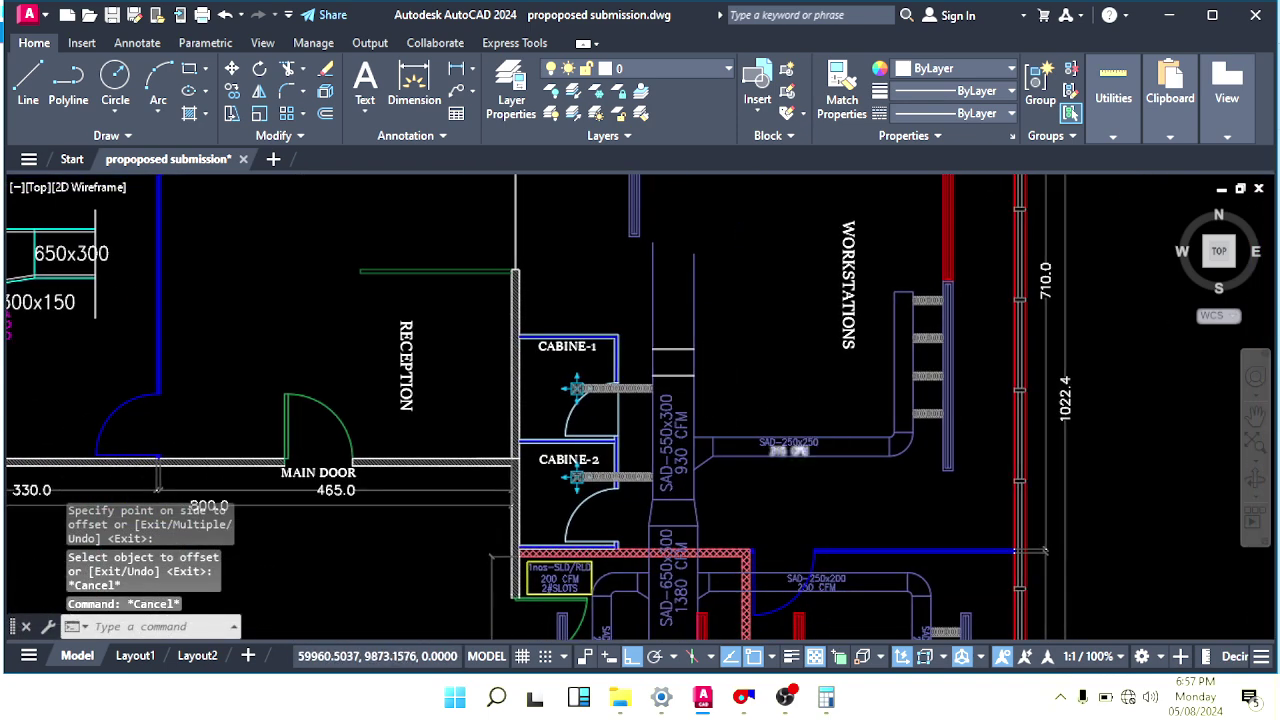
scroll(806, 449, up, 4)
click(776, 452)
middle_drag(757, 428, 804, 446)
text(c)
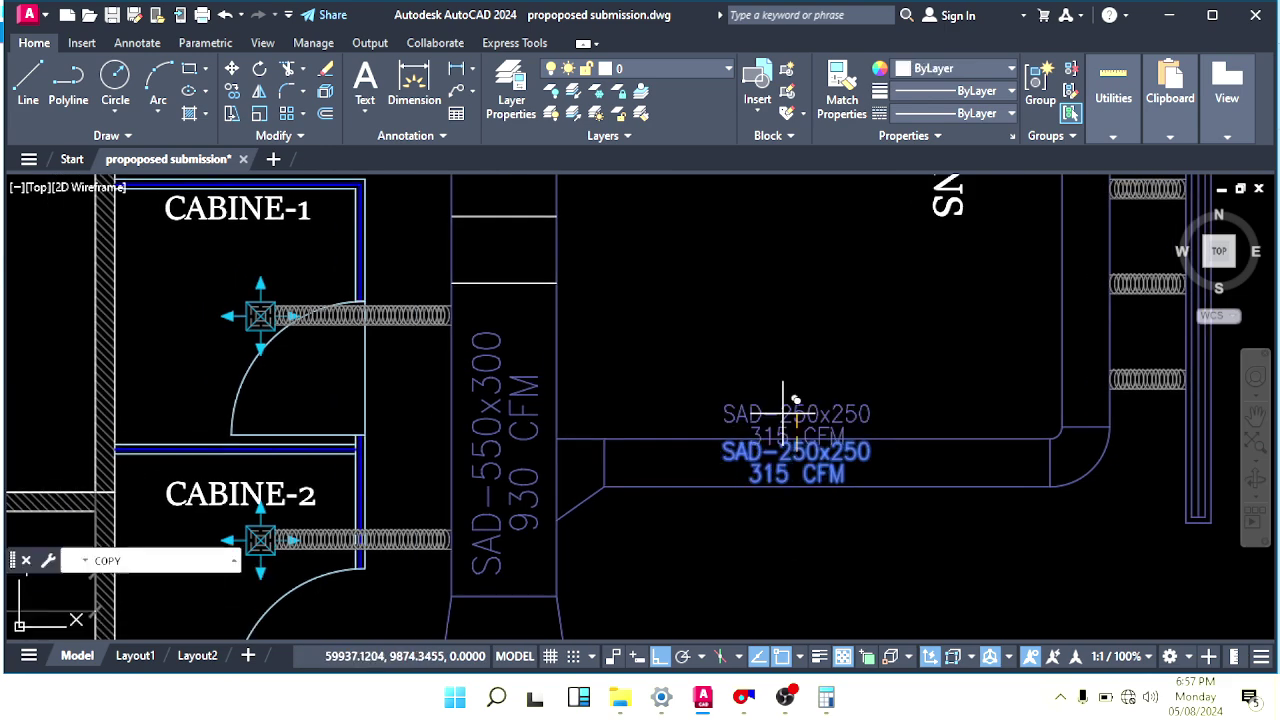
click(785, 265)
key(Escape)
Rotate the copied SAD-250x250 label so it reads vertically downward.
middle_drag(800, 319, 775, 302)
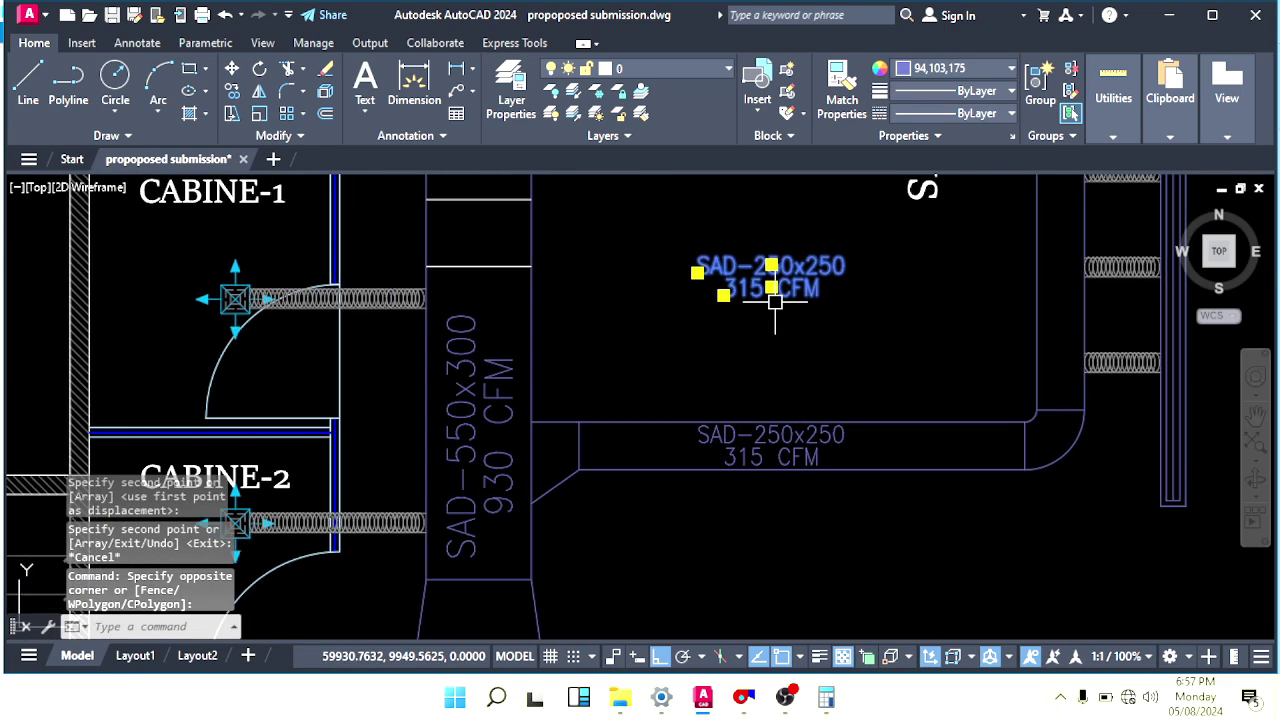
key(space)
click(836, 308)
click(832, 385)
Move the rotated SAD-250x250, 315 CFM label horizontally onto the workstations' vertical branch duct.
click(873, 315)
click(777, 263)
middle_drag(755, 178, 771, 380)
scroll(748, 445, down, 2)
text(m)
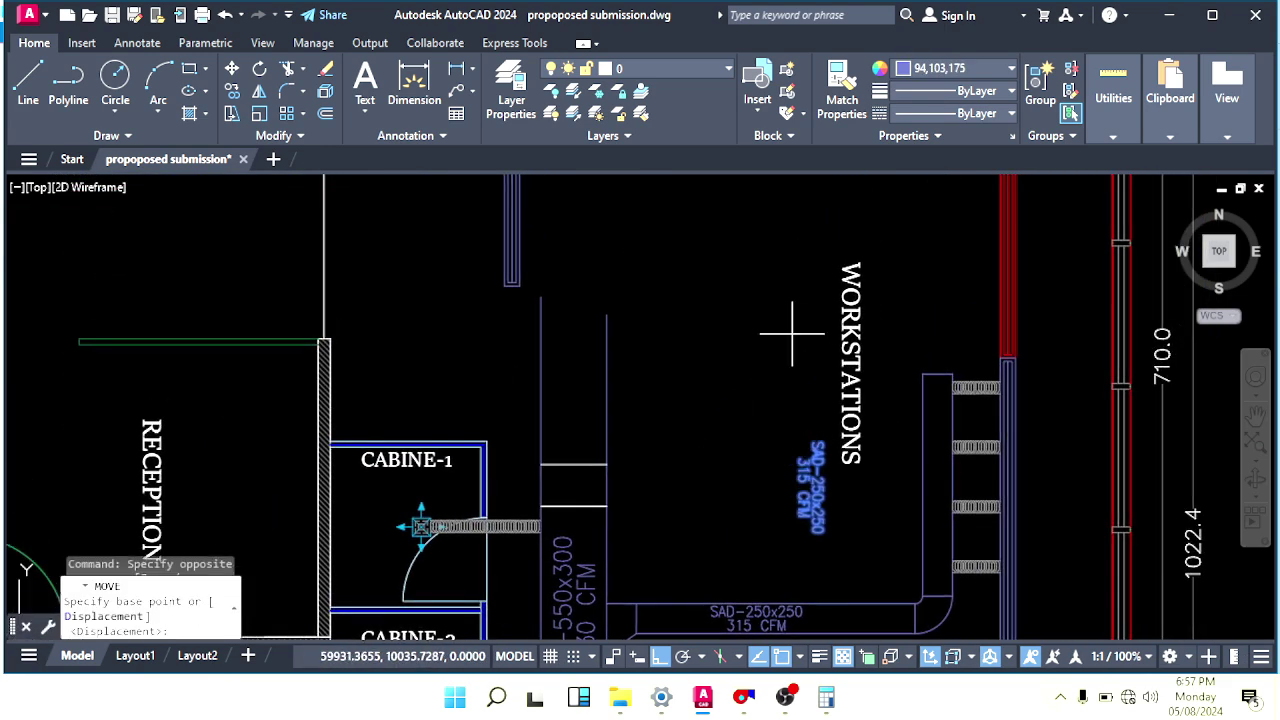
click(721, 253)
key(Escape)
key(Escape)
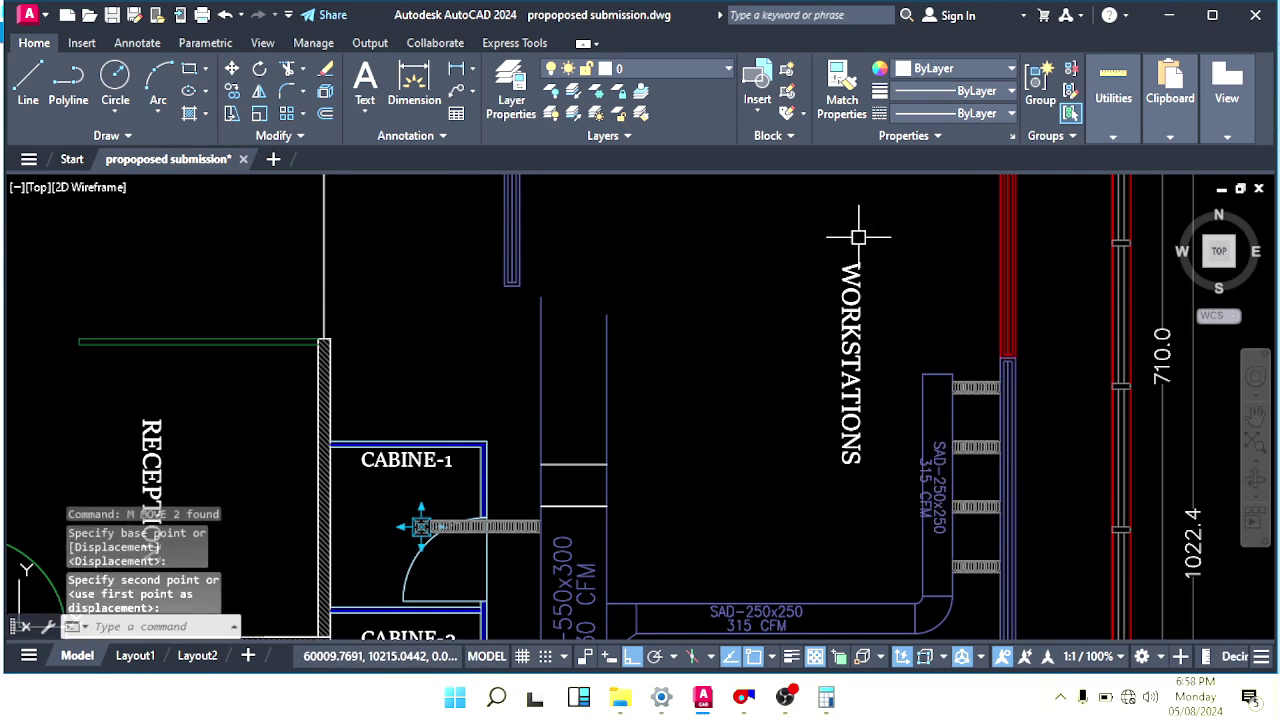
Nudge the vertical label sideways to centre it between the vertical branch duct's edges.
scroll(911, 414, up, 5)
middle_drag(911, 414, 868, 333)
click(904, 362)
click(846, 484)
middle_drag(763, 492, 826, 463)
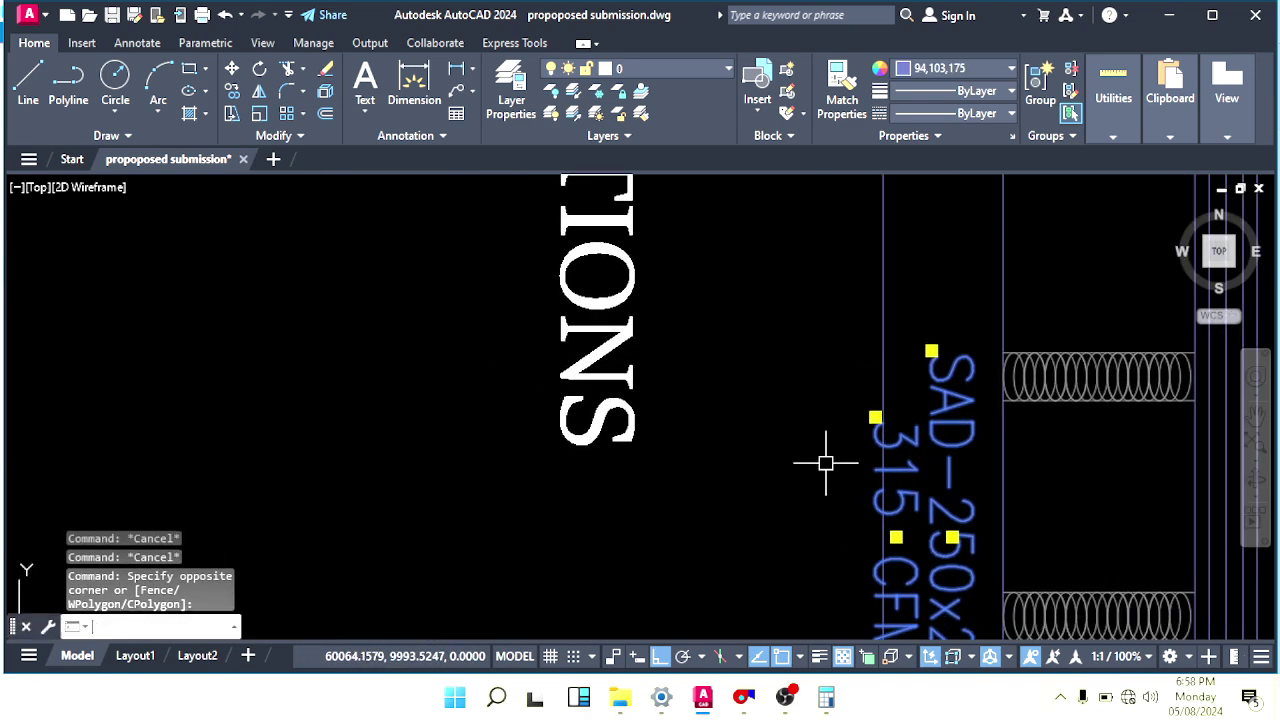
text(m)
click(767, 428)
key(Escape)
key(Escape)
Examine the layout of the workstation slot diffusers, the open main duct end and the Meeting-2 area.
scroll(812, 398, down, 5)
middle_drag(788, 360, 996, 400)
scroll(747, 420, down, 2)
mouse_move(739, 381)
middle_down()
mouse_move(774, 363)
mouse_move(777, 469)
middle_up()
mouse_move(765, 356)
middle_down()
mouse_move(788, 480)
mouse_move(746, 366)
middle_up()
middle_drag(798, 401, 806, 491)
scroll(731, 357, up, 2)
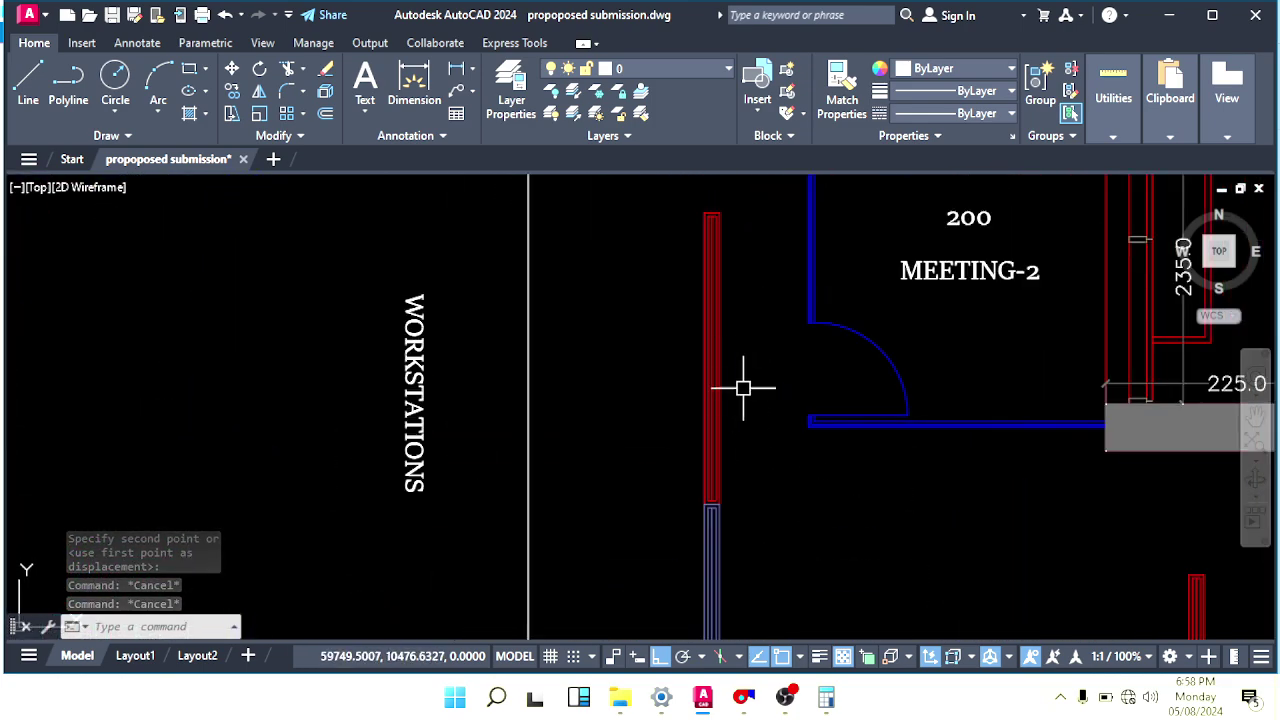
middle_drag(743, 380, 734, 313)
scroll(720, 360, down, 2)
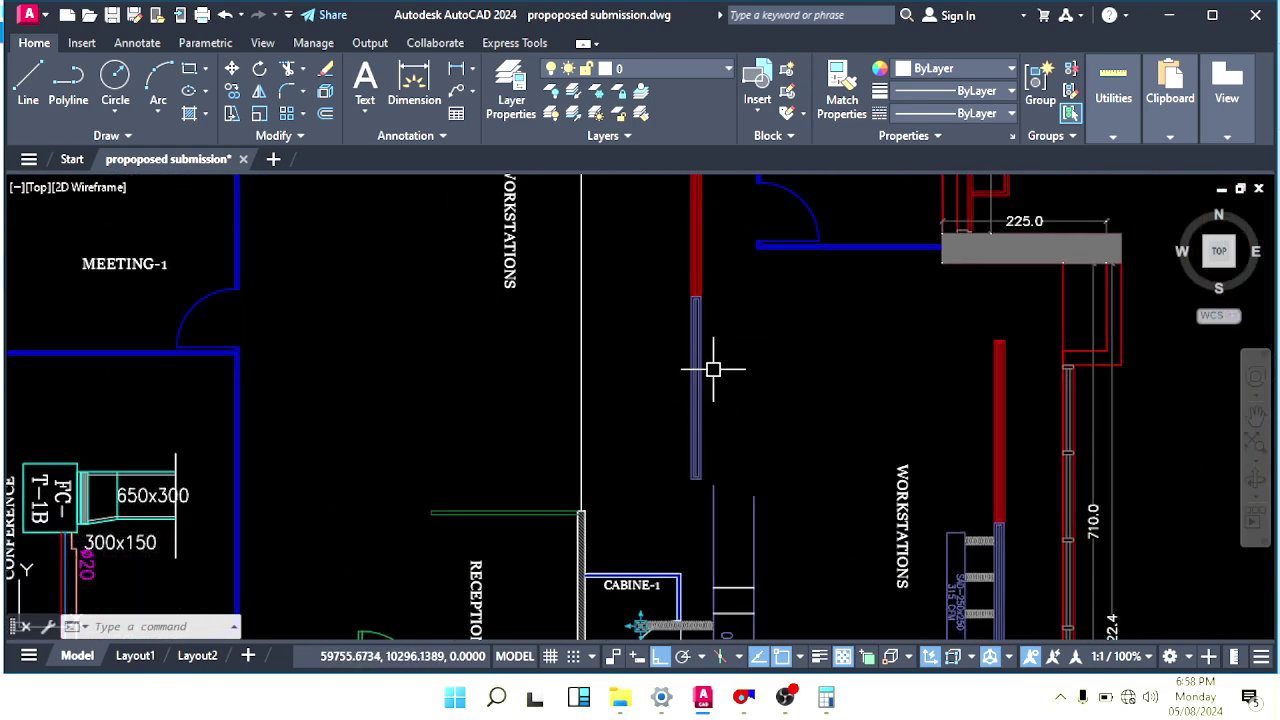
scroll(713, 369, down, 3)
scroll(711, 420, up, 1)
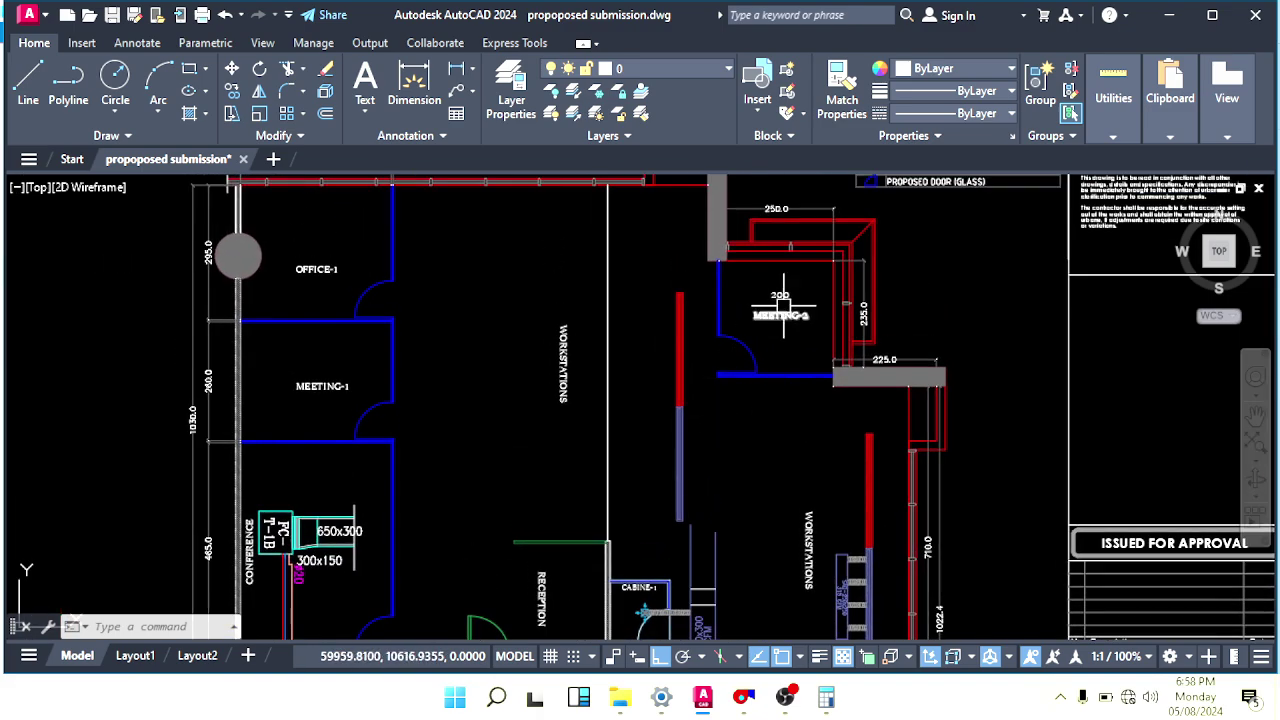
Inspect the Meeting-2 airflow label and the free space between the open main duct end and nearby slot diffusers.
scroll(790, 287, up, 3)
scroll(790, 287, down, 3)
scroll(786, 286, up, 3)
scroll(764, 288, down, 3)
middle_drag(740, 325, 723, 258)
middle_drag(709, 360, 733, 378)
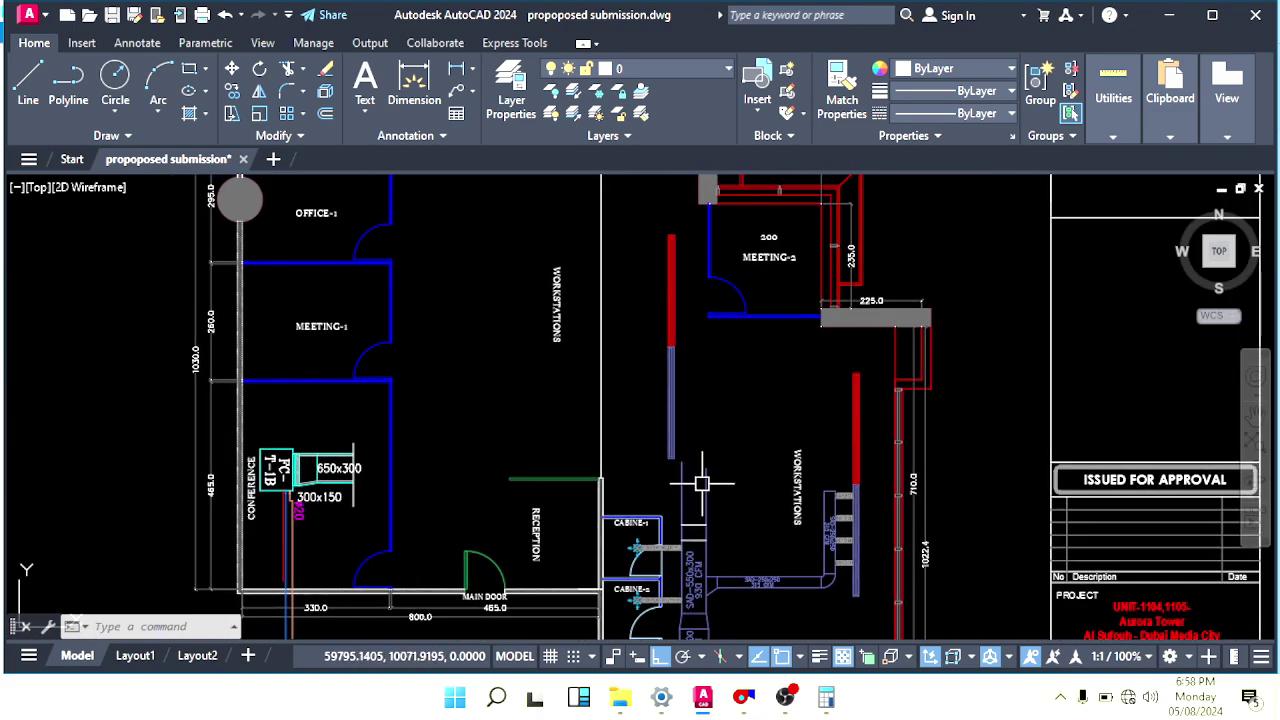
middle_drag(702, 484, 700, 520)
scroll(760, 294, up, 2)
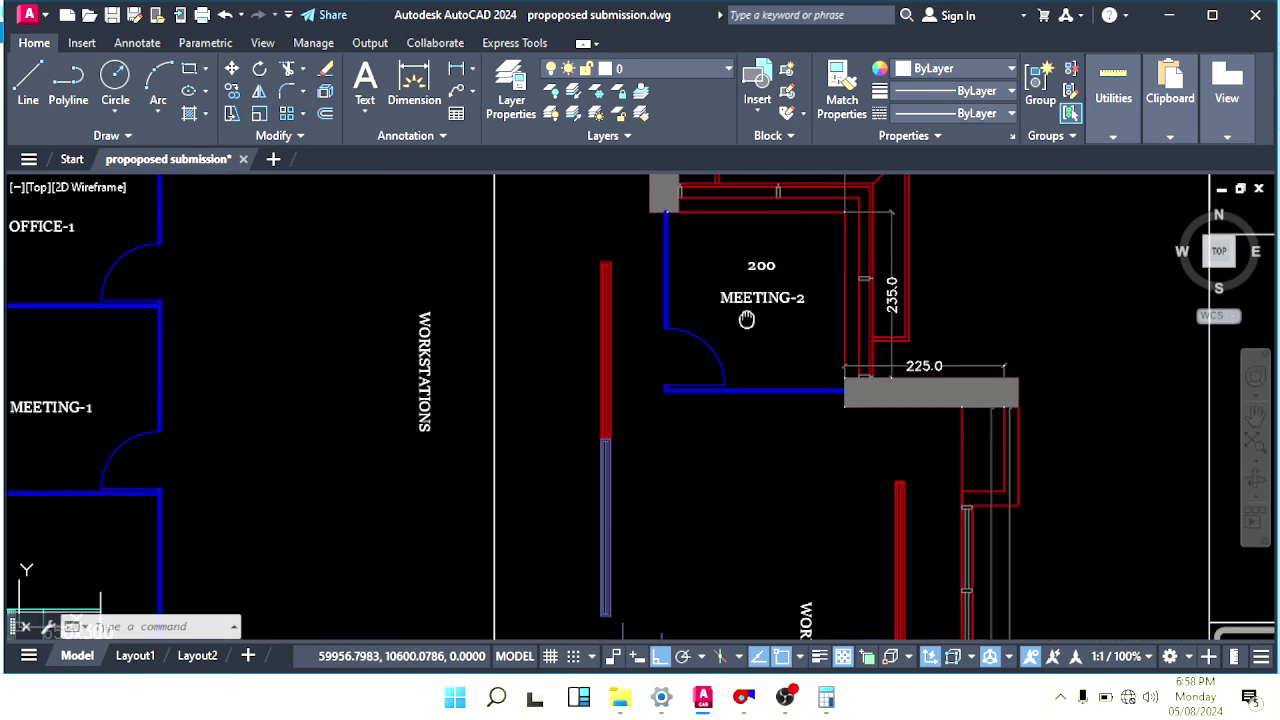
middle_drag(746, 319, 736, 290)
middle_drag(654, 466, 685, 398)
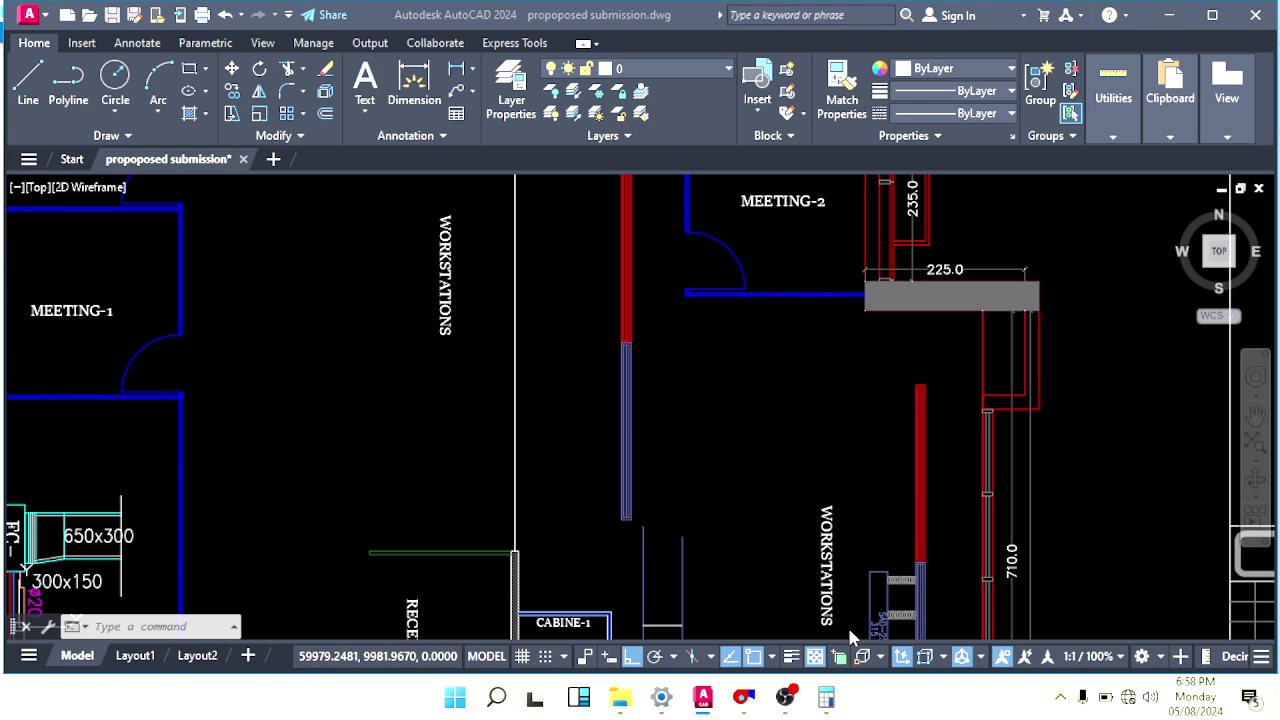
Add 315 and 200 in Calculator, and return to the AutoCAD drawing.
click(827, 700)
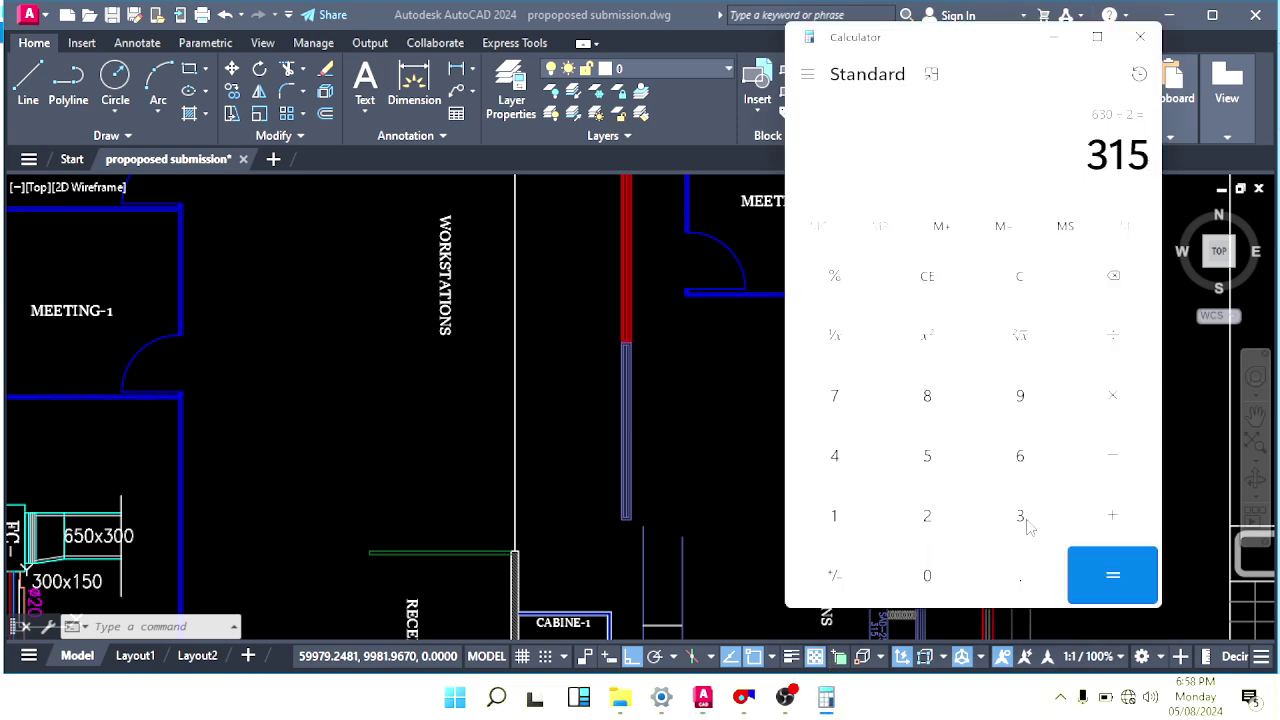
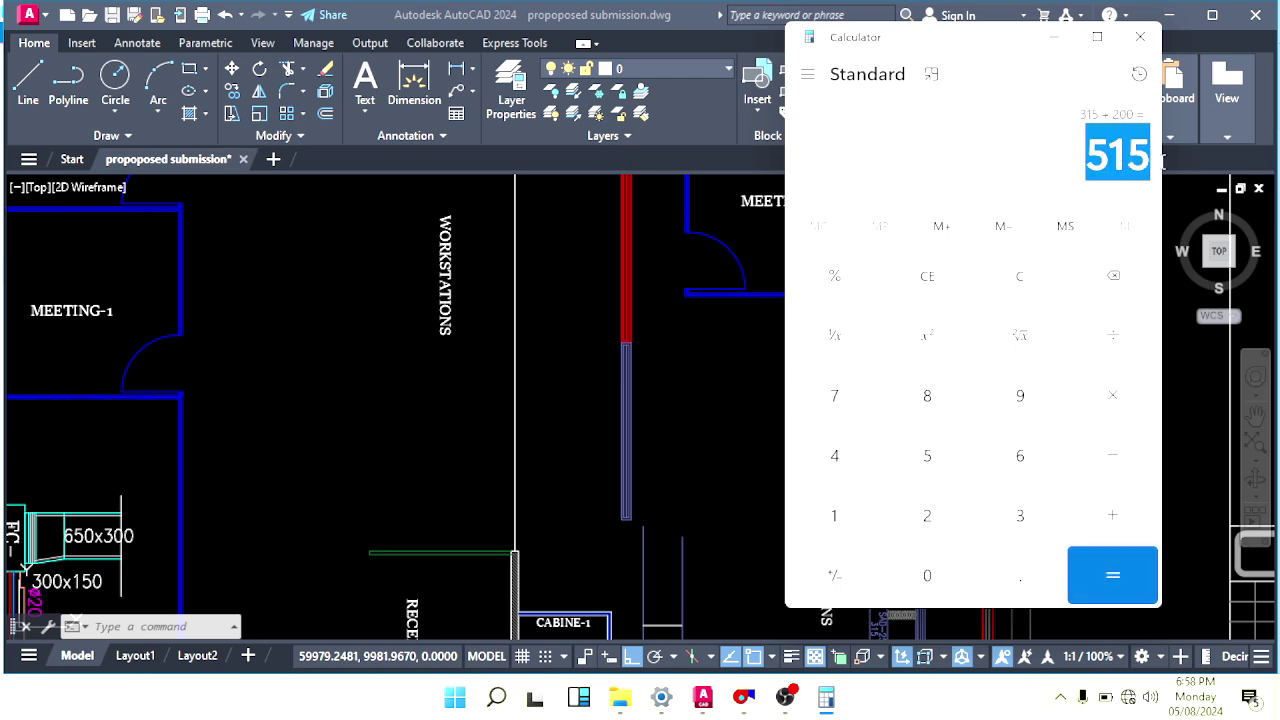
click(724, 375)
mouse_move(678, 430)
middle_down()
mouse_move(718, 381)
mouse_move(711, 335)
mouse_move(729, 449)
mouse_move(711, 366)
middle_up()
key(Escape)
key(Escape)
key(Escape)
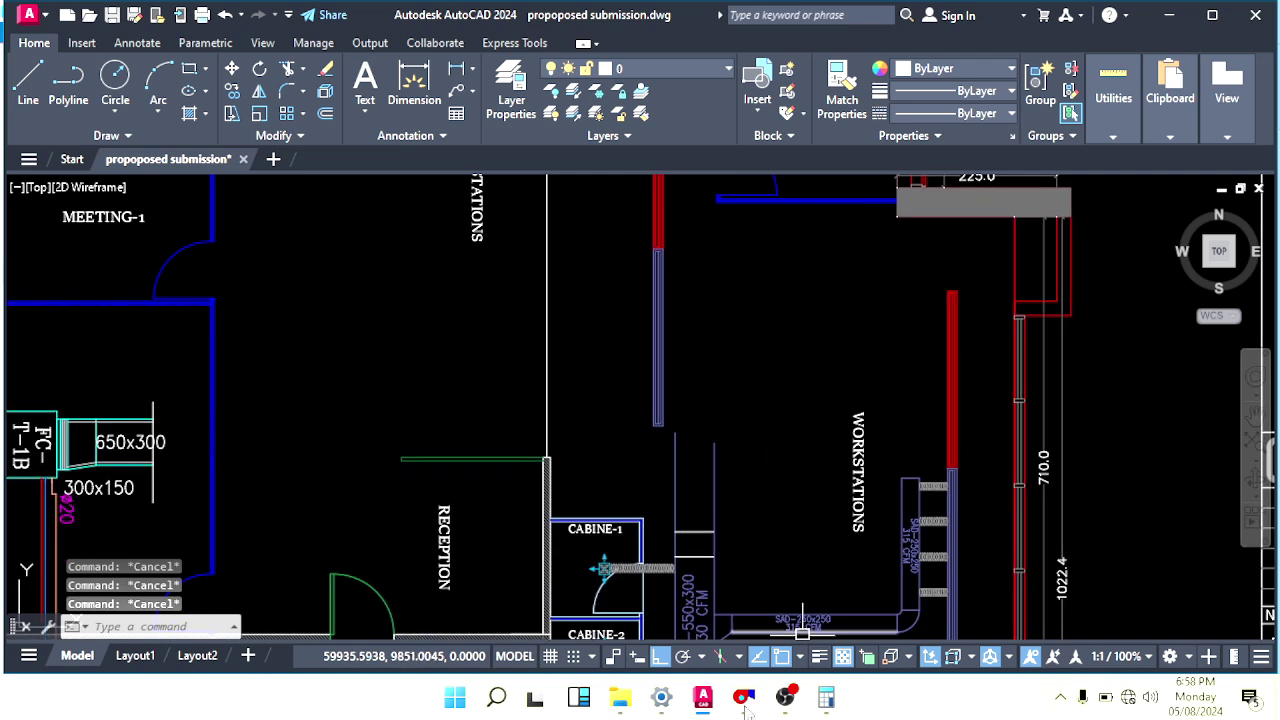
Size the next duct section in DuctSizer for 515 cfm at 0.05 in.WC/100 ft using 12 x 11 in.
click(785, 697)
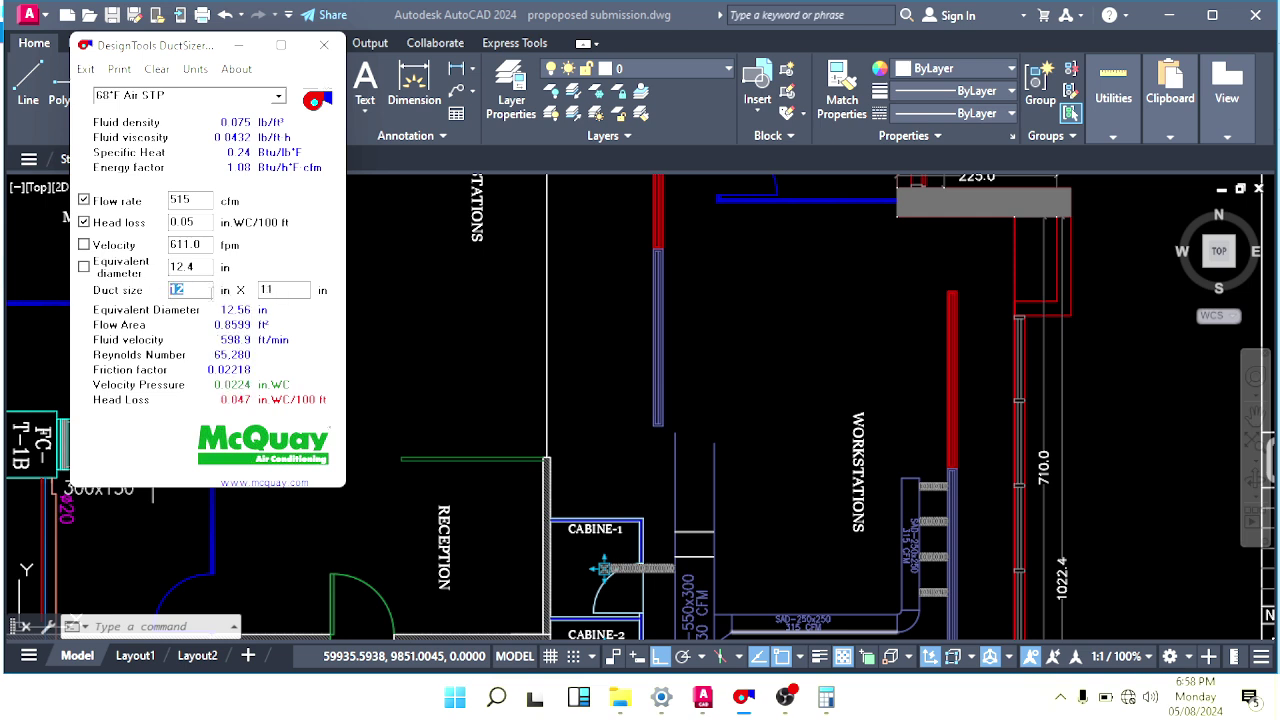
click(709, 443)
key(Escape)
key(Escape)
Draw a horizontal 30-unit line beside the upper end of the 550x300 main duct.
scroll(646, 457, up, 4)
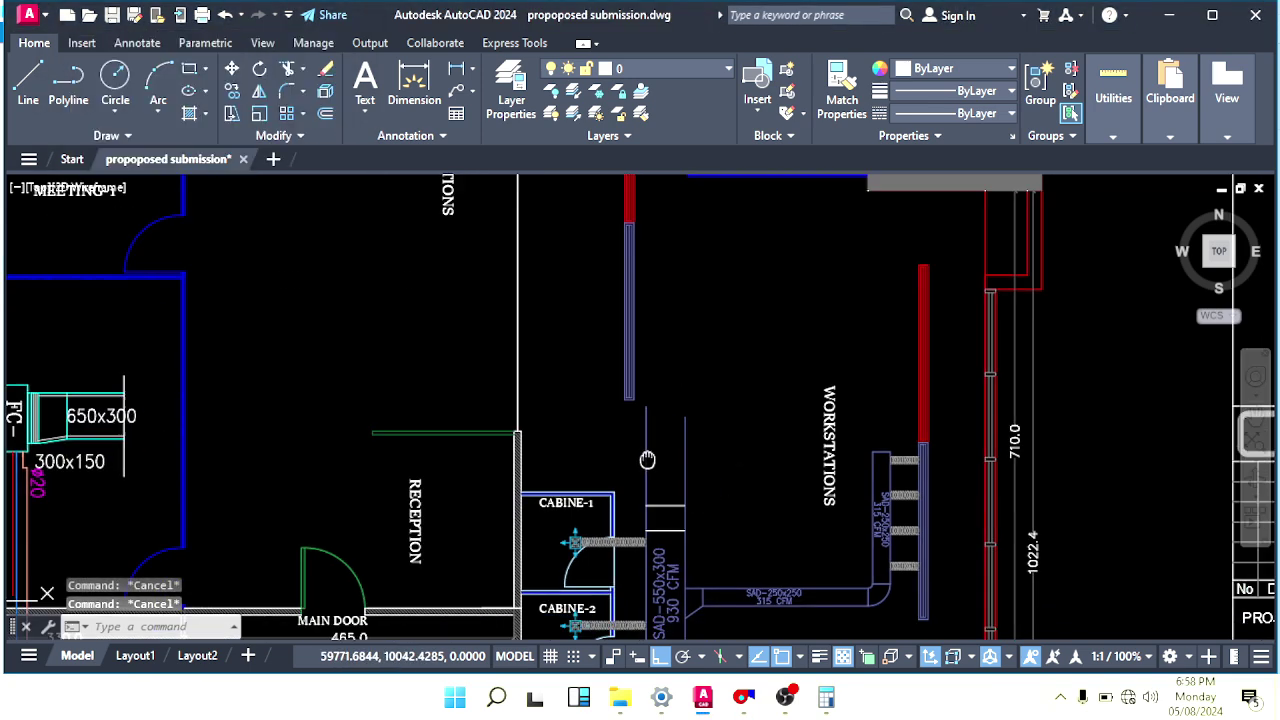
key(Escape)
text(l)
key(Return)
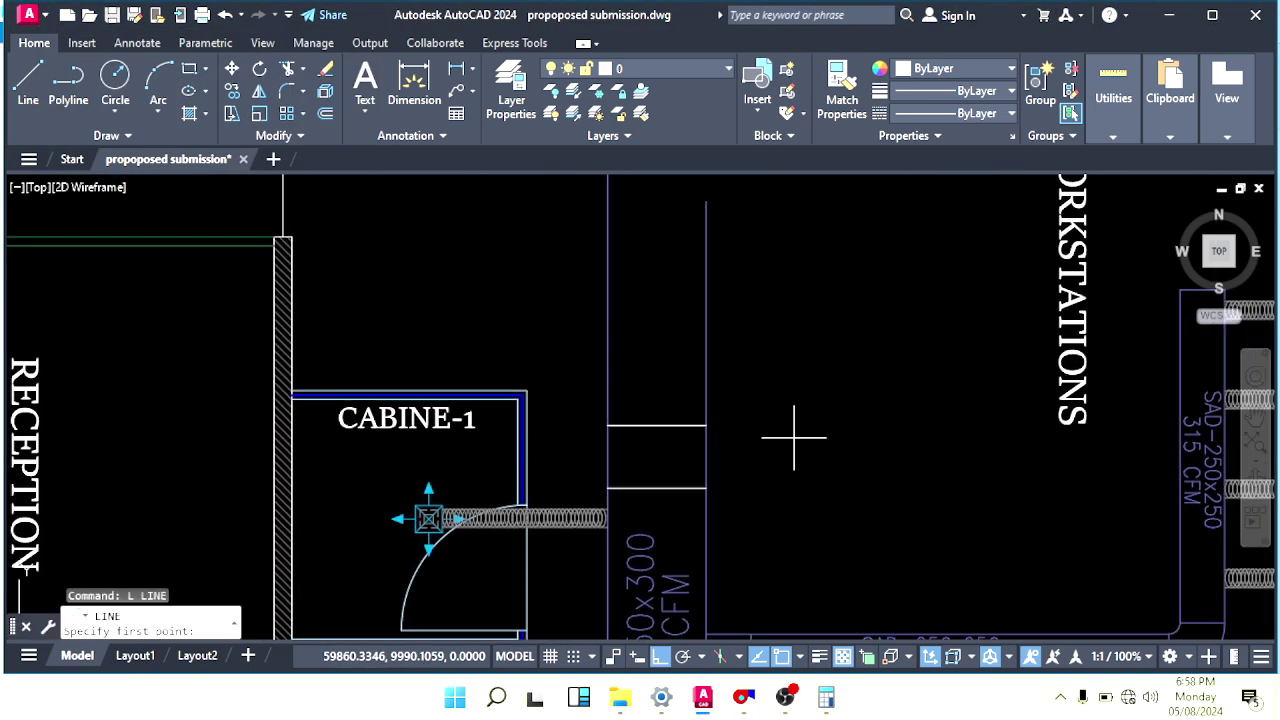
click(743, 413)
text(30)
key(Return)
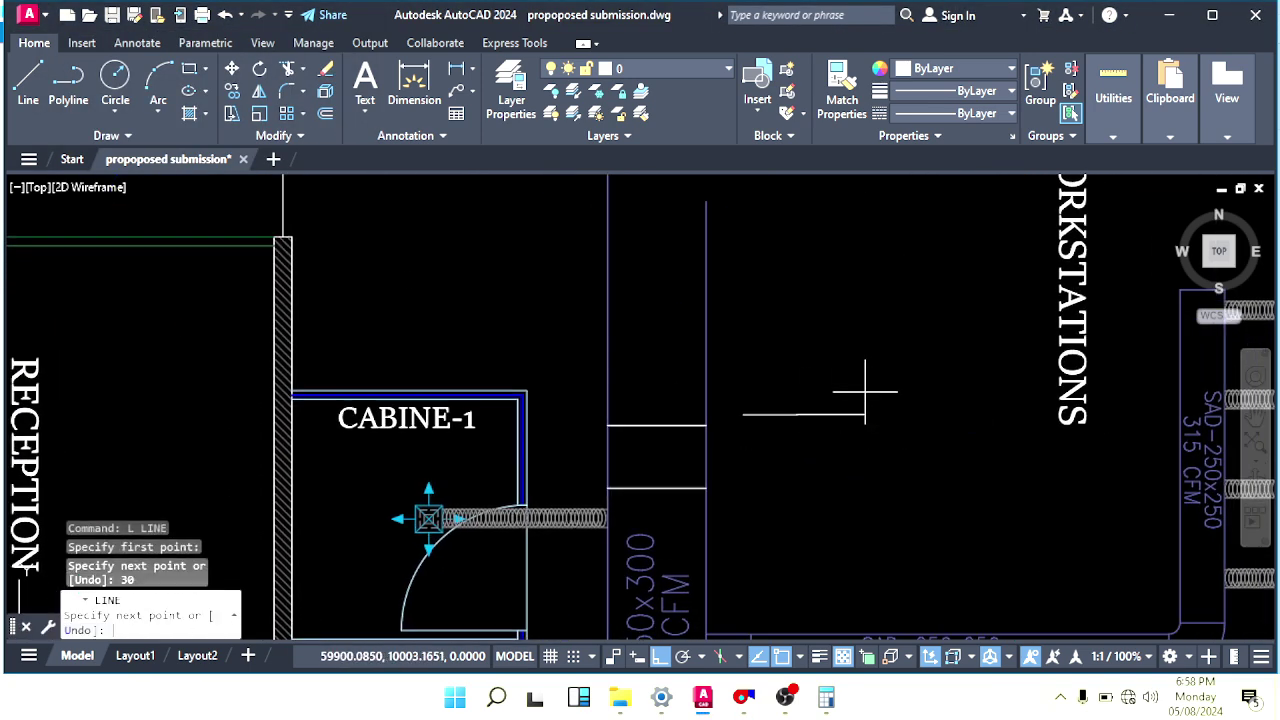
key(Return)
key(Escape)
Move the 30-unit line by its midpoint onto the midpoint of the main duct's upper cross line.
click(809, 377)
click(768, 443)
scroll(766, 446, up, 2)
key(m)
key(Return)
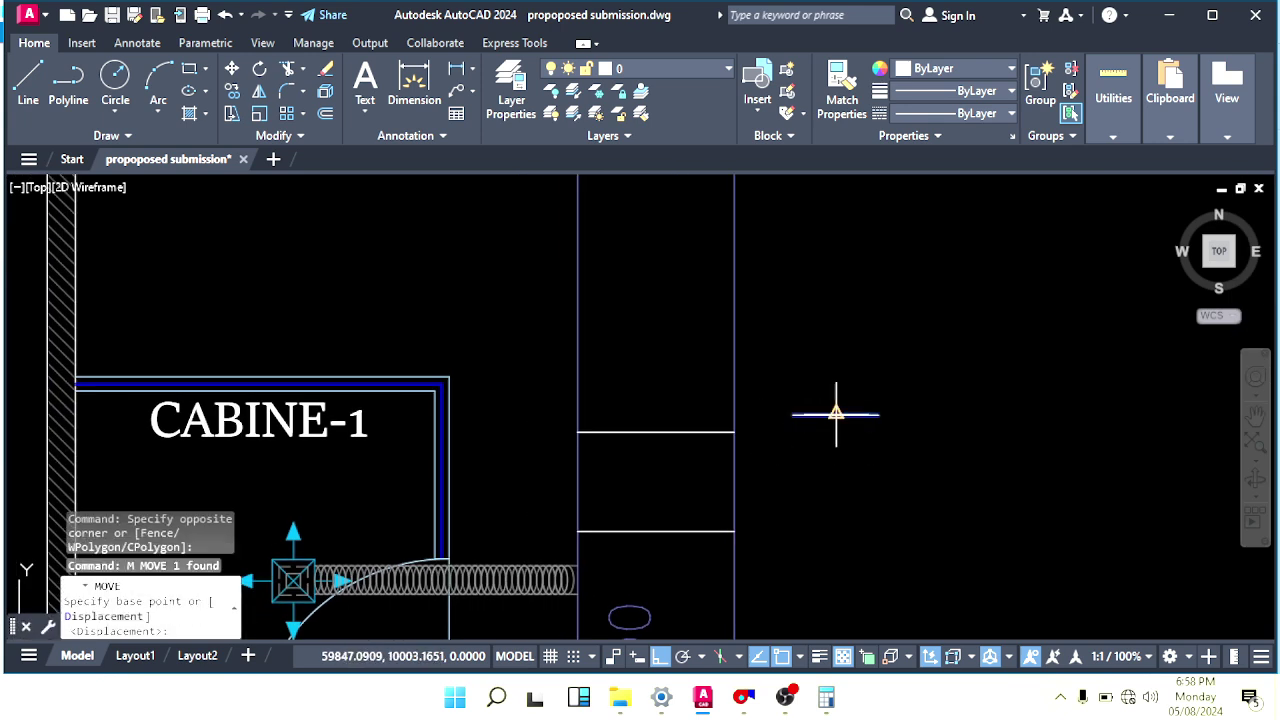
click(836, 414)
click(656, 431)
key(Escape)
key(Escape)
Erase the full-width cross line overlapping the centred 30-unit line.
scroll(717, 427, up, 3)
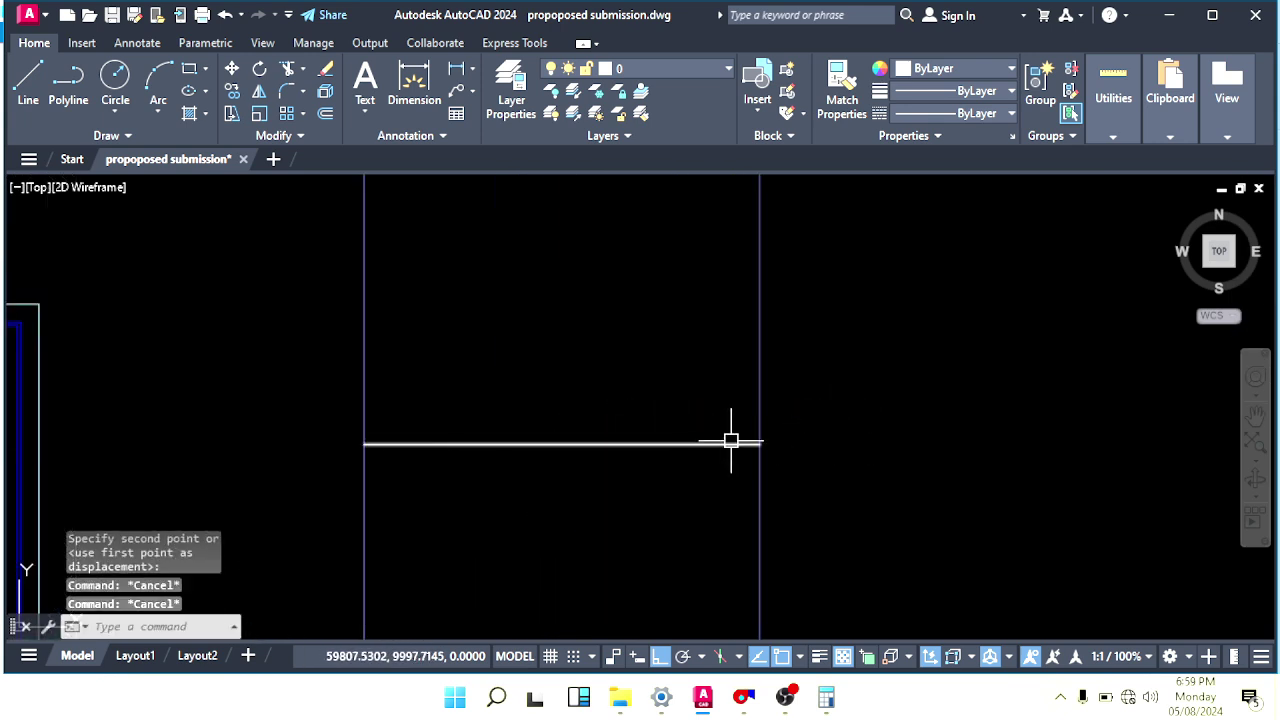
click(731, 440)
key(e)
key(Return)
key(Escape)
scroll(731, 440, down, 3)
Draw the two slanted reducer sides from the main duct's end corners to the ends of the 30-unit line.
mouse_move(685, 490)
middle_down()
mouse_move(652, 398)
mouse_move(718, 447)
middle_up()
key(l)
key(Return)
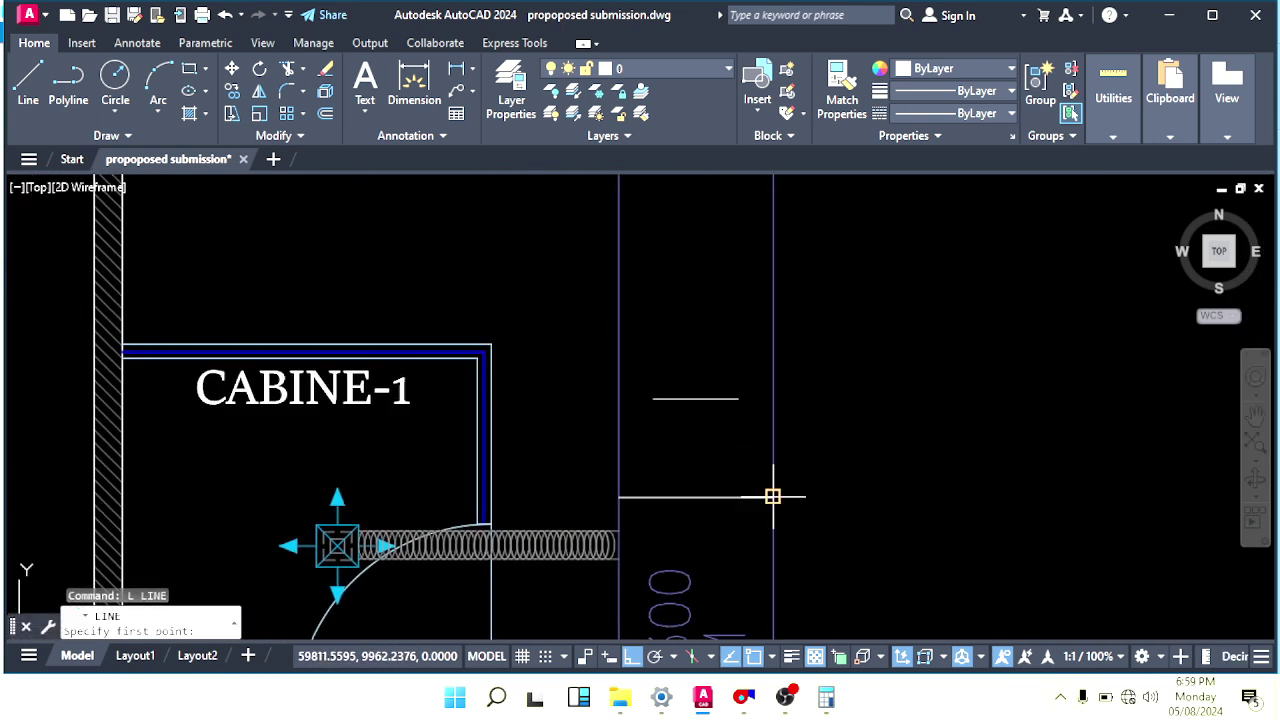
click(773, 497)
click(740, 401)
key(Return)
key(Return)
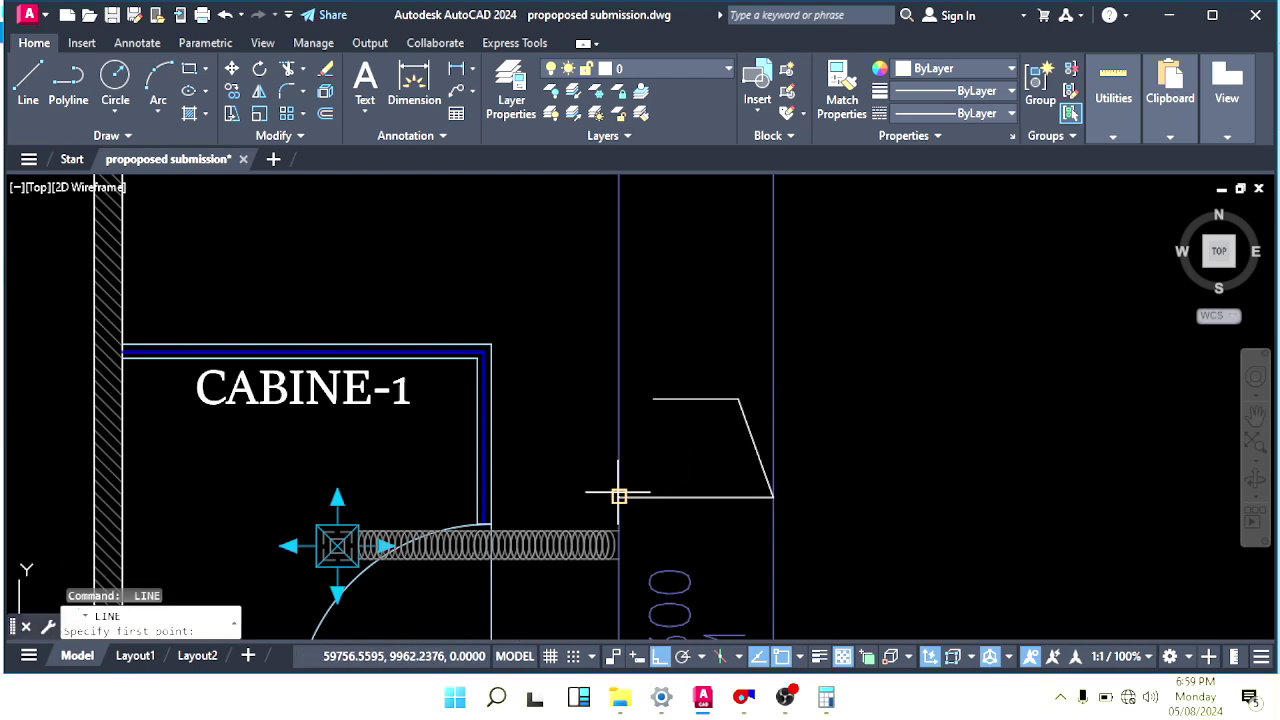
click(619, 496)
click(653, 399)
scroll(660, 392, down, 2)
key(Escape)
Trim away the old main duct side lines extending above the reducer.
scroll(688, 414, up, 1)
text(tr)
key(Return)
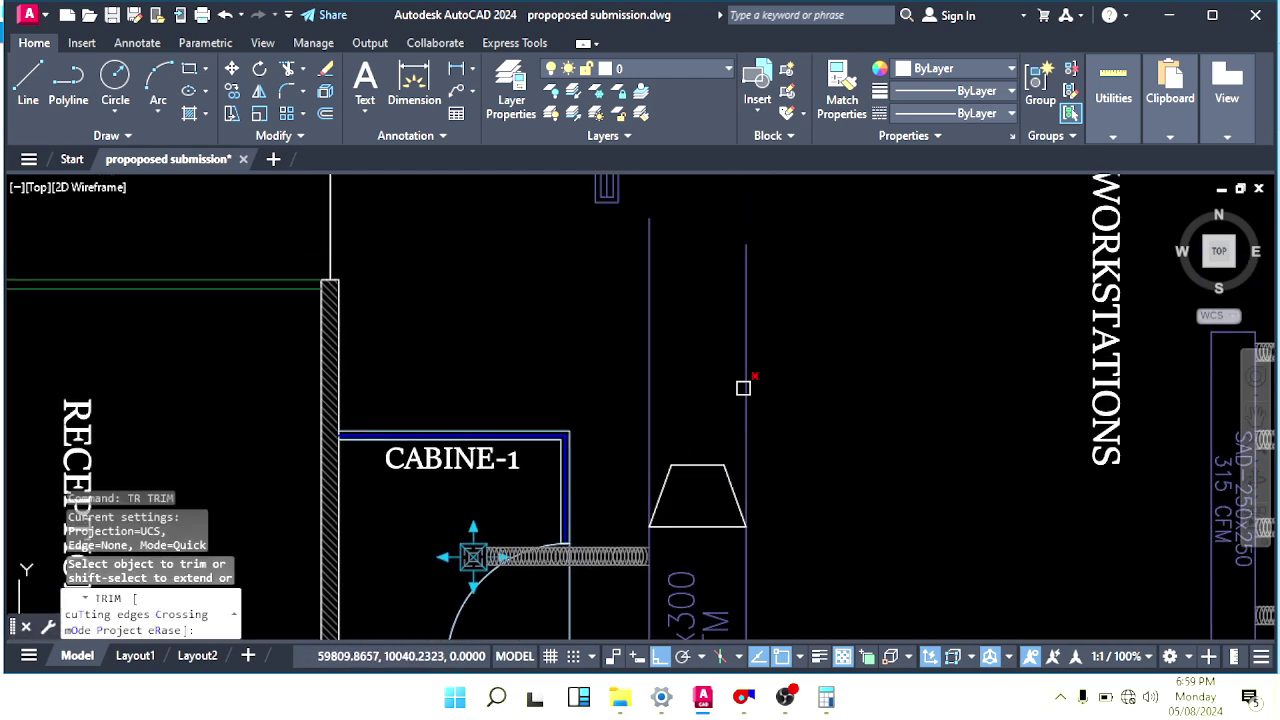
click(774, 348)
click(622, 424)
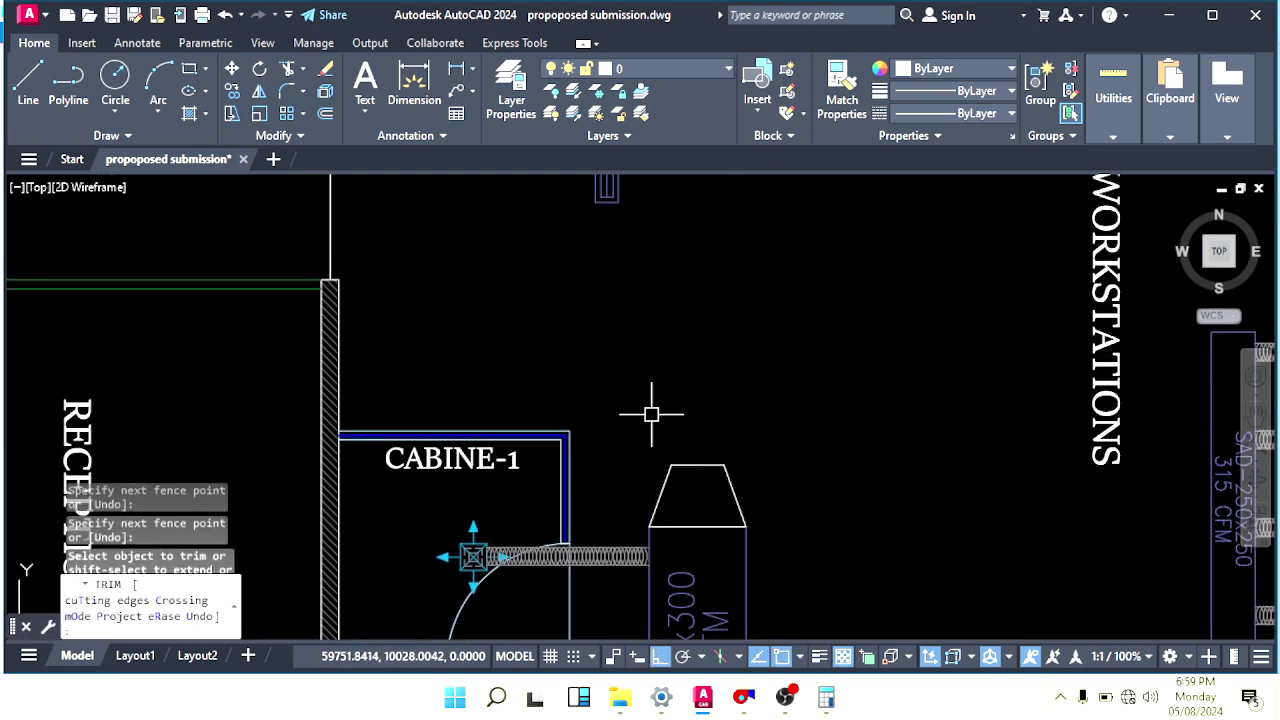
scroll(704, 372, down, 2)
key(Escape)
key(Escape)
Draw a vertical duct edge from the reducer's upper right corner up towards the Meeting-2 wall.
scroll(722, 402, up, 3)
text(l)
key(Return)
click(705, 468)
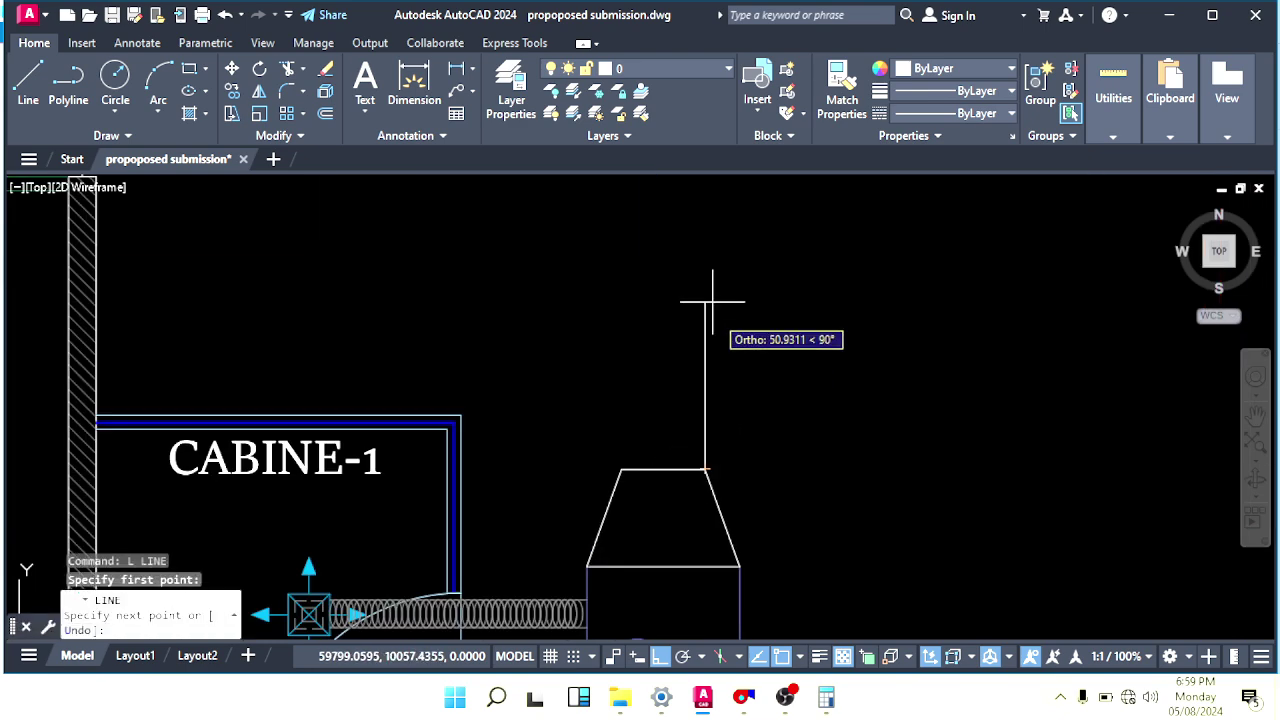
scroll(709, 294, down, 3)
scroll(697, 323, up, 4)
click(702, 288)
middle_drag(702, 288, 698, 331)
key(Escape)
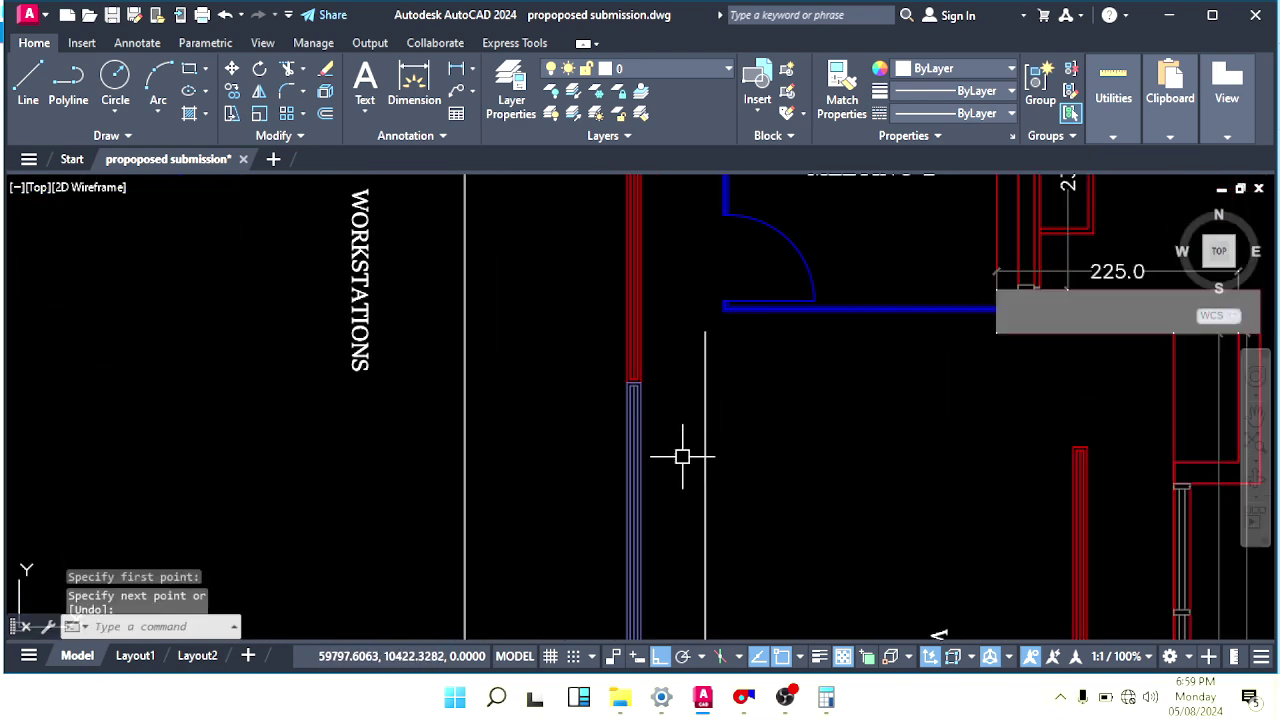
Draw the matching vertical duct edge upward from the reducer's upper left corner.
middle_drag(666, 570, 662, 277)
text(l)
key(Return)
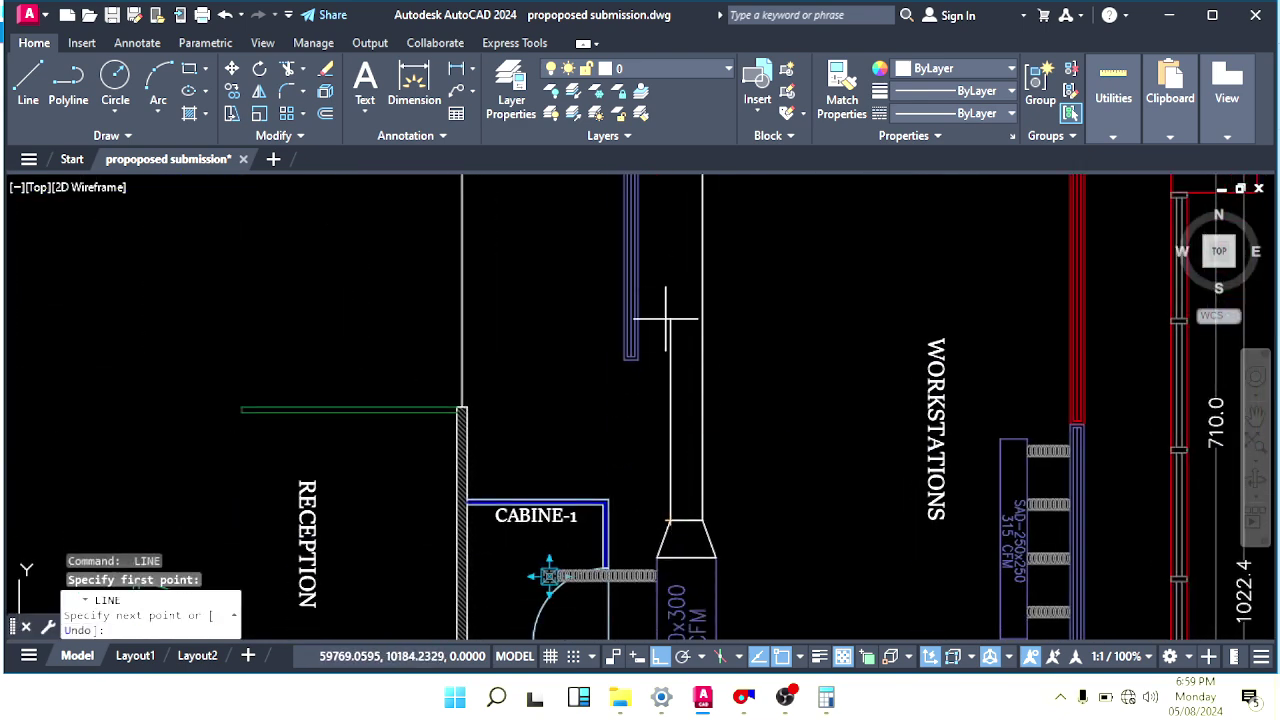
middle_drag(664, 177, 685, 438)
key(Escape)
scroll(680, 289, down, 3)
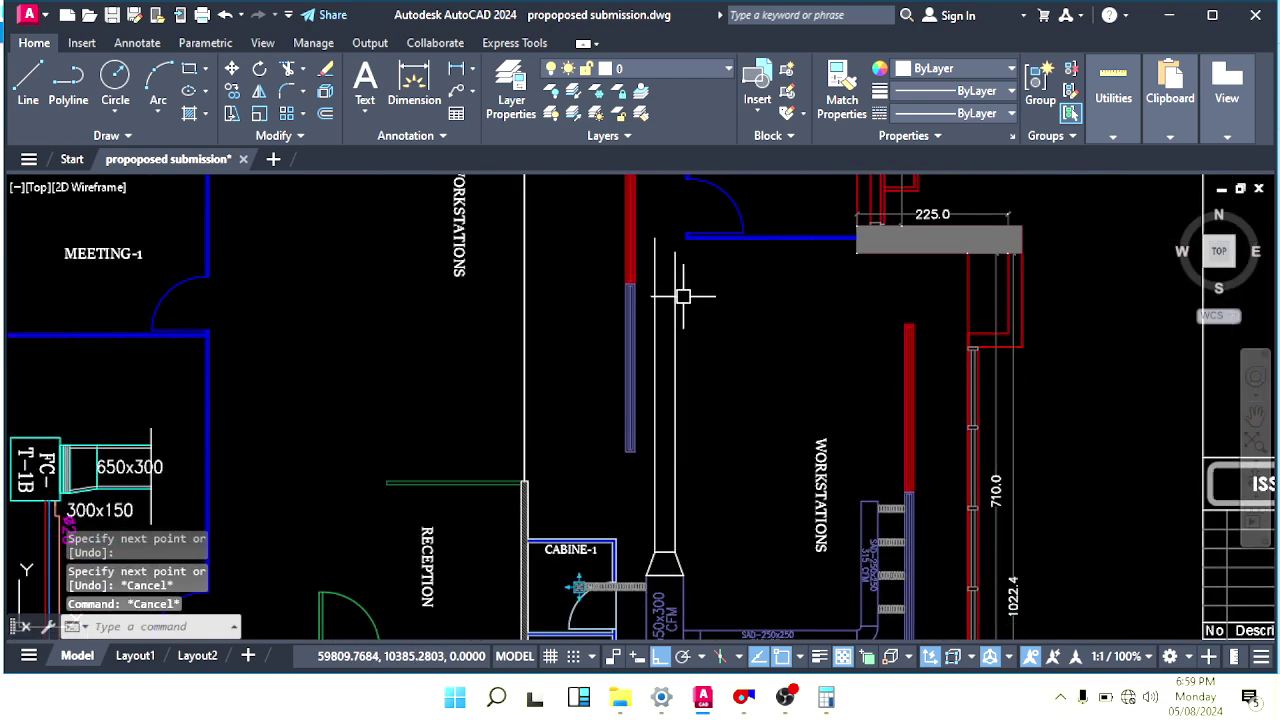
Move the red and blue slot diffuser segments beside the narrowed duct 10 units to the left, away from the duct.
scroll(680, 400, up, 4)
scroll(677, 423, down, 2)
scroll(690, 436, up, 1)
scroll(690, 436, down, 2)
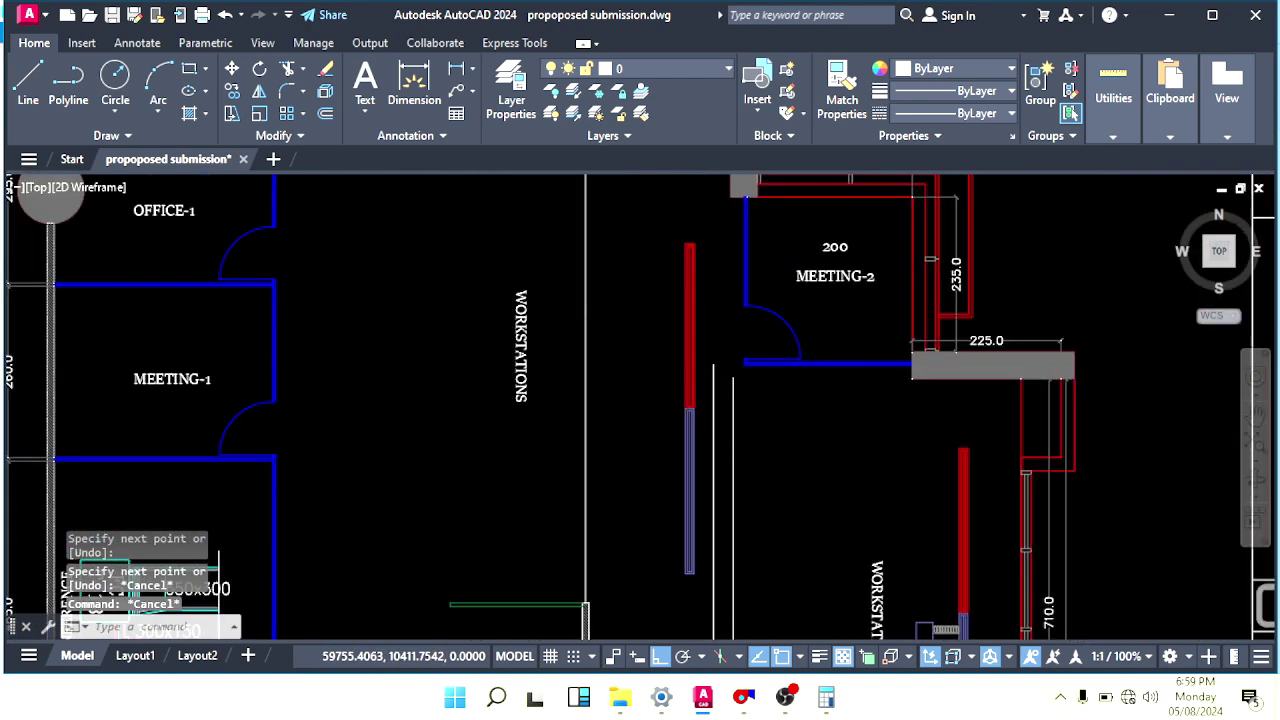
scroll(700, 400, up, 2)
click(709, 371)
click(623, 429)
scroll(677, 419, down, 2)
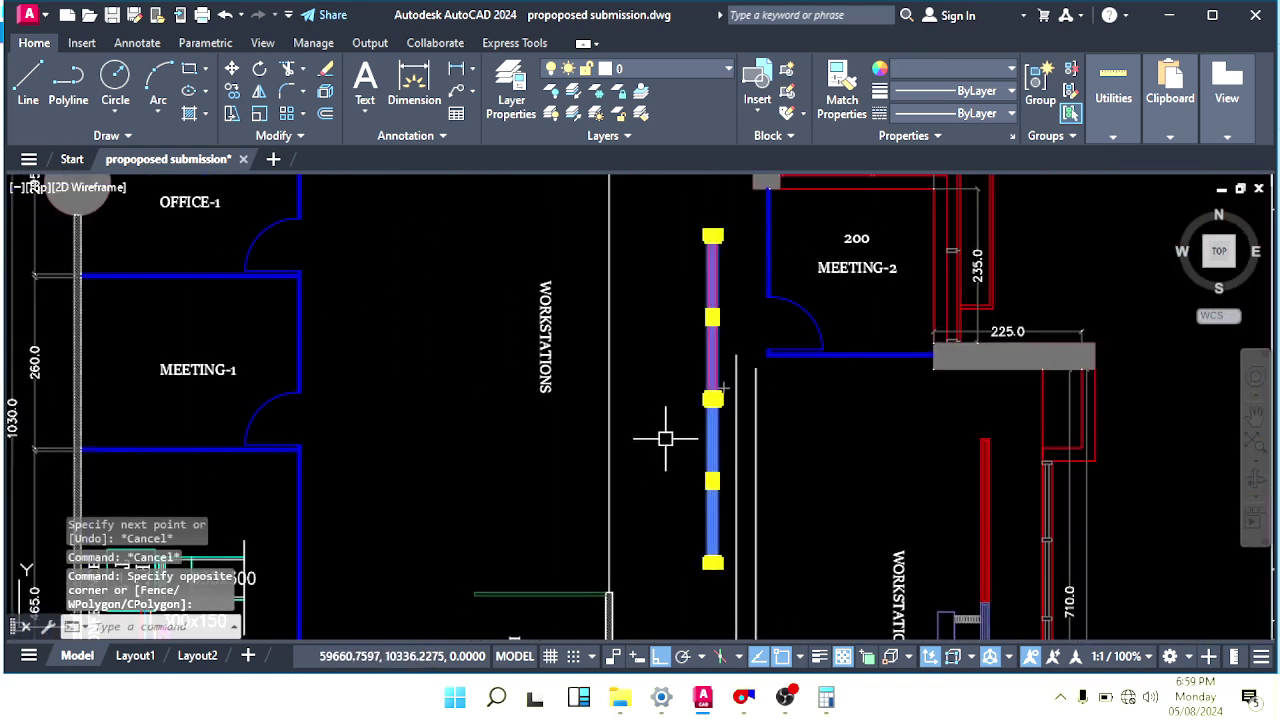
scroll(680, 429, up, 4)
text(m)
key(Return)
click(680, 431)
text(1)
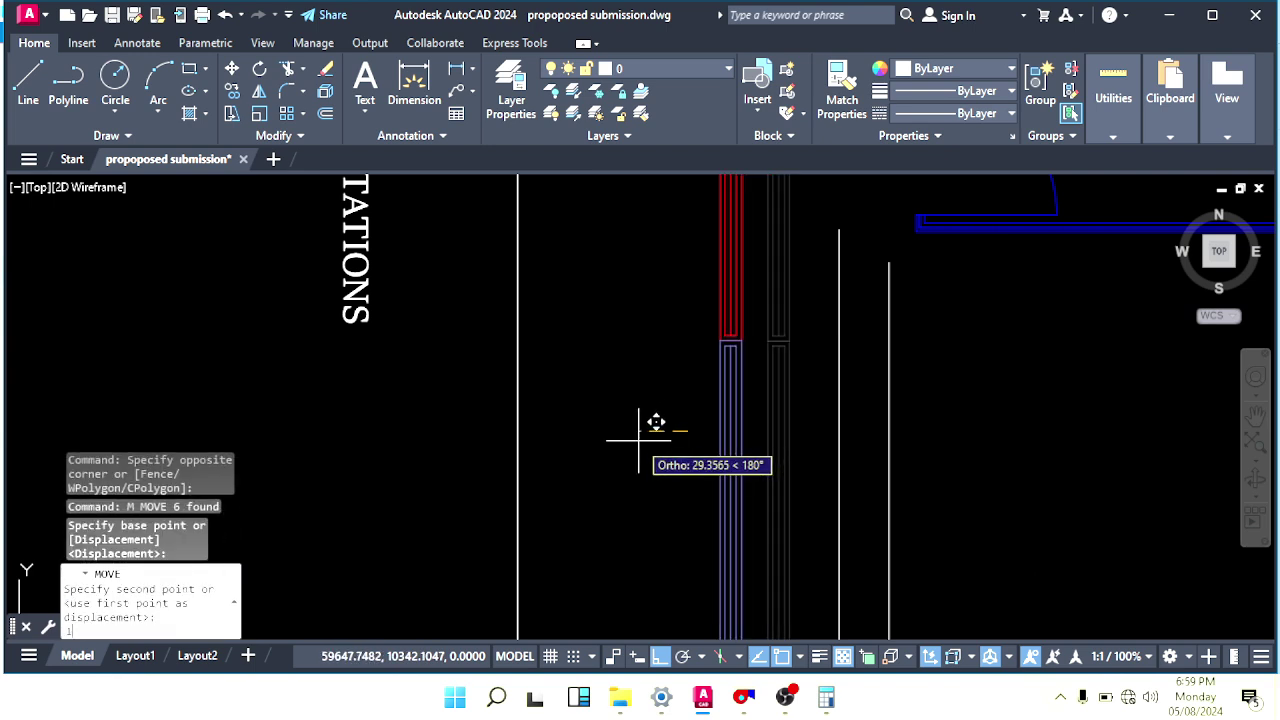
text(0)
key(Return)
scroll(750, 425, down, 2)
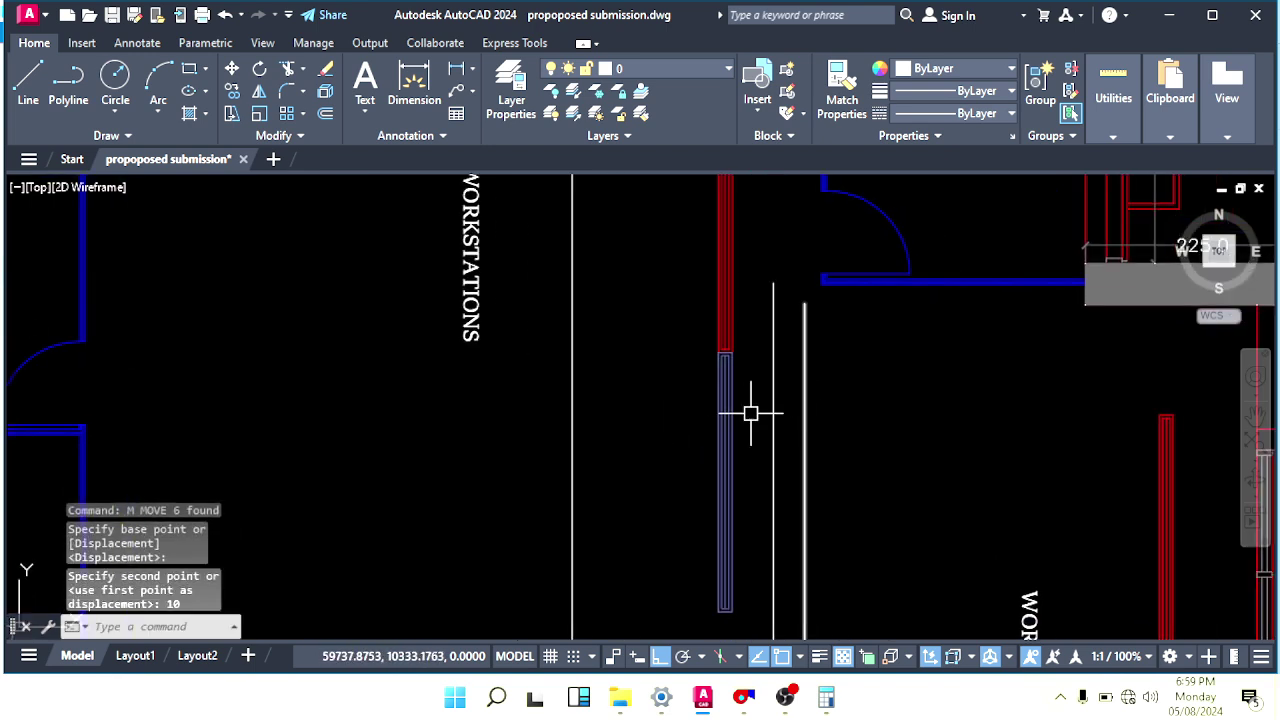
middle_drag(745, 415, 741, 407)
scroll(741, 407, up, 2)
key(Escape)
key(Escape)
click(748, 387)
click(660, 425)
key(Escape)
key(Escape)
click(759, 392)
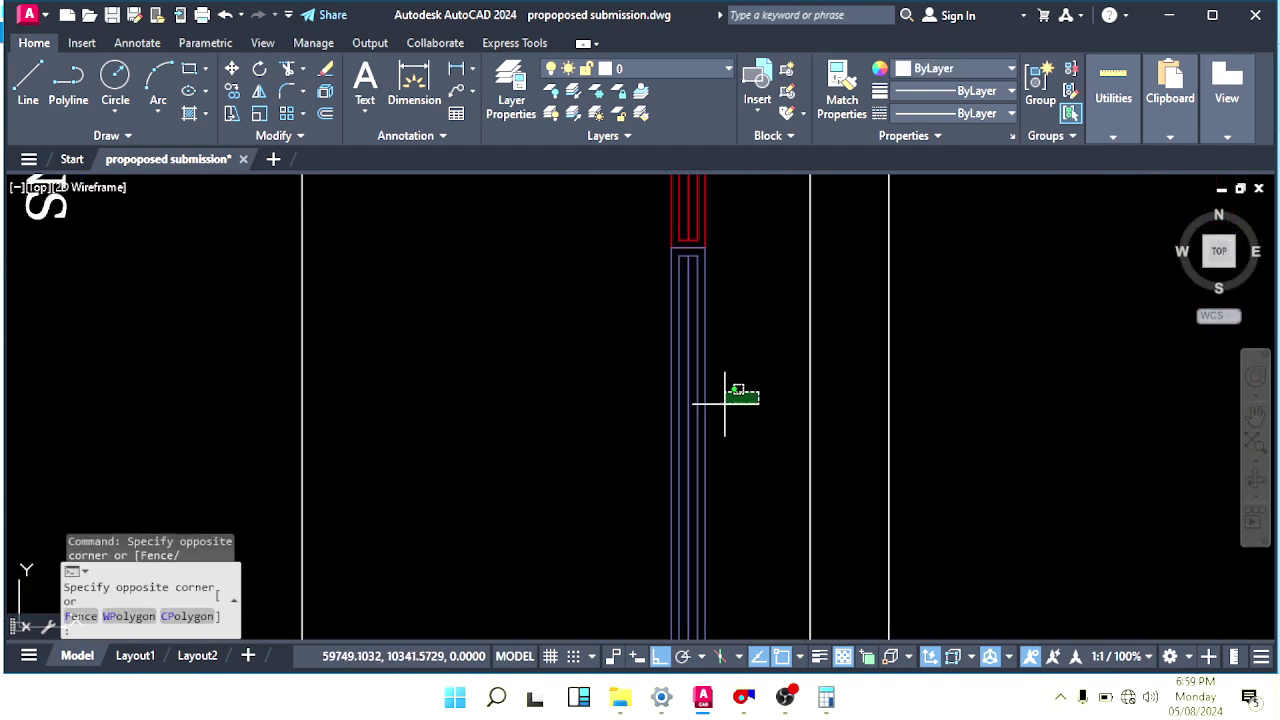
key(Escape)
key(Escape)
click(735, 400)
click(677, 431)
middle_drag(784, 406, 767, 406)
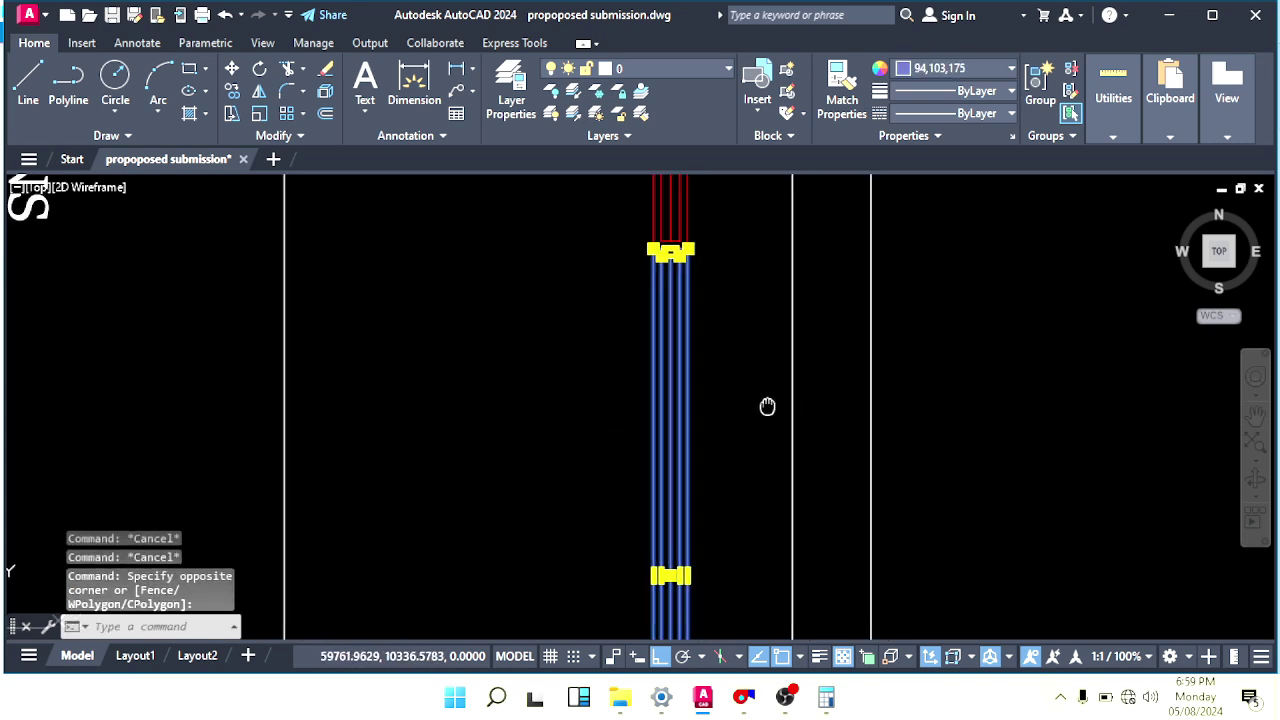
key(Escape)
key(Escape)
scroll(744, 412, down, 3)
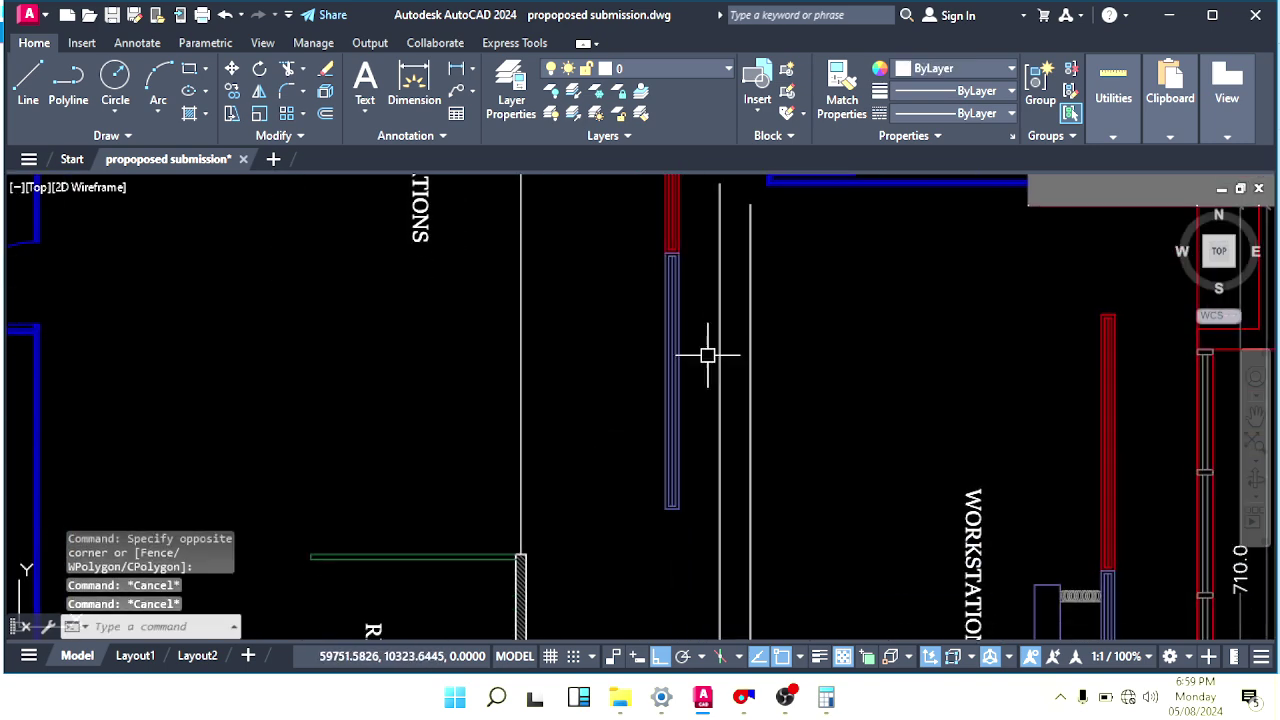
Try copying the uppermost workstation flexible connection between the moved slot diffuser and the narrowed main duct.
middle_drag(754, 517, 731, 394)
middle_drag(1057, 443, 943, 379)
scroll(943, 379, up, 4)
click(947, 452)
middle_drag(947, 452, 924, 448)
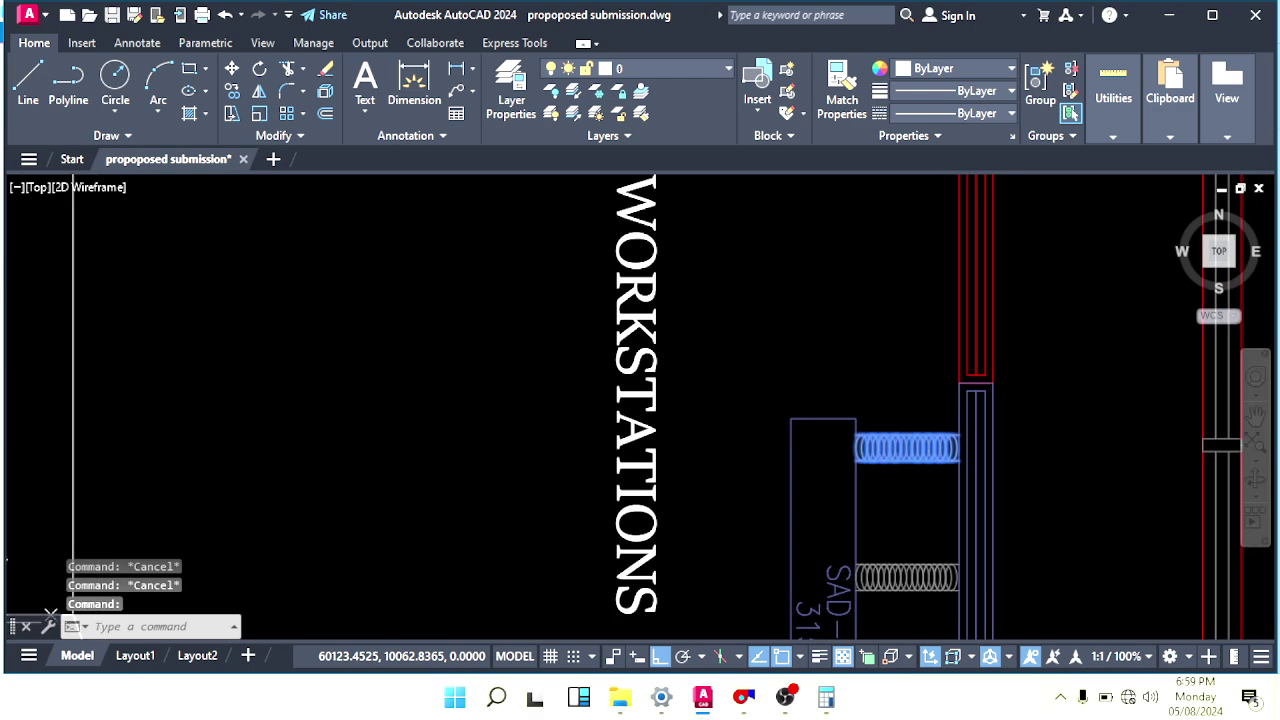
key(Return)
scroll(865, 445, up, 4)
click(837, 396)
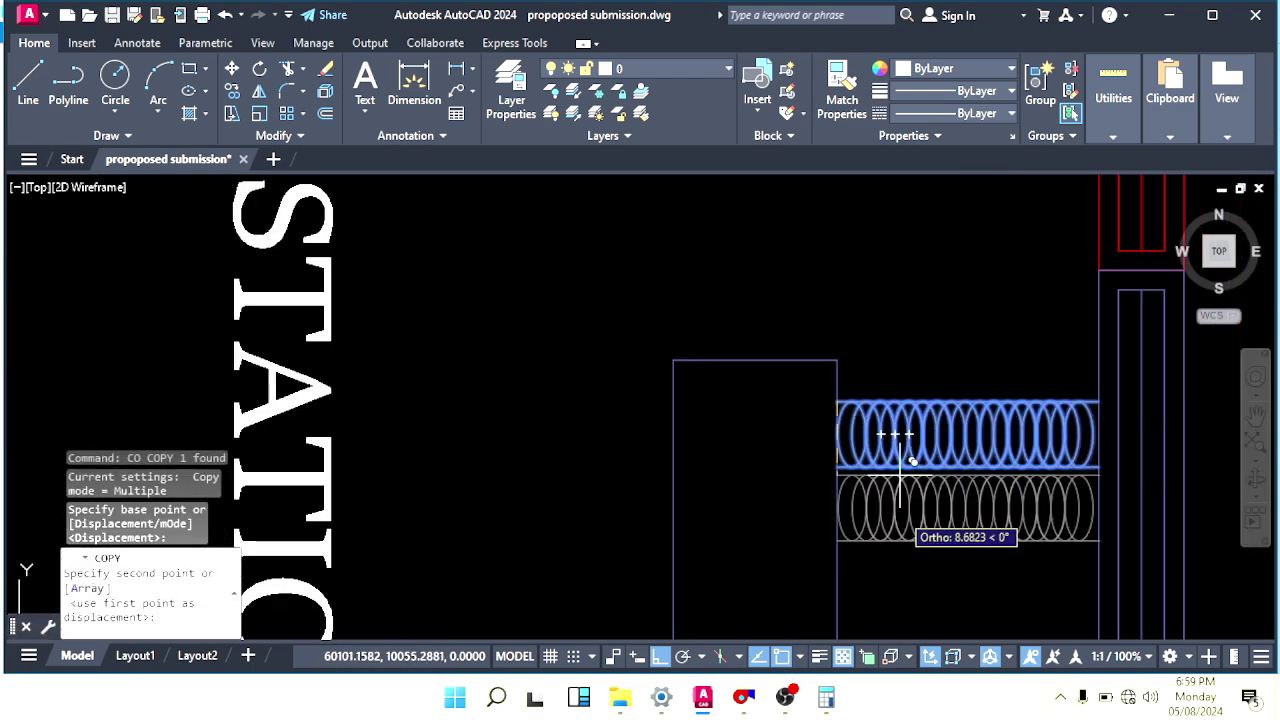
scroll(589, 386, down, 5)
middle_drag(589, 386, 721, 532)
scroll(721, 532, down, 2)
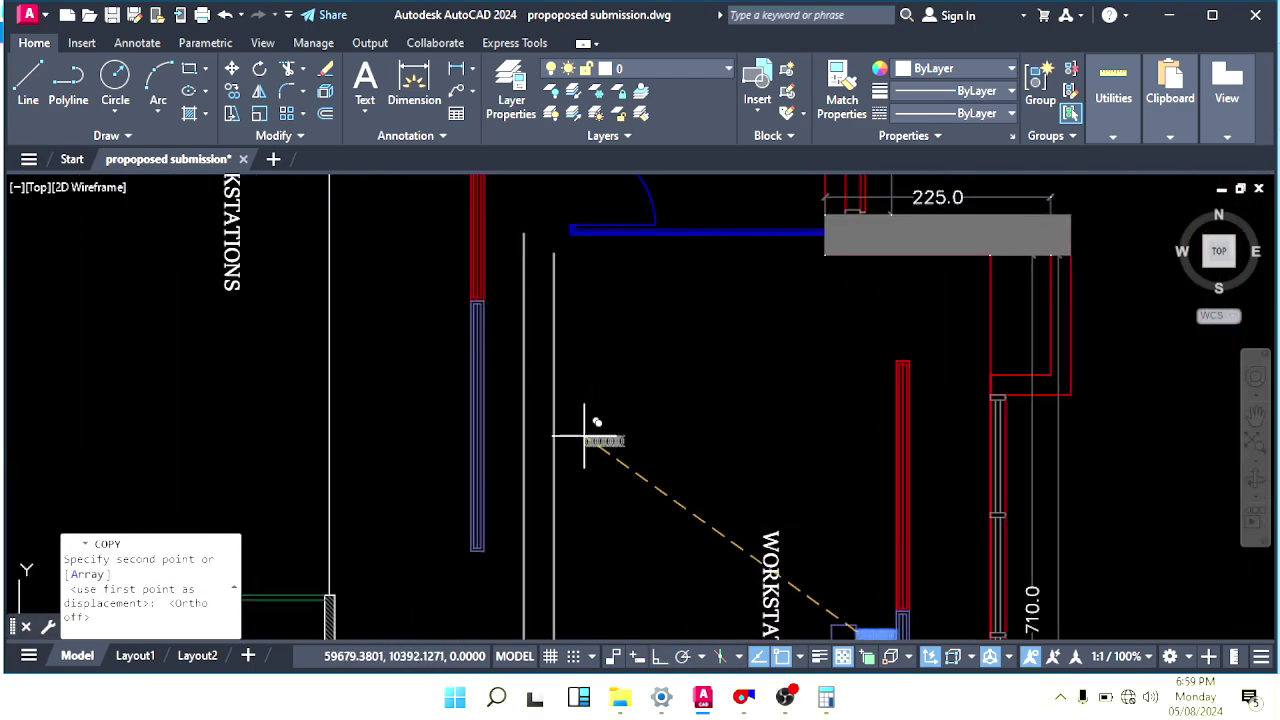
scroll(470, 326, up, 4)
middle_drag(470, 326, 552, 395)
click(583, 411)
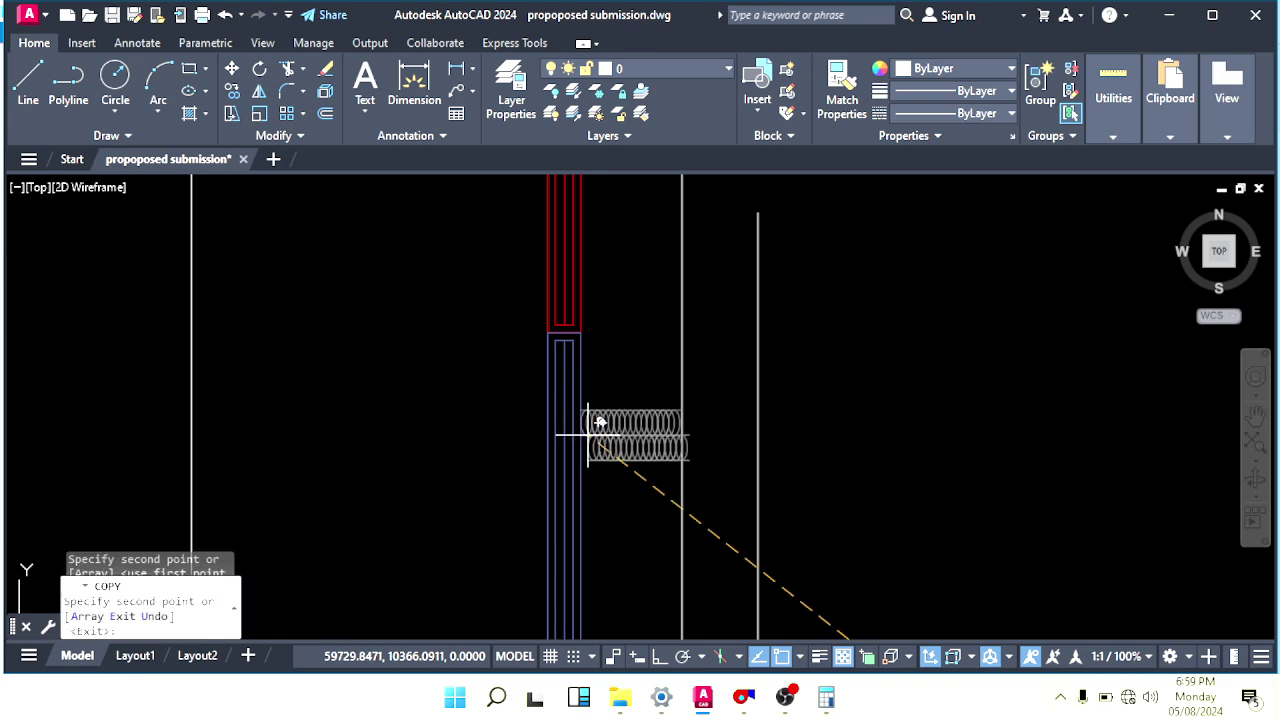
key(Escape)
key(Escape)
Erase the flexible connection copied beside the moved slot diffuser.
scroll(590, 400, down, 3)
text(e)
key(Return)
scroll(641, 364, down, 3)
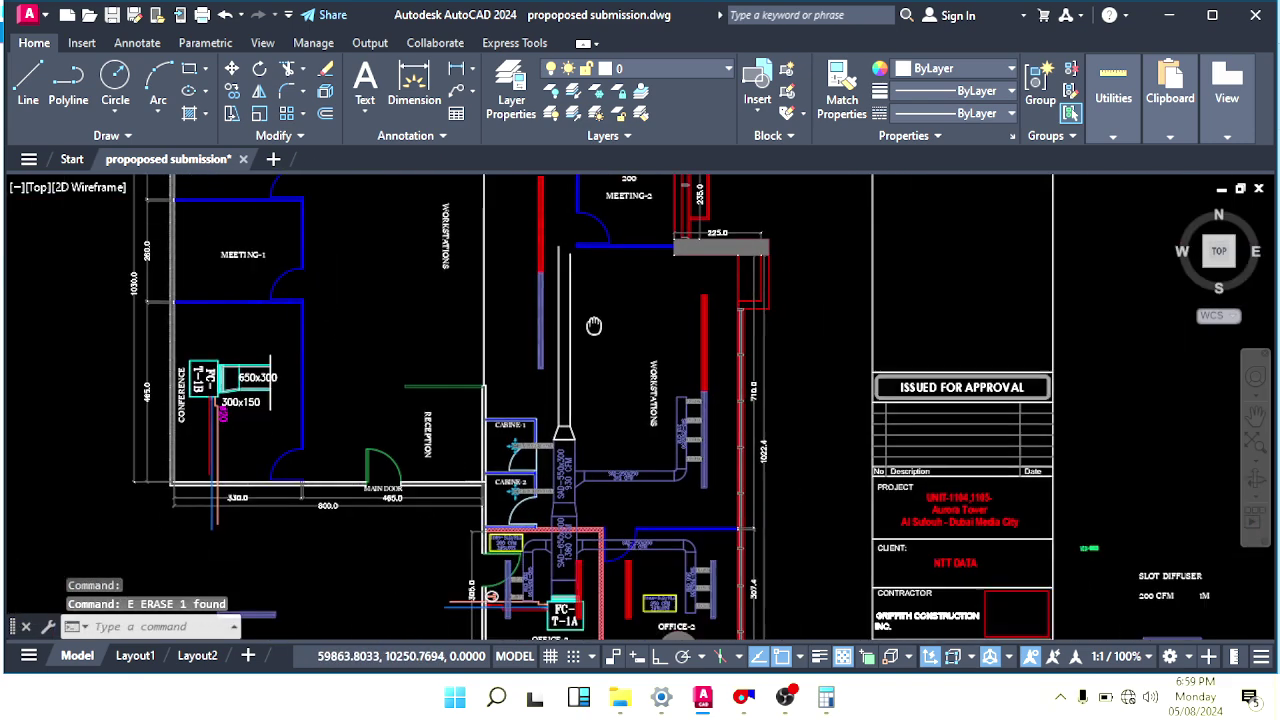
Move the four flexible connections of the right workstation slot diffuser straight down along the branch duct.
scroll(694, 459, up, 3)
key(Escape)
key(Escape)
click(674, 490)
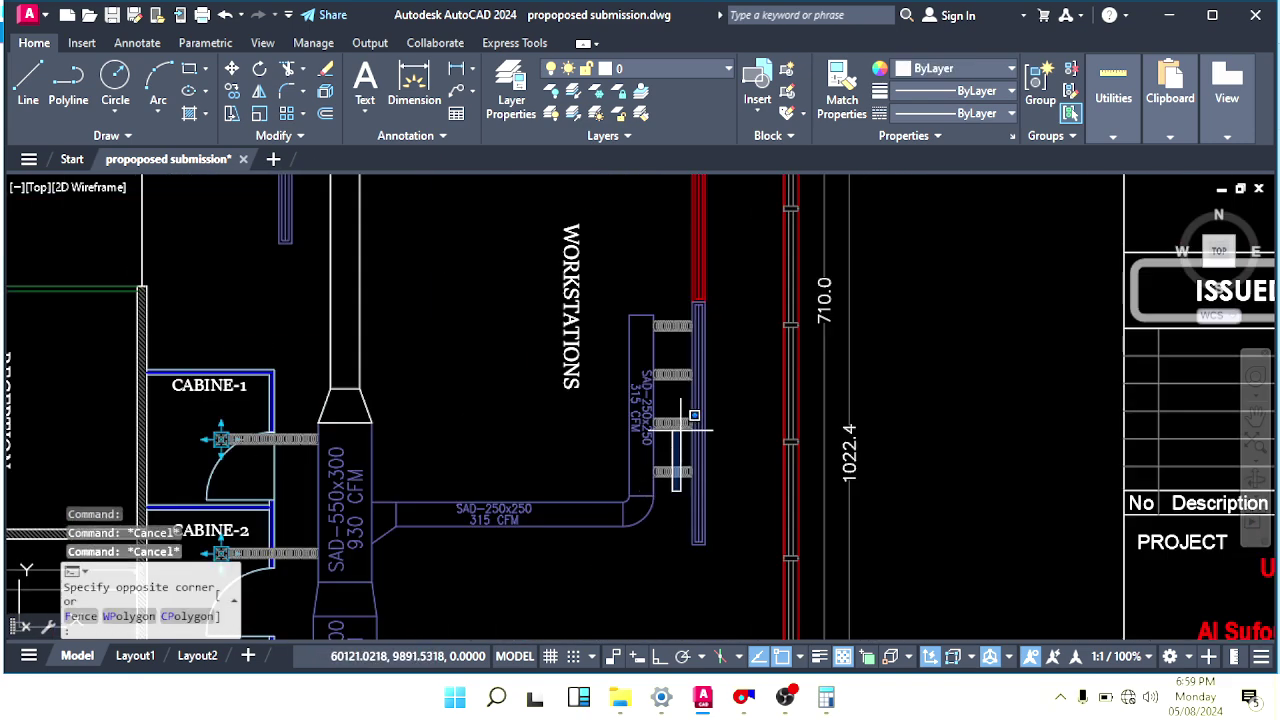
click(680, 300)
scroll(690, 417, up, 4)
text(m)
key(Return)
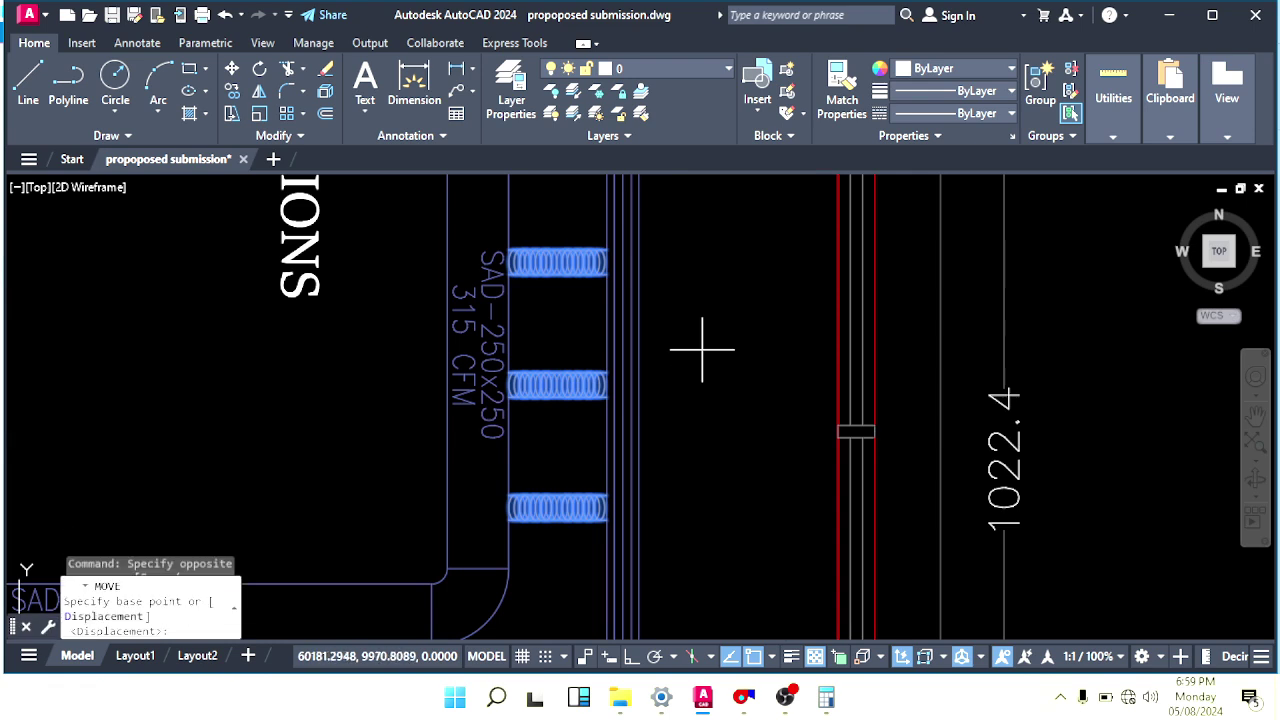
click(700, 342)
key(F10)
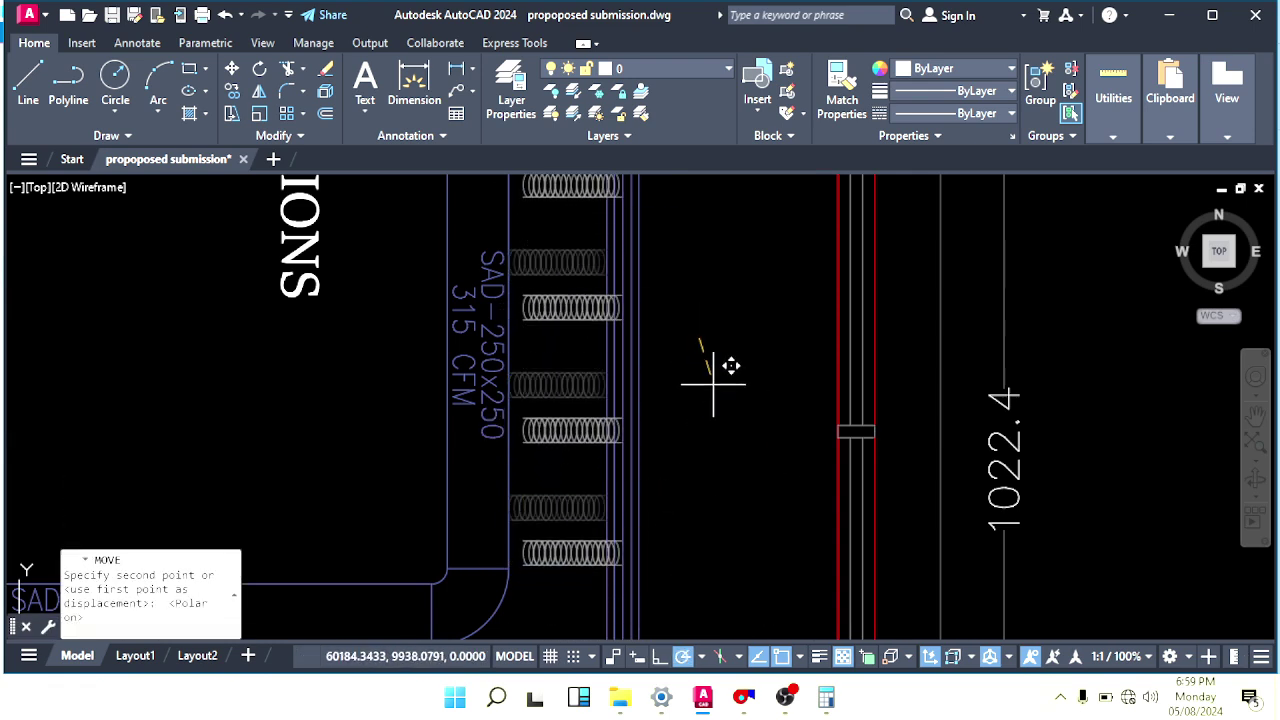
click(631, 657)
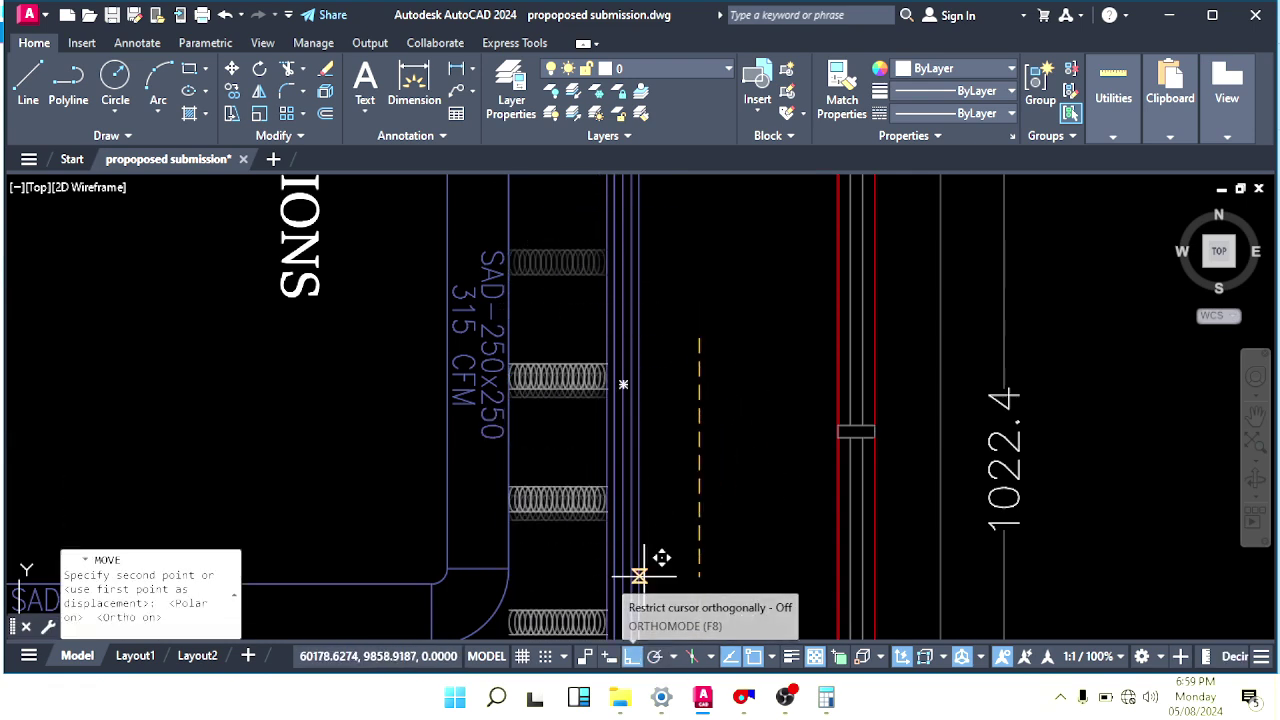
key(Escape)
Copy the four flexible connections from the right workstation slot diffuser to the blue slot diffuser beside the narrowed main duct, matching the diffusers' upper right corners.
scroll(547, 418, down, 4)
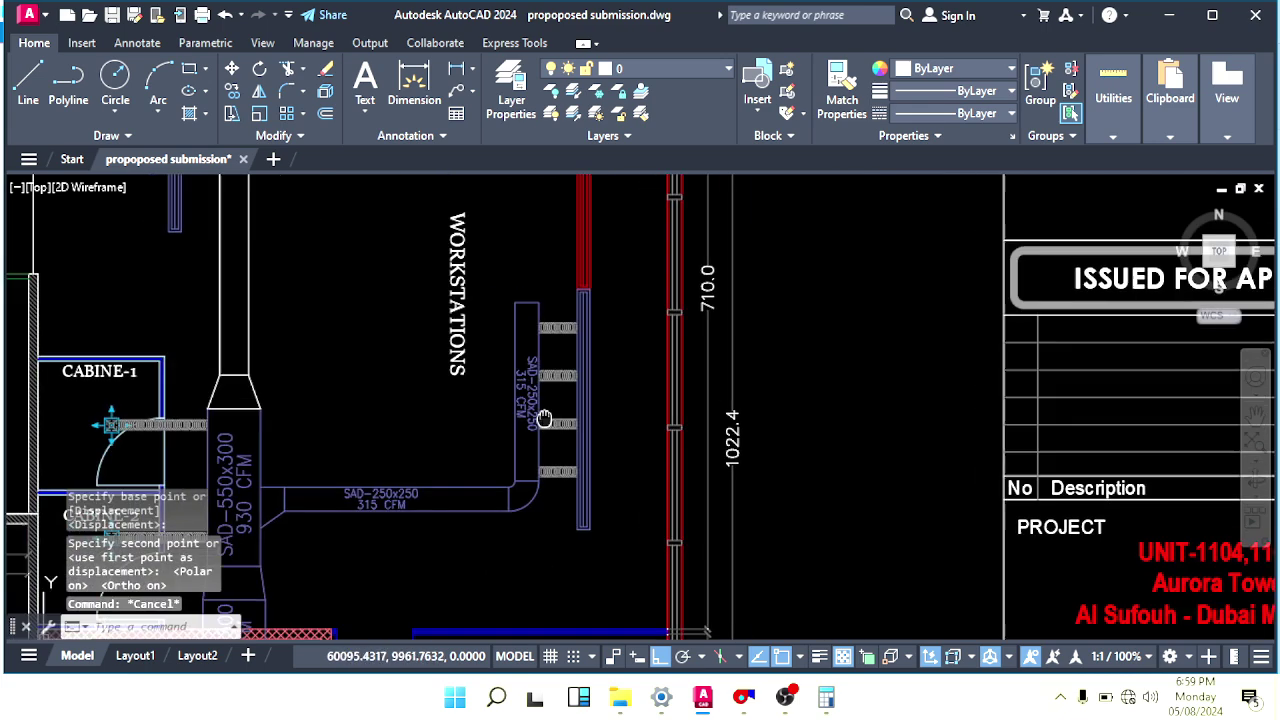
middle_drag(544, 420, 594, 454)
scroll(603, 520, up, 4)
click(608, 528)
middle_drag(594, 192, 621, 321)
click(617, 229)
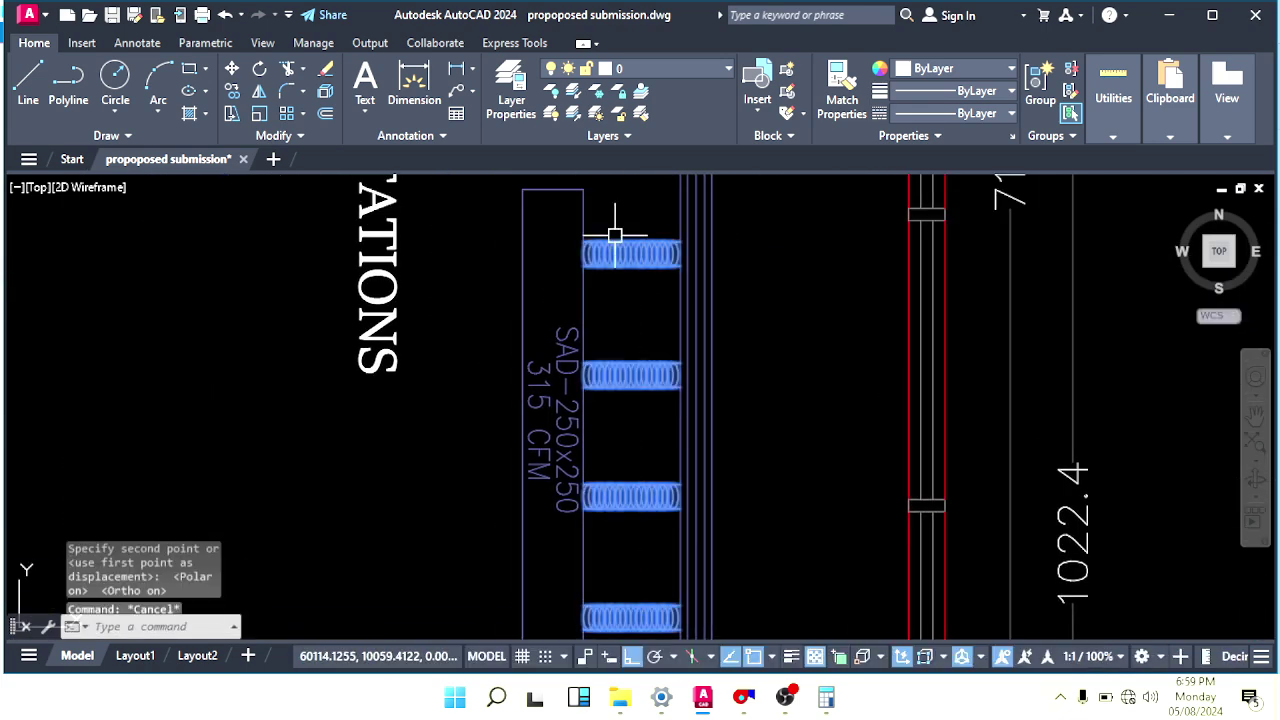
middle_drag(615, 232, 669, 428)
key(Return)
scroll(766, 348, up, 4)
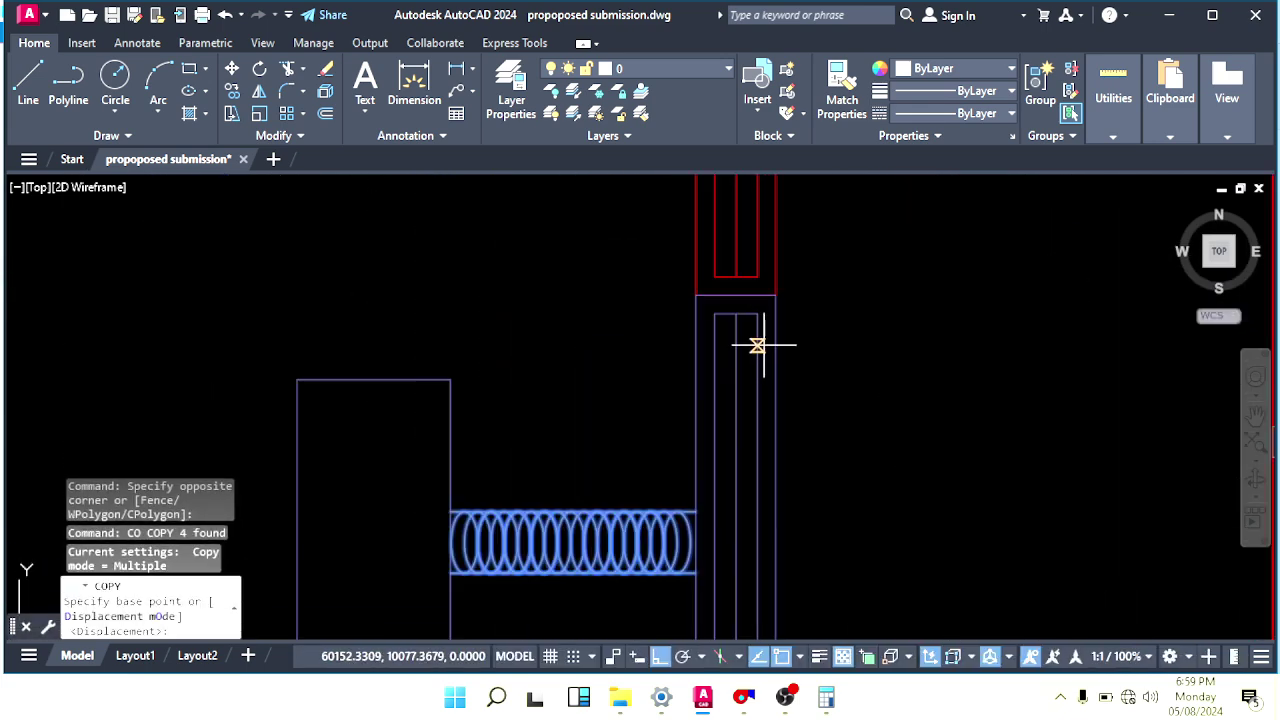
click(775, 295)
click(669, 657)
scroll(729, 477, down, 5)
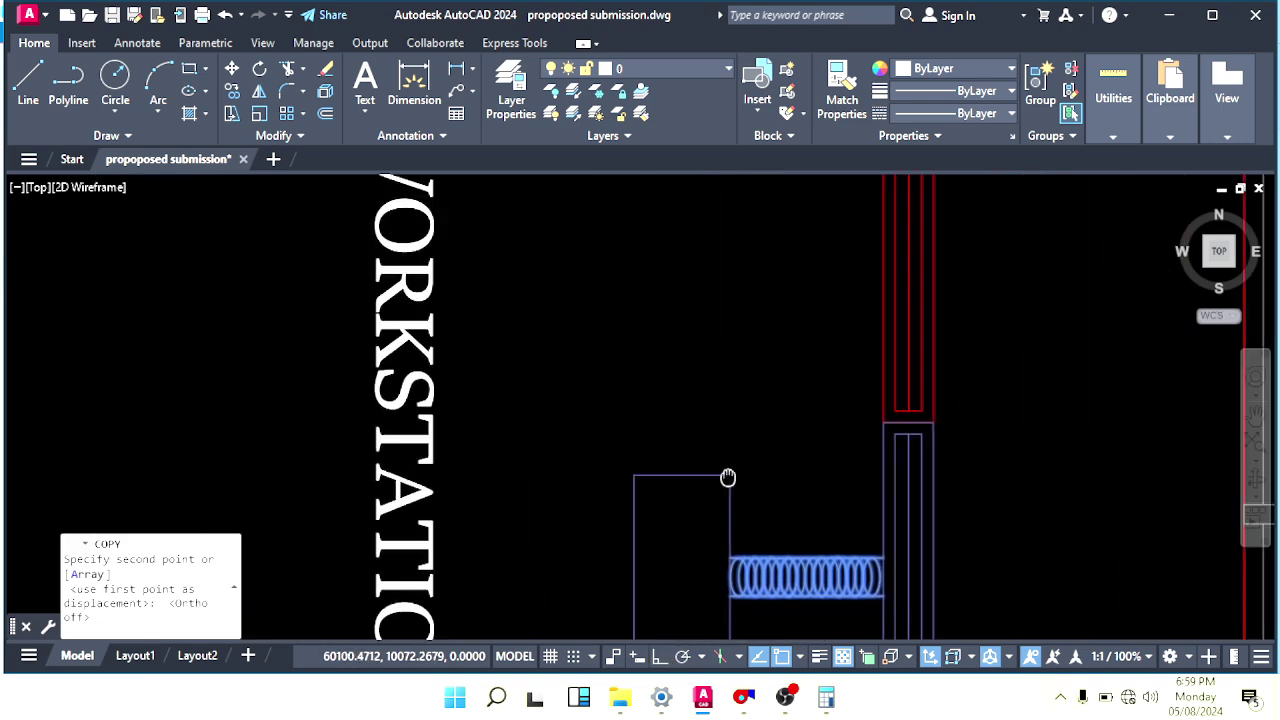
scroll(590, 318, up, 4)
middle_drag(510, 222, 654, 371)
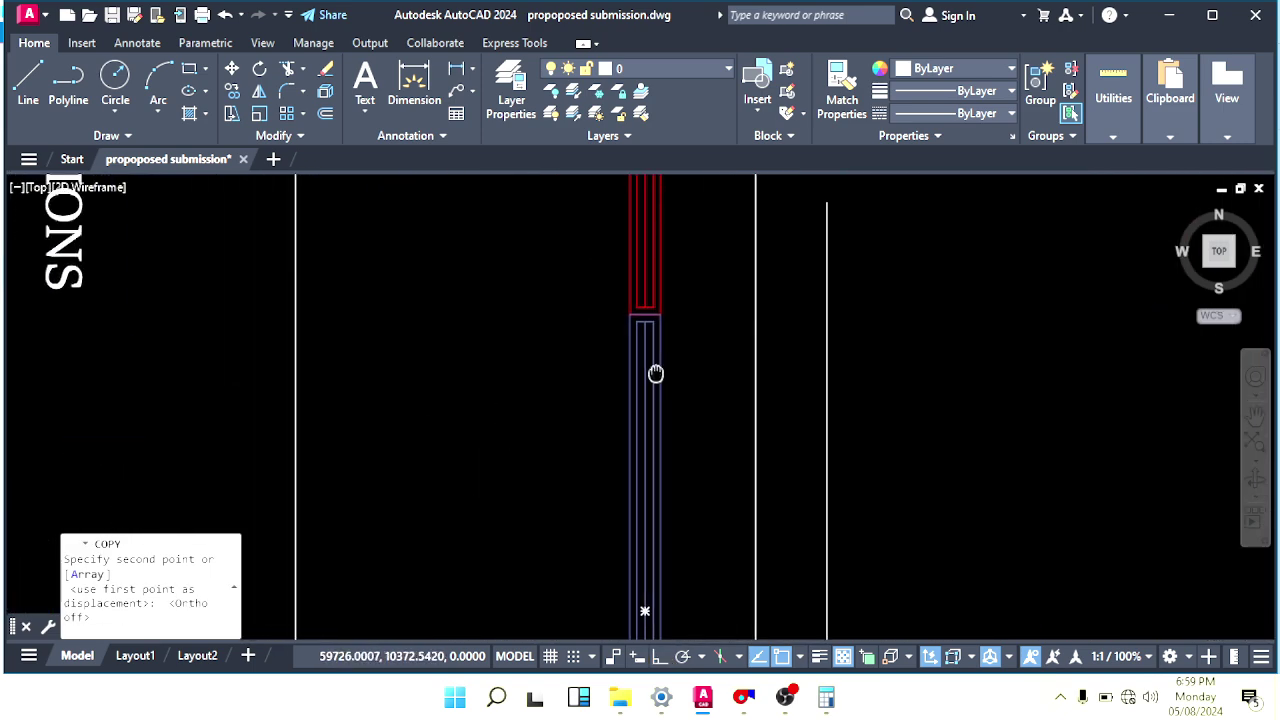
scroll(644, 342, up, 2)
click(669, 295)
key(Escape)
Mirror the four copied flexible connections across the slot diffuser's vertical centreline towards the narrowed main duct, keeping the originals.
middle_drag(574, 420, 634, 340)
click(632, 308)
scroll(546, 444, down, 2)
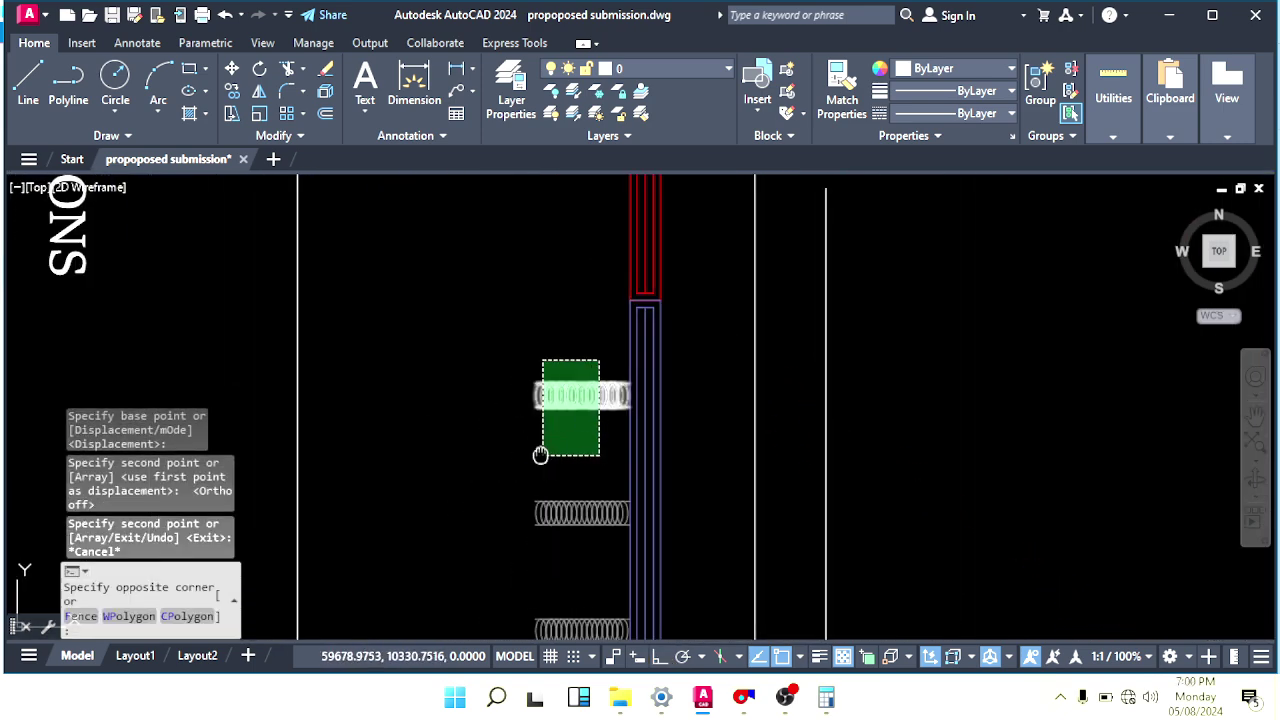
middle_drag(540, 457, 563, 254)
click(541, 573)
middle_drag(557, 519, 551, 443)
text(mi)
key(Return)
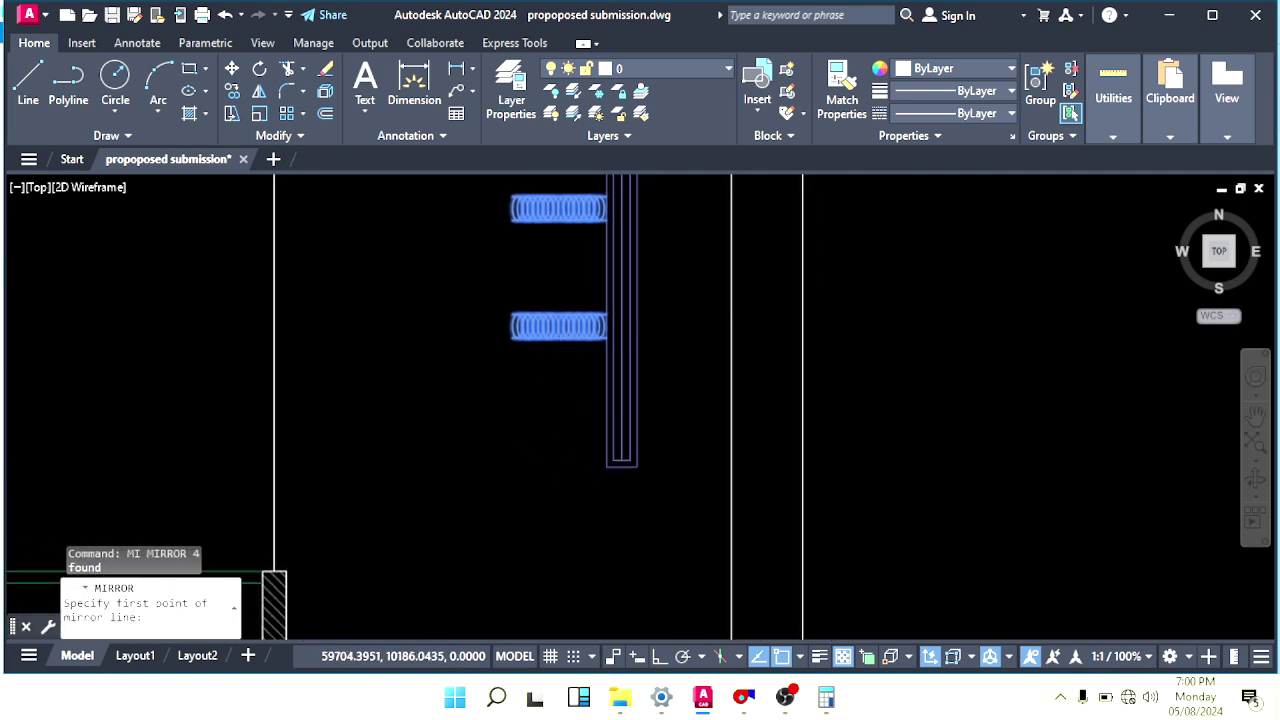
scroll(651, 451, up, 3)
click(655, 458)
click(659, 656)
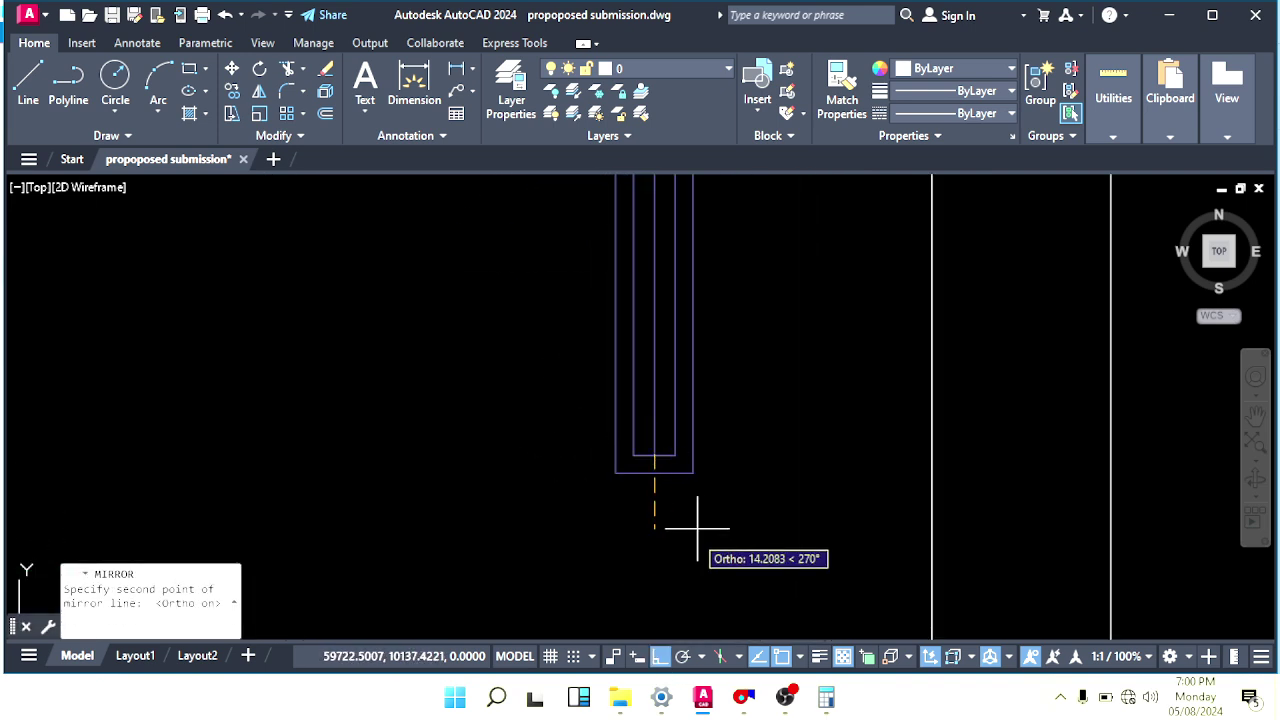
click(697, 528)
key(Return)
Erase the four flexible connections on the slot diffuser's side facing away from the narrowed duct.
scroll(640, 520, down, 3)
click(615, 535)
click(569, 229)
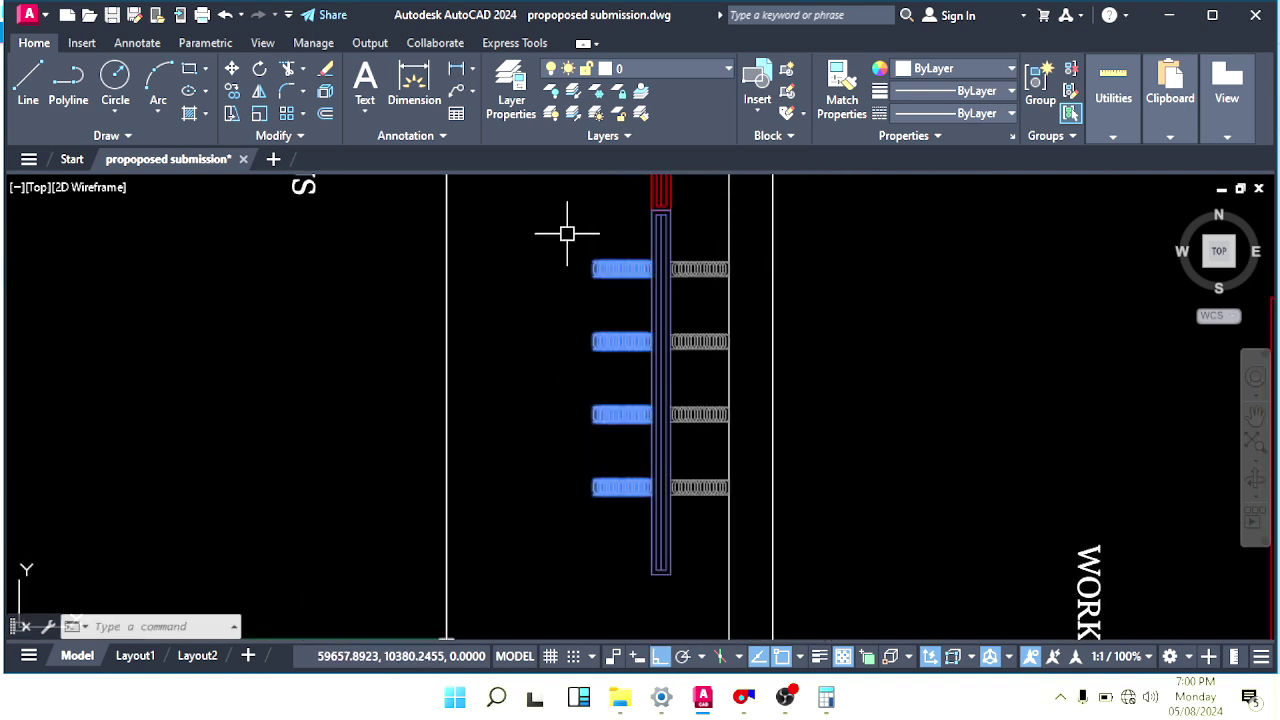
text(e)
key(Return)
Move the four mirrored flexible connections straight down about 9 units along the slot diffuser.
click(734, 257)
click(684, 498)
middle_drag(684, 498, 644, 498)
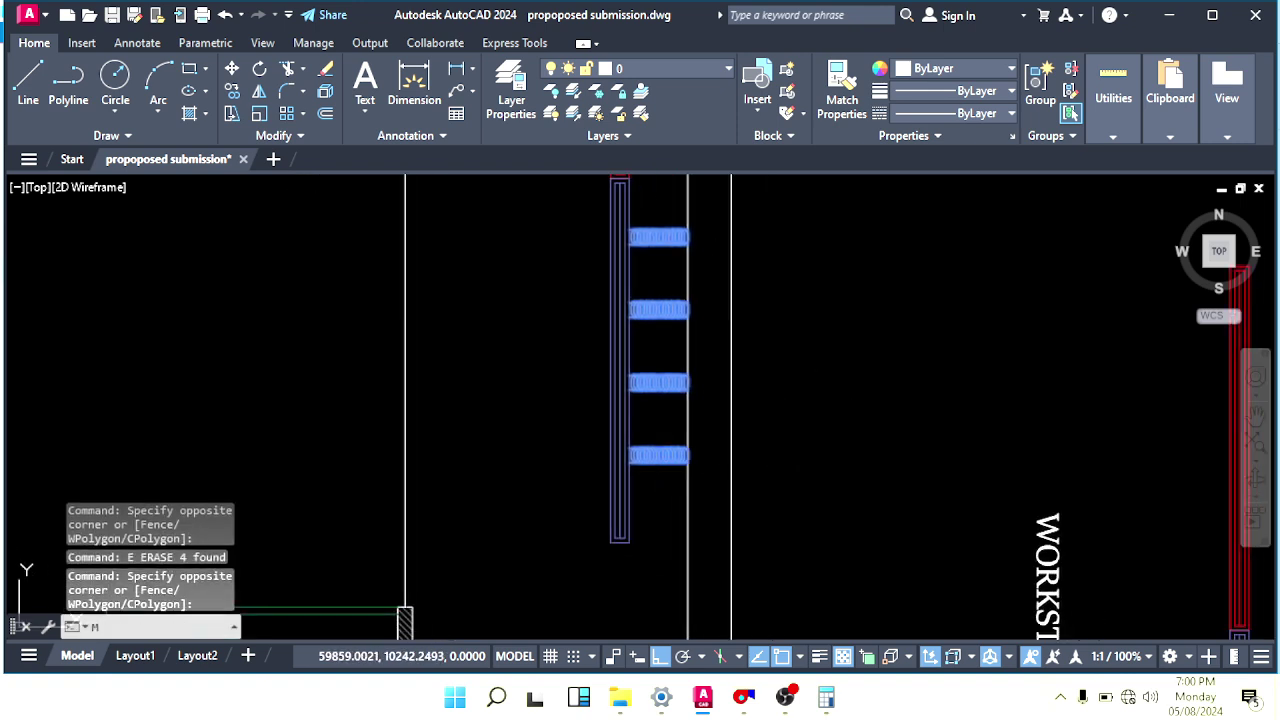
text(m)
key(Return)
click(849, 262)
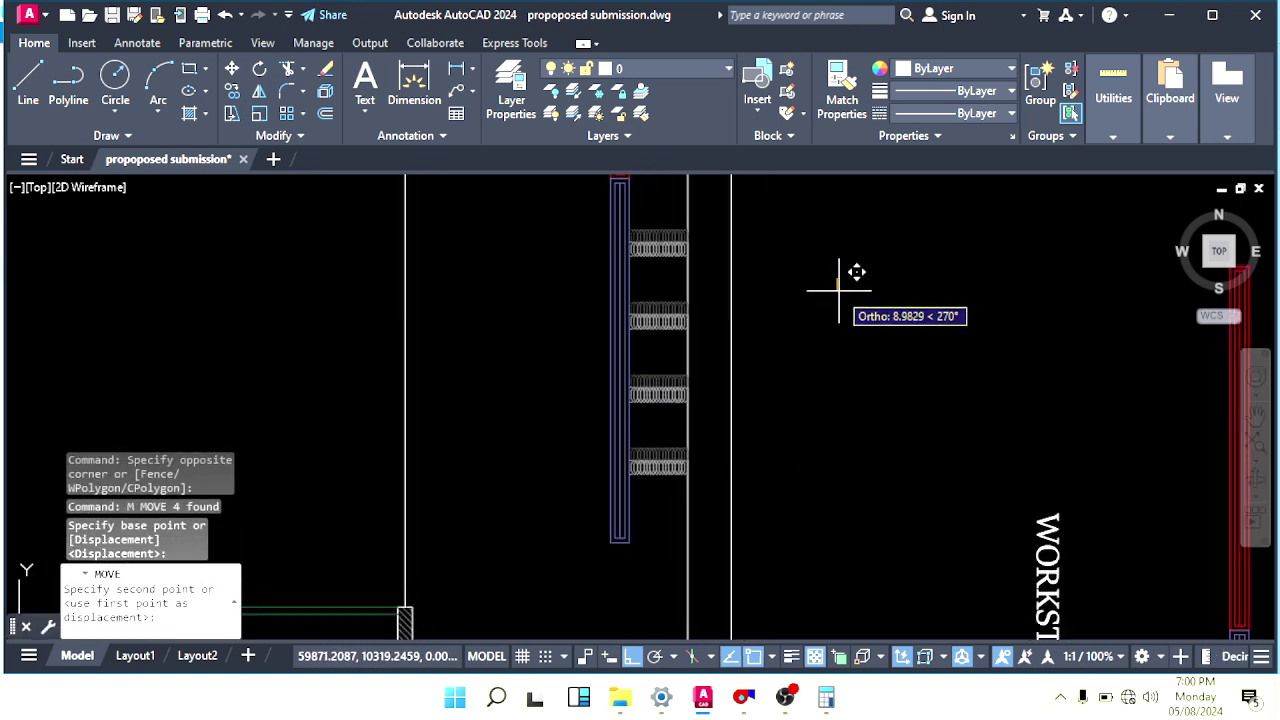
click(839, 291)
Match the properties of the existing 550x300 duct outline onto the white reducer and narrowed duct lines.
scroll(839, 291, down, 2)
middle_drag(798, 318, 706, 390)
mouse_move(657, 315)
middle_down()
mouse_move(673, 418)
mouse_move(656, 325)
middle_up()
scroll(680, 372, up, 4)
key(Escape)
key(Escape)
text(ma)
key(Return)
scroll(650, 365, down, 2)
middle_drag(647, 373, 634, 205)
middle_drag(649, 438, 663, 286)
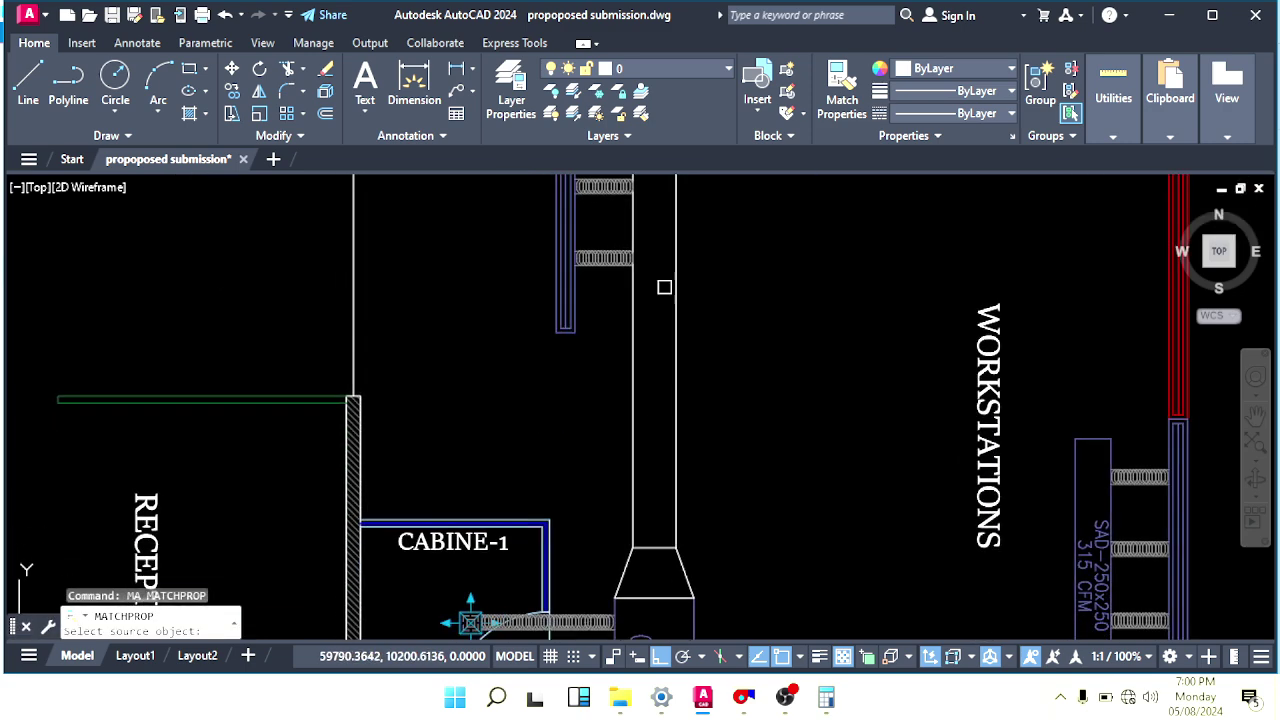
middle_drag(670, 470, 667, 354)
click(692, 511)
click(749, 394)
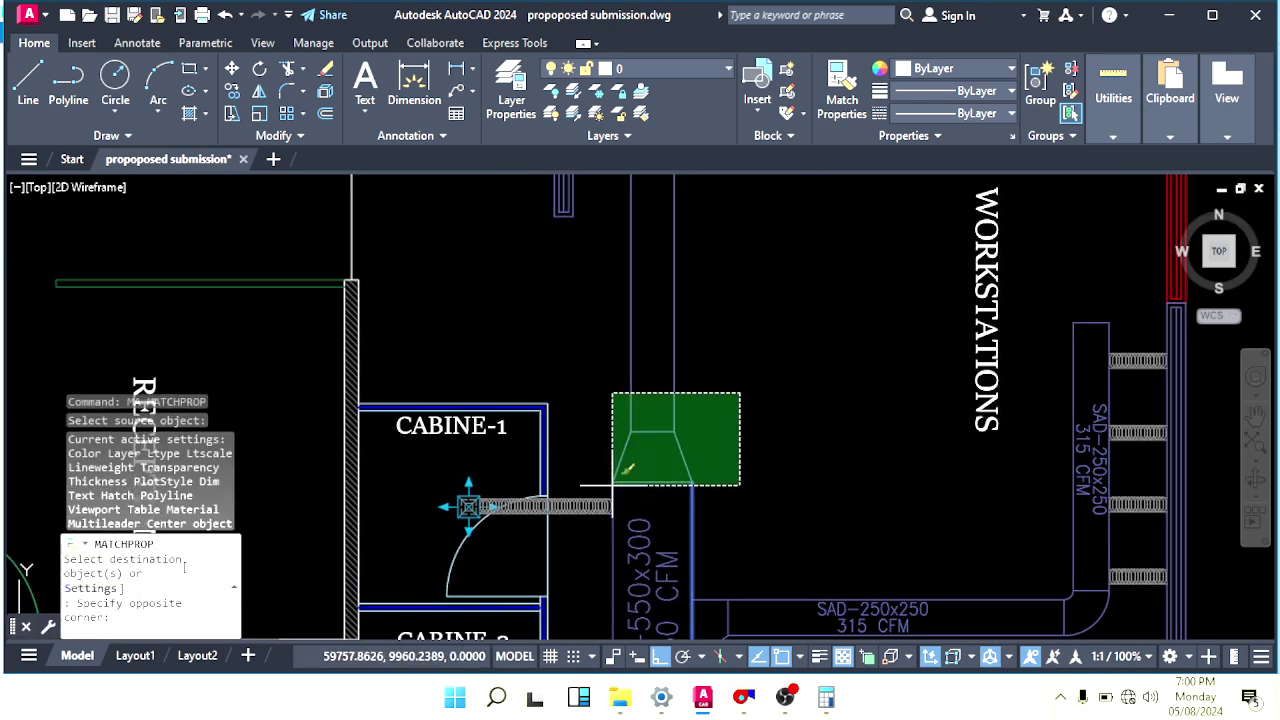
click(612, 511)
key(Escape)
Copy the SAD-550x300 and 930 CFM labels straight up onto the narrowed main duct.
scroll(641, 457, down, 2)
click(646, 440)
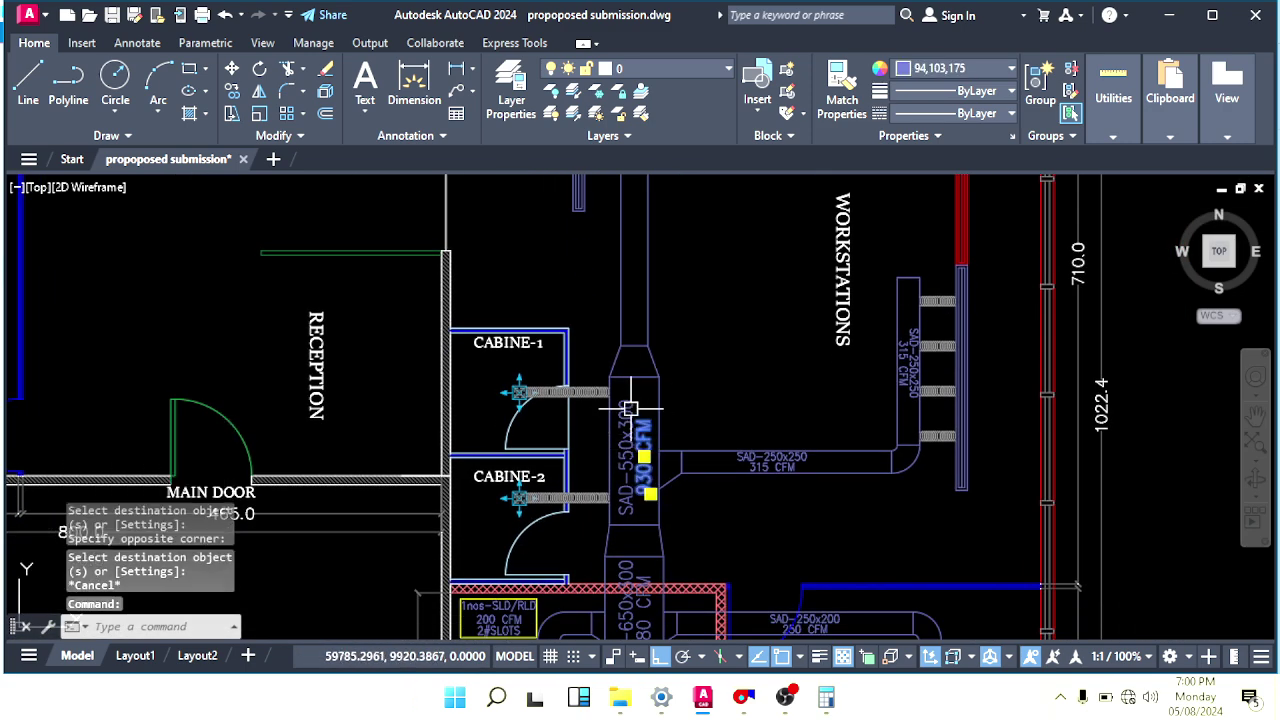
click(631, 412)
middle_drag(637, 420, 641, 498)
text(co)
key(Return)
click(711, 463)
middle_drag(680, 315, 704, 421)
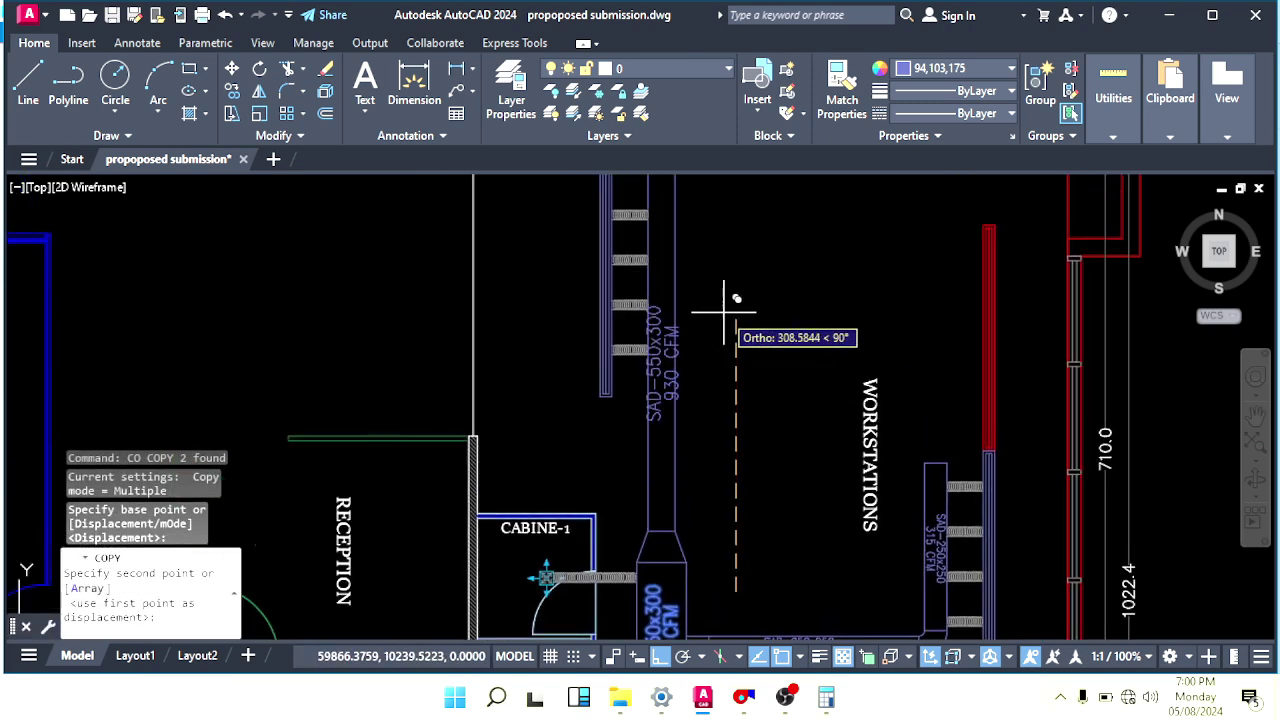
click(726, 309)
scroll(668, 405, up, 6)
key(Escape)
key(Escape)
Erase the SAD-550x300 and 930 CFM labels copied onto the narrowed duct.
click(664, 360)
click(610, 383)
text(e)
key(Return)
key(Escape)
scroll(683, 457, down, 5)
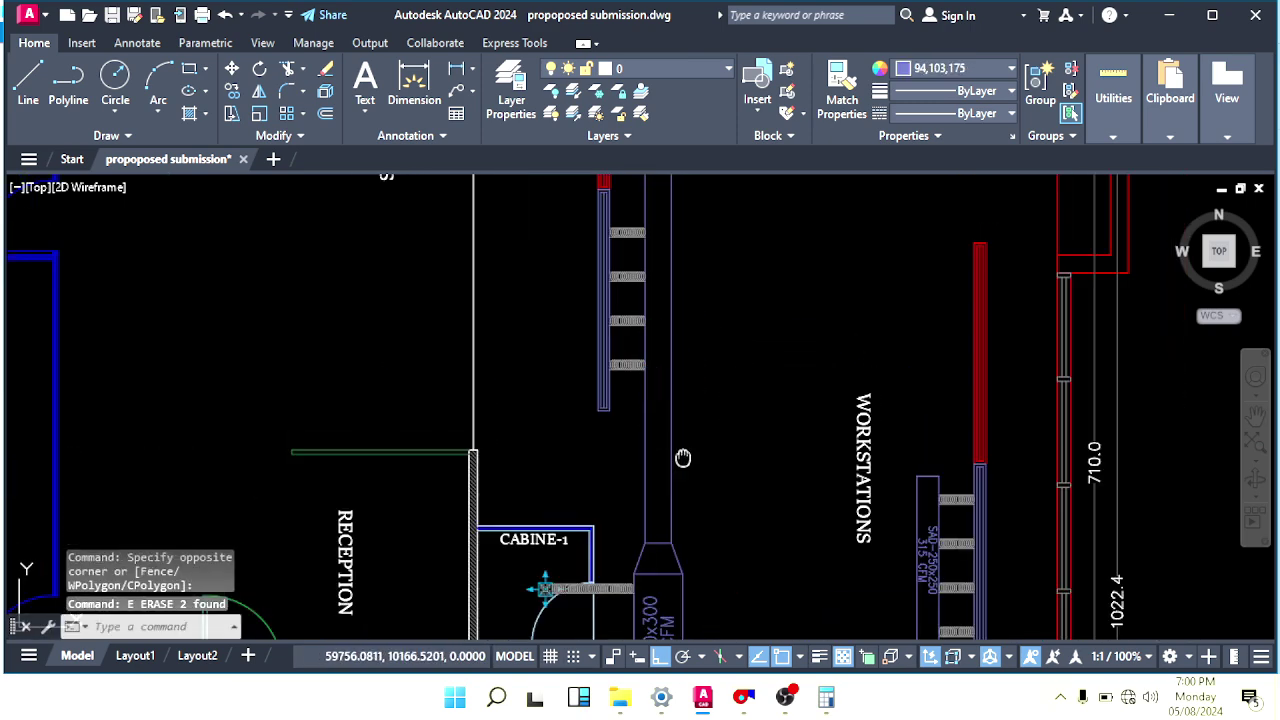
scroll(654, 371, up, 6)
click(894, 447)
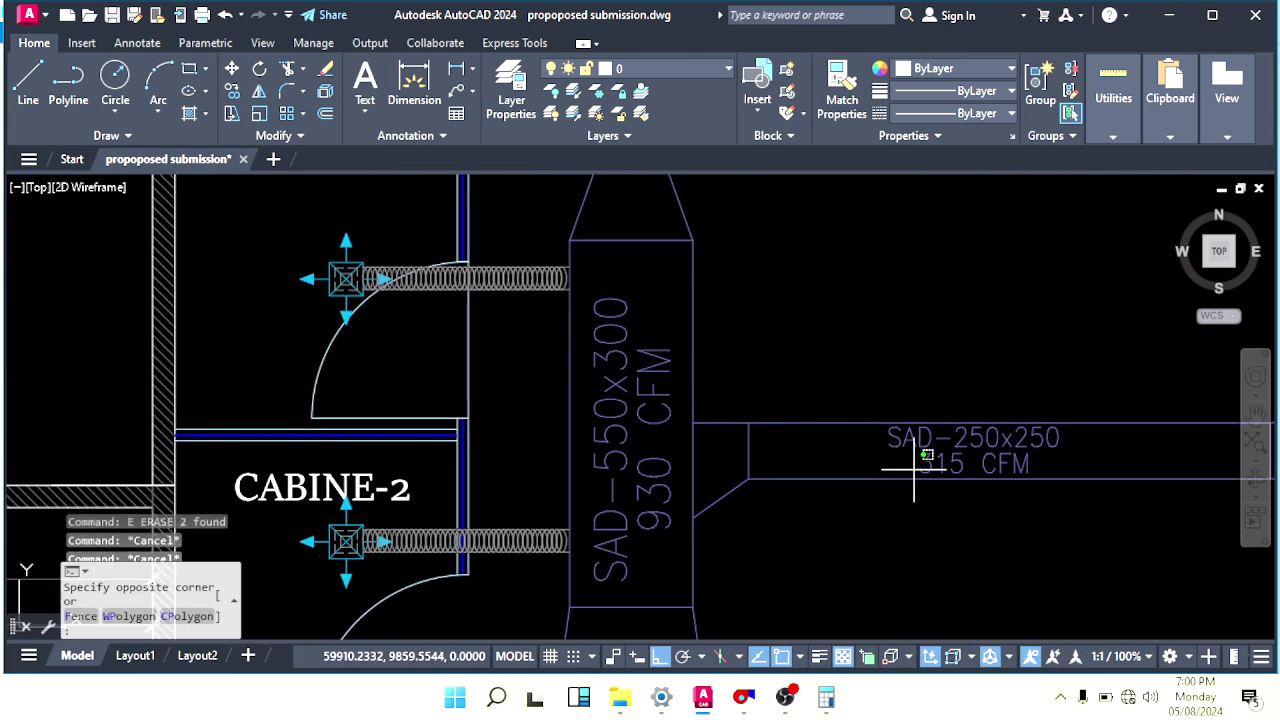
key(Escape)
scroll(788, 451, down, 2)
click(920, 504)
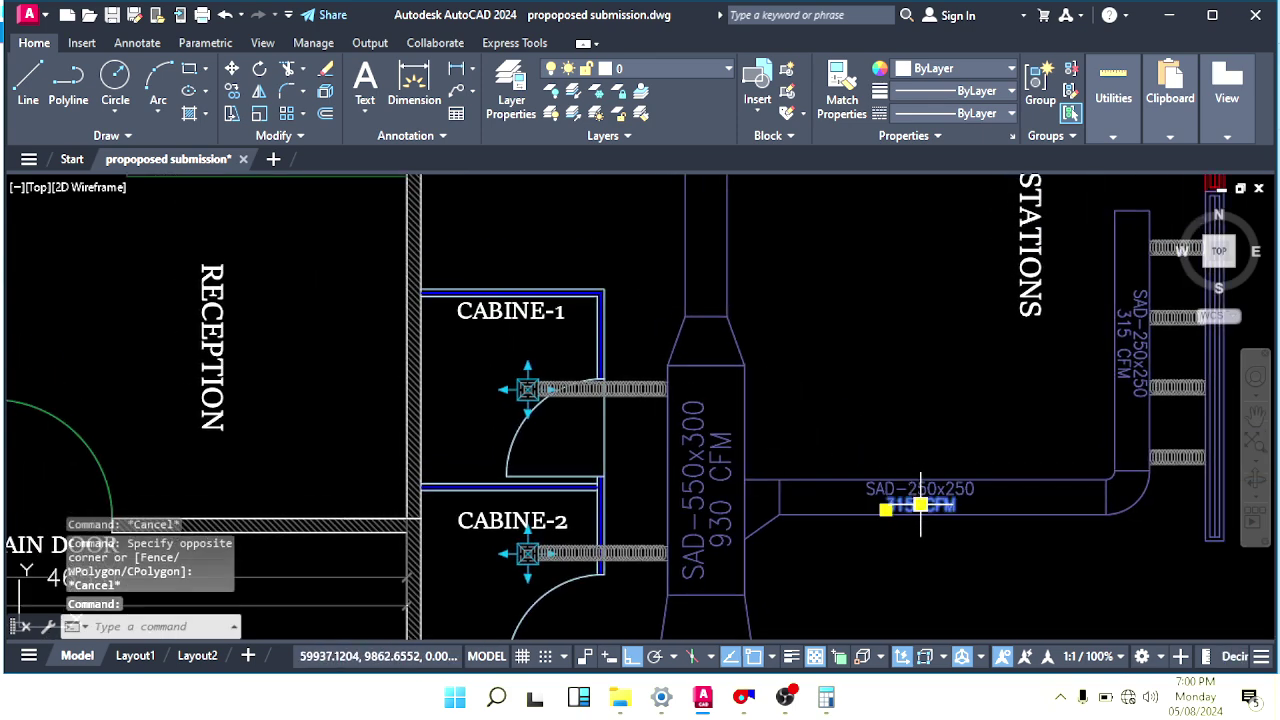
click(887, 487)
middle_drag(888, 487, 787, 517)
text(co)
key(Return)
click(818, 535)
middle_drag(742, 196, 754, 366)
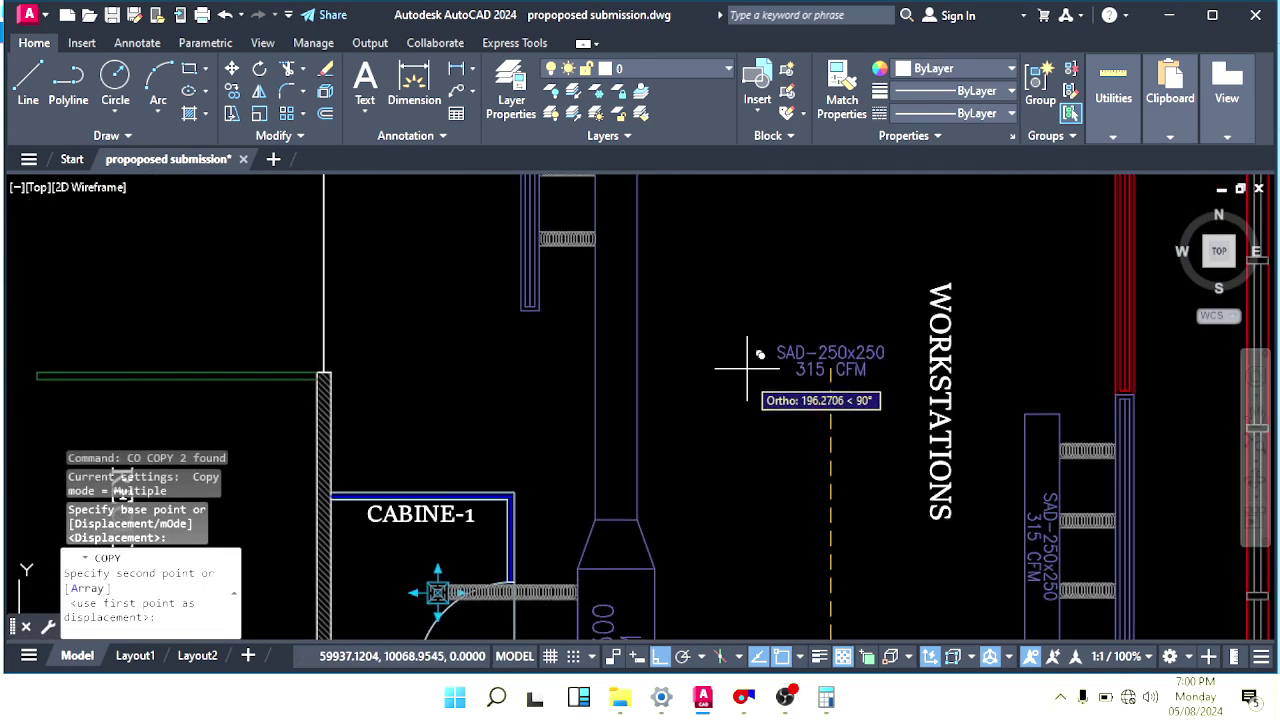
key(Escape)
key(Escape)
Copy the vertical SAD-250x250 and 315 CFM labels from the right branch duct into the narrowed main duct beside the flexible connections.
scroll(932, 450, up, 2)
middle_drag(1166, 541, 903, 408)
click(865, 409)
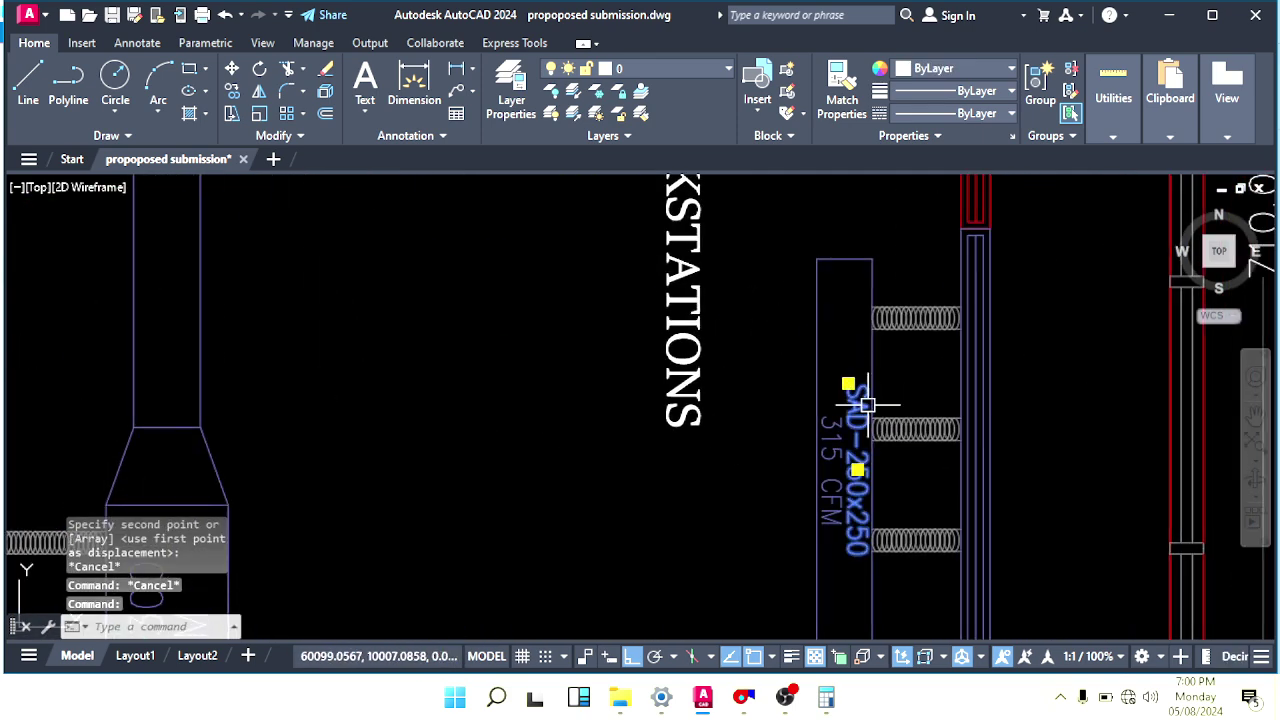
click(833, 429)
scroll(828, 428, up, 2)
middle_drag(828, 428, 864, 452)
text(co)
key(Return)
click(904, 514)
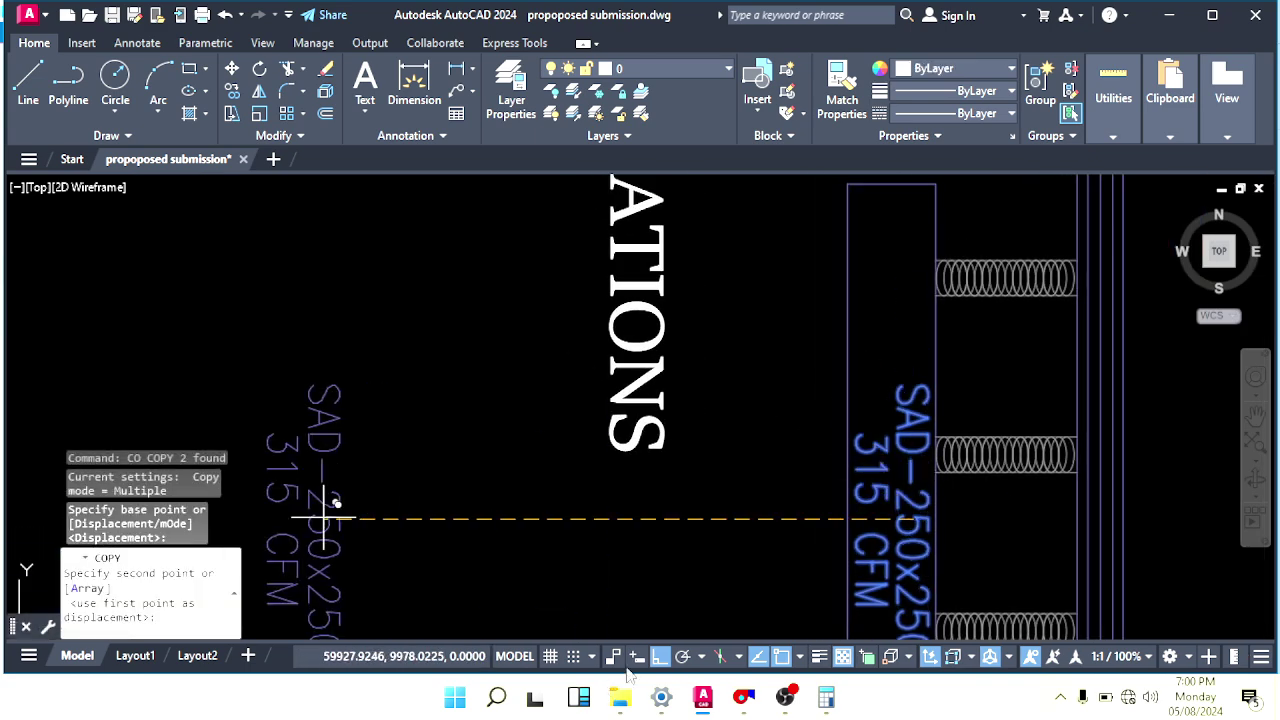
click(661, 657)
scroll(362, 300, down, 2)
middle_drag(196, 252, 545, 405)
scroll(560, 390, up, 3)
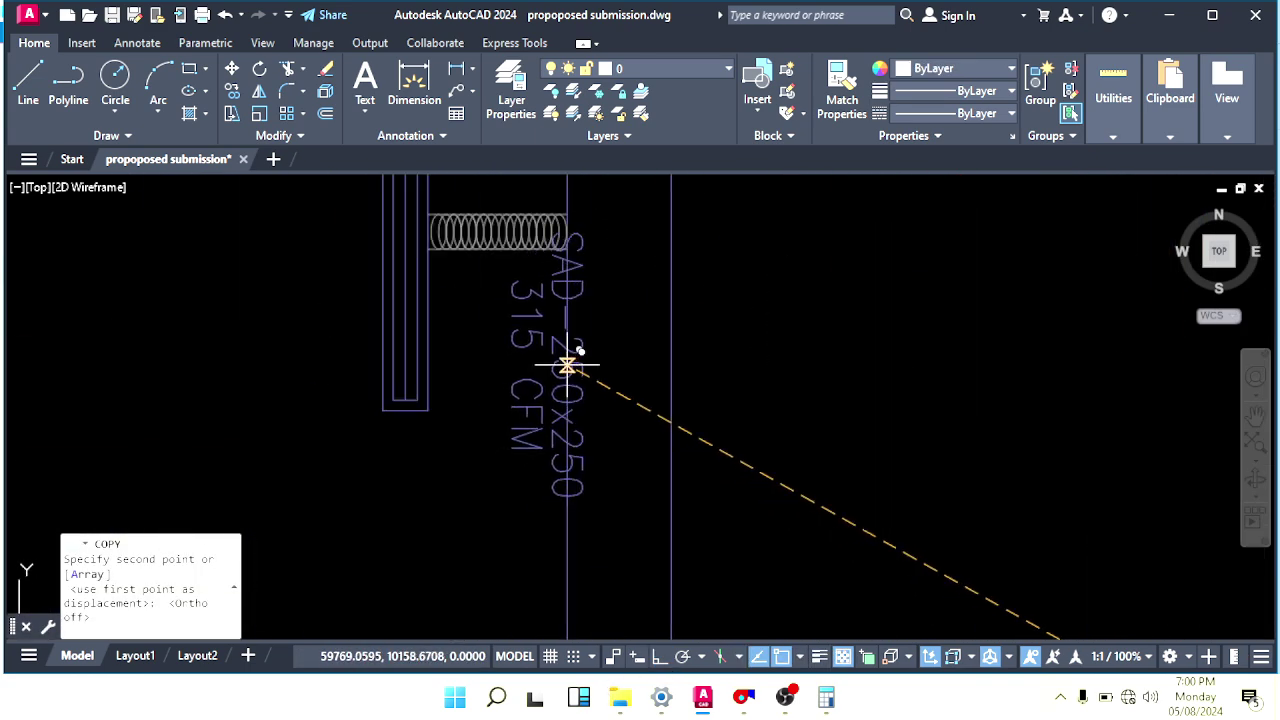
click(635, 402)
key(Escape)
Move the copied 315 CFM label up slightly beside the size label inside the narrowed duct.
click(635, 402)
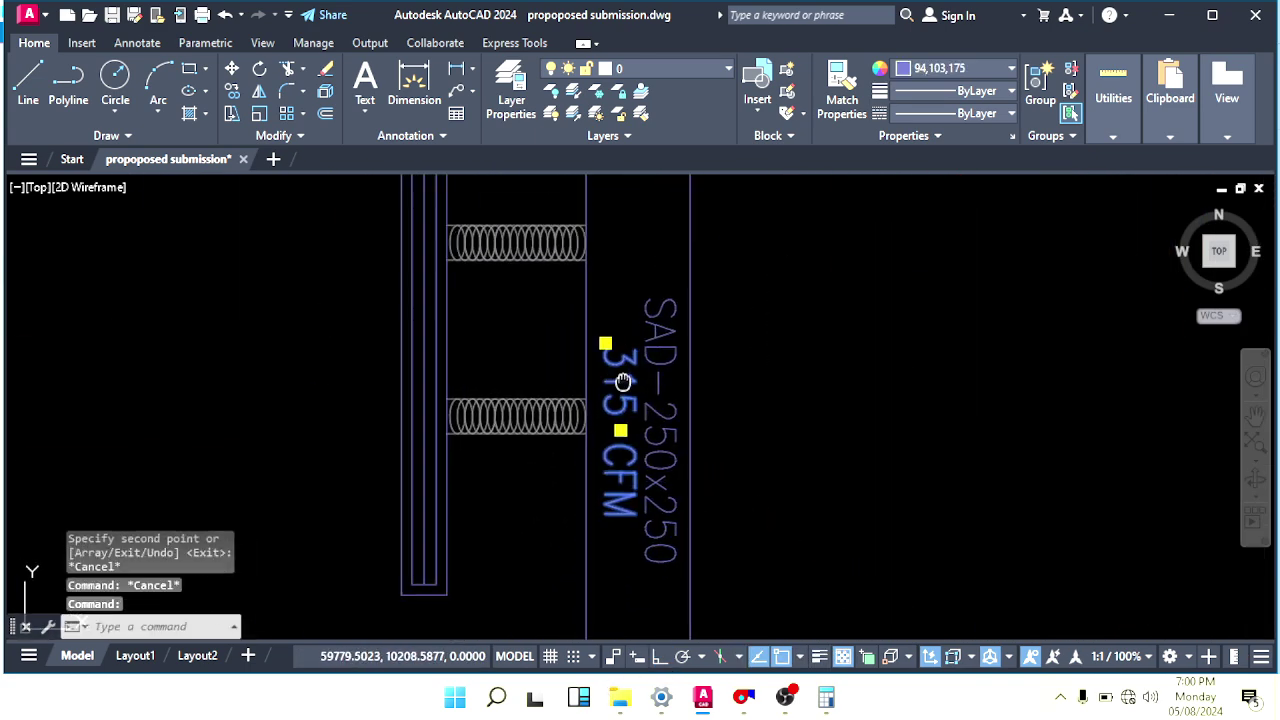
text(m)
key(Return)
middle_drag(799, 396, 843, 414)
click(843, 414)
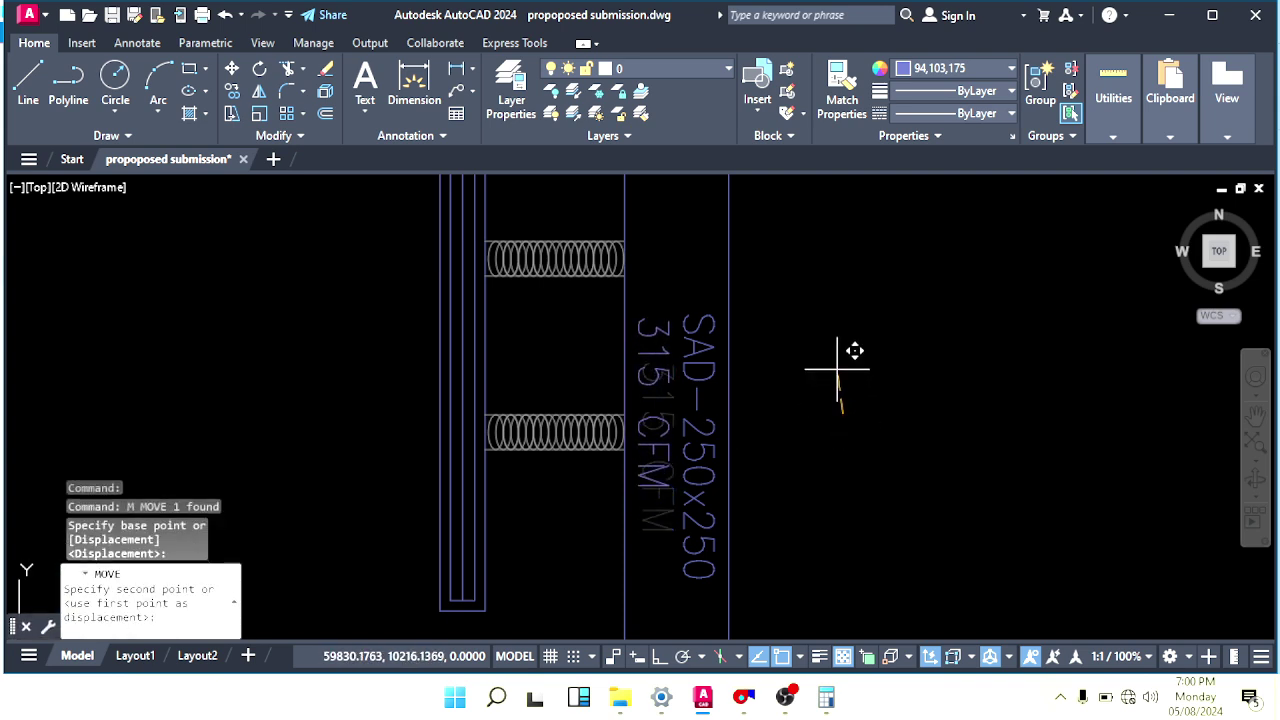
key(Escape)
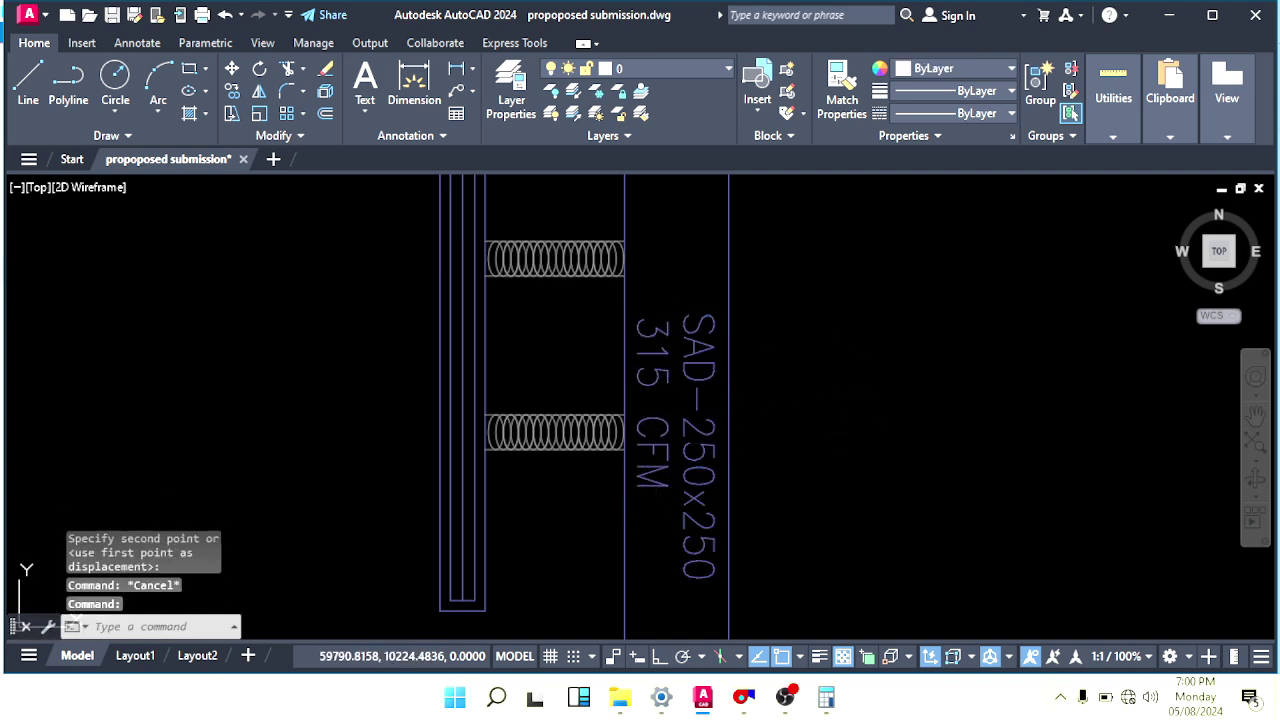
Change the copied duct size label in the narrowed duct to SAD-300X300.
double_click(712, 478)
scroll(695, 400, down, 5)
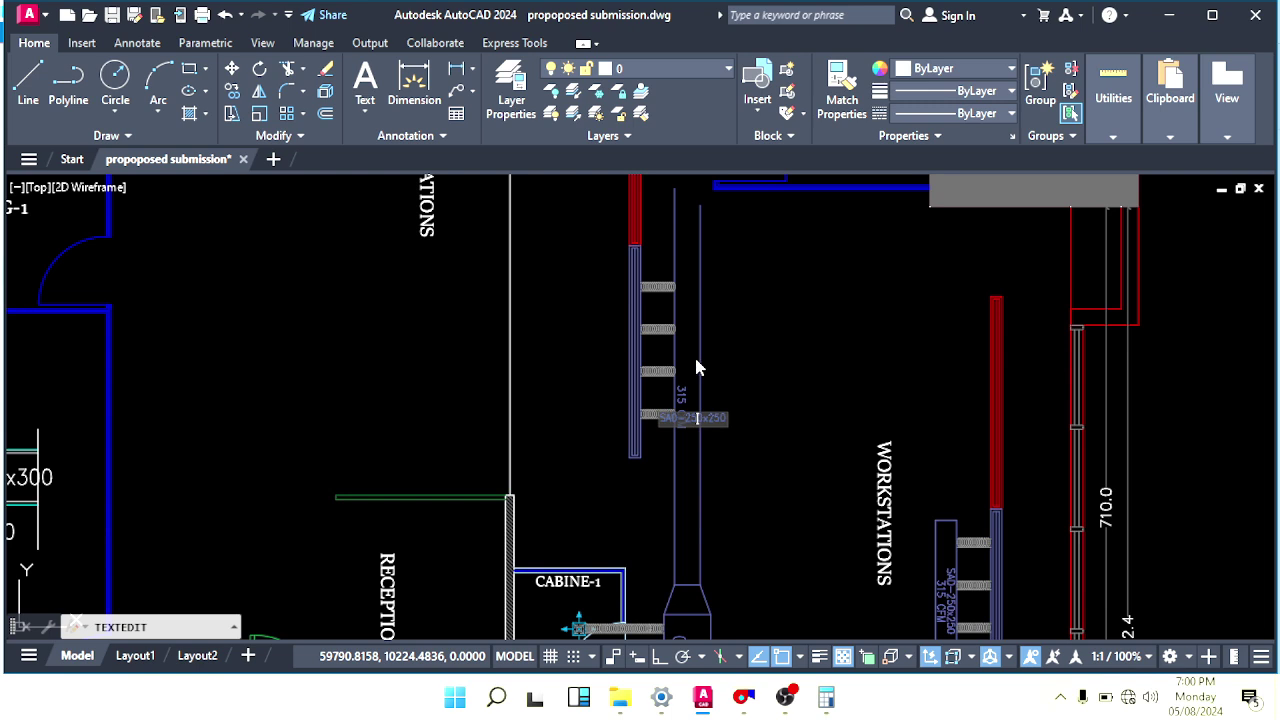
scroll(705, 440, up, 1)
scroll(688, 462, up, 2)
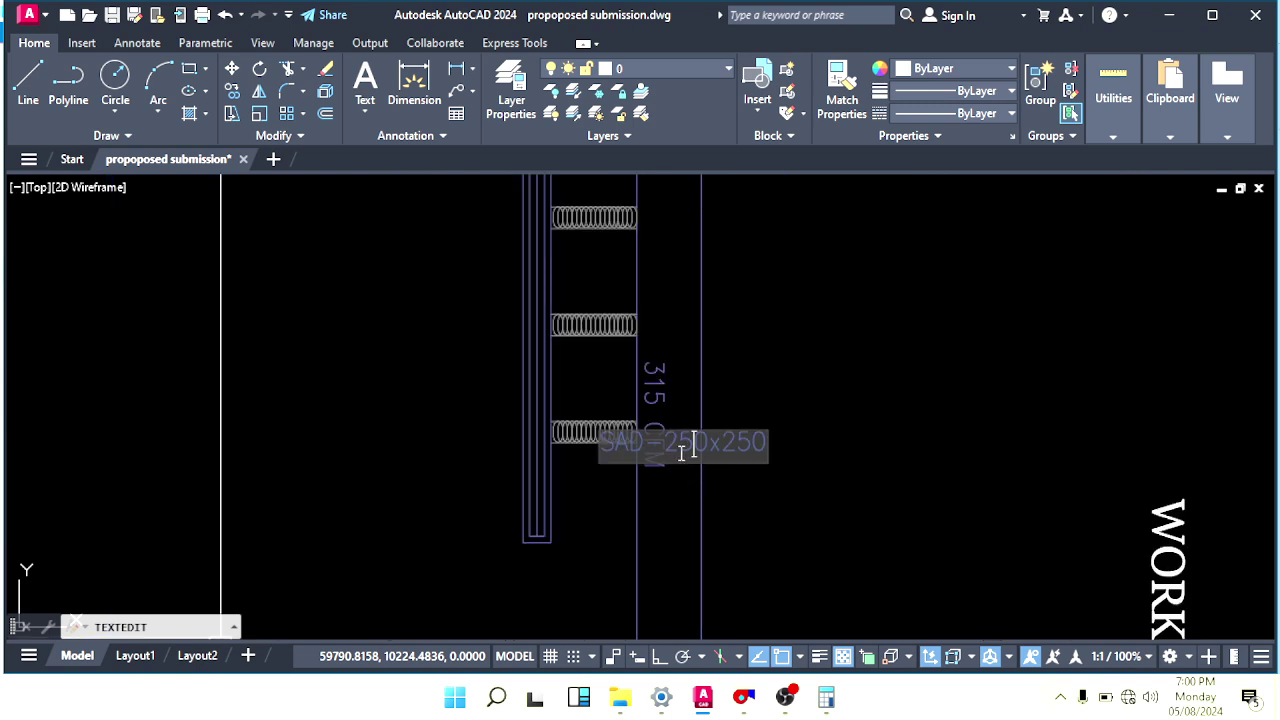
scroll(680, 455, up, 2)
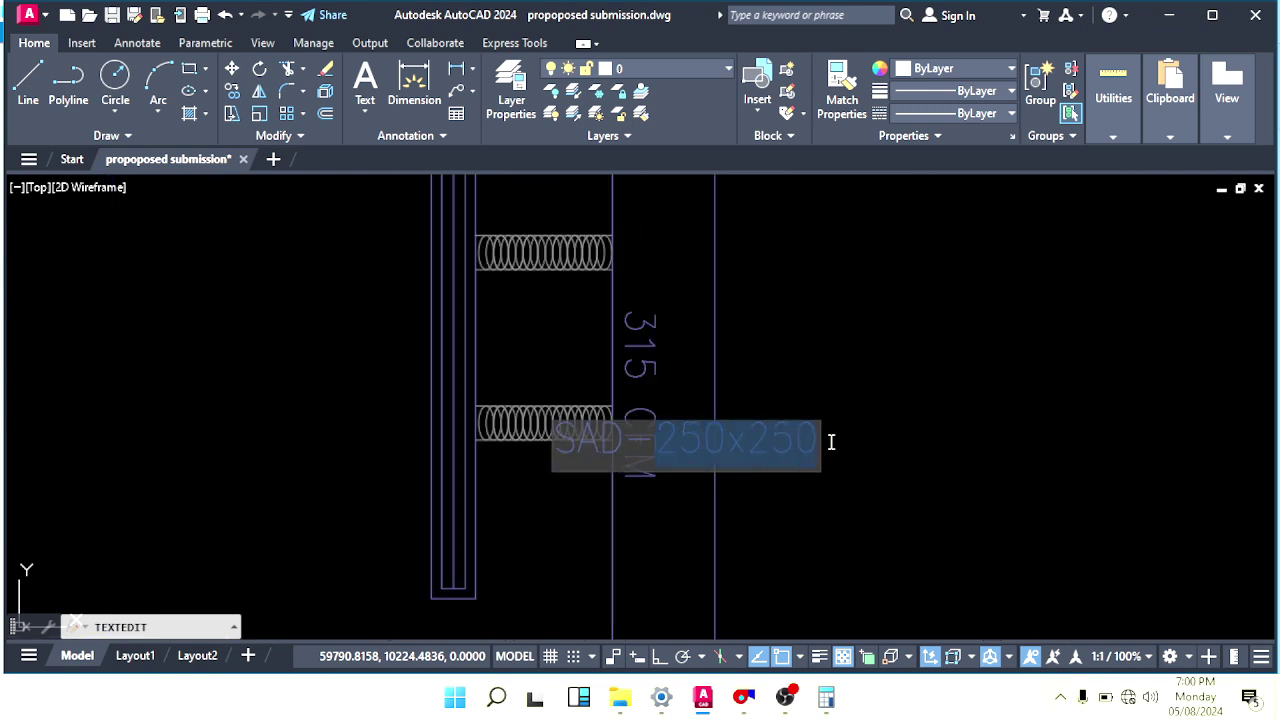
text(SAD-300X300)
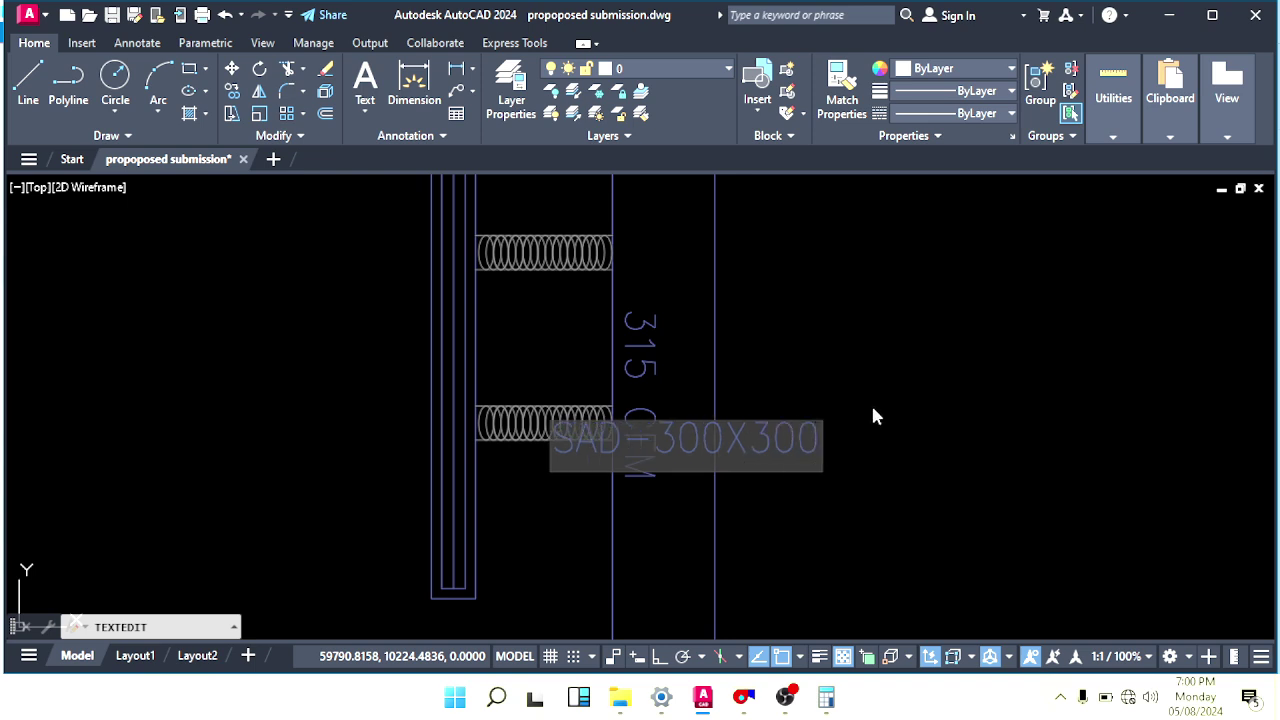
key(Return)
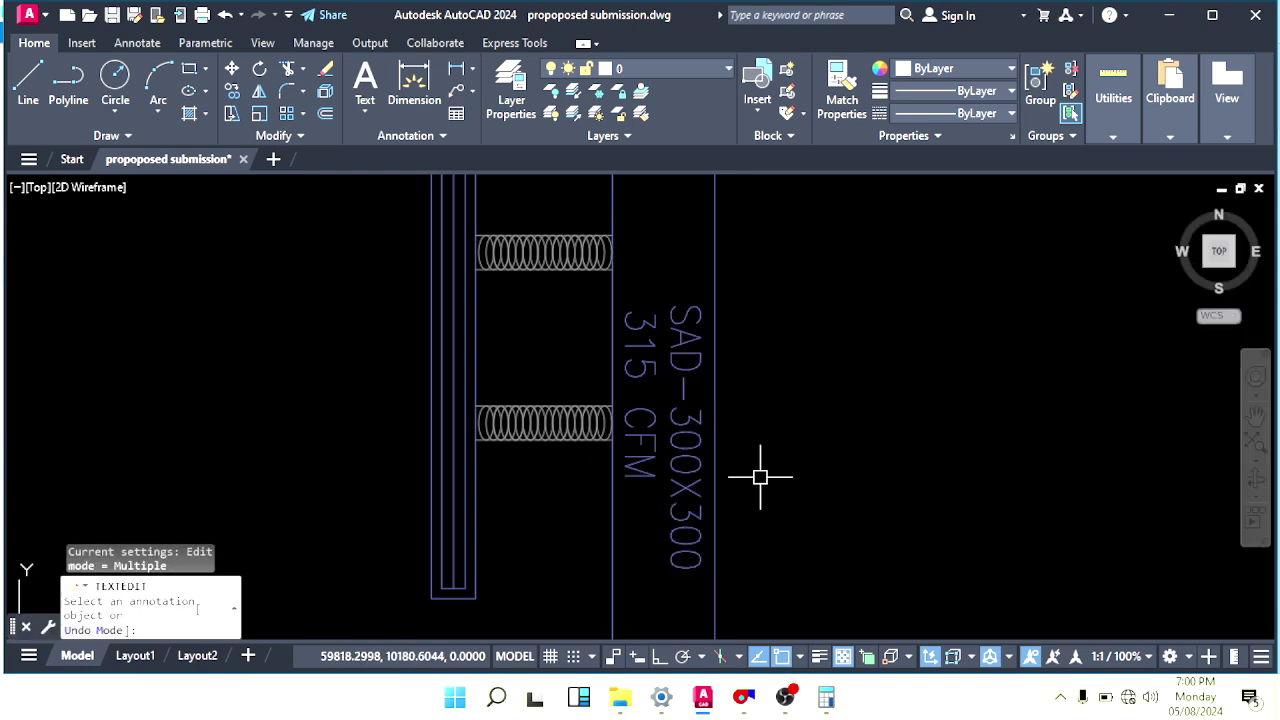
key(Escape)
Change the airflow label beside SAD-300X300 in the narrowed main duct to 515 CFM.
click(650, 360)
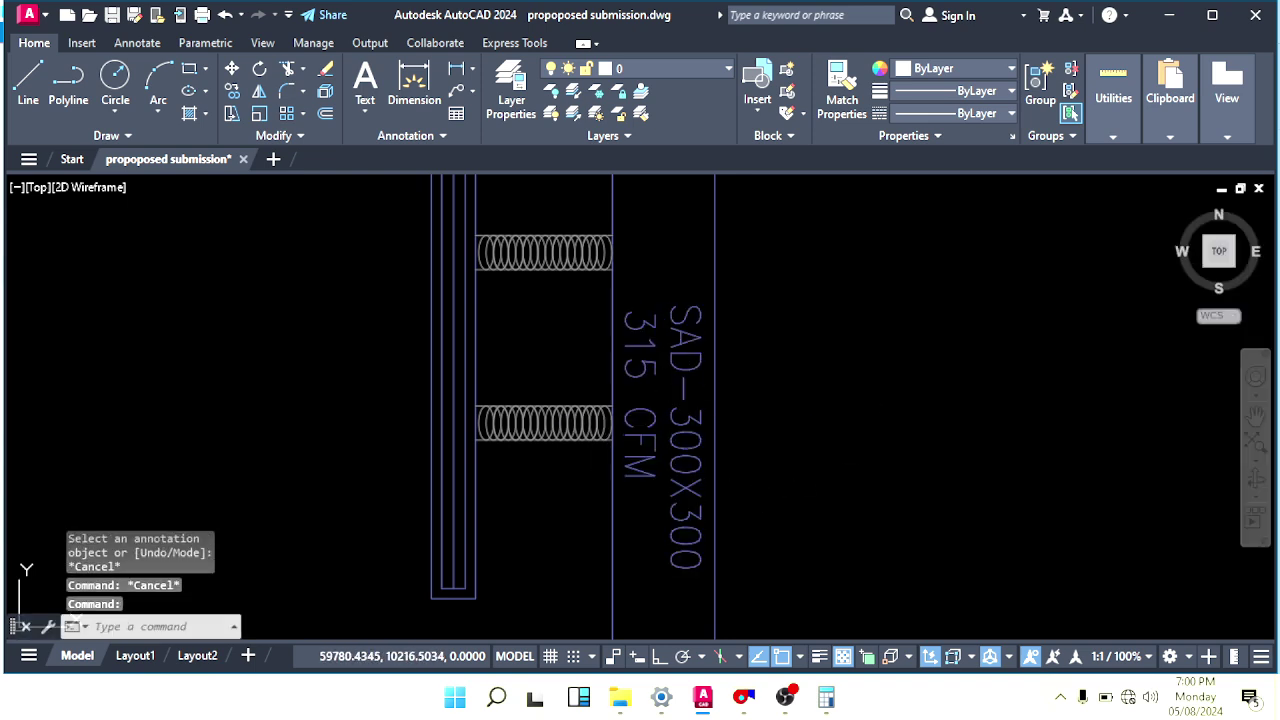
double_click(640, 400)
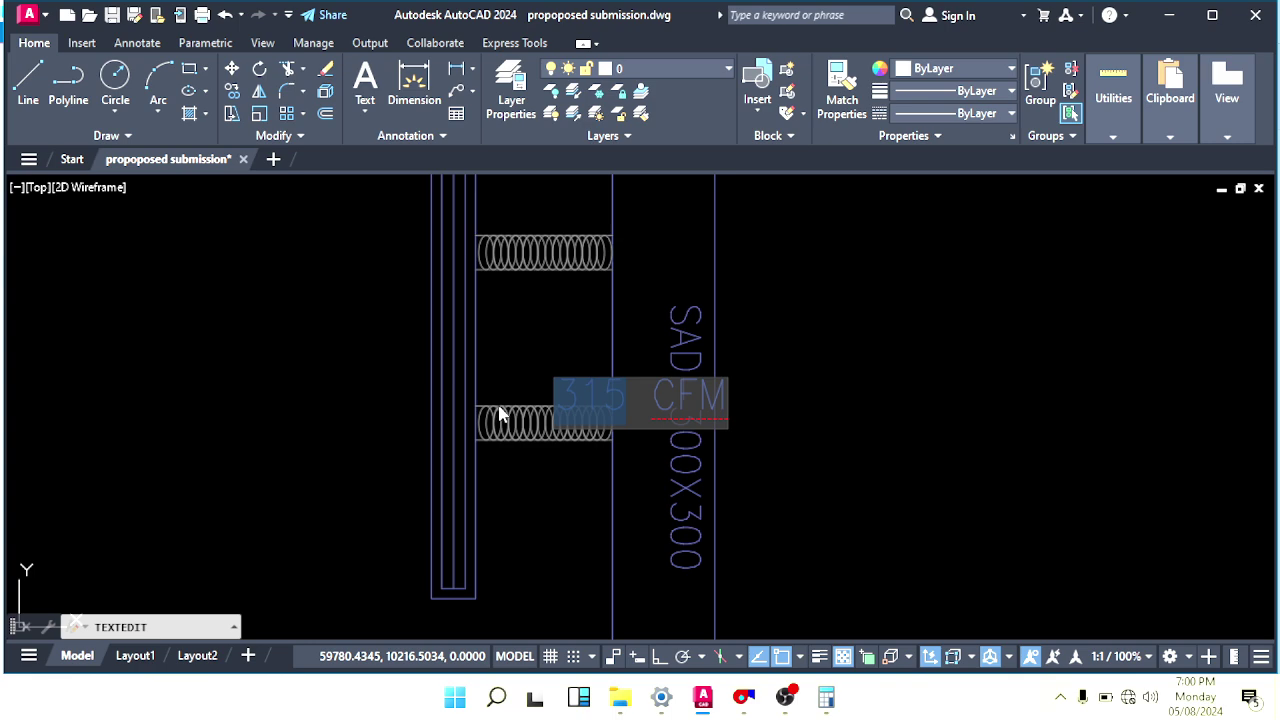
click(820, 396)
key(Escape)
key(Escape)
scroll(714, 391, down, 4)
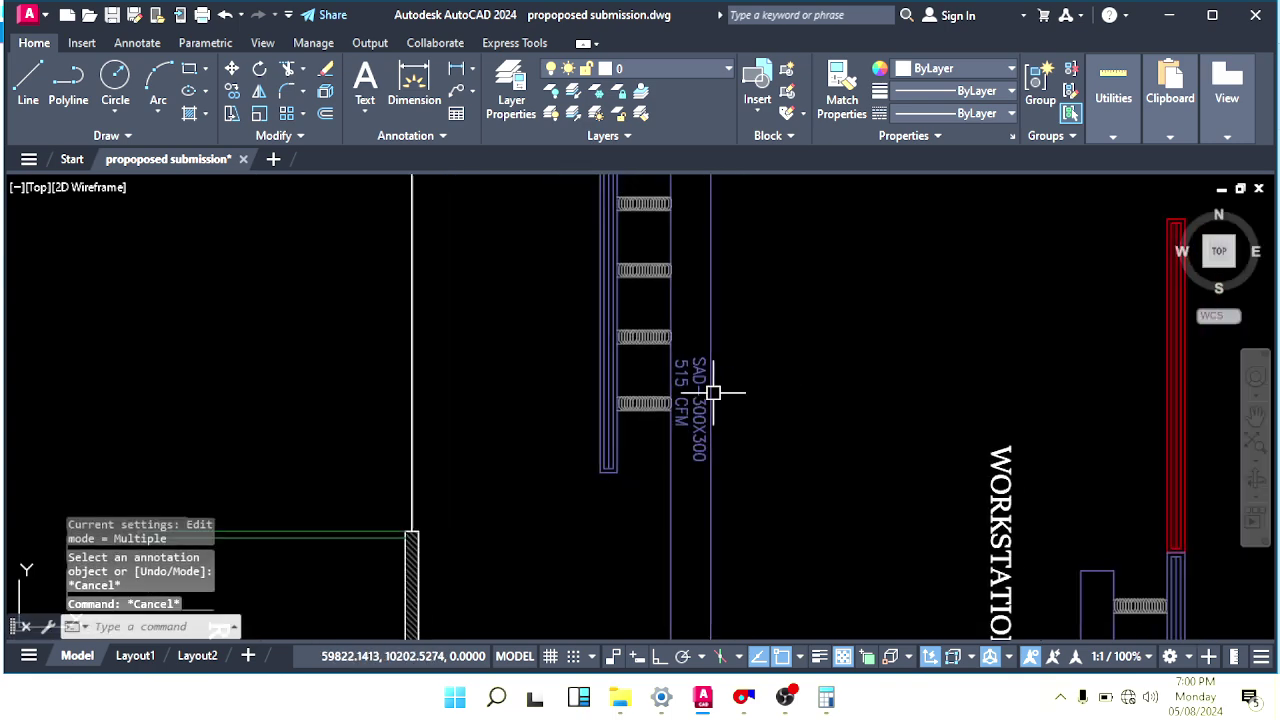
Examine the open end of the narrowed main duct and the adjoining Meeting-2 room with its required airflow.
middle_drag(728, 318, 714, 400)
scroll(714, 400, down, 2)
middle_drag(683, 338, 688, 438)
scroll(687, 437, up, 3)
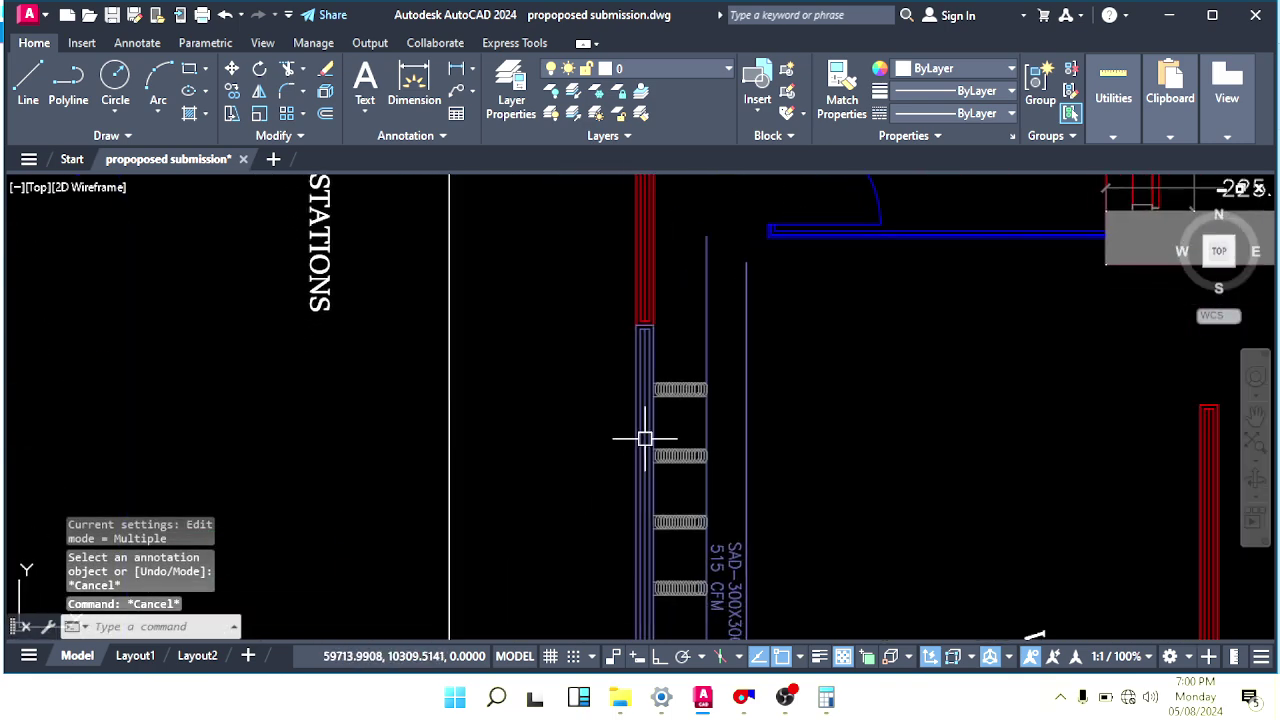
scroll(681, 397, down, 2)
middle_drag(710, 345, 727, 479)
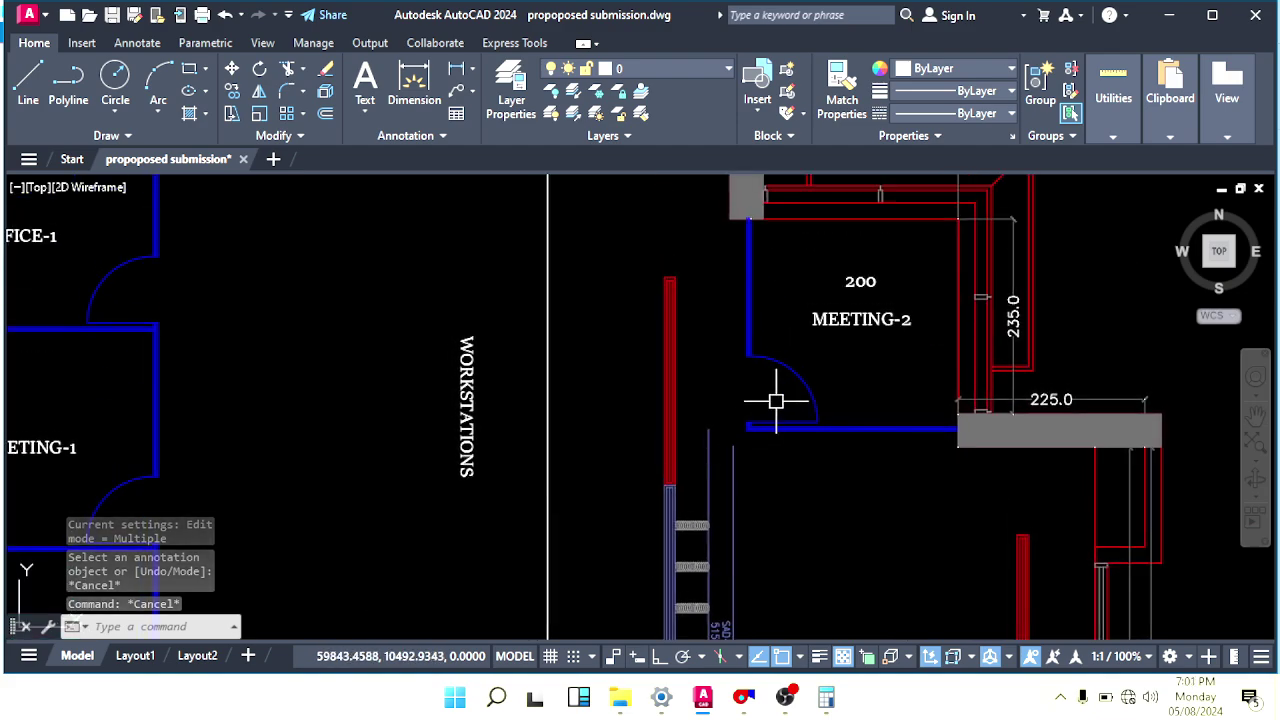
scroll(857, 293, up, 2)
scroll(757, 314, down, 3)
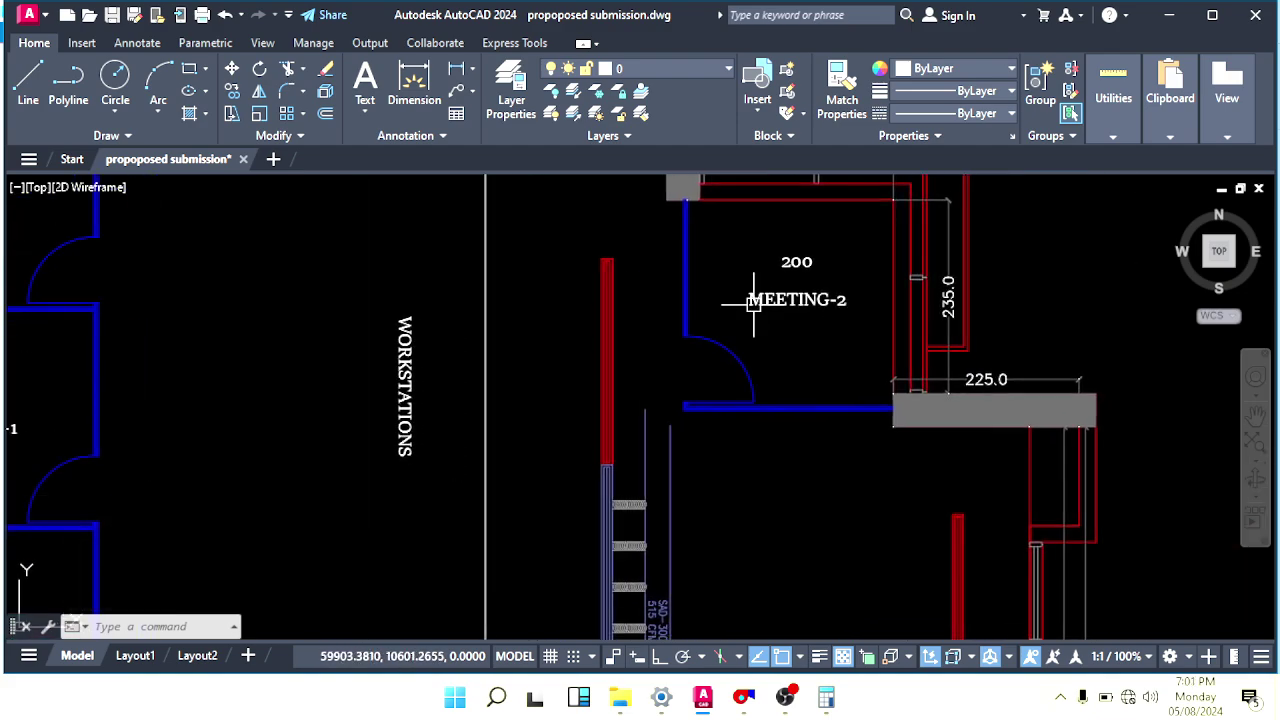
Copy the purple slot diffuser from Office-2 into Meeting-2, placing it vertically alongside the room's east wall.
mouse_move(757, 314)
middle_down()
mouse_move(785, 440)
mouse_move(630, 200)
mouse_move(630, 45)
middle_up()
scroll(788, 357, up, 5)
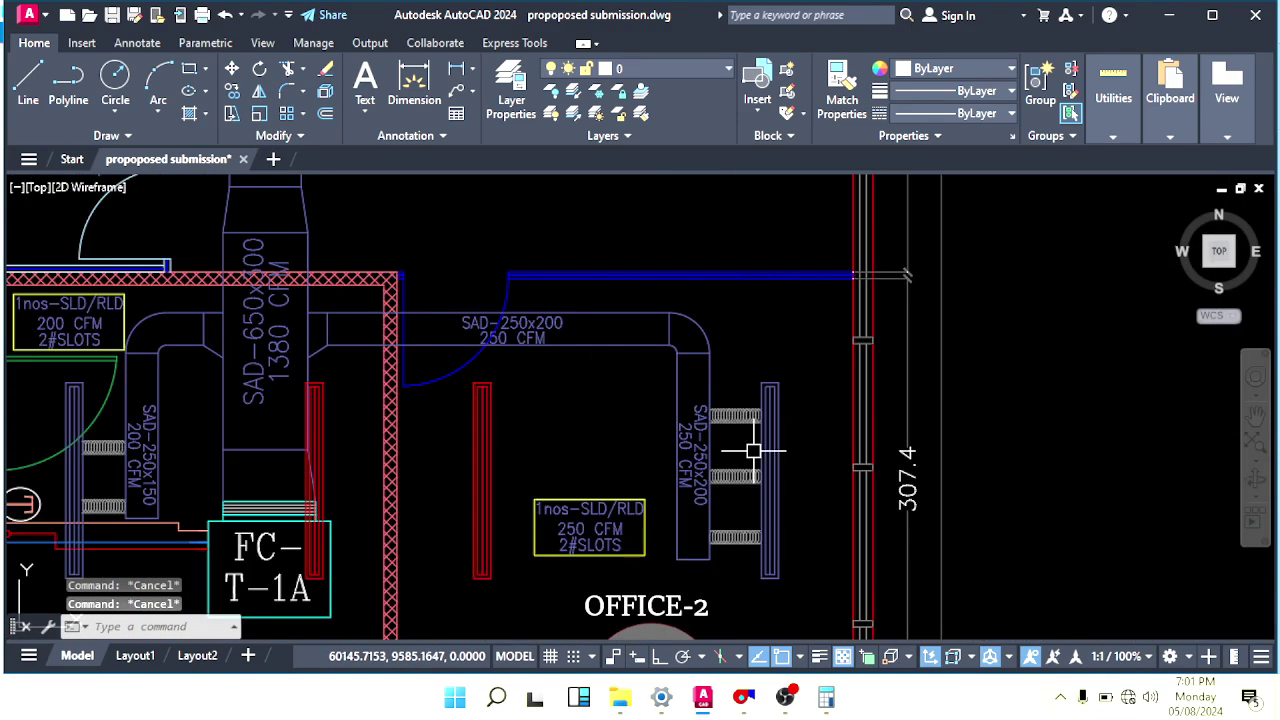
click(788, 357)
click(743, 384)
scroll(778, 421, up, 2)
scroll(604, 418, down, 4)
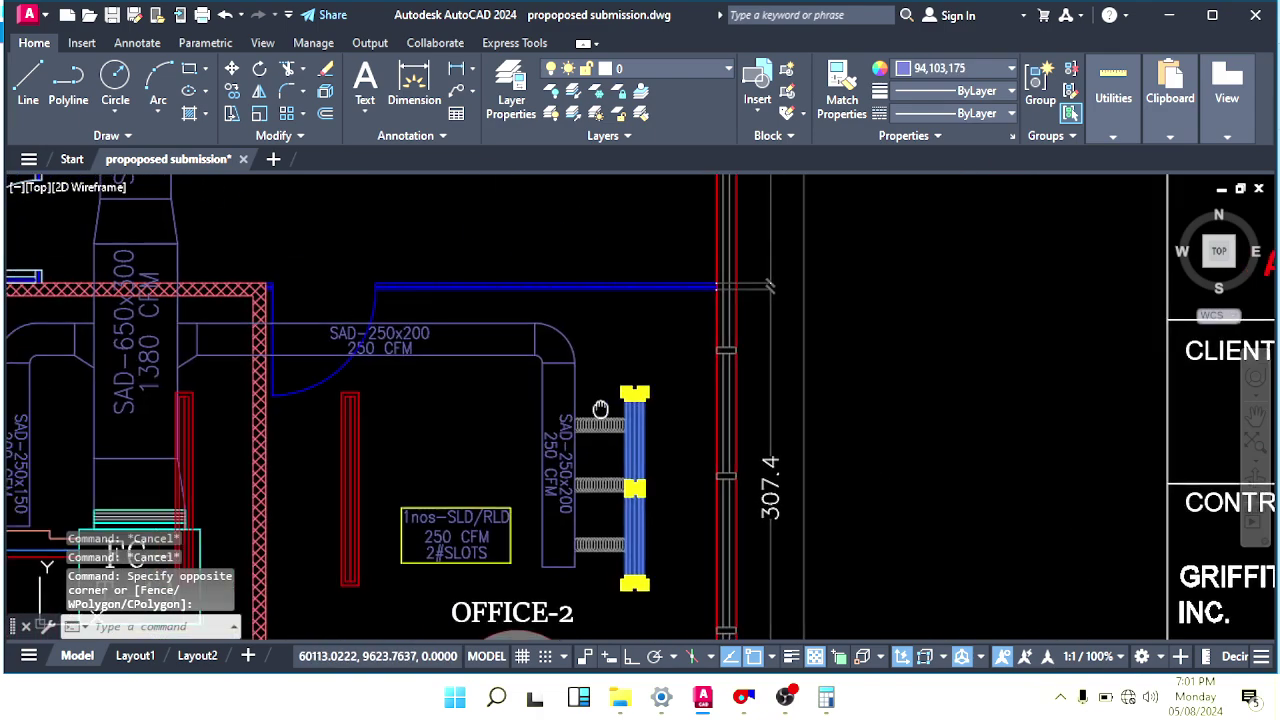
middle_drag(600, 411, 722, 385)
text(co)
key(Return)
click(757, 466)
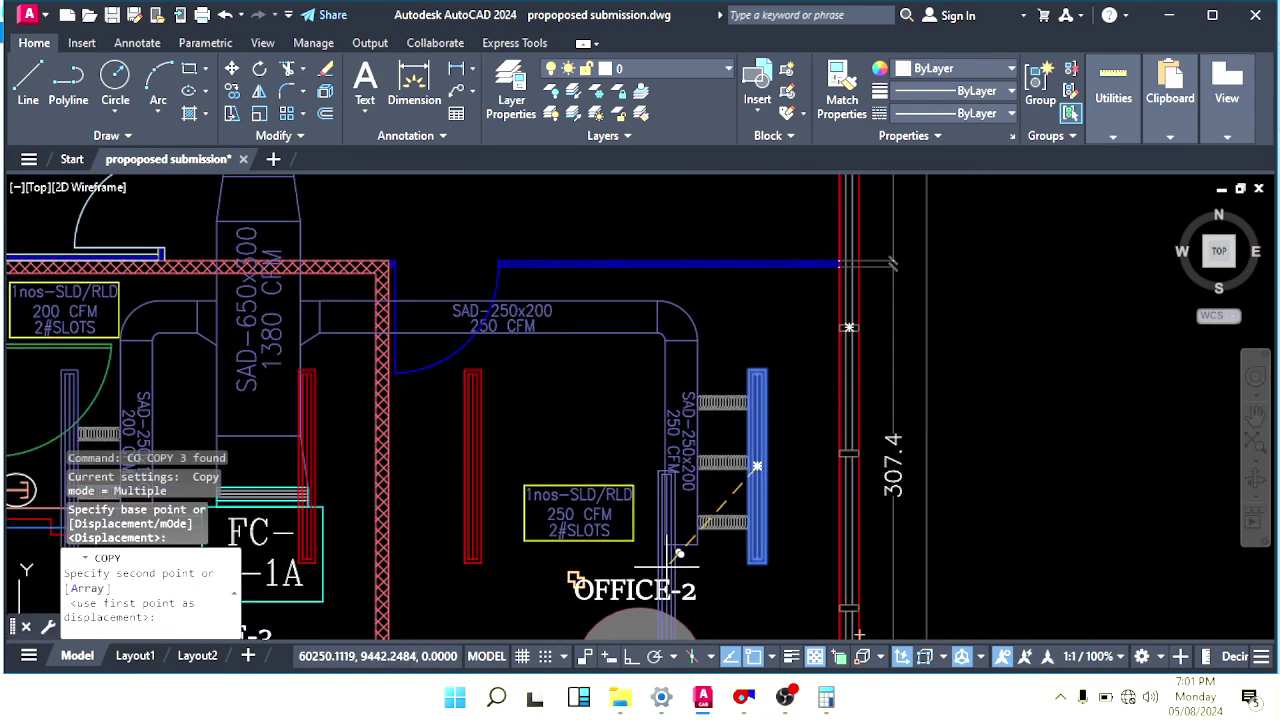
scroll(762, 375, down, 4)
middle_drag(728, 178, 788, 436)
scroll(780, 417, up, 6)
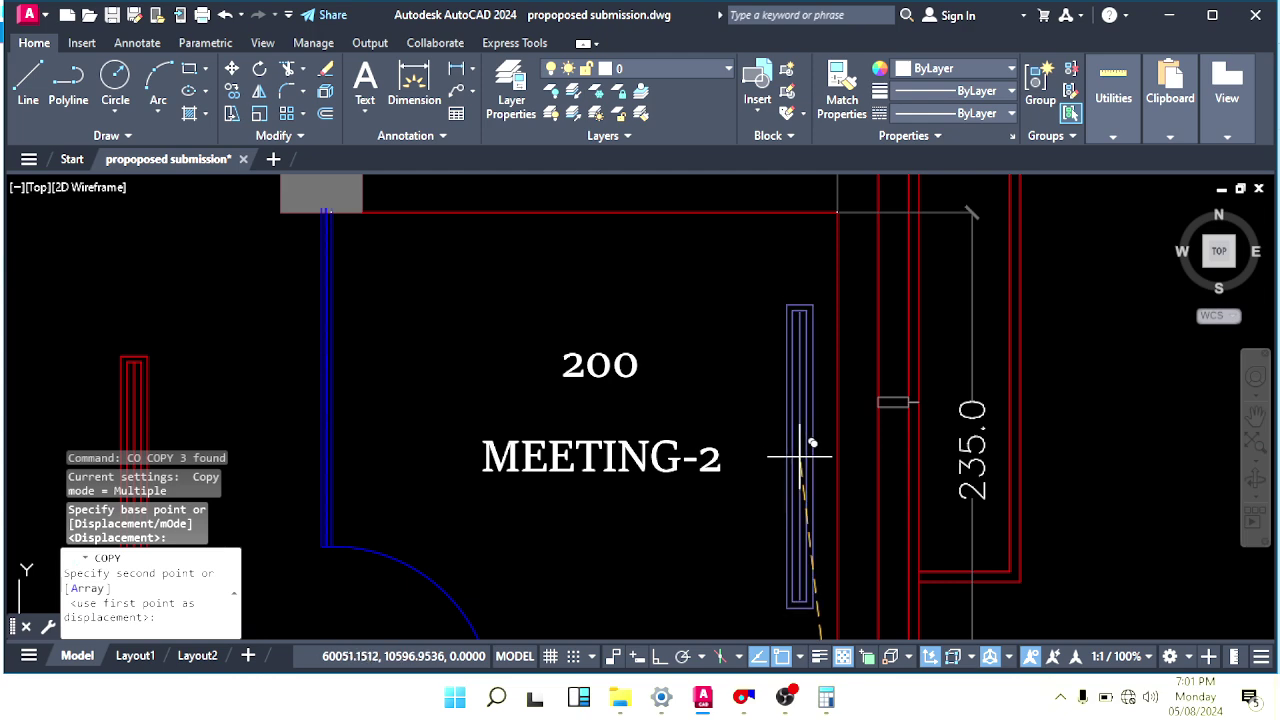
click(800, 457)
key(Escape)
Copy the Meeting-2 slot diffuser horizontally with Ortho on to the opposite side of the room, beside the blue partition with the door.
scroll(735, 470, down, 2)
mouse_move(736, 500)
middle_down()
mouse_move(711, 494)
mouse_move(738, 488)
middle_up()
scroll(758, 440, up, 2)
click(809, 391)
click(762, 372)
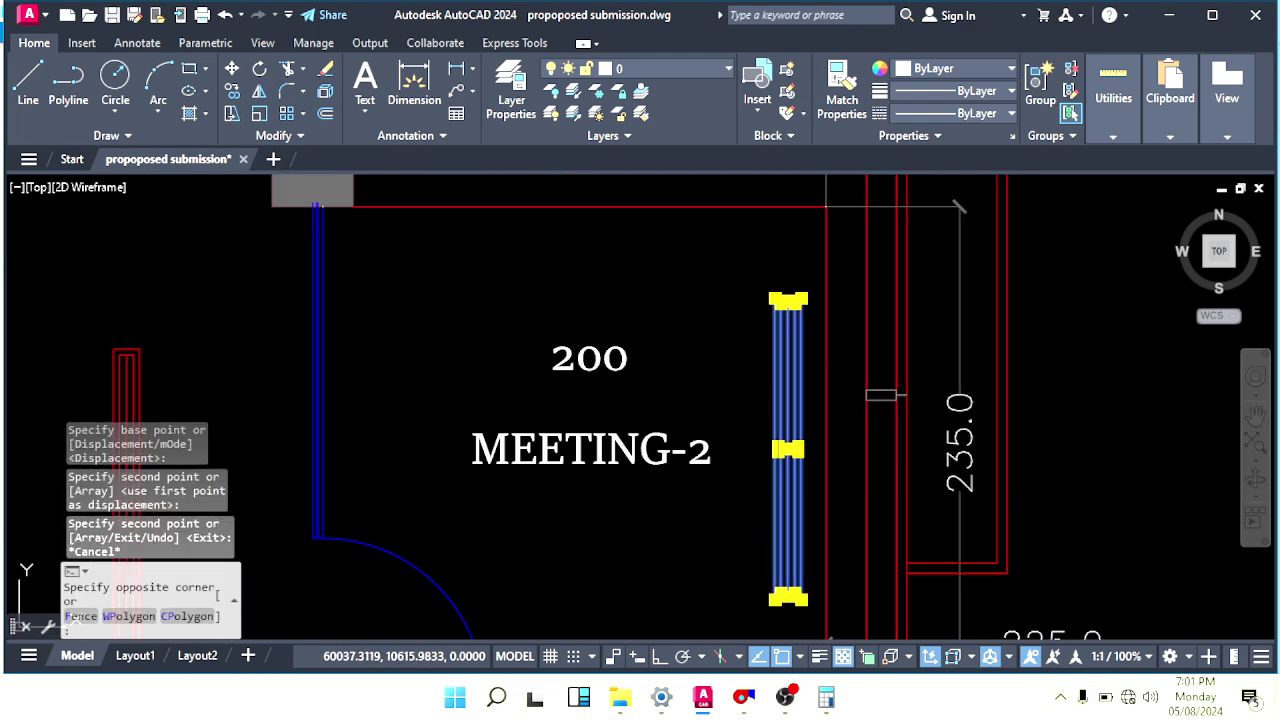
scroll(716, 367, down, 2)
middle_drag(716, 367, 724, 368)
middle_drag(820, 329, 842, 325)
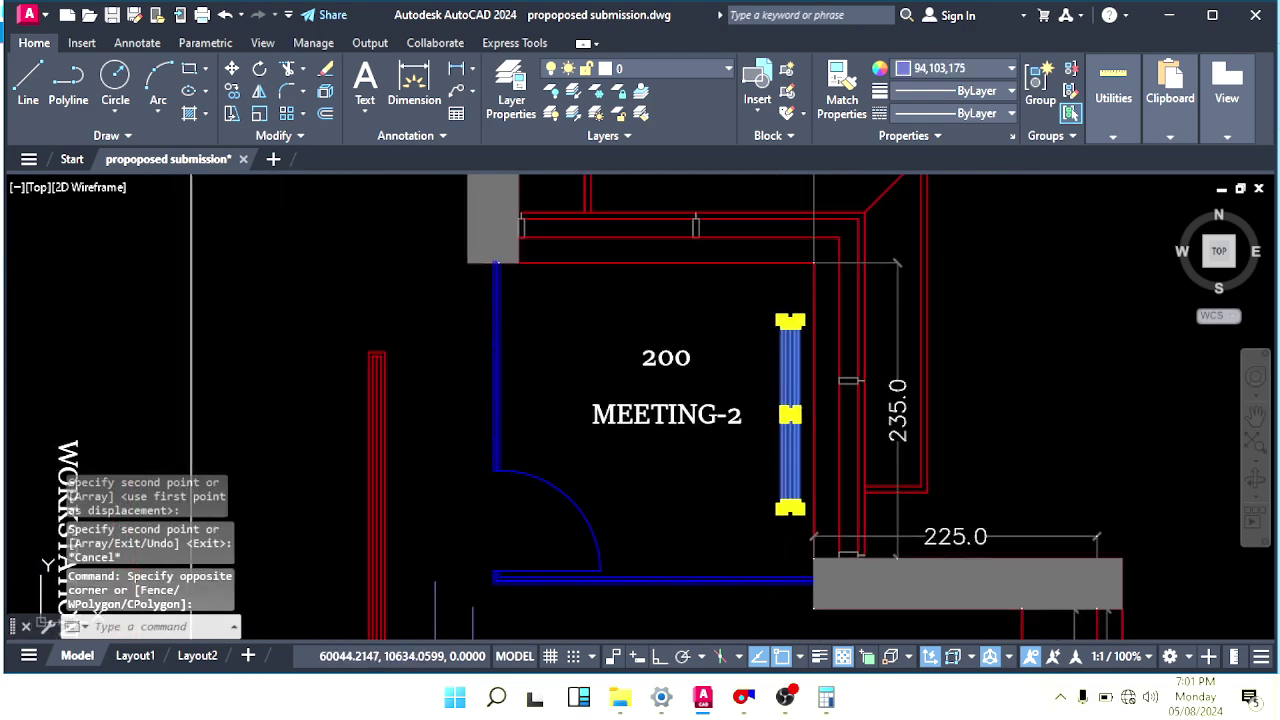
text(co)
key(Return)
click(787, 360)
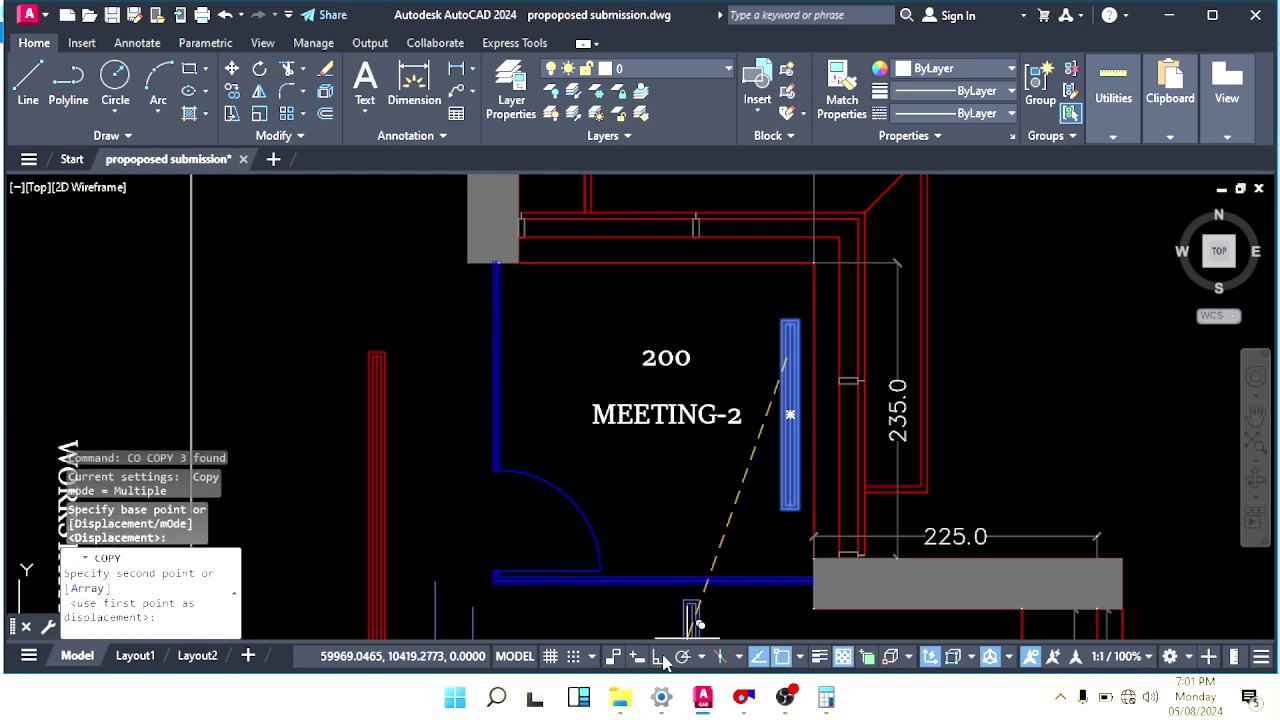
click(662, 657)
scroll(543, 349, up, 4)
click(517, 236)
key(Escape)
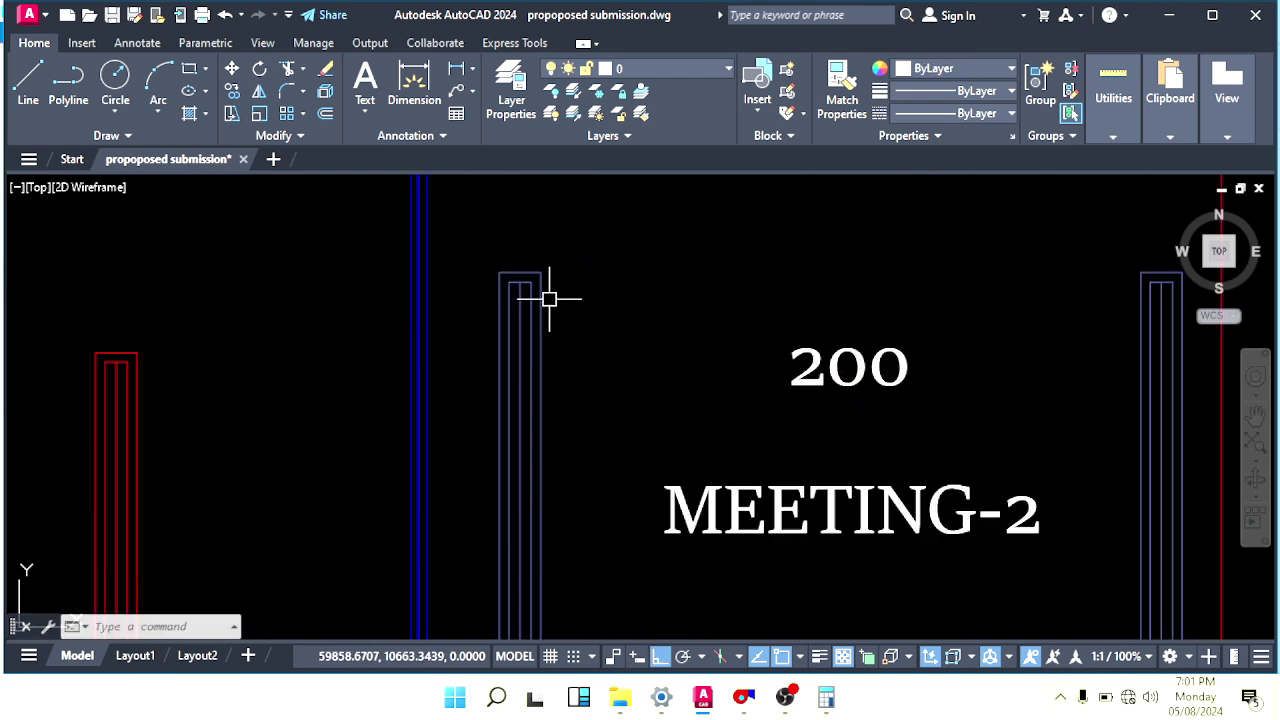
scroll(540, 300, down, 5)
scroll(685, 327, up, 5)
click(766, 317)
click(733, 246)
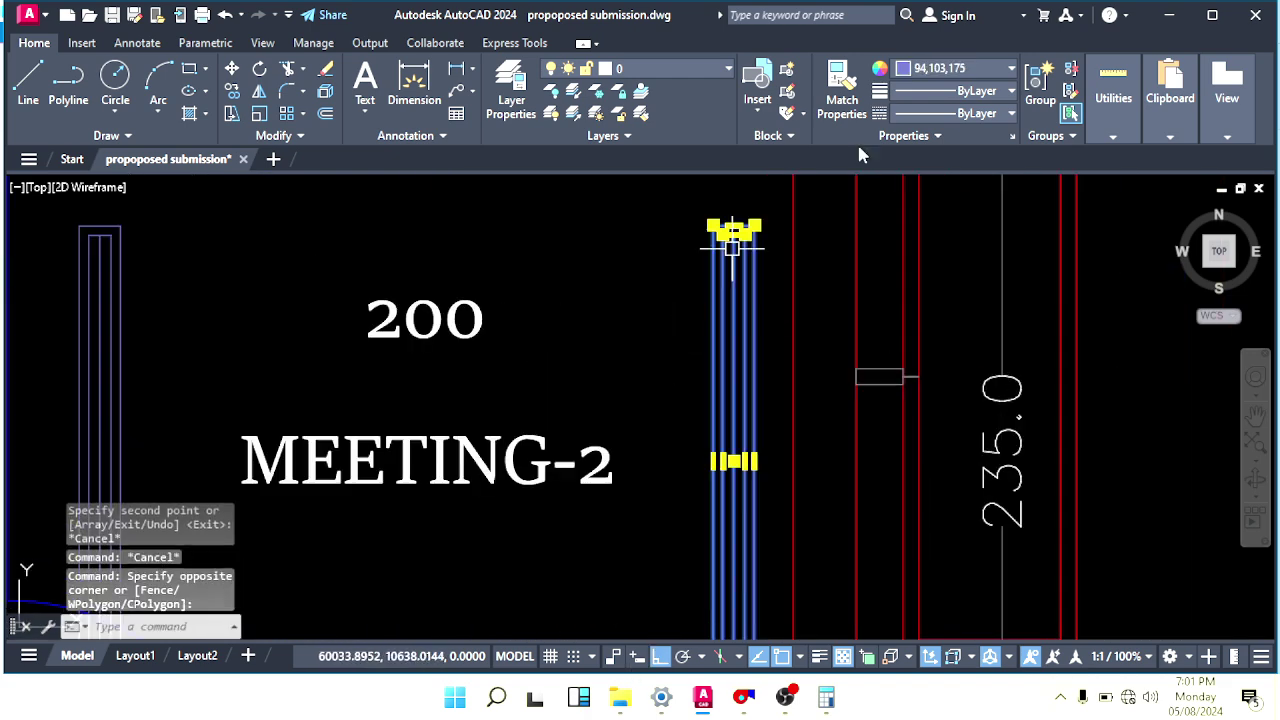
click(955, 74)
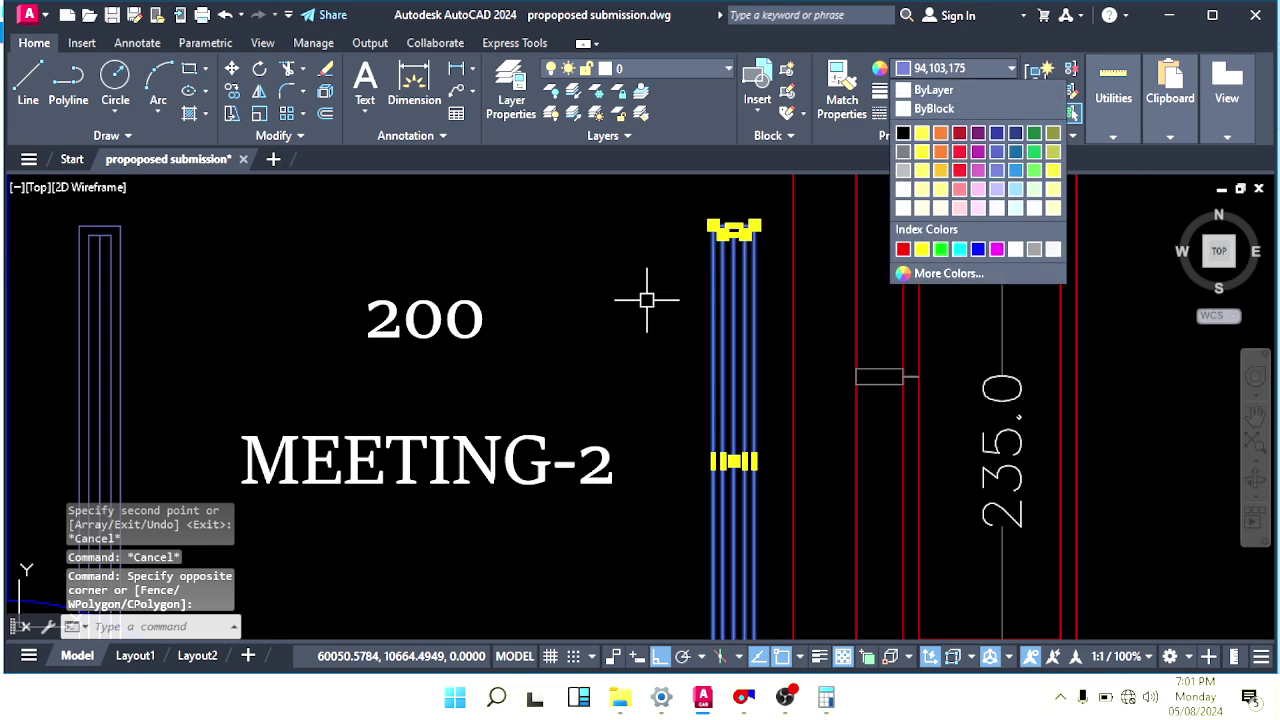
key(Escape)
key(Escape)
Change the color of the Meeting-2 slot diffuser beside the door partition to red.
scroll(646, 300, down, 4)
scroll(591, 363, up, 4)
click(601, 310)
click(492, 353)
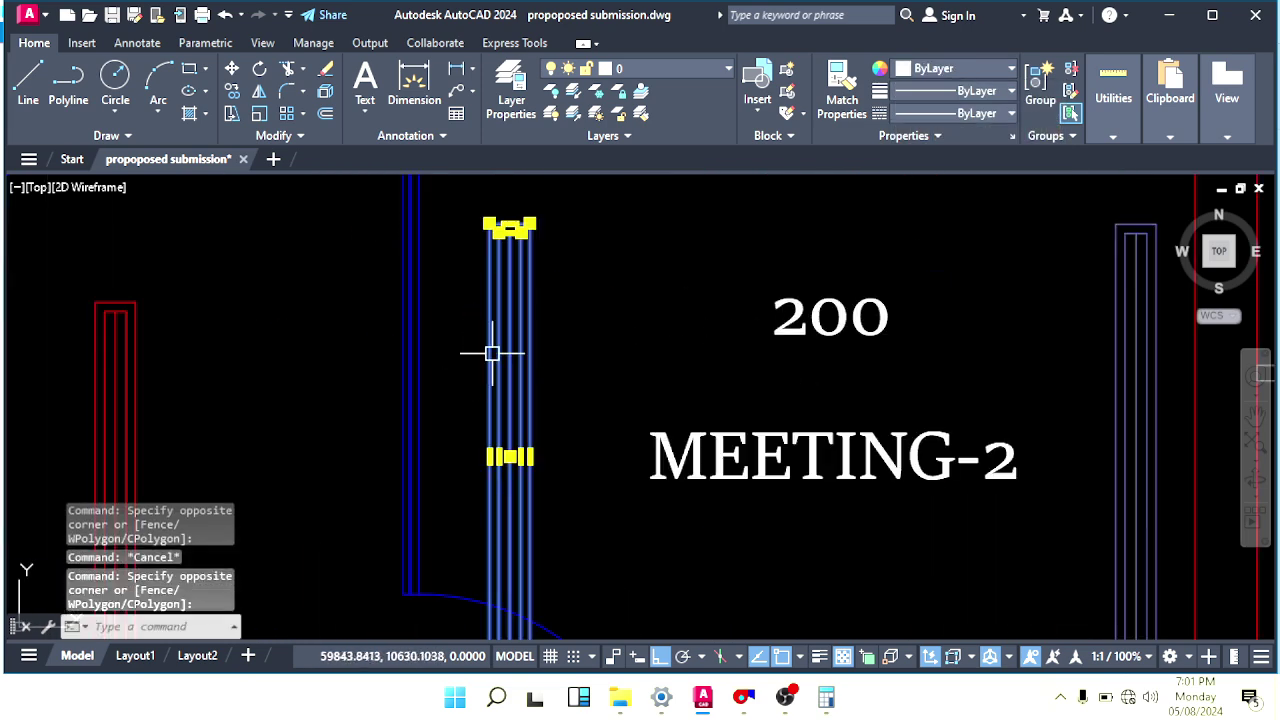
click(955, 68)
click(903, 249)
scroll(829, 354, down, 5)
key(Escape)
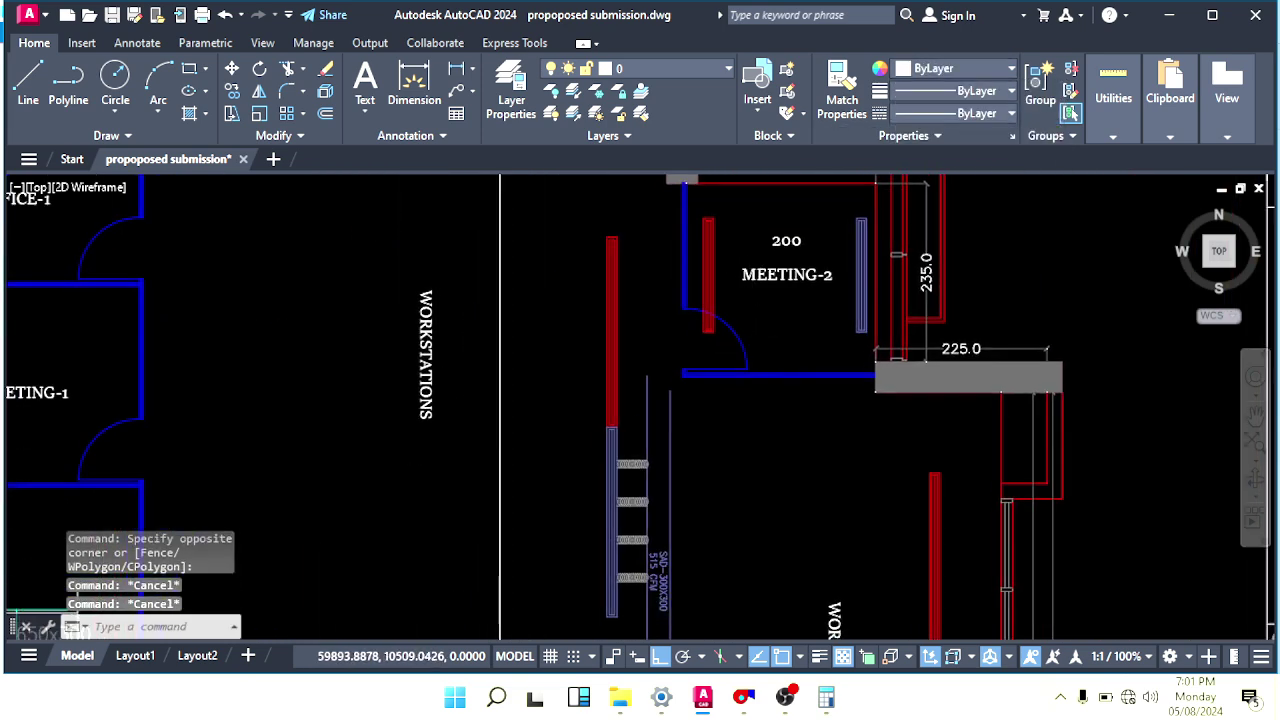
Draw a horizontal line across the narrowed main duct between its two edges, just above the uppermost flexible connection.
scroll(682, 297, down, 2)
scroll(725, 425, up, 4)
key(Escape)
mouse_move(701, 350)
middle_down()
mouse_move(750, 402)
mouse_move(669, 445)
middle_up()
text(l)
key(space)
scroll(643, 480, up, 4)
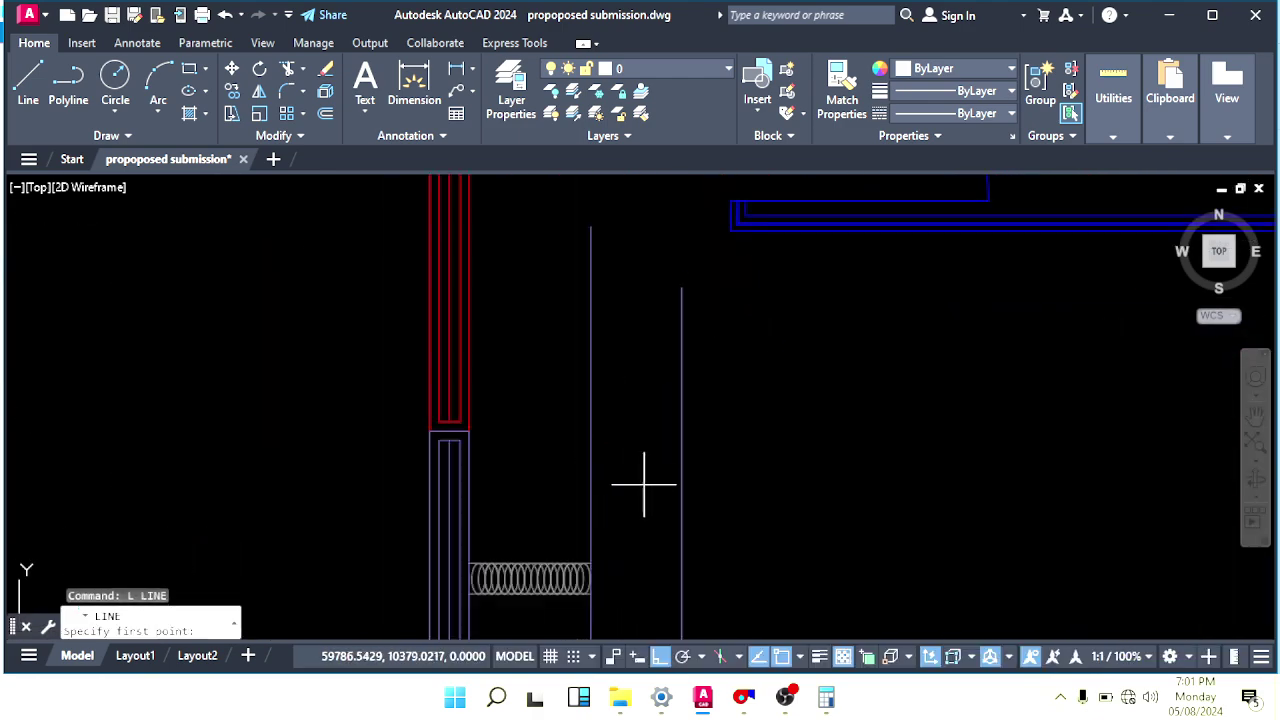
click(590, 511)
click(682, 512)
key(Escape)
scroll(682, 514, down, 6)
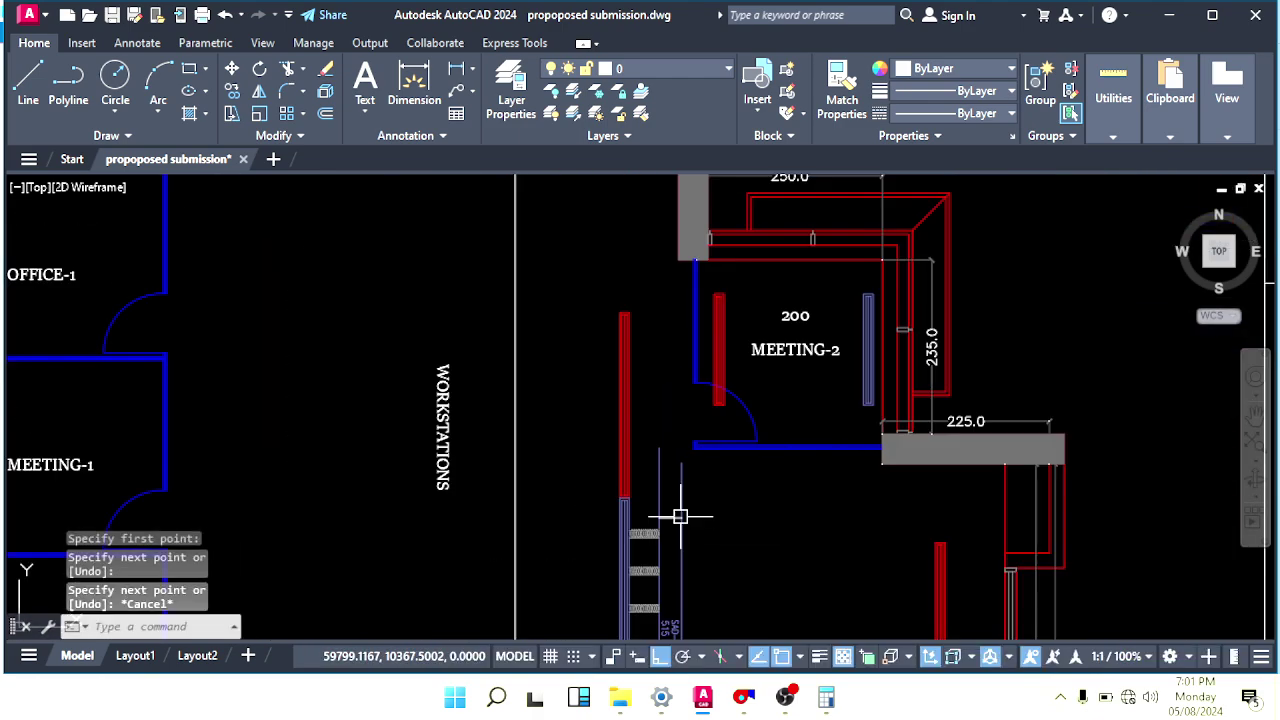
Examine the existing duct runs and the size label on the 200 CFM branch in Office-3 for reference.
key(Escape)
middle_drag(691, 630, 623, 383)
scroll(609, 393, up, 2)
scroll(609, 397, down, 4)
middle_drag(628, 516, 634, 440)
scroll(634, 440, down, 1)
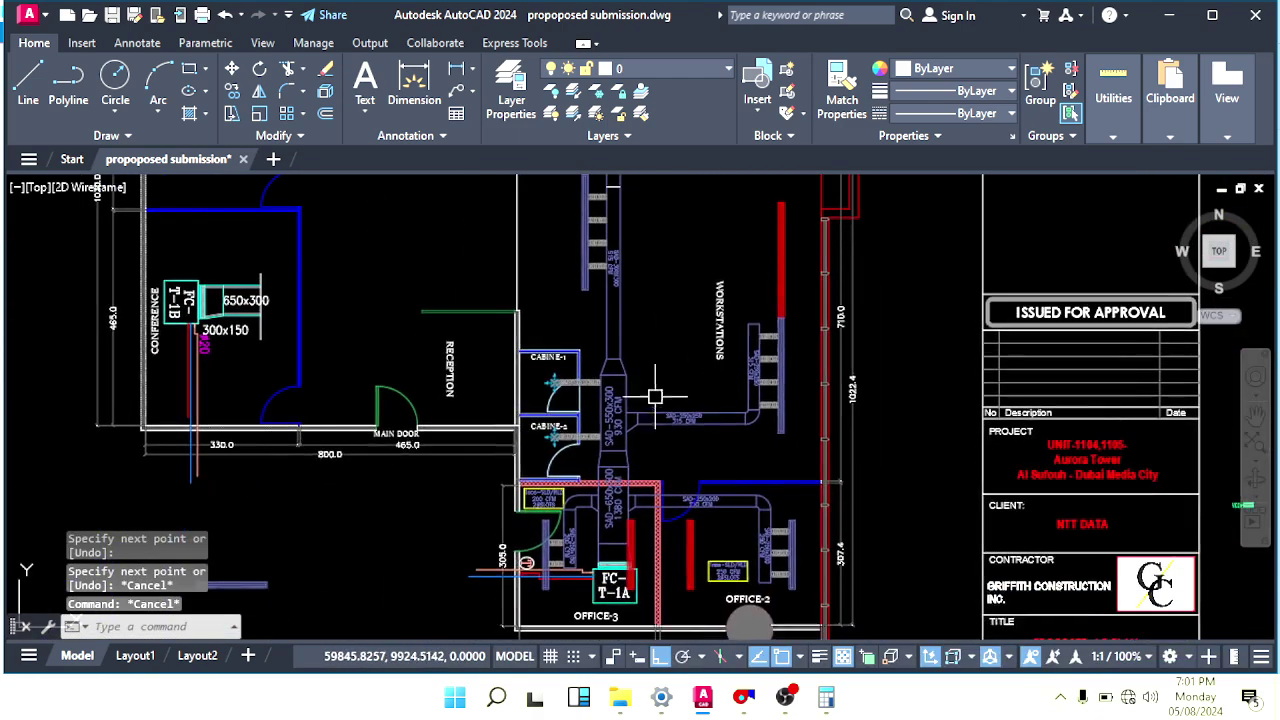
scroll(591, 505, up, 6)
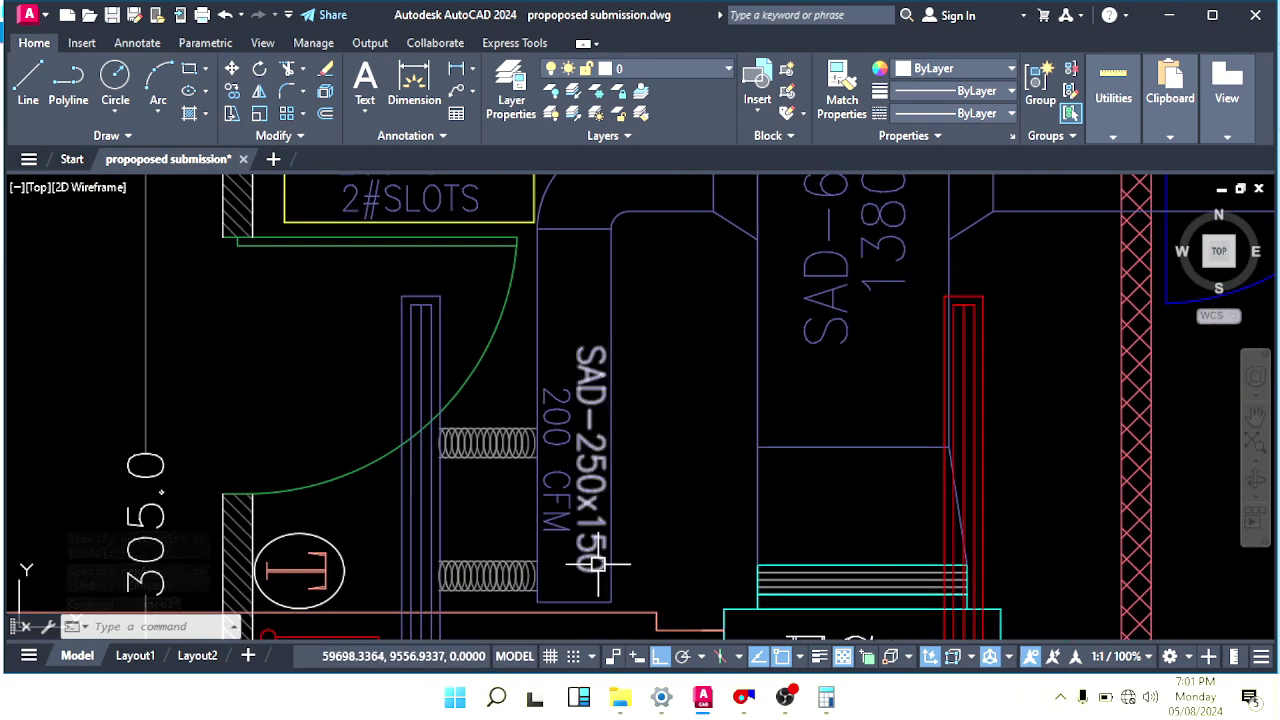
scroll(606, 520, down, 7)
scroll(664, 548, up, 5)
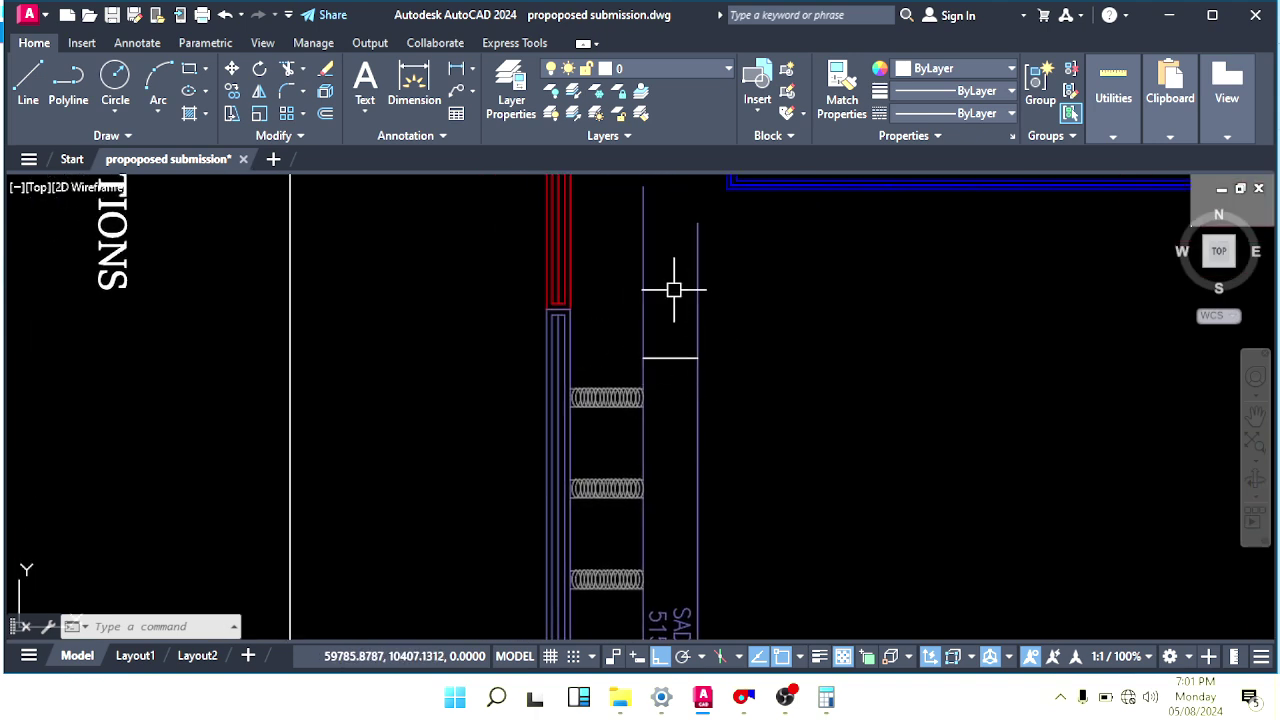
scroll(674, 290, up, 2)
key(Escape)
key(Escape)
text(o)
key(Return)
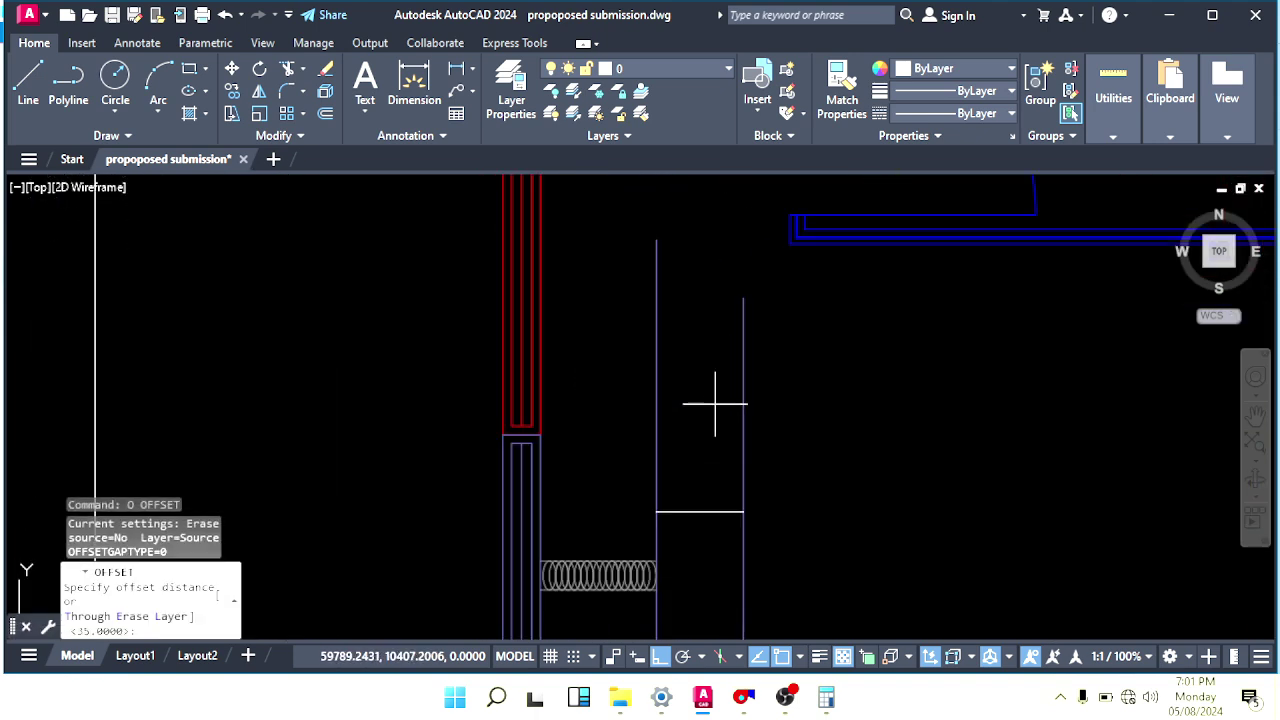
middle_drag(696, 447, 682, 386)
key(Escape)
key(Escape)
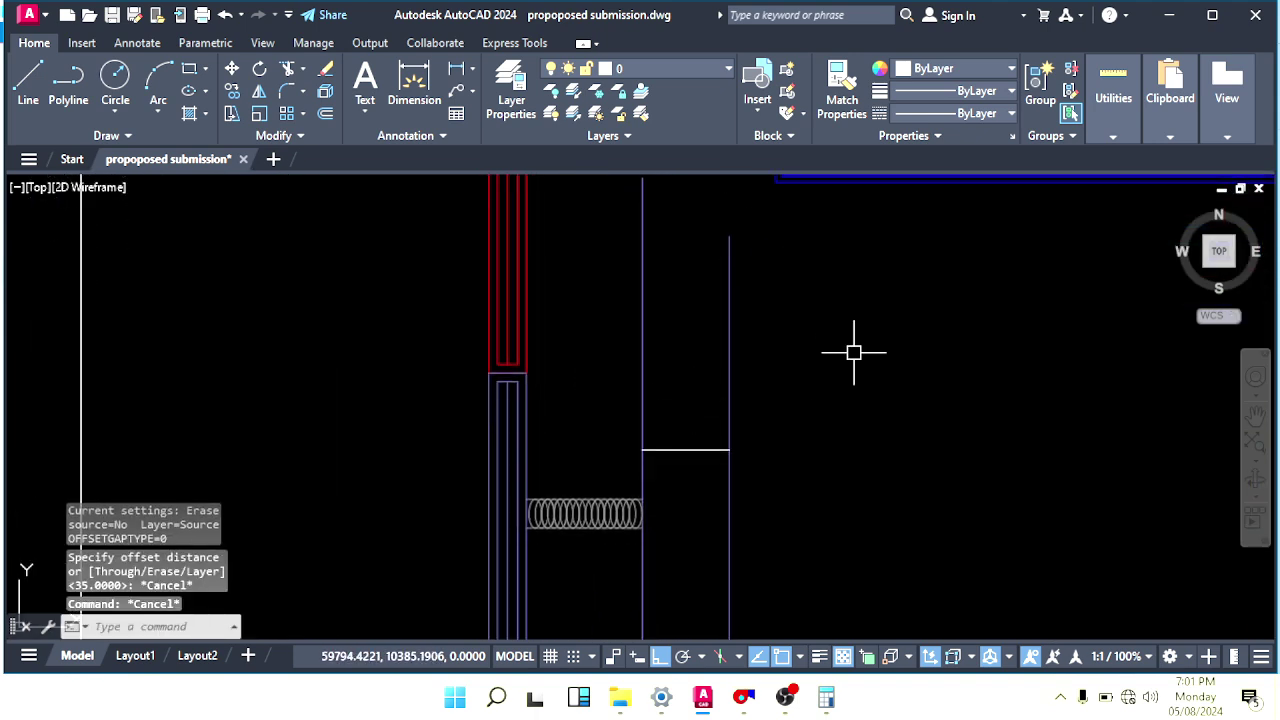
Switch to McQuay DuctSizer, set the flow rate to 200 cfm, and try first duct dimensions of 8 and 6 in.
click(785, 697)
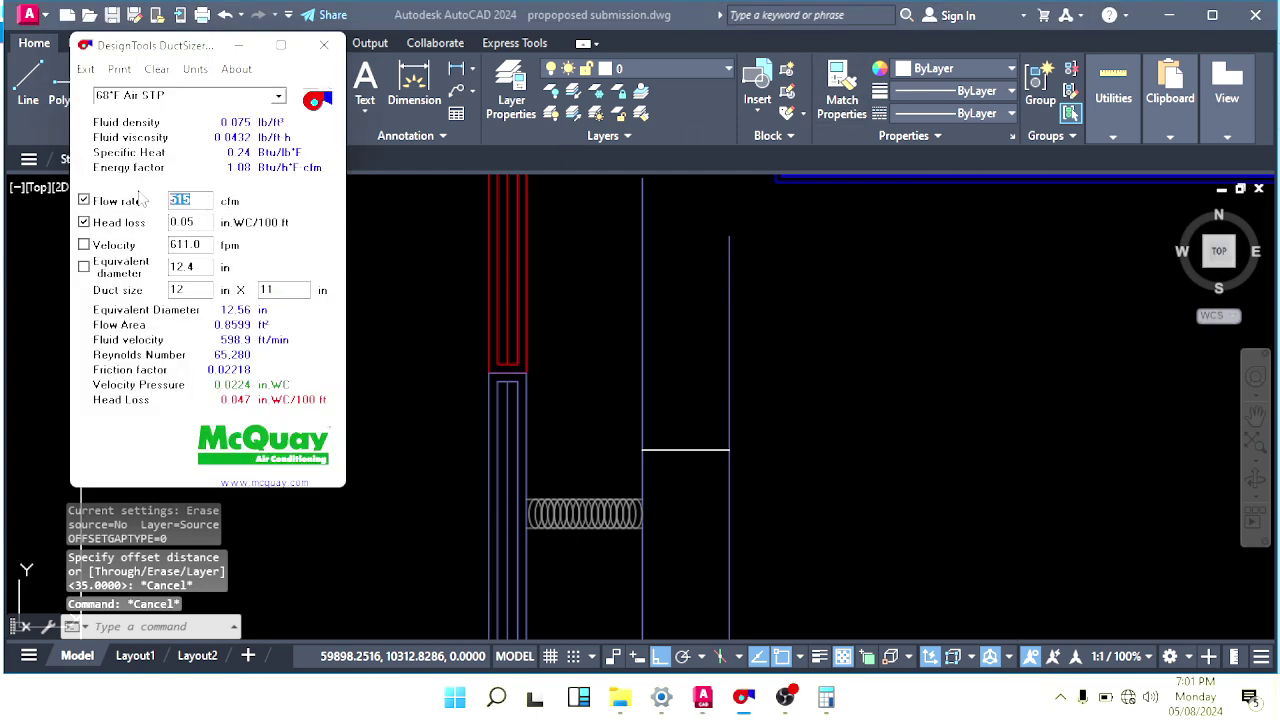
text(200)
click(176, 289)
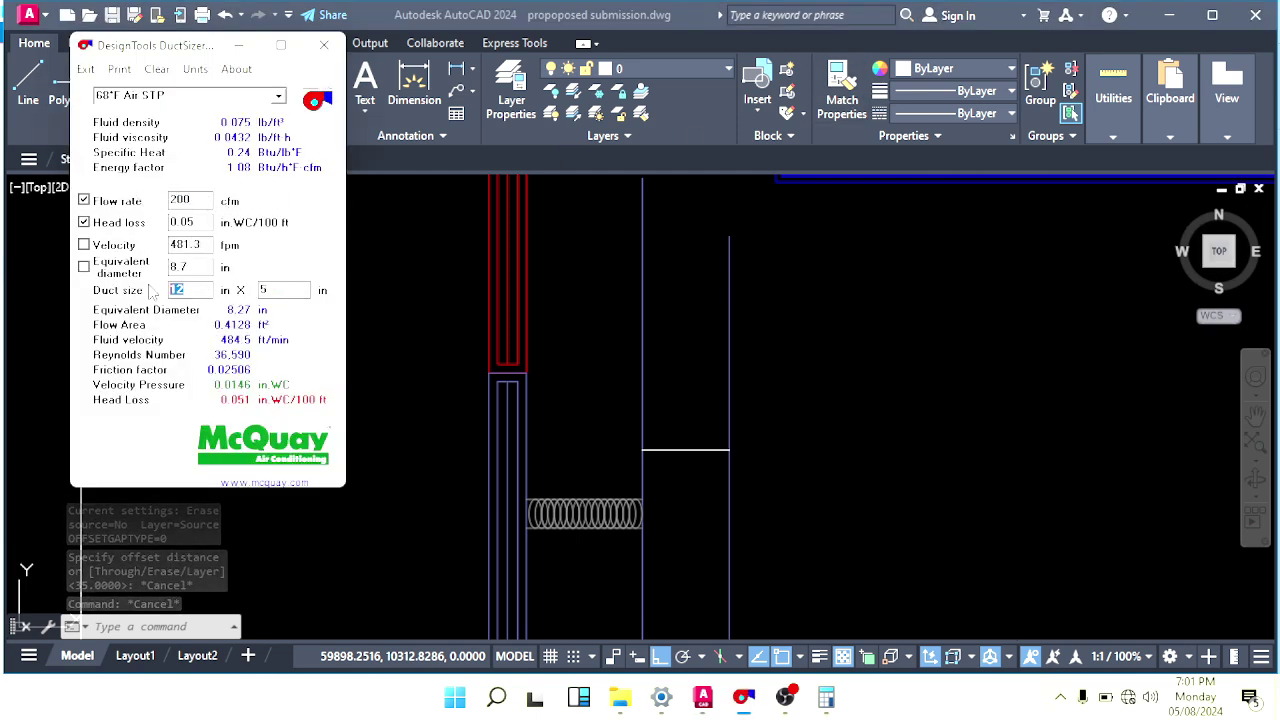
text(8)
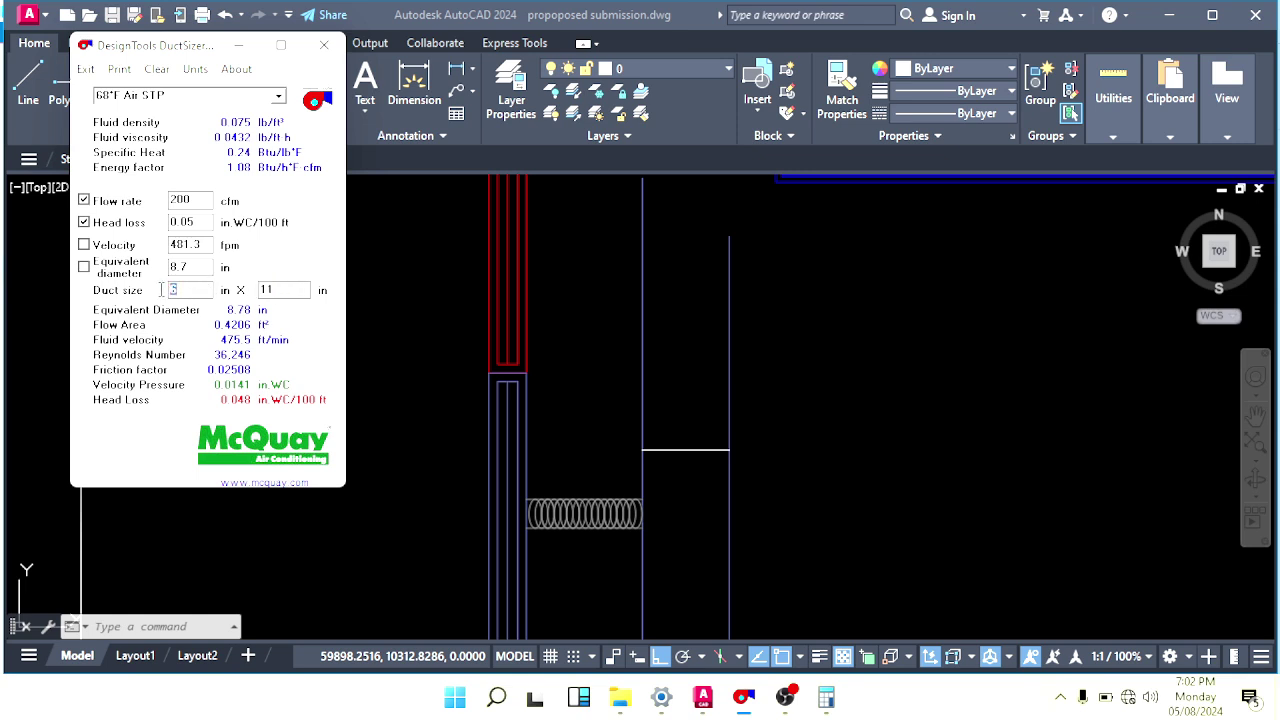
click(769, 483)
scroll(769, 483, down, 1)
middle_drag(771, 481, 688, 456)
scroll(688, 454, down, 1)
key(Escape)
key(Escape)
key(Escape)
mouse_move(634, 398)
middle_down()
mouse_move(589, 360)
mouse_move(675, 553)
middle_up()
scroll(689, 467, up, 3)
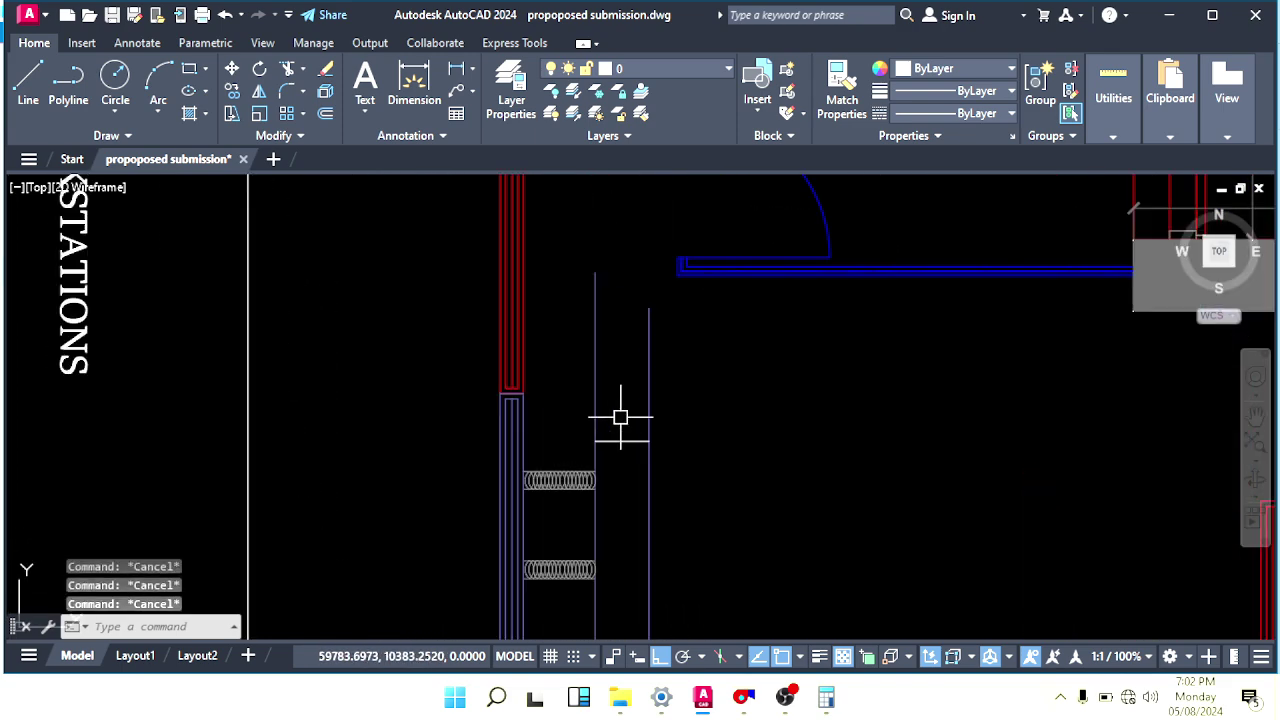
mouse_move(617, 420)
middle_down()
mouse_move(650, 428)
mouse_move(626, 406)
mouse_move(668, 459)
middle_up()
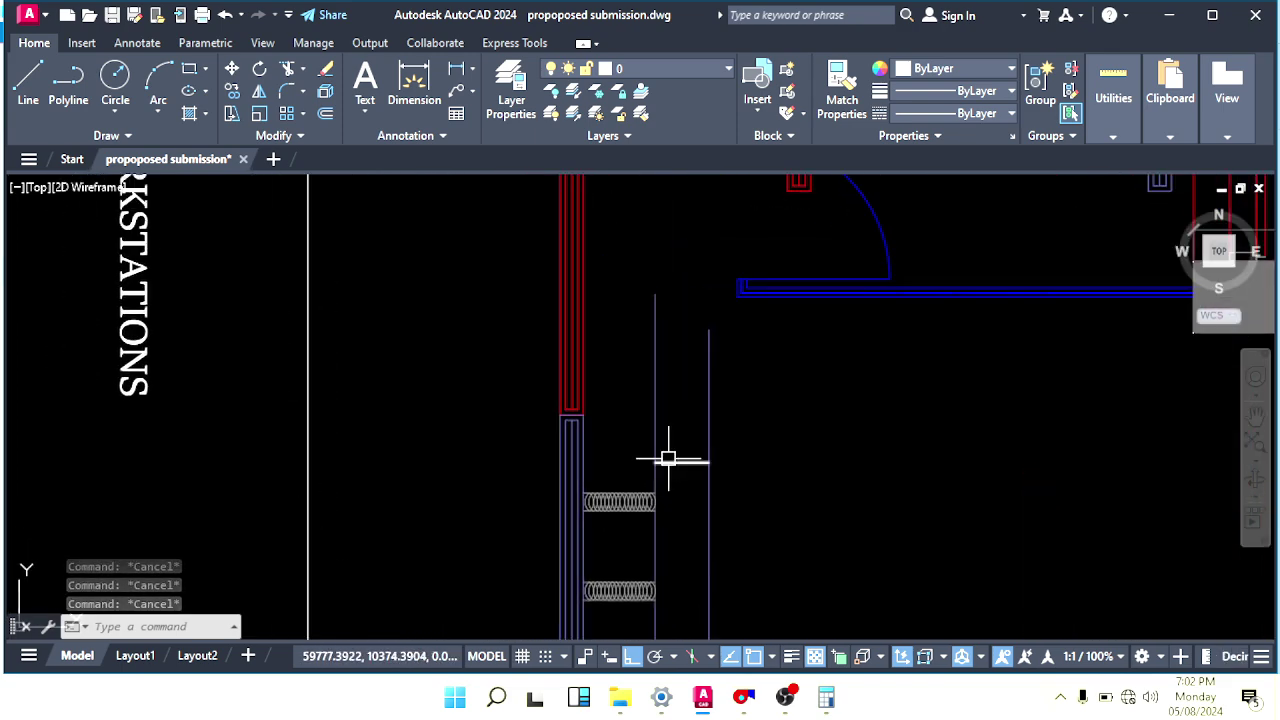
scroll(674, 434, up, 2)
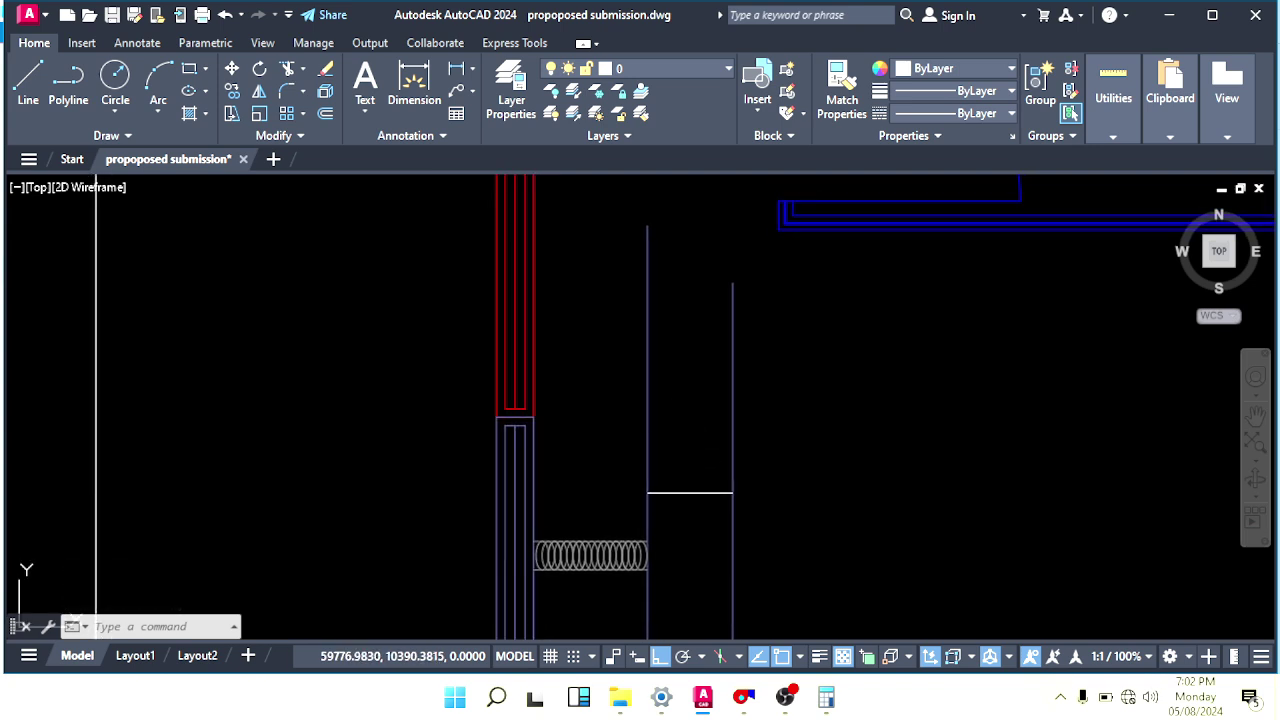
text(o)
key(Return)
scroll(769, 336, down, 4)
middle_drag(784, 298, 778, 427)
key(Escape)
key(Escape)
key(Escape)
key(Escape)
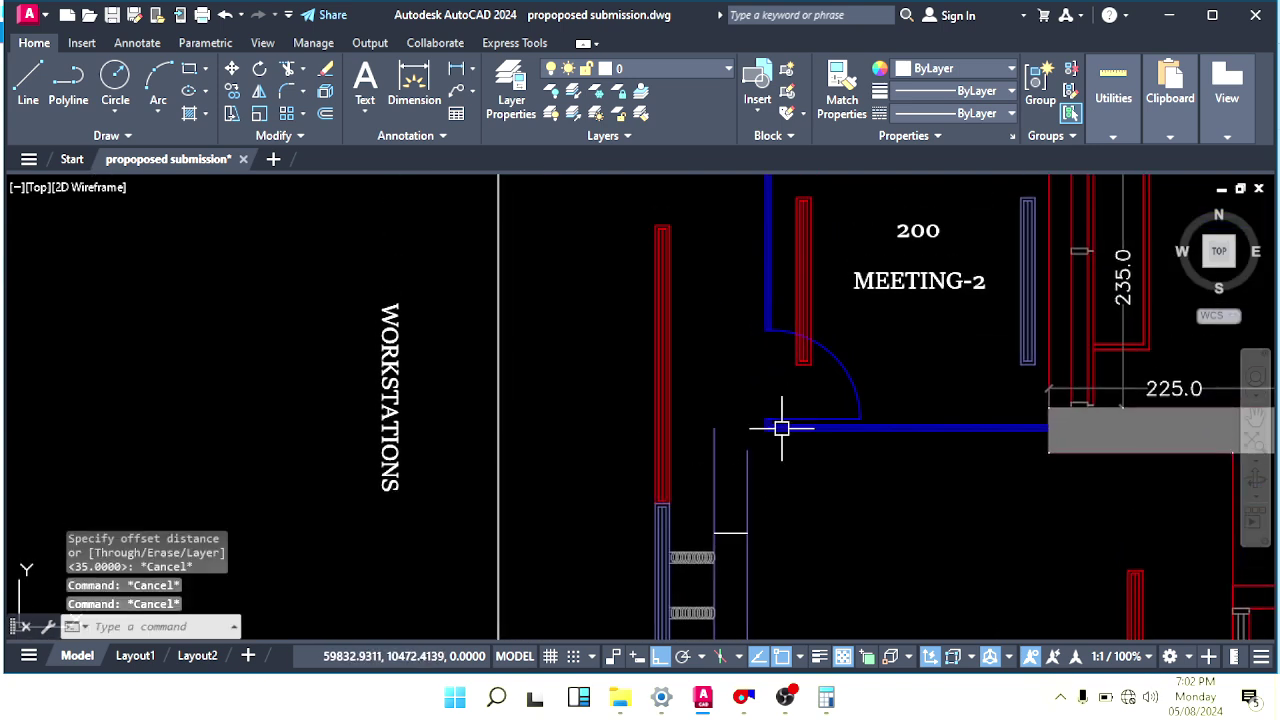
Offset the horizontal line across the narrowed main duct upward by 300.
scroll(741, 545, up, 2)
text(o)
key(Return)
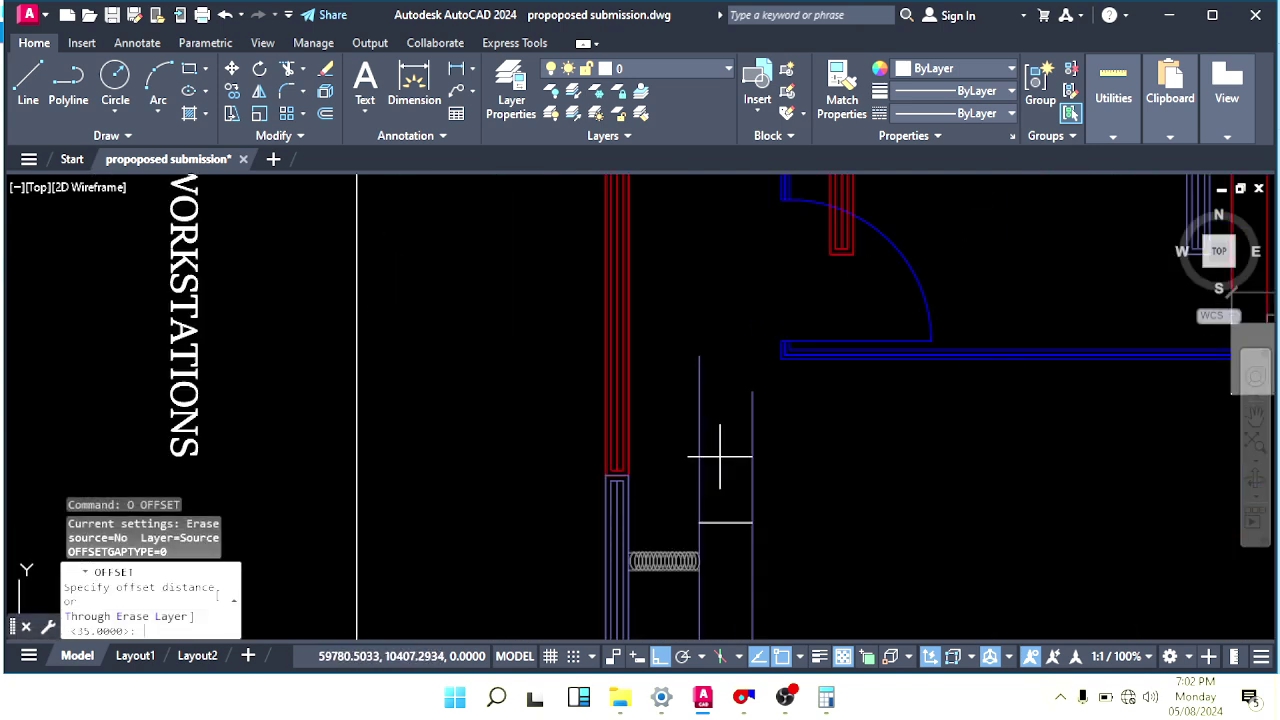
text(300)
key(Return)
click(726, 522)
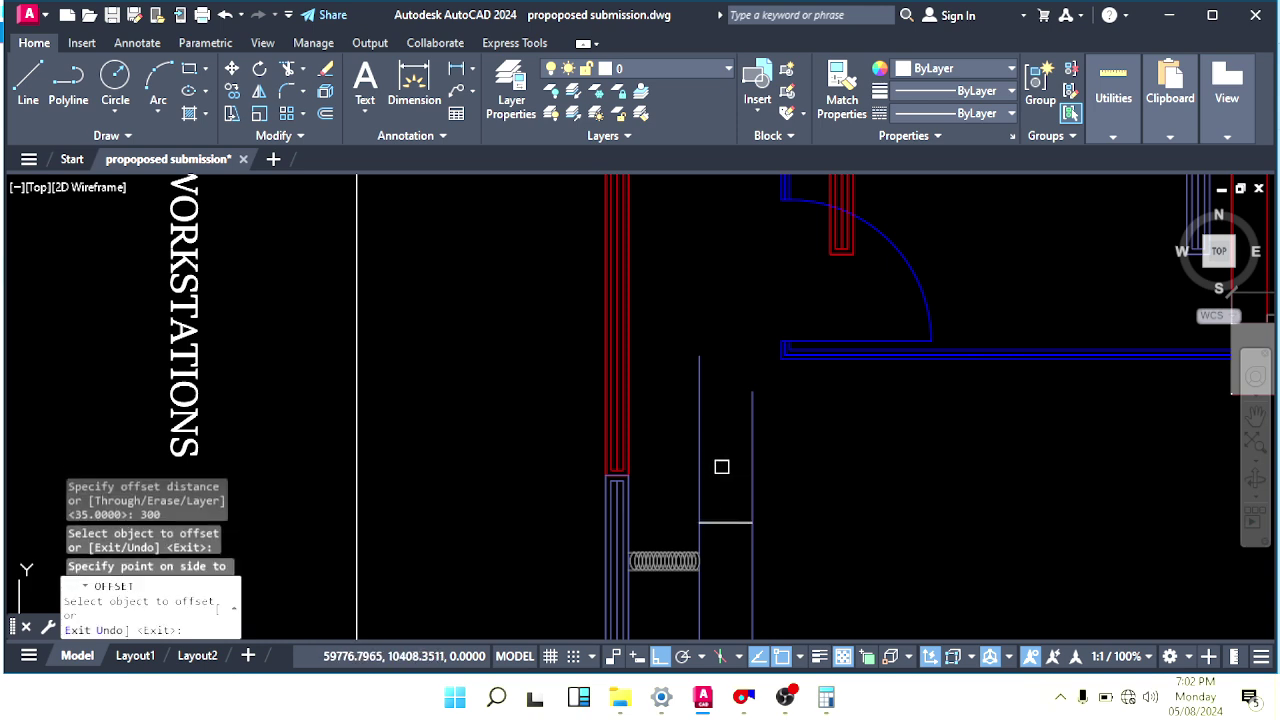
key(Escape)
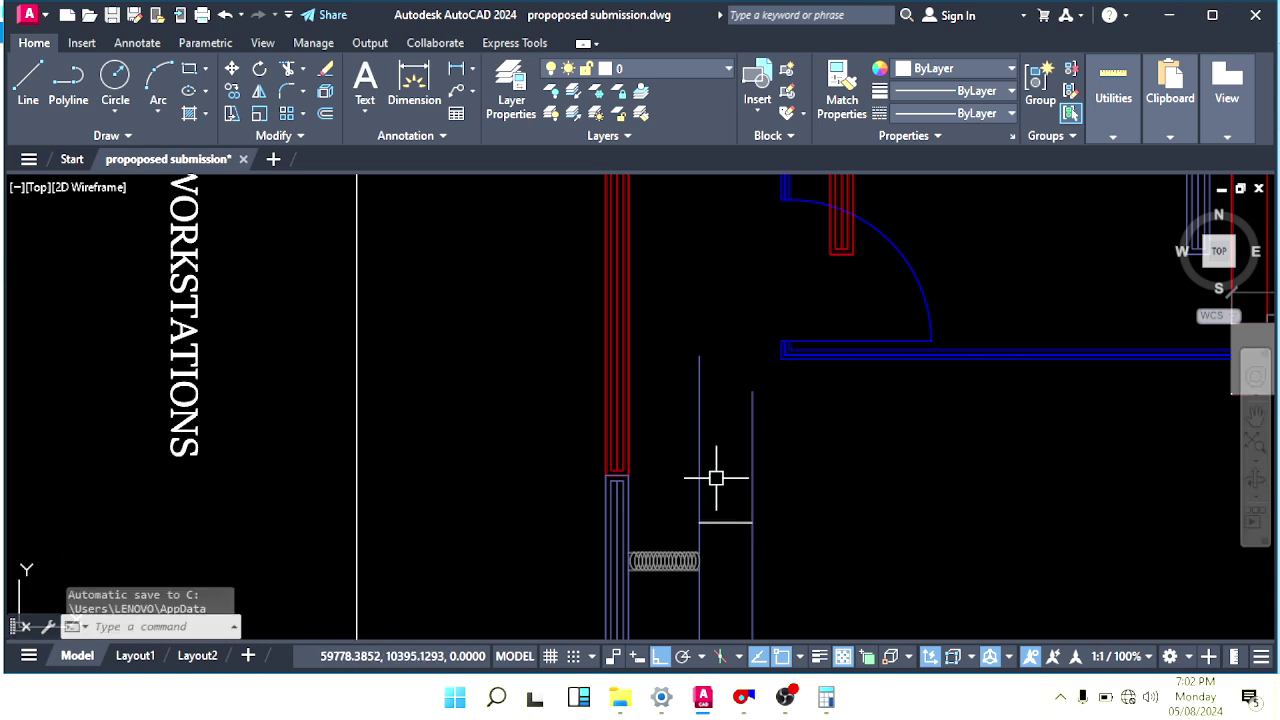
Offset the horizontal line across the narrowed main duct upward by 30.
key(Escape)
text(o)
key(Return)
text(30)
key(Return)
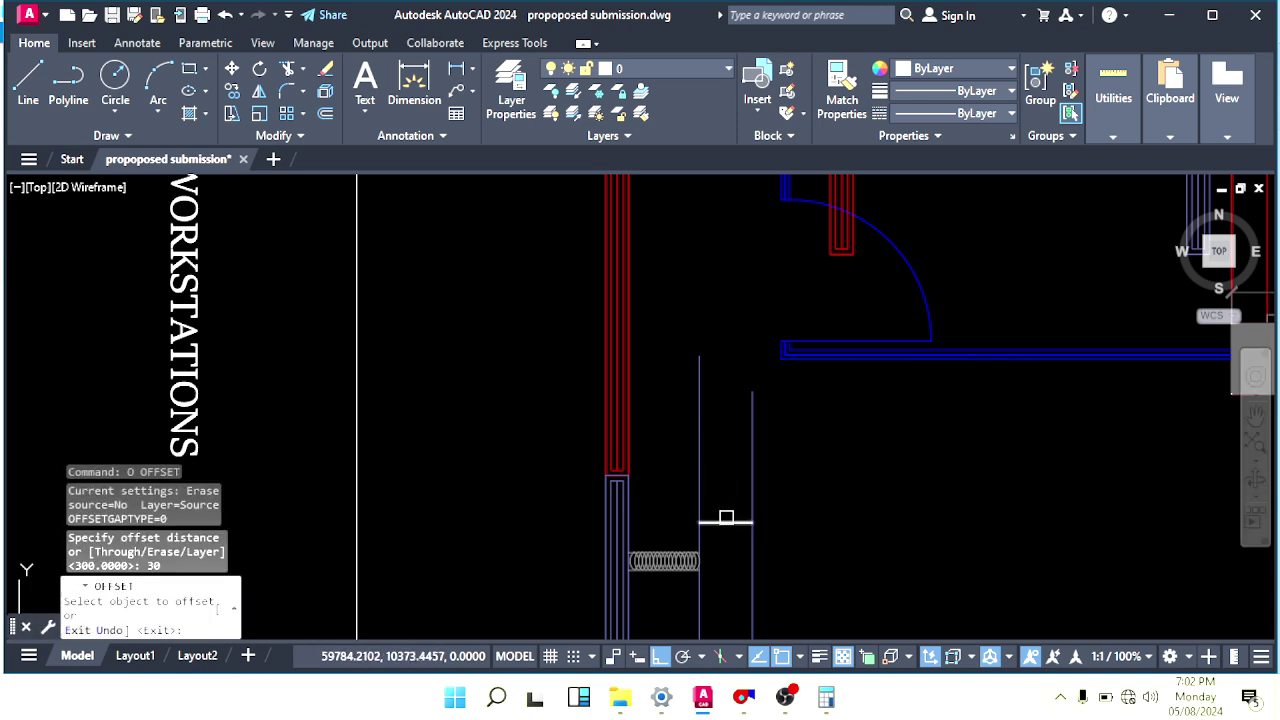
click(726, 521)
click(717, 466)
key(Escape)
Try a 250-long horizontal line beside the narrowed main duct, and erase it.
scroll(705, 460, up, 2)
scroll(709, 465, up, 1)
text(l)
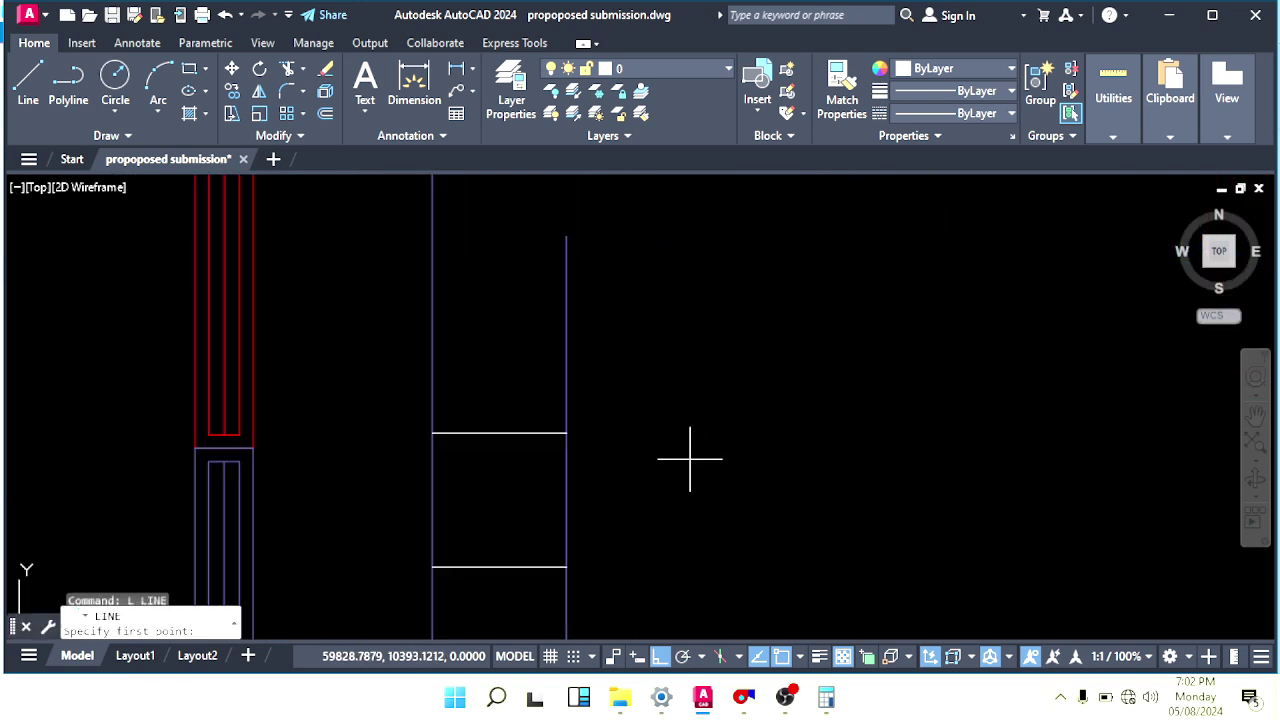
key(Return)
click(666, 449)
scroll(806, 440, down, 1)
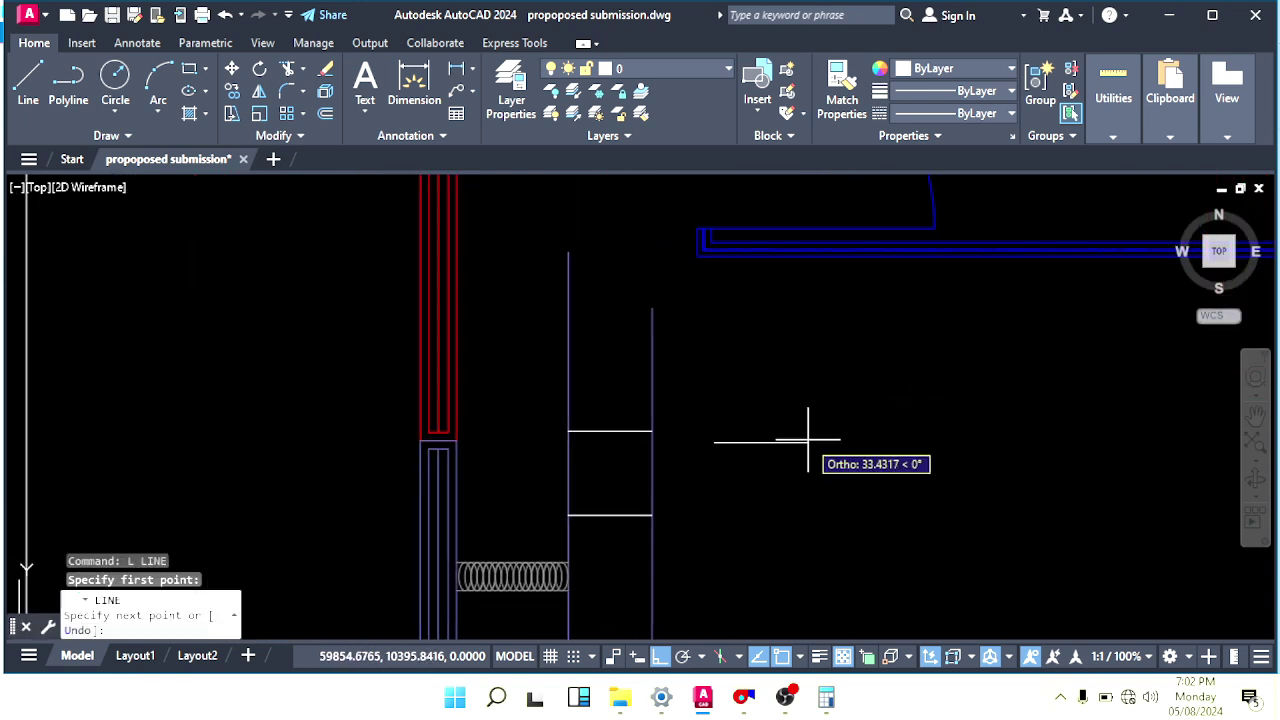
text(25.)
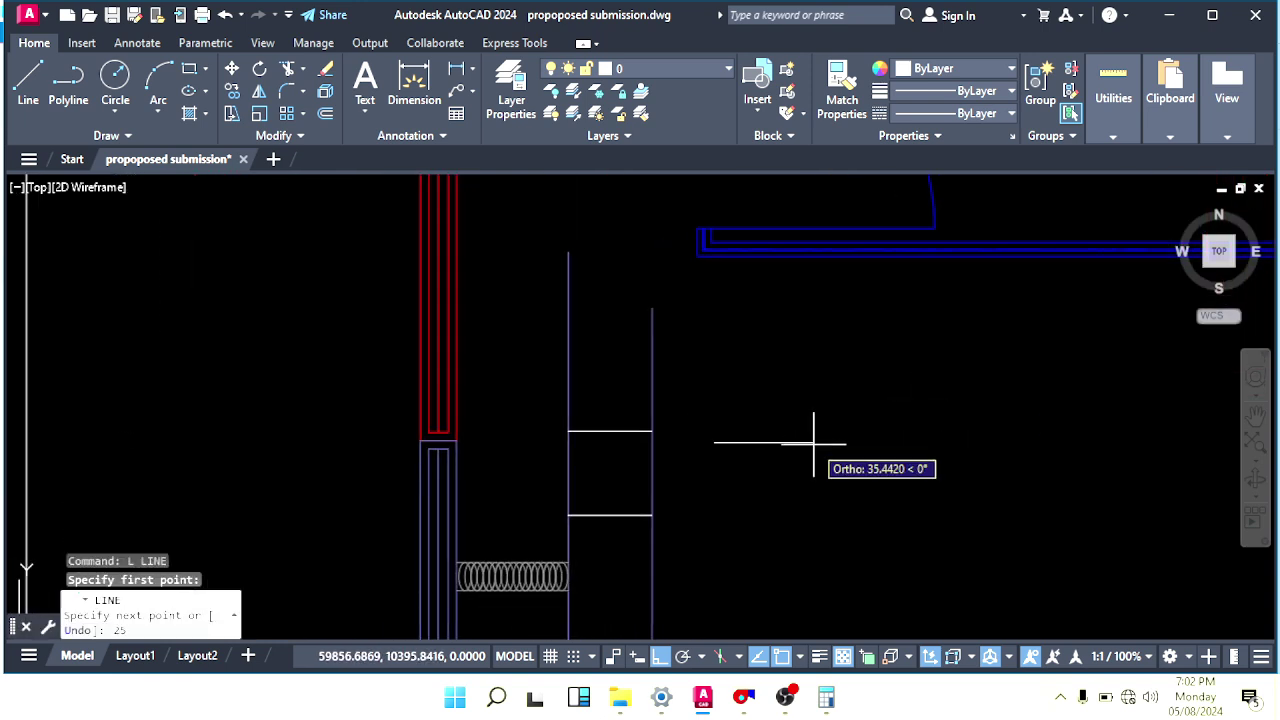
text(0)
key(Return)
key(Return)
key(Escape)
scroll(809, 444, down, 2)
click(846, 484)
click(771, 431)
key(e)
key(Return)
Check the 200 CFM branch's size label in Office-3, and draw a 25-long horizontal line beside the narrowed main duct.
scroll(771, 431, down, 6)
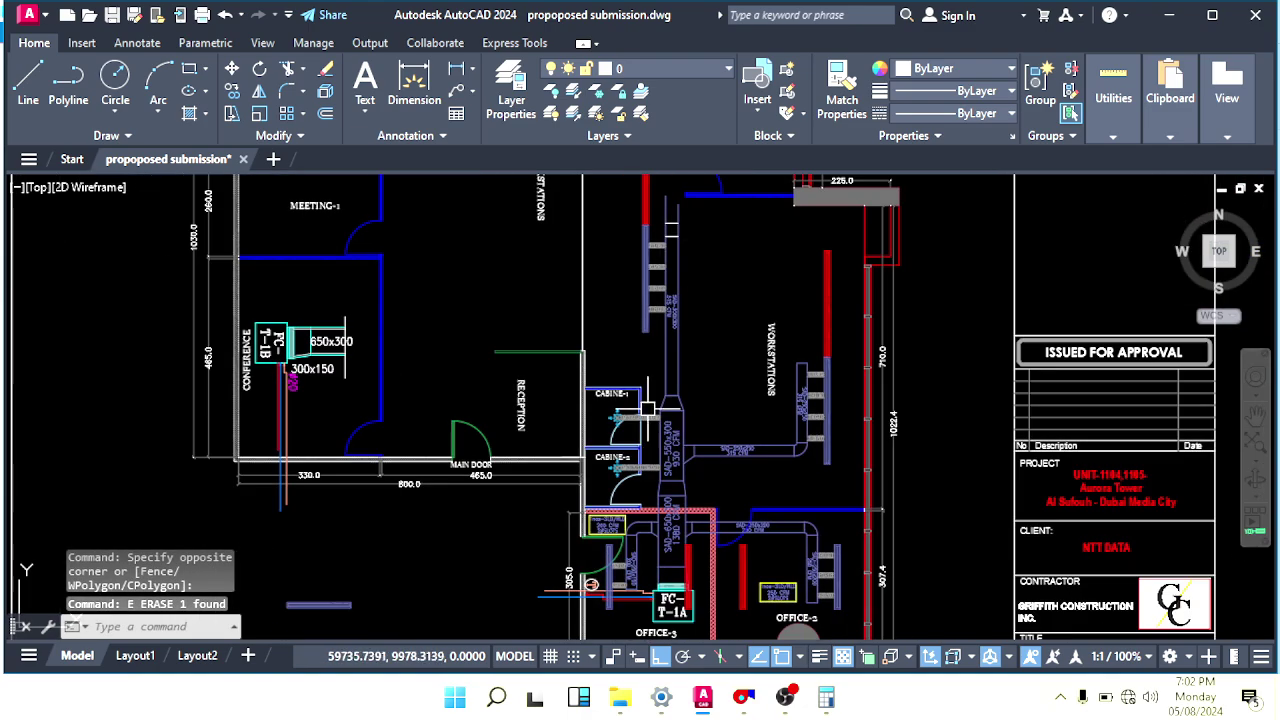
scroll(650, 410, up, 5)
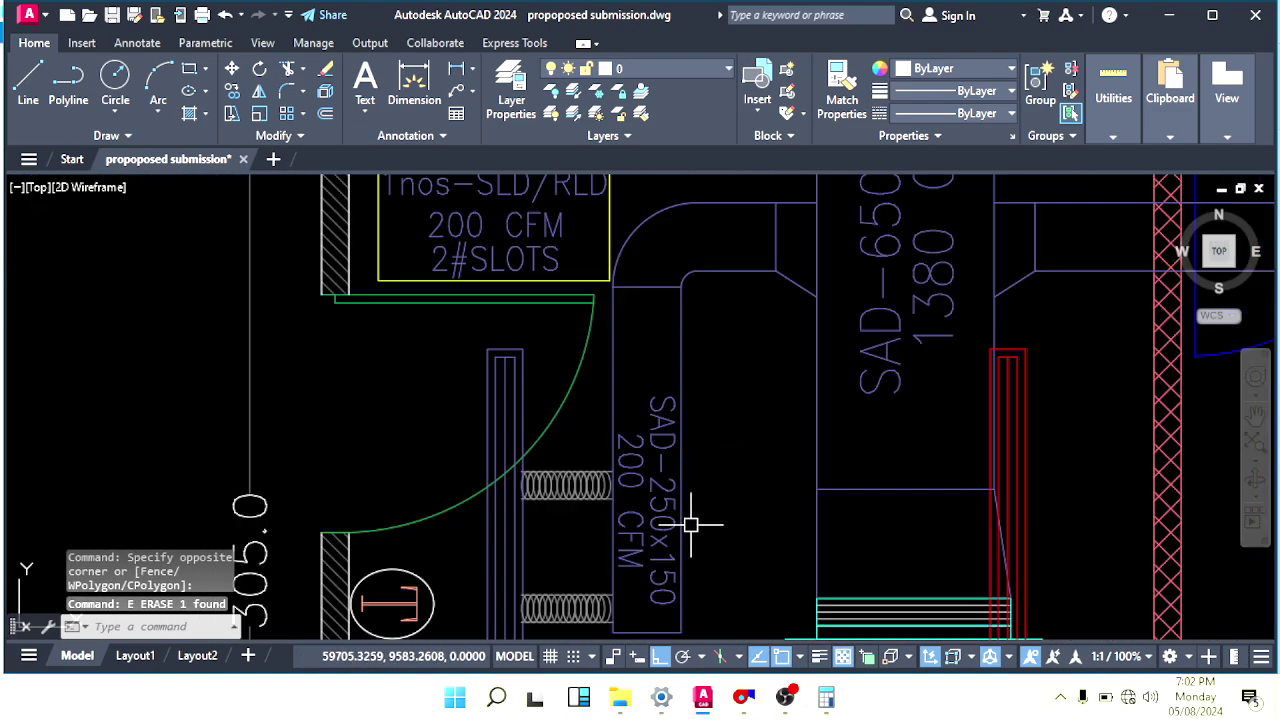
scroll(690, 524, down, 5)
scroll(740, 400, up, 5)
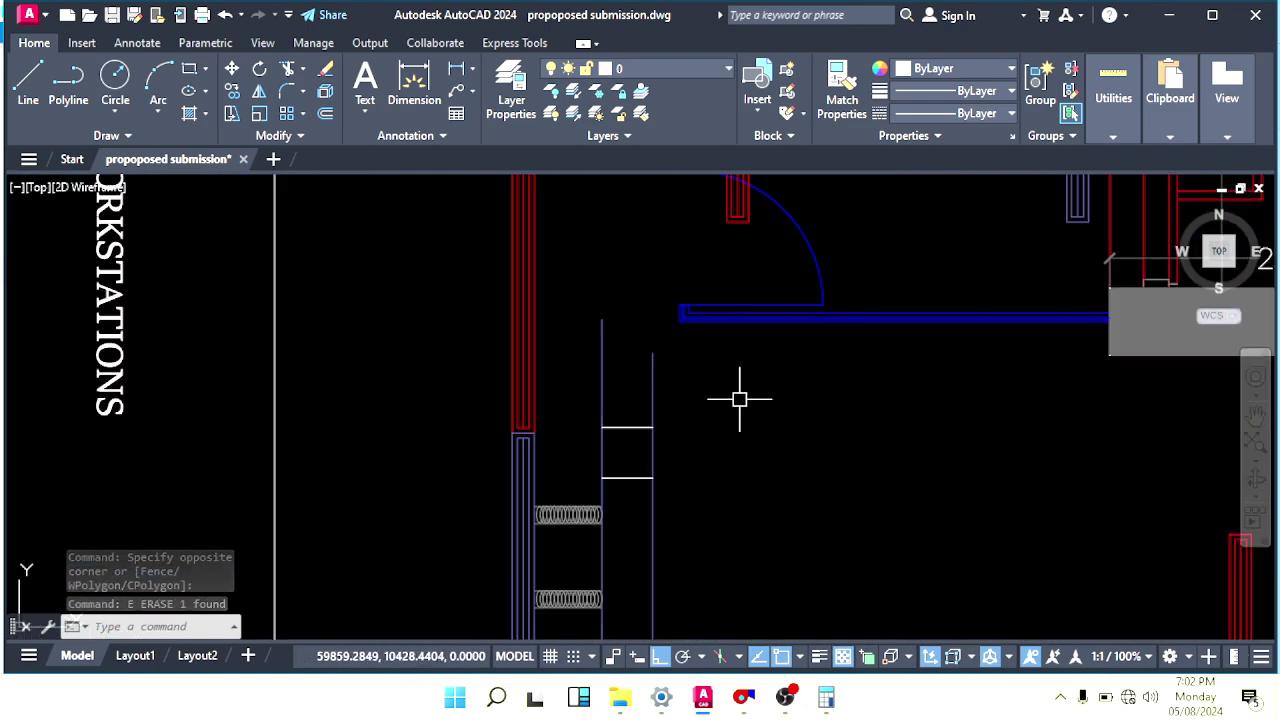
middle_drag(740, 400, 805, 429)
key(Escape)
key(l)
key(Return)
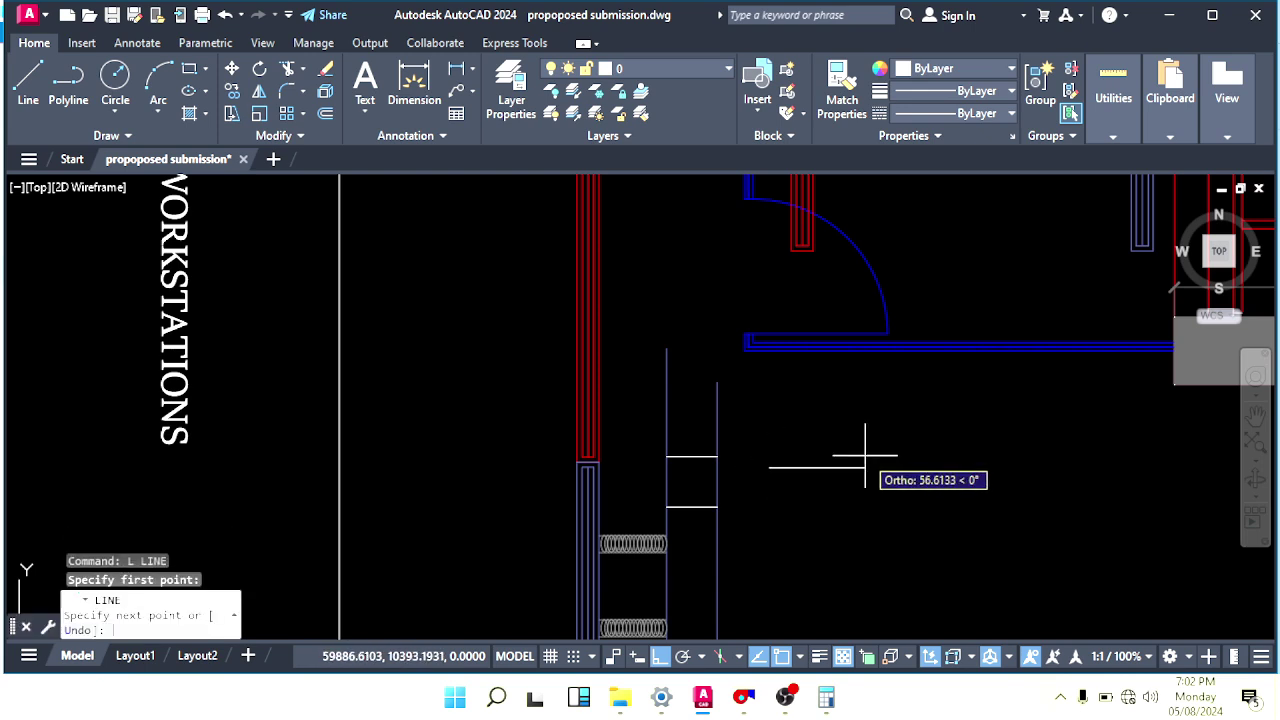
key(Return)
key(Escape)
Move the 25-long line by its midpoint onto the midpoint of the upper line crossing the main duct.
click(851, 451)
click(763, 514)
middle_drag(776, 514, 808, 521)
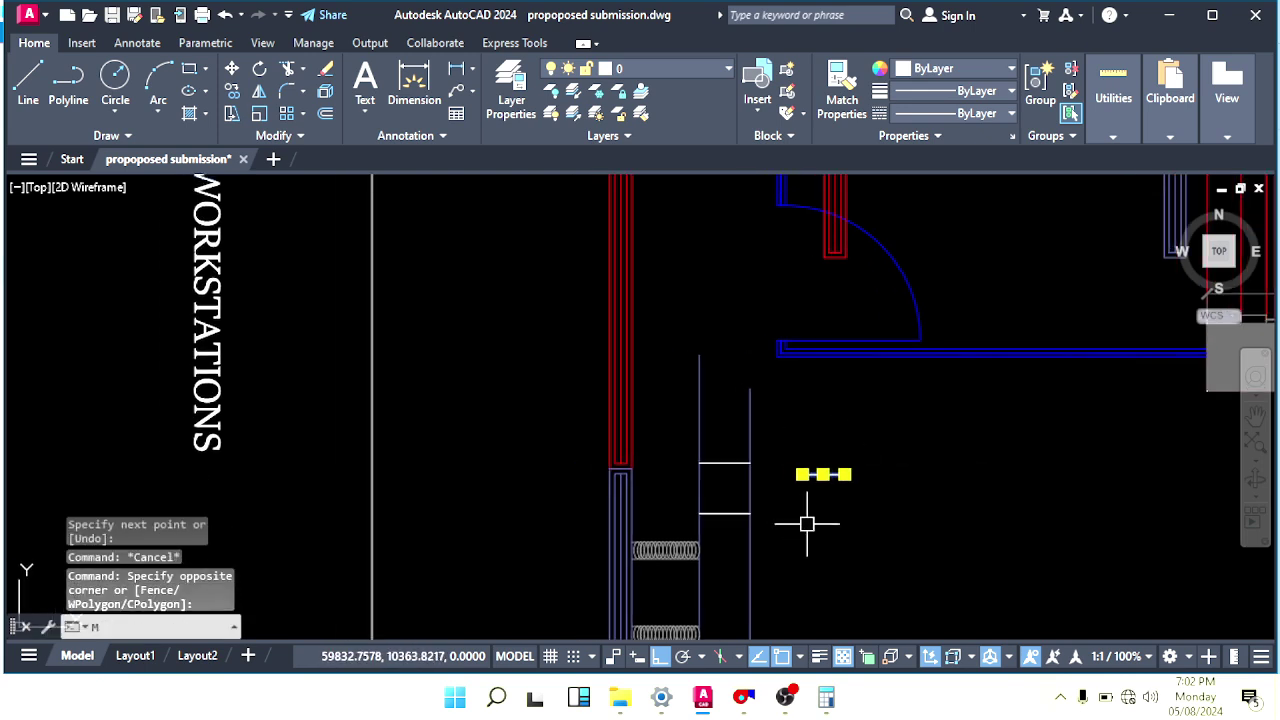
text(m)
key(Return)
click(823, 474)
scroll(710, 455, up, 4)
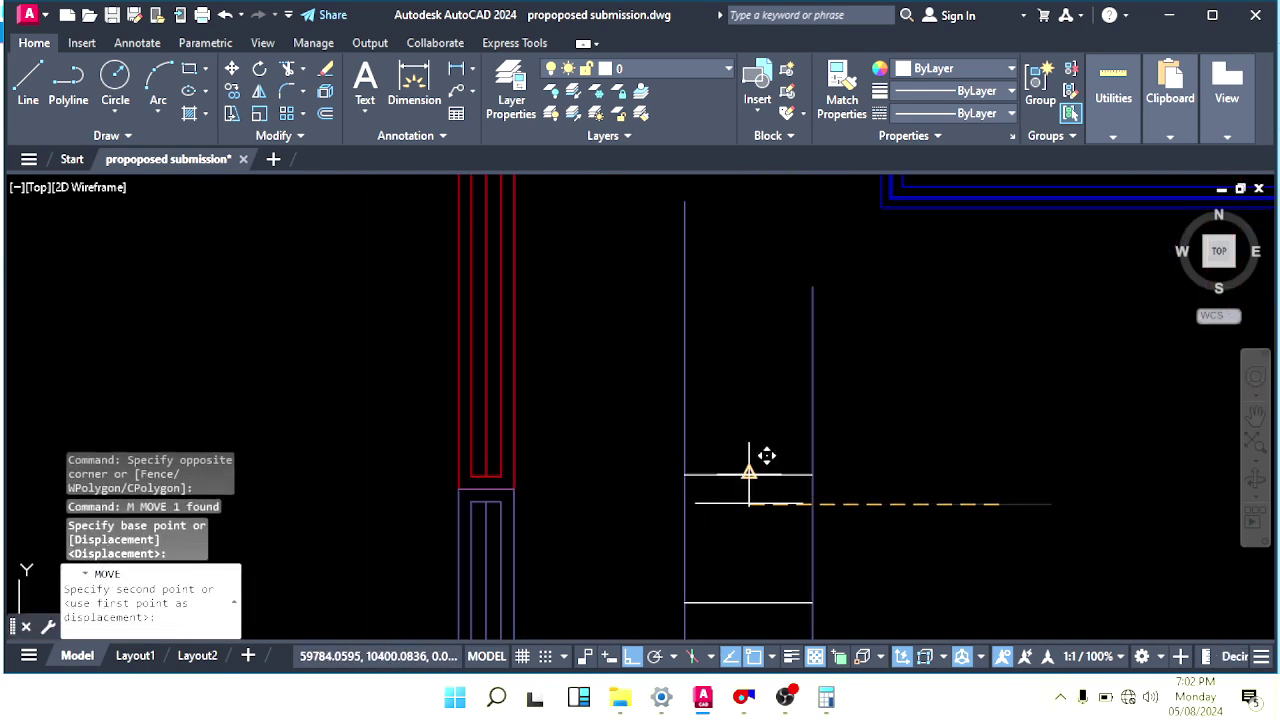
key(Escape)
key(Escape)
Erase the full-width upper crossing line, leaving the shorter centred line in the duct.
scroll(797, 470, up, 4)
click(824, 458)
text(e)
key(Return)
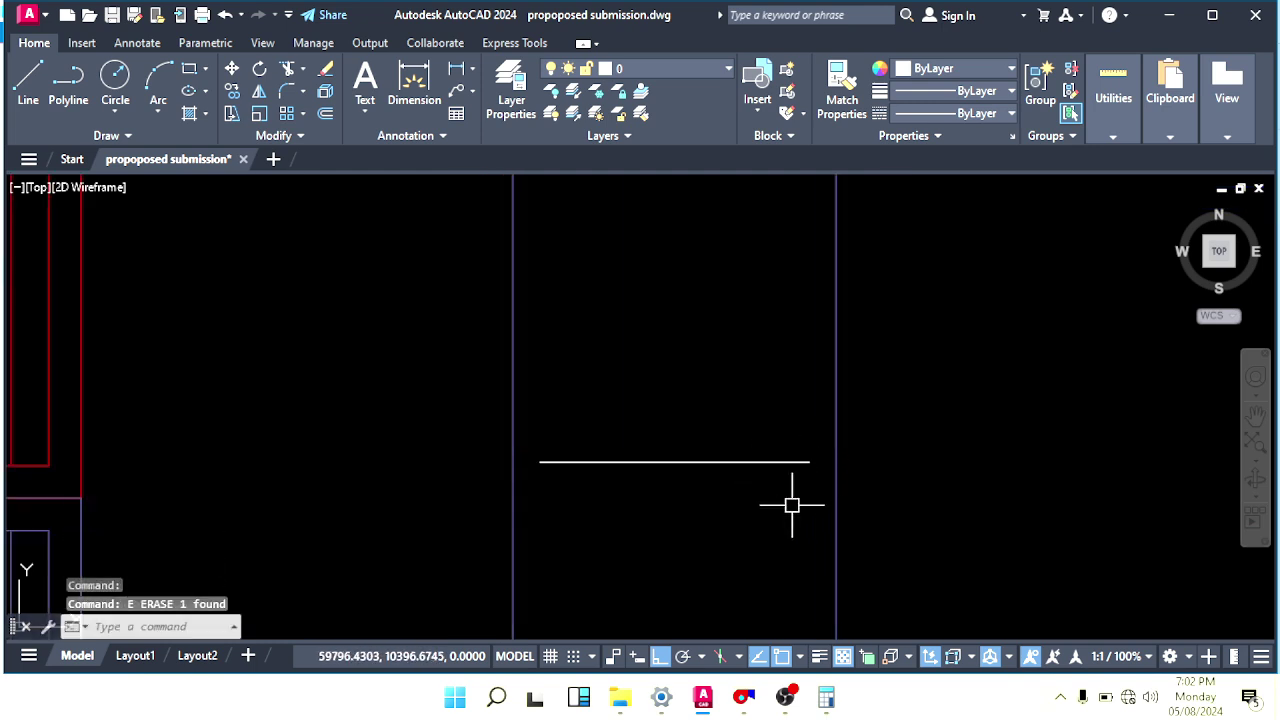
Draw slanted lines joining both ends of the lower crossing line to the ends of the shorter line, forming a reducer.
scroll(792, 505, down, 4)
text(l)
key(Return)
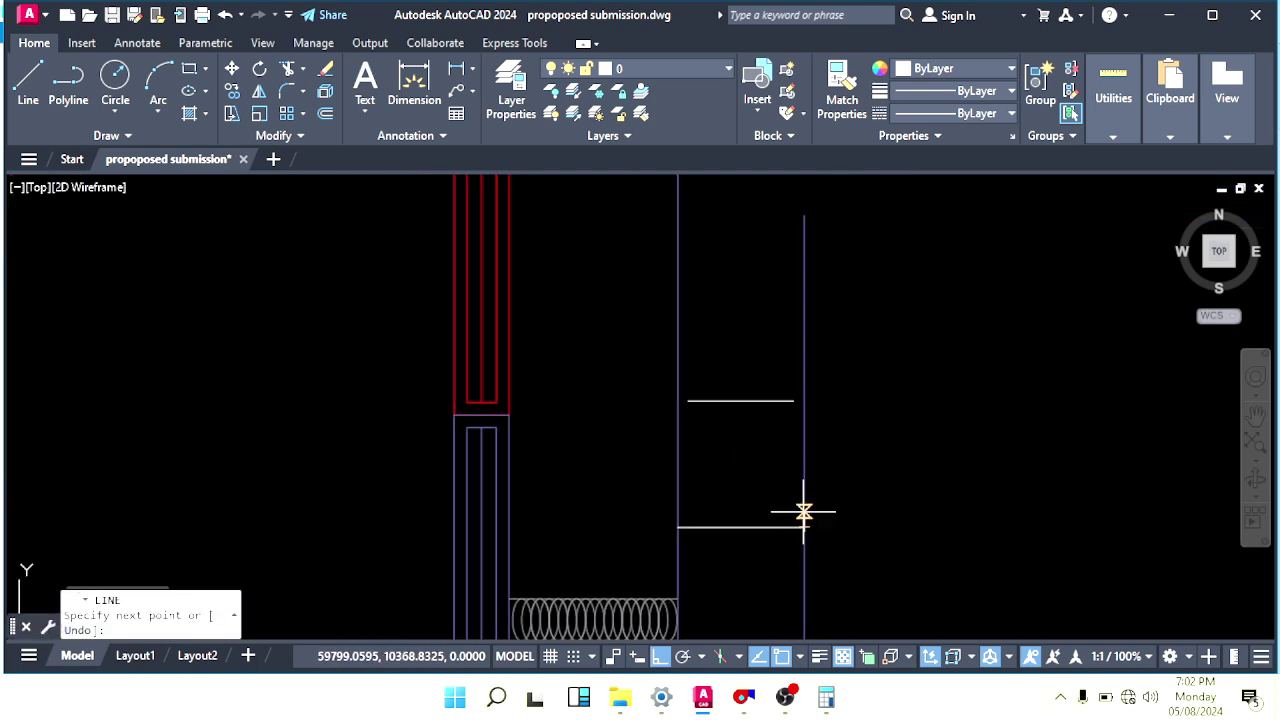
click(794, 401)
key(Return)
key(Return)
click(678, 527)
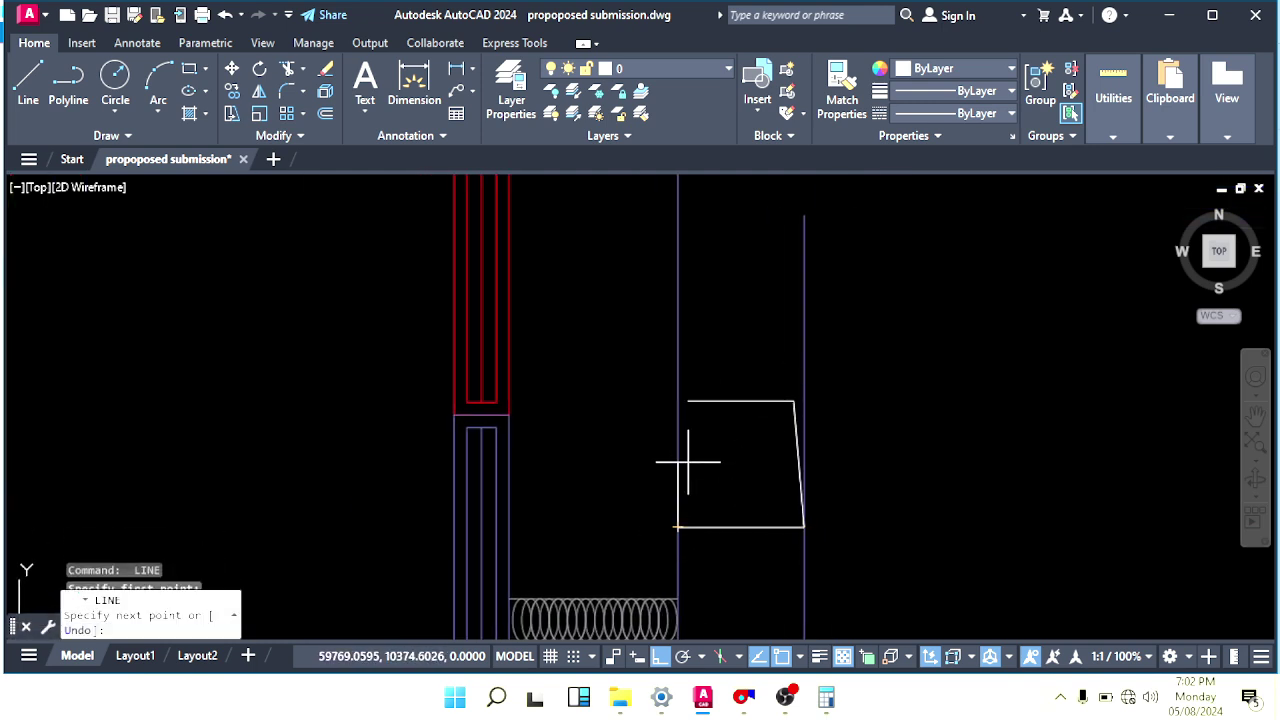
click(688, 401)
key(Escape)
Trim away both main duct edges above the start of the new reducer.
scroll(700, 434, down, 2)
text(tr)
key(Return)
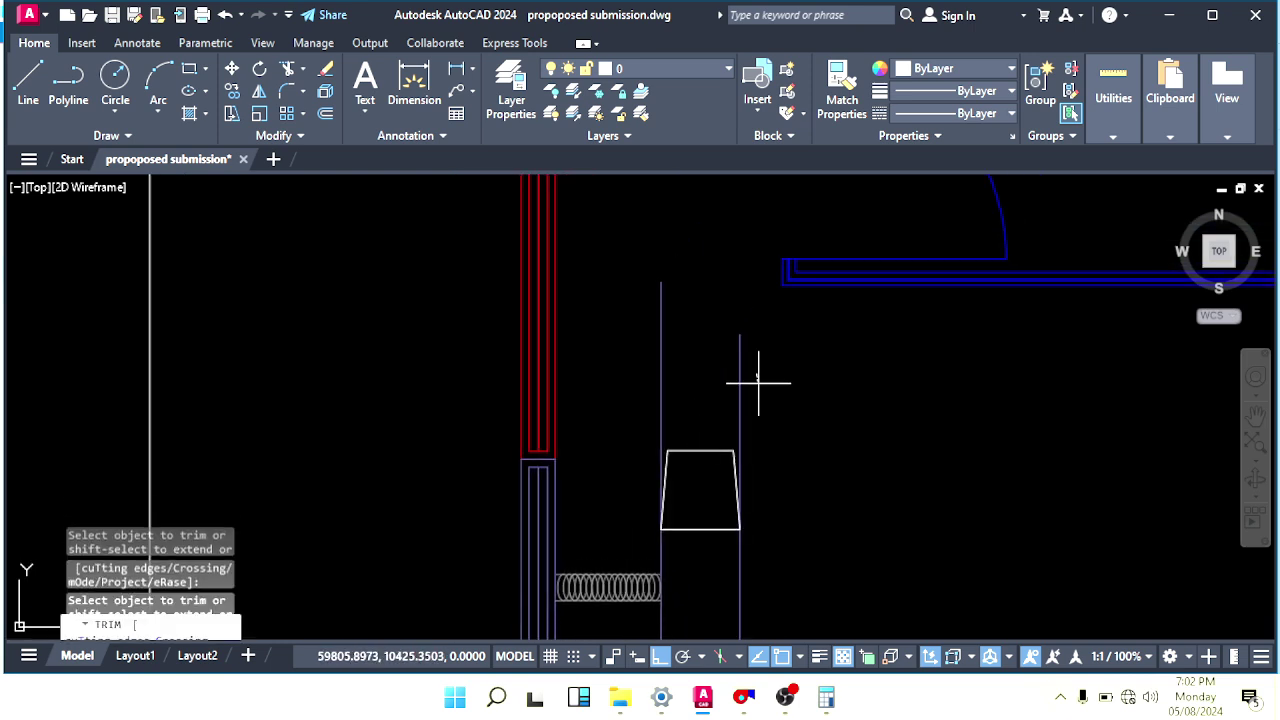
drag(758, 382, 614, 409)
key(Escape)
Draw vertical duct edges upward from both ends of the reducer's narrow side toward Meeting-2.
scroll(723, 453, down, 2)
text(l)
key(Return)
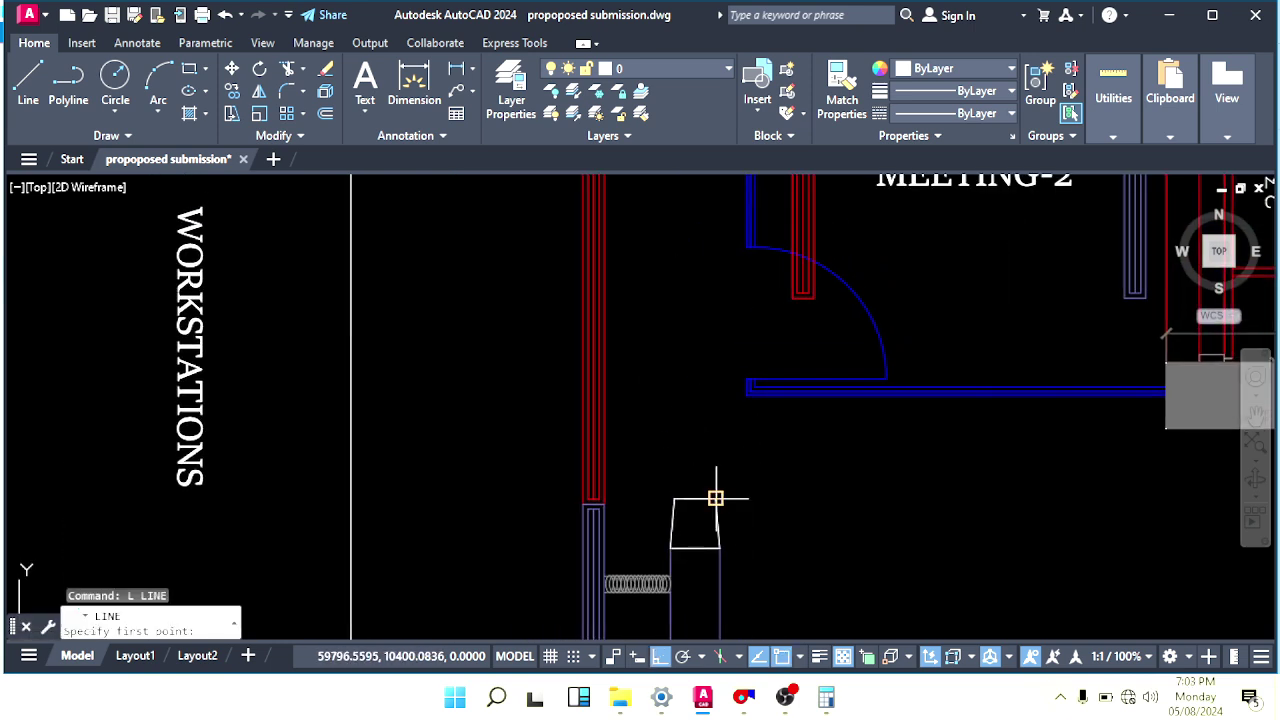
click(716, 498)
click(714, 344)
key(Return)
key(Return)
click(675, 498)
key(Escape)
Copy the two flexible connections from the 200 CFM branch in Office-3 into Meeting-2, beside the supply slot diffuser.
scroll(743, 434, down, 8)
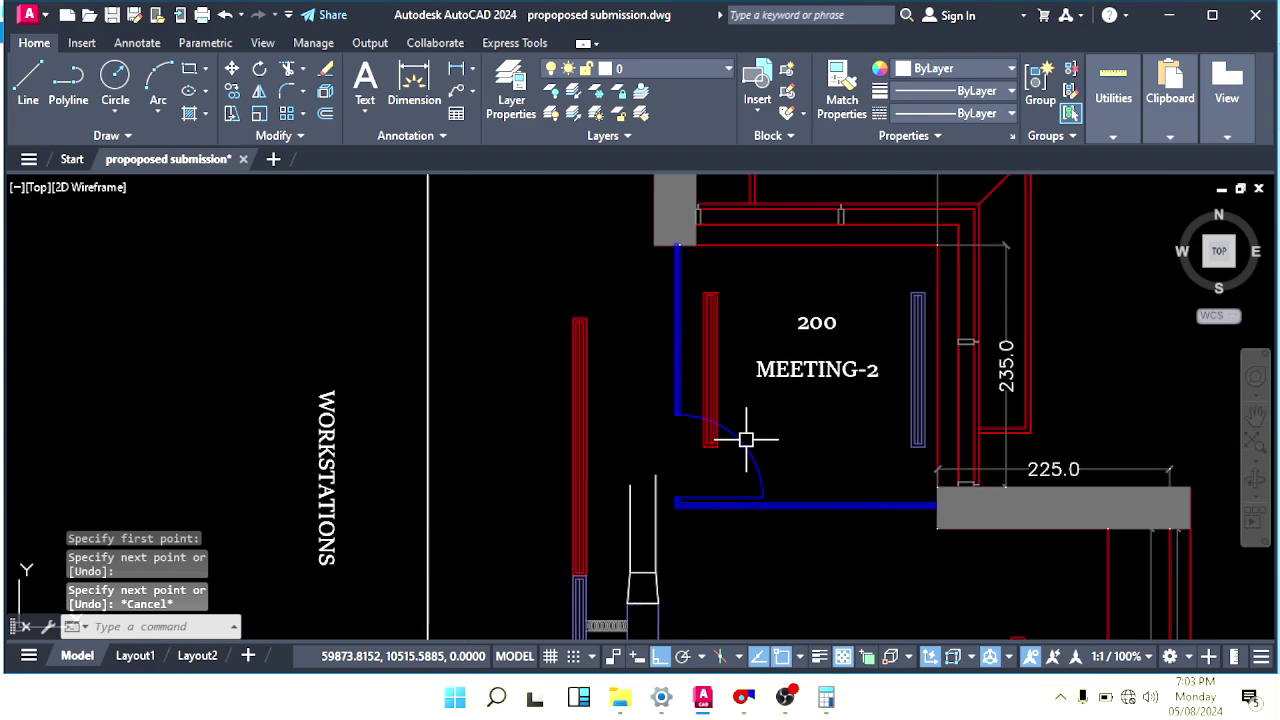
scroll(606, 407, up, 8)
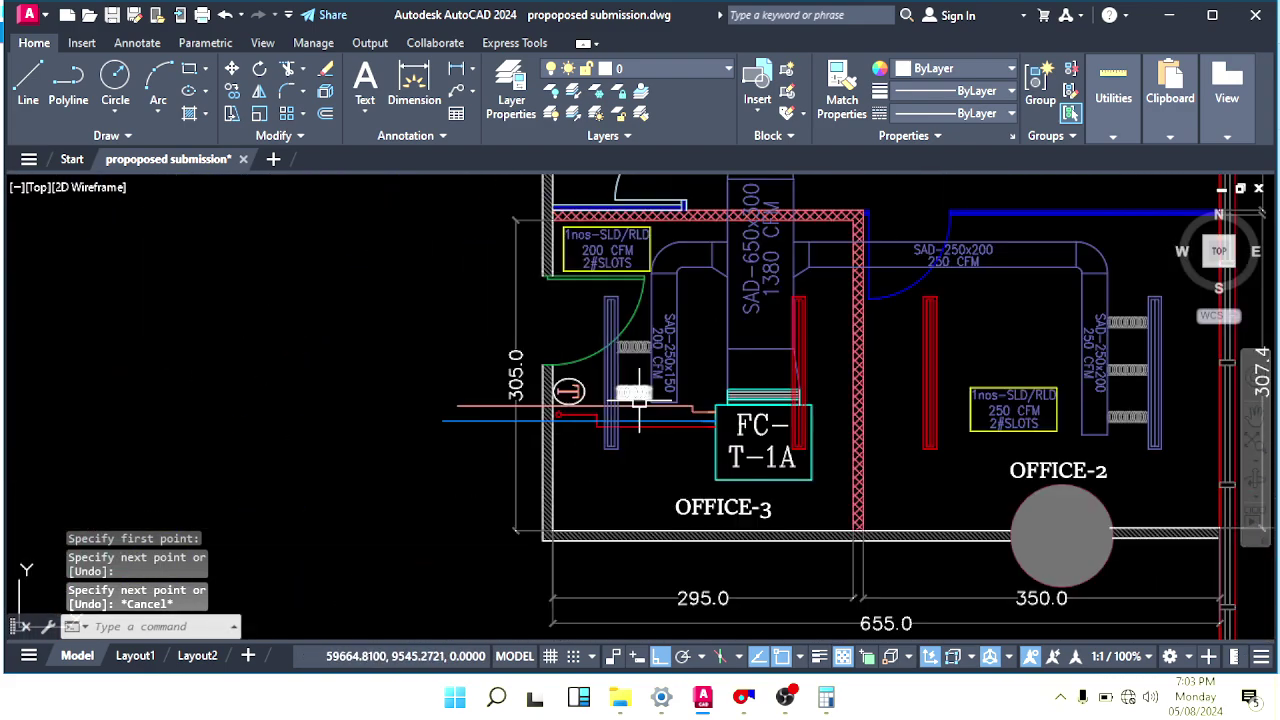
click(606, 381)
click(617, 267)
mouse_move(603, 270)
middle_down()
mouse_move(668, 447)
mouse_move(648, 432)
middle_up()
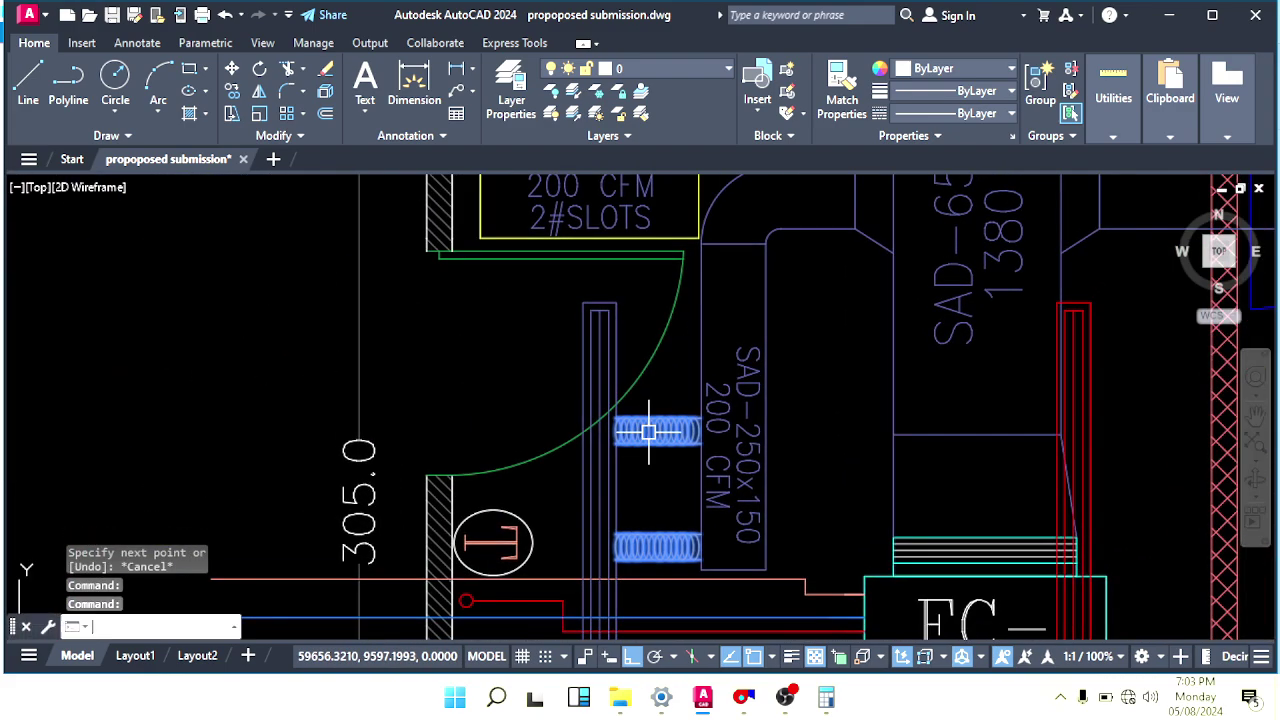
text(co)
key(Return)
scroll(590, 290, up, 3)
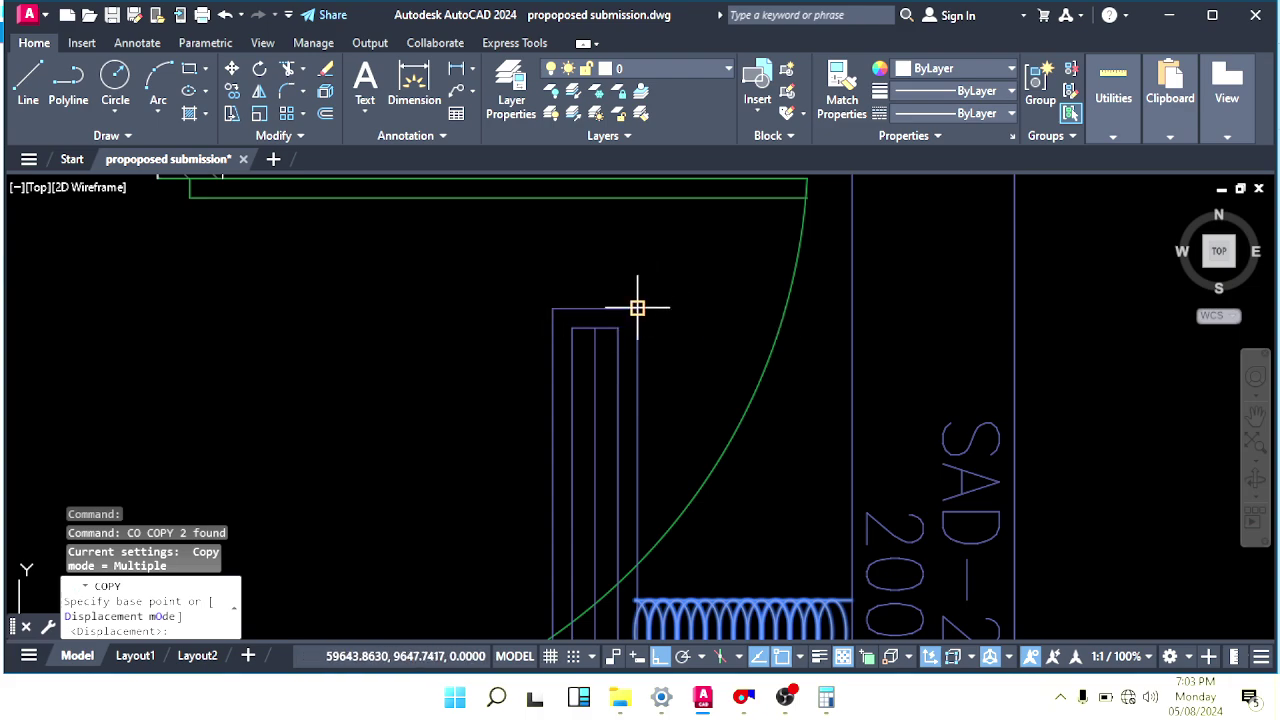
click(639, 307)
click(633, 659)
scroll(780, 350, down, 7)
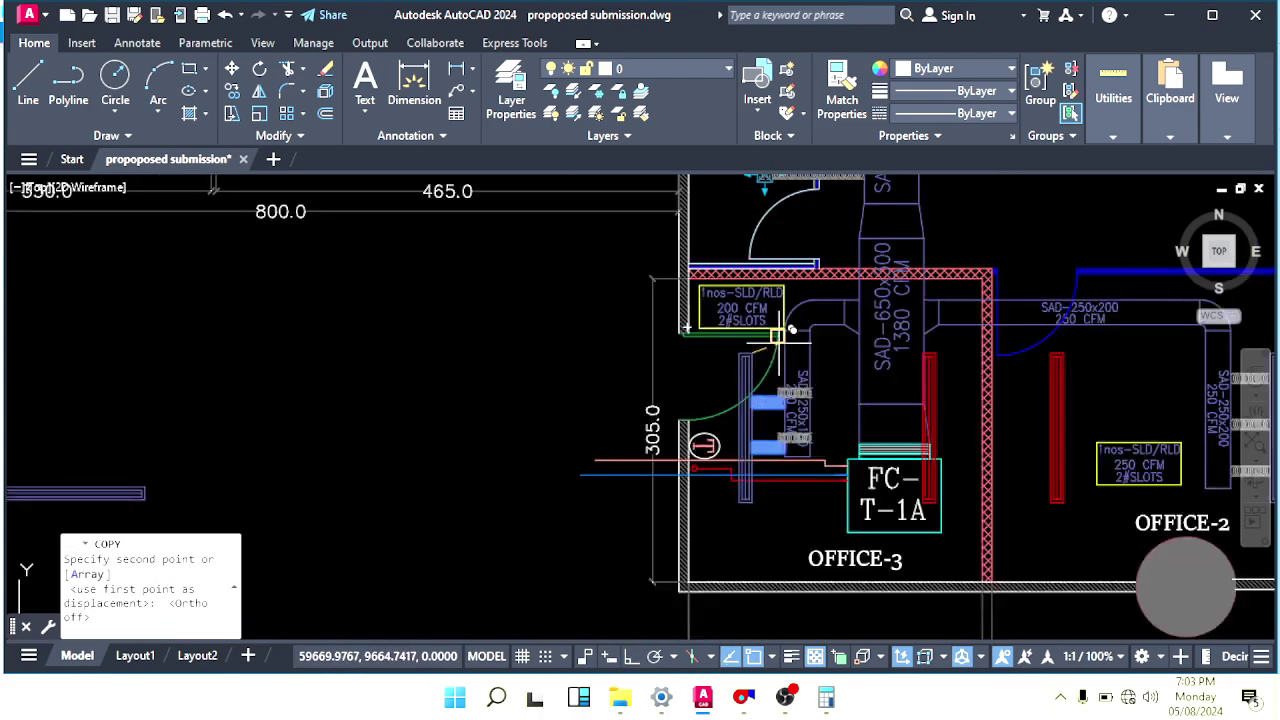
middle_drag(856, 195, 670, 620)
middle_drag(772, 318, 777, 437)
scroll(777, 437, up, 3)
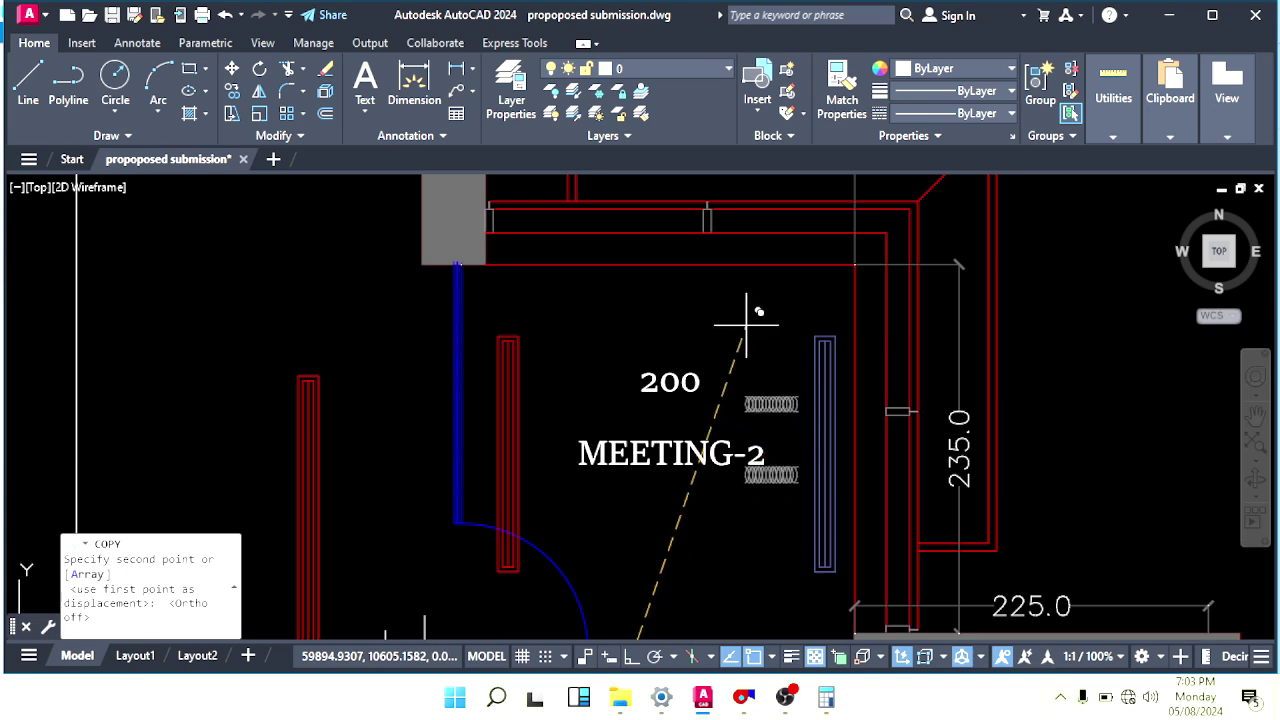
scroll(750, 310, up, 5)
scroll(747, 300, down, 2)
middle_drag(755, 323, 751, 244)
click(747, 222)
key(Escape)
Move the two copied flexible connections so their right ends touch the left edge of the Meeting-2 supply diffuser.
scroll(810, 333, down, 2)
middle_drag(829, 332, 803, 303)
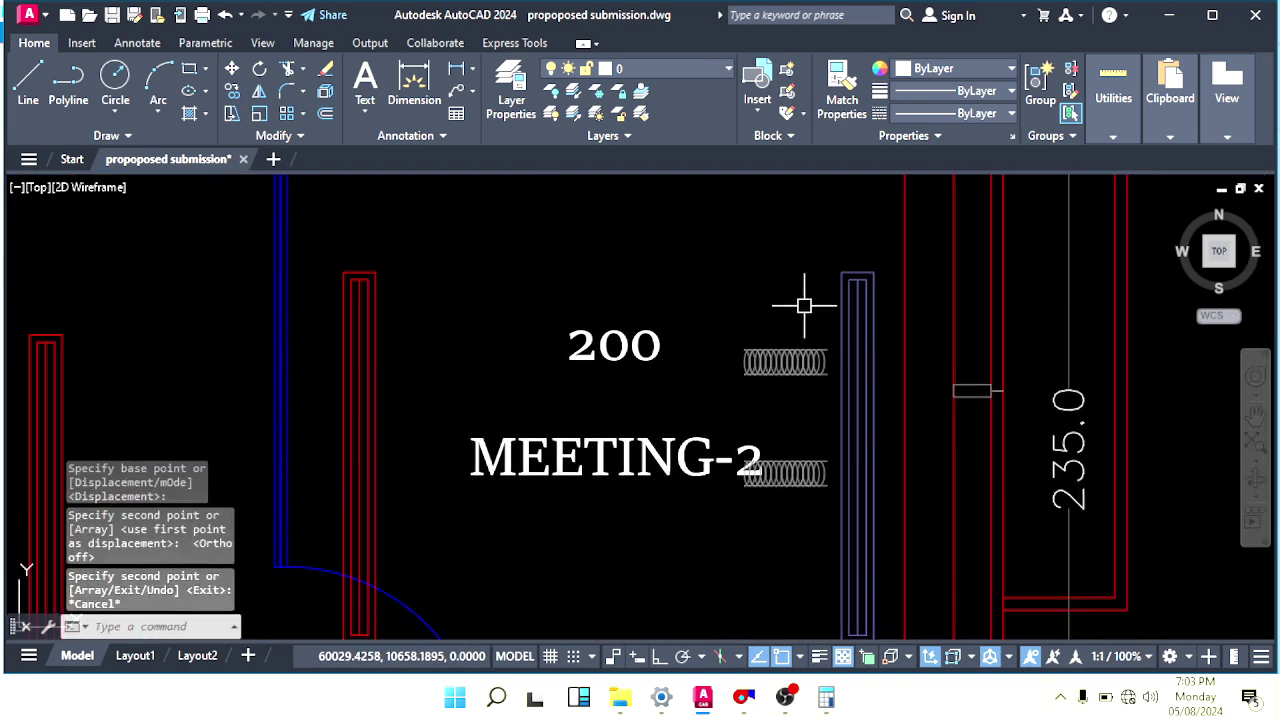
click(805, 304)
click(789, 509)
middle_drag(860, 503, 807, 473)
text(M)
scroll(807, 472, up, 6)
text(m)
key(Return)
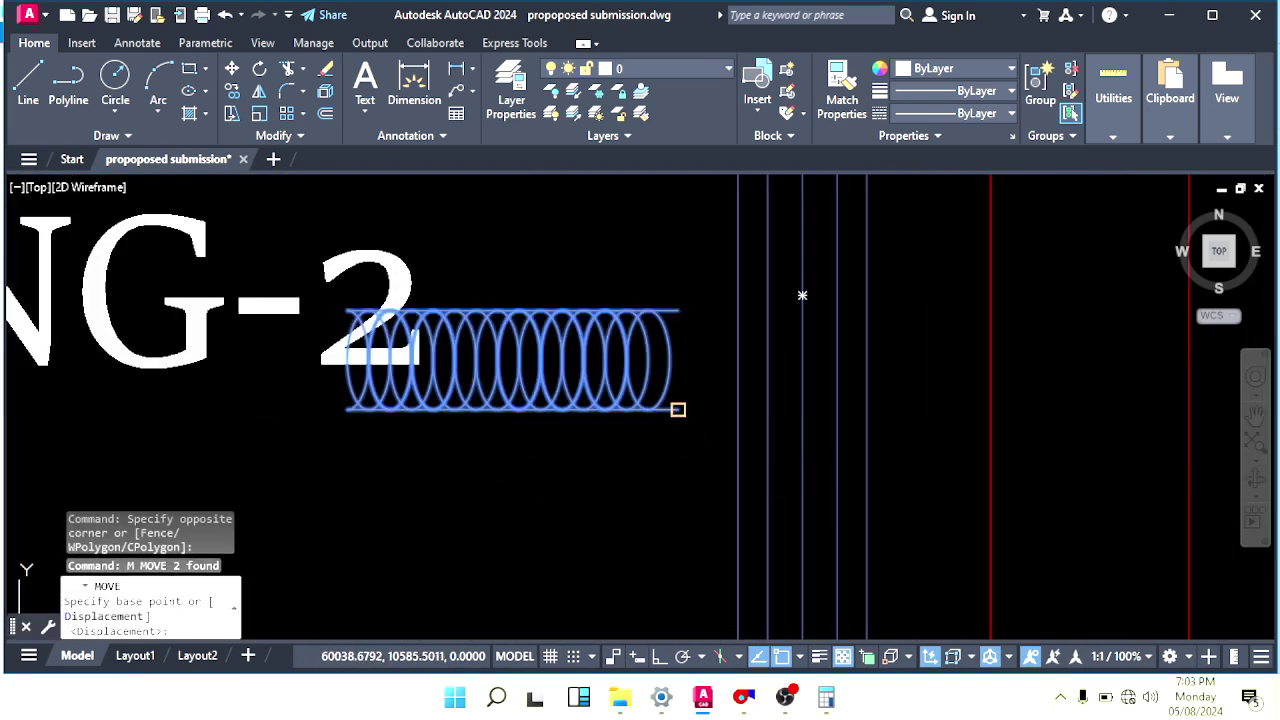
click(678, 409)
key(Escape)
Move the MEETING-2 label up, close to the room's upper wall.
scroll(849, 466, down, 4)
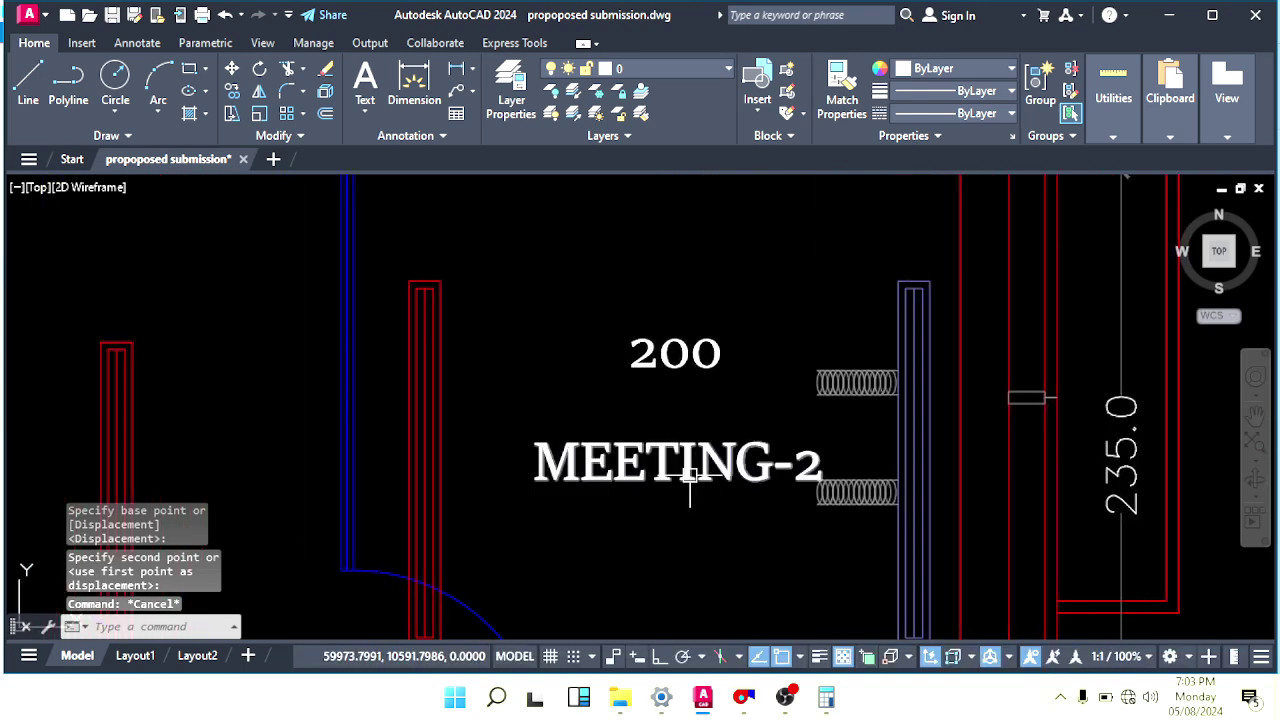
click(690, 475)
middle_drag(690, 475, 618, 463)
text(m)
key(Return)
middle_drag(706, 451, 752, 465)
scroll(608, 507, down, 2)
click(987, 526)
click(986, 369)
key(Escape)
Move the 200 airflow label up, directly beneath the MEETING-2 label.
click(728, 452)
click(638, 406)
text(m)
key(Return)
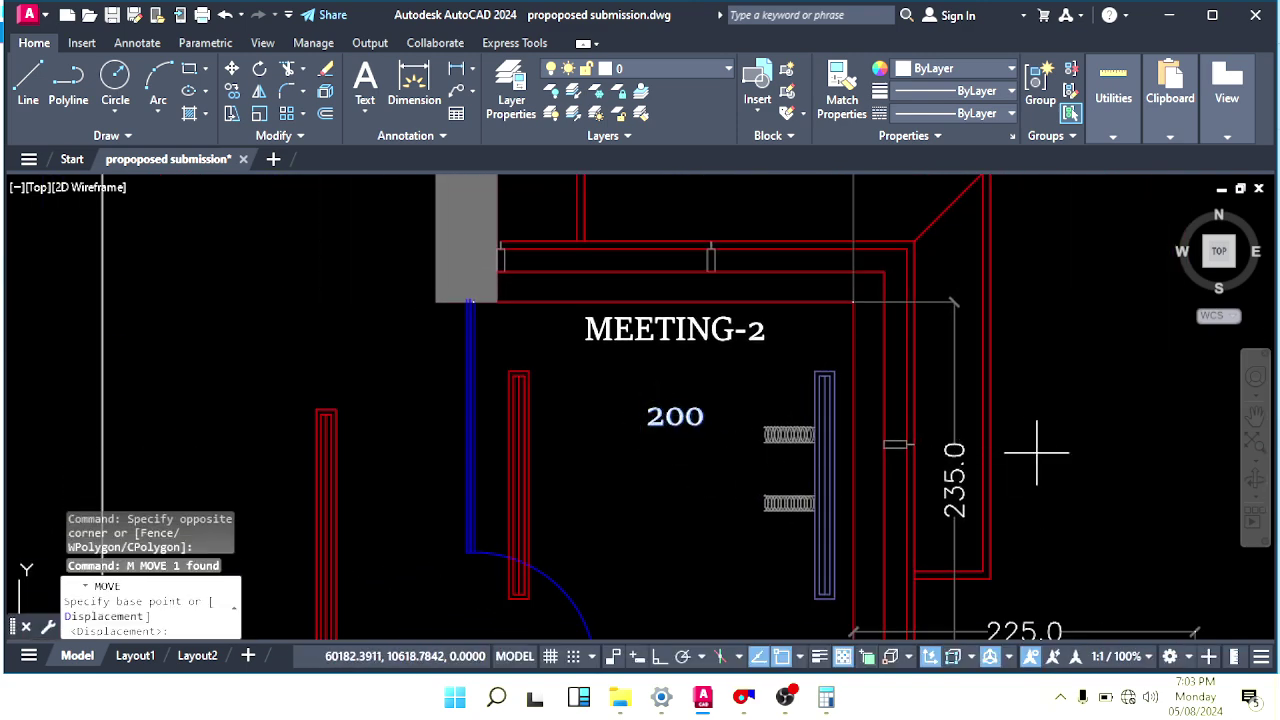
click(1037, 453)
click(1029, 390)
key(Escape)
Draw a duct edge down from the upper flexible connection's left end in Meeting-2, turning left past the vertical duct edges.
scroll(675, 497, down, 2)
middle_drag(680, 497, 743, 434)
key(Escape)
scroll(746, 417, up, 4)
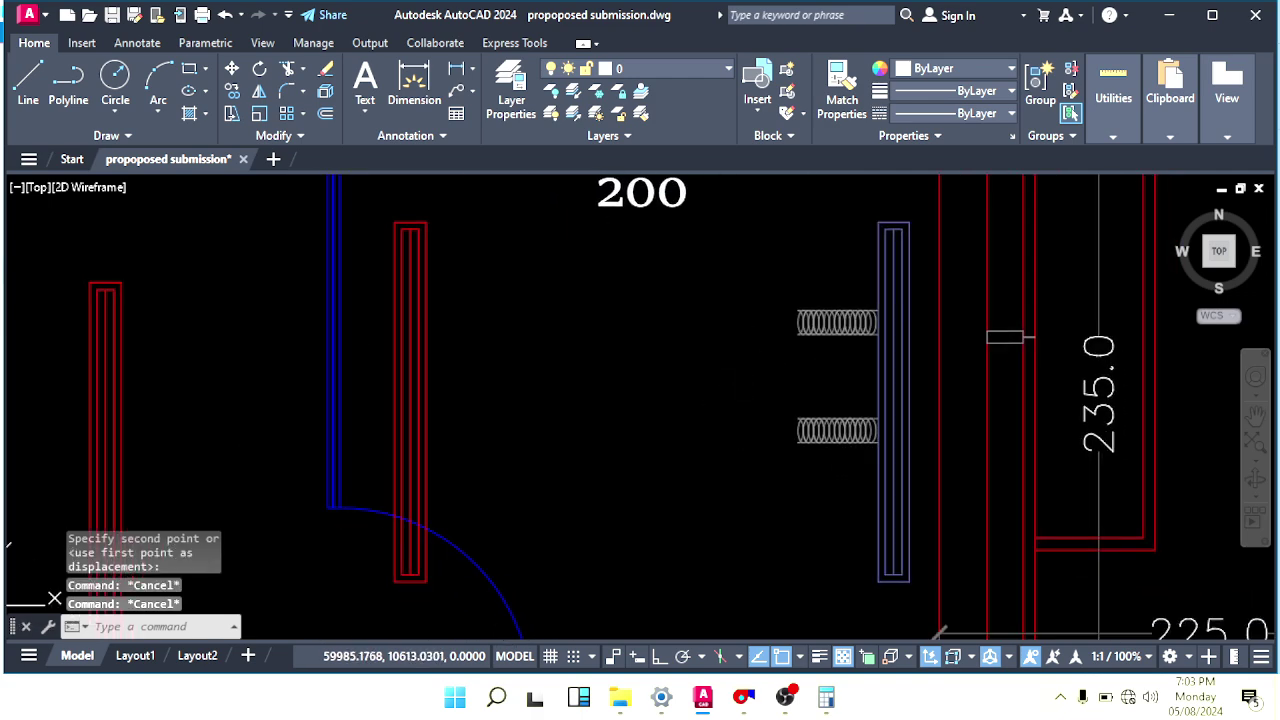
scroll(794, 299, up, 4)
text(l)
key(Return)
click(801, 318)
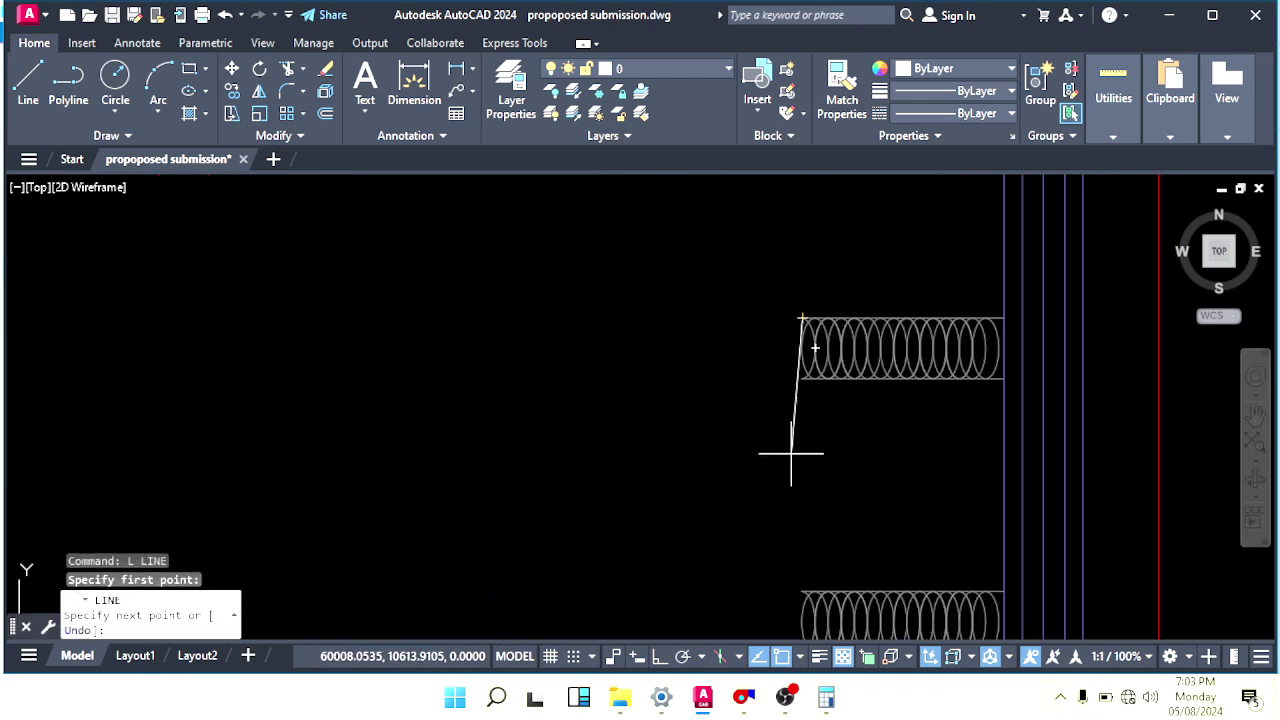
middle_drag(791, 449, 772, 316)
scroll(766, 434, down, 5)
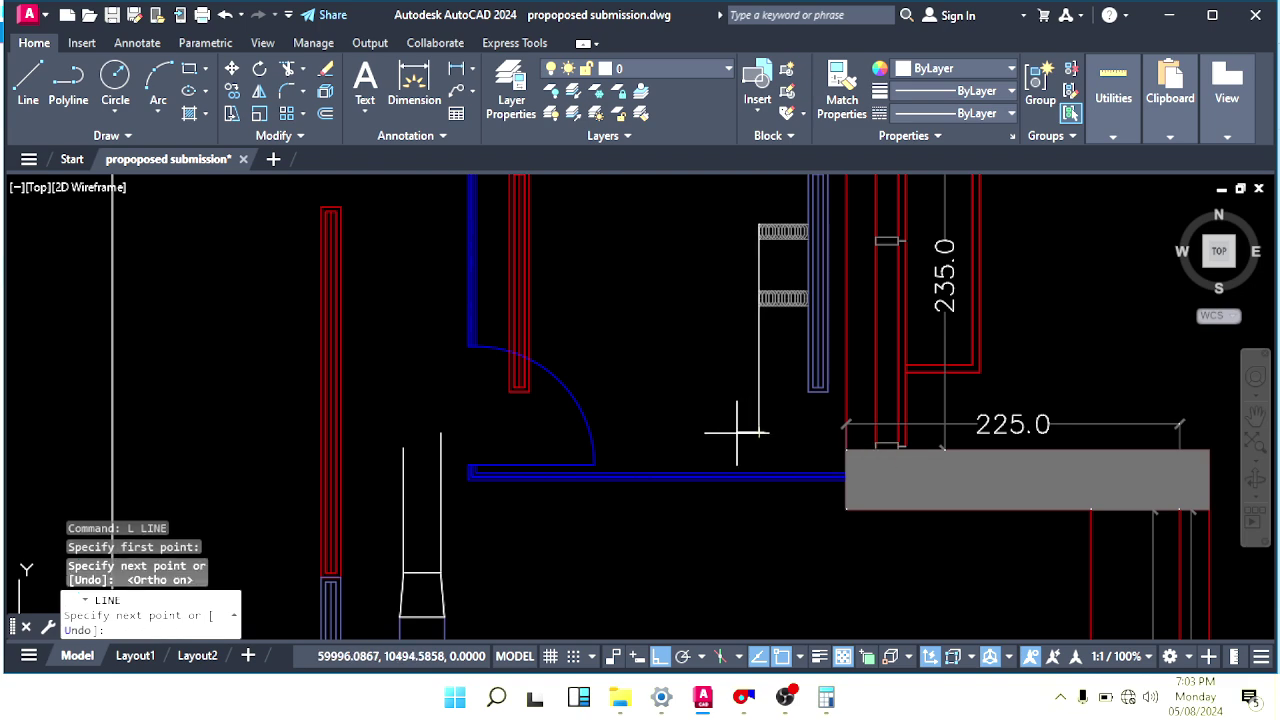
click(383, 415)
key(Escape)
key(Escape)
middle_drag(684, 402, 795, 426)
key(Escape)
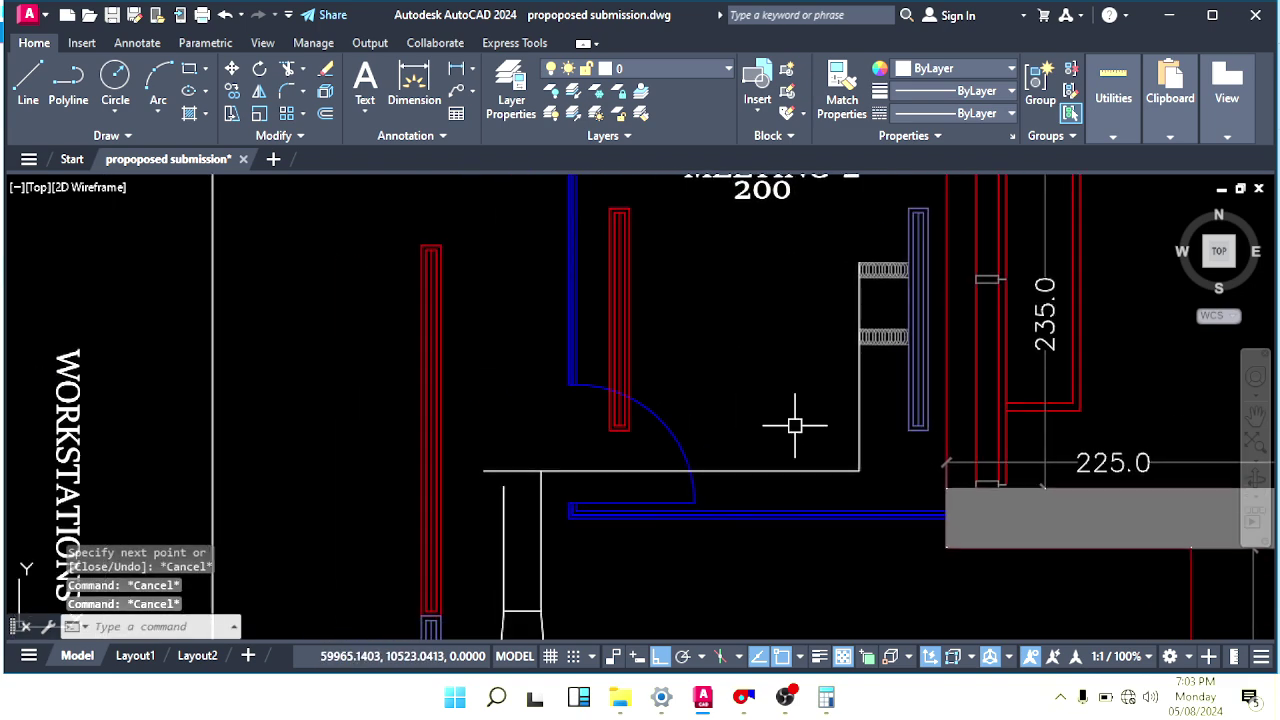
Offset the vertical duct edge in Meeting-2 to the left by 25.
middle_drag(573, 549, 580, 474)
key(Escape)
middle_drag(717, 382, 751, 468)
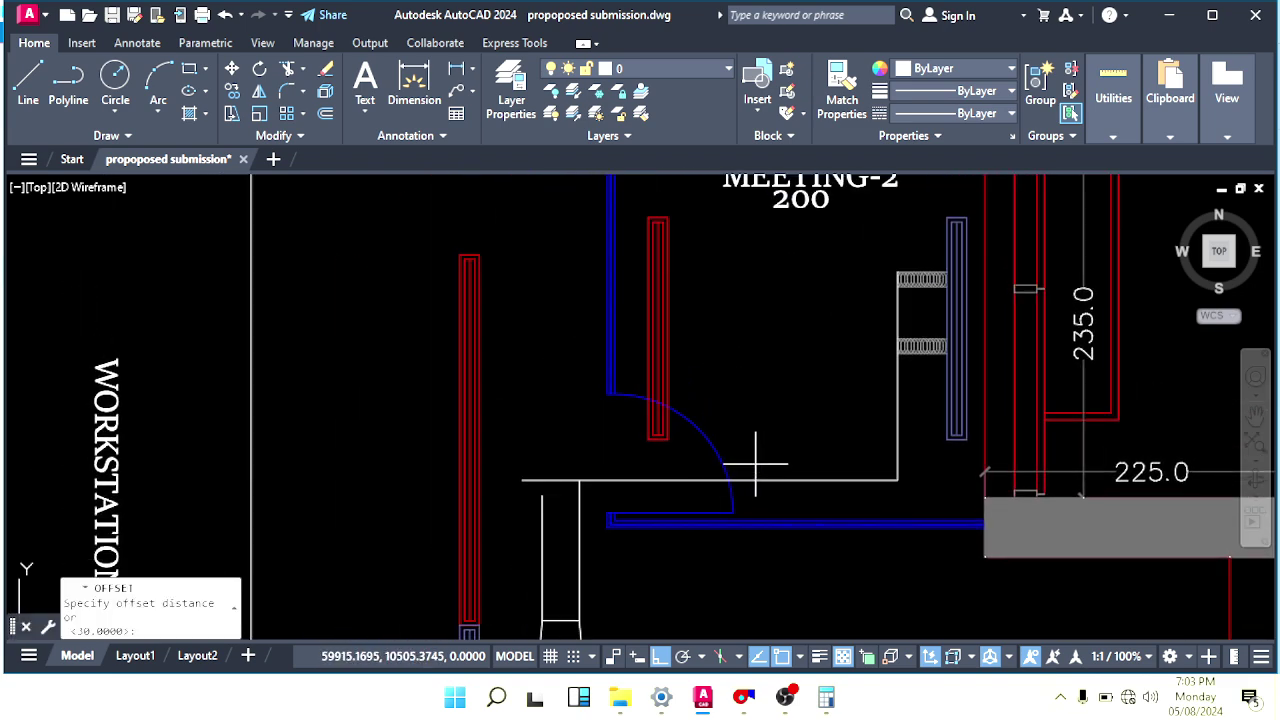
key(Return)
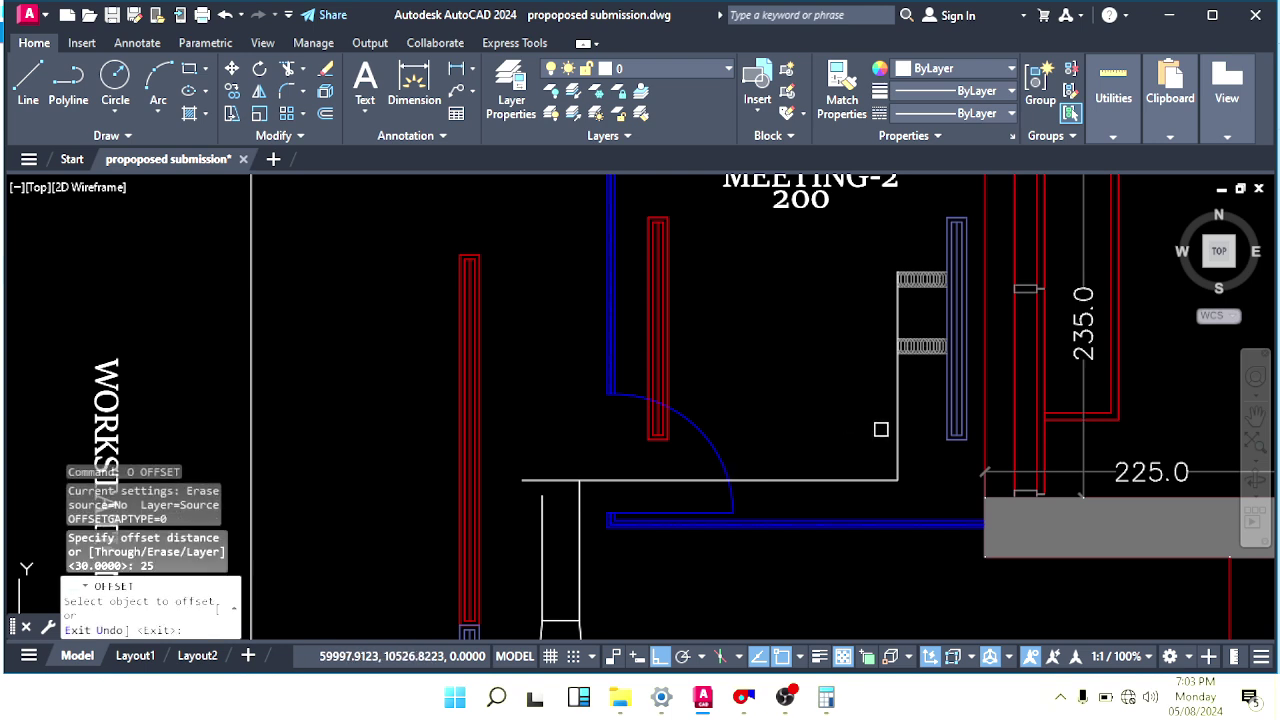
click(896, 418)
scroll(860, 350, up, 4)
key(Escape)
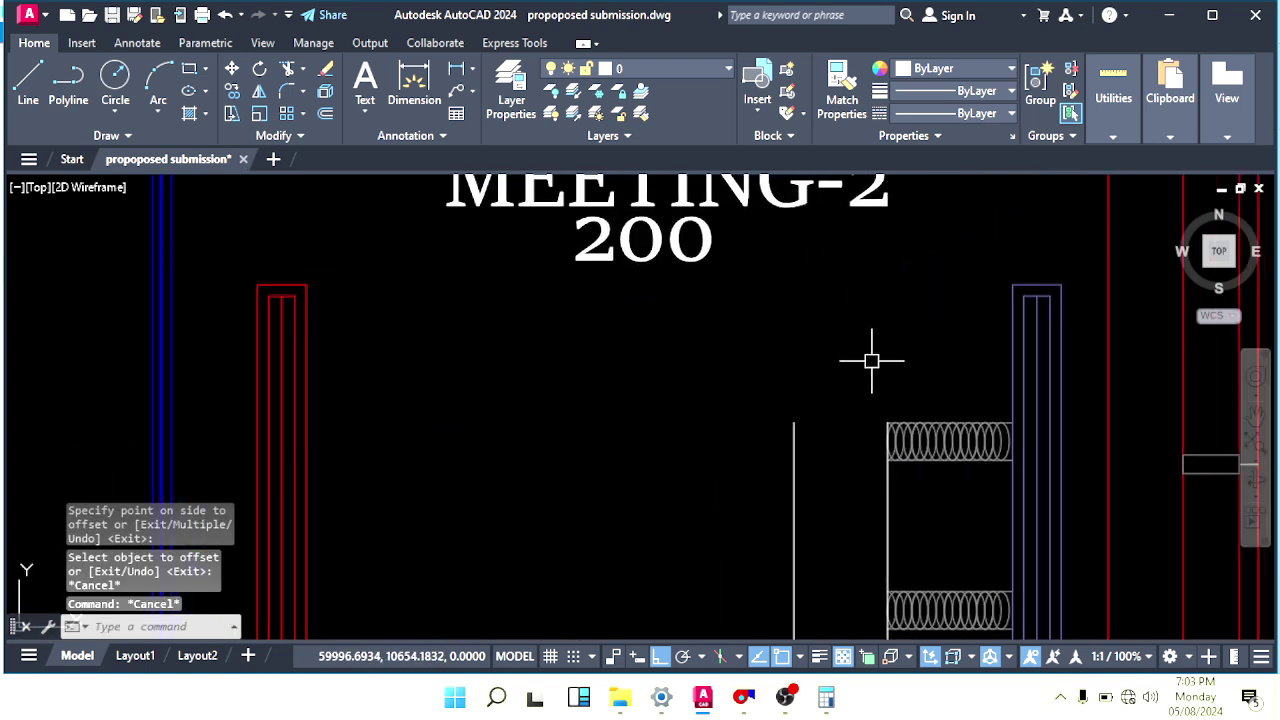
Draw a horizontal line above the upper flexible connection, spanning past both vertical duct edges.
text(l)
key(Return)
click(906, 345)
click(757, 357)
key(Escape)
key(Escape)
Extend both vertical duct edges in Meeting-2 up to the horizontal line.
text(ex)
key(Return)
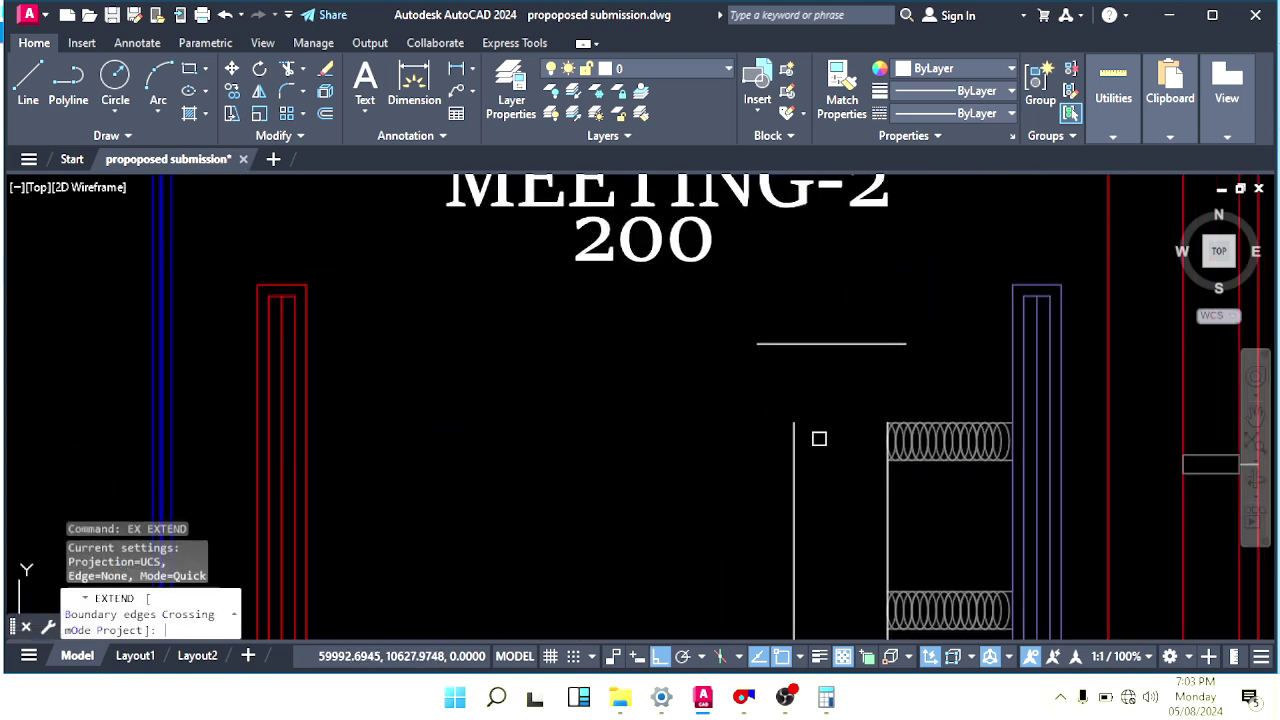
drag(819, 439, 778, 446)
key(Escape)
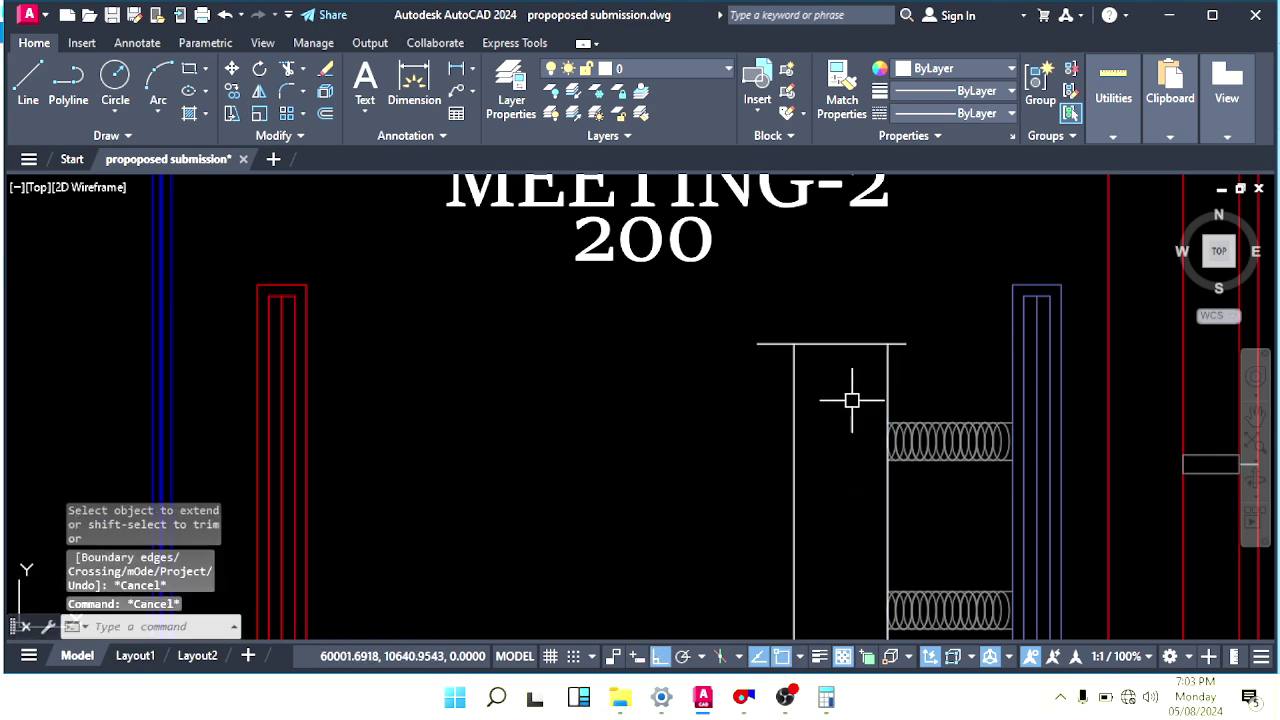
Trim the horizontal line's overhanging ends beyond the two duct edges to close the duct end.
text(tr)
key(Return)
click(900, 345)
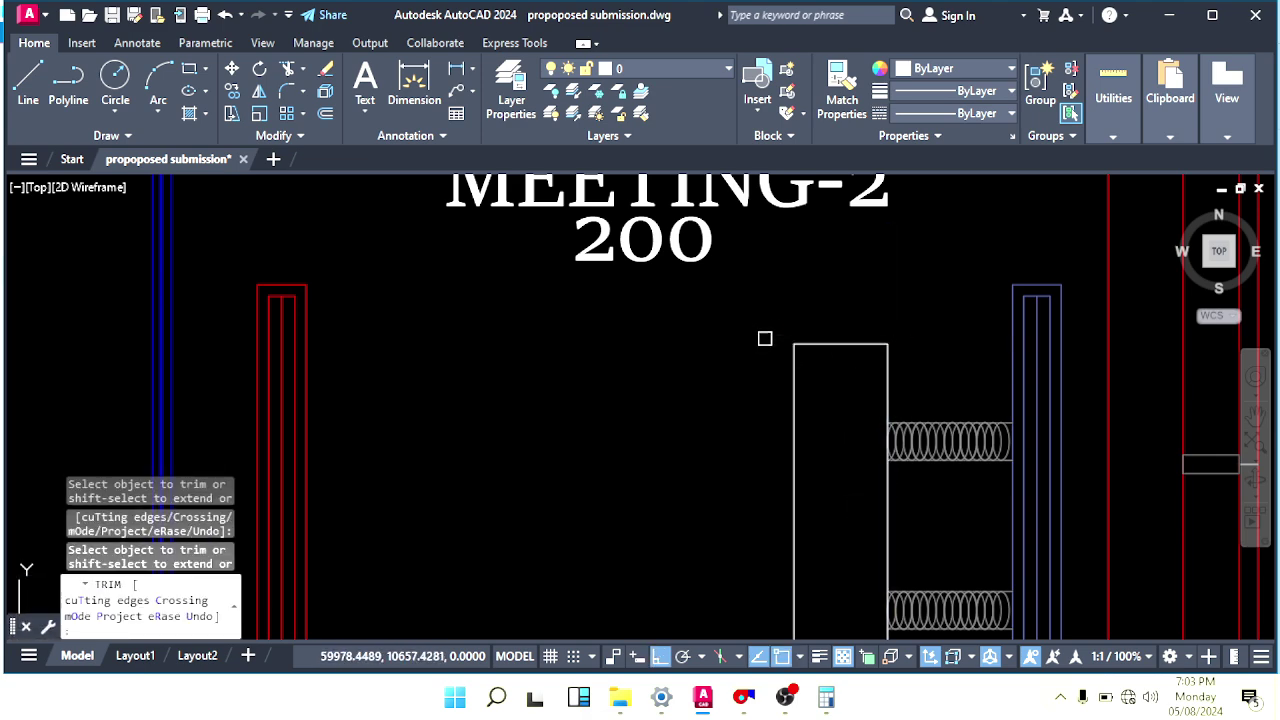
Offset the horizontal duct edge below Meeting-2 upward by the duct width to form its second edge.
key(Escape)
key(Escape)
key(Escape)
scroll(765, 338, down, 5)
scroll(657, 434, up, 3)
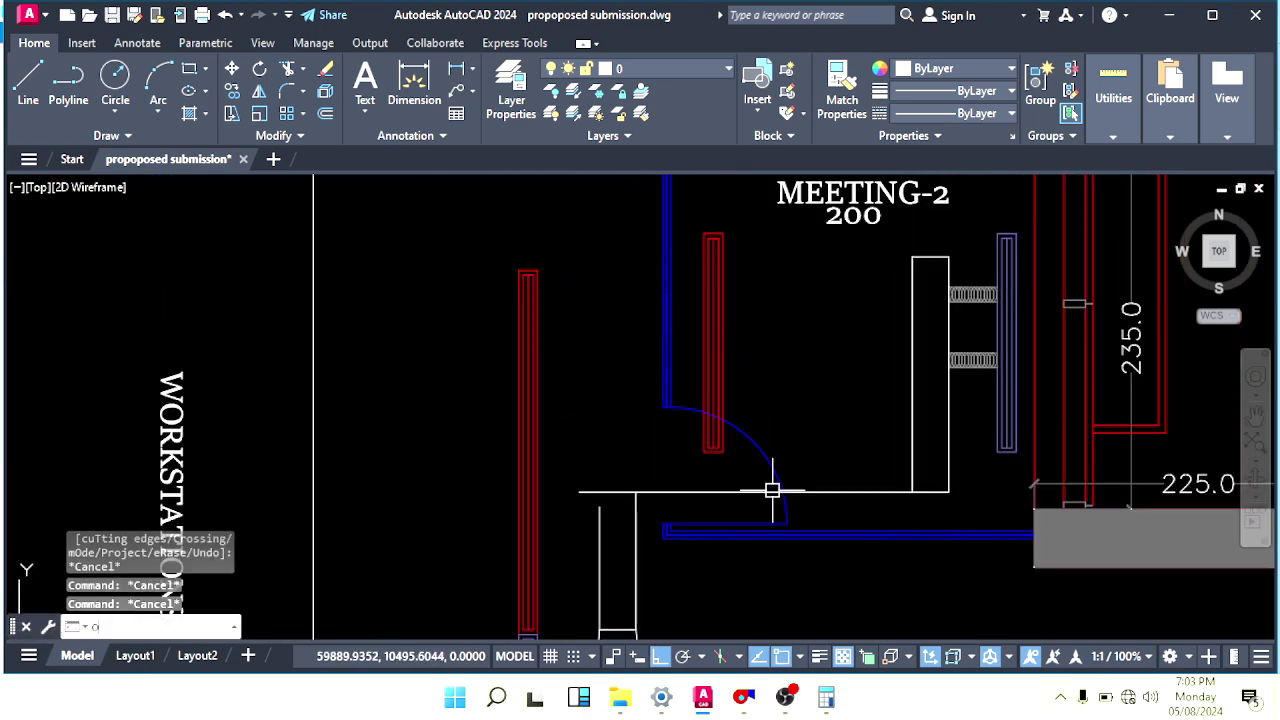
click(815, 490)
click(820, 429)
key(Escape)
key(Escape)
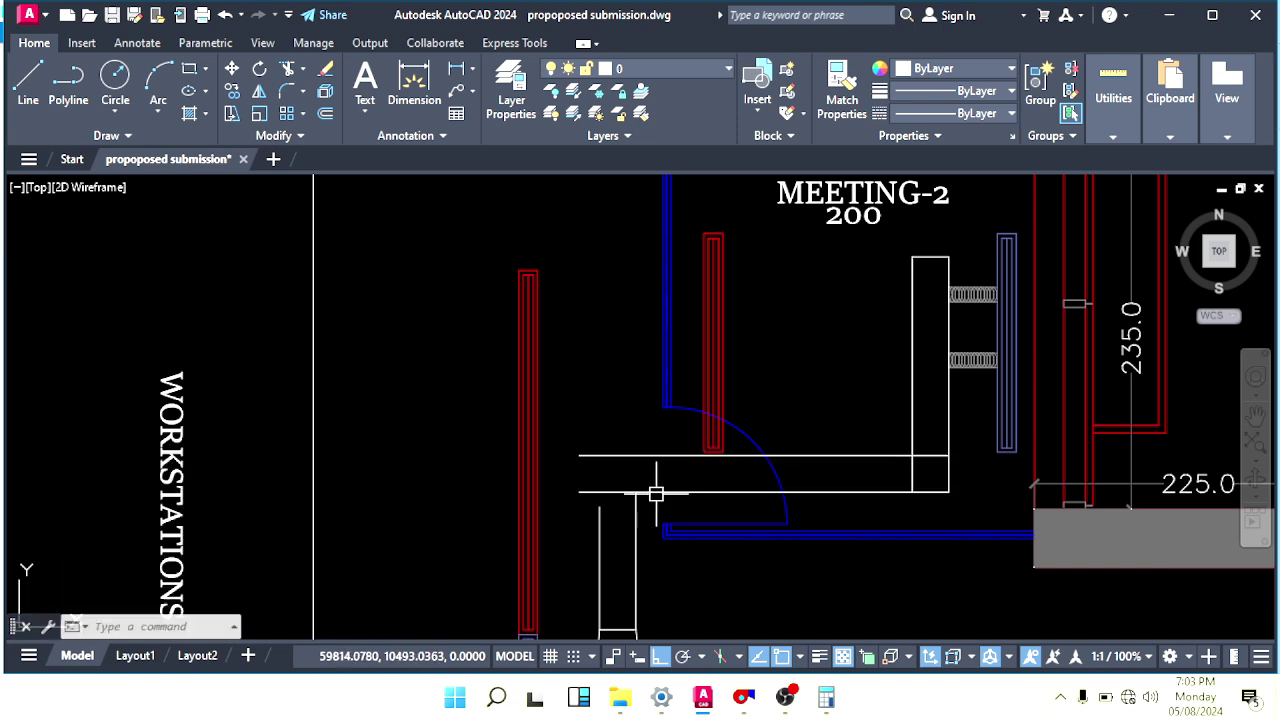
Fillet the inner corner between the vertical riser duct and the lower horizontal duct edge with radius 6.
scroll(654, 491, up, 3)
key(Escape)
middle_drag(666, 455, 653, 515)
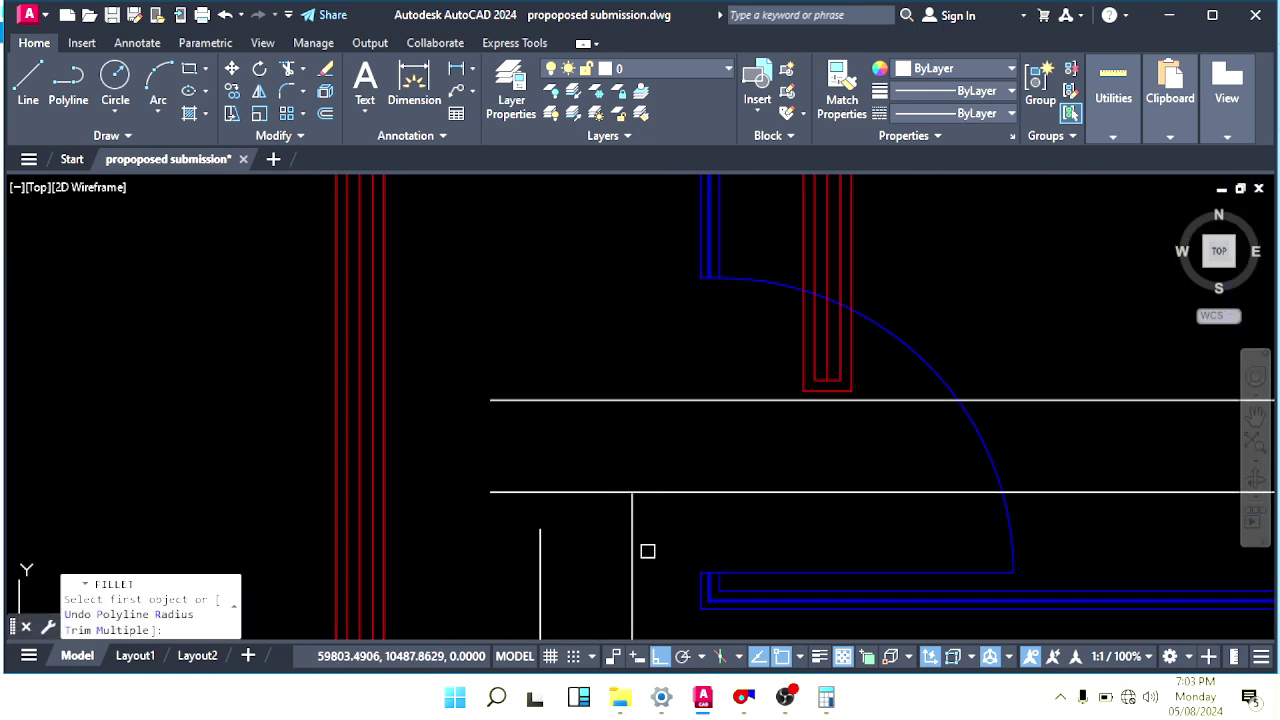
click(632, 505)
click(674, 491)
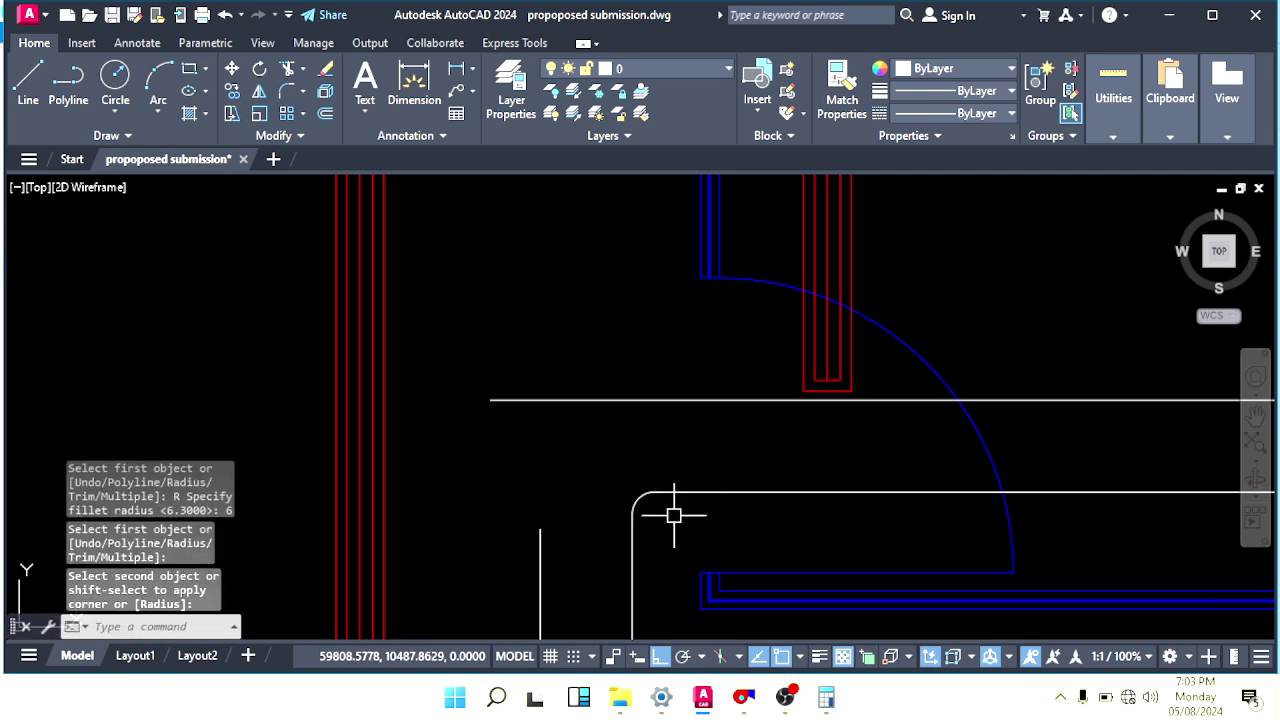
key(Escape)
key(Escape)
Offset the inner fillet arc outward by the duct width to form the outer curve of the bend.
middle_drag(638, 499, 674, 500)
key(space)
scroll(680, 511, up, 6)
scroll(690, 517, down, 4)
click(679, 497)
click(598, 465)
scroll(610, 472, down, 2)
key(Escape)
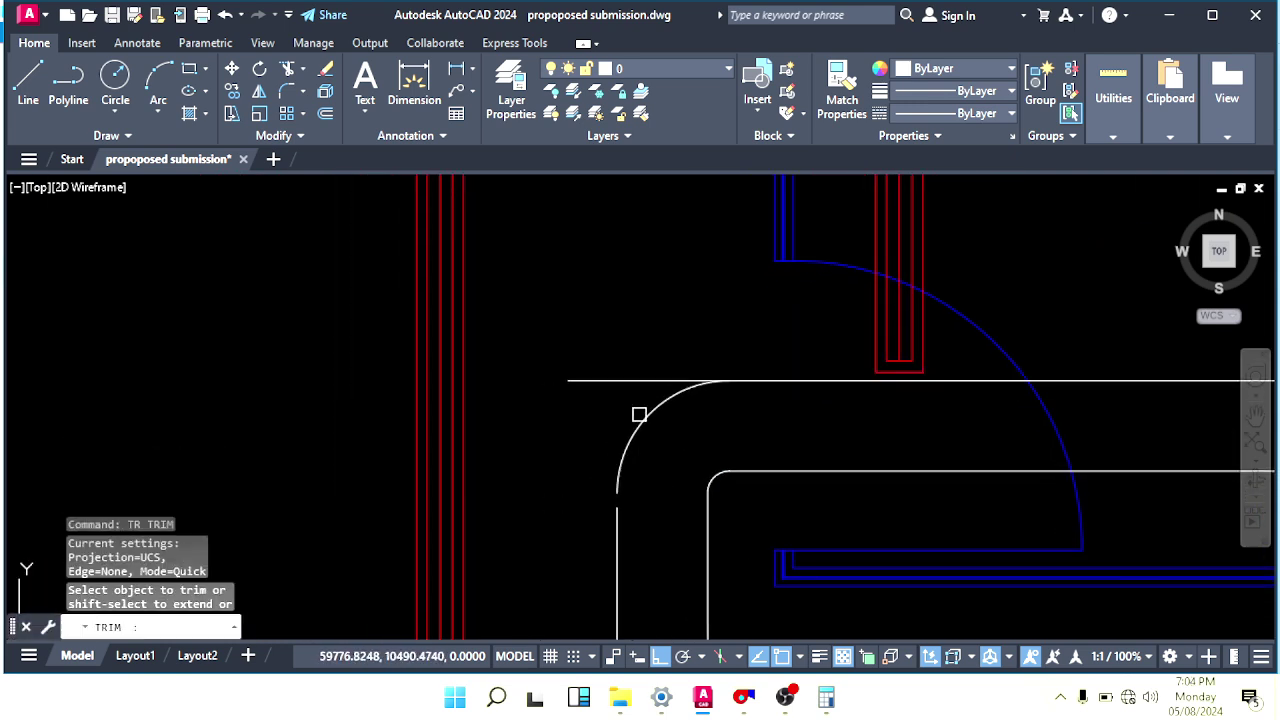
Trim the upper horizontal edge's overhang past the outer arc and extend the riser duct's outer edge up to the arc.
click(632, 391)
key(Escape)
mouse_move(608, 474)
middle_down()
mouse_move(597, 460)
mouse_move(610, 439)
mouse_move(626, 488)
middle_up()
text(ex)
key(Escape)
key(Escape)
Draw lines across both ends of the riser duct's bend.
text(L)
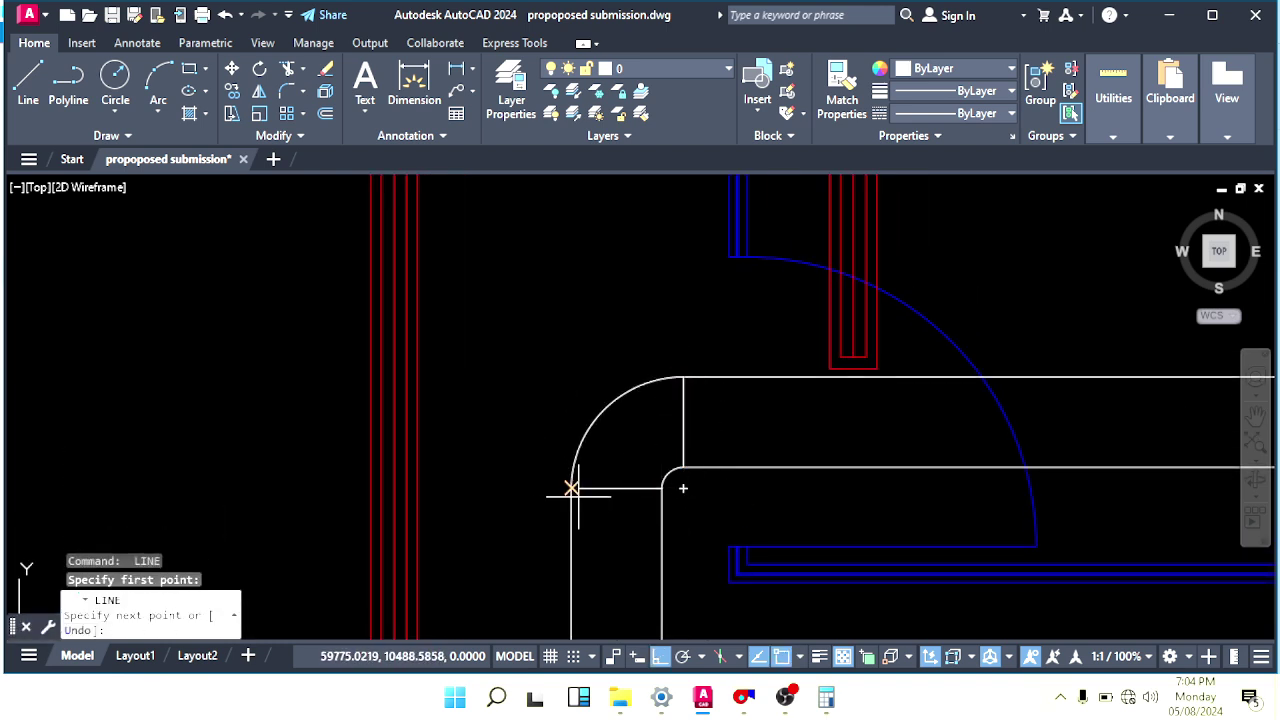
key(Escape)
key(Escape)
Fillet the inner corner between the horizontal duct and the vertical Meeting-2 duct with radius 6.
scroll(570, 472, down, 2)
scroll(643, 474, down, 2)
middle_drag(569, 506, 497, 497)
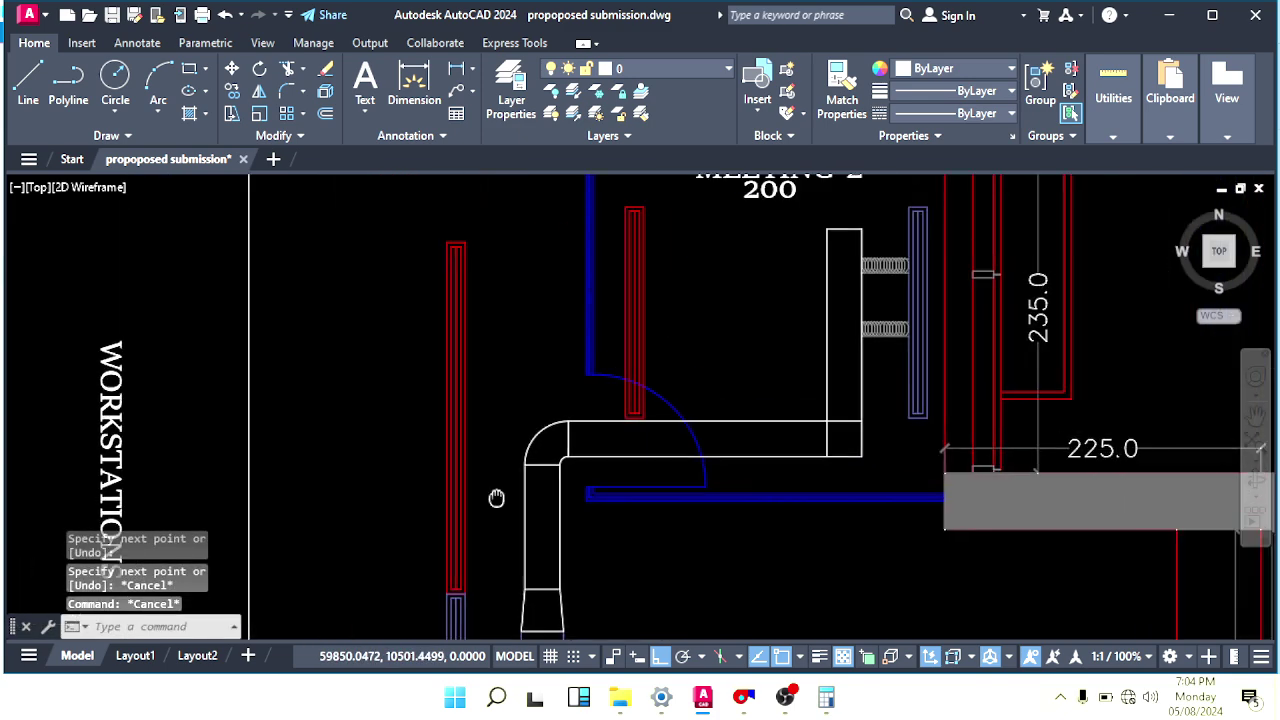
middle_drag(857, 389, 560, 529)
scroll(560, 529, up, 2)
key(Escape)
middle_drag(422, 630, 658, 495)
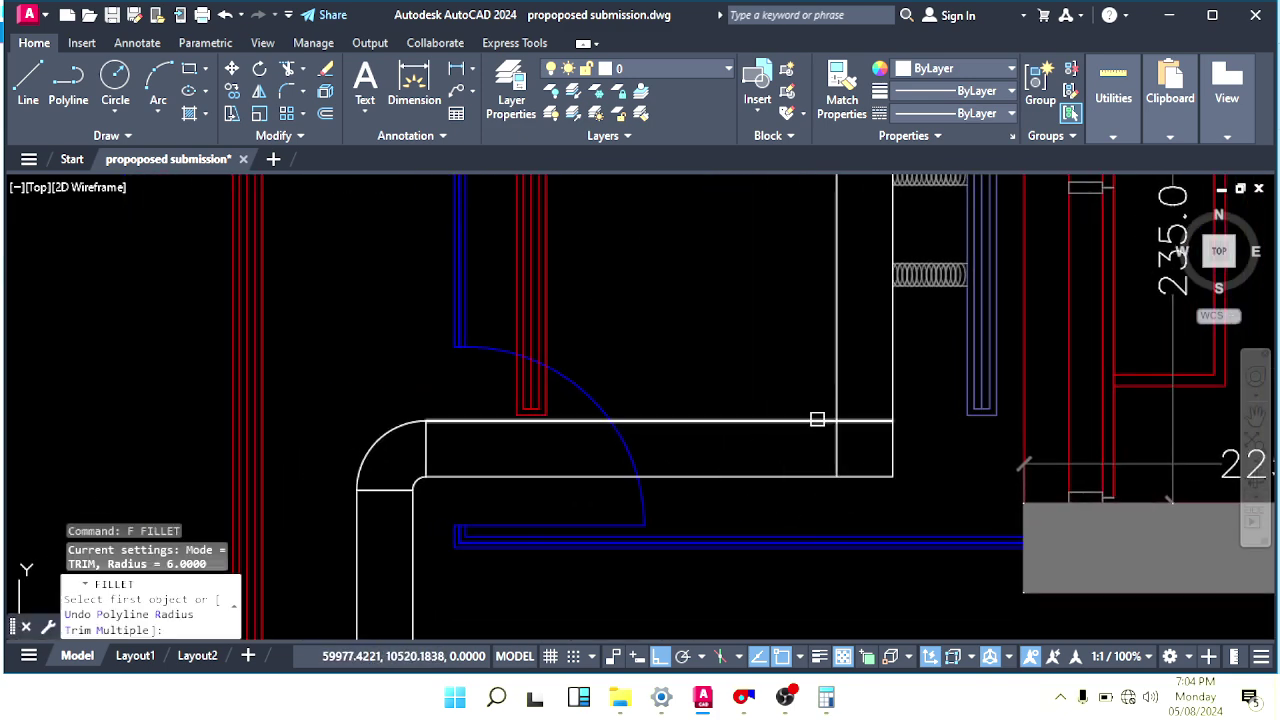
key(Escape)
Offset the Meeting-2 bend's inner arc outward to form its outer curve, and draw lines across both bend ends.
scroll(800, 410, up, 4)
text(o)
key(Return)
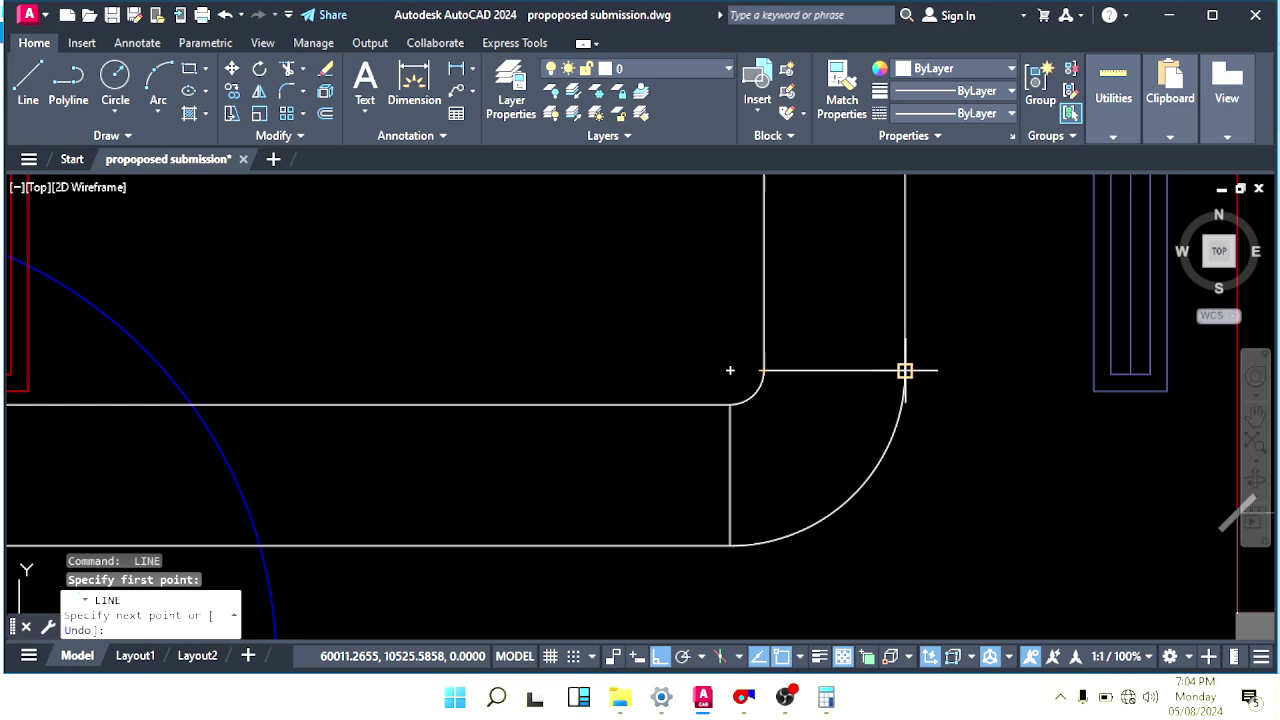
scroll(905, 371, down, 4)
key(Escape)
key(Escape)
key(Escape)
Match the existing supply duct's properties onto the reducer and the new riser duct above it.
text(m)
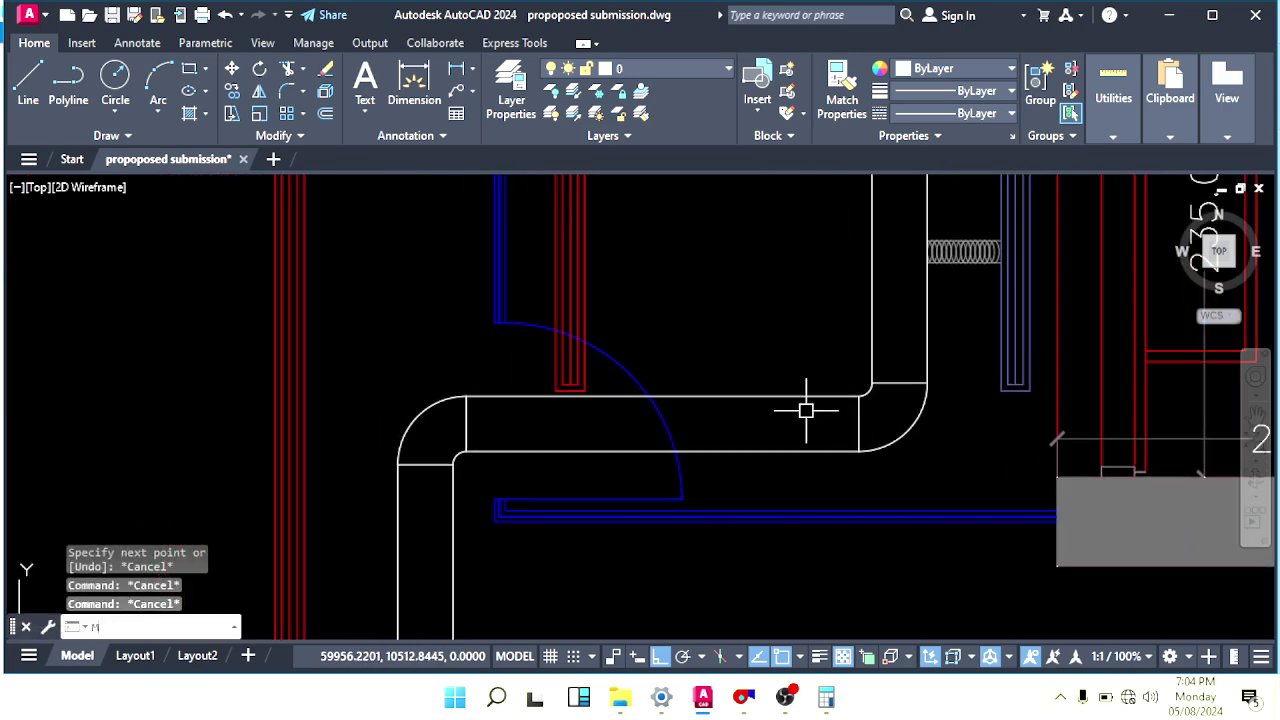
text(a)
key(Return)
scroll(795, 420, down, 4)
middle_drag(691, 471, 691, 431)
scroll(658, 525, up, 2)
click(639, 583)
scroll(655, 488, up, 4)
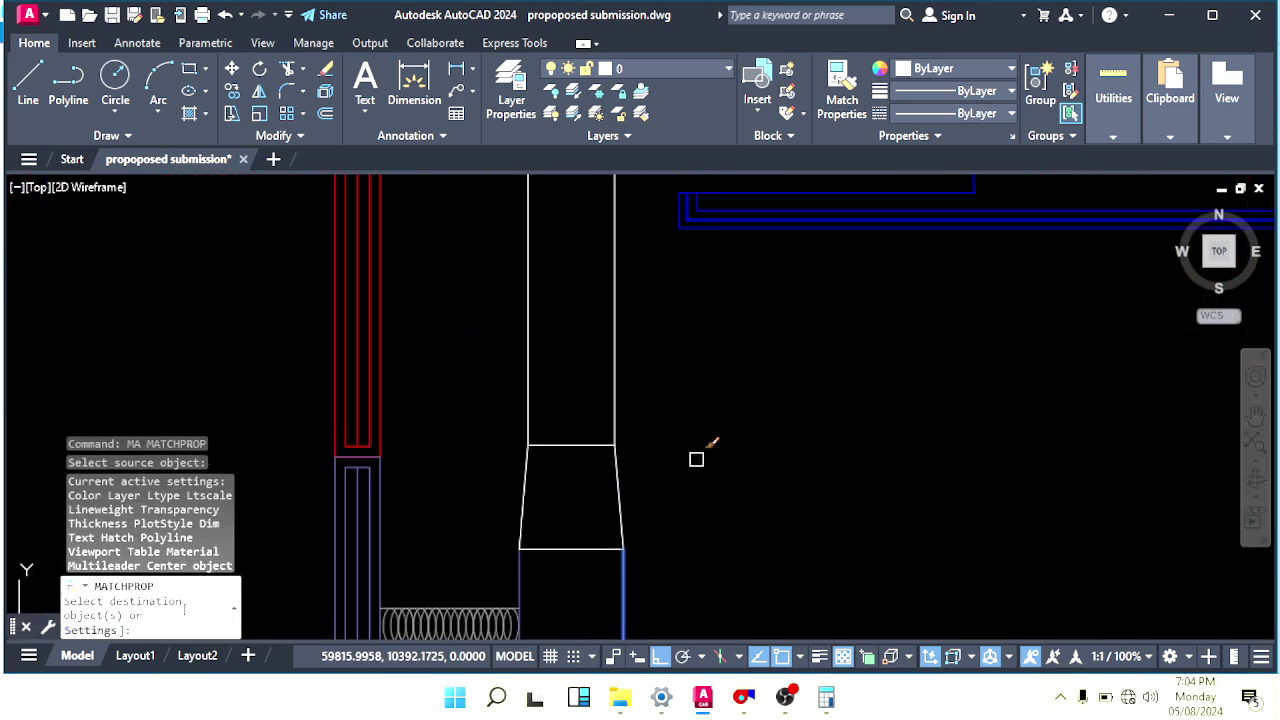
click(690, 439)
click(487, 569)
Apply the matched duct properties to the first bend and the horizontal duct edges.
scroll(620, 312, down, 2)
middle_drag(632, 210, 677, 410)
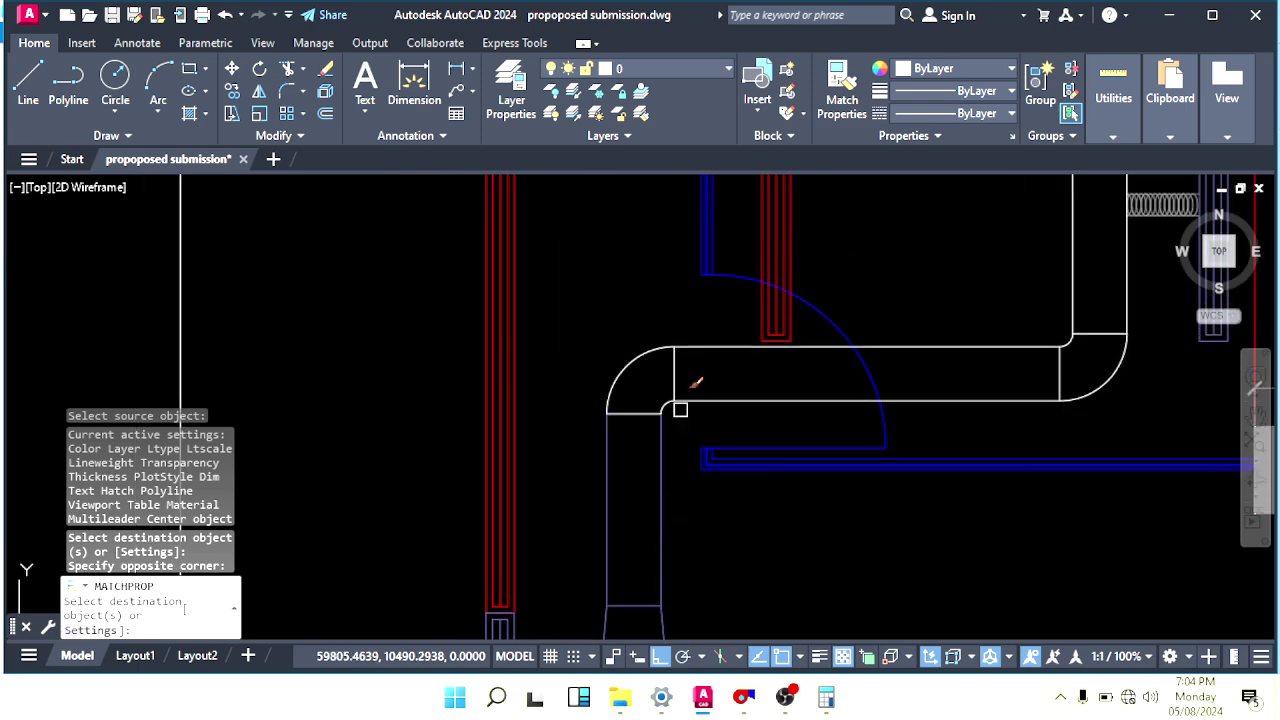
scroll(677, 354, up, 2)
click(712, 326)
click(552, 452)
Apply the matched duct properties to the second bend, the vertical Meeting-2 duct and its closed end.
scroll(600, 425, down, 2)
middle_drag(995, 351, 823, 357)
scroll(893, 354, up, 4)
click(1014, 323)
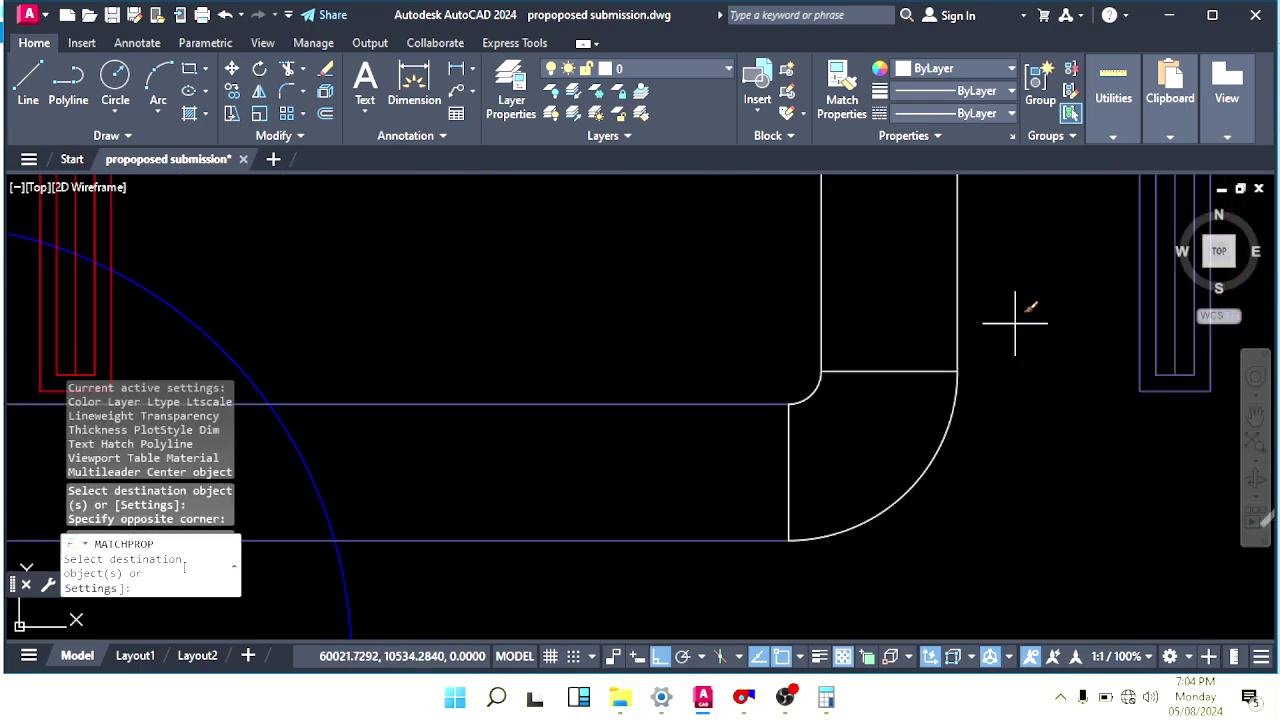
click(762, 578)
scroll(770, 325, down, 4)
middle_drag(778, 280, 726, 372)
scroll(838, 340, up, 2)
click(877, 388)
click(758, 522)
key(Escape)
Copy the SAD-250x150 200 CFM label from the Office-3 branch duct onto the vertical Meeting-2 duct.
scroll(755, 523, down, 4)
scroll(685, 435, down, 2)
middle_drag(658, 466, 745, 359)
middle_drag(686, 520, 682, 390)
scroll(680, 430, down, 2)
middle_drag(677, 495, 689, 296)
scroll(625, 486, up, 2)
middle_drag(615, 608, 657, 486)
scroll(689, 374, up, 4)
click(676, 375)
click(654, 359)
text(co)
key(space)
click(675, 514)
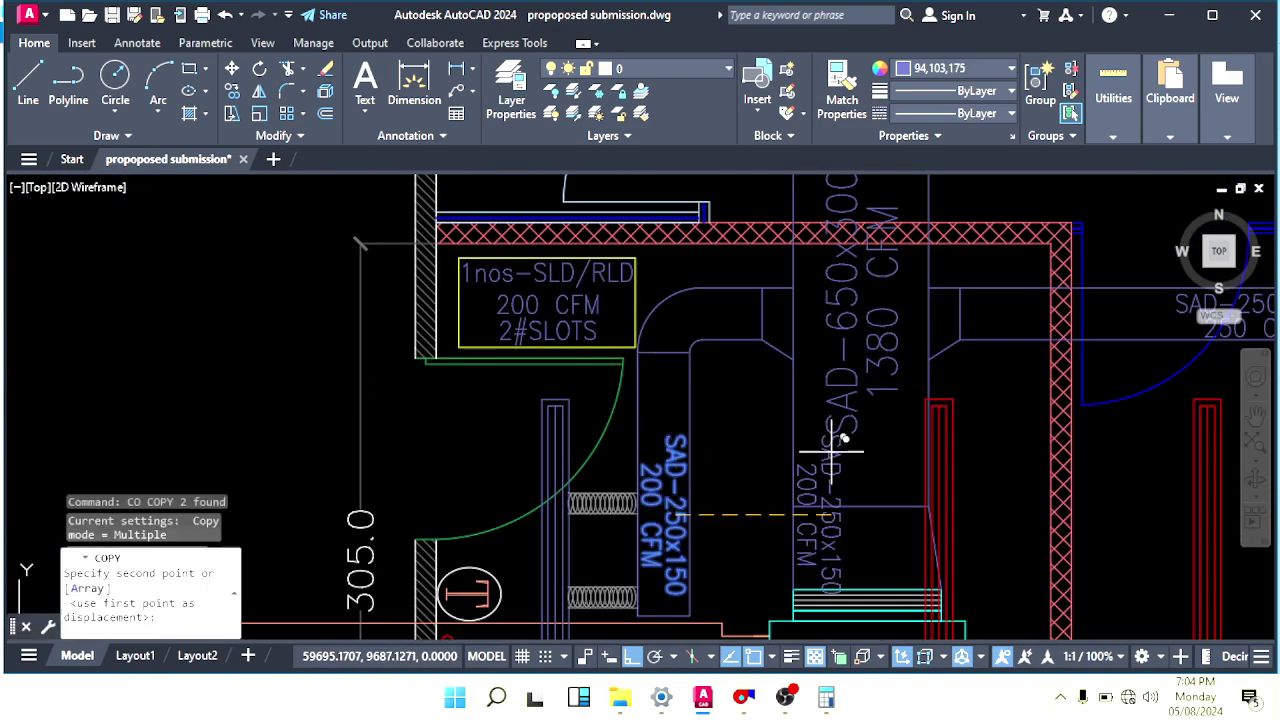
key(F8)
scroll(689, 506, down, 4)
middle_drag(820, 195, 803, 391)
scroll(803, 389, down, 2)
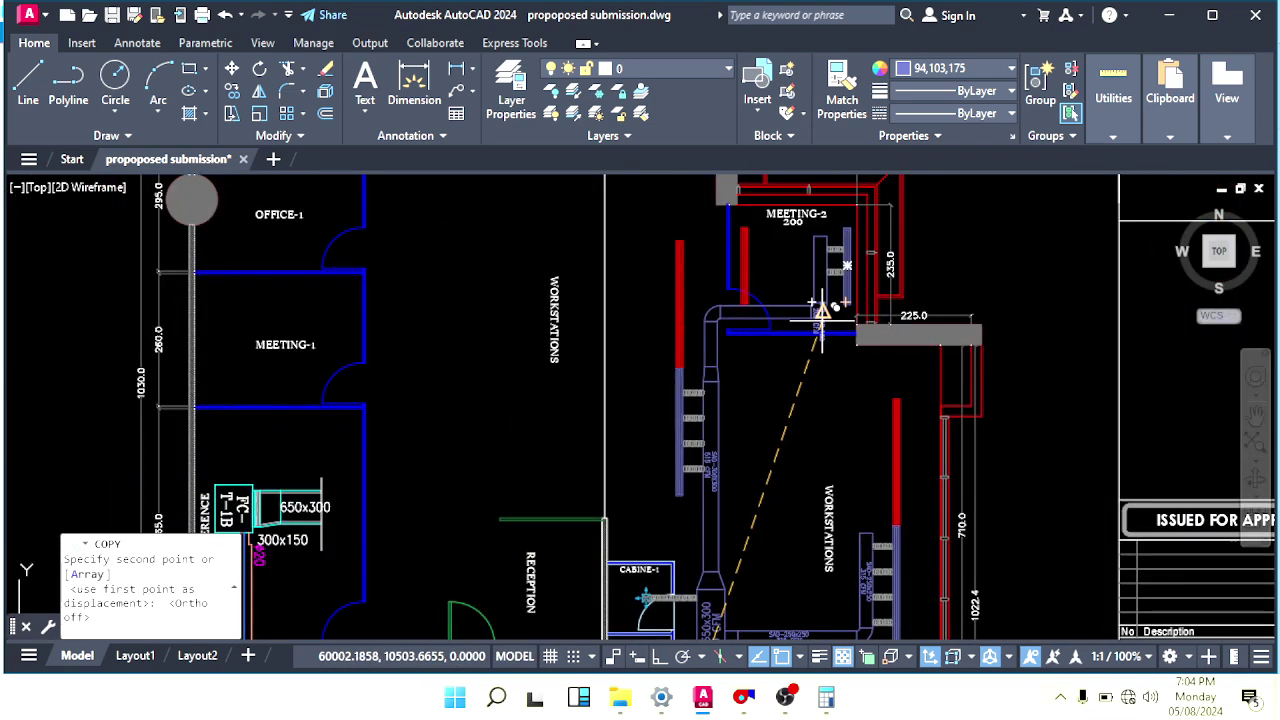
scroll(826, 270, up, 2)
middle_drag(826, 266, 822, 391)
scroll(808, 391, up, 6)
scroll(815, 378, up, 2)
click(822, 368)
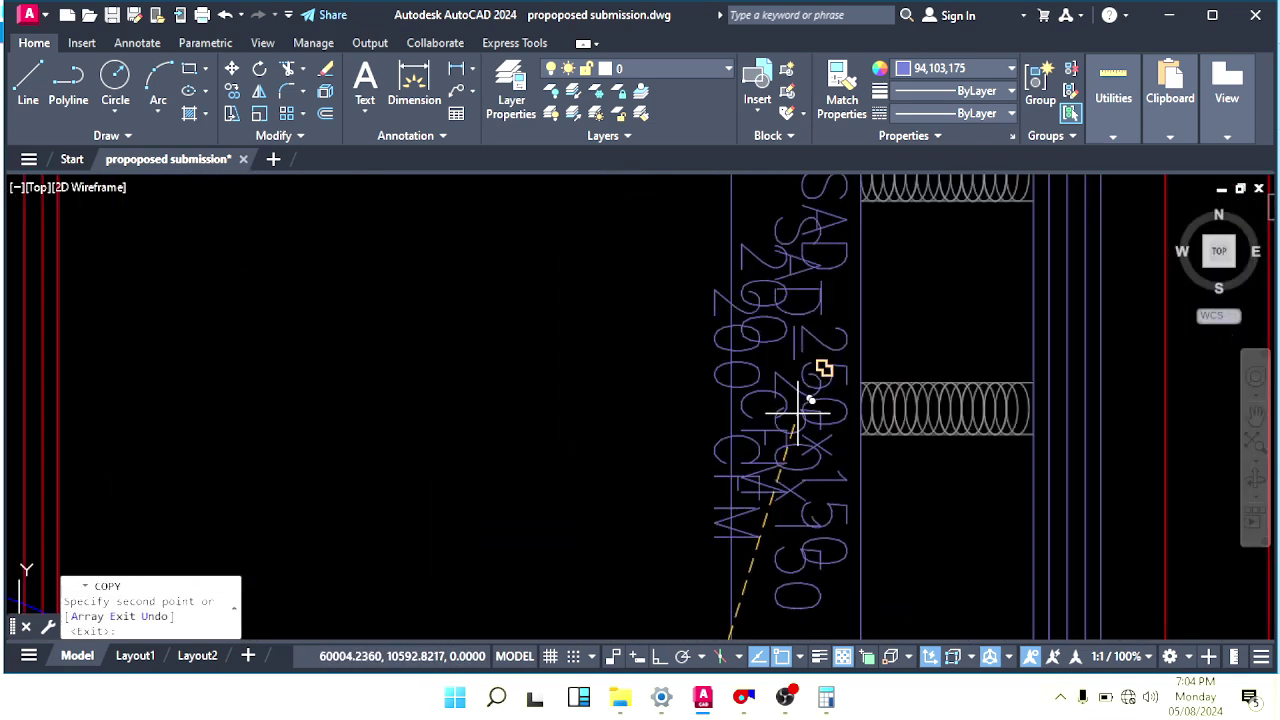
Place a second copy of the SAD-250x150 200 CFM label in the open area below the horizontal duct.
scroll(791, 366, down, 6)
click(769, 458)
key(Escape)
key(Escape)
Rotate the SAD-250x150 200 CFM label below the horizontal duct so it reads horizontally.
click(803, 445)
click(742, 464)
middle_drag(736, 463, 764, 482)
text(O)
key(Return)
click(794, 484)
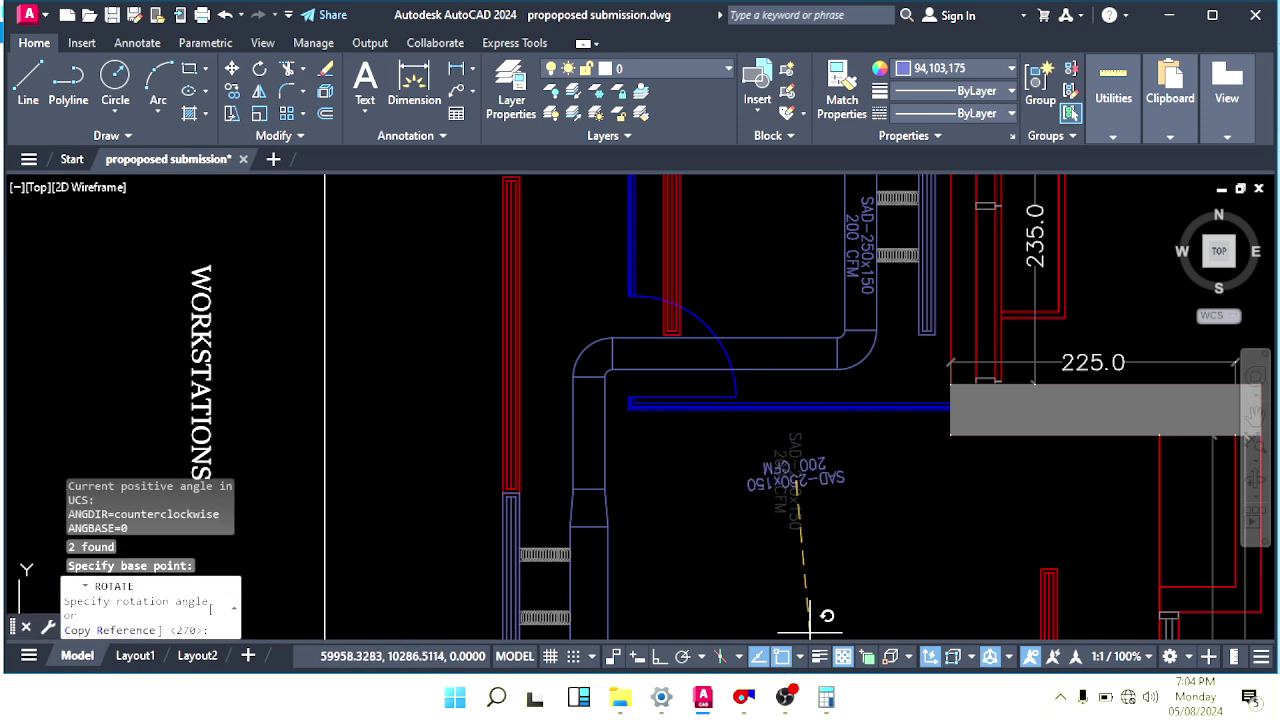
key(Escape)
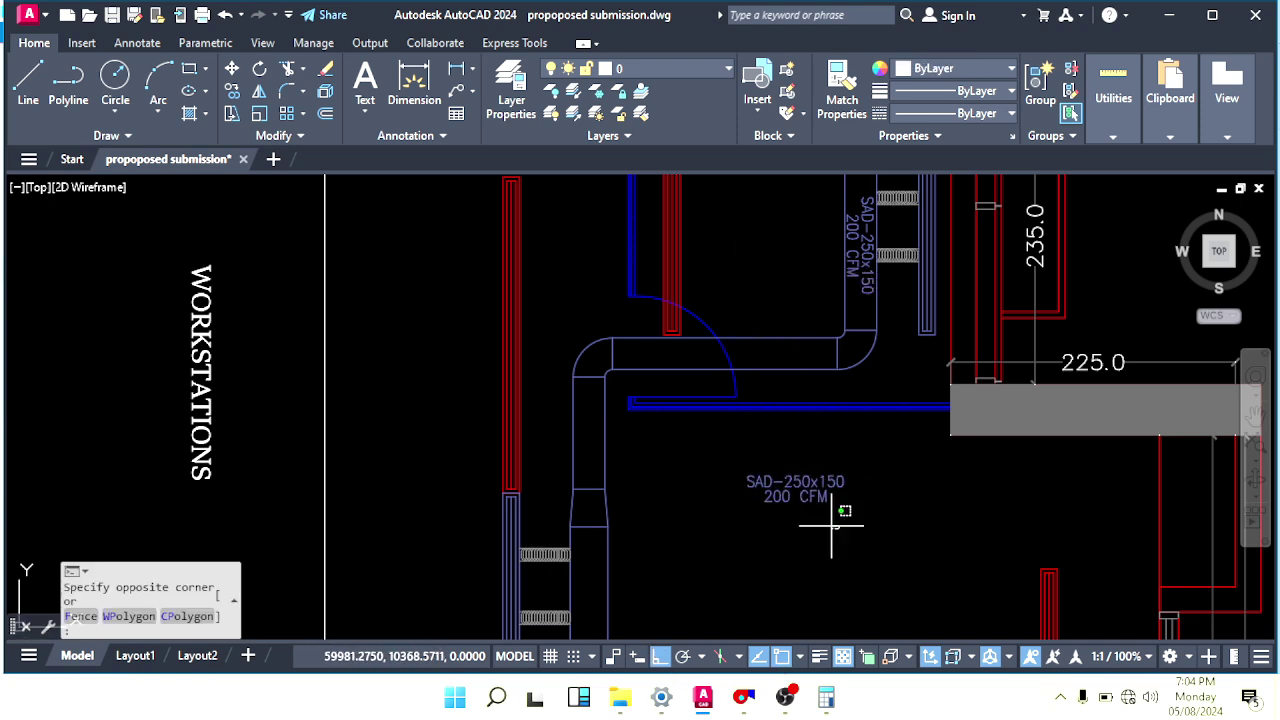
Move the horizontal SAD-250x150 200 CFM label into the horizontal duct run, with Ortho turned off.
click(831, 527)
text(M)
key(Return)
click(796, 492)
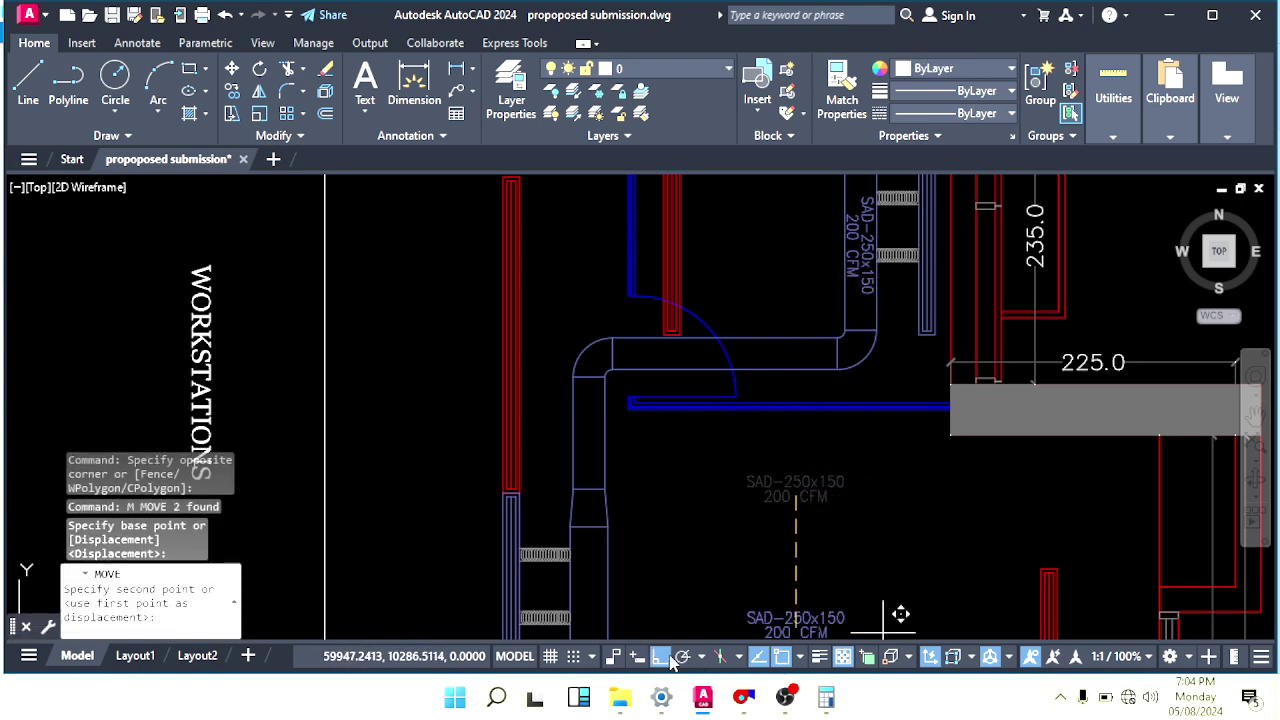
click(664, 658)
scroll(783, 470, up, 5)
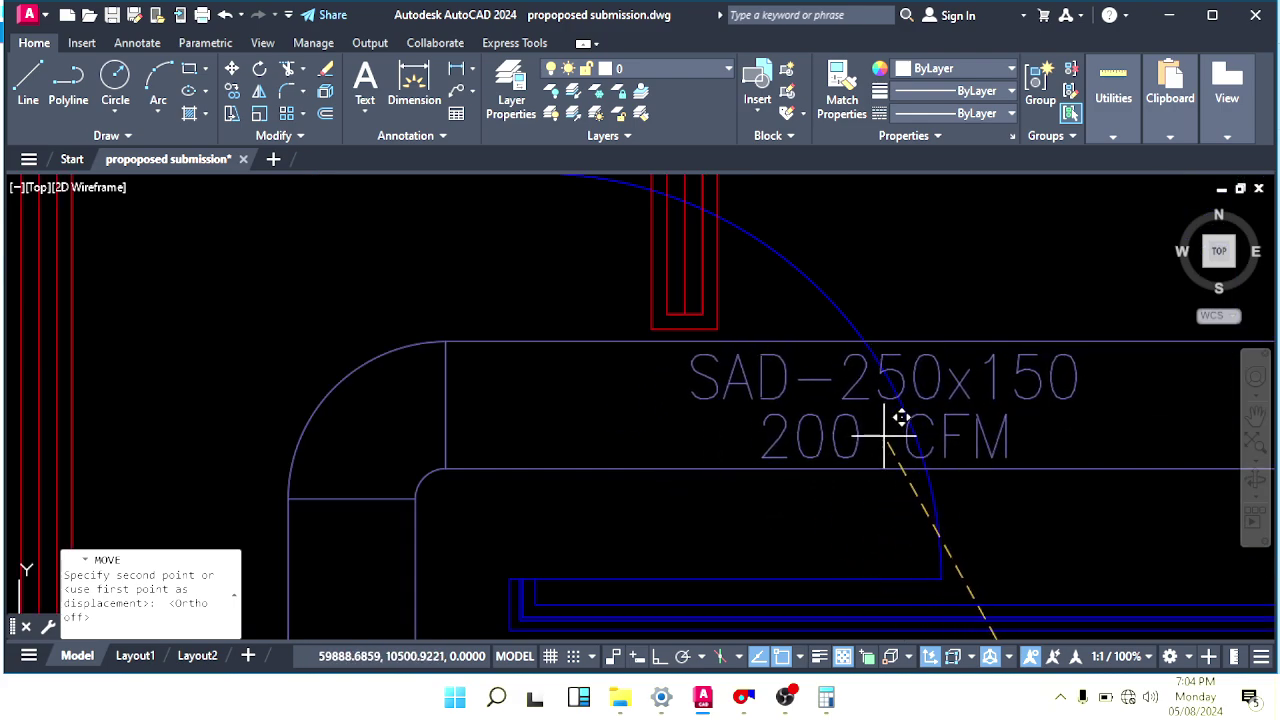
key(Escape)
Copy the boxed 1nos-SLD/RLD 200 CFM 2#SLOTS diffuser tag from Office-3 into Meeting-2, below the room name.
scroll(766, 423, down, 6)
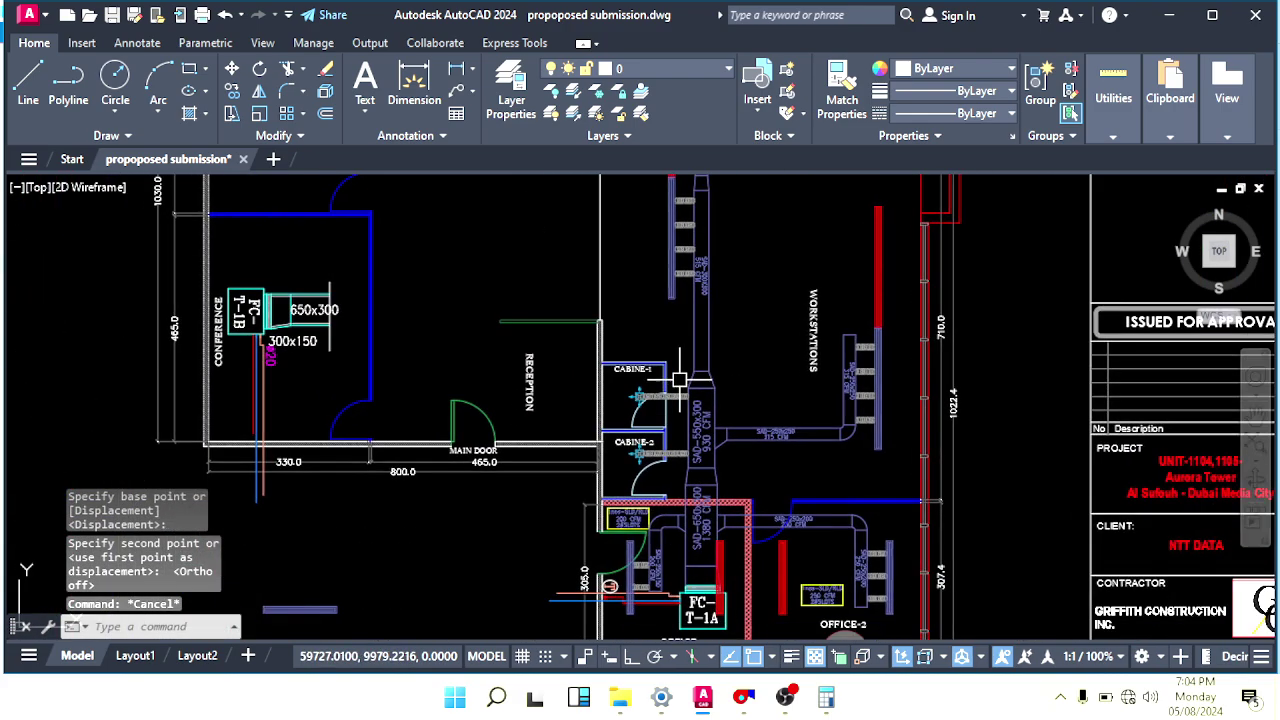
mouse_move(711, 422)
middle_down()
mouse_move(672, 280)
mouse_move(772, 320)
middle_up()
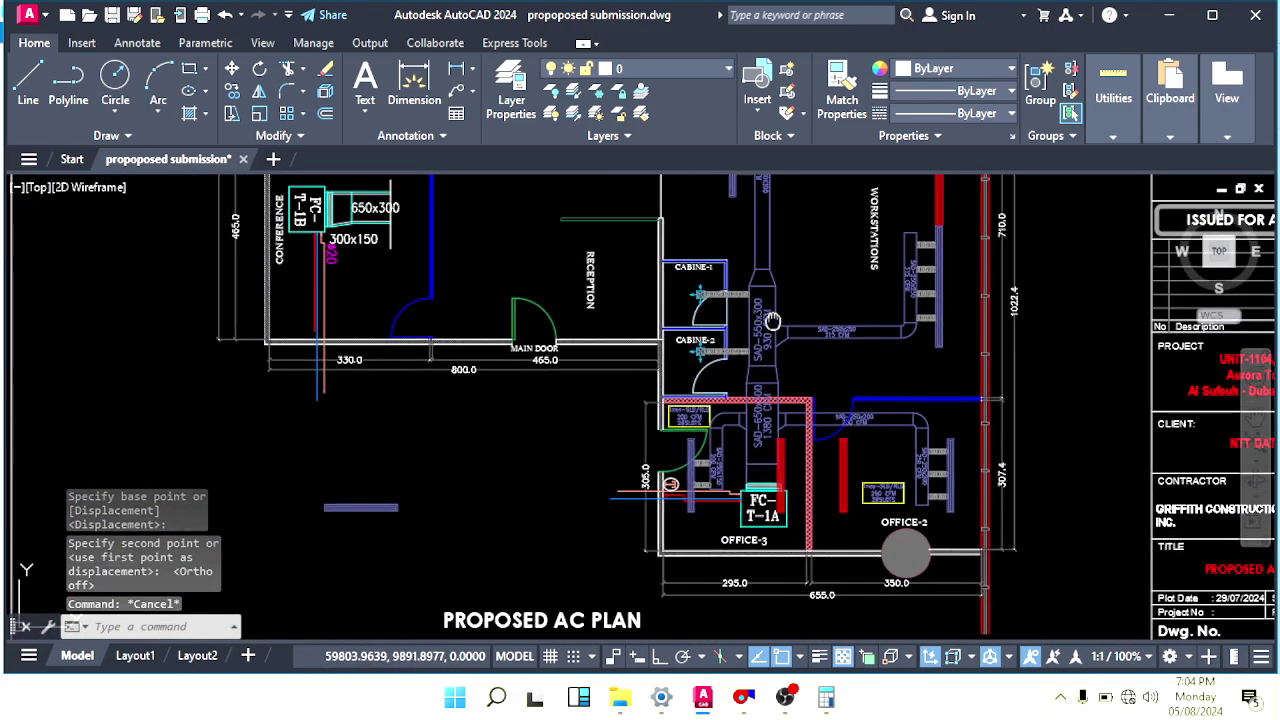
scroll(690, 445, up, 10)
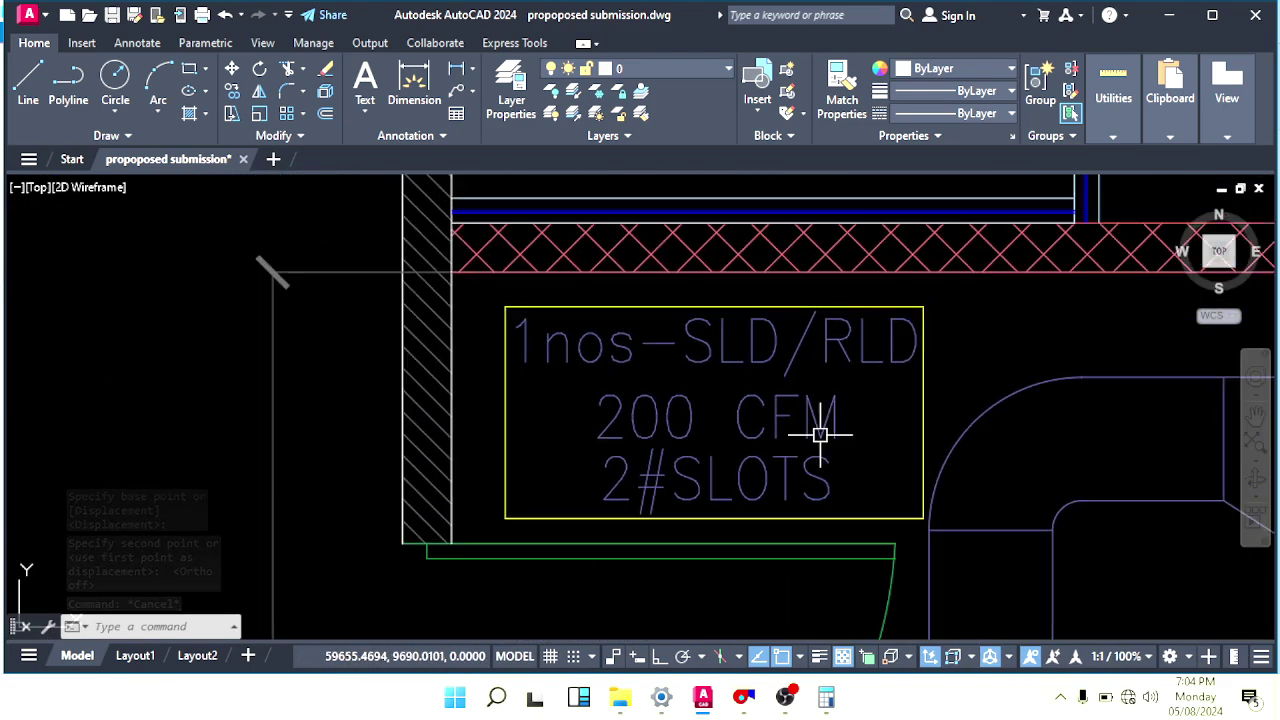
click(937, 297)
click(705, 378)
click(856, 392)
click(652, 481)
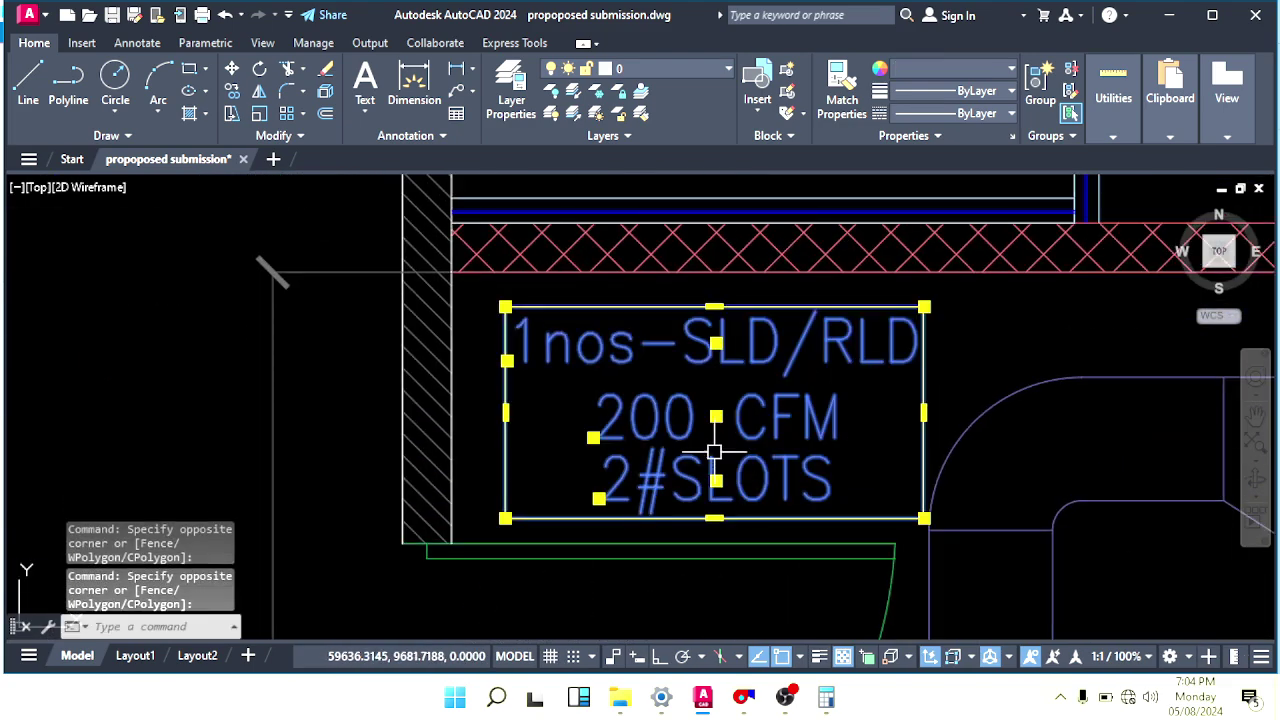
middle_drag(714, 450, 603, 468)
text(co)
key(space)
click(605, 437)
scroll(805, 294, down, 8)
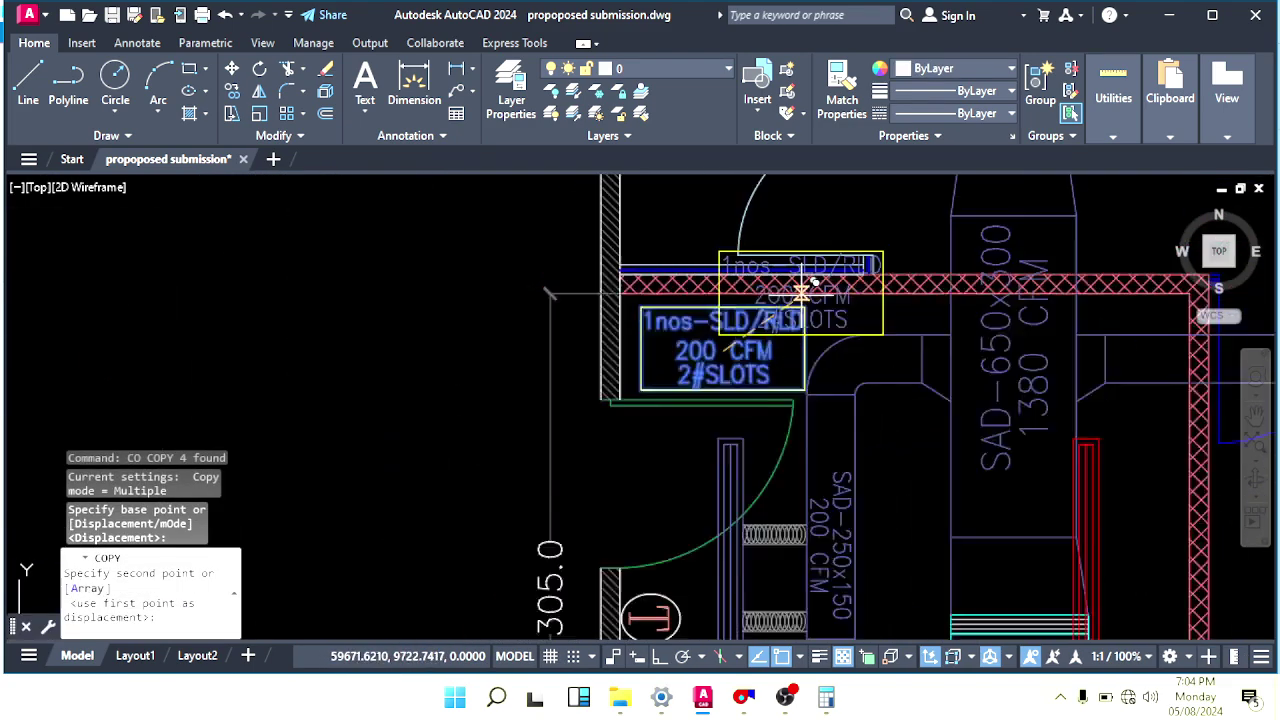
middle_drag(847, 188, 868, 343)
scroll(869, 343, down, 2)
middle_drag(950, 196, 835, 590)
scroll(808, 382, up, 6)
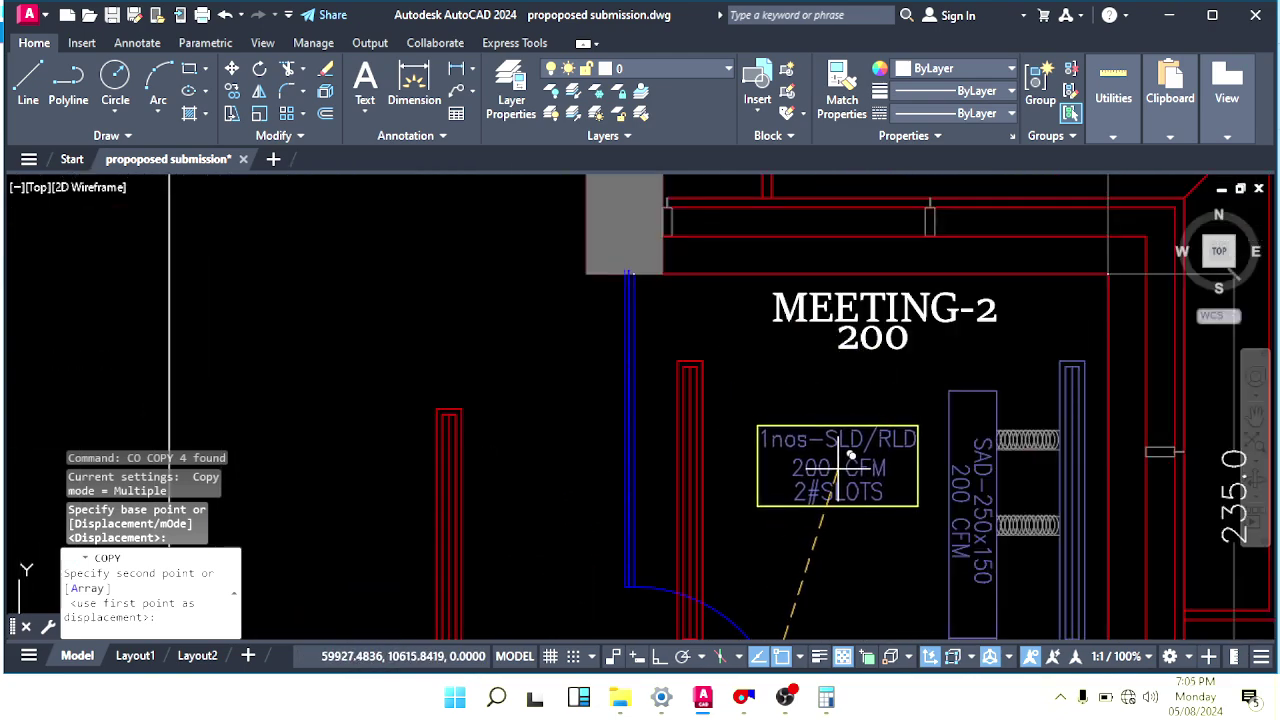
click(844, 428)
key(Escape)
Copy the boxed 250 CFM diffuser tag from Office-2 into the workstations area beside the right-hand wall diffusers.
scroll(821, 478, down, 2)
middle_drag(812, 510, 763, 340)
scroll(725, 265, down, 4)
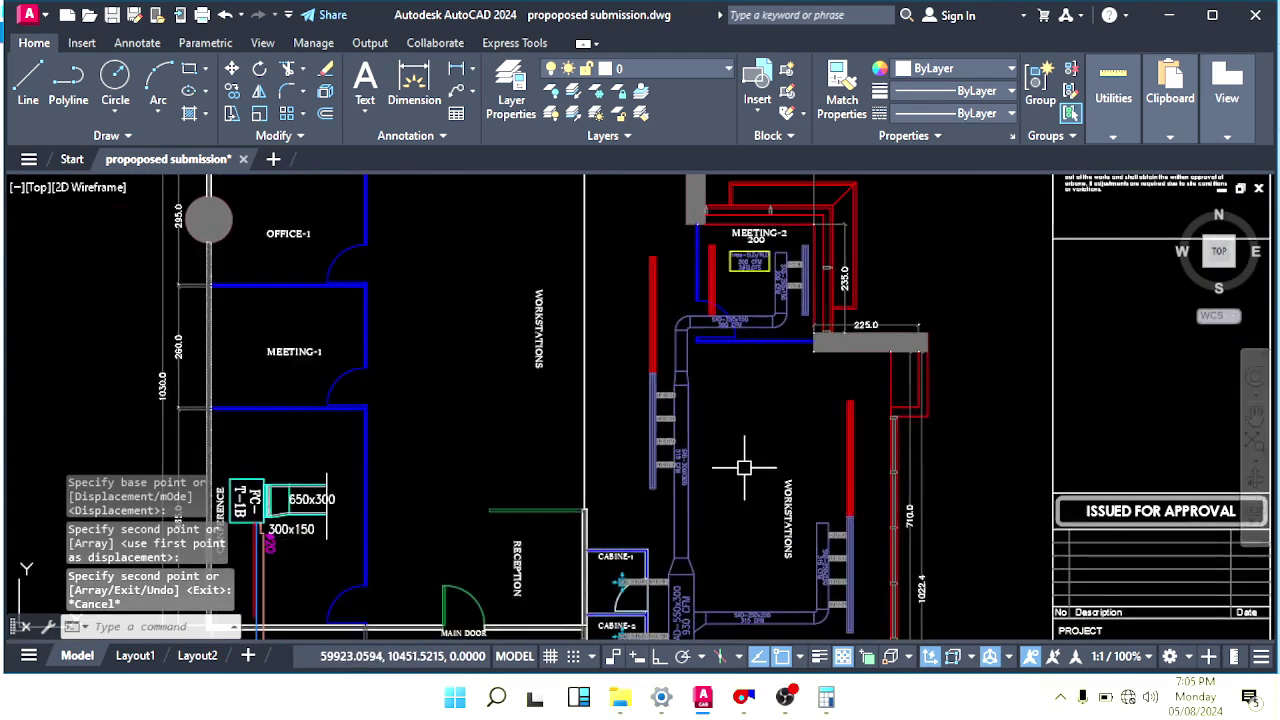
mouse_move(737, 539)
middle_down()
mouse_move(697, 407)
mouse_move(763, 459)
middle_up()
scroll(697, 406, down, 3)
scroll(757, 423, up, 5)
click(792, 405)
click(741, 455)
text(CO)
key(space)
click(783, 481)
scroll(697, 303, down, 2)
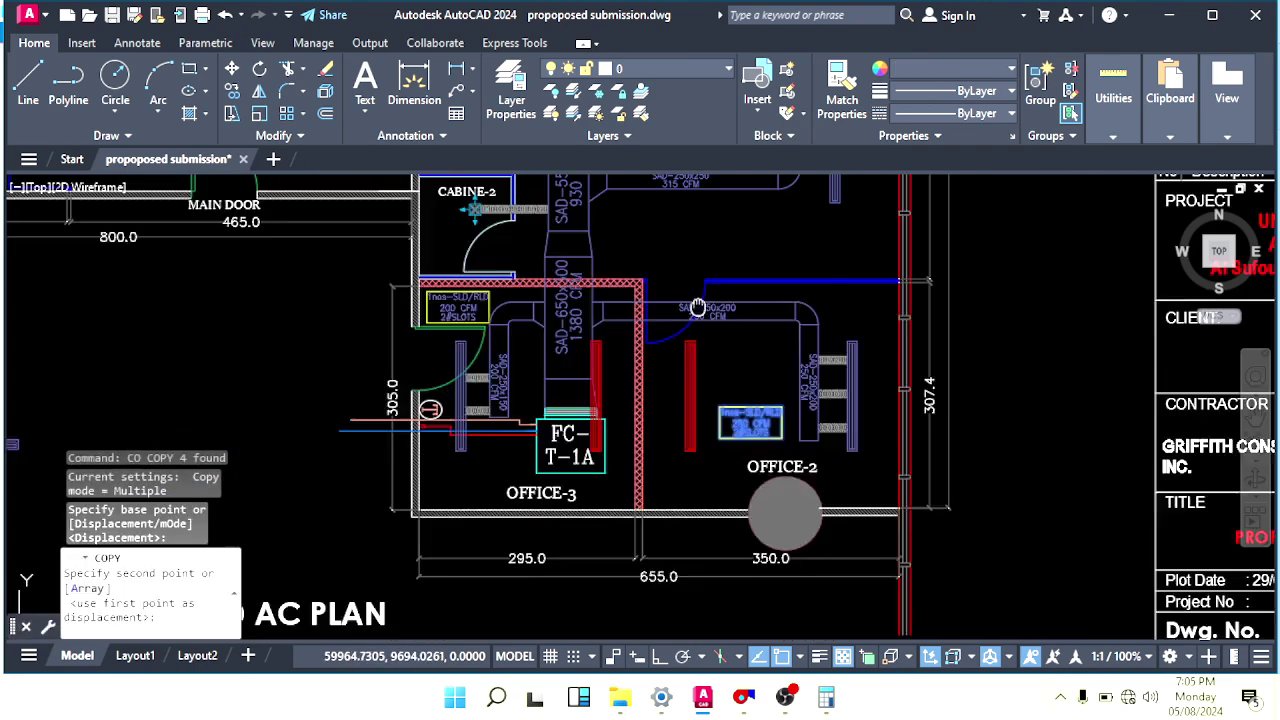
scroll(710, 300, down, 2)
middle_drag(710, 300, 766, 483)
scroll(819, 372, up, 6)
click(855, 320)
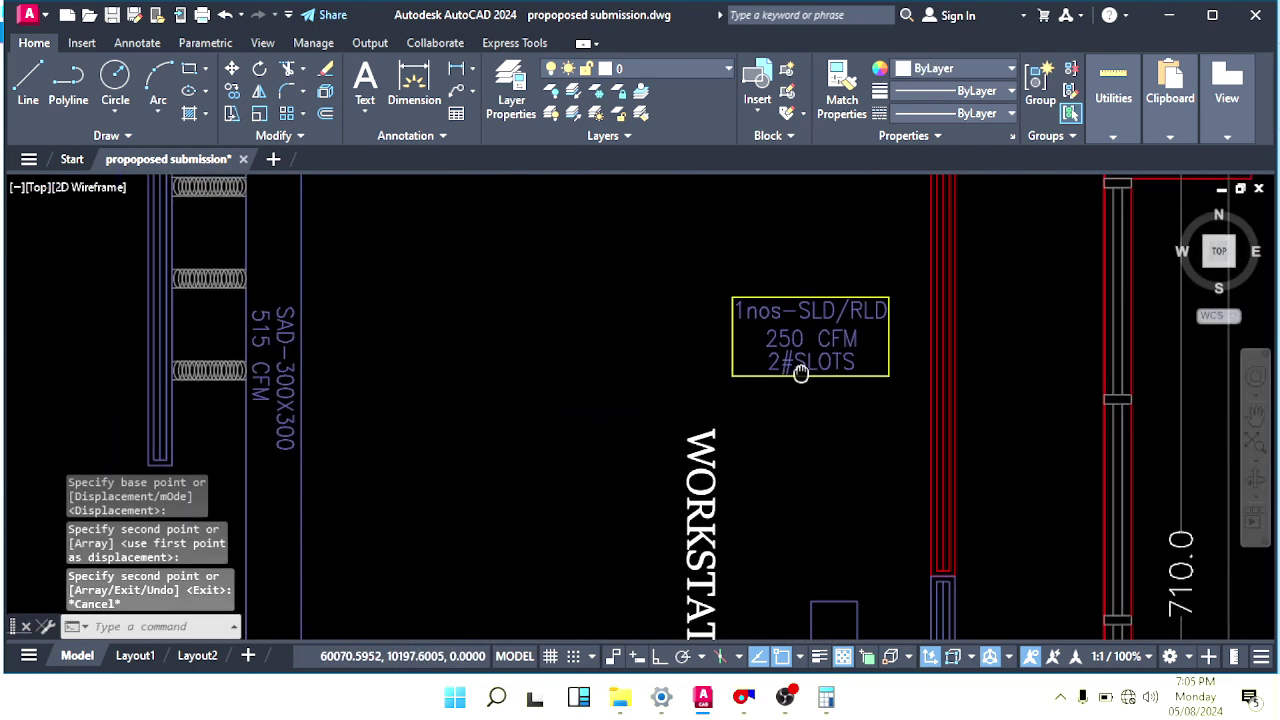
scroll(803, 390, down, 3)
scroll(790, 380, up, 7)
key(Escape)
Change the airflow in the copied workstations diffuser tag to 315 CFM.
scroll(785, 400, down, 5)
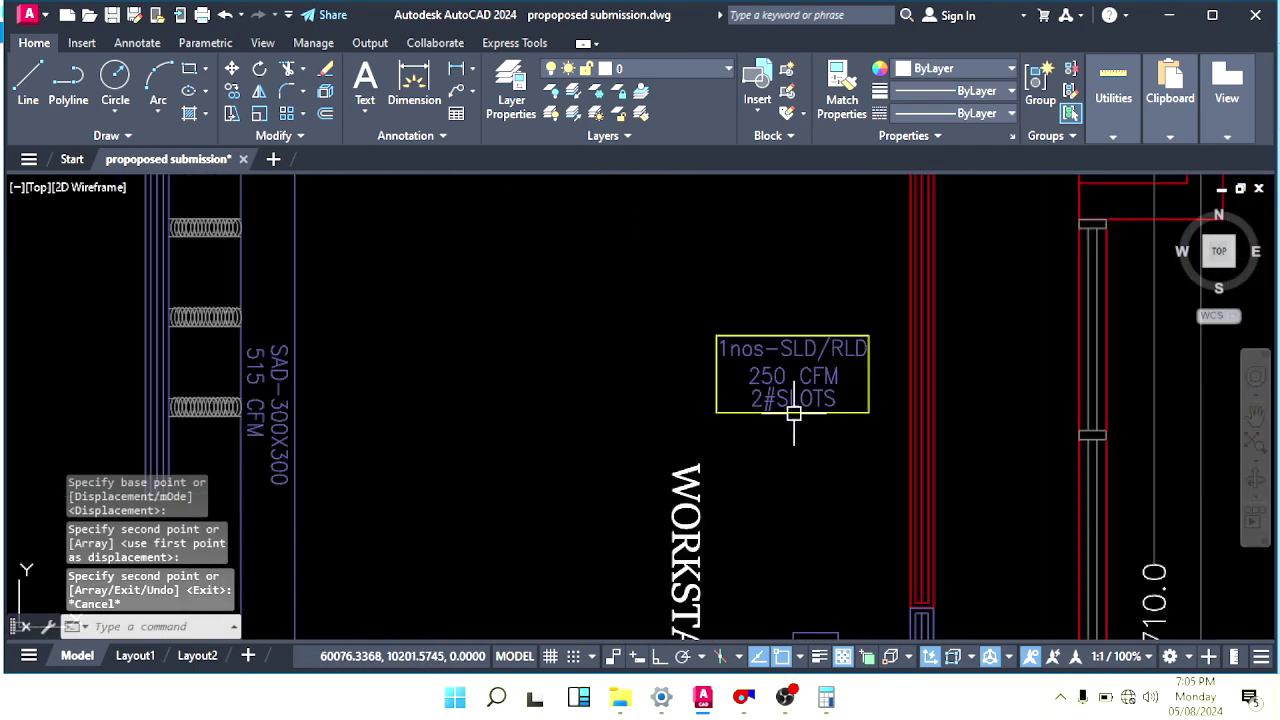
scroll(737, 290, up, 5)
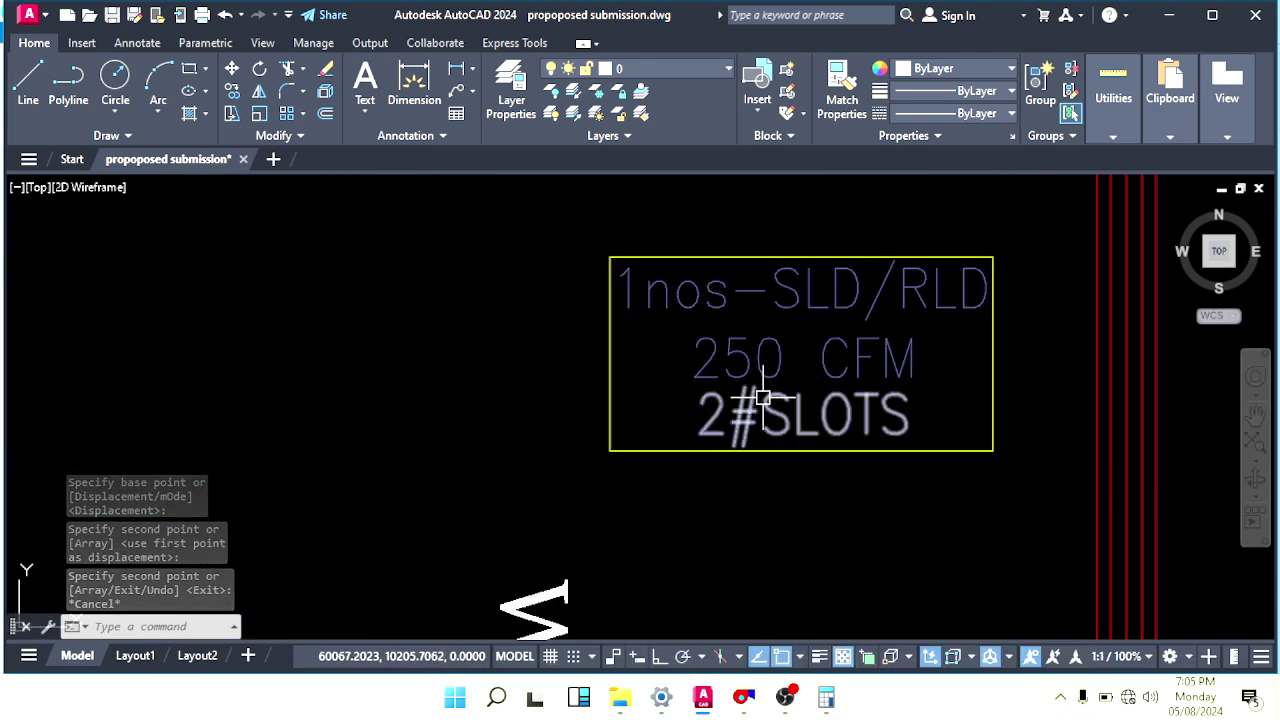
double_click(782, 370)
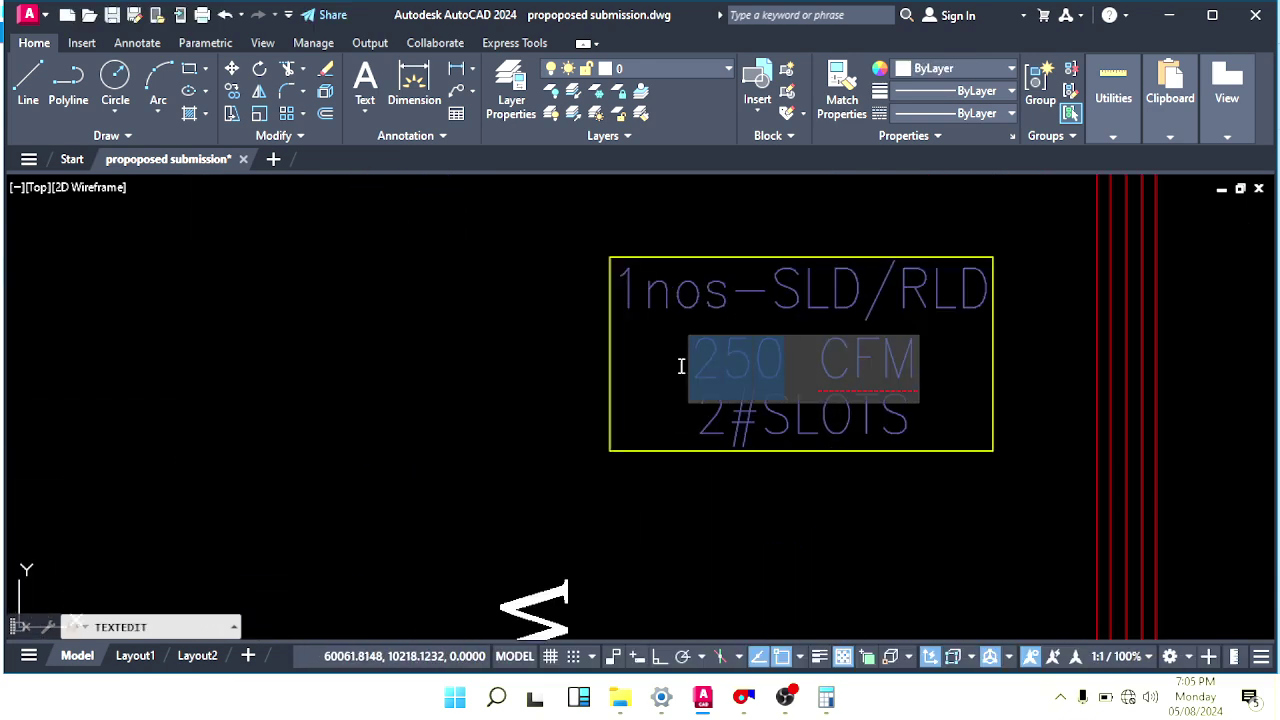
text(315)
click(803, 499)
key(Escape)
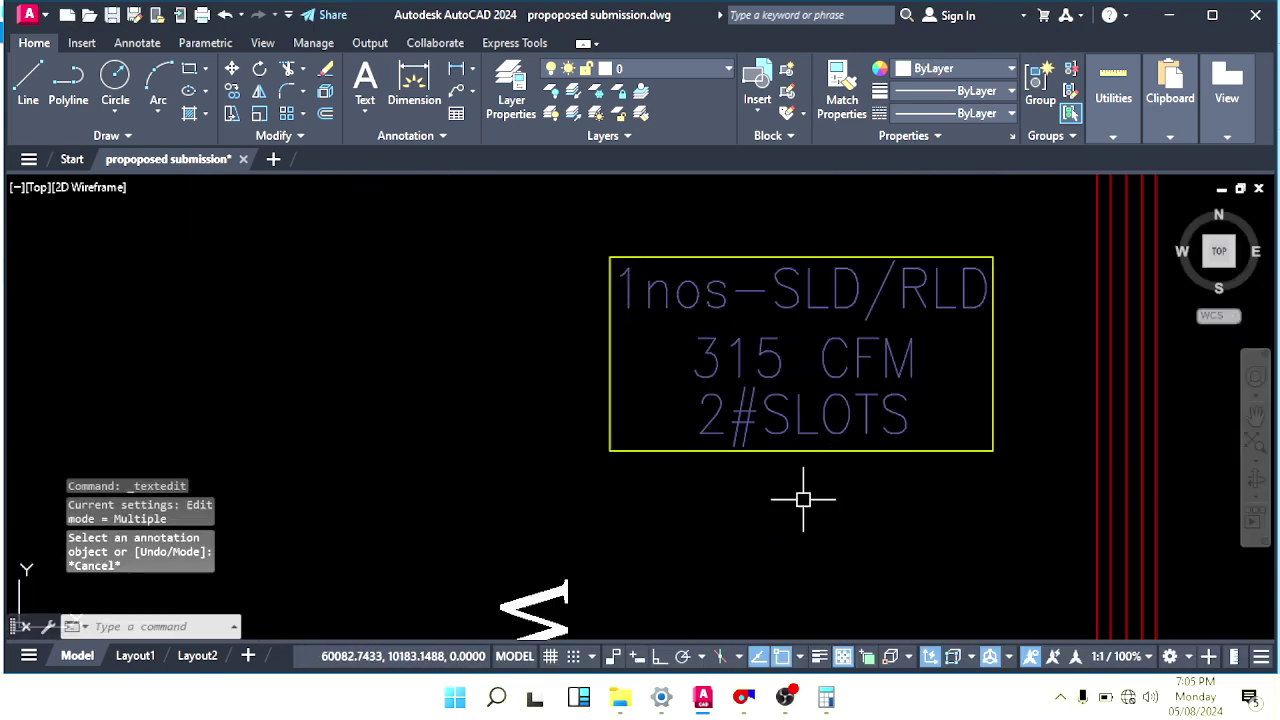
Copy the boxed 315 CFM diffuser tag to just above the red wall diffuser west of Meeting-2.
key(Escape)
scroll(801, 497, down, 4)
click(830, 509)
click(764, 370)
middle_drag(759, 414, 813, 418)
text(co)
key(space)
click(846, 464)
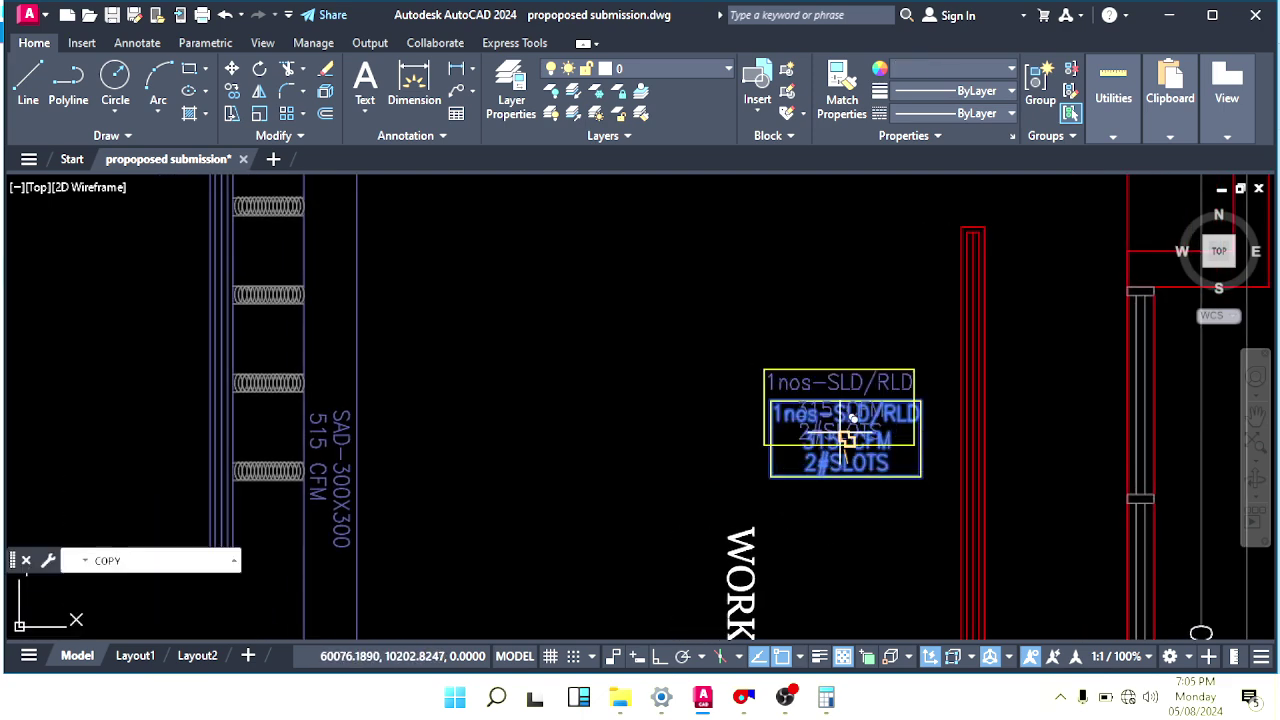
scroll(362, 325, down, 2)
middle_drag(362, 325, 752, 468)
scroll(694, 240, up, 4)
middle_drag(675, 298, 748, 485)
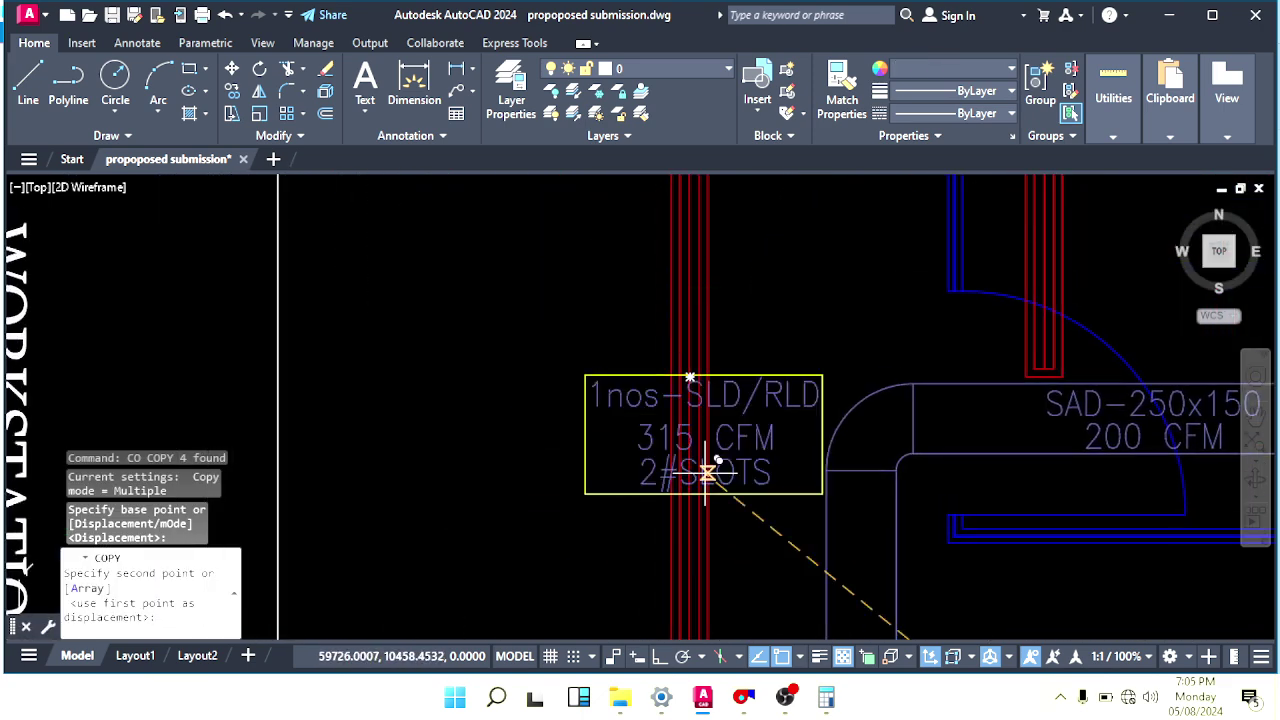
middle_drag(791, 338, 799, 458)
scroll(780, 450, down, 2)
middle_drag(680, 350, 689, 498)
scroll(721, 397, up, 2)
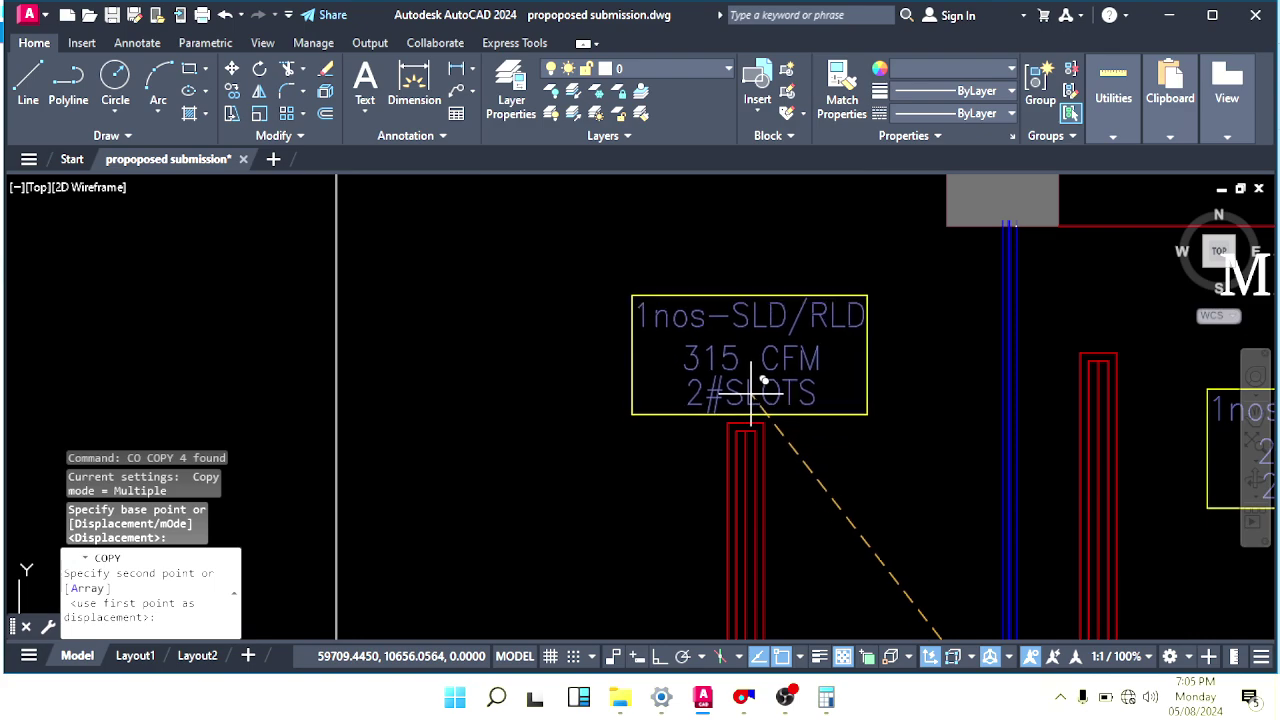
click(751, 401)
key(Escape)
key(Escape)
Examine the duct and diffuser labels around the workstations, offices and cabins.
scroll(768, 452, down, 2)
scroll(775, 480, down, 2)
mouse_move(780, 512)
middle_down()
mouse_move(757, 406)
mouse_move(747, 435)
mouse_move(688, 342)
middle_up()
scroll(759, 412, down, 2)
middle_drag(756, 469, 680, 379)
middle_drag(840, 455, 768, 410)
middle_drag(663, 337, 707, 405)
mouse_move(647, 485)
middle_down()
mouse_move(644, 356)
mouse_move(671, 428)
middle_up()
middle_drag(786, 481, 756, 466)
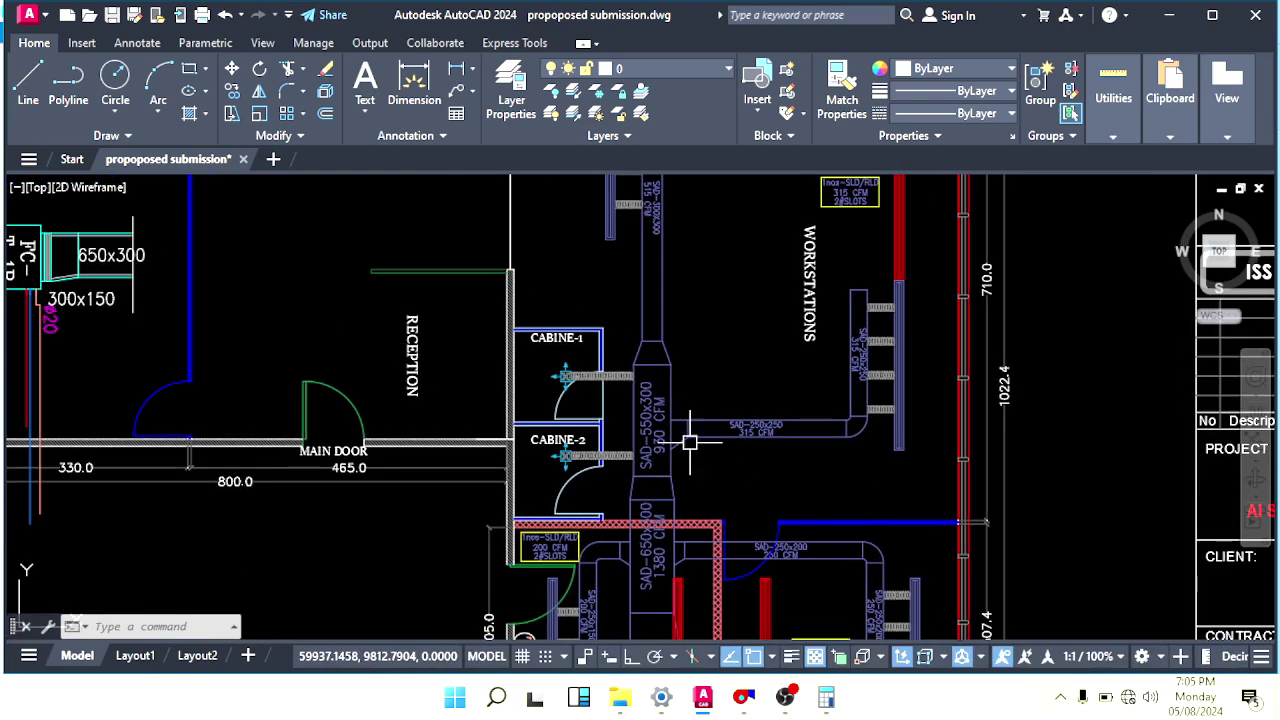
middle_drag(570, 378, 588, 420)
scroll(586, 460, up, 2)
middle_drag(662, 326, 720, 380)
middle_drag(879, 263, 833, 389)
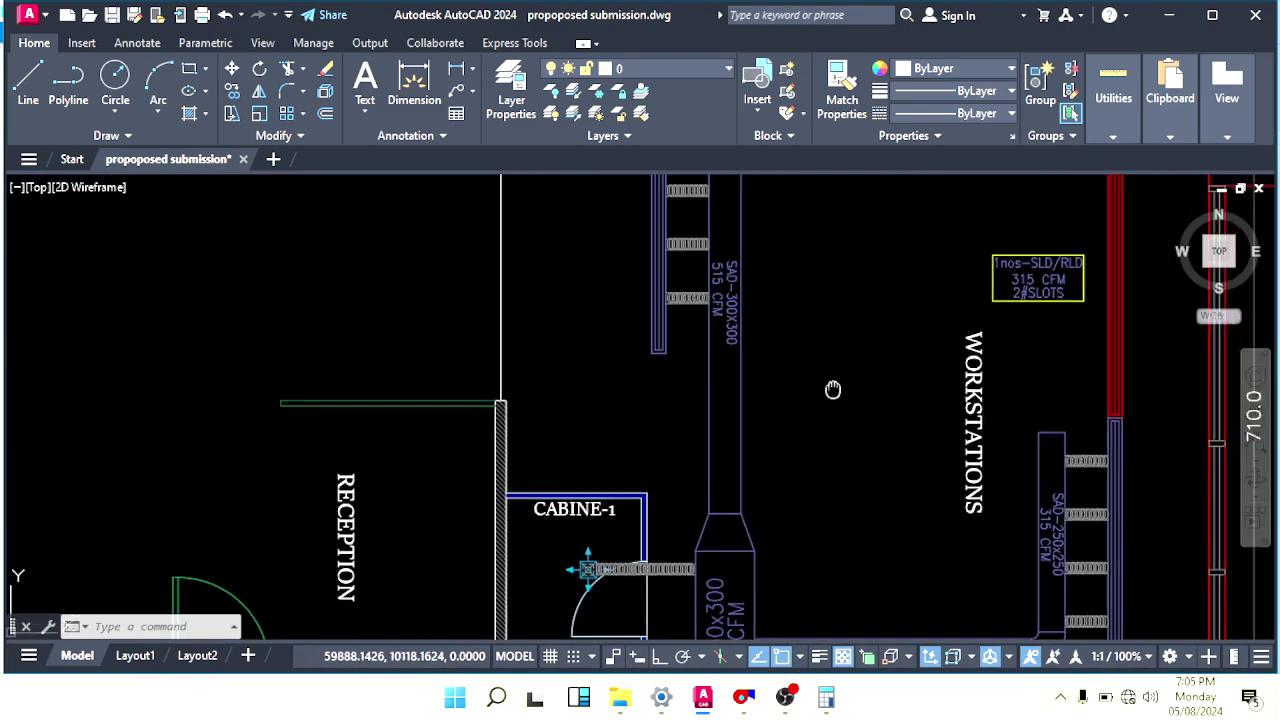
Copy the boxed 315 CFM tag from the workstations area into Reception, beside Cabine-1.
scroll(1003, 329, up, 2)
middle_drag(1005, 329, 949, 443)
key(Escape)
key(Escape)
click(990, 441)
click(943, 272)
middle_drag(963, 341, 917, 316)
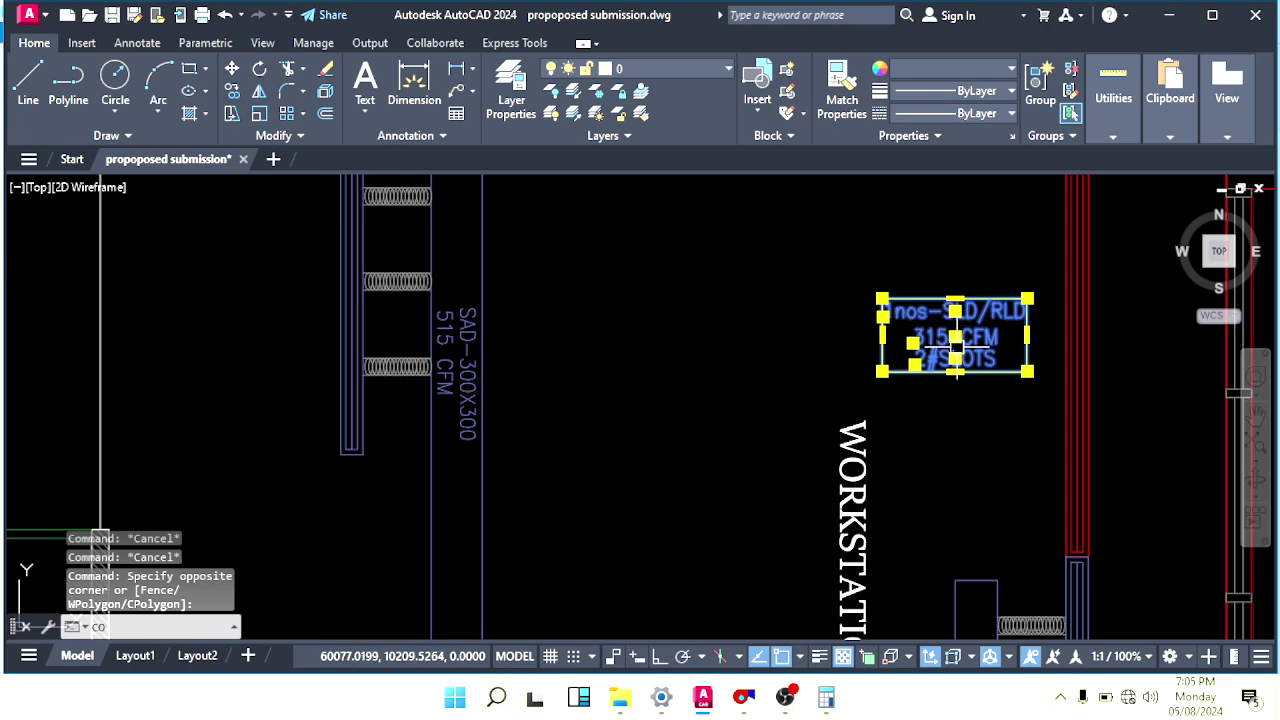
key(space)
click(956, 308)
scroll(396, 526, down, 2)
middle_drag(400, 528, 797, 231)
scroll(588, 405, up, 4)
click(473, 374)
key(Escape)
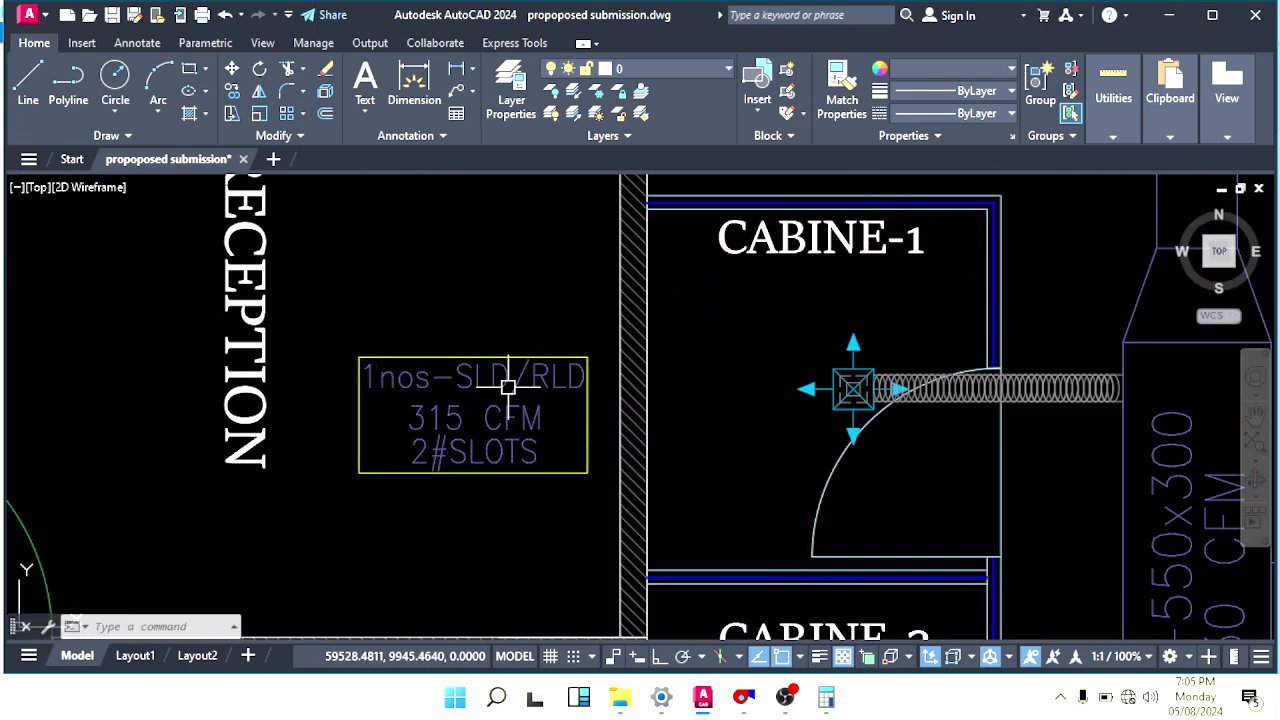
Scale the copied diffuser tag in Reception by a factor of 0.7.
middle_drag(508, 387, 590, 370)
click(563, 481)
click(553, 365)
text(sc)
key(space)
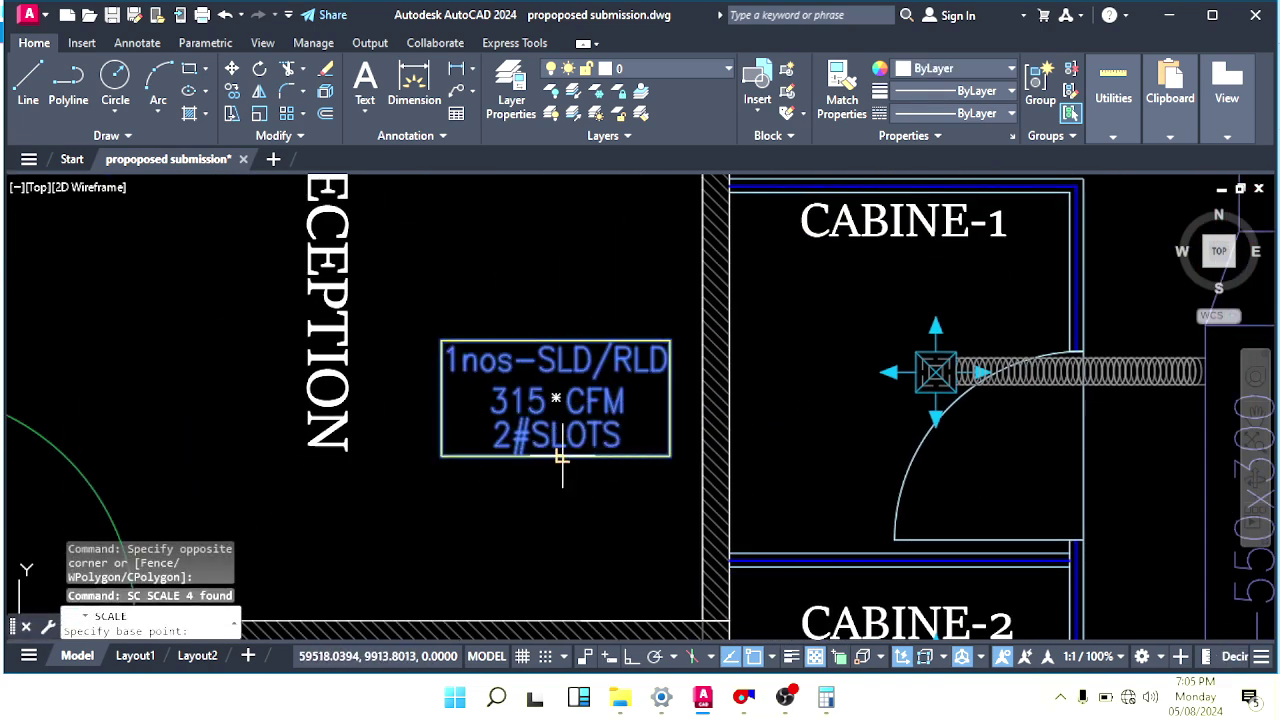
click(561, 458)
text(.)
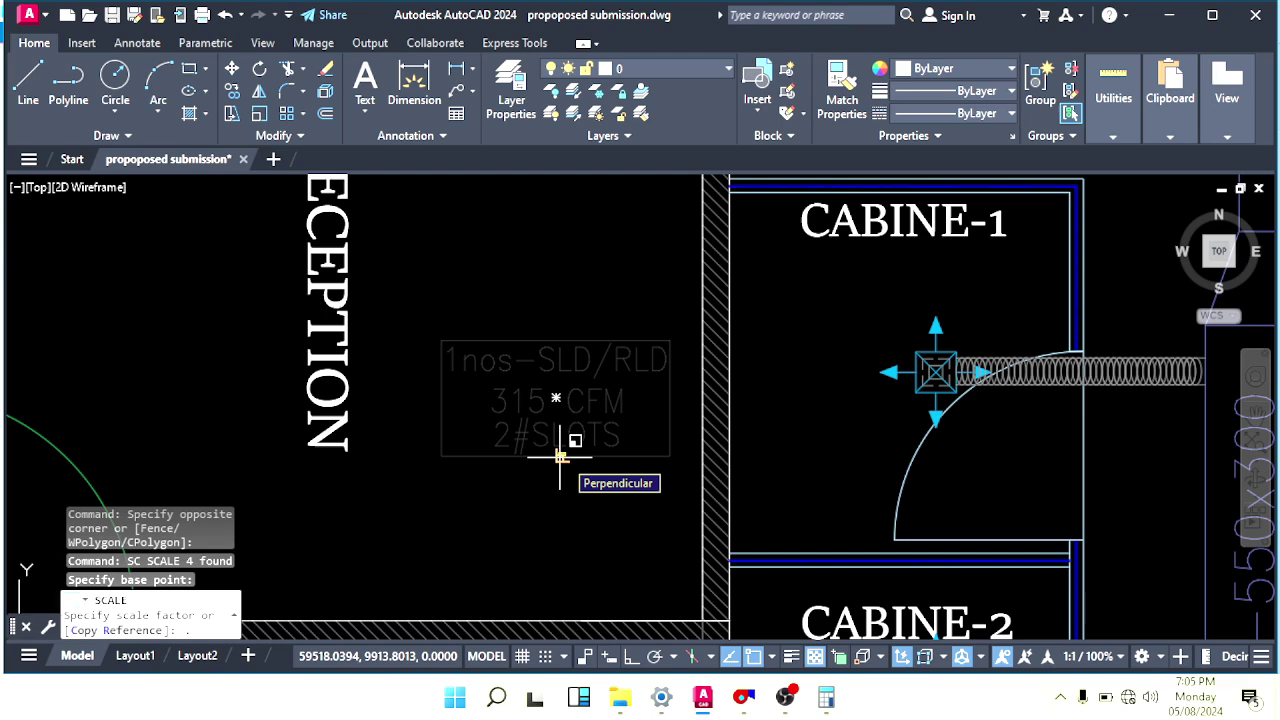
text(7)
key(space)
key(Escape)
scroll(655, 441, down, 2)
key(Escape)
scroll(604, 443, up, 2)
scroll(534, 391, up, 2)
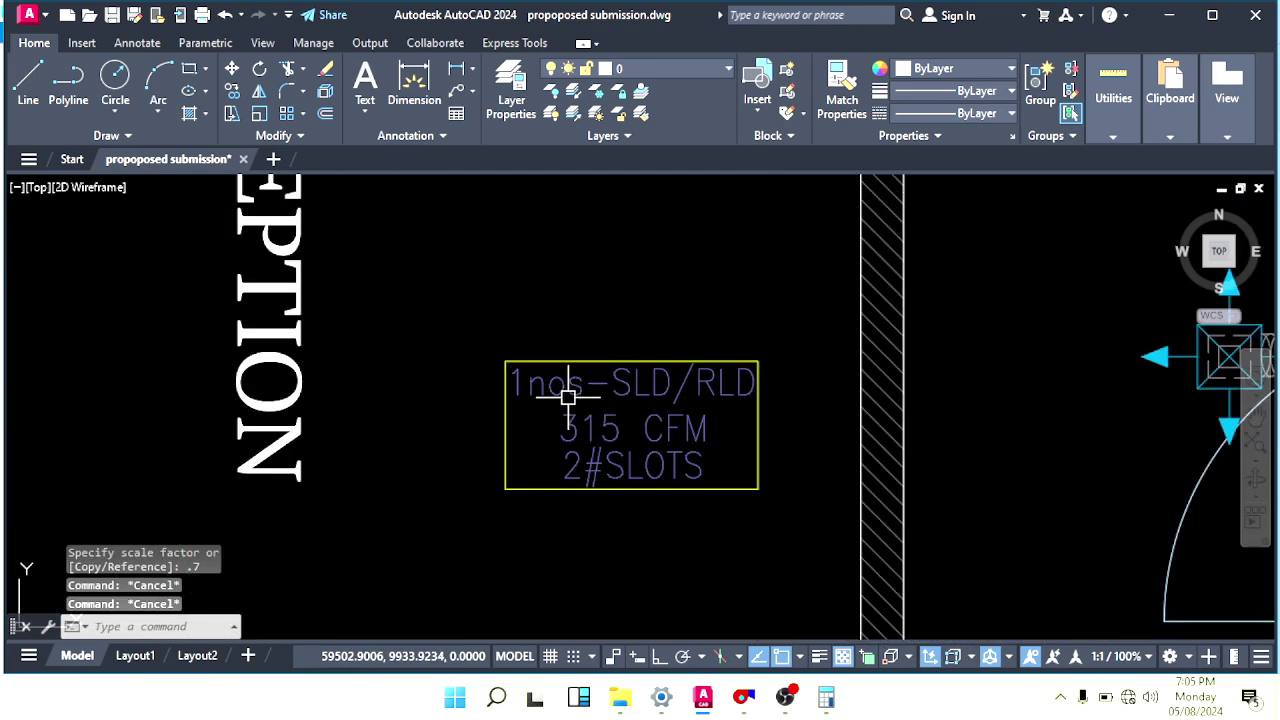
Change the first two lines of the Reception tag to 1nos-SD and 50CFM.
double_click(658, 391)
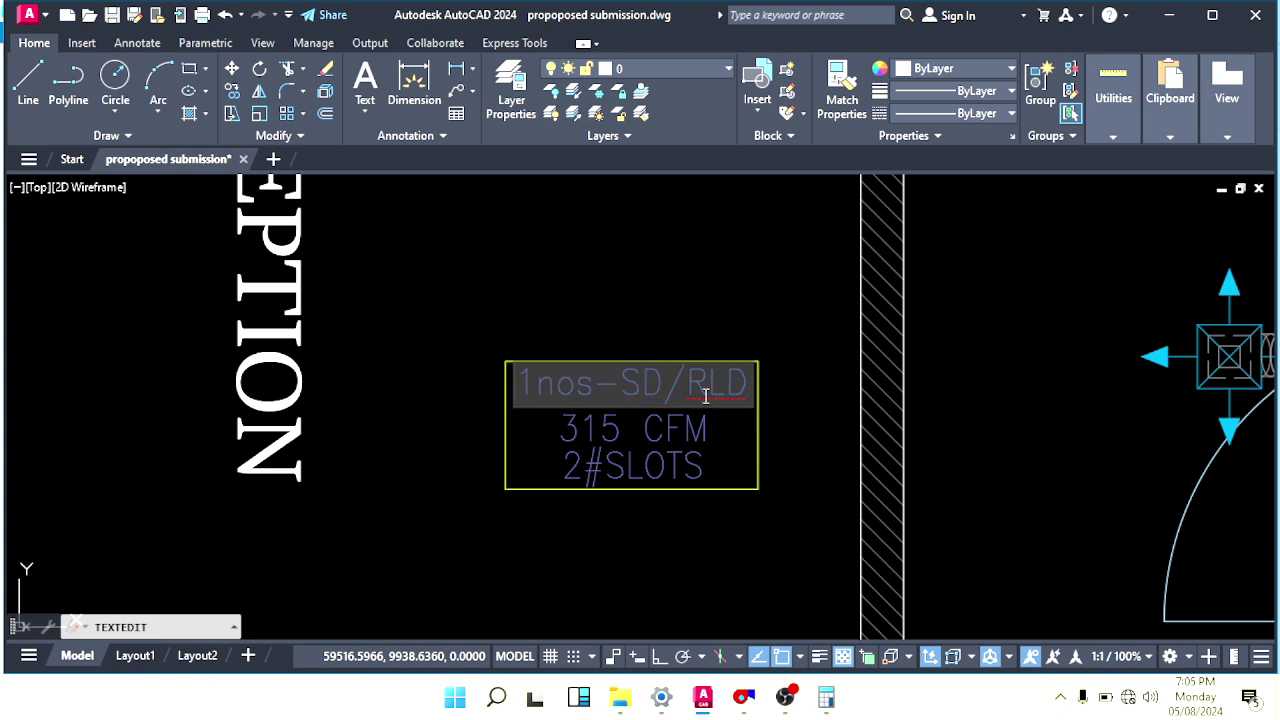
key(Delete)
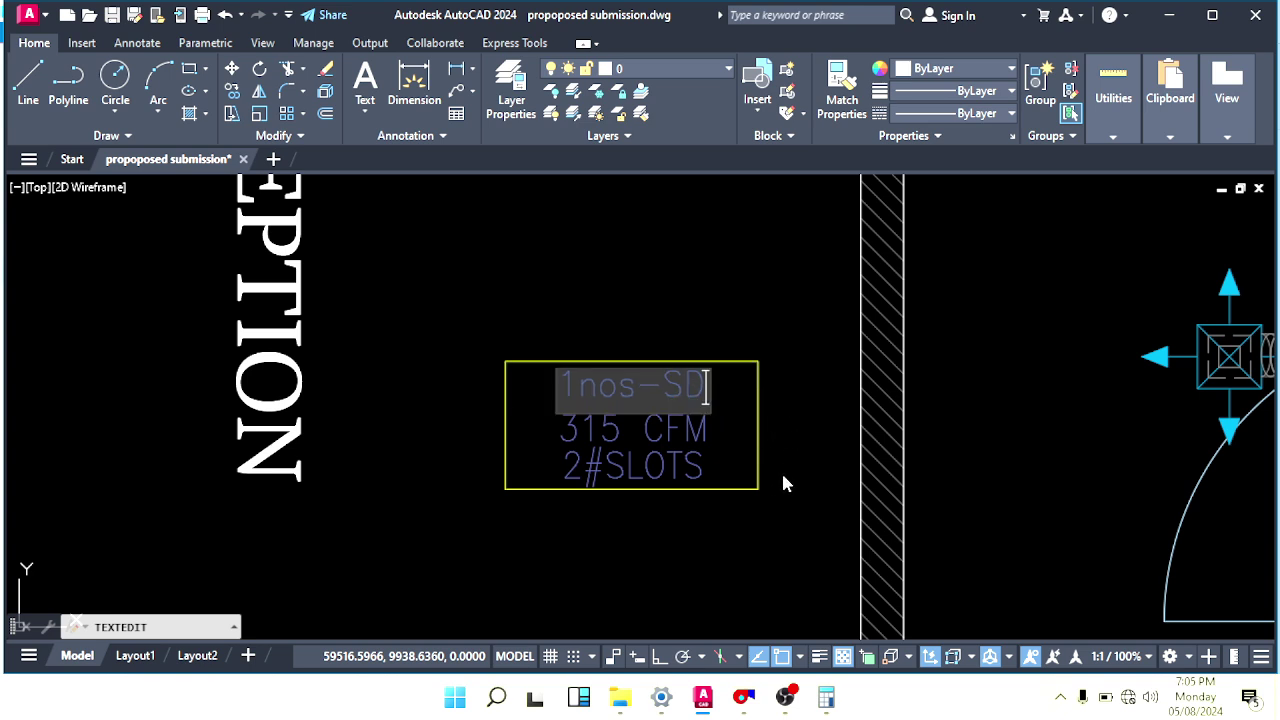
key(Escape)
double_click(632, 432)
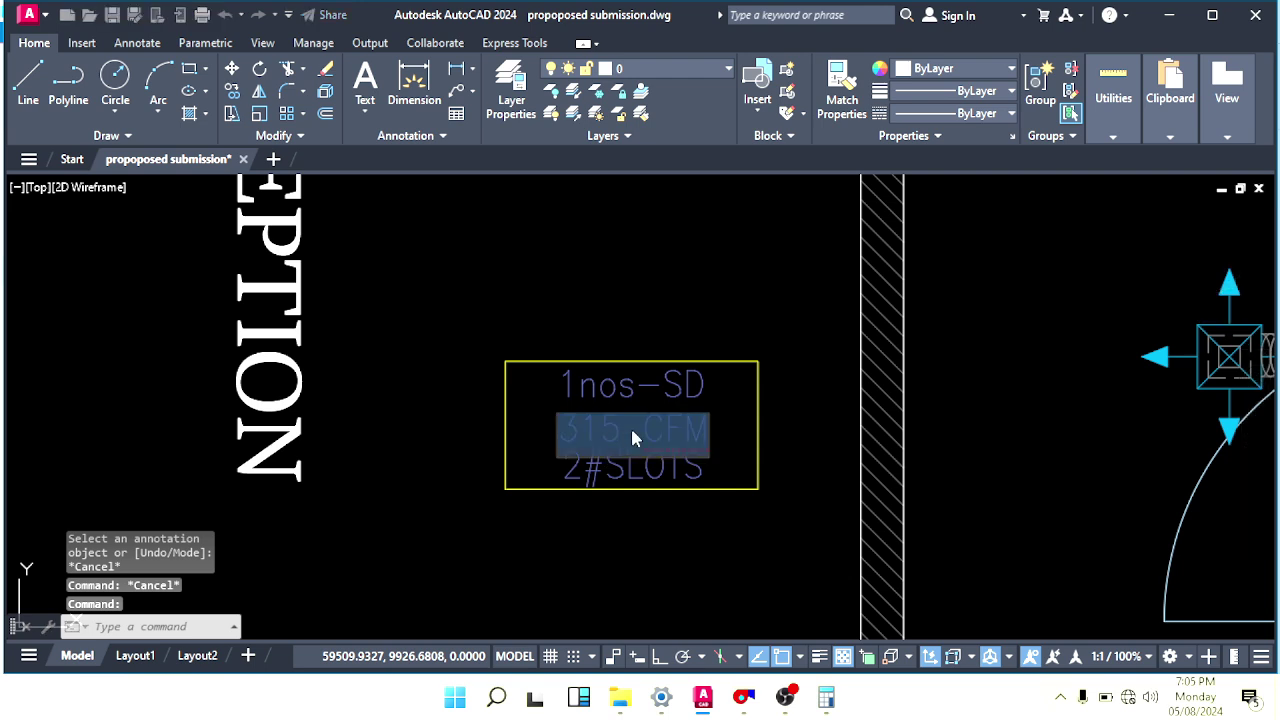
text(500)
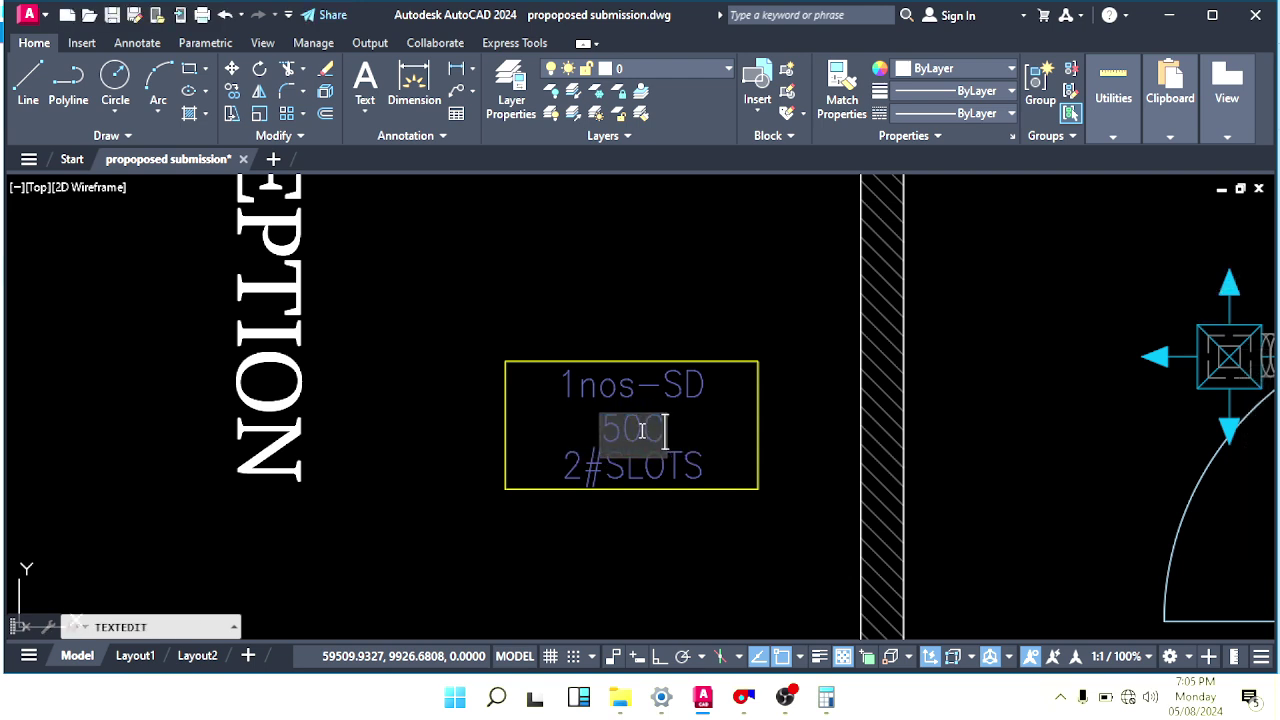
key(Escape)
key(Escape)
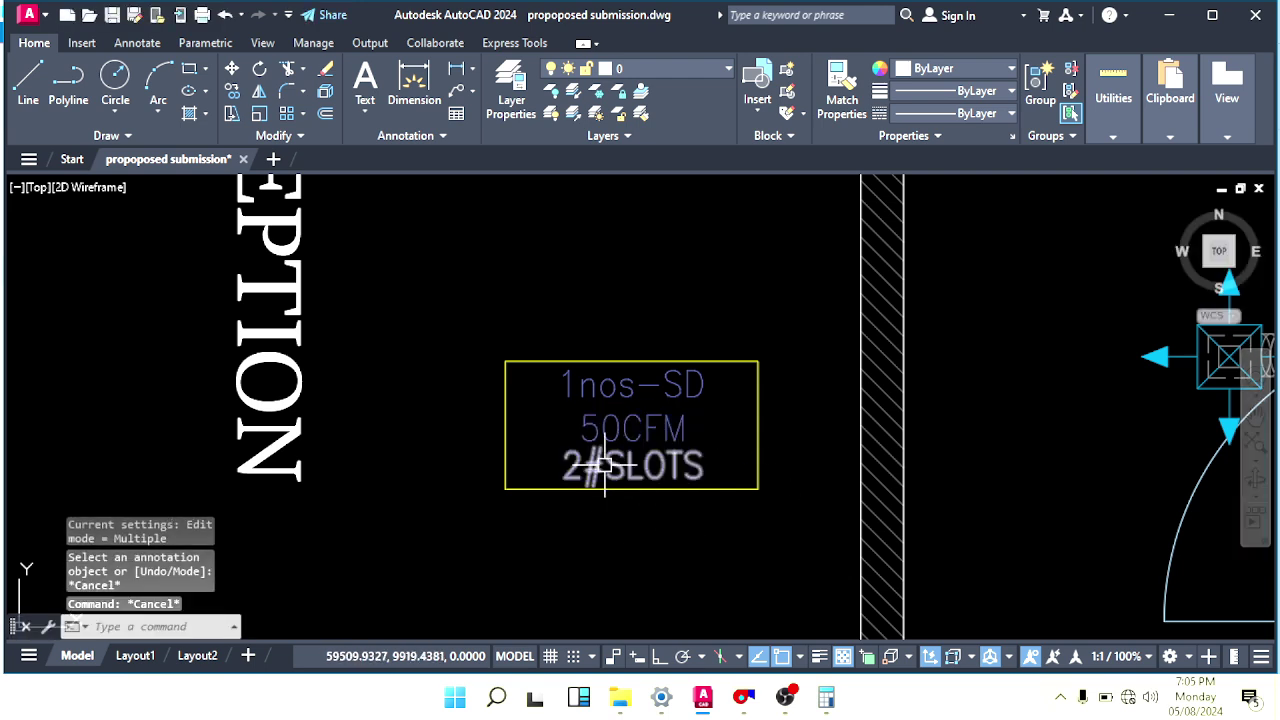
Change the 2#SLOTS line of the Reception tag to 150X150.
text(150X15)
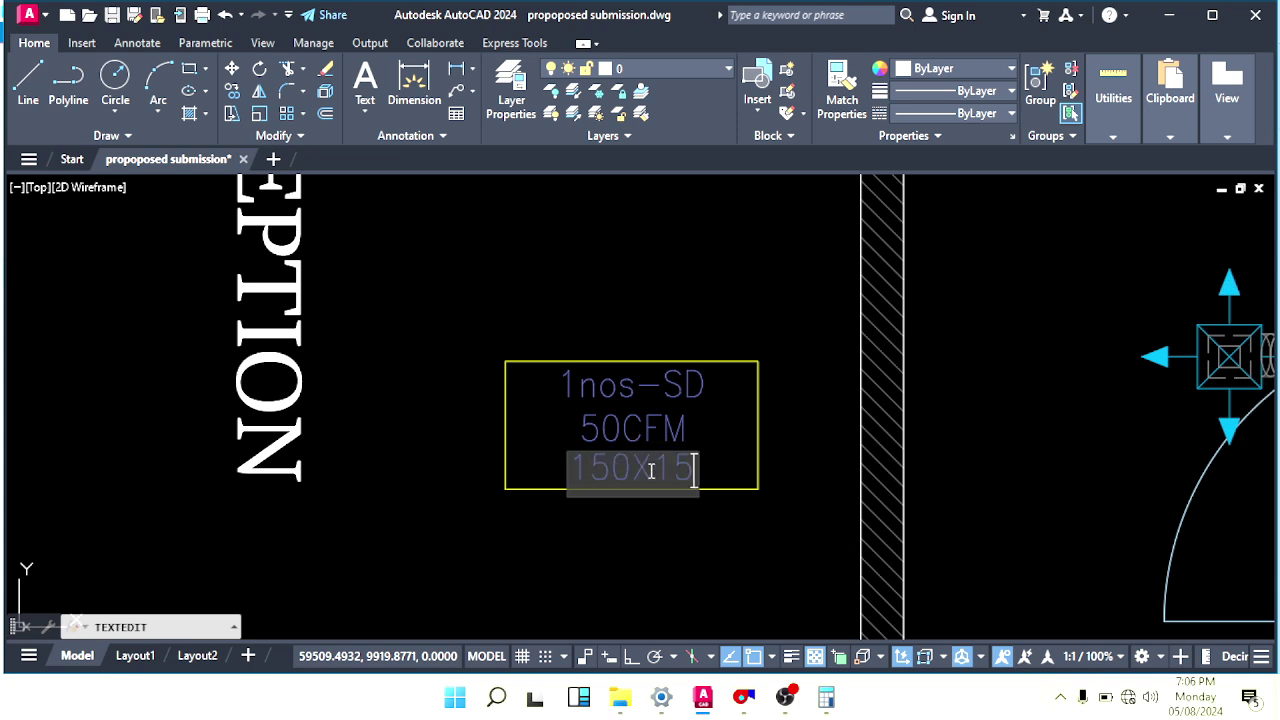
click(685, 561)
key(Escape)
key(Escape)
Move the tag's yellow frame horizontally so its left edge sits close to the text, with Polar tracking on.
click(803, 412)
click(738, 430)
middle_drag(735, 440, 717, 406)
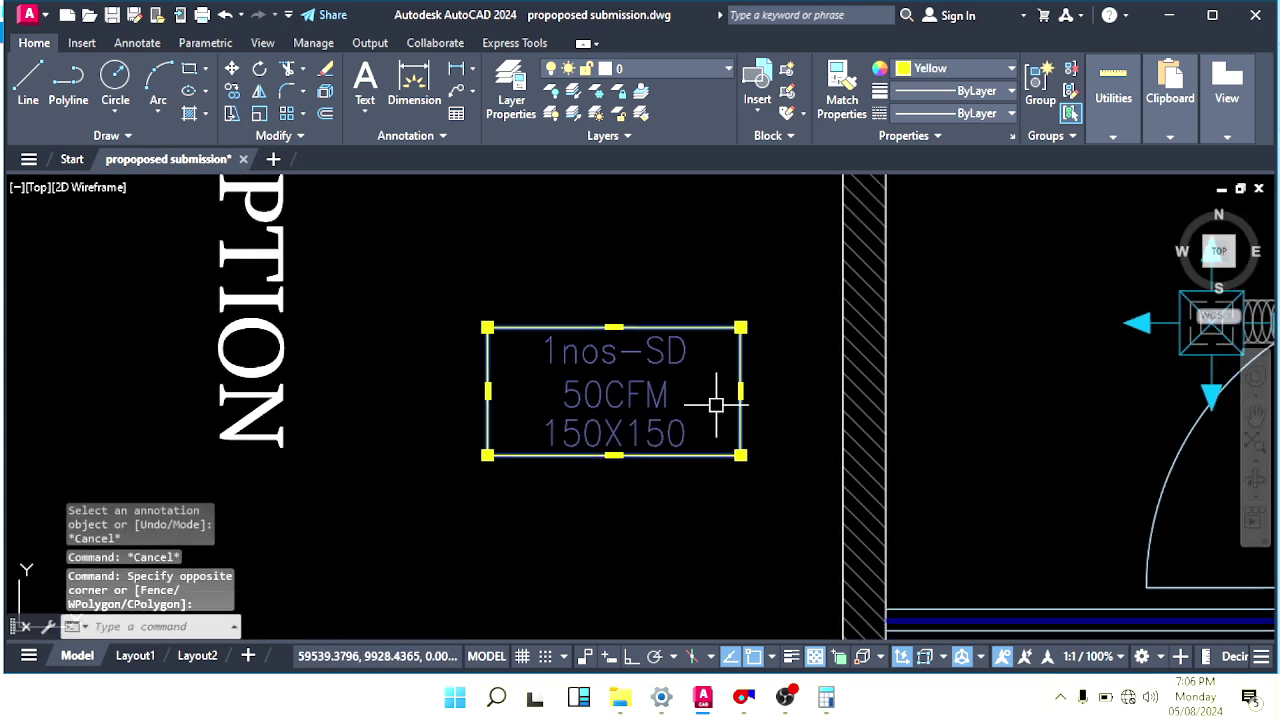
text(m)
key(Return)
click(545, 520)
click(655, 656)
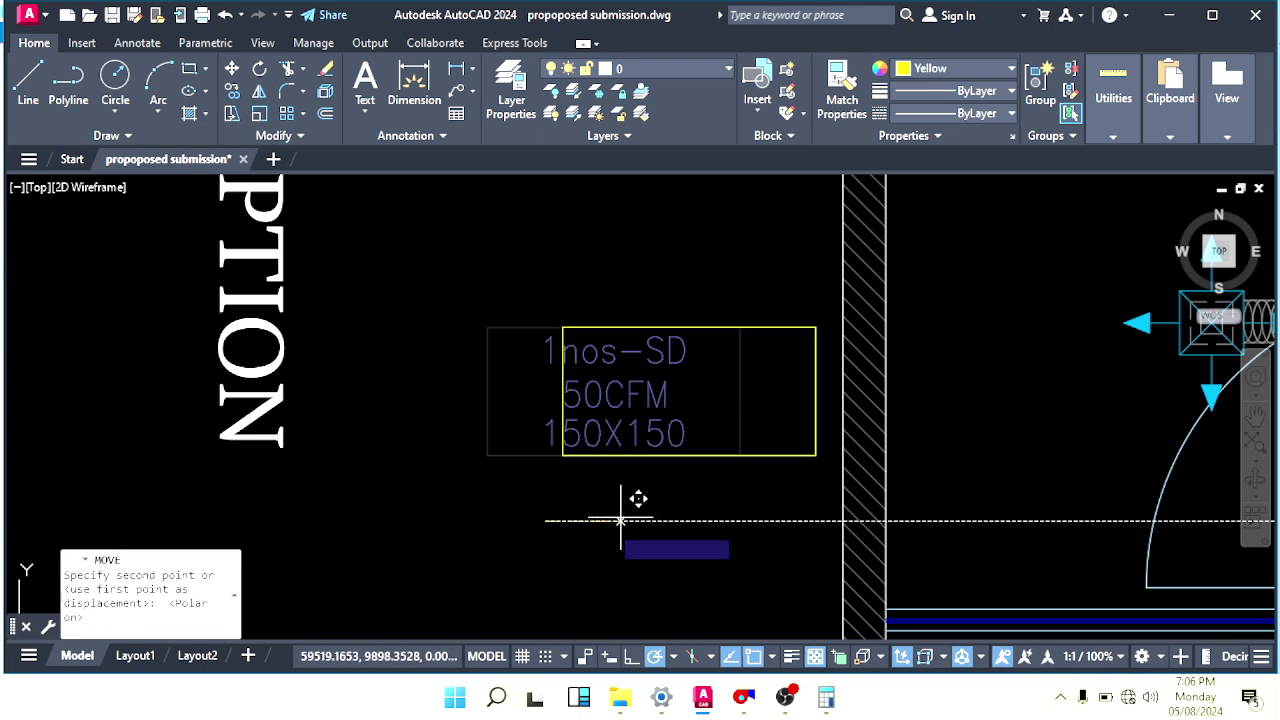
click(596, 514)
key(Escape)
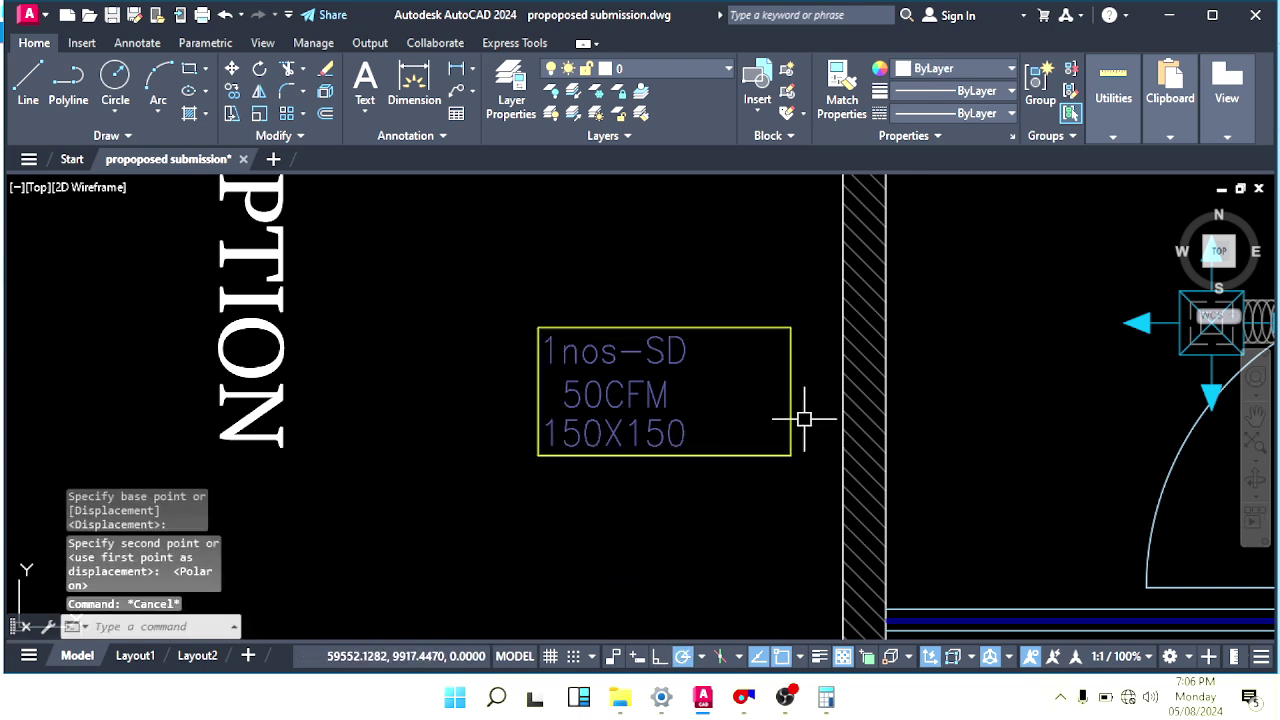
Stretch the right edge of the yellow frame inward so it fits closely around the tag text.
click(812, 404)
click(763, 401)
scroll(777, 395, up, 2)
click(801, 389)
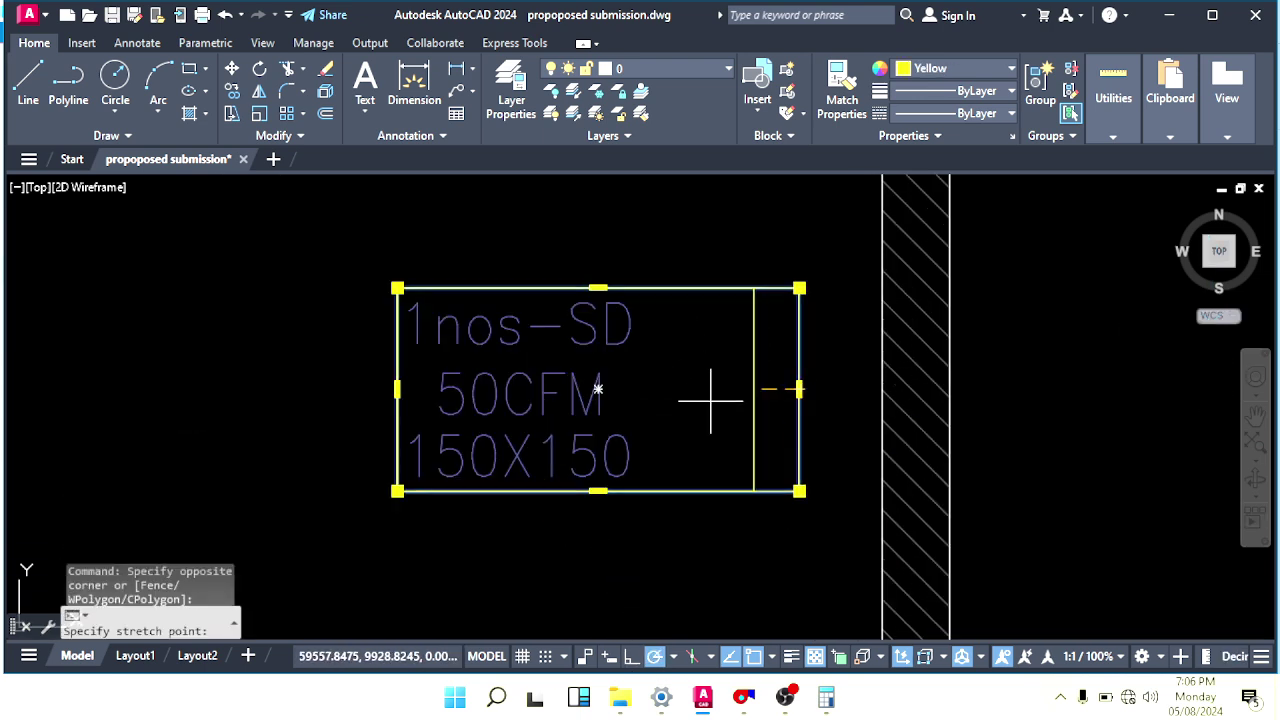
click(656, 389)
key(Escape)
scroll(637, 412, down, 2)
Copy the boxed 1nos-SD 50CFM 150X150 tag into Cabine-1 and Cabine-2, near their ceiling diffusers.
middle_drag(634, 411, 658, 419)
click(688, 329)
click(559, 456)
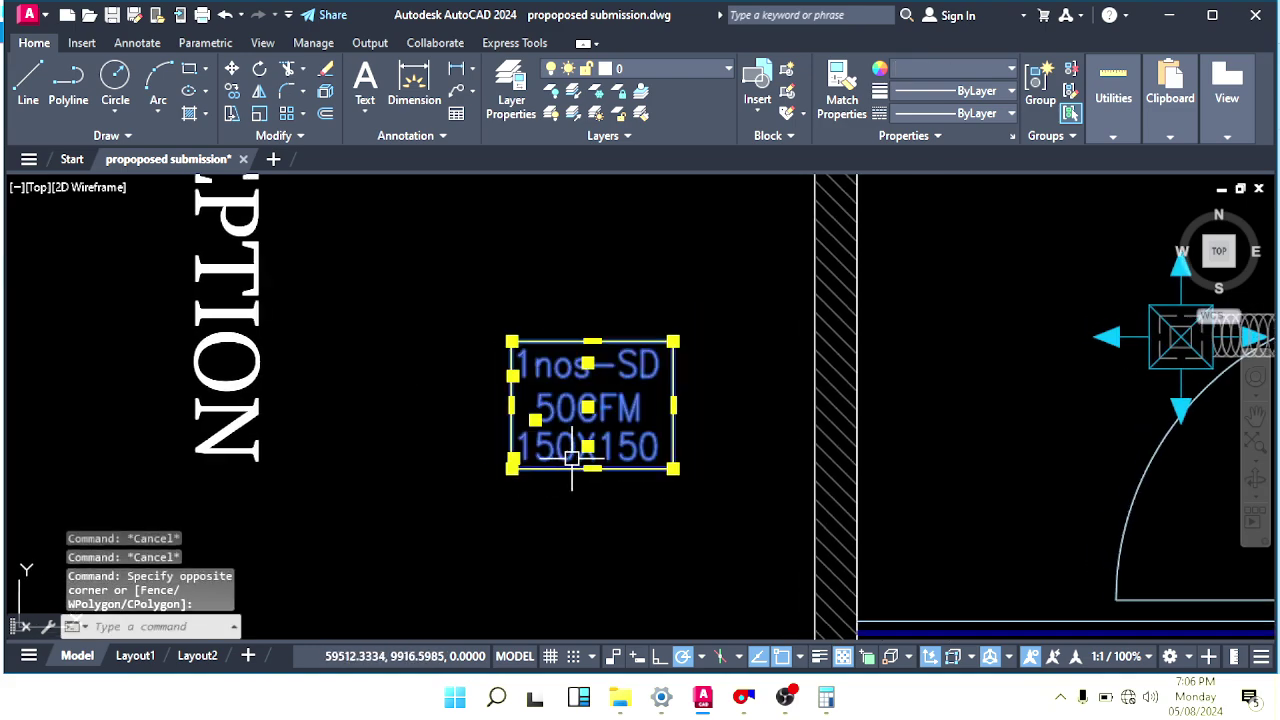
middle_drag(573, 460, 504, 458)
text(co)
key(Return)
click(517, 405)
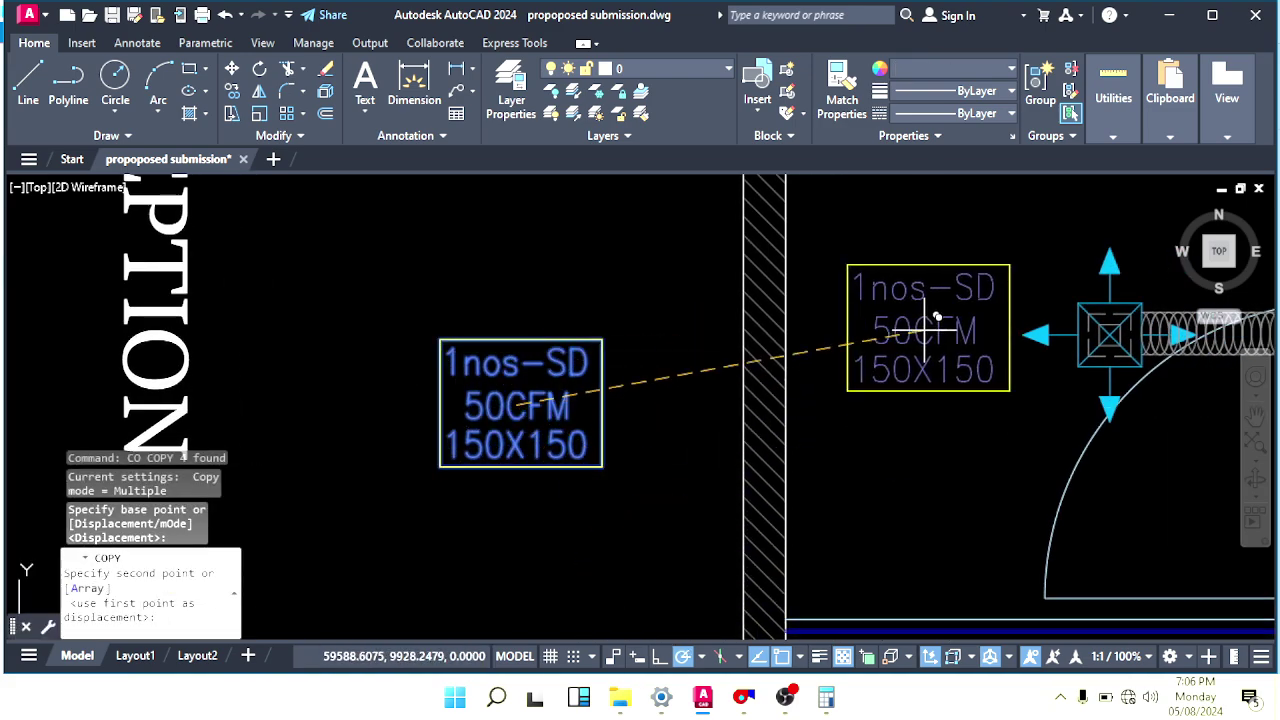
scroll(760, 230, down, 3)
scroll(757, 440, up, 2)
click(767, 470)
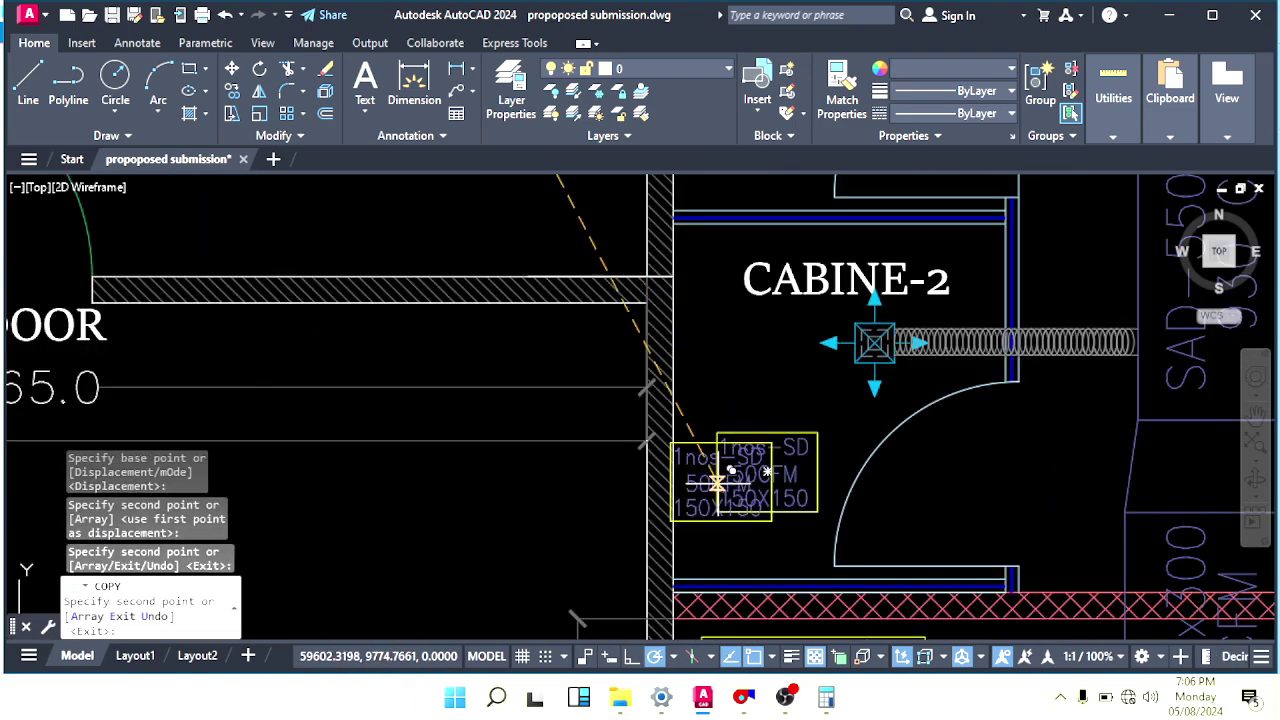
key(Escape)
key(Escape)
Erase the original 1nos-SD 50CFM 150X150 tag in Reception.
scroll(716, 482, down, 3)
middle_drag(682, 460, 705, 481)
click(709, 480)
click(662, 409)
text(e)
key(Return)
scroll(690, 410, down, 2)
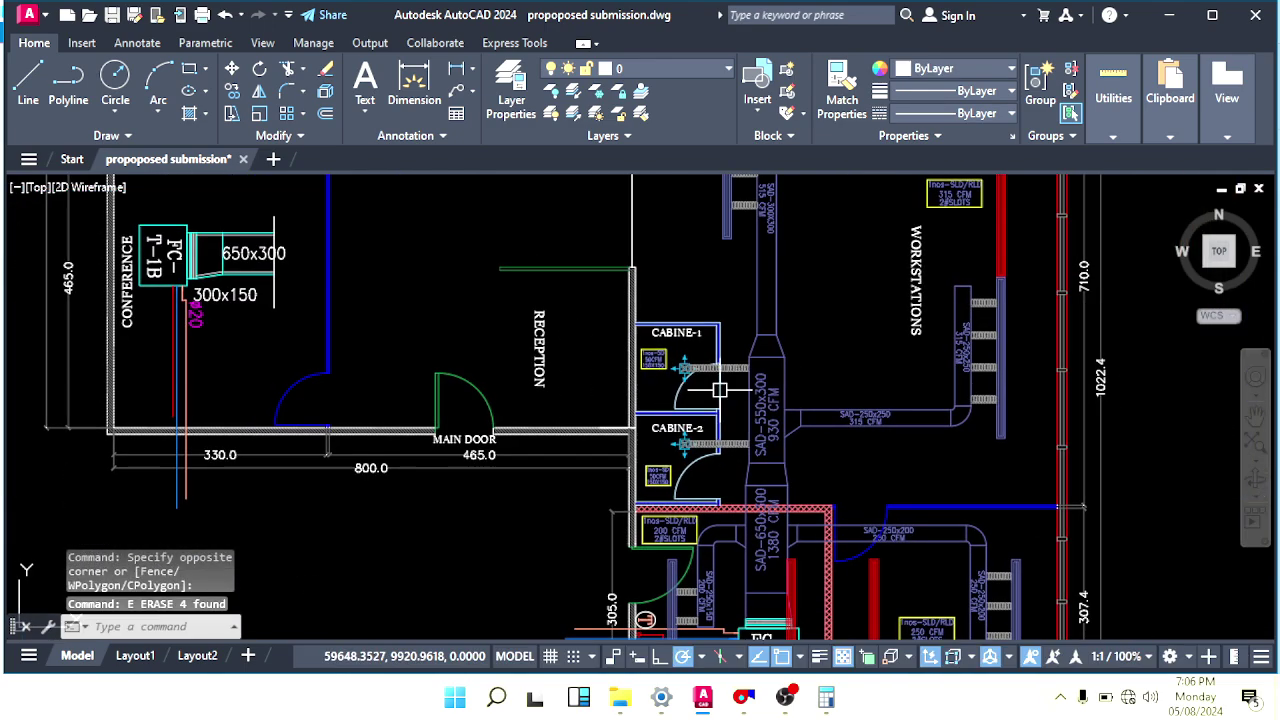
Erase the stray slot diffuser lying outside the plan, west of Office-3.
scroll(801, 453, down, 3)
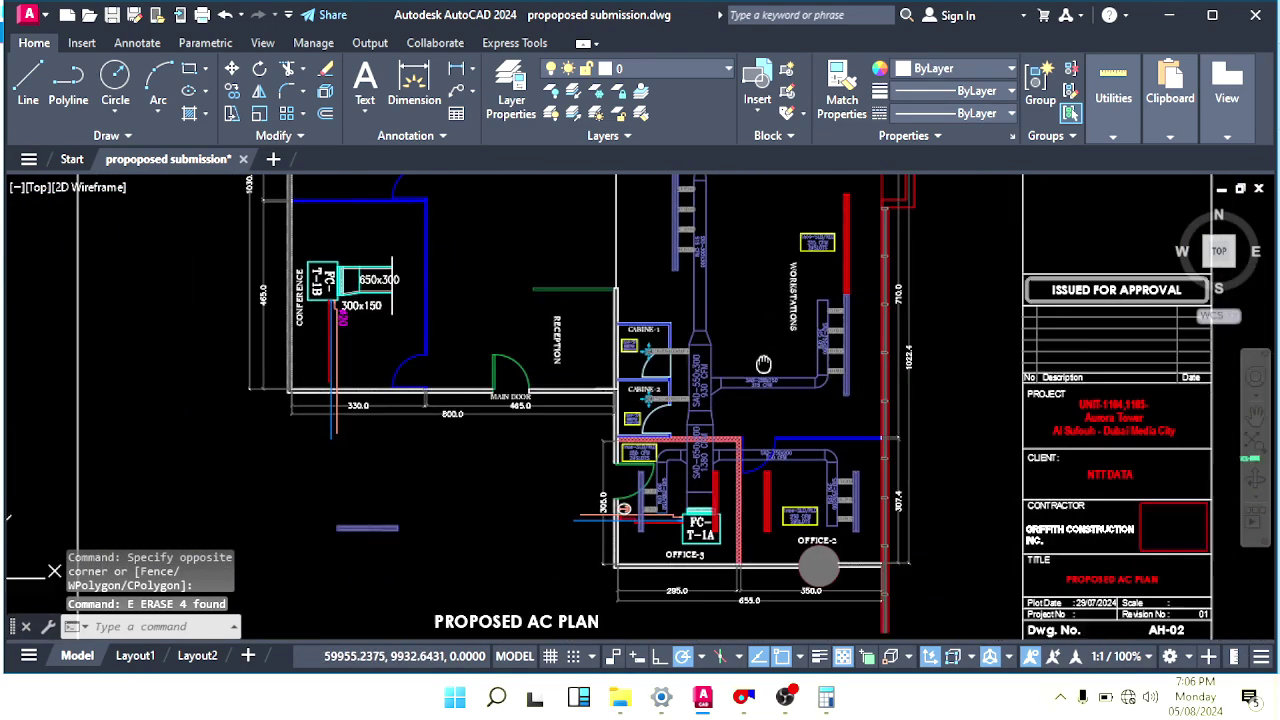
scroll(652, 466, up, 5)
scroll(652, 466, down, 5)
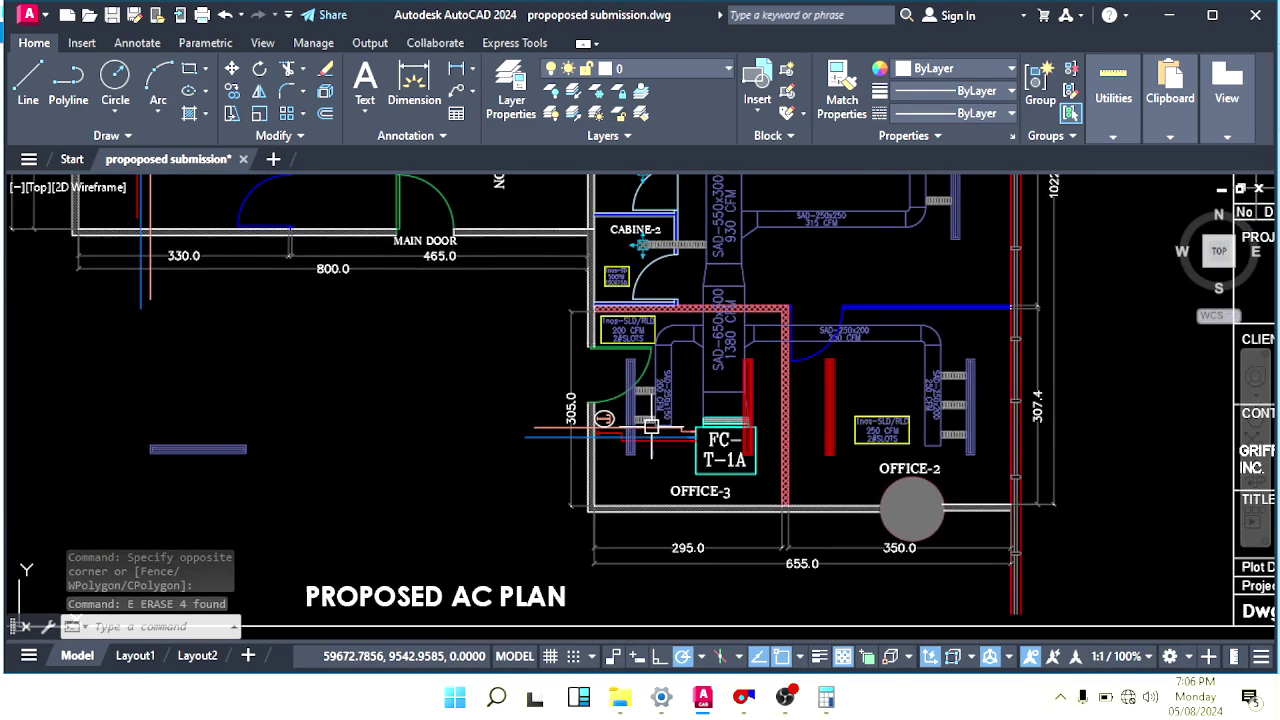
middle_drag(566, 494, 699, 498)
scroll(587, 412, down, 2)
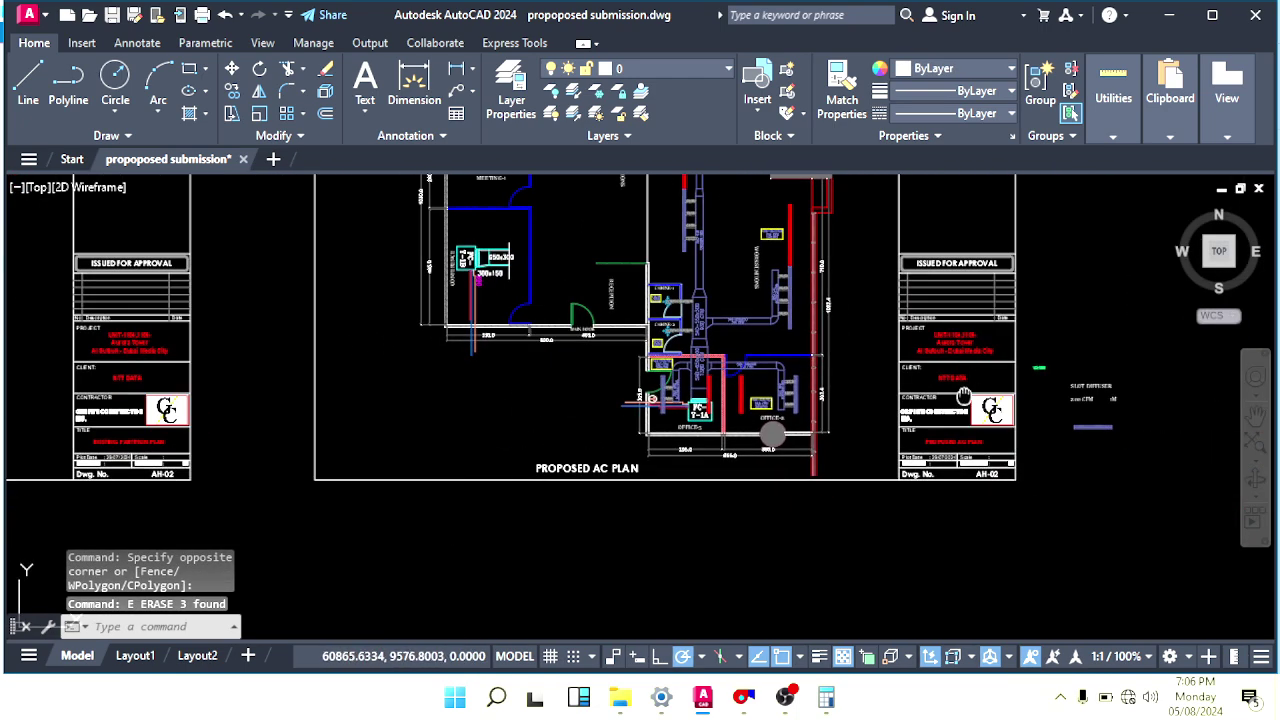
Copy the green VCD symbol with its label from beside the title block to below the SAD-250x200 branch in Office-3.
scroll(1140, 352, up, 6)
click(784, 388)
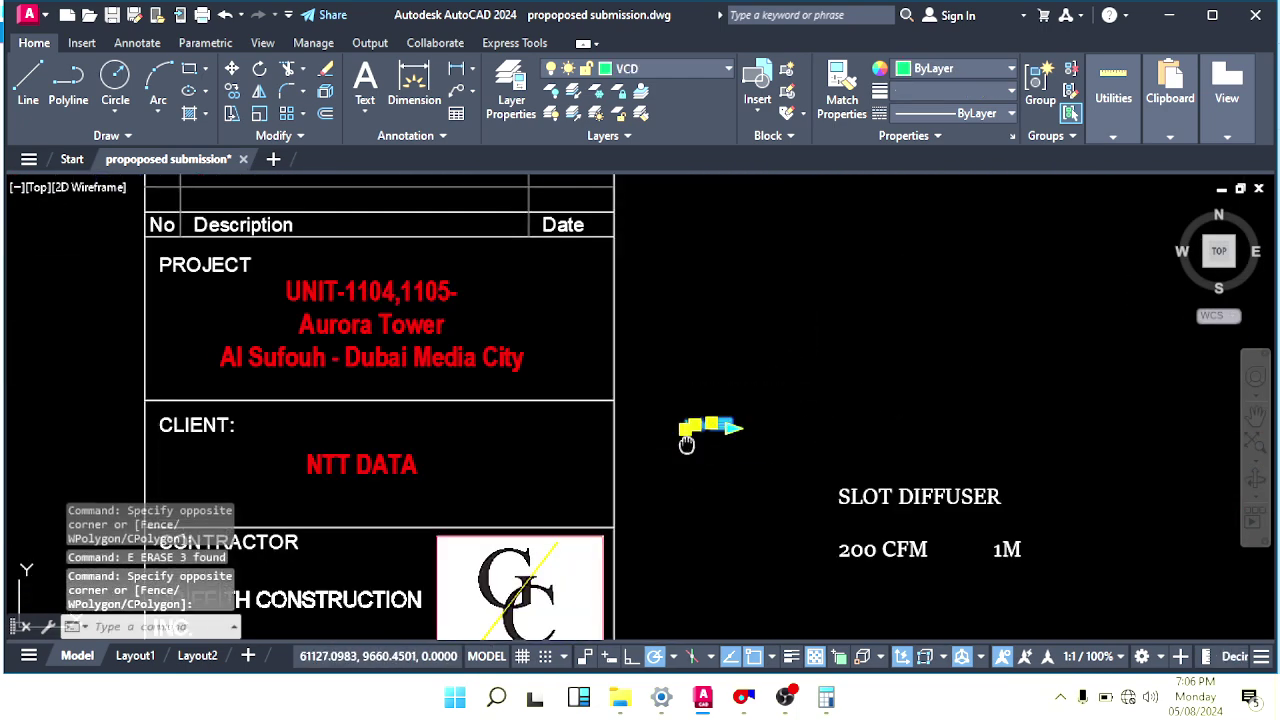
middle_drag(686, 443, 766, 490)
text(co)
key(Return)
middle_drag(215, 460, 627, 433)
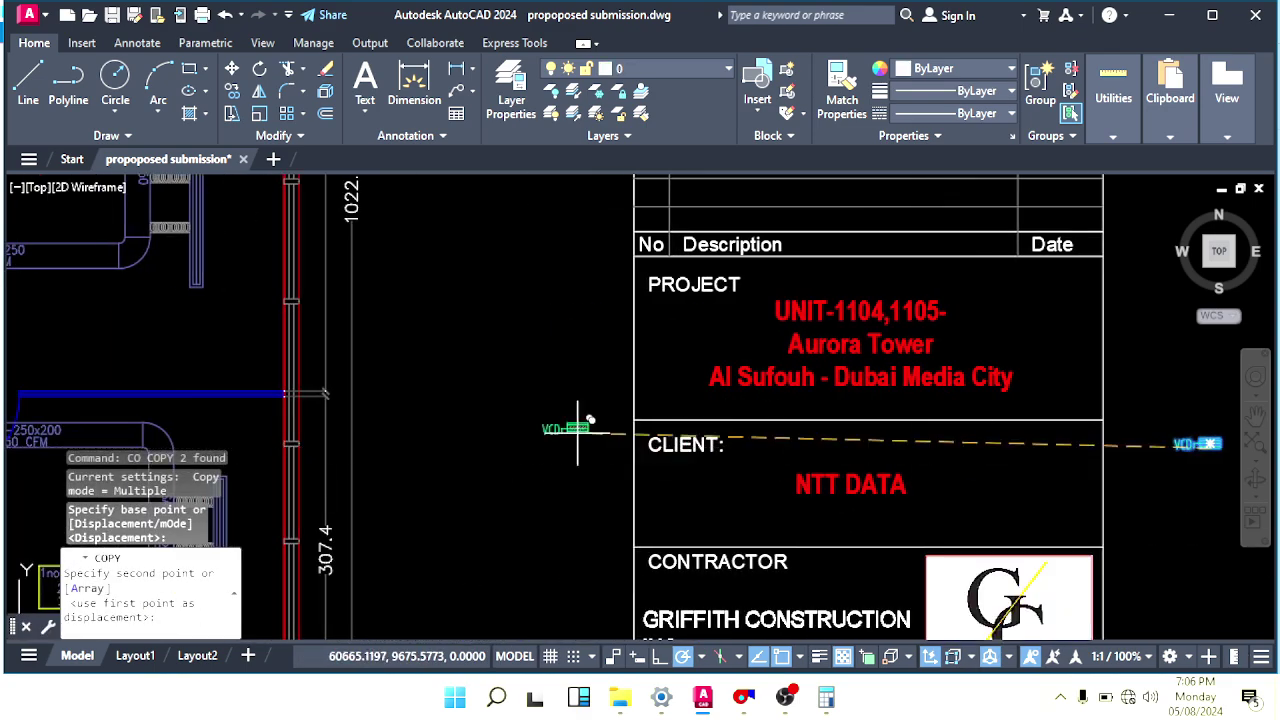
middle_drag(335, 395, 535, 435)
middle_drag(251, 462, 758, 408)
scroll(595, 447, up, 4)
middle_drag(595, 438, 698, 404)
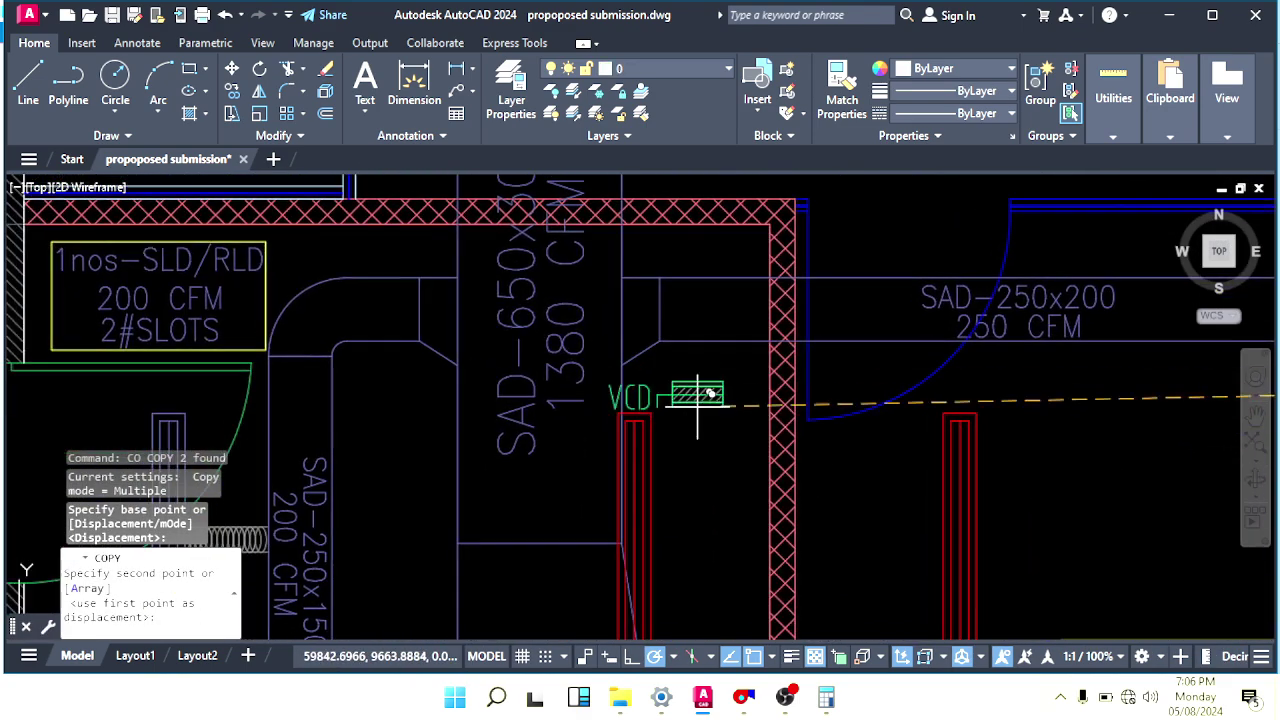
Rotate the copied VCD symbol and label 90 degrees clockwise, with Ortho on.
click(745, 360)
click(622, 400)
scroll(622, 400, up, 2)
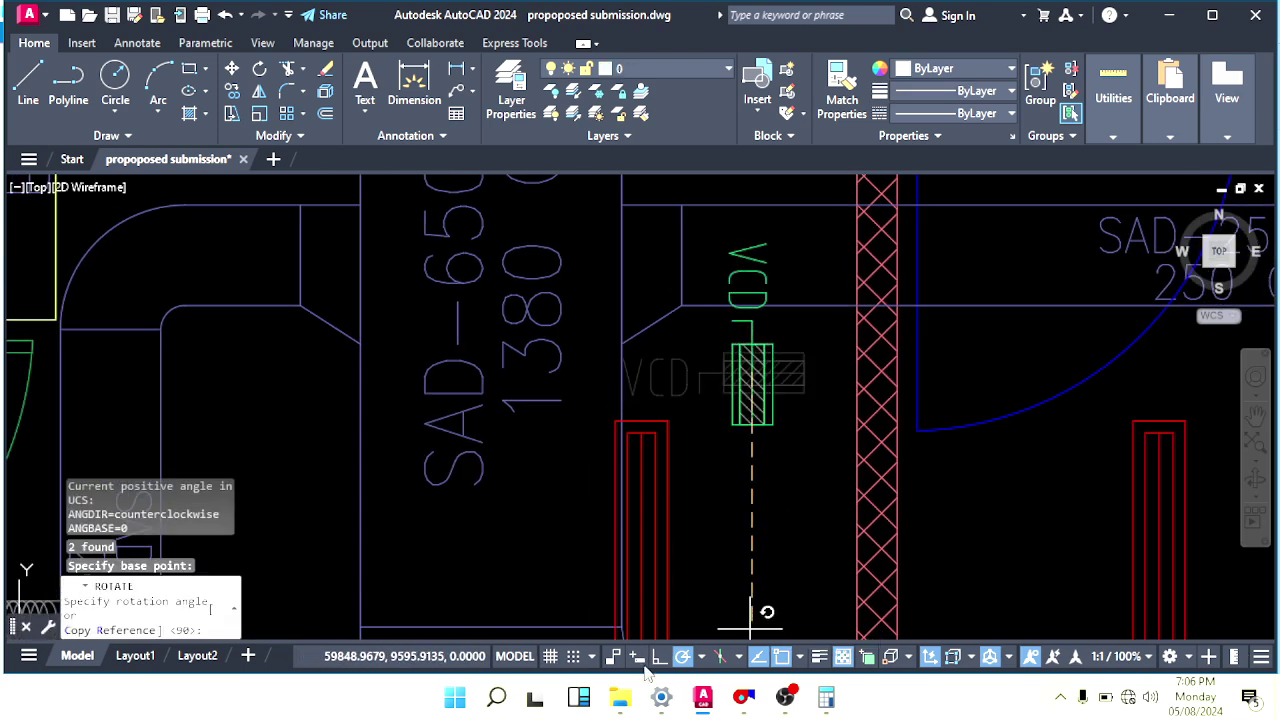
key(F8)
middle_drag(796, 346, 796, 434)
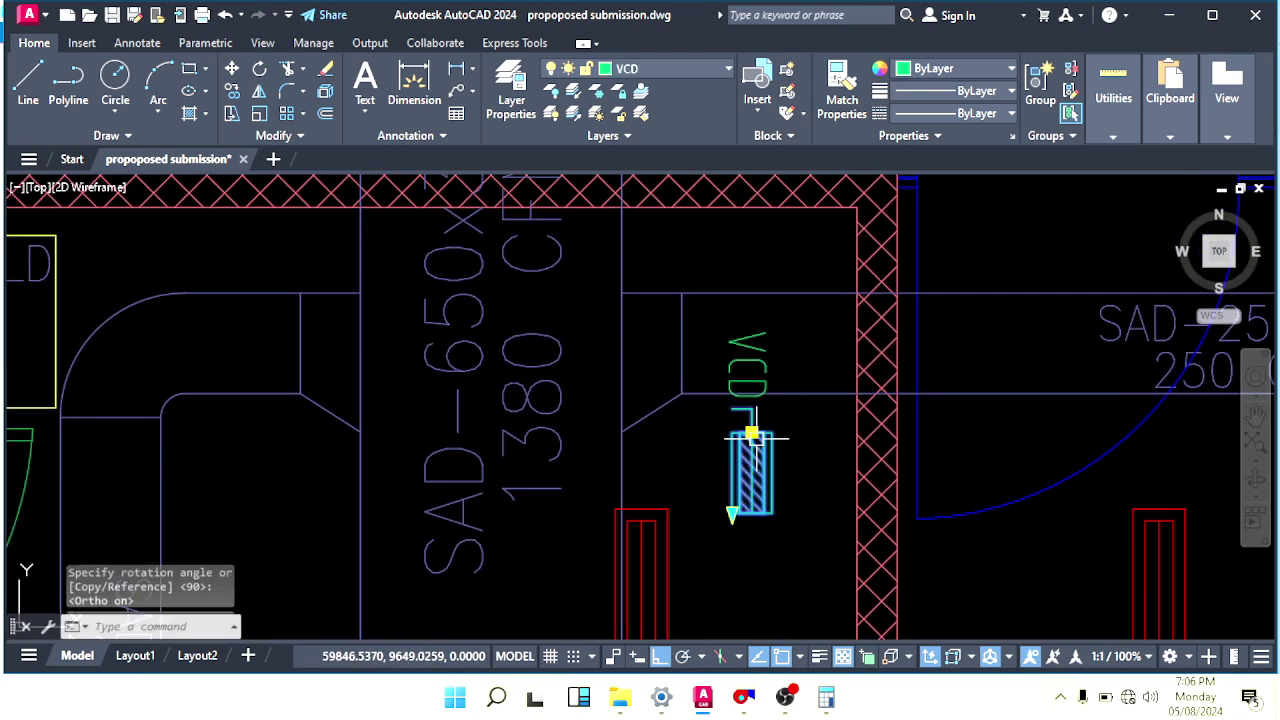
Move the rotated VCD symbol and label to the upper edge of the SAD-250x200 branch duct, near its take-off.
scroll(752, 350, up, 3)
text(m)
key(Return)
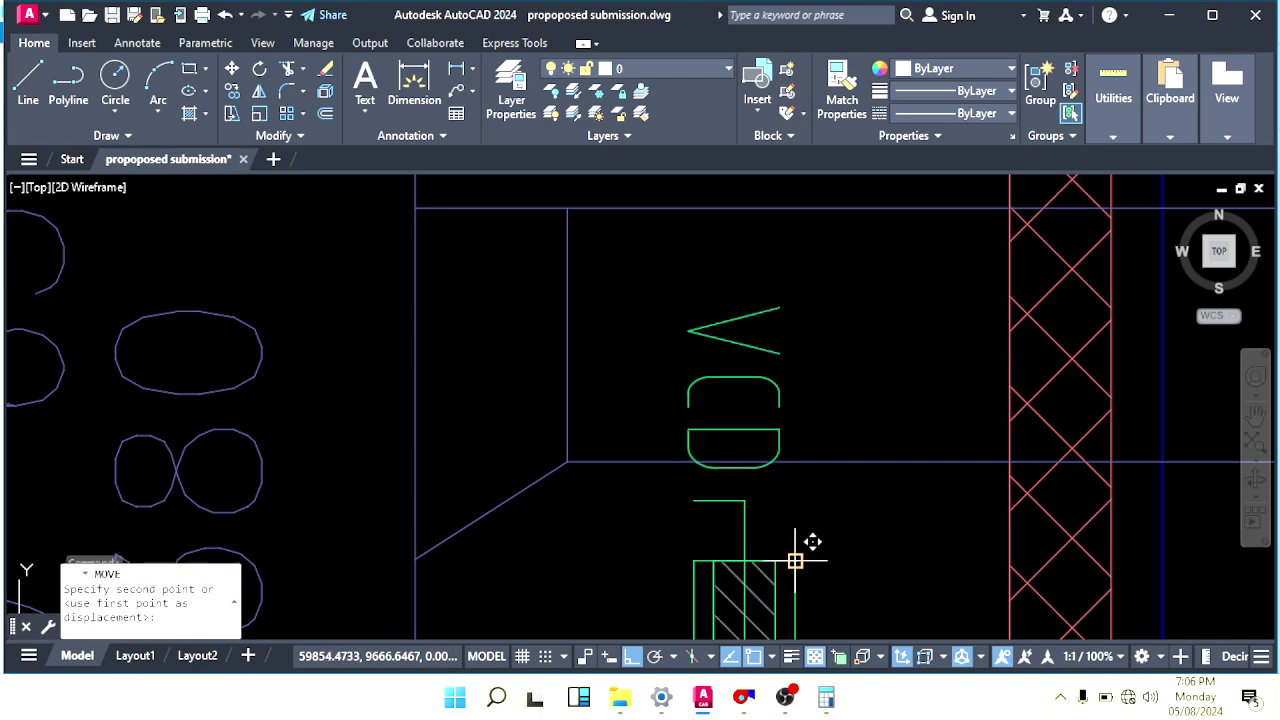
mouse_move(795, 561)
middle_down()
mouse_move(732, 408)
mouse_move(745, 382)
middle_up()
click(740, 370)
scroll(790, 316, down, 2)
Stretch the VCD symbol down to the branch duct's lower edge so it spans the full duct width.
click(787, 397)
click(733, 445)
click(712, 409)
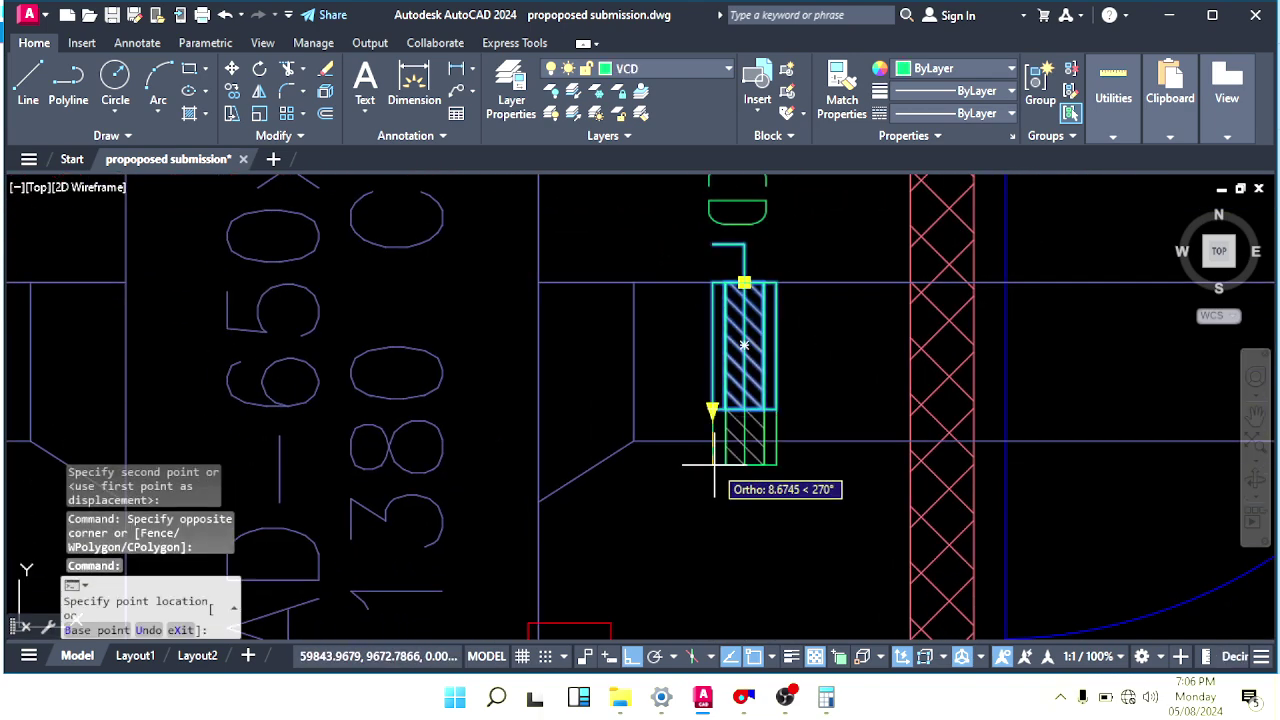
key(Escape)
scroll(710, 460, down, 2)
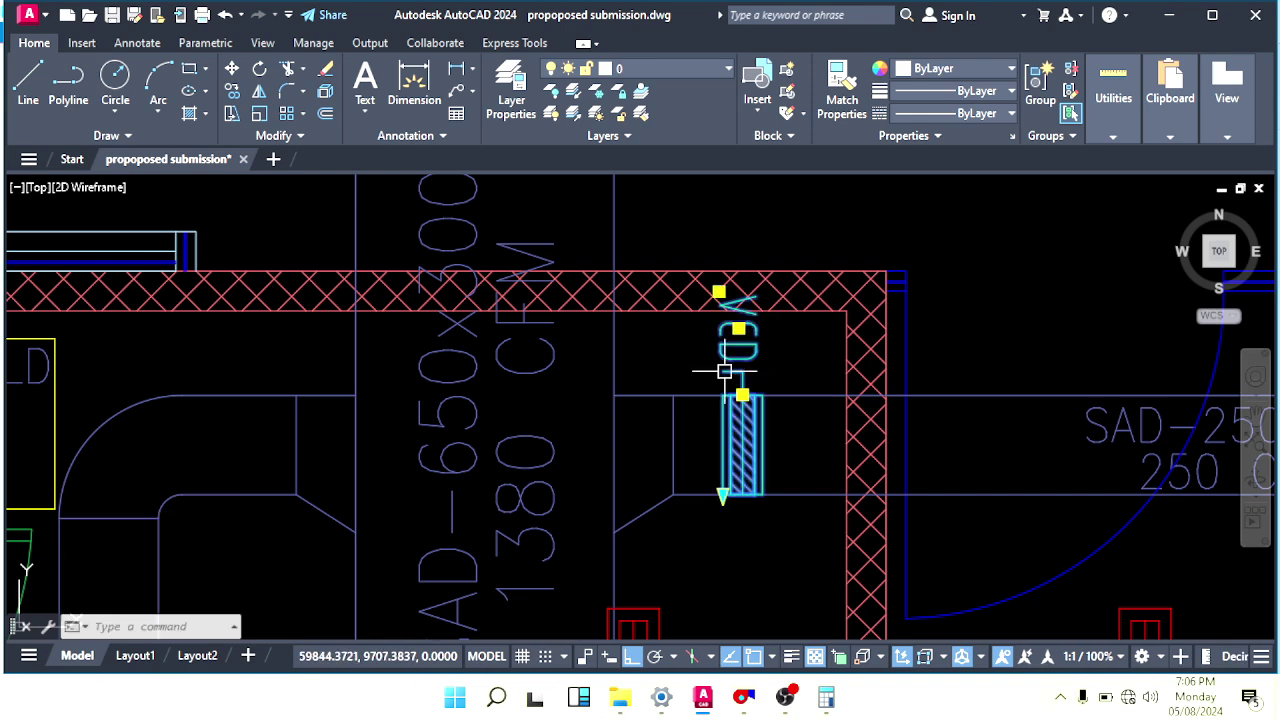
Rotate the VCD label 90 degrees counterclockwise so it reads horizontally, and move it directly above the damper symbol.
click(753, 349)
middle_drag(753, 349, 767, 424)
text(R)
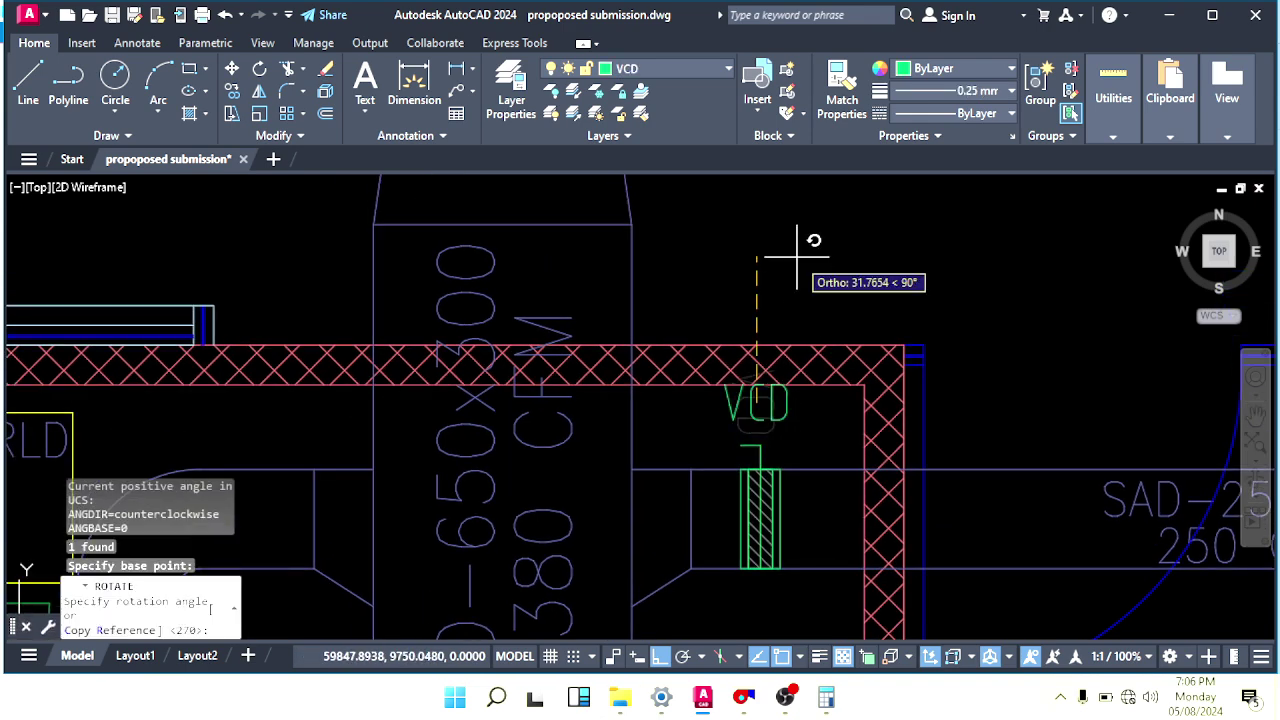
key(Escape)
scroll(775, 405, up, 3)
text(M)
key(Return)
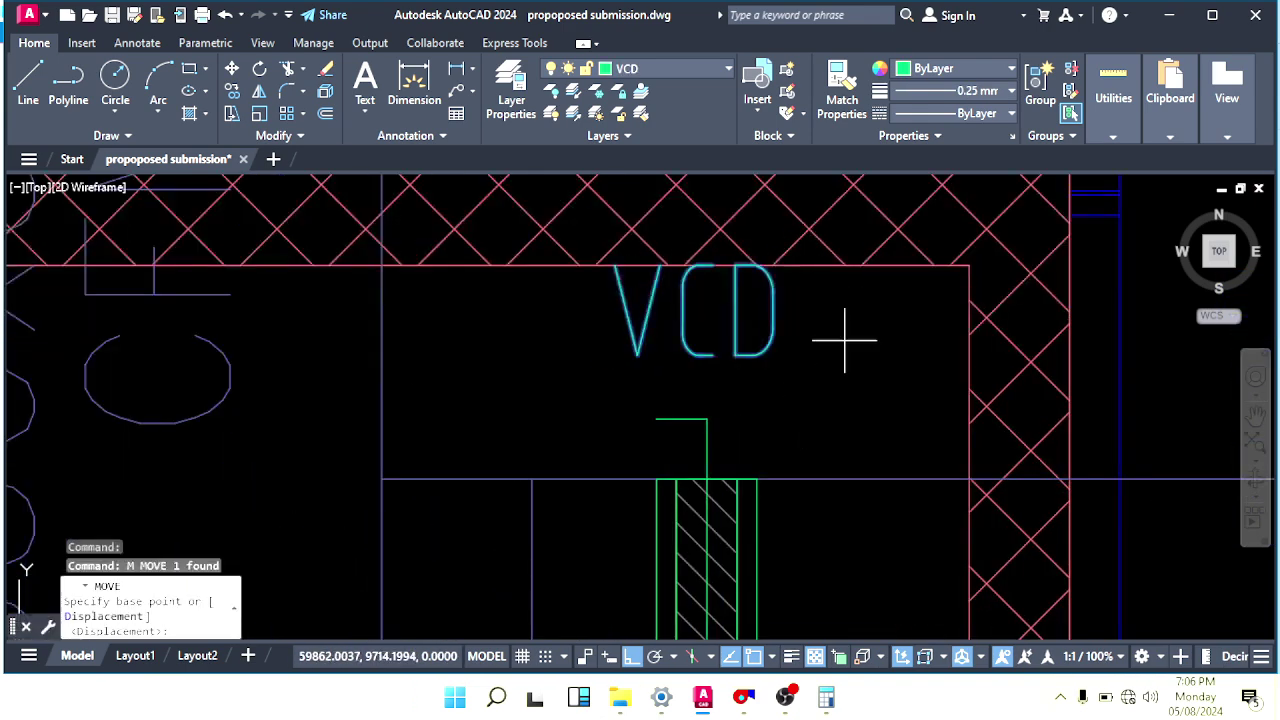
key(Escape)
key(Escape)
scroll(833, 370, down, 2)
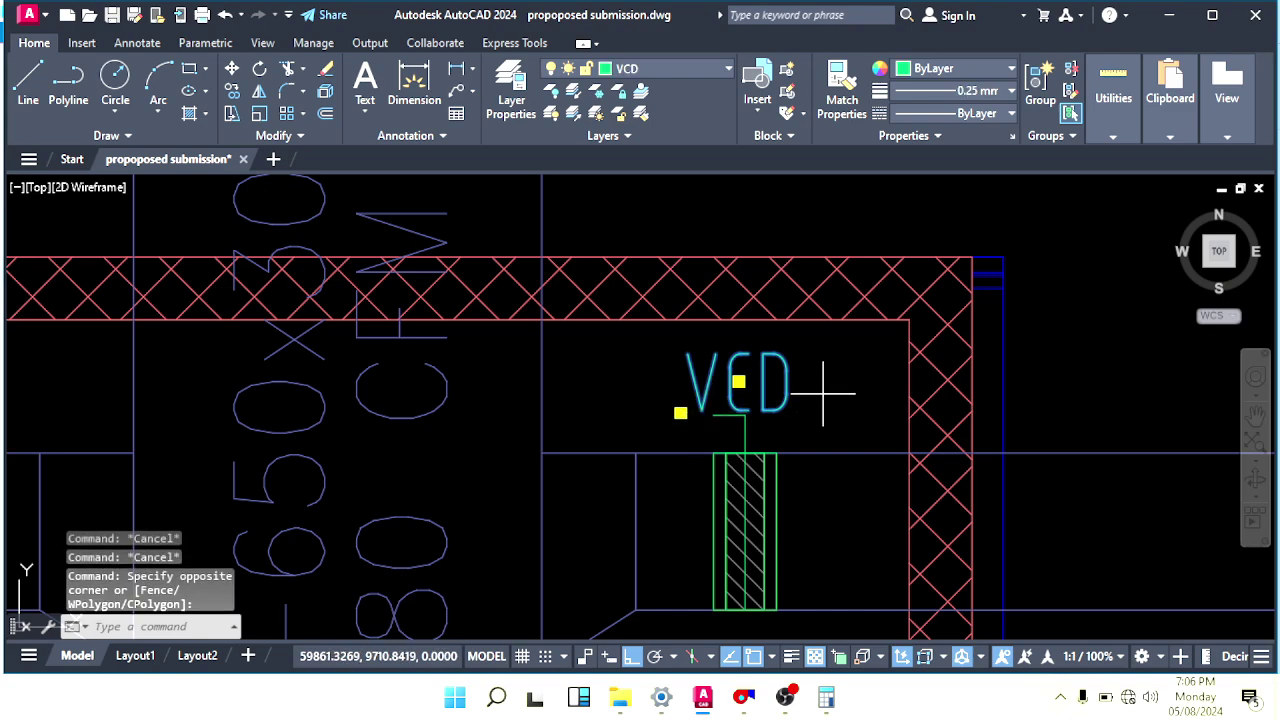
Mirror the VCD symbol and label across the SAD-650x300 main duct onto the SAD-250x150 branch, keeping the source objects.
scroll(676, 404, down, 3)
text(MI)
key(Return)
scroll(606, 374, down, 2)
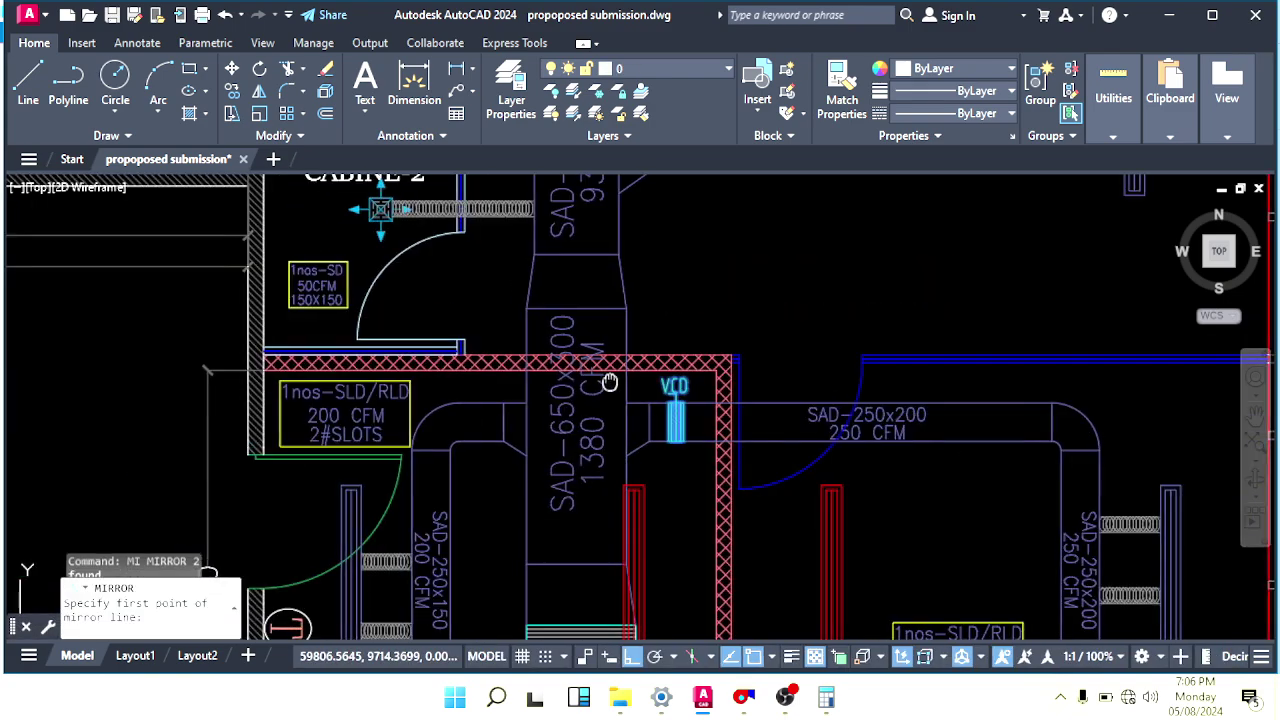
click(638, 538)
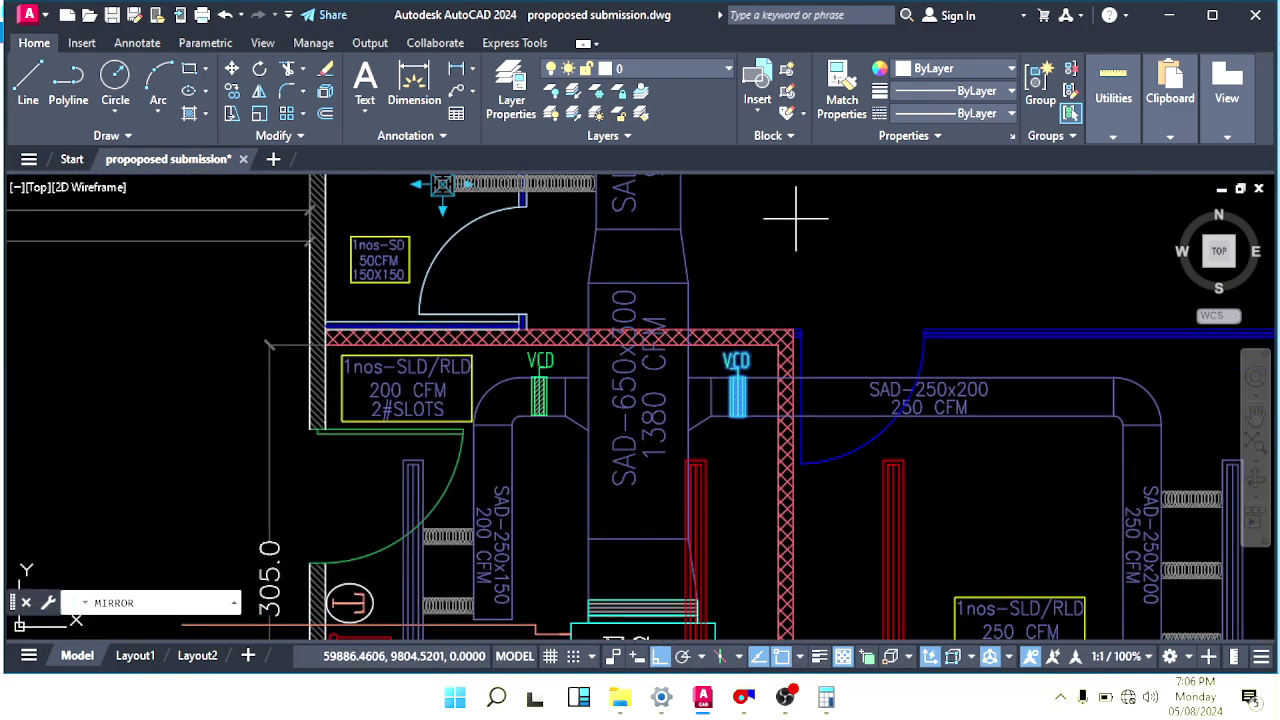
click(796, 217)
key(Return)
scroll(747, 320, up, 4)
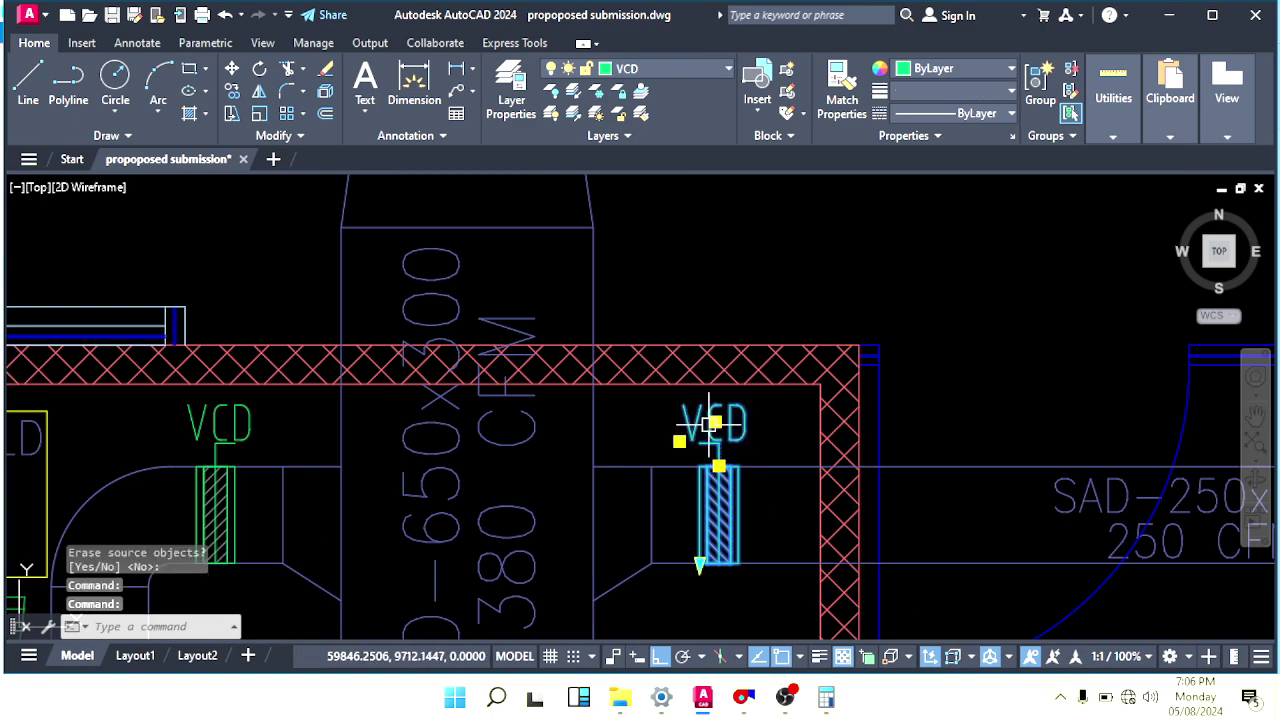
Copy the VCD symbol and label with Ortho off to the upper edge of the SAD-250x250 branch, near its take-off.
scroll(711, 424, down, 1)
text(CO)
key(Return)
scroll(777, 451, up, 2)
click(800, 497)
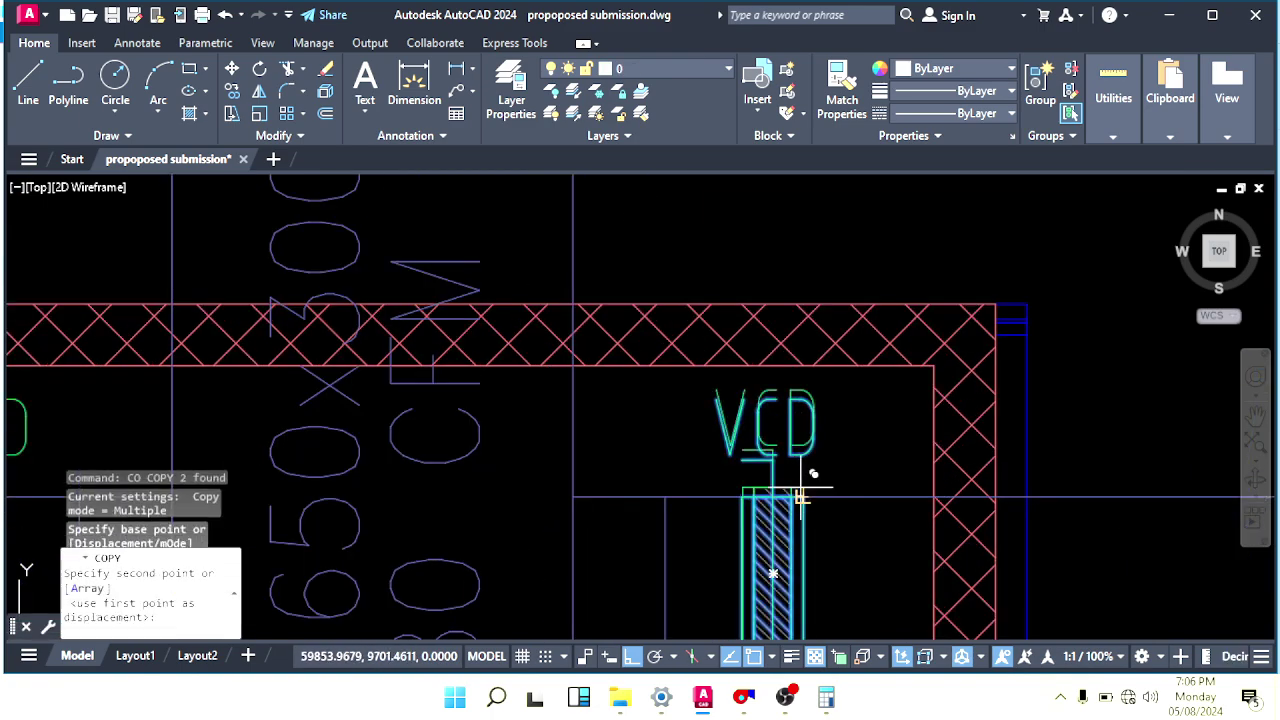
scroll(715, 440, down, 6)
key(F8)
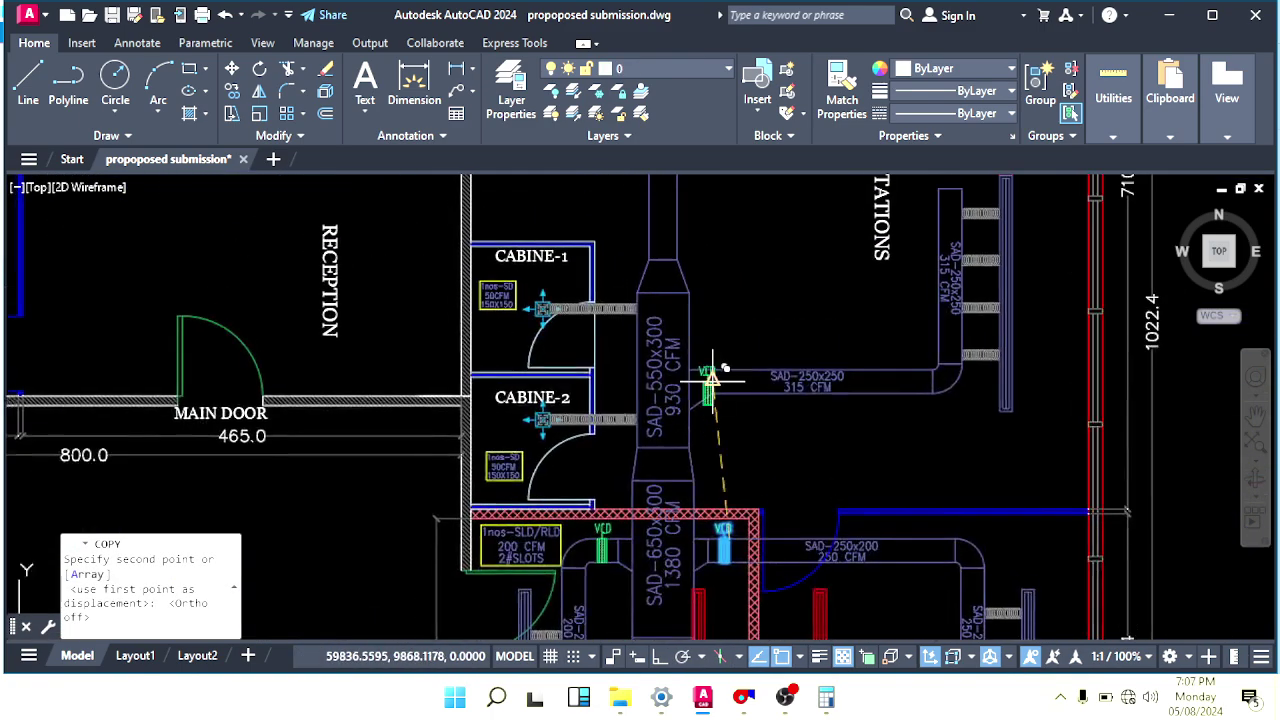
scroll(711, 378, up, 8)
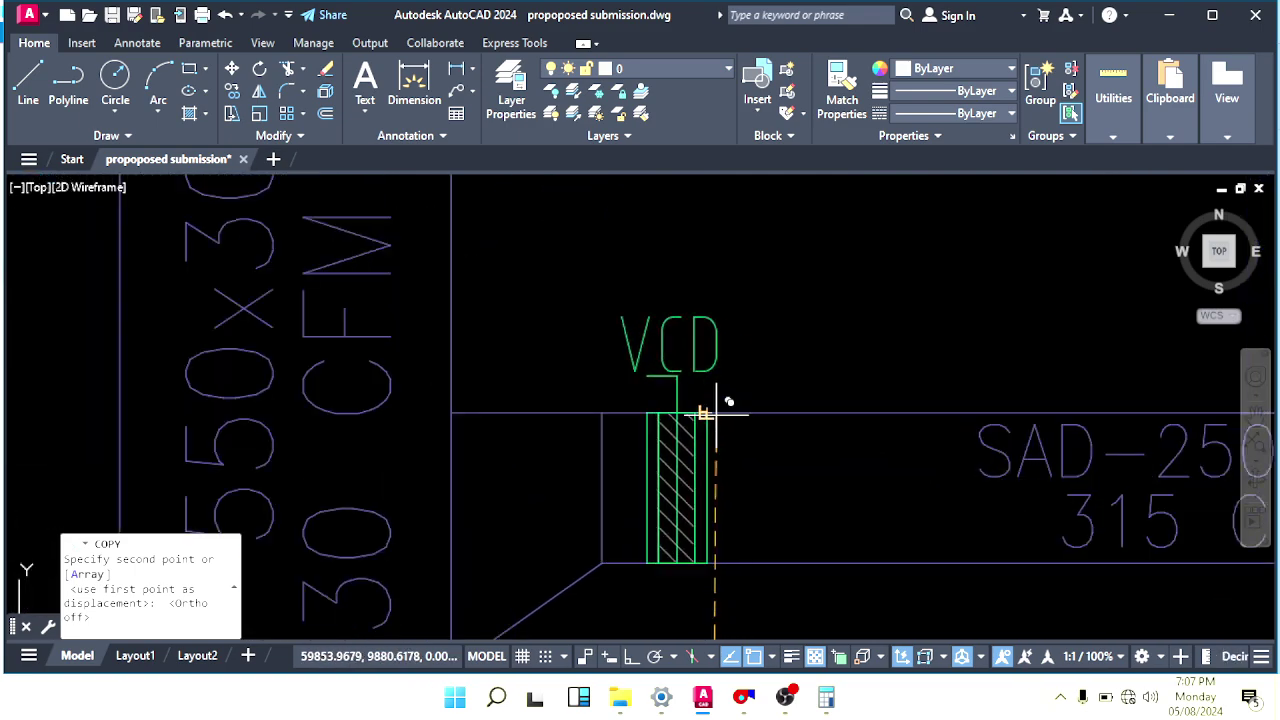
click(716, 412)
scroll(735, 450, down, 5)
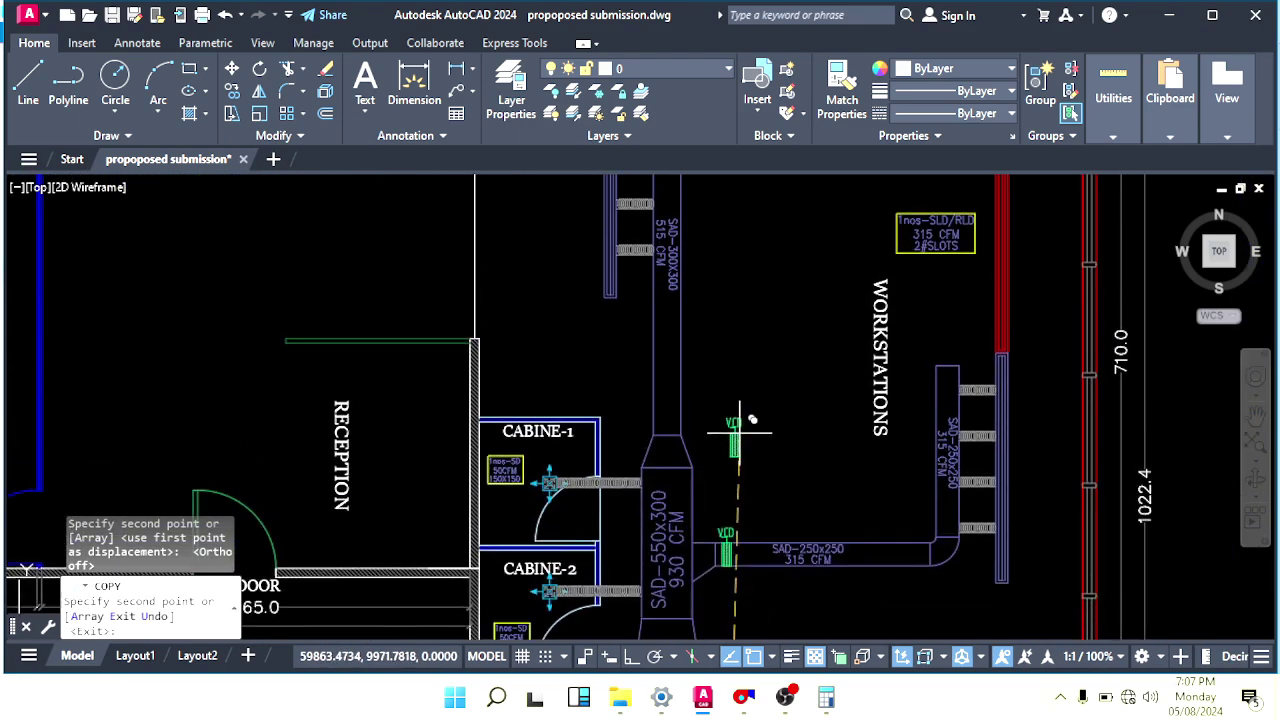
scroll(740, 430, down, 3)
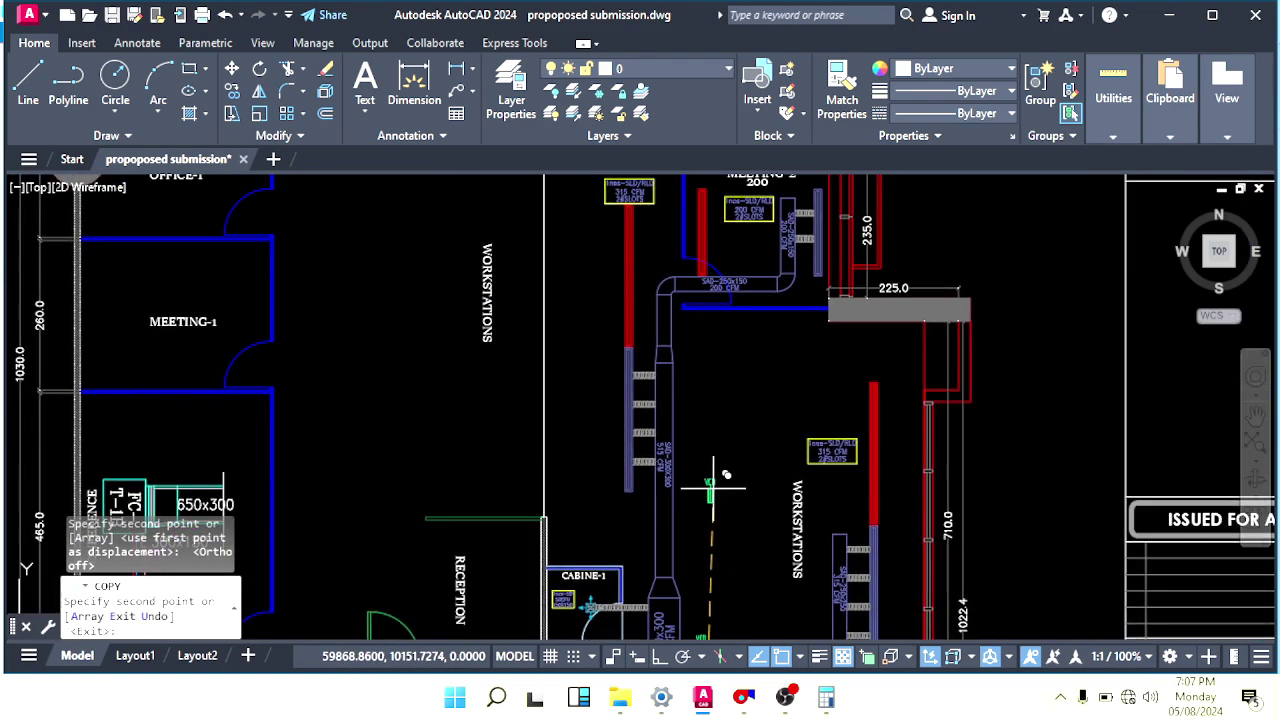
mouse_move(713, 487)
middle_down()
mouse_move(749, 366)
mouse_move(751, 409)
mouse_move(751, 349)
middle_up()
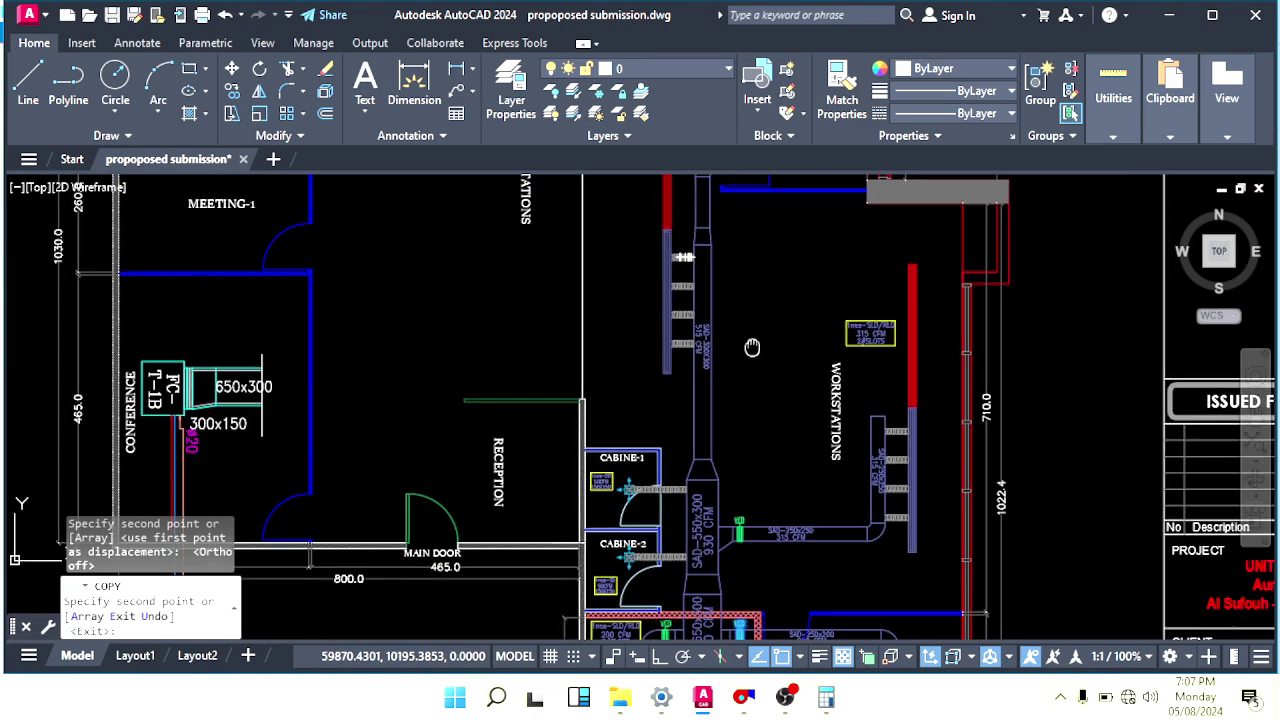
middle_drag(716, 457, 716, 397)
scroll(692, 421, up, 8)
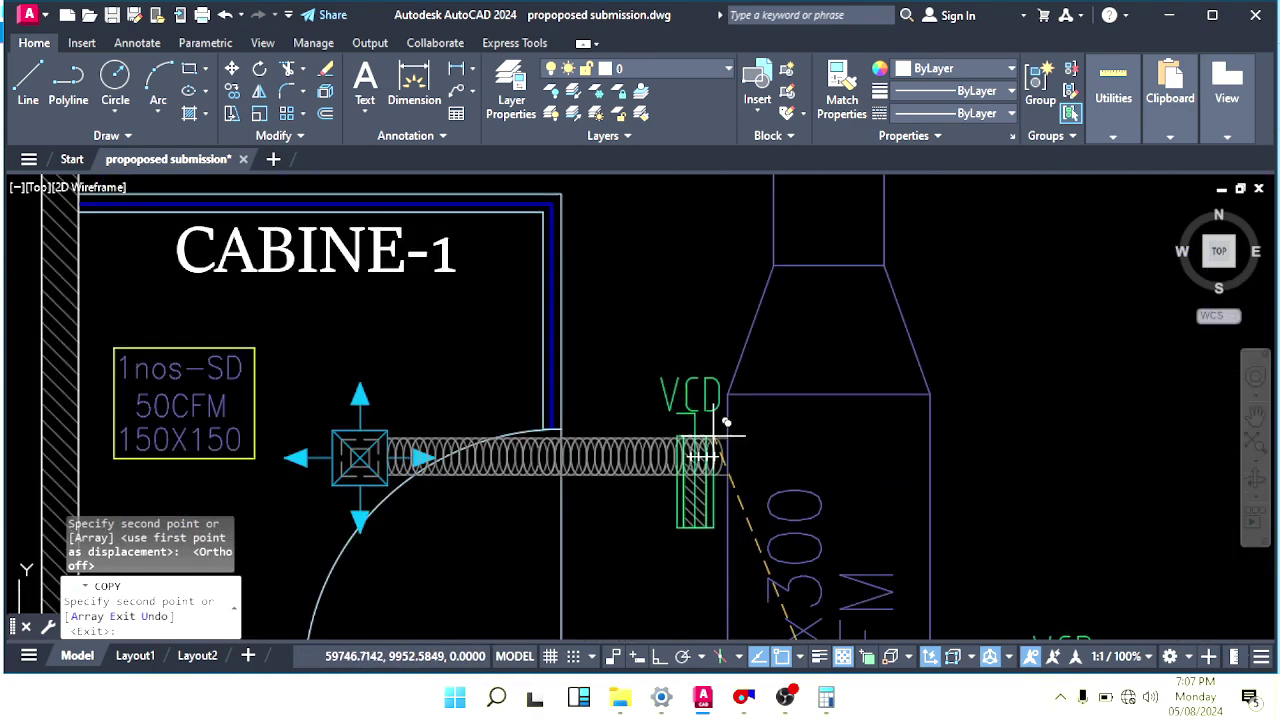
scroll(701, 455, up, 4)
scroll(724, 428, down, 5)
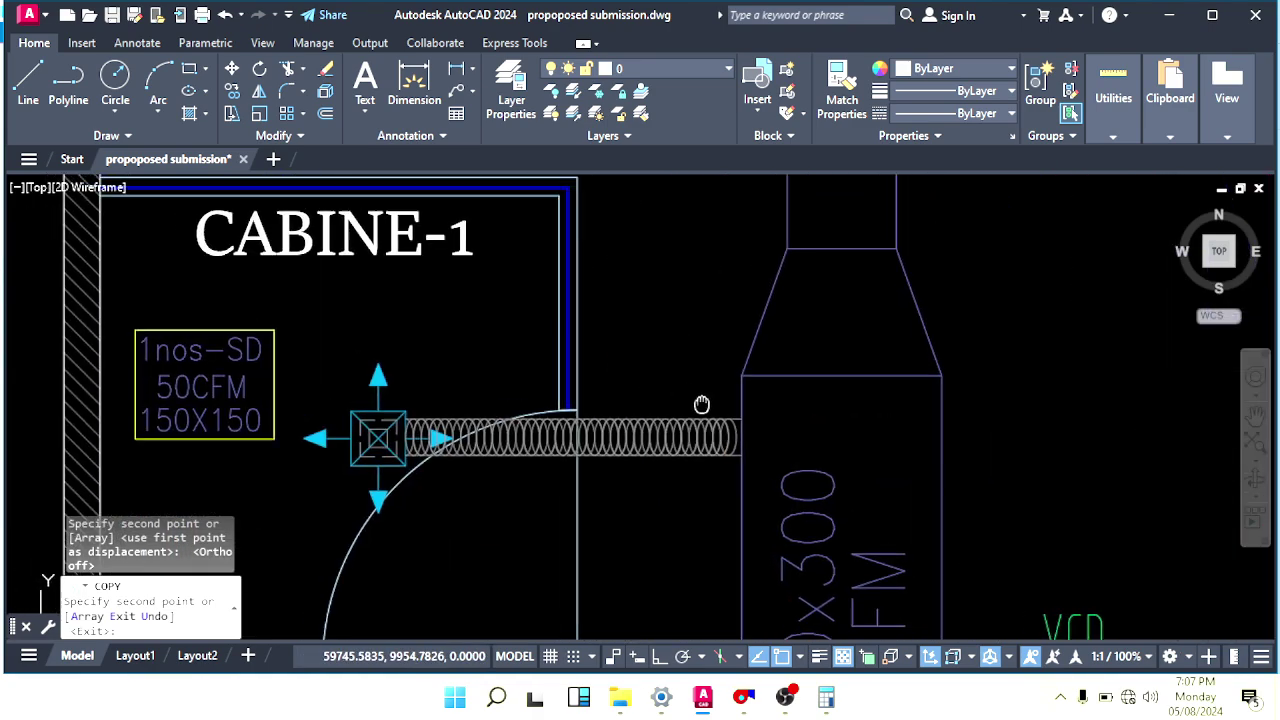
scroll(700, 403, up, 2)
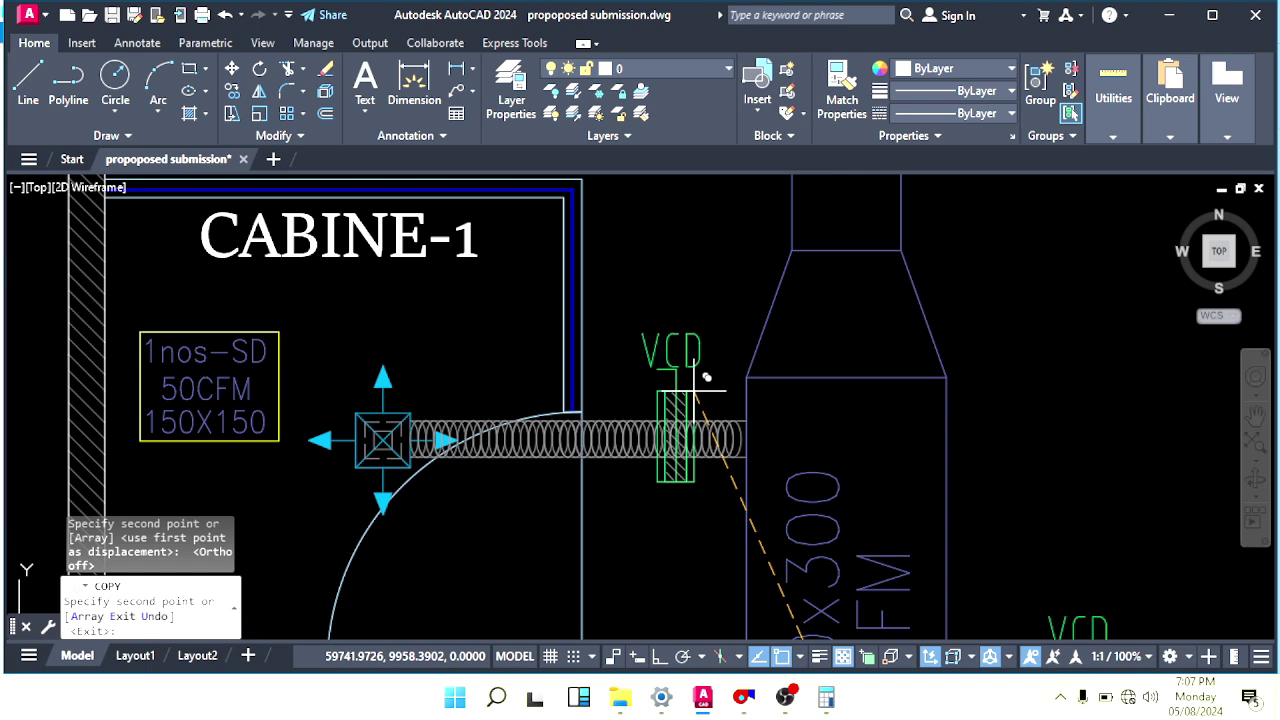
scroll(689, 408, down, 2)
middle_drag(704, 428, 686, 346)
key(Escape)
key(Escape)
key(Escape)
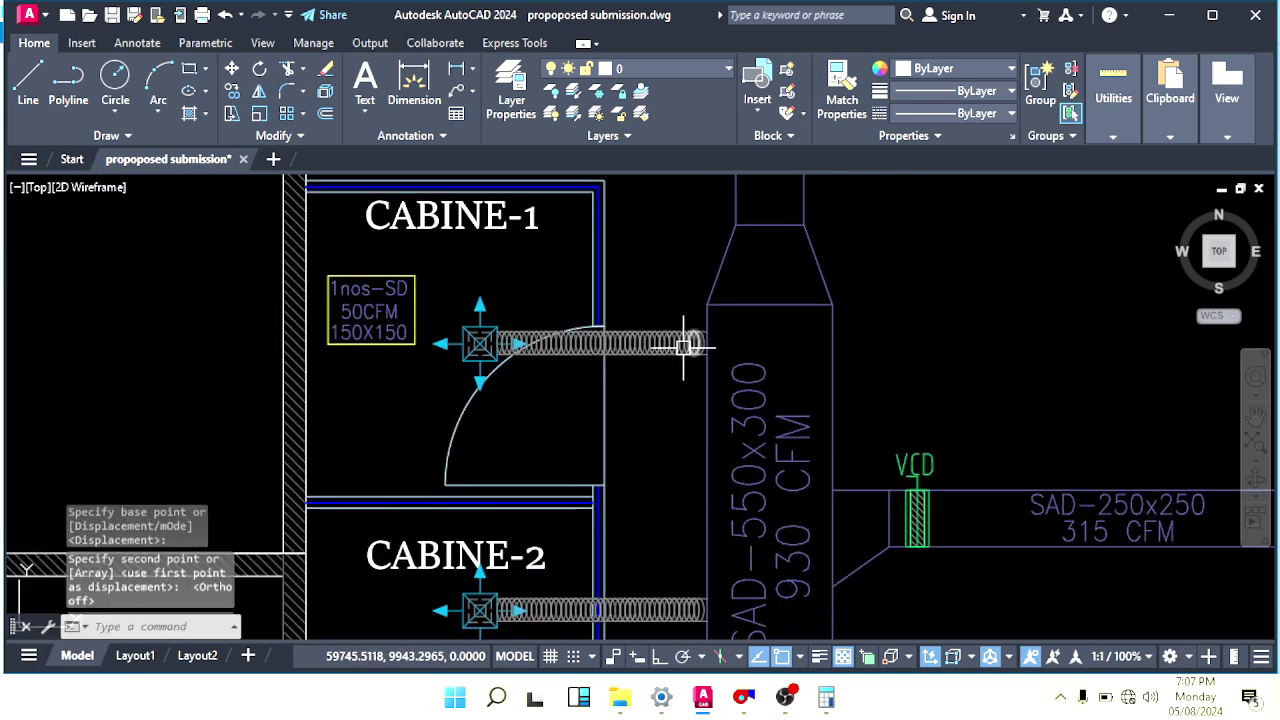
Check the duct branches around the cabins, workstations, Office-2 and Office-3 for their VCD symbols.
scroll(602, 326, down, 2)
middle_drag(583, 316, 623, 337)
middle_drag(686, 391, 676, 359)
scroll(682, 332, up, 2)
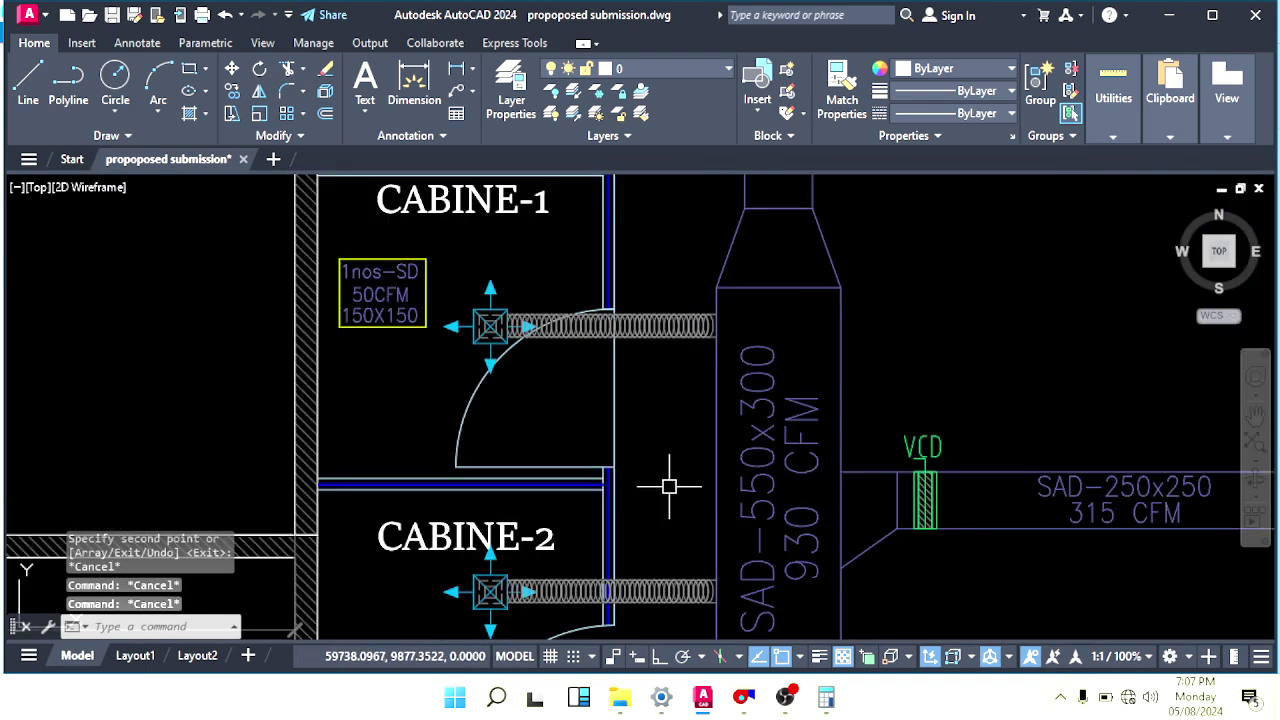
middle_drag(647, 486, 629, 404)
scroll(674, 303, down, 2)
middle_drag(661, 267, 670, 392)
mouse_move(660, 321)
middle_down()
mouse_move(663, 537)
mouse_move(694, 477)
mouse_move(615, 373)
middle_up()
scroll(689, 335, down, 2)
scroll(620, 373, down, 2)
scroll(668, 378, up, 3)
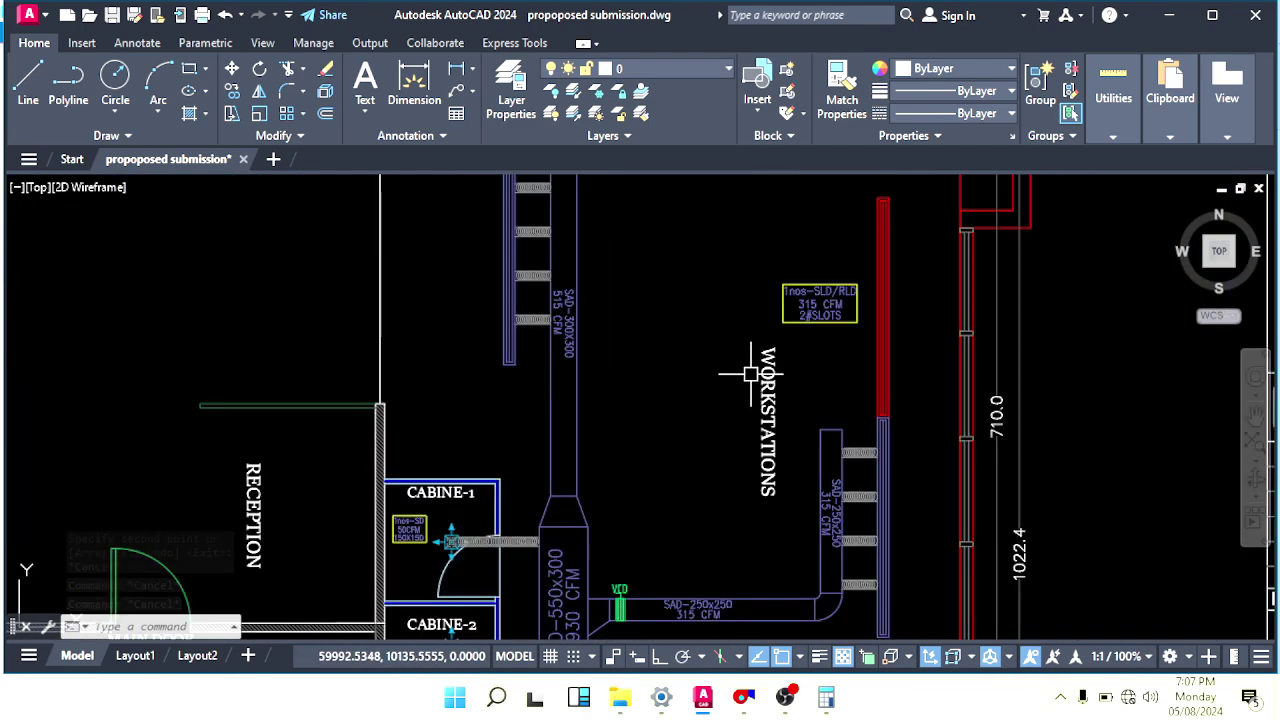
scroll(693, 357, down, 3)
middle_drag(673, 405, 652, 366)
mouse_move(656, 456)
middle_down()
mouse_move(660, 403)
mouse_move(707, 364)
middle_up()
middle_drag(704, 468, 703, 422)
middle_drag(677, 363, 734, 420)
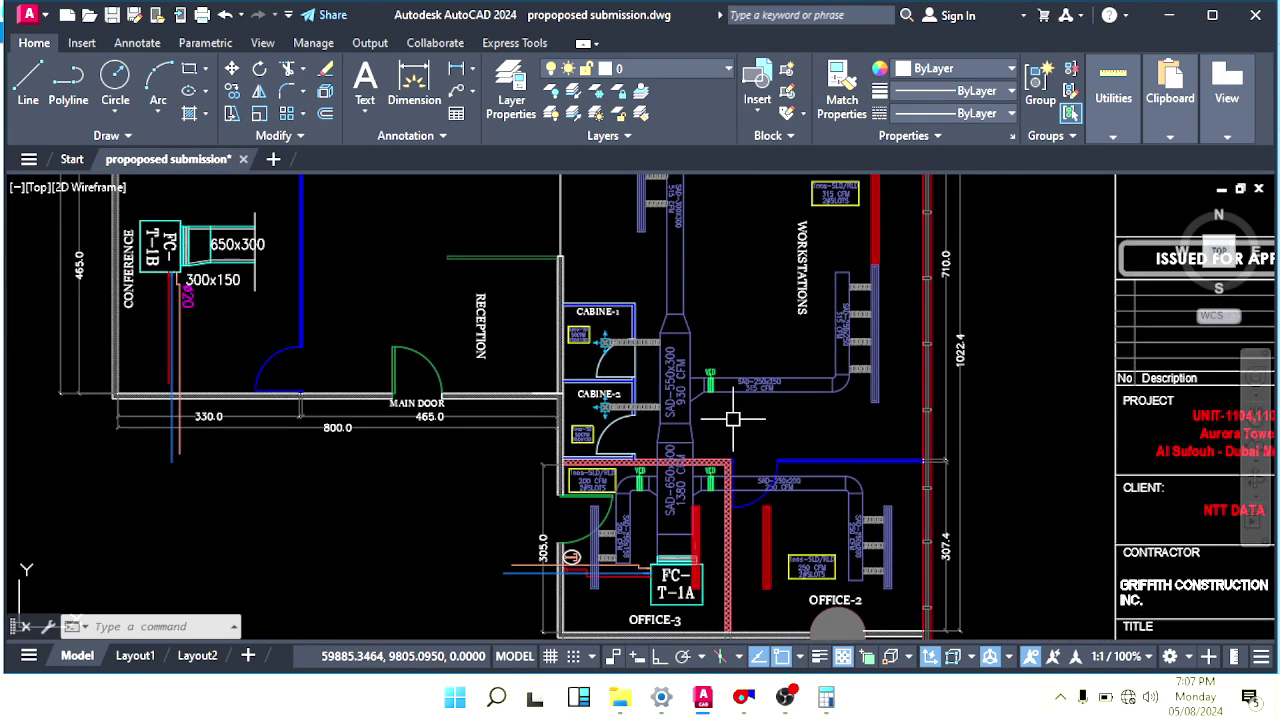
mouse_move(679, 473)
middle_down()
mouse_move(667, 492)
mouse_move(680, 400)
mouse_move(657, 466)
middle_up()
scroll(676, 509, up, 4)
key(Escape)
key(Escape)
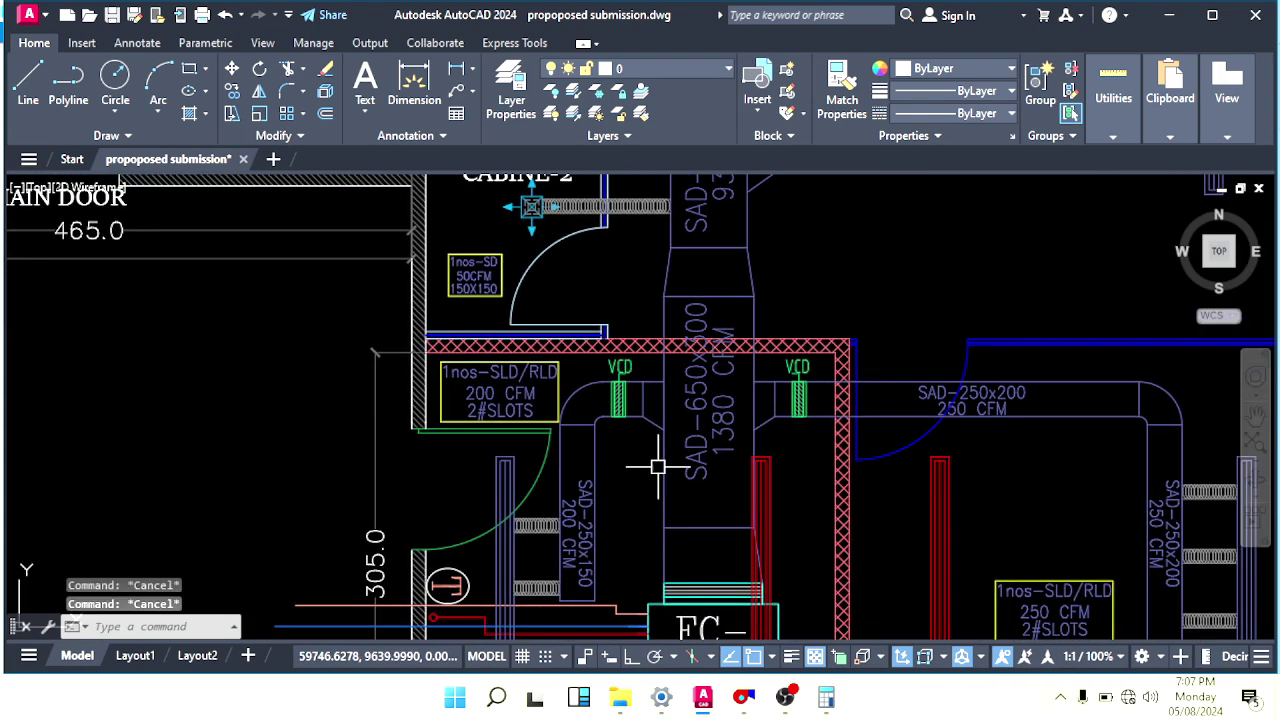
Offset the left edge lines of the SAD-650x300 duct and its transition above FC-T-1A toward the duct's inside.
text(o)
key(Return)
text(2)
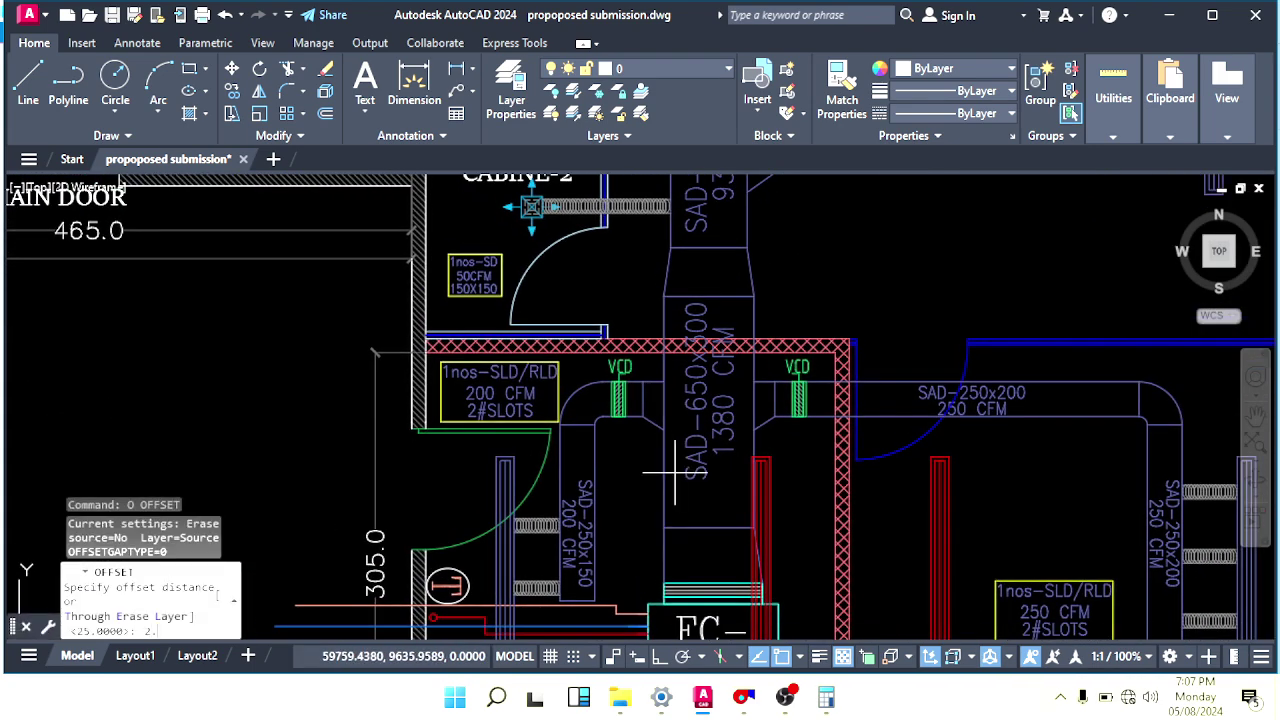
key(Return)
scroll(675, 475, up, 2)
click(656, 485)
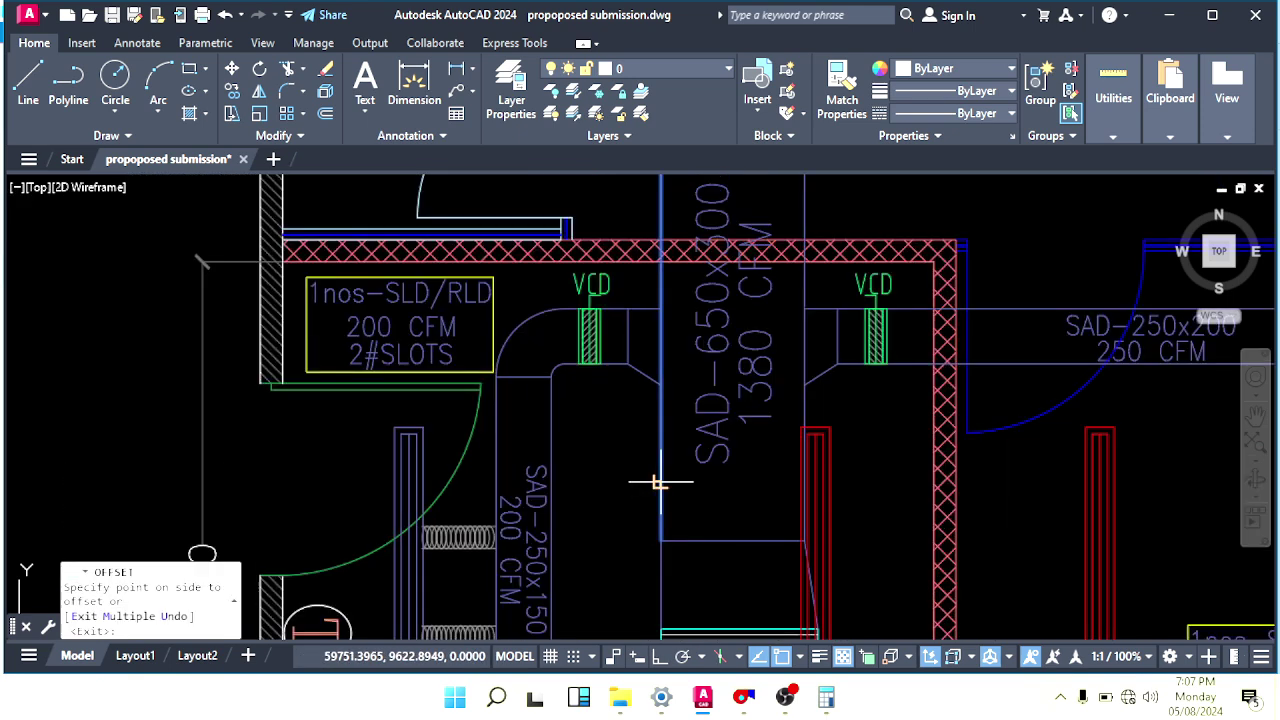
click(662, 480)
middle_drag(662, 480, 657, 406)
Offset the slanted right edge of the transition and the straight right edge of the SAD-650x300 duct inward by the same distance.
scroll(770, 488, up, 4)
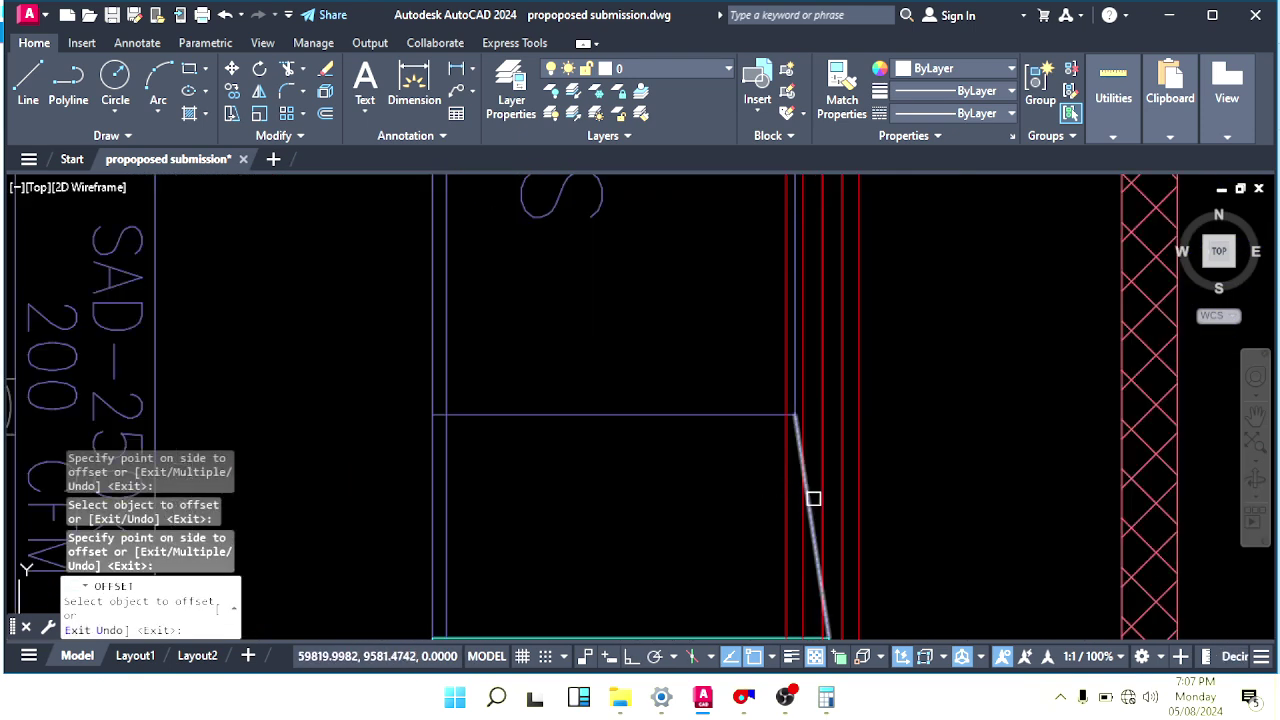
click(808, 494)
click(759, 521)
middle_drag(765, 330, 786, 437)
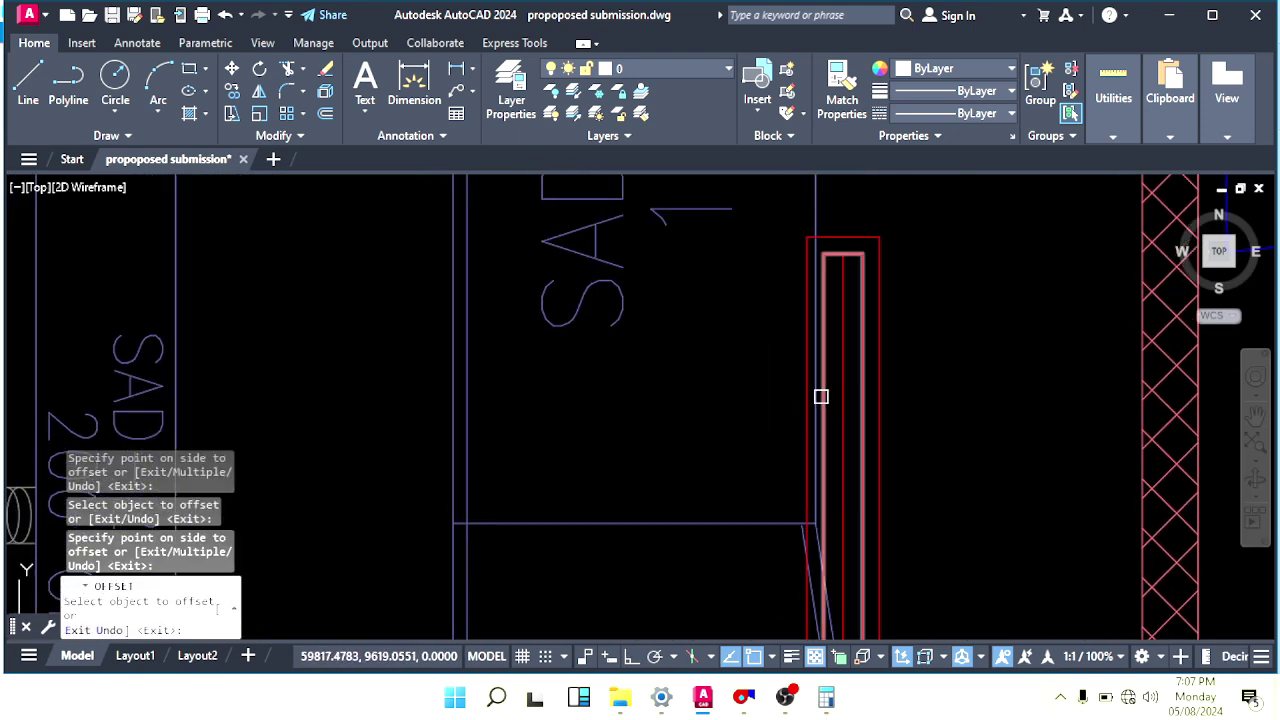
click(816, 392)
click(731, 411)
scroll(747, 430, down, 5)
middle_drag(747, 372, 749, 483)
middle_drag(738, 270, 746, 380)
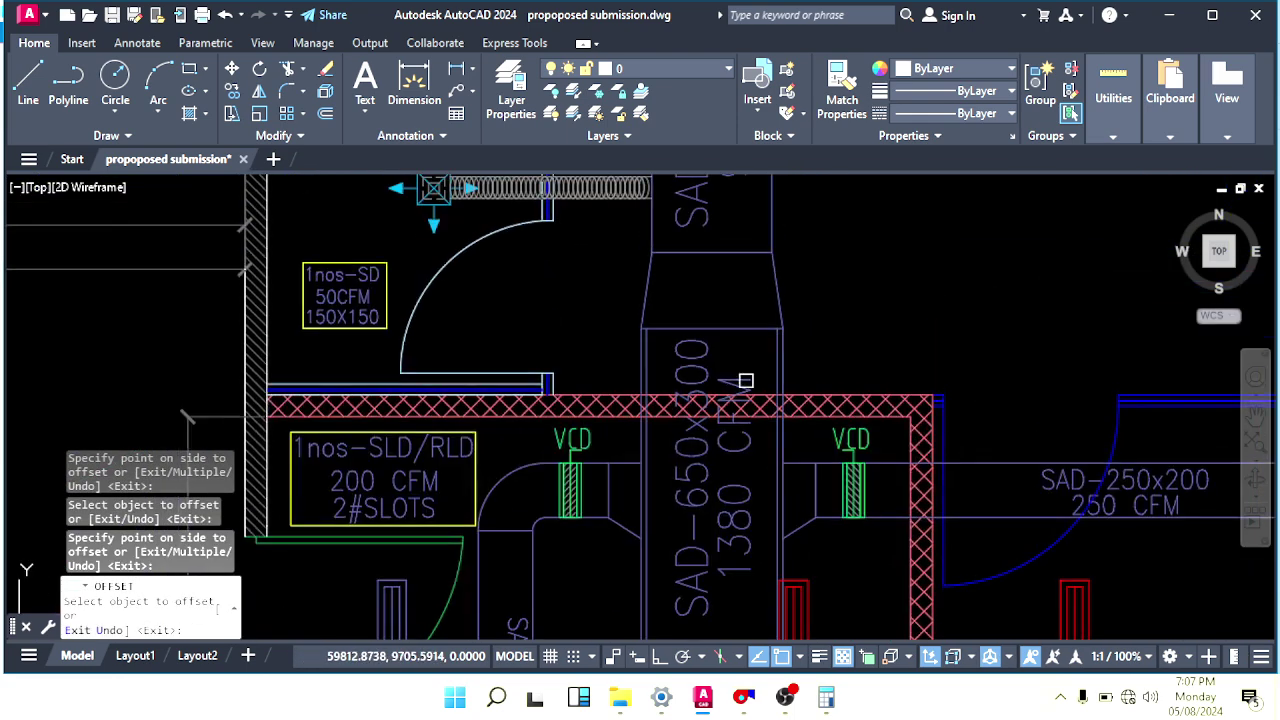
scroll(655, 352, up, 5)
key(Escape)
key(Escape)
Change the two inner offset lines of the SAD-650x300 duct to yellow from the index colors.
click(630, 341)
key(Escape)
key(Escape)
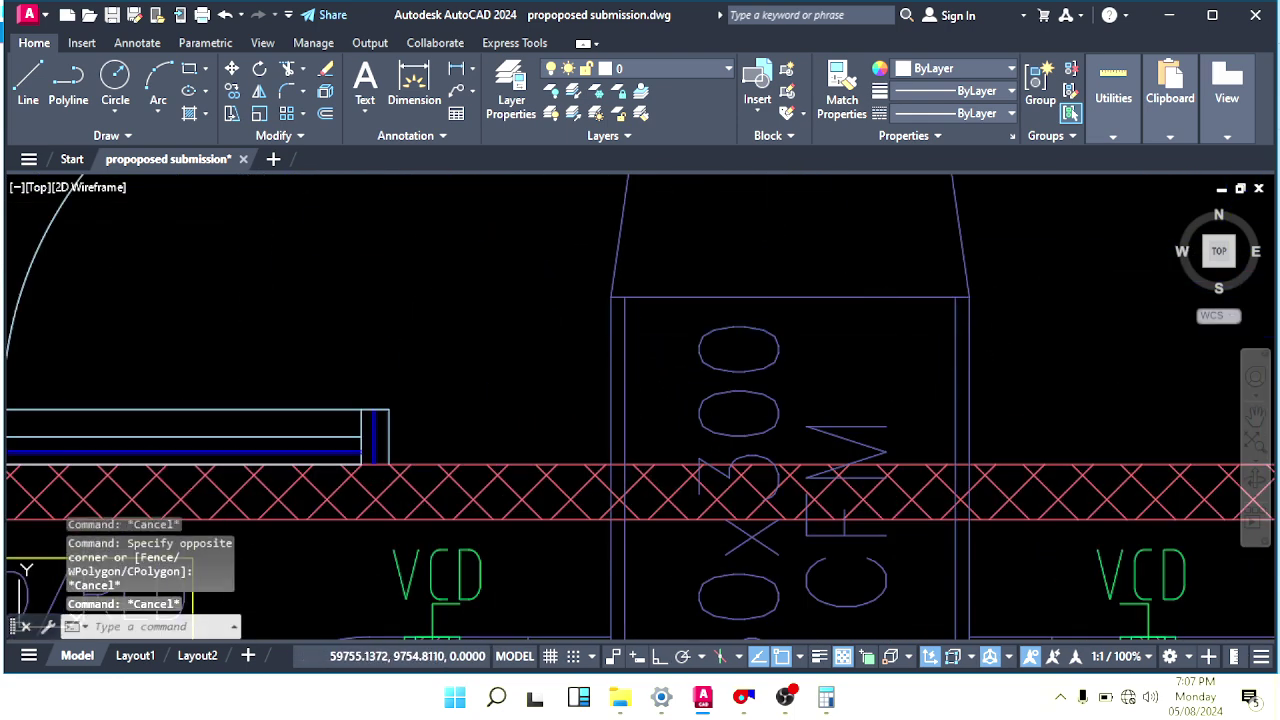
click(625, 343)
click(965, 68)
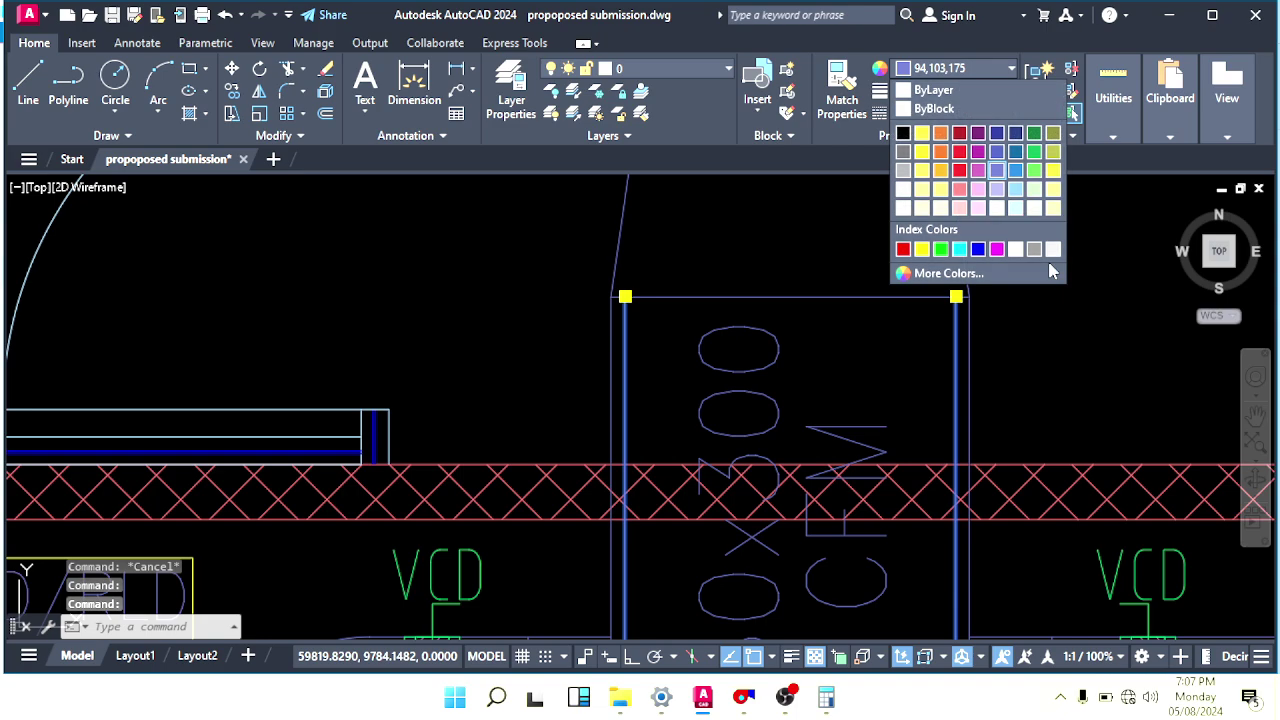
click(921, 249)
key(Escape)
scroll(831, 380, down, 3)
scroll(740, 434, up, 3)
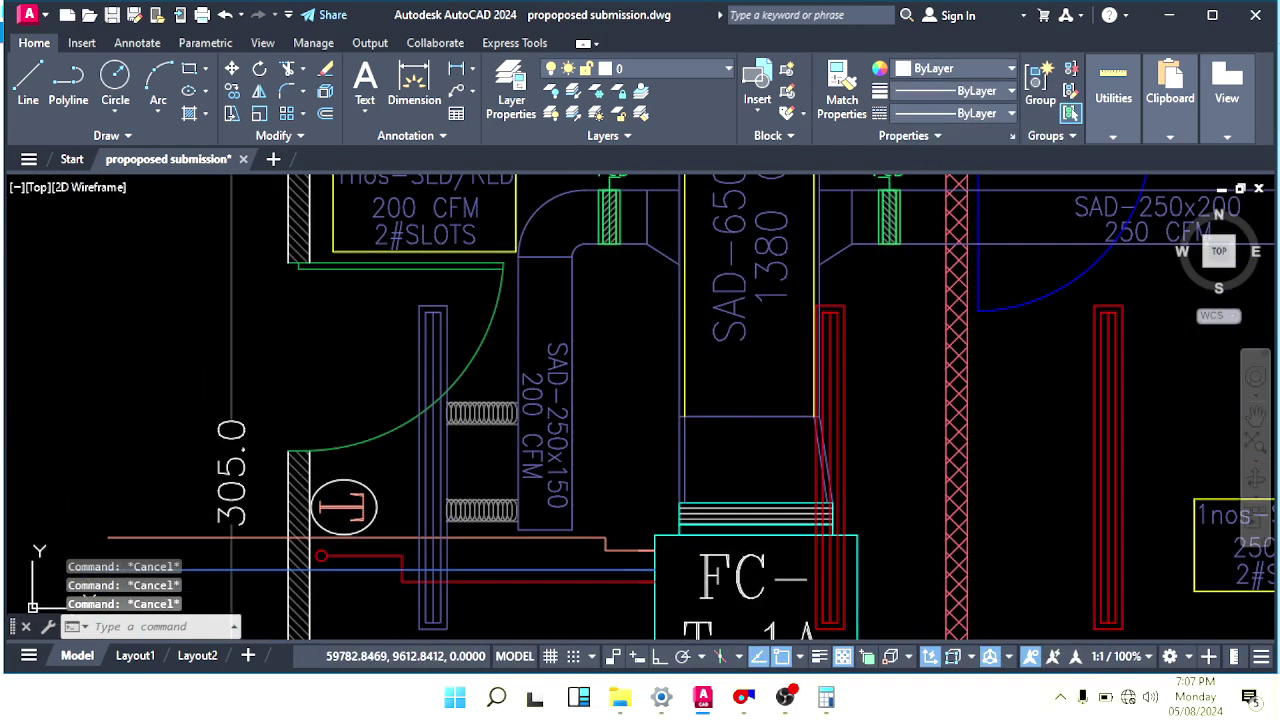
Match the yellow line's properties to the left and slanted right inner lines of the transition above FC-T-1A.
text(MA)
key(Return)
scroll(700, 398, up, 5)
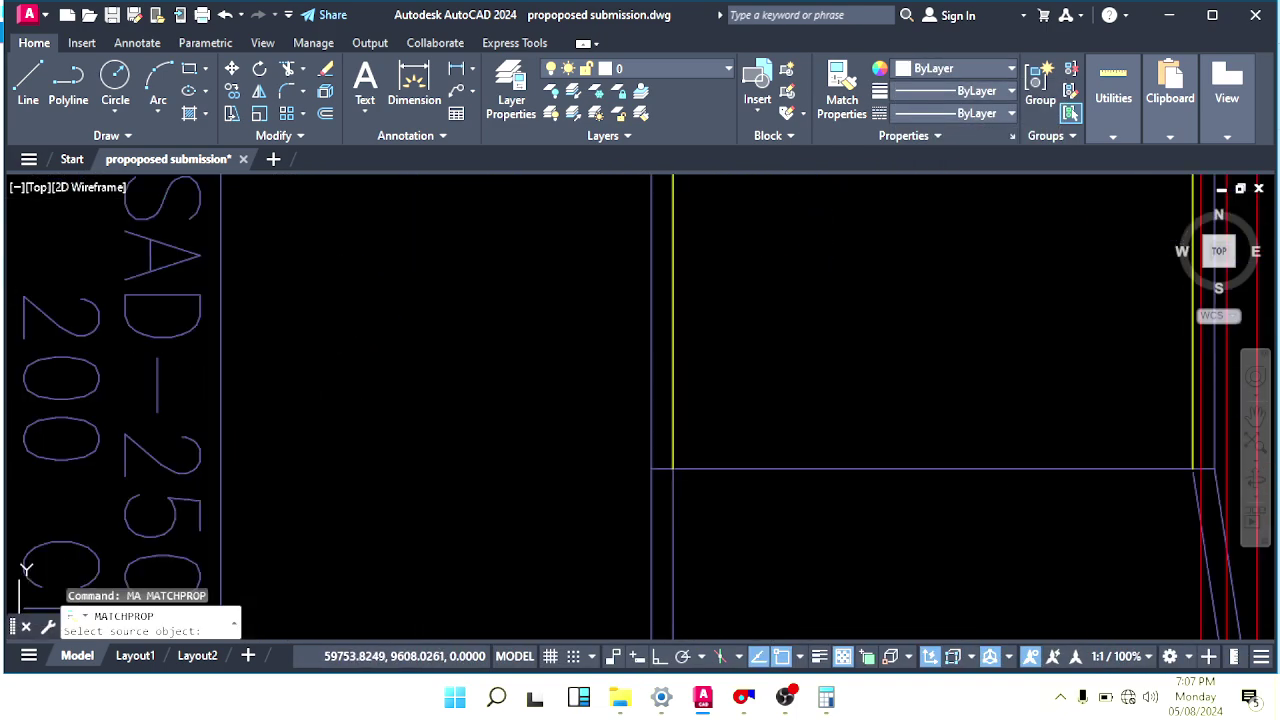
click(673, 424)
middle_drag(695, 525, 688, 440)
click(666, 455)
middle_drag(1023, 478, 801, 455)
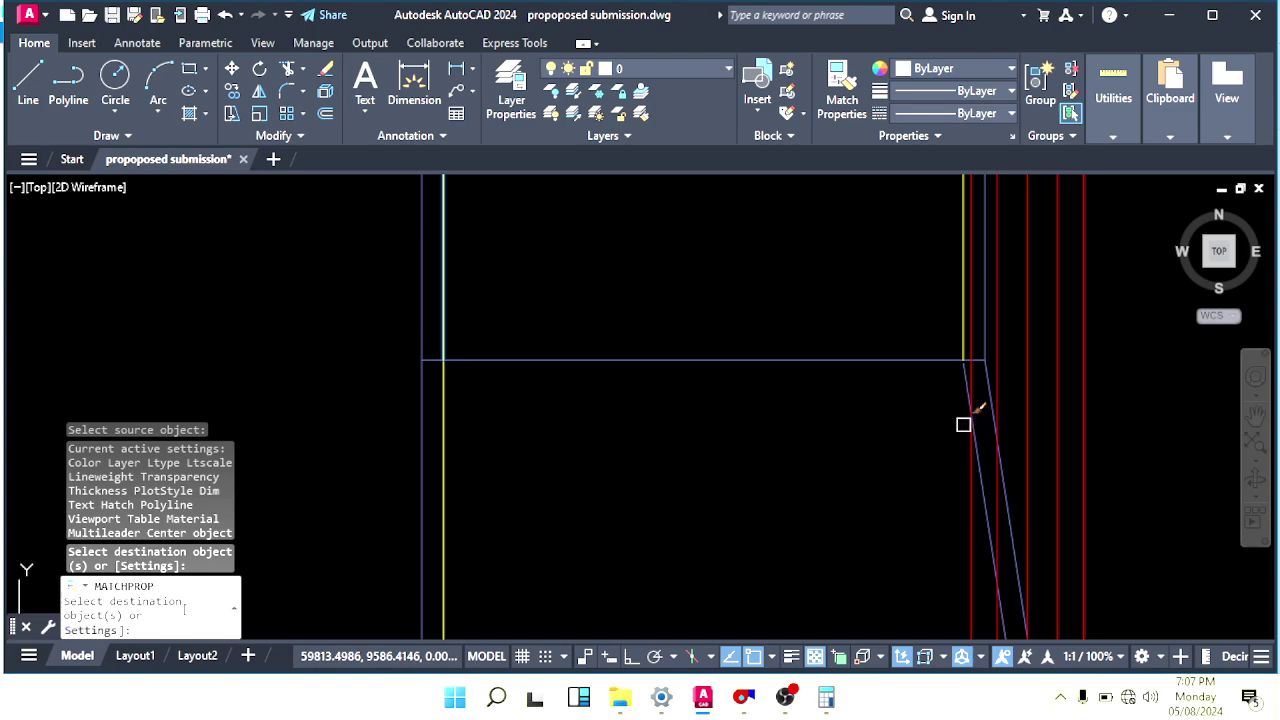
click(966, 362)
key(Escape)
key(Escape)
scroll(729, 323, down, 4)
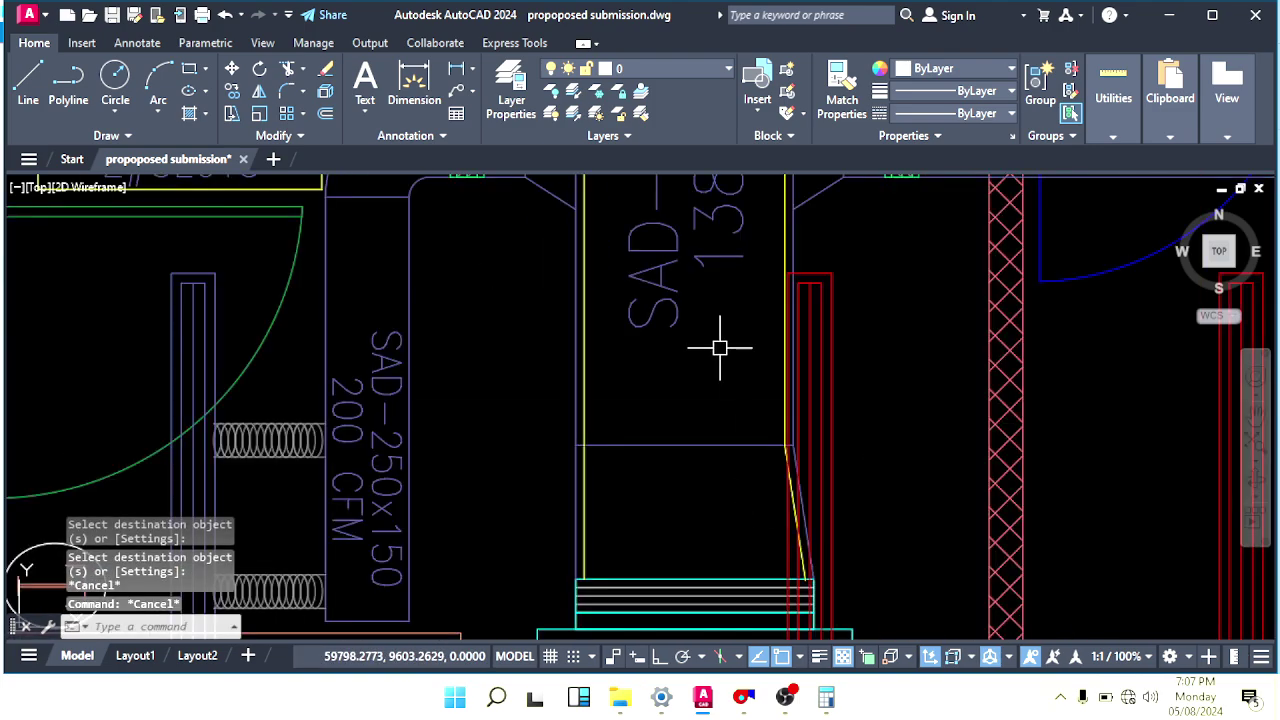
Review the overall plan, from the FC-T-1A ductwork to the conference, meeting and office rooms served by FC-T-1B.
scroll(719, 347, down, 6)
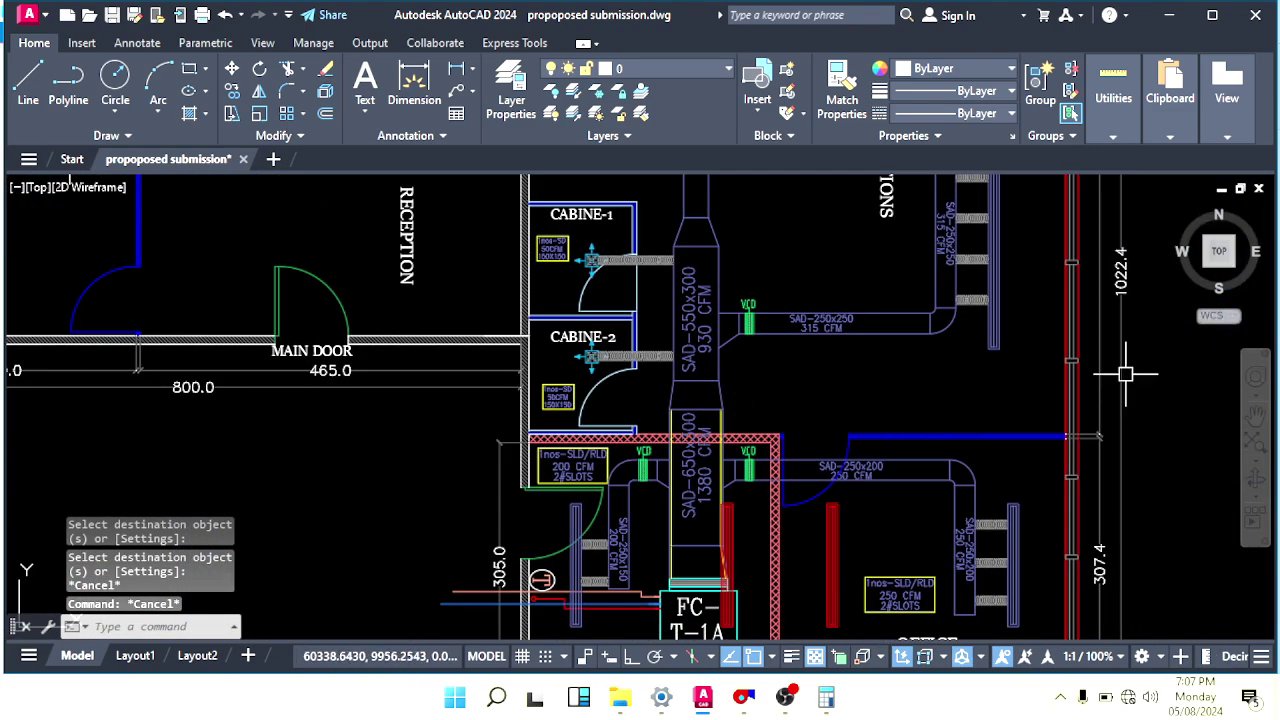
scroll(734, 391, down, 2)
mouse_move(715, 362)
middle_down()
mouse_move(749, 428)
mouse_move(749, 380)
mouse_move(749, 439)
middle_up()
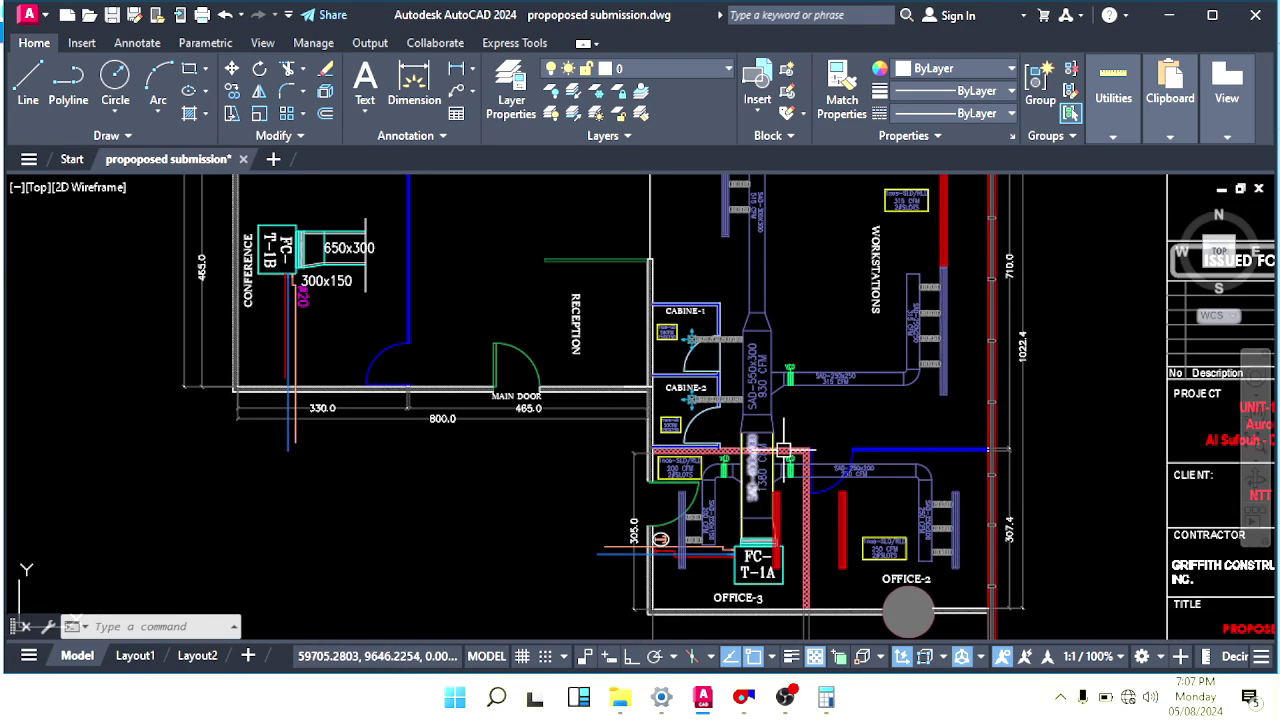
middle_drag(810, 330, 842, 452)
scroll(822, 425, down, 2)
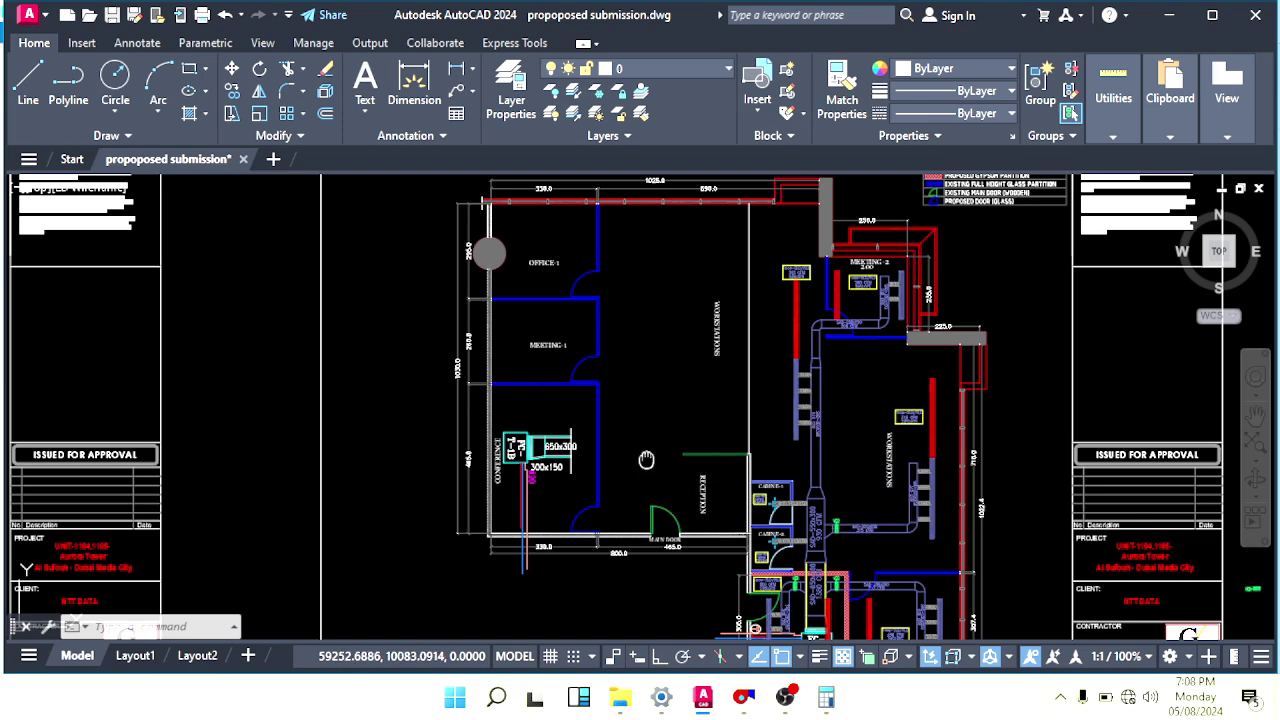
middle_drag(617, 452, 641, 458)
scroll(609, 400, up, 2)
scroll(623, 423, down, 2)
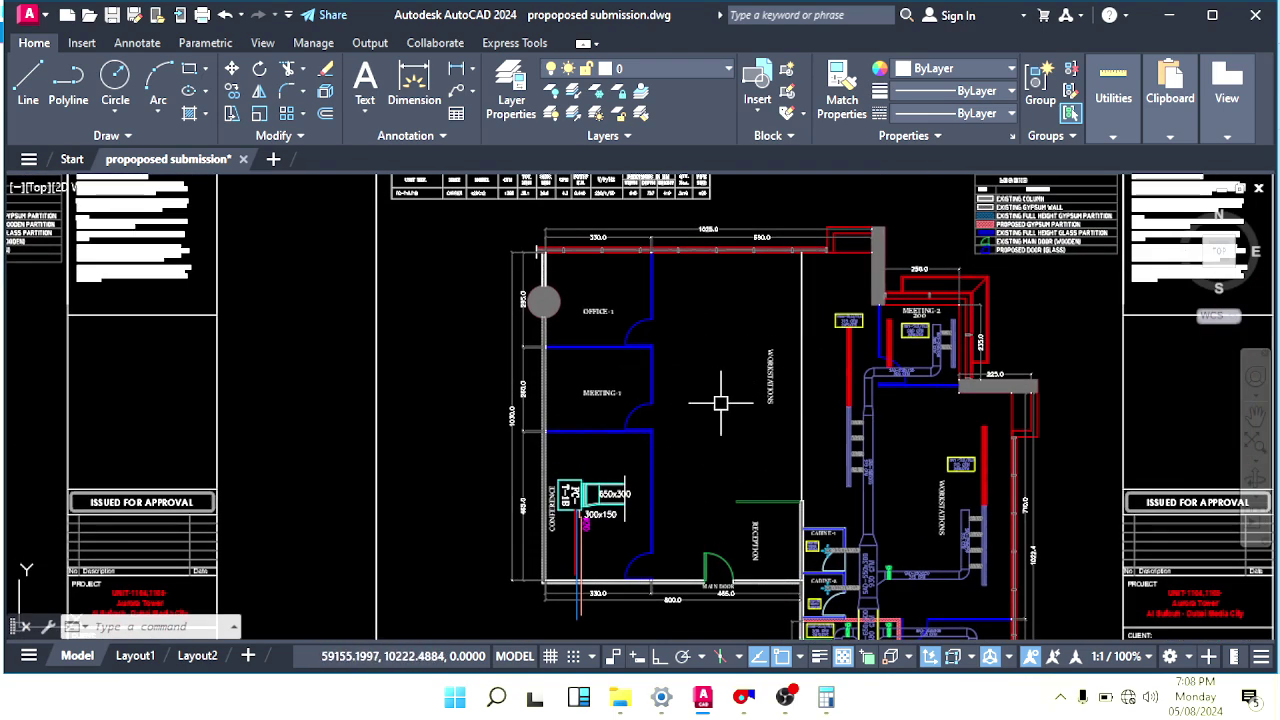
Examine the proposed AC plan, existing ventilation plan and existing AC plan sheets, including their ductwork and title blocks.
middle_drag(720, 403, 676, 375)
scroll(676, 375, down, 5)
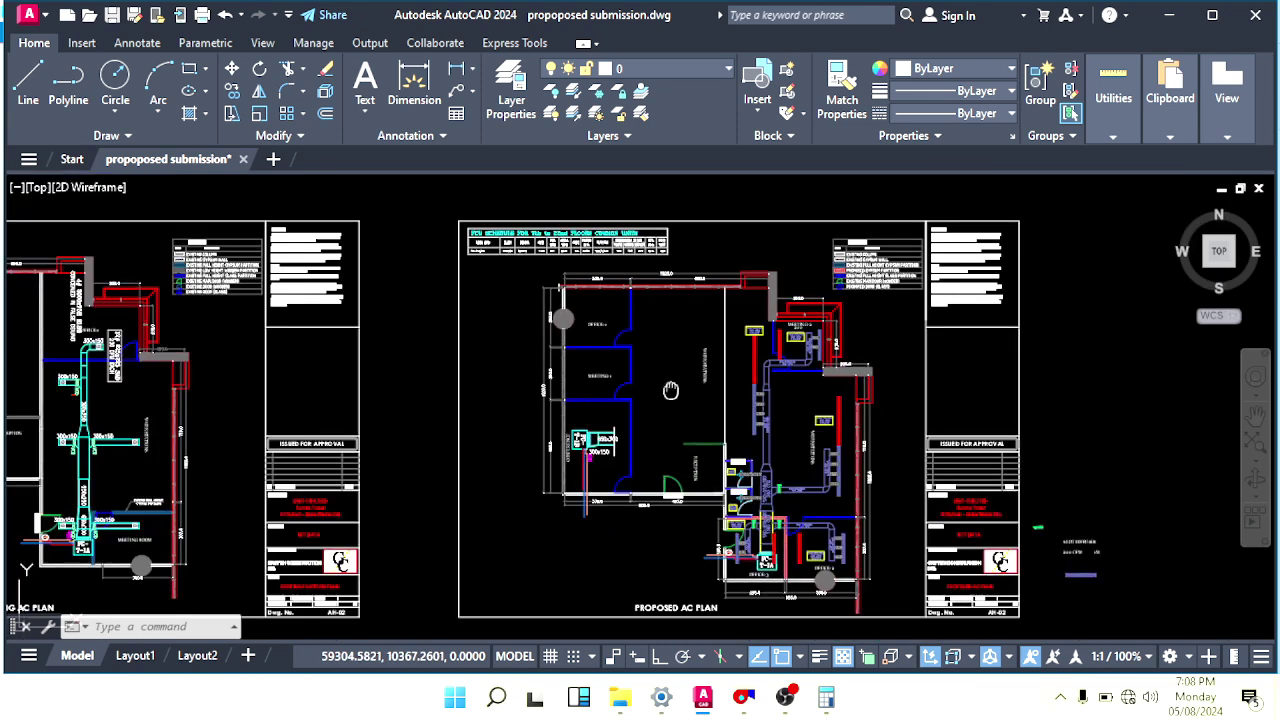
scroll(663, 378, up, 5)
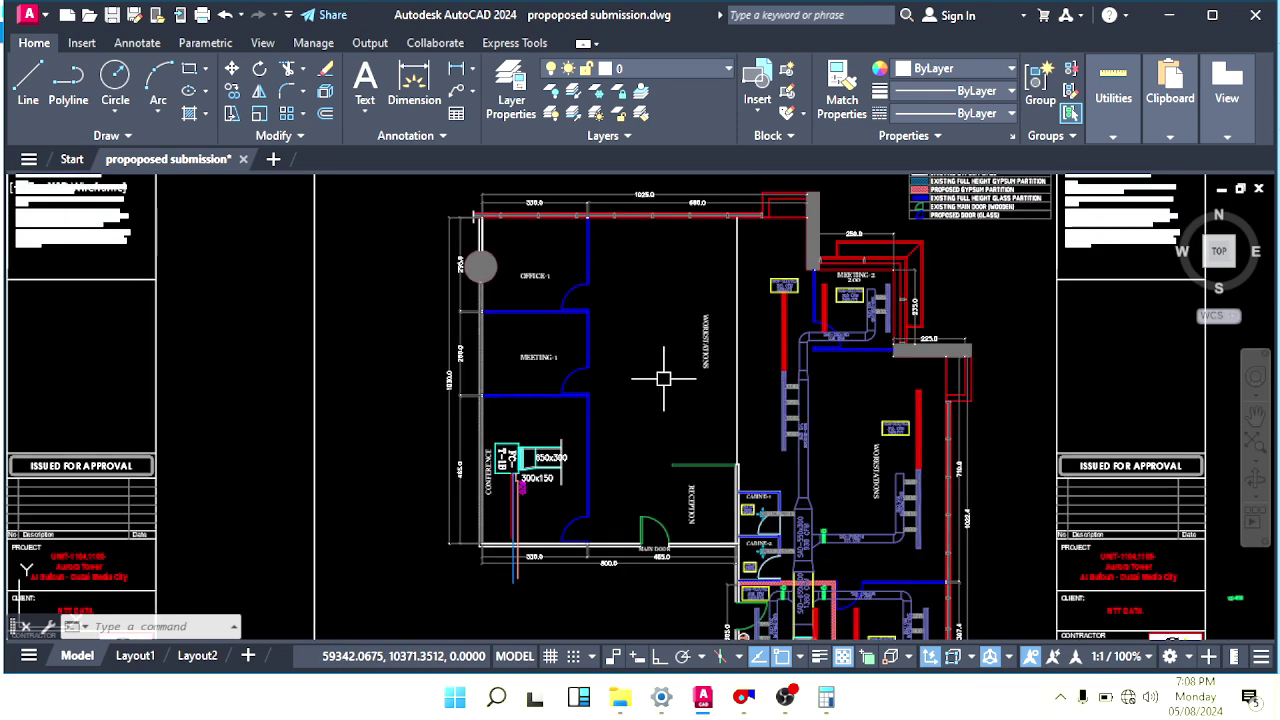
scroll(663, 378, down, 4)
middle_drag(654, 384, 720, 390)
middle_drag(506, 418, 823, 394)
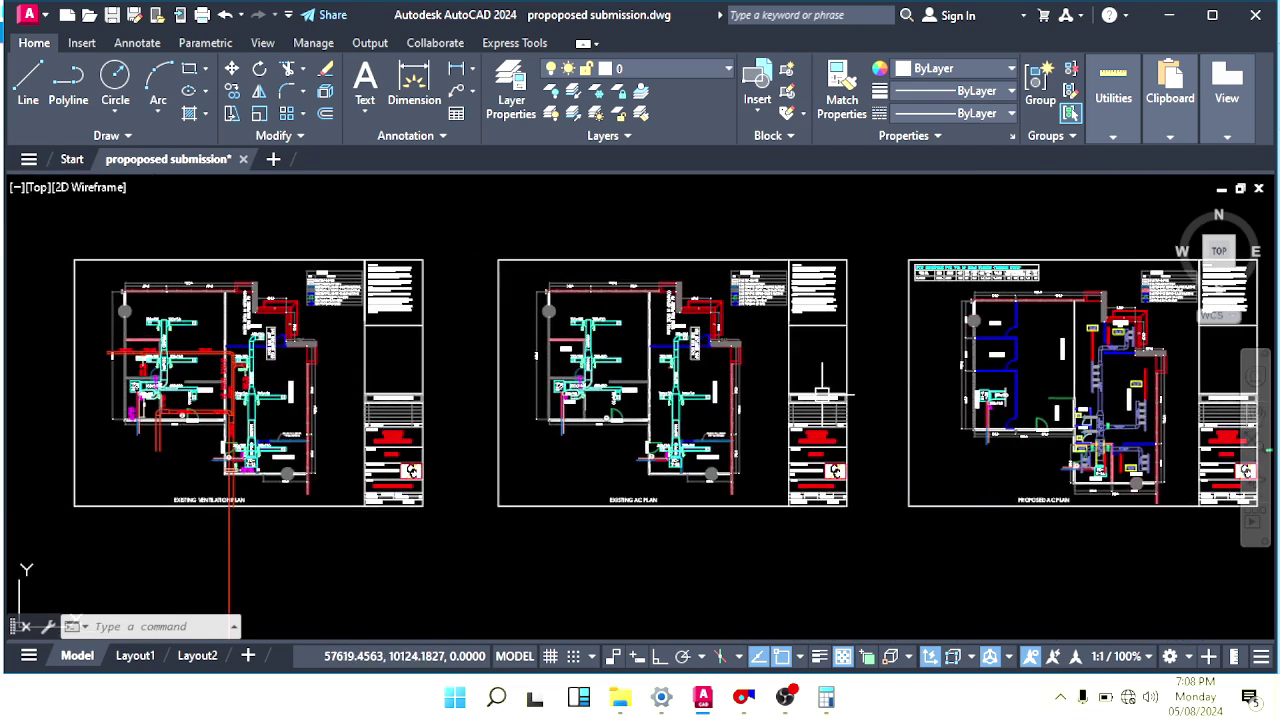
middle_drag(291, 427, 640, 443)
scroll(534, 427, up, 4)
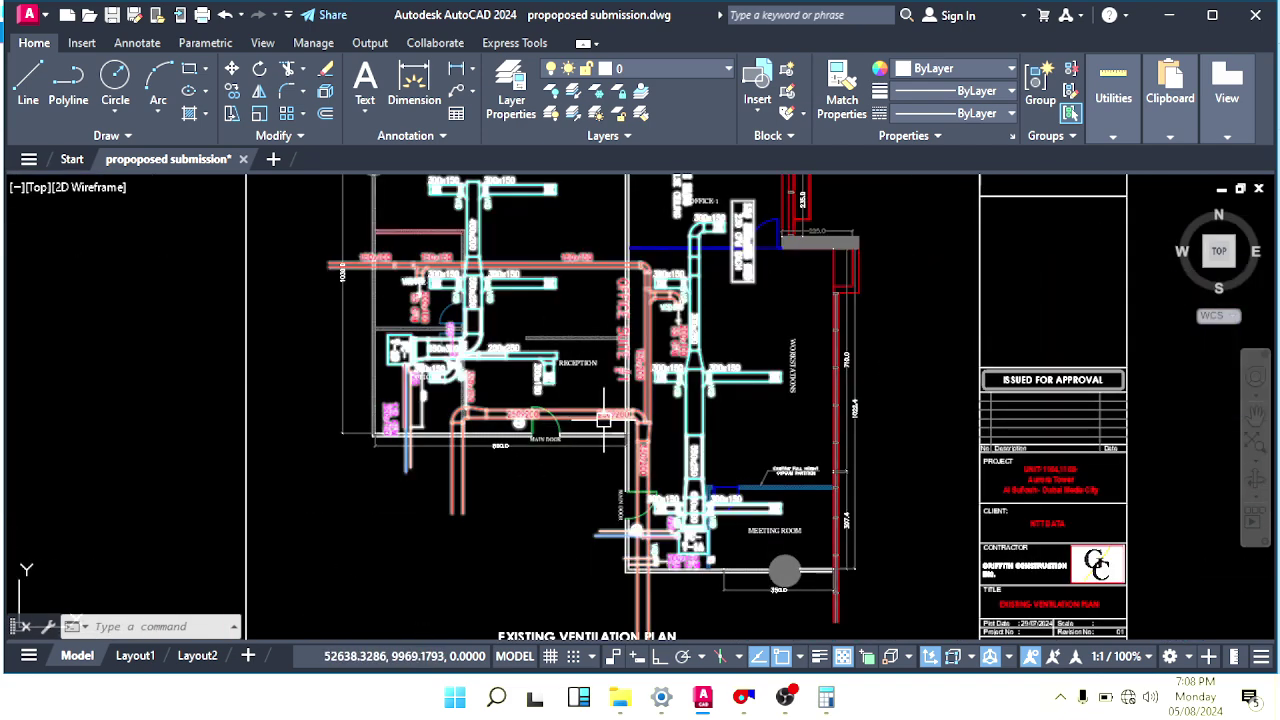
scroll(612, 460, down, 4)
middle_drag(727, 450, 397, 443)
middle_drag(674, 453, 606, 439)
scroll(650, 453, up, 2)
scroll(615, 563, up, 4)
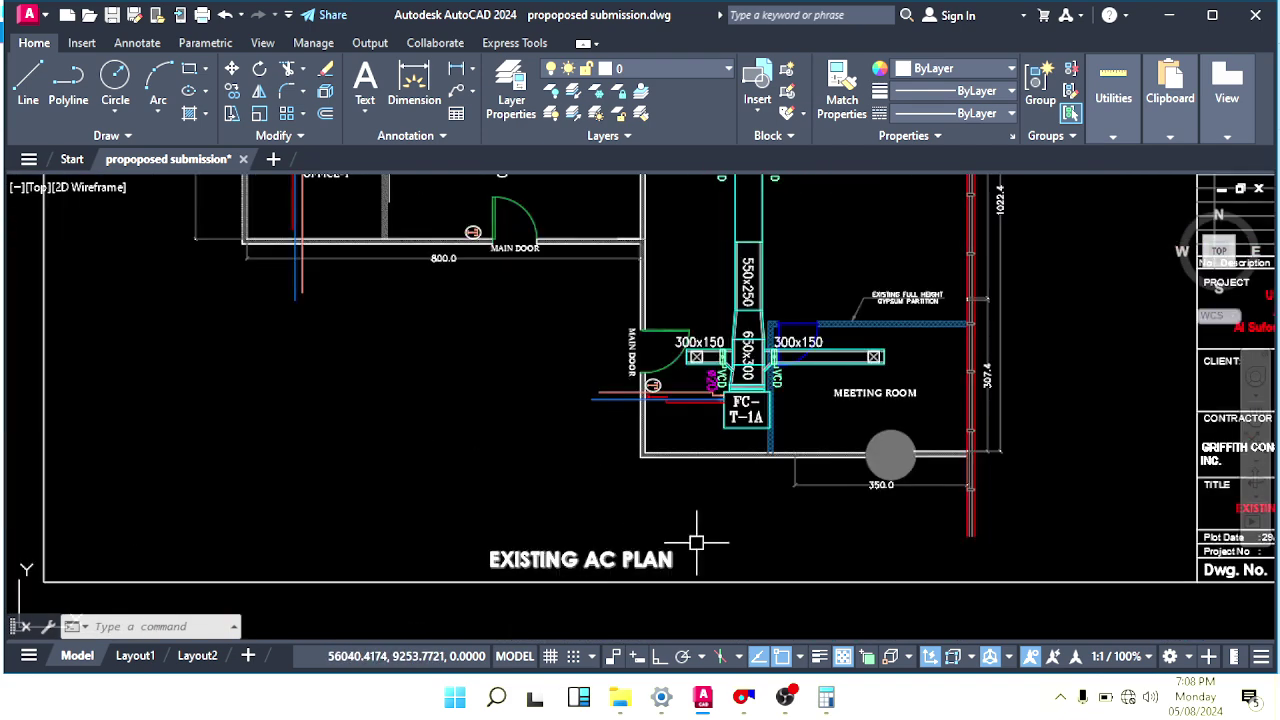
Replace the title block's title on the existing AC plan sheet with EXISTING AC PLAN, copied from the caption under the drawing.
middle_drag(640, 544, 386, 543)
middle_drag(843, 543, 523, 533)
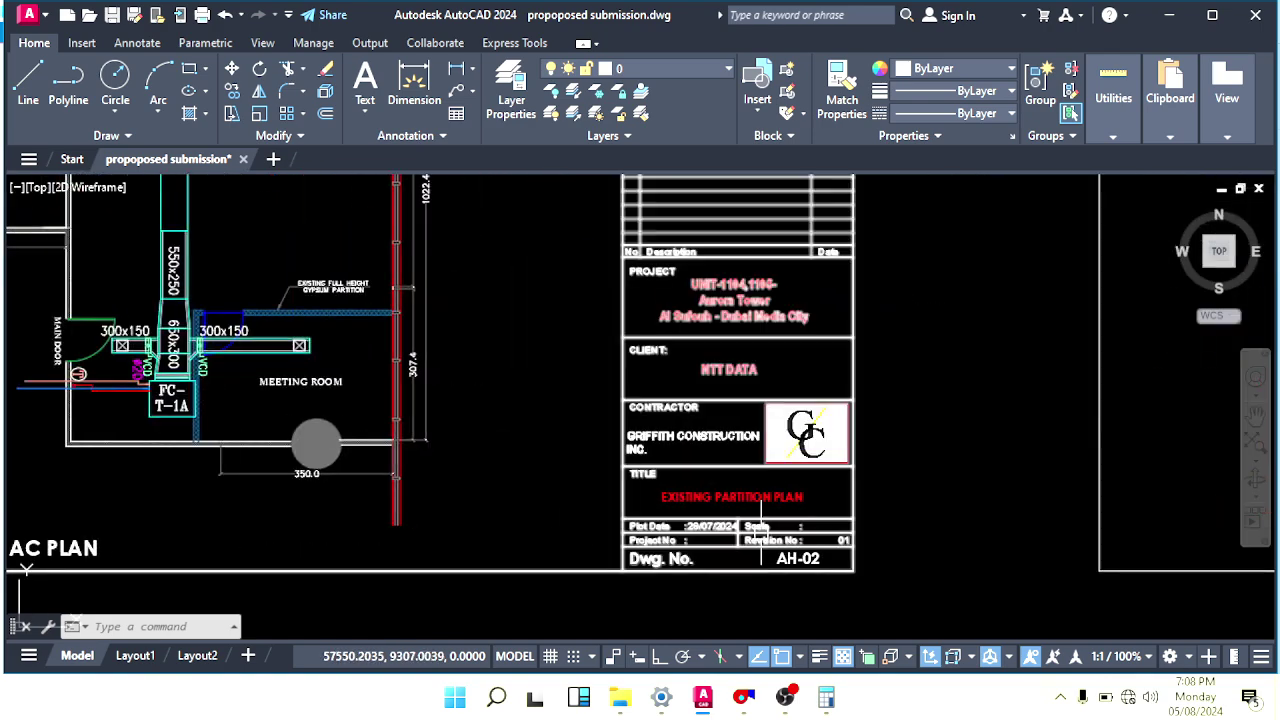
scroll(720, 525, down, 5)
scroll(556, 489, up, 5)
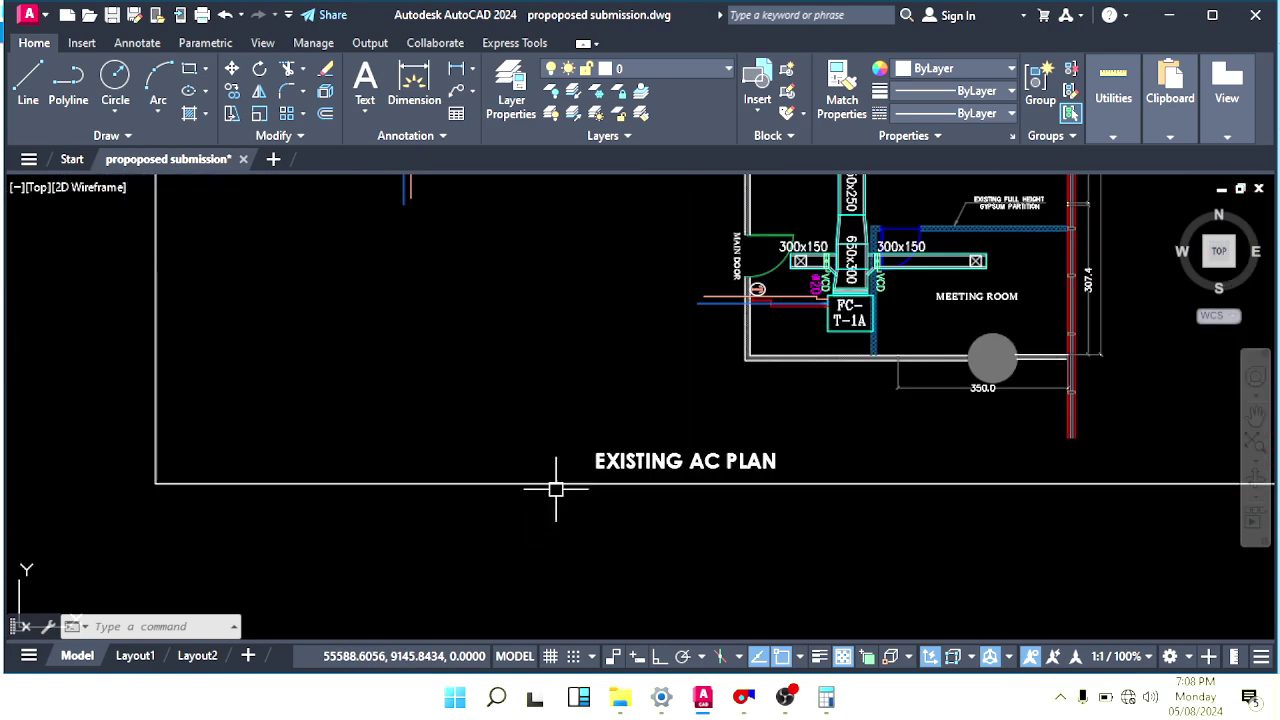
double_click(627, 466)
click(920, 458)
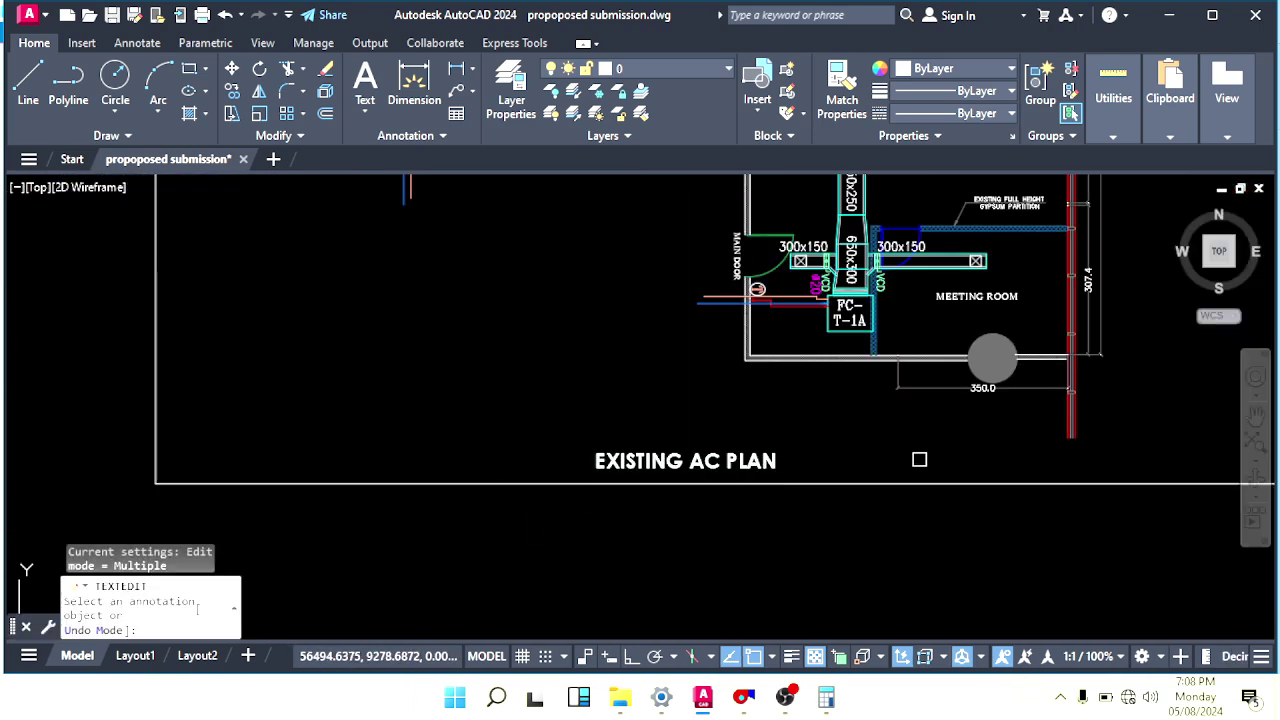
middle_drag(920, 458, 329, 553)
click(785, 509)
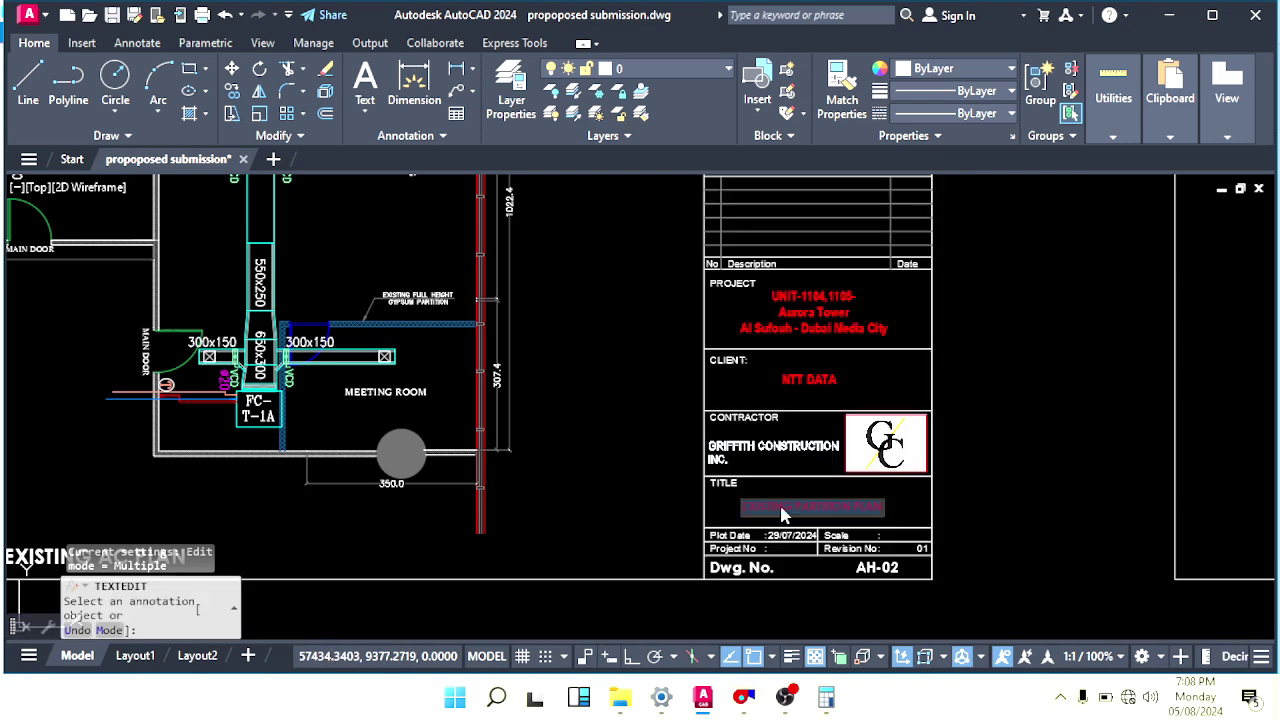
key(Escape)
key(Escape)
Check the title entry in the title block of the proposed AC plan sheet.
scroll(974, 484, down, 6)
middle_drag(1118, 482, 652, 469)
scroll(730, 503, up, 4)
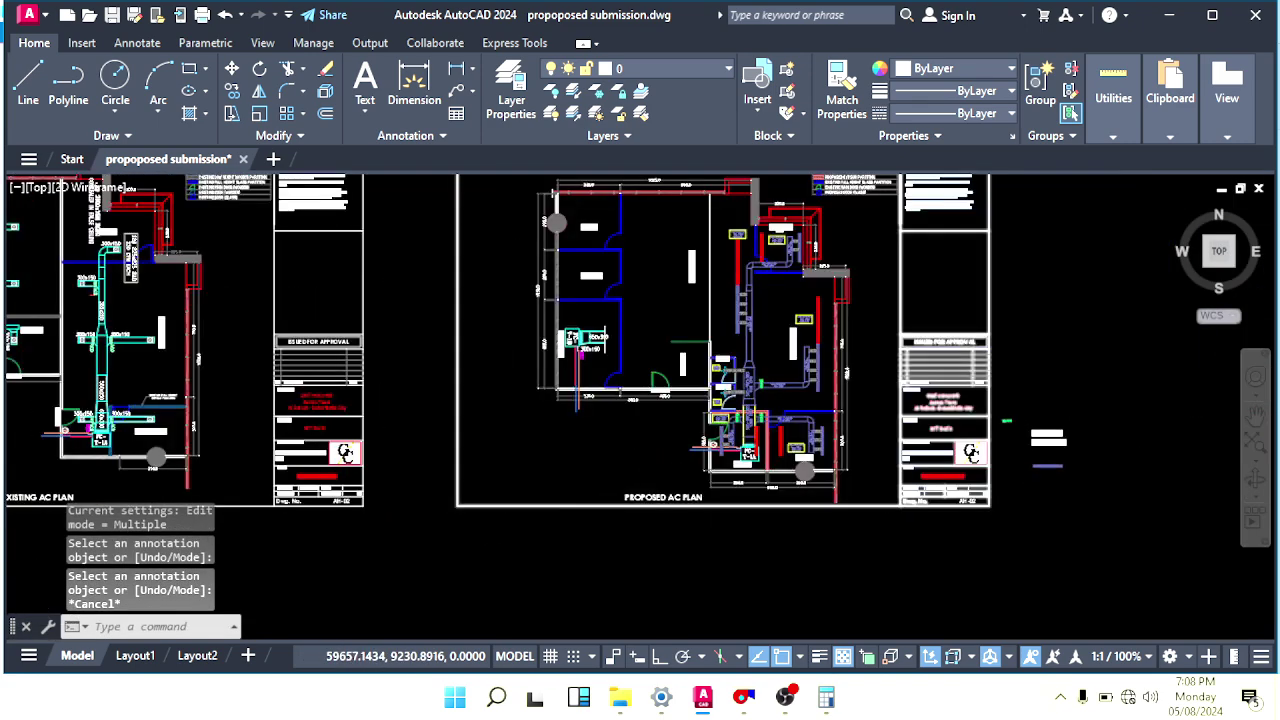
scroll(953, 489, up, 4)
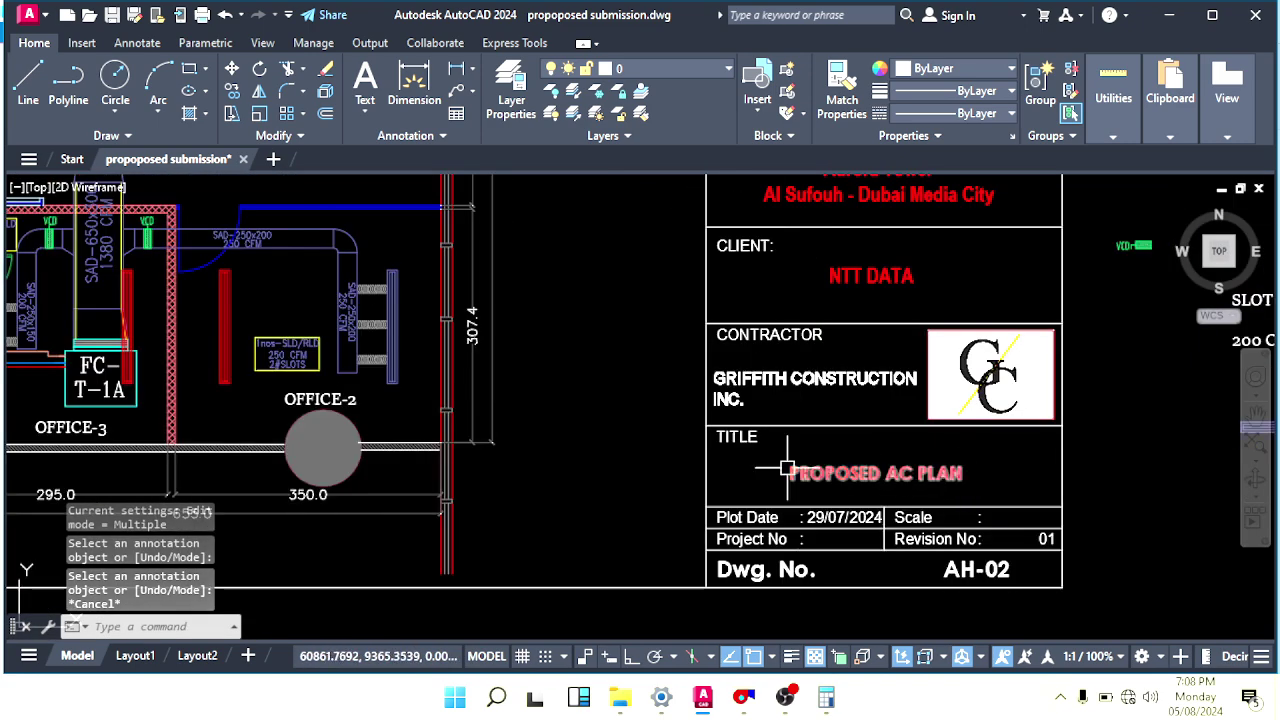